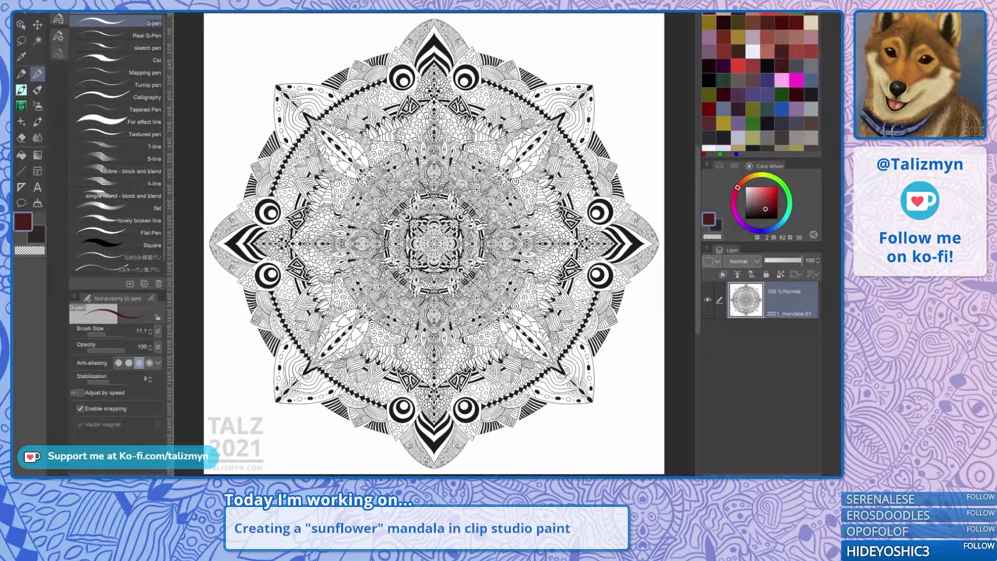
Examine the black-and-white mandala, from the detail at its centre out to the whole design.
{"action": "scroll", "coordinate": [446, 244], "scroll_direction": "up", "scroll_amount": 5}
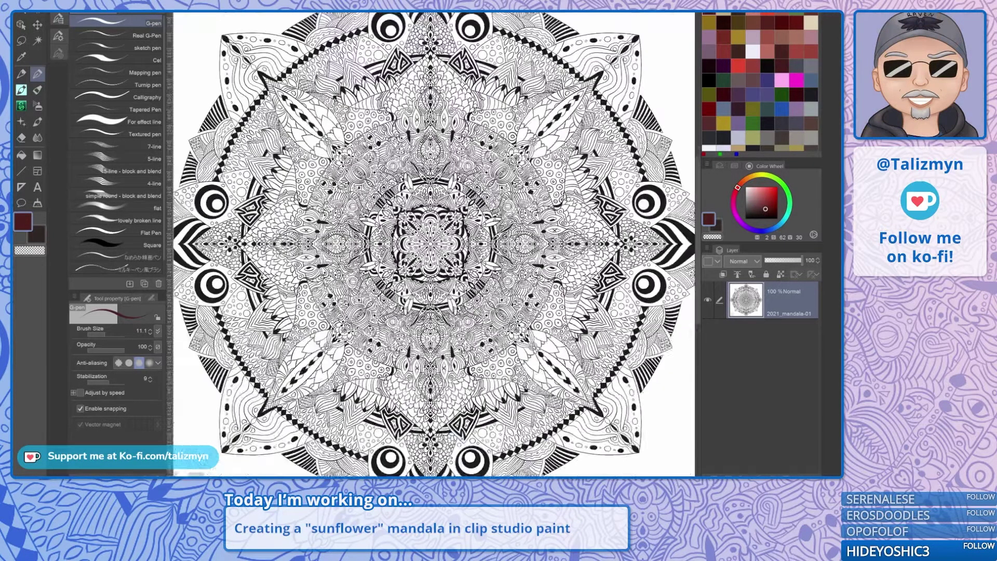
{"action": "scroll", "coordinate": [476, 257], "scroll_direction": "up", "scroll_amount": 6}
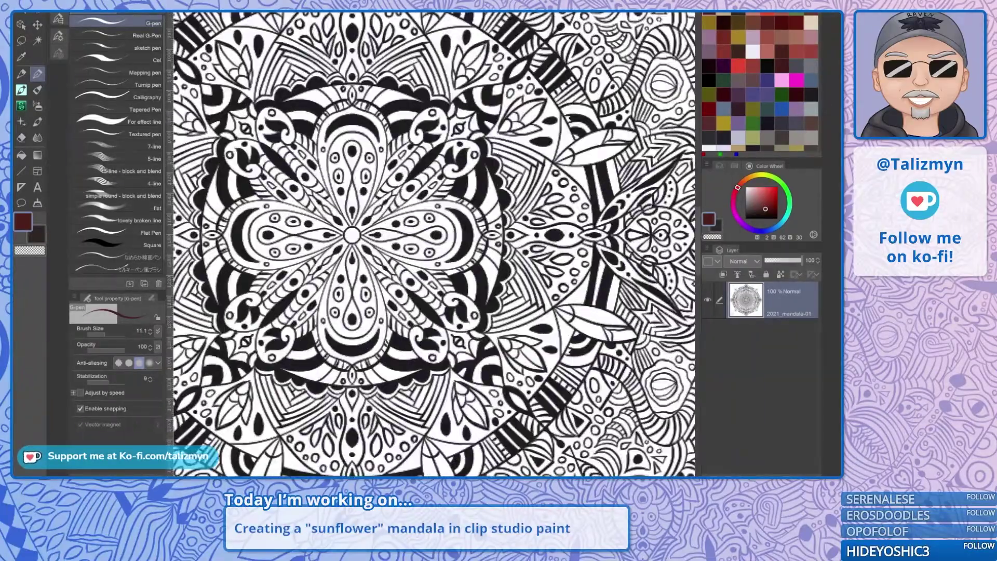
{"action": "scroll", "coordinate": [525, 254], "scroll_direction": "down", "scroll_amount": 6}
{"action": "scroll", "coordinate": [434, 245], "scroll_direction": "down", "scroll_amount": 3}
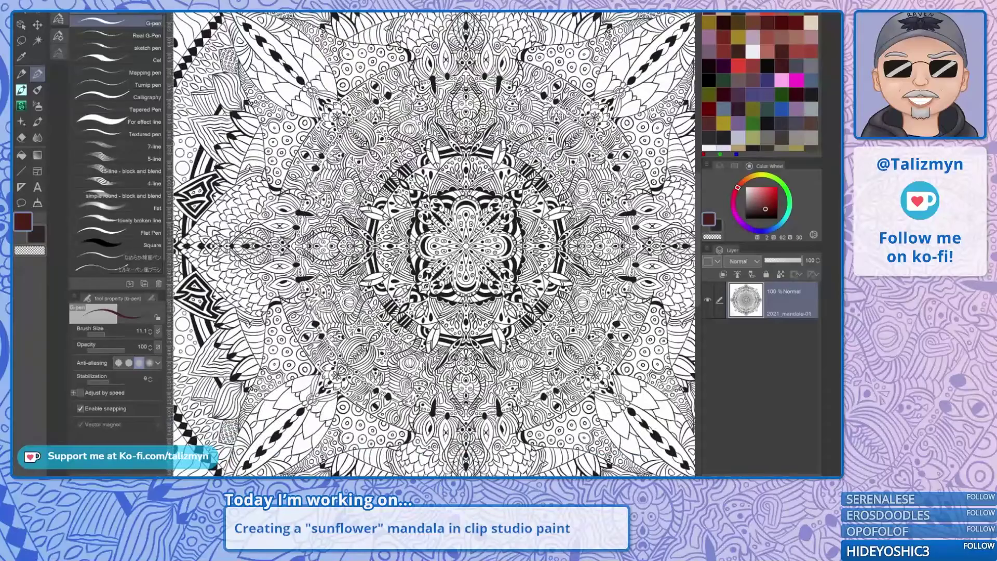
{"action": "scroll", "coordinate": [434, 244], "scroll_direction": "down", "scroll_amount": 3}
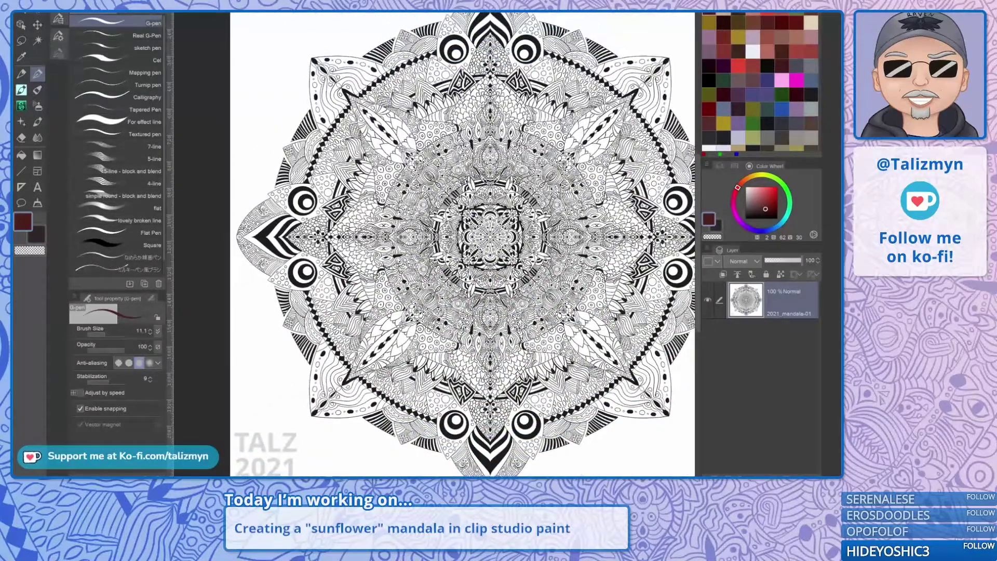
{"action": "scroll", "coordinate": [452, 244], "scroll_direction": "up", "scroll_amount": 2}
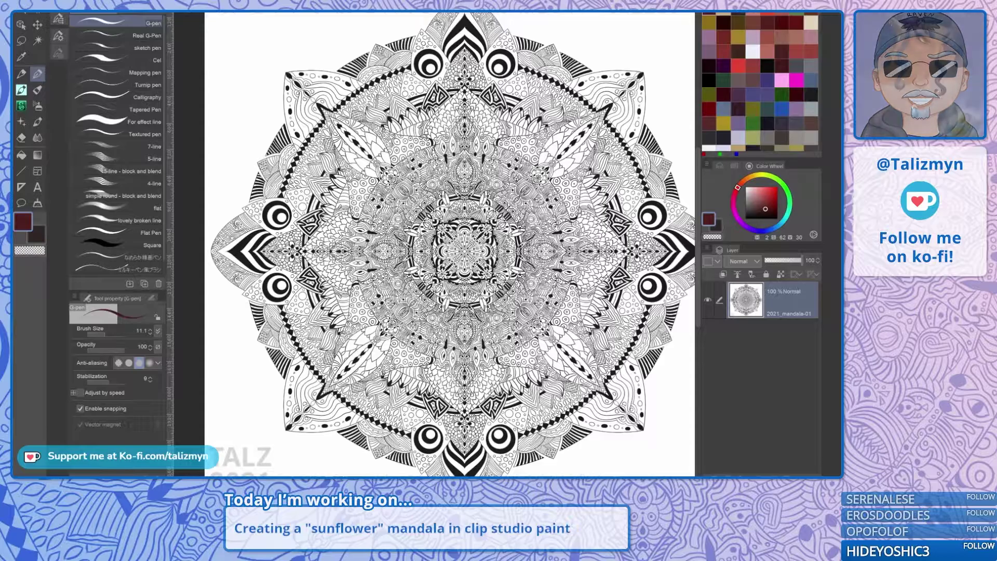
{"action": "scroll", "coordinate": [434, 244], "scroll_direction": "up", "scroll_amount": 3}
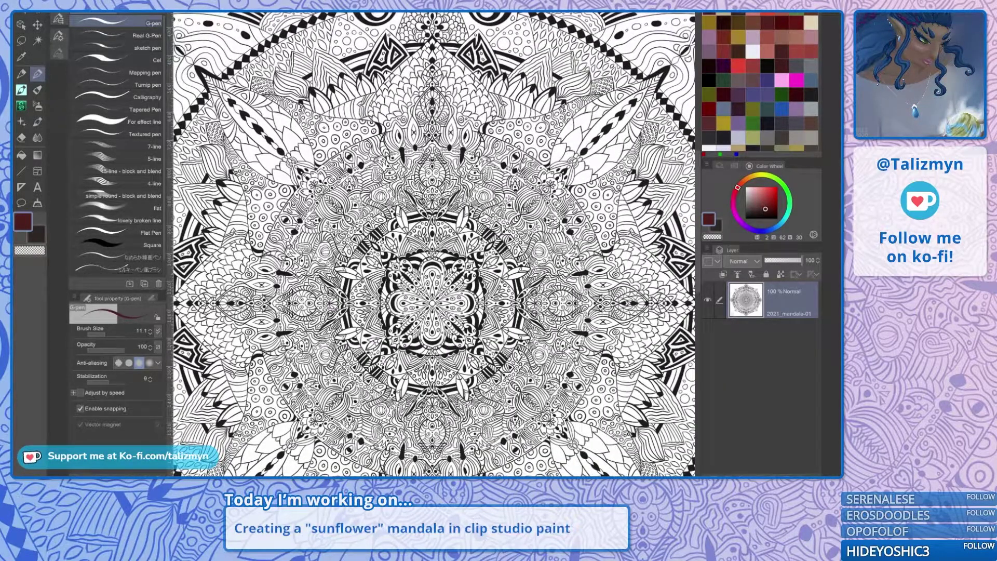
{"action": "scroll", "coordinate": [502, 237], "scroll_direction": "down", "scroll_amount": 4}
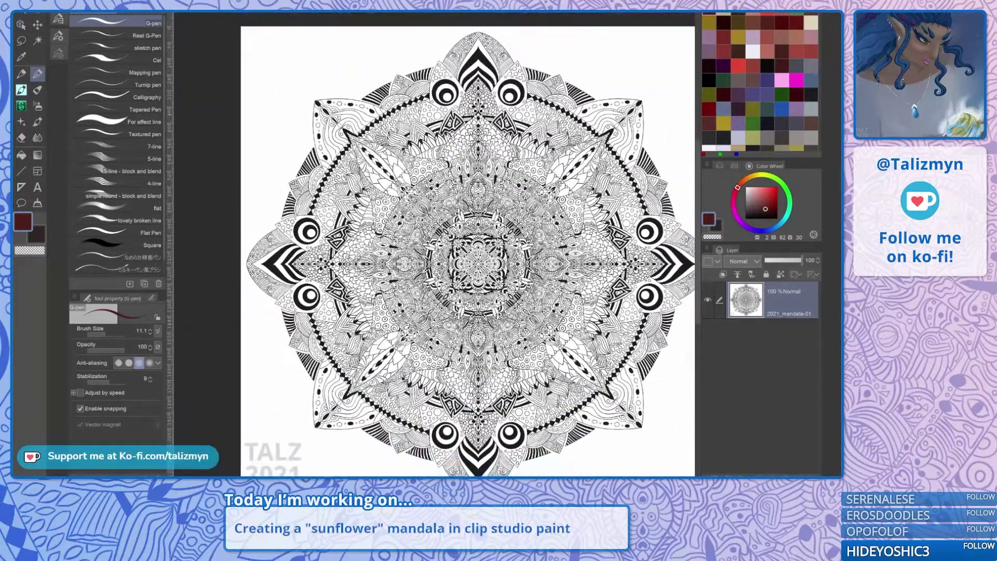
{"action": "left_click_drag", "start_coordinate": [479, 264], "coordinate": [455, 247]}
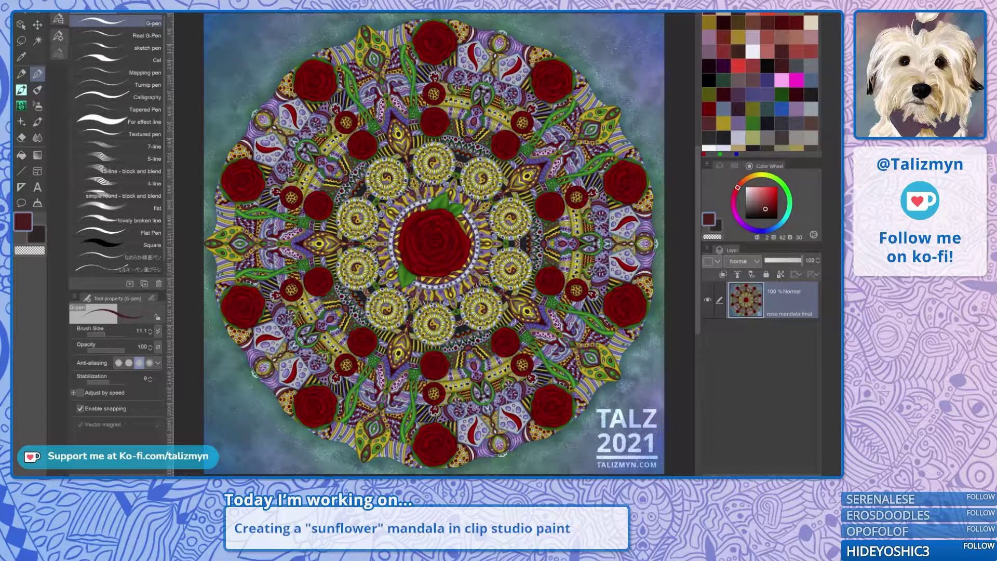
Examine the coloured rose mandala's centre and surrounding details, and show the whole artwork again.
{"action": "scroll", "coordinate": [446, 239], "scroll_direction": "up", "scroll_amount": 3}
{"action": "scroll", "coordinate": [426, 244], "scroll_direction": "up", "scroll_amount": 2}
{"action": "scroll", "coordinate": [435, 244], "scroll_direction": "down", "scroll_amount": 6}
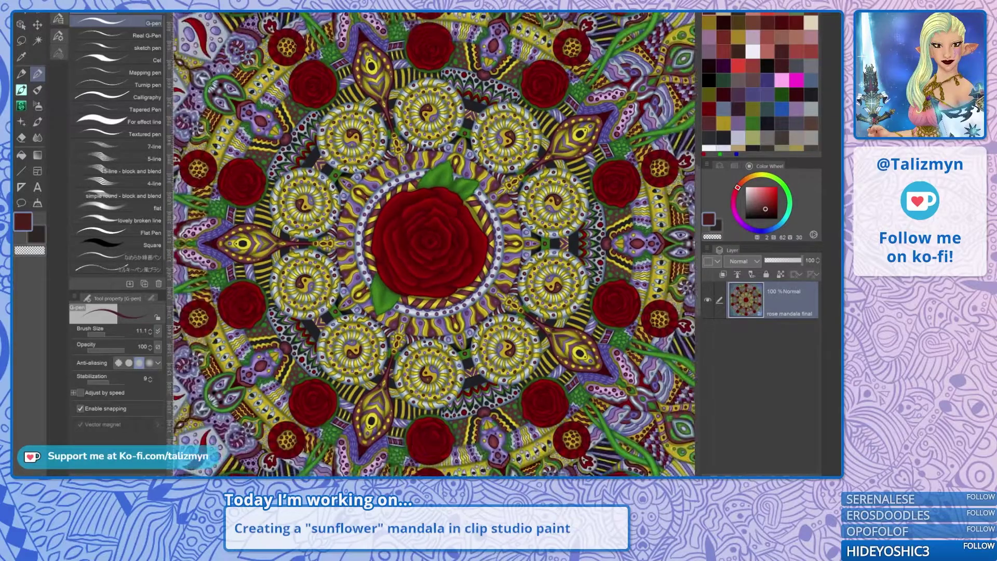
{"action": "scroll", "coordinate": [439, 241], "scroll_direction": "up", "scroll_amount": 2}
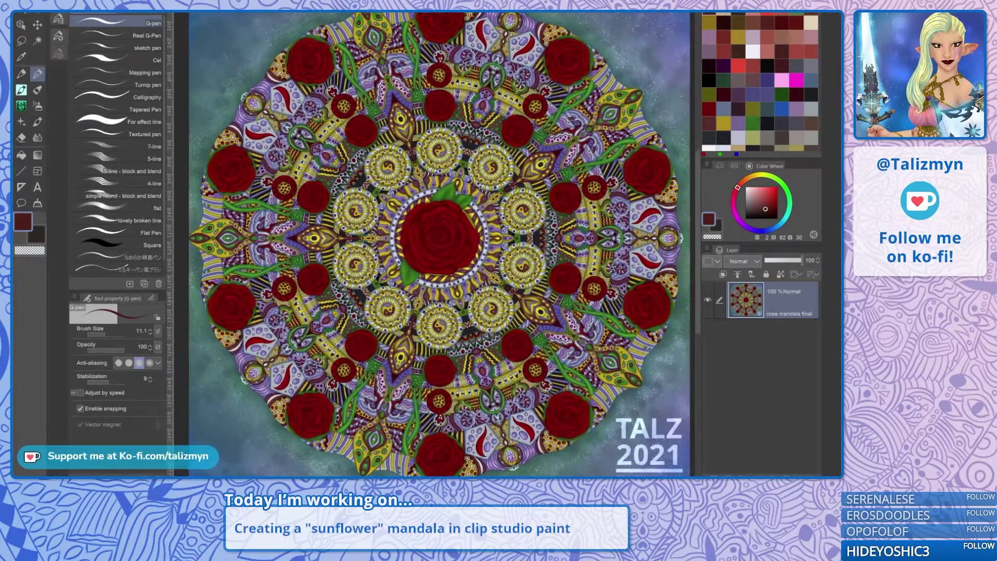
{"action": "scroll", "coordinate": [439, 241], "scroll_direction": "up", "scroll_amount": 1}
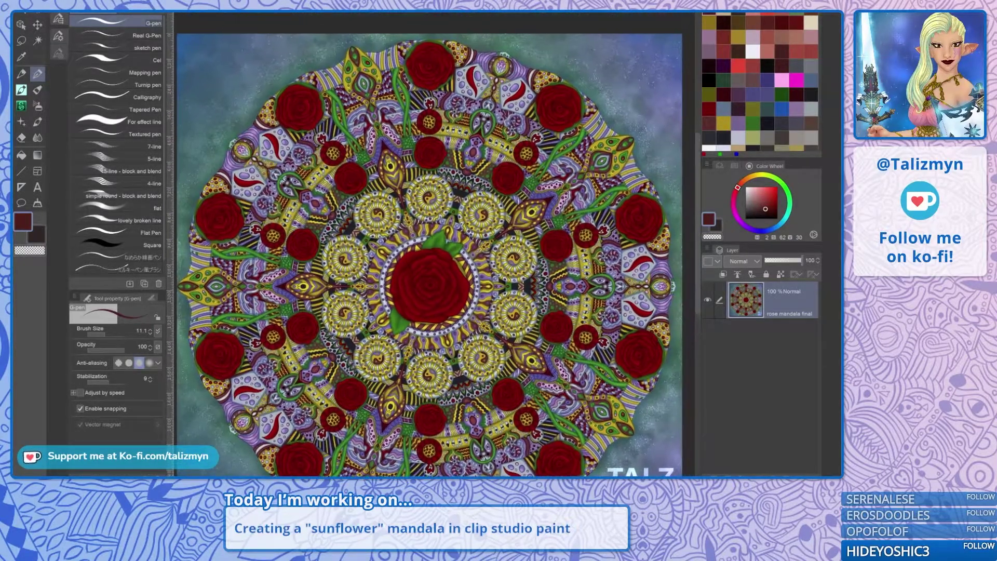
{"action": "scroll", "coordinate": [540, 138], "scroll_direction": "up", "scroll_amount": 3}
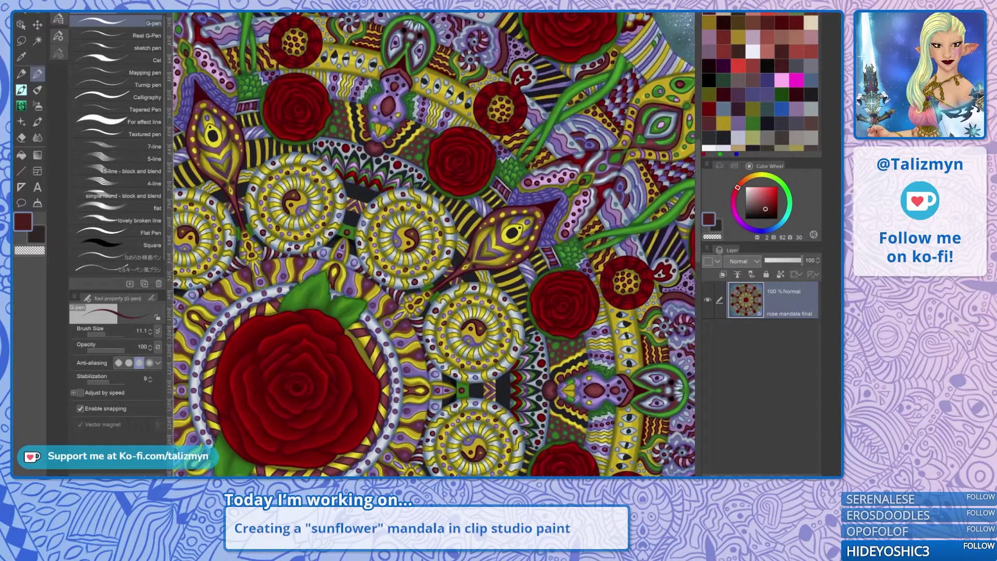
{"action": "scroll", "coordinate": [434, 244], "scroll_direction": "down", "scroll_amount": 6}
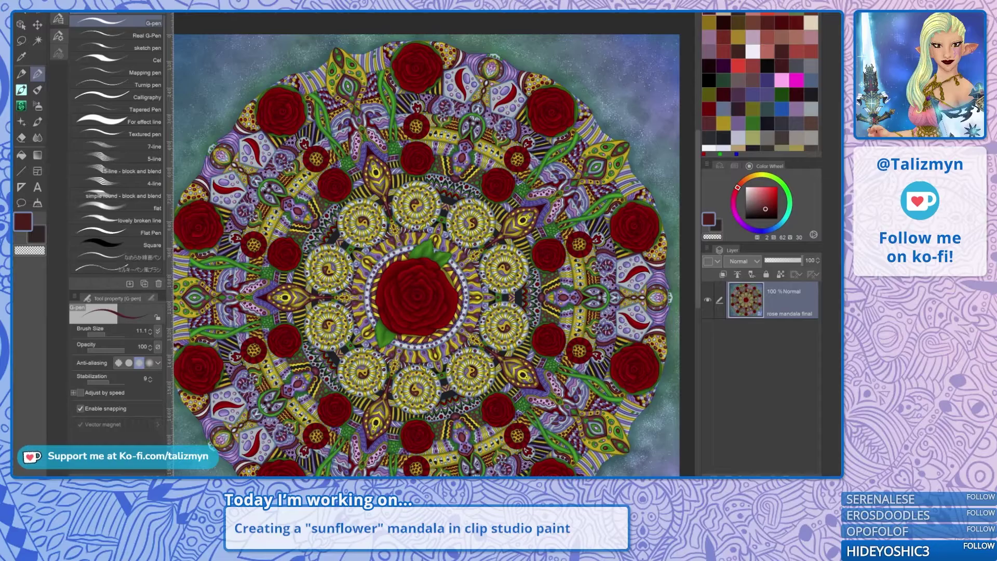
{"action": "left_click", "coordinate": [188, 14]}
{"action": "left_click", "coordinate": [221, 34]}
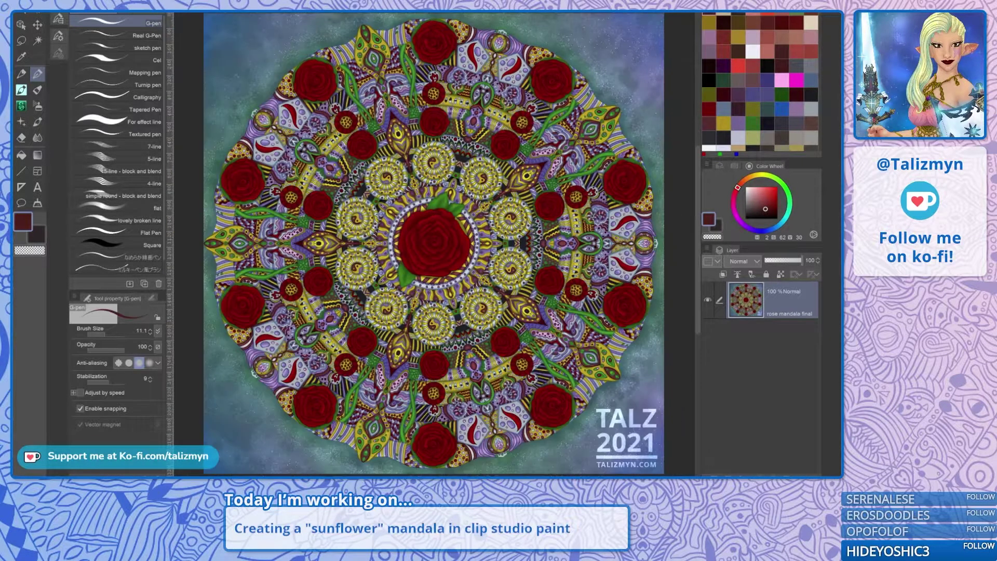
Save the rose mandala as a JPEG named "rose mandala final".
{"action": "key", "text": "alt+shift+s"}
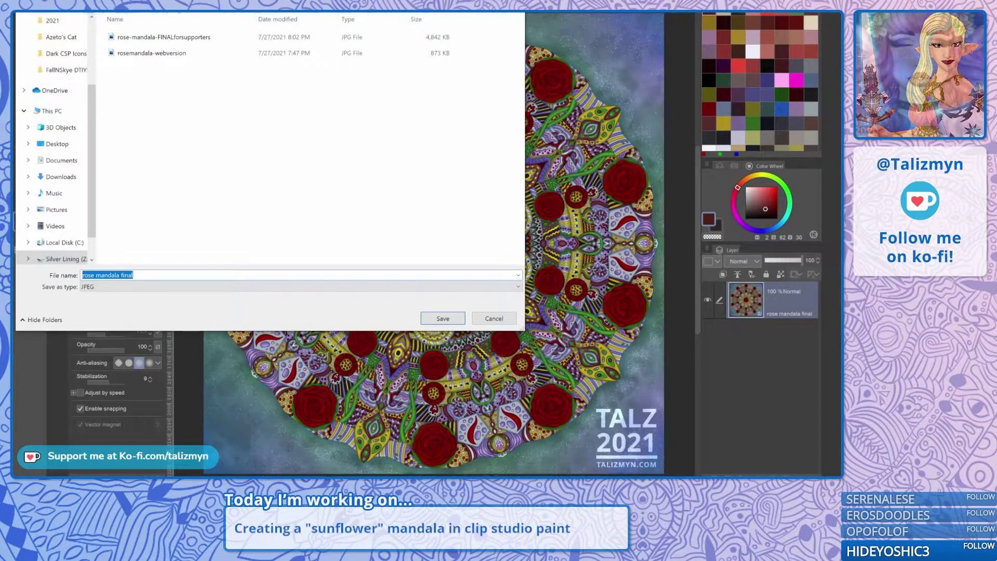
{"action": "key", "text": "Return"}
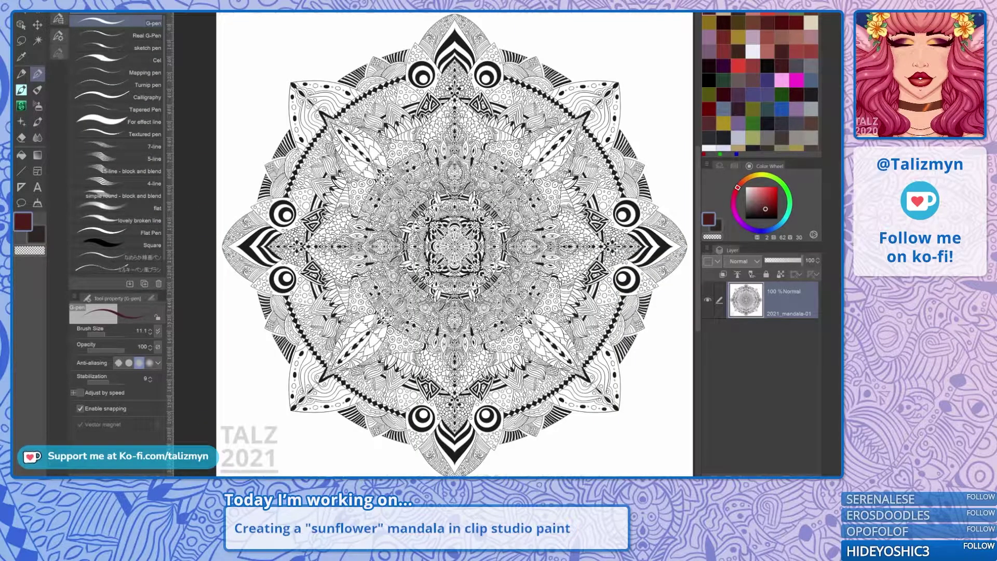
Fit the black-and-white mandala to the view and switch to the blank canvas document.
{"action": "left_click", "coordinate": [210, 14]}
{"action": "left_click", "coordinate": [188, 14]}
{"action": "left_click", "coordinate": [220, 35]}
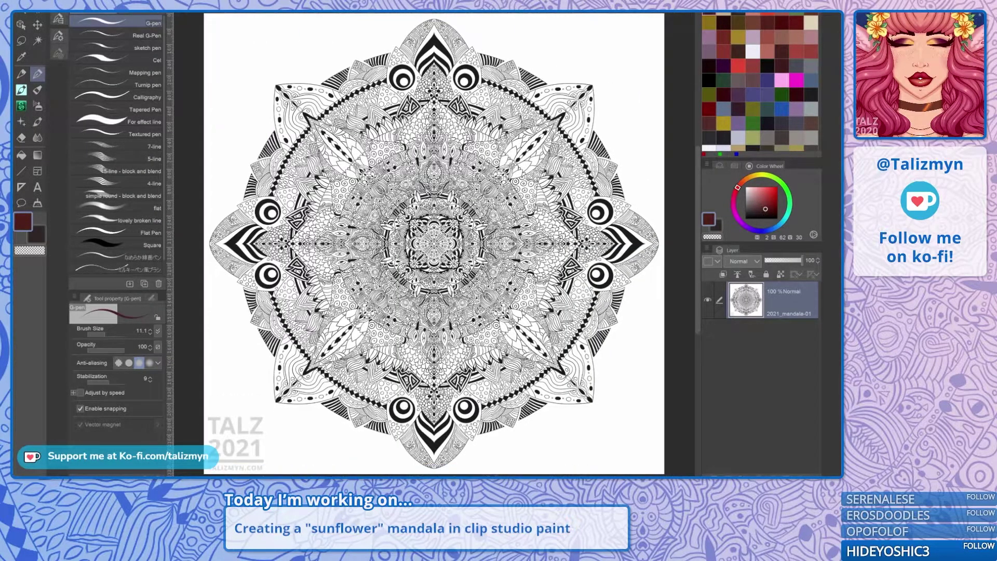
{"action": "key", "text": "ctrl+Tab"}
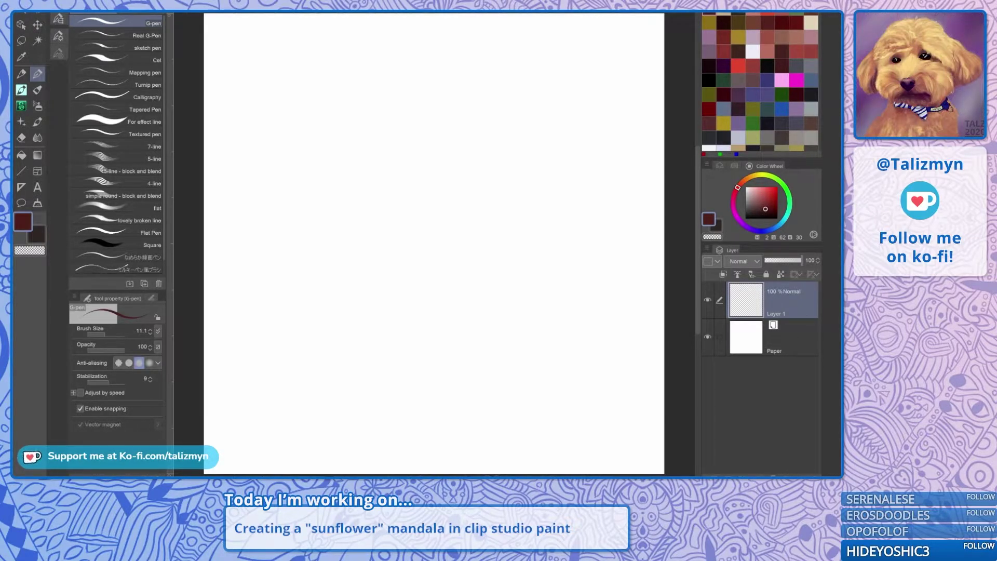
Check whether timelapse recording is enabled for the blank canvas.
{"action": "key", "text": "alt+f"}
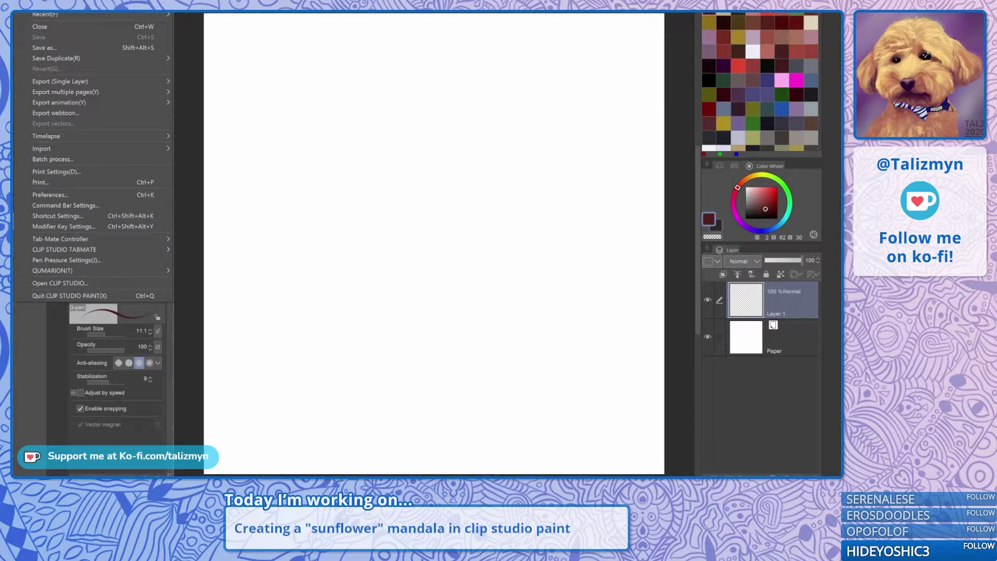
{"action": "left_click", "coordinate": [187, 84]}
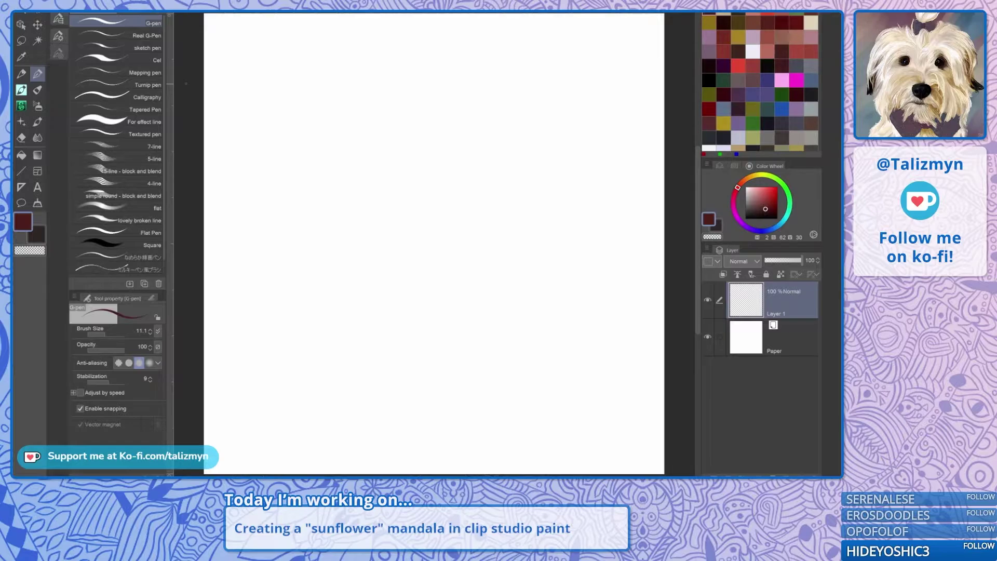
{"action": "left_click", "coordinate": [23, 13]}
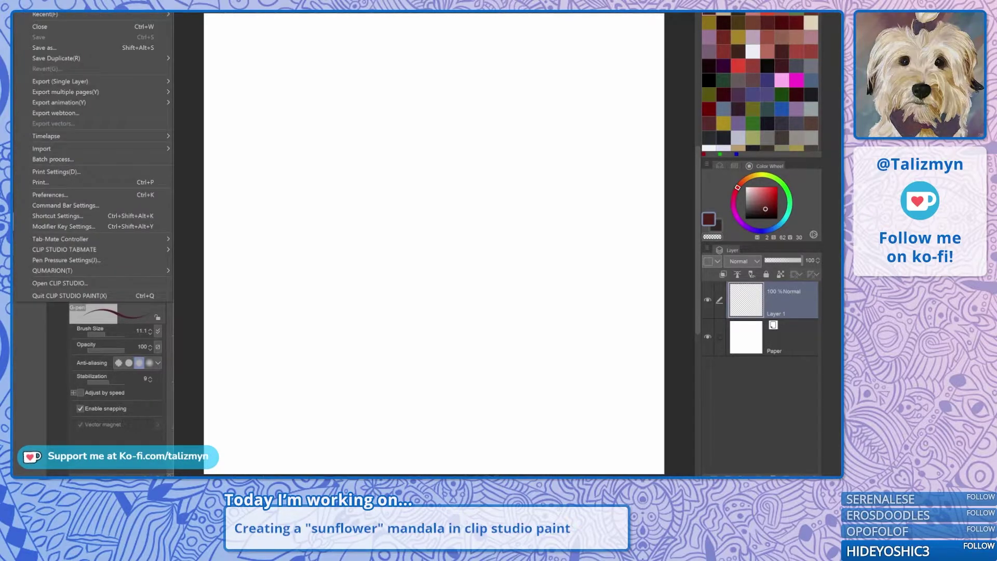
{"action": "mouse_move", "coordinate": [56, 136]}
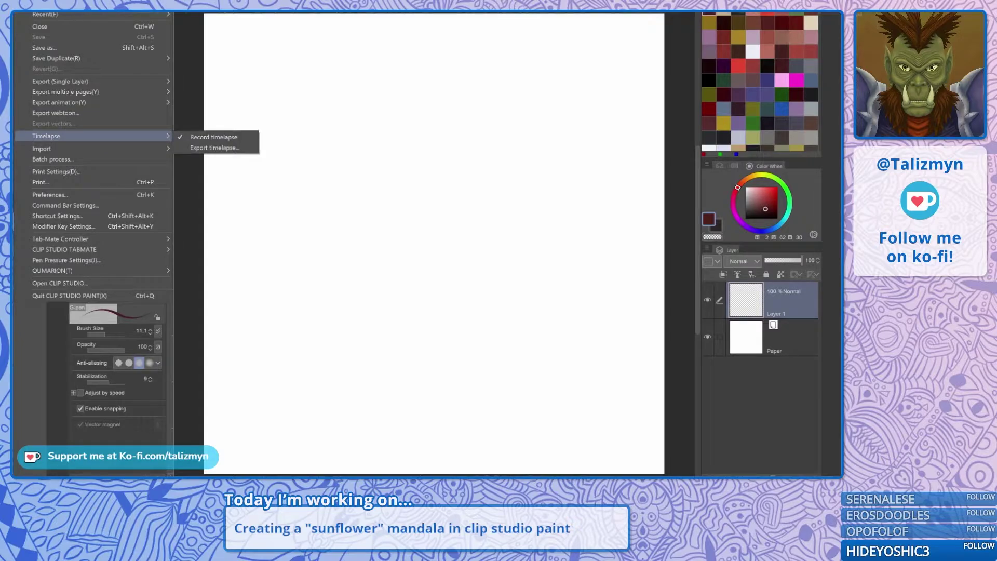
{"action": "key", "text": "Escape"}
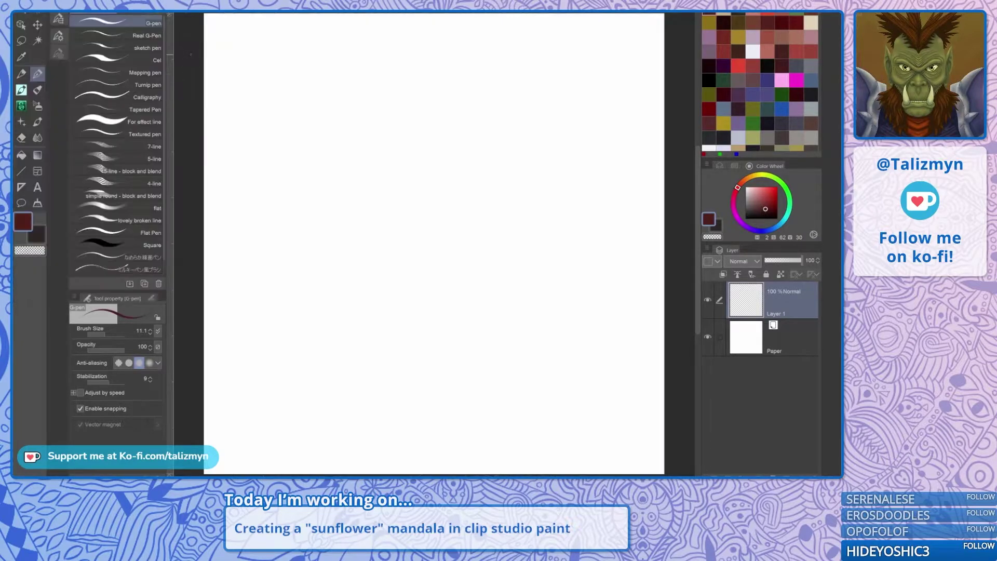
Add an 8-line symmetrical ruler with line symmetry to Layer 1 and centre it at X 1750, Y 1750.
{"action": "left_click", "coordinate": [21, 187]}
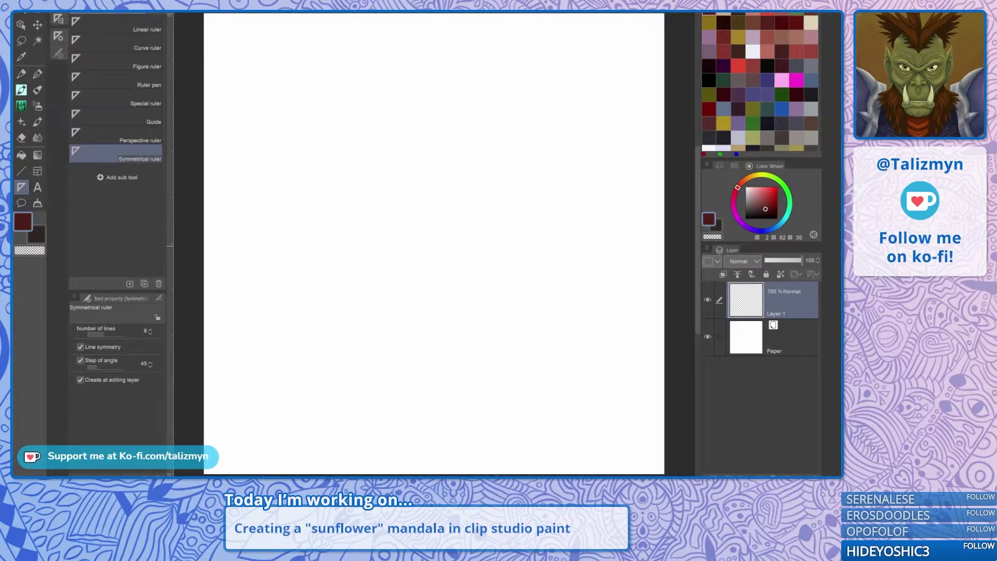
{"action": "left_click_drag", "start_coordinate": [422, 260], "coordinate": [437, 52]}
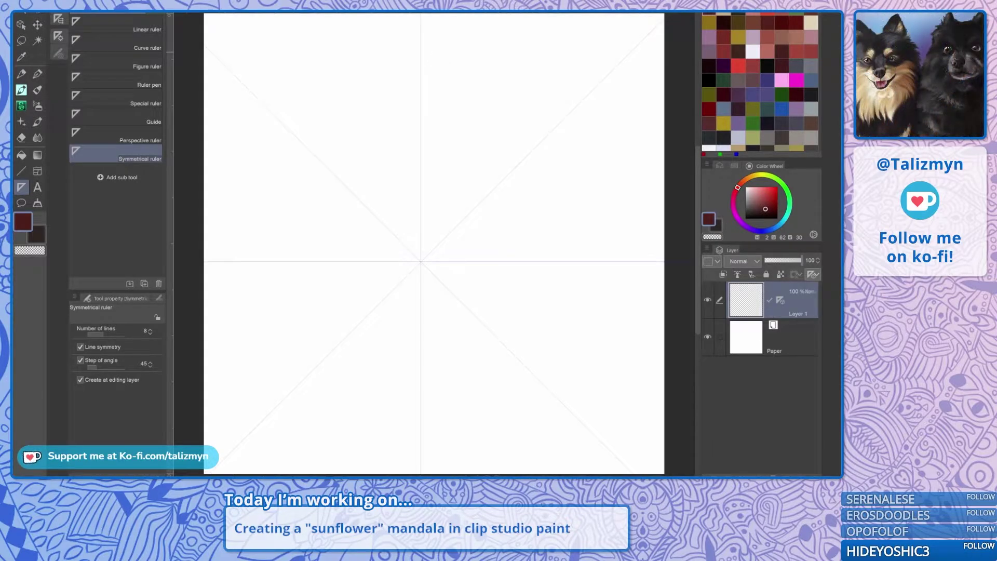
{"action": "key", "text": "o"}
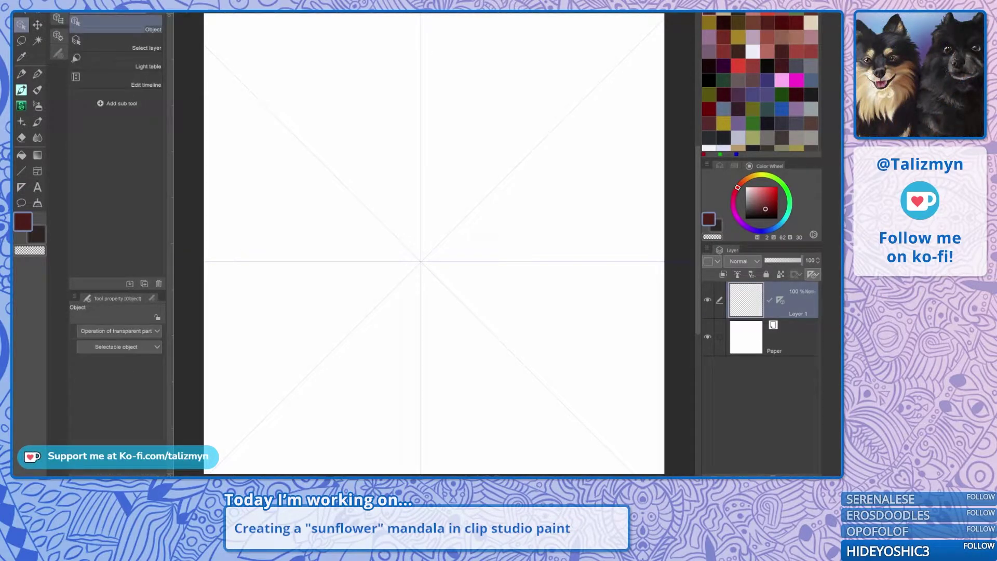
{"action": "left_click_drag", "start_coordinate": [423, 263], "coordinate": [434, 243]}
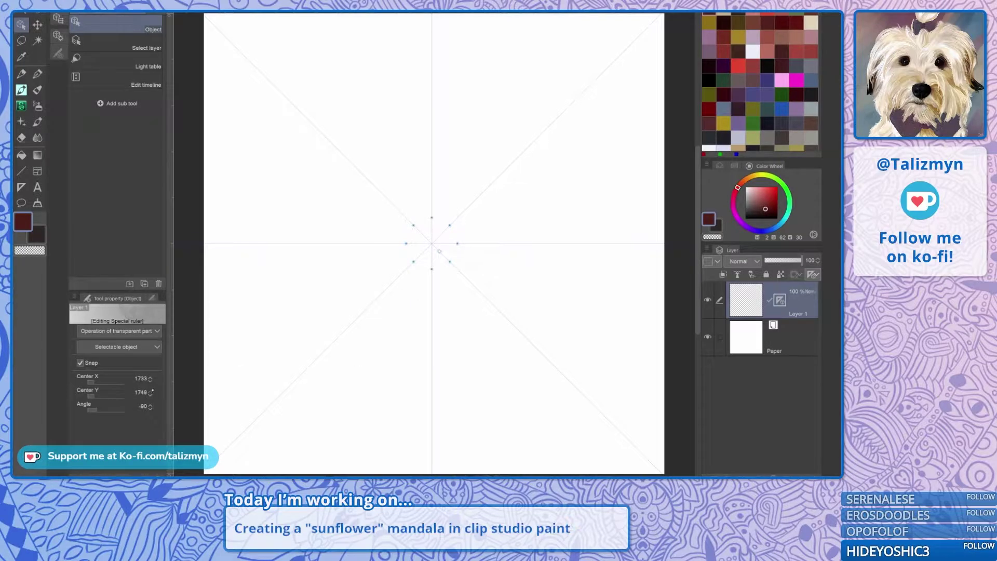
{"action": "left_click", "coordinate": [150, 376]}
{"action": "left_click", "coordinate": [150, 377]}
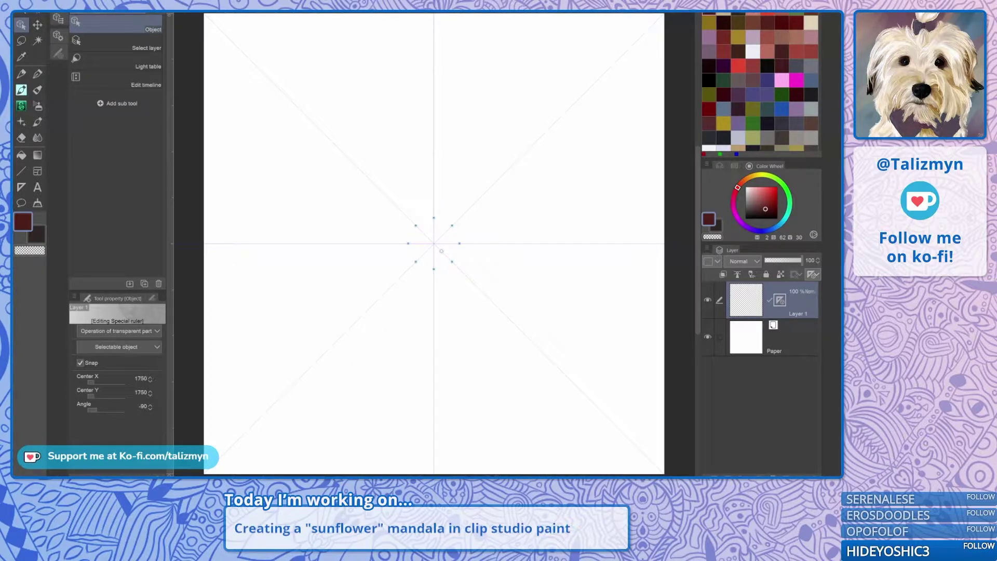
Activate the G-pen and save the canvas document.
{"action": "key", "text": "p"}
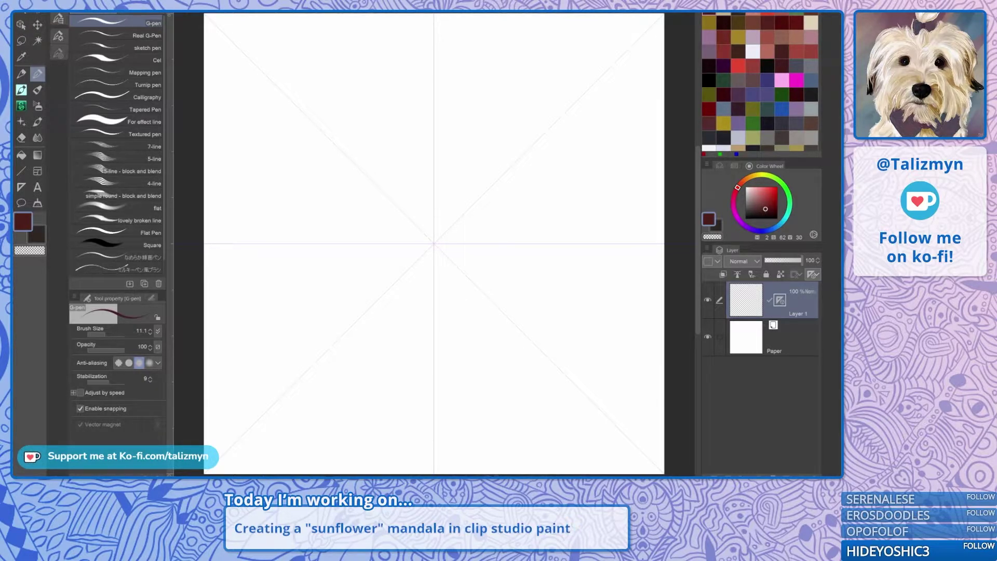
{"action": "left_click", "coordinate": [23, 13]}
{"action": "left_click", "coordinate": [57, 37]}
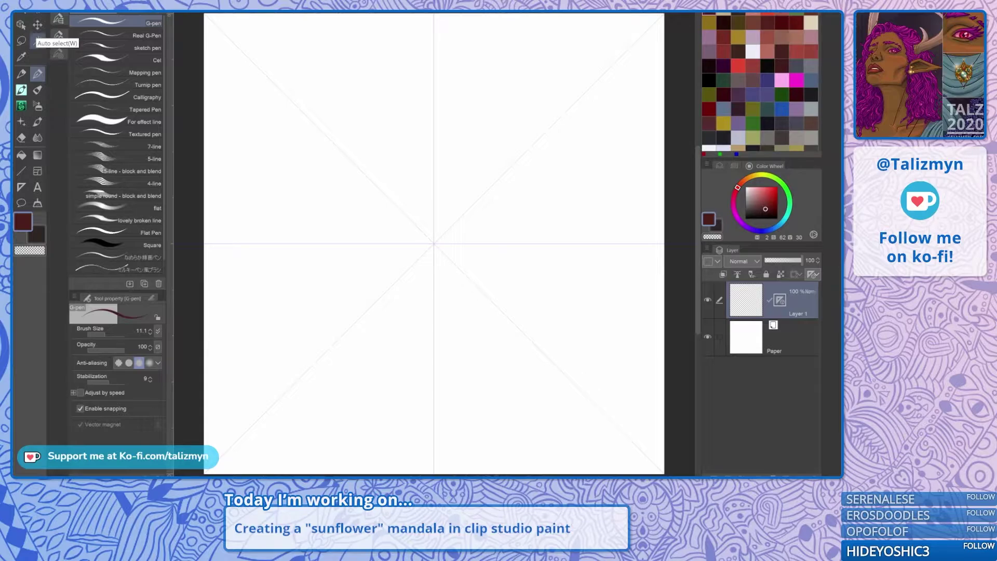
{"action": "left_click", "coordinate": [37, 41]}
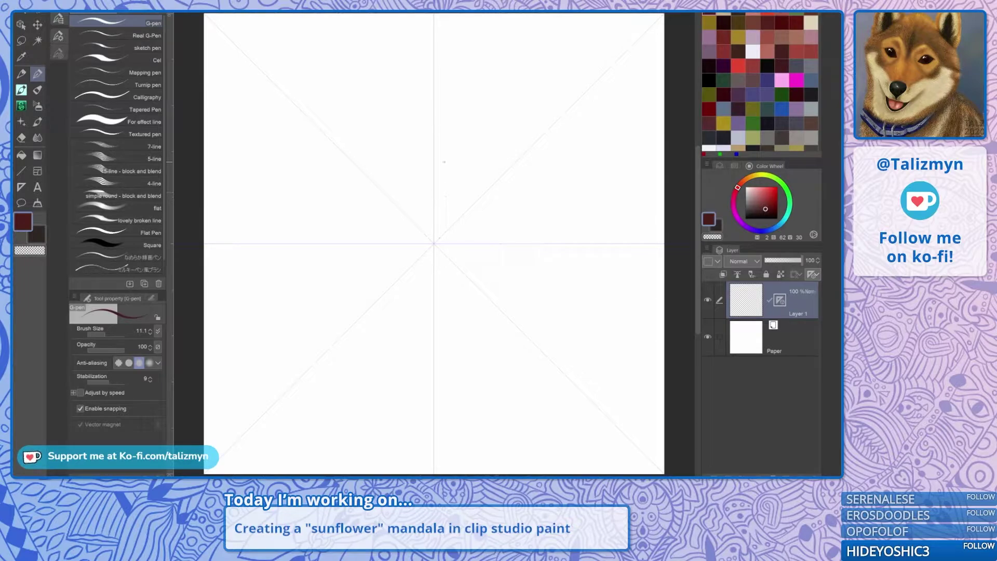
Sketch a small ring of overlapping circular strokes around the symmetry centre with the G-pen.
{"action": "mouse_move", "coordinate": [413, 266]}
{"action": "left_mouse_down"}
{"action": "mouse_move", "coordinate": [404, 243]}
{"action": "mouse_move", "coordinate": [416, 219]}
{"action": "mouse_move", "coordinate": [439, 214]}
{"action": "mouse_move", "coordinate": [460, 227]}
{"action": "mouse_move", "coordinate": [421, 271]}
{"action": "mouse_move", "coordinate": [406, 240]}
{"action": "mouse_move", "coordinate": [444, 216]}
{"action": "mouse_move", "coordinate": [464, 246]}
{"action": "left_mouse_up"}
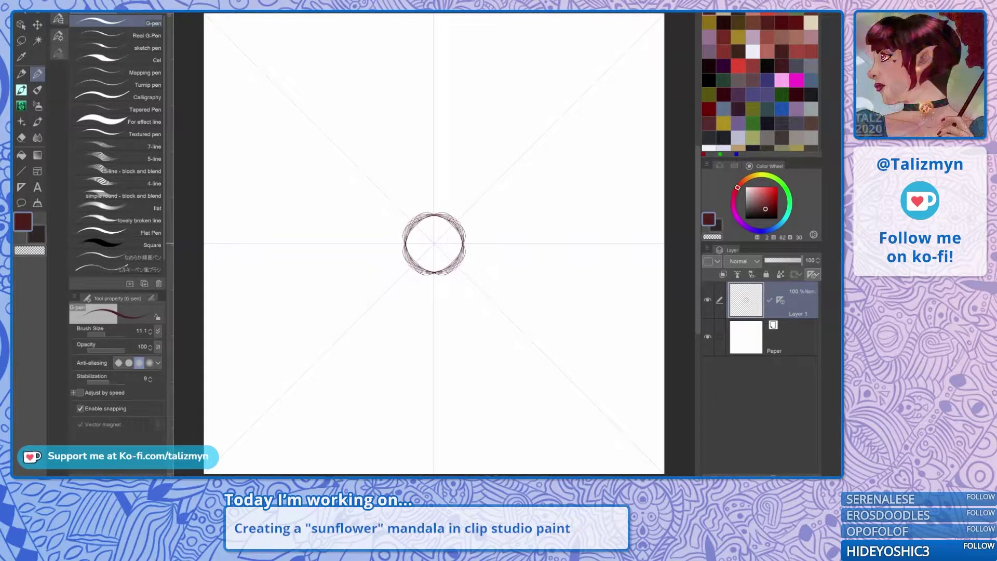
{"action": "left_click_drag", "start_coordinate": [411, 221], "coordinate": [406, 239]}
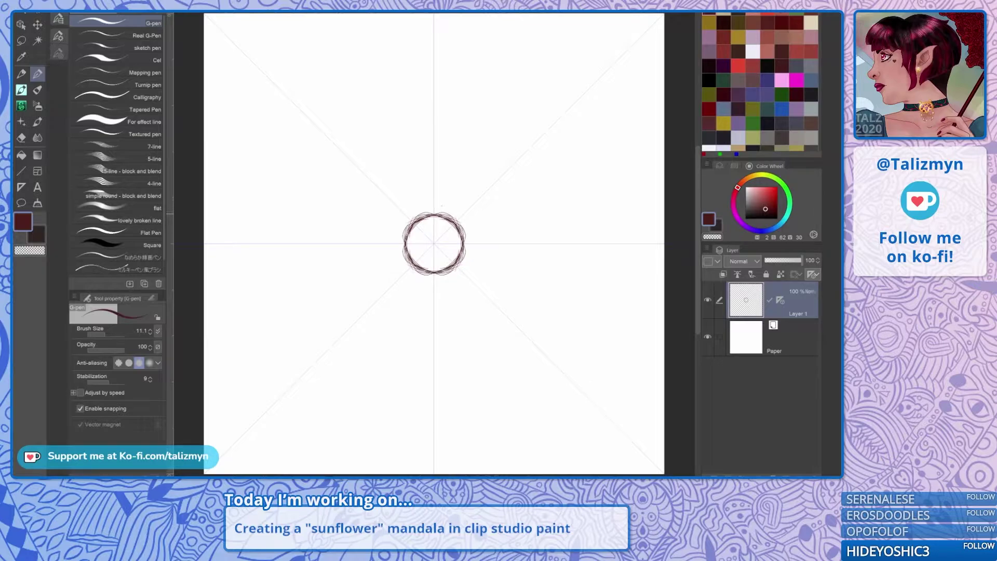
Draw pointed petals outward from the ring along the vertical and horizontal axes, with rounded petals beside them.
{"action": "left_click_drag", "start_coordinate": [437, 213], "coordinate": [444, 194]}
{"action": "left_click_drag", "start_coordinate": [444, 206], "coordinate": [442, 175]}
{"action": "mouse_move", "coordinate": [442, 211]}
{"action": "left_mouse_down"}
{"action": "mouse_move", "coordinate": [434, 139]}
{"action": "mouse_move", "coordinate": [446, 184]}
{"action": "left_mouse_up"}
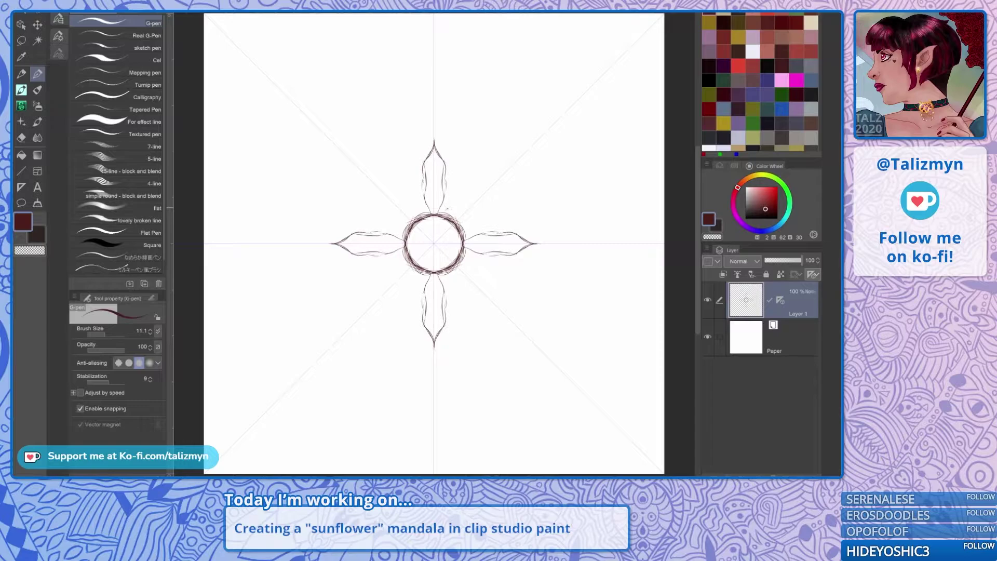
{"action": "mouse_move", "coordinate": [445, 215]}
{"action": "left_mouse_down"}
{"action": "mouse_move", "coordinate": [447, 196]}
{"action": "mouse_move", "coordinate": [458, 210]}
{"action": "mouse_move", "coordinate": [464, 202]}
{"action": "mouse_move", "coordinate": [459, 172]}
{"action": "mouse_move", "coordinate": [475, 151]}
{"action": "left_mouse_up"}
{"action": "left_click_drag", "start_coordinate": [466, 197], "coordinate": [477, 148]}
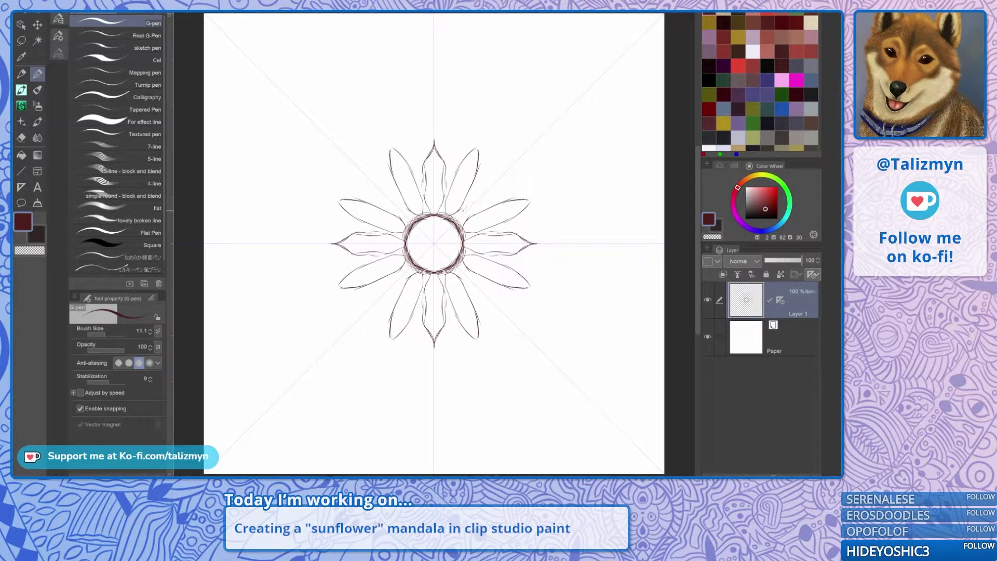
Draw pointed petals along the diagonal axes and a smaller ring inside the flower's centre.
{"action": "mouse_move", "coordinate": [457, 215]}
{"action": "left_mouse_down"}
{"action": "mouse_move", "coordinate": [483, 181]}
{"action": "mouse_move", "coordinate": [515, 163]}
{"action": "left_mouse_up"}
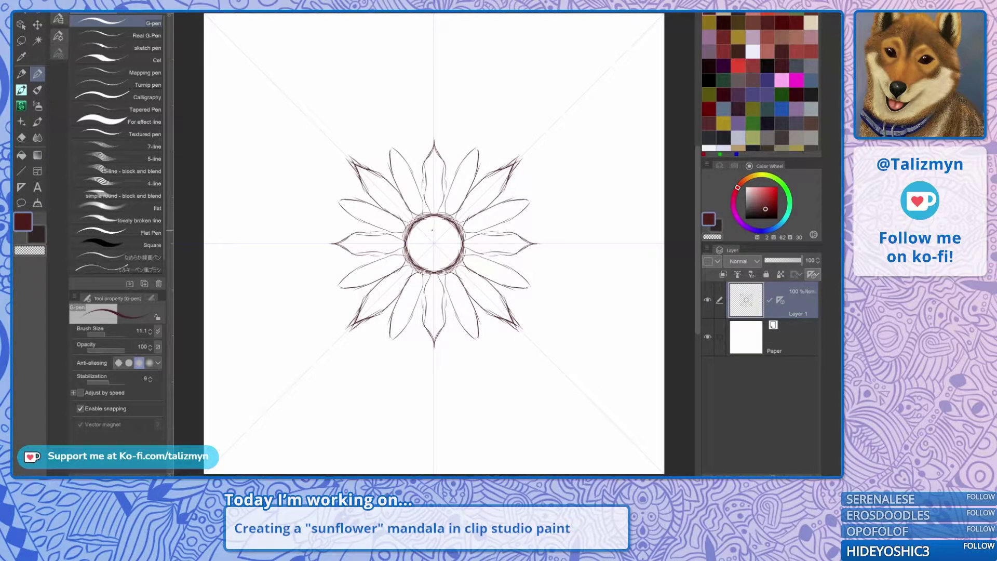
{"action": "mouse_move", "coordinate": [415, 246]}
{"action": "left_mouse_down"}
{"action": "mouse_move", "coordinate": [430, 264]}
{"action": "mouse_move", "coordinate": [417, 254]}
{"action": "left_mouse_up"}
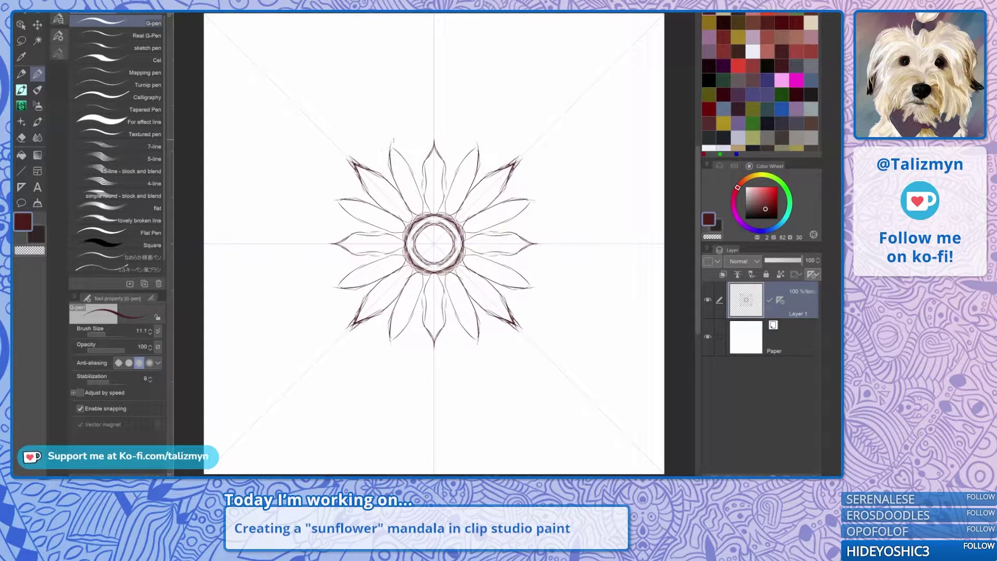
Sketch a back row of petals filling the gaps between the existing ones around the flower.
{"action": "mouse_move", "coordinate": [425, 157]}
{"action": "left_mouse_down"}
{"action": "mouse_move", "coordinate": [434, 136]}
{"action": "mouse_move", "coordinate": [423, 160]}
{"action": "mouse_move", "coordinate": [420, 128]}
{"action": "mouse_move", "coordinate": [417, 165]}
{"action": "mouse_move", "coordinate": [412, 138]}
{"action": "mouse_move", "coordinate": [412, 153]}
{"action": "mouse_move", "coordinate": [409, 139]}
{"action": "mouse_move", "coordinate": [423, 149]}
{"action": "mouse_move", "coordinate": [377, 174]}
{"action": "left_mouse_up"}
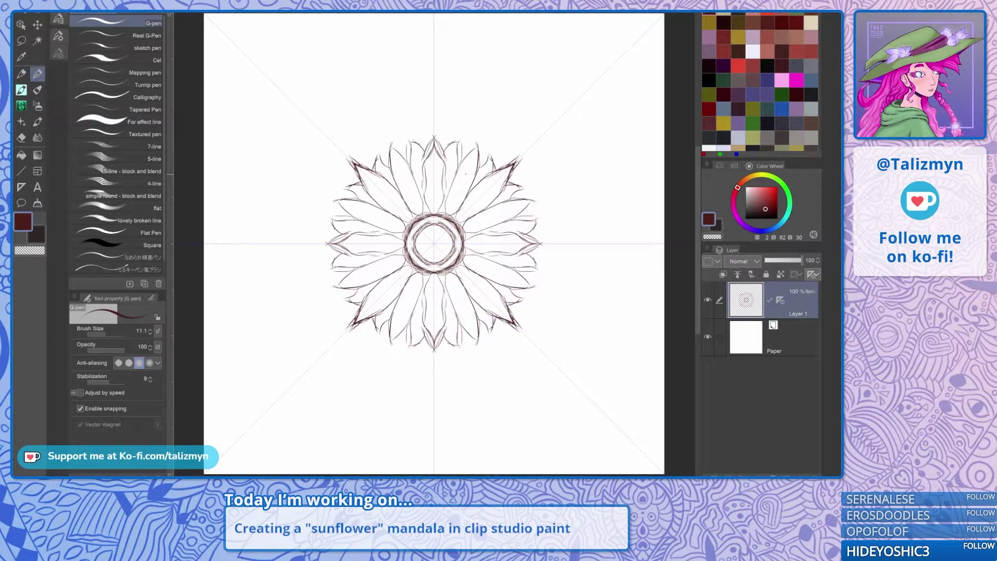
{"action": "mouse_move", "coordinate": [460, 190]}
{"action": "left_mouse_down"}
{"action": "mouse_move", "coordinate": [512, 127]}
{"action": "mouse_move", "coordinate": [450, 204]}
{"action": "mouse_move", "coordinate": [470, 182]}
{"action": "mouse_move", "coordinate": [459, 207]}
{"action": "mouse_move", "coordinate": [469, 161]}
{"action": "left_mouse_up"}
{"action": "left_click_drag", "start_coordinate": [464, 214], "coordinate": [496, 176]}
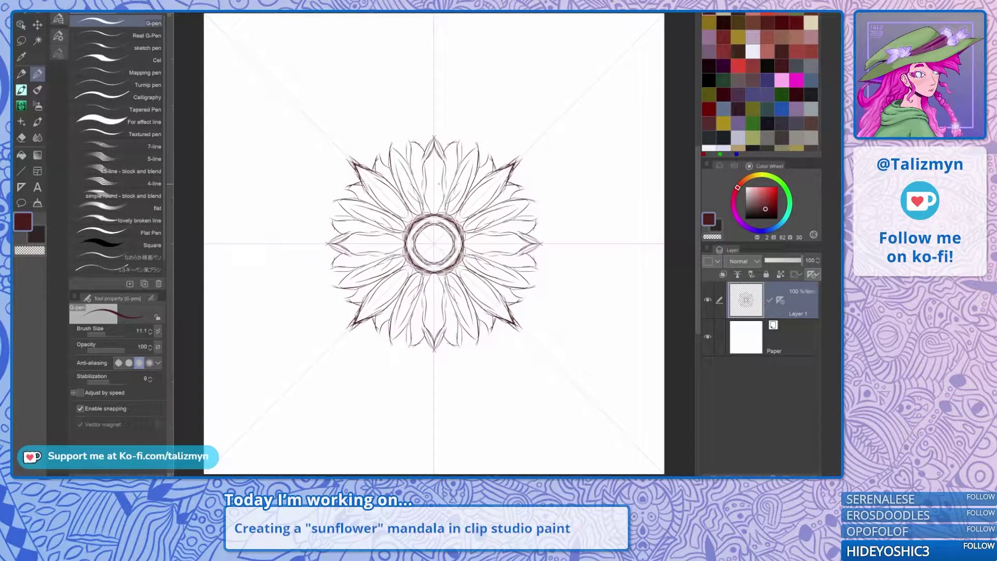
Fill the flower's centre with a lacy pattern and reinforce the outlines of the petals and outer ring.
{"action": "mouse_move", "coordinate": [426, 251]}
{"action": "left_mouse_down"}
{"action": "mouse_move", "coordinate": [430, 230]}
{"action": "mouse_move", "coordinate": [434, 267]}
{"action": "mouse_move", "coordinate": [455, 254]}
{"action": "mouse_move", "coordinate": [439, 259]}
{"action": "left_mouse_up"}
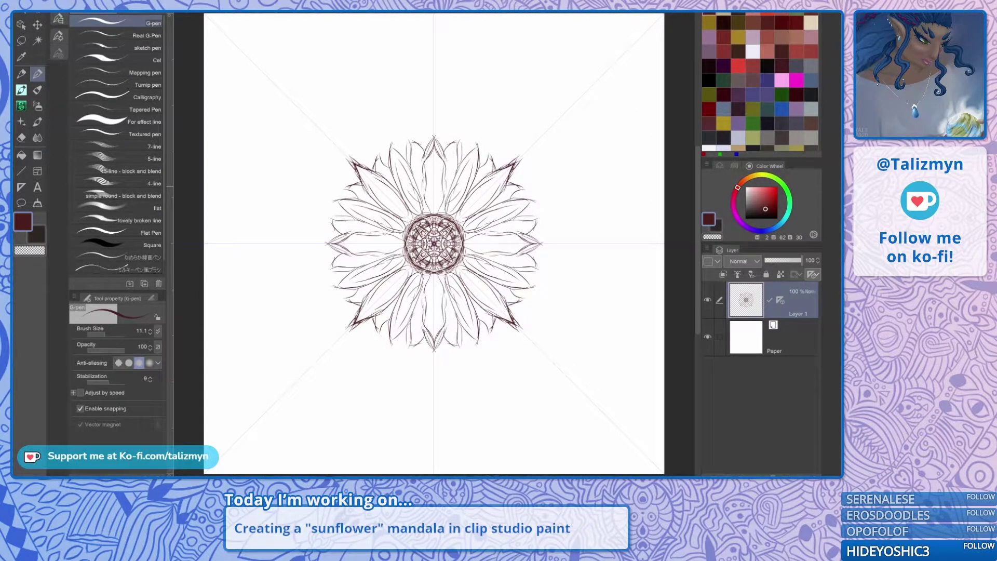
{"action": "mouse_move", "coordinate": [457, 322]}
{"action": "left_mouse_down"}
{"action": "mouse_move", "coordinate": [461, 342]}
{"action": "mouse_move", "coordinate": [436, 348]}
{"action": "mouse_move", "coordinate": [446, 333]}
{"action": "mouse_move", "coordinate": [435, 274]}
{"action": "left_mouse_up"}
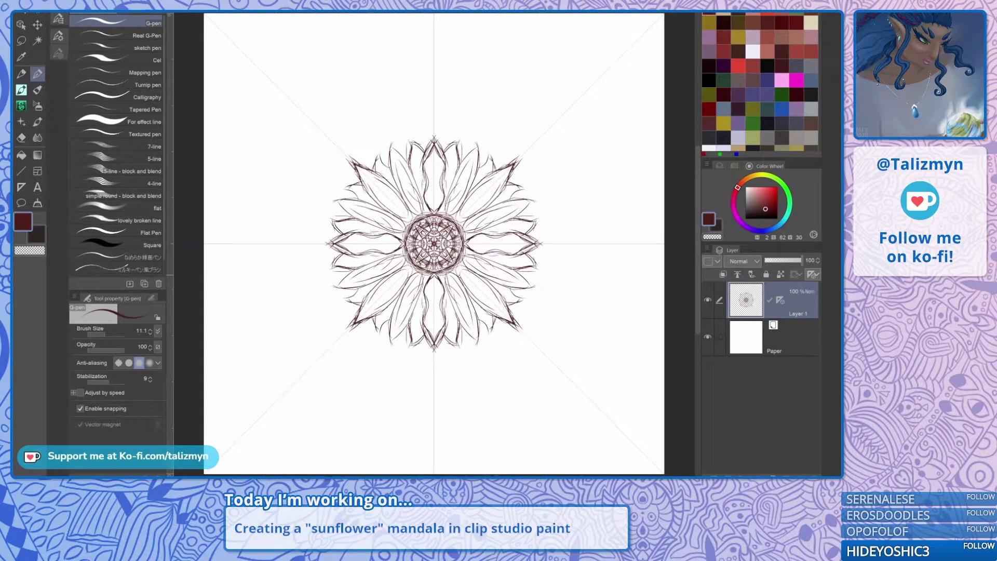
{"action": "mouse_move", "coordinate": [446, 291]}
{"action": "left_mouse_down"}
{"action": "mouse_move", "coordinate": [477, 340]}
{"action": "mouse_move", "coordinate": [478, 315]}
{"action": "mouse_move", "coordinate": [458, 272]}
{"action": "mouse_move", "coordinate": [473, 279]}
{"action": "mouse_move", "coordinate": [458, 267]}
{"action": "left_mouse_up"}
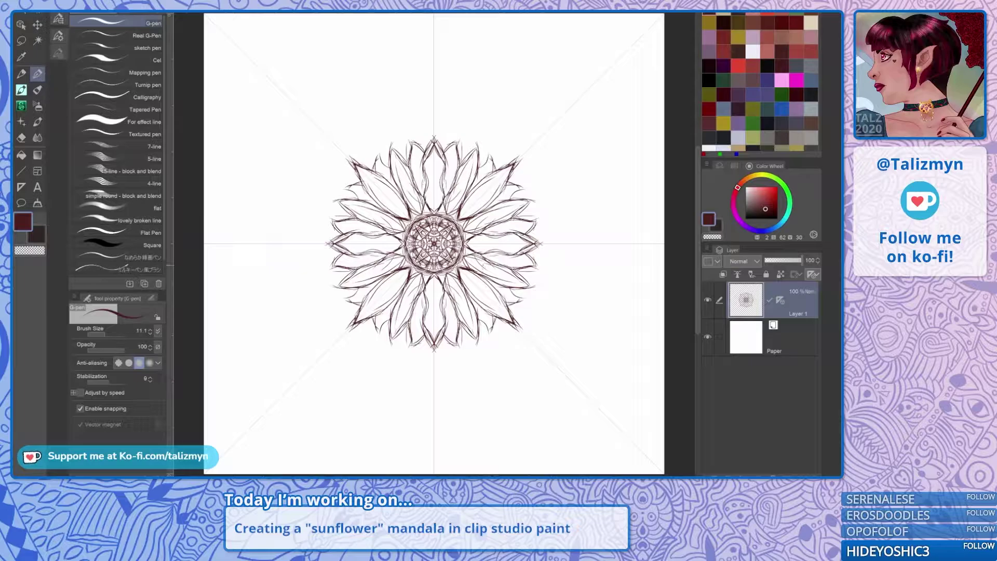
{"action": "mouse_move", "coordinate": [439, 276]}
{"action": "left_mouse_down"}
{"action": "mouse_move", "coordinate": [456, 267]}
{"action": "mouse_move", "coordinate": [468, 236]}
{"action": "left_mouse_up"}
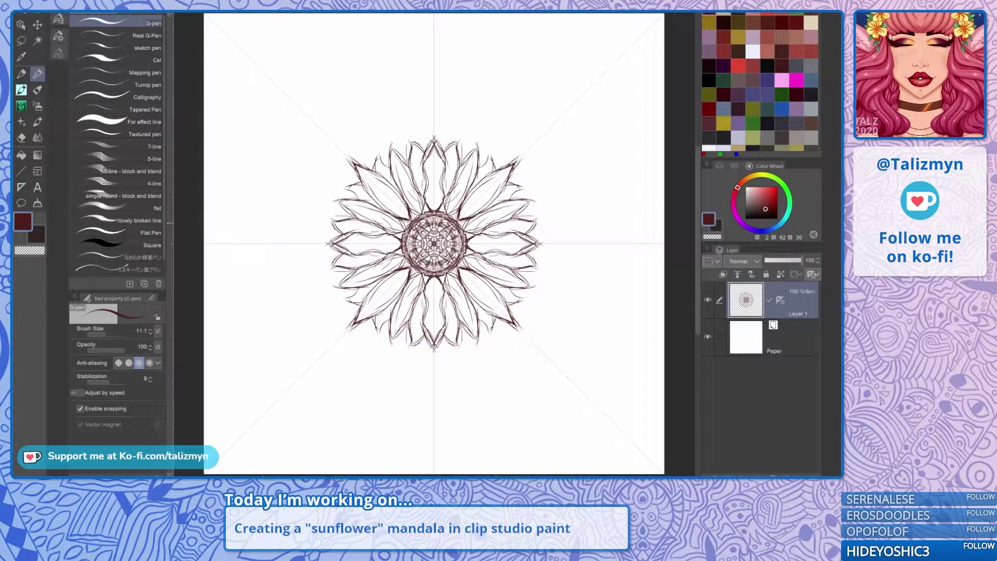
Add thin contour lines inside the central flower's petals.
{"action": "mouse_move", "coordinate": [434, 288]}
{"action": "left_mouse_down"}
{"action": "mouse_move", "coordinate": [441, 278]}
{"action": "mouse_move", "coordinate": [483, 281]}
{"action": "mouse_move", "coordinate": [498, 307]}
{"action": "left_mouse_up"}
{"action": "left_click_drag", "start_coordinate": [436, 181], "coordinate": [436, 163]}
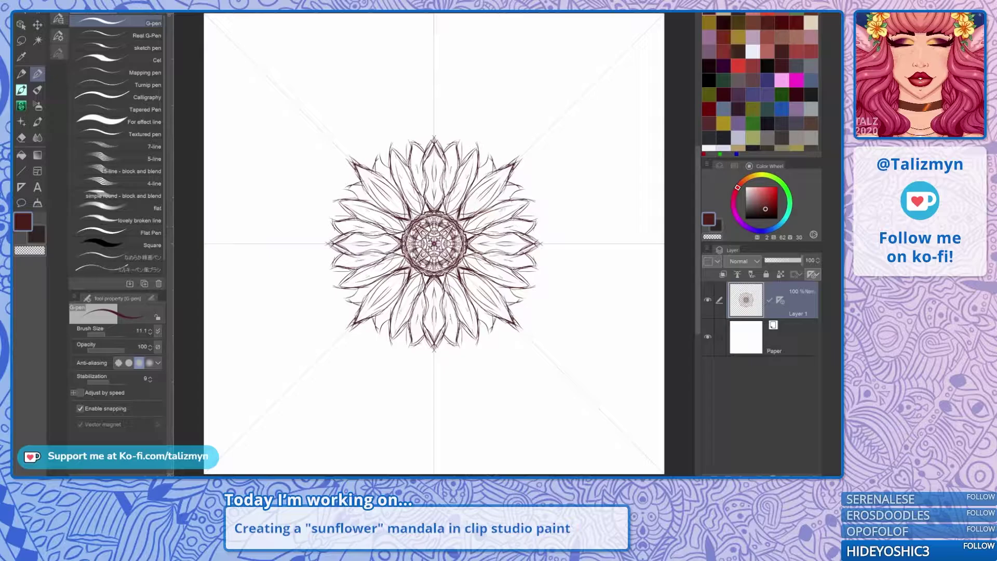
{"action": "left_click_drag", "start_coordinate": [483, 175], "coordinate": [489, 160]}
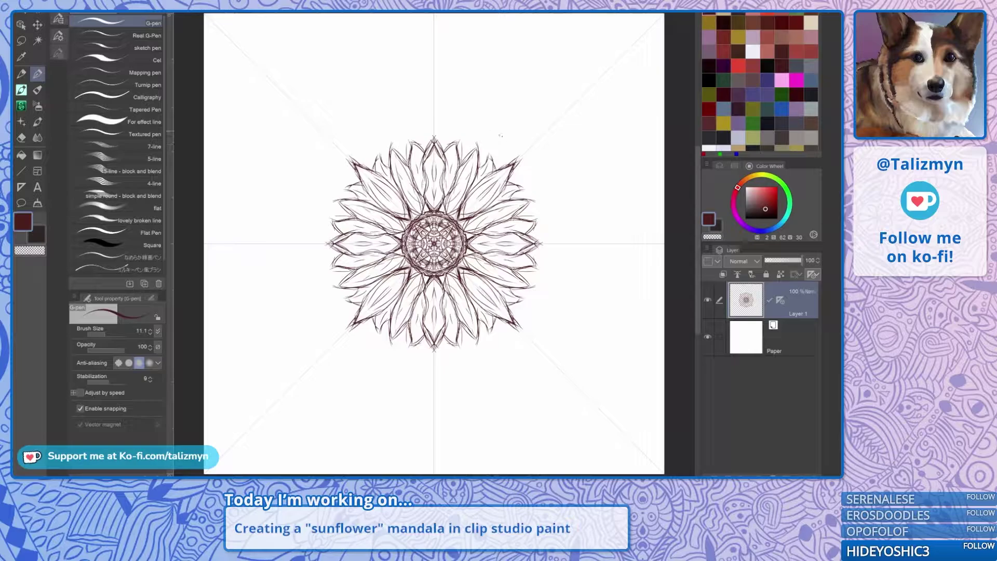
Draw large circles around the diagonal petal tips, and undo the trial texture sketched inside them.
{"action": "mouse_move", "coordinate": [479, 149]}
{"action": "left_mouse_down"}
{"action": "mouse_move", "coordinate": [532, 132]}
{"action": "mouse_move", "coordinate": [520, 128]}
{"action": "mouse_move", "coordinate": [549, 155]}
{"action": "left_mouse_up"}
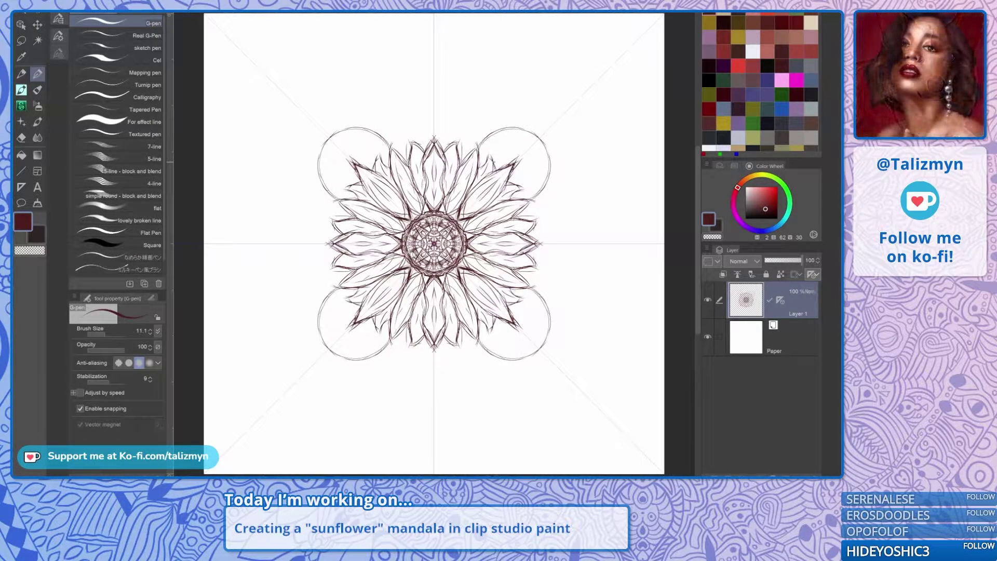
{"action": "mouse_move", "coordinate": [481, 338]}
{"action": "left_mouse_down"}
{"action": "mouse_move", "coordinate": [502, 357]}
{"action": "mouse_move", "coordinate": [494, 350]}
{"action": "mouse_move", "coordinate": [536, 345]}
{"action": "mouse_move", "coordinate": [521, 354]}
{"action": "left_mouse_up"}
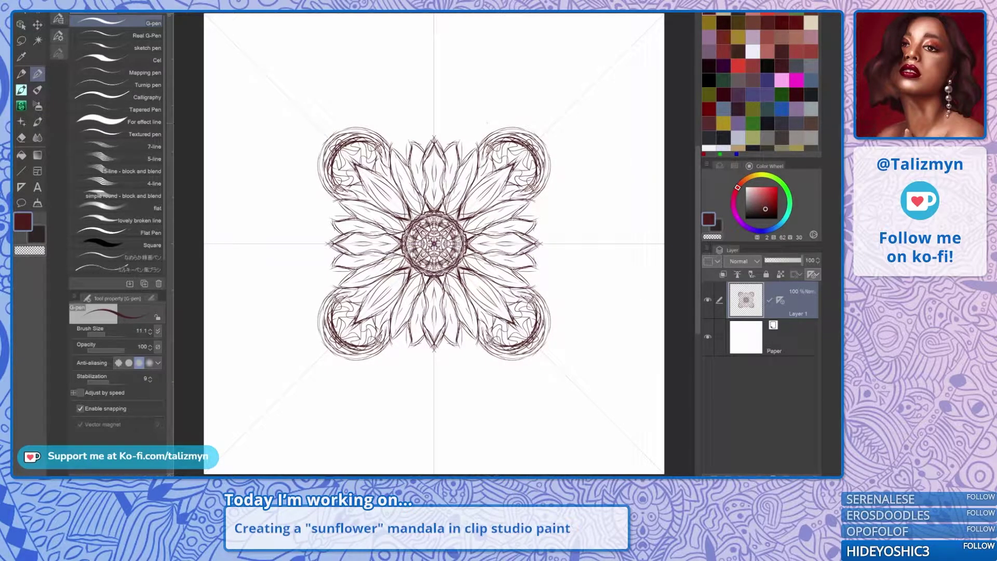
{"action": "key", "text": "ctrl+z"}
{"action": "key", "text": "ctrl+z"}
{"action": "key", "text": "ctrl+z"}
{"action": "key", "text": "ctrl+z"}
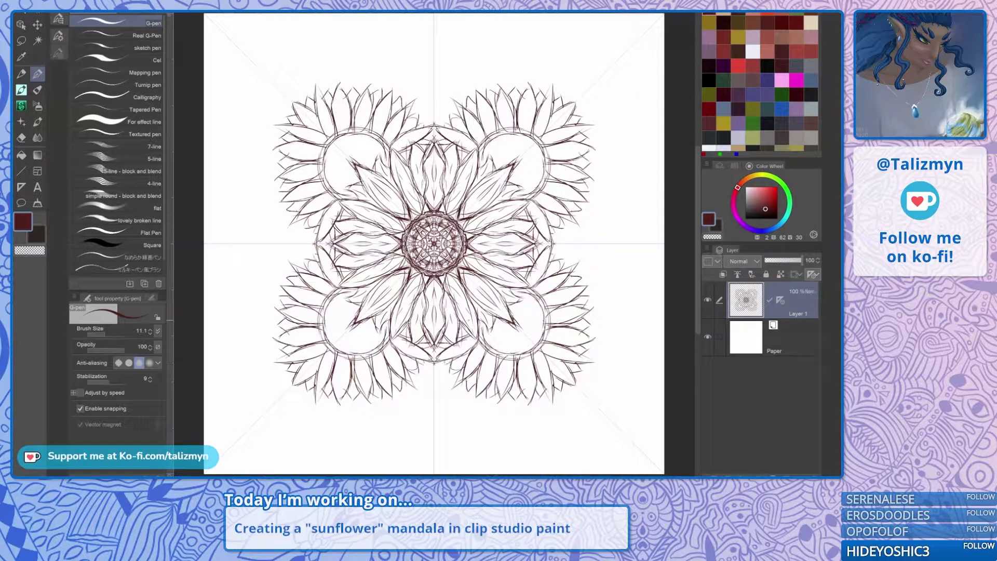
Strengthen the petals of the four corner sunflowers and fill their round centres with small seed shapes.
{"action": "left_click_drag", "start_coordinate": [469, 320], "coordinate": [470, 363]}
{"action": "scroll", "coordinate": [522, 177], "scroll_direction": "up", "scroll_amount": 2}
{"action": "scroll", "coordinate": [521, 178], "scroll_direction": "up", "scroll_amount": 1}
{"action": "mouse_move", "coordinate": [522, 177]}
{"action": "left_mouse_down"}
{"action": "mouse_move", "coordinate": [474, 281]}
{"action": "mouse_move", "coordinate": [481, 201]}
{"action": "left_mouse_up"}
{"action": "left_click_drag", "start_coordinate": [474, 246], "coordinate": [493, 187]}
{"action": "mouse_move", "coordinate": [488, 283]}
{"action": "left_mouse_down"}
{"action": "mouse_move", "coordinate": [504, 199]}
{"action": "mouse_move", "coordinate": [496, 179]}
{"action": "left_mouse_up"}
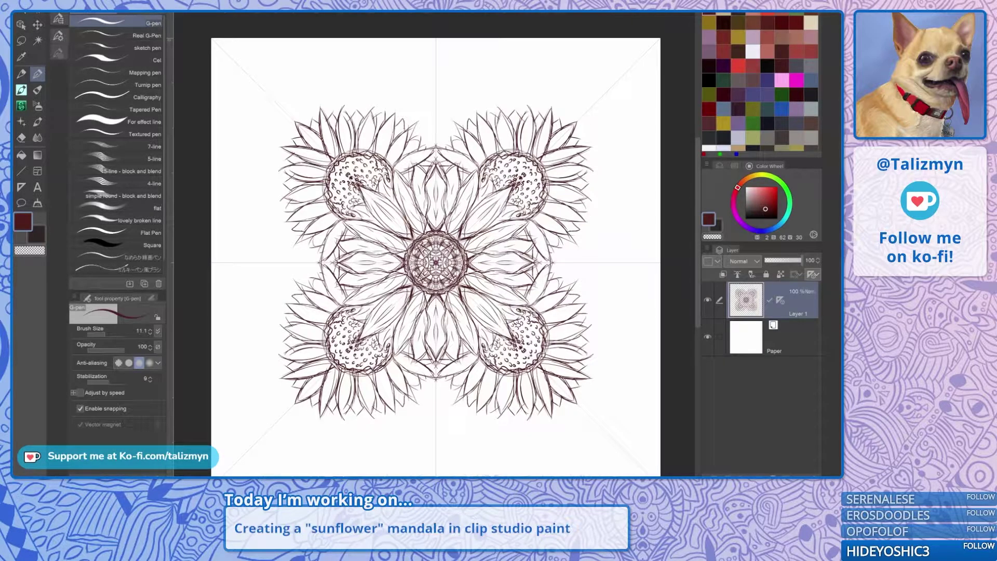
{"action": "key", "text": "u"}
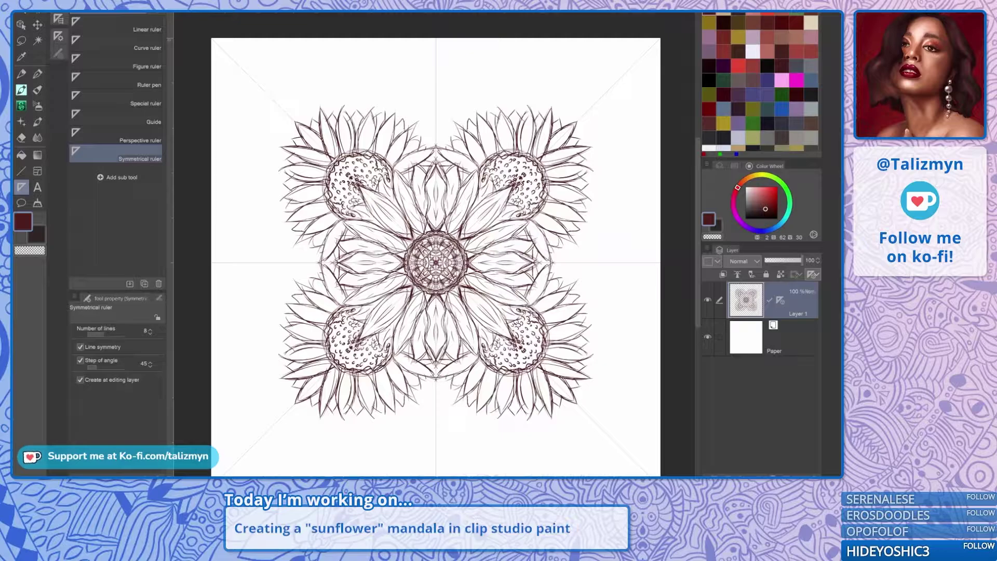
{"action": "left_click", "coordinate": [116, 43]}
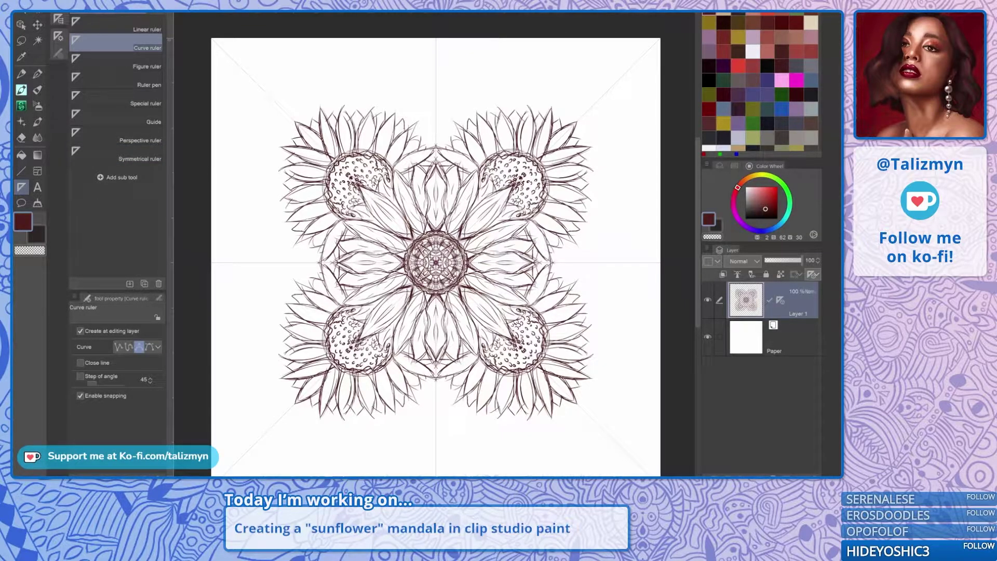
{"action": "left_click", "coordinate": [452, 417]}
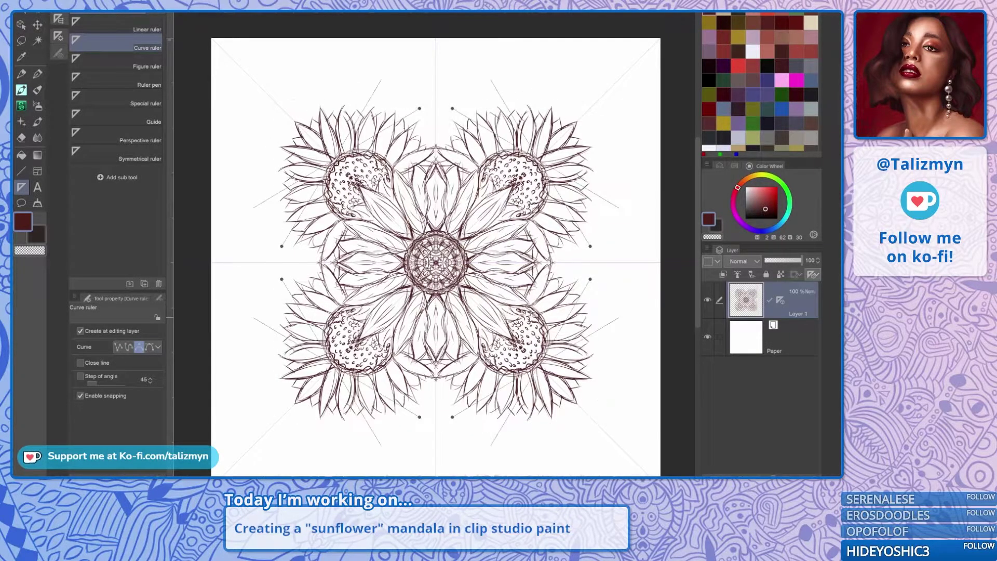
{"action": "left_click", "coordinate": [476, 443]}
{"action": "key", "text": "ctrl+z"}
Try drawing a large circle around the mandala from the symmetry centre with the Ellipse tool.
{"action": "key", "text": "u"}
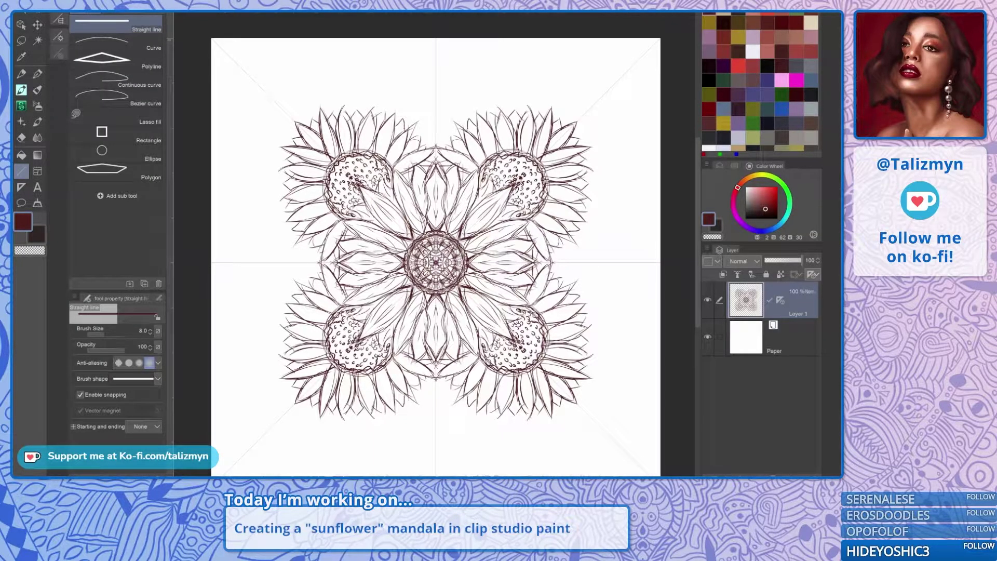
{"action": "left_click", "coordinate": [116, 153]}
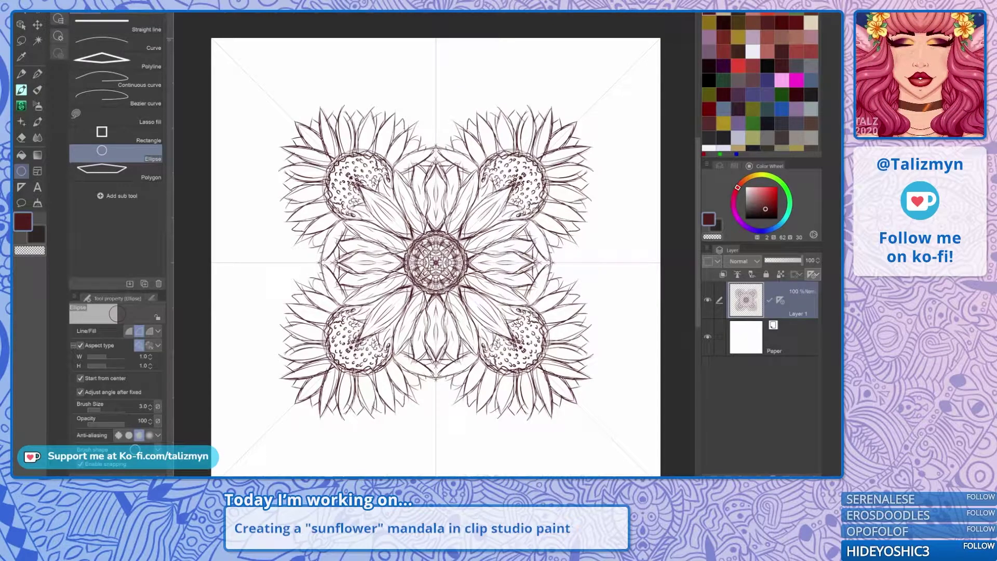
{"action": "key", "text": "ctrl+plus"}
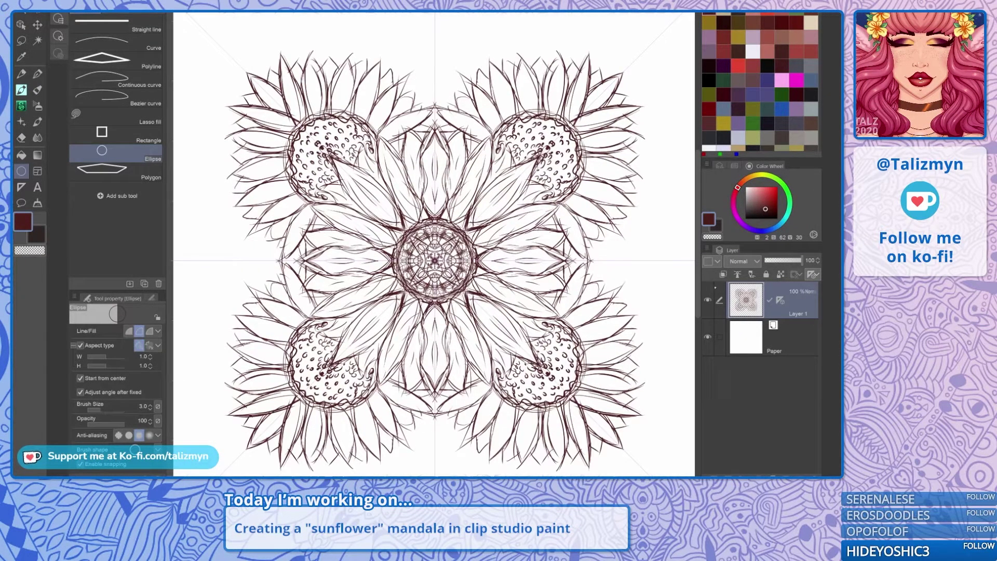
{"action": "left_click_drag", "start_coordinate": [435, 260], "coordinate": [672, 456]}
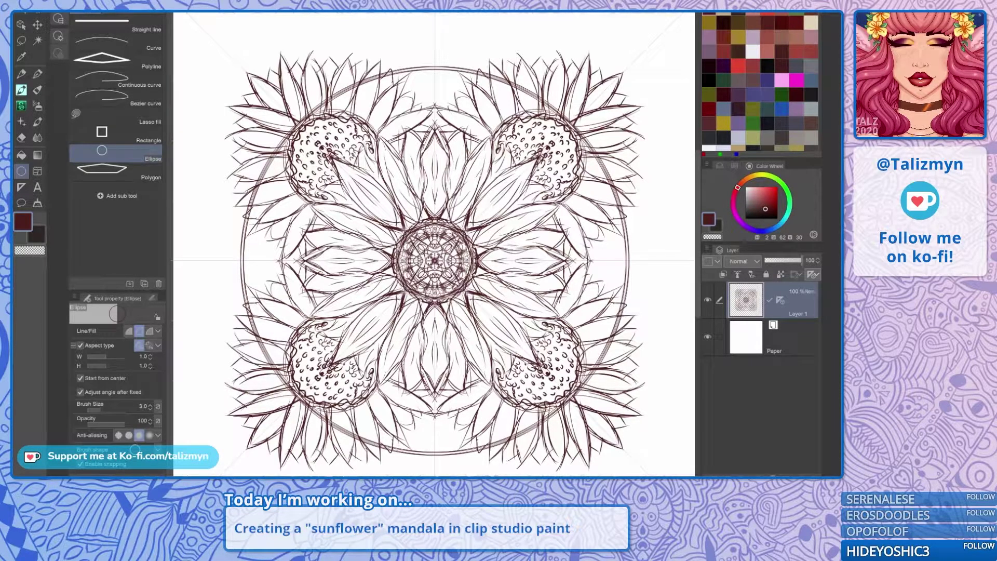
{"action": "key", "text": "ctrl+z"}
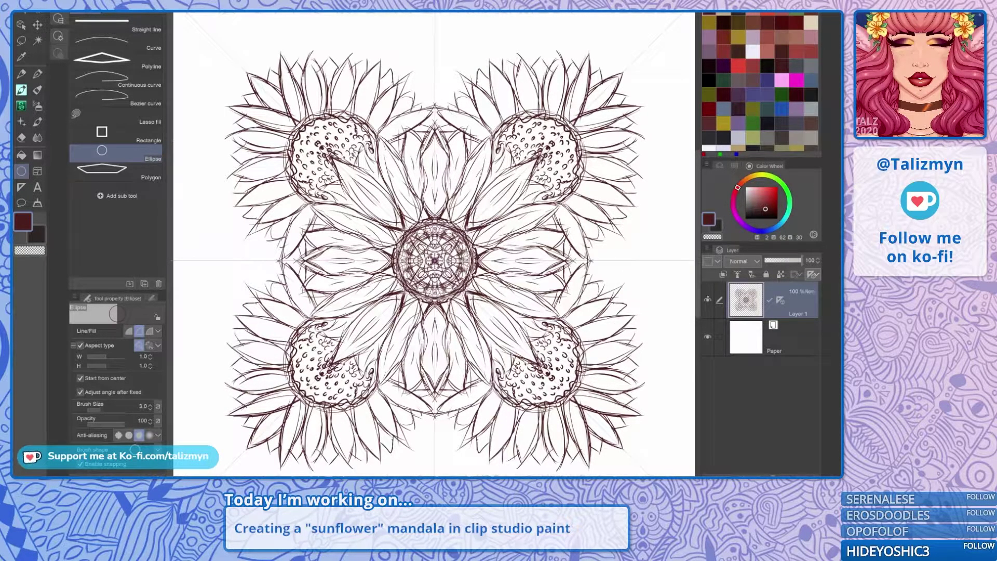
Add a new layer beneath Layer 1, move the symmetrical ruler onto it, and hide Layer 1.
{"action": "left_click", "coordinate": [714, 476]}
{"action": "left_click_drag", "start_coordinate": [783, 306], "coordinate": [781, 353]}
{"action": "left_click", "coordinate": [782, 302]}
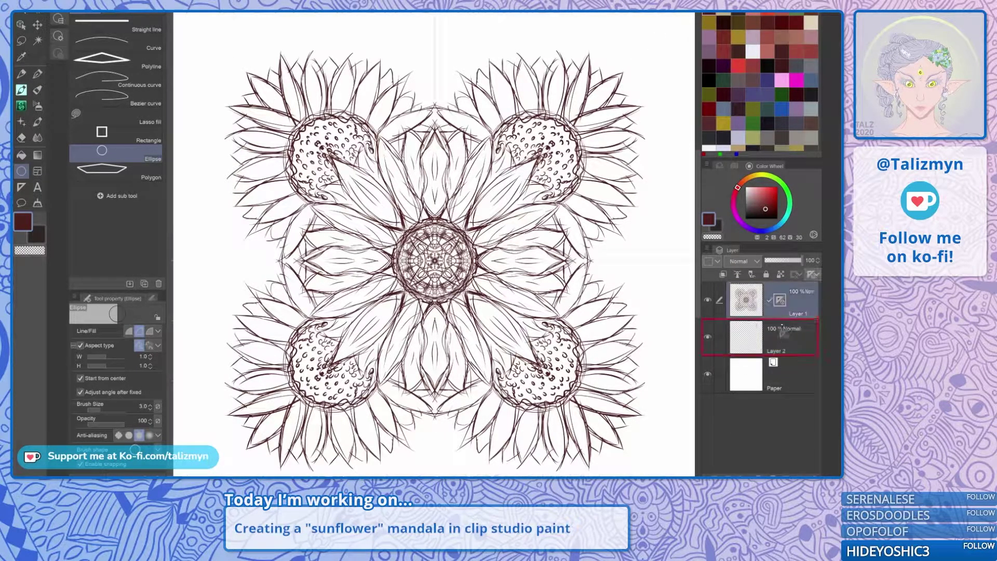
{"action": "left_click", "coordinate": [708, 300]}
{"action": "left_click", "coordinate": [782, 339]}
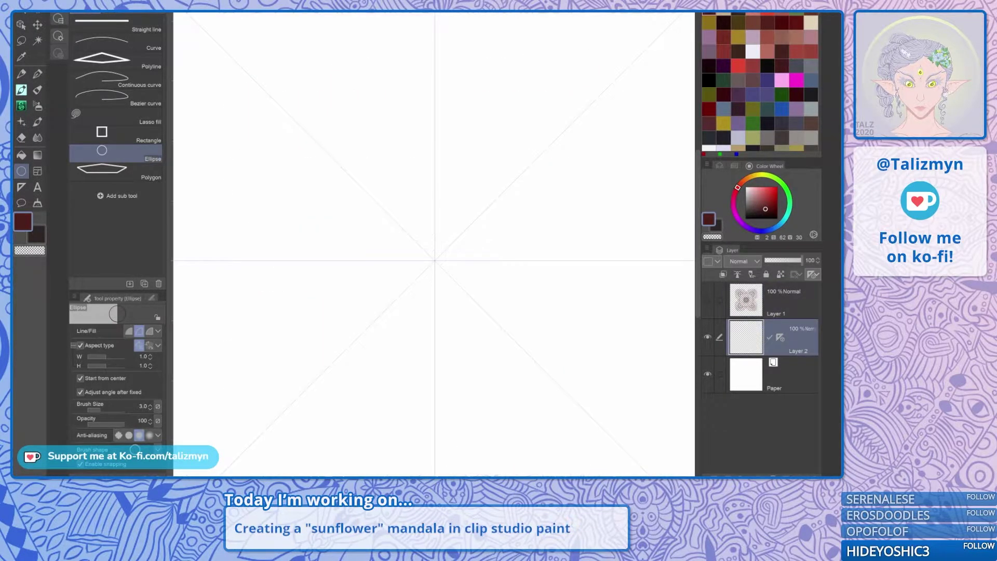
Try drawing a large circle from the symmetry centre on the empty Layer 2.
{"action": "left_click_drag", "start_coordinate": [436, 260], "coordinate": [641, 426]}
{"action": "left_click", "coordinate": [639, 412]}
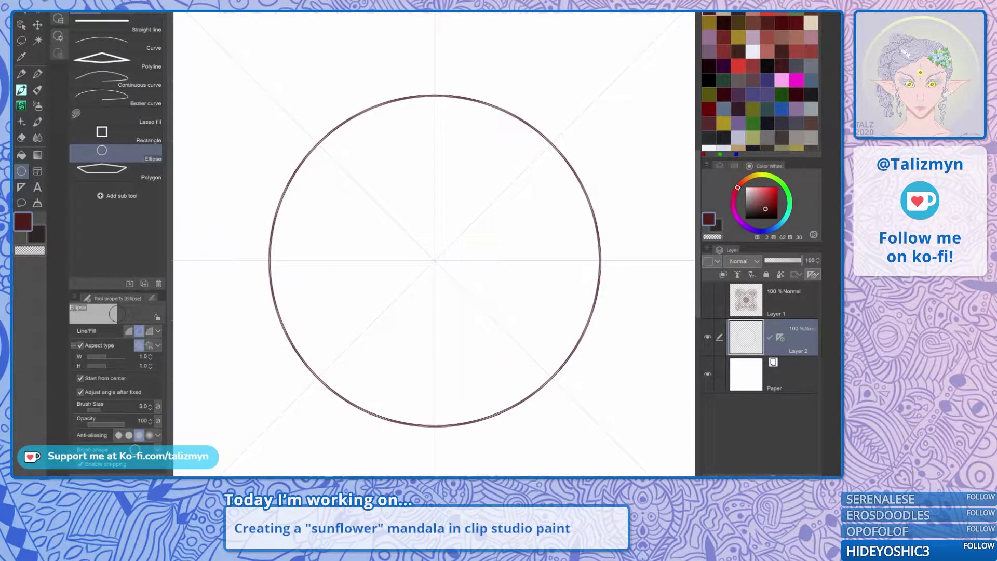
{"action": "key", "text": "ctrl+z"}
{"action": "scroll", "coordinate": [440, 261], "scroll_direction": "up", "scroll_amount": 5}
{"action": "scroll", "coordinate": [441, 261], "scroll_direction": "down", "scroll_amount": 3}
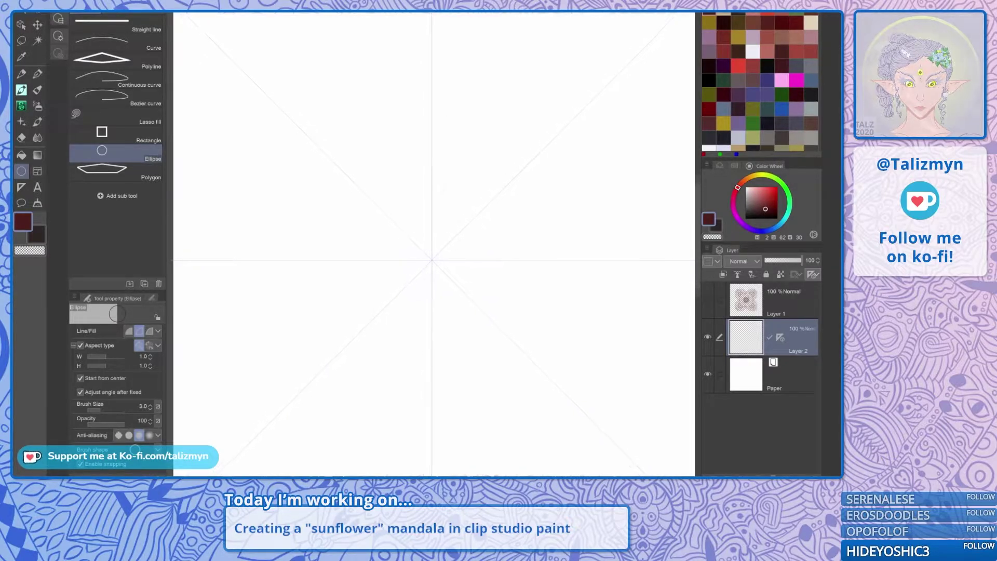
{"action": "scroll", "coordinate": [434, 261], "scroll_direction": "down", "scroll_amount": 4}
{"action": "scroll", "coordinate": [435, 261], "scroll_direction": "up", "scroll_amount": 4}
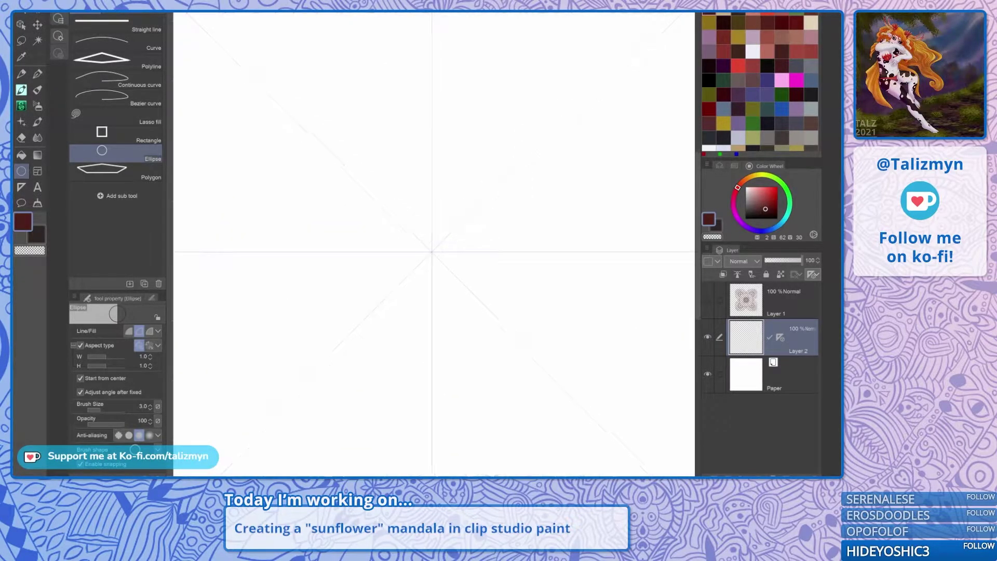
{"action": "scroll", "coordinate": [435, 255], "scroll_direction": "down", "scroll_amount": 3}
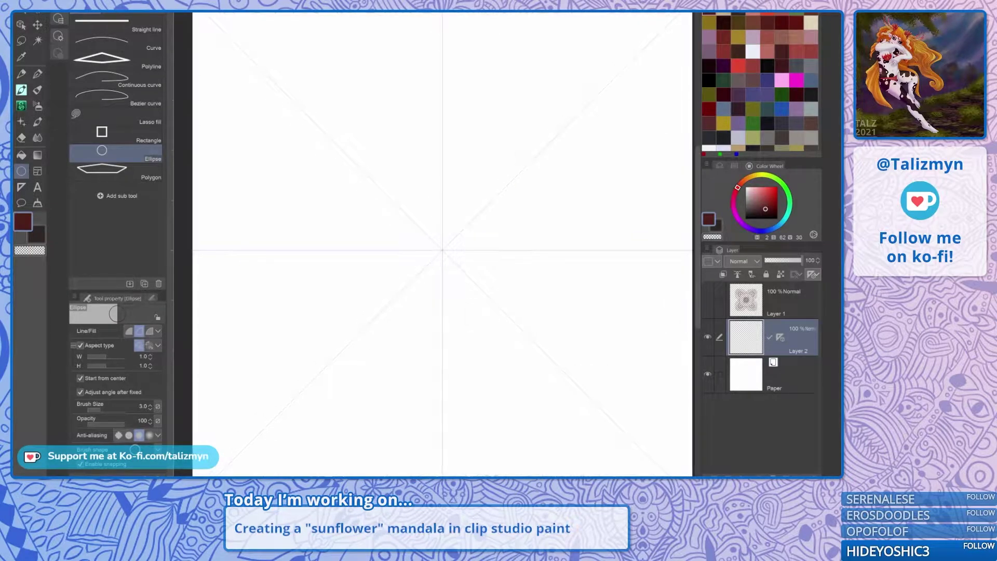
Try a cluster of small mirrored circles near the symmetry centre, and a medium circle drawn from the centre.
{"action": "left_click_drag", "start_coordinate": [456, 227], "coordinate": [471, 233]}
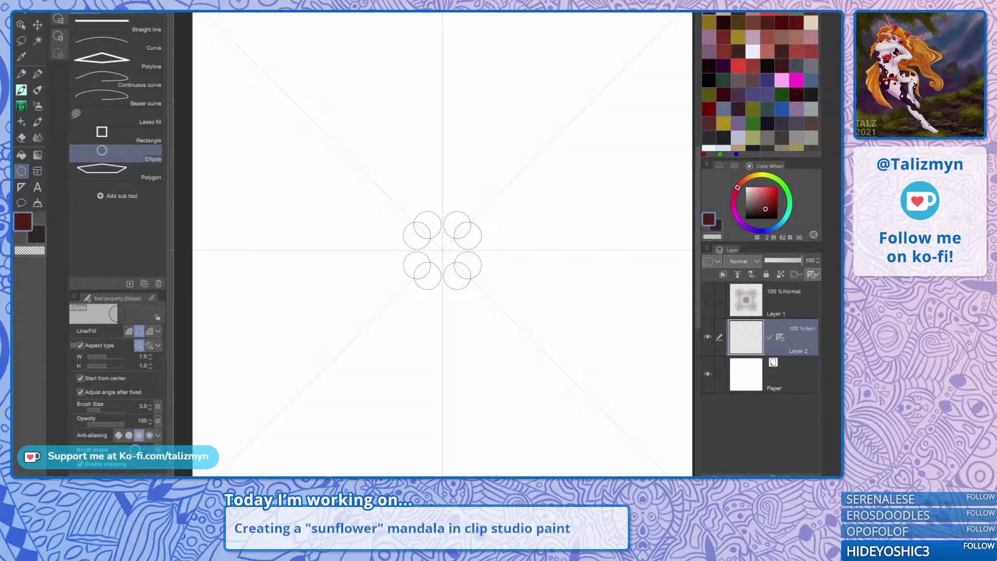
{"action": "key", "text": "ctrl+z"}
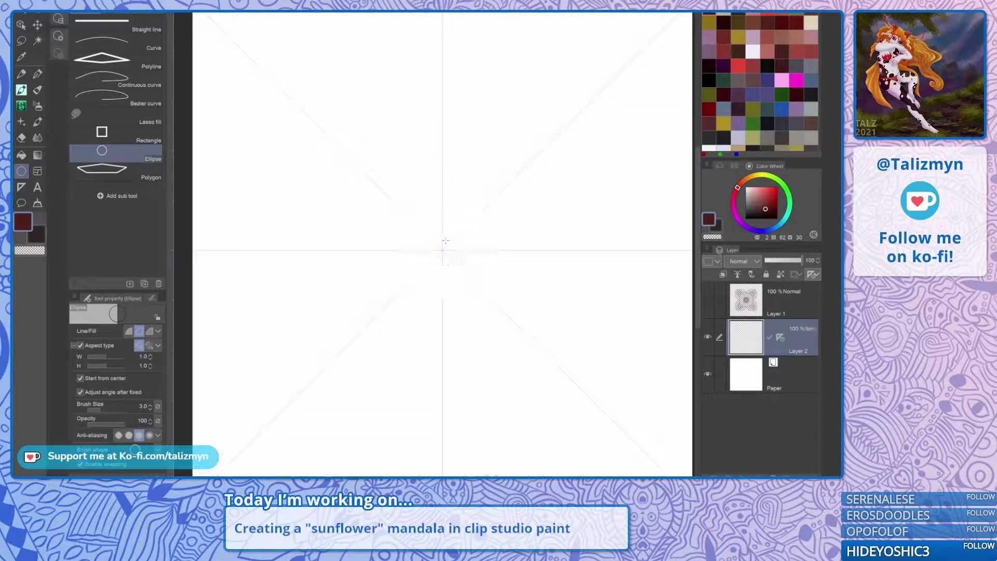
{"action": "left_click_drag", "start_coordinate": [442, 251], "coordinate": [456, 263]}
{"action": "left_click_drag", "start_coordinate": [532, 320], "coordinate": [533, 342]}
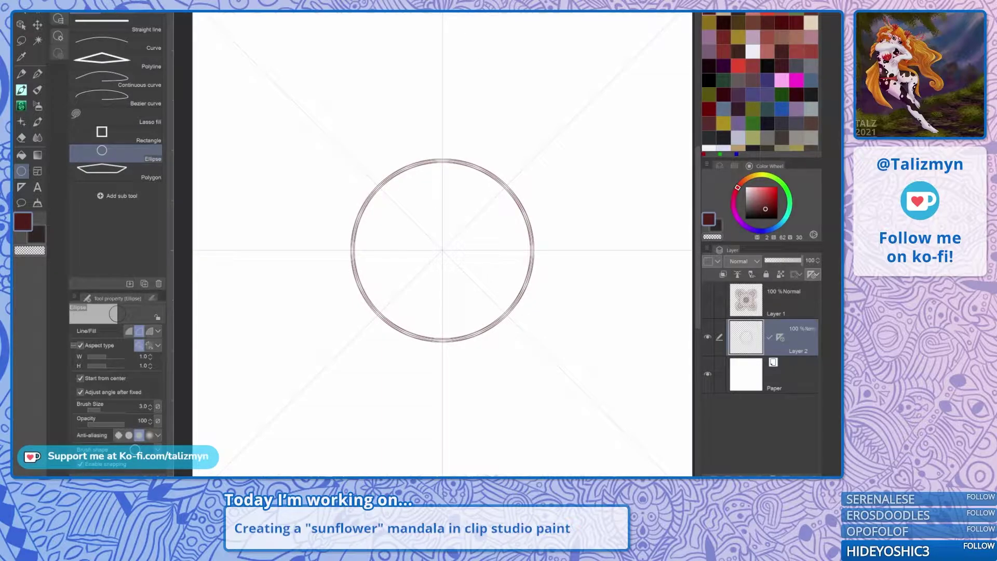
{"action": "key", "text": "ctrl+z"}
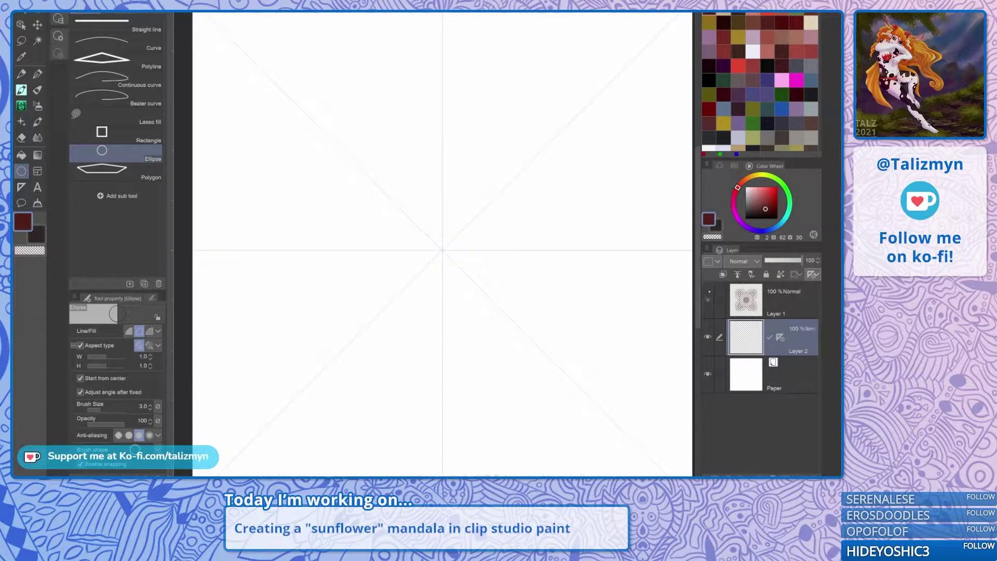
Show Layer 1 again and undo a trial circle drawn over the outer part of a corner sunflower.
{"action": "left_click", "coordinate": [708, 298]}
{"action": "left_click_drag", "start_coordinate": [600, 86], "coordinate": [700, 186]}
{"action": "key", "text": "ctrl+z"}
Try placing small mirrored circles on Layer 2 just outside the petals of the corner sunflowers.
{"action": "left_click_drag", "start_coordinate": [551, 50], "coordinate": [606, 52]}
{"action": "left_click_drag", "start_coordinate": [492, 229], "coordinate": [511, 216]}
{"action": "left_click_drag", "start_coordinate": [583, 52], "coordinate": [568, 52]}
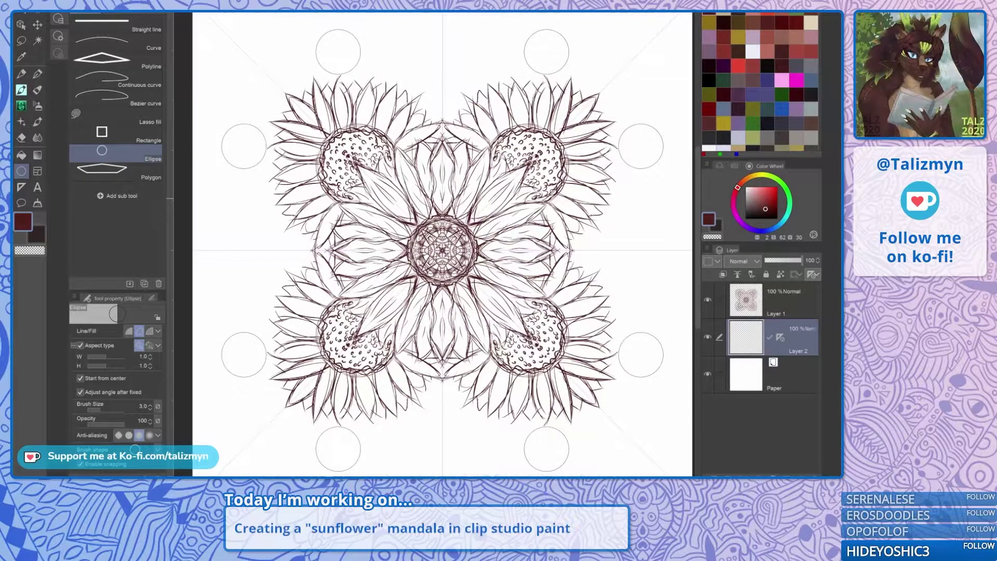
{"action": "scroll", "coordinate": [587, 243], "scroll_direction": "down", "scroll_amount": 2}
{"action": "scroll", "coordinate": [587, 243], "scroll_direction": "up", "scroll_amount": 1}
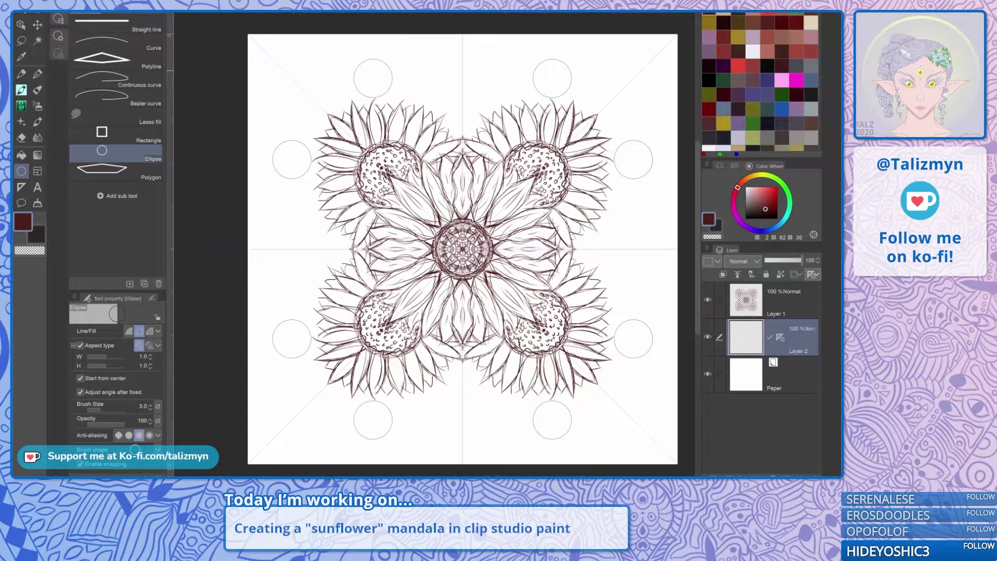
{"action": "key", "text": "ctrl+z"}
{"action": "key", "text": "ctrl+z"}
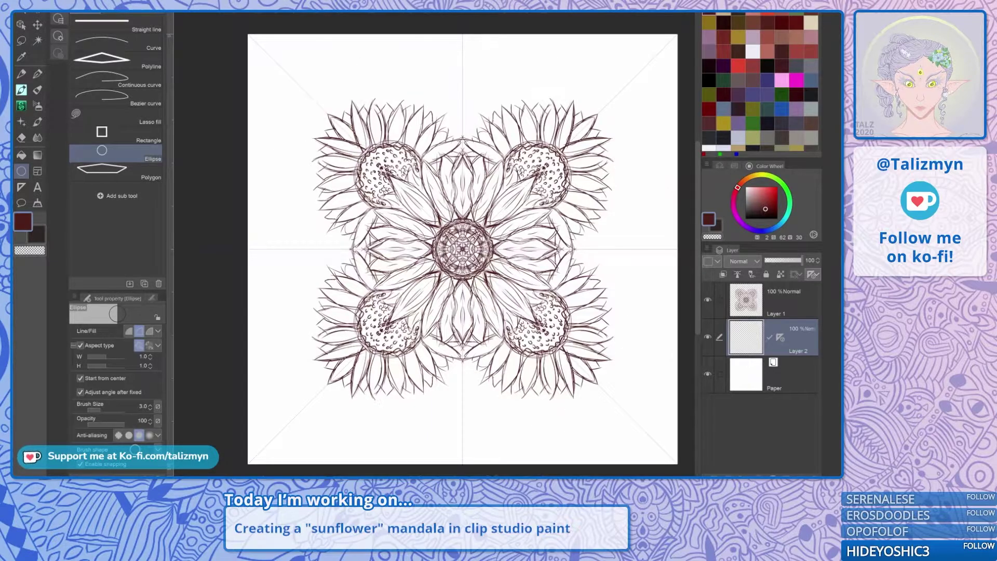
Undo the layer reordering and the addition of Layer 2, and switch to the G-pen on Layer 1.
{"action": "key", "text": "ctrl+z"}
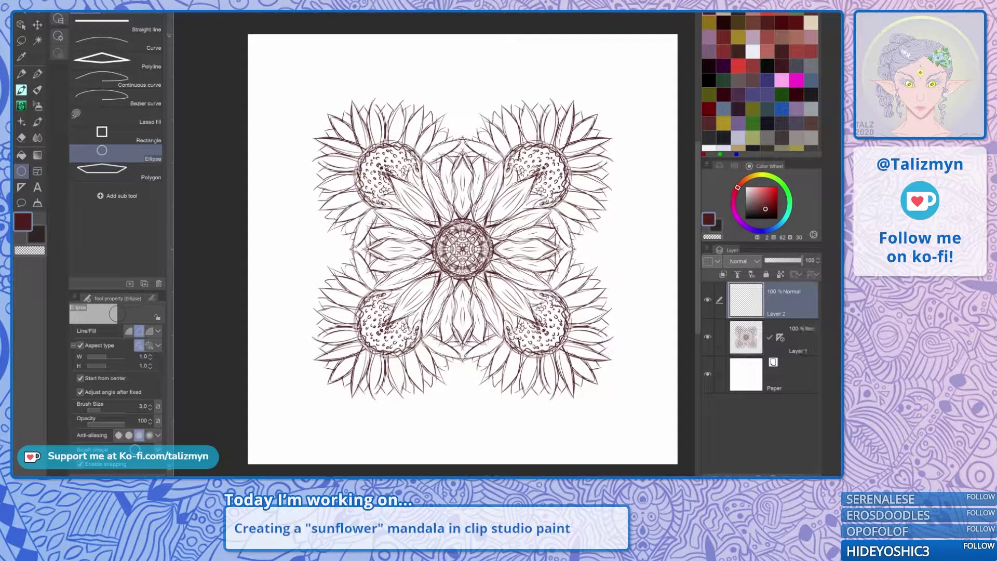
{"action": "key", "text": "ctrl+z"}
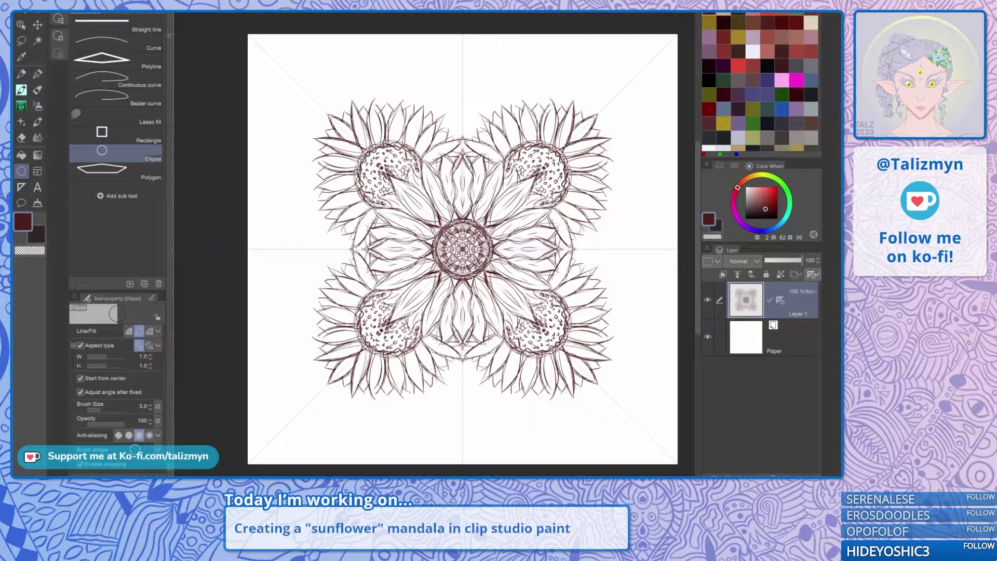
{"action": "key", "text": "p"}
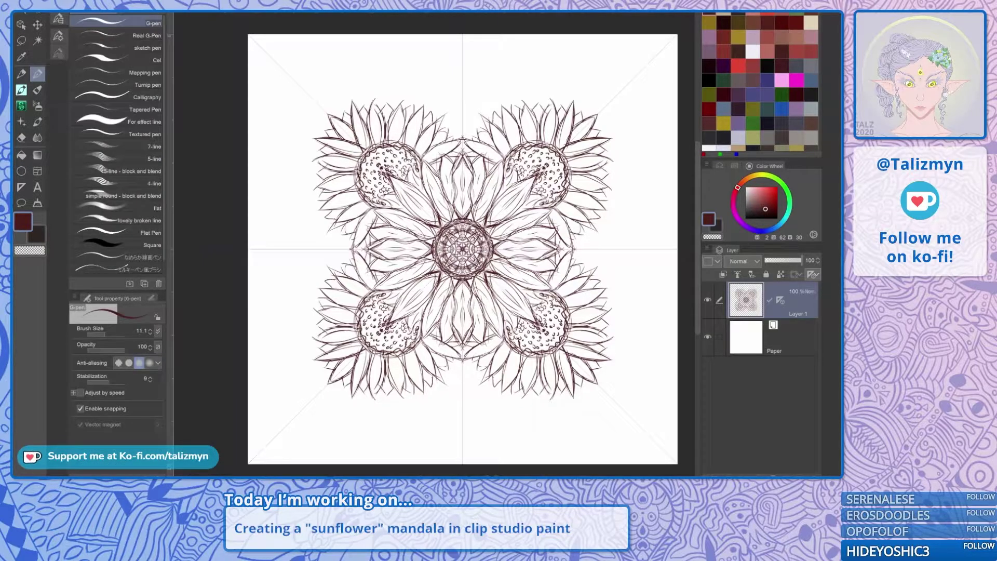
Draw bold mirrored V-shaped points in the gaps between neighbouring corner sunflowers, tips on the vertical and horizontal axes.
{"action": "scroll", "coordinate": [509, 265], "scroll_direction": "up", "scroll_amount": 4}
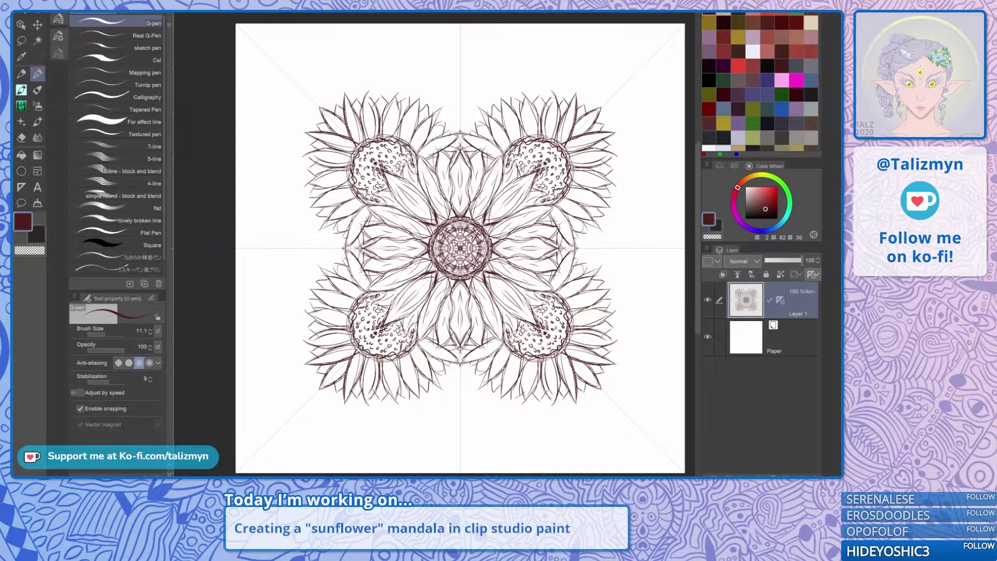
{"action": "scroll", "coordinate": [510, 265], "scroll_direction": "down", "scroll_amount": 2}
{"action": "scroll", "coordinate": [510, 265], "scroll_direction": "down", "scroll_amount": 1}
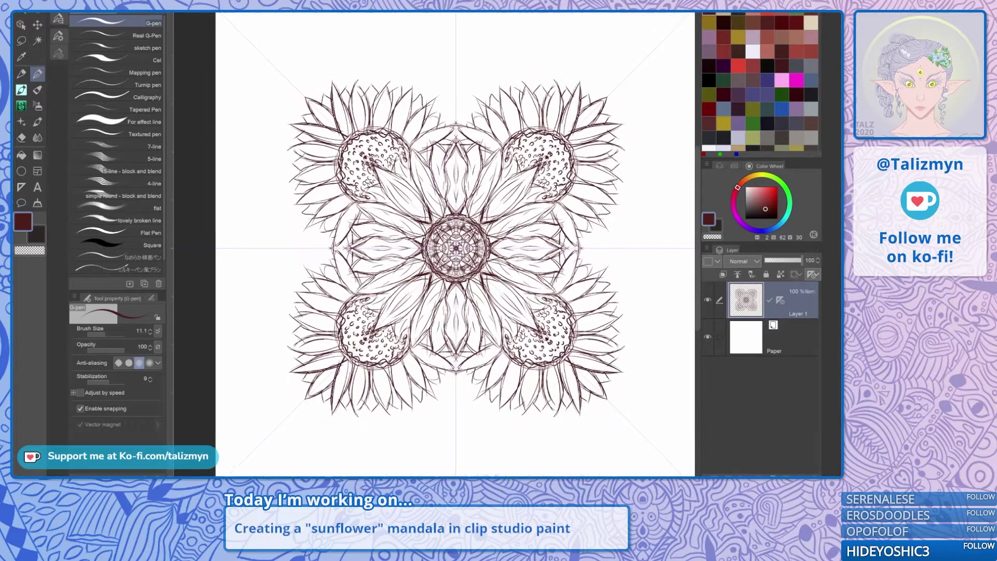
{"action": "left_click_drag", "start_coordinate": [509, 265], "coordinate": [482, 247]}
{"action": "left_click_drag", "start_coordinate": [575, 197], "coordinate": [610, 231]}
{"action": "left_click_drag", "start_coordinate": [578, 197], "coordinate": [618, 228]}
{"action": "mouse_move", "coordinate": [598, 212]}
{"action": "left_mouse_down"}
{"action": "mouse_move", "coordinate": [621, 233]}
{"action": "mouse_move", "coordinate": [588, 251]}
{"action": "left_mouse_up"}
{"action": "left_click_drag", "start_coordinate": [578, 197], "coordinate": [603, 217]}
{"action": "left_click_drag", "start_coordinate": [585, 202], "coordinate": [619, 231]}
{"action": "left_click_drag", "start_coordinate": [620, 230], "coordinate": [580, 266]}
{"action": "mouse_move", "coordinate": [593, 254]}
{"action": "left_mouse_down"}
{"action": "mouse_move", "coordinate": [616, 236]}
{"action": "mouse_move", "coordinate": [583, 262]}
{"action": "left_mouse_up"}
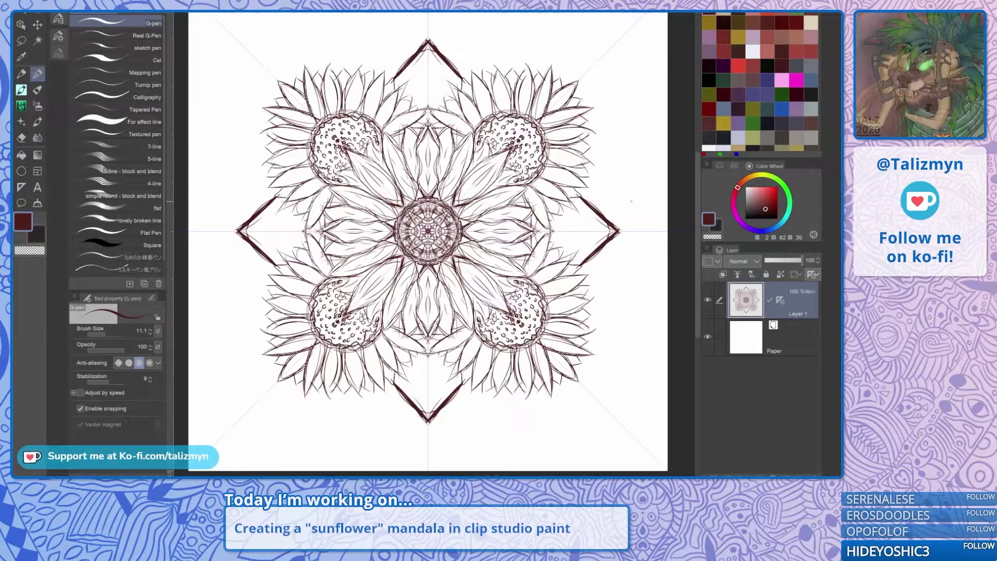
Try sketching long curved border lines sweeping from the V-shaped points out to the canvas corners.
{"action": "left_click_drag", "start_coordinate": [632, 201], "coordinate": [643, 177]}
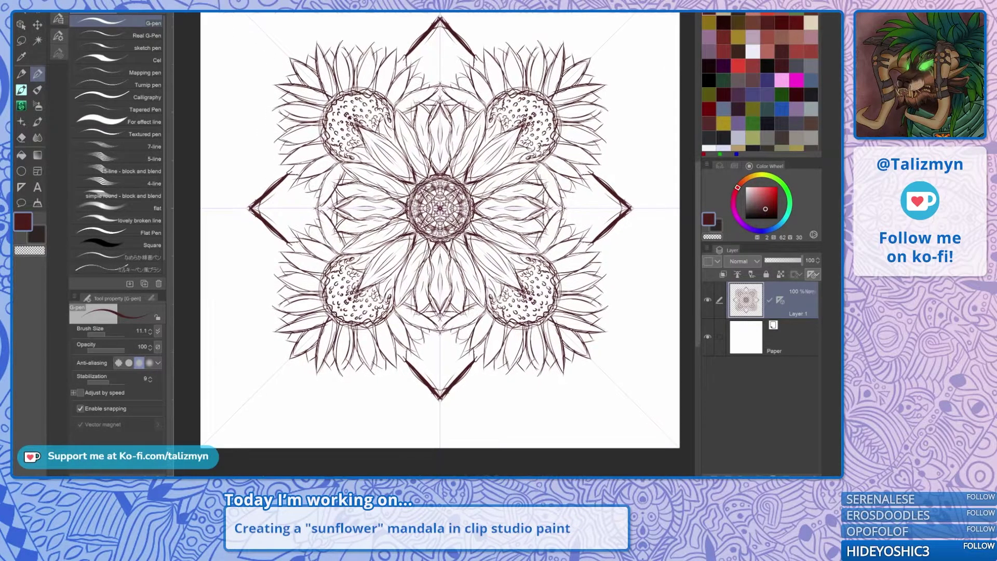
{"action": "scroll", "coordinate": [450, 357], "scroll_direction": "up", "scroll_amount": 6}
{"action": "scroll", "coordinate": [433, 244], "scroll_direction": "down", "scroll_amount": 4}
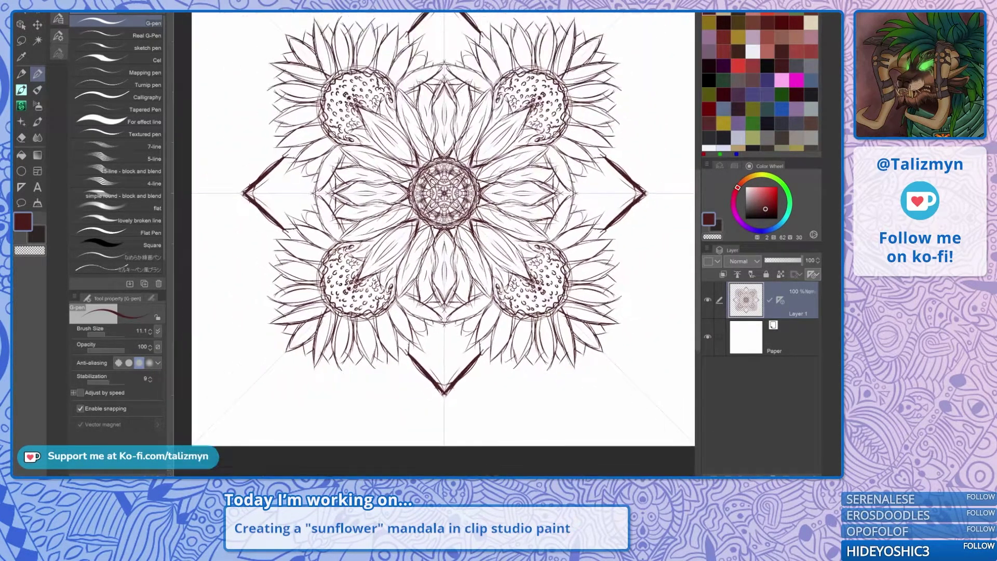
{"action": "left_click_drag", "start_coordinate": [584, 262], "coordinate": [602, 384]}
{"action": "left_click_drag", "start_coordinate": [592, 344], "coordinate": [642, 470]}
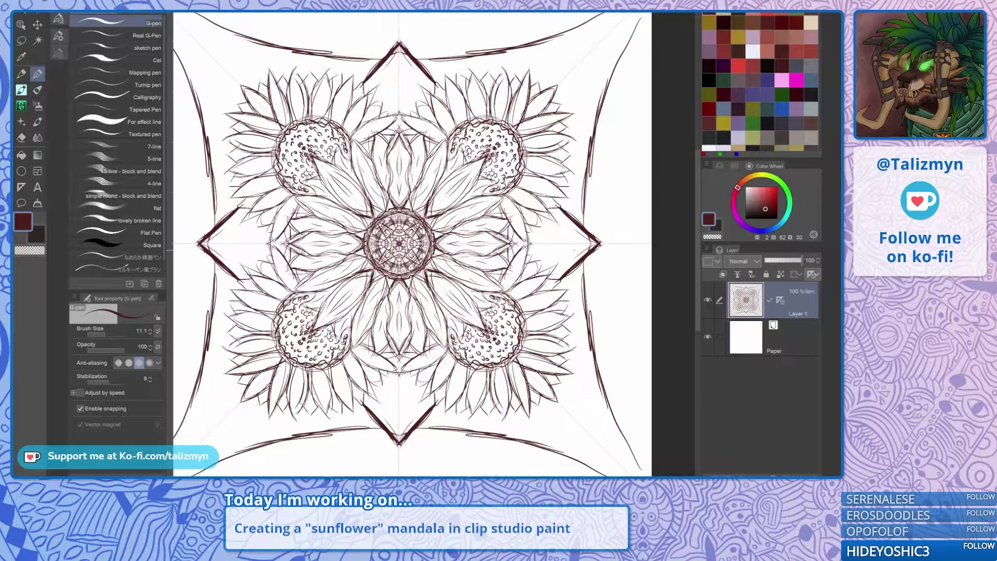
{"action": "scroll", "coordinate": [532, 224], "scroll_direction": "down", "scroll_amount": 2}
{"action": "key", "text": "ctrl+z"}
{"action": "key", "text": "ctrl+z"}
{"action": "key", "text": "ctrl+z"}
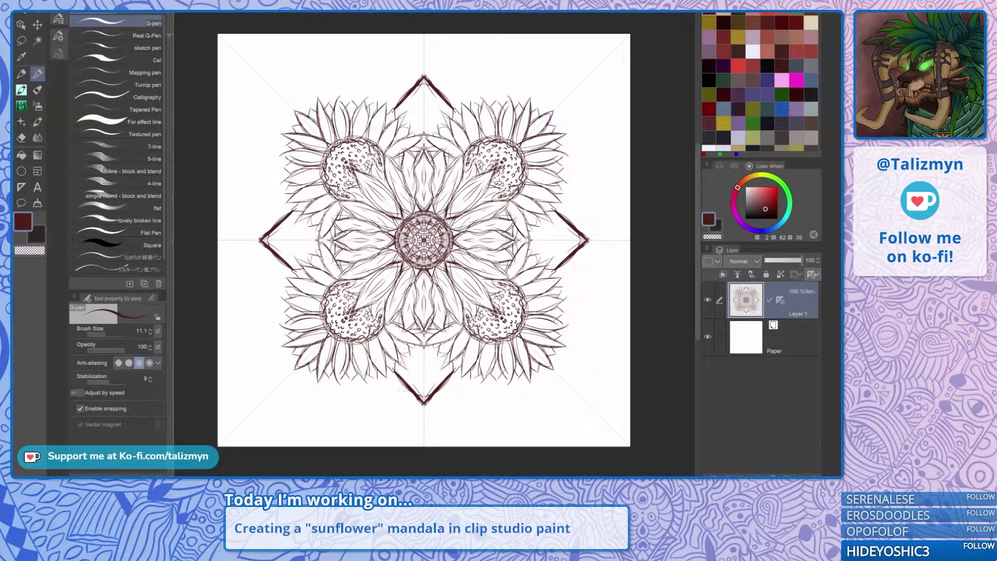
Try enclosing the sunflowers in a mirrored square frame with small pointed leaves along its edges.
{"action": "left_click_drag", "start_coordinate": [575, 282], "coordinate": [583, 399]}
{"action": "mouse_move", "coordinate": [574, 340]}
{"action": "left_mouse_down"}
{"action": "mouse_move", "coordinate": [583, 400]}
{"action": "mouse_move", "coordinate": [575, 275]}
{"action": "left_mouse_up"}
{"action": "mouse_move", "coordinate": [573, 382]}
{"action": "left_mouse_down"}
{"action": "mouse_move", "coordinate": [575, 270]}
{"action": "mouse_move", "coordinate": [560, 298]}
{"action": "mouse_move", "coordinate": [594, 293]}
{"action": "mouse_move", "coordinate": [567, 262]}
{"action": "left_mouse_up"}
{"action": "mouse_move", "coordinate": [482, 391]}
{"action": "left_mouse_down"}
{"action": "mouse_move", "coordinate": [512, 410]}
{"action": "mouse_move", "coordinate": [521, 378]}
{"action": "left_mouse_up"}
{"action": "left_click_drag", "start_coordinate": [505, 402], "coordinate": [520, 414]}
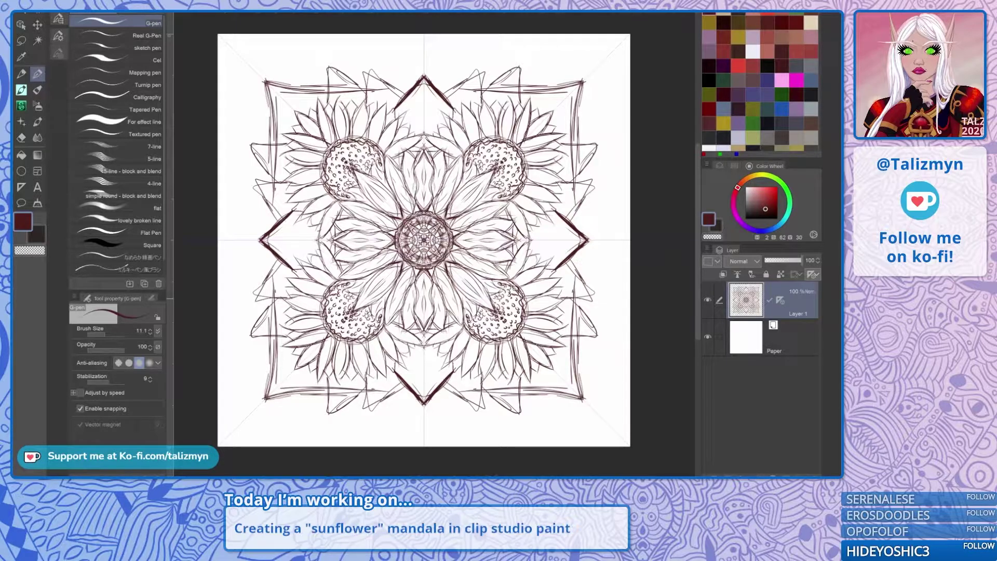
Undo the square frame and leaf strokes, keeping the bold V-shaped points between the sunflowers.
{"action": "key", "text": "ctrl+z"}
{"action": "key", "text": "ctrl+z"}
{"action": "key", "text": "ctrl+z"}
{"action": "key", "text": "ctrl+z"}
{"action": "key", "text": "ctrl+z"}
{"action": "key", "text": "ctrl+z"}
{"action": "key", "text": "ctrl+z"}
{"action": "key", "text": "ctrl+z"}
{"action": "key", "text": "ctrl+z"}
{"action": "key", "text": "ctrl+z"}
{"action": "key", "text": "ctrl+z"}
{"action": "key", "text": "ctrl+z"}
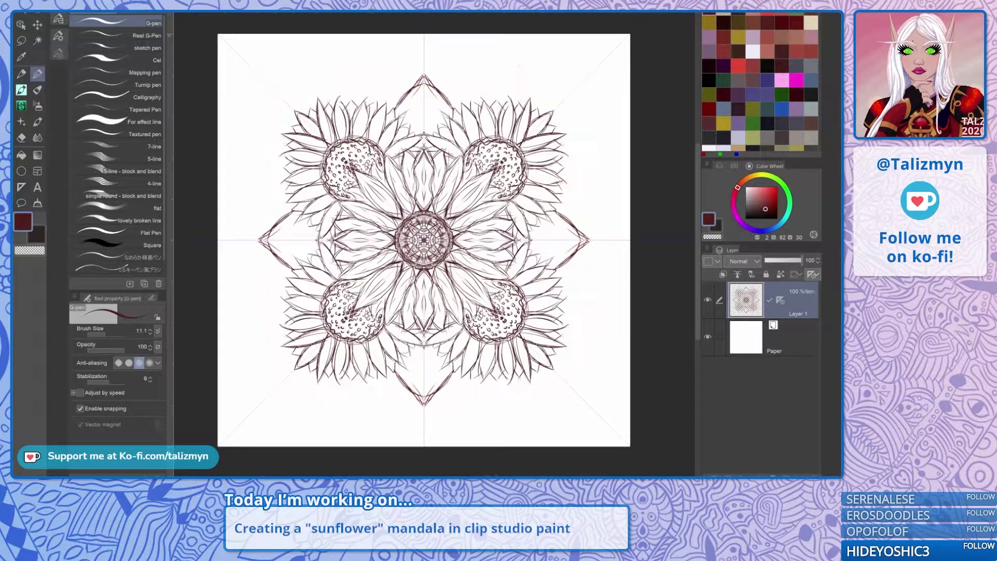
{"action": "key", "text": "ctrl+y"}
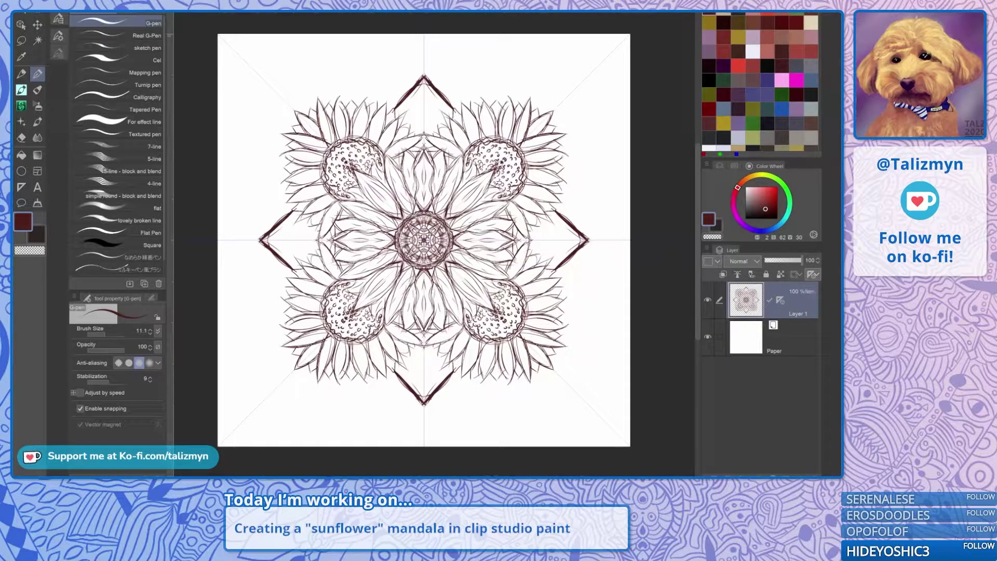
Fill each V-shaped point with nested parallel chevron lines reaching in toward the central flower's petals.
{"action": "scroll", "coordinate": [490, 339], "scroll_direction": "up", "scroll_amount": 3}
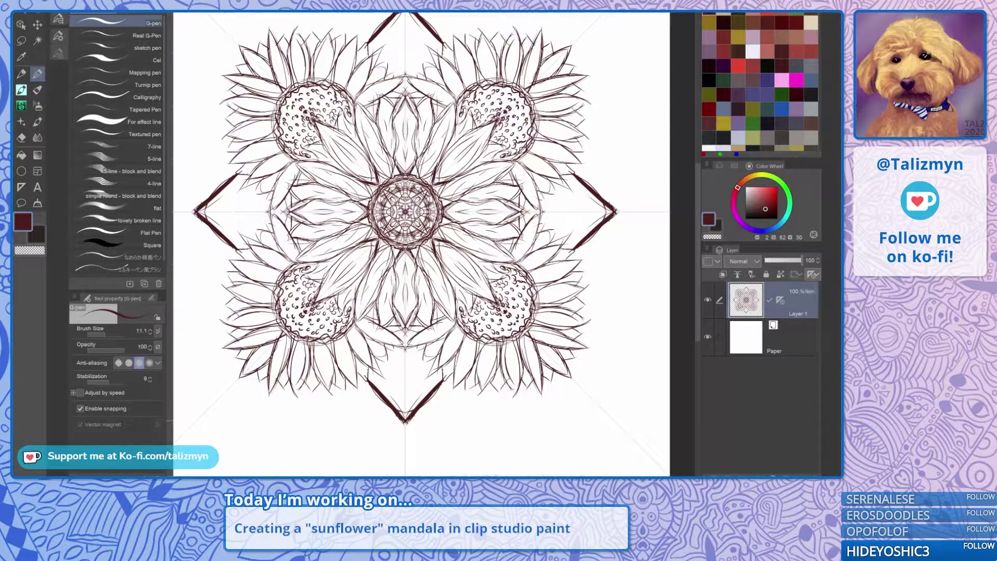
{"action": "left_click_drag", "start_coordinate": [596, 208], "coordinate": [577, 240]}
{"action": "scroll", "coordinate": [577, 239], "scroll_direction": "up", "scroll_amount": 5}
{"action": "mouse_move", "coordinate": [531, 297]}
{"action": "left_mouse_down"}
{"action": "mouse_move", "coordinate": [585, 248]}
{"action": "mouse_move", "coordinate": [515, 311]}
{"action": "mouse_move", "coordinate": [568, 260]}
{"action": "left_mouse_up"}
{"action": "mouse_move", "coordinate": [514, 201]}
{"action": "left_mouse_down"}
{"action": "mouse_move", "coordinate": [564, 242]}
{"action": "mouse_move", "coordinate": [521, 286]}
{"action": "mouse_move", "coordinate": [541, 251]}
{"action": "mouse_move", "coordinate": [509, 273]}
{"action": "mouse_move", "coordinate": [501, 267]}
{"action": "mouse_move", "coordinate": [531, 250]}
{"action": "mouse_move", "coordinate": [489, 271]}
{"action": "mouse_move", "coordinate": [510, 246]}
{"action": "mouse_move", "coordinate": [474, 268]}
{"action": "left_mouse_up"}
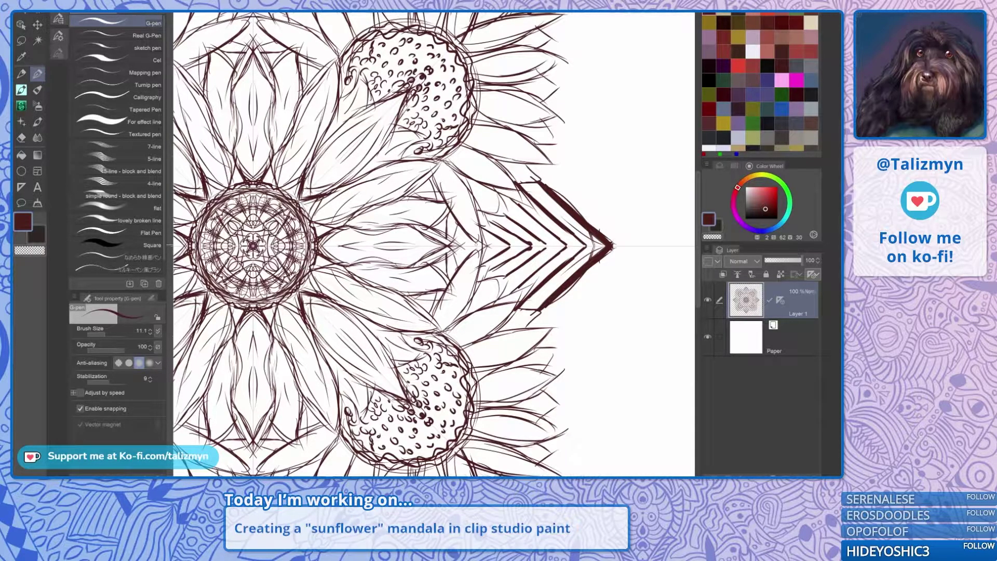
Thicken the innermost chevron lines inside the V-shaped points with repeated strokes.
{"action": "scroll", "coordinate": [522, 235], "scroll_direction": "down", "scroll_amount": 3}
{"action": "left_click_drag", "start_coordinate": [523, 235], "coordinate": [558, 232]}
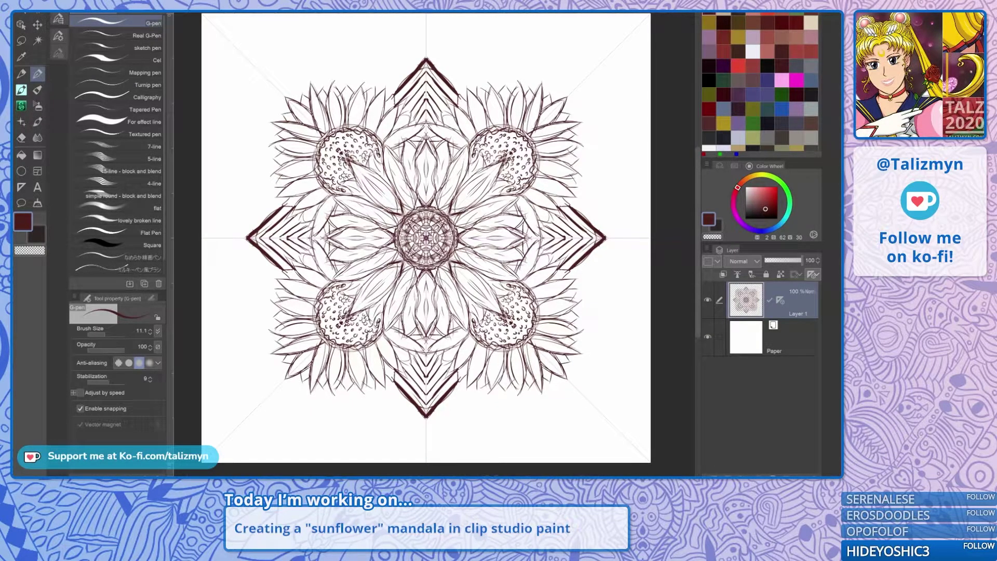
{"action": "scroll", "coordinate": [435, 238], "scroll_direction": "left", "scroll_amount": 1}
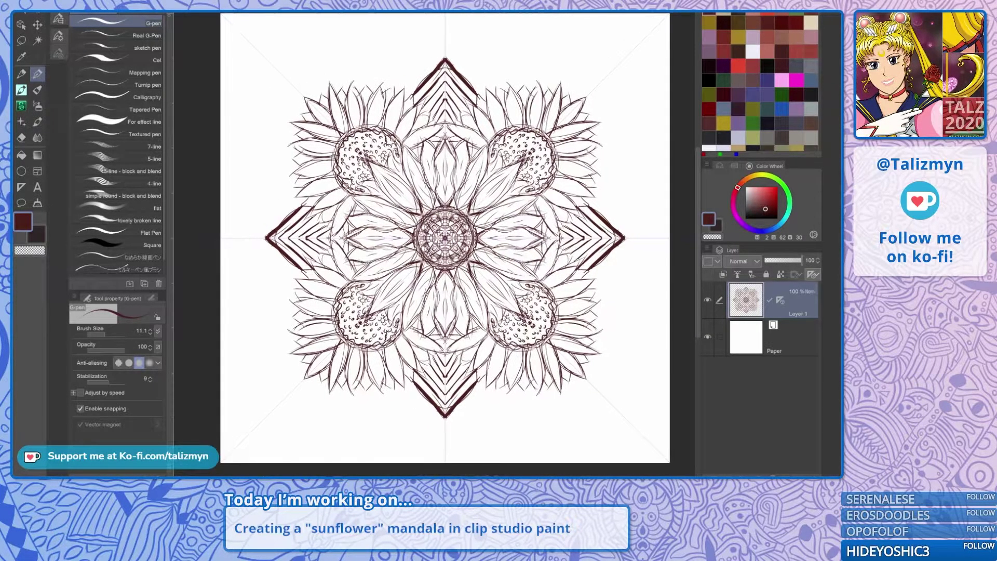
{"action": "scroll", "coordinate": [532, 313], "scroll_direction": "up", "scroll_amount": 1}
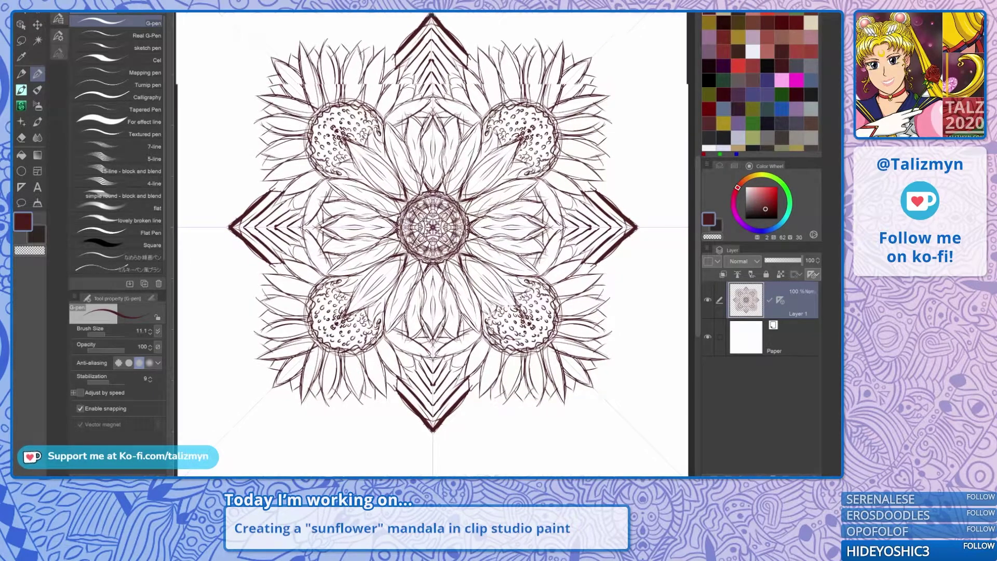
{"action": "scroll", "coordinate": [442, 415], "scroll_direction": "up", "scroll_amount": 4}
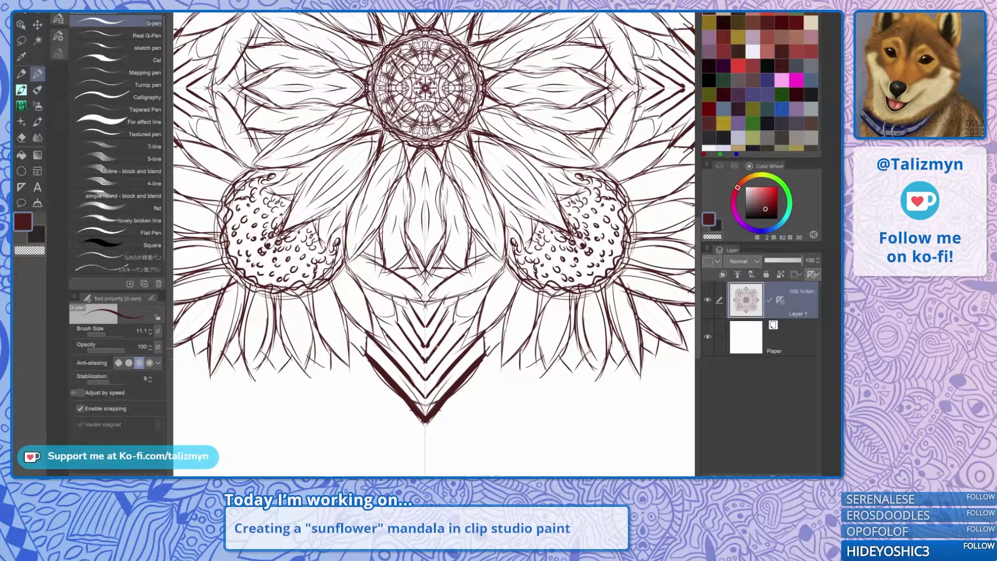
{"action": "left_click_drag", "start_coordinate": [428, 346], "coordinate": [451, 313]}
{"action": "mouse_move", "coordinate": [429, 346]}
{"action": "left_mouse_down"}
{"action": "mouse_move", "coordinate": [406, 324]}
{"action": "mouse_move", "coordinate": [445, 321]}
{"action": "mouse_move", "coordinate": [441, 328]}
{"action": "mouse_move", "coordinate": [456, 303]}
{"action": "left_mouse_up"}
{"action": "mouse_move", "coordinate": [432, 341]}
{"action": "left_mouse_down"}
{"action": "mouse_move", "coordinate": [452, 306]}
{"action": "mouse_move", "coordinate": [436, 317]}
{"action": "mouse_move", "coordinate": [425, 304]}
{"action": "left_mouse_up"}
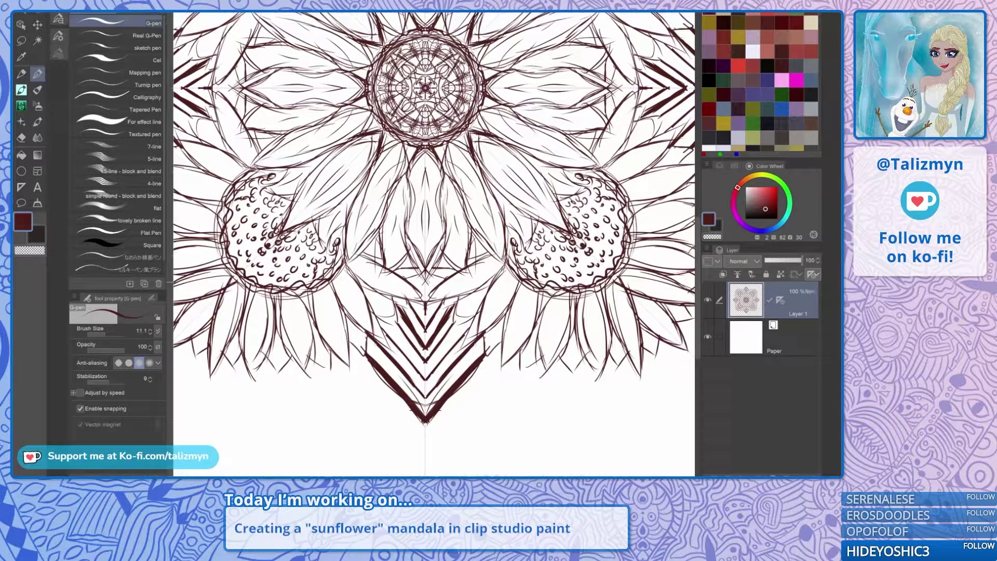
{"action": "left_click_drag", "start_coordinate": [428, 282], "coordinate": [403, 326]}
Draw mirrored rounded petals on both sides of each chevron point, continuing outward toward the corner sunflowers.
{"action": "scroll", "coordinate": [550, 309], "scroll_direction": "down", "scroll_amount": 3}
{"action": "left_click_drag", "start_coordinate": [625, 199], "coordinate": [612, 245]}
{"action": "scroll", "coordinate": [433, 243], "scroll_direction": "down", "scroll_amount": 3}
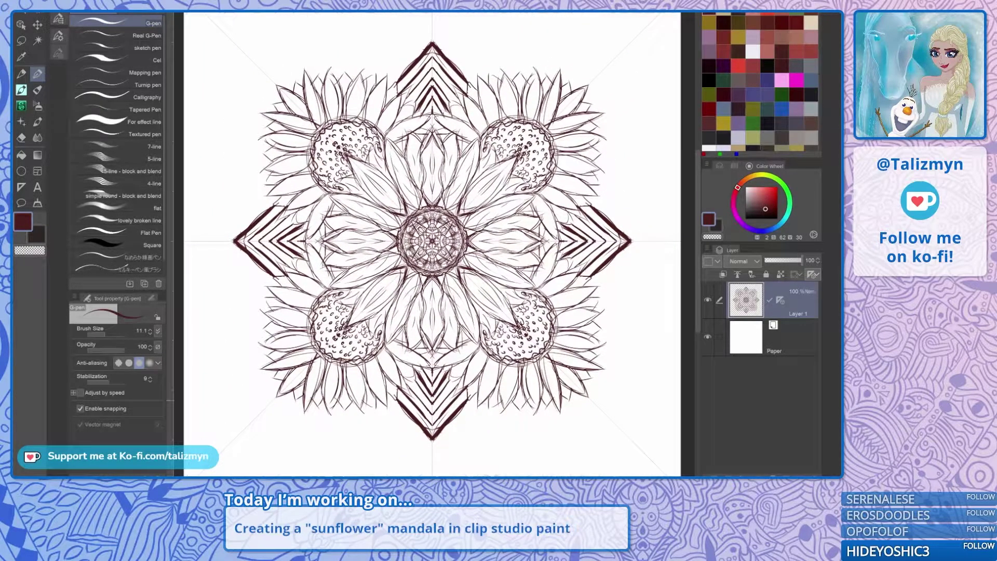
{"action": "mouse_move", "coordinate": [460, 413]}
{"action": "left_mouse_down"}
{"action": "mouse_move", "coordinate": [488, 435]}
{"action": "mouse_move", "coordinate": [506, 408]}
{"action": "mouse_move", "coordinate": [486, 437]}
{"action": "left_mouse_up"}
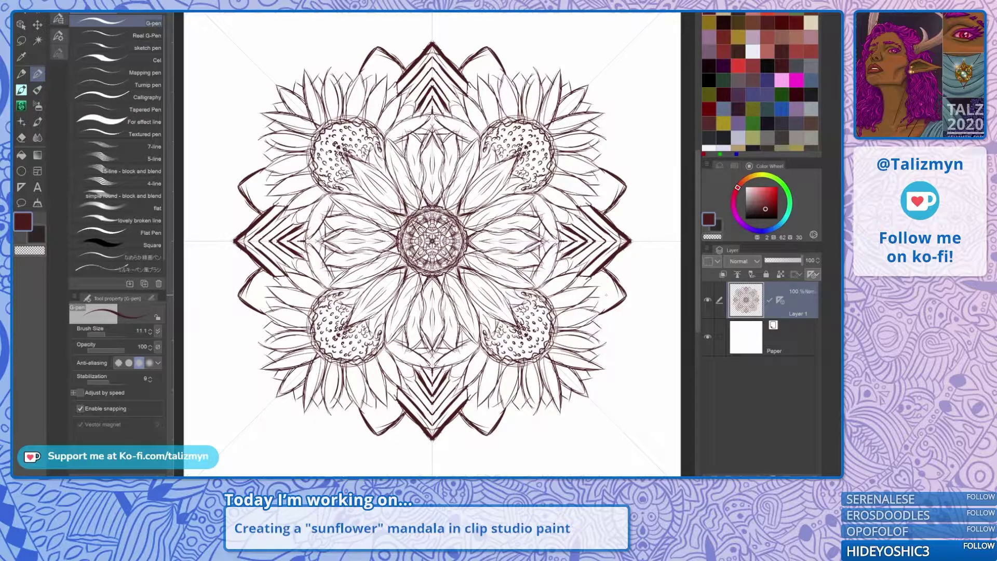
{"action": "mouse_move", "coordinate": [505, 414]}
{"action": "left_mouse_down"}
{"action": "mouse_move", "coordinate": [533, 416]}
{"action": "mouse_move", "coordinate": [537, 405]}
{"action": "left_mouse_up"}
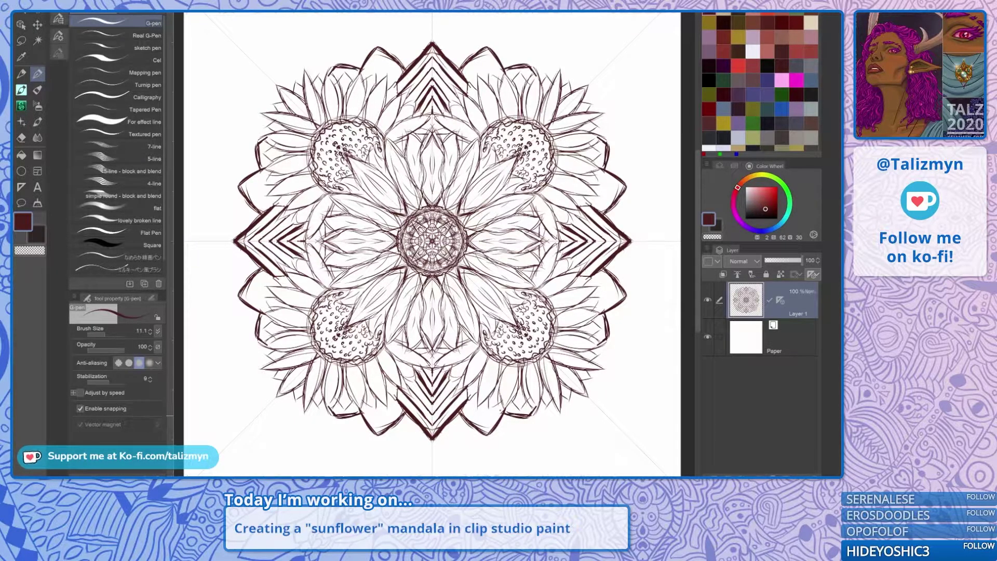
{"action": "left_click_drag", "start_coordinate": [511, 68], "coordinate": [538, 64]}
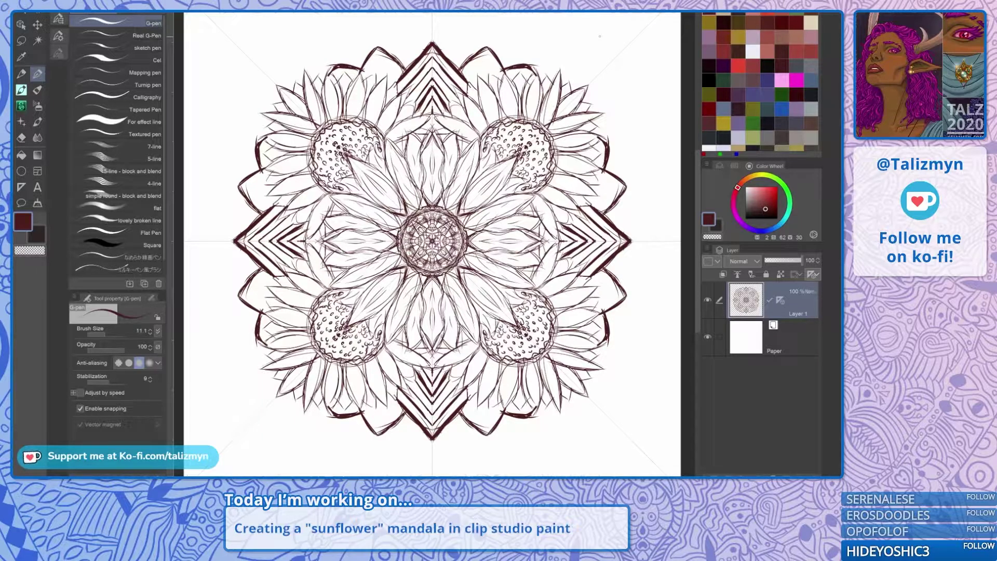
Draw a mirrored pair of large pointed petals outside each corner sunflower, on either side of the diagonal.
{"action": "scroll", "coordinate": [581, 252], "scroll_direction": "down", "scroll_amount": 1}
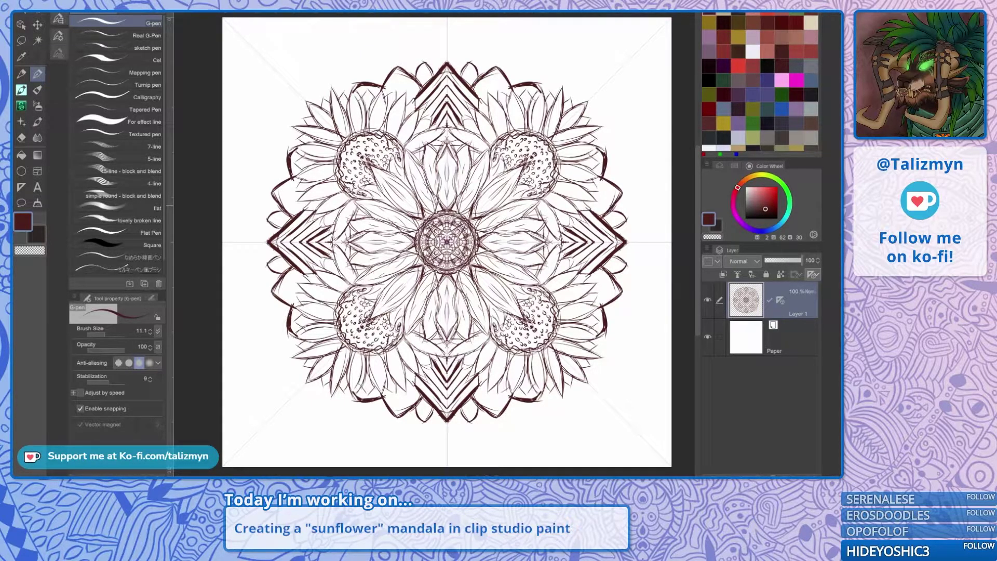
{"action": "left_click_drag", "start_coordinate": [312, 384], "coordinate": [314, 432]}
{"action": "mouse_move", "coordinate": [318, 380]}
{"action": "left_mouse_down"}
{"action": "mouse_move", "coordinate": [314, 428]}
{"action": "mouse_move", "coordinate": [325, 431]}
{"action": "mouse_move", "coordinate": [353, 399]}
{"action": "left_mouse_up"}
{"action": "left_click_drag", "start_coordinate": [318, 432], "coordinate": [353, 400]}
{"action": "mouse_move", "coordinate": [338, 422]}
{"action": "left_mouse_down"}
{"action": "mouse_move", "coordinate": [356, 397]}
{"action": "mouse_move", "coordinate": [319, 432]}
{"action": "left_mouse_up"}
{"action": "left_click_drag", "start_coordinate": [319, 371], "coordinate": [315, 429]}
{"action": "left_click_drag", "start_coordinate": [311, 393], "coordinate": [312, 421]}
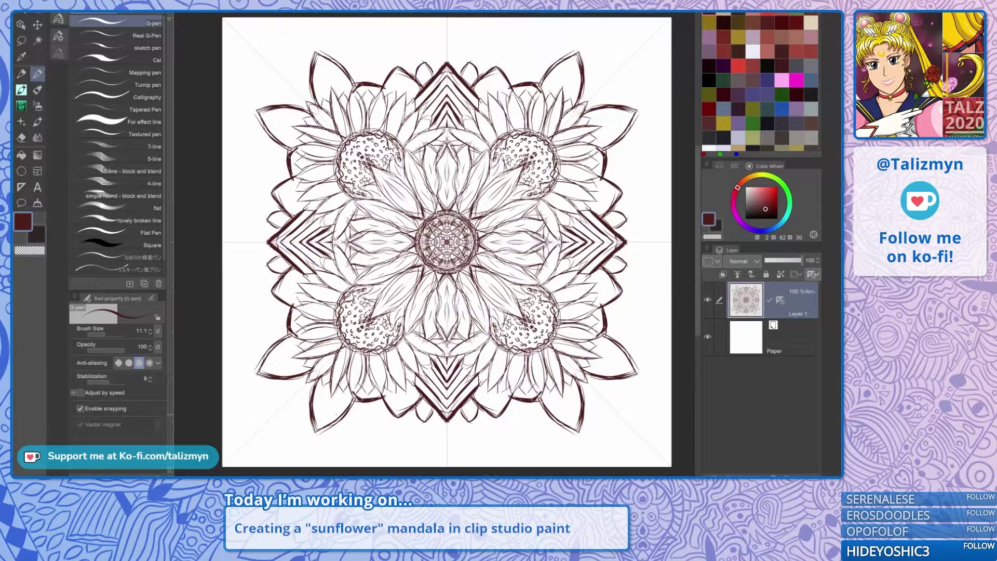
Add a large pointed petal on each diagonal and broad rounded petals between the corner petals and the chevron points.
{"action": "mouse_move", "coordinate": [587, 75]}
{"action": "left_mouse_down"}
{"action": "mouse_move", "coordinate": [620, 98]}
{"action": "mouse_move", "coordinate": [627, 50]}
{"action": "left_mouse_up"}
{"action": "left_click_drag", "start_coordinate": [585, 76], "coordinate": [638, 52]}
{"action": "left_click_drag", "start_coordinate": [618, 430], "coordinate": [636, 411]}
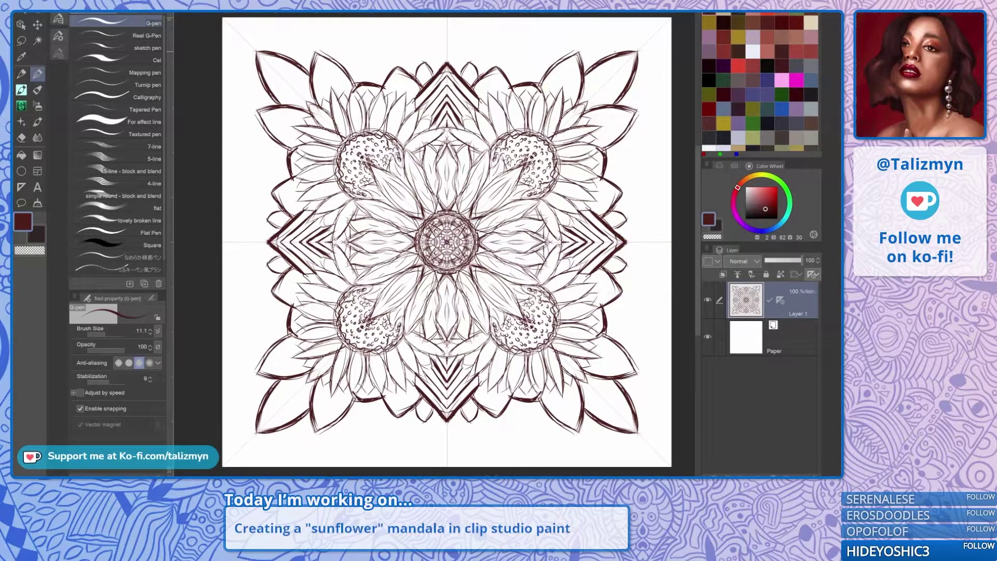
{"action": "mouse_move", "coordinate": [547, 410]}
{"action": "left_mouse_down"}
{"action": "mouse_move", "coordinate": [518, 441]}
{"action": "mouse_move", "coordinate": [506, 401]}
{"action": "left_mouse_up"}
{"action": "mouse_move", "coordinate": [509, 424]}
{"action": "left_mouse_down"}
{"action": "mouse_move", "coordinate": [521, 442]}
{"action": "mouse_move", "coordinate": [546, 413]}
{"action": "mouse_move", "coordinate": [519, 440]}
{"action": "left_mouse_up"}
{"action": "mouse_move", "coordinate": [508, 403]}
{"action": "left_mouse_down"}
{"action": "mouse_move", "coordinate": [511, 430]}
{"action": "mouse_move", "coordinate": [546, 414]}
{"action": "mouse_move", "coordinate": [523, 439]}
{"action": "left_mouse_up"}
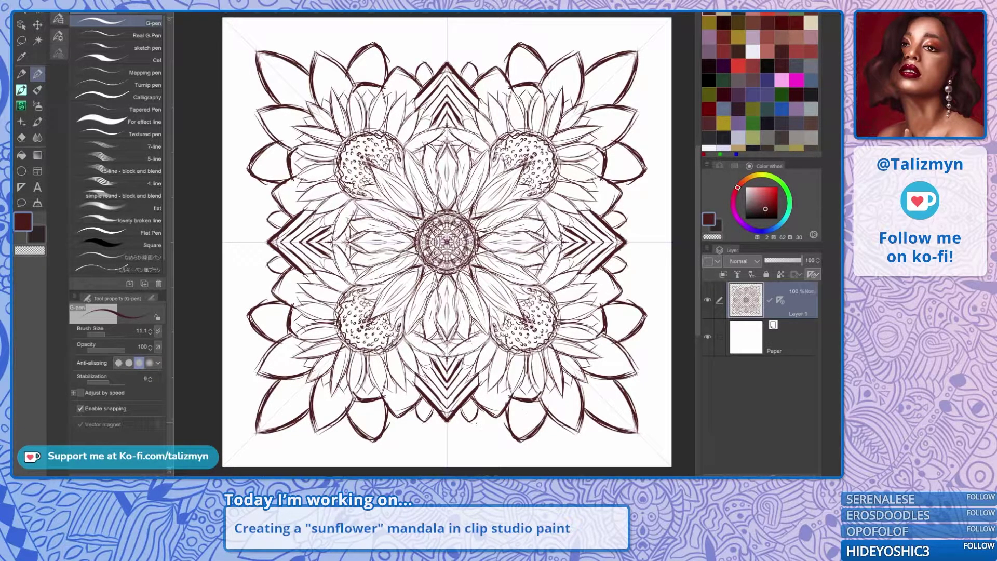
Complete the outer border with a row of mirrored petals around the chevron points, darkening the petal outlines.
{"action": "mouse_move", "coordinate": [459, 419]}
{"action": "left_mouse_down"}
{"action": "mouse_move", "coordinate": [486, 453]}
{"action": "mouse_move", "coordinate": [506, 423]}
{"action": "mouse_move", "coordinate": [483, 452]}
{"action": "mouse_move", "coordinate": [469, 441]}
{"action": "mouse_move", "coordinate": [482, 451]}
{"action": "mouse_move", "coordinate": [446, 451]}
{"action": "left_mouse_up"}
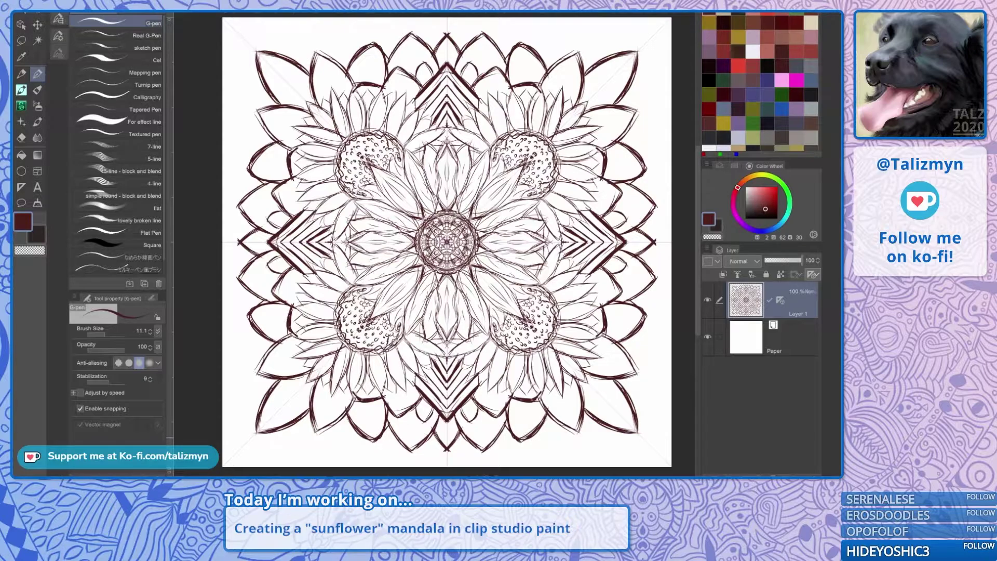
{"action": "left_click_drag", "start_coordinate": [422, 431], "coordinate": [432, 440]}
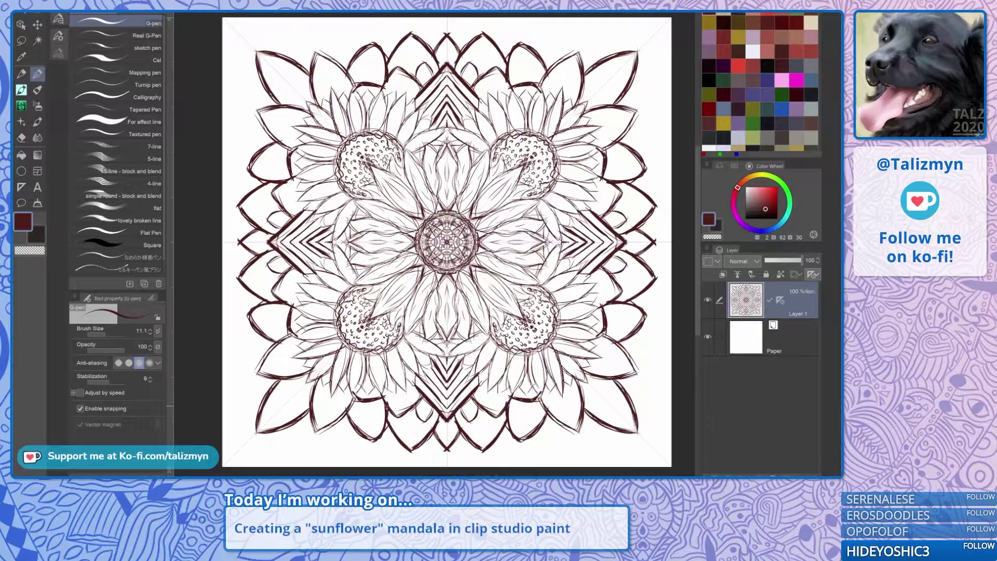
{"action": "mouse_move", "coordinate": [351, 402]}
{"action": "left_mouse_down"}
{"action": "mouse_move", "coordinate": [317, 432]}
{"action": "mouse_move", "coordinate": [313, 395]}
{"action": "left_mouse_up"}
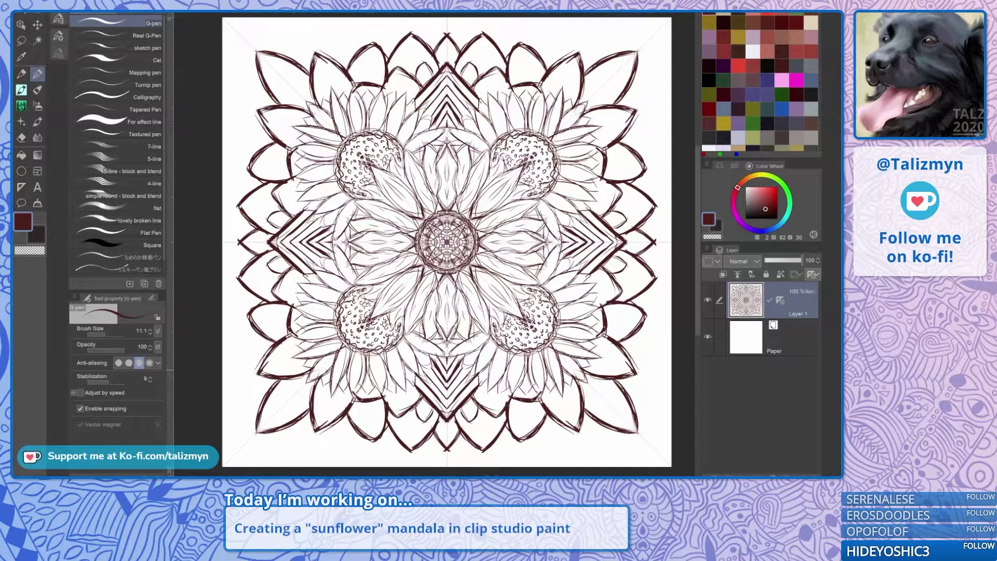
Add Layer 2 with the symmetrical ruler above the sketch, and lower Layer 1's opacity to 26.
{"action": "scroll", "coordinate": [587, 267], "scroll_direction": "down", "scroll_amount": 3}
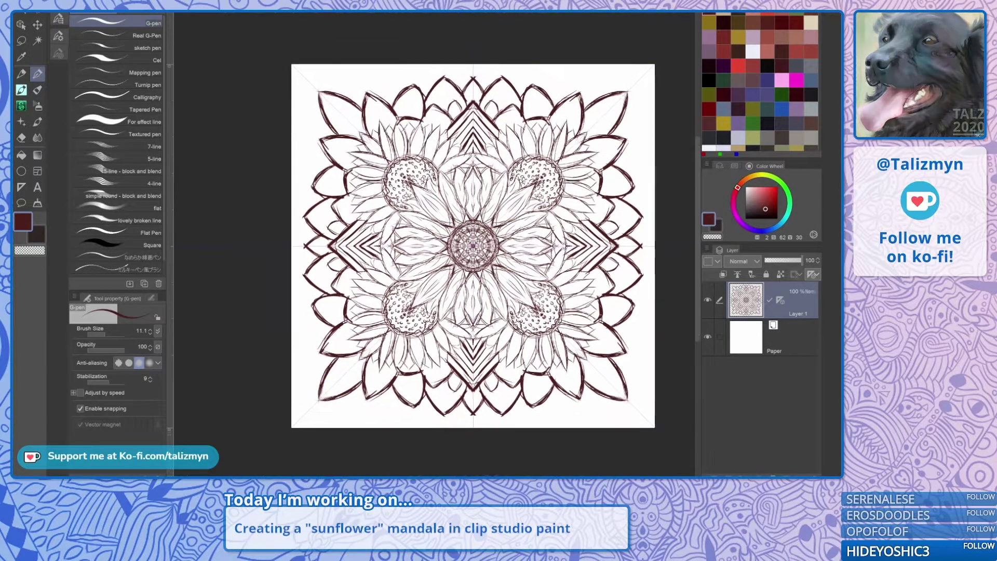
{"action": "scroll", "coordinate": [587, 267], "scroll_direction": "up", "scroll_amount": 2}
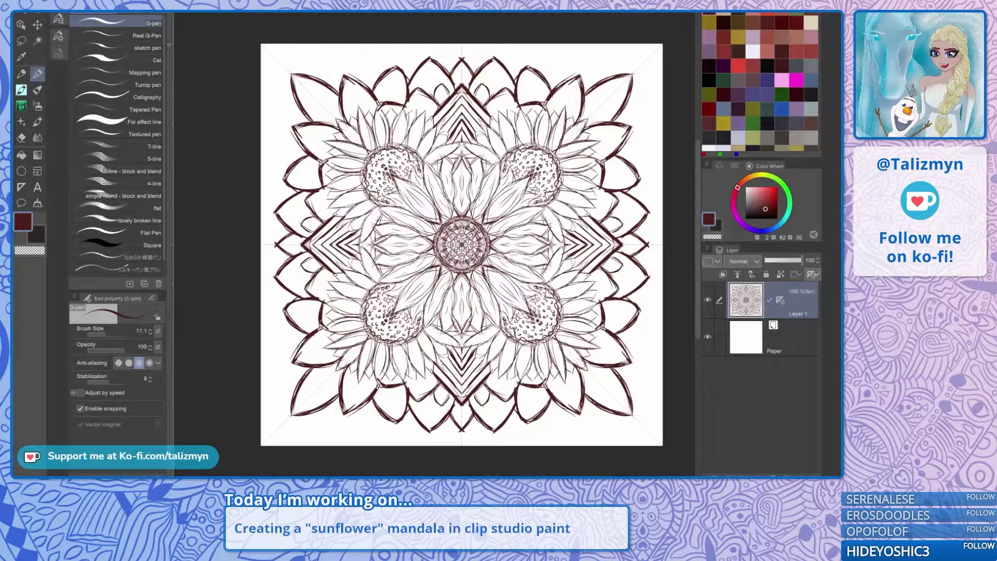
{"action": "left_click_drag", "start_coordinate": [462, 244], "coordinate": [445, 254]}
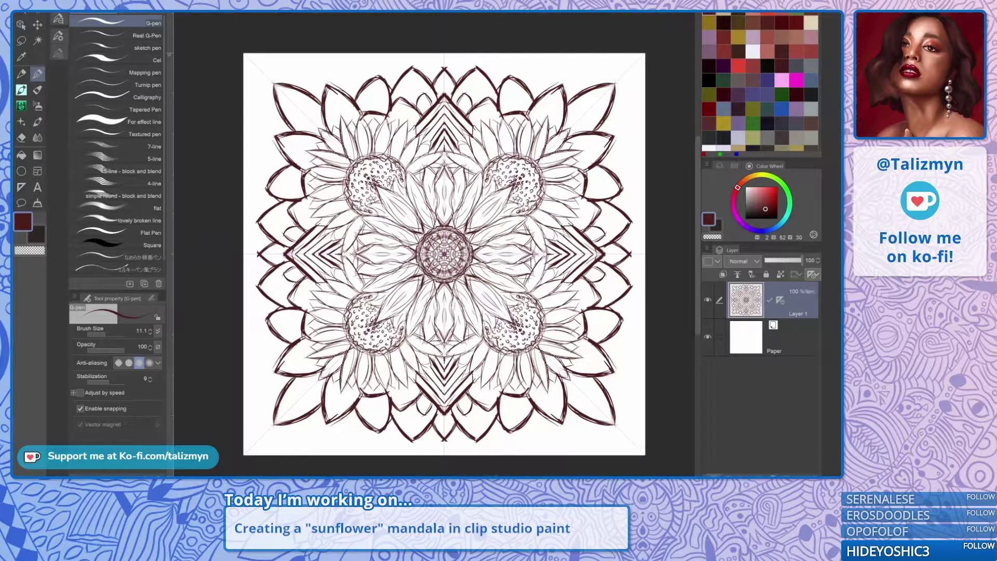
{"action": "key", "text": "ctrl+shift+n"}
{"action": "left_click_drag", "start_coordinate": [781, 337], "coordinate": [777, 261]}
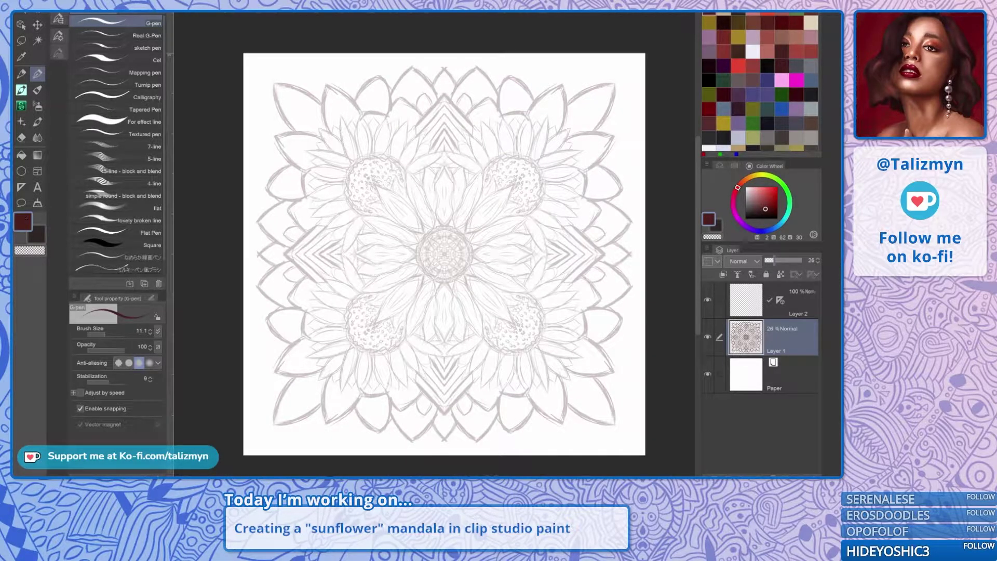
Set the drawing colour to black.
{"action": "double_click", "coordinate": [26, 220]}
{"action": "left_click_drag", "start_coordinate": [408, 262], "coordinate": [495, 383]}
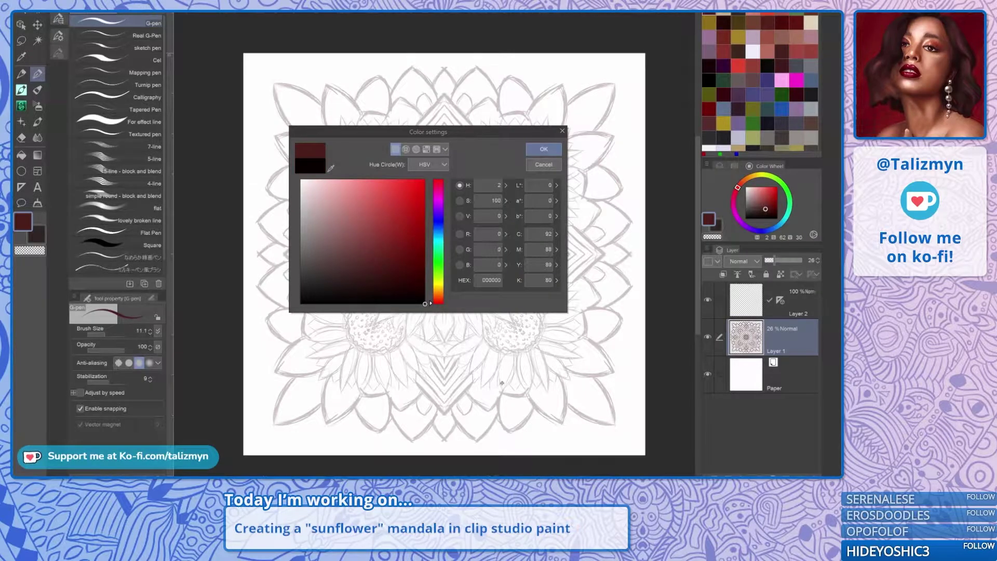
{"action": "left_click", "coordinate": [544, 149]}
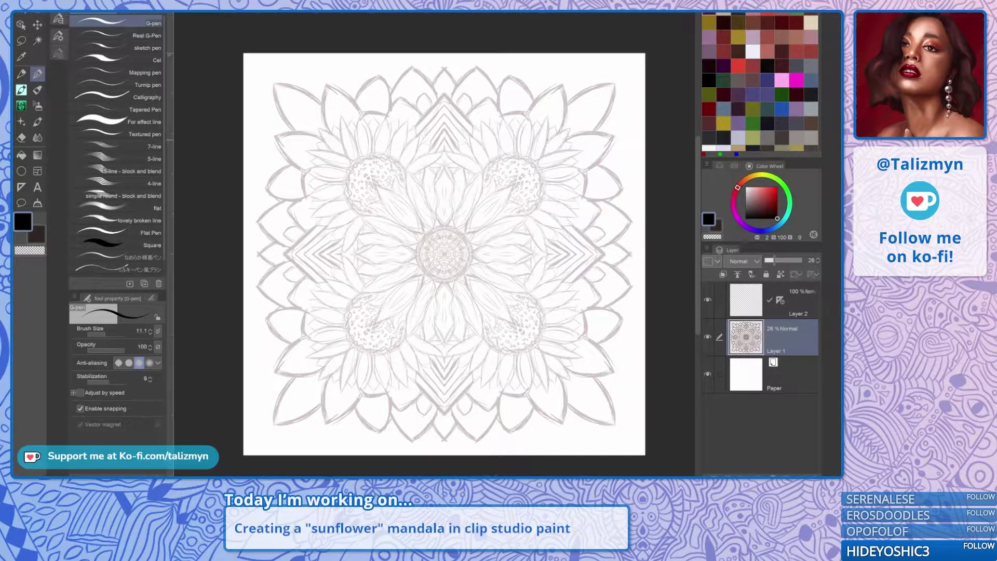
Move the symmetrical ruler from Layer 2 to Layer 1.
{"action": "scroll", "coordinate": [436, 261], "scroll_direction": "up", "scroll_amount": 5}
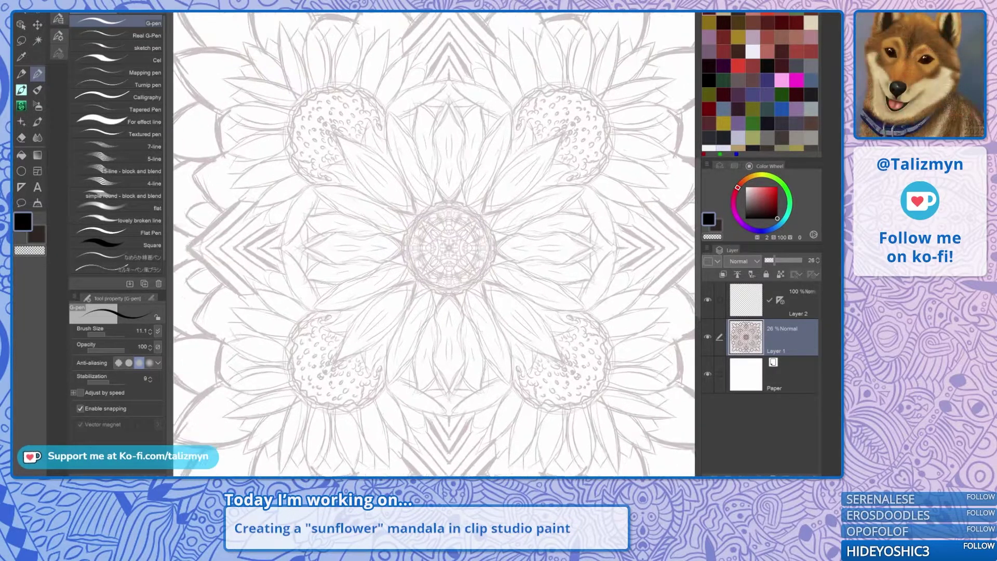
{"action": "key", "text": "ctrl+plus"}
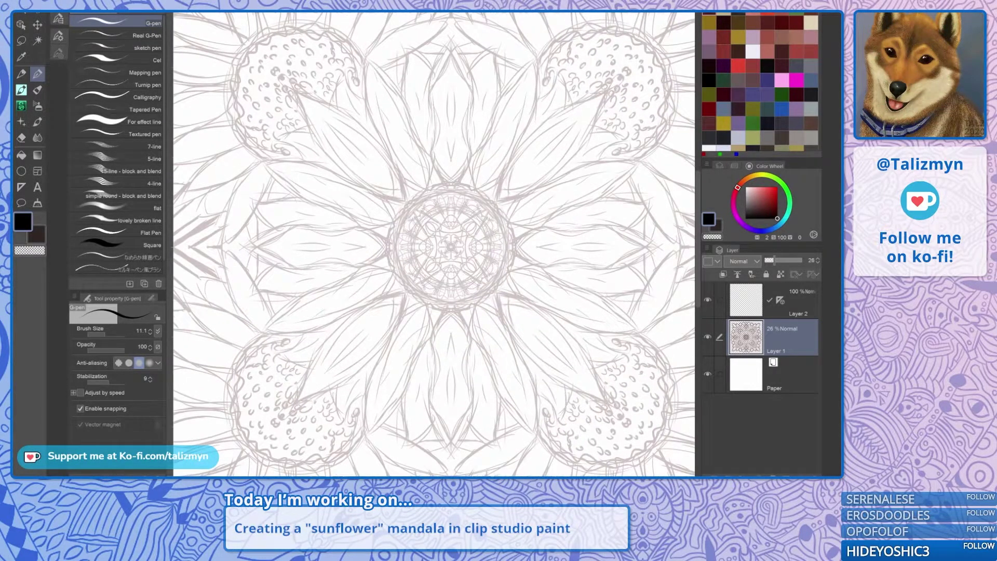
{"action": "key", "text": "ctrl+plus"}
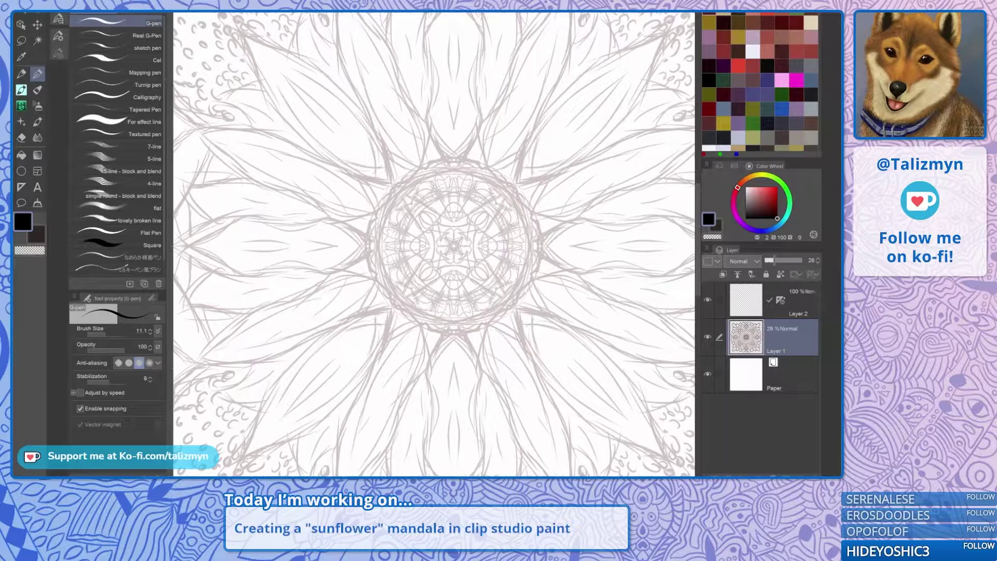
{"action": "left_click_drag", "start_coordinate": [782, 300], "coordinate": [796, 334]}
{"action": "left_click", "coordinate": [796, 334]}
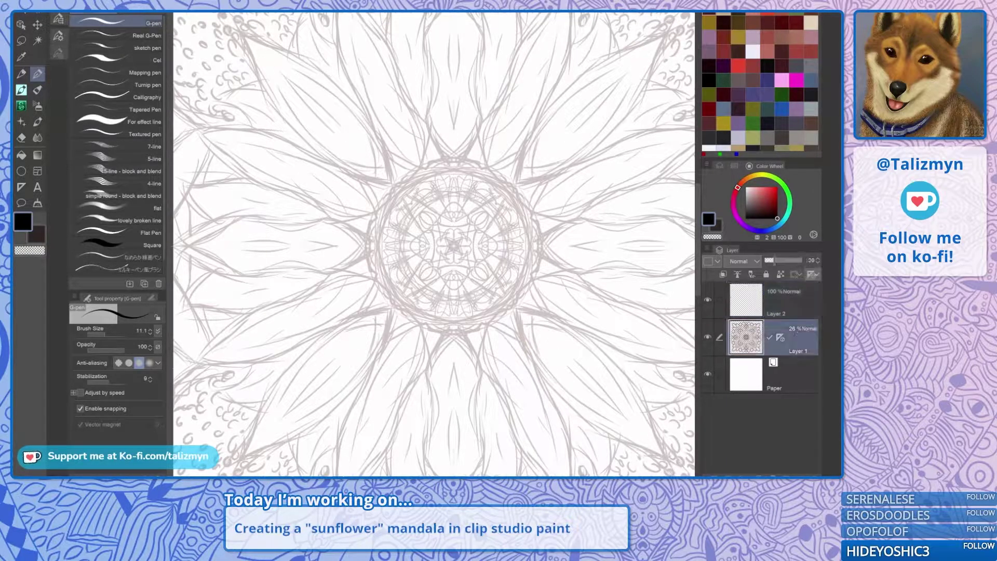
{"action": "left_click_drag", "start_coordinate": [454, 246], "coordinate": [430, 276]}
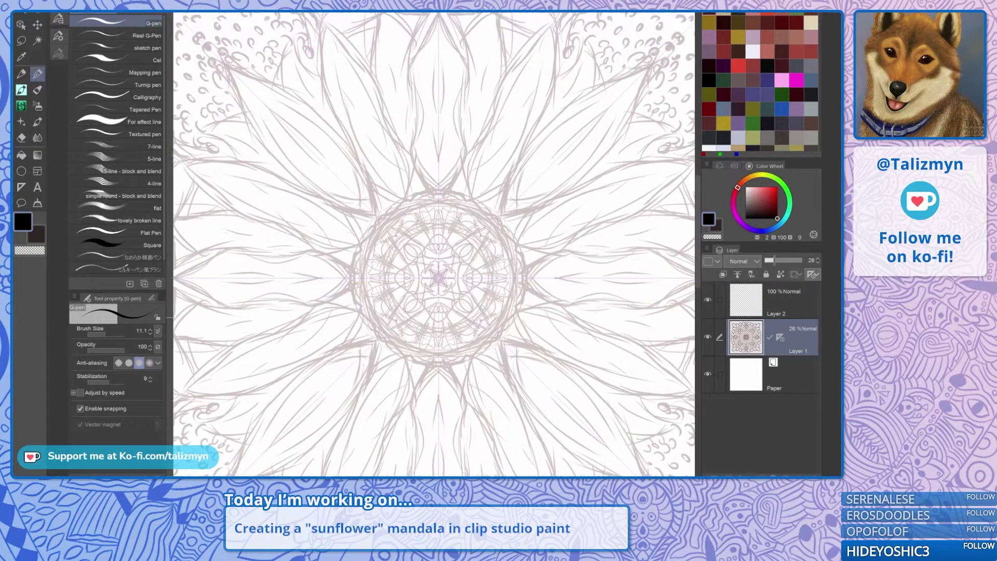
{"action": "key", "text": "ctrl+plus"}
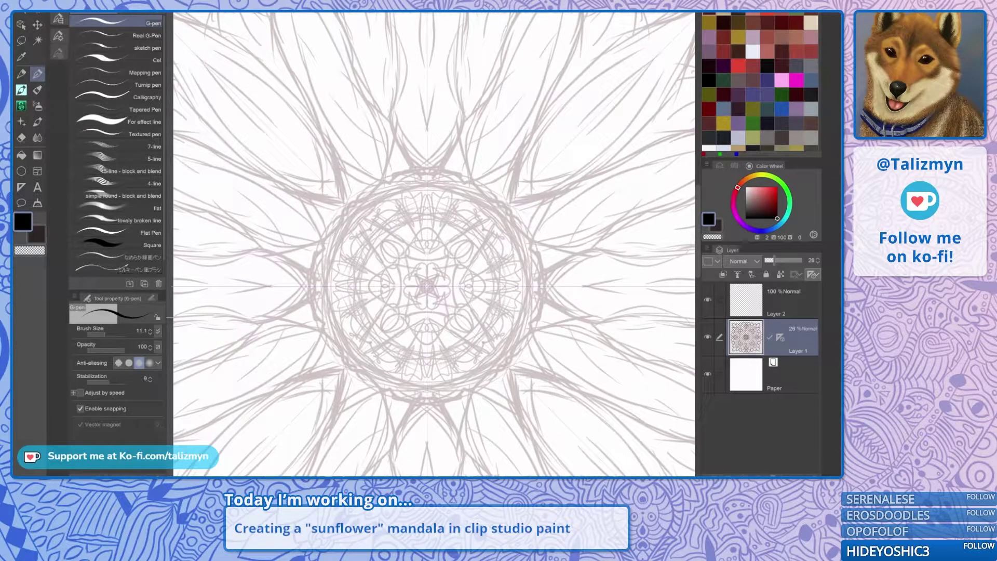
{"action": "scroll", "coordinate": [448, 297], "scroll_direction": "up", "scroll_amount": 1}
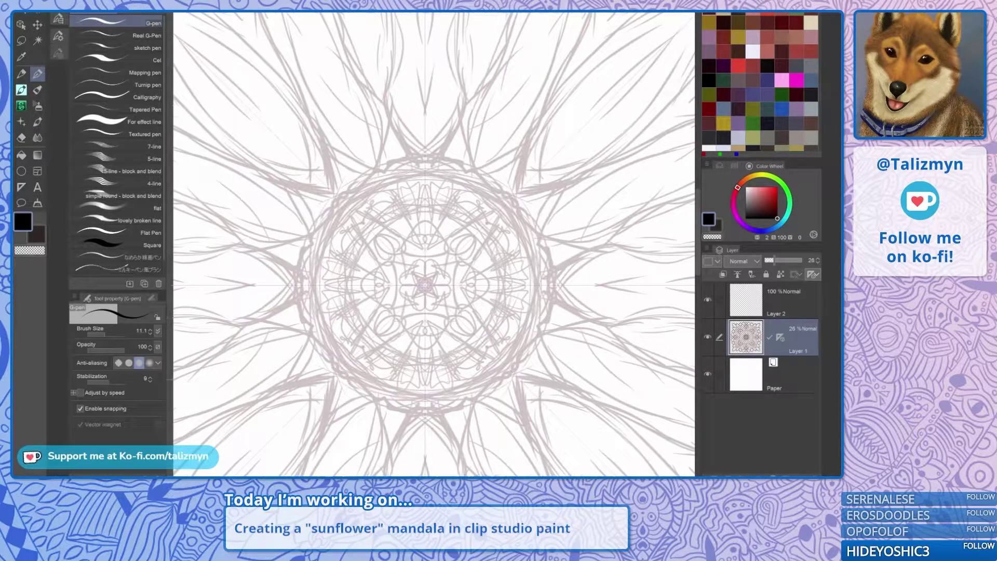
{"action": "left_click", "coordinate": [521, 355]}
{"action": "left_click_drag", "start_coordinate": [522, 355], "coordinate": [542, 322]}
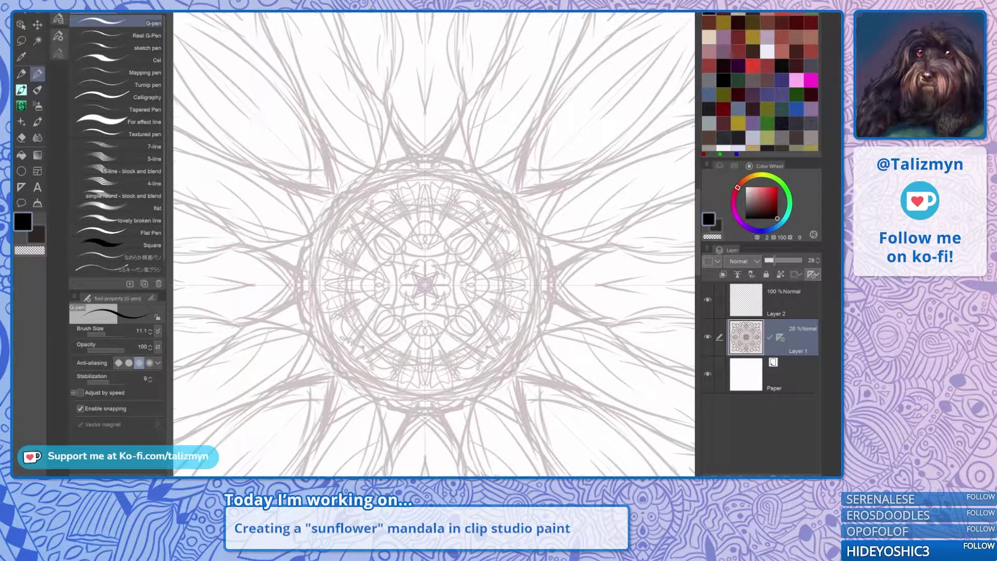
Move the symmetrical ruler back to Layer 2 and make Layer 2 the active layer.
{"action": "left_click", "coordinate": [793, 301]}
{"action": "left_click_drag", "start_coordinate": [781, 338], "coordinate": [782, 302]}
{"action": "left_click", "coordinate": [792, 302]}
{"action": "mouse_move", "coordinate": [521, 323]}
{"action": "left_mouse_down"}
{"action": "mouse_move", "coordinate": [481, 382]}
{"action": "mouse_move", "coordinate": [448, 393]}
{"action": "left_mouse_up"}
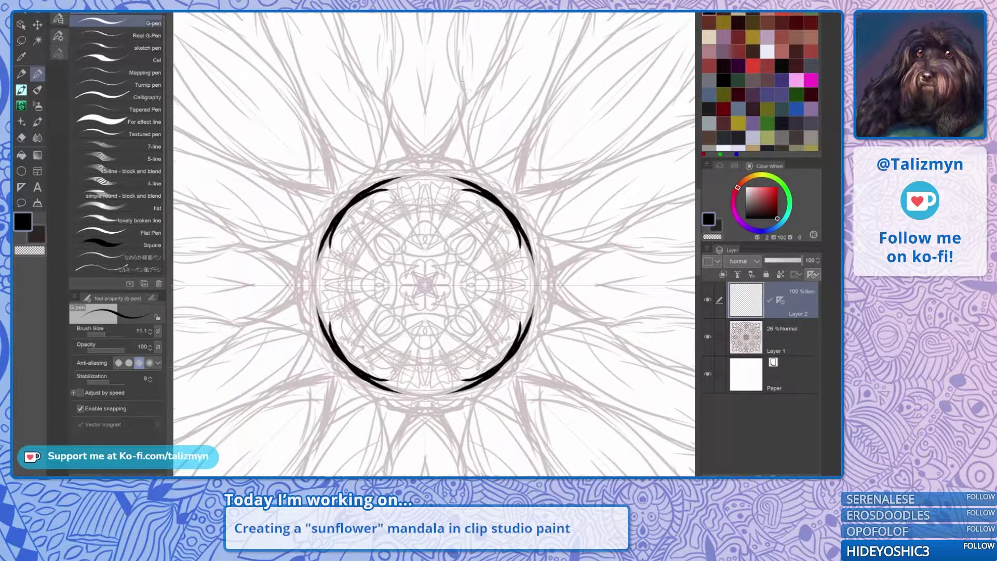
{"action": "key", "text": "ctrl+z"}
{"action": "key", "text": "ctrl+z"}
{"action": "mouse_move", "coordinate": [500, 191]}
{"action": "left_mouse_down"}
{"action": "mouse_move", "coordinate": [536, 240]}
{"action": "mouse_move", "coordinate": [489, 179]}
{"action": "left_mouse_up"}
{"action": "mouse_move", "coordinate": [529, 349]}
{"action": "left_mouse_down"}
{"action": "mouse_move", "coordinate": [530, 214]}
{"action": "mouse_move", "coordinate": [519, 345]}
{"action": "left_mouse_up"}
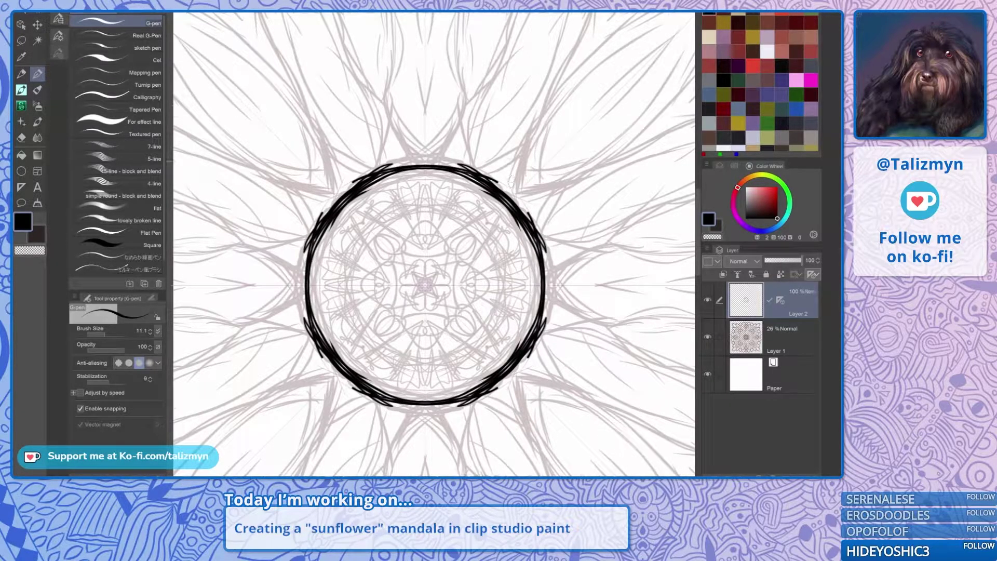
{"action": "key", "text": "ctrl+z"}
{"action": "key", "text": "ctrl+z"}
{"action": "key", "text": "ctrl+z"}
{"action": "key", "text": "ctrl+z"}
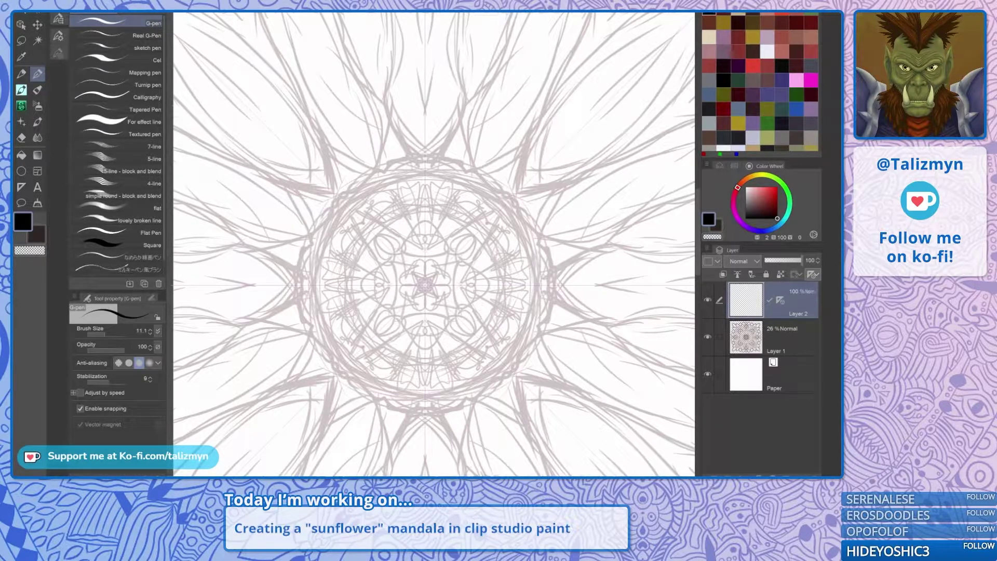
{"action": "left_click_drag", "start_coordinate": [425, 284], "coordinate": [439, 274]}
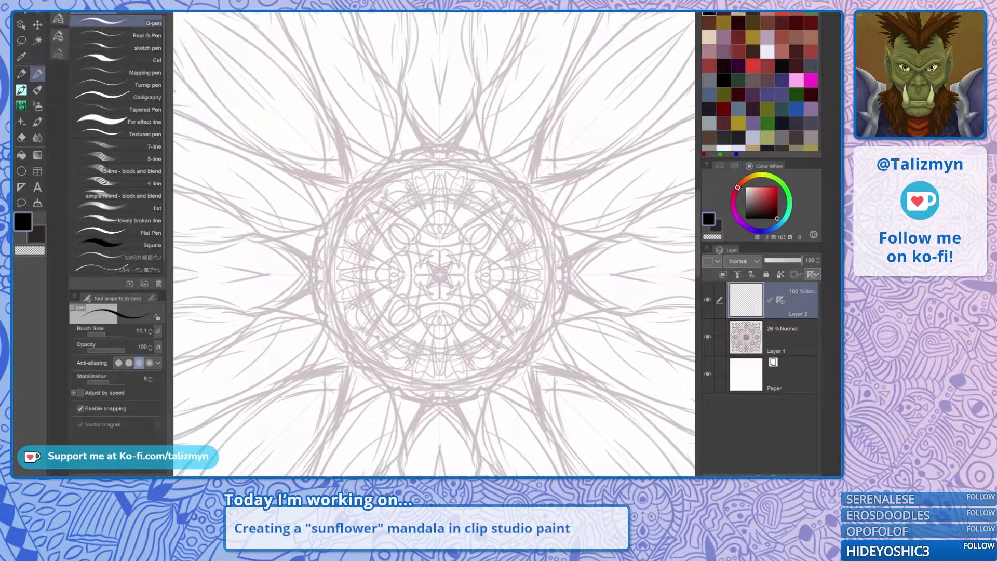
{"action": "mouse_move", "coordinate": [314, 276]}
{"action": "left_mouse_down"}
{"action": "mouse_move", "coordinate": [328, 220]}
{"action": "mouse_move", "coordinate": [363, 178]}
{"action": "left_mouse_up"}
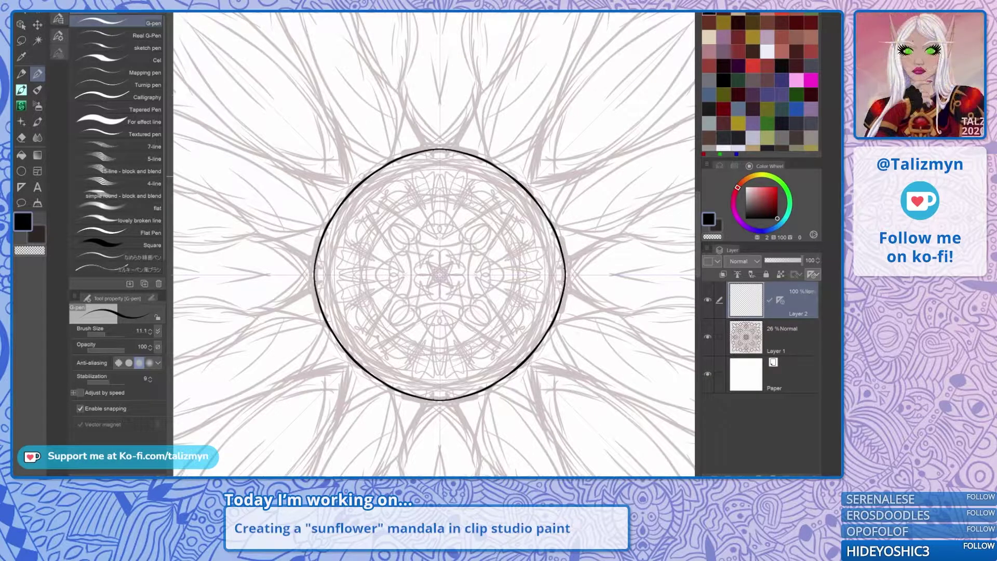
{"action": "left_click_drag", "start_coordinate": [363, 176], "coordinate": [374, 195]}
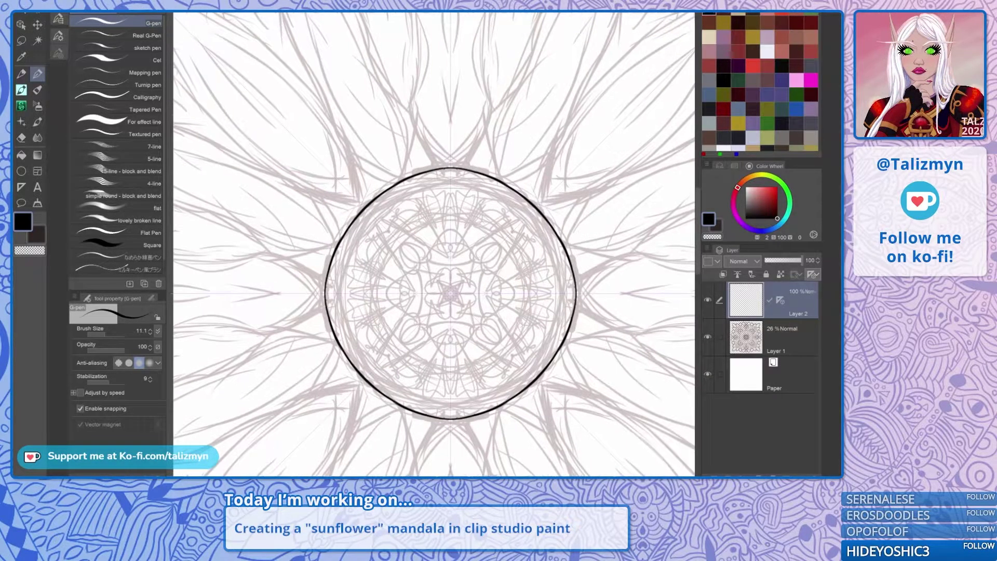
{"action": "mouse_move", "coordinate": [330, 293]}
{"action": "left_mouse_down"}
{"action": "mouse_move", "coordinate": [347, 238]}
{"action": "mouse_move", "coordinate": [404, 189]}
{"action": "left_mouse_up"}
{"action": "left_click_drag", "start_coordinate": [349, 241], "coordinate": [399, 193]}
{"action": "left_click_drag", "start_coordinate": [359, 224], "coordinate": [384, 201]}
{"action": "left_click_drag", "start_coordinate": [345, 246], "coordinate": [398, 191]}
{"action": "left_click_drag", "start_coordinate": [339, 265], "coordinate": [355, 233]}
{"action": "left_click_drag", "start_coordinate": [333, 286], "coordinate": [347, 244]}
{"action": "left_click_drag", "start_coordinate": [334, 316], "coordinate": [335, 269]}
{"action": "left_click_drag", "start_coordinate": [428, 183], "coordinate": [472, 179]}
{"action": "key", "text": "Delete"}
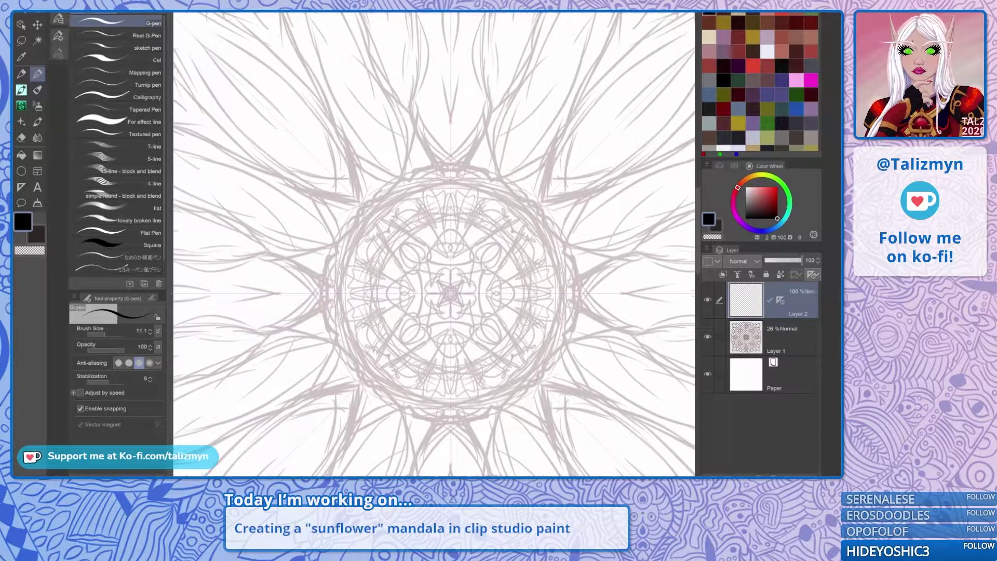
Raise the G-pen stabilization to 18 and ink the wavy outer ring of the central sunflower's disc.
{"action": "left_click", "coordinate": [114, 381]}
{"action": "scroll", "coordinate": [434, 244], "scroll_direction": "down", "scroll_amount": 2}
{"action": "mouse_move", "coordinate": [506, 378]}
{"action": "left_mouse_down"}
{"action": "mouse_move", "coordinate": [564, 318]}
{"action": "mouse_move", "coordinate": [579, 246]}
{"action": "left_mouse_up"}
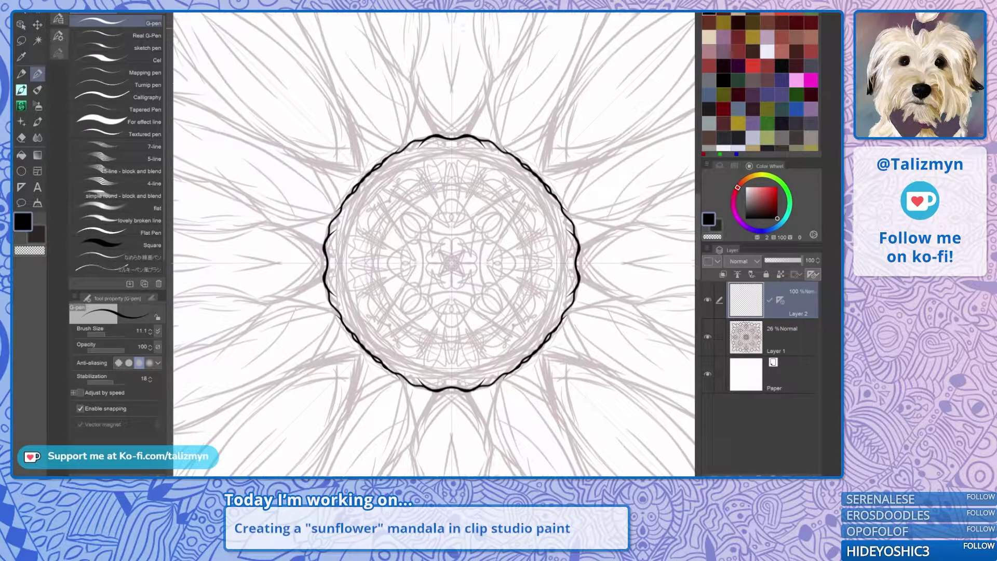
{"action": "key", "text": "ctrl+z"}
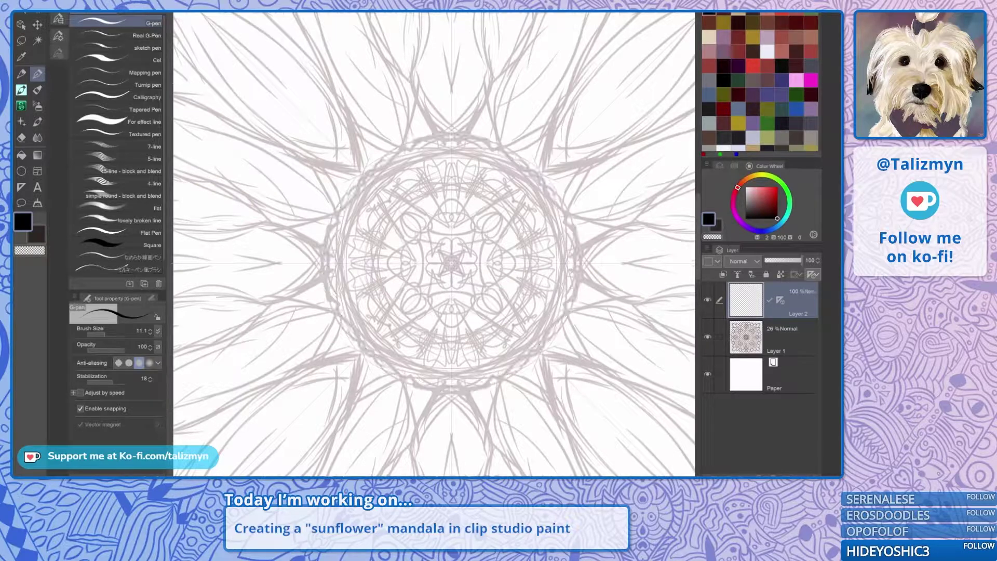
{"action": "scroll", "coordinate": [434, 244], "scroll_direction": "up", "scroll_amount": 1}
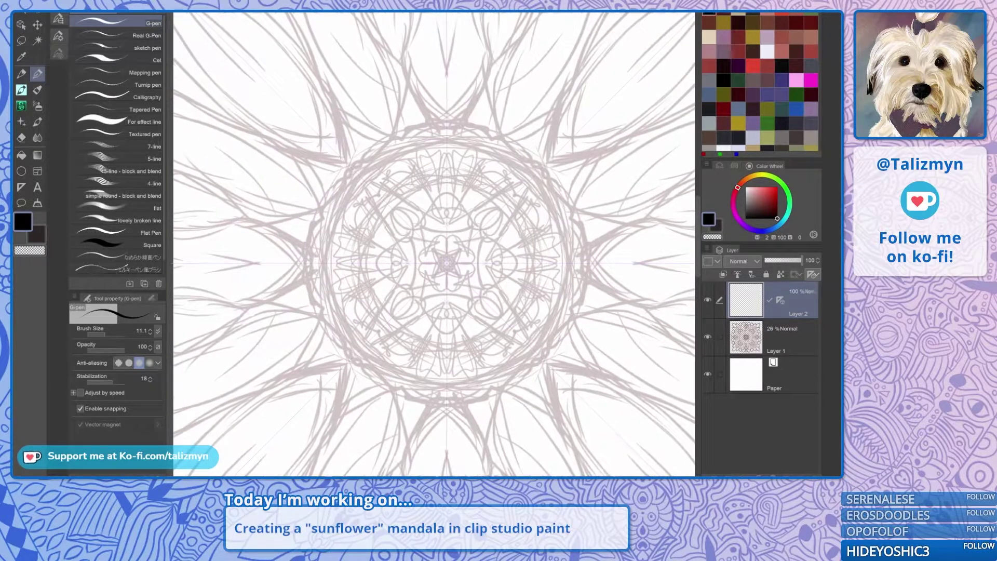
{"action": "left_click_drag", "start_coordinate": [321, 304], "coordinate": [309, 255]}
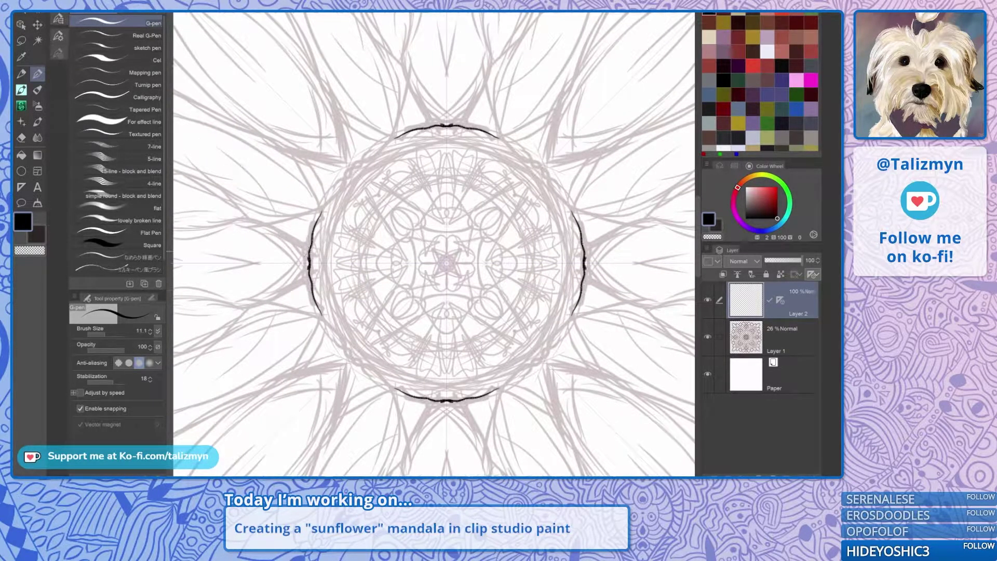
{"action": "mouse_move", "coordinate": [325, 214]}
{"action": "left_mouse_down"}
{"action": "mouse_move", "coordinate": [331, 188]}
{"action": "mouse_move", "coordinate": [381, 128]}
{"action": "left_mouse_up"}
{"action": "left_click_drag", "start_coordinate": [356, 185], "coordinate": [404, 210]}
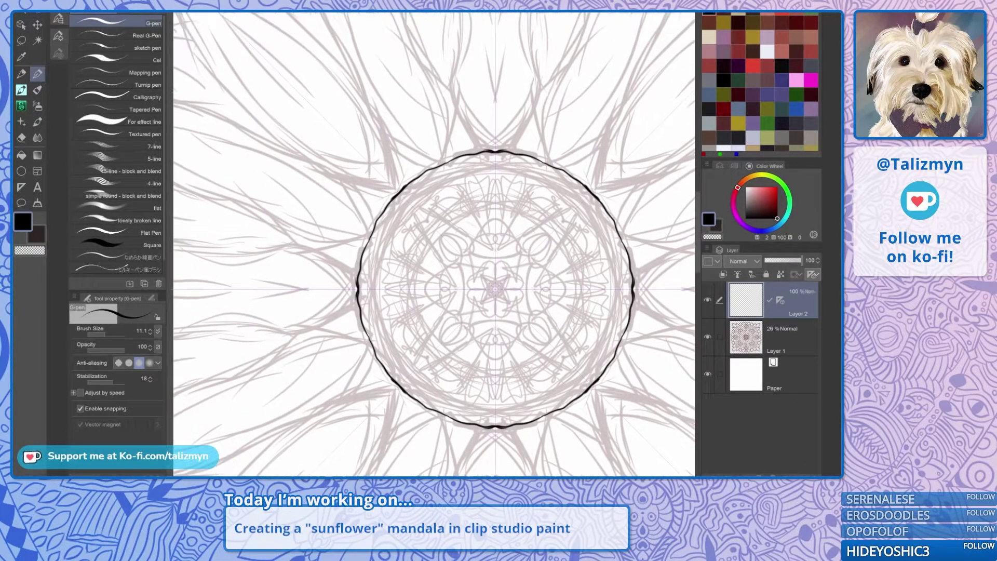
Thicken and smooth the inked wavy ring around the central disc with additional mirrored strokes.
{"action": "scroll", "coordinate": [404, 210], "scroll_direction": "up", "scroll_amount": 3}
{"action": "mouse_move", "coordinate": [297, 366]}
{"action": "left_mouse_down"}
{"action": "mouse_move", "coordinate": [312, 295]}
{"action": "mouse_move", "coordinate": [309, 321]}
{"action": "mouse_move", "coordinate": [338, 235]}
{"action": "mouse_move", "coordinate": [385, 183]}
{"action": "left_mouse_up"}
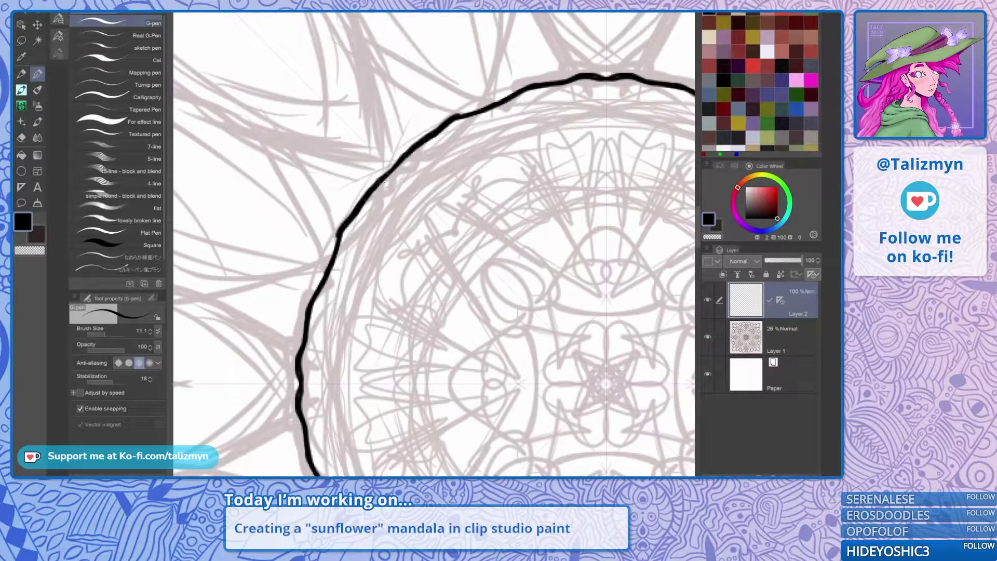
{"action": "mouse_move", "coordinate": [345, 226]}
{"action": "left_mouse_down"}
{"action": "mouse_move", "coordinate": [321, 283]}
{"action": "mouse_move", "coordinate": [353, 214]}
{"action": "left_mouse_up"}
{"action": "left_click_drag", "start_coordinate": [387, 180], "coordinate": [403, 157]}
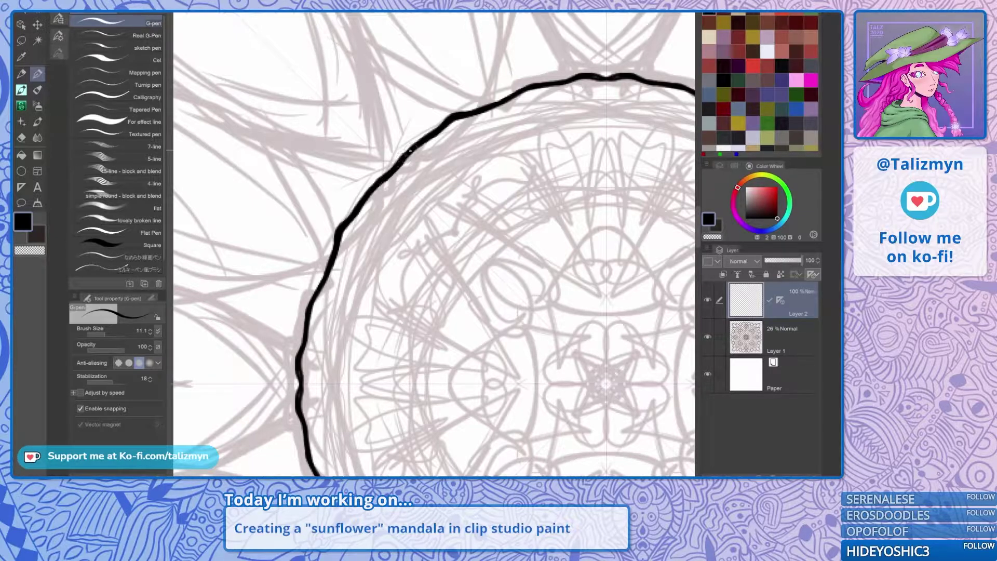
{"action": "left_click_drag", "start_coordinate": [350, 209], "coordinate": [324, 86]}
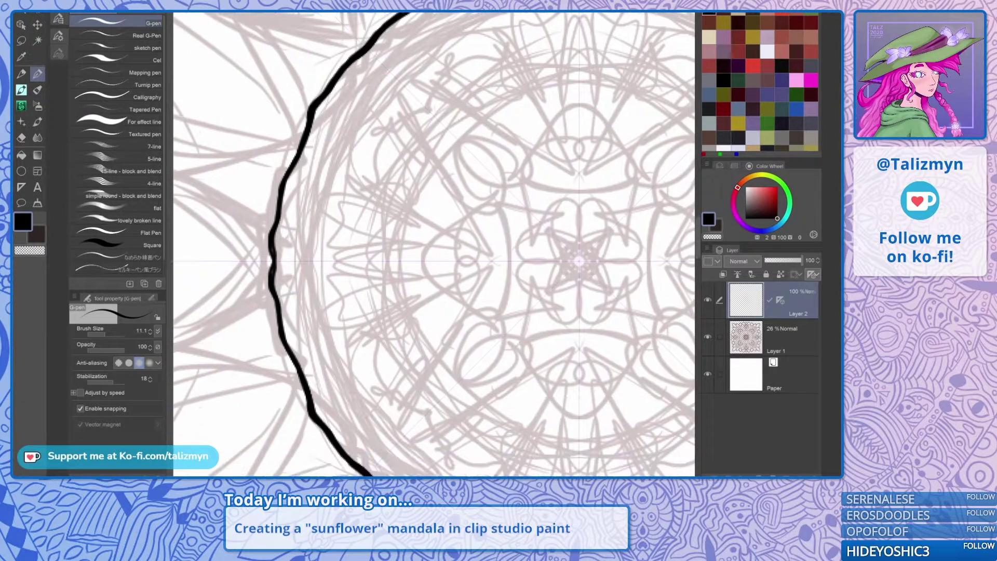
Ink the outline of the central sunflower's diagonal petals, from the disc to the pointed tip overlapping the corner sunflower.
{"action": "scroll", "coordinate": [561, 232], "scroll_direction": "down", "scroll_amount": 5}
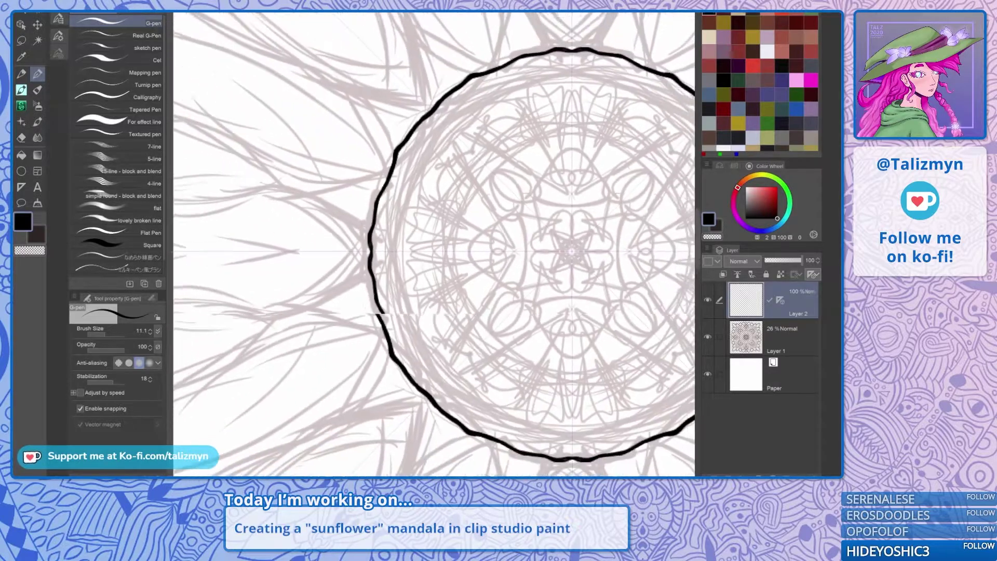
{"action": "mouse_move", "coordinate": [561, 232]}
{"action": "left_mouse_down"}
{"action": "mouse_move", "coordinate": [400, 237]}
{"action": "mouse_move", "coordinate": [416, 257]}
{"action": "left_mouse_up"}
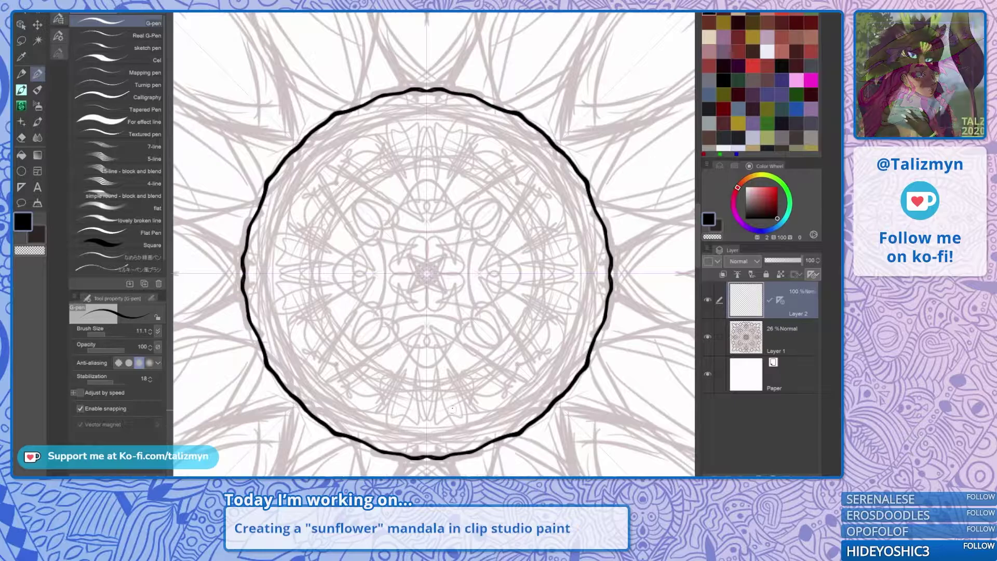
{"action": "scroll", "coordinate": [480, 301], "scroll_direction": "down", "scroll_amount": 5}
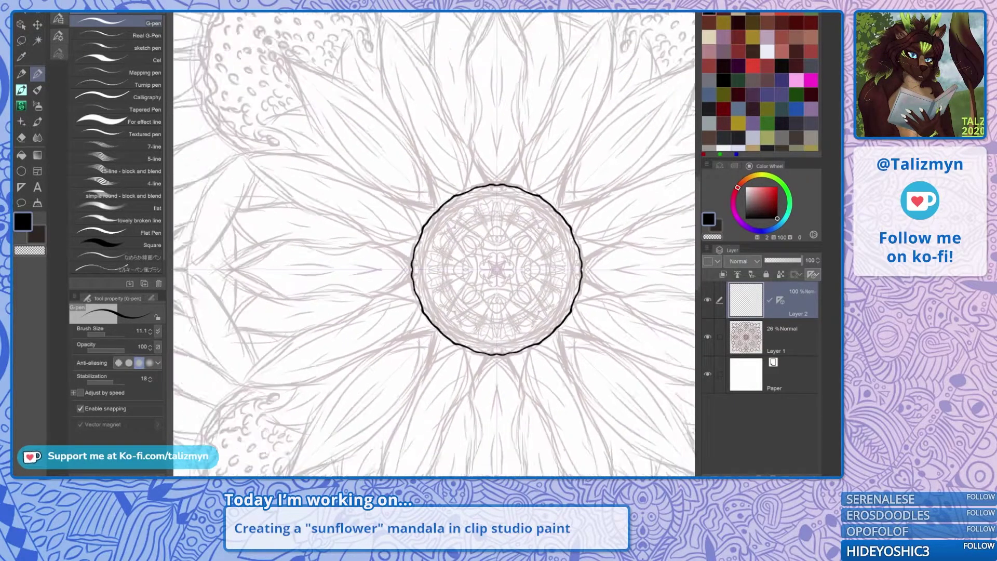
{"action": "left_click_drag", "start_coordinate": [489, 291], "coordinate": [434, 370]}
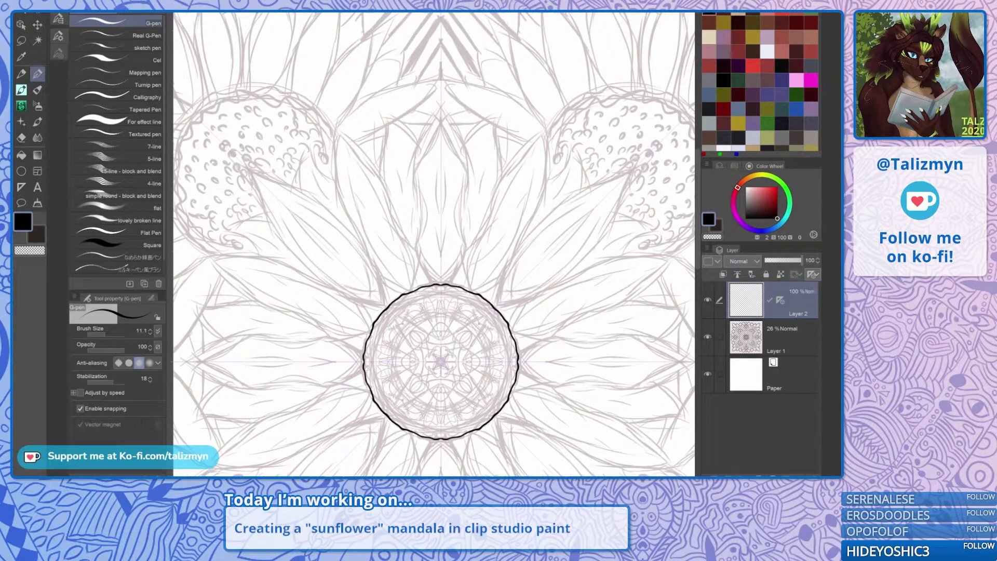
{"action": "scroll", "coordinate": [570, 264], "scroll_direction": "up", "scroll_amount": 4}
{"action": "left_click_drag", "start_coordinate": [570, 264], "coordinate": [545, 284]}
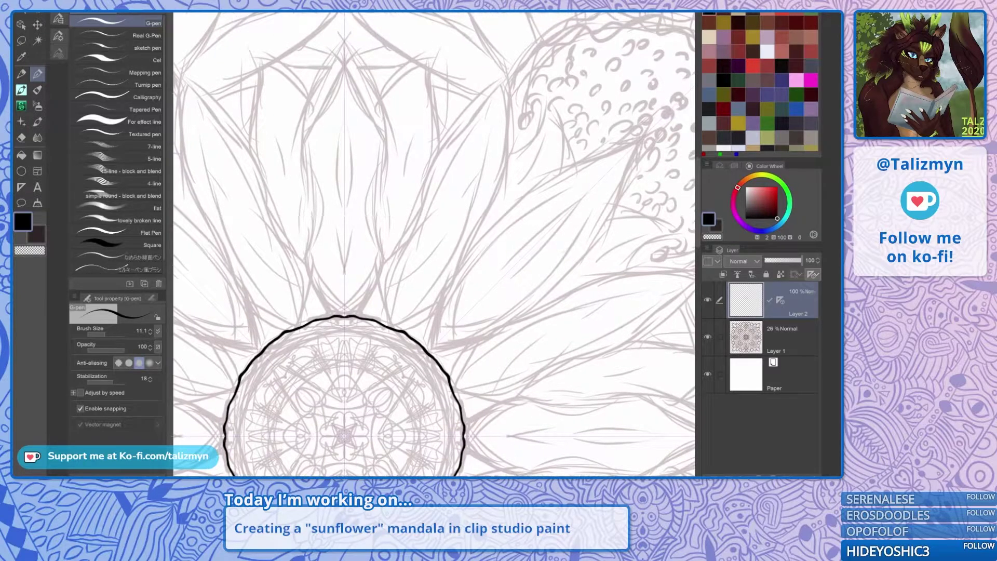
{"action": "left_click_drag", "start_coordinate": [541, 238], "coordinate": [506, 259]}
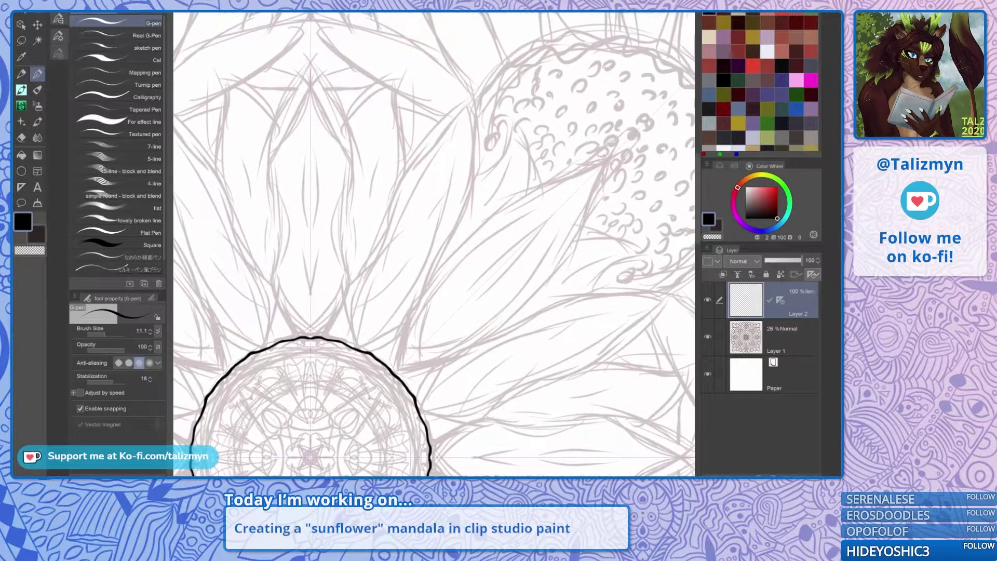
{"action": "mouse_move", "coordinate": [390, 361]}
{"action": "left_mouse_down"}
{"action": "mouse_move", "coordinate": [430, 275]}
{"action": "mouse_move", "coordinate": [473, 221]}
{"action": "mouse_move", "coordinate": [616, 151]}
{"action": "left_mouse_up"}
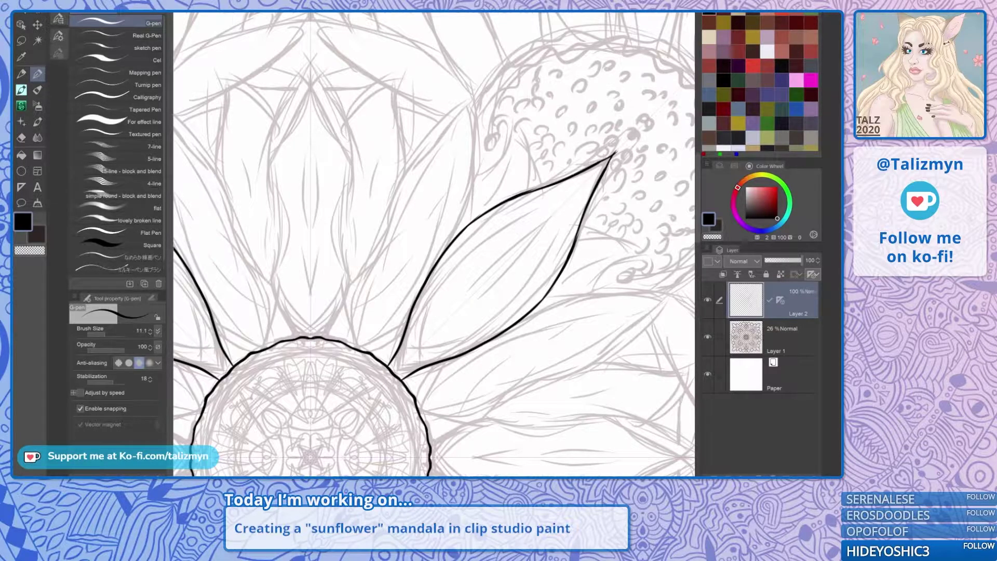
Erase the stray ink around the diagonal petals' pointed tips with the Hard eraser, using a larger brush size than 58.5, and return to the G-pen.
{"action": "mouse_move", "coordinate": [609, 160]}
{"action": "left_mouse_down"}
{"action": "mouse_move", "coordinate": [570, 170]}
{"action": "mouse_move", "coordinate": [491, 263]}
{"action": "mouse_move", "coordinate": [499, 254]}
{"action": "left_mouse_up"}
{"action": "scroll", "coordinate": [563, 184], "scroll_direction": "up", "scroll_amount": 3}
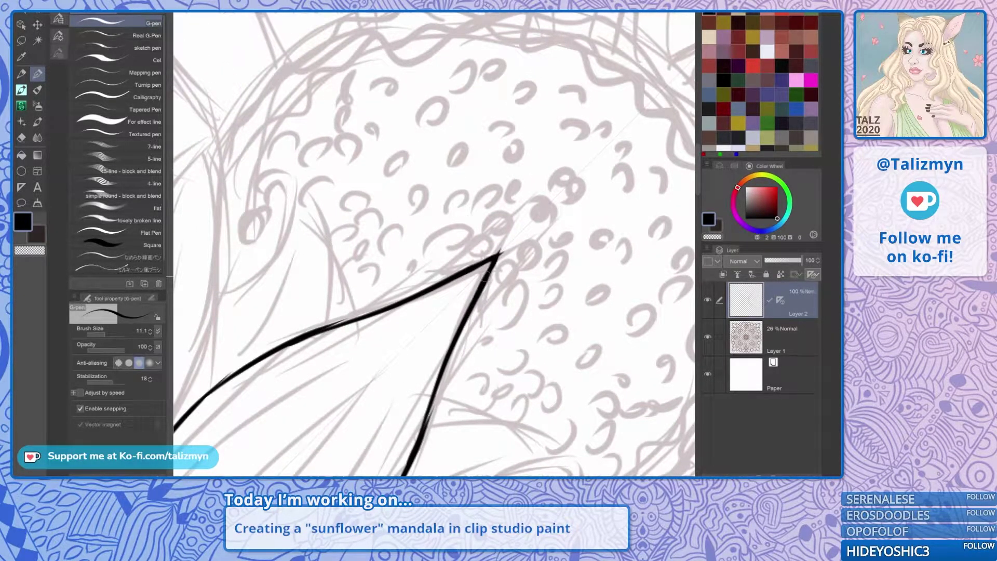
{"action": "mouse_move", "coordinate": [509, 256]}
{"action": "left_mouse_down"}
{"action": "mouse_move", "coordinate": [510, 246]}
{"action": "mouse_move", "coordinate": [493, 262]}
{"action": "left_mouse_up"}
{"action": "key", "text": "e"}
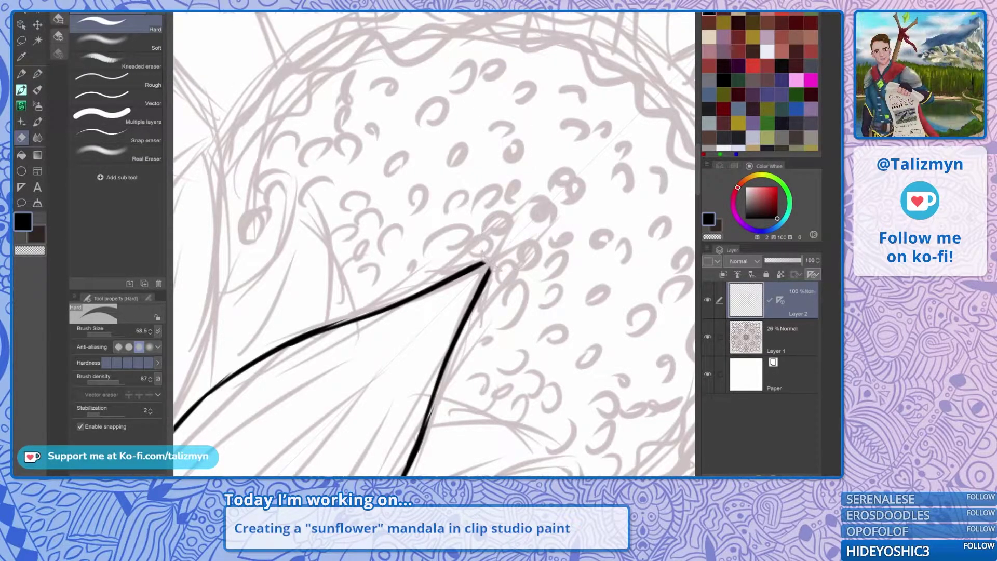
{"action": "key", "text": "ctrl+z"}
{"action": "left_click", "coordinate": [108, 335]}
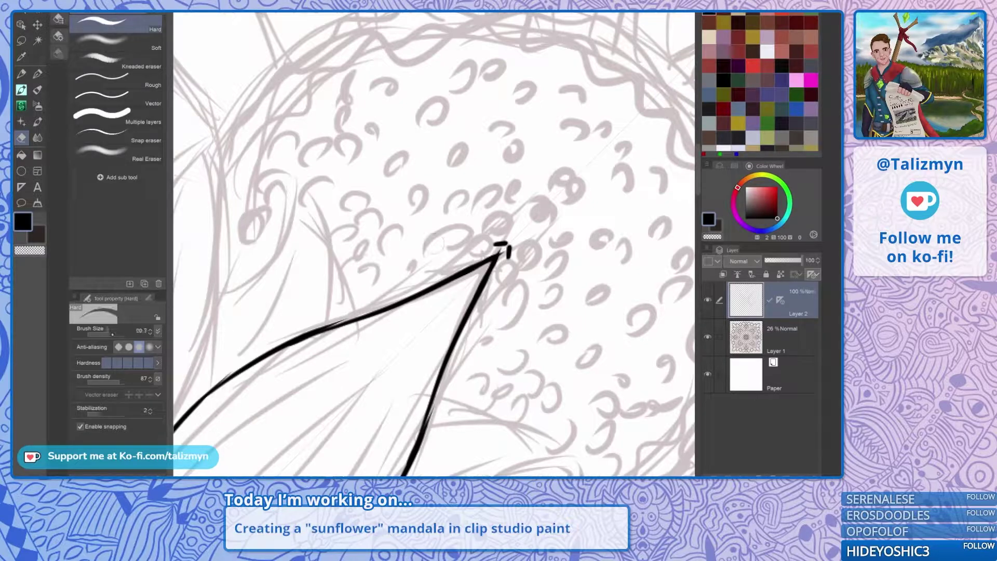
{"action": "left_click_drag", "start_coordinate": [514, 263], "coordinate": [512, 244]}
{"action": "left_click", "coordinate": [37, 74]}
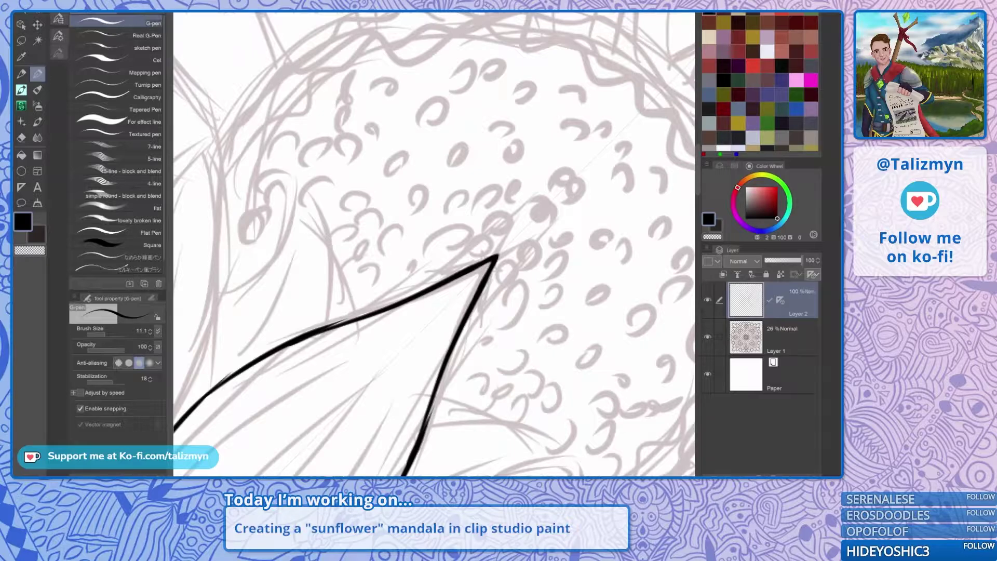
Thicken and smooth the curved outer outline of the central sunflower's diagonal petals with additional mirrored strokes.
{"action": "left_click_drag", "start_coordinate": [497, 256], "coordinate": [561, 178]}
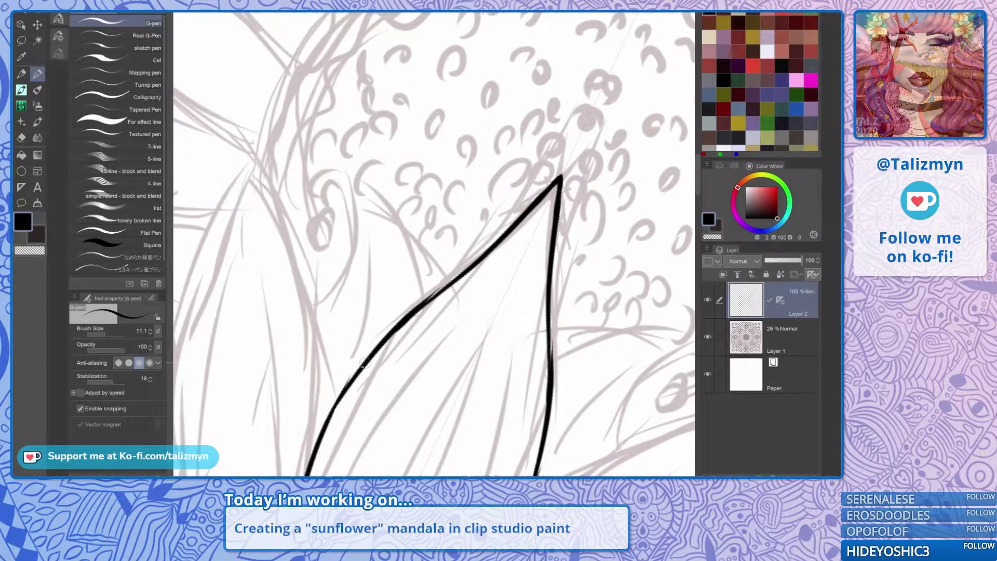
{"action": "left_click_drag", "start_coordinate": [335, 404], "coordinate": [377, 348]}
{"action": "left_click_drag", "start_coordinate": [416, 309], "coordinate": [482, 262]}
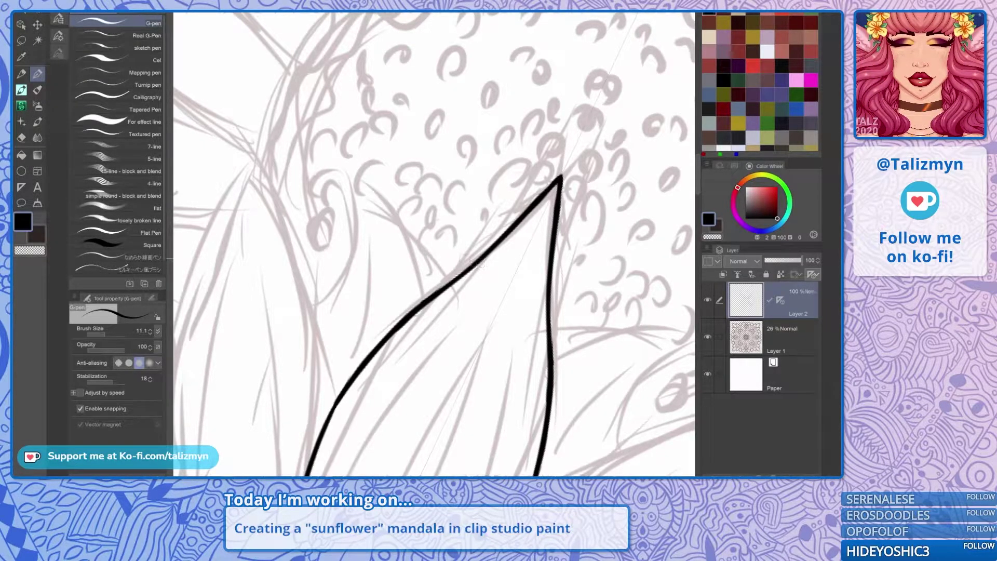
{"action": "mouse_move", "coordinate": [466, 259]}
{"action": "left_mouse_down"}
{"action": "mouse_move", "coordinate": [493, 120]}
{"action": "mouse_move", "coordinate": [625, 105]}
{"action": "left_mouse_up"}
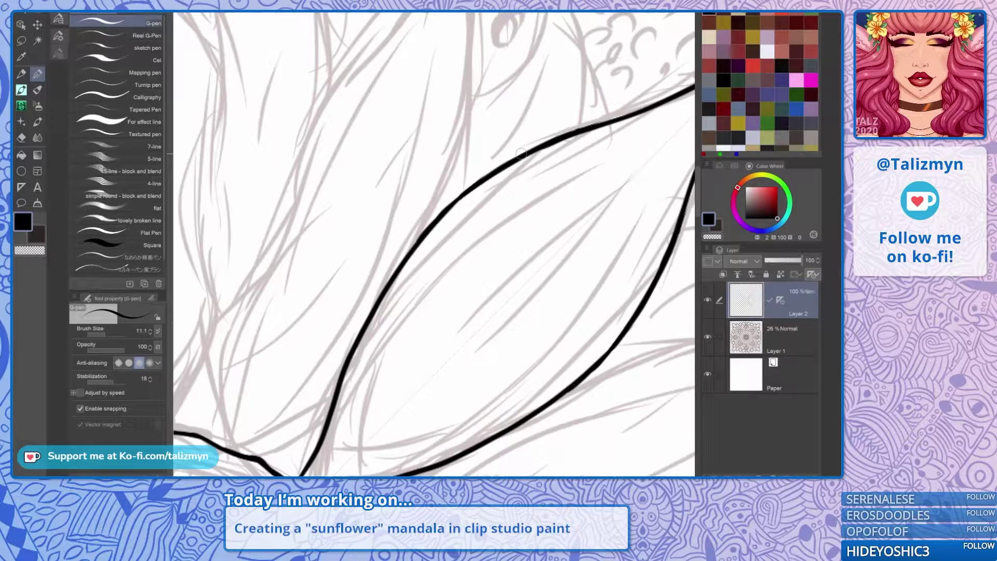
{"action": "left_click_drag", "start_coordinate": [592, 312], "coordinate": [582, 234]}
{"action": "scroll", "coordinate": [581, 233], "scroll_direction": "down", "scroll_amount": 1}
{"action": "scroll", "coordinate": [440, 270], "scroll_direction": "down", "scroll_amount": 2}
{"action": "scroll", "coordinate": [440, 271], "scroll_direction": "up", "scroll_amount": 1}
{"action": "left_click_drag", "start_coordinate": [436, 270], "coordinate": [514, 255]}
{"action": "scroll", "coordinate": [486, 321], "scroll_direction": "up", "scroll_amount": 3}
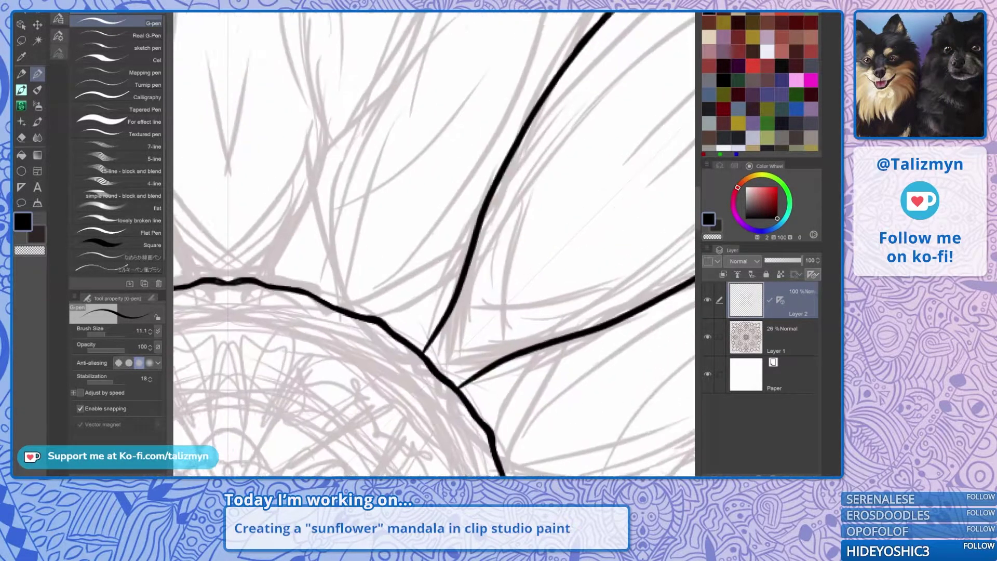
{"action": "mouse_move", "coordinate": [420, 370]}
{"action": "left_mouse_down"}
{"action": "mouse_move", "coordinate": [460, 318]}
{"action": "mouse_move", "coordinate": [455, 325]}
{"action": "mouse_move", "coordinate": [492, 186]}
{"action": "mouse_move", "coordinate": [543, 73]}
{"action": "left_mouse_up"}
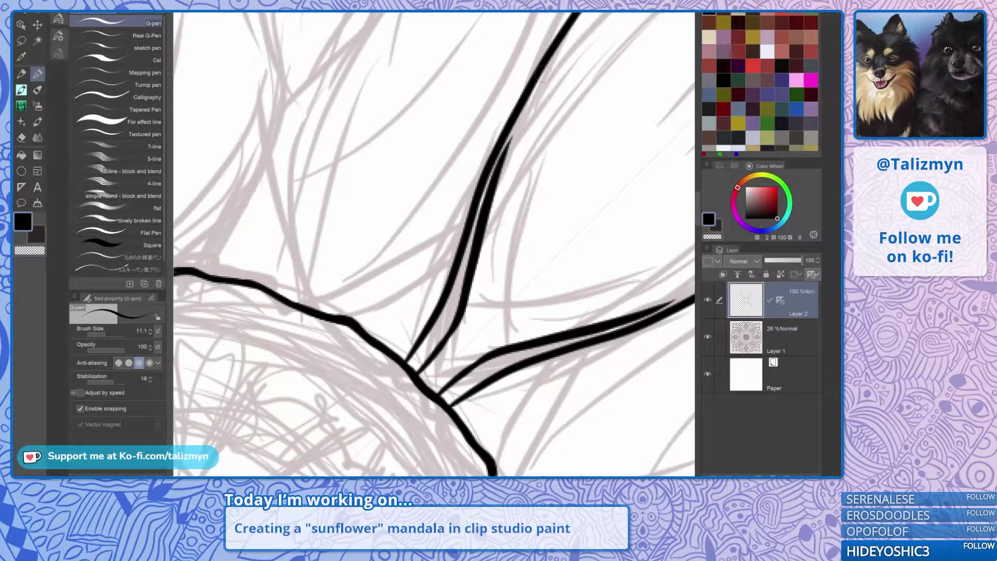
{"action": "key", "text": "ctrl+z"}
{"action": "mouse_move", "coordinate": [448, 335]}
{"action": "left_mouse_down"}
{"action": "mouse_move", "coordinate": [480, 281]}
{"action": "mouse_move", "coordinate": [507, 136]}
{"action": "left_mouse_up"}
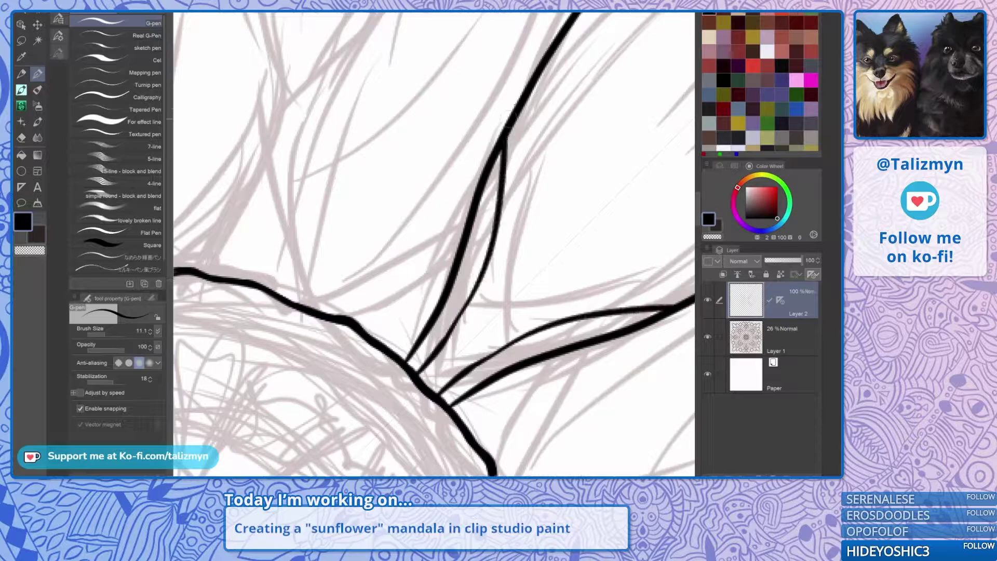
{"action": "key", "text": "ctrl+z"}
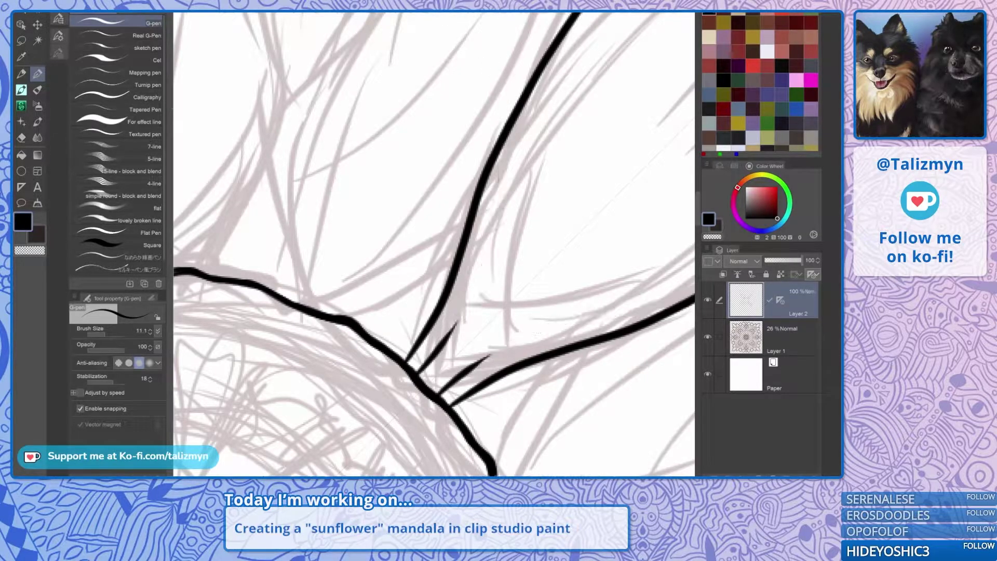
{"action": "left_click_drag", "start_coordinate": [589, 176], "coordinate": [497, 216]}
{"action": "left_click_drag", "start_coordinate": [332, 403], "coordinate": [389, 323]}
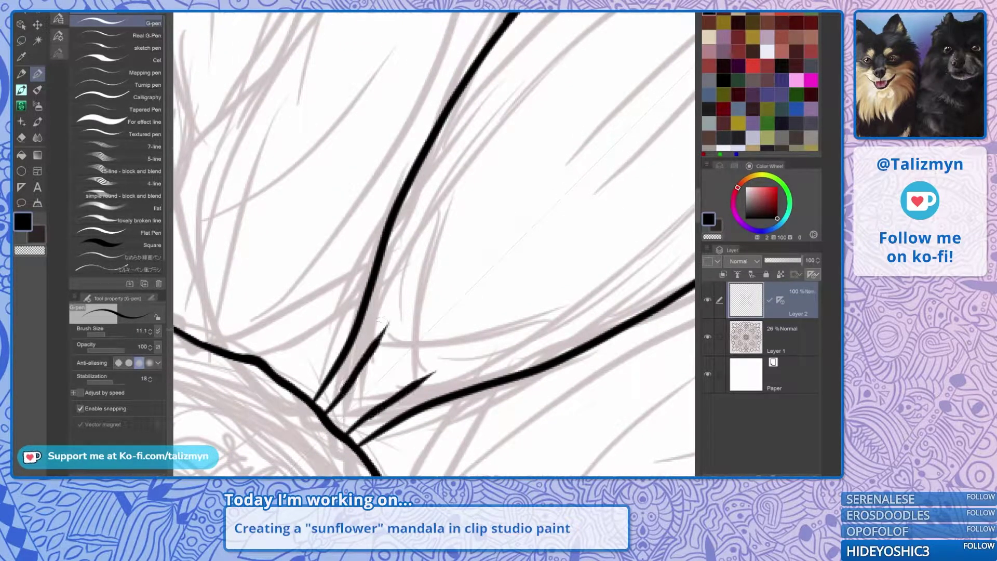
{"action": "key", "text": "ctrl+z"}
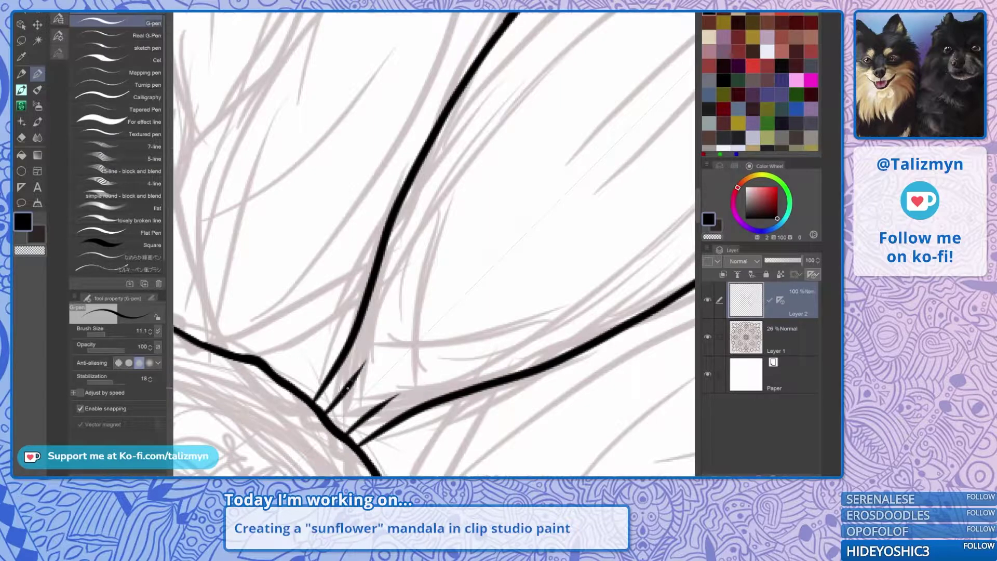
Ink the start of a second contour line inside the base of the diagonal petals, rising from the disc's wavy ring.
{"action": "left_click_drag", "start_coordinate": [348, 388], "coordinate": [379, 339]}
{"action": "left_click_drag", "start_coordinate": [346, 389], "coordinate": [391, 330]}
{"action": "mouse_move", "coordinate": [368, 362]}
{"action": "left_mouse_down"}
{"action": "mouse_move", "coordinate": [396, 310]}
{"action": "mouse_move", "coordinate": [424, 161]}
{"action": "mouse_move", "coordinate": [438, 138]}
{"action": "left_mouse_up"}
{"action": "key", "text": "ctrl+z"}
Extend the diagonal petals' inner contour line along the sketch until it merges into the outer outline.
{"action": "left_click_drag", "start_coordinate": [436, 198], "coordinate": [385, 269]}
{"action": "left_click_drag", "start_coordinate": [361, 316], "coordinate": [387, 222]}
{"action": "left_click_drag", "start_coordinate": [361, 316], "coordinate": [387, 238]}
{"action": "left_click_drag", "start_coordinate": [368, 279], "coordinate": [418, 135]}
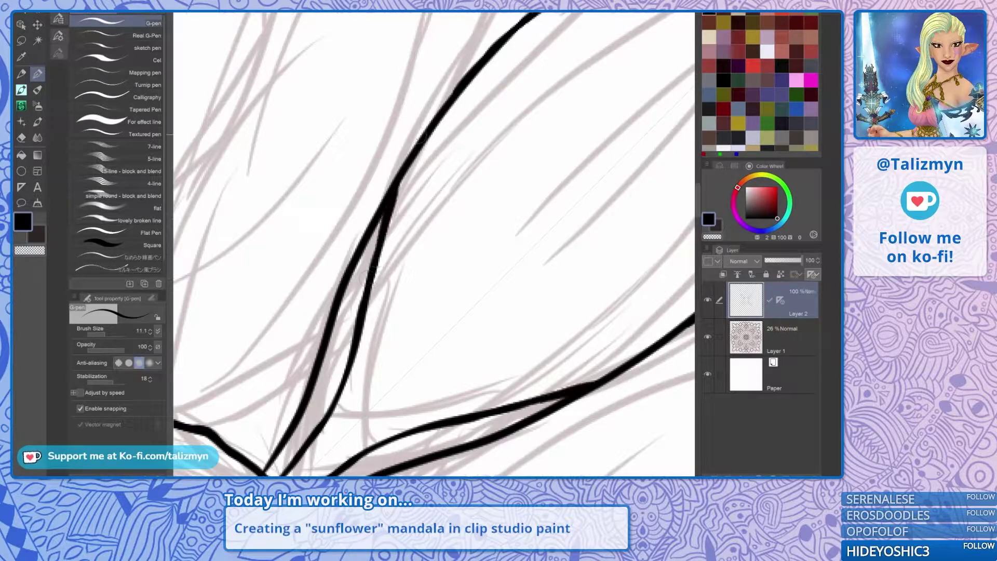
{"action": "key", "text": "ctrl+z"}
{"action": "left_click_drag", "start_coordinate": [375, 259], "coordinate": [404, 186]}
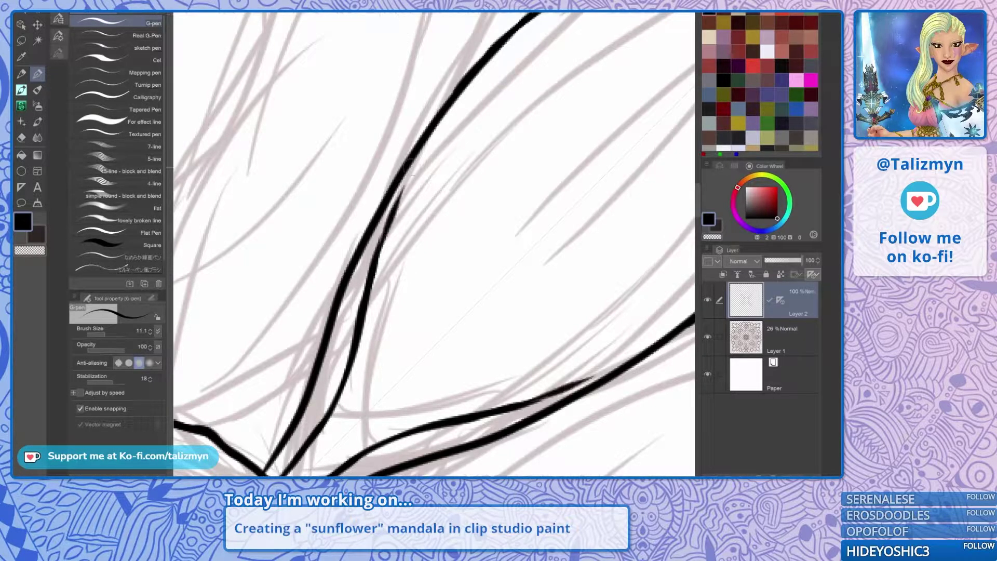
{"action": "left_click_drag", "start_coordinate": [372, 270], "coordinate": [448, 110]}
Thicken the diagonal petals' outer outline from where the two contours merge toward the pointed tip.
{"action": "mouse_move", "coordinate": [424, 148]}
{"action": "left_mouse_down"}
{"action": "mouse_move", "coordinate": [500, 43]}
{"action": "mouse_move", "coordinate": [419, 208]}
{"action": "left_mouse_up"}
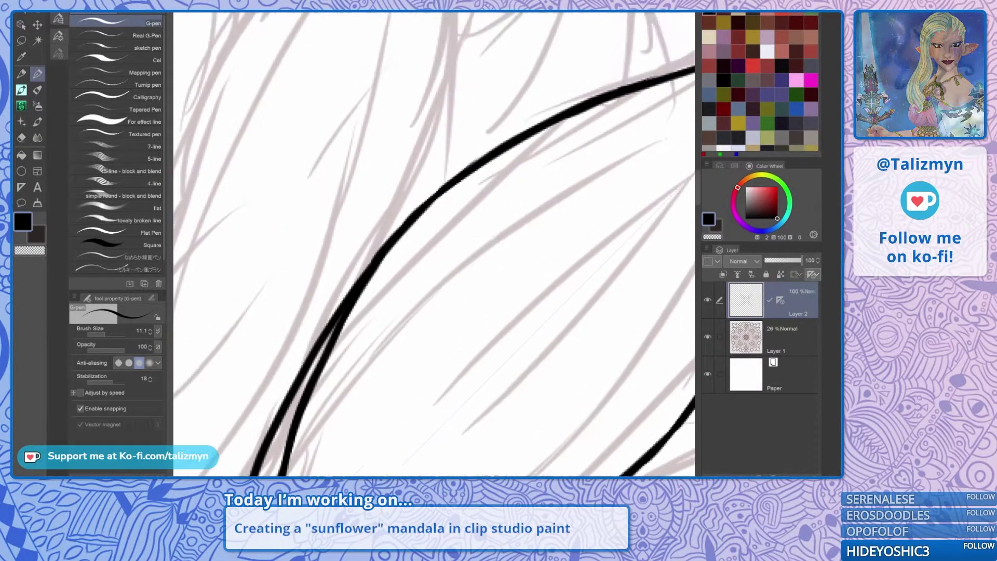
{"action": "mouse_move", "coordinate": [358, 286]}
{"action": "left_mouse_down"}
{"action": "mouse_move", "coordinate": [415, 209]}
{"action": "mouse_move", "coordinate": [567, 112]}
{"action": "mouse_move", "coordinate": [513, 151]}
{"action": "left_mouse_up"}
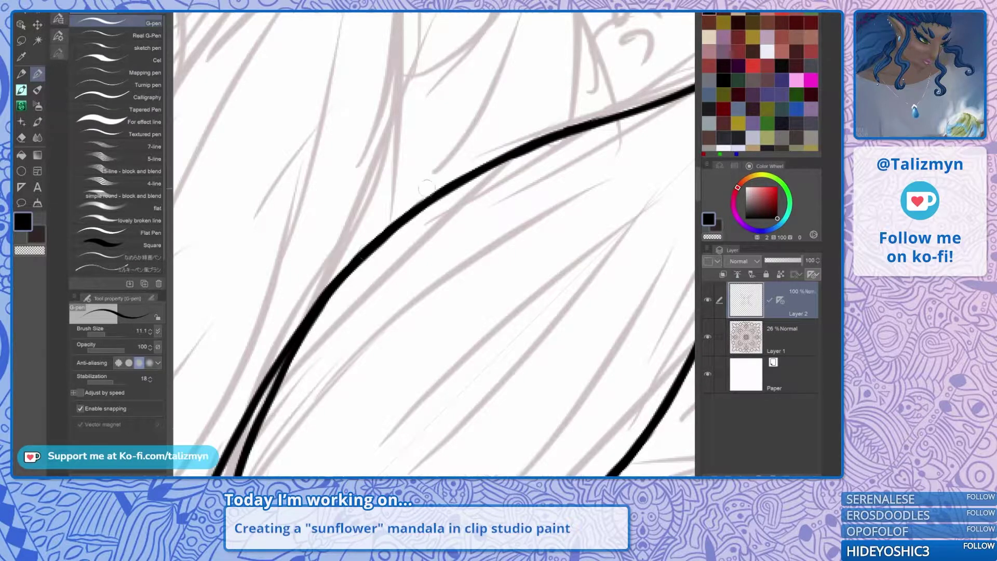
{"action": "mouse_move", "coordinate": [426, 188]}
{"action": "left_mouse_down"}
{"action": "mouse_move", "coordinate": [416, 224]}
{"action": "mouse_move", "coordinate": [350, 312]}
{"action": "left_mouse_up"}
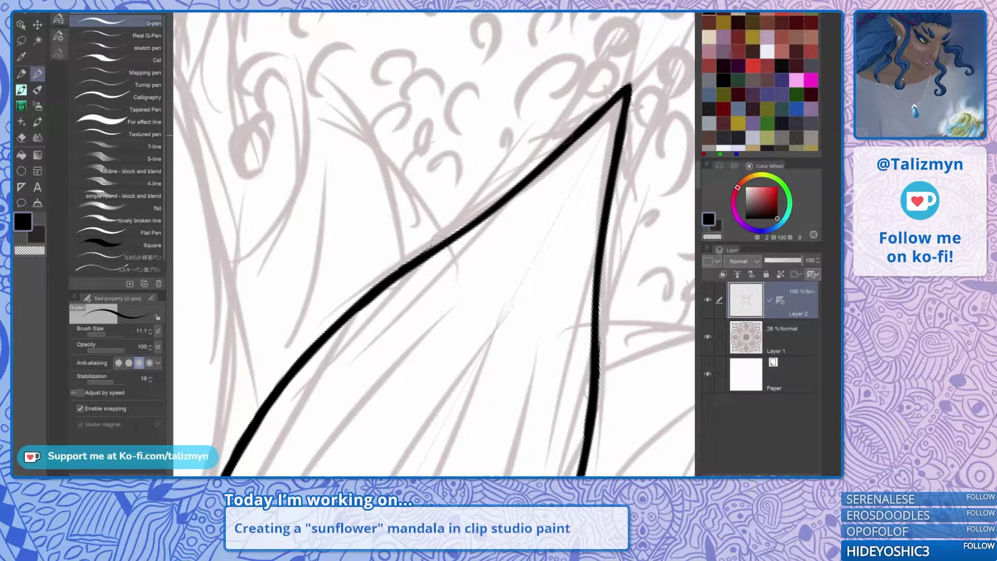
{"action": "scroll", "coordinate": [605, 166], "scroll_direction": "down", "scroll_amount": 3}
Ink a mirrored pair of long curved vein lines inside the diagonal petals, leaving out the short lines near the base.
{"action": "left_click_drag", "start_coordinate": [582, 239], "coordinate": [616, 107]}
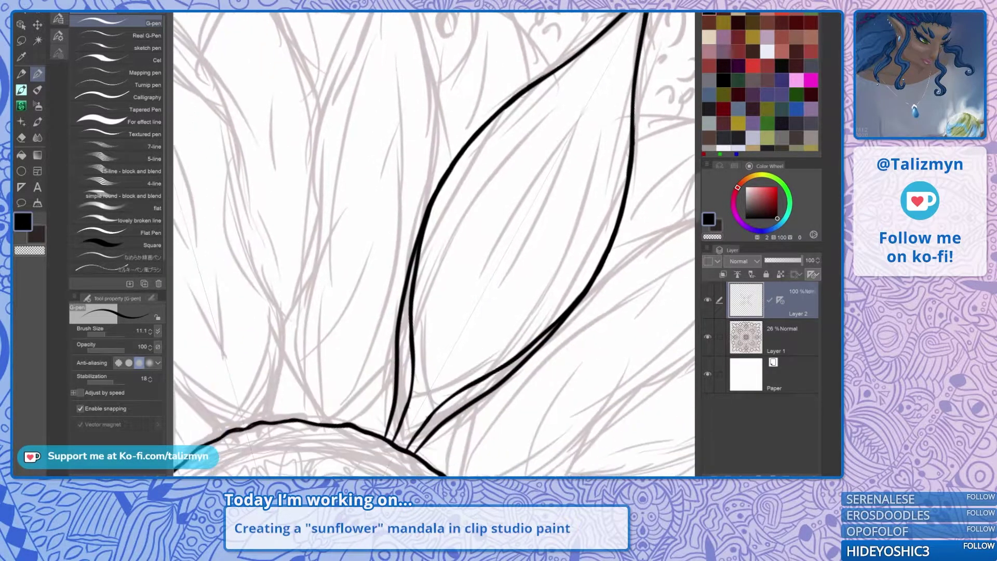
{"action": "mouse_move", "coordinate": [415, 290]}
{"action": "left_mouse_down"}
{"action": "mouse_move", "coordinate": [489, 205]}
{"action": "mouse_move", "coordinate": [307, 368]}
{"action": "mouse_move", "coordinate": [467, 158]}
{"action": "left_mouse_up"}
{"action": "left_click_drag", "start_coordinate": [411, 389], "coordinate": [504, 179]}
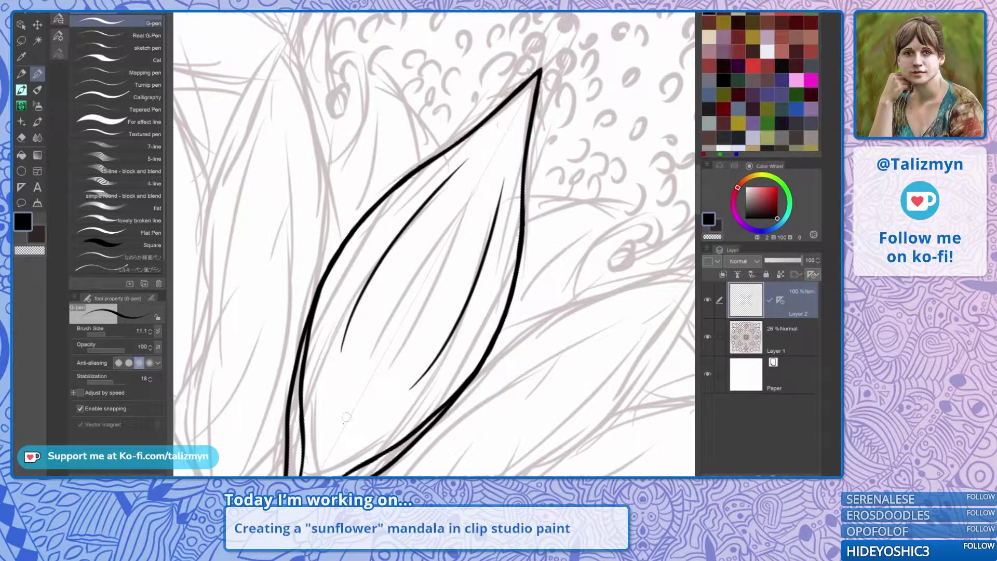
{"action": "left_click_drag", "start_coordinate": [326, 444], "coordinate": [373, 356]}
{"action": "left_click_drag", "start_coordinate": [340, 452], "coordinate": [391, 365]}
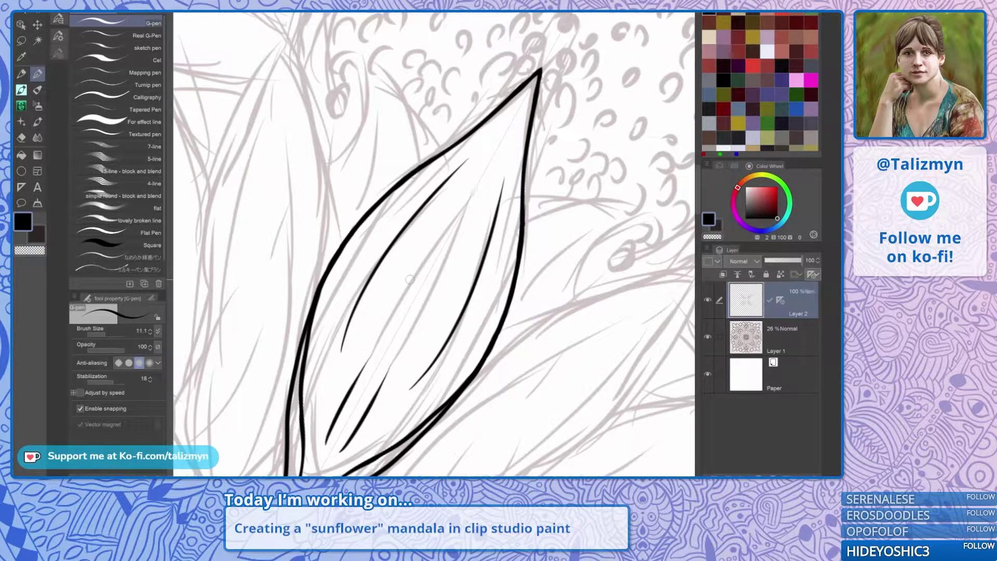
{"action": "key", "text": "ctrl+z"}
{"action": "left_click_drag", "start_coordinate": [409, 280], "coordinate": [477, 140]}
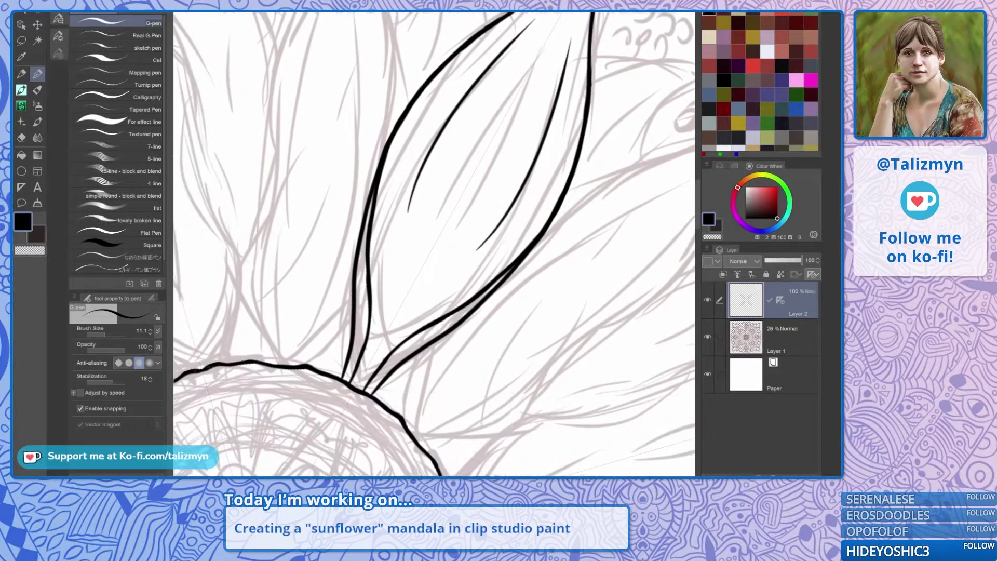
{"action": "left_click_drag", "start_coordinate": [415, 281], "coordinate": [486, 179]}
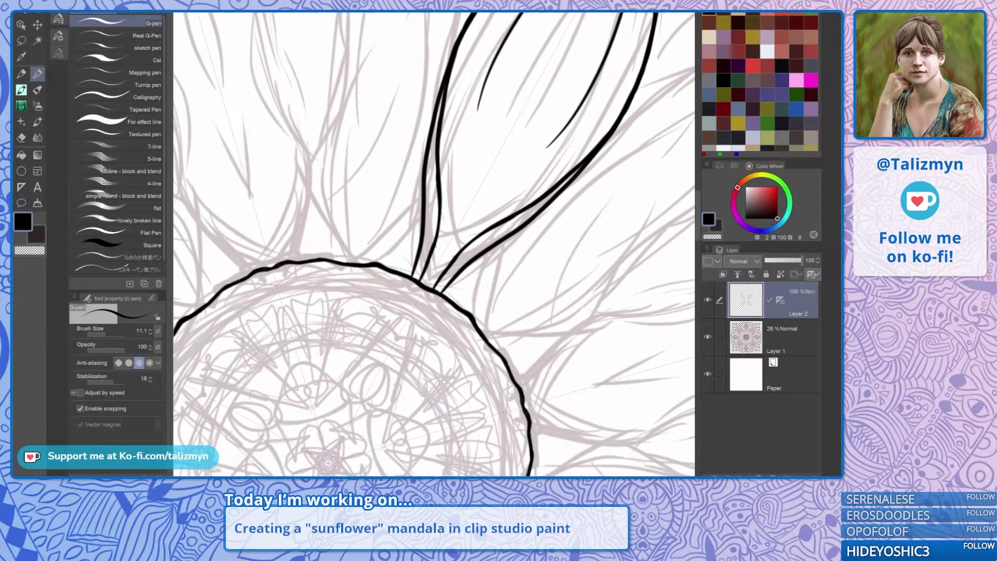
{"action": "scroll", "coordinate": [525, 232], "scroll_direction": "down", "scroll_amount": 5}
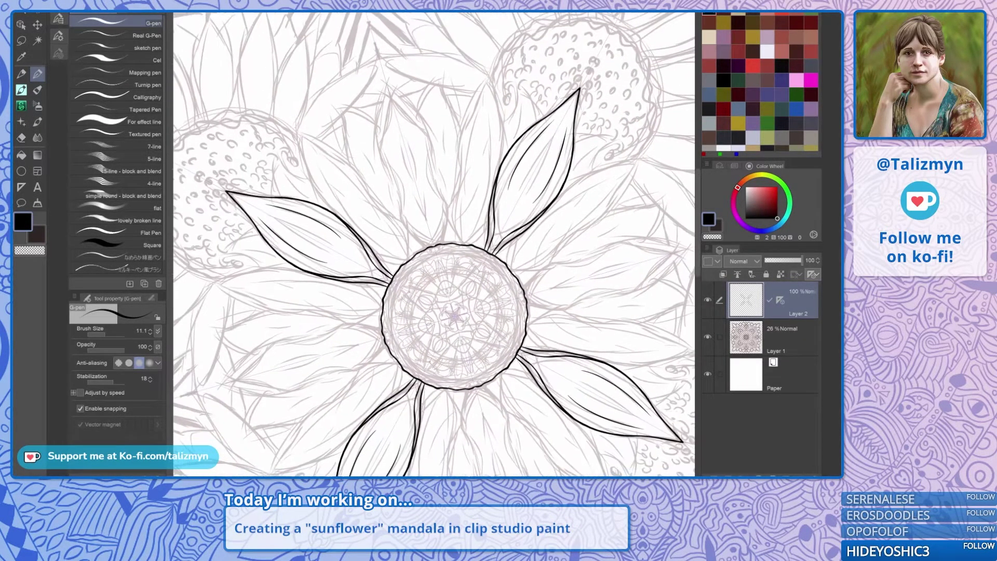
{"action": "key", "text": "ctrl+at"}
{"action": "mouse_move", "coordinate": [416, 259]}
{"action": "left_mouse_down"}
{"action": "mouse_move", "coordinate": [409, 314]}
{"action": "mouse_move", "coordinate": [440, 372]}
{"action": "left_mouse_up"}
{"action": "scroll", "coordinate": [434, 244], "scroll_direction": "up", "scroll_amount": 5}
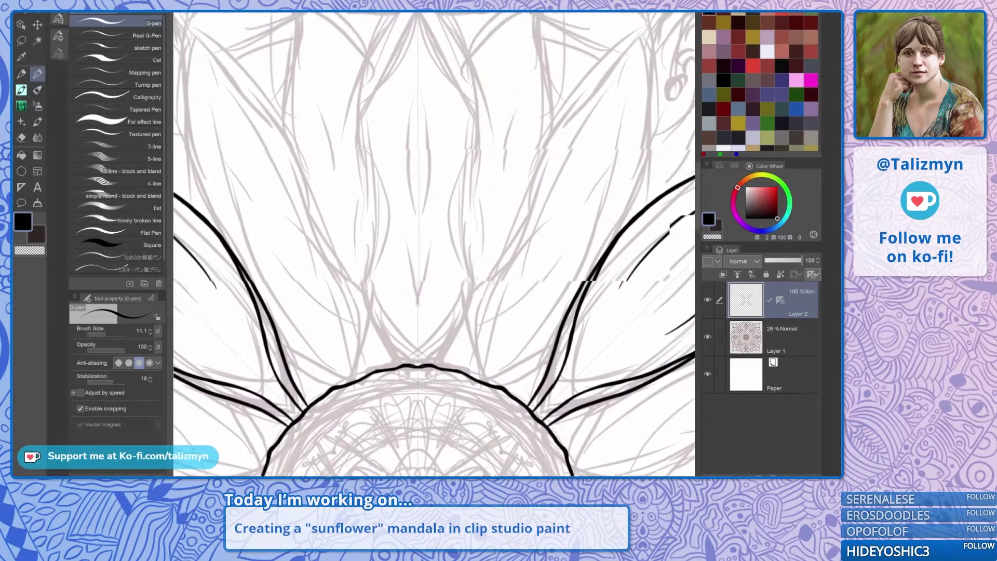
{"action": "scroll", "coordinate": [434, 244], "scroll_direction": "up", "scroll_amount": 2}
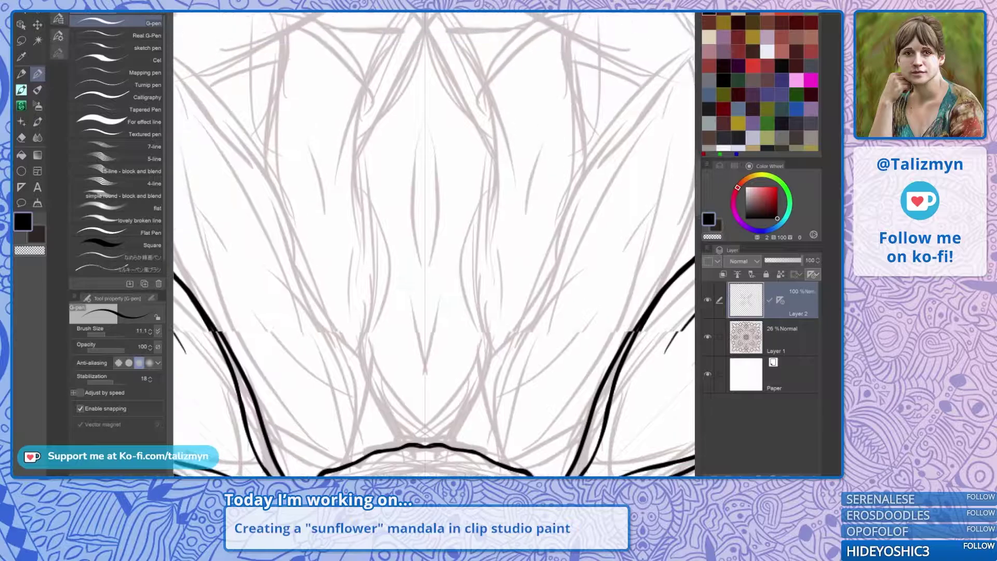
{"action": "left_click_drag", "start_coordinate": [434, 244], "coordinate": [408, 263]}
{"action": "scroll", "coordinate": [434, 244], "scroll_direction": "down", "scroll_amount": 2}
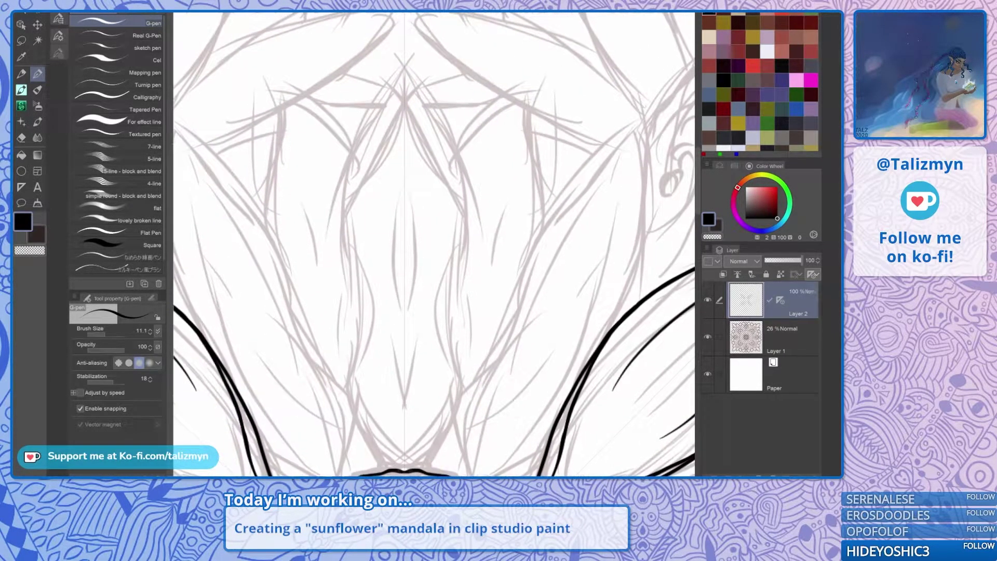
{"action": "mouse_move", "coordinate": [429, 467]}
{"action": "left_mouse_down"}
{"action": "mouse_move", "coordinate": [460, 372]}
{"action": "mouse_move", "coordinate": [445, 301]}
{"action": "mouse_move", "coordinate": [471, 226]}
{"action": "mouse_move", "coordinate": [421, 75]}
{"action": "left_mouse_up"}
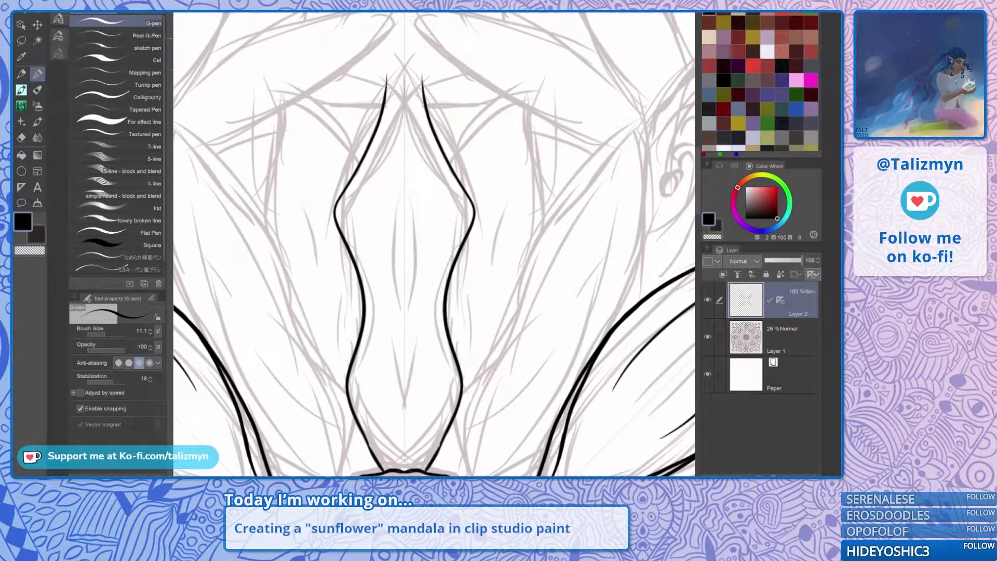
{"action": "key", "text": "ctrl+z"}
{"action": "mouse_move", "coordinate": [438, 452]}
{"action": "left_mouse_down"}
{"action": "mouse_move", "coordinate": [458, 359]}
{"action": "mouse_move", "coordinate": [451, 193]}
{"action": "mouse_move", "coordinate": [407, 77]}
{"action": "left_mouse_up"}
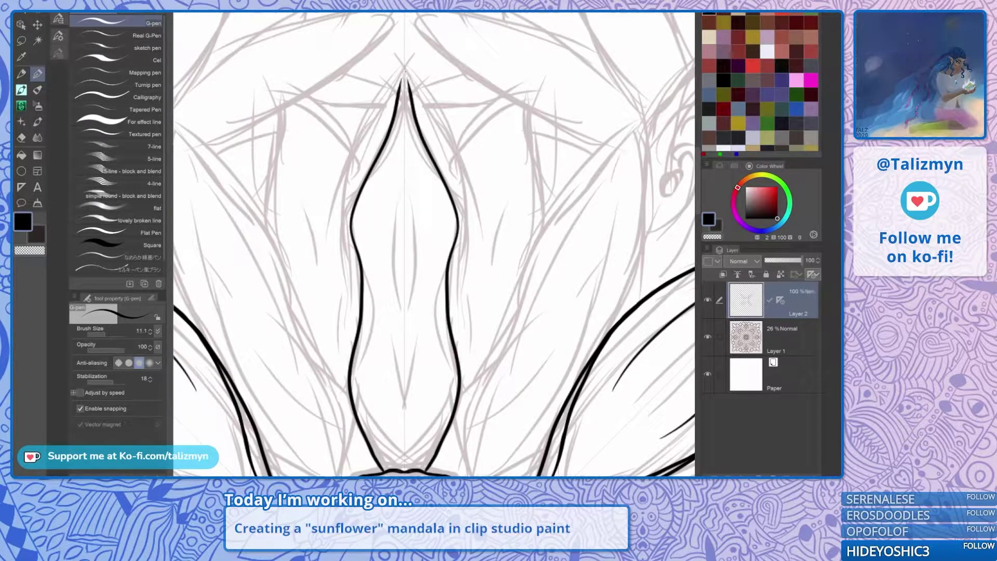
{"action": "key", "text": "ctrl+z"}
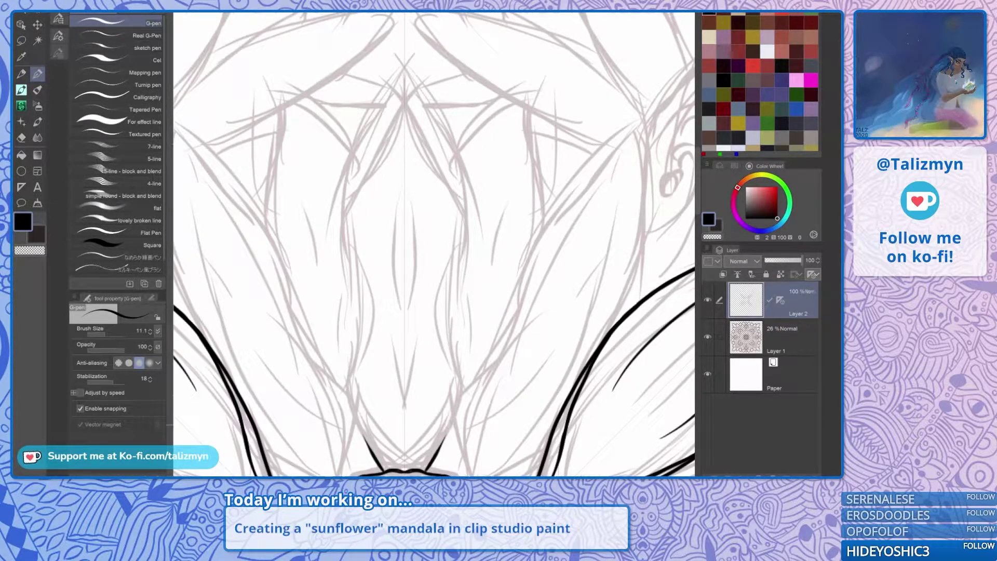
{"action": "mouse_move", "coordinate": [442, 441]}
{"action": "left_mouse_down"}
{"action": "mouse_move", "coordinate": [458, 405]}
{"action": "mouse_move", "coordinate": [458, 356]}
{"action": "mouse_move", "coordinate": [442, 301]}
{"action": "mouse_move", "coordinate": [460, 238]}
{"action": "mouse_move", "coordinate": [398, 121]}
{"action": "left_mouse_up"}
{"action": "scroll", "coordinate": [556, 195], "scroll_direction": "down", "scroll_amount": 3}
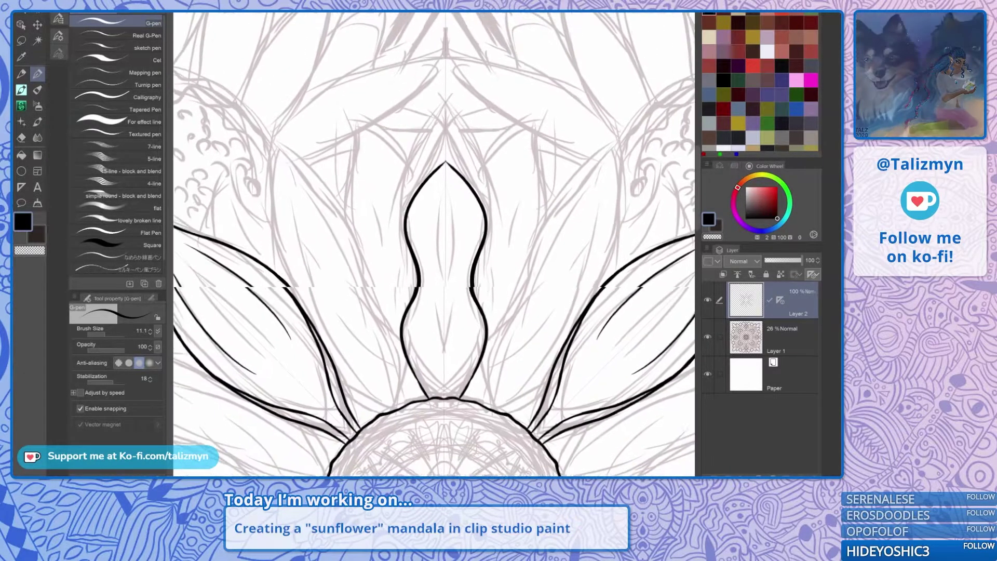
{"action": "scroll", "coordinate": [434, 244], "scroll_direction": "up", "scroll_amount": 2}
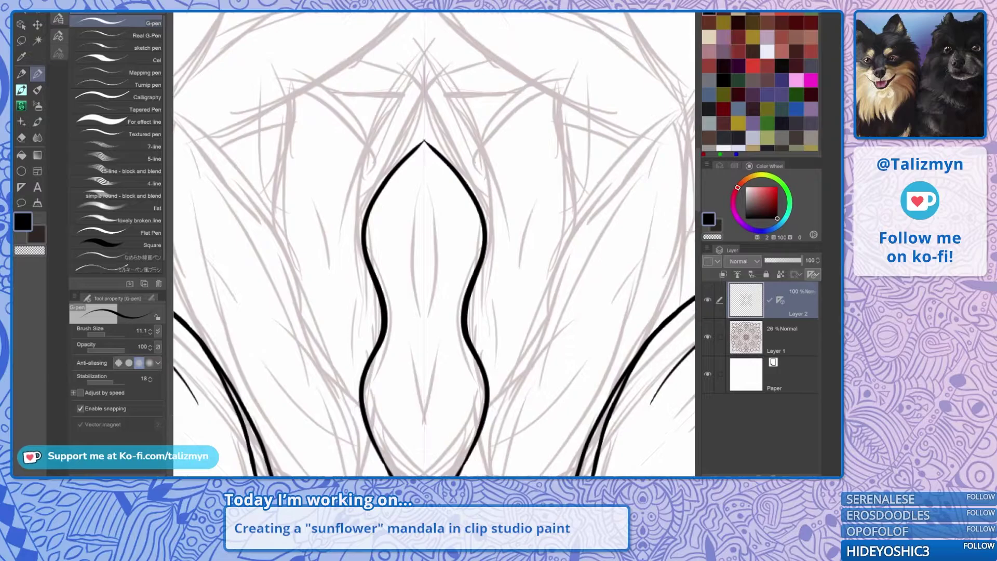
{"action": "key", "text": "ctrl+z"}
Ink the outline of the petals midway between the diagonal ones, from the disc to a closed pointed tip.
{"action": "left_click_drag", "start_coordinate": [434, 244], "coordinate": [487, 223]}
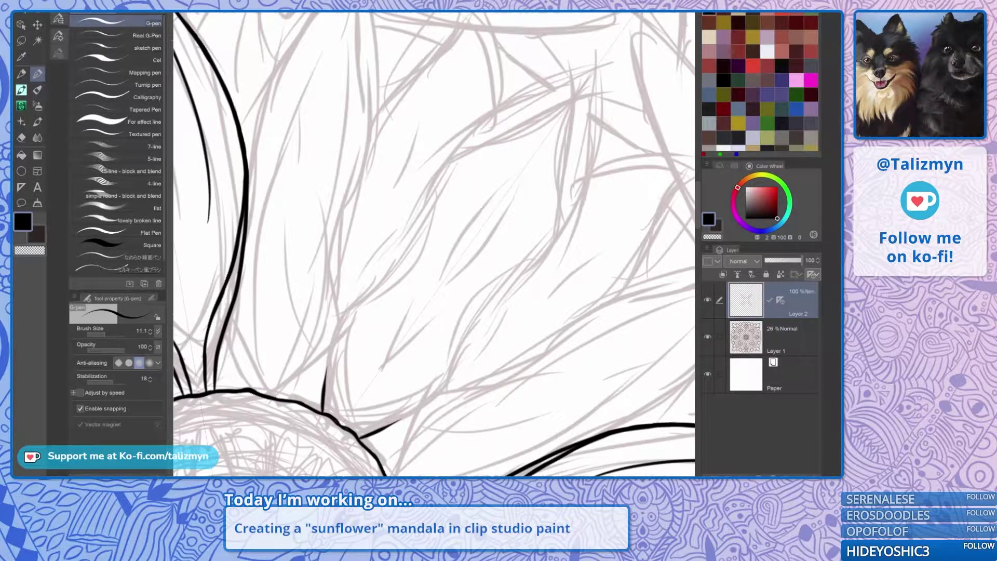
{"action": "mouse_move", "coordinate": [326, 373]}
{"action": "left_mouse_down"}
{"action": "mouse_move", "coordinate": [364, 291]}
{"action": "mouse_move", "coordinate": [432, 191]}
{"action": "mouse_move", "coordinate": [568, 77]}
{"action": "mouse_move", "coordinate": [541, 134]}
{"action": "mouse_move", "coordinate": [514, 148]}
{"action": "left_mouse_up"}
{"action": "scroll", "coordinate": [534, 182], "scroll_direction": "up", "scroll_amount": 4}
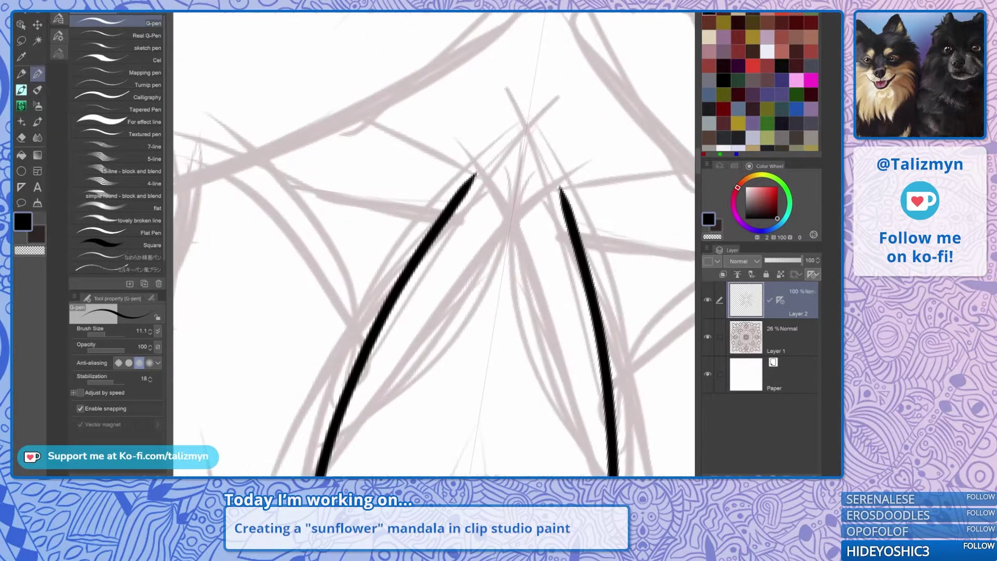
{"action": "left_click_drag", "start_coordinate": [459, 191], "coordinate": [524, 128]}
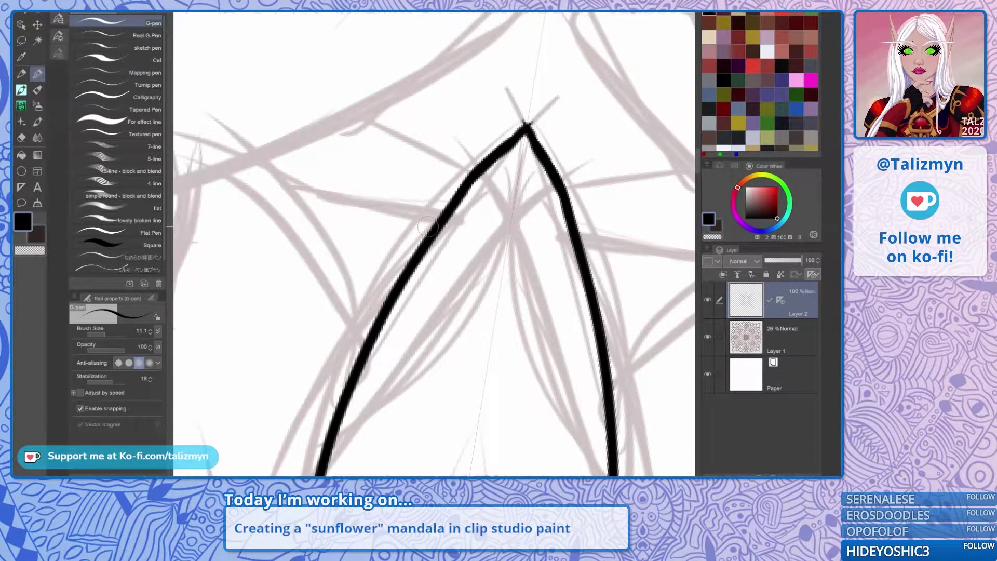
Clean up the pointed tip of the petals midway between the diagonal ones with the Hard eraser.
{"action": "scroll", "coordinate": [427, 227], "scroll_direction": "down", "scroll_amount": 4}
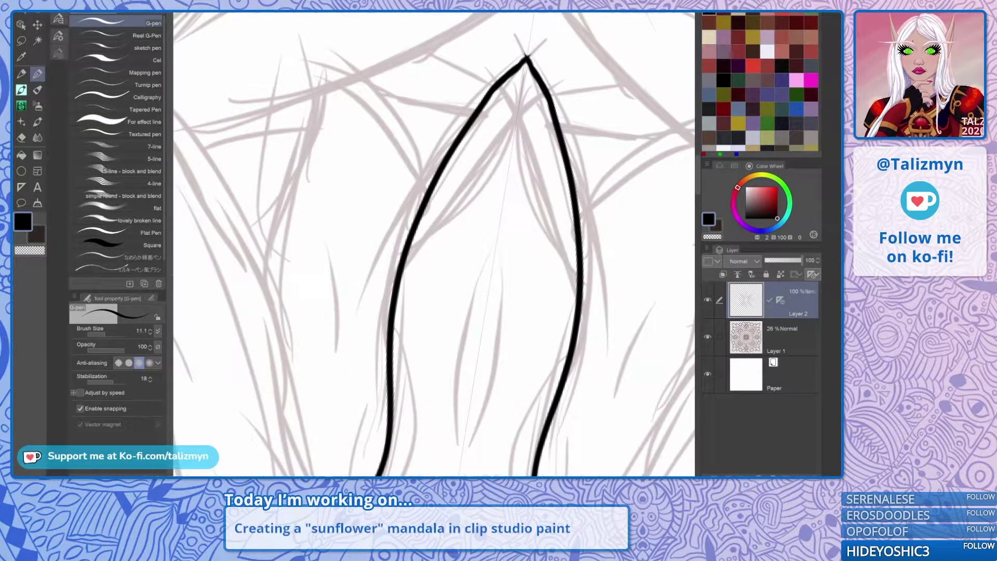
{"action": "left_click_drag", "start_coordinate": [518, 72], "coordinate": [467, 218]}
{"action": "scroll", "coordinate": [467, 218], "scroll_direction": "up", "scroll_amount": 4}
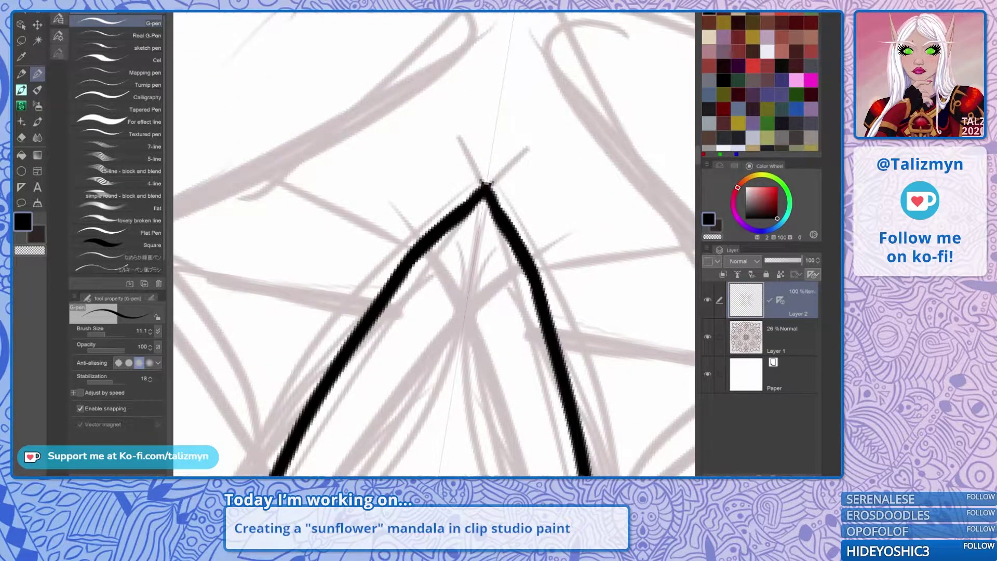
{"action": "key", "text": "e"}
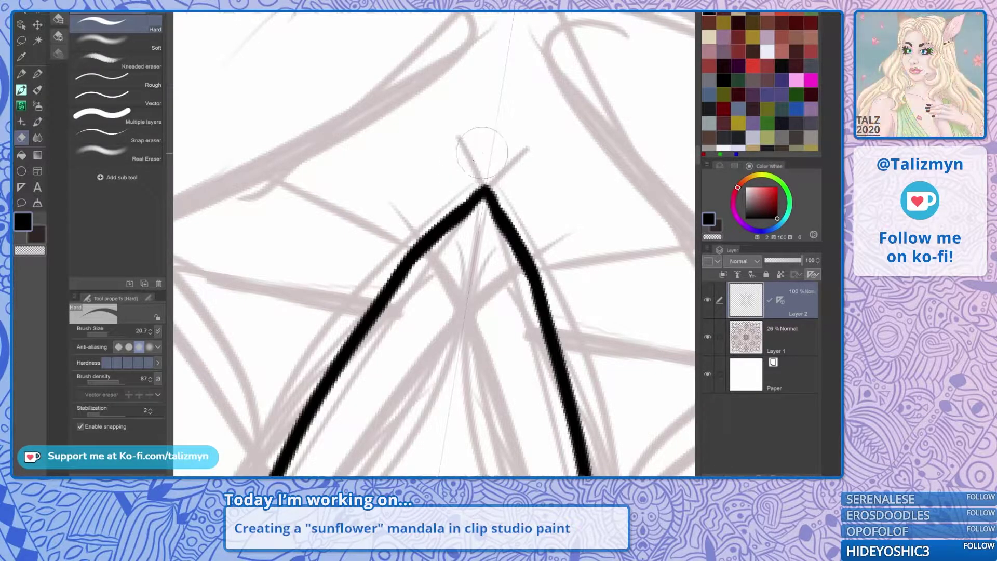
{"action": "key", "text": "p"}
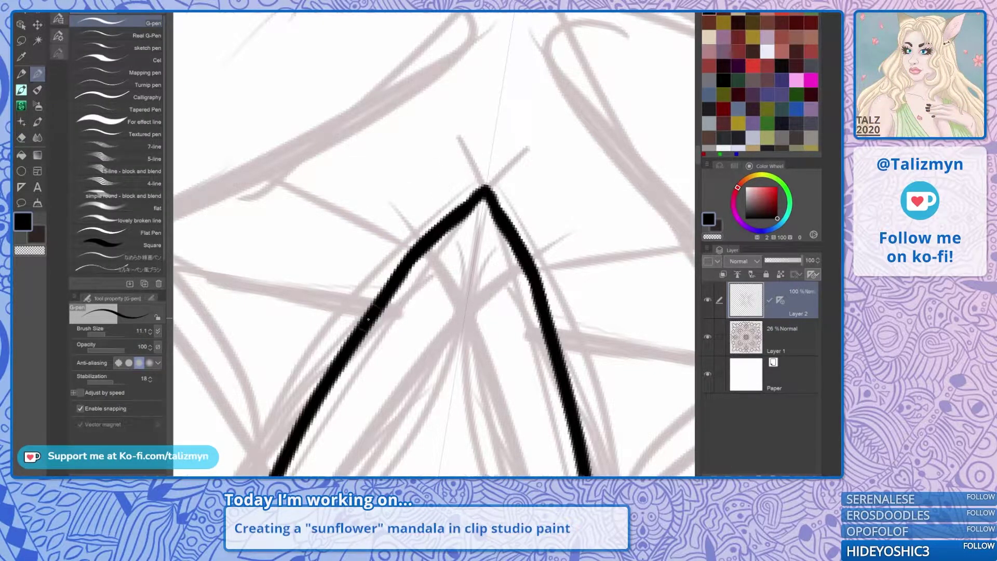
Thicken the outline on both mirrored sides just below the tip of these petals with the G-pen.
{"action": "left_click_drag", "start_coordinate": [392, 285], "coordinate": [458, 212]}
{"action": "left_click_drag", "start_coordinate": [414, 264], "coordinate": [479, 202]}
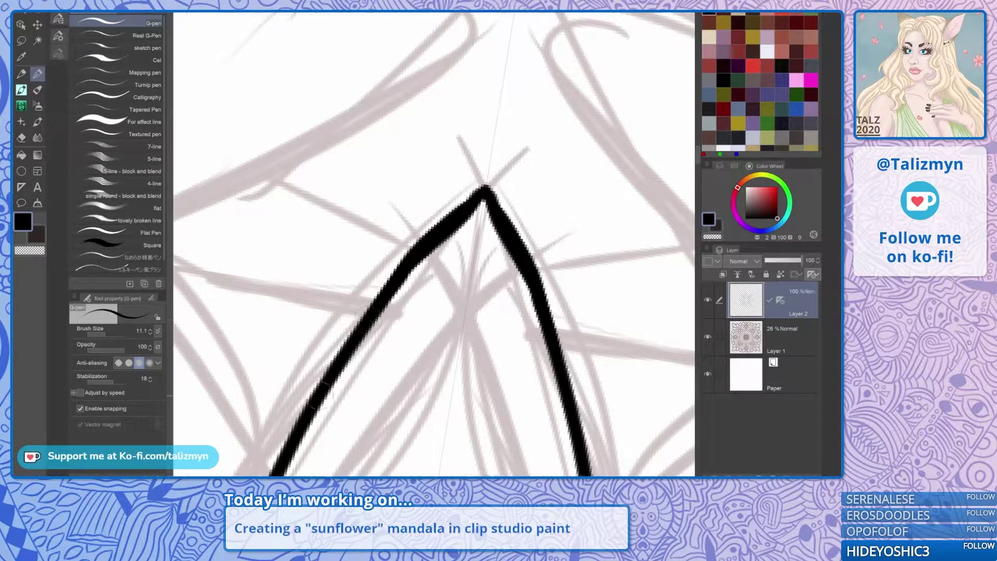
{"action": "left_click_drag", "start_coordinate": [320, 370], "coordinate": [398, 197]}
{"action": "left_click_drag", "start_coordinate": [415, 208], "coordinate": [366, 321]}
Set the Hard eraser's brush size to 7.3 and shave the thickened outline just below the petal tip into a smooth curve.
{"action": "left_click", "coordinate": [38, 138]}
{"action": "left_click", "coordinate": [21, 138]}
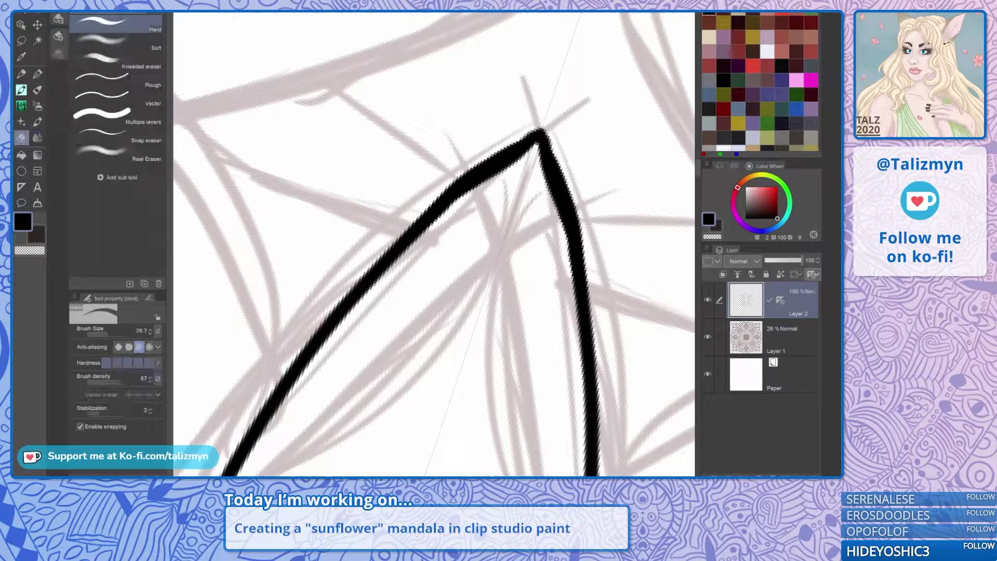
{"action": "left_click_drag", "start_coordinate": [462, 163], "coordinate": [510, 141]}
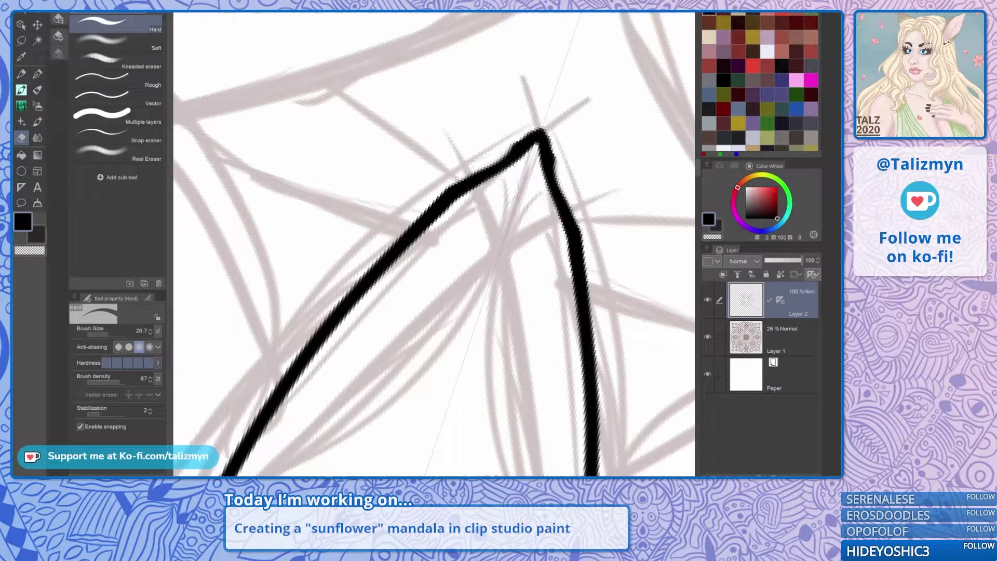
{"action": "key", "text": "ctrl+z"}
{"action": "key", "text": "ctrl+z"}
{"action": "left_click_drag", "start_coordinate": [108, 334], "coordinate": [102, 335]}
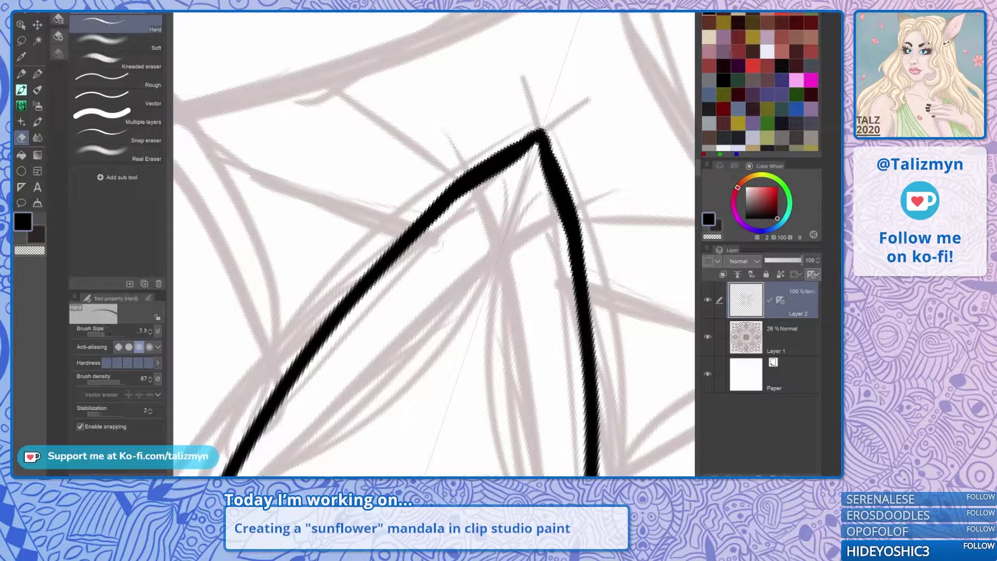
{"action": "mouse_move", "coordinate": [464, 201]}
{"action": "left_mouse_down"}
{"action": "mouse_move", "coordinate": [512, 180]}
{"action": "mouse_move", "coordinate": [505, 171]}
{"action": "mouse_move", "coordinate": [489, 179]}
{"action": "mouse_move", "coordinate": [454, 210]}
{"action": "left_mouse_up"}
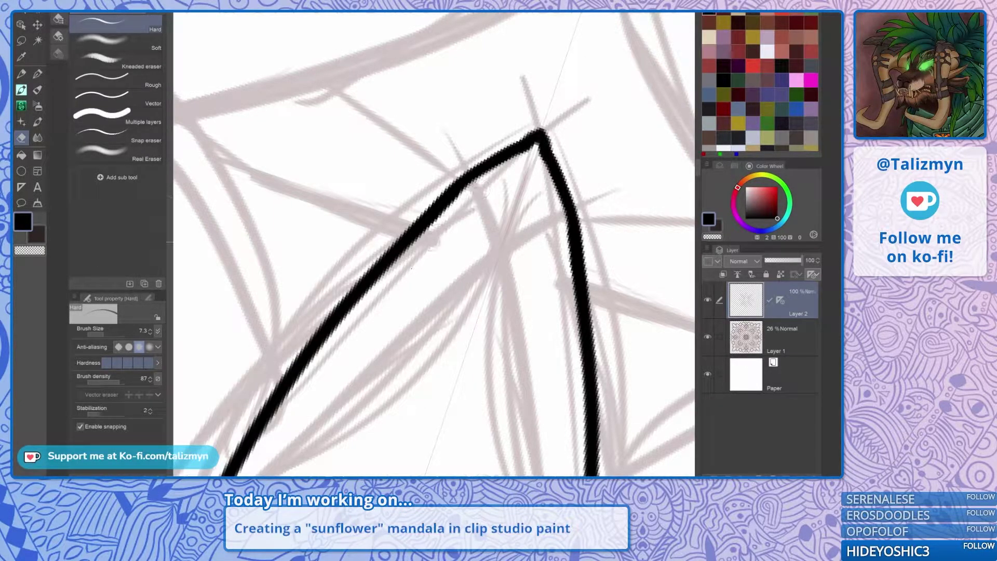
Hide the Layer 1 sketch to check the inked petals on their own, and show it again.
{"action": "key", "text": "p"}
{"action": "left_click_drag", "start_coordinate": [411, 268], "coordinate": [372, 330]}
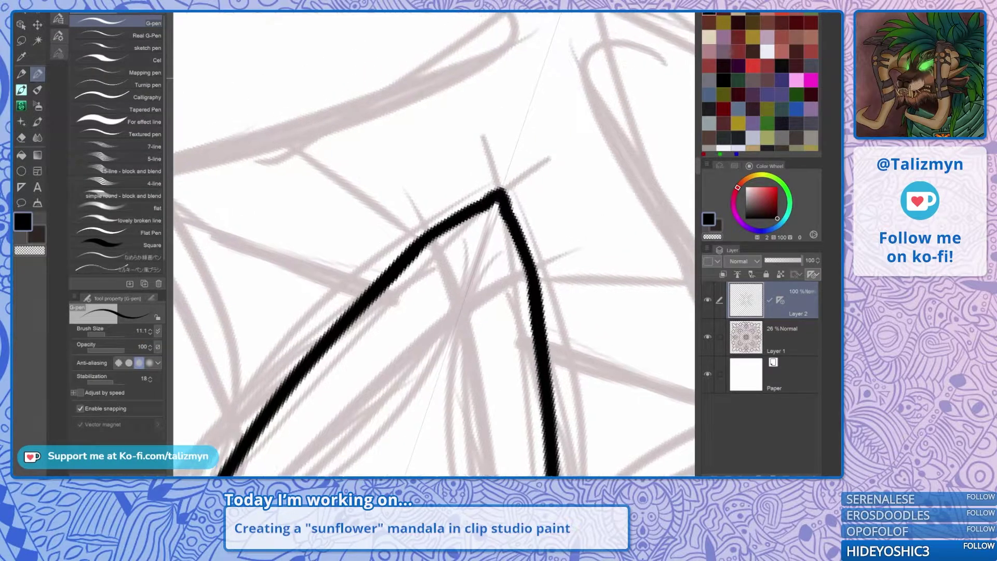
{"action": "left_click_drag", "start_coordinate": [468, 86], "coordinate": [434, 78]}
{"action": "left_click_drag", "start_coordinate": [403, 289], "coordinate": [490, 189]}
{"action": "scroll", "coordinate": [527, 246], "scroll_direction": "down", "scroll_amount": 5}
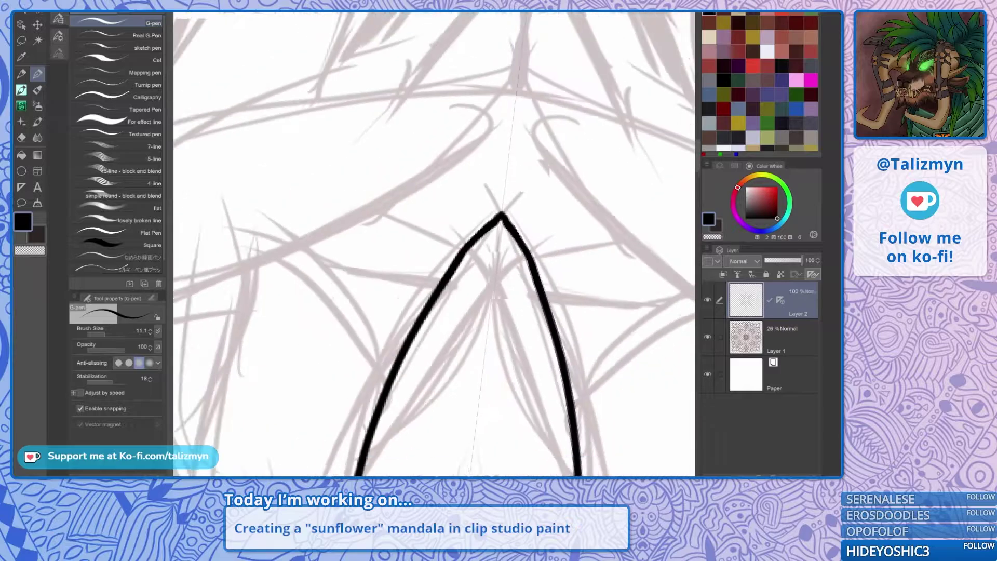
{"action": "left_click_drag", "start_coordinate": [499, 333], "coordinate": [486, 175]}
{"action": "scroll", "coordinate": [538, 257], "scroll_direction": "down", "scroll_amount": 3}
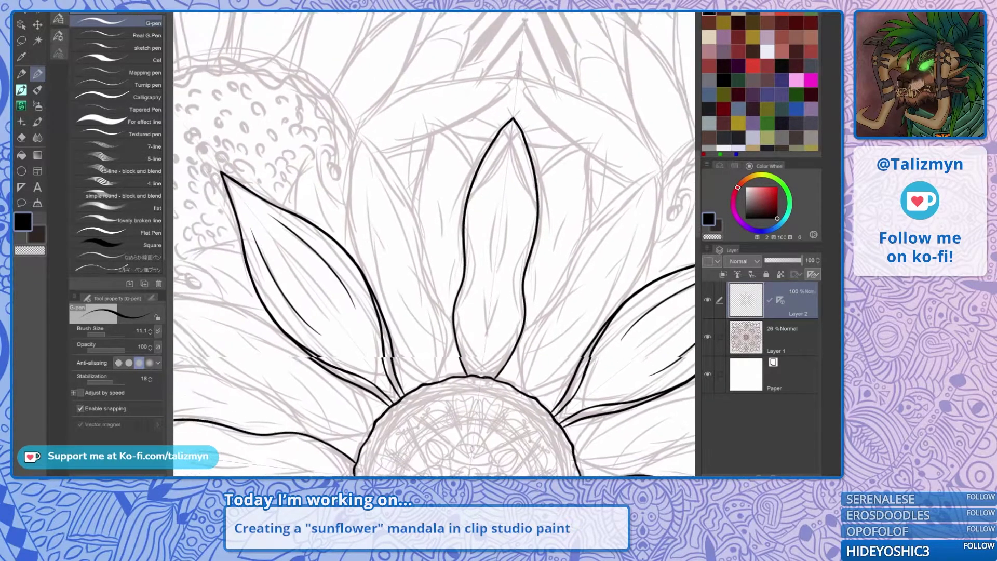
{"action": "left_click_drag", "start_coordinate": [538, 257], "coordinate": [511, 223]}
{"action": "left_click", "coordinate": [707, 337]}
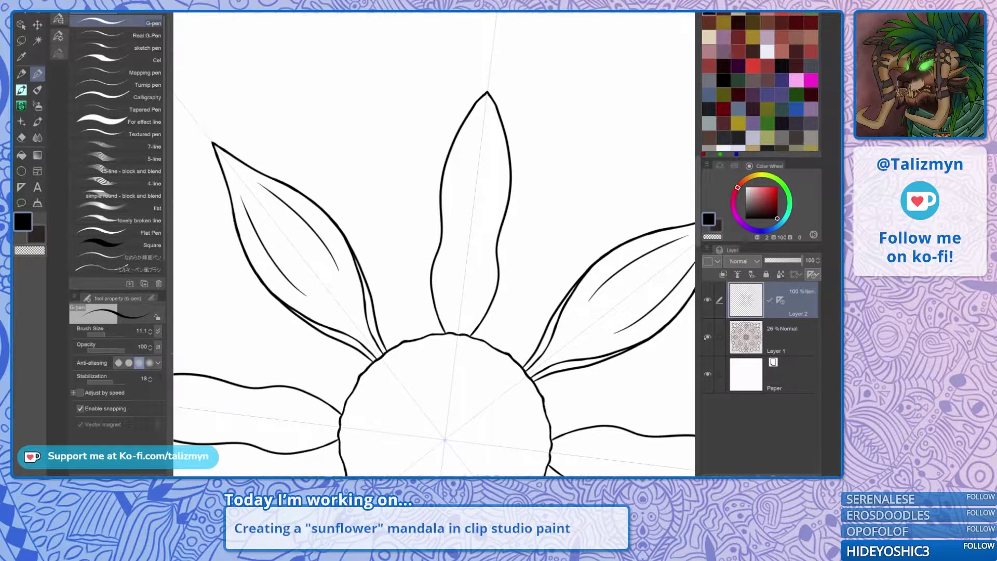
{"action": "left_click", "coordinate": [708, 337]}
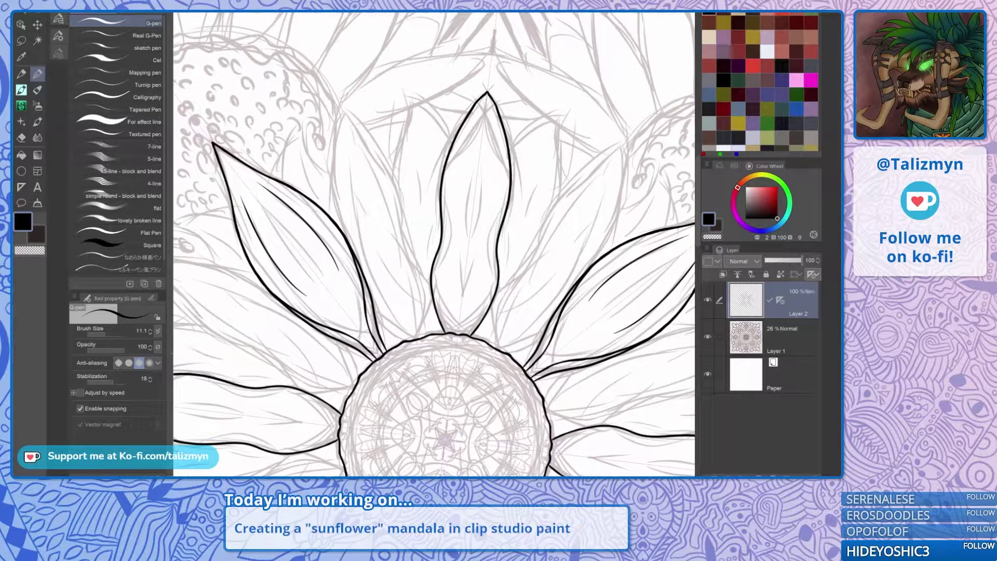
Ink both sides of the petals between the diagonal and the upright ones, from the disc to the tip, stopping at overlapping petals.
{"action": "mouse_move", "coordinate": [547, 300]}
{"action": "left_mouse_down"}
{"action": "mouse_move", "coordinate": [459, 324]}
{"action": "mouse_move", "coordinate": [427, 350]}
{"action": "left_mouse_up"}
{"action": "scroll", "coordinate": [493, 310], "scroll_direction": "up", "scroll_amount": 5}
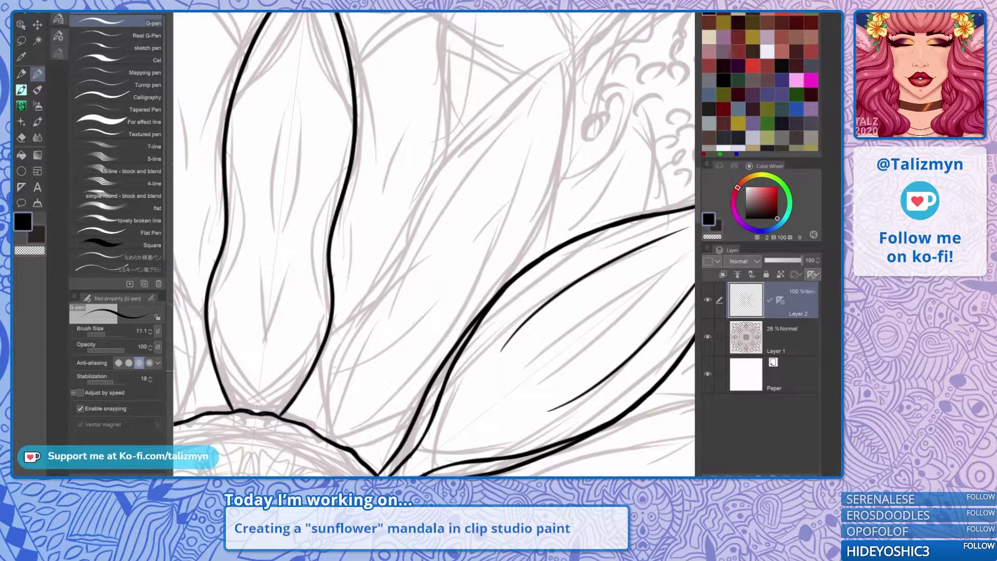
{"action": "mouse_move", "coordinate": [318, 430]}
{"action": "left_mouse_down"}
{"action": "mouse_move", "coordinate": [325, 347]}
{"action": "mouse_move", "coordinate": [356, 289]}
{"action": "mouse_move", "coordinate": [511, 93]}
{"action": "mouse_move", "coordinate": [572, 52]}
{"action": "left_mouse_up"}
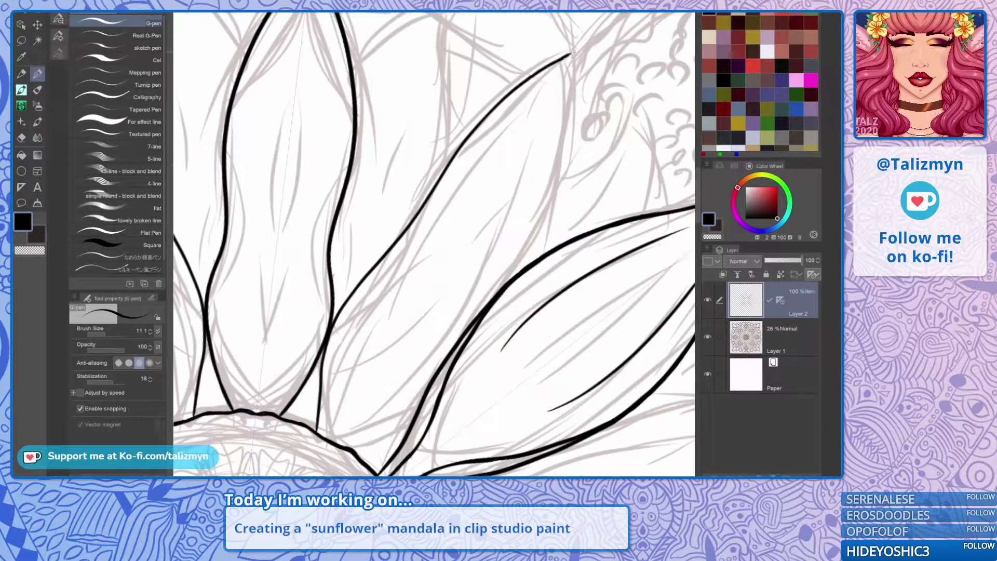
{"action": "left_click_drag", "start_coordinate": [379, 438], "coordinate": [417, 416]}
{"action": "mouse_move", "coordinate": [512, 274]}
{"action": "left_mouse_down"}
{"action": "mouse_move", "coordinate": [559, 179]}
{"action": "mouse_move", "coordinate": [572, 50]}
{"action": "mouse_move", "coordinate": [506, 169]}
{"action": "left_mouse_up"}
Close the pointed tip of these in-between petals and thicken their thinner side along the upper part.
{"action": "scroll", "coordinate": [520, 171], "scroll_direction": "up", "scroll_amount": 5}
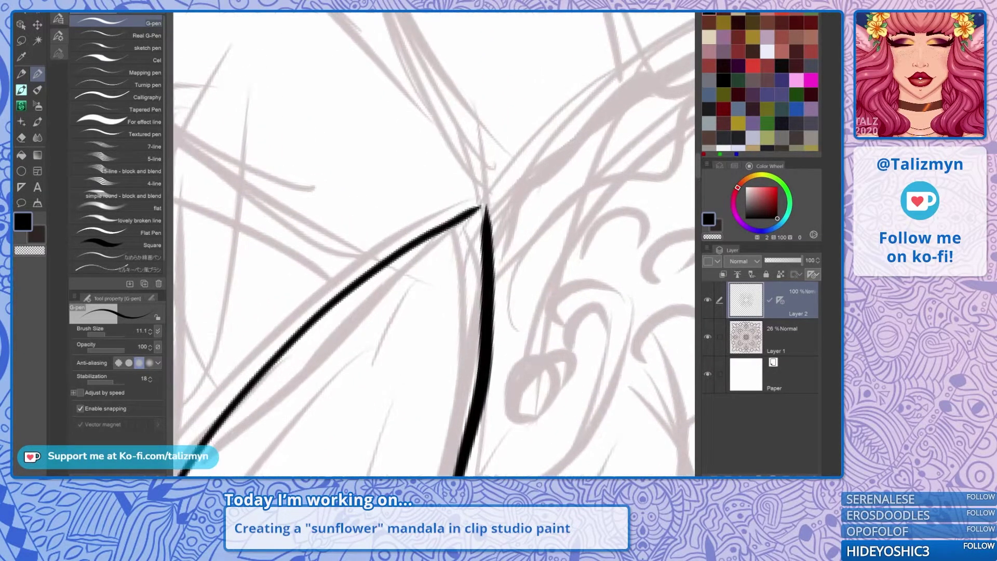
{"action": "left_click_drag", "start_coordinate": [395, 257], "coordinate": [448, 224]}
{"action": "left_click_drag", "start_coordinate": [365, 276], "coordinate": [614, 120]}
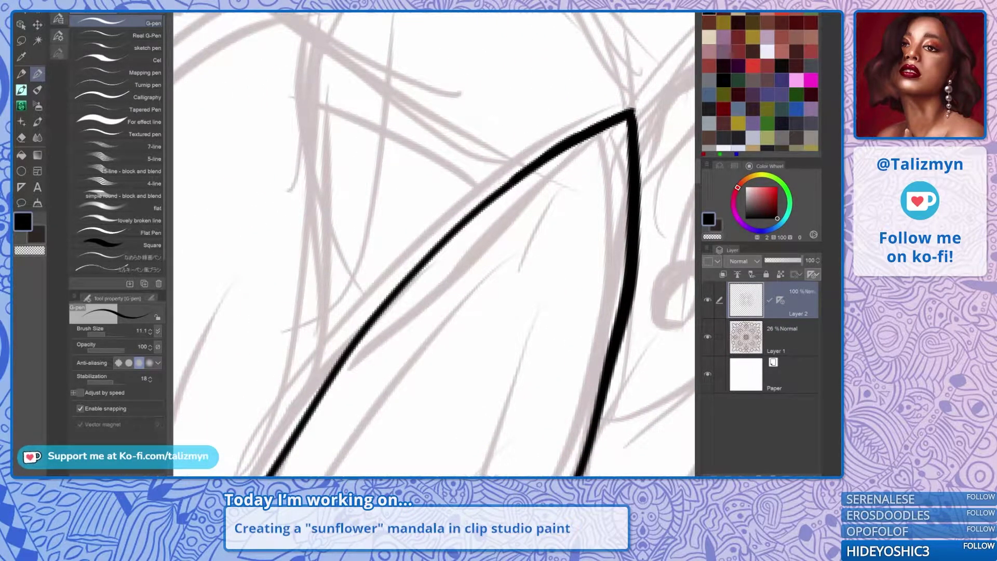
{"action": "mouse_move", "coordinate": [409, 281]}
{"action": "left_mouse_down"}
{"action": "mouse_move", "coordinate": [541, 161]}
{"action": "mouse_move", "coordinate": [486, 206]}
{"action": "left_mouse_up"}
{"action": "left_click_drag", "start_coordinate": [457, 405], "coordinate": [483, 171]}
Ink a curved inner contour line at the base of the in-between petals, from the disc into the side facing the upright petal.
{"action": "scroll", "coordinate": [468, 306], "scroll_direction": "down", "scroll_amount": 4}
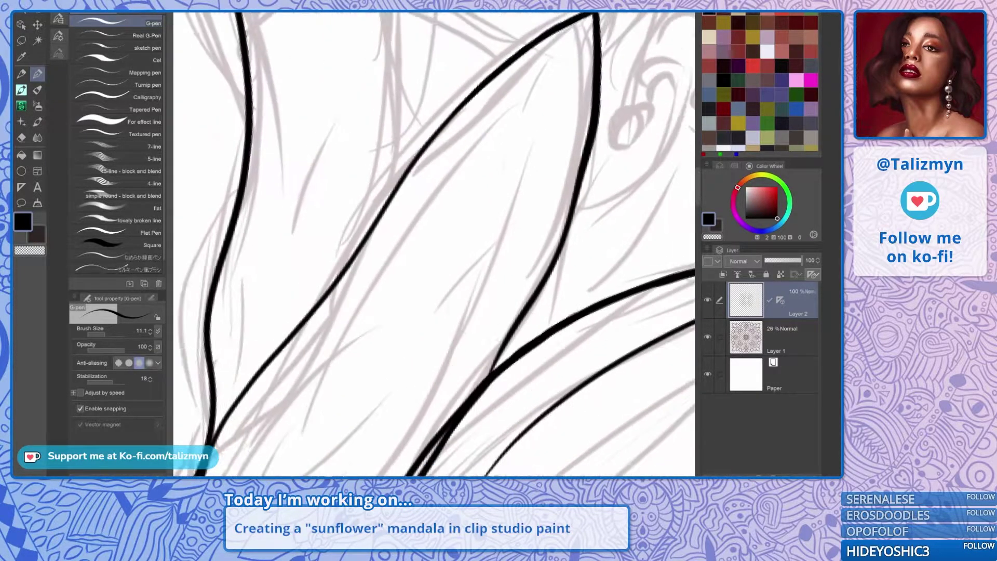
{"action": "left_click_drag", "start_coordinate": [416, 322], "coordinate": [485, 241]}
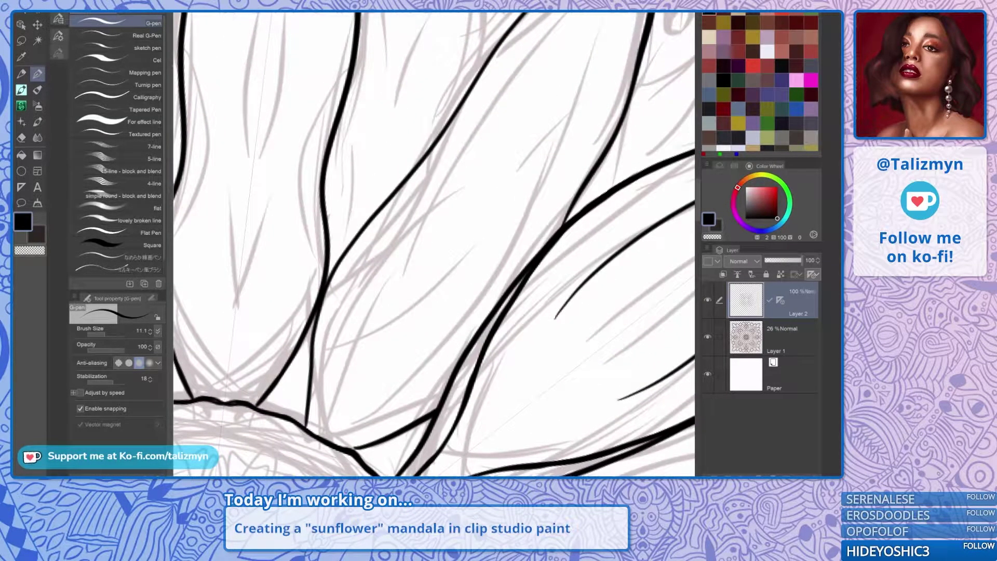
{"action": "mouse_move", "coordinate": [323, 433]}
{"action": "left_mouse_down"}
{"action": "mouse_move", "coordinate": [341, 274]}
{"action": "mouse_move", "coordinate": [357, 248]}
{"action": "left_mouse_up"}
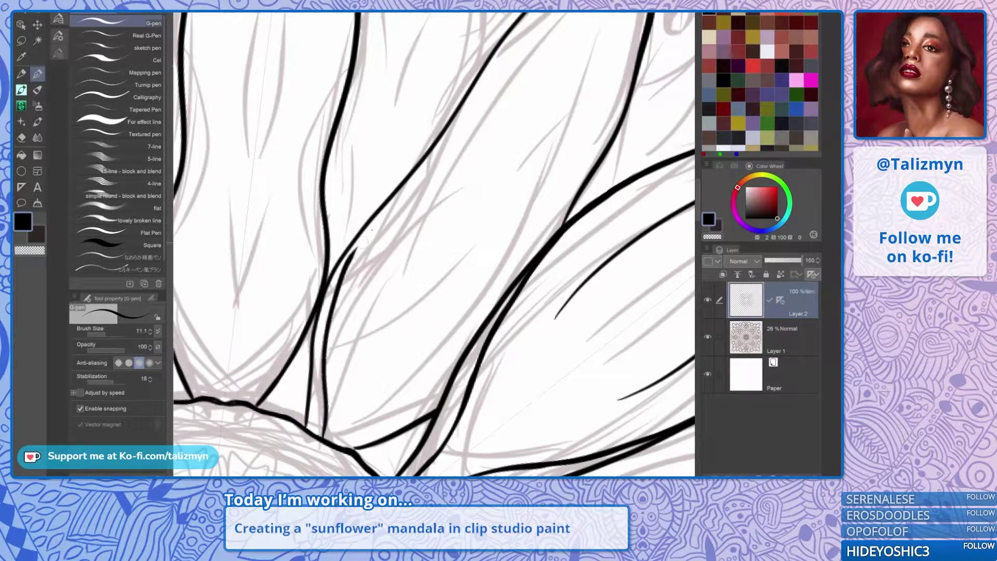
{"action": "key", "text": "ctrl+z"}
{"action": "mouse_move", "coordinate": [327, 439]}
{"action": "left_mouse_down"}
{"action": "mouse_move", "coordinate": [339, 276]}
{"action": "mouse_move", "coordinate": [363, 228]}
{"action": "left_mouse_up"}
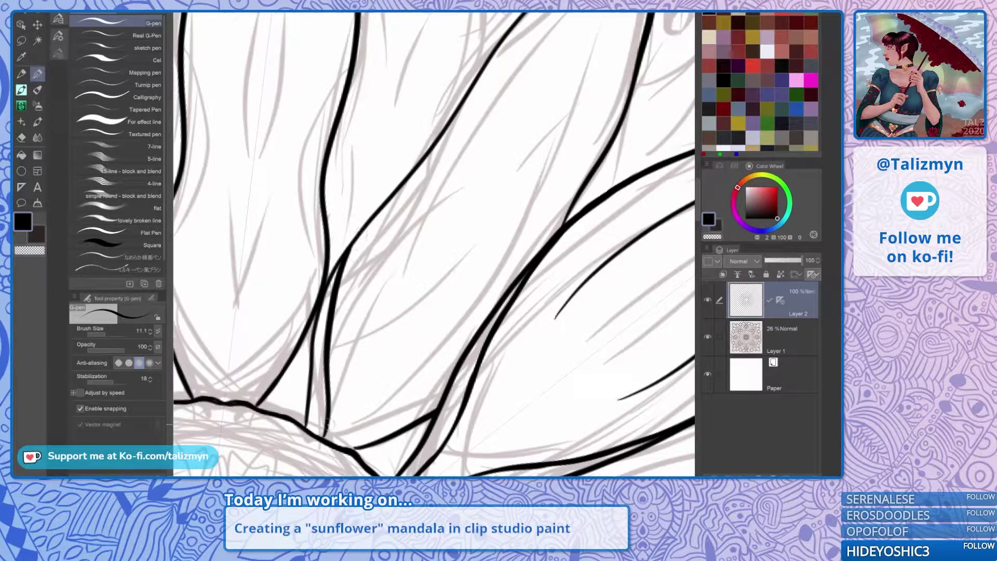
Ink a second contour line at the base of the in-between petals, from the disc to the neighbouring diagonal petal's outline.
{"action": "left_click_drag", "start_coordinate": [457, 280], "coordinate": [465, 217]}
{"action": "left_click_drag", "start_coordinate": [562, 260], "coordinate": [558, 215]}
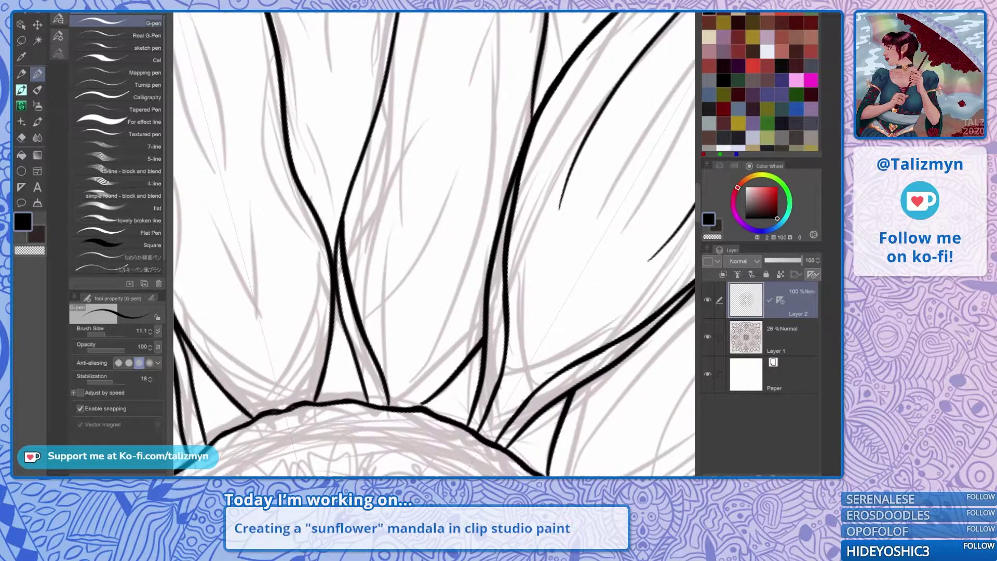
{"action": "mouse_move", "coordinate": [406, 407]}
{"action": "left_mouse_down"}
{"action": "mouse_move", "coordinate": [484, 294]}
{"action": "mouse_move", "coordinate": [411, 462]}
{"action": "left_mouse_up"}
{"action": "left_click_drag", "start_coordinate": [561, 249], "coordinate": [554, 283]}
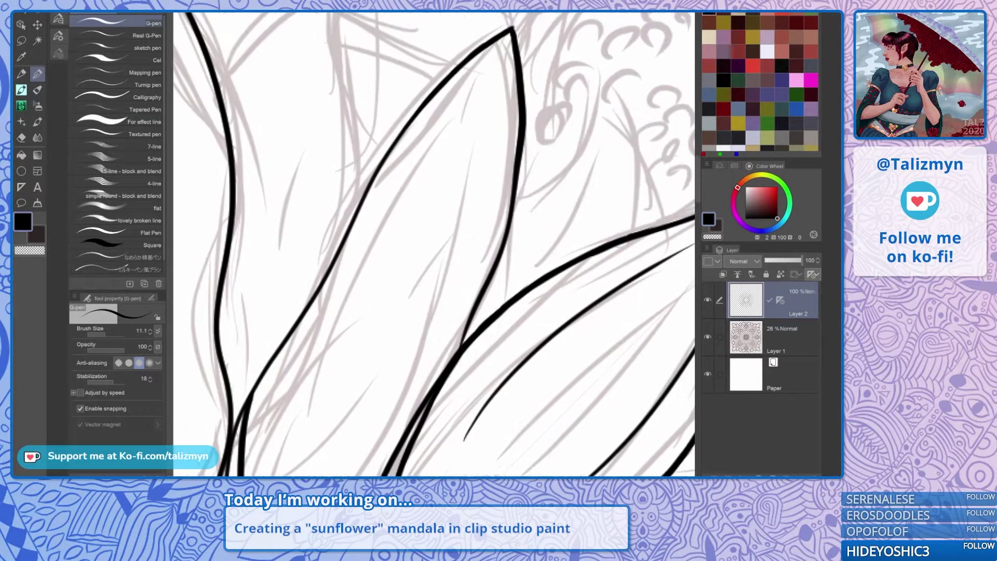
{"action": "left_click_drag", "start_coordinate": [457, 249], "coordinate": [442, 299]}
{"action": "scroll", "coordinate": [488, 224], "scroll_direction": "down", "scroll_amount": 5}
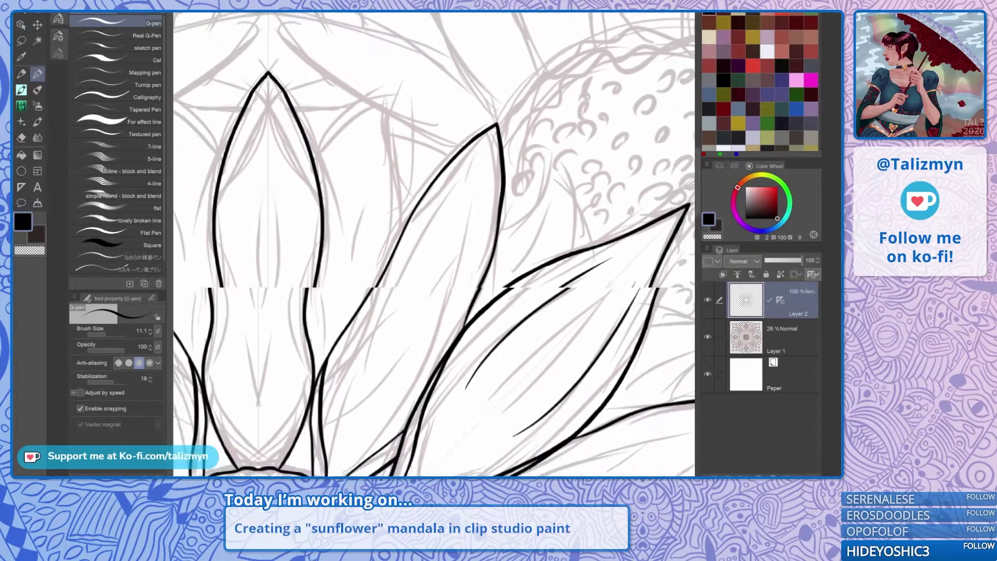
Hide the Layer 1 sketch to examine the flower's line art from the petal bases to the tips, and show it again.
{"action": "scroll", "coordinate": [491, 259], "scroll_direction": "down", "scroll_amount": 1}
{"action": "left_click_drag", "start_coordinate": [457, 311], "coordinate": [519, 219]}
{"action": "scroll", "coordinate": [519, 244], "scroll_direction": "down", "scroll_amount": 1}
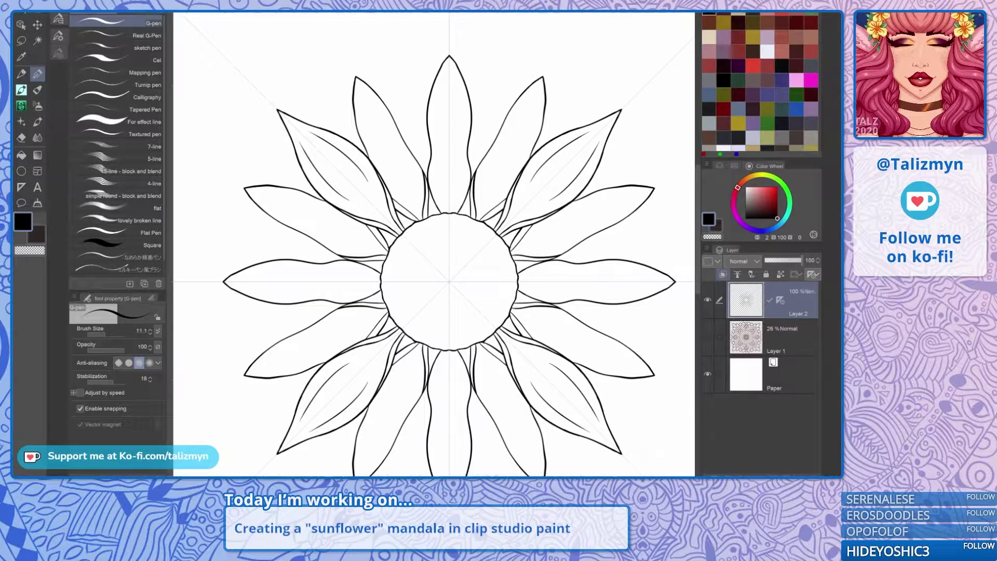
{"action": "left_click_drag", "start_coordinate": [483, 193], "coordinate": [475, 245]}
{"action": "scroll", "coordinate": [475, 245], "scroll_direction": "up", "scroll_amount": 5}
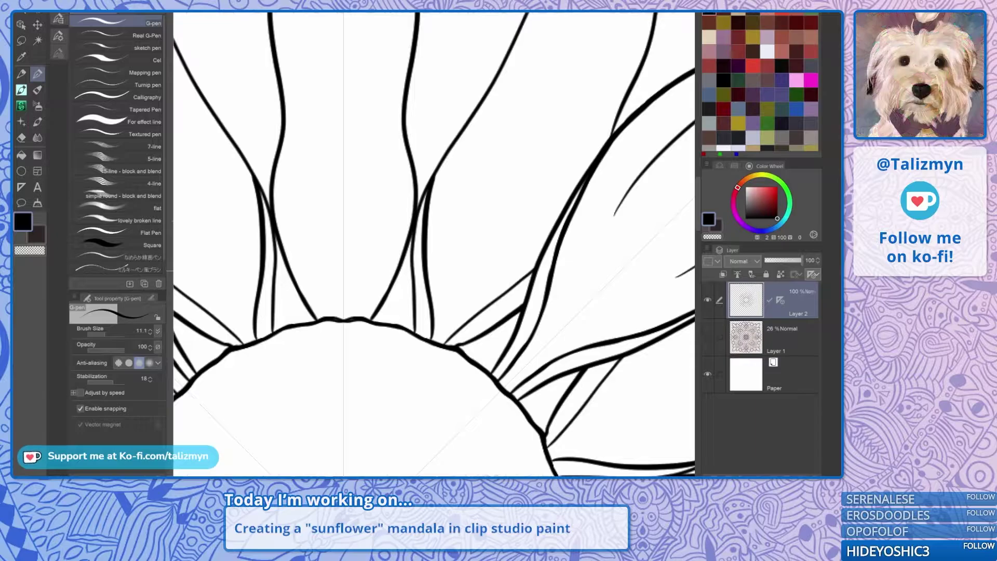
{"action": "left_click_drag", "start_coordinate": [449, 206], "coordinate": [419, 282]}
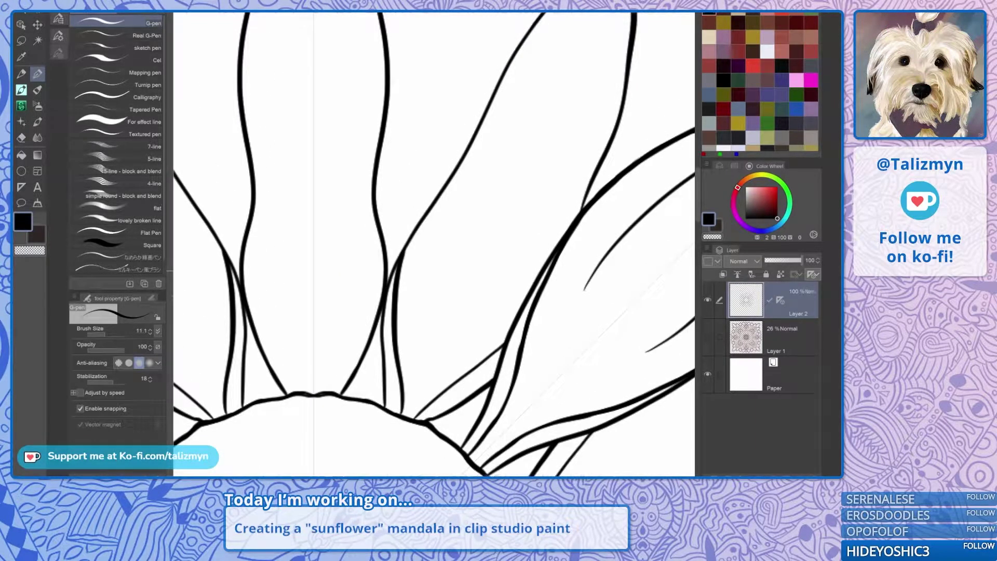
{"action": "left_click_drag", "start_coordinate": [457, 182], "coordinate": [407, 341]}
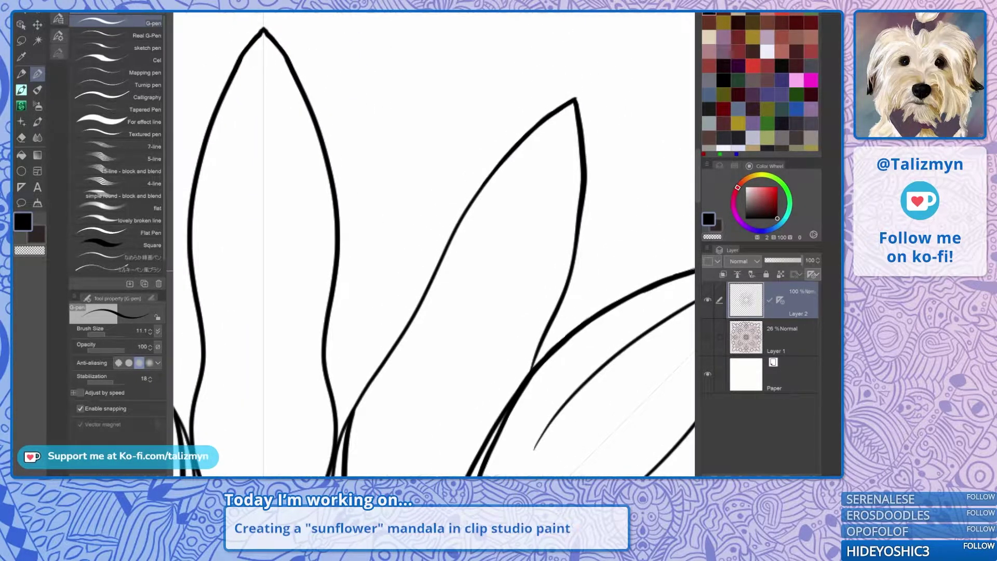
{"action": "left_click_drag", "start_coordinate": [394, 291], "coordinate": [483, 231]}
{"action": "left_click_drag", "start_coordinate": [426, 311], "coordinate": [452, 194]}
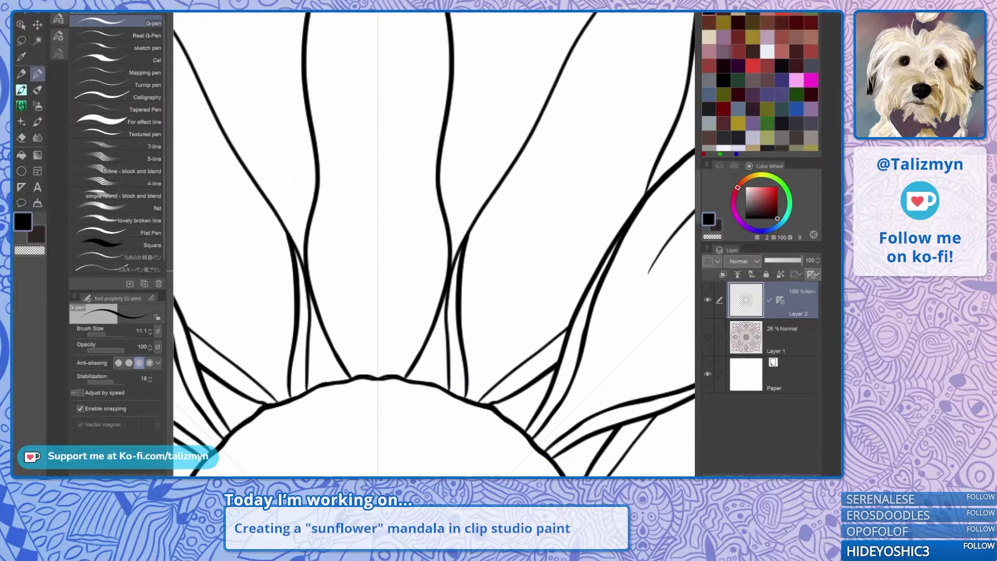
{"action": "left_click_drag", "start_coordinate": [416, 250], "coordinate": [355, 333]}
{"action": "left_click", "coordinate": [708, 336]}
{"action": "left_click_drag", "start_coordinate": [446, 223], "coordinate": [388, 303]}
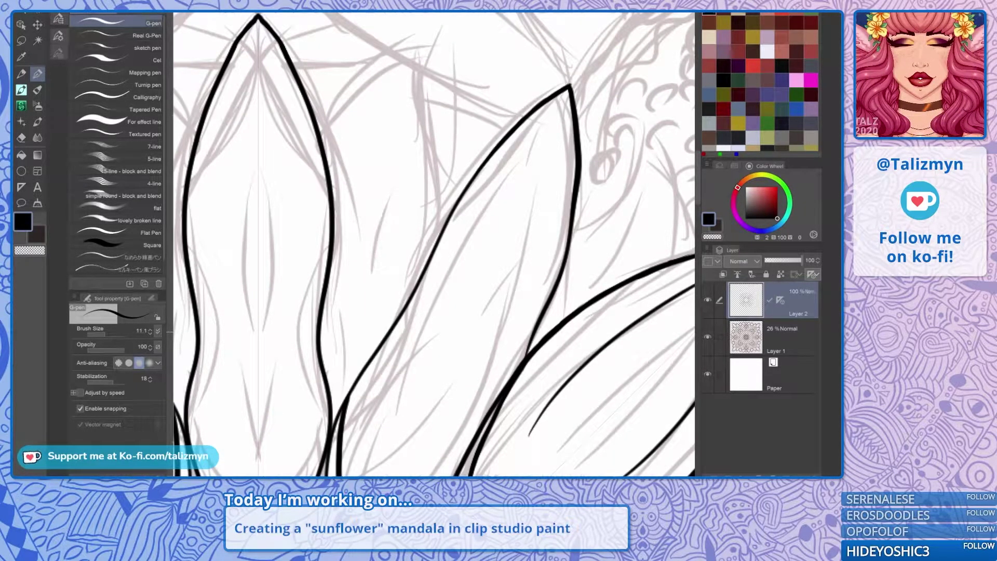
{"action": "scroll", "coordinate": [561, 235], "scroll_direction": "down", "scroll_amount": 6}
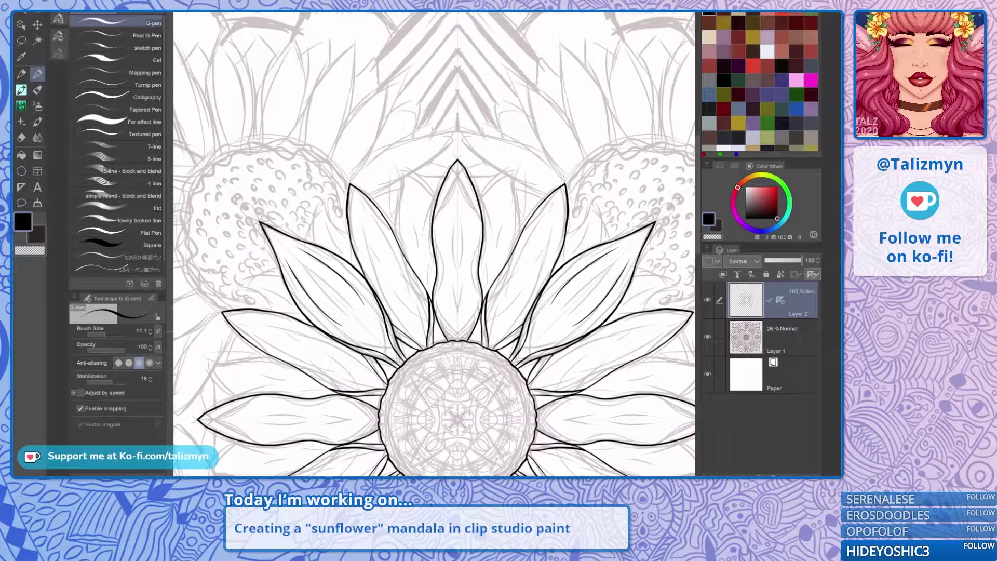
{"action": "scroll", "coordinate": [680, 205], "scroll_direction": "up", "scroll_amount": 4}
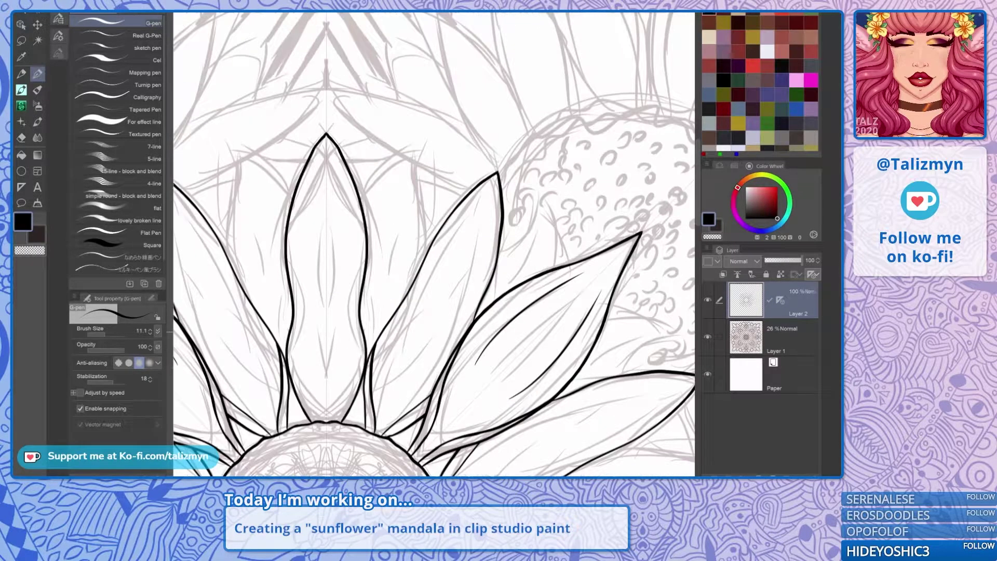
{"action": "scroll", "coordinate": [434, 244], "scroll_direction": "up", "scroll_amount": 3}
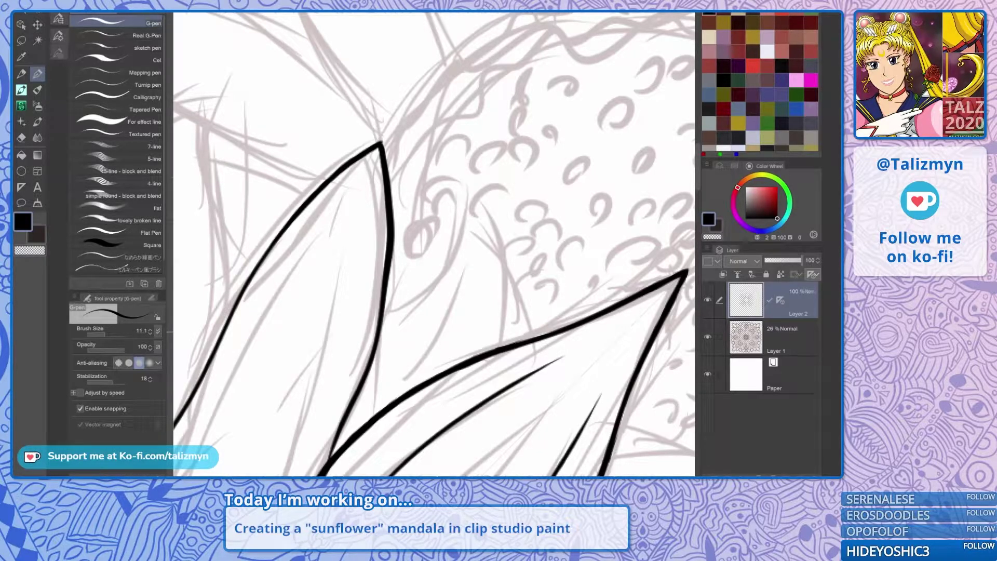
{"action": "mouse_move", "coordinate": [434, 244]}
{"action": "left_mouse_down"}
{"action": "mouse_move", "coordinate": [415, 262]}
{"action": "mouse_move", "coordinate": [456, 212]}
{"action": "left_mouse_up"}
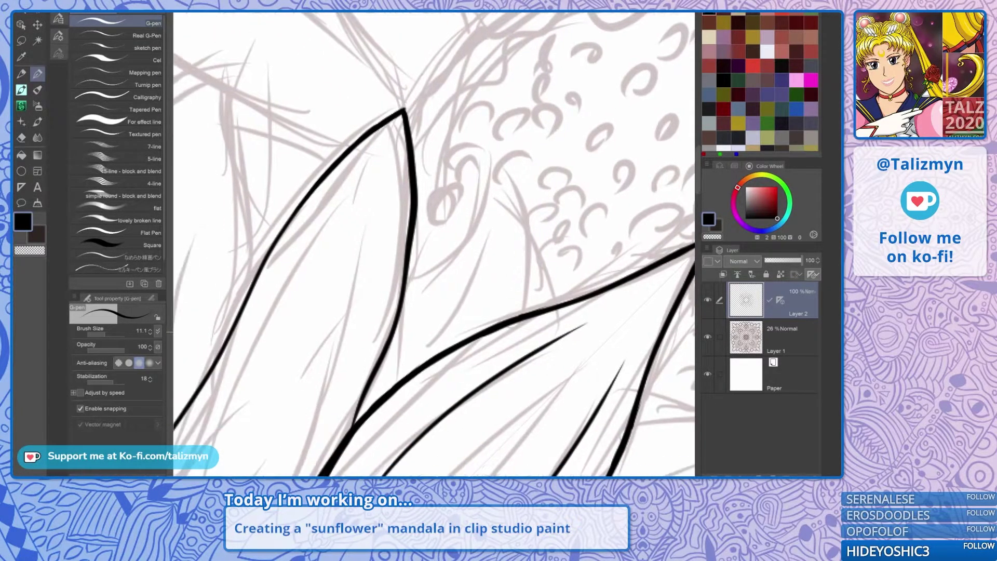
Ink the small pointed petals peeking out between the diagonal petals and their neighbours, adding a curved inner contour line.
{"action": "mouse_move", "coordinate": [404, 285]}
{"action": "left_mouse_down"}
{"action": "mouse_move", "coordinate": [443, 261]}
{"action": "mouse_move", "coordinate": [482, 202]}
{"action": "mouse_move", "coordinate": [494, 147]}
{"action": "left_mouse_up"}
{"action": "mouse_move", "coordinate": [519, 312]}
{"action": "left_mouse_down"}
{"action": "mouse_move", "coordinate": [528, 276]}
{"action": "mouse_move", "coordinate": [486, 179]}
{"action": "left_mouse_up"}
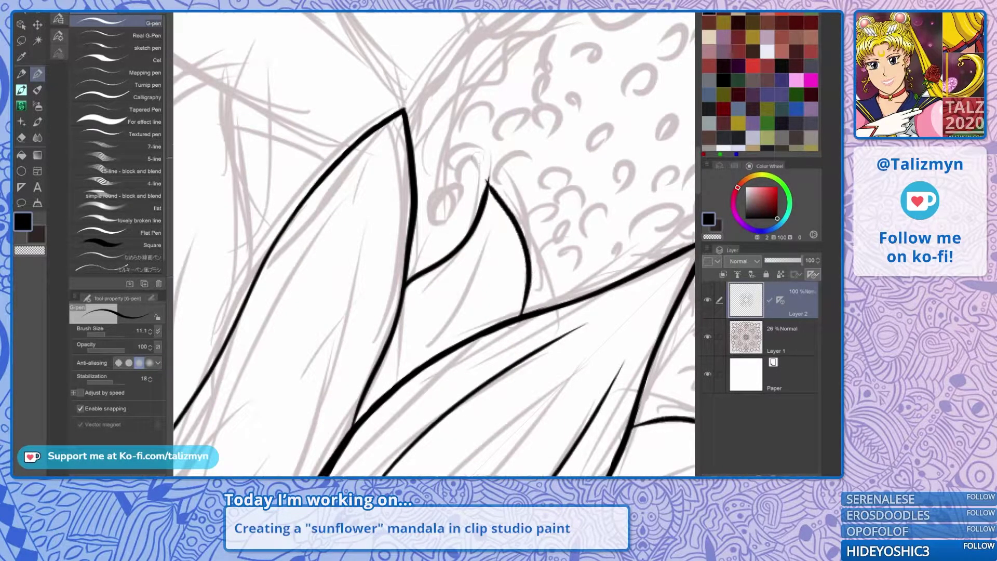
{"action": "key", "text": "ctrl+z"}
{"action": "mouse_move", "coordinate": [512, 318]}
{"action": "left_mouse_down"}
{"action": "mouse_move", "coordinate": [520, 248]}
{"action": "mouse_move", "coordinate": [488, 174]}
{"action": "left_mouse_up"}
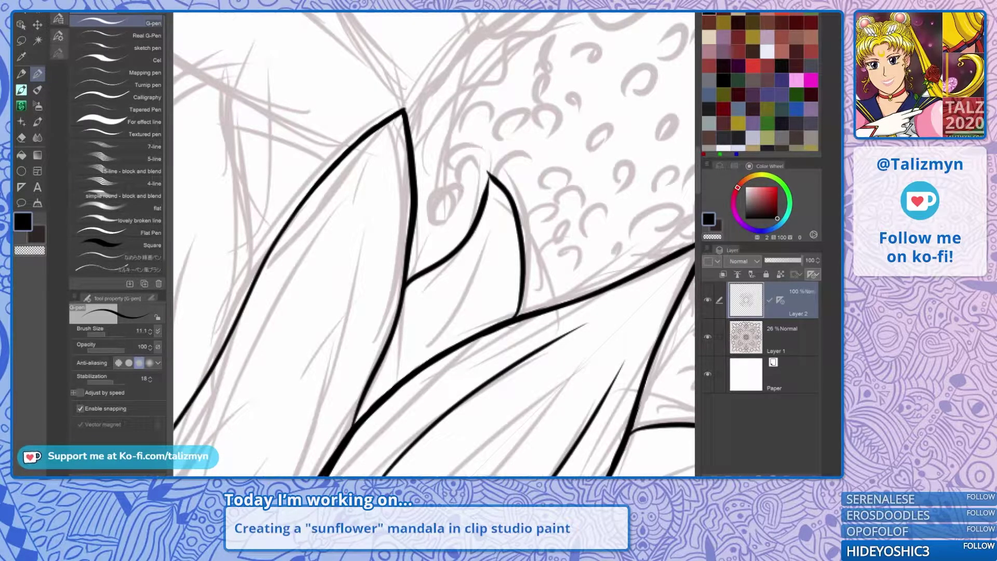
{"action": "key", "text": "ctrl+z"}
{"action": "scroll", "coordinate": [523, 239], "scroll_direction": "up", "scroll_amount": 2}
{"action": "mouse_move", "coordinate": [525, 340]}
{"action": "left_mouse_down"}
{"action": "mouse_move", "coordinate": [469, 148]}
{"action": "mouse_move", "coordinate": [499, 71]}
{"action": "left_mouse_up"}
{"action": "mouse_move", "coordinate": [400, 351]}
{"action": "left_mouse_down"}
{"action": "mouse_move", "coordinate": [509, 202]}
{"action": "mouse_move", "coordinate": [519, 139]}
{"action": "left_mouse_up"}
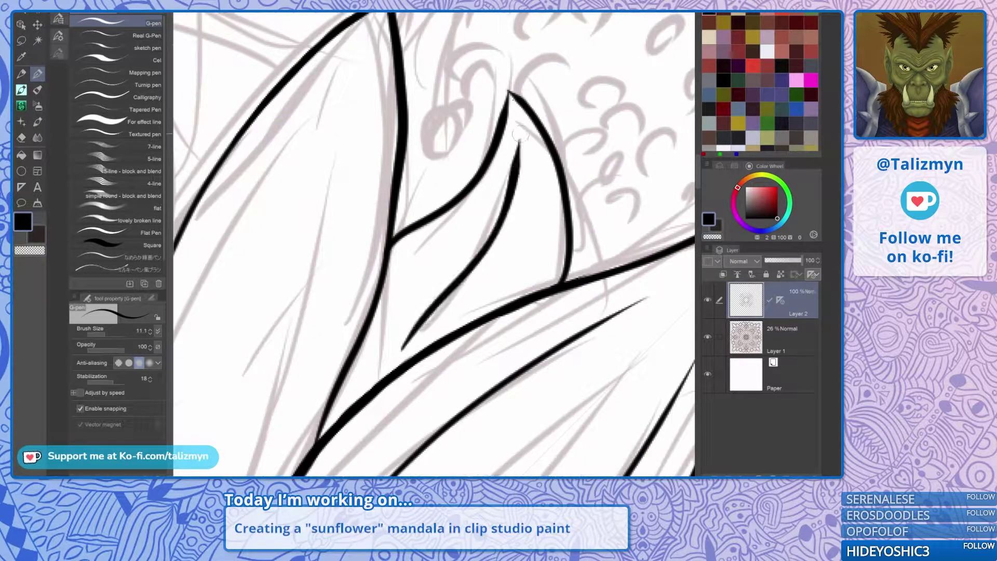
Ink both sides of the curved-tip petals showing behind the upright petal and its neighbouring petals, following the sketch.
{"action": "scroll", "coordinate": [549, 255], "scroll_direction": "down", "scroll_amount": 8}
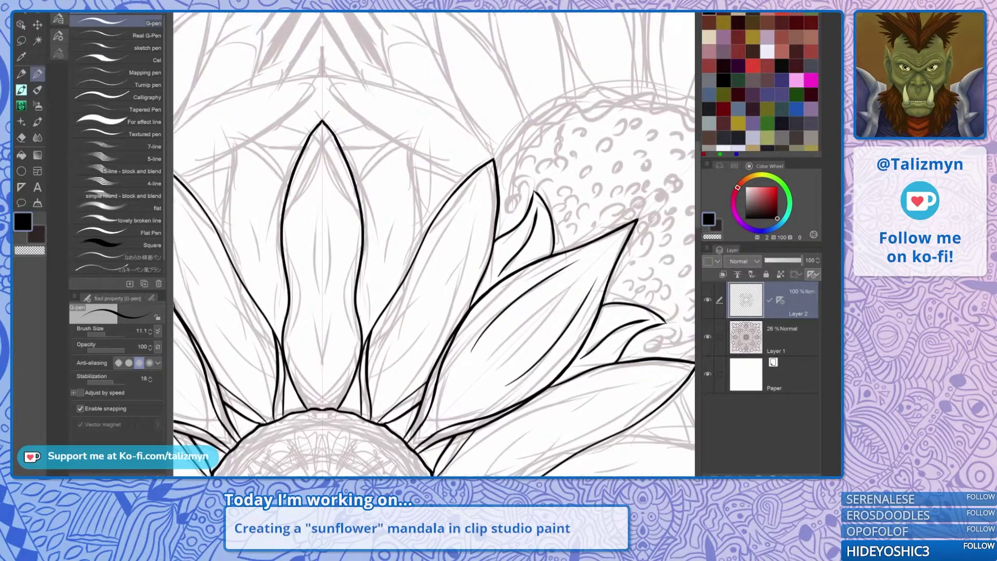
{"action": "left_click_drag", "start_coordinate": [415, 249], "coordinate": [498, 269]}
{"action": "scroll", "coordinate": [434, 244], "scroll_direction": "up", "scroll_amount": 5}
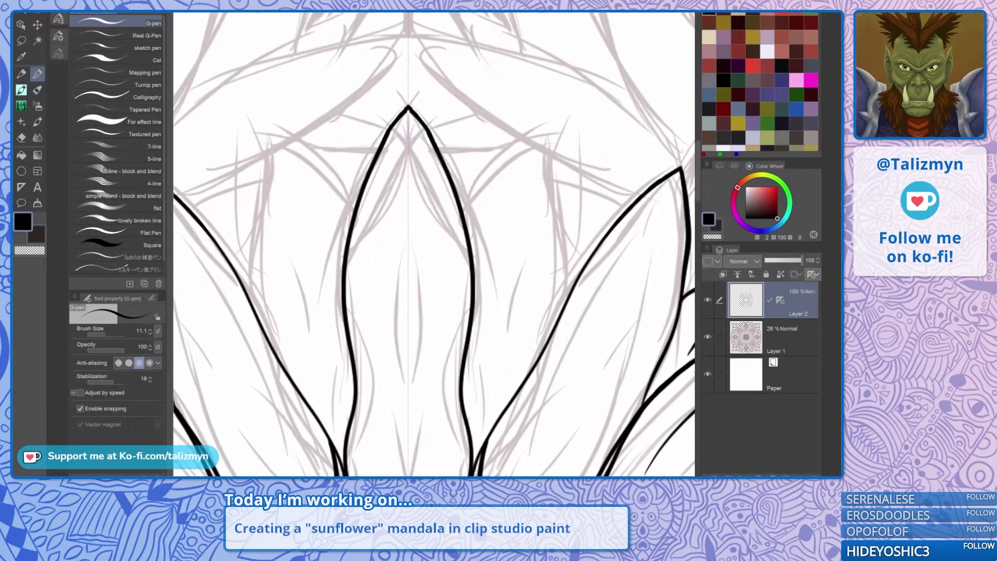
{"action": "scroll", "coordinate": [674, 187], "scroll_direction": "up", "scroll_amount": 3}
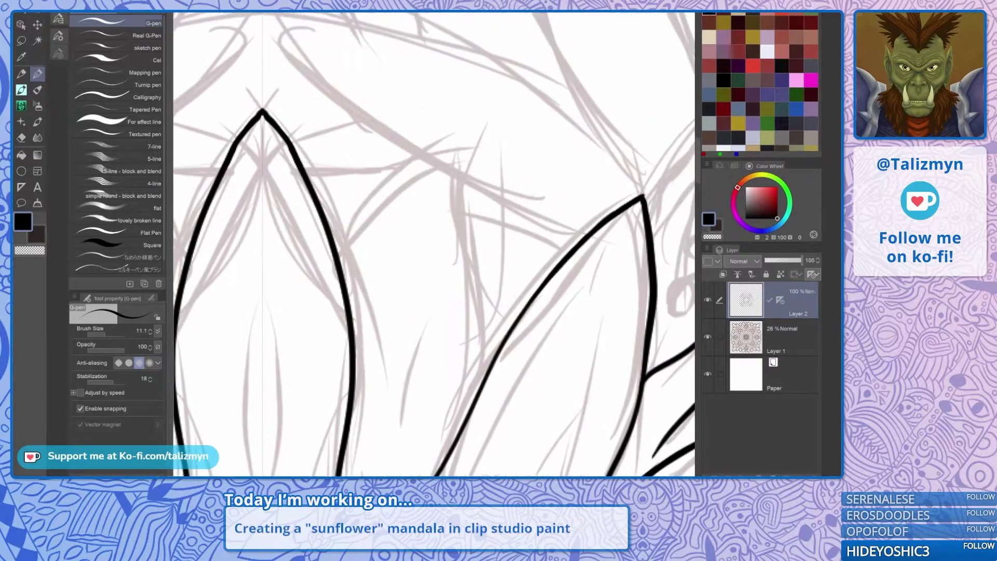
{"action": "mouse_move", "coordinate": [338, 259]}
{"action": "left_mouse_down"}
{"action": "mouse_move", "coordinate": [425, 167]}
{"action": "mouse_move", "coordinate": [470, 150]}
{"action": "left_mouse_up"}
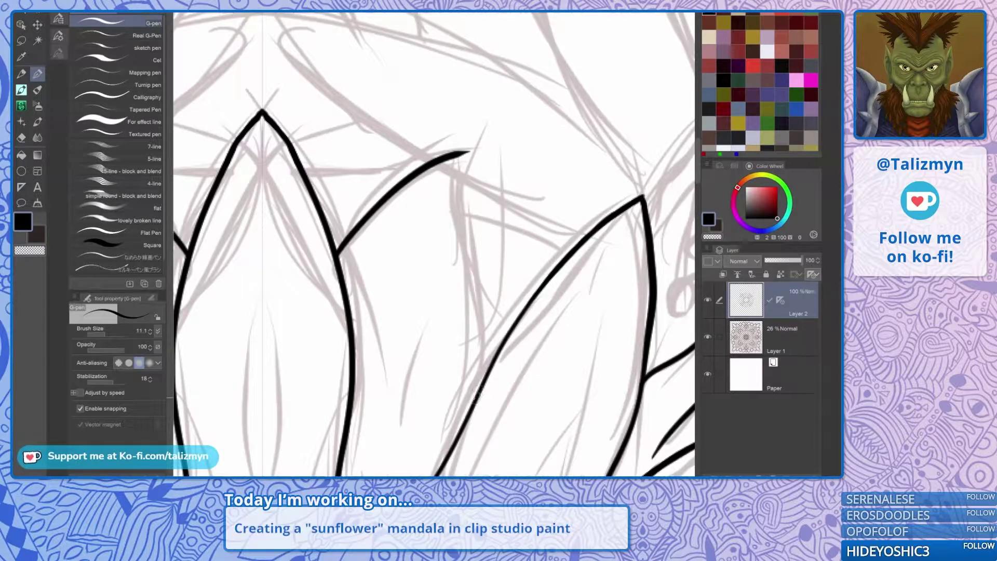
{"action": "mouse_move", "coordinate": [493, 358]}
{"action": "left_mouse_down"}
{"action": "mouse_move", "coordinate": [459, 158]}
{"action": "mouse_move", "coordinate": [514, 80]}
{"action": "left_mouse_up"}
{"action": "scroll", "coordinate": [537, 233], "scroll_direction": "down", "scroll_amount": 3}
{"action": "left_click_drag", "start_coordinate": [537, 232], "coordinate": [514, 242]}
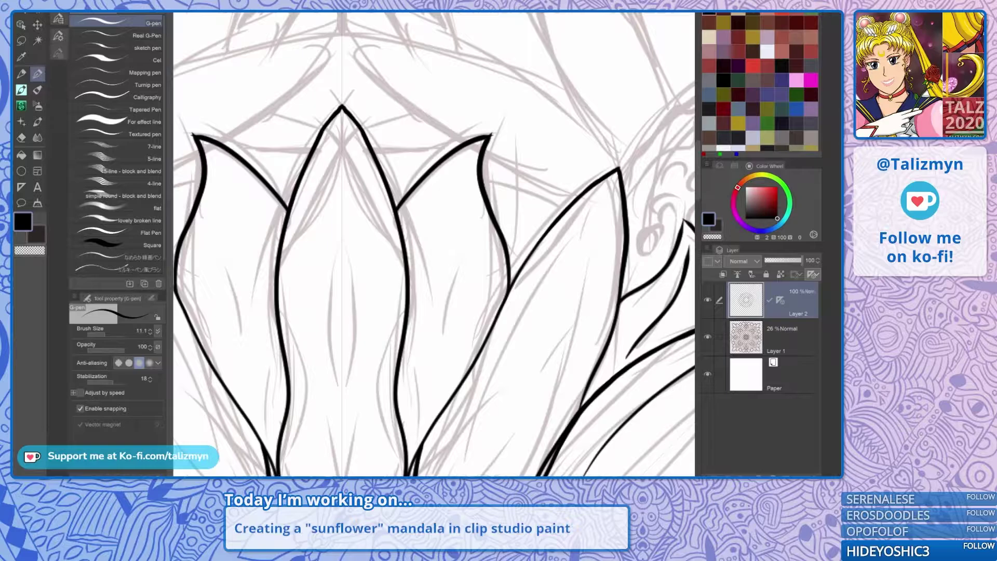
Curve the curved-tip petals' joint into the upright petal, erase the excess line there, and thicken the joint with the neighbouring petal.
{"action": "scroll", "coordinate": [409, 203], "scroll_direction": "up", "scroll_amount": 4}
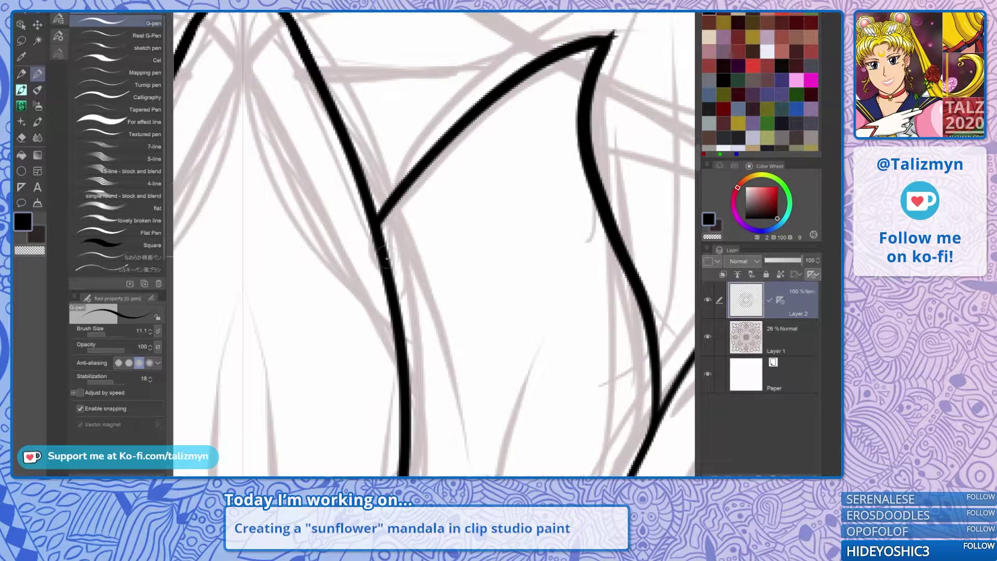
{"action": "left_click_drag", "start_coordinate": [386, 258], "coordinate": [416, 178]}
{"action": "left_click_drag", "start_coordinate": [384, 245], "coordinate": [435, 146]}
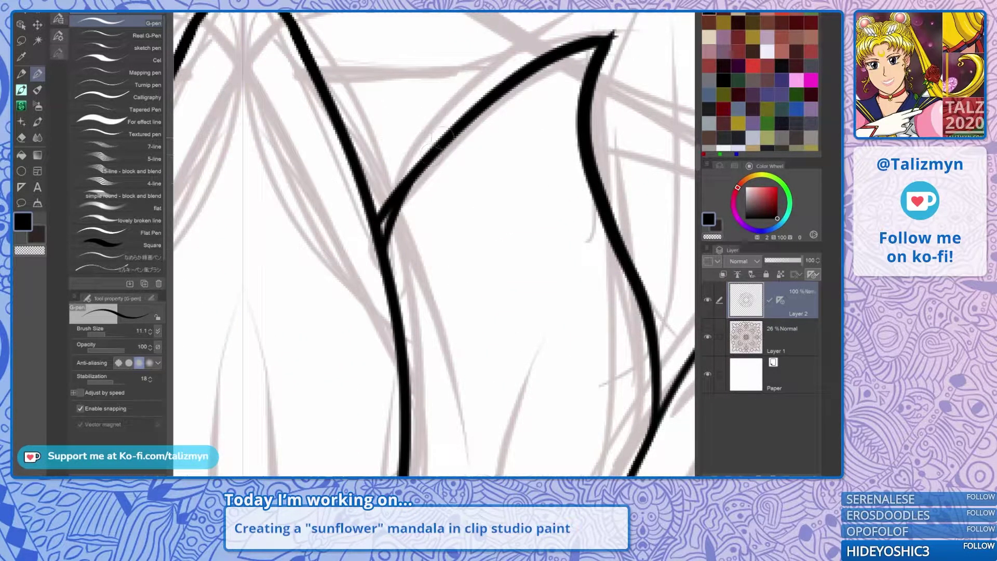
{"action": "key", "text": "e"}
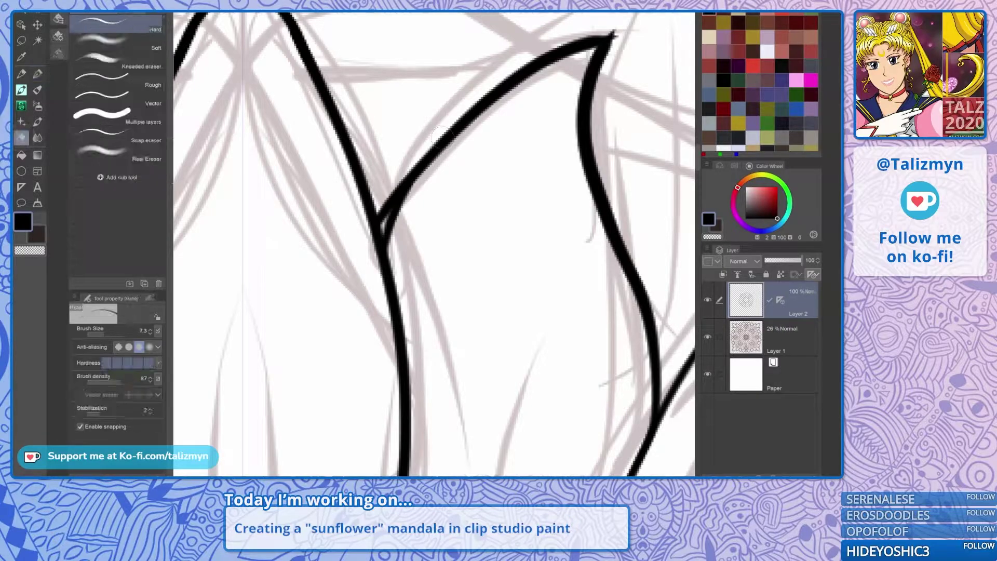
{"action": "mouse_move", "coordinate": [382, 211]}
{"action": "left_mouse_down"}
{"action": "mouse_move", "coordinate": [382, 220]}
{"action": "mouse_move", "coordinate": [415, 160]}
{"action": "mouse_move", "coordinate": [407, 155]}
{"action": "left_mouse_up"}
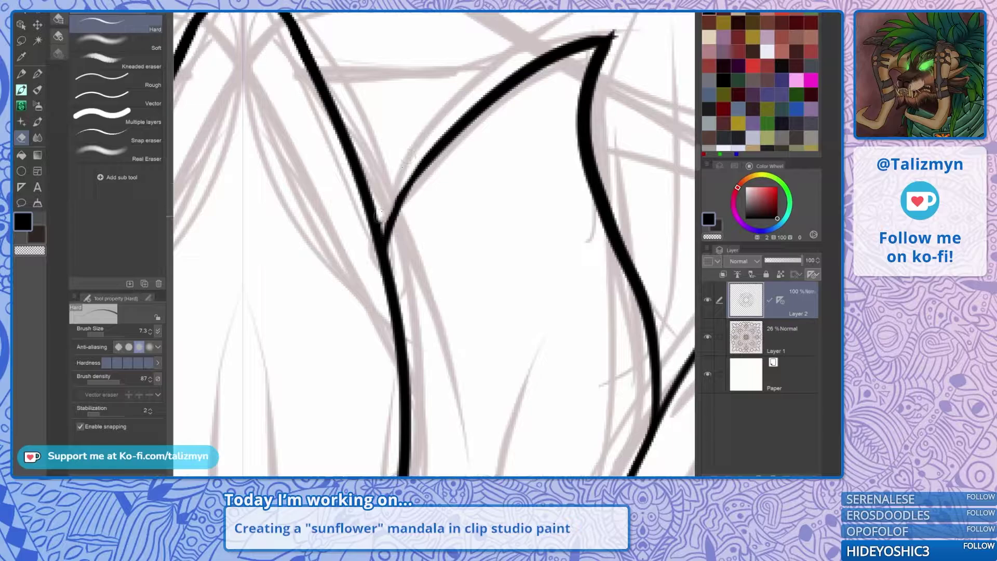
{"action": "mouse_move", "coordinate": [382, 212]}
{"action": "left_mouse_down"}
{"action": "mouse_move", "coordinate": [382, 222]}
{"action": "mouse_move", "coordinate": [379, 210]}
{"action": "mouse_move", "coordinate": [440, 211]}
{"action": "mouse_move", "coordinate": [483, 280]}
{"action": "left_mouse_up"}
{"action": "key", "text": "p"}
{"action": "left_click_drag", "start_coordinate": [457, 320], "coordinate": [477, 285]}
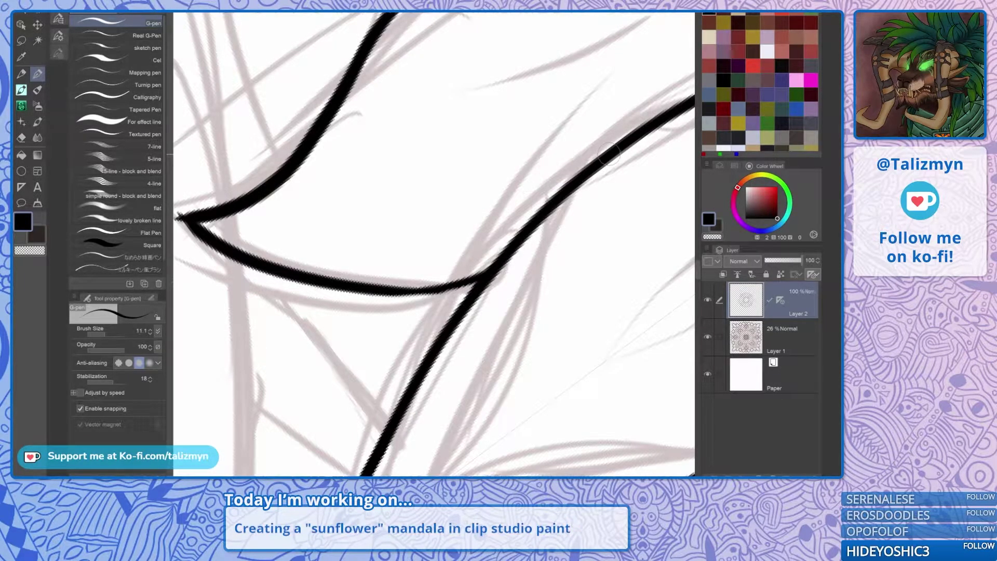
{"action": "scroll", "coordinate": [531, 194], "scroll_direction": "down", "scroll_amount": 4}
{"action": "mouse_move", "coordinate": [519, 182]}
{"action": "left_mouse_down"}
{"action": "mouse_move", "coordinate": [538, 261]}
{"action": "mouse_move", "coordinate": [529, 290]}
{"action": "left_mouse_up"}
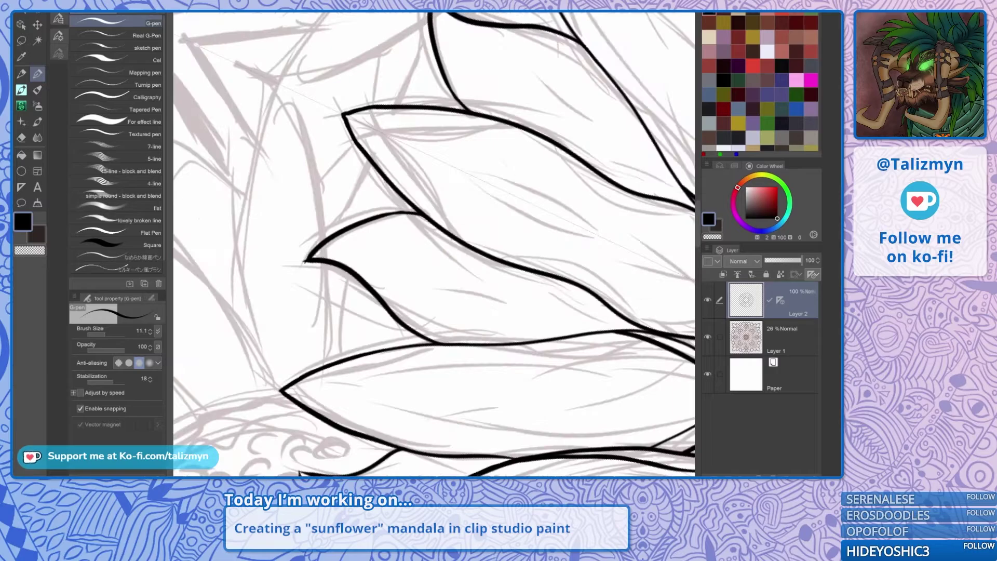
{"action": "mouse_move", "coordinate": [529, 197]}
{"action": "left_mouse_down"}
{"action": "mouse_move", "coordinate": [517, 311]}
{"action": "mouse_move", "coordinate": [445, 370]}
{"action": "left_mouse_up"}
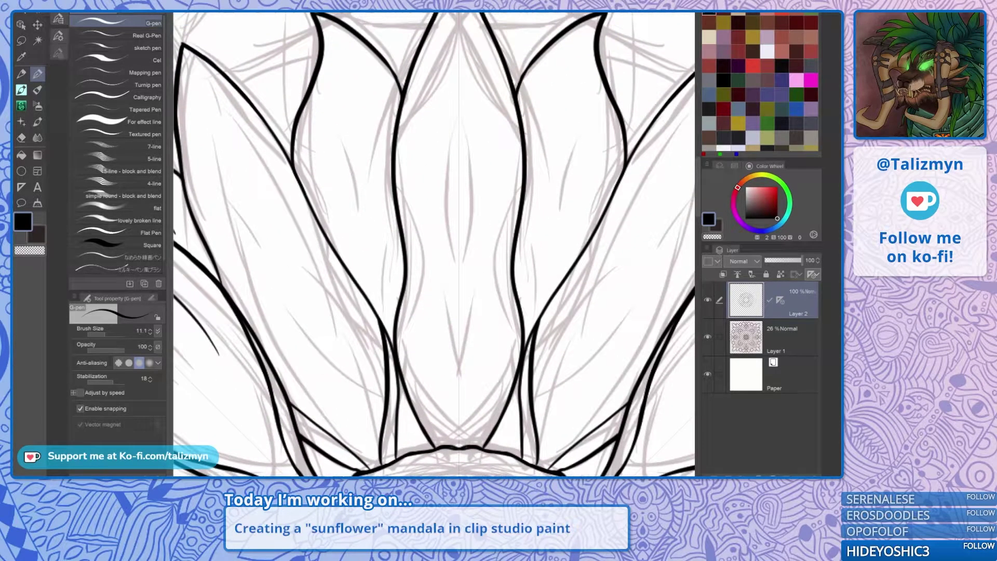
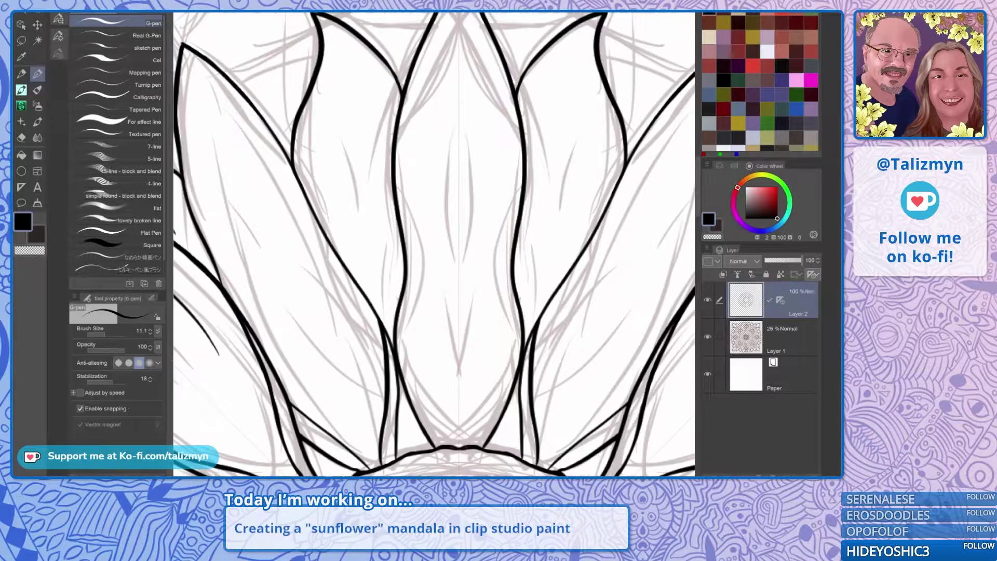
Hide the Layer 1 sketch to examine the complete central sunflower's line art, and show it again to compare with the whole mandala.
{"action": "scroll", "coordinate": [520, 234], "scroll_direction": "down", "scroll_amount": 5}
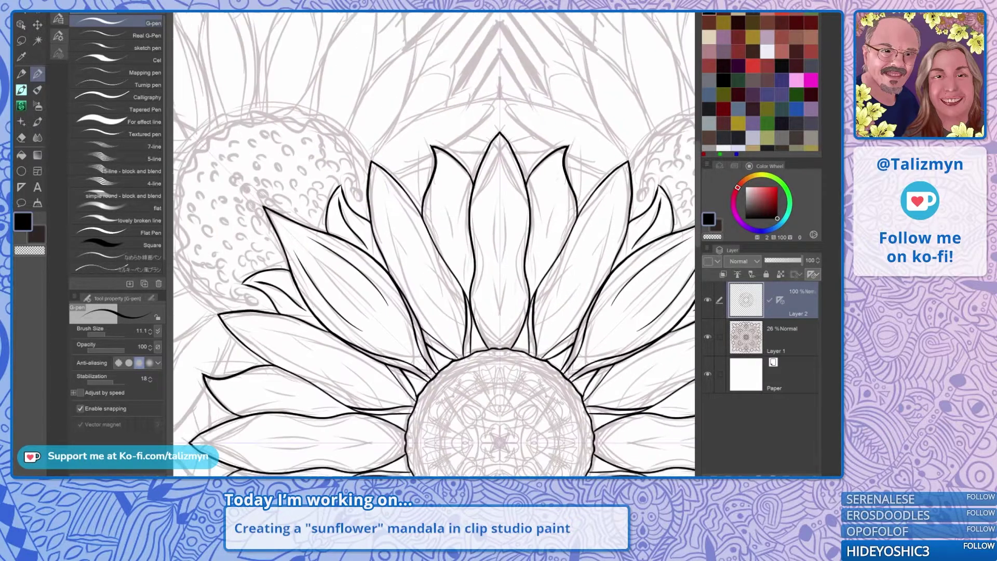
{"action": "left_click_drag", "start_coordinate": [505, 405], "coordinate": [445, 273]}
{"action": "scroll", "coordinate": [519, 259], "scroll_direction": "down", "scroll_amount": 1}
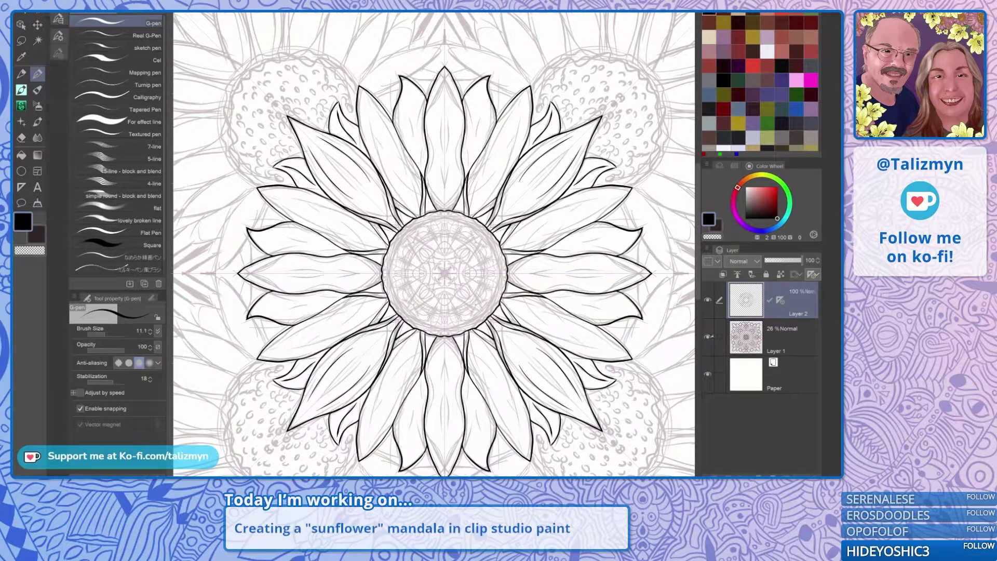
{"action": "left_click", "coordinate": [708, 336]}
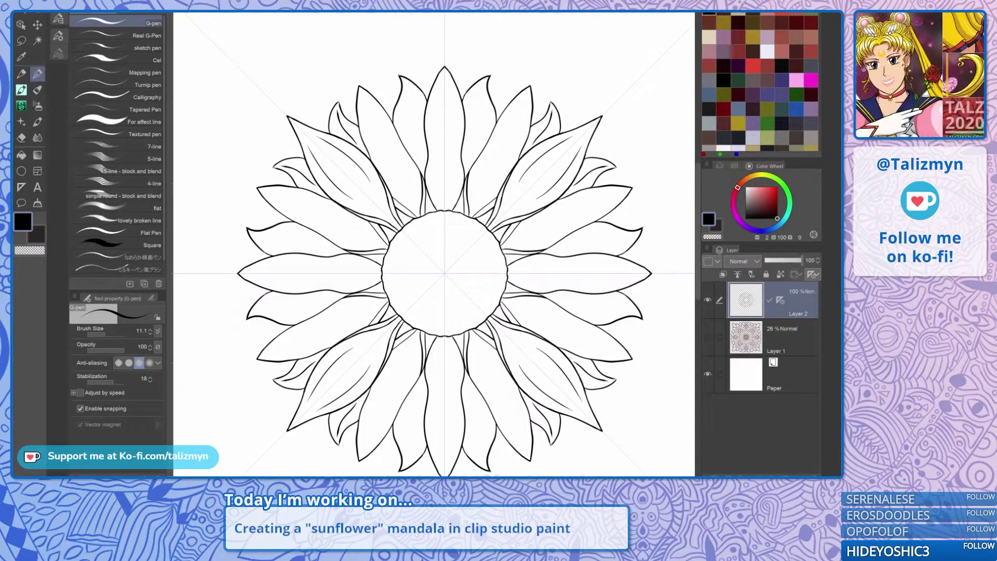
{"action": "scroll", "coordinate": [613, 275], "scroll_direction": "down", "scroll_amount": 4}
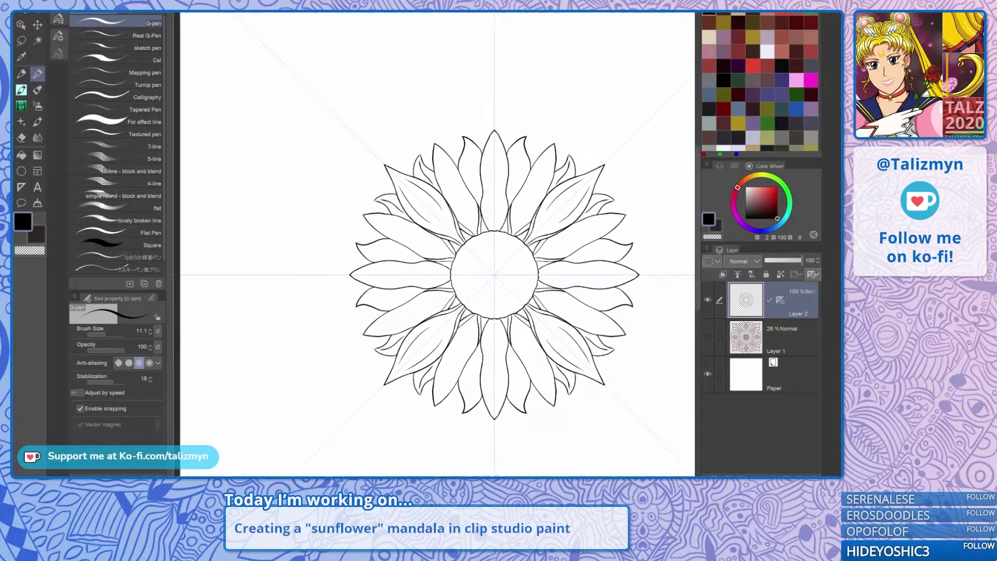
{"action": "left_click_drag", "start_coordinate": [613, 274], "coordinate": [527, 266]}
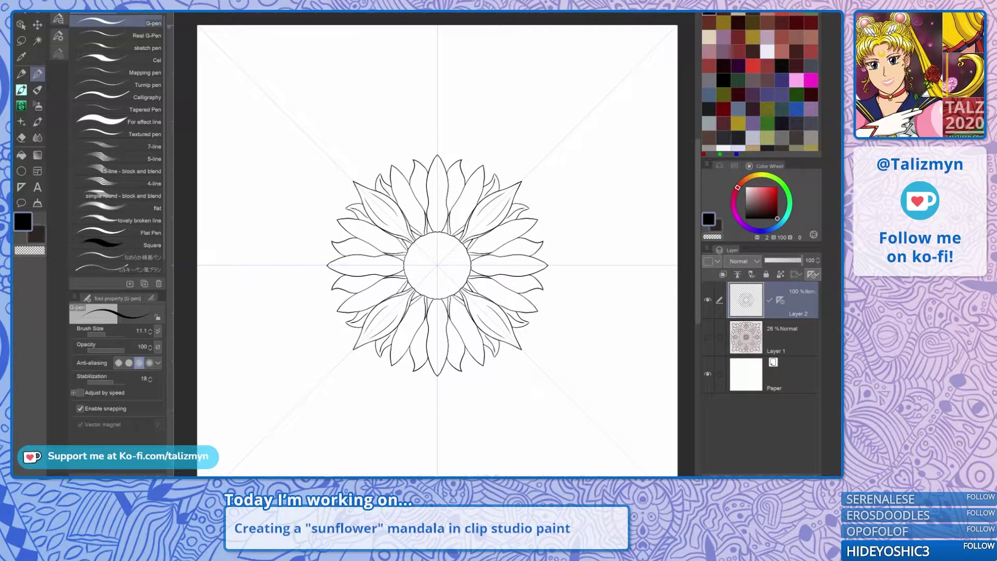
{"action": "left_click", "coordinate": [708, 337]}
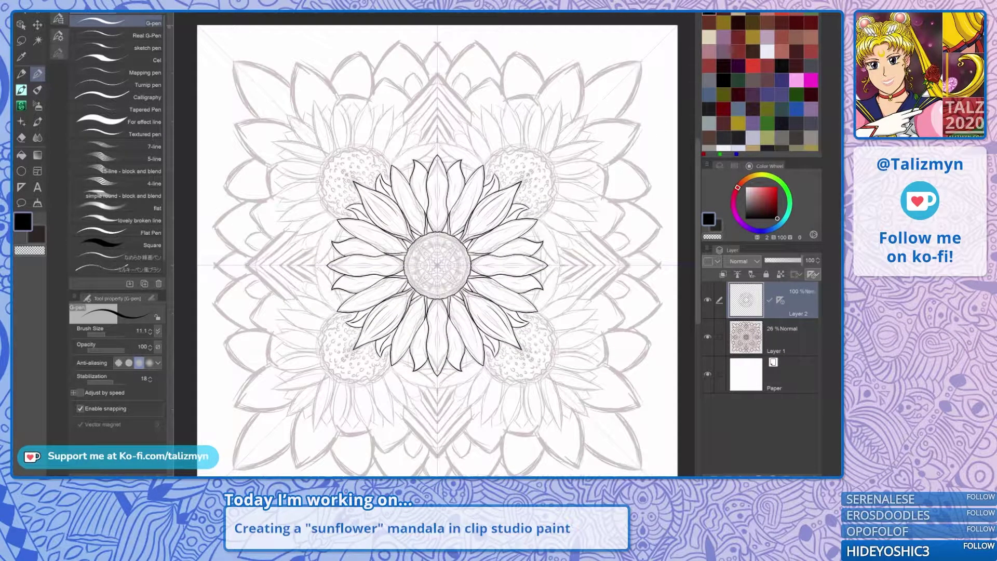
{"action": "left_click_drag", "start_coordinate": [437, 265], "coordinate": [444, 293]}
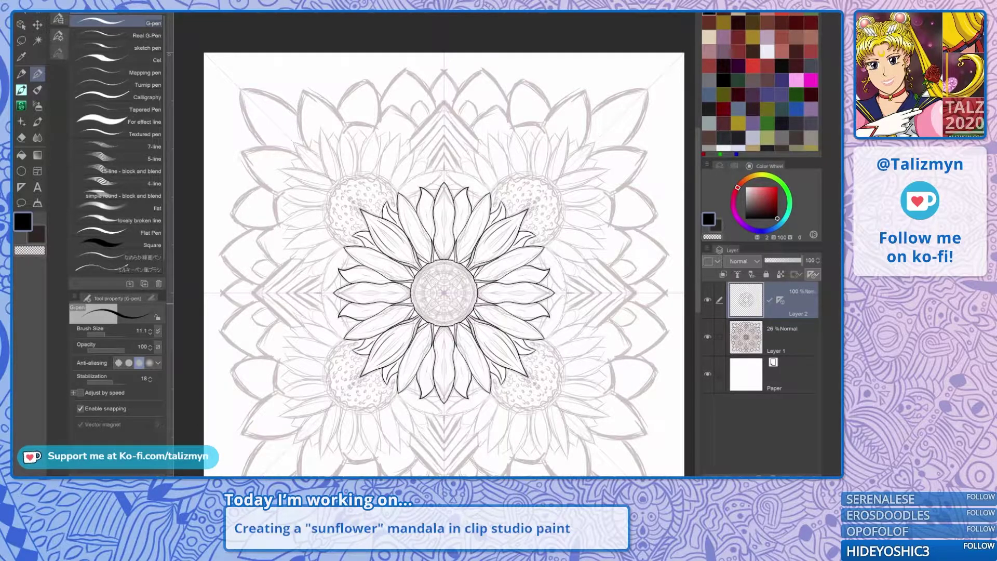
{"action": "left_click_drag", "start_coordinate": [445, 293], "coordinate": [442, 251]}
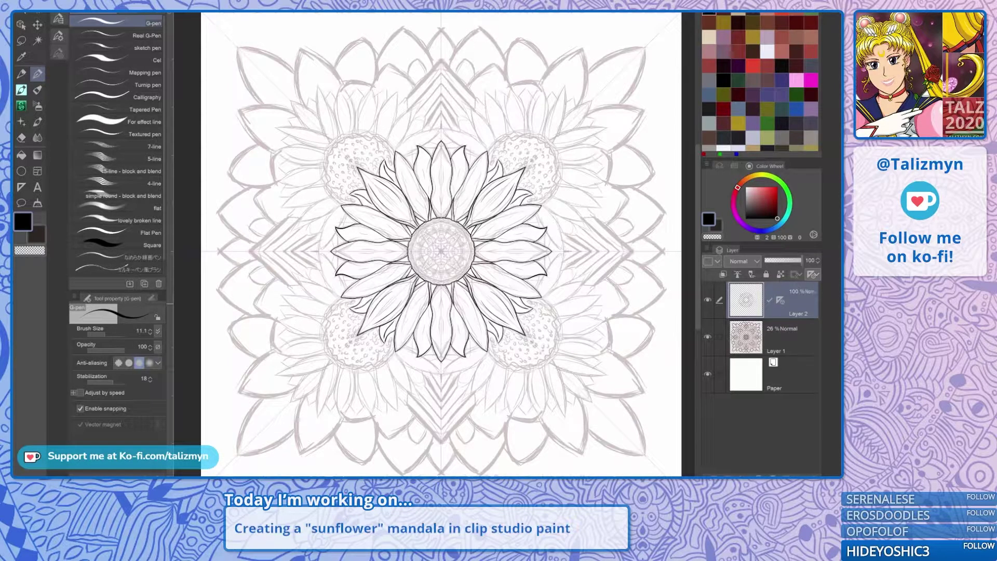
Ink the round disc outline of the corner sunflowers as an arc starting at the tip of the central flower's petal beside the diagonal one.
{"action": "left_click_drag", "start_coordinate": [566, 265], "coordinate": [561, 298]}
{"action": "scroll", "coordinate": [561, 299], "scroll_direction": "up", "scroll_amount": 5}
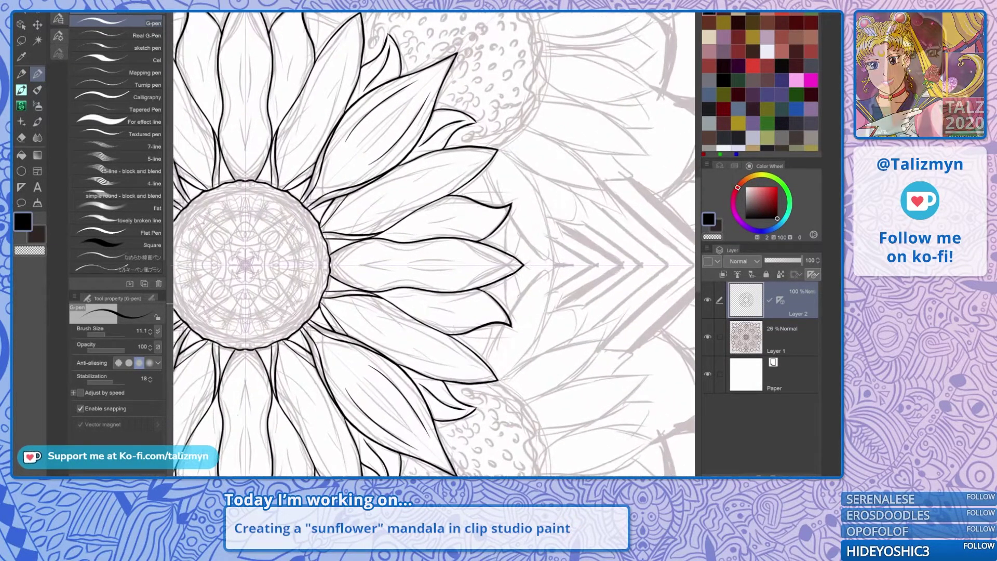
{"action": "left_click_drag", "start_coordinate": [442, 218], "coordinate": [453, 436]}
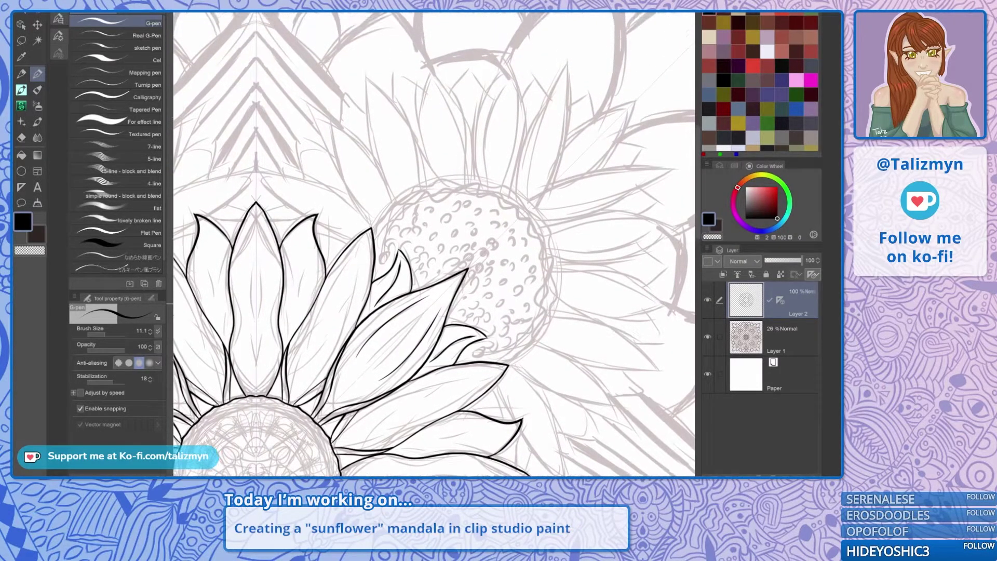
{"action": "left_click_drag", "start_coordinate": [441, 259], "coordinate": [443, 316]}
{"action": "scroll", "coordinate": [514, 315], "scroll_direction": "up", "scroll_amount": 3}
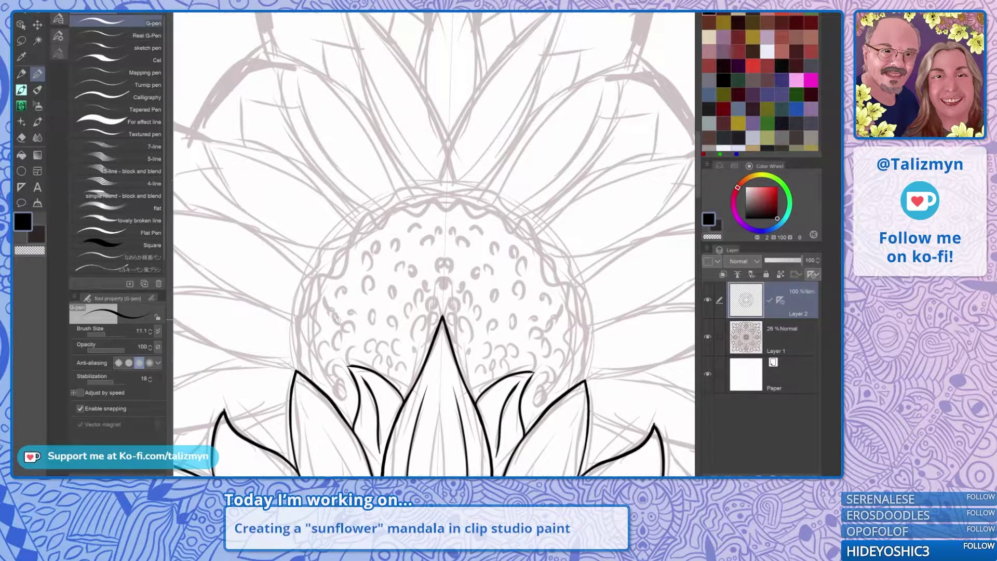
{"action": "mouse_move", "coordinate": [300, 370]}
{"action": "left_mouse_down"}
{"action": "mouse_move", "coordinate": [294, 329]}
{"action": "mouse_move", "coordinate": [324, 245]}
{"action": "mouse_move", "coordinate": [434, 179]}
{"action": "mouse_move", "coordinate": [459, 180]}
{"action": "mouse_move", "coordinate": [415, 159]}
{"action": "mouse_move", "coordinate": [399, 163]}
{"action": "mouse_move", "coordinate": [430, 128]}
{"action": "left_mouse_up"}
{"action": "key", "text": "ctrl+z"}
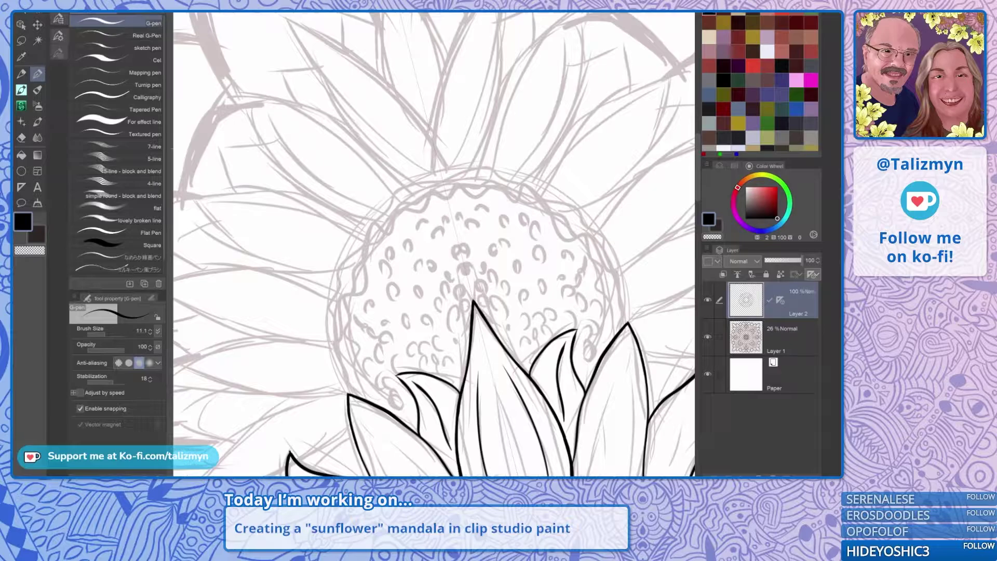
{"action": "mouse_move", "coordinate": [360, 396]}
{"action": "left_mouse_down"}
{"action": "mouse_move", "coordinate": [332, 314]}
{"action": "mouse_move", "coordinate": [353, 234]}
{"action": "mouse_move", "coordinate": [429, 180]}
{"action": "mouse_move", "coordinate": [471, 171]}
{"action": "left_mouse_up"}
{"action": "key", "text": "ctrl+z"}
{"action": "left_click_drag", "start_coordinate": [533, 291], "coordinate": [549, 260]}
{"action": "scroll", "coordinate": [548, 260], "scroll_direction": "up", "scroll_amount": 1}
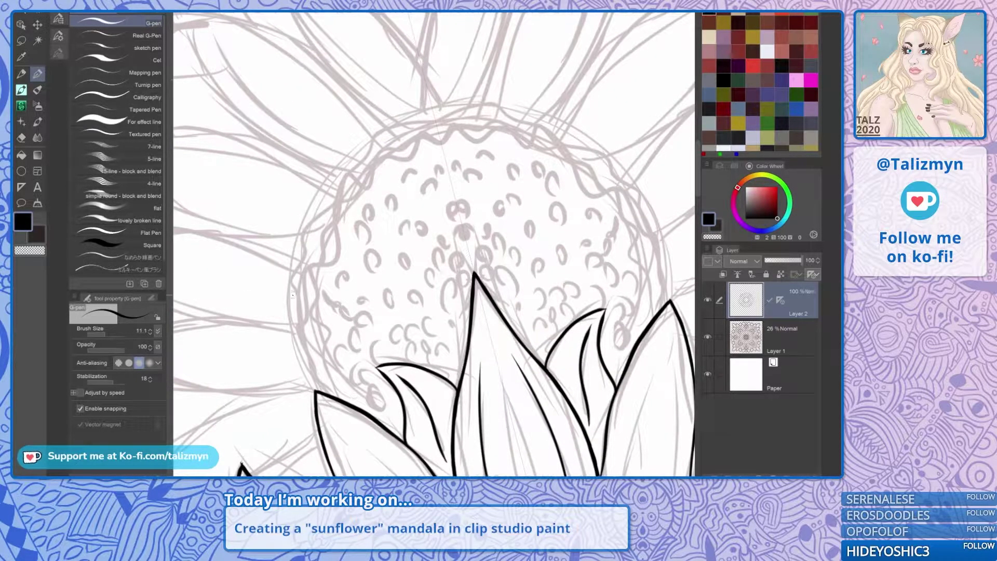
{"action": "mouse_move", "coordinate": [315, 391]}
{"action": "left_mouse_down"}
{"action": "mouse_move", "coordinate": [308, 355]}
{"action": "mouse_move", "coordinate": [308, 246]}
{"action": "mouse_move", "coordinate": [337, 193]}
{"action": "mouse_move", "coordinate": [383, 147]}
{"action": "mouse_move", "coordinate": [440, 119]}
{"action": "left_mouse_up"}
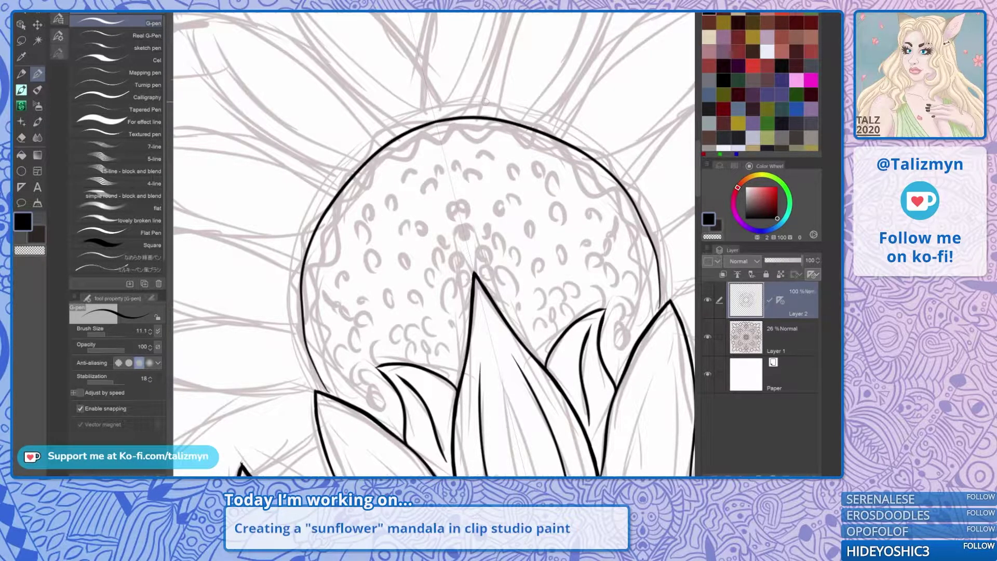
Toggle the Layer 1 sketch off and on to check the corner sunflower's disc outline.
{"action": "scroll", "coordinate": [571, 203], "scroll_direction": "down", "scroll_amount": 3}
{"action": "left_click", "coordinate": [707, 337]}
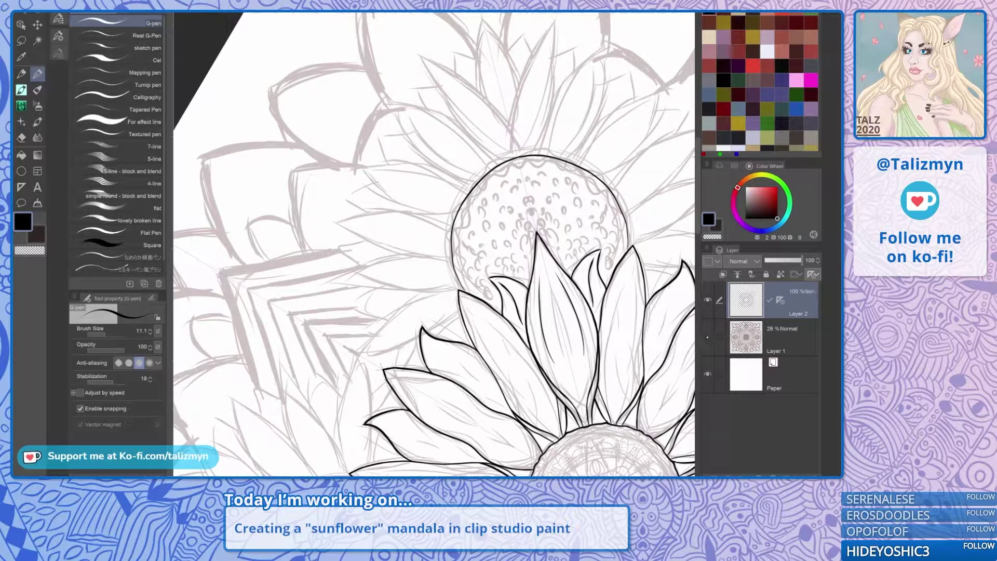
{"action": "left_click", "coordinate": [708, 337]}
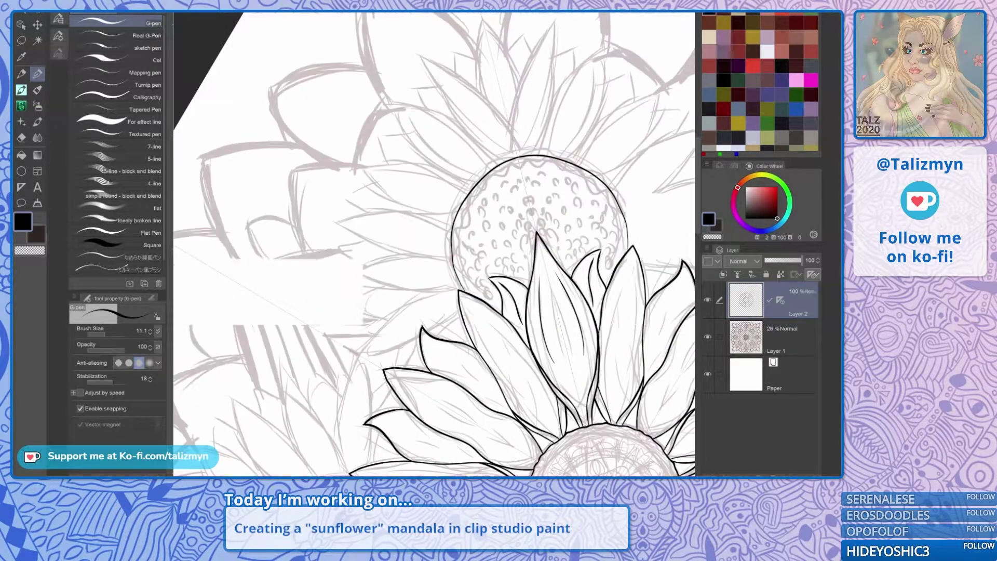
Thicken the corner disc's outline along the arc leading to the central flower's petal tip and join it to that petal.
{"action": "left_click_drag", "start_coordinate": [537, 232], "coordinate": [464, 426]}
{"action": "left_click_drag", "start_coordinate": [608, 366], "coordinate": [501, 347]}
{"action": "scroll", "coordinate": [558, 317], "scroll_direction": "up", "scroll_amount": 2}
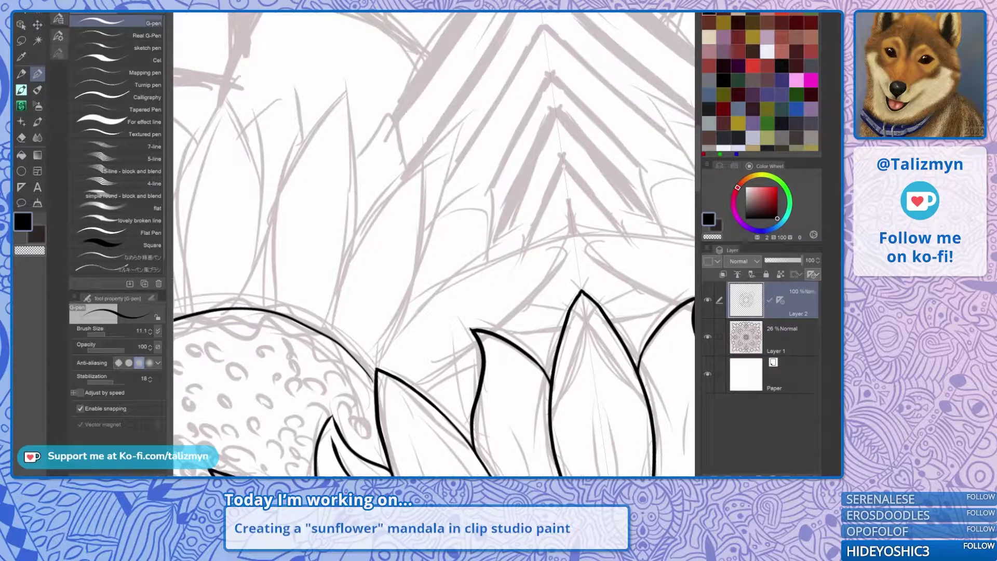
{"action": "left_click_drag", "start_coordinate": [395, 333], "coordinate": [480, 229]}
{"action": "left_click_drag", "start_coordinate": [540, 311], "coordinate": [516, 148]}
{"action": "scroll", "coordinate": [466, 318], "scroll_direction": "up", "scroll_amount": 3}
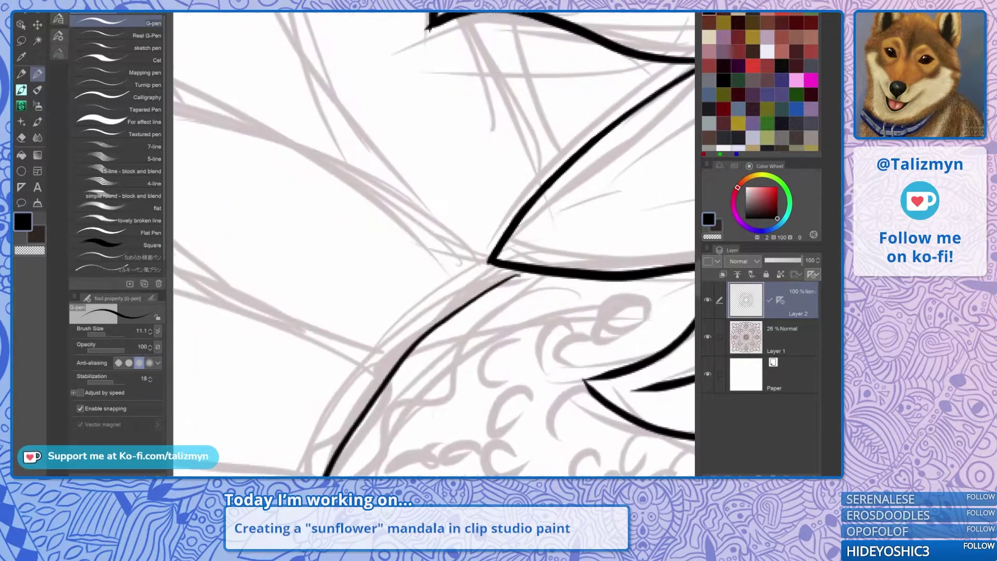
{"action": "mouse_move", "coordinate": [390, 378]}
{"action": "left_mouse_down"}
{"action": "mouse_move", "coordinate": [470, 297]}
{"action": "mouse_move", "coordinate": [526, 268]}
{"action": "left_mouse_up"}
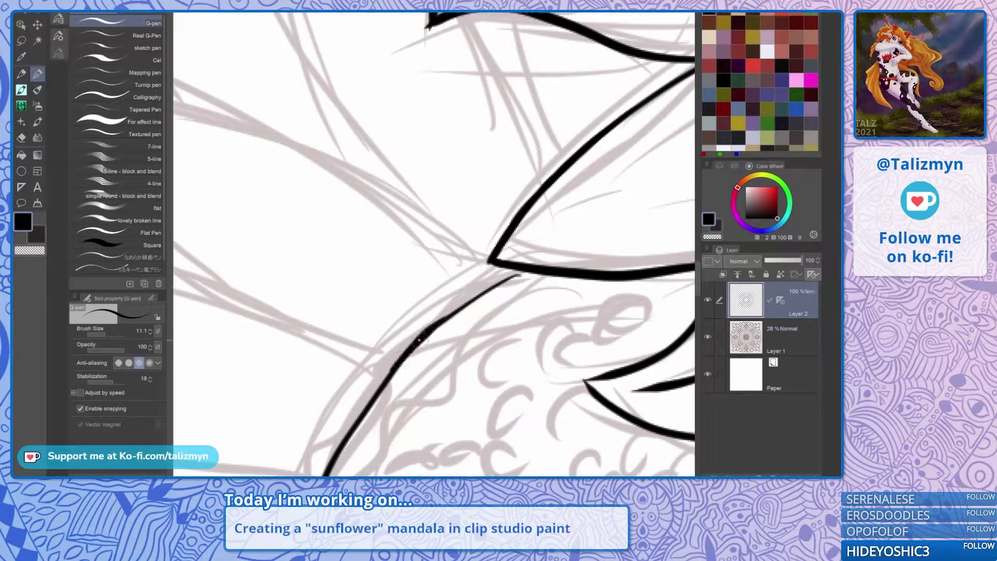
{"action": "mouse_move", "coordinate": [378, 396]}
{"action": "left_mouse_down"}
{"action": "mouse_move", "coordinate": [457, 312]}
{"action": "mouse_move", "coordinate": [526, 270]}
{"action": "mouse_move", "coordinate": [585, 150]}
{"action": "mouse_move", "coordinate": [602, 185]}
{"action": "left_mouse_up"}
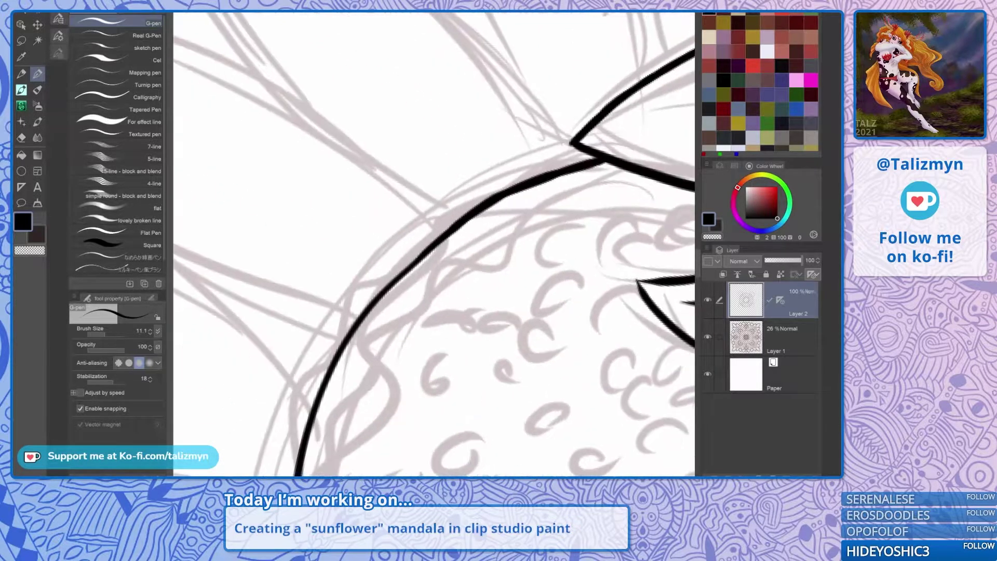
{"action": "left_click_drag", "start_coordinate": [434, 244], "coordinate": [459, 258]}
{"action": "left_click_drag", "start_coordinate": [387, 327], "coordinate": [456, 260]}
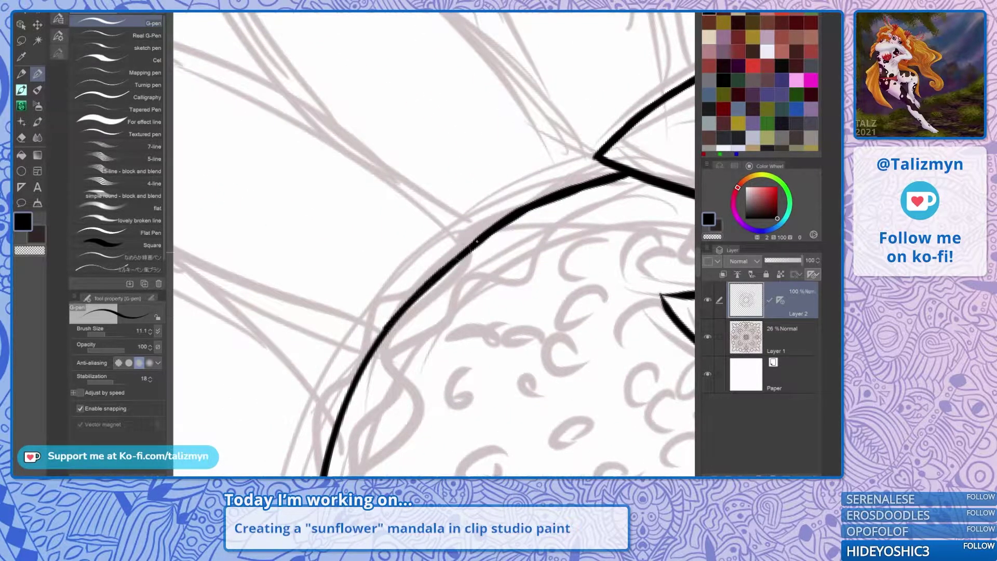
{"action": "left_click_drag", "start_coordinate": [507, 214], "coordinate": [376, 393]}
{"action": "scroll", "coordinate": [538, 294], "scroll_direction": "down", "scroll_amount": 3}
{"action": "left_click_drag", "start_coordinate": [494, 246], "coordinate": [471, 287]}
{"action": "scroll", "coordinate": [516, 198], "scroll_direction": "up", "scroll_amount": 3}
{"action": "key", "text": "e"}
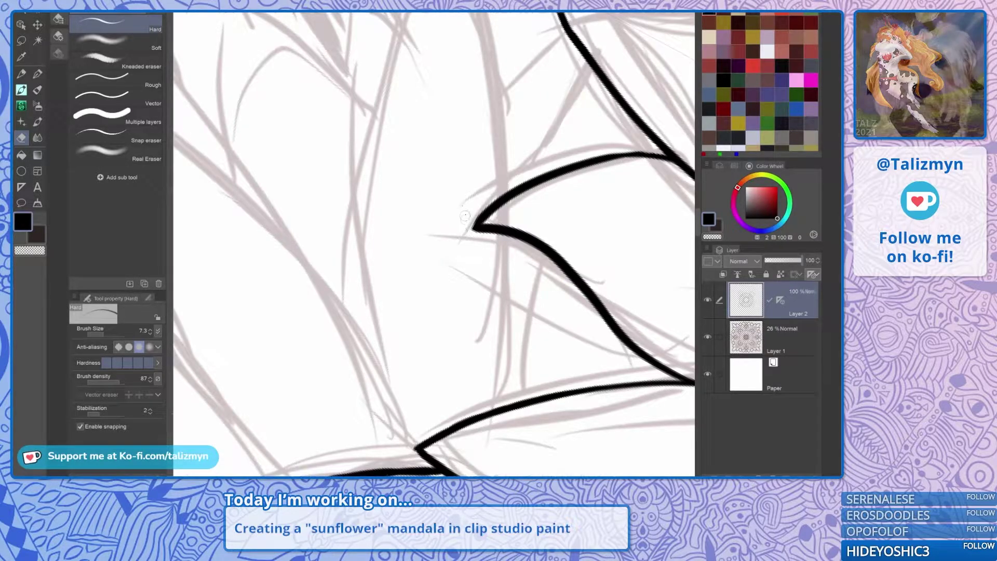
{"action": "key", "text": "p"}
Ink the corner sunflower's first petal's outer edge, curving from the disc's joint with the central petal to the symmetry line, and redo it once.
{"action": "scroll", "coordinate": [466, 216], "scroll_direction": "down", "scroll_amount": 2}
{"action": "scroll", "coordinate": [561, 231], "scroll_direction": "down", "scroll_amount": 1}
{"action": "left_click_drag", "start_coordinate": [509, 229], "coordinate": [501, 252]}
{"action": "mouse_move", "coordinate": [434, 244]}
{"action": "left_mouse_down"}
{"action": "mouse_move", "coordinate": [433, 216]}
{"action": "mouse_move", "coordinate": [467, 187]}
{"action": "mouse_move", "coordinate": [471, 225]}
{"action": "mouse_move", "coordinate": [454, 242]}
{"action": "left_mouse_up"}
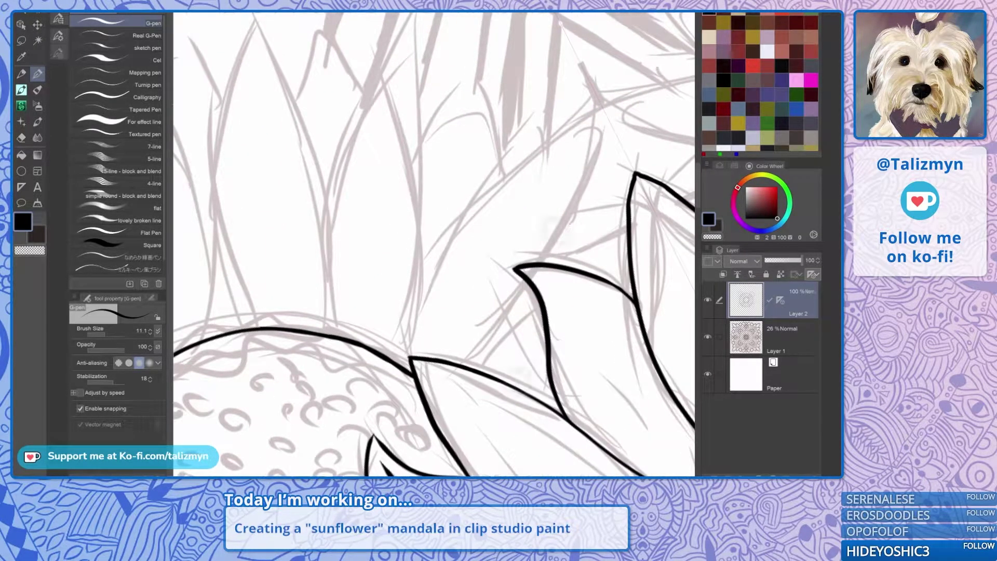
{"action": "scroll", "coordinate": [541, 322], "scroll_direction": "up", "scroll_amount": 1}
{"action": "left_click_drag", "start_coordinate": [552, 222], "coordinate": [519, 236]}
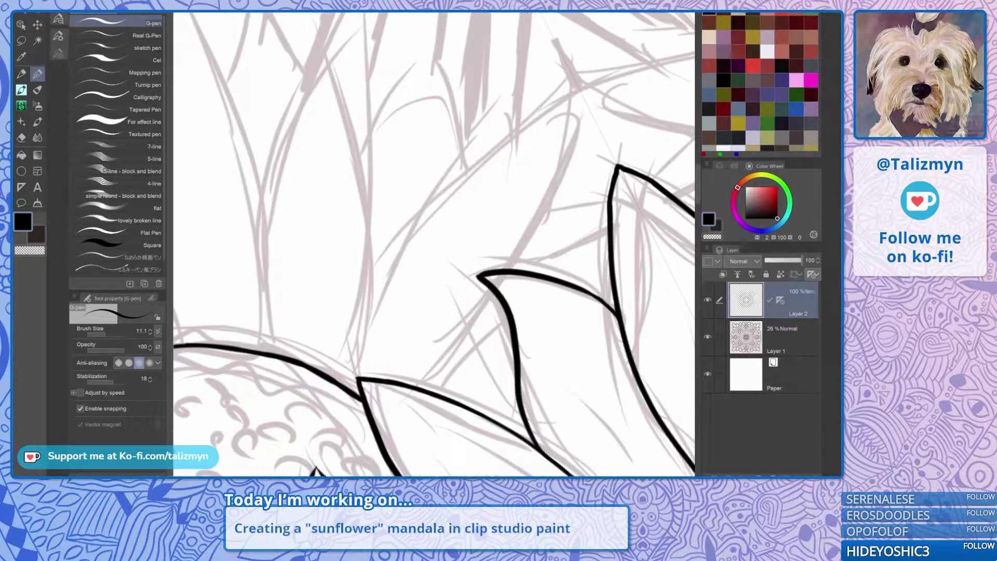
{"action": "left_click_drag", "start_coordinate": [519, 235], "coordinate": [497, 252]}
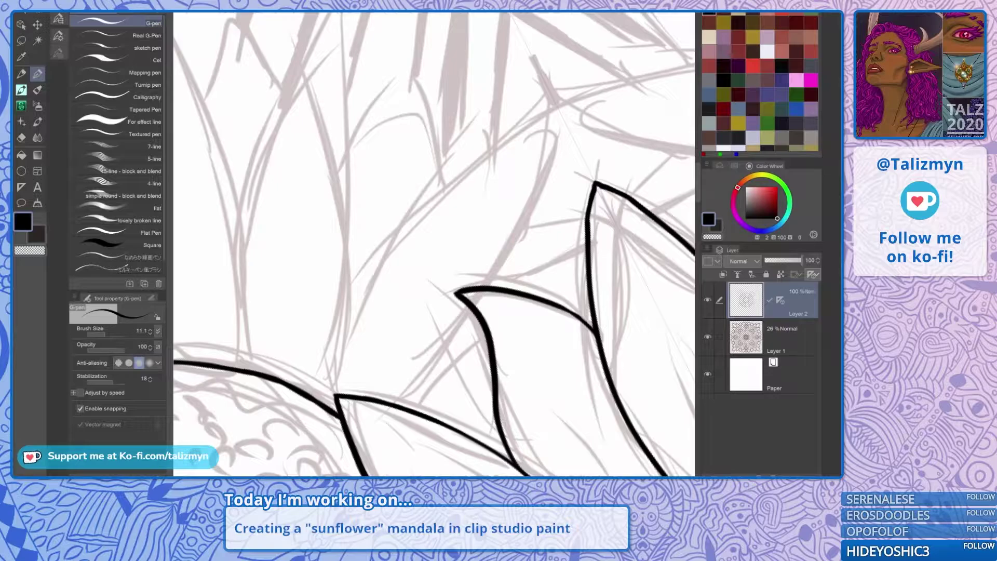
{"action": "mouse_move", "coordinate": [323, 401]}
{"action": "left_mouse_down"}
{"action": "mouse_move", "coordinate": [360, 285]}
{"action": "mouse_move", "coordinate": [461, 173]}
{"action": "mouse_move", "coordinate": [559, 112]}
{"action": "left_mouse_up"}
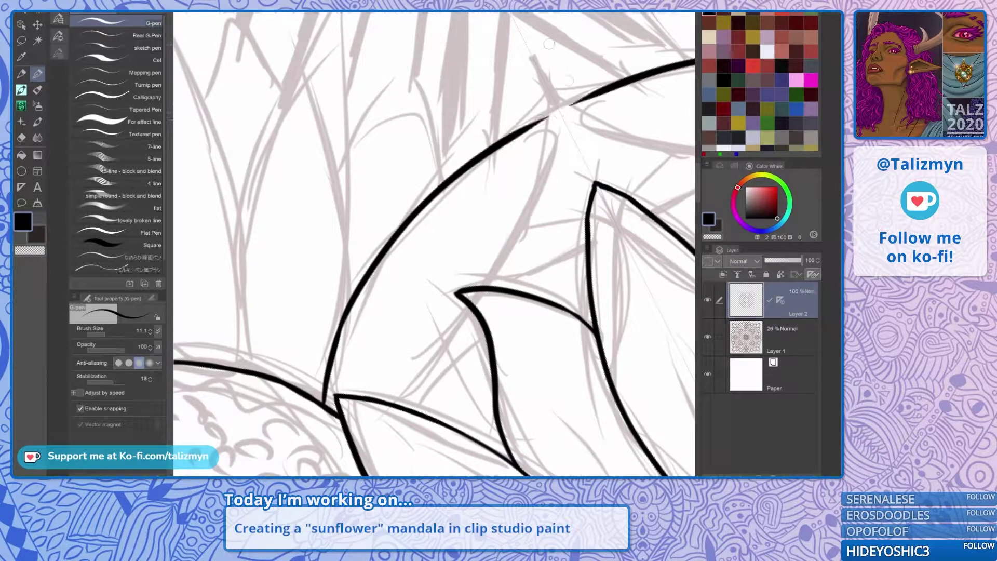
{"action": "key", "text": "ctrl+z"}
{"action": "mouse_move", "coordinate": [323, 401]}
{"action": "left_mouse_down"}
{"action": "mouse_move", "coordinate": [344, 313]}
{"action": "mouse_move", "coordinate": [693, 62]}
{"action": "left_mouse_up"}
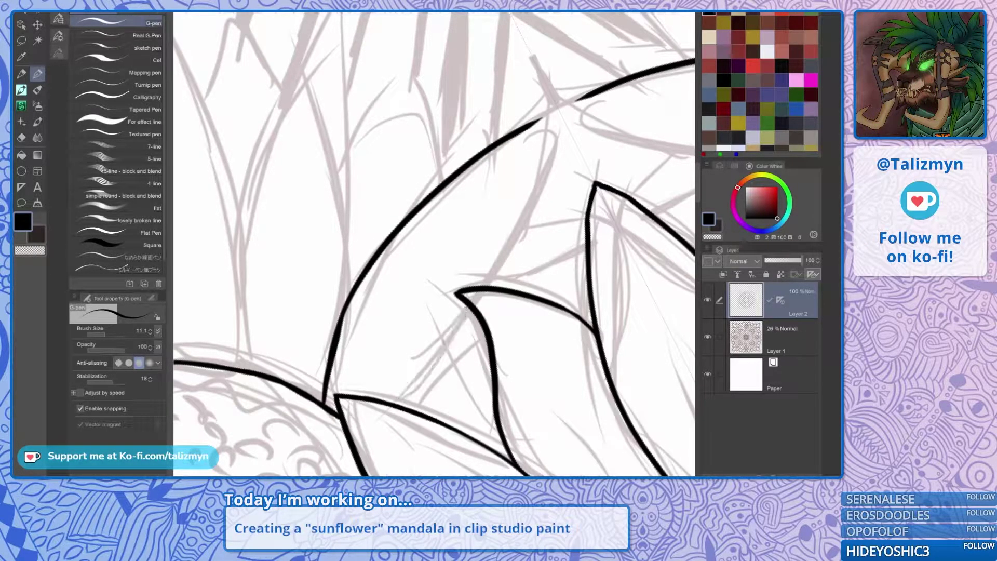
Ink the same corner petal's inner edge from the central petal up to the tip, redrawing it so the point is narrower.
{"action": "mouse_move", "coordinate": [388, 402]}
{"action": "left_mouse_down"}
{"action": "mouse_move", "coordinate": [532, 229]}
{"action": "mouse_move", "coordinate": [566, 94]}
{"action": "left_mouse_up"}
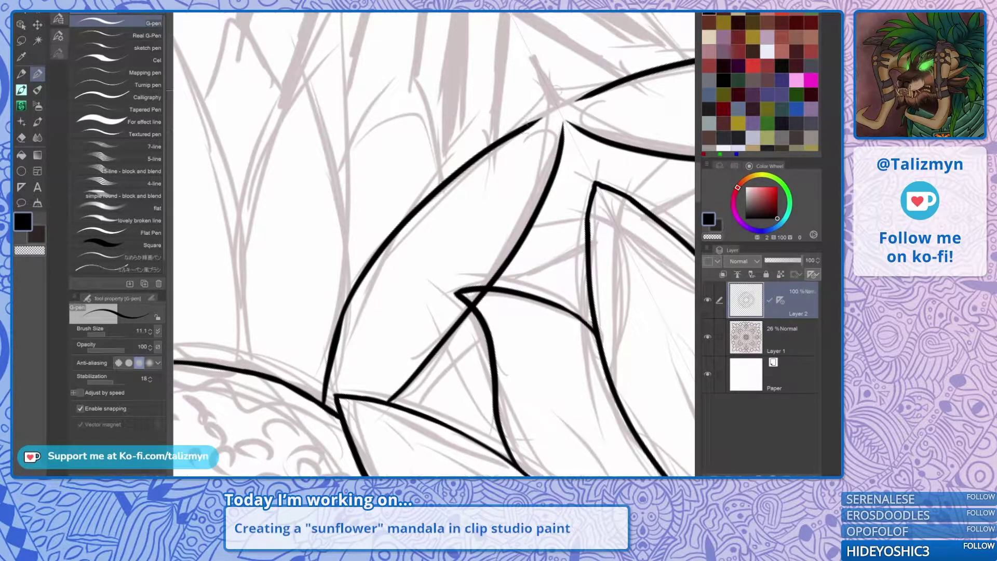
{"action": "key", "text": "ctrl+z"}
{"action": "mouse_move", "coordinate": [389, 403]}
{"action": "left_mouse_down"}
{"action": "mouse_move", "coordinate": [507, 259]}
{"action": "mouse_move", "coordinate": [536, 190]}
{"action": "mouse_move", "coordinate": [552, 97]}
{"action": "left_mouse_up"}
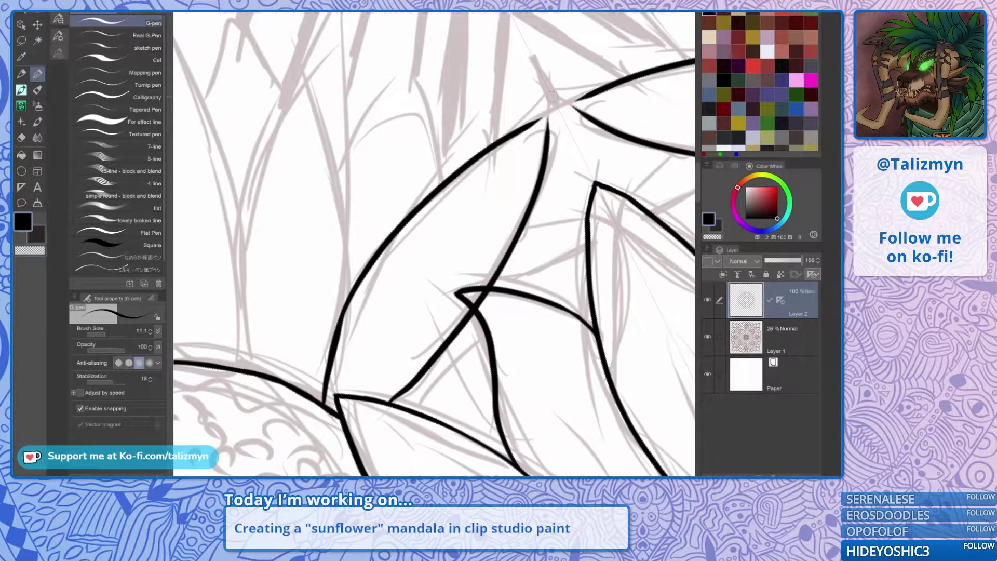
Thicken the base of the corner petal's inner edge where it meets the central petal and erase the overshoot there.
{"action": "left_click_drag", "start_coordinate": [407, 397], "coordinate": [464, 339]}
{"action": "scroll", "coordinate": [463, 339], "scroll_direction": "up", "scroll_amount": 5}
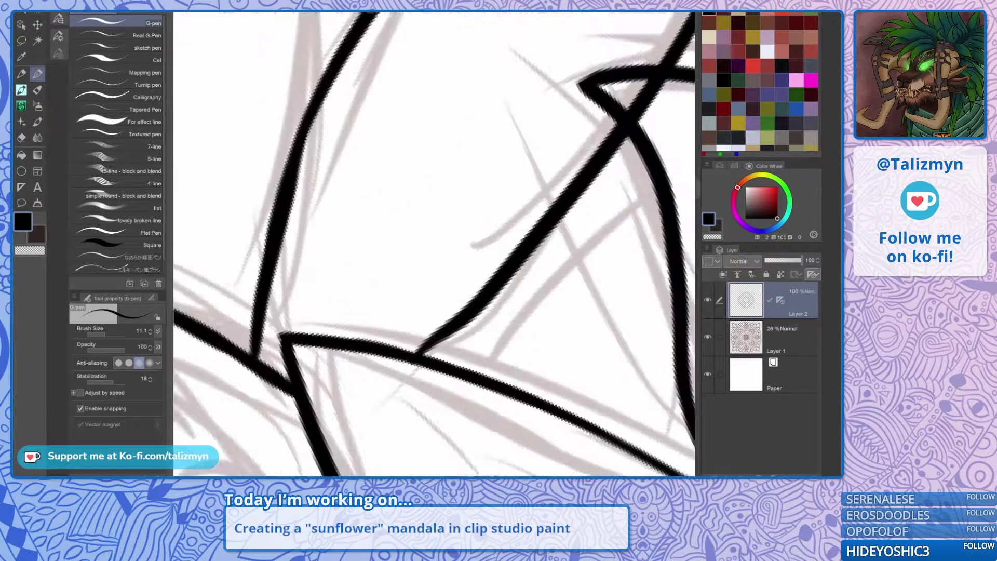
{"action": "left_click_drag", "start_coordinate": [403, 364], "coordinate": [465, 313]}
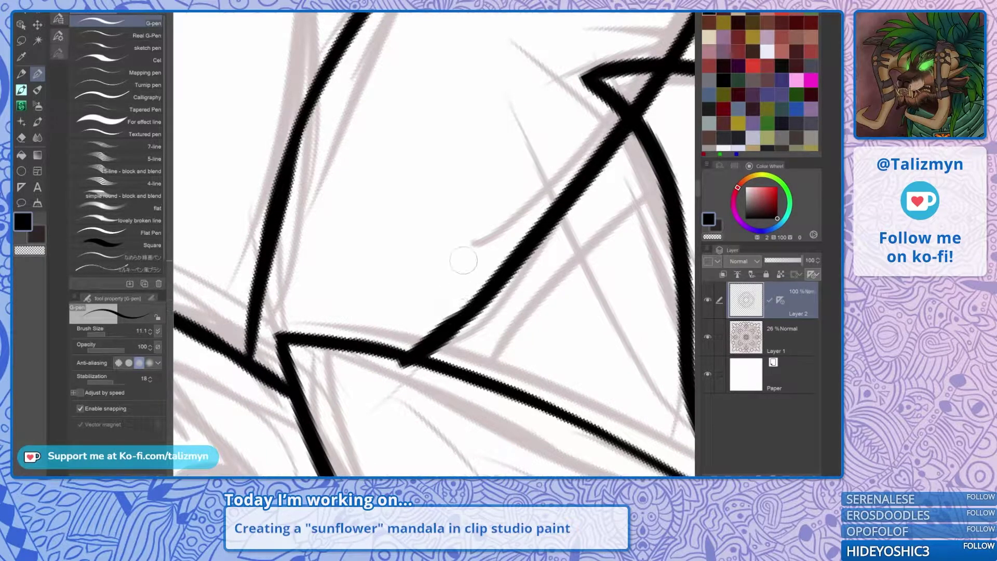
{"action": "key", "text": "e"}
{"action": "mouse_move", "coordinate": [398, 366]}
{"action": "left_mouse_down"}
{"action": "mouse_move", "coordinate": [472, 408]}
{"action": "mouse_move", "coordinate": [452, 338]}
{"action": "left_mouse_up"}
{"action": "key", "text": "p"}
{"action": "left_click_drag", "start_coordinate": [411, 387], "coordinate": [522, 279]}
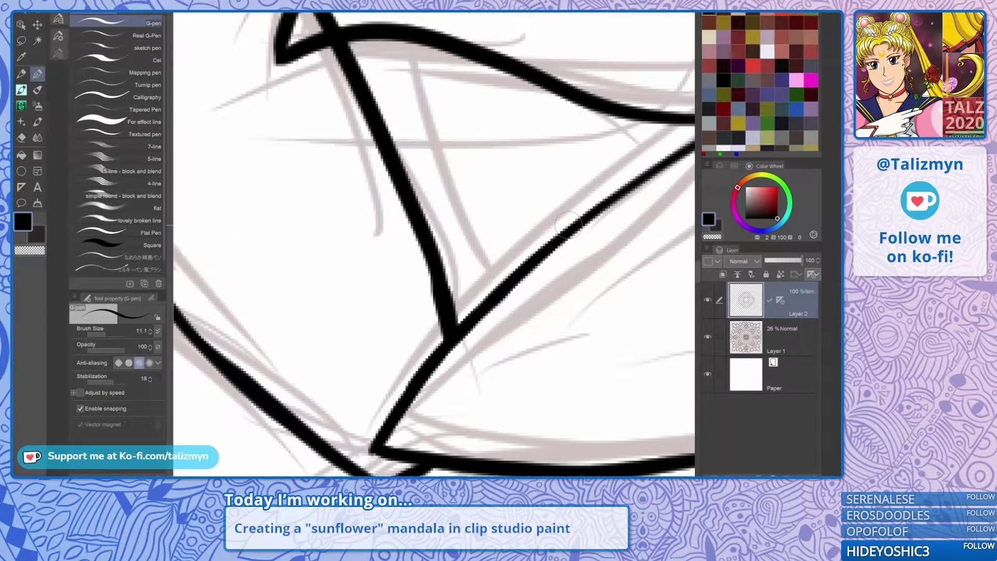
{"action": "left_click_drag", "start_coordinate": [568, 225], "coordinate": [571, 302]}
Close the corner petal's tip by extending and thickening both edges into a sharp point.
{"action": "scroll", "coordinate": [570, 249], "scroll_direction": "down", "scroll_amount": 3}
{"action": "left_click_drag", "start_coordinate": [569, 249], "coordinate": [514, 354]}
{"action": "left_click_drag", "start_coordinate": [563, 73], "coordinate": [511, 436]}
{"action": "scroll", "coordinate": [512, 210], "scroll_direction": "up", "scroll_amount": 5}
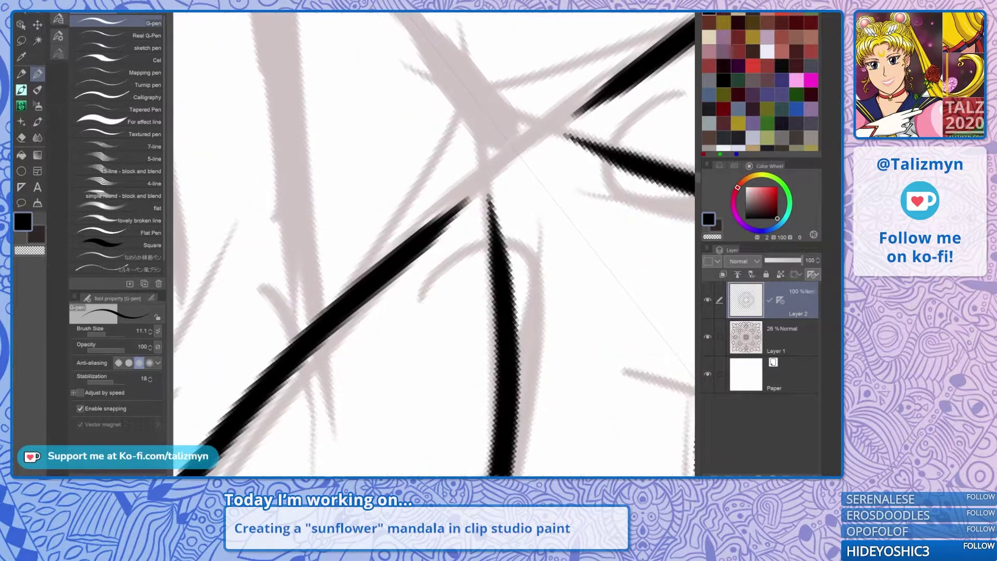
{"action": "left_click_drag", "start_coordinate": [413, 243], "coordinate": [489, 189]}
{"action": "mouse_move", "coordinate": [446, 219]}
{"action": "left_mouse_down"}
{"action": "mouse_move", "coordinate": [484, 191]}
{"action": "mouse_move", "coordinate": [501, 270]}
{"action": "left_mouse_up"}
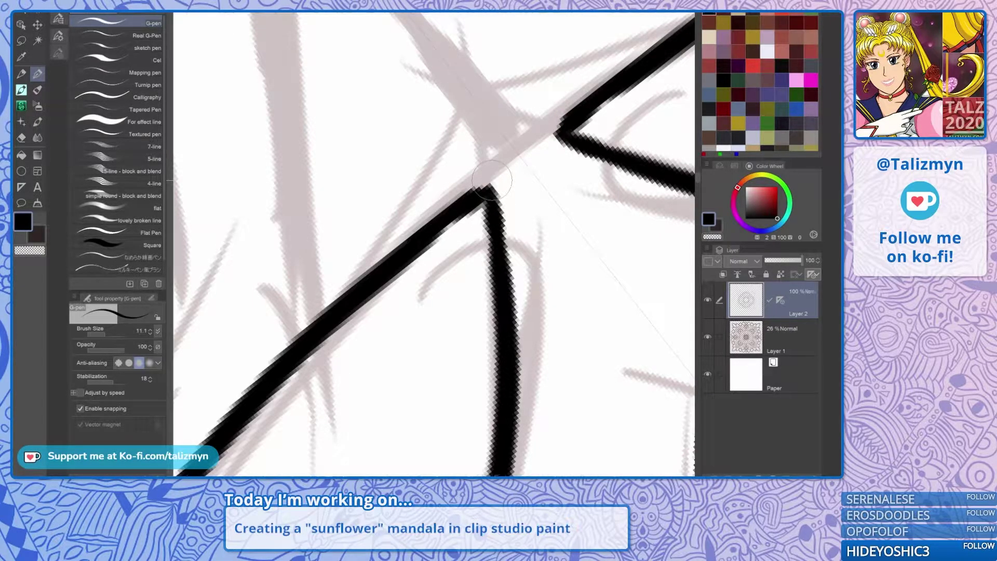
{"action": "scroll", "coordinate": [492, 180], "scroll_direction": "down", "scroll_amount": 8}
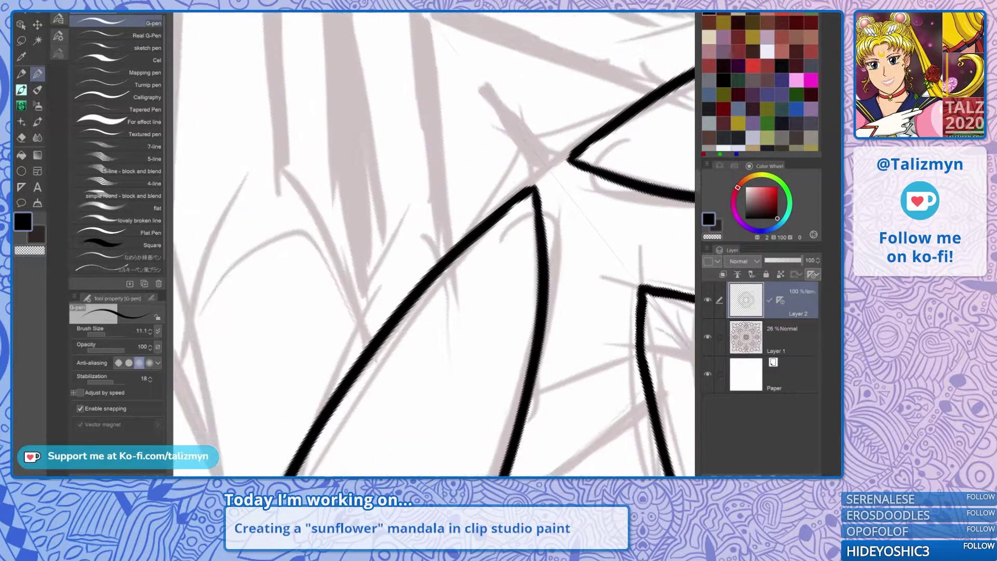
Erase the part of the corner petal's inner edge that crosses inside the central flower's curved-tip petal.
{"action": "scroll", "coordinate": [520, 253], "scroll_direction": "up", "scroll_amount": 8}
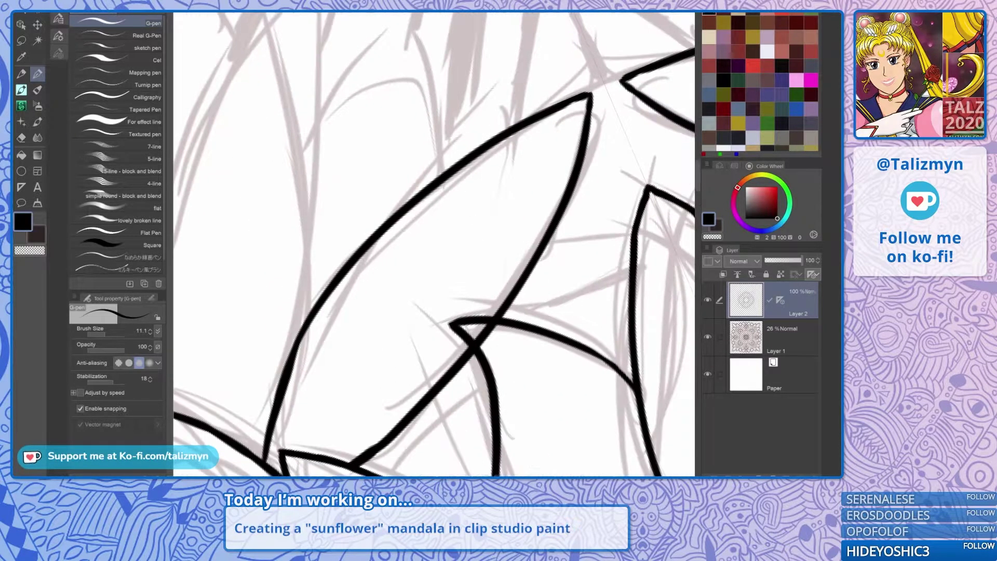
{"action": "key", "text": "e"}
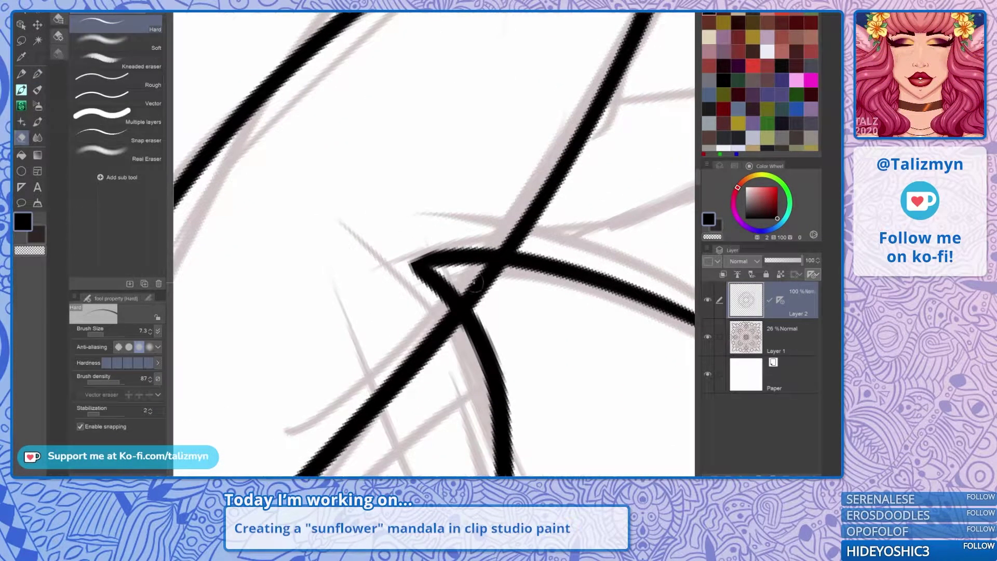
{"action": "mouse_move", "coordinate": [474, 285]}
{"action": "left_mouse_down"}
{"action": "mouse_move", "coordinate": [486, 309]}
{"action": "mouse_move", "coordinate": [494, 305]}
{"action": "mouse_move", "coordinate": [471, 280]}
{"action": "mouse_move", "coordinate": [502, 278]}
{"action": "mouse_move", "coordinate": [471, 276]}
{"action": "mouse_move", "coordinate": [490, 279]}
{"action": "left_mouse_up"}
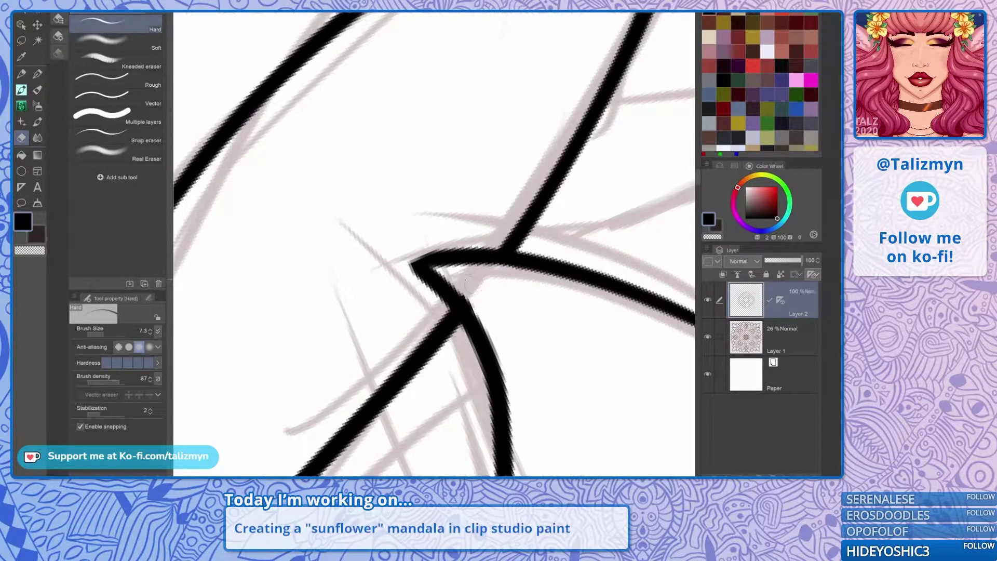
{"action": "key", "text": "p"}
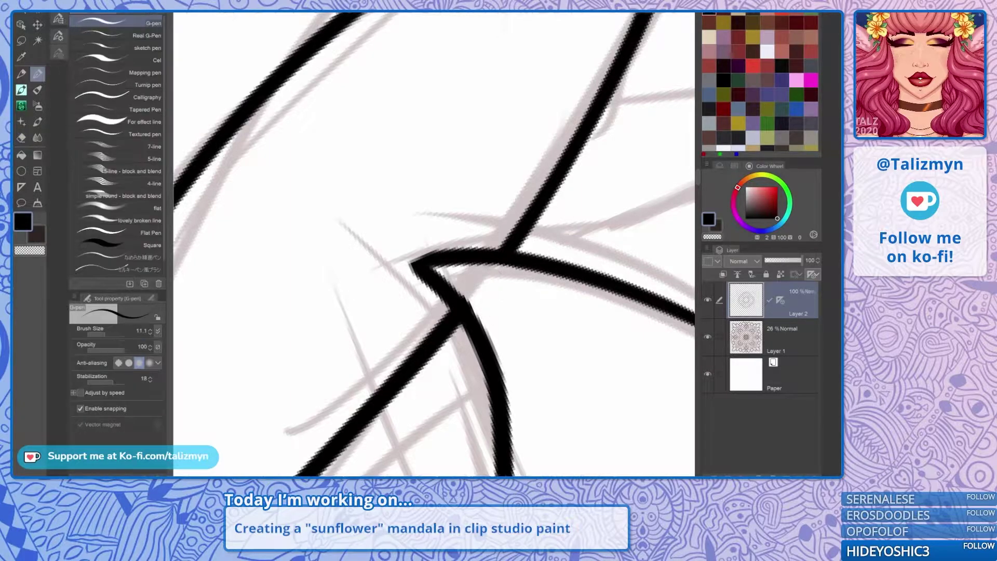
{"action": "scroll", "coordinate": [537, 285], "scroll_direction": "down", "scroll_amount": 5}
{"action": "scroll", "coordinate": [528, 295], "scroll_direction": "up", "scroll_amount": 5}
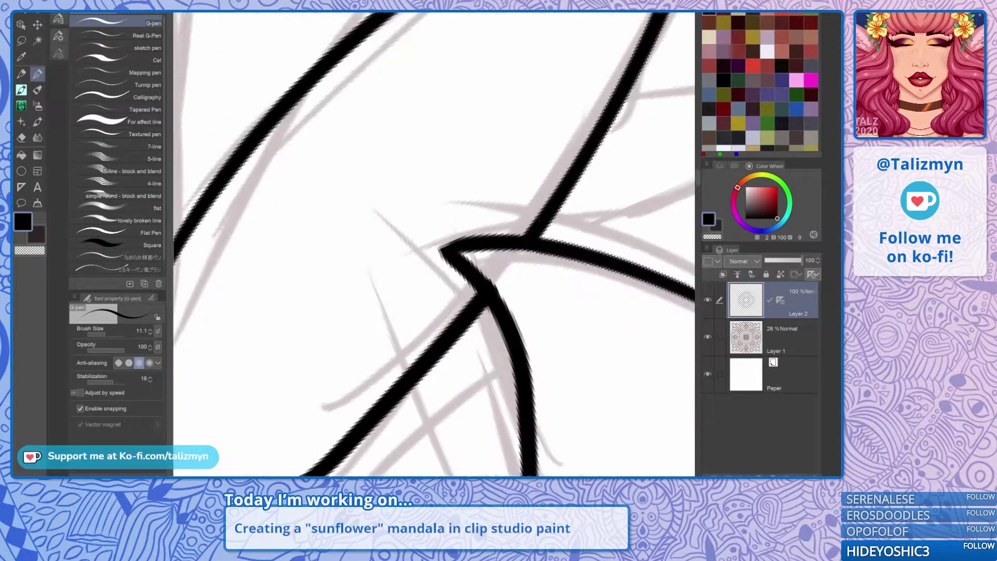
{"action": "key", "text": "e"}
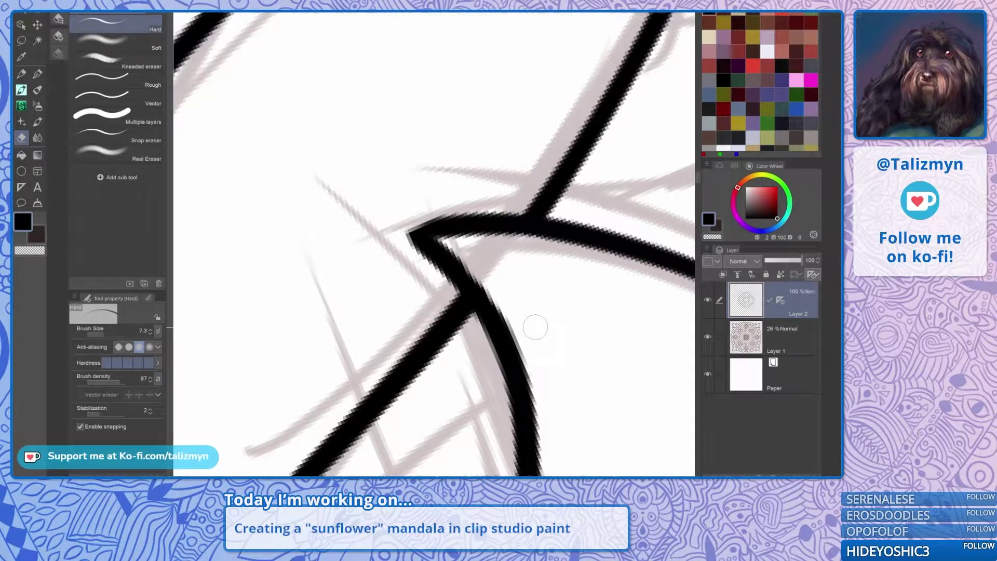
{"action": "key", "text": "p"}
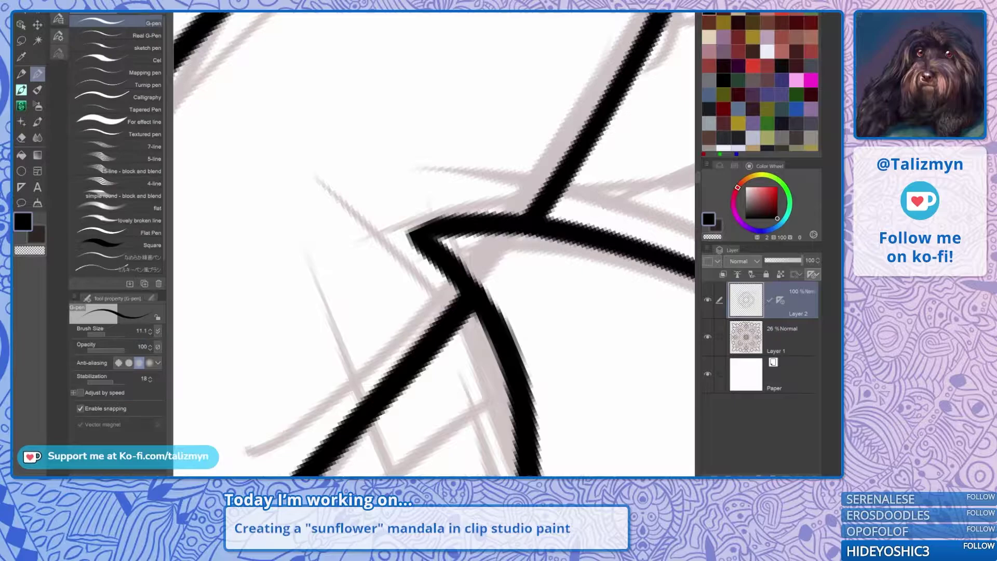
{"action": "scroll", "coordinate": [536, 328], "scroll_direction": "down", "scroll_amount": 4}
{"action": "scroll", "coordinate": [521, 256], "scroll_direction": "down", "scroll_amount": 2}
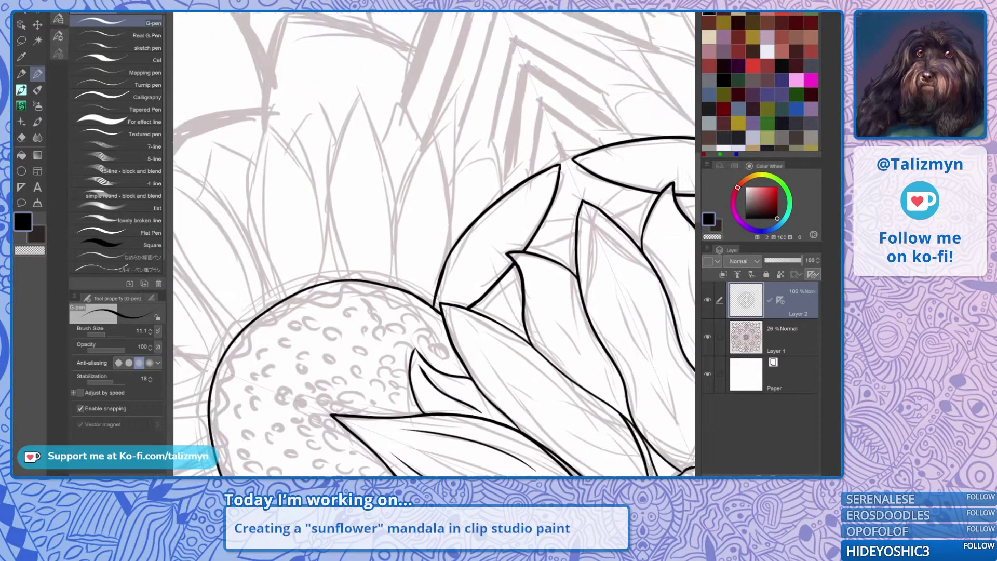
{"action": "scroll", "coordinate": [535, 270], "scroll_direction": "up", "scroll_amount": 6}
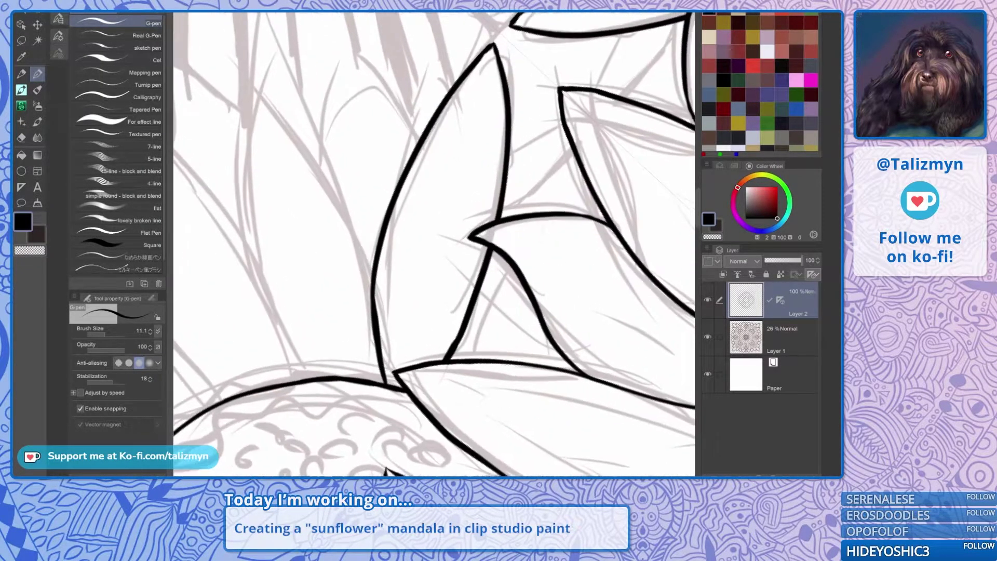
{"action": "scroll", "coordinate": [435, 245], "scroll_direction": "up", "scroll_amount": 3}
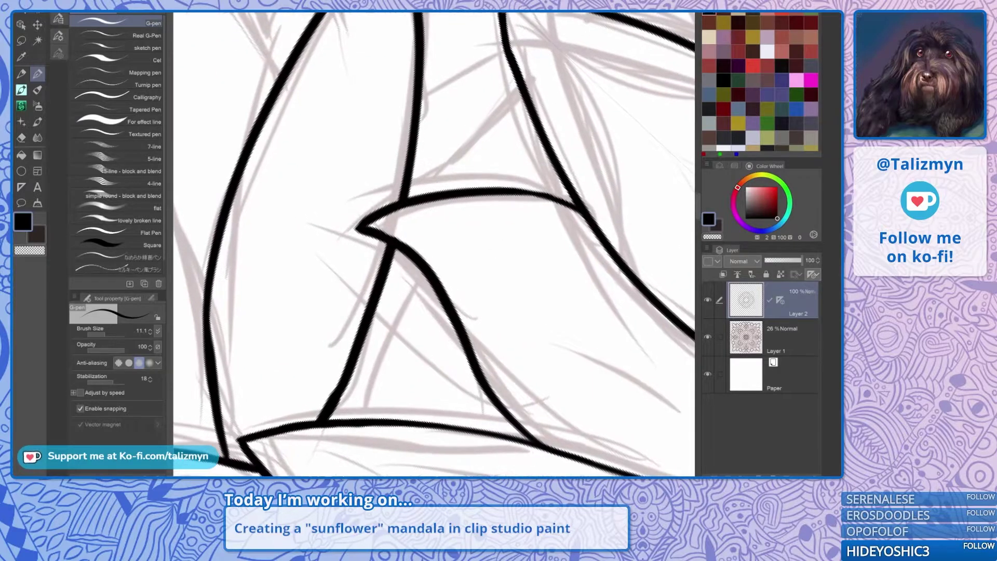
{"action": "left_click_drag", "start_coordinate": [347, 414], "coordinate": [347, 374]}
{"action": "mouse_move", "coordinate": [410, 162]}
{"action": "left_mouse_down"}
{"action": "mouse_move", "coordinate": [535, 50]}
{"action": "mouse_move", "coordinate": [526, 73]}
{"action": "left_mouse_up"}
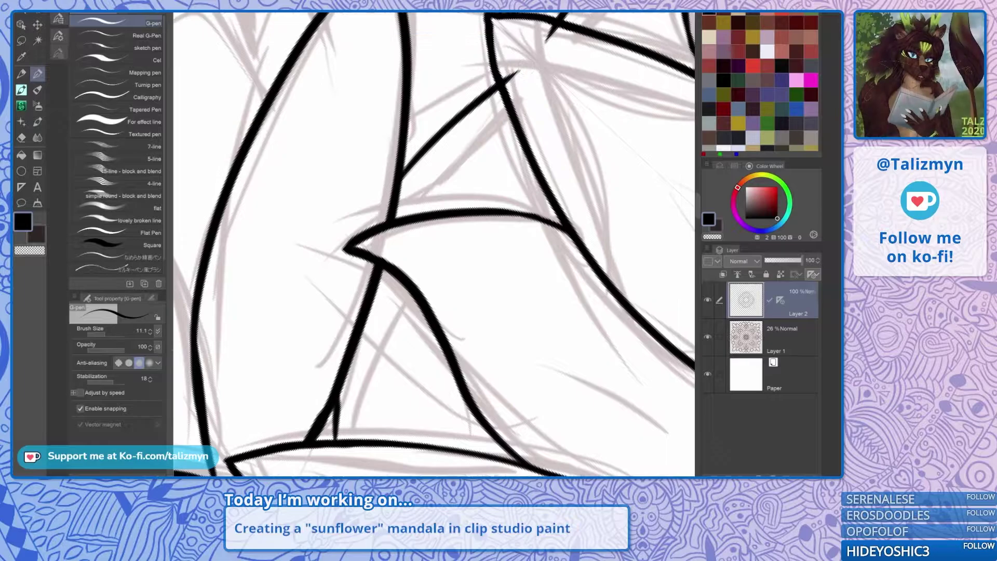
{"action": "left_click_drag", "start_coordinate": [422, 308], "coordinate": [470, 201]}
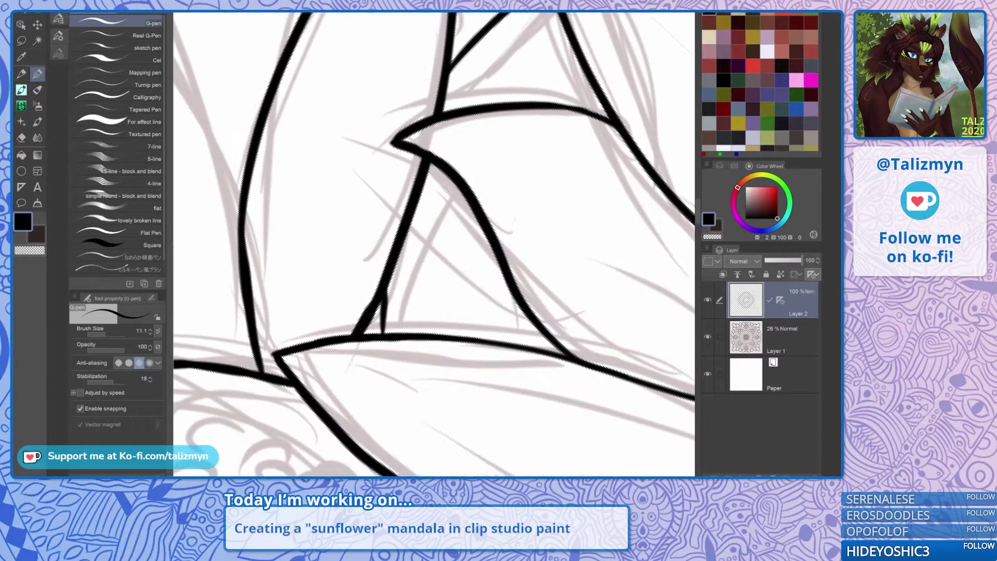
{"action": "key", "text": "ctrl+z"}
{"action": "key", "text": "ctrl+z"}
{"action": "mouse_move", "coordinate": [351, 383]}
{"action": "left_mouse_down"}
{"action": "mouse_move", "coordinate": [420, 222]}
{"action": "mouse_move", "coordinate": [504, 133]}
{"action": "left_mouse_up"}
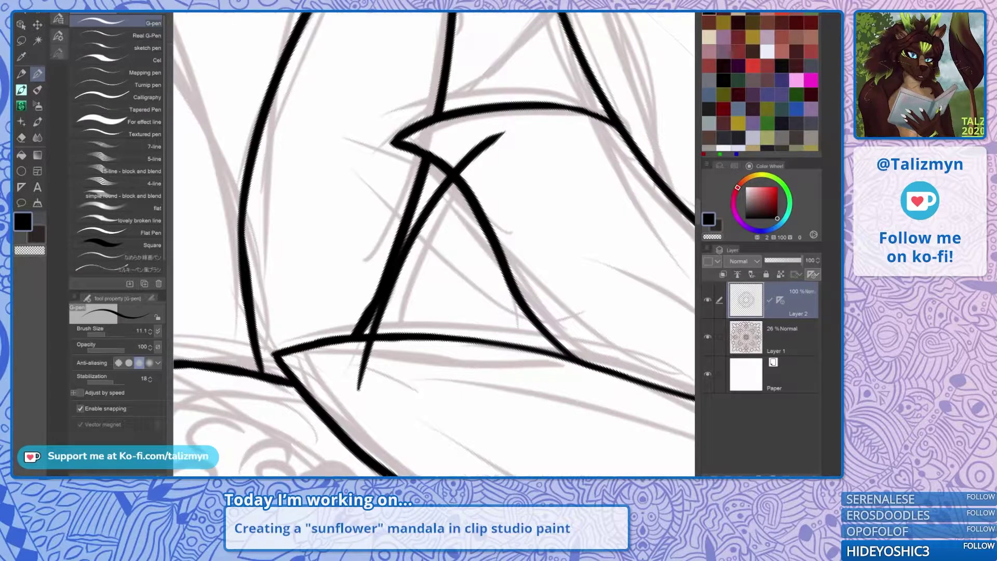
{"action": "key", "text": "ctrl+z"}
Ink both edges of the second corner petal, running behind the first petal and across the central flower's curved-tip petal to the symmetry line.
{"action": "scroll", "coordinate": [597, 203], "scroll_direction": "down", "scroll_amount": 2}
{"action": "left_click_drag", "start_coordinate": [461, 161], "coordinate": [370, 256]}
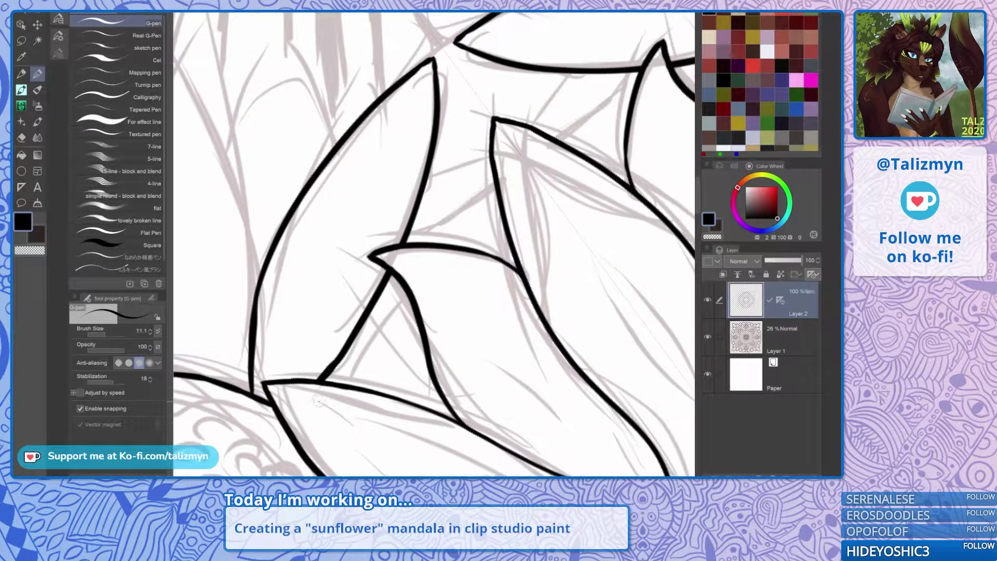
{"action": "mouse_move", "coordinate": [333, 384]}
{"action": "left_mouse_down"}
{"action": "mouse_move", "coordinate": [395, 271]}
{"action": "mouse_move", "coordinate": [675, 61]}
{"action": "left_mouse_up"}
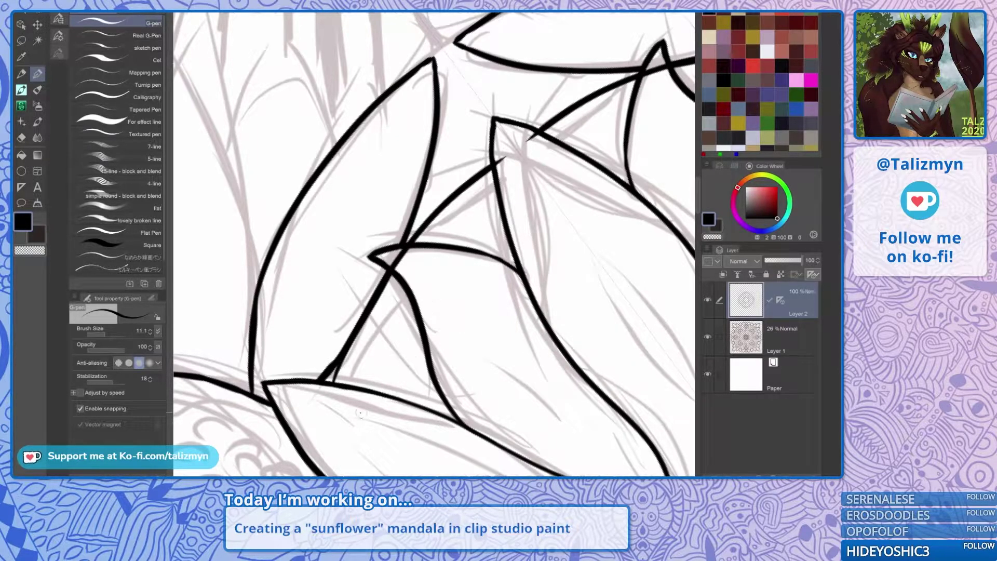
{"action": "mouse_move", "coordinate": [362, 414]}
{"action": "left_mouse_down"}
{"action": "mouse_move", "coordinate": [446, 331]}
{"action": "mouse_move", "coordinate": [492, 238]}
{"action": "mouse_move", "coordinate": [507, 158]}
{"action": "left_mouse_up"}
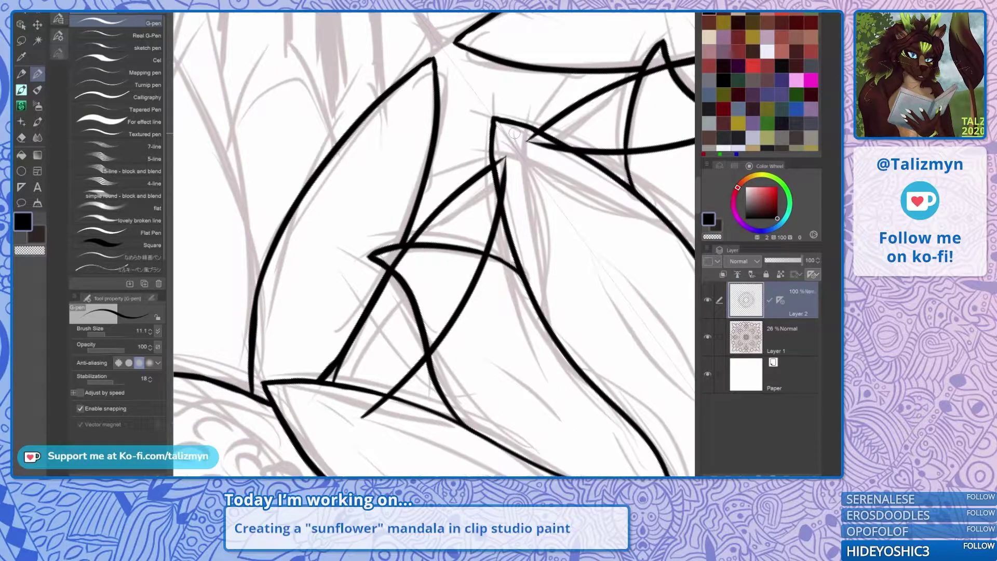
Erase the second corner petal's lines where they cross the central flower's curved-tip petal and overlap at the neighbouring corner petal.
{"action": "scroll", "coordinate": [514, 283], "scroll_direction": "up", "scroll_amount": 2}
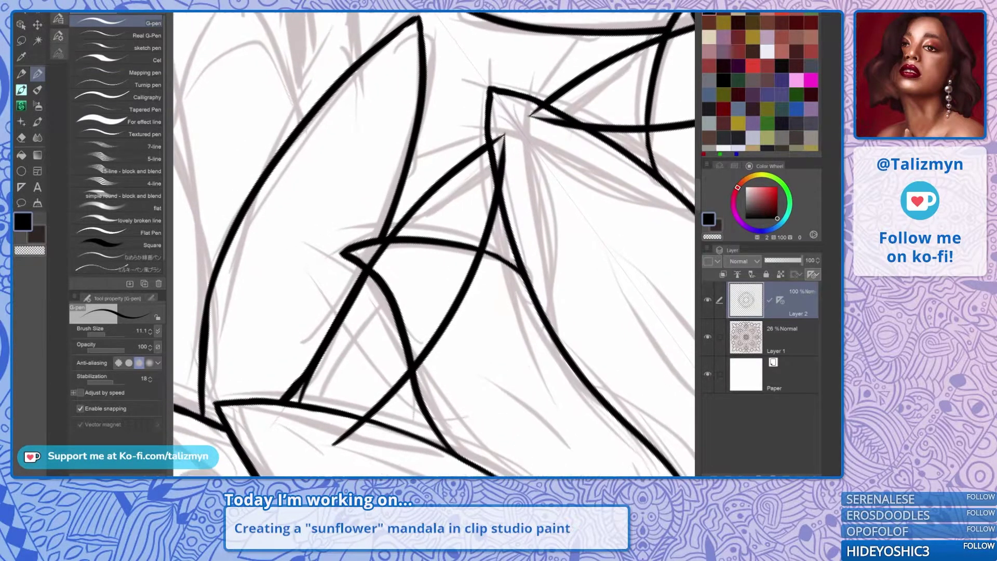
{"action": "key", "text": "e"}
{"action": "scroll", "coordinate": [499, 94], "scroll_direction": "up", "scroll_amount": 3}
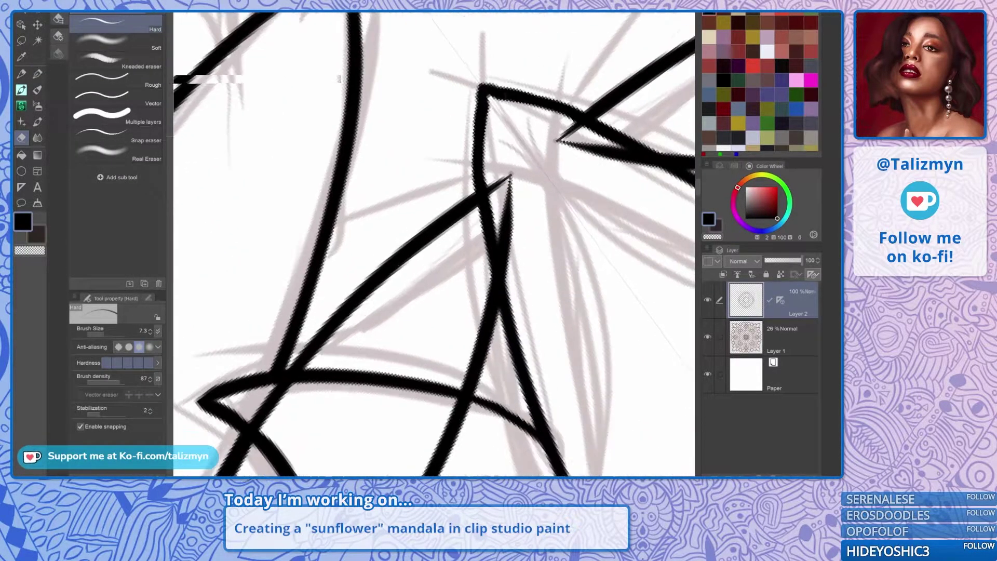
{"action": "mouse_move", "coordinate": [520, 184]}
{"action": "left_mouse_down"}
{"action": "mouse_move", "coordinate": [507, 203]}
{"action": "mouse_move", "coordinate": [491, 189]}
{"action": "mouse_move", "coordinate": [517, 248]}
{"action": "mouse_move", "coordinate": [506, 263]}
{"action": "mouse_move", "coordinate": [545, 54]}
{"action": "mouse_move", "coordinate": [456, 31]}
{"action": "mouse_move", "coordinate": [347, 44]}
{"action": "left_mouse_up"}
{"action": "left_click_drag", "start_coordinate": [415, 260], "coordinate": [455, 218]}
{"action": "mouse_move", "coordinate": [552, 228]}
{"action": "left_mouse_down"}
{"action": "mouse_move", "coordinate": [527, 252]}
{"action": "mouse_move", "coordinate": [518, 244]}
{"action": "left_mouse_up"}
{"action": "mouse_move", "coordinate": [410, 369]}
{"action": "left_mouse_down"}
{"action": "mouse_move", "coordinate": [391, 396]}
{"action": "mouse_move", "coordinate": [432, 344]}
{"action": "mouse_move", "coordinate": [402, 402]}
{"action": "left_mouse_up"}
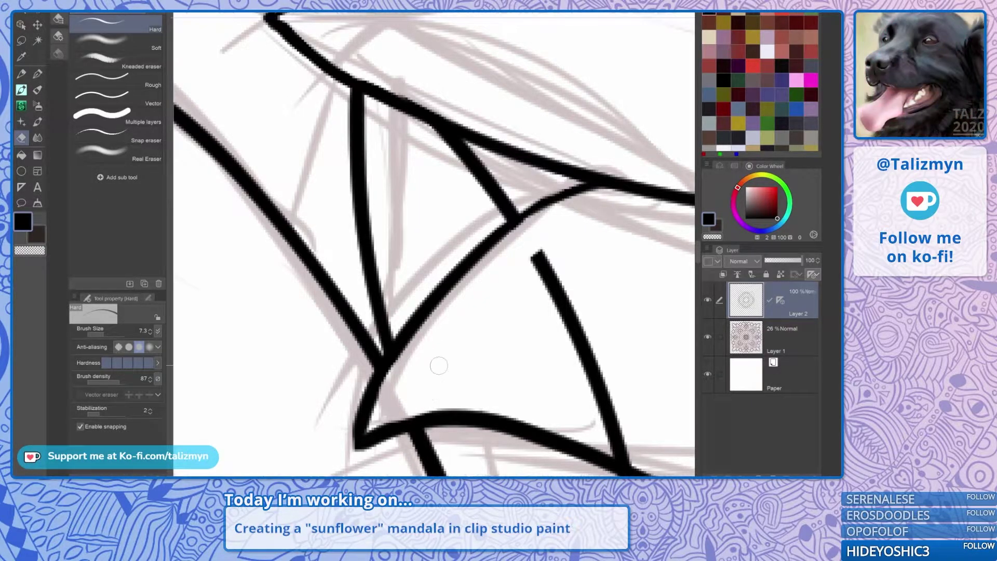
{"action": "left_click_drag", "start_coordinate": [439, 366], "coordinate": [320, 198]}
{"action": "mouse_move", "coordinate": [311, 266]}
{"action": "left_mouse_down"}
{"action": "mouse_move", "coordinate": [304, 285]}
{"action": "mouse_move", "coordinate": [368, 254]}
{"action": "mouse_move", "coordinate": [381, 263]}
{"action": "mouse_move", "coordinate": [418, 252]}
{"action": "mouse_move", "coordinate": [448, 254]}
{"action": "mouse_move", "coordinate": [493, 299]}
{"action": "left_mouse_up"}
{"action": "key", "text": "p"}
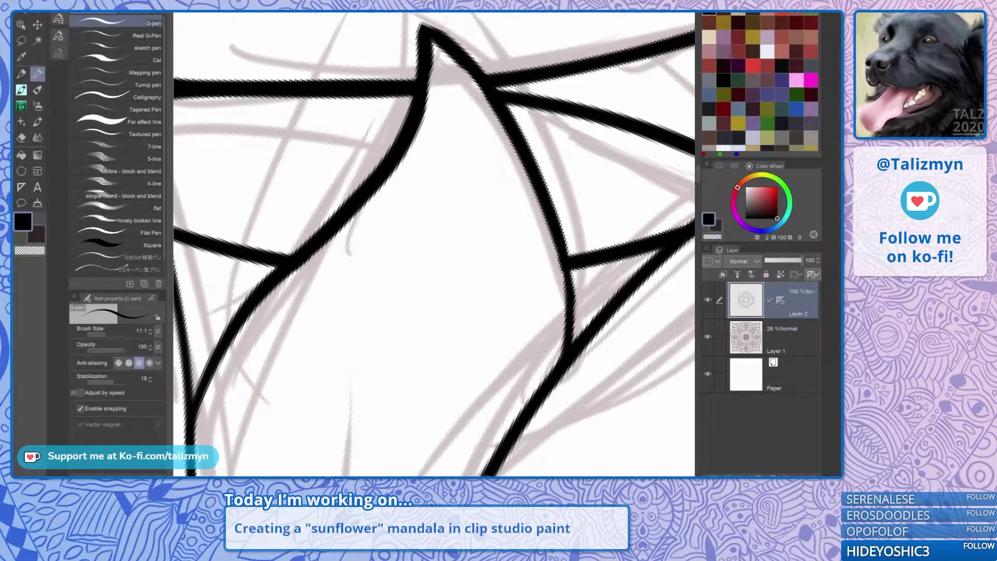
Erase the stub of the second corner petal's edge that overshoots into the neighbouring central petal.
{"action": "scroll", "coordinate": [548, 264], "scroll_direction": "down", "scroll_amount": 5}
{"action": "left_click_drag", "start_coordinate": [432, 238], "coordinate": [503, 261]}
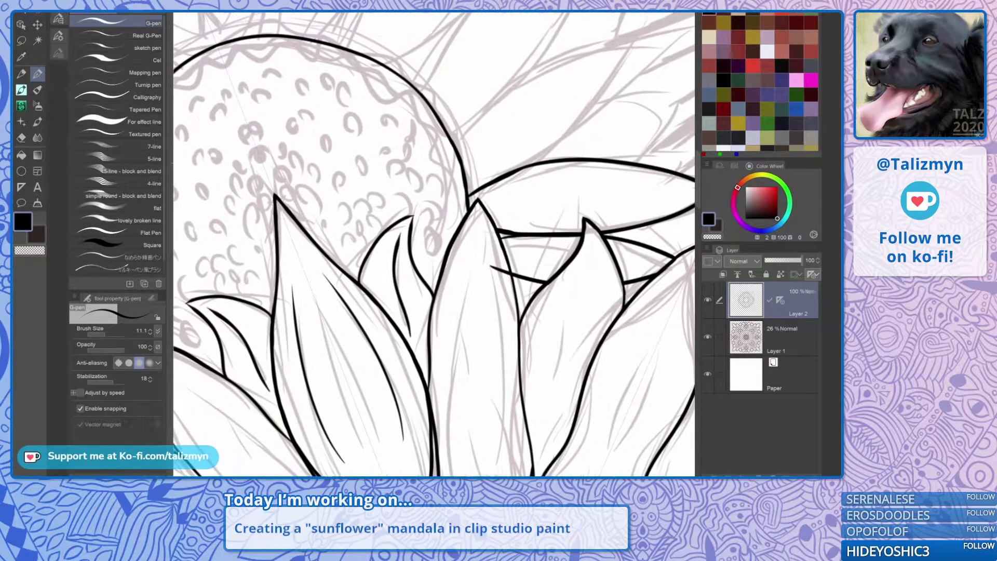
{"action": "scroll", "coordinate": [504, 261], "scroll_direction": "up", "scroll_amount": 5}
{"action": "key", "text": "e"}
{"action": "mouse_move", "coordinate": [454, 297]}
{"action": "left_mouse_down"}
{"action": "mouse_move", "coordinate": [507, 341]}
{"action": "mouse_move", "coordinate": [499, 309]}
{"action": "mouse_move", "coordinate": [523, 344]}
{"action": "left_mouse_up"}
{"action": "key", "text": "p"}
{"action": "mouse_move", "coordinate": [541, 383]}
{"action": "left_mouse_down"}
{"action": "mouse_move", "coordinate": [488, 358]}
{"action": "mouse_move", "coordinate": [545, 268]}
{"action": "left_mouse_up"}
Thicken the petal edge between its junctions with the second corner petal's lines and trim its side to an even width.
{"action": "scroll", "coordinate": [491, 358], "scroll_direction": "up", "scroll_amount": 2}
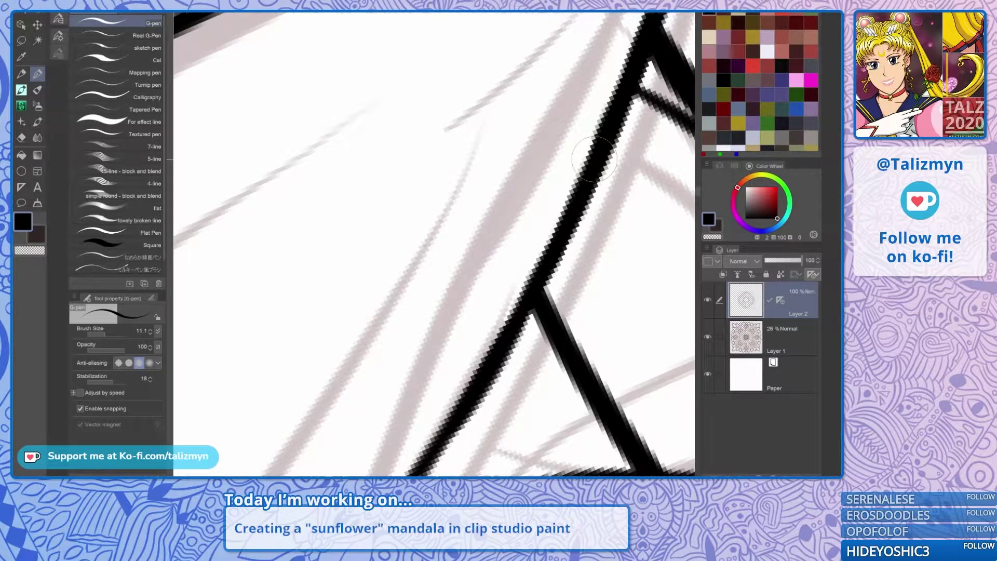
{"action": "scroll", "coordinate": [553, 260], "scroll_direction": "down", "scroll_amount": 3}
{"action": "left_click_drag", "start_coordinate": [623, 33], "coordinate": [247, 286]}
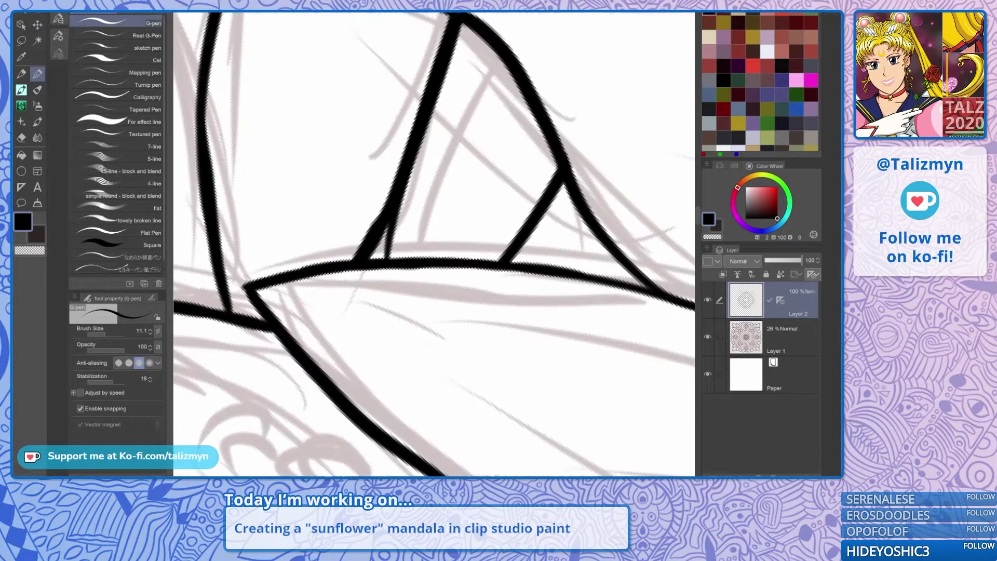
{"action": "left_click_drag", "start_coordinate": [597, 290], "coordinate": [575, 149]}
{"action": "scroll", "coordinate": [603, 243], "scroll_direction": "up", "scroll_amount": 3}
{"action": "left_click_drag", "start_coordinate": [602, 243], "coordinate": [495, 294]}
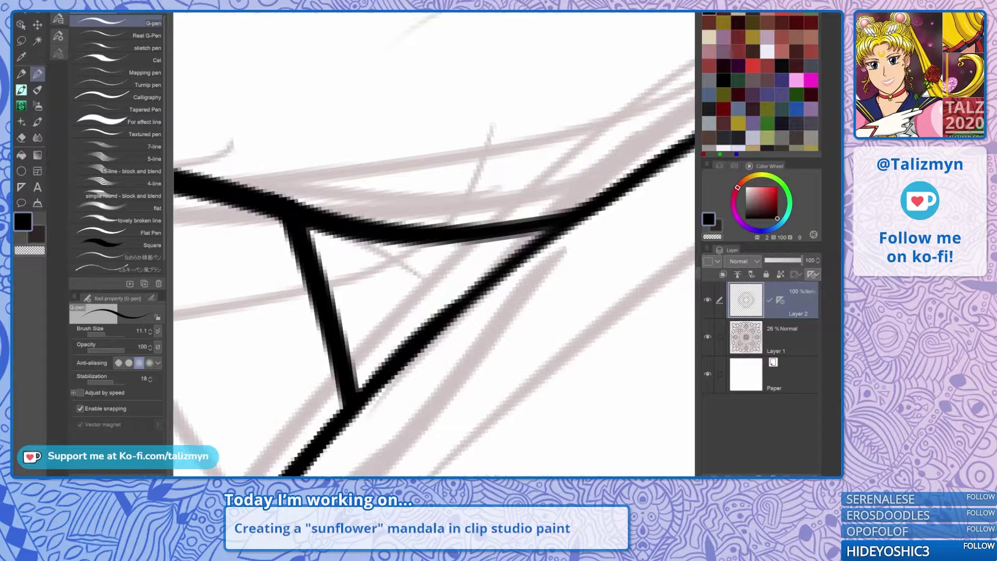
{"action": "left_click_drag", "start_coordinate": [425, 331], "coordinate": [598, 206]}
{"action": "left_click_drag", "start_coordinate": [517, 263], "coordinate": [631, 188]}
{"action": "mouse_move", "coordinate": [341, 411]}
{"action": "left_mouse_down"}
{"action": "mouse_move", "coordinate": [481, 304]}
{"action": "mouse_move", "coordinate": [557, 224]}
{"action": "mouse_move", "coordinate": [393, 351]}
{"action": "mouse_move", "coordinate": [418, 311]}
{"action": "mouse_move", "coordinate": [597, 214]}
{"action": "left_mouse_up"}
{"action": "left_click_drag", "start_coordinate": [310, 388], "coordinate": [476, 231]}
{"action": "key", "text": "e"}
{"action": "left_click_drag", "start_coordinate": [501, 259], "coordinate": [378, 370]}
{"action": "mouse_move", "coordinate": [497, 255]}
{"action": "left_mouse_down"}
{"action": "mouse_move", "coordinate": [602, 182]}
{"action": "mouse_move", "coordinate": [448, 294]}
{"action": "left_mouse_up"}
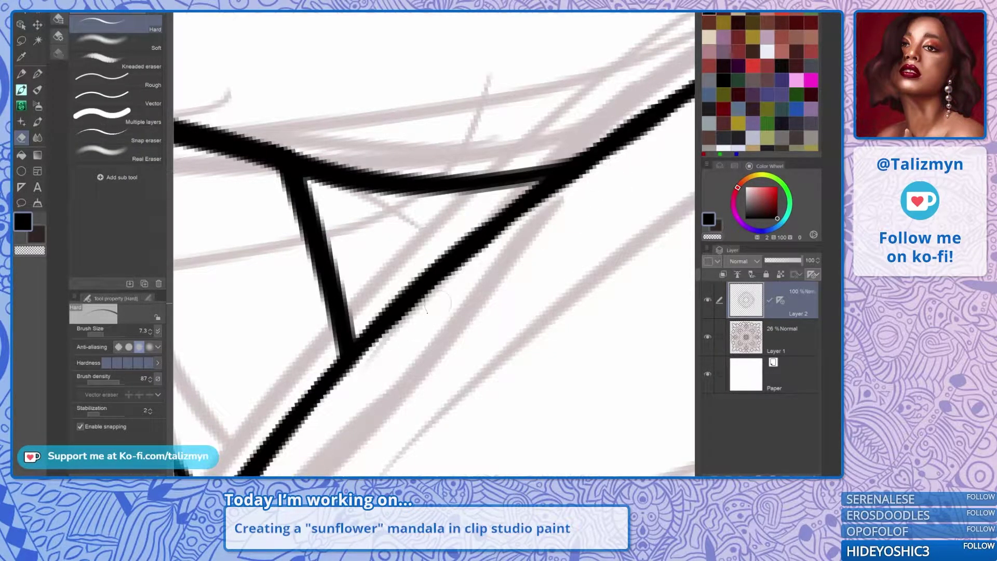
{"action": "left_click_drag", "start_coordinate": [385, 349], "coordinate": [443, 278]}
{"action": "key", "text": "p"}
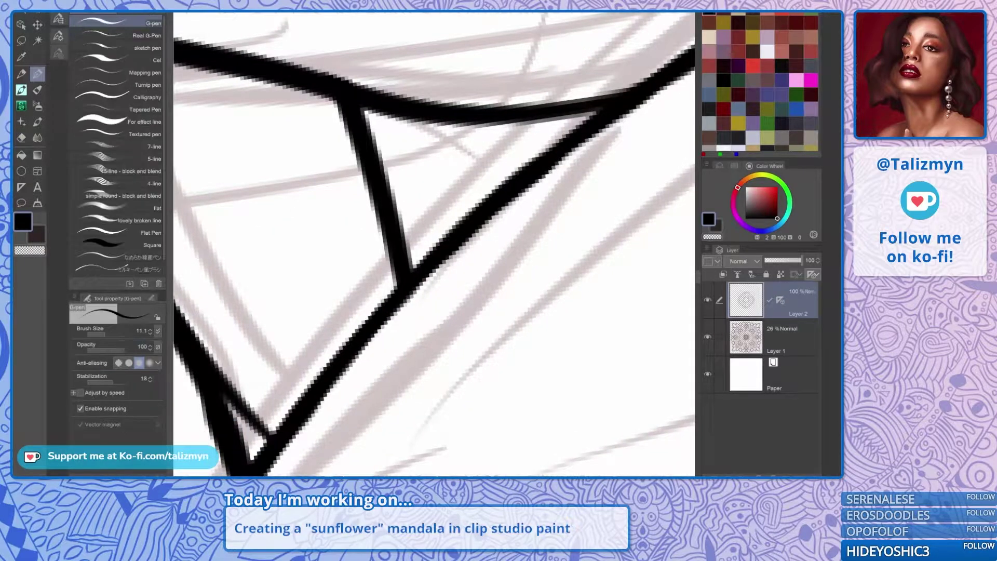
Examine the inked ring of petals across the whole mandala with the canvas turned upright.
{"action": "scroll", "coordinate": [528, 269], "scroll_direction": "down", "scroll_amount": 8}
{"action": "mouse_move", "coordinate": [426, 378]}
{"action": "left_mouse_down"}
{"action": "mouse_move", "coordinate": [364, 312]}
{"action": "mouse_move", "coordinate": [356, 133]}
{"action": "mouse_move", "coordinate": [416, 66]}
{"action": "left_mouse_up"}
{"action": "scroll", "coordinate": [433, 244], "scroll_direction": "down", "scroll_amount": 3}
{"action": "scroll", "coordinate": [434, 244], "scroll_direction": "down", "scroll_amount": 6}
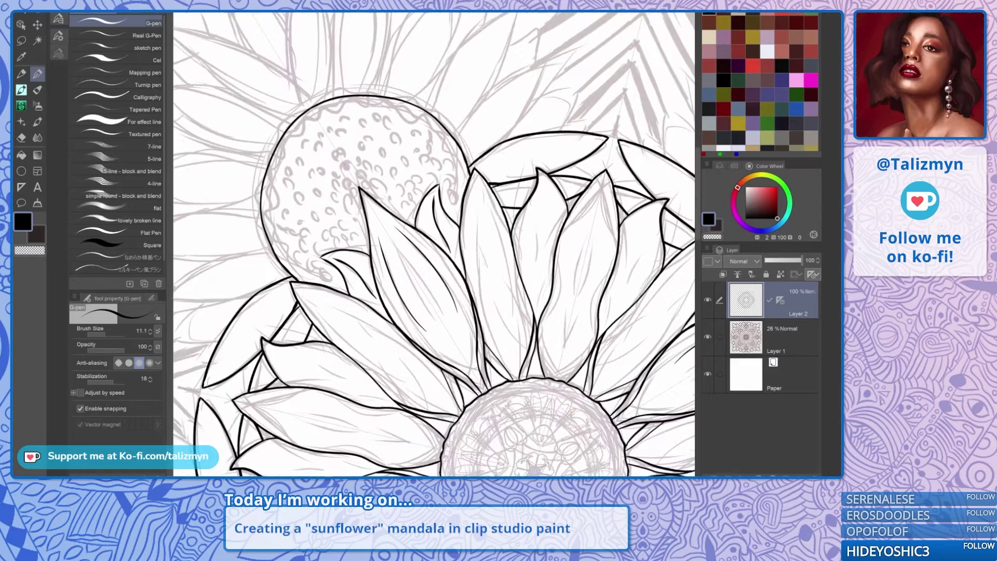
{"action": "left_click_drag", "start_coordinate": [487, 290], "coordinate": [434, 245]}
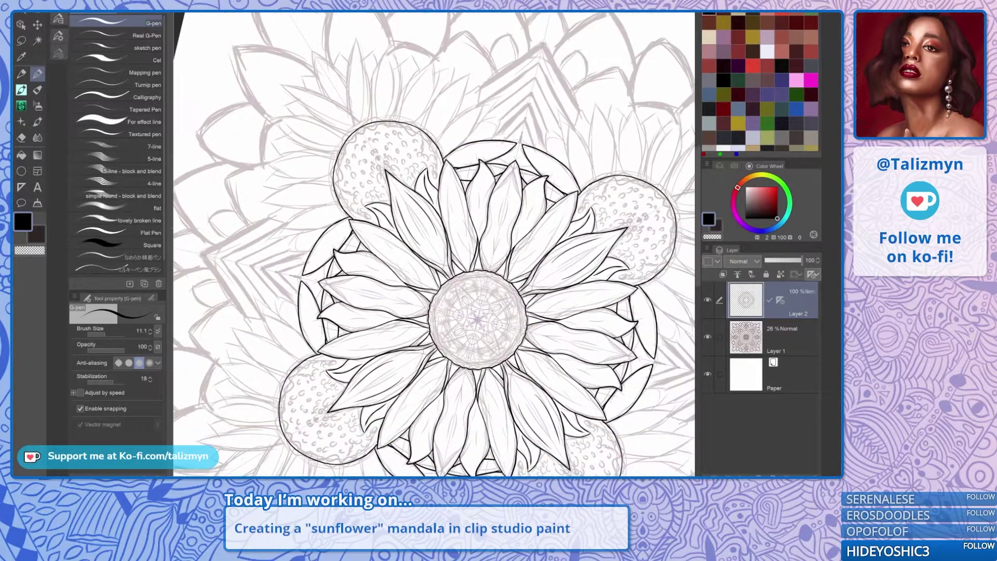
{"action": "left_click_drag", "start_coordinate": [478, 319], "coordinate": [470, 331]}
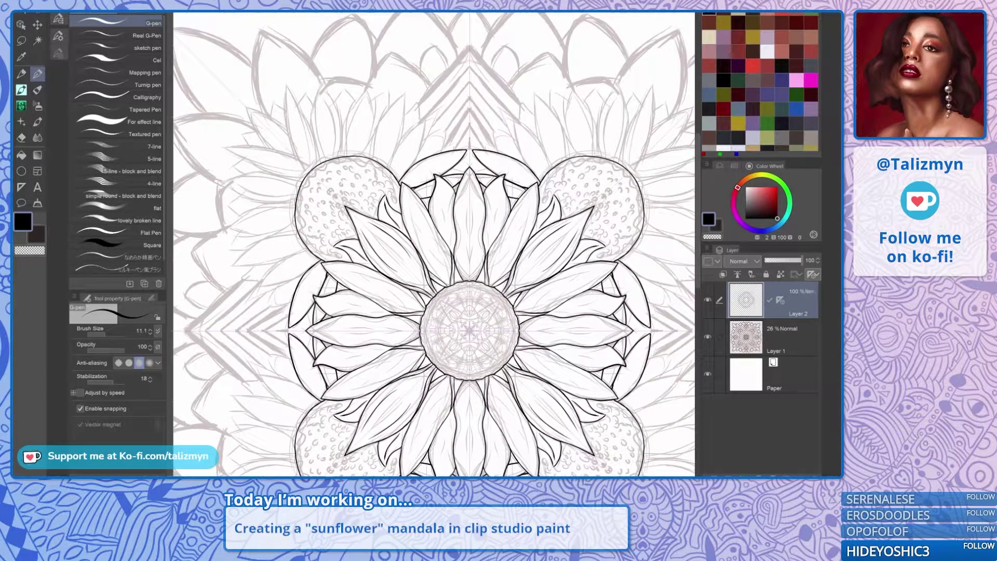
{"action": "left_click", "coordinate": [740, 164]}
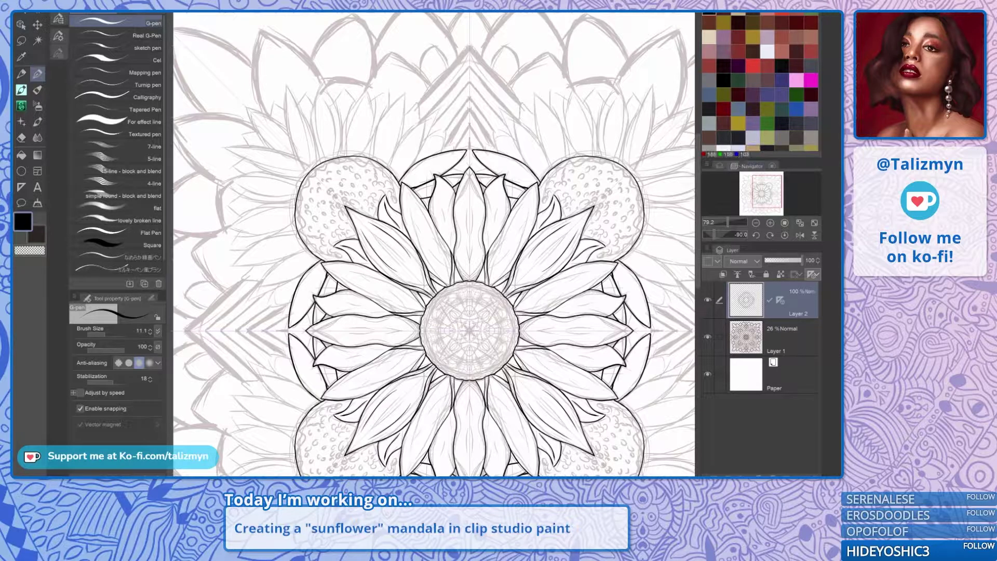
{"action": "scroll", "coordinate": [572, 224], "scroll_direction": "down", "scroll_amount": 2}
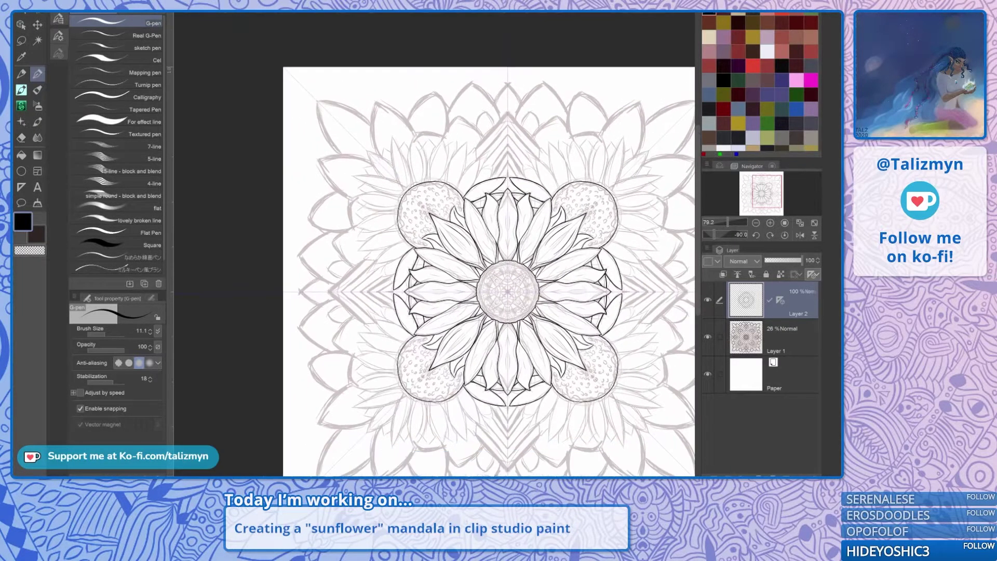
{"action": "mouse_move", "coordinate": [520, 311]}
{"action": "left_mouse_down"}
{"action": "mouse_move", "coordinate": [484, 232]}
{"action": "mouse_move", "coordinate": [537, 180]}
{"action": "mouse_move", "coordinate": [575, 77]}
{"action": "mouse_move", "coordinate": [480, 276]}
{"action": "left_mouse_up"}
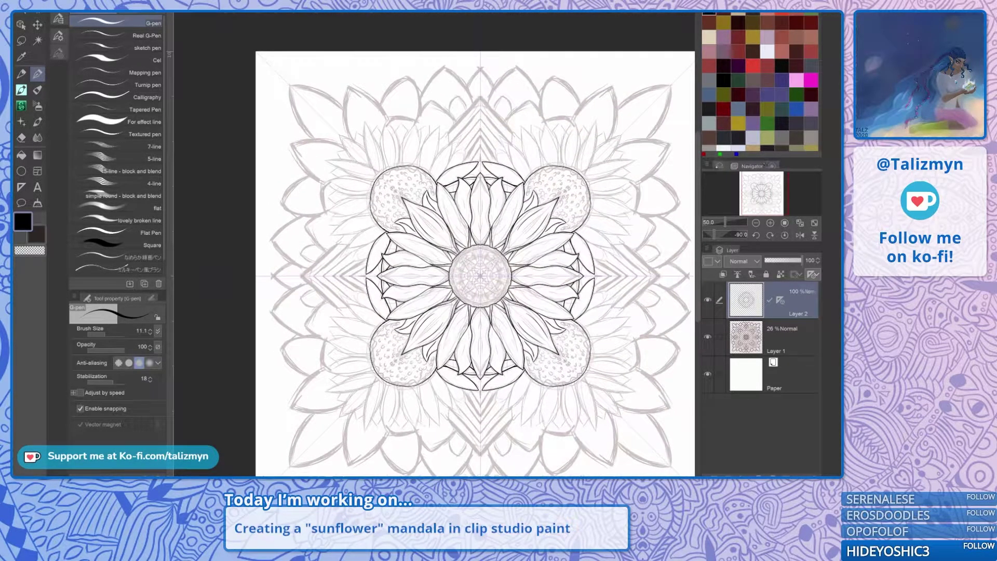
{"action": "left_click", "coordinate": [720, 165]}
{"action": "left_click", "coordinate": [780, 165]}
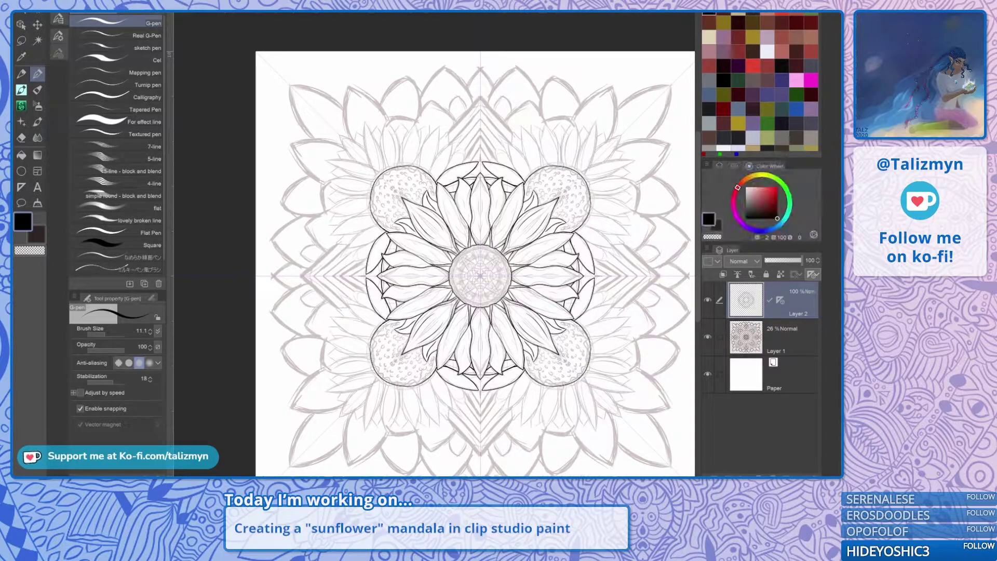
Try to ink the base of the corner sunflower's first outer petal beside the ring petal, above the disc outline.
{"action": "scroll", "coordinate": [524, 214], "scroll_direction": "up", "scroll_amount": 4}
{"action": "left_click_drag", "start_coordinate": [524, 214], "coordinate": [476, 297]}
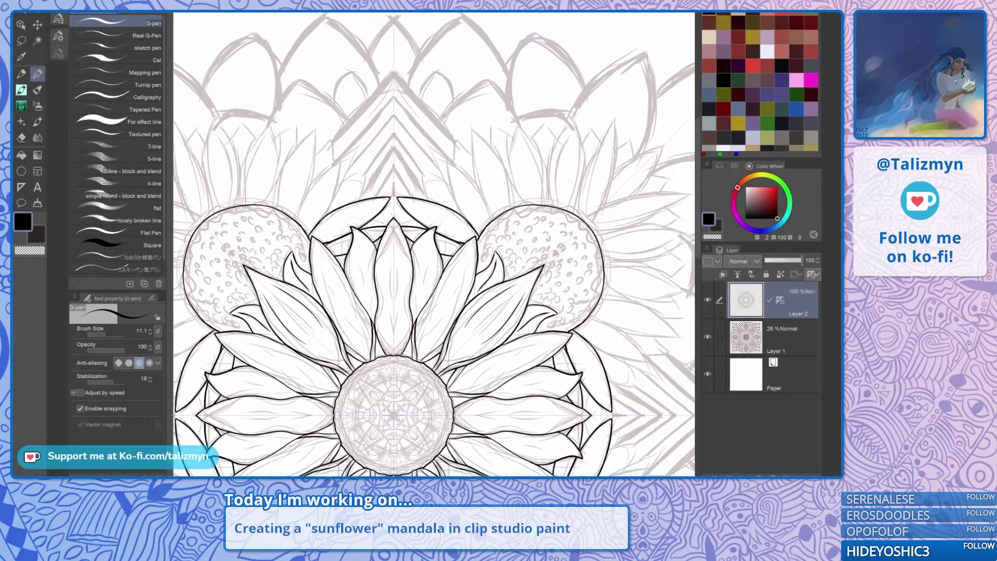
{"action": "scroll", "coordinate": [554, 213], "scroll_direction": "up", "scroll_amount": 2}
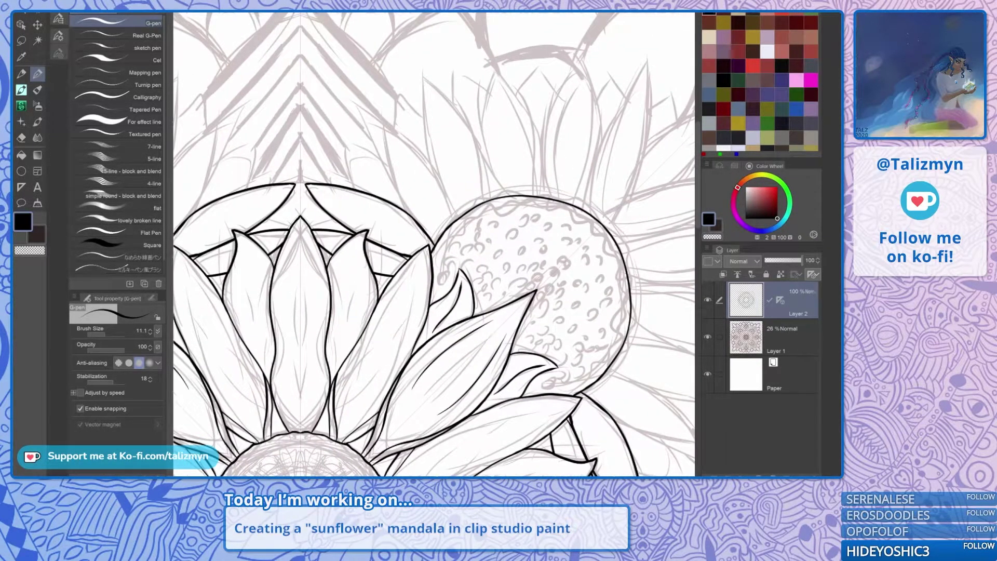
{"action": "left_click_drag", "start_coordinate": [499, 224], "coordinate": [556, 275]}
{"action": "left_click_drag", "start_coordinate": [520, 171], "coordinate": [546, 253]}
{"action": "scroll", "coordinate": [519, 217], "scroll_direction": "up", "scroll_amount": 4}
{"action": "left_click_drag", "start_coordinate": [519, 218], "coordinate": [507, 264]}
{"action": "left_click_drag", "start_coordinate": [518, 208], "coordinate": [478, 279]}
{"action": "mouse_move", "coordinate": [367, 432]}
{"action": "left_mouse_down"}
{"action": "mouse_move", "coordinate": [382, 321]}
{"action": "mouse_move", "coordinate": [342, 316]}
{"action": "left_mouse_up"}
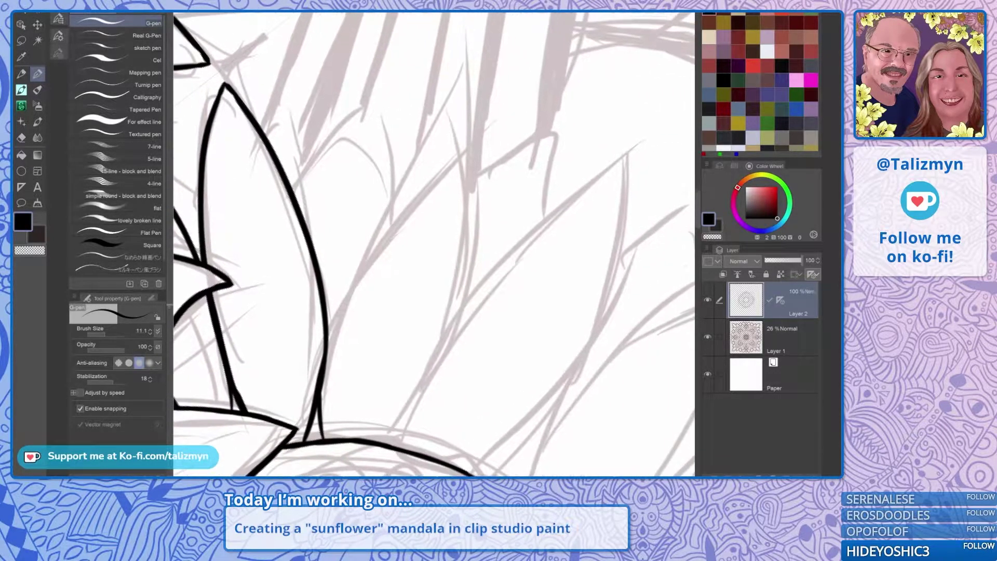
{"action": "left_click_drag", "start_coordinate": [434, 244], "coordinate": [524, 242]}
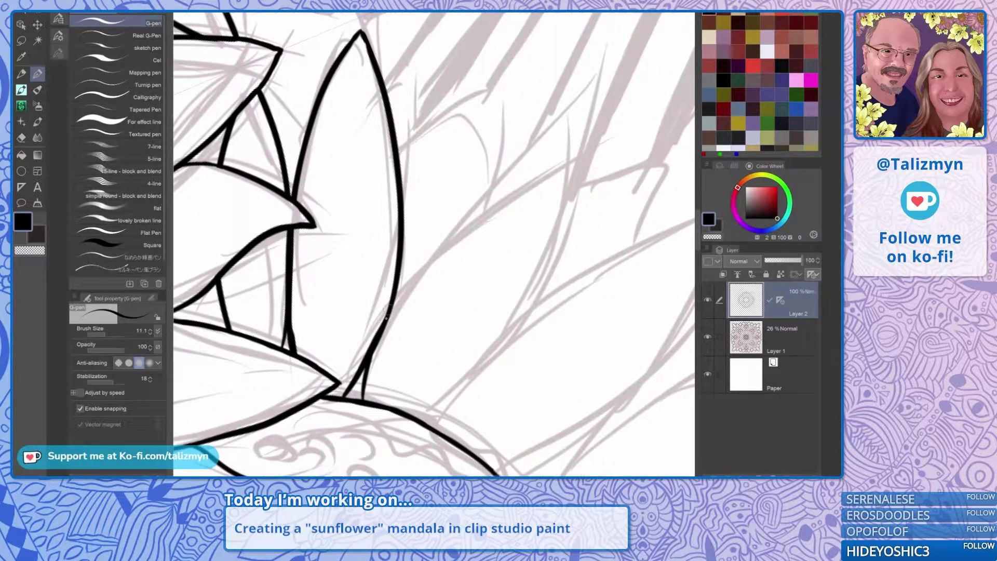
{"action": "key", "text": "ctrl+z"}
Try to ink the corner sunflower's first outer petal with two curved edges rising from the disc to a pointed tip.
{"action": "mouse_move", "coordinate": [367, 397]}
{"action": "left_mouse_down"}
{"action": "mouse_move", "coordinate": [387, 291]}
{"action": "mouse_move", "coordinate": [540, 89]}
{"action": "left_mouse_up"}
{"action": "mouse_move", "coordinate": [413, 417]}
{"action": "left_mouse_down"}
{"action": "mouse_move", "coordinate": [447, 391]}
{"action": "mouse_move", "coordinate": [504, 302]}
{"action": "mouse_move", "coordinate": [531, 170]}
{"action": "mouse_move", "coordinate": [528, 92]}
{"action": "left_mouse_up"}
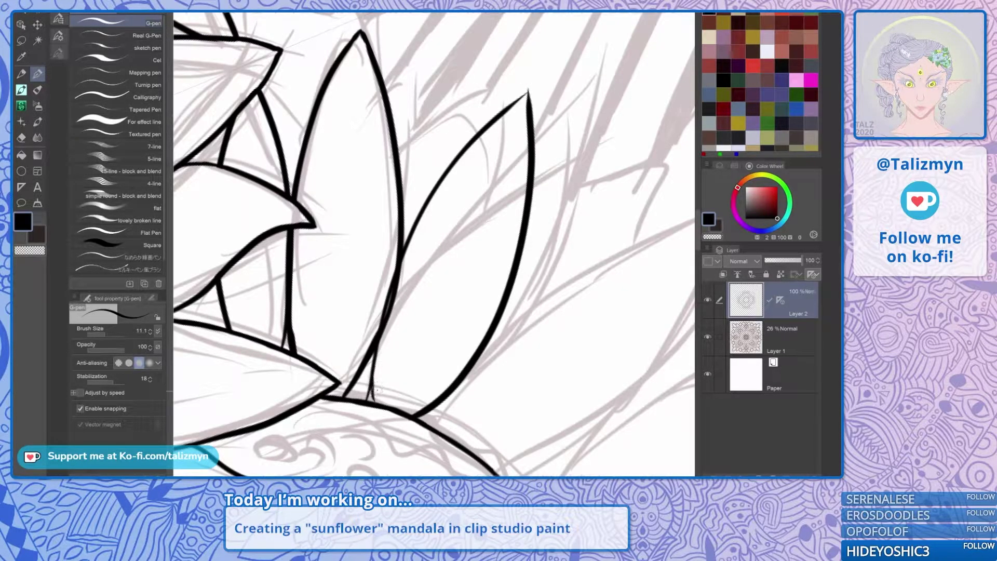
{"action": "left_click_drag", "start_coordinate": [467, 182], "coordinate": [435, 272]}
{"action": "scroll", "coordinate": [482, 229], "scroll_direction": "up", "scroll_amount": 2}
{"action": "left_click_drag", "start_coordinate": [482, 229], "coordinate": [457, 232]}
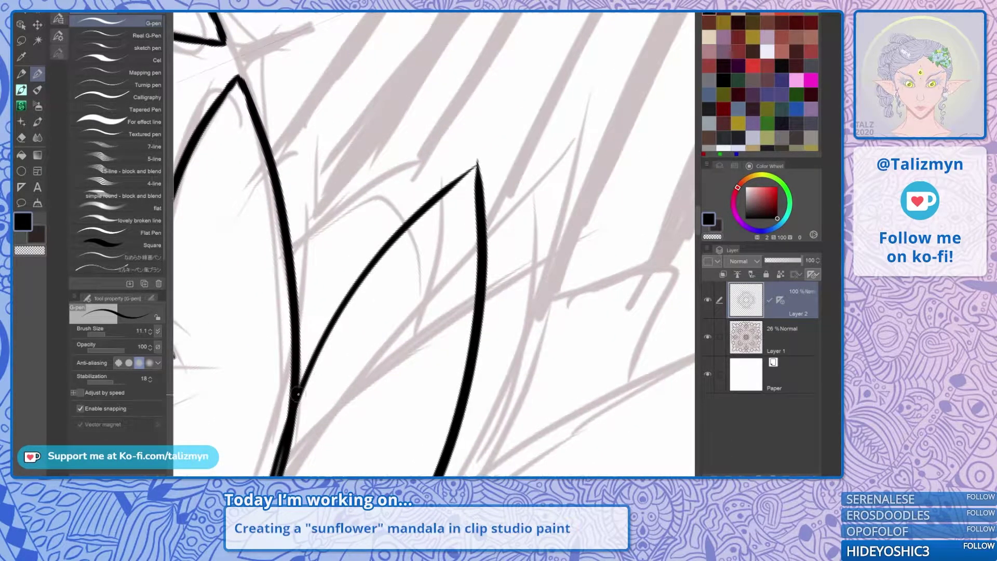
{"action": "key", "text": "ctrl+z"}
{"action": "key", "text": "ctrl+z"}
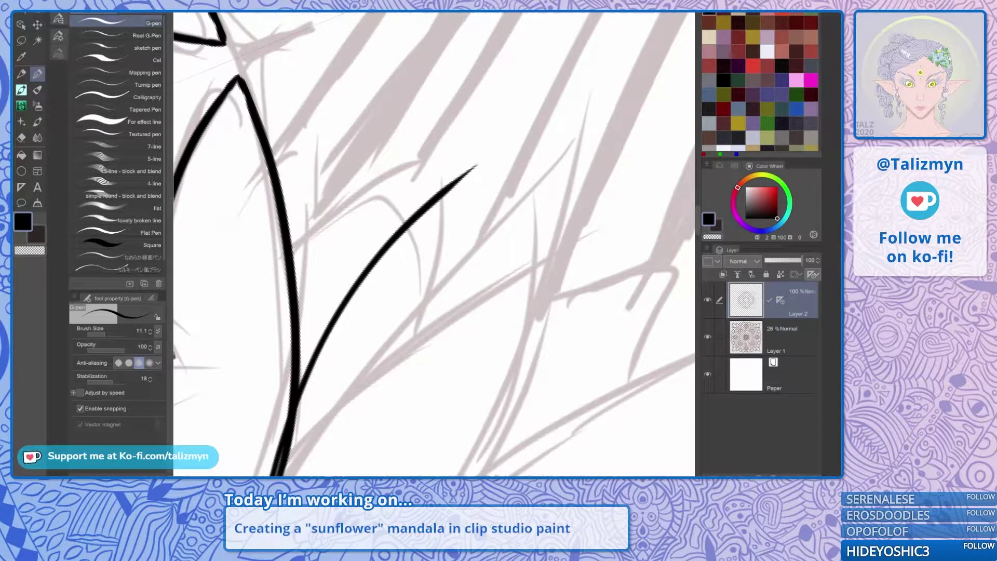
{"action": "scroll", "coordinate": [310, 355], "scroll_direction": "up", "scroll_amount": 2}
{"action": "scroll", "coordinate": [491, 243], "scroll_direction": "down", "scroll_amount": 2}
{"action": "left_click_drag", "start_coordinate": [480, 260], "coordinate": [478, 183]}
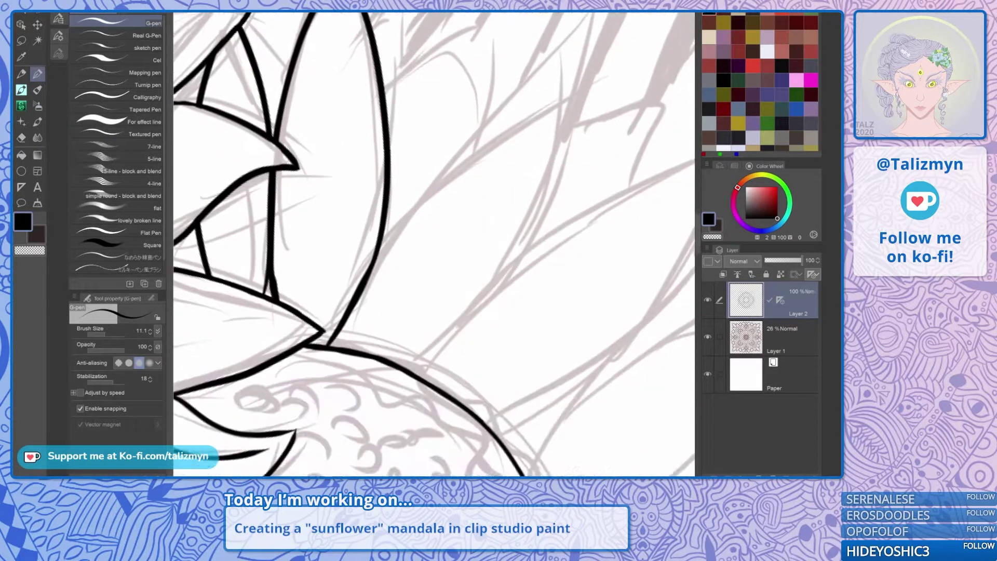
Try a new version of the outer petal, emerging from behind the ring petal, with a long curved outer edge down to the disc.
{"action": "left_click_drag", "start_coordinate": [447, 218], "coordinate": [426, 278]}
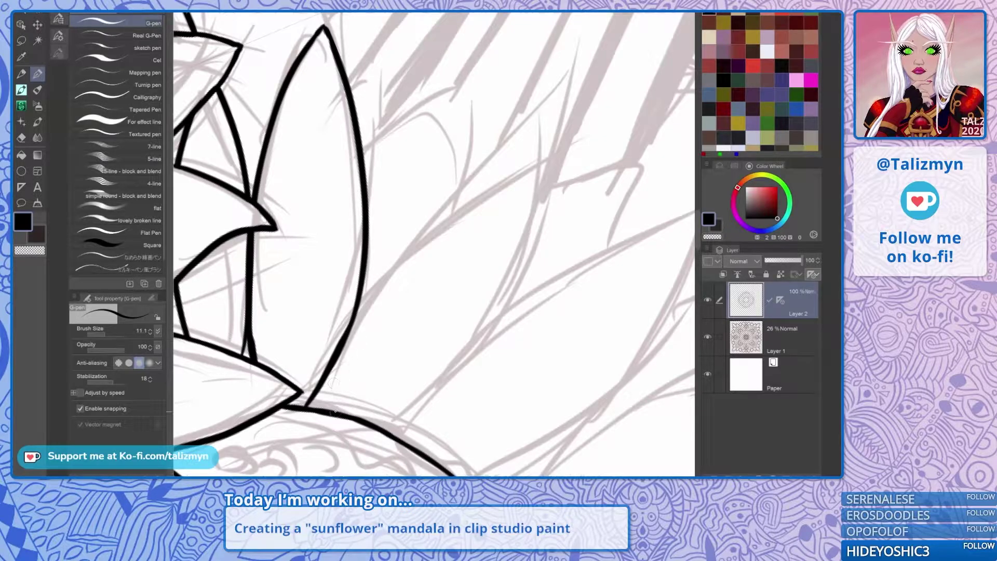
{"action": "mouse_move", "coordinate": [335, 412]}
{"action": "left_mouse_down"}
{"action": "mouse_move", "coordinate": [335, 356]}
{"action": "mouse_move", "coordinate": [351, 324]}
{"action": "left_mouse_up"}
{"action": "key", "text": "ctrl+z"}
{"action": "left_click_drag", "start_coordinate": [337, 383], "coordinate": [343, 347]}
{"action": "left_click_drag", "start_coordinate": [367, 190], "coordinate": [461, 62]}
{"action": "mouse_move", "coordinate": [376, 422]}
{"action": "left_mouse_down"}
{"action": "mouse_move", "coordinate": [390, 404]}
{"action": "mouse_move", "coordinate": [471, 94]}
{"action": "mouse_move", "coordinate": [462, 30]}
{"action": "left_mouse_up"}
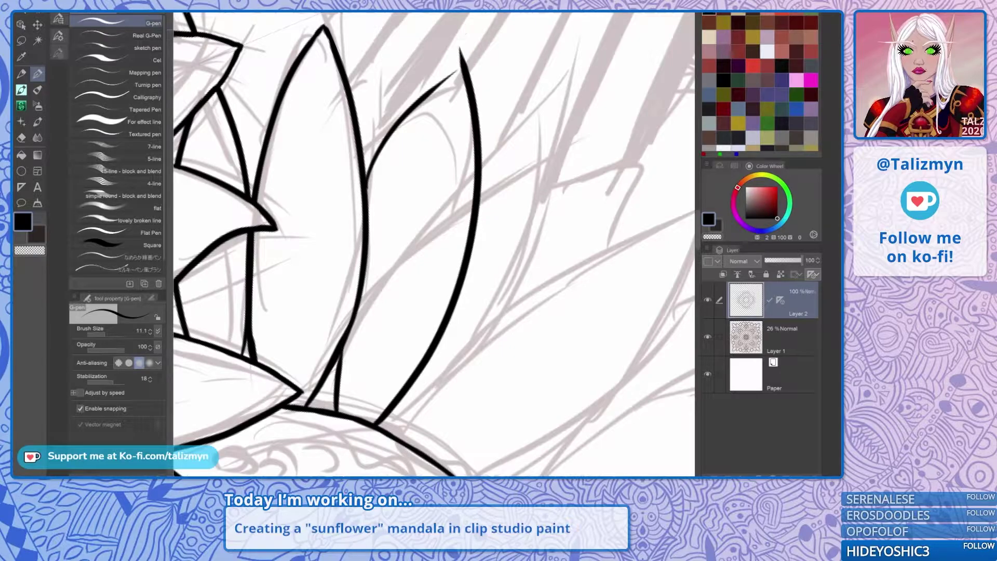
Try to redraw the outer petal's long edge between the disc outline and the tip.
{"action": "key", "text": "Delete"}
{"action": "key", "text": "ctrl+z"}
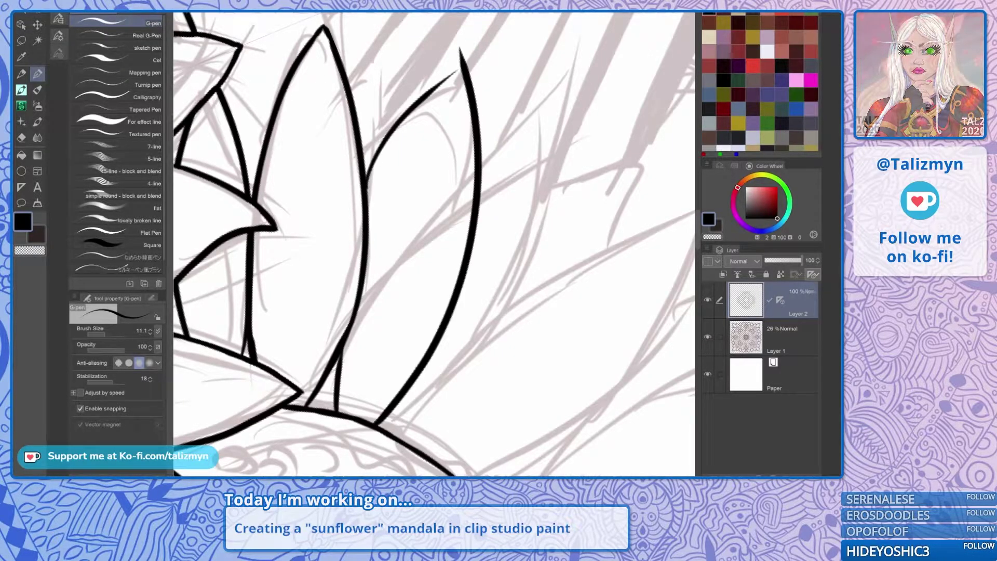
{"action": "mouse_move", "coordinate": [378, 420]}
{"action": "left_mouse_down"}
{"action": "mouse_move", "coordinate": [464, 176]}
{"action": "mouse_move", "coordinate": [455, 54]}
{"action": "left_mouse_up"}
{"action": "key", "text": "ctrl+z"}
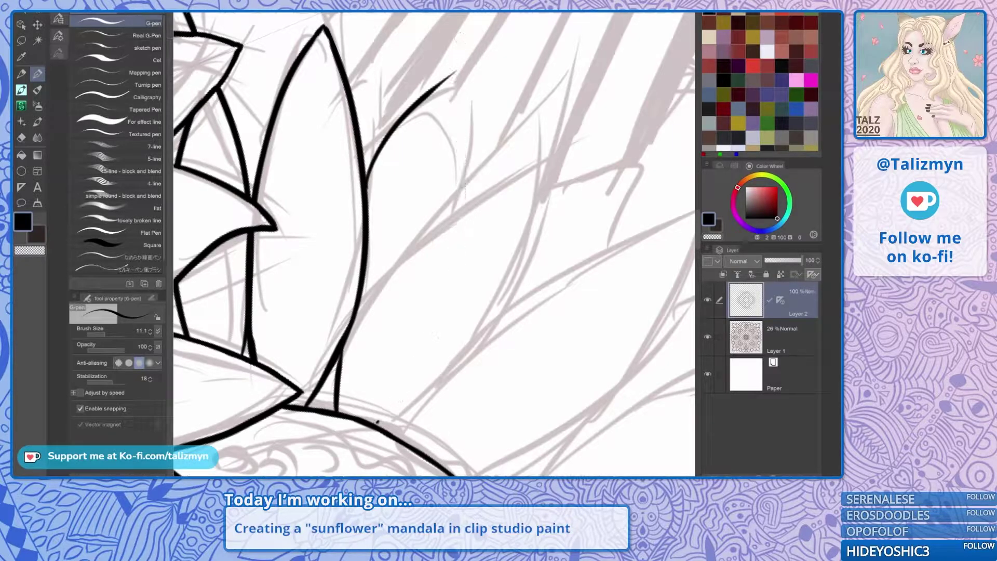
Undo the remaining inner-edge strokes of the outer petal next to the ring petal.
{"action": "scroll", "coordinate": [434, 244], "scroll_direction": "up", "scroll_amount": 1}
{"action": "mouse_move", "coordinate": [434, 244]}
{"action": "left_mouse_down"}
{"action": "mouse_move", "coordinate": [412, 199]}
{"action": "mouse_move", "coordinate": [454, 237]}
{"action": "left_mouse_up"}
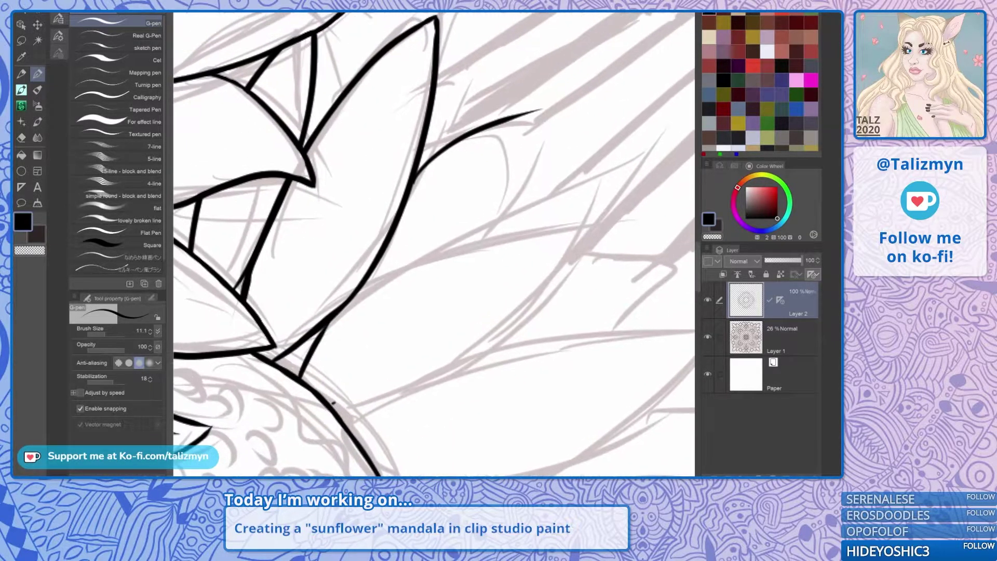
{"action": "scroll", "coordinate": [434, 244], "scroll_direction": "up", "scroll_amount": 2}
{"action": "left_click_drag", "start_coordinate": [571, 291], "coordinate": [582, 260]}
{"action": "scroll", "coordinate": [501, 249], "scroll_direction": "down", "scroll_amount": 2}
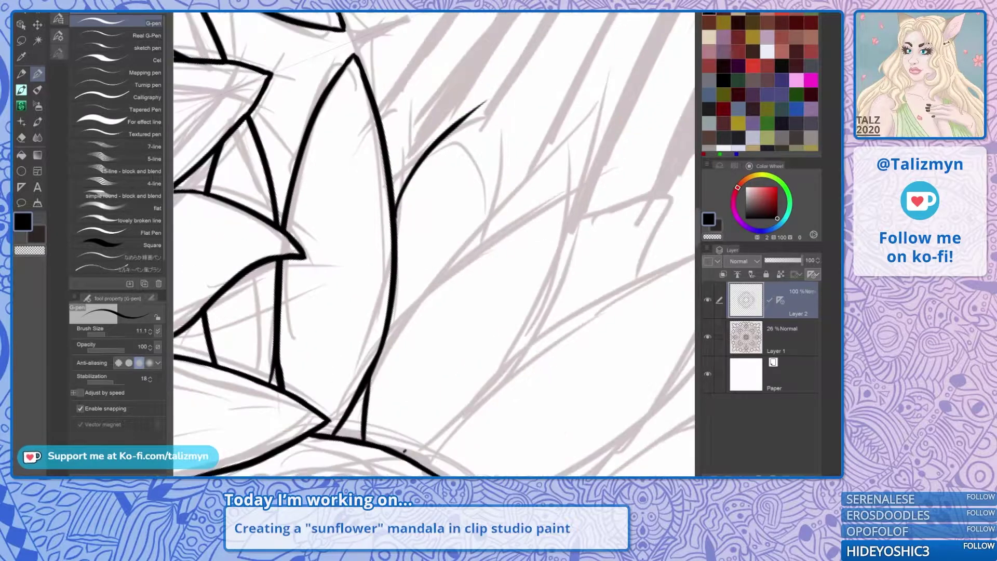
{"action": "key", "text": "ctrl+z"}
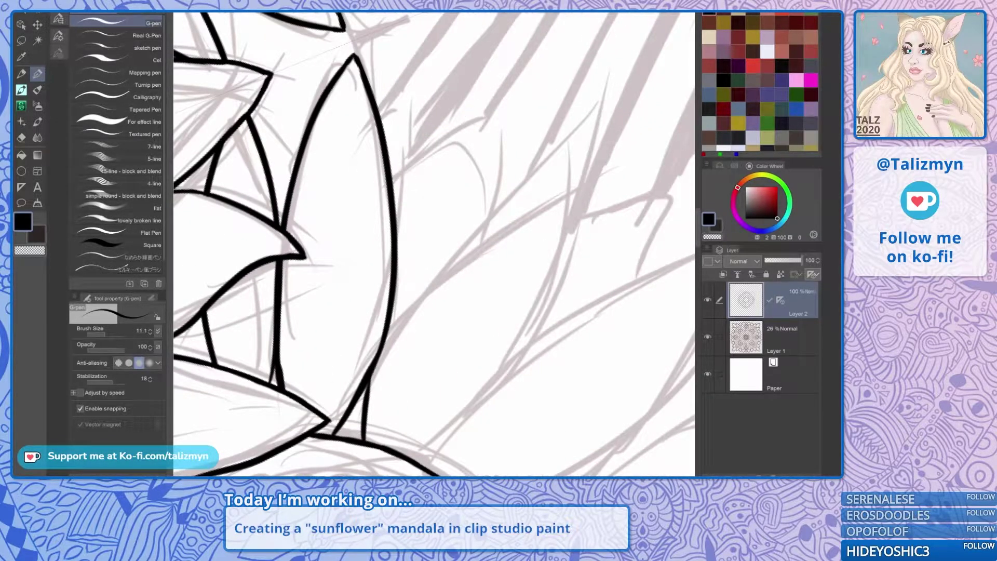
{"action": "key", "text": "ctrl+z"}
{"action": "left_click_drag", "start_coordinate": [483, 384], "coordinate": [477, 275]}
{"action": "scroll", "coordinate": [477, 280], "scroll_direction": "down", "scroll_amount": 2}
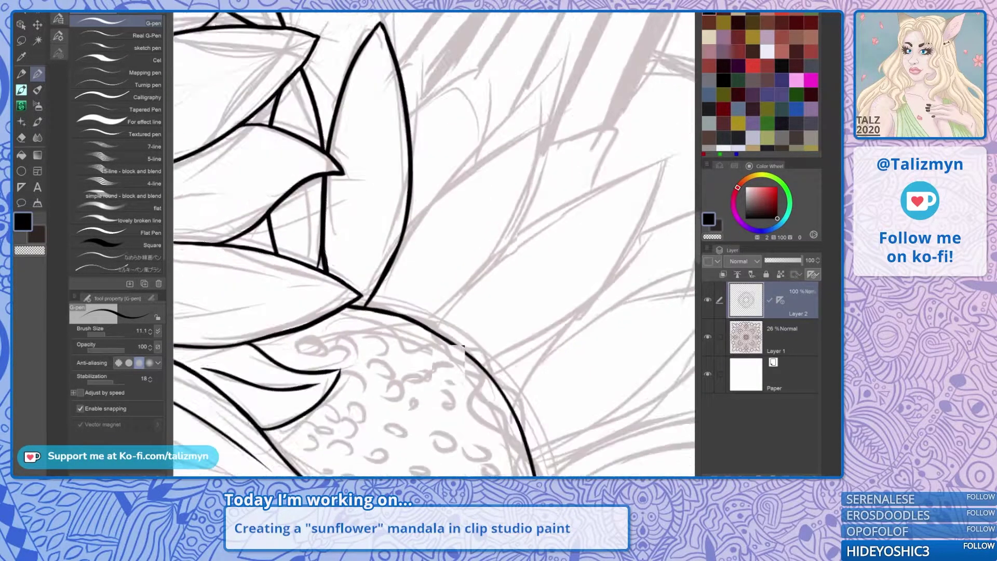
{"action": "left_click_drag", "start_coordinate": [572, 291], "coordinate": [575, 214]}
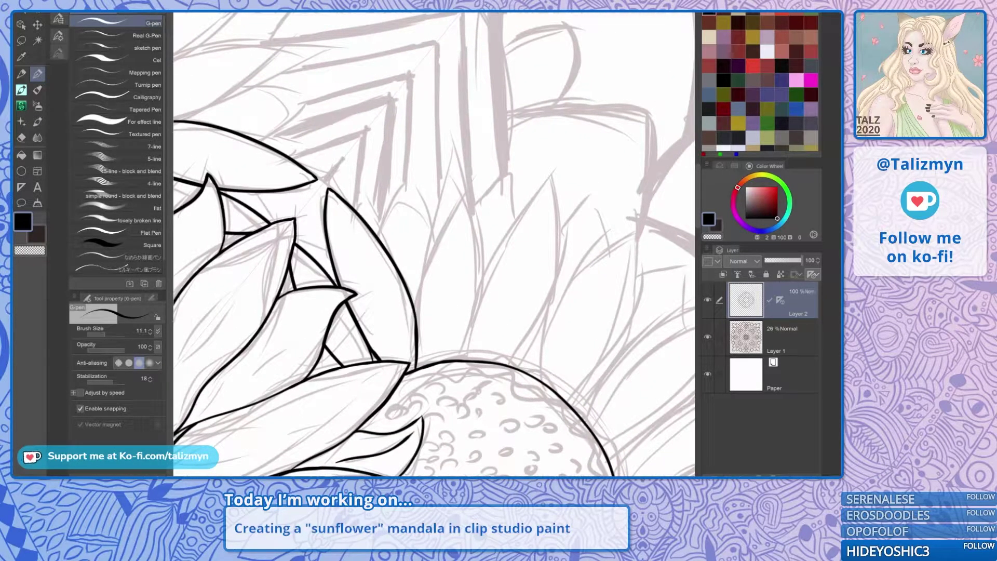
{"action": "scroll", "coordinate": [493, 323], "scroll_direction": "up", "scroll_amount": 2}
{"action": "scroll", "coordinate": [512, 342], "scroll_direction": "up", "scroll_amount": 1}
{"action": "left_click_drag", "start_coordinate": [512, 312], "coordinate": [439, 386]}
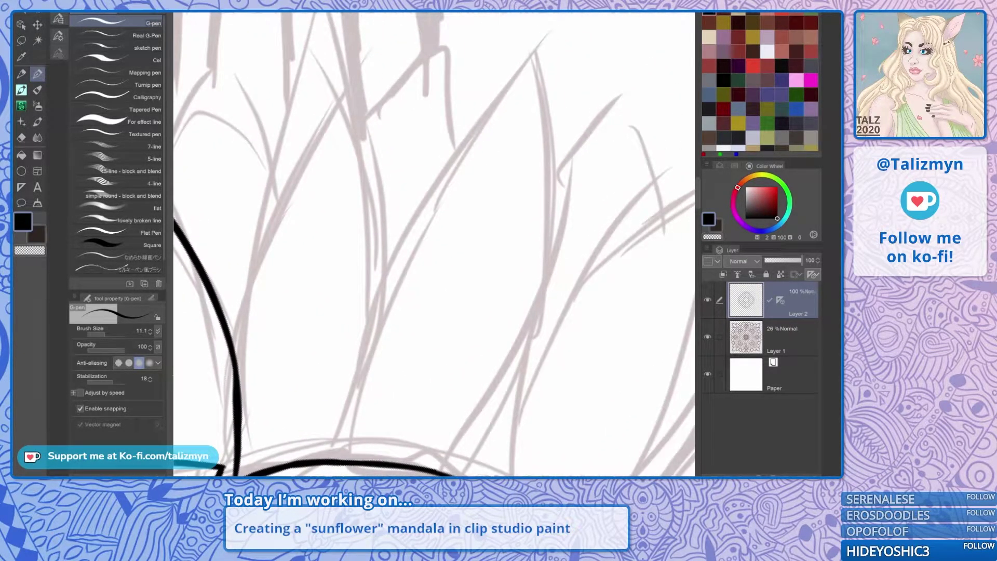
Ink a tall outer petal on the corner sunflower with two curved edges rising from the disc to a pointed tip.
{"action": "mouse_move", "coordinate": [370, 460]}
{"action": "left_mouse_down"}
{"action": "mouse_move", "coordinate": [379, 312]}
{"action": "mouse_move", "coordinate": [517, 63]}
{"action": "mouse_move", "coordinate": [547, 41]}
{"action": "left_mouse_up"}
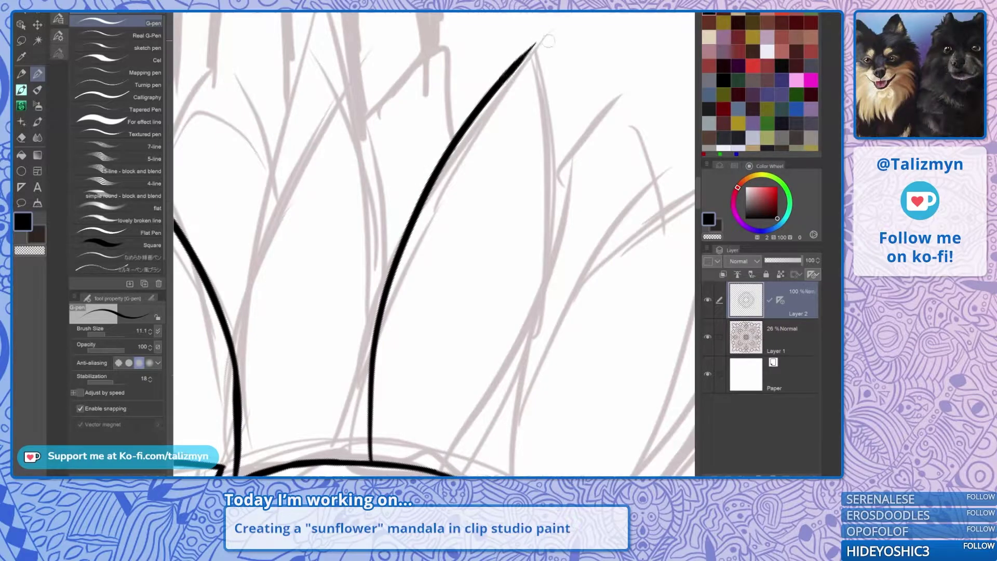
{"action": "mouse_move", "coordinate": [446, 465]}
{"action": "left_mouse_down"}
{"action": "mouse_move", "coordinate": [535, 270]}
{"action": "mouse_move", "coordinate": [535, 23]}
{"action": "left_mouse_up"}
{"action": "left_click_drag", "start_coordinate": [385, 259], "coordinate": [487, 233]}
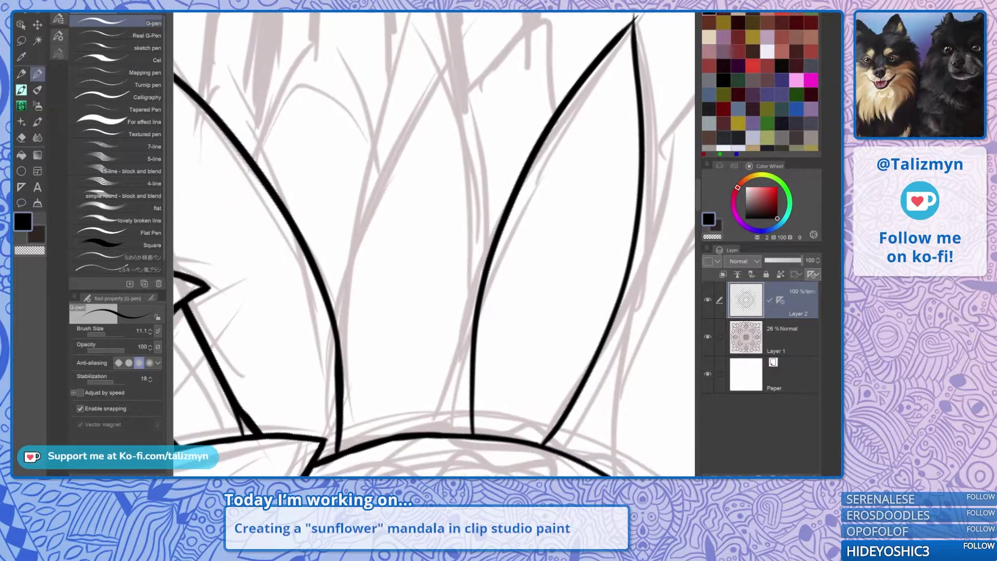
Try to ink the neighbouring petal between the ring petal and the tall outer petal with two curved edges.
{"action": "left_click_drag", "start_coordinate": [478, 221], "coordinate": [439, 62]}
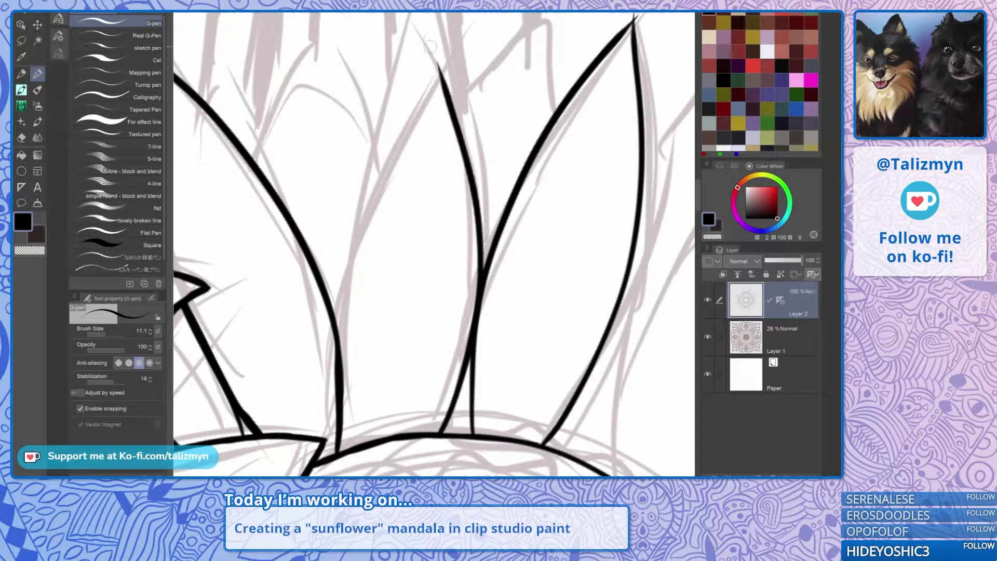
{"action": "mouse_move", "coordinate": [385, 439]}
{"action": "left_mouse_down"}
{"action": "mouse_move", "coordinate": [350, 374]}
{"action": "mouse_move", "coordinate": [400, 121]}
{"action": "left_mouse_up"}
{"action": "left_click_drag", "start_coordinate": [419, 83], "coordinate": [432, 58]}
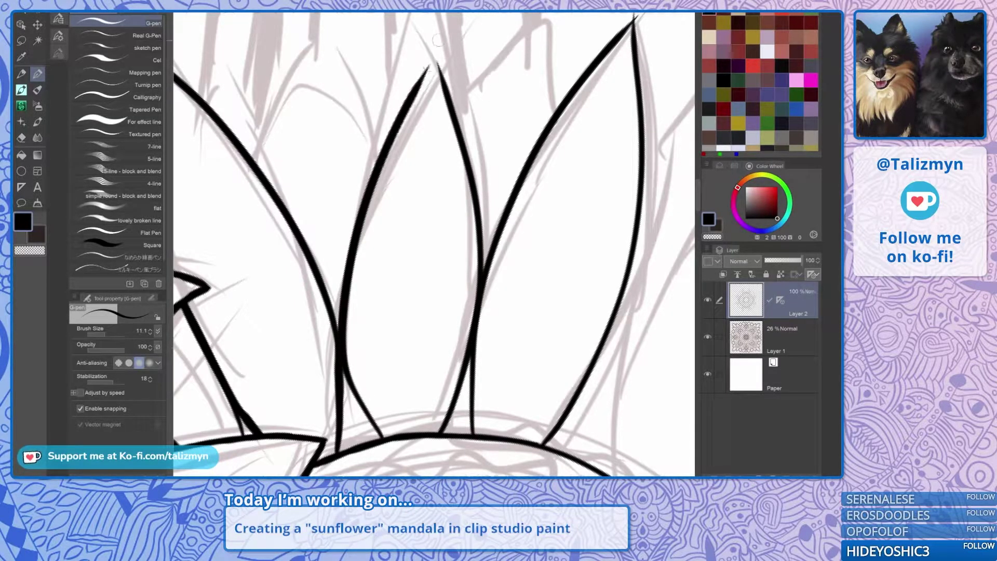
{"action": "key", "text": "ctrl+z"}
{"action": "key", "text": "ctrl+z"}
Ink a wider petal between the ring petal and the tall outer petal, adding a second inner line along its lower edge.
{"action": "mouse_move", "coordinate": [381, 436]}
{"action": "left_mouse_down"}
{"action": "mouse_move", "coordinate": [355, 379]}
{"action": "mouse_move", "coordinate": [369, 88]}
{"action": "mouse_move", "coordinate": [399, 44]}
{"action": "left_mouse_up"}
{"action": "mouse_move", "coordinate": [444, 434]}
{"action": "left_mouse_down"}
{"action": "mouse_move", "coordinate": [460, 387]}
{"action": "mouse_move", "coordinate": [473, 177]}
{"action": "mouse_move", "coordinate": [405, 35]}
{"action": "left_mouse_up"}
{"action": "mouse_move", "coordinate": [417, 433]}
{"action": "left_mouse_down"}
{"action": "mouse_move", "coordinate": [390, 395]}
{"action": "mouse_move", "coordinate": [341, 219]}
{"action": "left_mouse_up"}
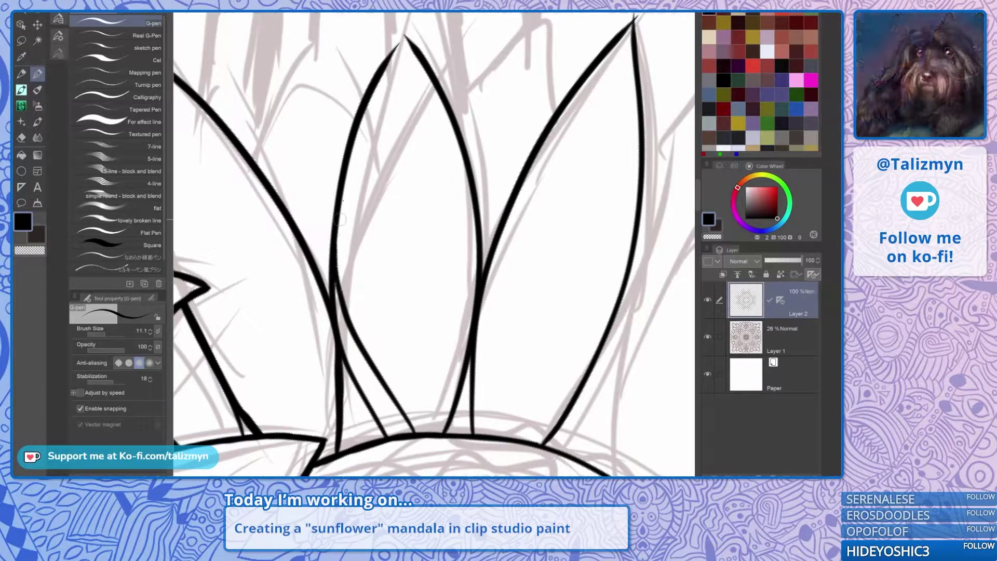
{"action": "left_click_drag", "start_coordinate": [406, 40], "coordinate": [451, 192]}
{"action": "scroll", "coordinate": [451, 193], "scroll_direction": "up", "scroll_amount": 3}
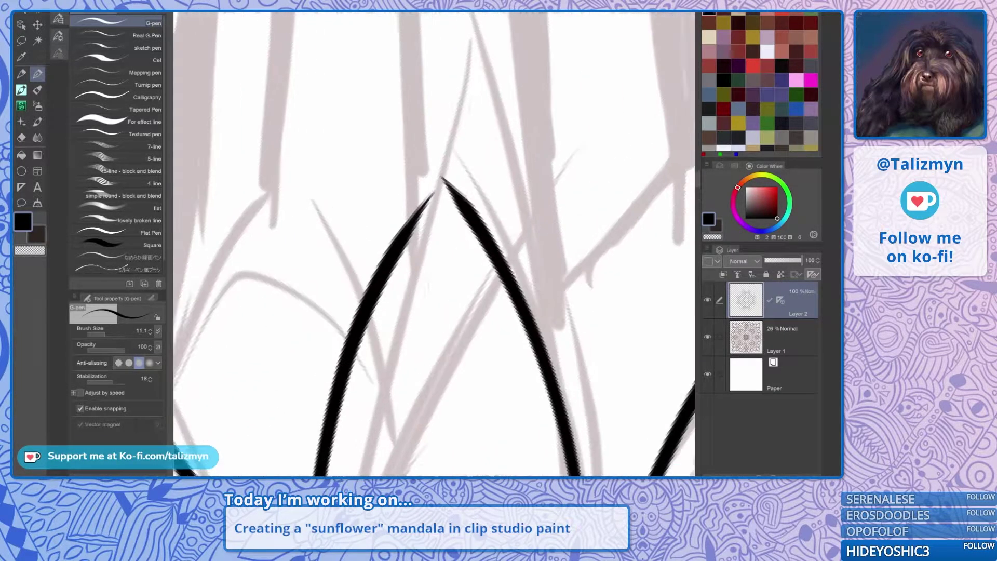
Join the two outline strokes of the middle petal into a closed, rounded tip with the G-pen.
{"action": "scroll", "coordinate": [450, 195], "scroll_direction": "up", "scroll_amount": 1}
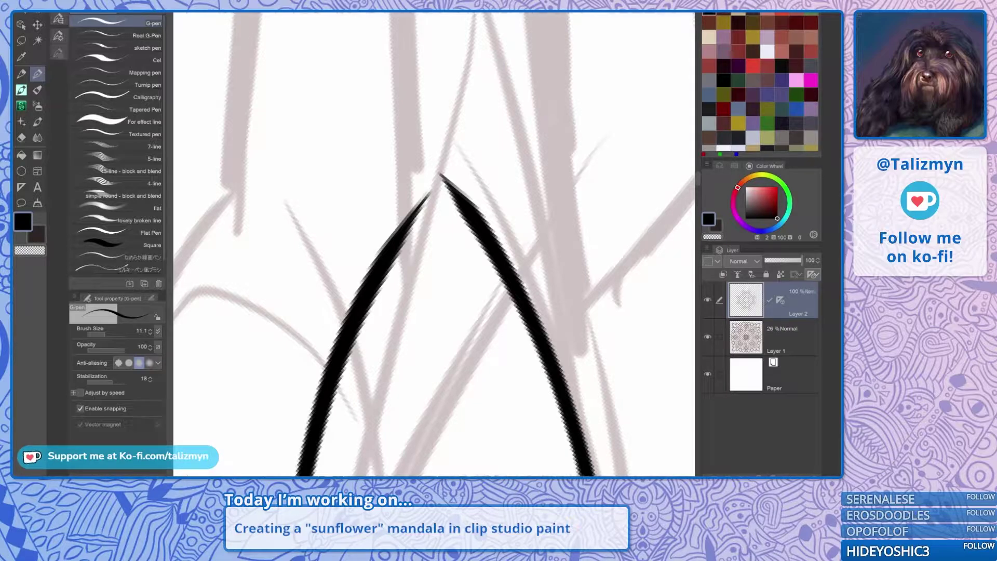
{"action": "mouse_move", "coordinate": [389, 240]}
{"action": "left_mouse_down"}
{"action": "mouse_move", "coordinate": [442, 175]}
{"action": "mouse_move", "coordinate": [500, 263]}
{"action": "left_mouse_up"}
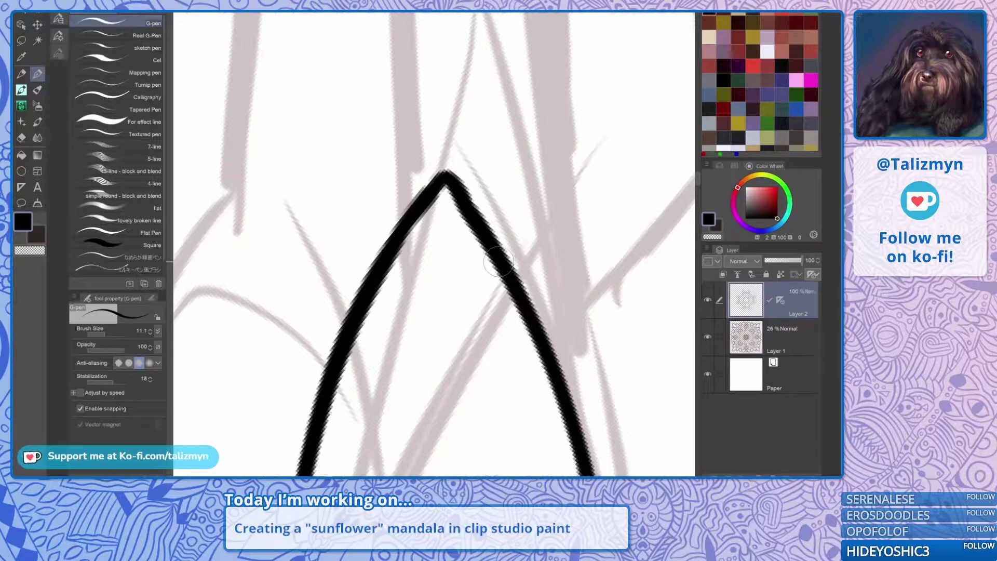
{"action": "scroll", "coordinate": [499, 263], "scroll_direction": "down", "scroll_amount": 5}
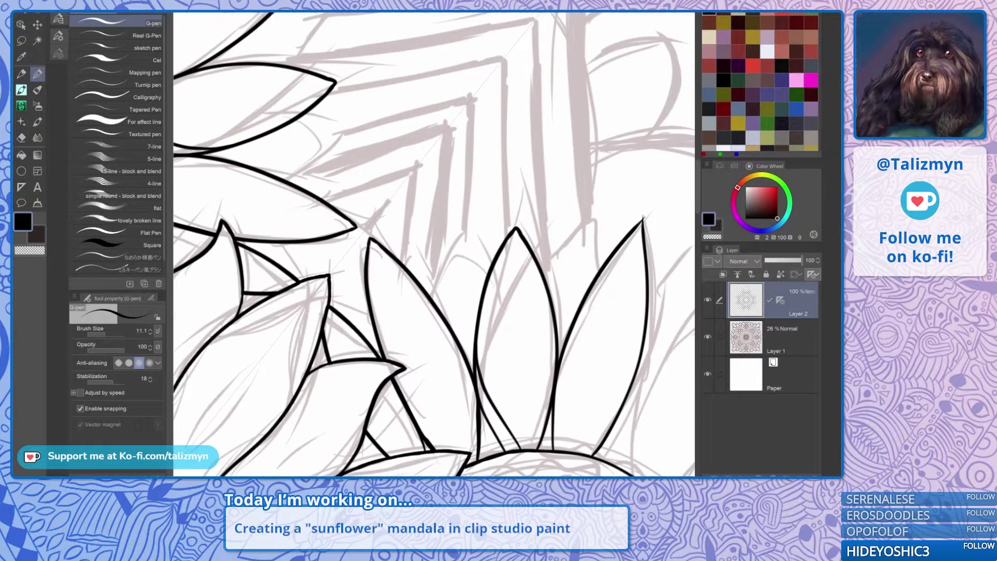
Thicken the outline strokes meeting at the tip of the neighbouring outer petal and erase the ends that overshoot the point.
{"action": "left_click_drag", "start_coordinate": [643, 223], "coordinate": [521, 231]}
{"action": "scroll", "coordinate": [530, 230], "scroll_direction": "up", "scroll_amount": 5}
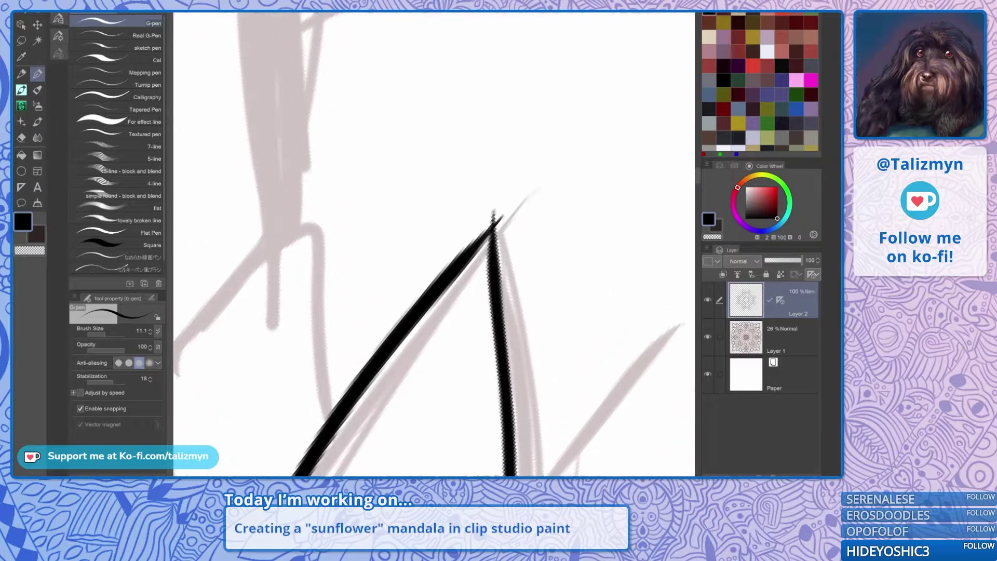
{"action": "mouse_move", "coordinate": [459, 260]}
{"action": "left_mouse_down"}
{"action": "mouse_move", "coordinate": [484, 227]}
{"action": "mouse_move", "coordinate": [499, 233]}
{"action": "mouse_move", "coordinate": [494, 264]}
{"action": "mouse_move", "coordinate": [500, 220]}
{"action": "left_mouse_up"}
{"action": "mouse_move", "coordinate": [490, 275]}
{"action": "left_mouse_down"}
{"action": "mouse_move", "coordinate": [492, 208]}
{"action": "mouse_move", "coordinate": [507, 205]}
{"action": "mouse_move", "coordinate": [515, 240]}
{"action": "mouse_move", "coordinate": [460, 237]}
{"action": "left_mouse_up"}
{"action": "key", "text": "e"}
{"action": "left_click_drag", "start_coordinate": [513, 261], "coordinate": [499, 208]}
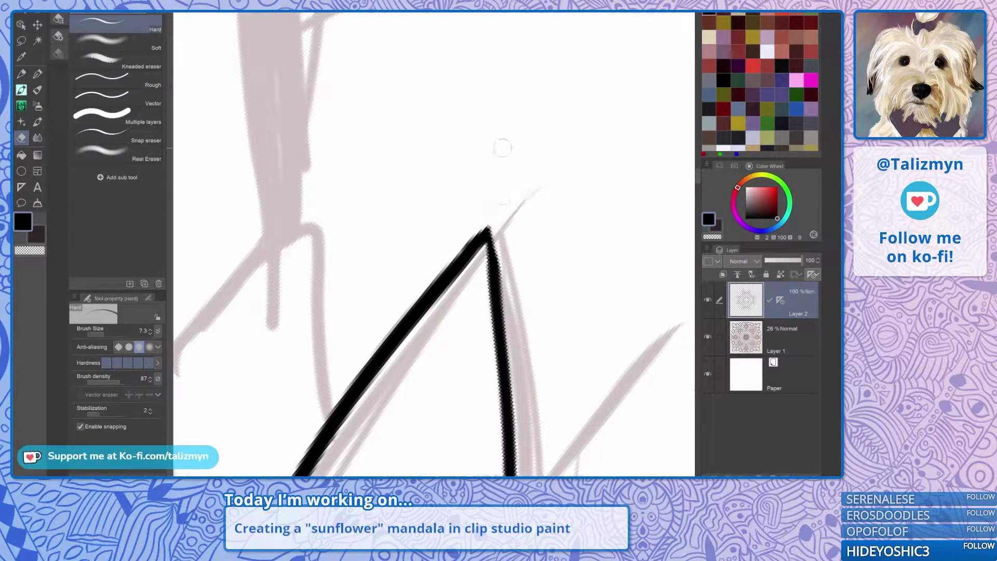
{"action": "key", "text": "ctrl+z"}
{"action": "key", "text": "p"}
{"action": "scroll", "coordinate": [556, 232], "scroll_direction": "down", "scroll_amount": 6}
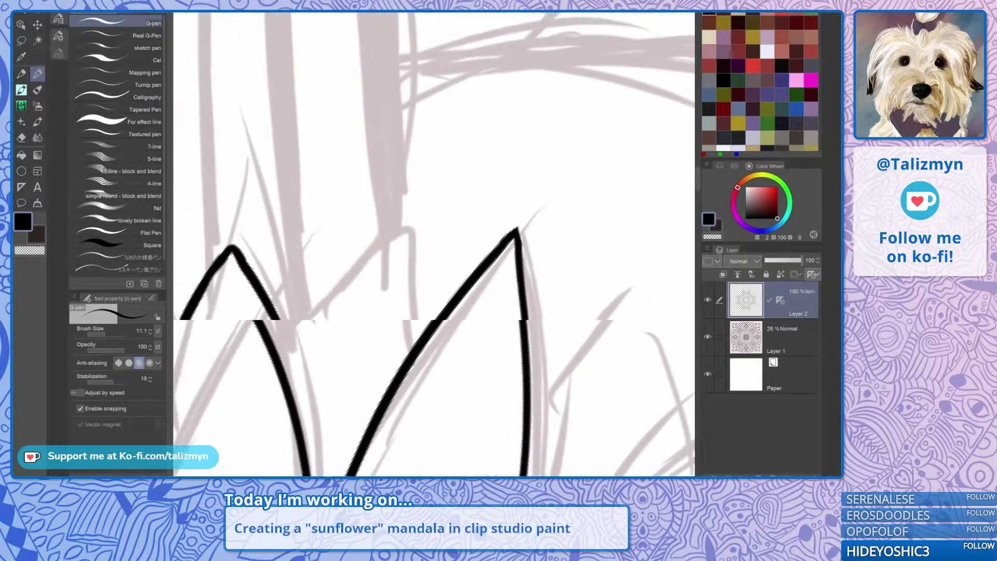
Ink both sides of the next sketched petal on the upper sunflower, starting from the rim of its seed head.
{"action": "scroll", "coordinate": [555, 286], "scroll_direction": "down", "scroll_amount": 4}
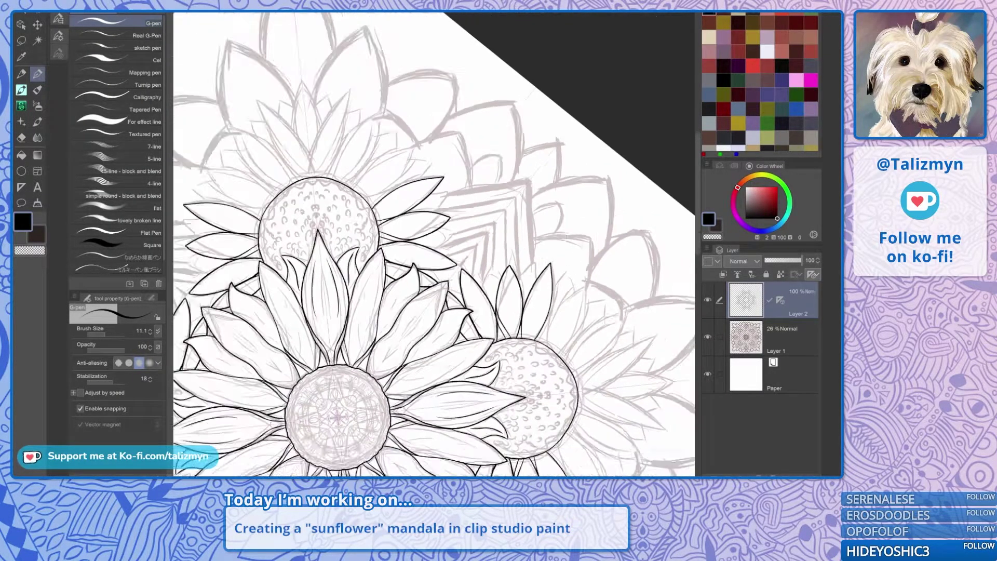
{"action": "left_click_drag", "start_coordinate": [592, 265], "coordinate": [609, 175]}
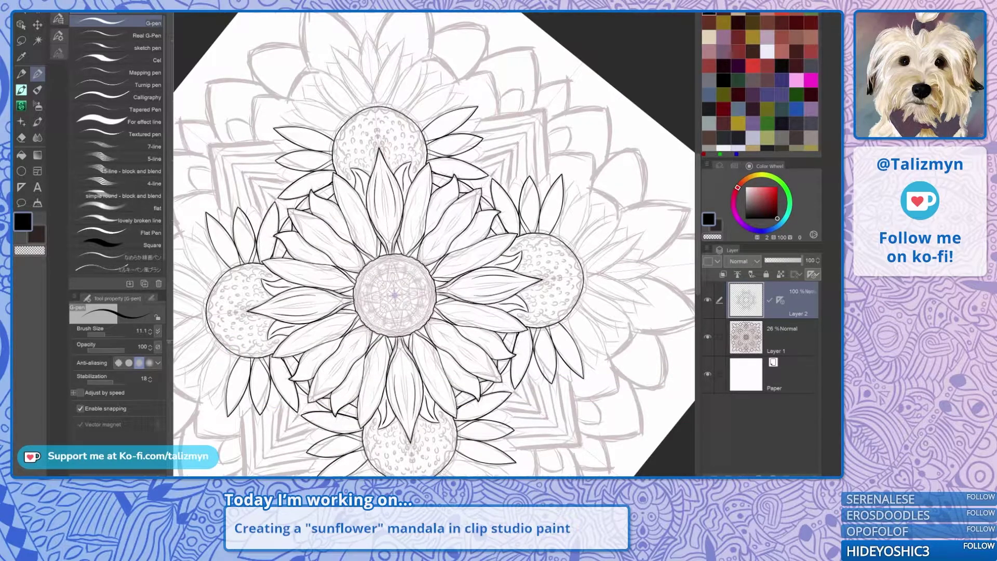
{"action": "left_click_drag", "start_coordinate": [572, 290], "coordinate": [578, 224]}
{"action": "left_click_drag", "start_coordinate": [578, 223], "coordinate": [579, 298]}
{"action": "left_click_drag", "start_coordinate": [371, 194], "coordinate": [537, 301]}
{"action": "scroll", "coordinate": [472, 269], "scroll_direction": "up", "scroll_amount": 4}
{"action": "scroll", "coordinate": [452, 262], "scroll_direction": "up", "scroll_amount": 1}
{"action": "scroll", "coordinate": [540, 296], "scroll_direction": "up", "scroll_amount": 2}
{"action": "scroll", "coordinate": [545, 296], "scroll_direction": "up", "scroll_amount": 1}
{"action": "mouse_move", "coordinate": [499, 359]}
{"action": "left_mouse_down"}
{"action": "mouse_move", "coordinate": [539, 322]}
{"action": "mouse_move", "coordinate": [584, 238]}
{"action": "mouse_move", "coordinate": [586, 186]}
{"action": "left_mouse_up"}
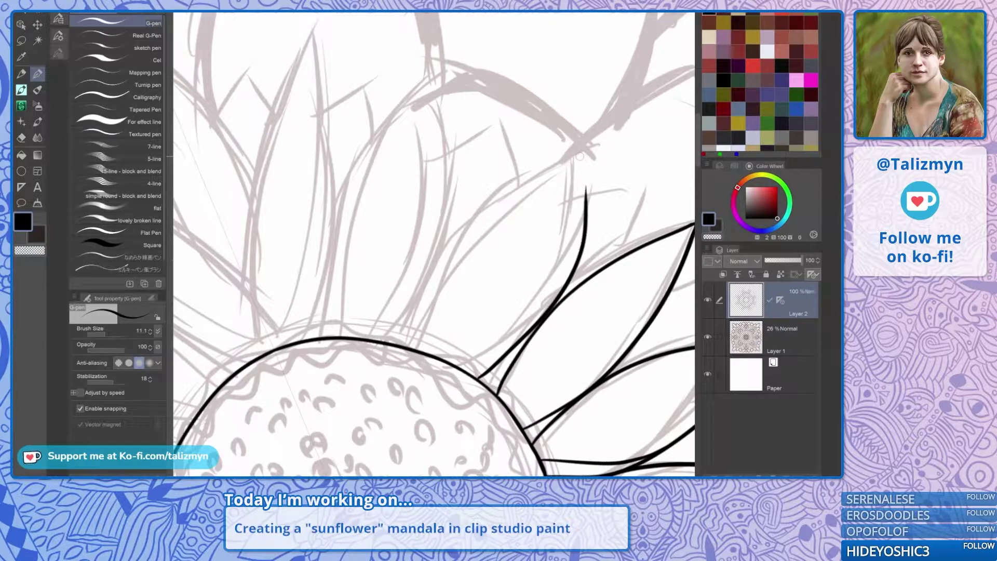
{"action": "mouse_move", "coordinate": [437, 352]}
{"action": "left_mouse_down"}
{"action": "mouse_move", "coordinate": [526, 191]}
{"action": "mouse_move", "coordinate": [586, 159]}
{"action": "mouse_move", "coordinate": [524, 241]}
{"action": "left_mouse_up"}
Extend the new petal's right edge upward so it meets the left edge at the tip.
{"action": "scroll", "coordinate": [524, 241], "scroll_direction": "up", "scroll_amount": 4}
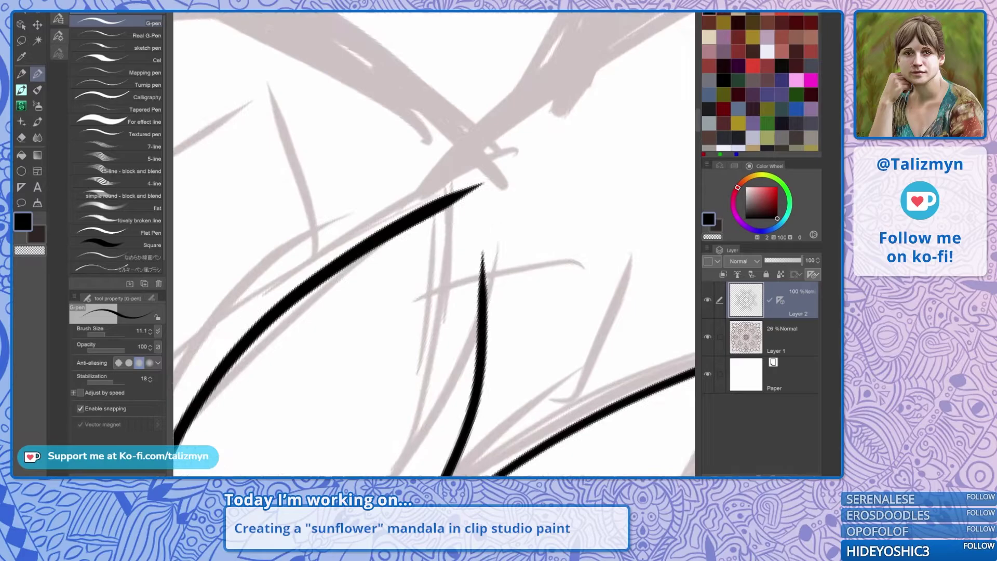
{"action": "left_click_drag", "start_coordinate": [480, 380], "coordinate": [480, 189]}
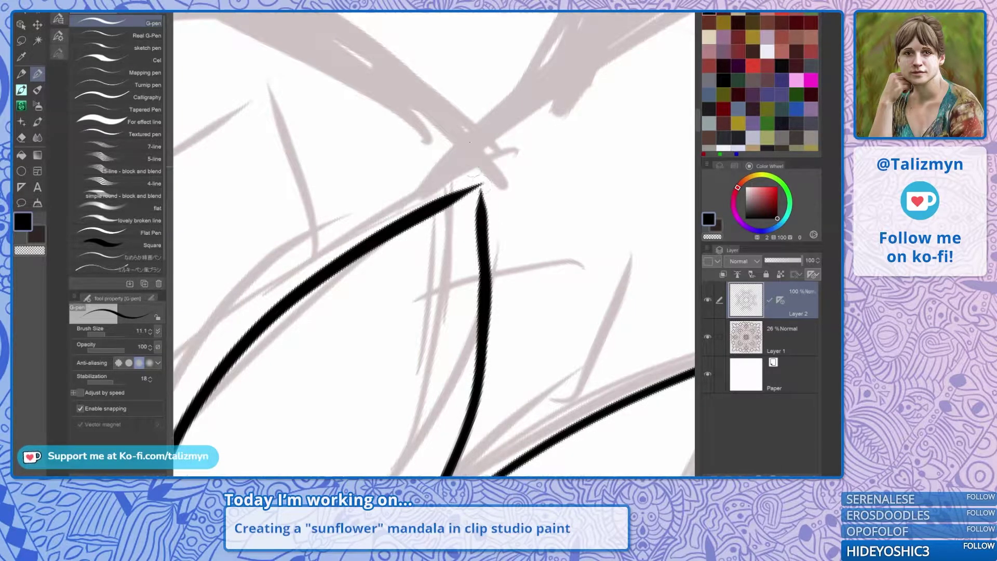
{"action": "key", "text": "ctrl+z"}
{"action": "mouse_move", "coordinate": [483, 314]}
{"action": "left_mouse_down"}
{"action": "mouse_move", "coordinate": [480, 187]}
{"action": "mouse_move", "coordinate": [479, 205]}
{"action": "left_mouse_up"}
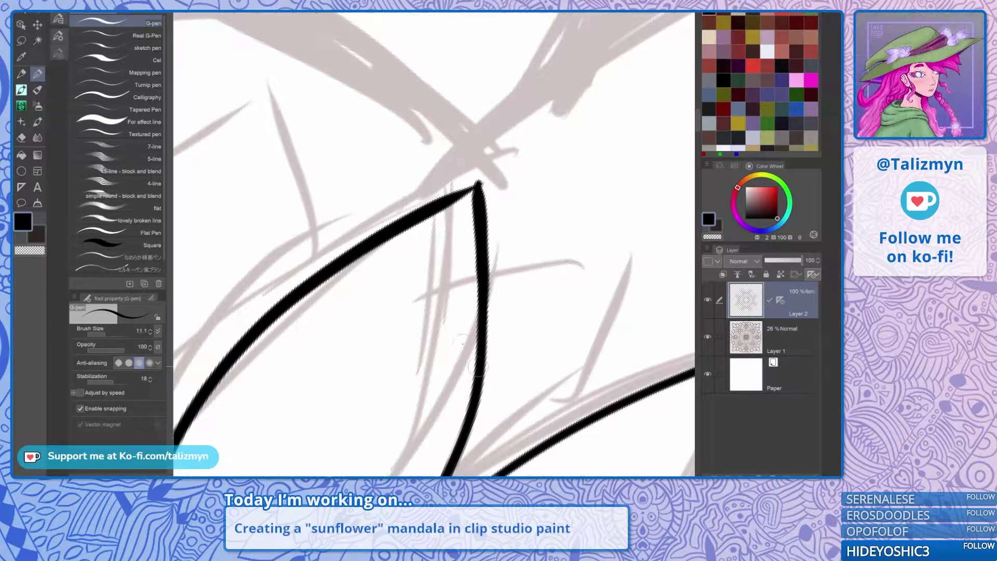
Thicken the left edge near the petal's tip and erase the overshoot to leave a clean point.
{"action": "key", "text": "e"}
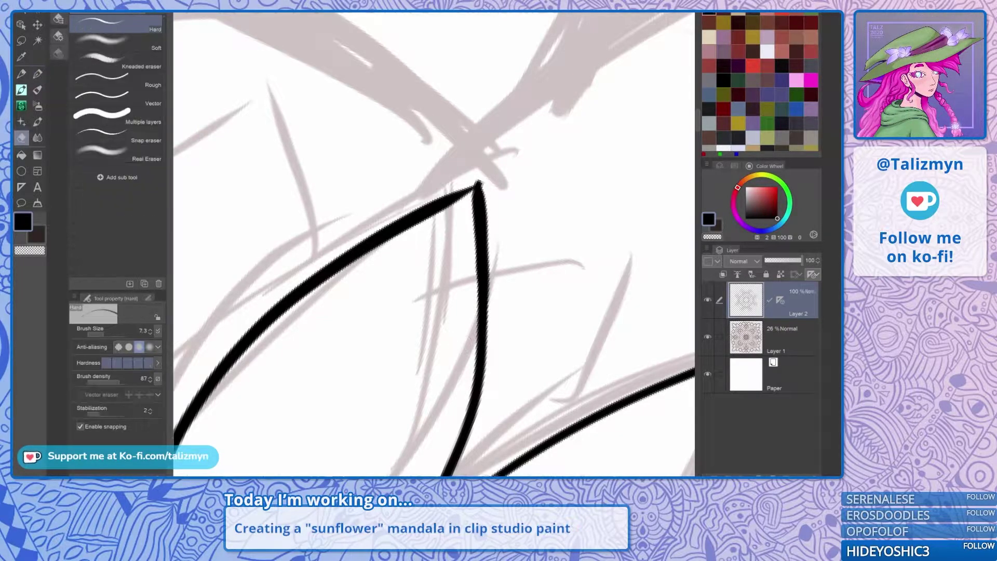
{"action": "left_click_drag", "start_coordinate": [479, 179], "coordinate": [491, 221]}
{"action": "key", "text": "ctrl+z"}
{"action": "left_click_drag", "start_coordinate": [503, 222], "coordinate": [481, 203]}
{"action": "key", "text": "p"}
{"action": "left_click_drag", "start_coordinate": [397, 276], "coordinate": [440, 206]}
{"action": "mouse_move", "coordinate": [416, 237]}
{"action": "left_mouse_down"}
{"action": "mouse_move", "coordinate": [438, 209]}
{"action": "mouse_move", "coordinate": [396, 283]}
{"action": "left_mouse_up"}
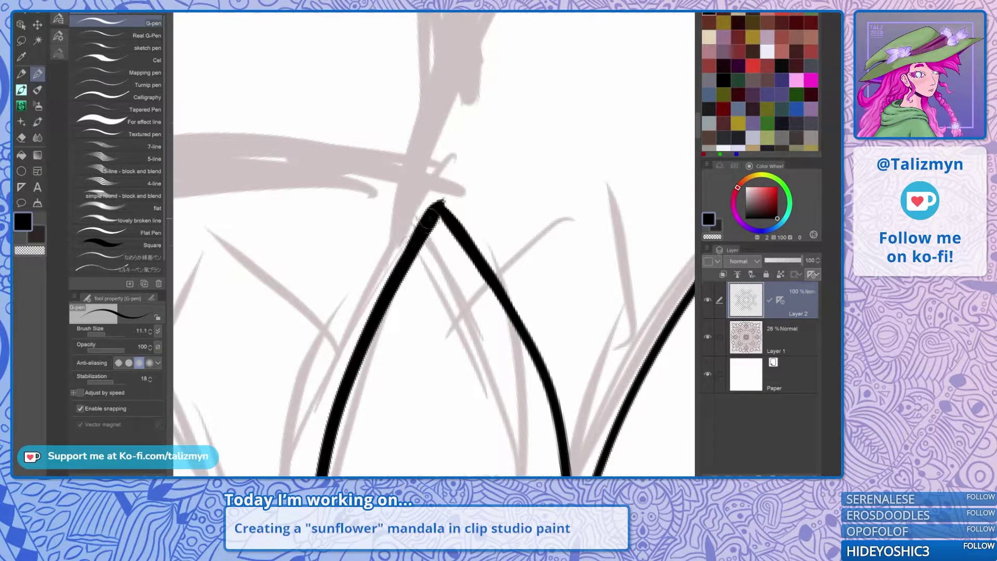
{"action": "key", "text": "e"}
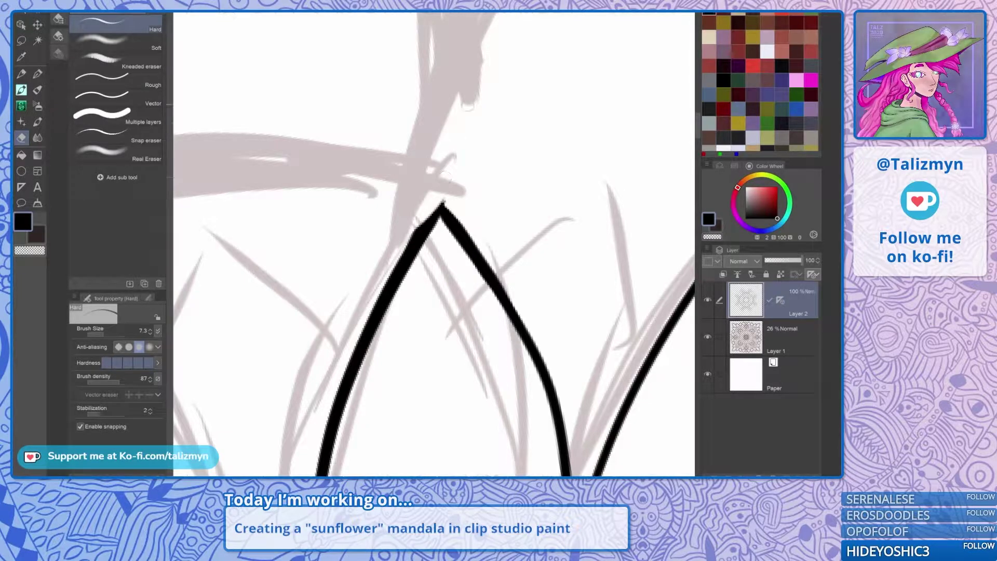
{"action": "left_click_drag", "start_coordinate": [519, 171], "coordinate": [571, 263]}
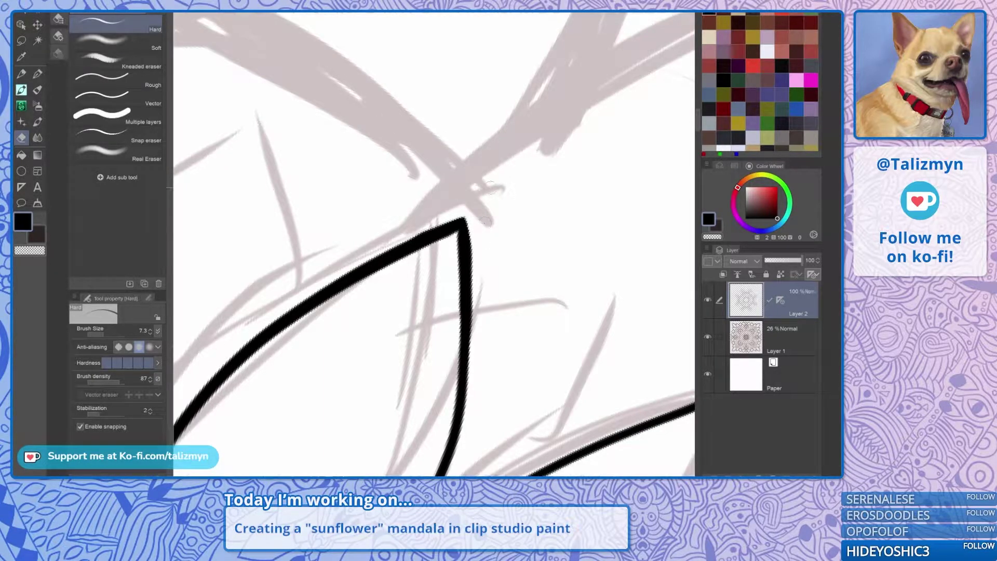
{"action": "scroll", "coordinate": [510, 274], "scroll_direction": "down", "scroll_amount": 4}
Ink the left edge of the next petal toward the flower's centre line, curving from the seed-head rim to the sketched tip.
{"action": "key", "text": "p"}
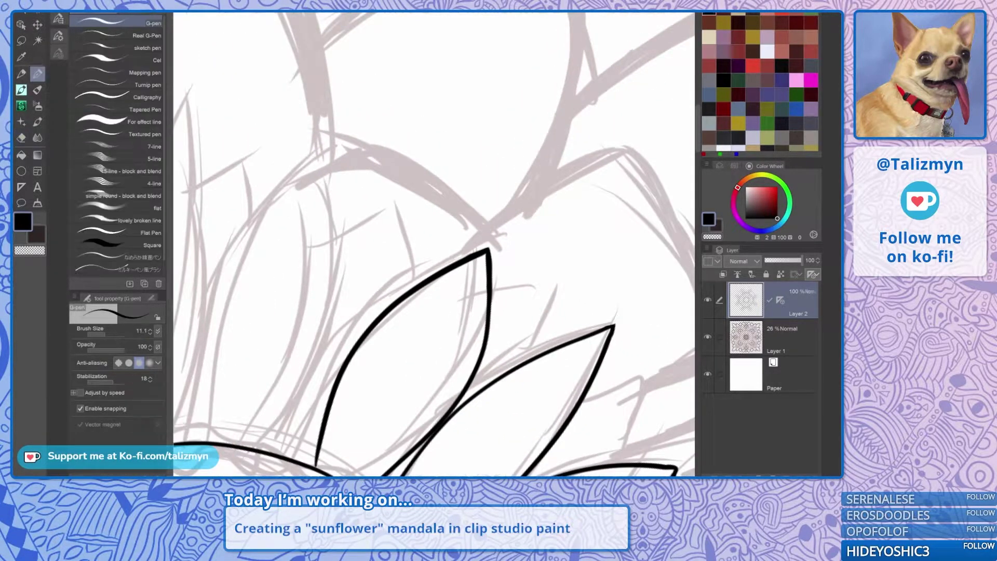
{"action": "scroll", "coordinate": [496, 298], "scroll_direction": "down", "scroll_amount": 4}
{"action": "left_click_drag", "start_coordinate": [497, 304], "coordinate": [603, 254]}
{"action": "scroll", "coordinate": [549, 257], "scroll_direction": "up", "scroll_amount": 4}
{"action": "left_click_drag", "start_coordinate": [520, 260], "coordinate": [453, 288]}
{"action": "scroll", "coordinate": [478, 290], "scroll_direction": "up", "scroll_amount": 2}
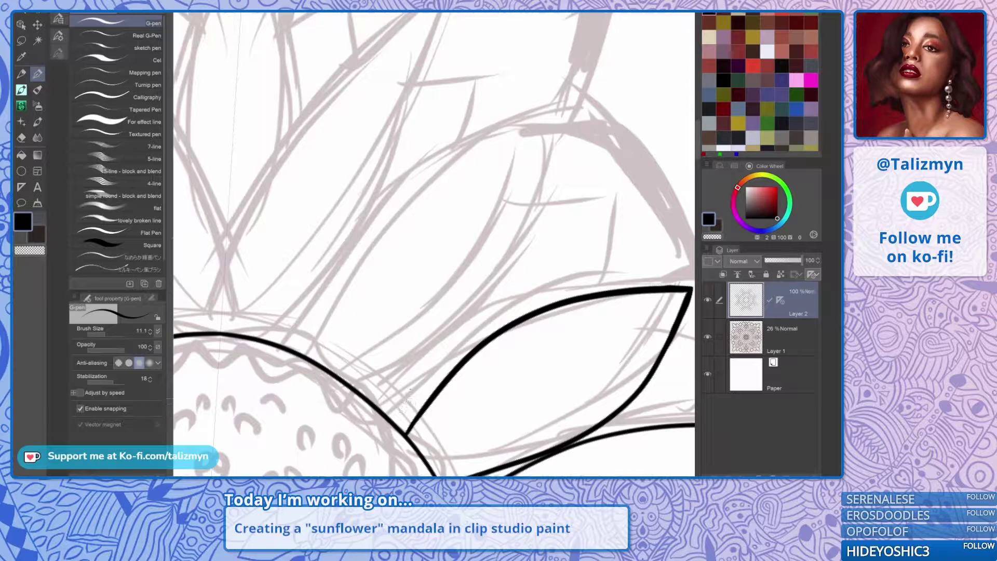
{"action": "mouse_move", "coordinate": [328, 364]}
{"action": "left_mouse_down"}
{"action": "mouse_move", "coordinate": [371, 231]}
{"action": "mouse_move", "coordinate": [474, 114]}
{"action": "left_mouse_up"}
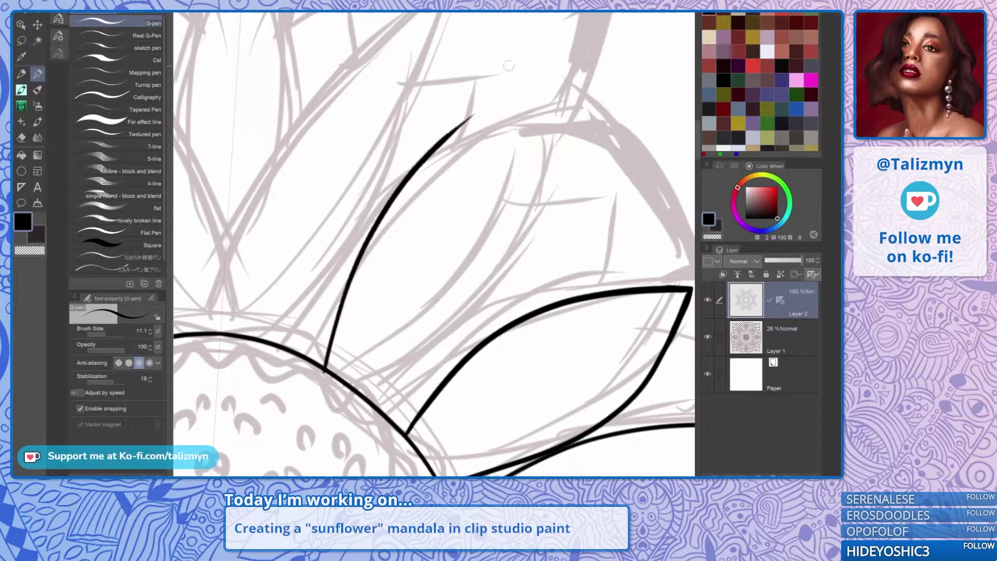
{"action": "key", "text": "ctrl+z"}
{"action": "mouse_move", "coordinate": [326, 366]}
{"action": "left_mouse_down"}
{"action": "mouse_move", "coordinate": [358, 267]}
{"action": "mouse_move", "coordinate": [466, 136]}
{"action": "mouse_move", "coordinate": [570, 82]}
{"action": "left_mouse_up"}
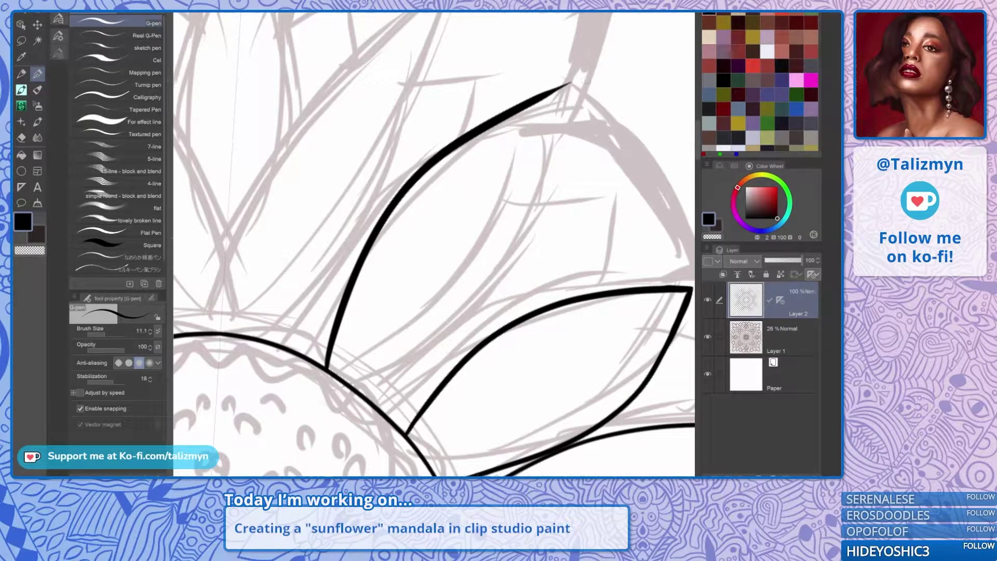
{"action": "key", "text": "ctrl+z"}
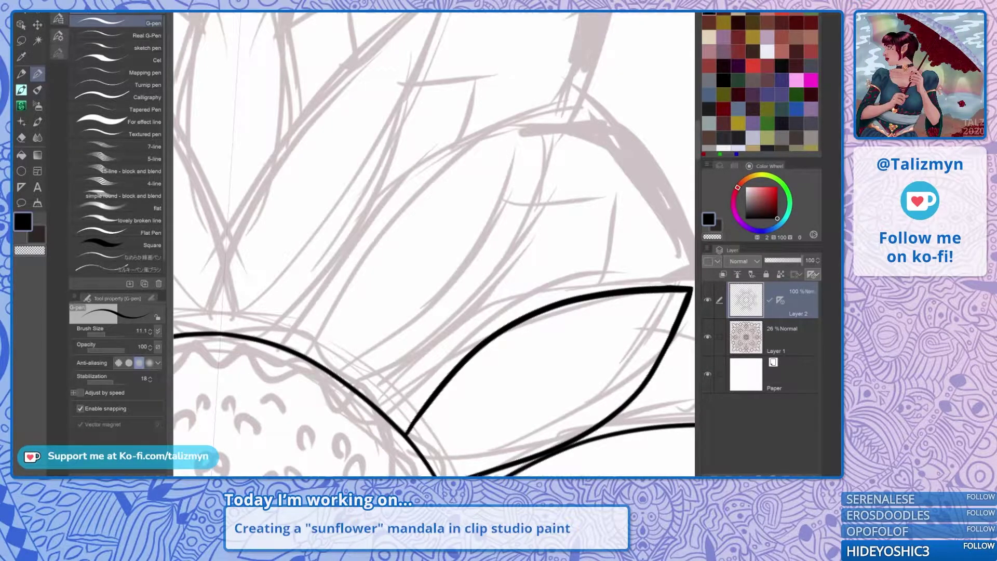
{"action": "left_click_drag", "start_coordinate": [434, 244], "coordinate": [413, 269]}
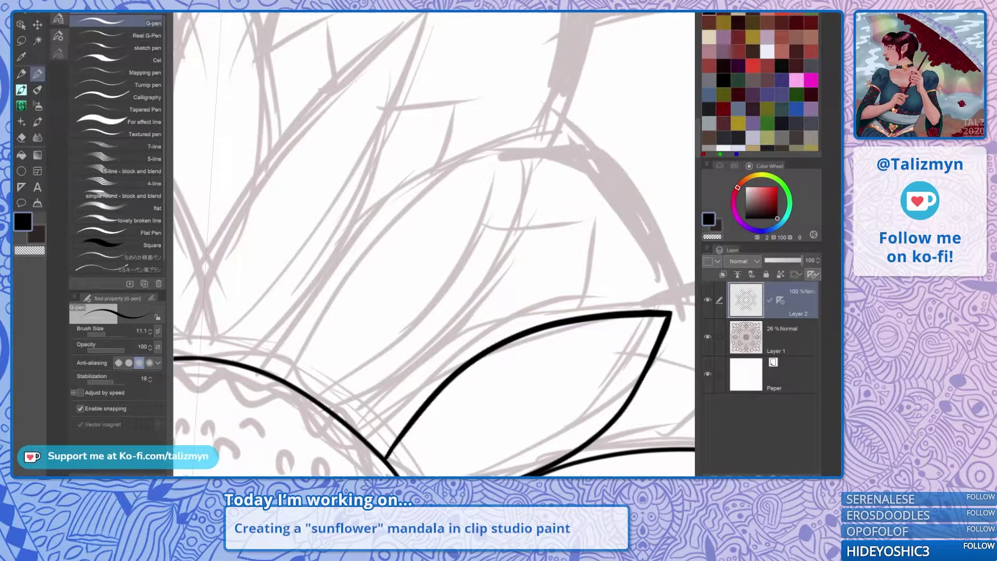
{"action": "mouse_move", "coordinate": [304, 391]}
{"action": "left_mouse_down"}
{"action": "mouse_move", "coordinate": [390, 229]}
{"action": "mouse_move", "coordinate": [565, 112]}
{"action": "left_mouse_up"}
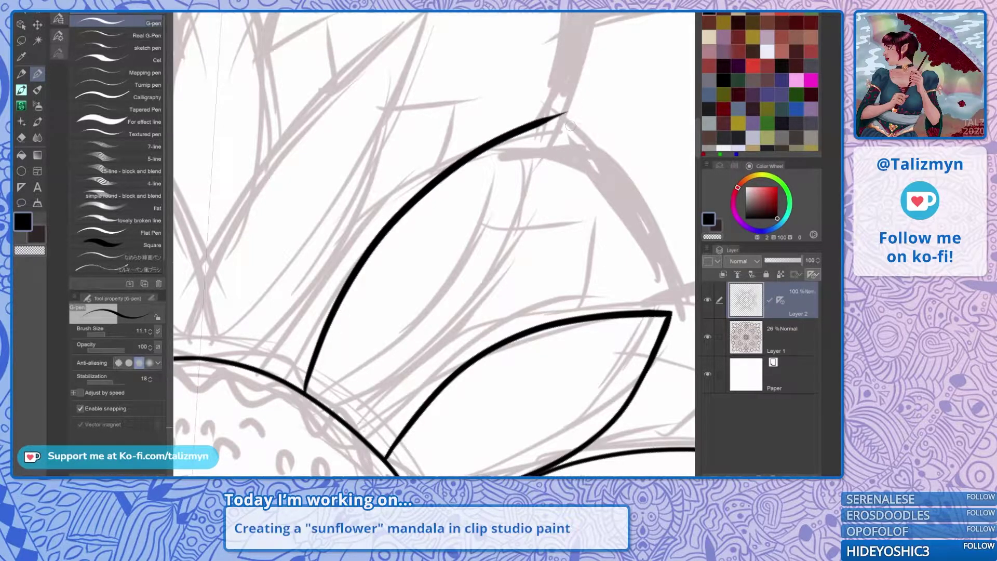
Ink the right edge of this petal from the seed-head rim up to the tip, redoing the stroke until it fits.
{"action": "mouse_move", "coordinate": [357, 430]}
{"action": "left_mouse_down"}
{"action": "mouse_move", "coordinate": [382, 413]}
{"action": "mouse_move", "coordinate": [517, 226]}
{"action": "mouse_move", "coordinate": [565, 110]}
{"action": "left_mouse_up"}
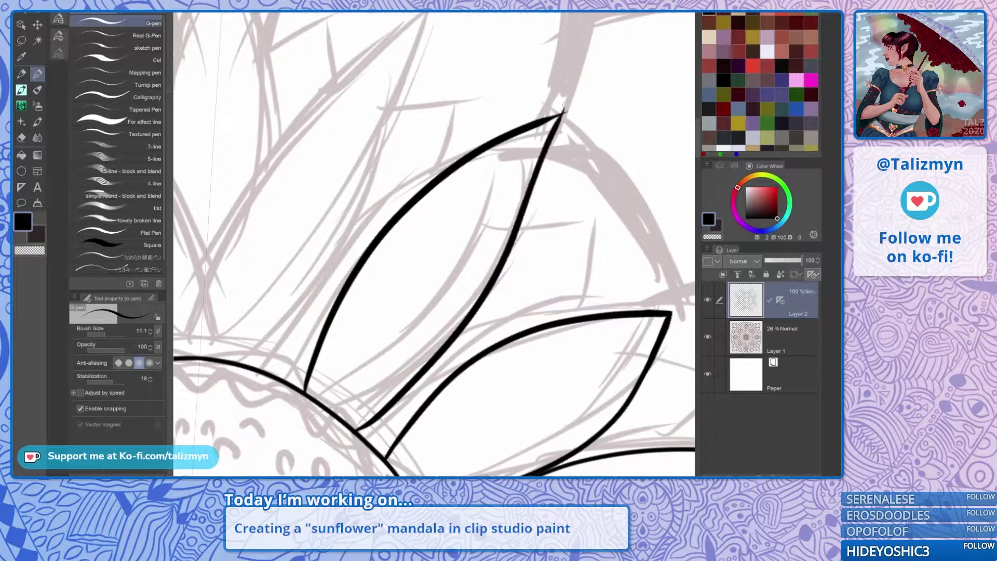
{"action": "key", "text": "ctrl+z"}
{"action": "mouse_move", "coordinate": [353, 427]}
{"action": "left_mouse_down"}
{"action": "mouse_move", "coordinate": [382, 411]}
{"action": "mouse_move", "coordinate": [496, 260]}
{"action": "mouse_move", "coordinate": [555, 107]}
{"action": "left_mouse_up"}
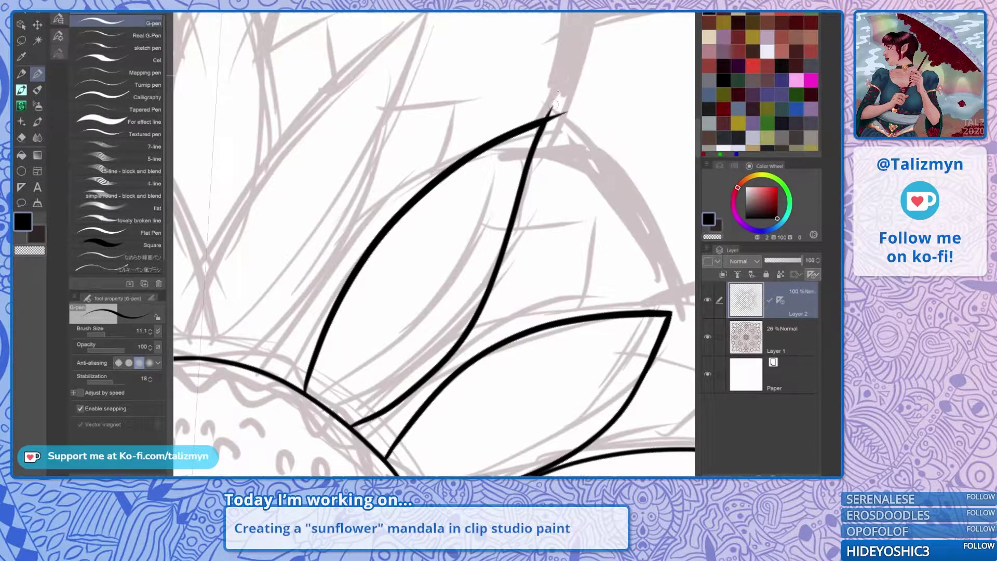
{"action": "key", "text": "ctrl+z"}
{"action": "mouse_move", "coordinate": [358, 430]}
{"action": "left_mouse_down"}
{"action": "mouse_move", "coordinate": [388, 419]}
{"action": "mouse_move", "coordinate": [458, 361]}
{"action": "mouse_move", "coordinate": [496, 283]}
{"action": "mouse_move", "coordinate": [561, 104]}
{"action": "left_mouse_up"}
Erase the crossing line ends beyond this petal's tip to leave a sharp corner.
{"action": "left_click_drag", "start_coordinate": [545, 48], "coordinate": [506, 115]}
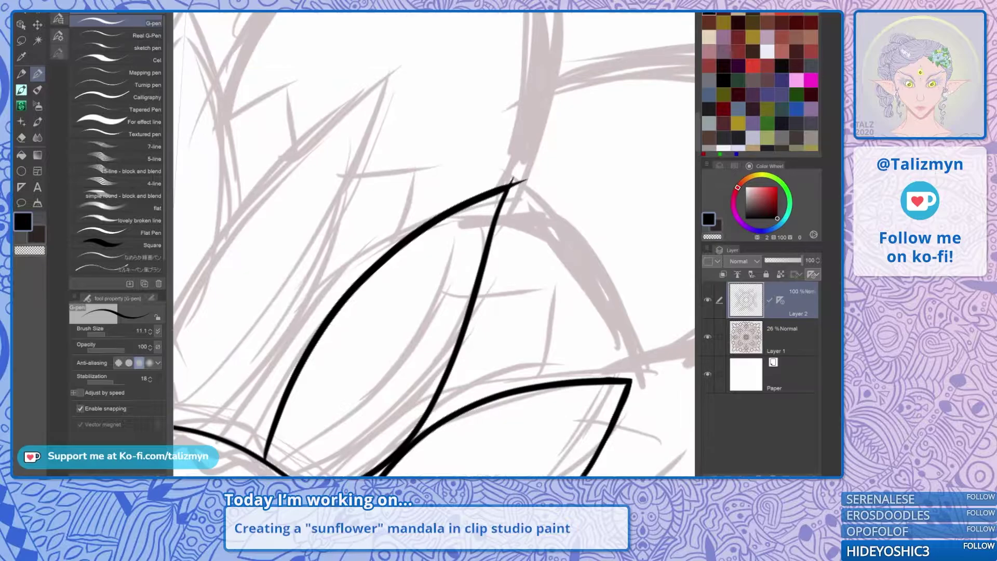
{"action": "scroll", "coordinate": [526, 147], "scroll_direction": "up", "scroll_amount": 3}
{"action": "key", "text": "e"}
{"action": "mouse_move", "coordinate": [537, 162]}
{"action": "left_mouse_down"}
{"action": "mouse_move", "coordinate": [526, 182]}
{"action": "mouse_move", "coordinate": [518, 186]}
{"action": "mouse_move", "coordinate": [516, 171]}
{"action": "mouse_move", "coordinate": [496, 181]}
{"action": "left_mouse_up"}
{"action": "left_click_drag", "start_coordinate": [528, 139], "coordinate": [506, 153]}
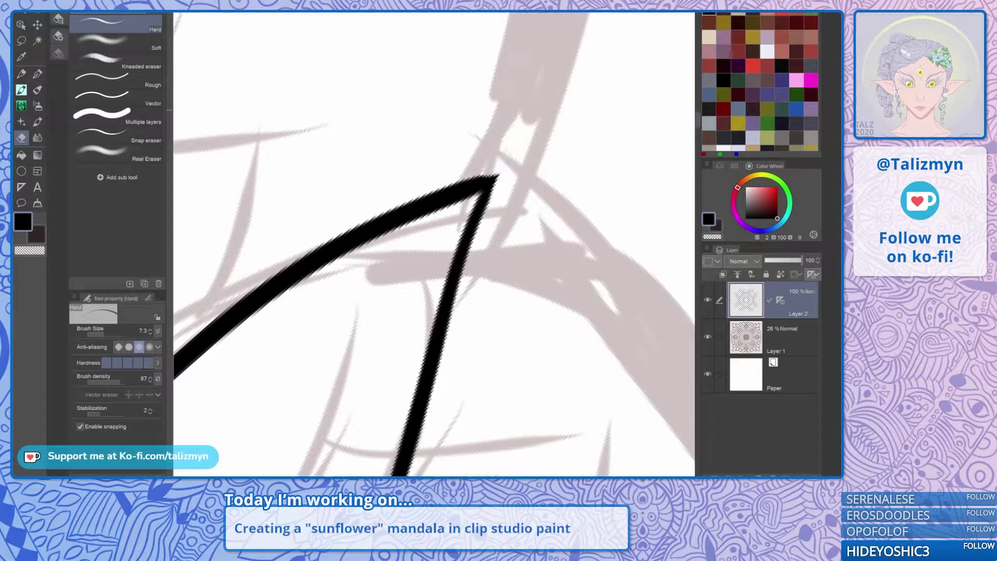
{"action": "scroll", "coordinate": [536, 110], "scroll_direction": "down", "scroll_amount": 5}
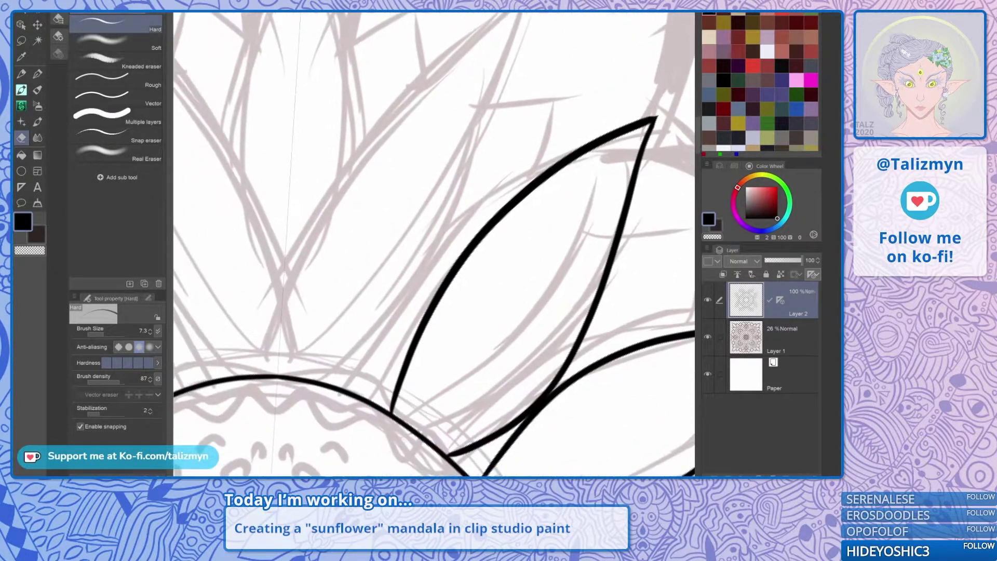
Ink a thin inner fold line inside the petal's left edge, from the rim up into the outline.
{"action": "key", "text": "p"}
{"action": "scroll", "coordinate": [434, 244], "scroll_direction": "down", "scroll_amount": 3}
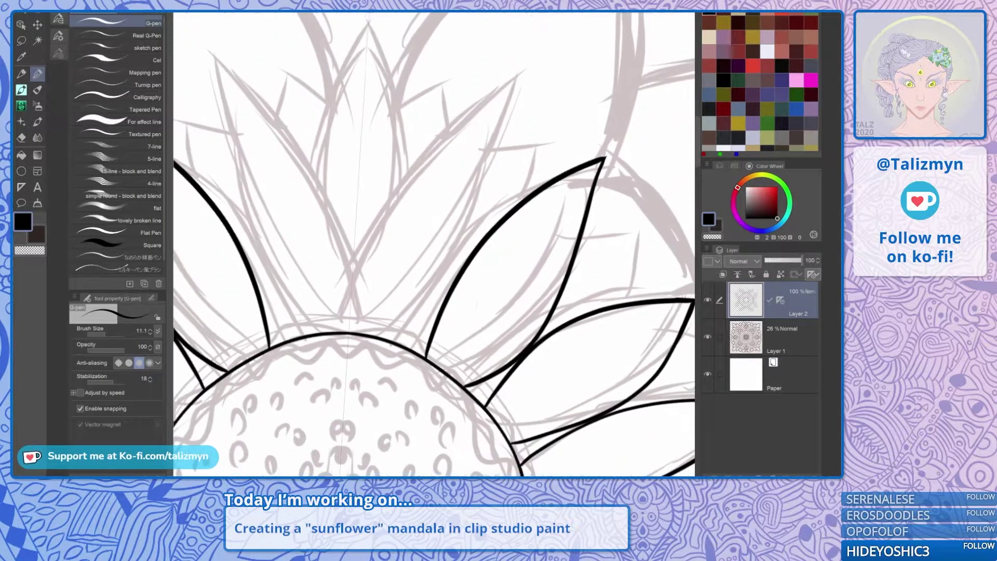
{"action": "scroll", "coordinate": [435, 244], "scroll_direction": "down", "scroll_amount": 2}
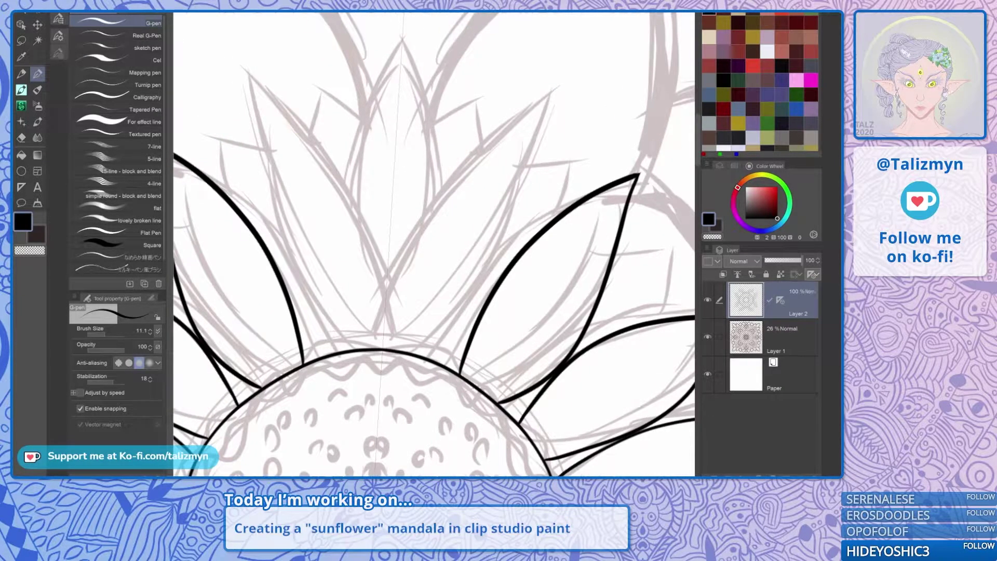
{"action": "scroll", "coordinate": [632, 328], "scroll_direction": "up", "scroll_amount": 4}
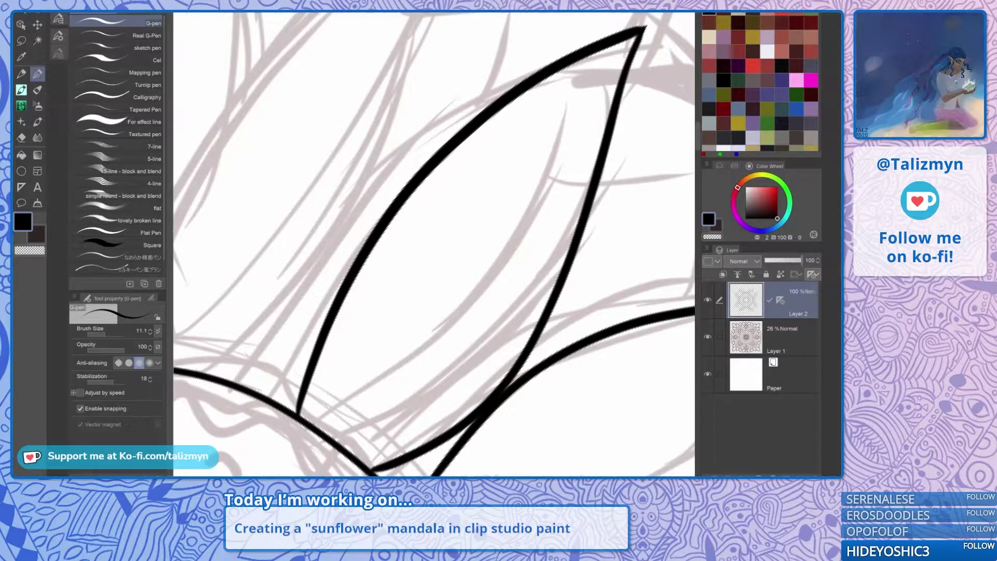
{"action": "mouse_move", "coordinate": [328, 434]}
{"action": "left_mouse_down"}
{"action": "mouse_move", "coordinate": [417, 201]}
{"action": "mouse_move", "coordinate": [485, 120]}
{"action": "left_mouse_up"}
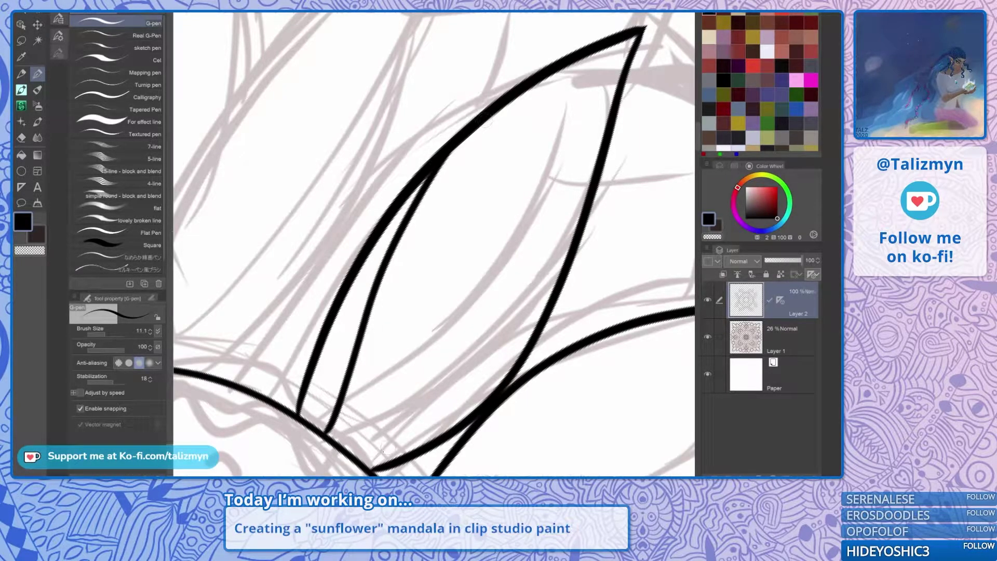
Ink a matching inner fold line along the petal's lower right edge, redoing the stroke until it sits well.
{"action": "left_click_drag", "start_coordinate": [361, 458], "coordinate": [522, 353]}
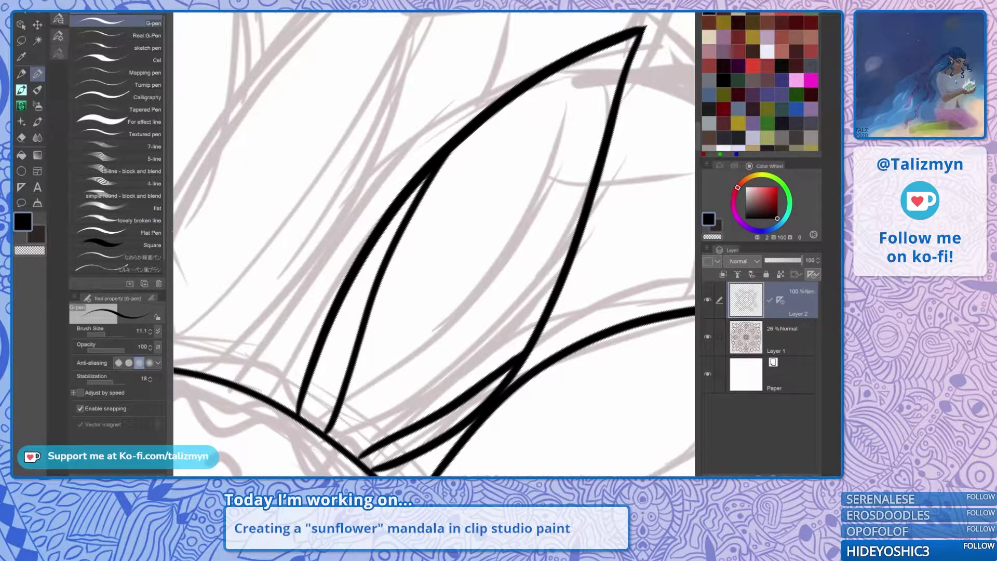
{"action": "key", "text": "ctrl+z"}
{"action": "mouse_move", "coordinate": [357, 455]}
{"action": "left_mouse_down"}
{"action": "mouse_move", "coordinate": [432, 418]}
{"action": "mouse_move", "coordinate": [535, 327]}
{"action": "left_mouse_up"}
{"action": "key", "text": "ctrl+z"}
{"action": "mouse_move", "coordinate": [351, 453]}
{"action": "left_mouse_down"}
{"action": "mouse_move", "coordinate": [464, 399]}
{"action": "mouse_move", "coordinate": [523, 355]}
{"action": "left_mouse_up"}
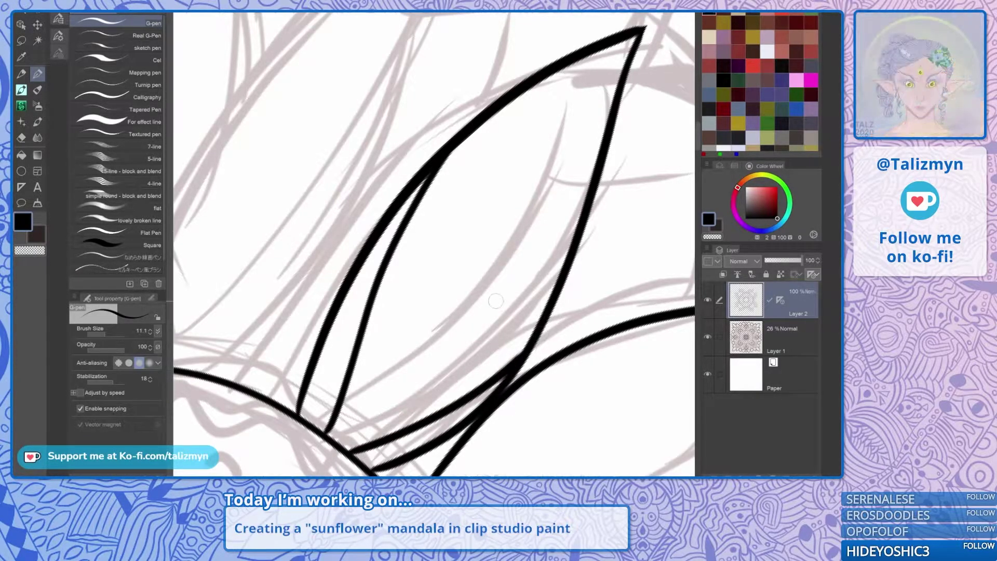
{"action": "left_click_drag", "start_coordinate": [498, 300], "coordinate": [643, 327]}
{"action": "scroll", "coordinate": [543, 286], "scroll_direction": "down", "scroll_amount": 2}
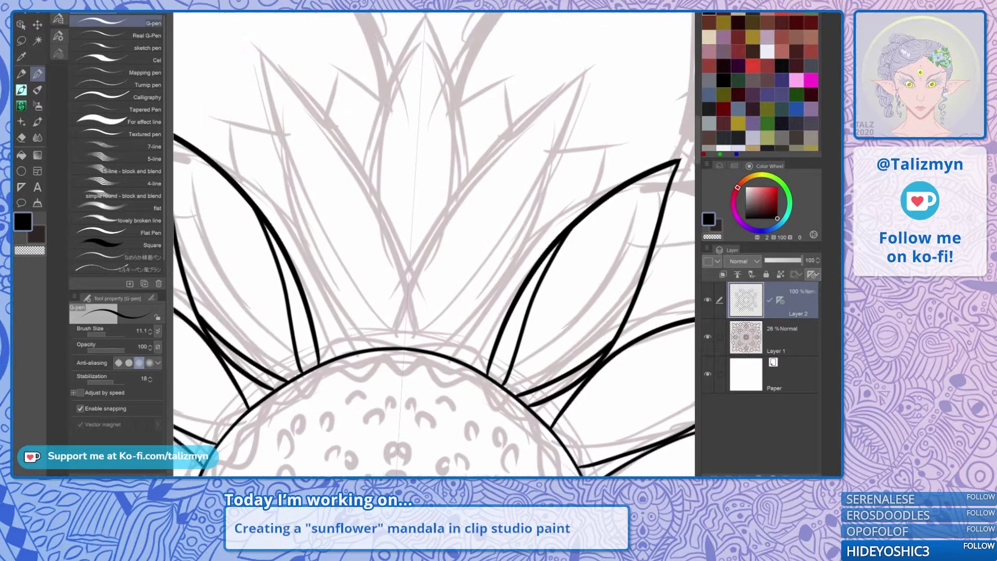
Ink the left edge of the next petal, curving from the seed-head rim up past its sketched tip.
{"action": "left_click_drag", "start_coordinate": [543, 285], "coordinate": [534, 311]}
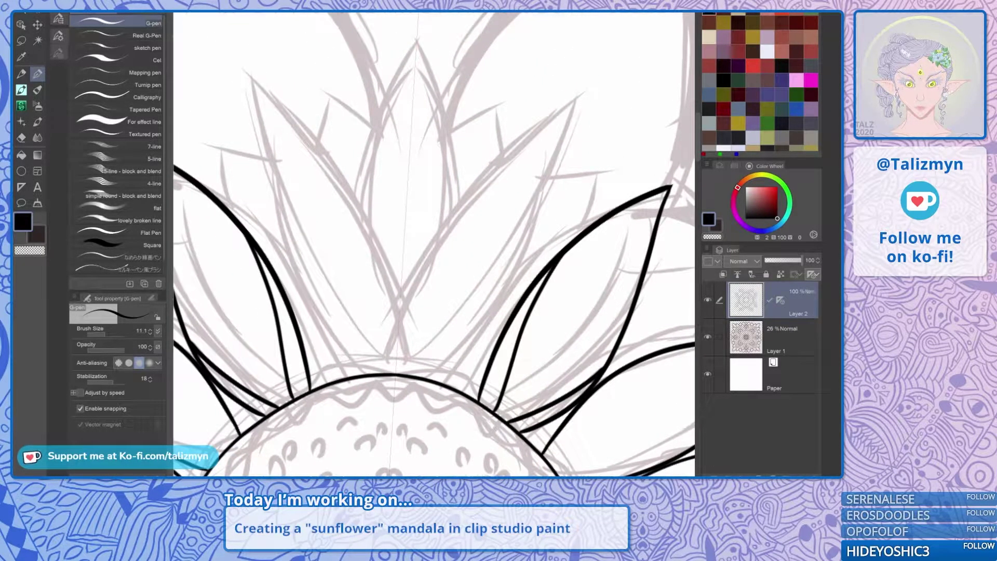
{"action": "scroll", "coordinate": [516, 280], "scroll_direction": "up", "scroll_amount": 2}
{"action": "left_click_drag", "start_coordinate": [516, 280], "coordinate": [482, 316]}
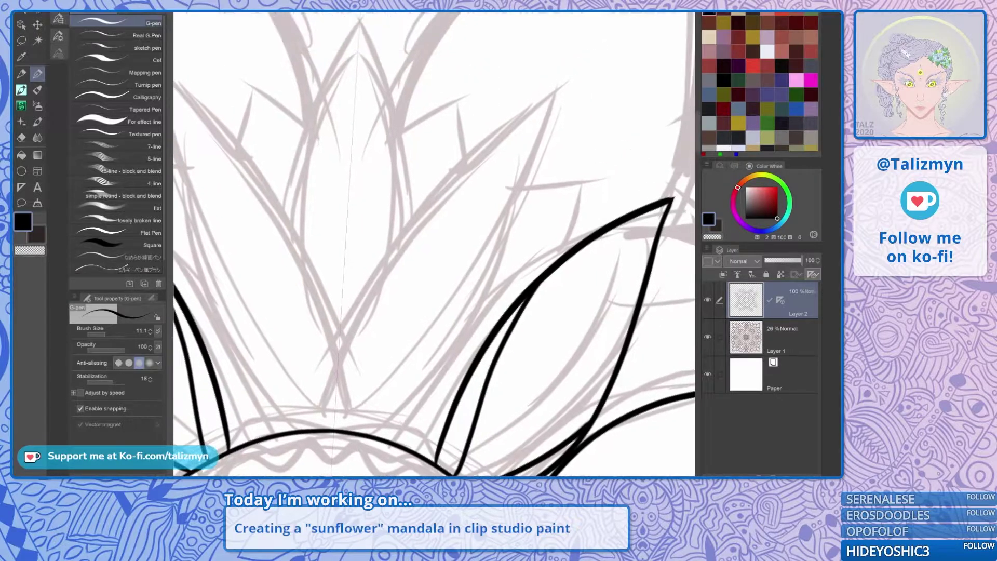
{"action": "mouse_move", "coordinate": [356, 431]}
{"action": "left_mouse_down"}
{"action": "mouse_move", "coordinate": [399, 255]}
{"action": "mouse_move", "coordinate": [506, 116]}
{"action": "mouse_move", "coordinate": [589, 64]}
{"action": "left_mouse_up"}
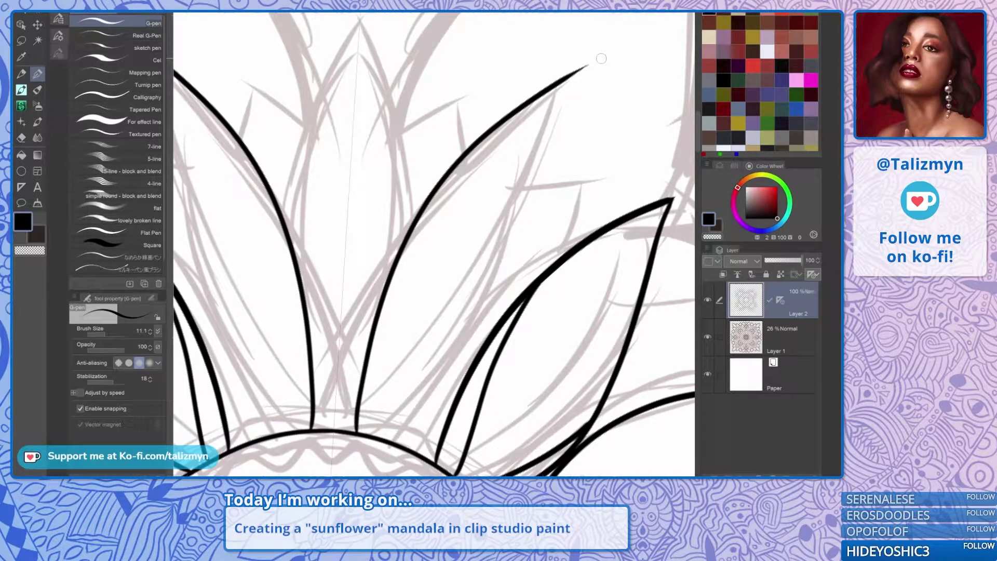
Ink this petal's right edge on both sides of the overlapping neighbour, redoing the upper stroke until it meets the tip.
{"action": "left_click_drag", "start_coordinate": [602, 59], "coordinate": [552, 53]}
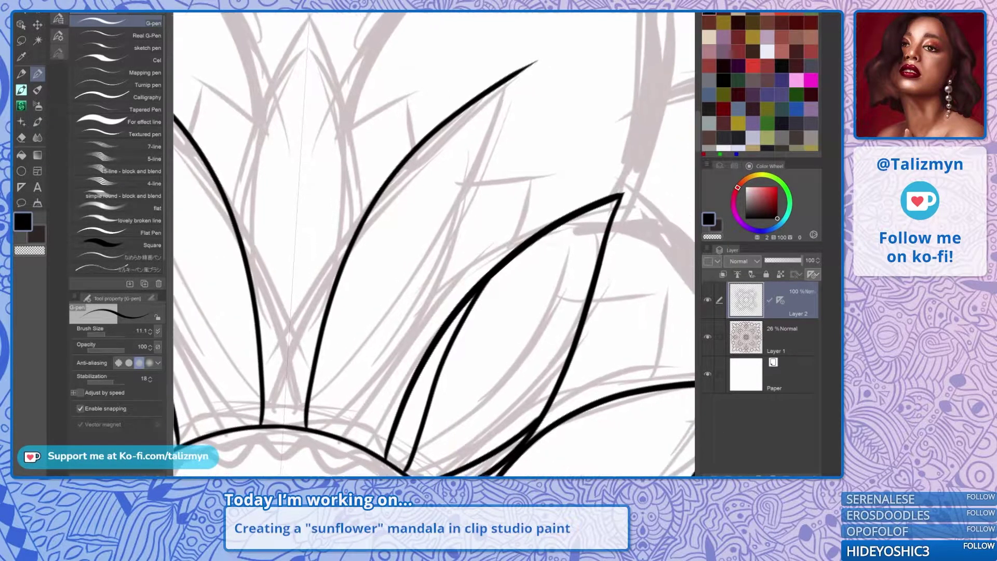
{"action": "left_click_drag", "start_coordinate": [362, 446], "coordinate": [401, 403]}
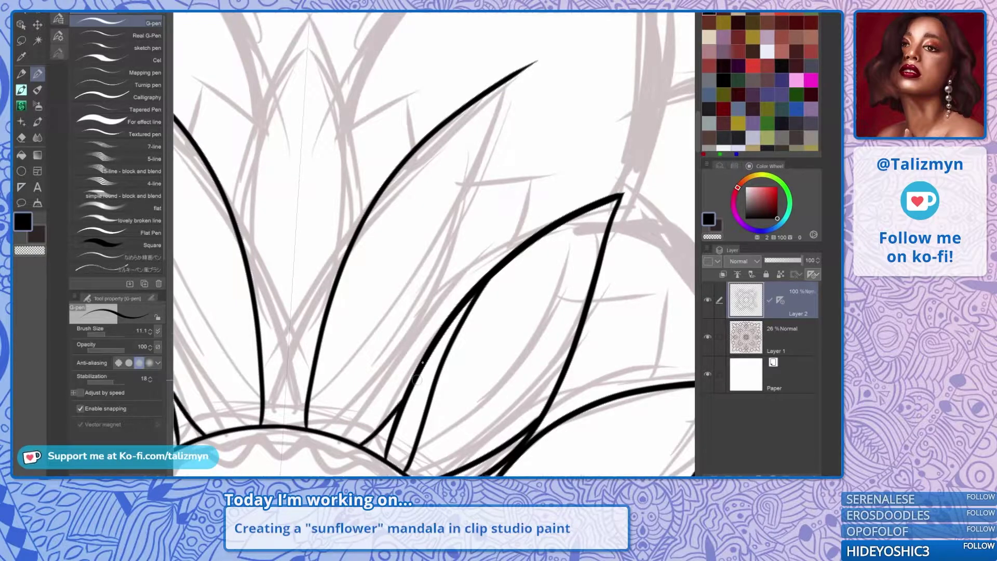
{"action": "mouse_move", "coordinate": [472, 284]}
{"action": "left_mouse_down"}
{"action": "mouse_move", "coordinate": [519, 185]}
{"action": "mouse_move", "coordinate": [558, 33]}
{"action": "left_mouse_up"}
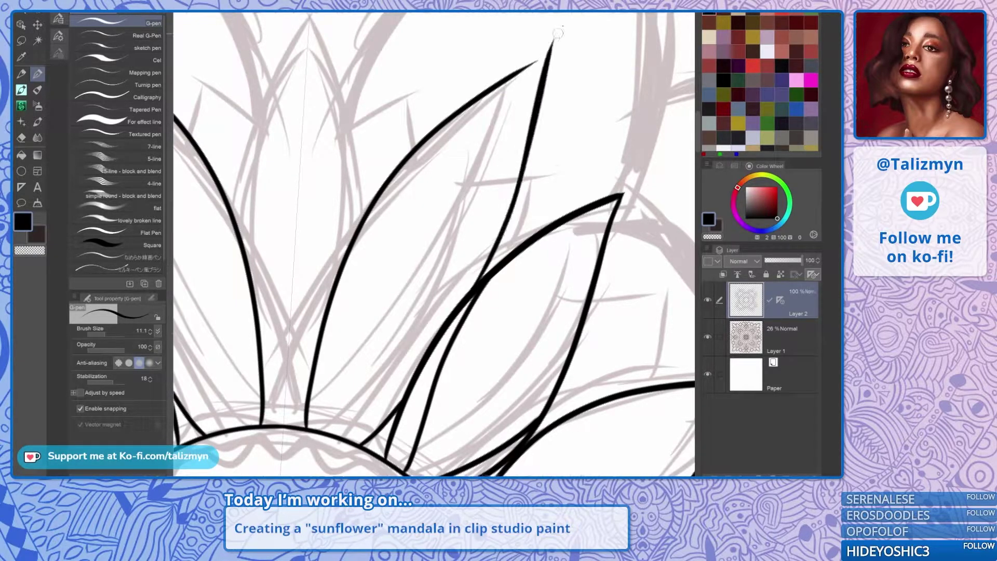
{"action": "key", "text": "ctrl+z"}
{"action": "mouse_move", "coordinate": [490, 272]}
{"action": "left_mouse_down"}
{"action": "mouse_move", "coordinate": [530, 51]}
{"action": "mouse_move", "coordinate": [501, 101]}
{"action": "left_mouse_up"}
{"action": "key", "text": "ctrl+z"}
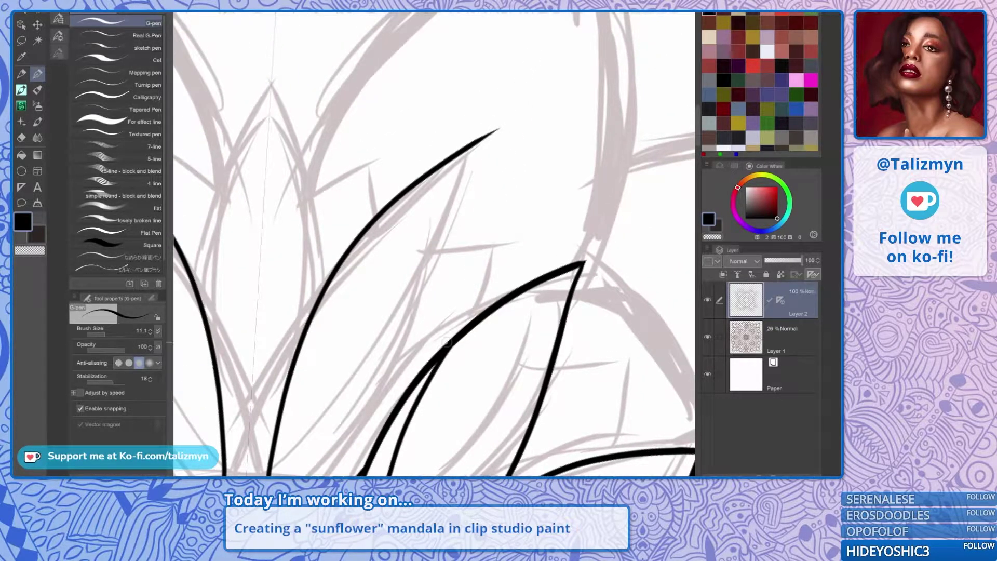
{"action": "mouse_move", "coordinate": [450, 343]}
{"action": "left_mouse_down"}
{"action": "mouse_move", "coordinate": [478, 279]}
{"action": "mouse_move", "coordinate": [517, 92]}
{"action": "left_mouse_up"}
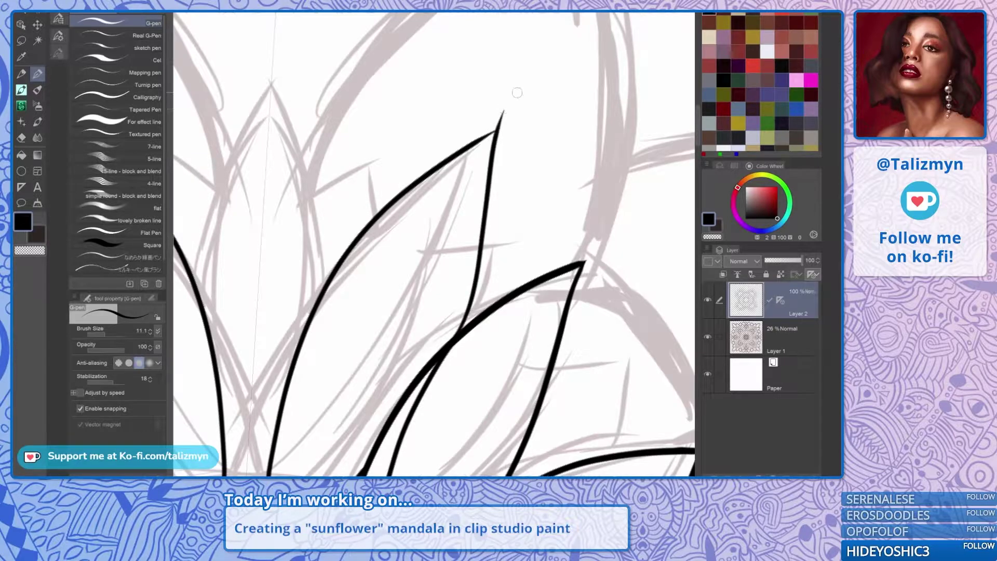
Erase the line end beyond this petal's tip to leave a sharp corner.
{"action": "scroll", "coordinate": [518, 92], "scroll_direction": "up", "scroll_amount": 4}
{"action": "scroll", "coordinate": [434, 244], "scroll_direction": "up", "scroll_amount": 1}
{"action": "mouse_move", "coordinate": [426, 239]}
{"action": "left_mouse_down"}
{"action": "mouse_move", "coordinate": [472, 211]}
{"action": "mouse_move", "coordinate": [493, 167]}
{"action": "mouse_move", "coordinate": [484, 186]}
{"action": "left_mouse_up"}
{"action": "key", "text": "e"}
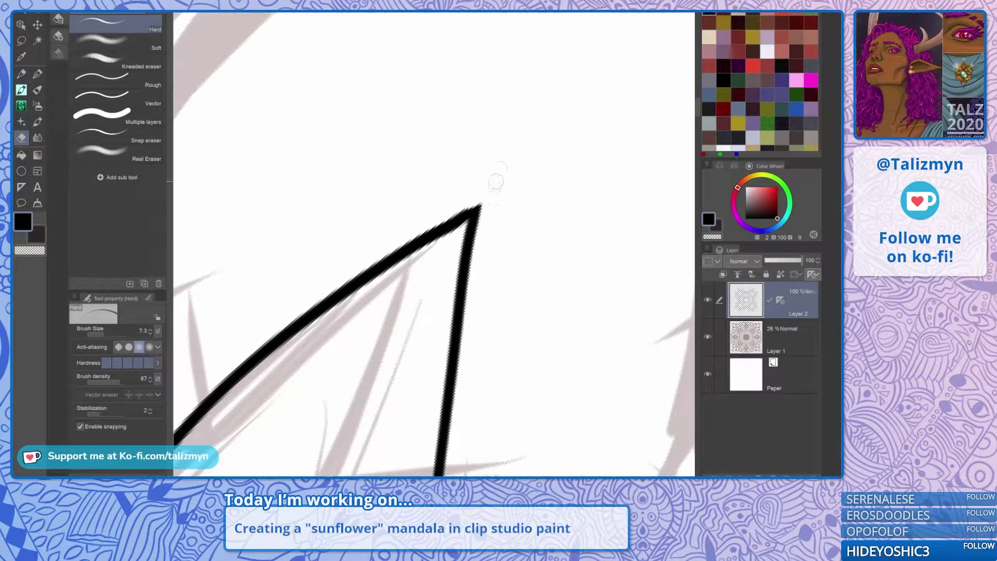
{"action": "key", "text": "p"}
{"action": "left_click_drag", "start_coordinate": [468, 331], "coordinate": [466, 375]}
Ink a thin inner fold line inside this petal's left edge, from the rim up into the outline, redoing the stroke.
{"action": "scroll", "coordinate": [497, 264], "scroll_direction": "down", "scroll_amount": 5}
{"action": "left_click_drag", "start_coordinate": [497, 263], "coordinate": [582, 166]}
{"action": "scroll", "coordinate": [518, 344], "scroll_direction": "up", "scroll_amount": 4}
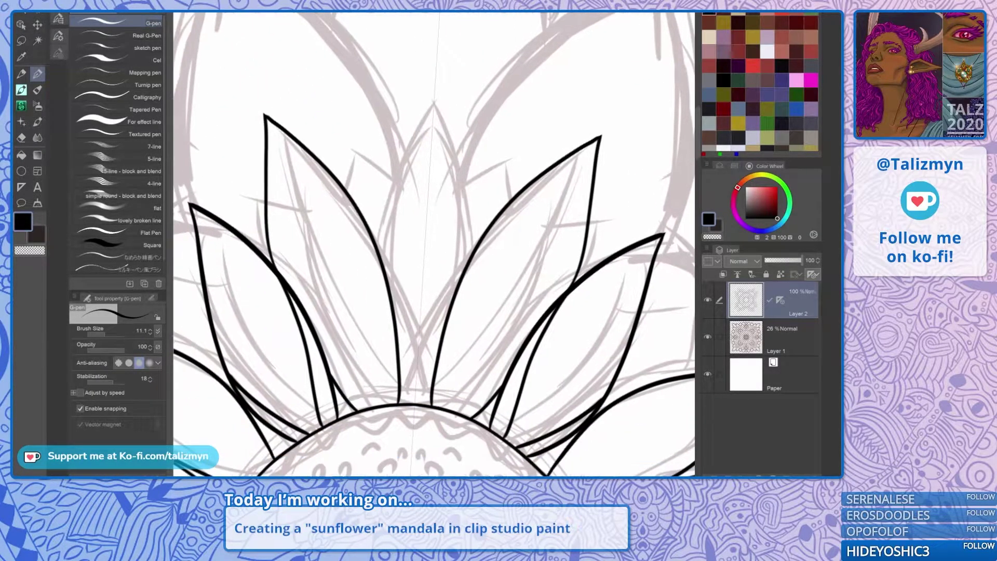
{"action": "mouse_move", "coordinate": [391, 464]}
{"action": "left_mouse_down"}
{"action": "mouse_move", "coordinate": [408, 311]}
{"action": "mouse_move", "coordinate": [435, 251]}
{"action": "left_mouse_up"}
{"action": "key", "text": "ctrl+z"}
{"action": "key", "text": "ctrl+z"}
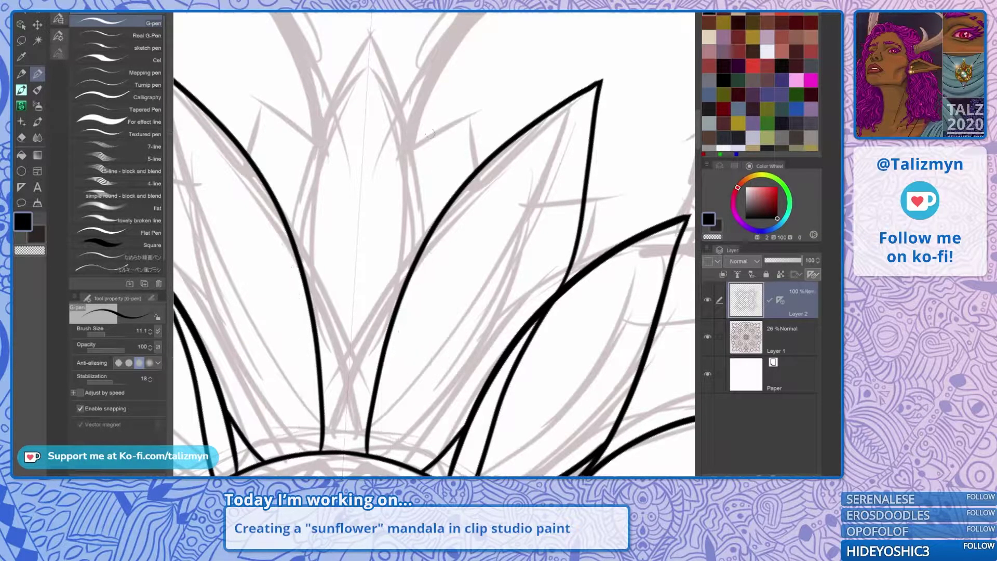
{"action": "mouse_move", "coordinate": [393, 457]}
{"action": "left_mouse_down"}
{"action": "mouse_move", "coordinate": [416, 273]}
{"action": "mouse_move", "coordinate": [433, 244]}
{"action": "left_mouse_up"}
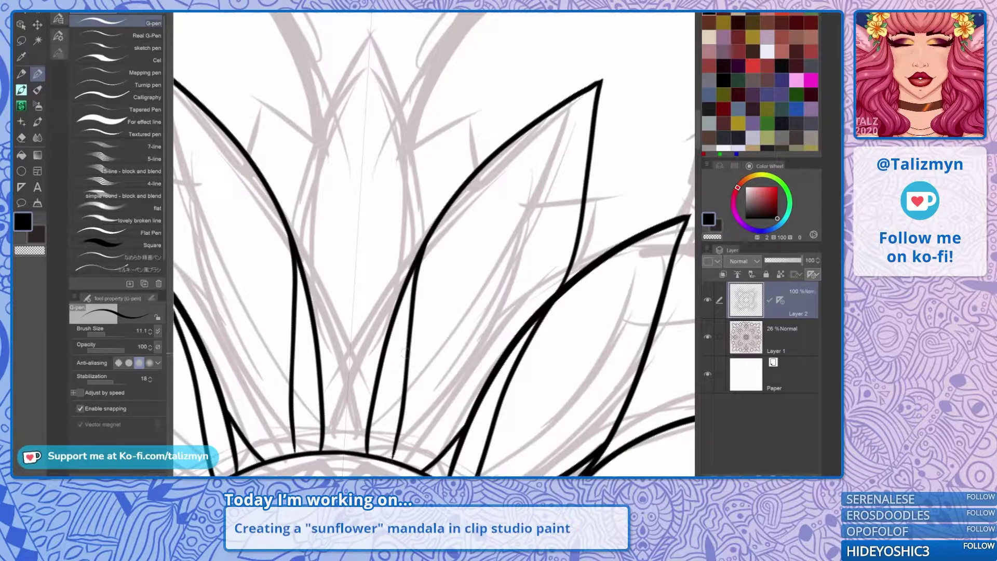
Ink the mirrored sides of the central petal from its neighbours up to a tip on the symmetry axis, redoing them narrower.
{"action": "left_click_drag", "start_coordinate": [395, 442], "coordinate": [421, 464]}
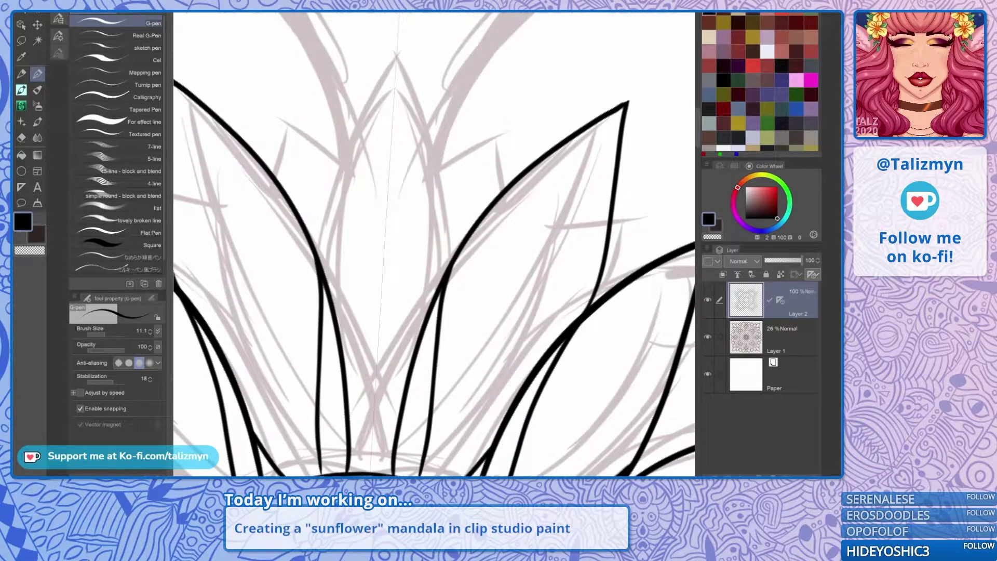
{"action": "mouse_move", "coordinate": [457, 251]}
{"action": "left_mouse_down"}
{"action": "mouse_move", "coordinate": [462, 221]}
{"action": "mouse_move", "coordinate": [448, 152]}
{"action": "mouse_move", "coordinate": [398, 42]}
{"action": "left_mouse_up"}
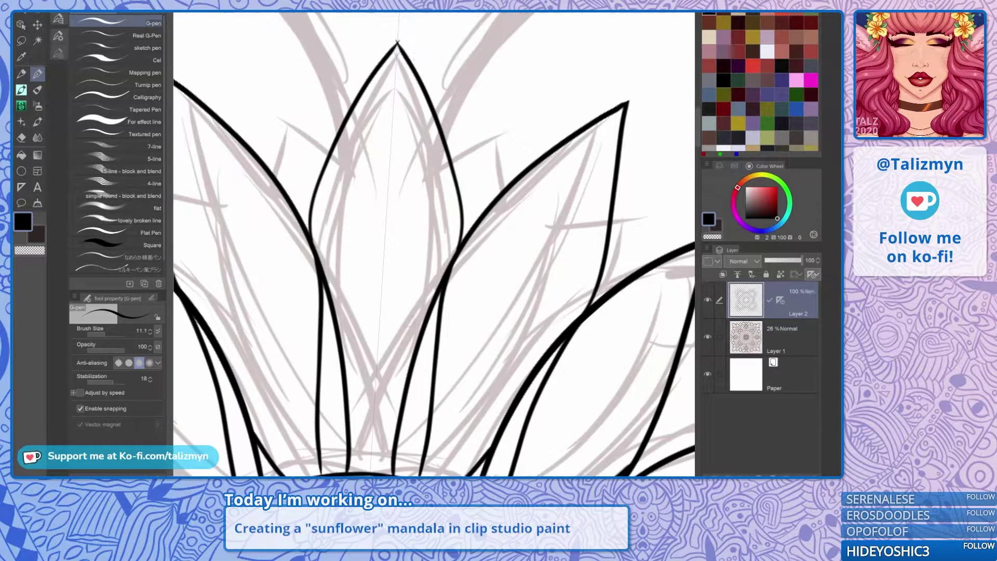
{"action": "left_click_drag", "start_coordinate": [412, 313], "coordinate": [416, 343]}
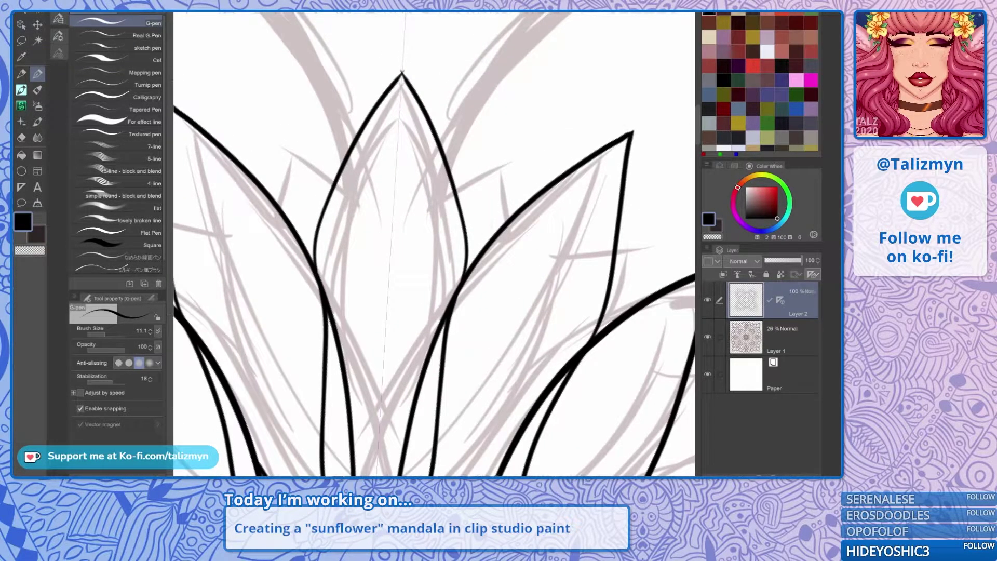
{"action": "key", "text": "ctrl+z"}
{"action": "mouse_move", "coordinate": [326, 300]}
{"action": "left_mouse_down"}
{"action": "mouse_move", "coordinate": [359, 148]}
{"action": "mouse_move", "coordinate": [403, 75]}
{"action": "left_mouse_up"}
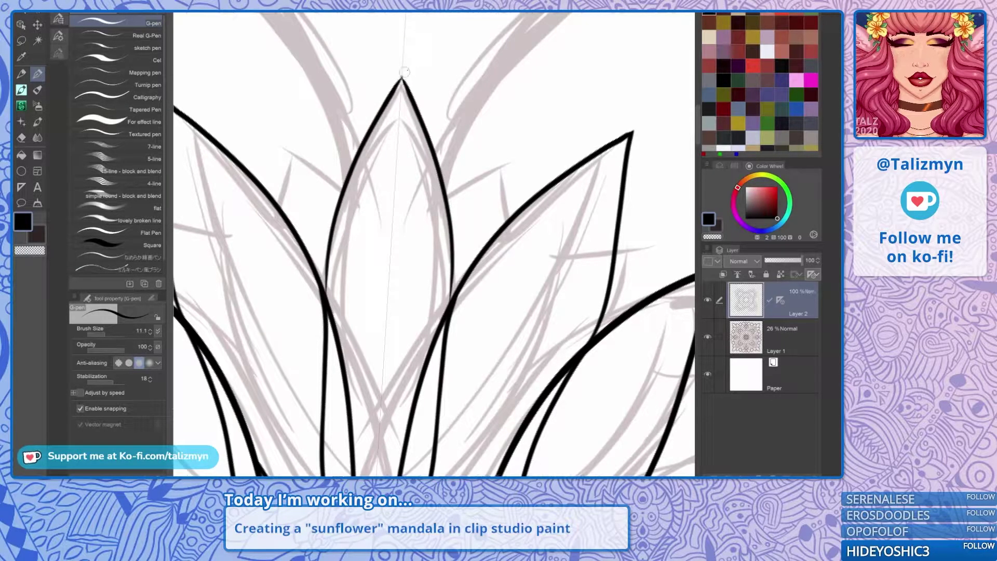
Erase the crossing line ends above the central petal's tip.
{"action": "left_click_drag", "start_coordinate": [410, 61], "coordinate": [439, 147]}
{"action": "scroll", "coordinate": [445, 172], "scroll_direction": "up", "scroll_amount": 3}
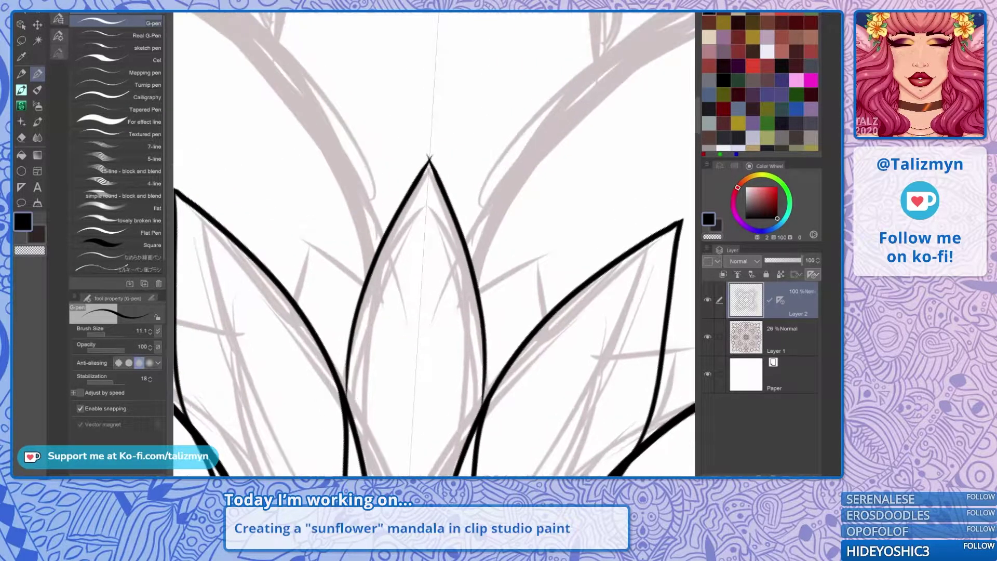
{"action": "key", "text": "e"}
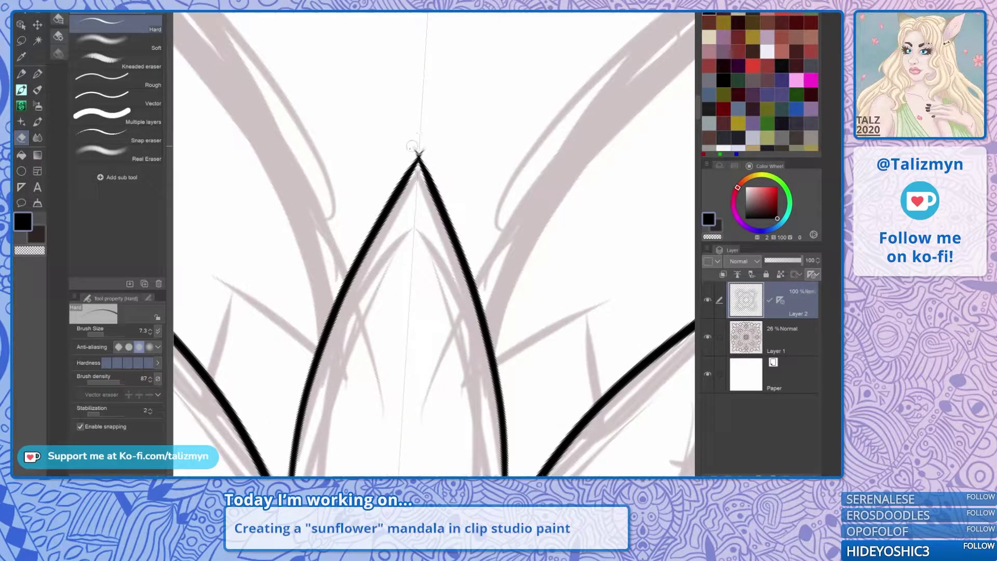
{"action": "key", "text": "p"}
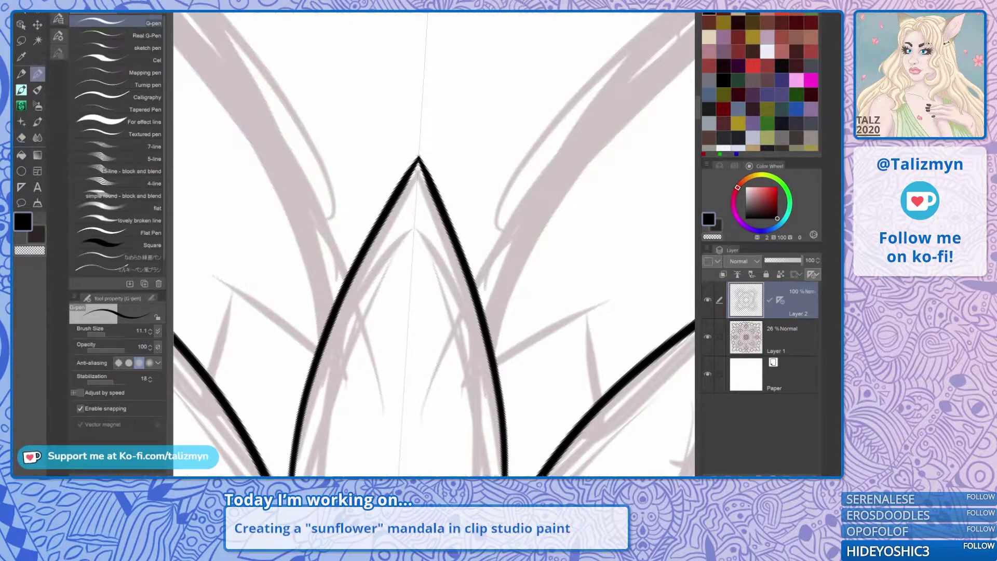
{"action": "scroll", "coordinate": [418, 155], "scroll_direction": "down", "scroll_amount": 5}
{"action": "scroll", "coordinate": [486, 267], "scroll_direction": "down", "scroll_amount": 4}
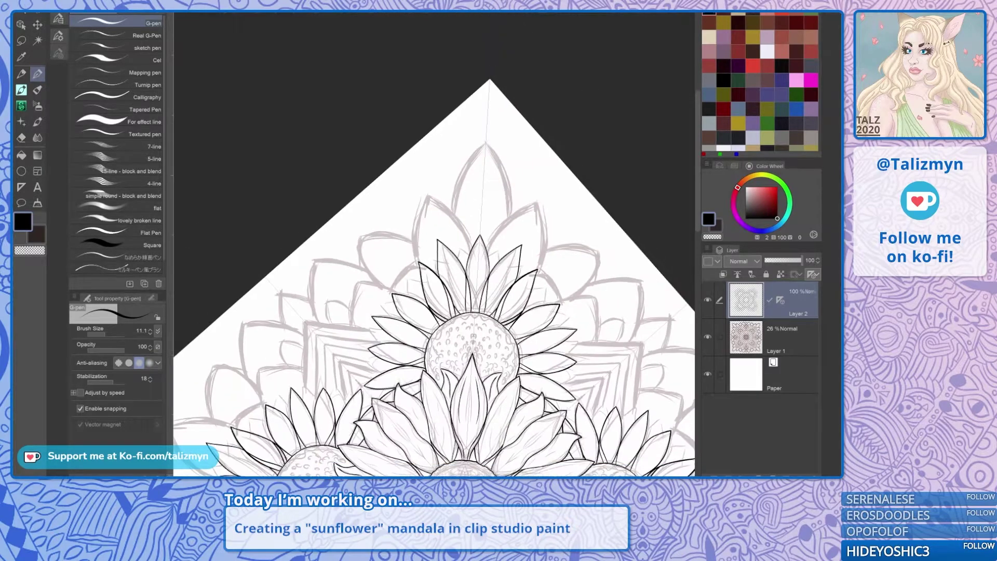
{"action": "left_click_drag", "start_coordinate": [486, 267], "coordinate": [483, 139]}
{"action": "left_click_drag", "start_coordinate": [457, 373], "coordinate": [430, 259]}
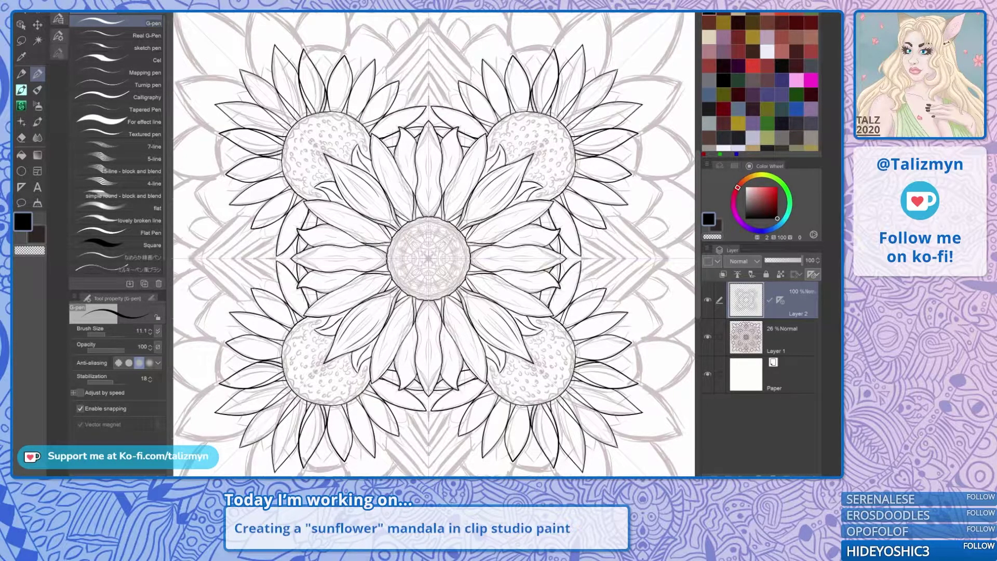
{"action": "mouse_move", "coordinate": [429, 252]}
{"action": "left_mouse_down"}
{"action": "mouse_move", "coordinate": [441, 231]}
{"action": "mouse_move", "coordinate": [455, 242]}
{"action": "left_mouse_up"}
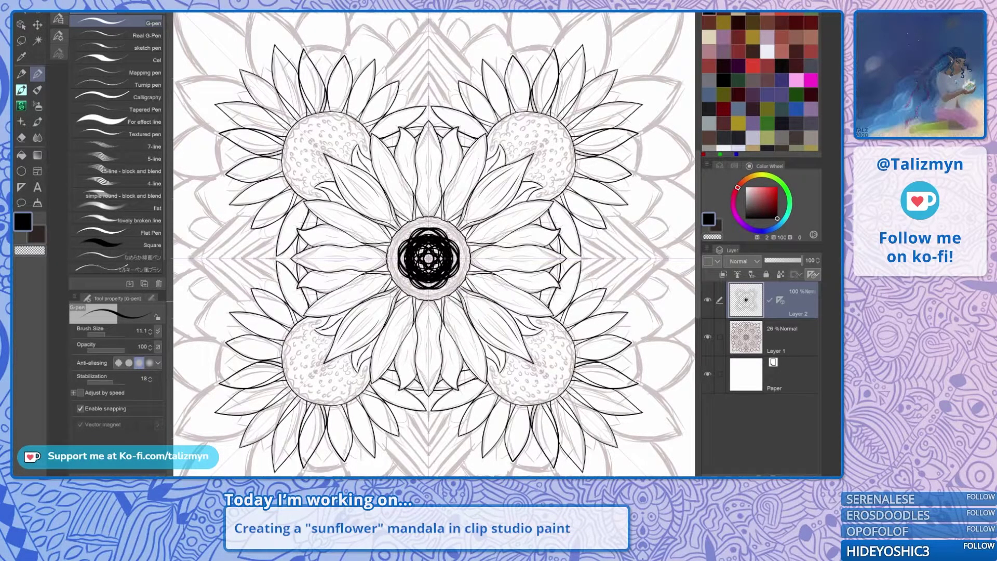
{"action": "key", "text": "ctrl+z"}
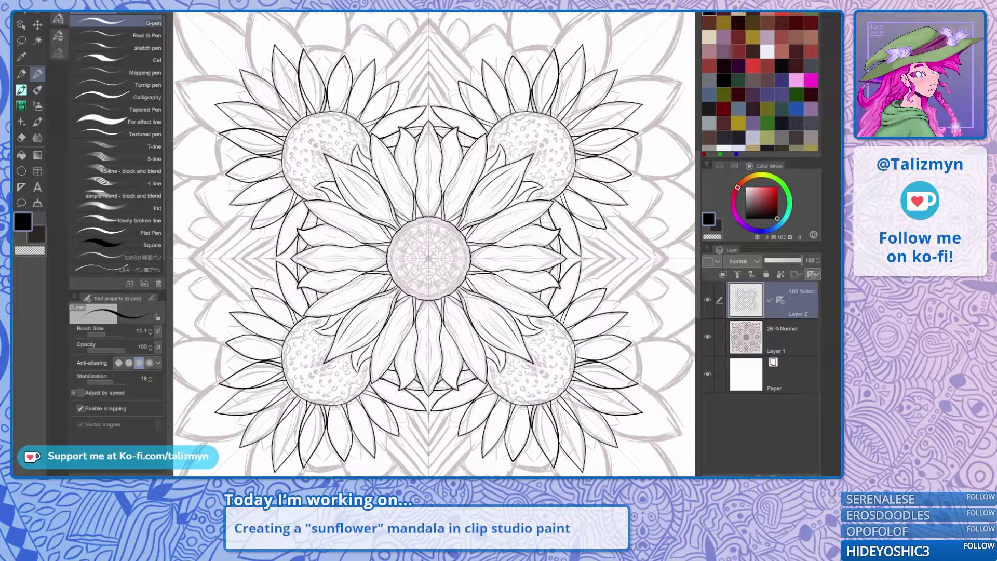
Hide the rough sketch layer to check the mandala's line art on its own, and show the sketch again.
{"action": "left_click_drag", "start_coordinate": [575, 237], "coordinate": [545, 239]}
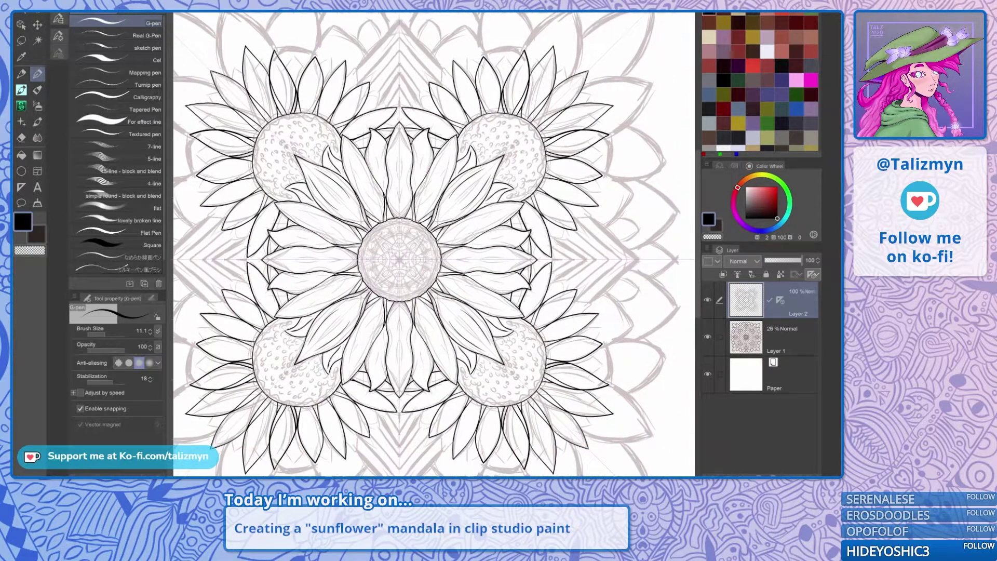
{"action": "left_click", "coordinate": [707, 337]}
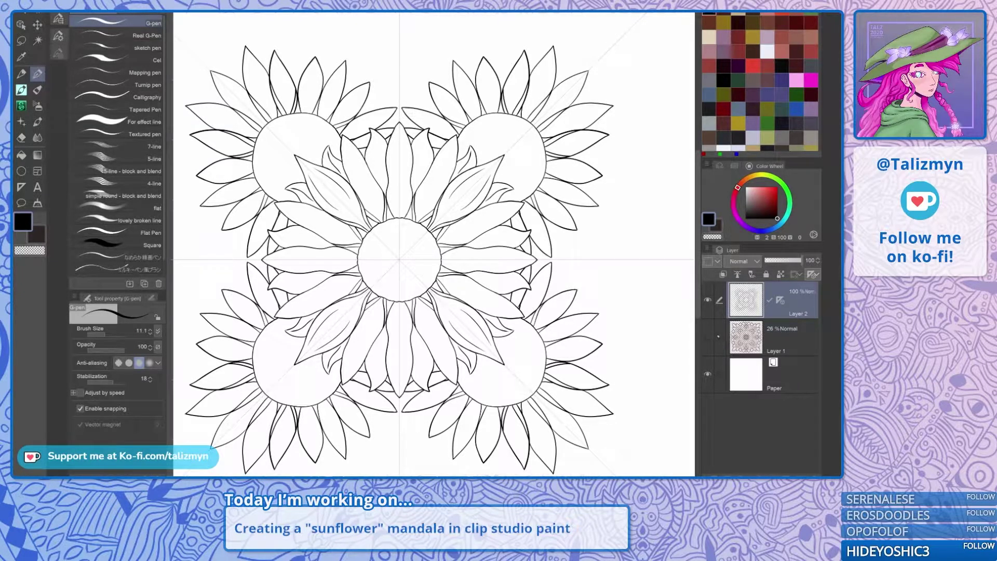
{"action": "left_click", "coordinate": [708, 337]}
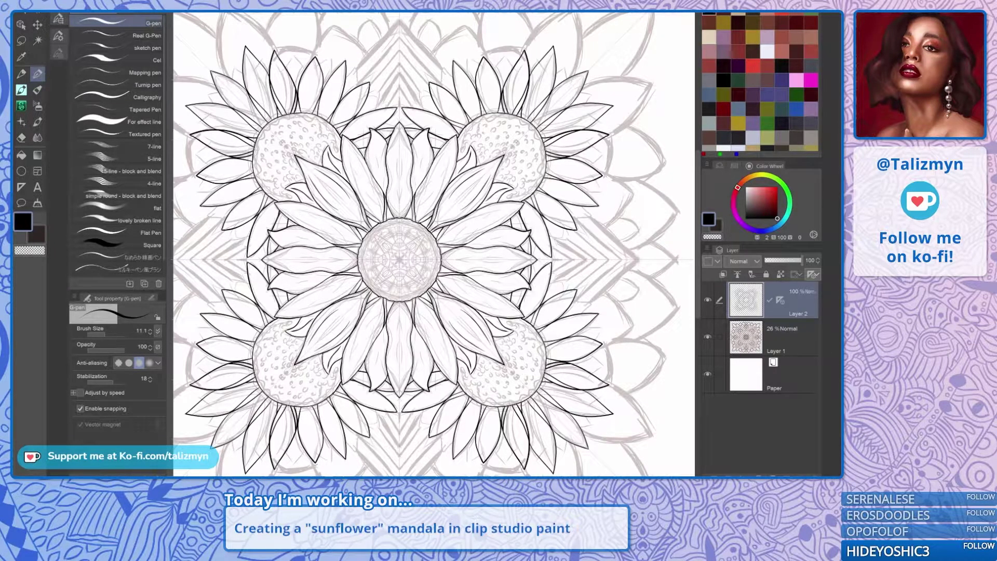
{"action": "left_click_drag", "start_coordinate": [434, 245], "coordinate": [443, 266]}
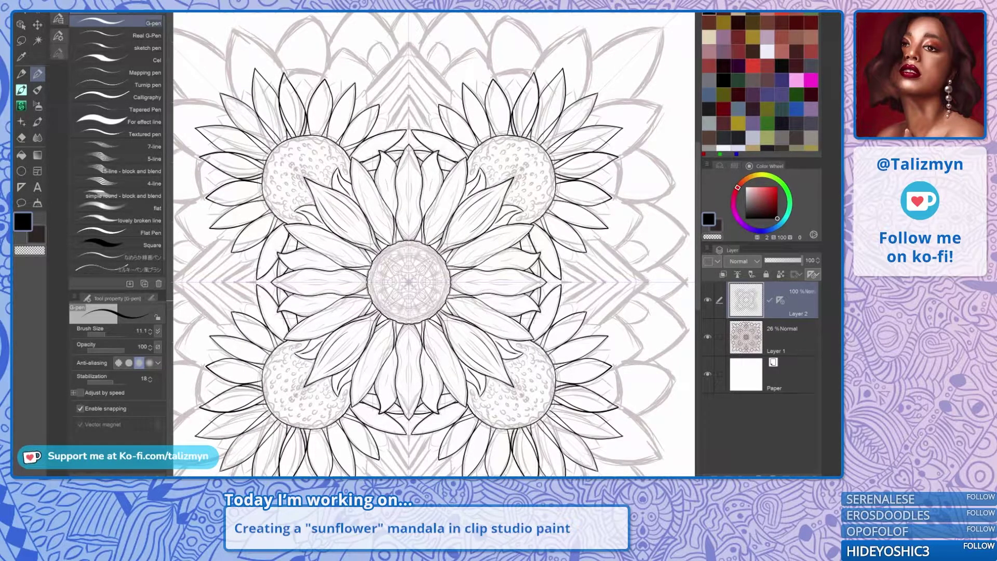
{"action": "scroll", "coordinate": [434, 244], "scroll_direction": "up", "scroll_amount": 2}
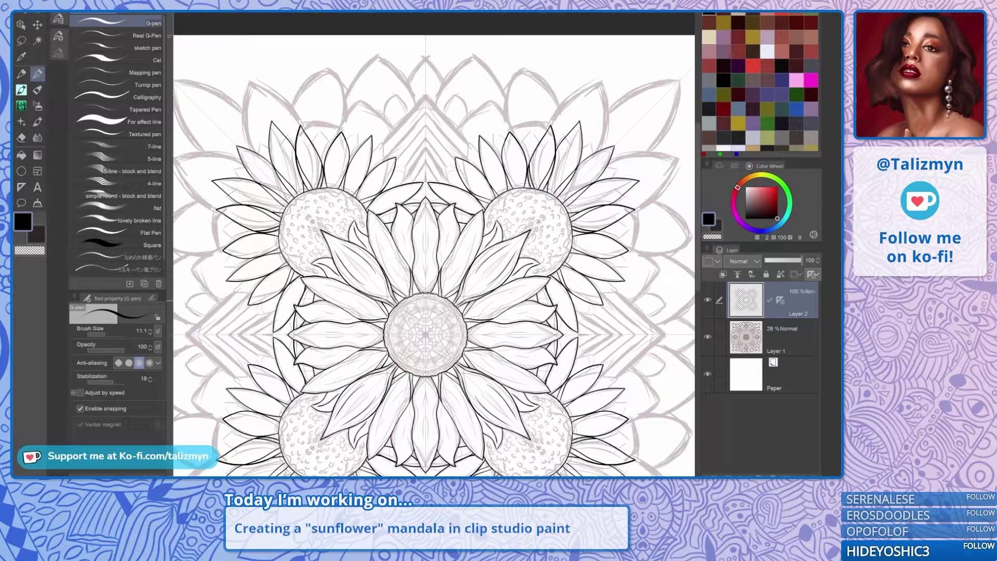
{"action": "left_click_drag", "start_coordinate": [426, 234], "coordinate": [454, 311]}
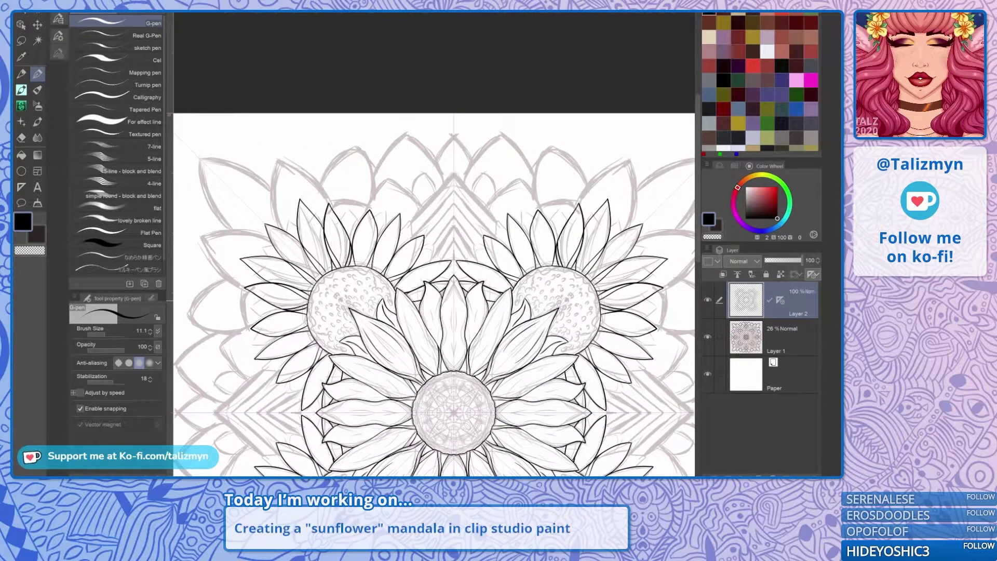
{"action": "scroll", "coordinate": [440, 263], "scroll_direction": "up", "scroll_amount": 5}
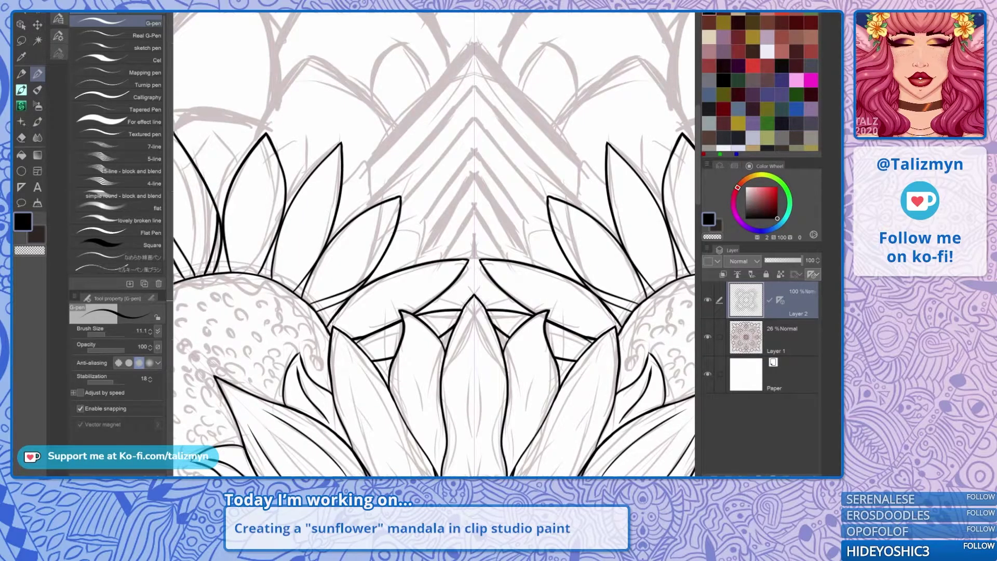
{"action": "key", "text": "alt+f"}
{"action": "left_click", "coordinate": [41, 37]}
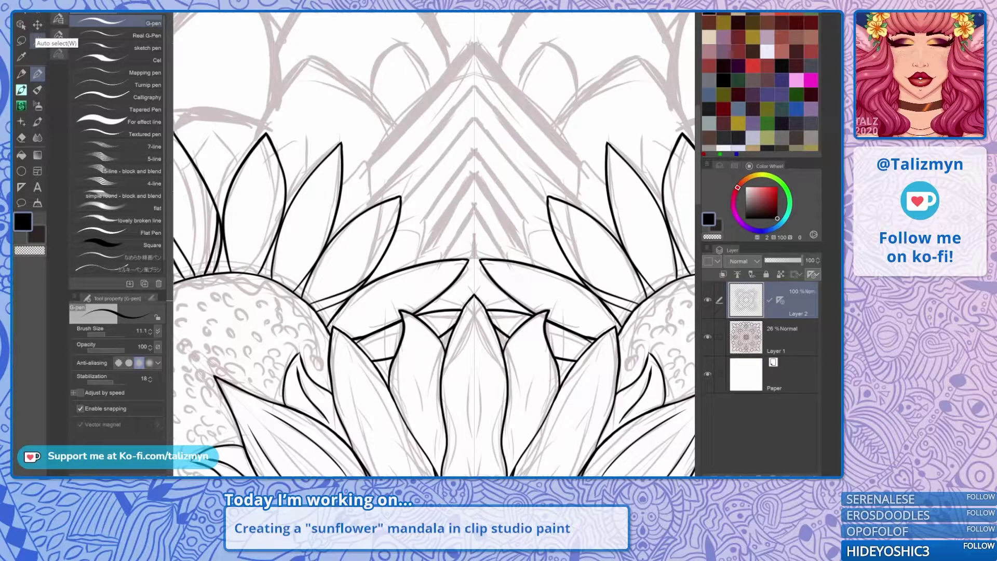
{"action": "left_click_drag", "start_coordinate": [475, 295], "coordinate": [534, 322]}
{"action": "left_click_drag", "start_coordinate": [535, 155], "coordinate": [441, 182]}
{"action": "scroll", "coordinate": [435, 245], "scroll_direction": "up", "scroll_amount": 3}
{"action": "scroll", "coordinate": [434, 244], "scroll_direction": "up", "scroll_amount": 4}
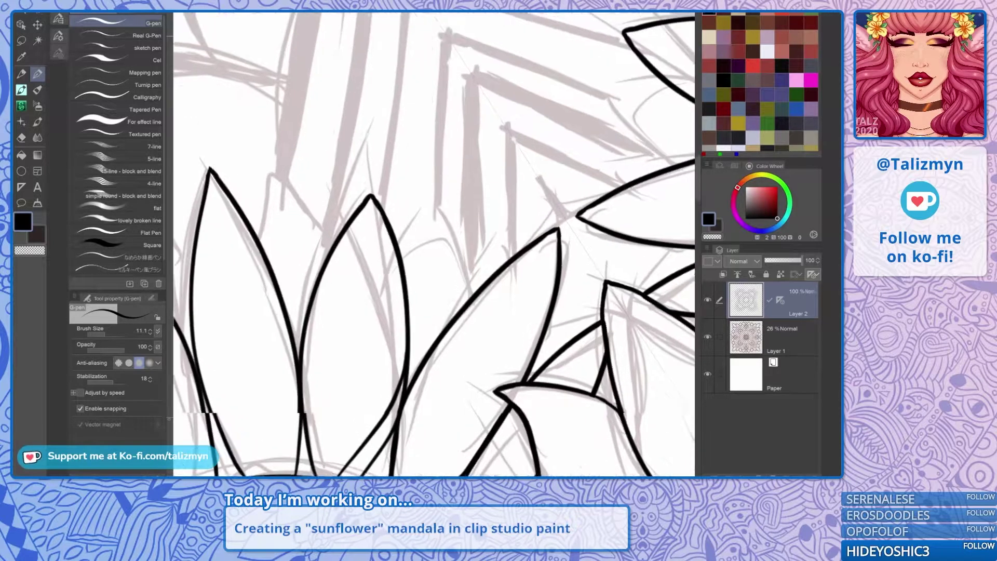
{"action": "left_click_drag", "start_coordinate": [366, 315], "coordinate": [416, 274]}
{"action": "left_click_drag", "start_coordinate": [647, 135], "coordinate": [589, 160]}
{"action": "key", "text": "ctrl+z"}
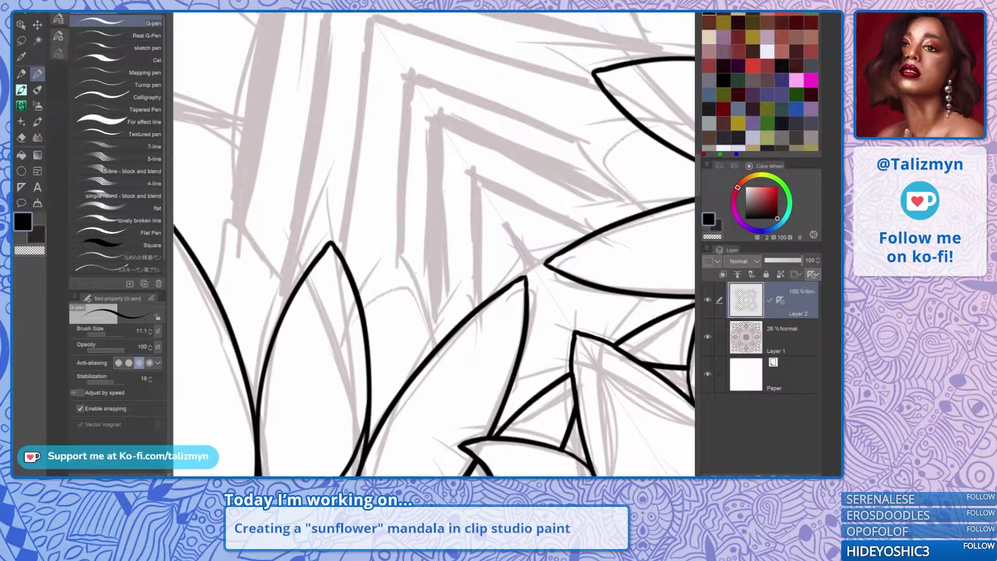
{"action": "mouse_move", "coordinate": [367, 316]}
{"action": "left_mouse_down"}
{"action": "mouse_move", "coordinate": [407, 276]}
{"action": "mouse_move", "coordinate": [439, 343]}
{"action": "left_mouse_up"}
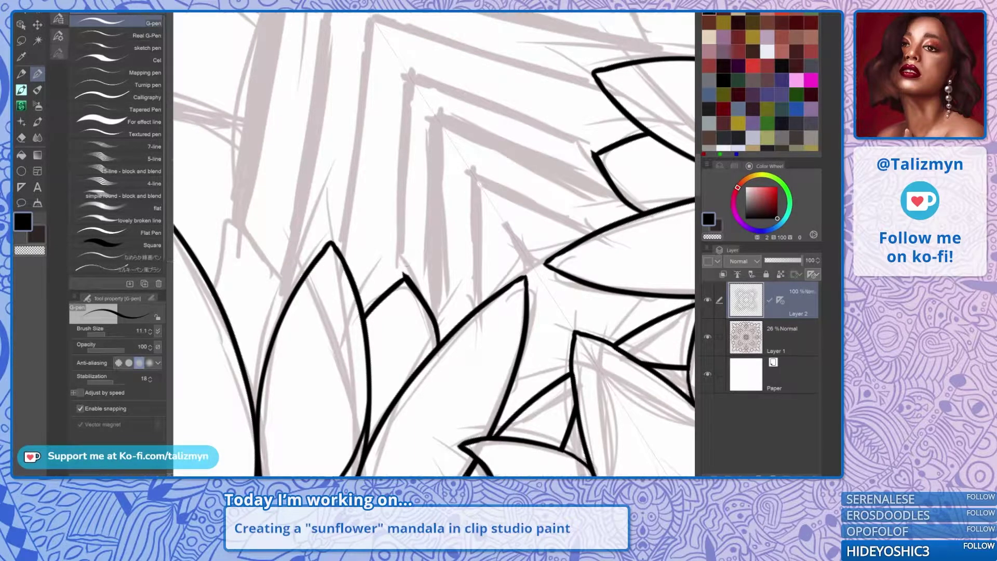
{"action": "key", "text": "ctrl+z"}
{"action": "key", "text": "ctrl+z"}
Ink both sides of a pointed filler petal between the two outer petals nearest the symmetry axis, and erase the overshoot at its tip.
{"action": "mouse_move", "coordinate": [367, 318]}
{"action": "left_mouse_down"}
{"action": "mouse_move", "coordinate": [417, 268]}
{"action": "mouse_move", "coordinate": [484, 145]}
{"action": "mouse_move", "coordinate": [368, 283]}
{"action": "left_mouse_up"}
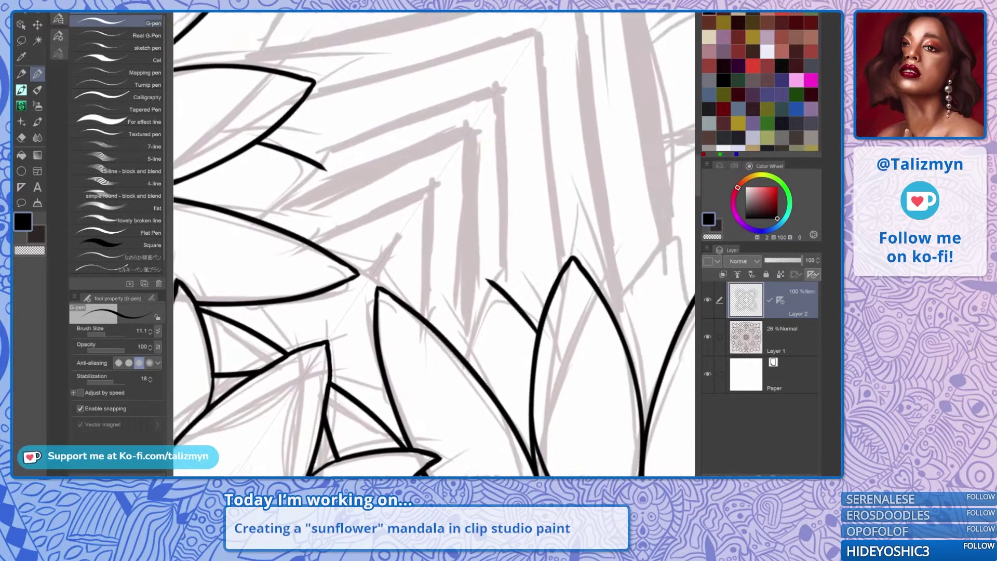
{"action": "left_click_drag", "start_coordinate": [434, 252], "coordinate": [475, 227]}
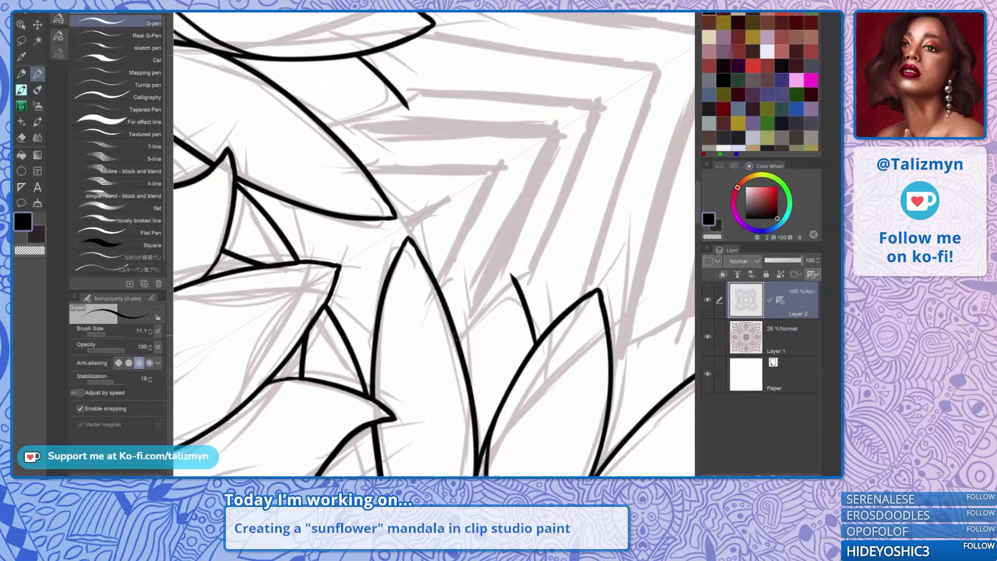
{"action": "left_click_drag", "start_coordinate": [457, 337], "coordinate": [516, 272]}
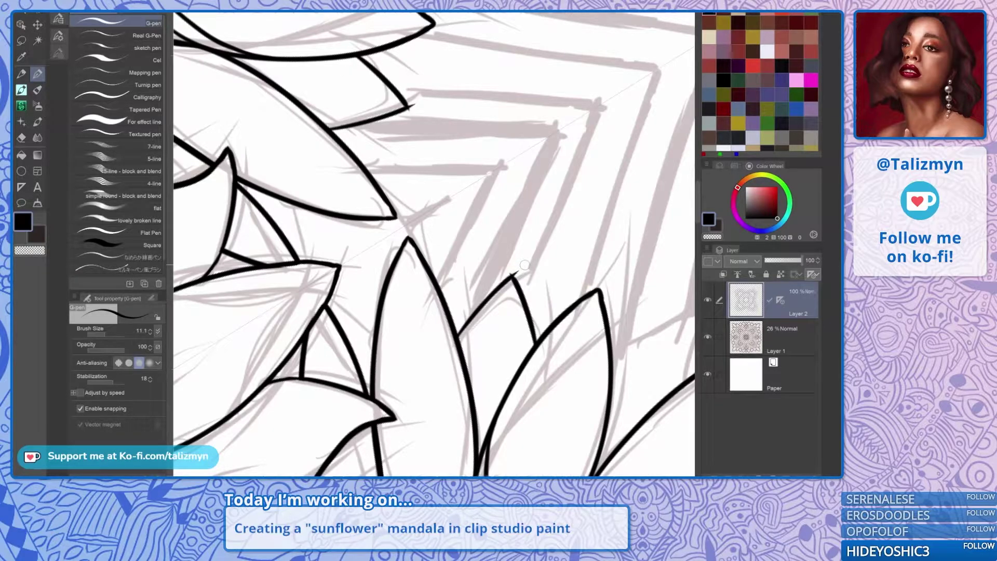
{"action": "scroll", "coordinate": [510, 312], "scroll_direction": "up", "scroll_amount": 2}
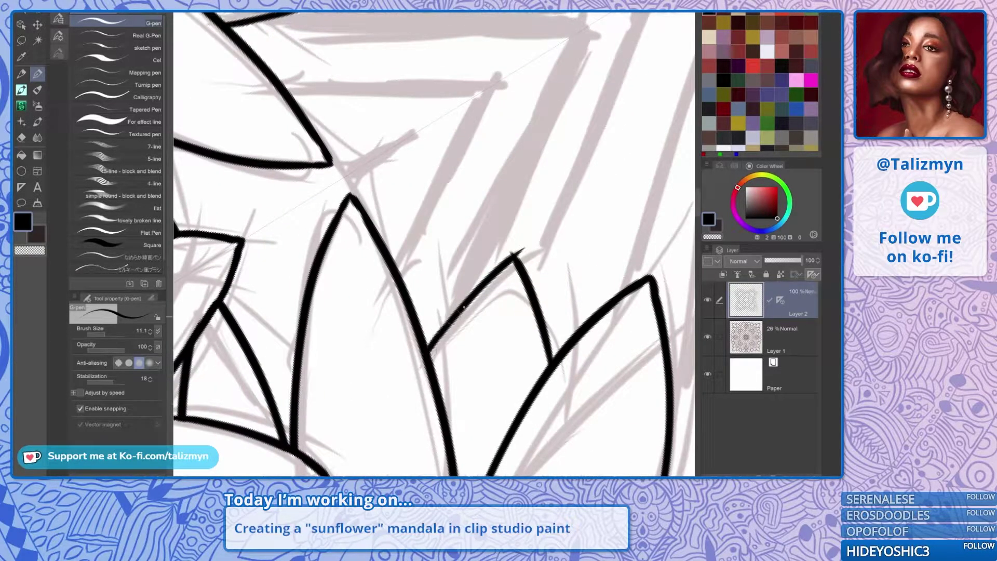
{"action": "left_click_drag", "start_coordinate": [430, 345], "coordinate": [516, 250]}
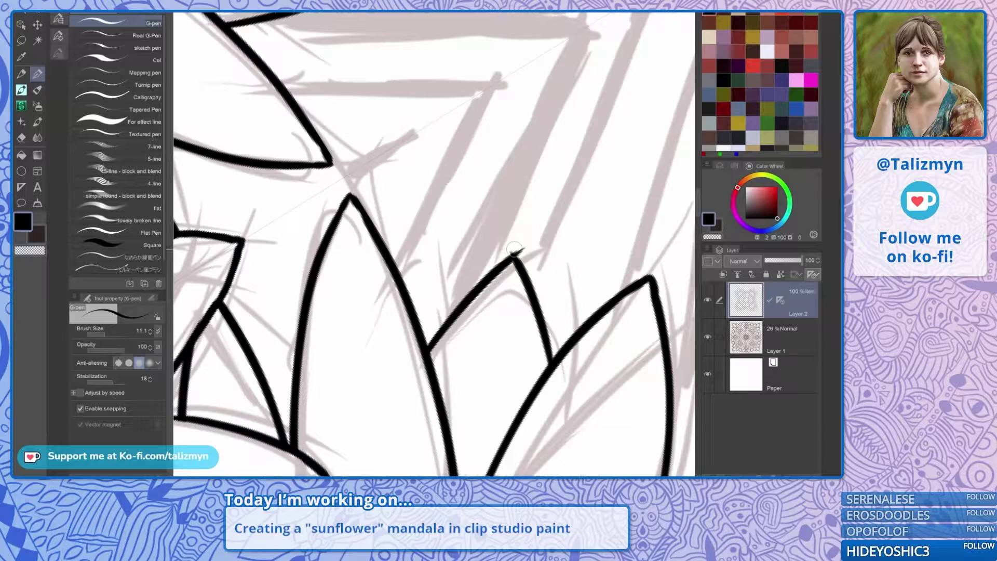
{"action": "key", "text": "e"}
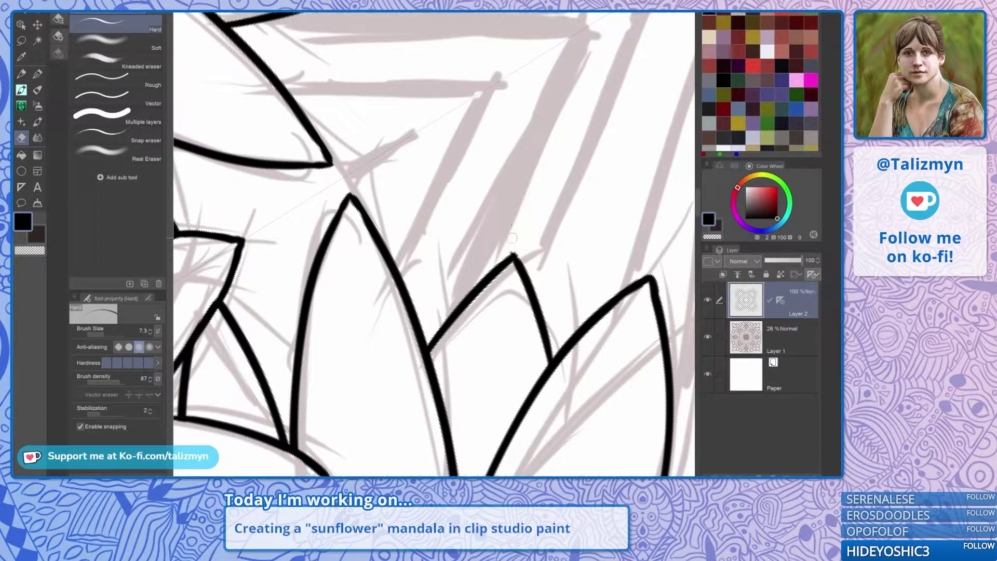
{"action": "key", "text": "p"}
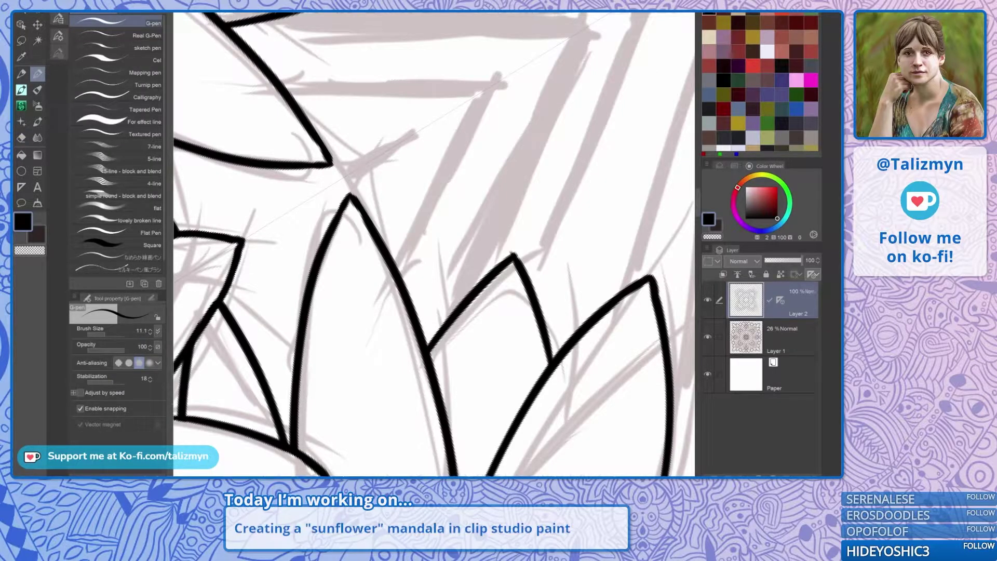
Try a curved ink line across the sketched chevrons above the filler petal.
{"action": "mouse_move", "coordinate": [432, 266]}
{"action": "left_mouse_down"}
{"action": "mouse_move", "coordinate": [494, 197]}
{"action": "mouse_move", "coordinate": [596, 132]}
{"action": "left_mouse_up"}
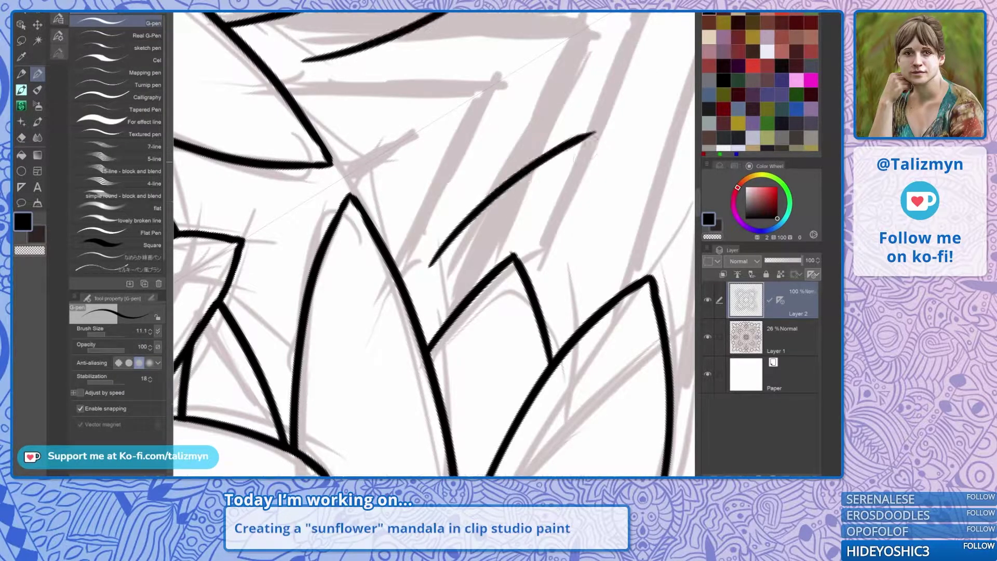
{"action": "key", "text": "ctrl+z"}
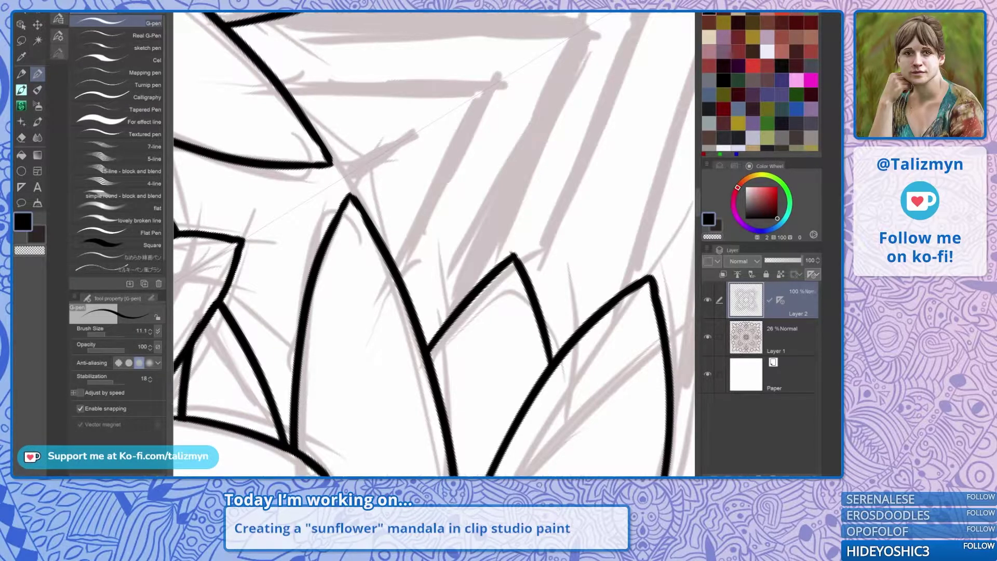
{"action": "scroll", "coordinate": [434, 244], "scroll_direction": "down", "scroll_amount": 3}
{"action": "key", "text": "minus"}
{"action": "key", "text": "minus"}
{"action": "key", "text": "minus"}
{"action": "key", "text": "minus"}
{"action": "key", "text": "minus"}
{"action": "key", "text": "minus"}
{"action": "key", "text": "minus"}
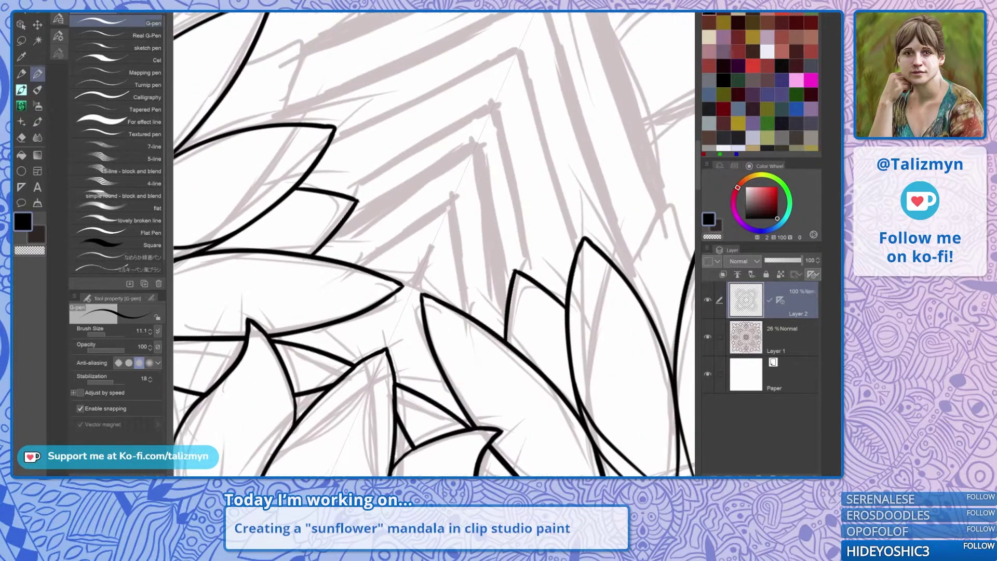
{"action": "key", "text": "minus"}
{"action": "key", "text": "minus"}
{"action": "key", "text": "minus"}
{"action": "key", "text": "minus"}
{"action": "key", "text": "minus"}
{"action": "left_click_drag", "start_coordinate": [412, 244], "coordinate": [500, 196]}
{"action": "key", "text": "minus"}
{"action": "key", "text": "minus"}
{"action": "key", "text": "minus"}
{"action": "key", "text": "minus"}
{"action": "key", "text": "minus"}
{"action": "key", "text": "minus"}
{"action": "key", "text": "minus"}
{"action": "key", "text": "minus"}
{"action": "key", "text": "minus"}
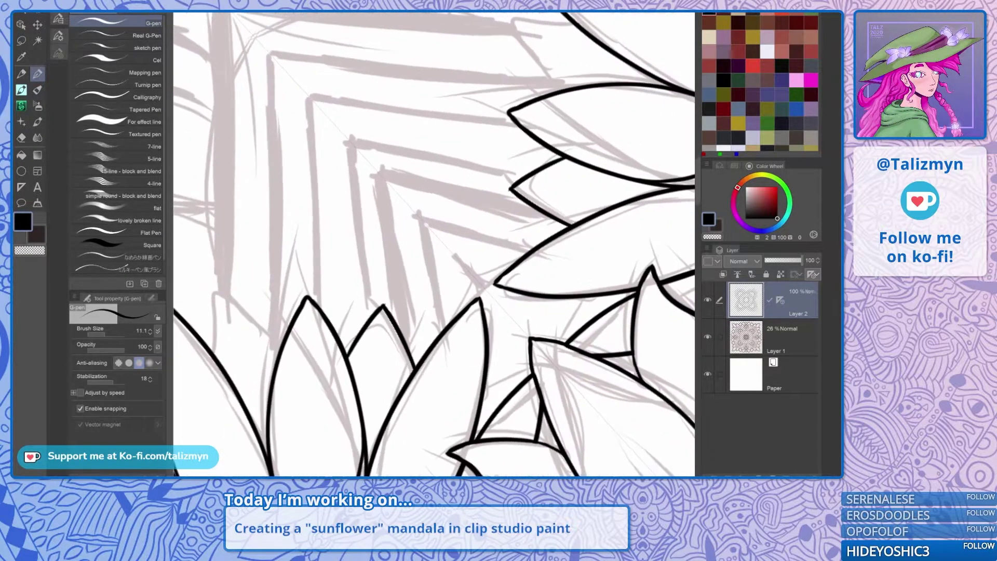
{"action": "scroll", "coordinate": [481, 312], "scroll_direction": "up", "scroll_amount": 4}
{"action": "scroll", "coordinate": [493, 275], "scroll_direction": "down", "scroll_amount": 1}
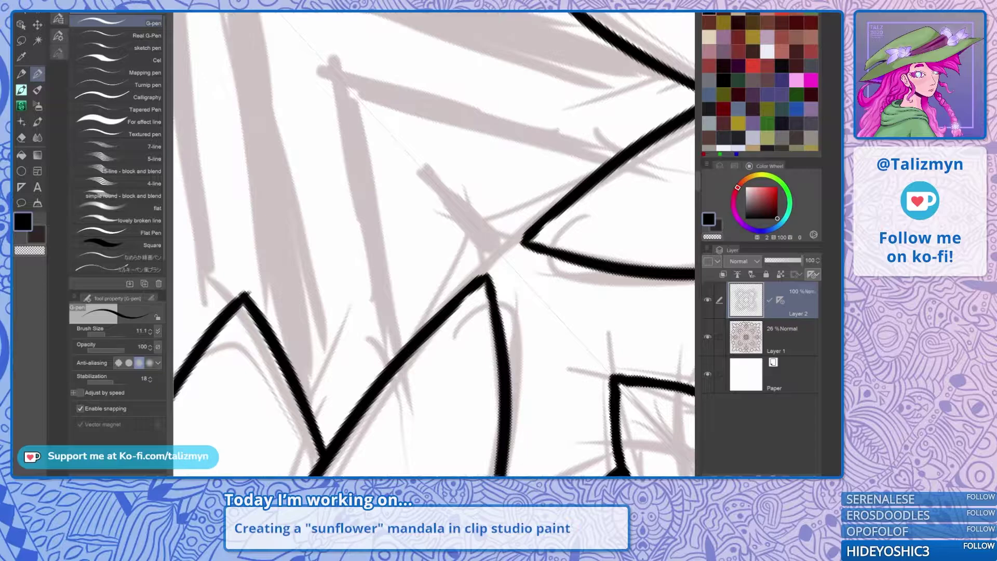
{"action": "scroll", "coordinate": [599, 253], "scroll_direction": "down", "scroll_amount": 3}
{"action": "key", "text": "asciicircum"}
{"action": "key", "text": "asciicircum"}
{"action": "key", "text": "asciicircum"}
{"action": "key", "text": "asciicircum"}
{"action": "key", "text": "asciicircum"}
{"action": "key", "text": "asciicircum"}
{"action": "key", "text": "asciicircum"}
{"action": "key", "text": "asciicircum"}
{"action": "key", "text": "asciicircum"}
{"action": "mouse_move", "coordinate": [584, 296]}
{"action": "left_mouse_down"}
{"action": "mouse_move", "coordinate": [507, 343]}
{"action": "mouse_move", "coordinate": [509, 267]}
{"action": "left_mouse_up"}
{"action": "scroll", "coordinate": [503, 339], "scroll_direction": "up", "scroll_amount": 2}
{"action": "key", "text": "minus"}
{"action": "left_click_drag", "start_coordinate": [426, 295], "coordinate": [473, 262]}
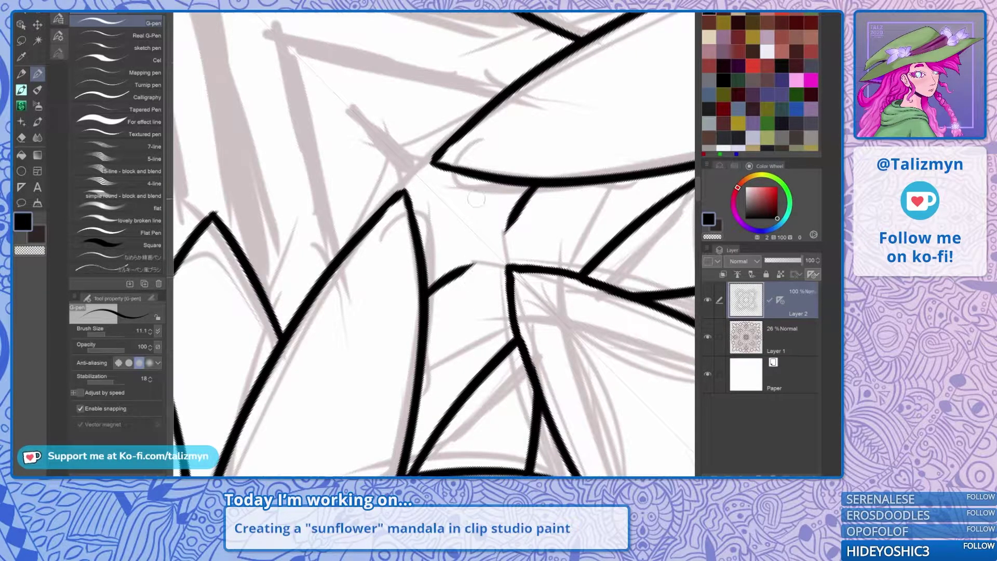
{"action": "key", "text": "ctrl+z"}
{"action": "left_click_drag", "start_coordinate": [427, 307], "coordinate": [465, 285]}
{"action": "mouse_move", "coordinate": [492, 361]}
{"action": "left_mouse_down"}
{"action": "mouse_move", "coordinate": [487, 320]}
{"action": "mouse_move", "coordinate": [464, 287]}
{"action": "left_mouse_up"}
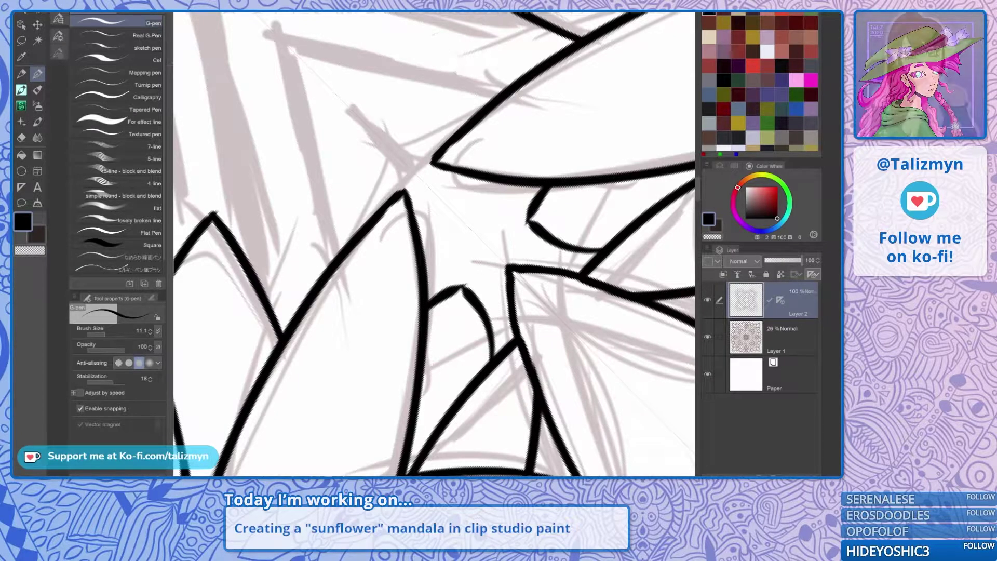
{"action": "key", "text": "ctrl+z"}
{"action": "key", "text": "ctrl+z"}
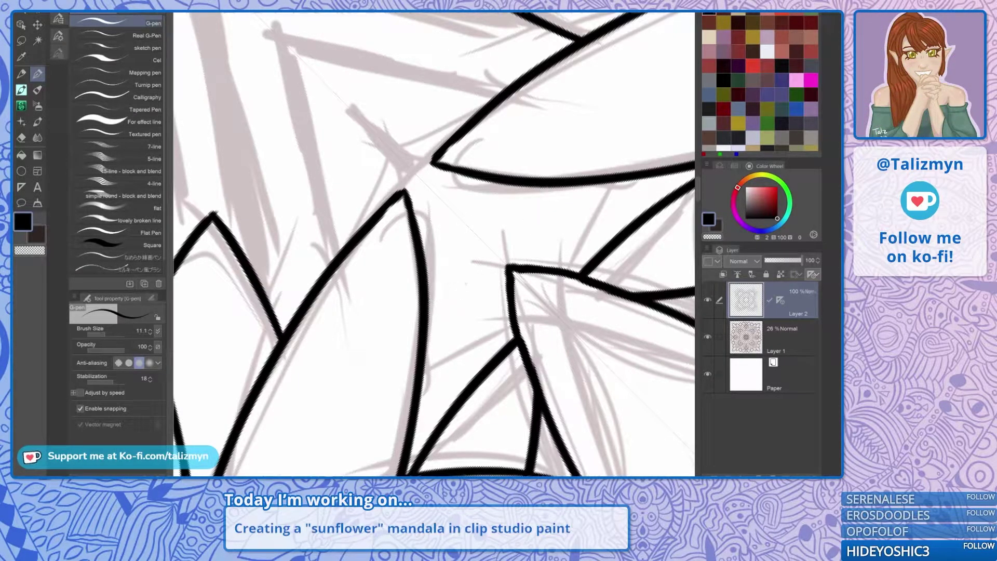
Ink a small pointed filler petal in the gap between the outer petal and the central petal's tip, redoing its inner side, and clean its tip.
{"action": "mouse_move", "coordinate": [426, 312]}
{"action": "left_mouse_down"}
{"action": "mouse_move", "coordinate": [488, 284]}
{"action": "mouse_move", "coordinate": [488, 194]}
{"action": "mouse_move", "coordinate": [449, 241]}
{"action": "left_mouse_up"}
{"action": "left_click_drag", "start_coordinate": [472, 325], "coordinate": [487, 258]}
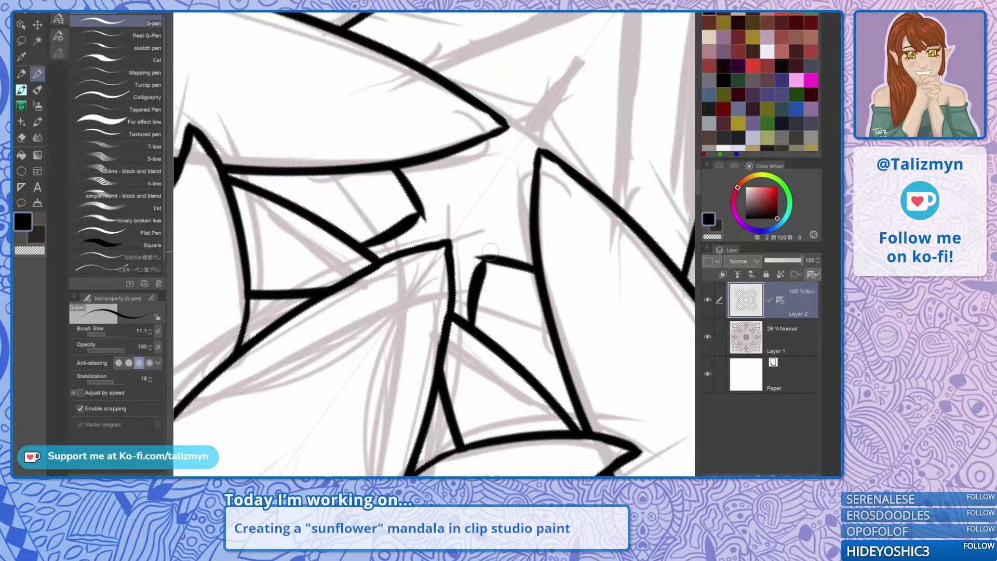
{"action": "key", "text": "ctrl+z"}
{"action": "mouse_move", "coordinate": [479, 332]}
{"action": "left_mouse_down"}
{"action": "mouse_move", "coordinate": [479, 212]}
{"action": "mouse_move", "coordinate": [452, 260]}
{"action": "left_mouse_up"}
{"action": "key", "text": "ctrl+z"}
{"action": "left_click_drag", "start_coordinate": [415, 346], "coordinate": [475, 298]}
{"action": "key", "text": "ctrl+z"}
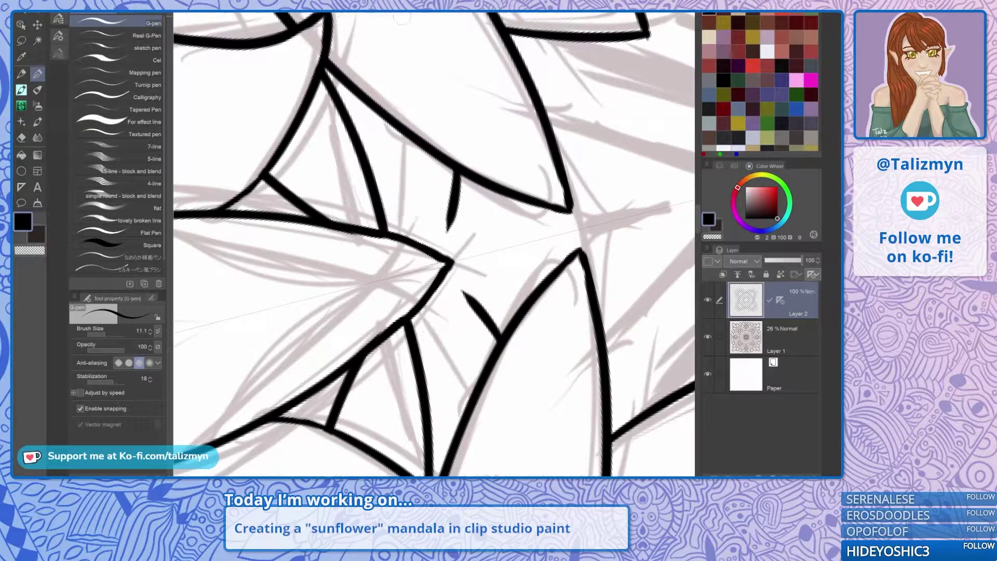
{"action": "mouse_move", "coordinate": [421, 358]}
{"action": "left_mouse_down"}
{"action": "mouse_move", "coordinate": [459, 299]}
{"action": "mouse_move", "coordinate": [506, 258]}
{"action": "mouse_move", "coordinate": [481, 290]}
{"action": "mouse_move", "coordinate": [475, 284]}
{"action": "mouse_move", "coordinate": [481, 292]}
{"action": "mouse_move", "coordinate": [469, 282]}
{"action": "mouse_move", "coordinate": [488, 291]}
{"action": "left_mouse_up"}
{"action": "key", "text": "e"}
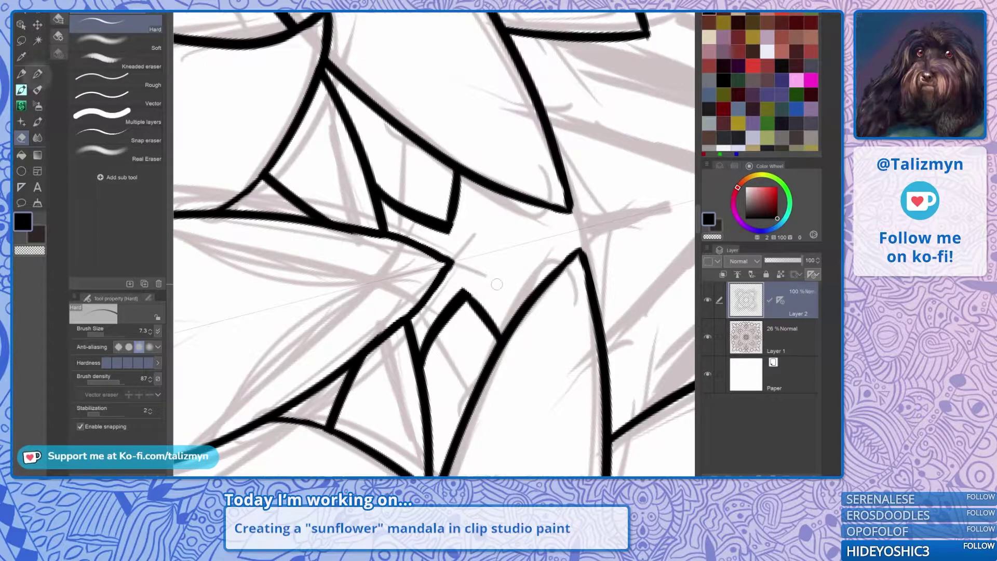
{"action": "key", "text": "p"}
Ink a pointed filler petal between the sunflower's second and third outer petals from the symmetry axis, reworking its upper side.
{"action": "scroll", "coordinate": [451, 262], "scroll_direction": "down", "scroll_amount": 3}
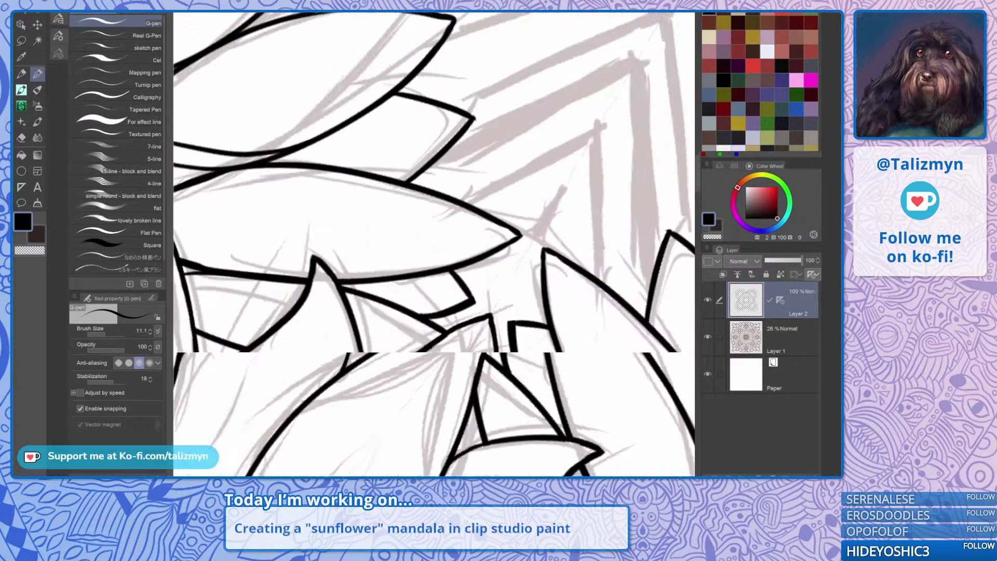
{"action": "scroll", "coordinate": [434, 244], "scroll_direction": "down", "scroll_amount": 2}
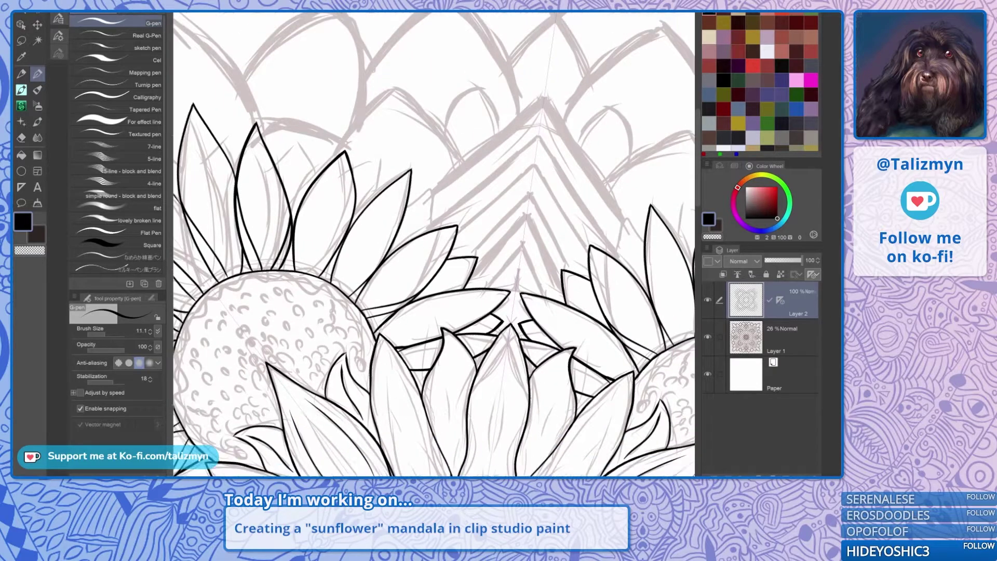
{"action": "scroll", "coordinate": [434, 244], "scroll_direction": "down", "scroll_amount": 2}
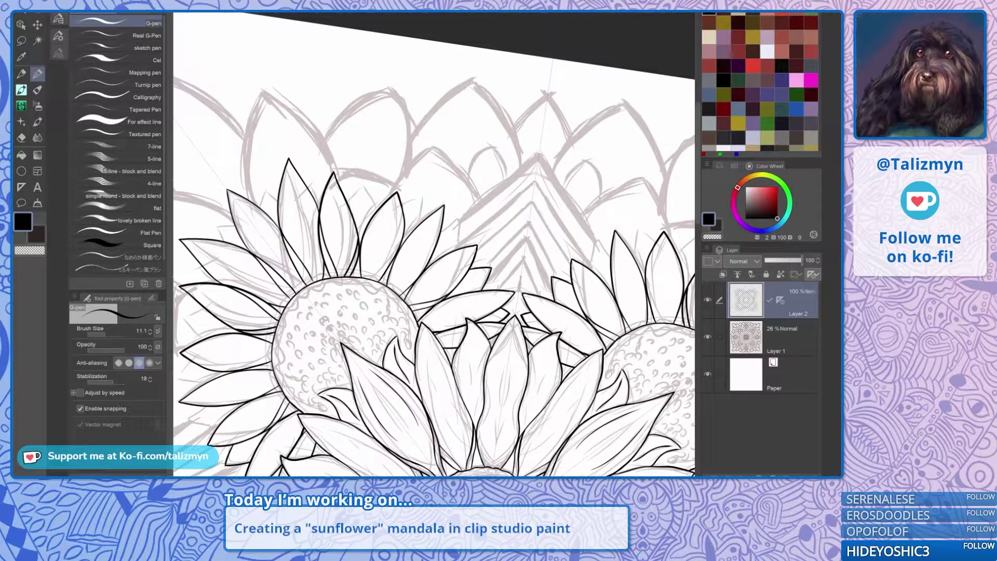
{"action": "left_click_drag", "start_coordinate": [434, 244], "coordinate": [472, 268]}
{"action": "key", "text": "minus"}
{"action": "scroll", "coordinate": [434, 244], "scroll_direction": "up", "scroll_amount": 8}
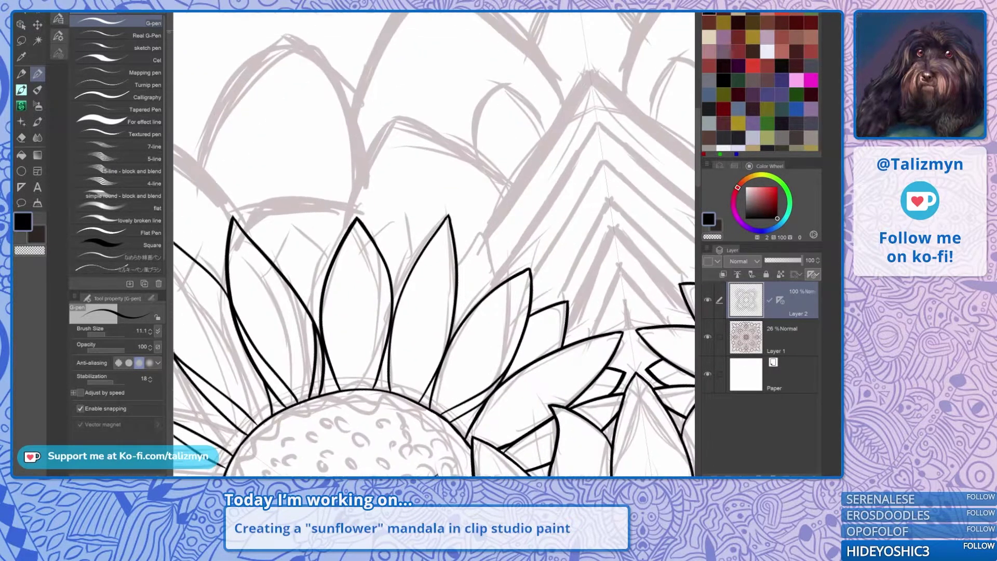
{"action": "left_click_drag", "start_coordinate": [434, 244], "coordinate": [395, 281]}
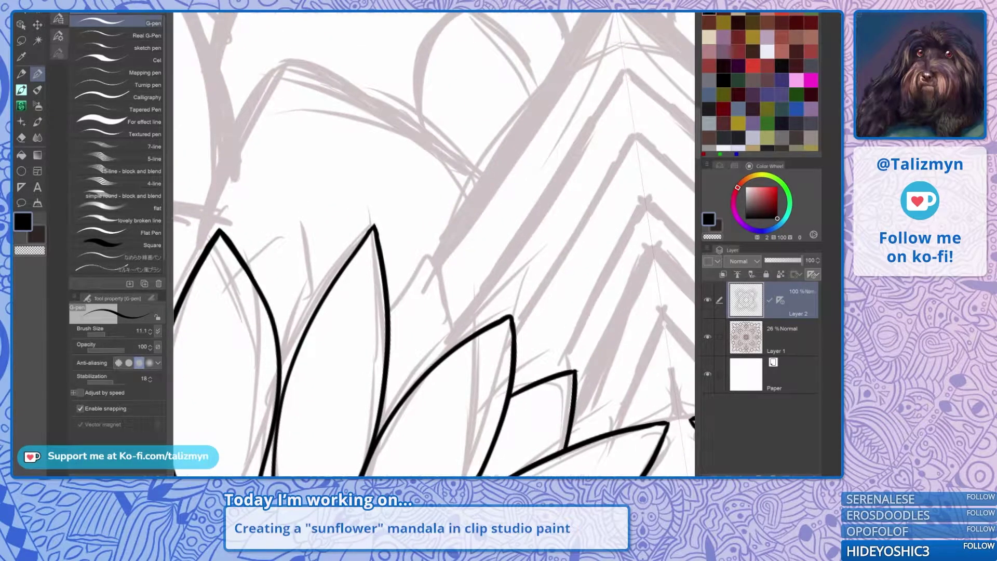
{"action": "scroll", "coordinate": [497, 382], "scroll_direction": "up", "scroll_amount": 3}
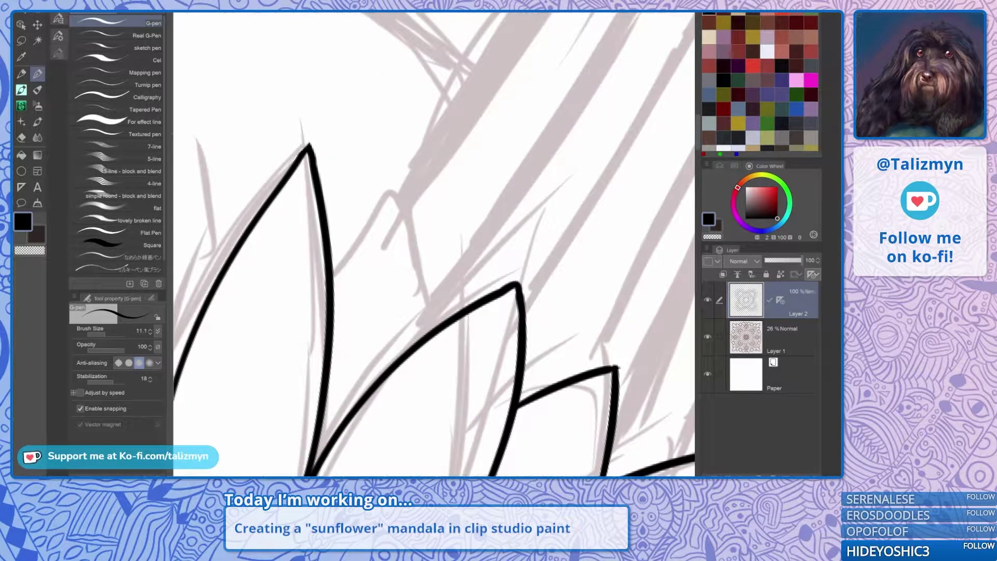
{"action": "left_click_drag", "start_coordinate": [434, 244], "coordinate": [414, 254]}
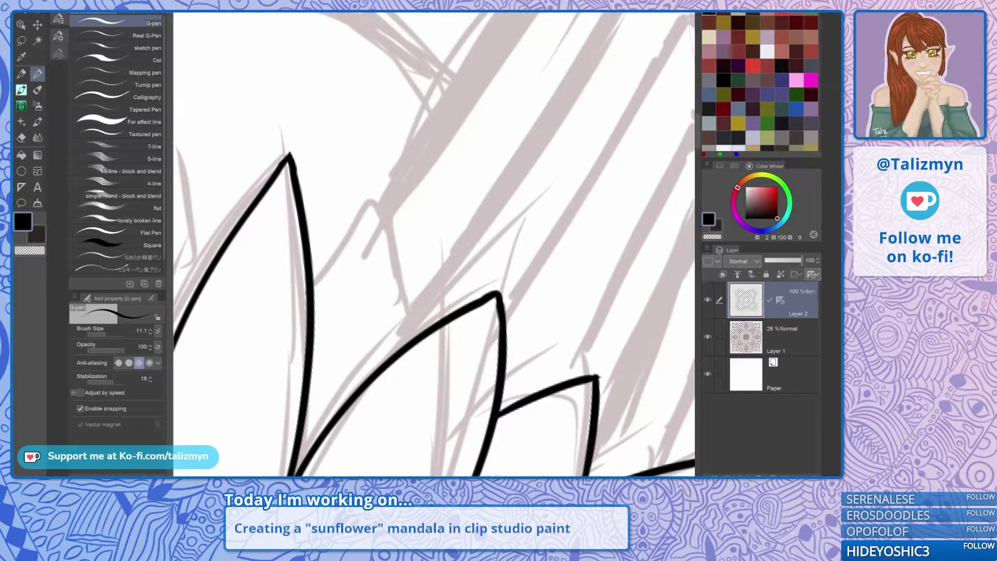
{"action": "mouse_move", "coordinate": [311, 296]}
{"action": "left_mouse_down"}
{"action": "mouse_move", "coordinate": [339, 254]}
{"action": "mouse_move", "coordinate": [403, 204]}
{"action": "left_mouse_up"}
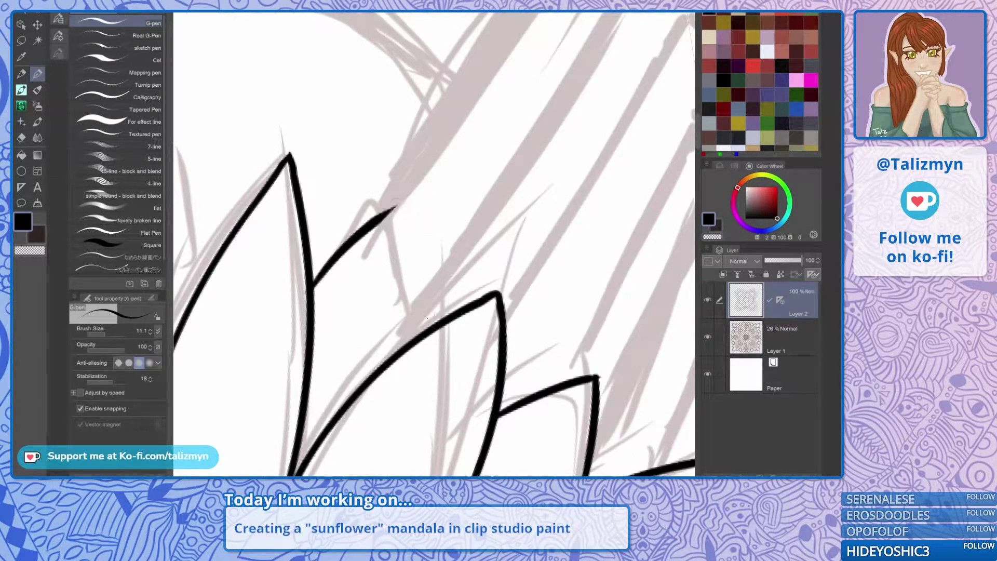
{"action": "left_click_drag", "start_coordinate": [314, 283], "coordinate": [416, 199]}
{"action": "mouse_move", "coordinate": [427, 187]}
{"action": "left_mouse_down"}
{"action": "mouse_move", "coordinate": [368, 209]}
{"action": "mouse_move", "coordinate": [330, 337]}
{"action": "mouse_move", "coordinate": [457, 277]}
{"action": "left_mouse_up"}
{"action": "mouse_move", "coordinate": [350, 350]}
{"action": "left_mouse_down"}
{"action": "mouse_move", "coordinate": [365, 332]}
{"action": "mouse_move", "coordinate": [391, 138]}
{"action": "mouse_move", "coordinate": [452, 260]}
{"action": "left_mouse_up"}
{"action": "mouse_move", "coordinate": [347, 325]}
{"action": "left_mouse_down"}
{"action": "mouse_move", "coordinate": [413, 266]}
{"action": "mouse_move", "coordinate": [462, 245]}
{"action": "mouse_move", "coordinate": [457, 252]}
{"action": "left_mouse_up"}
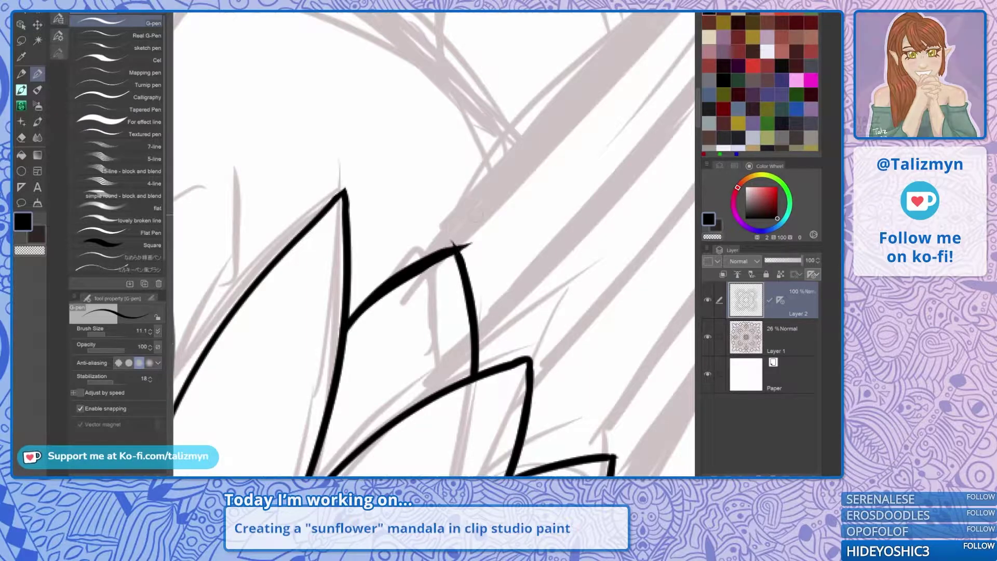
Erase the overshooting line ends at this filler petal's tip and thin its overly thick side line.
{"action": "key", "text": "e"}
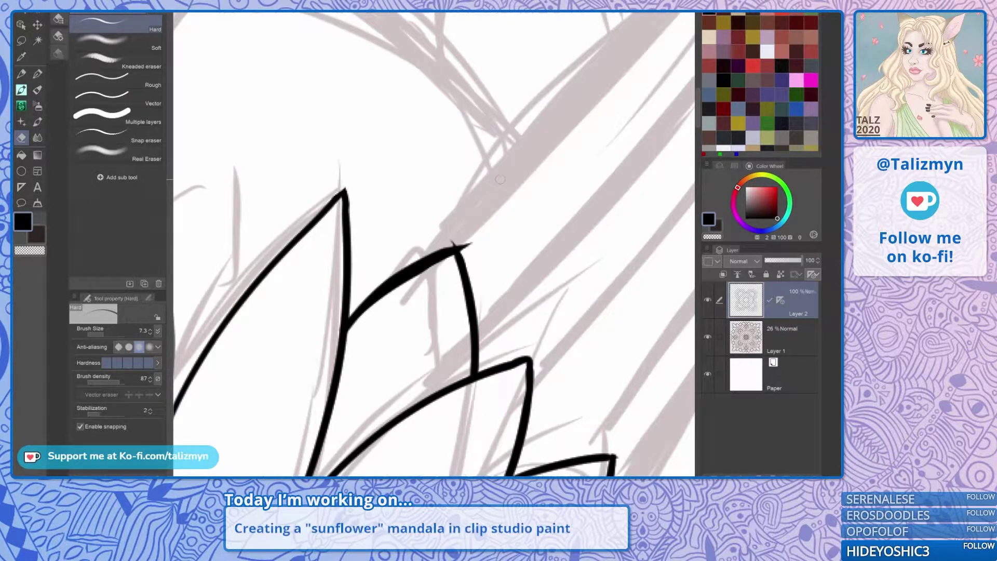
{"action": "left_click_drag", "start_coordinate": [471, 244], "coordinate": [463, 228]}
{"action": "key", "text": "minus"}
{"action": "key", "text": "minus"}
{"action": "key", "text": "minus"}
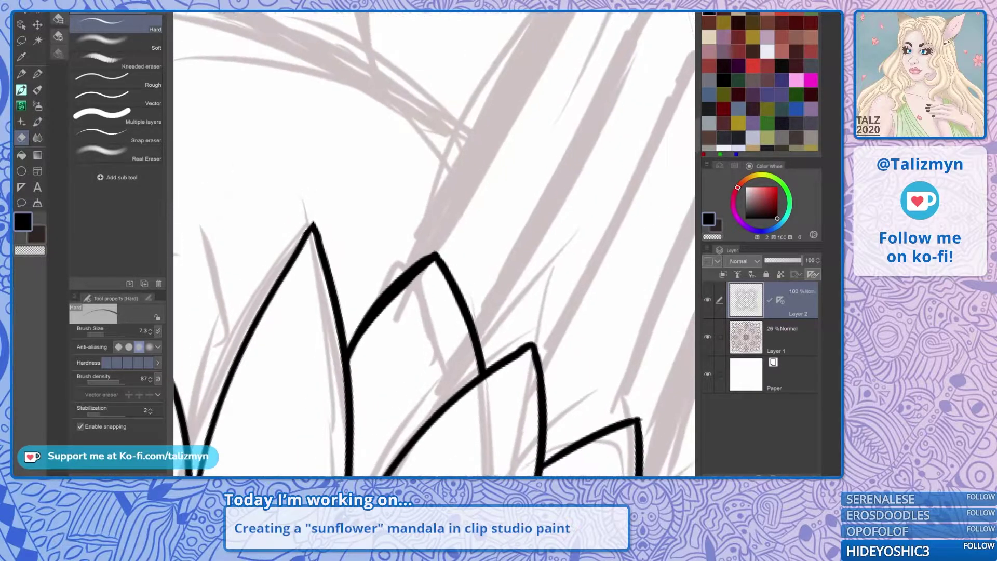
{"action": "left_click_drag", "start_coordinate": [357, 316], "coordinate": [437, 254]}
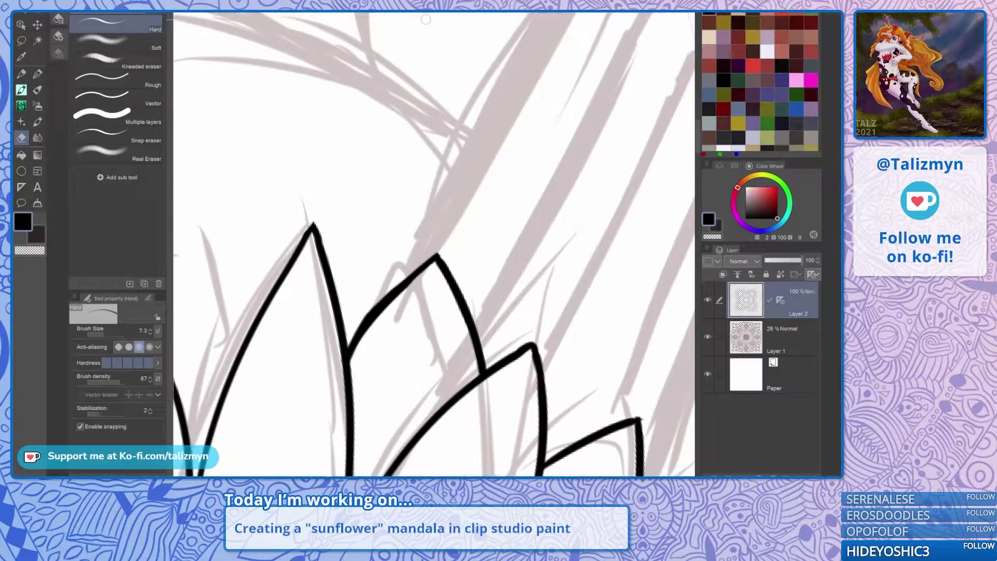
{"action": "scroll", "coordinate": [475, 274], "scroll_direction": "down", "scroll_amount": 6}
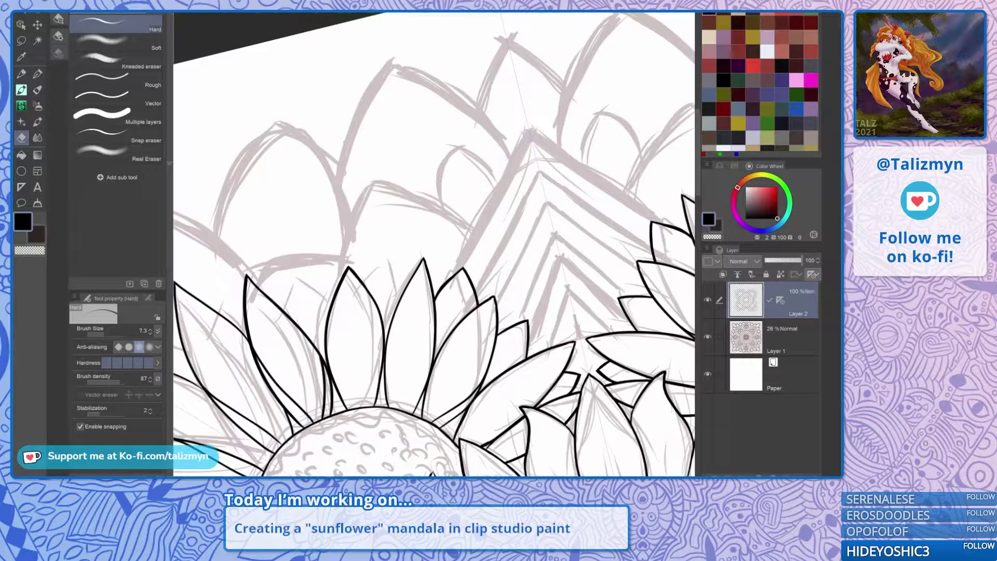
{"action": "scroll", "coordinate": [425, 20], "scroll_direction": "down", "scroll_amount": 2}
{"action": "key", "text": "p"}
{"action": "scroll", "coordinate": [434, 245], "scroll_direction": "down", "scroll_amount": 1}
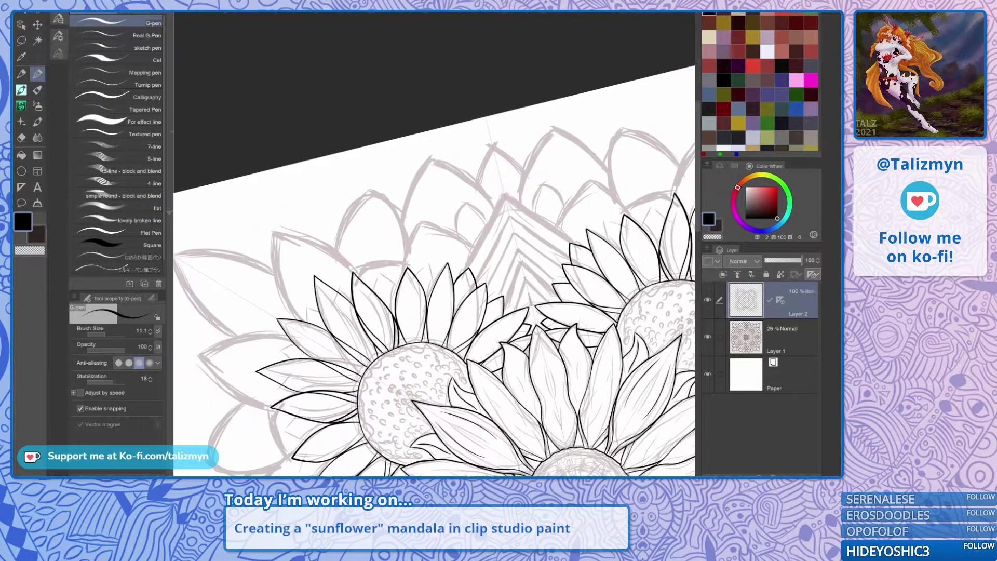
Ink a small pointed filler petal between two outer sunflower petals in the next gap away from the vertical axis, redoing its second side.
{"action": "key", "text": "asciicircum"}
{"action": "key", "text": "asciicircum"}
{"action": "key", "text": "asciicircum"}
{"action": "key", "text": "minus"}
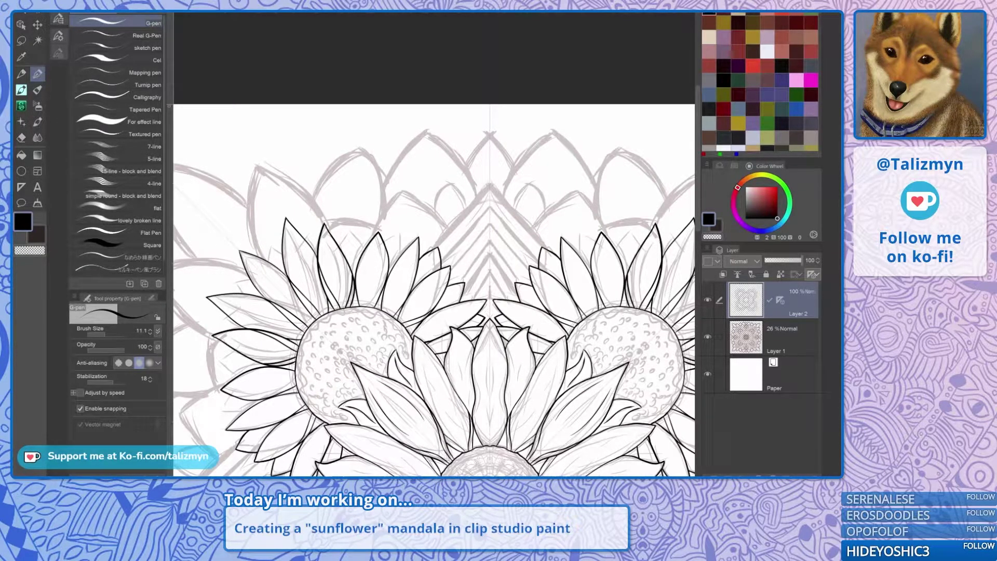
{"action": "scroll", "coordinate": [343, 257], "scroll_direction": "up", "scroll_amount": 4}
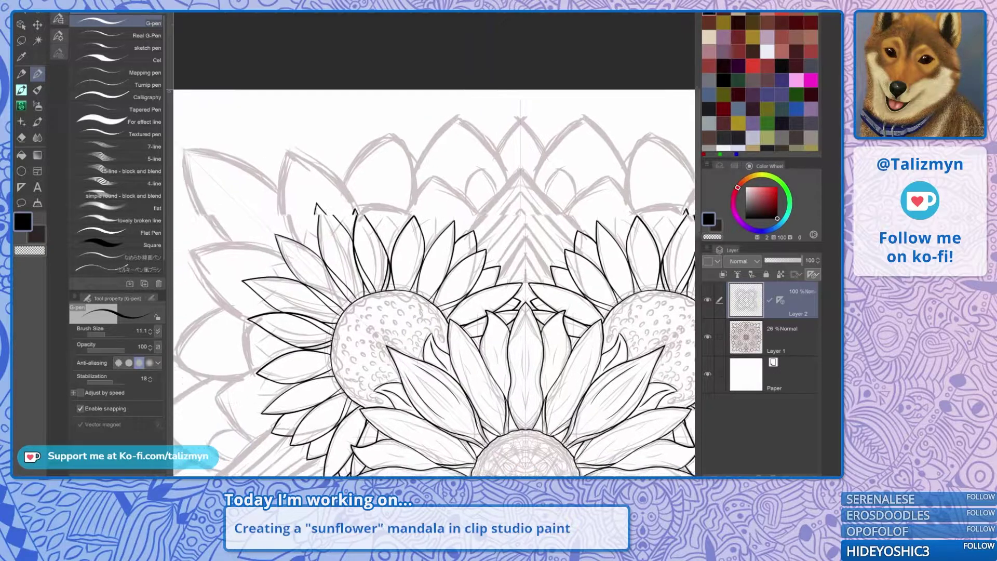
{"action": "scroll", "coordinate": [286, 236], "scroll_direction": "up", "scroll_amount": 4}
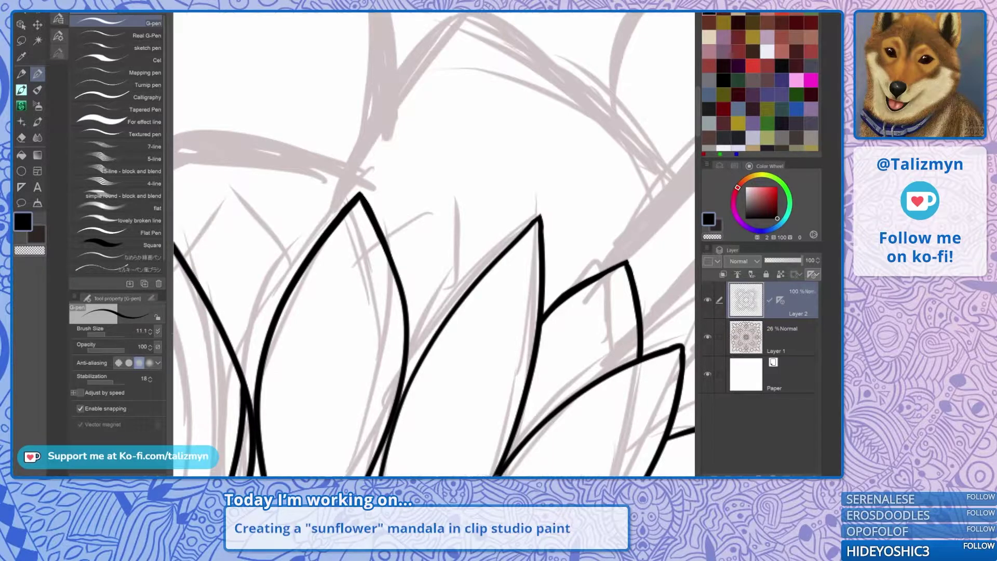
{"action": "scroll", "coordinate": [407, 247], "scroll_direction": "up", "scroll_amount": 3}
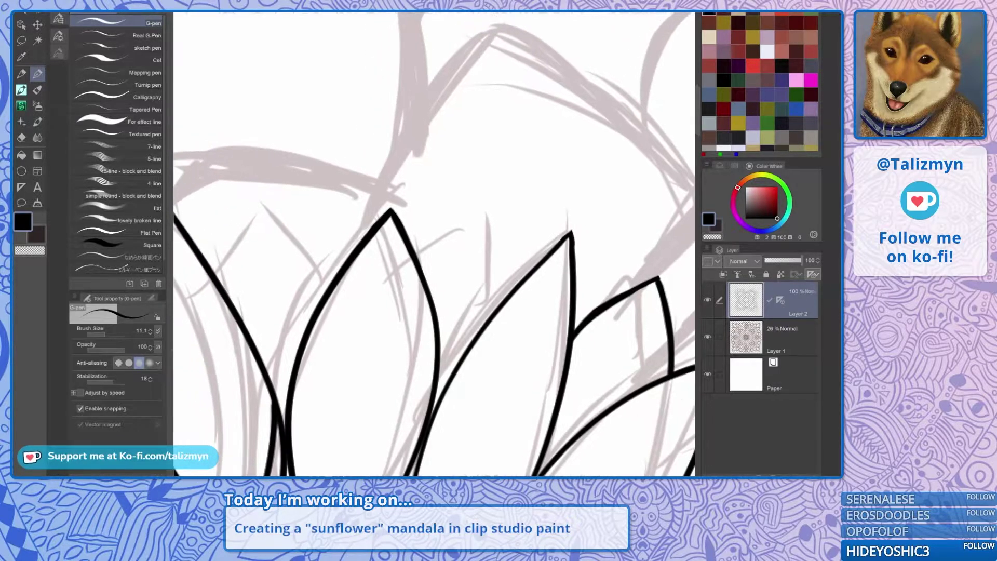
{"action": "left_click_drag", "start_coordinate": [434, 244], "coordinate": [384, 269]}
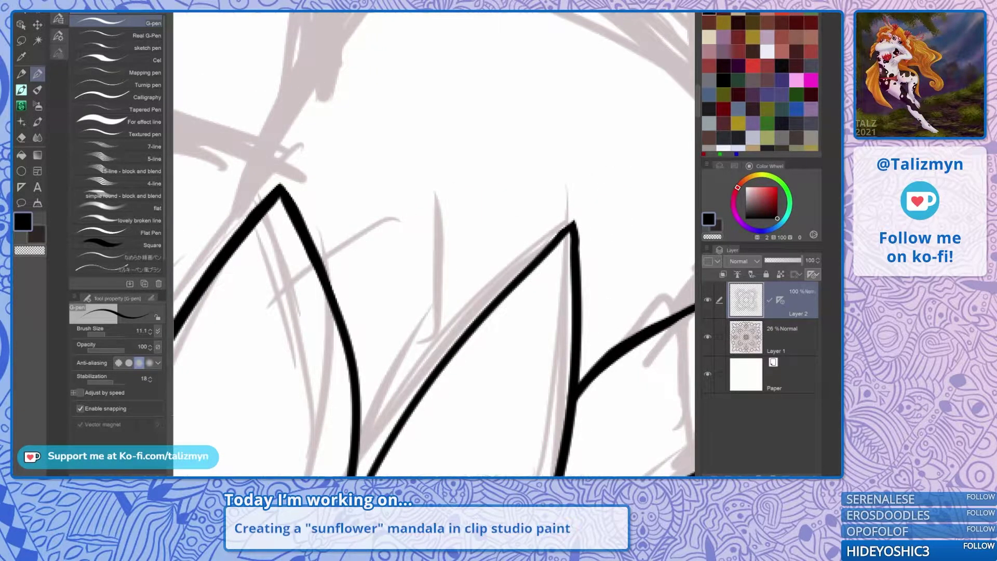
{"action": "left_click_drag", "start_coordinate": [337, 299], "coordinate": [439, 212]}
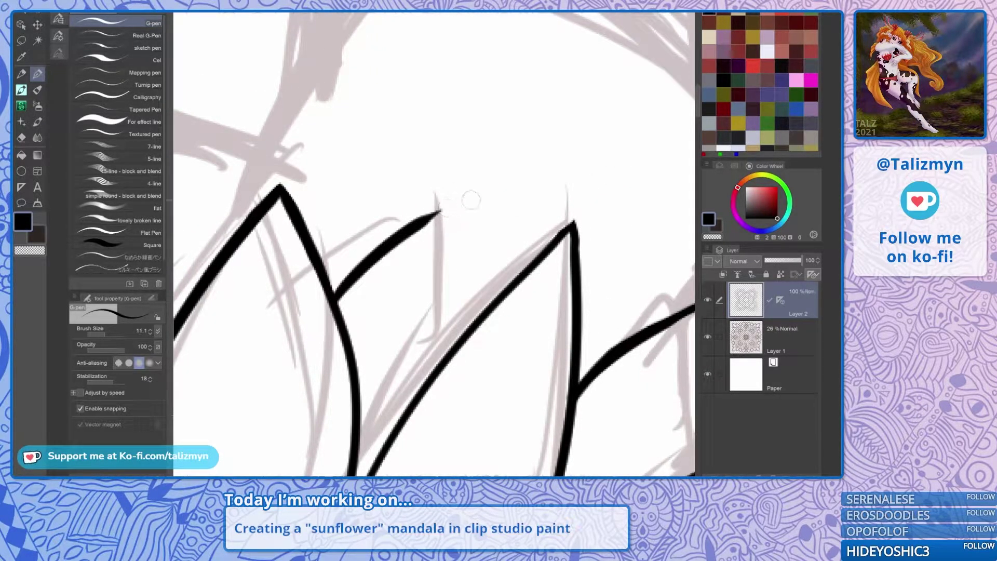
{"action": "left_click_drag", "start_coordinate": [480, 315], "coordinate": [430, 209]}
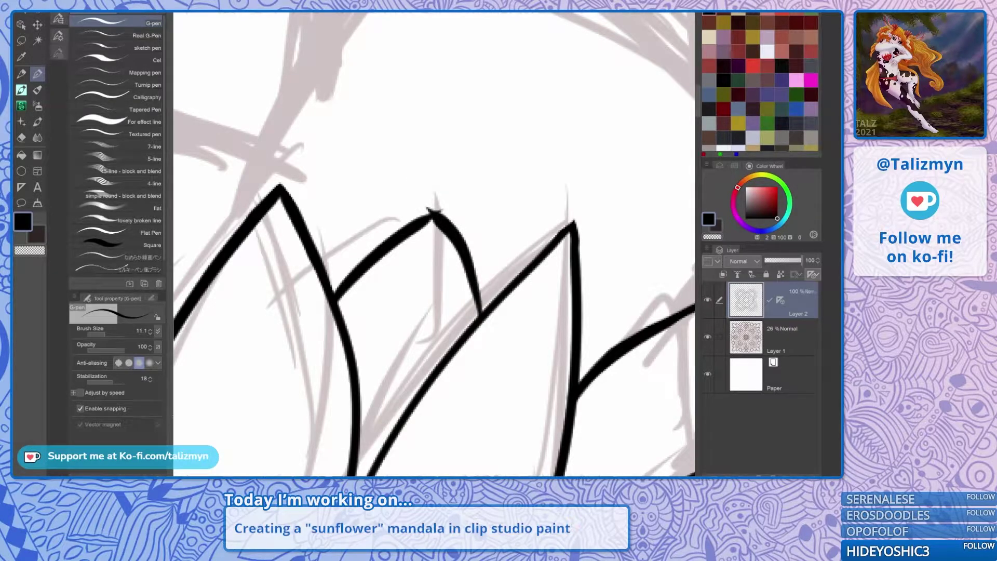
{"action": "key", "text": "ctrl+z"}
{"action": "left_click_drag", "start_coordinate": [551, 291], "coordinate": [434, 136]}
{"action": "left_click_drag", "start_coordinate": [468, 270], "coordinate": [367, 243]}
{"action": "mouse_move", "coordinate": [350, 328]}
{"action": "left_mouse_down"}
{"action": "mouse_move", "coordinate": [437, 263]}
{"action": "mouse_move", "coordinate": [477, 247]}
{"action": "left_mouse_up"}
Erase the filler petal's line end where it overshoots into the neighbouring outer petal.
{"action": "key", "text": "e"}
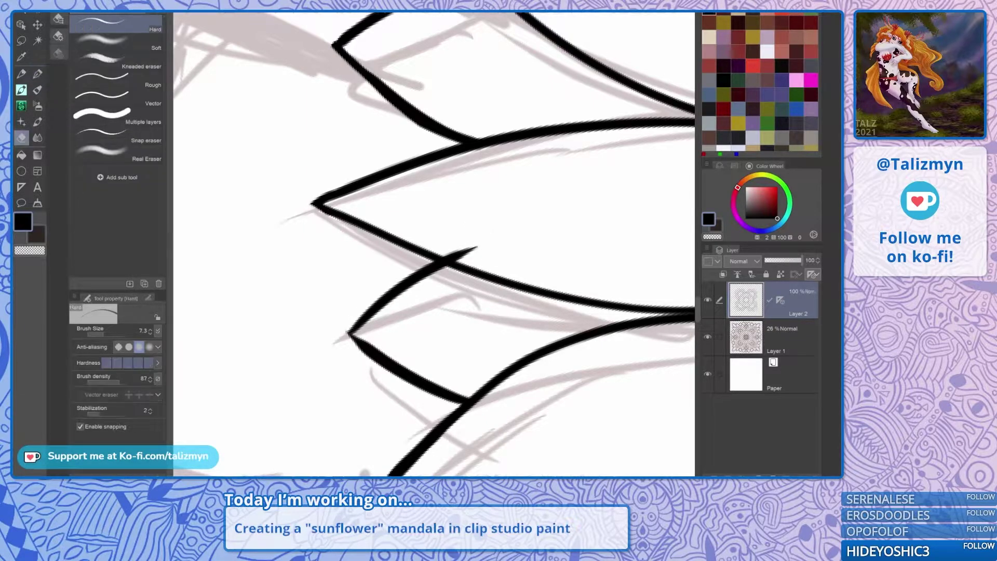
{"action": "key", "text": "asciicircum"}
{"action": "key", "text": "asciicircum"}
{"action": "key", "text": "asciicircum"}
{"action": "key", "text": "asciicircum"}
{"action": "key", "text": "asciicircum"}
{"action": "key", "text": "asciicircum"}
{"action": "mouse_move", "coordinate": [444, 298]}
{"action": "left_mouse_down"}
{"action": "mouse_move", "coordinate": [444, 278]}
{"action": "mouse_move", "coordinate": [437, 307]}
{"action": "left_mouse_up"}
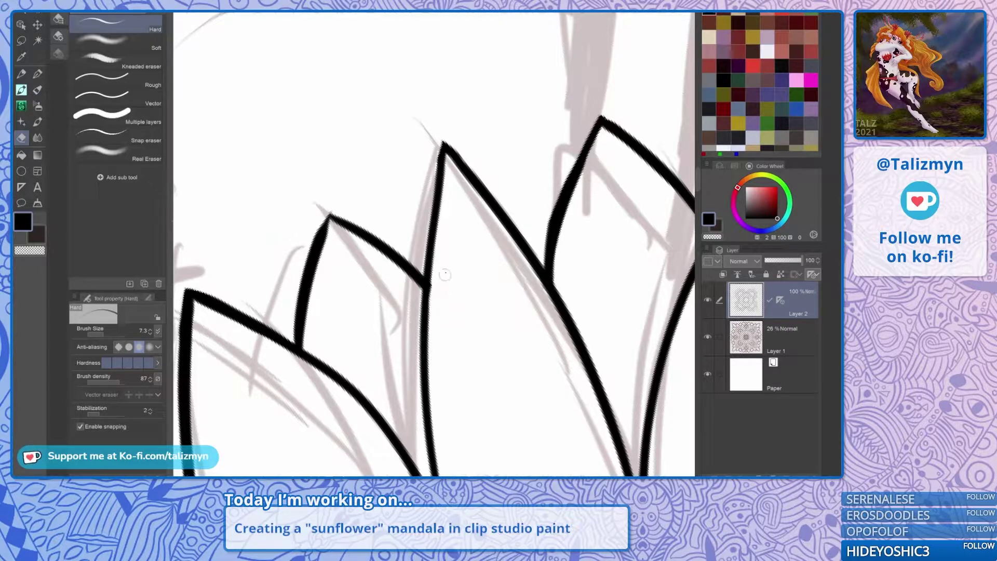
Thicken this filler petal's side line up to the tip and erase the overshoot to leave a clean point.
{"action": "key", "text": "p"}
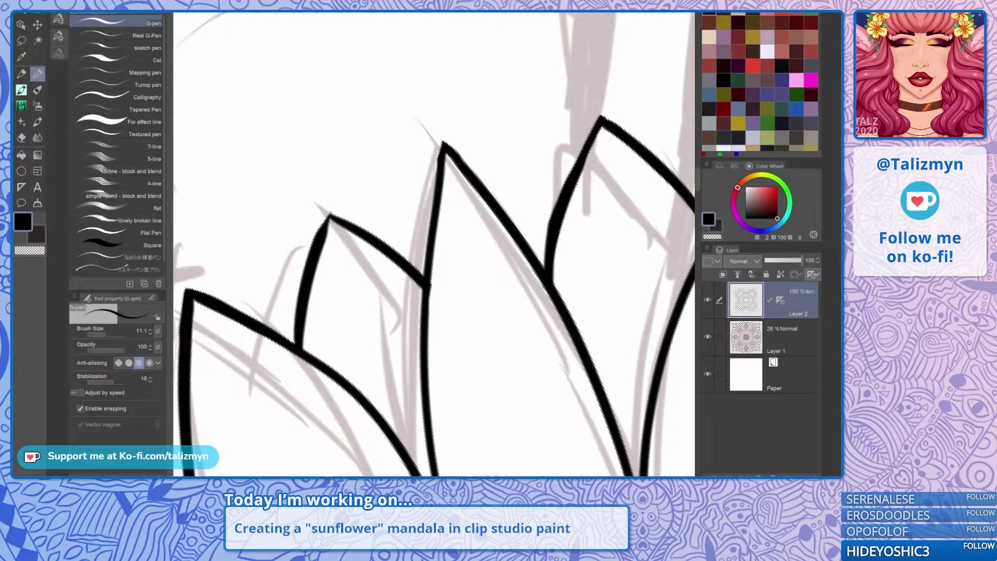
{"action": "left_click_drag", "start_coordinate": [434, 250], "coordinate": [506, 281]}
{"action": "left_click_drag", "start_coordinate": [383, 287], "coordinate": [427, 205]}
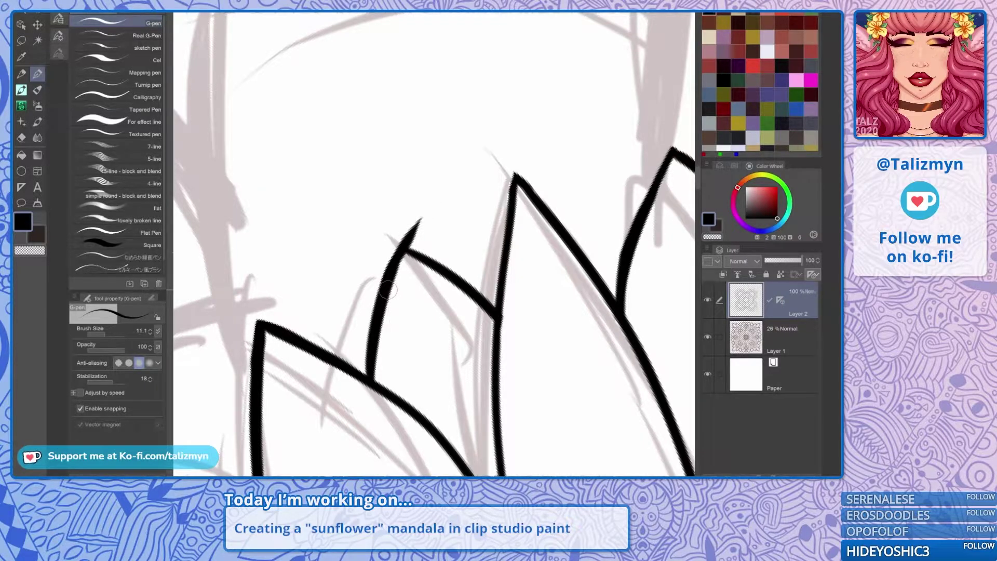
{"action": "key", "text": "e"}
{"action": "mouse_move", "coordinate": [434, 156]}
{"action": "left_mouse_down"}
{"action": "mouse_move", "coordinate": [490, 175]}
{"action": "mouse_move", "coordinate": [527, 247]}
{"action": "left_mouse_up"}
{"action": "mouse_move", "coordinate": [499, 207]}
{"action": "left_mouse_down"}
{"action": "mouse_move", "coordinate": [473, 279]}
{"action": "mouse_move", "coordinate": [457, 280]}
{"action": "left_mouse_up"}
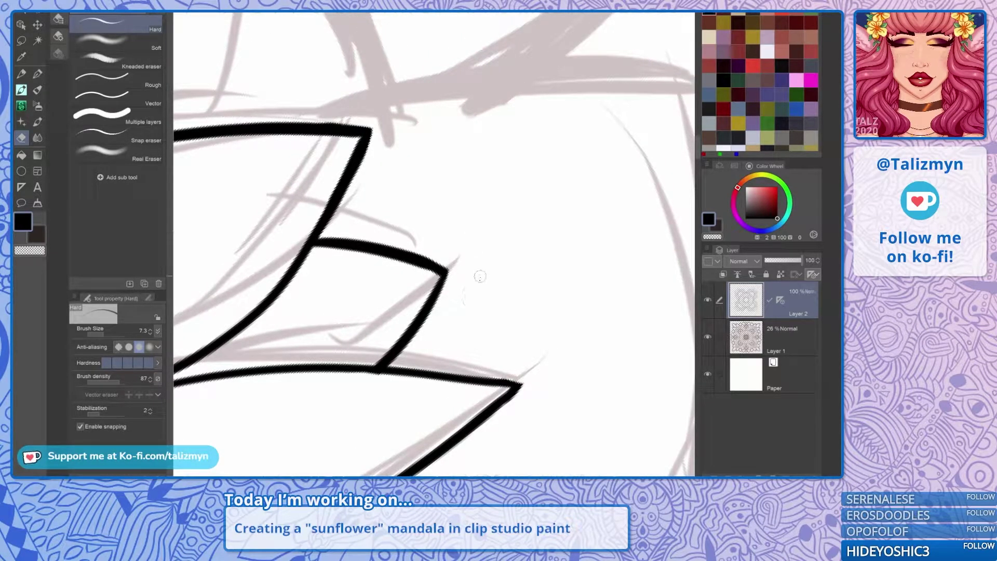
Ink a larger pointed filler petal in the following gap between outer petals, reworking its second side until both sides meet at the tip.
{"action": "scroll", "coordinate": [452, 307], "scroll_direction": "down", "scroll_amount": 5}
{"action": "key", "text": "p"}
{"action": "mouse_move", "coordinate": [415, 270]}
{"action": "left_mouse_down"}
{"action": "mouse_move", "coordinate": [606, 276]}
{"action": "mouse_move", "coordinate": [551, 207]}
{"action": "left_mouse_up"}
{"action": "left_click_drag", "start_coordinate": [457, 208], "coordinate": [439, 277]}
{"action": "left_click_drag", "start_coordinate": [582, 270], "coordinate": [480, 266]}
{"action": "scroll", "coordinate": [470, 297], "scroll_direction": "up", "scroll_amount": 5}
{"action": "left_click_drag", "start_coordinate": [598, 249], "coordinate": [602, 297]}
{"action": "left_click_drag", "start_coordinate": [467, 249], "coordinate": [497, 293]}
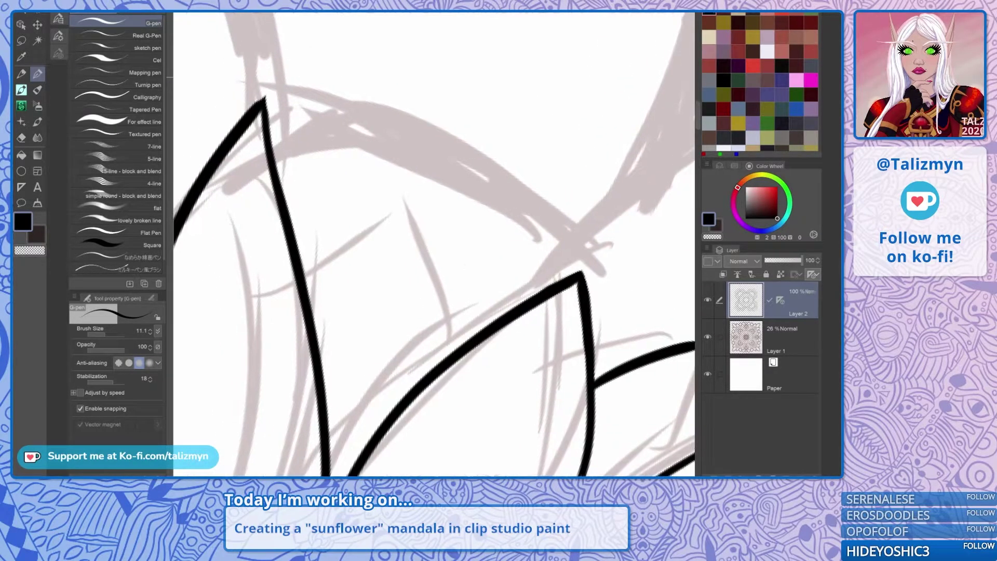
{"action": "mouse_move", "coordinate": [307, 307]}
{"action": "left_mouse_down"}
{"action": "mouse_move", "coordinate": [362, 223]}
{"action": "mouse_move", "coordinate": [469, 136]}
{"action": "left_mouse_up"}
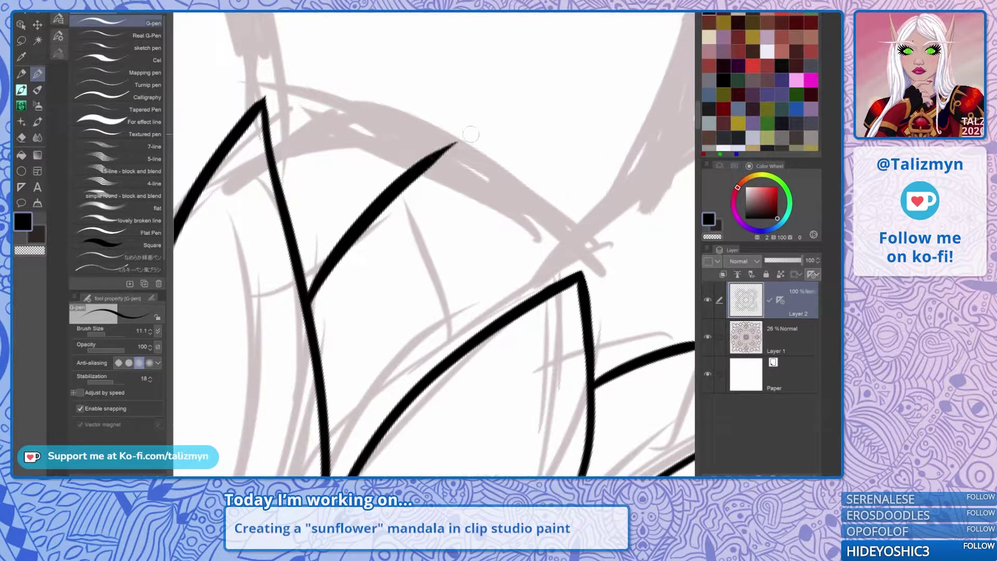
{"action": "mouse_move", "coordinate": [489, 324]}
{"action": "left_mouse_down"}
{"action": "mouse_move", "coordinate": [448, 136]}
{"action": "mouse_move", "coordinate": [370, 182]}
{"action": "mouse_move", "coordinate": [339, 350]}
{"action": "mouse_move", "coordinate": [328, 278]}
{"action": "mouse_move", "coordinate": [347, 351]}
{"action": "left_mouse_up"}
{"action": "key", "text": "ctrl+z"}
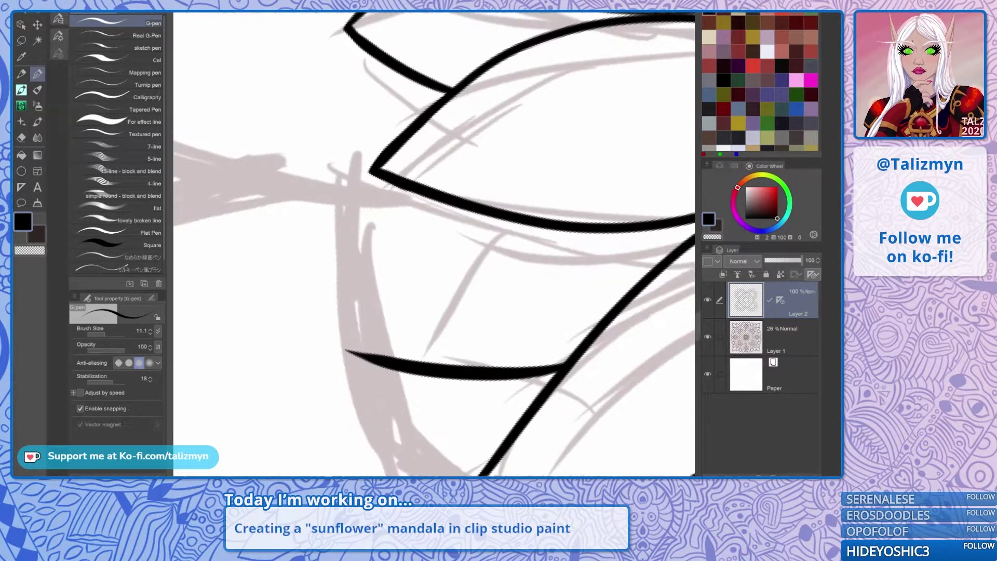
{"action": "mouse_move", "coordinate": [482, 211]}
{"action": "left_mouse_down"}
{"action": "mouse_move", "coordinate": [387, 270]}
{"action": "mouse_move", "coordinate": [330, 367]}
{"action": "left_mouse_up"}
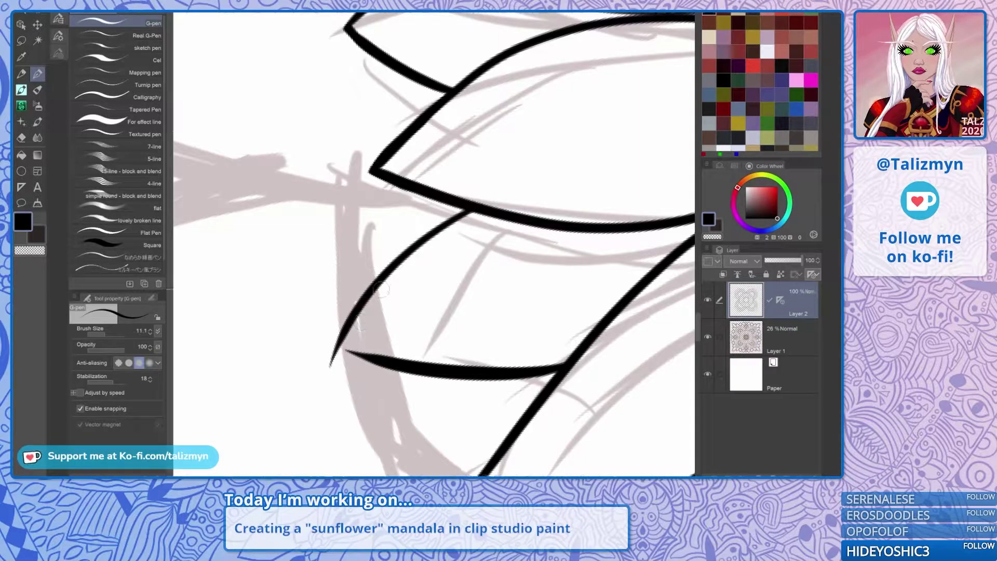
{"action": "key", "text": "ctrl+z"}
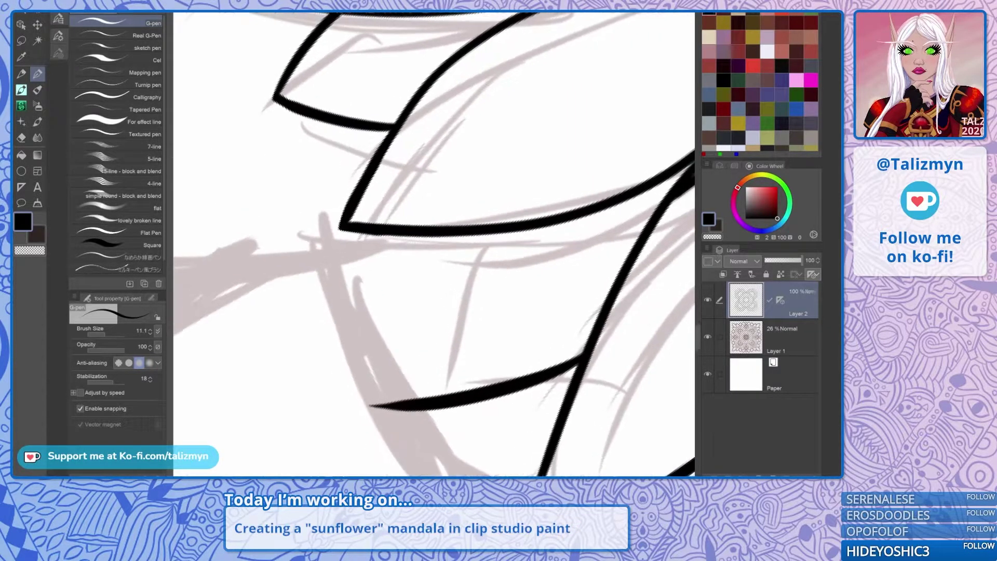
{"action": "mouse_move", "coordinate": [460, 236]}
{"action": "left_mouse_down"}
{"action": "mouse_move", "coordinate": [391, 339]}
{"action": "mouse_move", "coordinate": [376, 426]}
{"action": "left_mouse_up"}
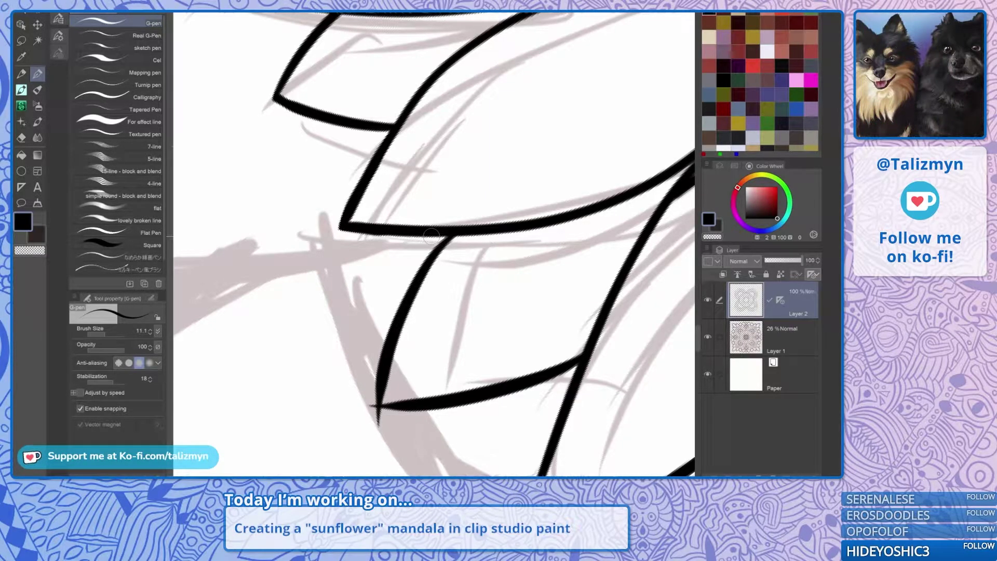
Erase the overshooting line end at the larger filler petal's tip.
{"action": "key", "text": "e"}
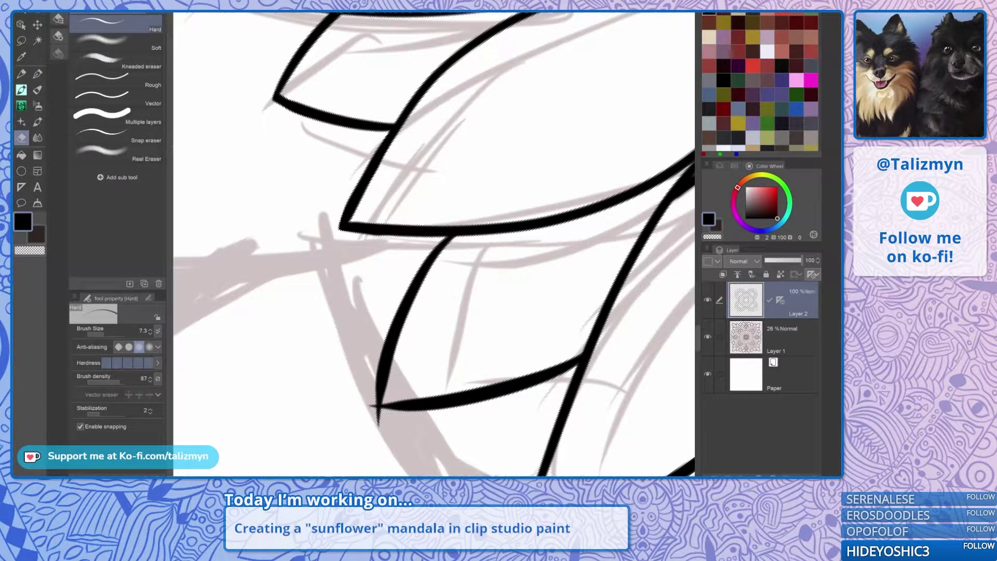
{"action": "key", "text": "minus"}
{"action": "key", "text": "minus"}
{"action": "key", "text": "minus"}
{"action": "key", "text": "minus"}
{"action": "key", "text": "minus"}
{"action": "key", "text": "minus"}
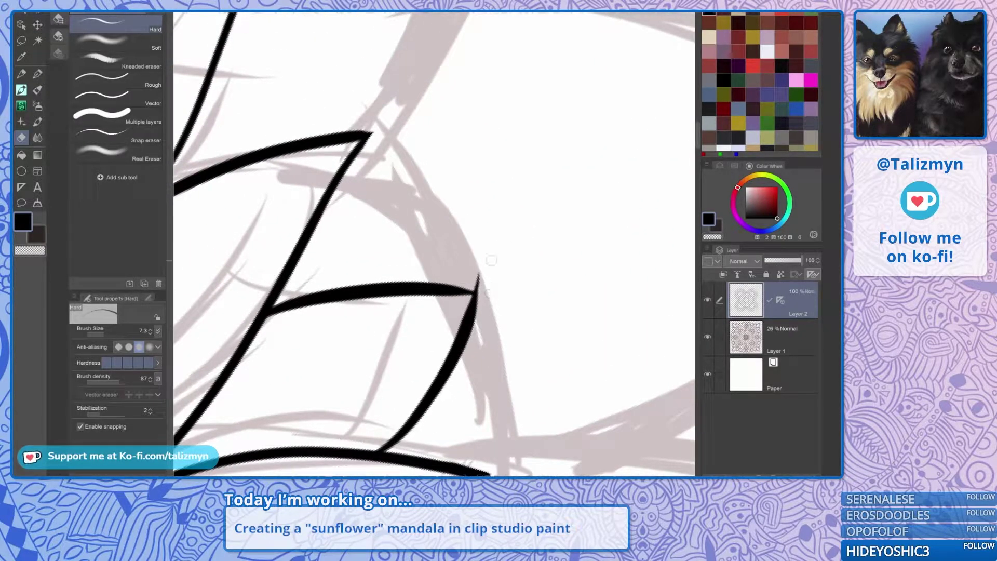
{"action": "key", "text": "minus"}
{"action": "key", "text": "minus"}
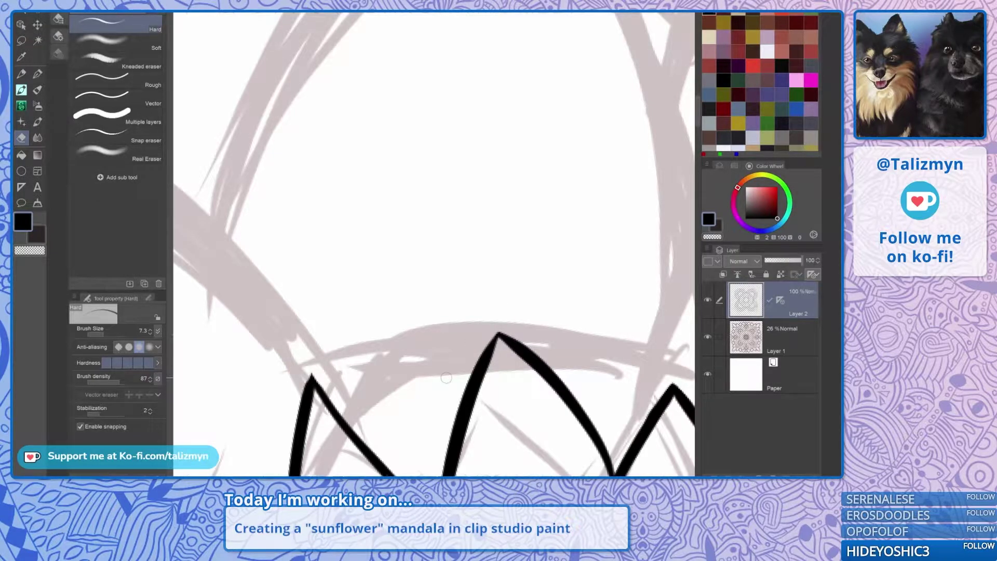
Reinforce the larger filler petal's side line through its tip and trim the excess ink to a sharp point.
{"action": "key", "text": "p"}
{"action": "key", "text": "minus"}
{"action": "left_click_drag", "start_coordinate": [442, 280], "coordinate": [483, 221]}
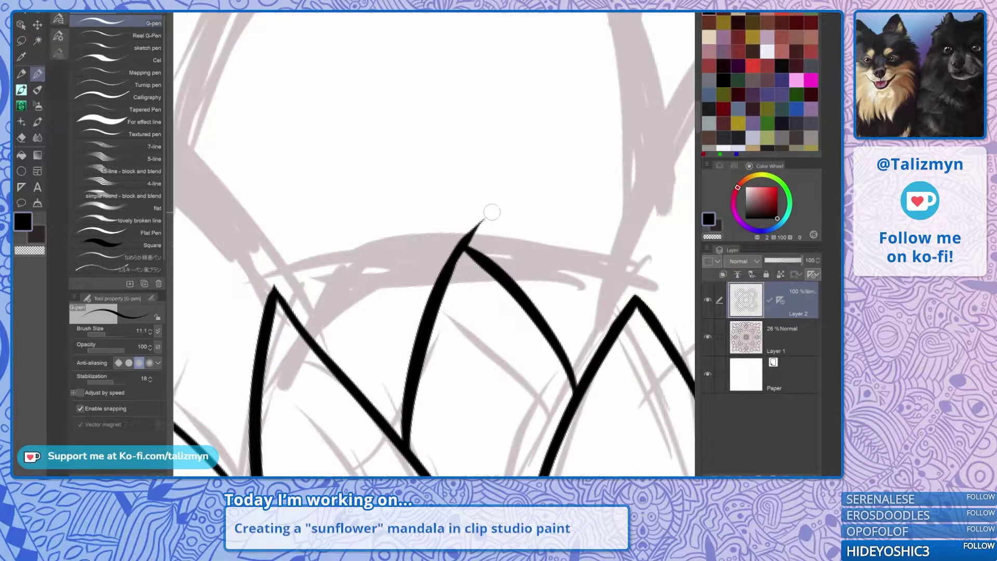
{"action": "key", "text": "e"}
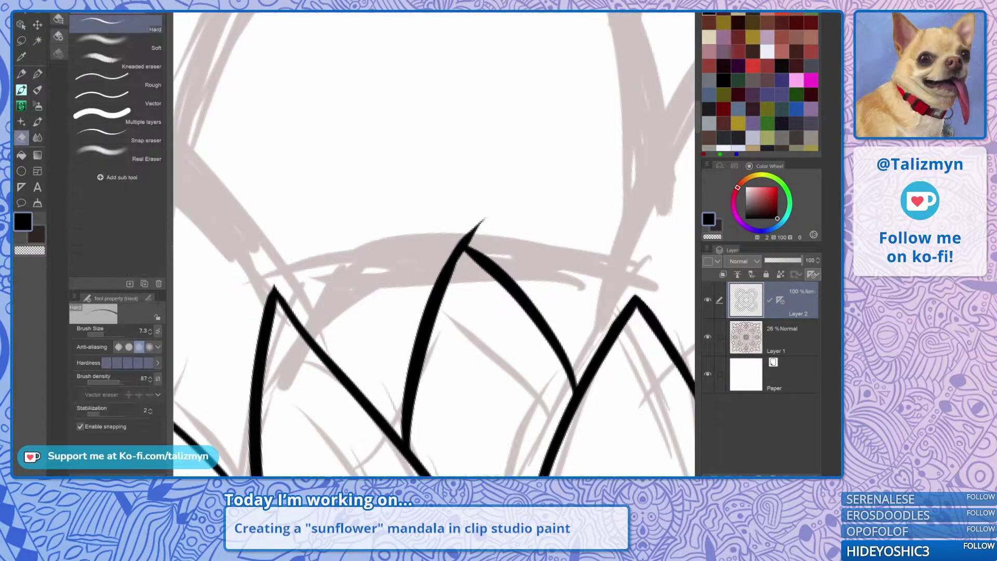
{"action": "mouse_move", "coordinate": [482, 221]}
{"action": "left_mouse_down"}
{"action": "mouse_move", "coordinate": [583, 189]}
{"action": "mouse_move", "coordinate": [523, 278]}
{"action": "mouse_move", "coordinate": [531, 253]}
{"action": "left_mouse_up"}
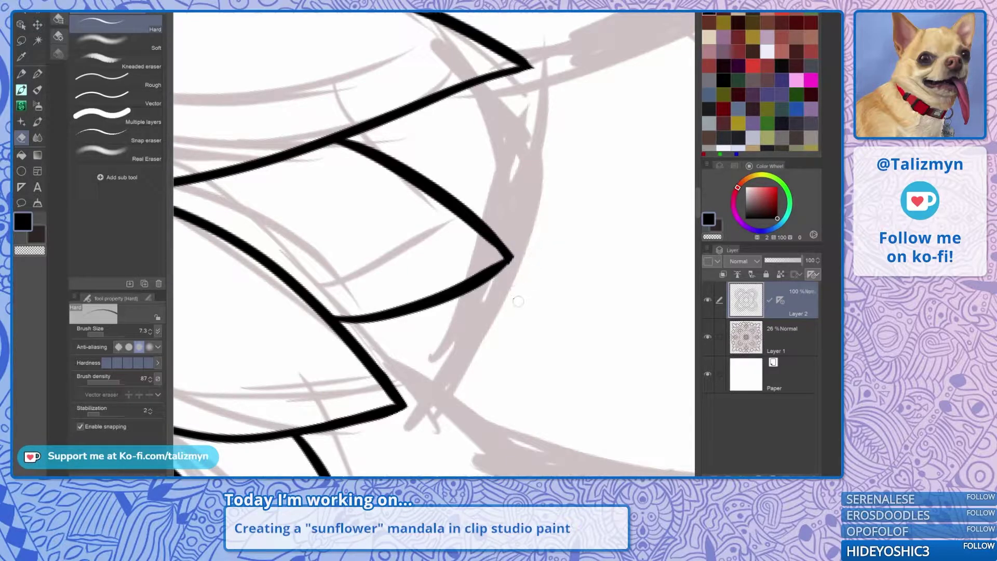
Ink both sides of a filler petal between the outer petal on the diagonal symmetry line and its neighbour.
{"action": "scroll", "coordinate": [537, 267], "scroll_direction": "down", "scroll_amount": 5}
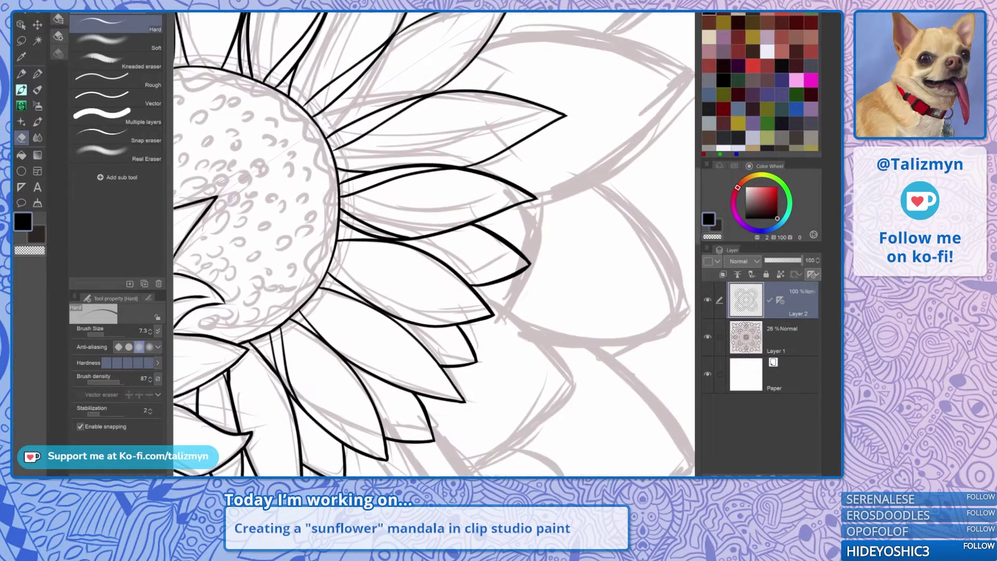
{"action": "left_click_drag", "start_coordinate": [598, 250], "coordinate": [531, 195]}
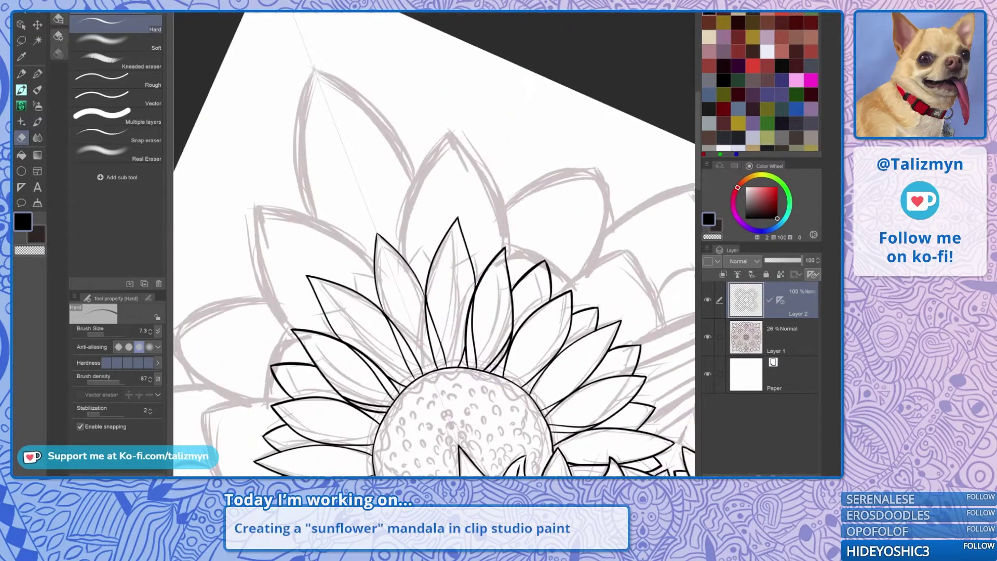
{"action": "scroll", "coordinate": [519, 289], "scroll_direction": "up", "scroll_amount": 3}
{"action": "mouse_move", "coordinate": [414, 208]}
{"action": "left_mouse_down"}
{"action": "mouse_move", "coordinate": [478, 238]}
{"action": "mouse_move", "coordinate": [539, 247]}
{"action": "left_mouse_up"}
{"action": "mouse_move", "coordinate": [396, 231]}
{"action": "left_mouse_down"}
{"action": "mouse_move", "coordinate": [421, 209]}
{"action": "mouse_move", "coordinate": [382, 220]}
{"action": "left_mouse_up"}
{"action": "scroll", "coordinate": [476, 272], "scroll_direction": "up", "scroll_amount": 4}
{"action": "left_click", "coordinate": [38, 74]}
{"action": "mouse_move", "coordinate": [364, 257]}
{"action": "left_mouse_down"}
{"action": "mouse_move", "coordinate": [389, 216]}
{"action": "mouse_move", "coordinate": [467, 158]}
{"action": "left_mouse_up"}
{"action": "mouse_move", "coordinate": [480, 244]}
{"action": "left_mouse_down"}
{"action": "mouse_move", "coordinate": [455, 169]}
{"action": "mouse_move", "coordinate": [429, 135]}
{"action": "left_mouse_up"}
{"action": "left_click_drag", "start_coordinate": [404, 101], "coordinate": [438, 100]}
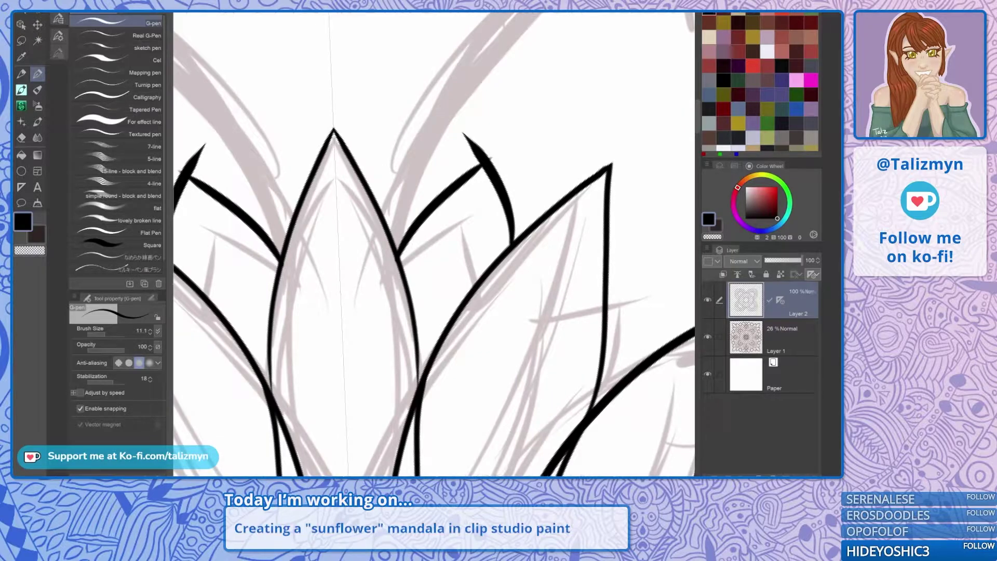
Ink a short filler petal in the next gap away from the diagonal symmetry line and close its tip.
{"action": "left_click_drag", "start_coordinate": [483, 234], "coordinate": [400, 216]}
{"action": "mouse_move", "coordinate": [485, 301]}
{"action": "left_mouse_down"}
{"action": "mouse_move", "coordinate": [536, 273]}
{"action": "mouse_move", "coordinate": [589, 255]}
{"action": "left_mouse_up"}
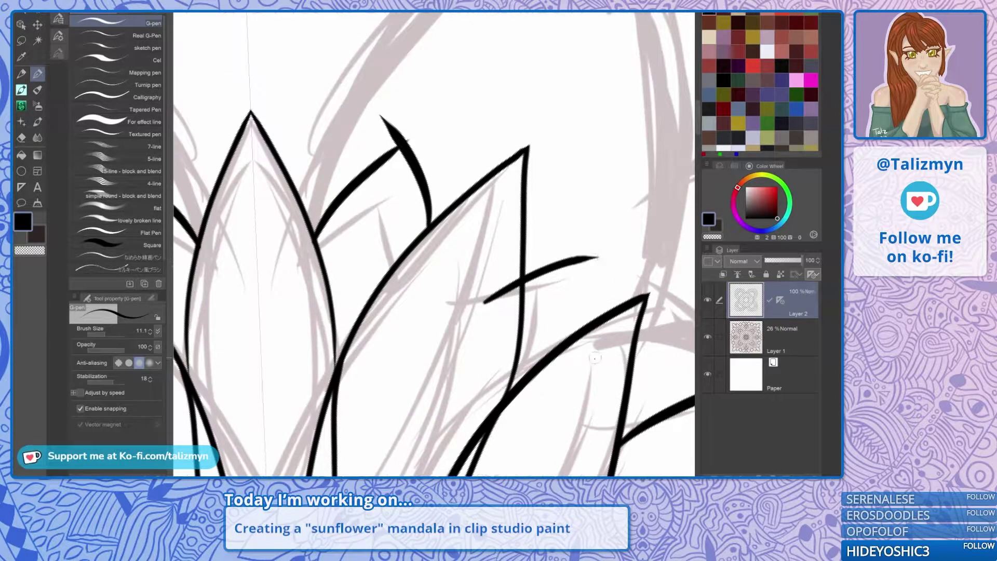
{"action": "left_click_drag", "start_coordinate": [594, 357], "coordinate": [590, 251]}
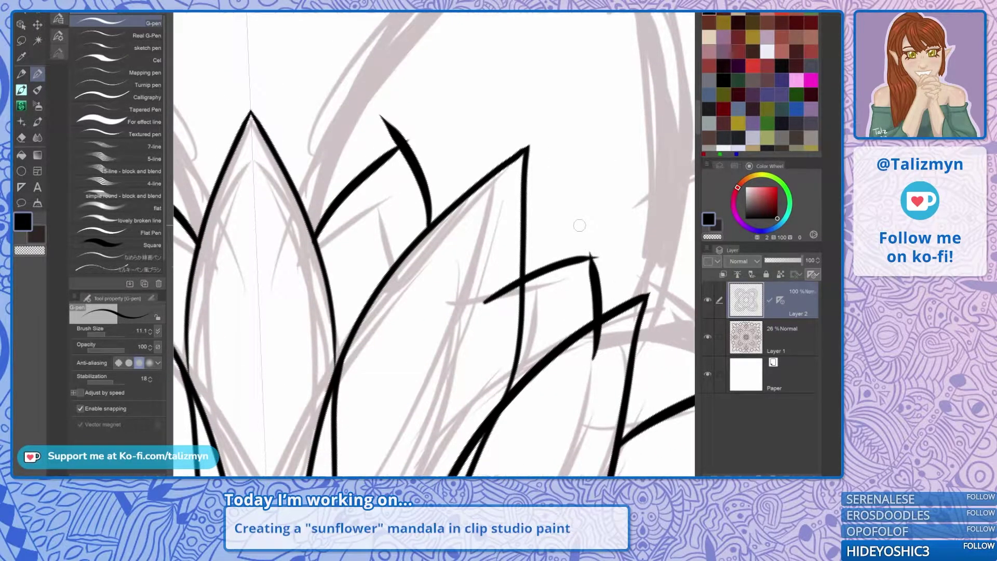
{"action": "key", "text": "e"}
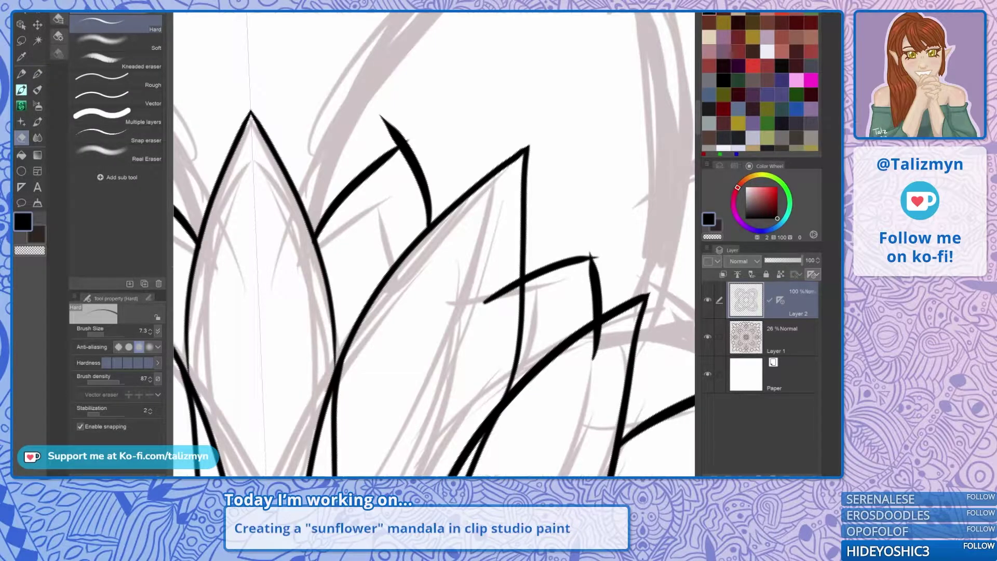
{"action": "key", "text": "p"}
{"action": "scroll", "coordinate": [582, 249], "scroll_direction": "up", "scroll_amount": 3}
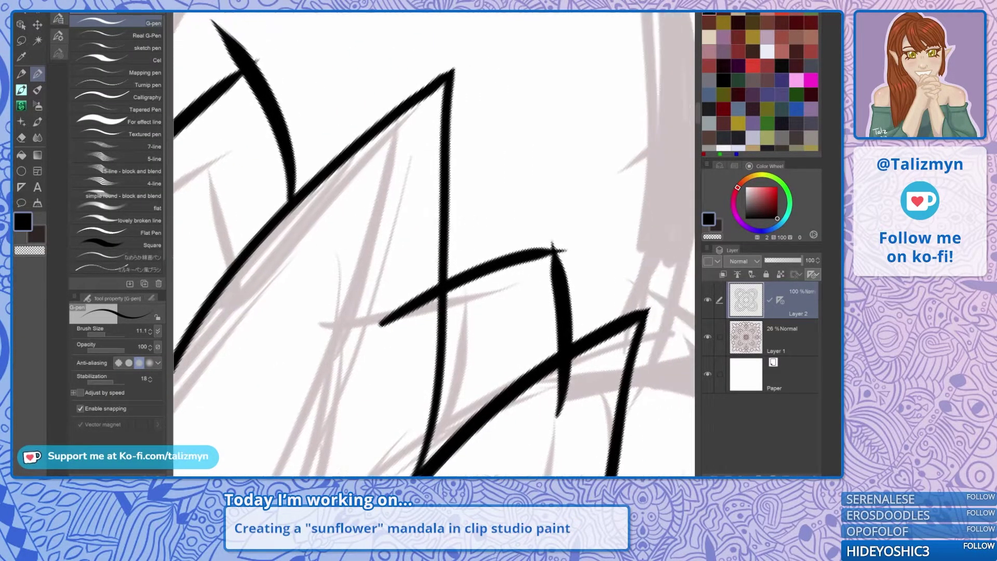
{"action": "mouse_move", "coordinate": [583, 249]}
{"action": "left_mouse_down"}
{"action": "mouse_move", "coordinate": [559, 276]}
{"action": "mouse_move", "coordinate": [549, 204]}
{"action": "mouse_move", "coordinate": [578, 253]}
{"action": "mouse_move", "coordinate": [568, 239]}
{"action": "mouse_move", "coordinate": [568, 247]}
{"action": "mouse_move", "coordinate": [586, 250]}
{"action": "mouse_move", "coordinate": [568, 228]}
{"action": "mouse_move", "coordinate": [544, 237]}
{"action": "left_mouse_up"}
Erase the short filler petal's line ends where they run into the two neighbouring outer petals.
{"action": "key", "text": "e"}
{"action": "mouse_move", "coordinate": [566, 382]}
{"action": "left_mouse_down"}
{"action": "mouse_move", "coordinate": [583, 366]}
{"action": "mouse_move", "coordinate": [554, 382]}
{"action": "mouse_move", "coordinate": [589, 359]}
{"action": "mouse_move", "coordinate": [550, 417]}
{"action": "left_mouse_up"}
{"action": "mouse_move", "coordinate": [382, 323]}
{"action": "left_mouse_down"}
{"action": "mouse_move", "coordinate": [418, 301]}
{"action": "mouse_move", "coordinate": [423, 313]}
{"action": "left_mouse_up"}
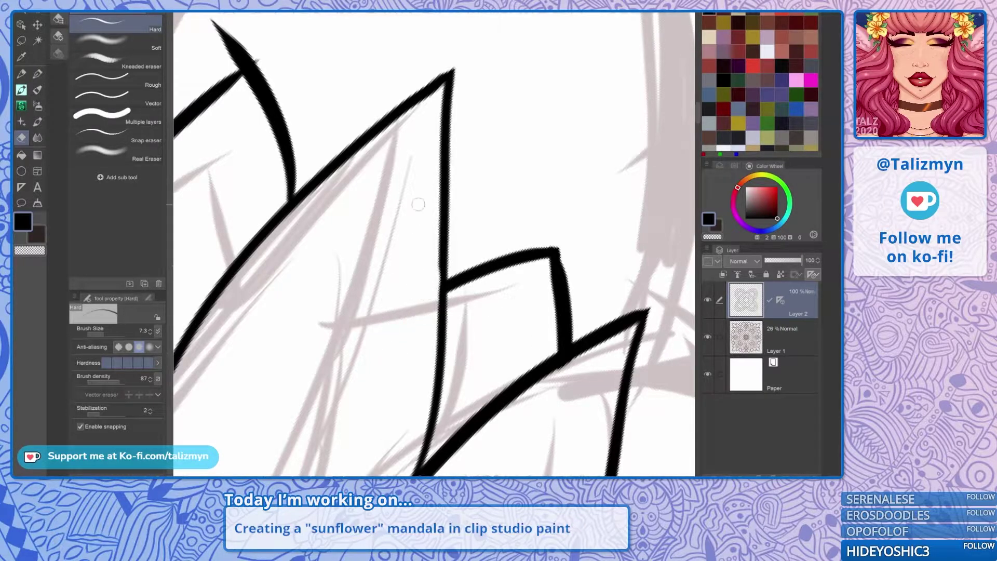
Erase the excess ink beyond the tip of the filler petal beside the outer petal on the diagonal symmetry line.
{"action": "mouse_move", "coordinate": [418, 205]}
{"action": "left_mouse_down"}
{"action": "mouse_move", "coordinate": [572, 285]}
{"action": "mouse_move", "coordinate": [615, 344]}
{"action": "left_mouse_up"}
{"action": "mouse_move", "coordinate": [401, 171]}
{"action": "left_mouse_down"}
{"action": "mouse_move", "coordinate": [435, 192]}
{"action": "mouse_move", "coordinate": [454, 178]}
{"action": "mouse_move", "coordinate": [447, 212]}
{"action": "left_mouse_up"}
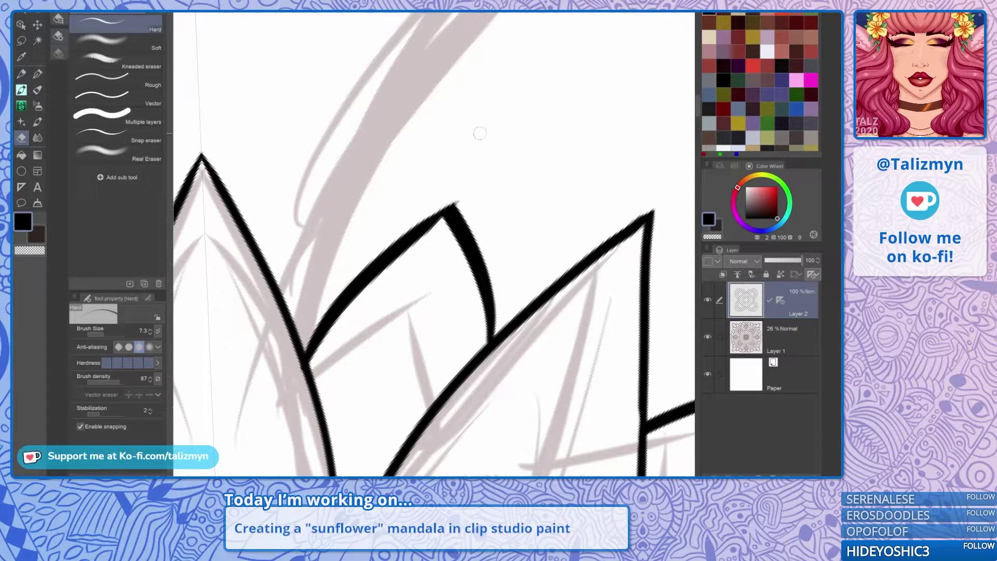
{"action": "mouse_move", "coordinate": [443, 172]}
{"action": "left_mouse_down"}
{"action": "mouse_move", "coordinate": [379, 327]}
{"action": "mouse_move", "coordinate": [415, 374]}
{"action": "left_mouse_up"}
{"action": "left_click_drag", "start_coordinate": [440, 340], "coordinate": [519, 254]}
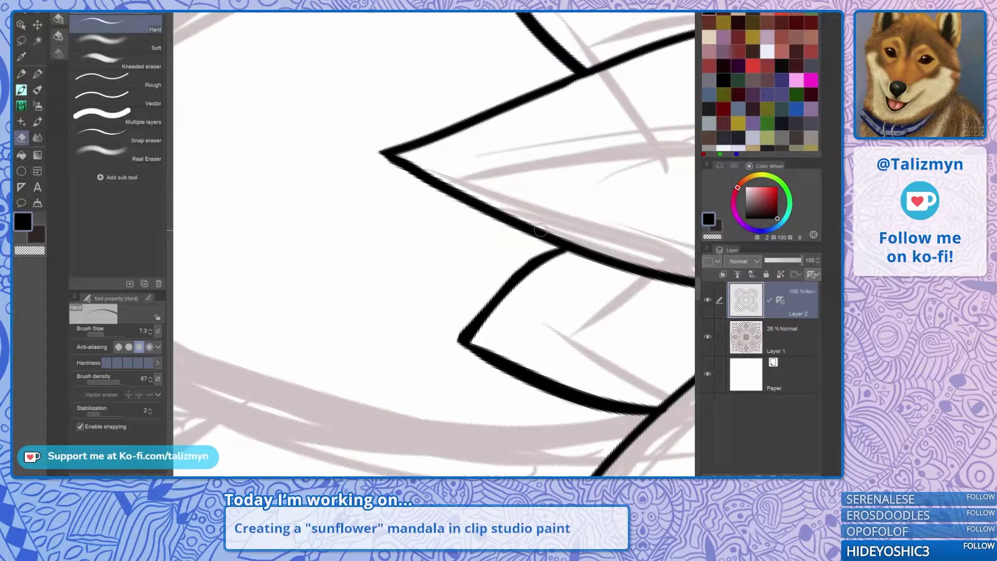
Thicken the short filler petal's thin side line with the G-pen and erase its overshoot across the neighbouring outer petal.
{"action": "left_click_drag", "start_coordinate": [505, 289], "coordinate": [451, 359]}
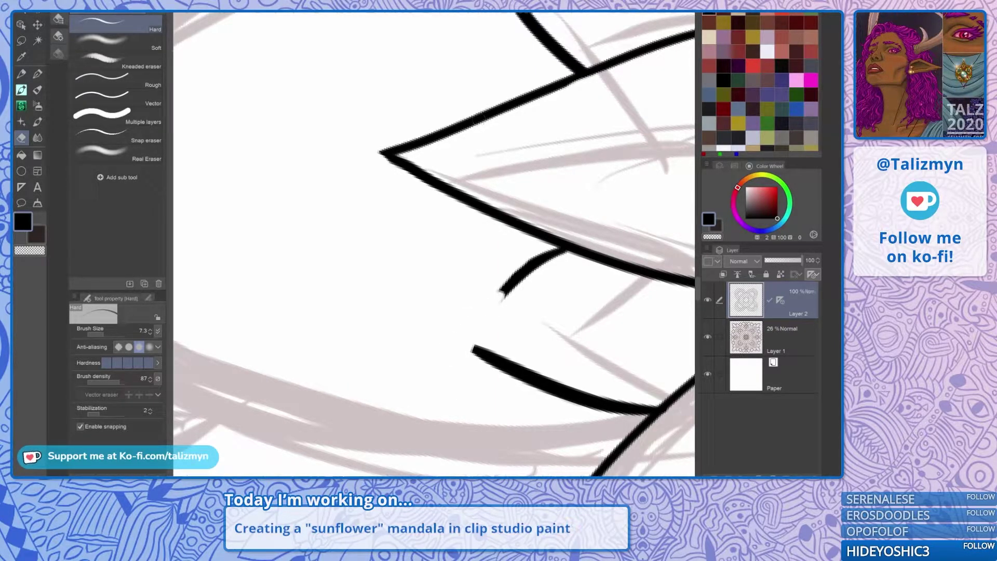
{"action": "key", "text": "ctrl+z"}
{"action": "left_click", "coordinate": [37, 90]}
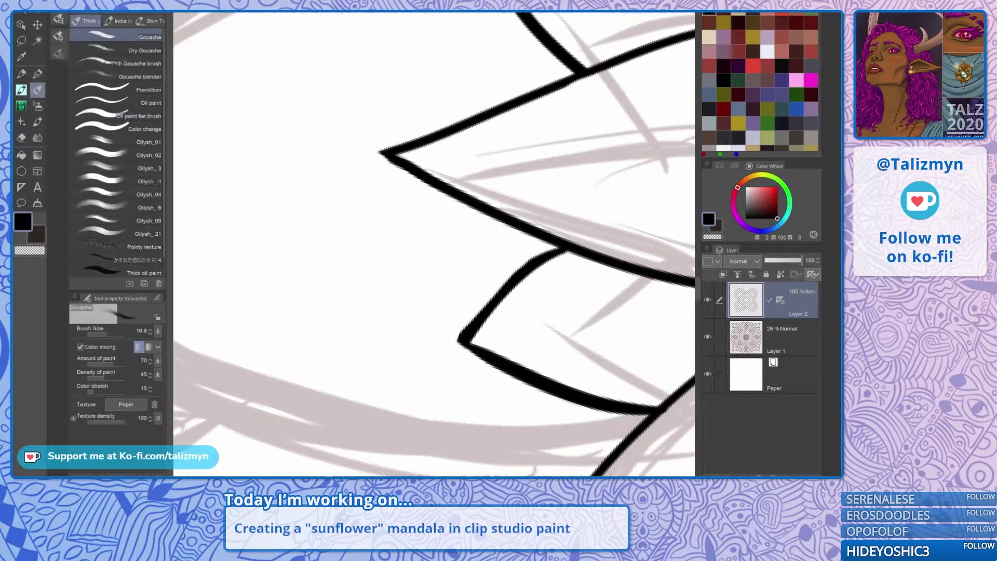
{"action": "left_click", "coordinate": [38, 74]}
{"action": "left_click_drag", "start_coordinate": [467, 233], "coordinate": [381, 259]}
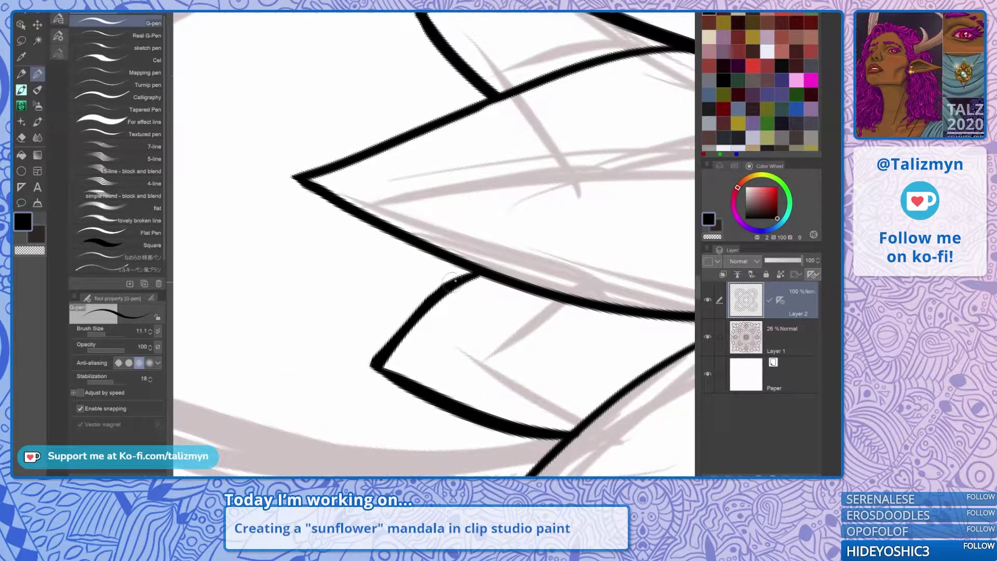
{"action": "mouse_move", "coordinate": [373, 367]}
{"action": "left_mouse_down"}
{"action": "mouse_move", "coordinate": [419, 305]}
{"action": "mouse_move", "coordinate": [499, 248]}
{"action": "left_mouse_up"}
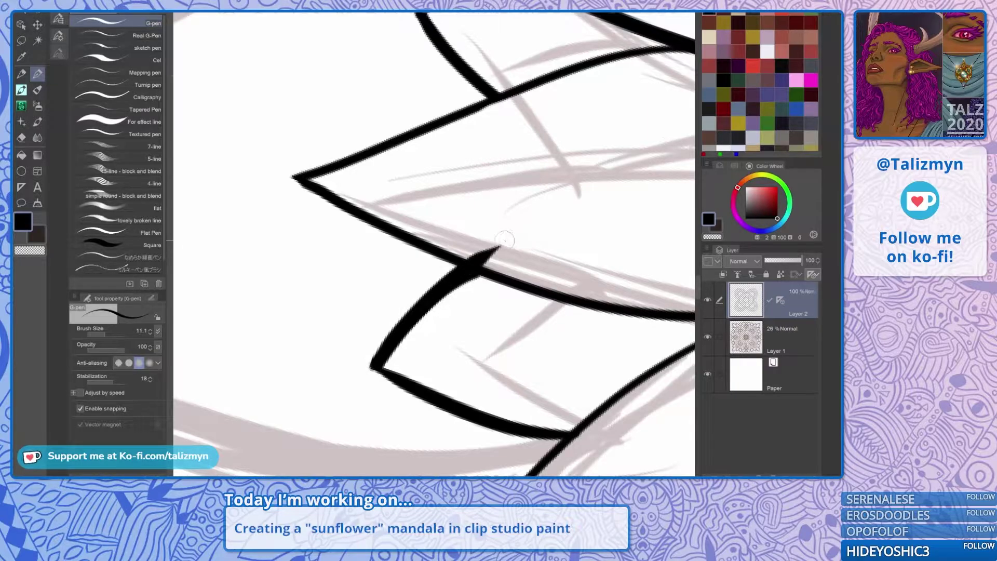
{"action": "key", "text": "e"}
{"action": "left_click_drag", "start_coordinate": [364, 260], "coordinate": [457, 171]}
{"action": "mouse_move", "coordinate": [495, 229]}
{"action": "left_mouse_down"}
{"action": "mouse_move", "coordinate": [451, 349]}
{"action": "mouse_move", "coordinate": [435, 311]}
{"action": "left_mouse_up"}
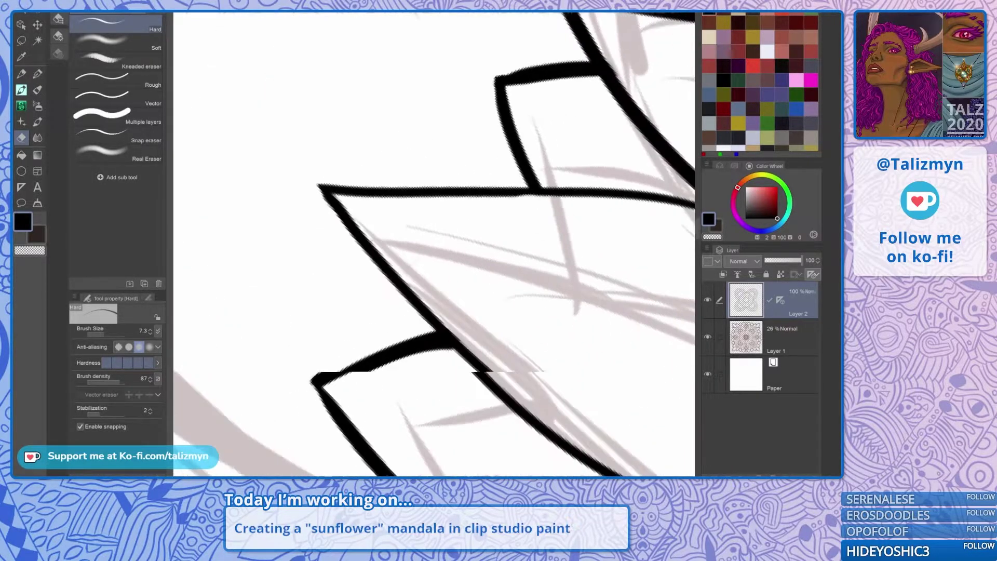
Review the whole mandala's line art with the rough sketch on Layer 1 hidden, and show the sketch again.
{"action": "scroll", "coordinate": [460, 269], "scroll_direction": "down", "scroll_amount": 6}
{"action": "scroll", "coordinate": [460, 269], "scroll_direction": "down", "scroll_amount": 2}
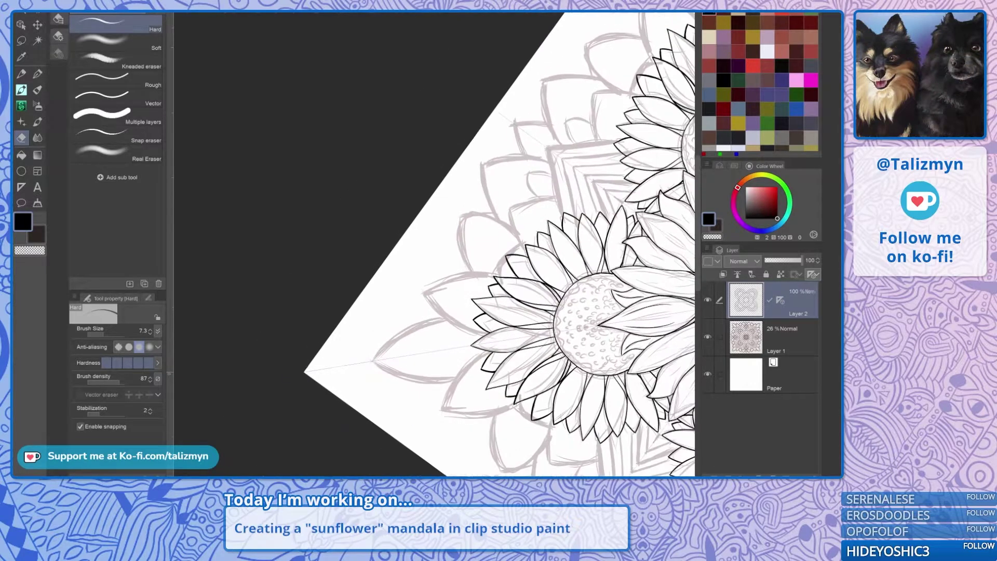
{"action": "left_click_drag", "start_coordinate": [459, 270], "coordinate": [490, 193]}
{"action": "scroll", "coordinate": [460, 269], "scroll_direction": "down", "scroll_amount": 3}
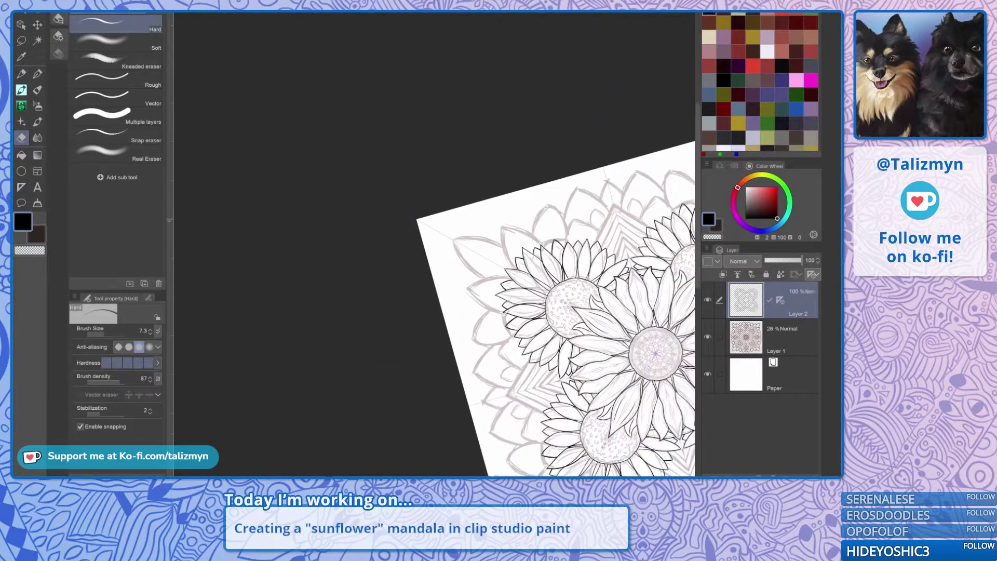
{"action": "left_click_drag", "start_coordinate": [523, 296], "coordinate": [500, 267]}
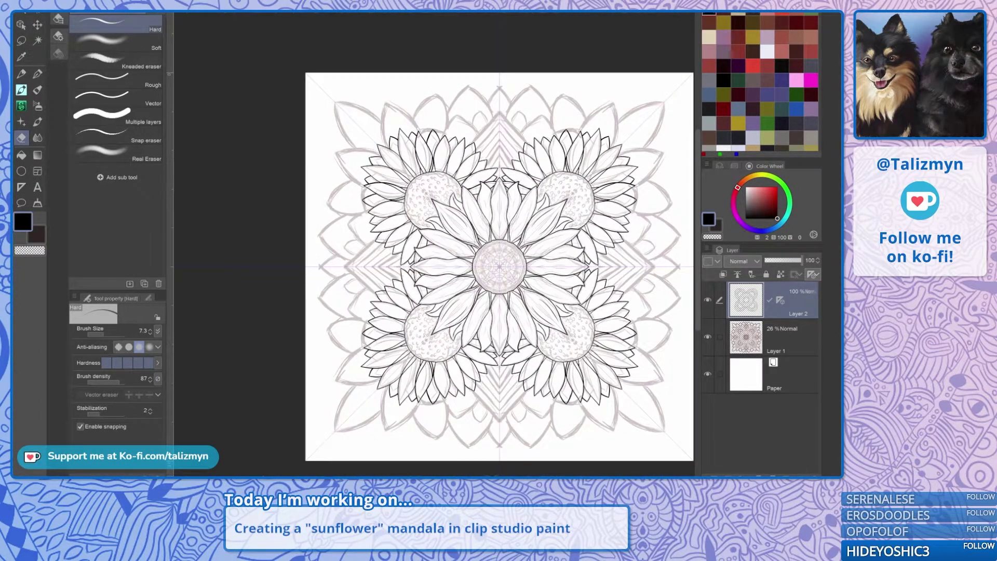
{"action": "left_click", "coordinate": [708, 338]}
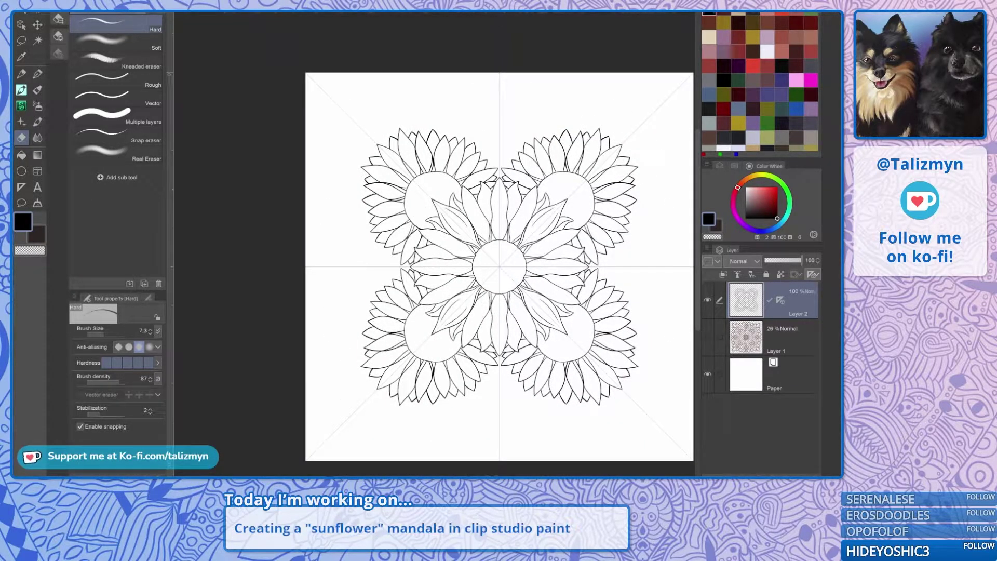
{"action": "left_click", "coordinate": [707, 336]}
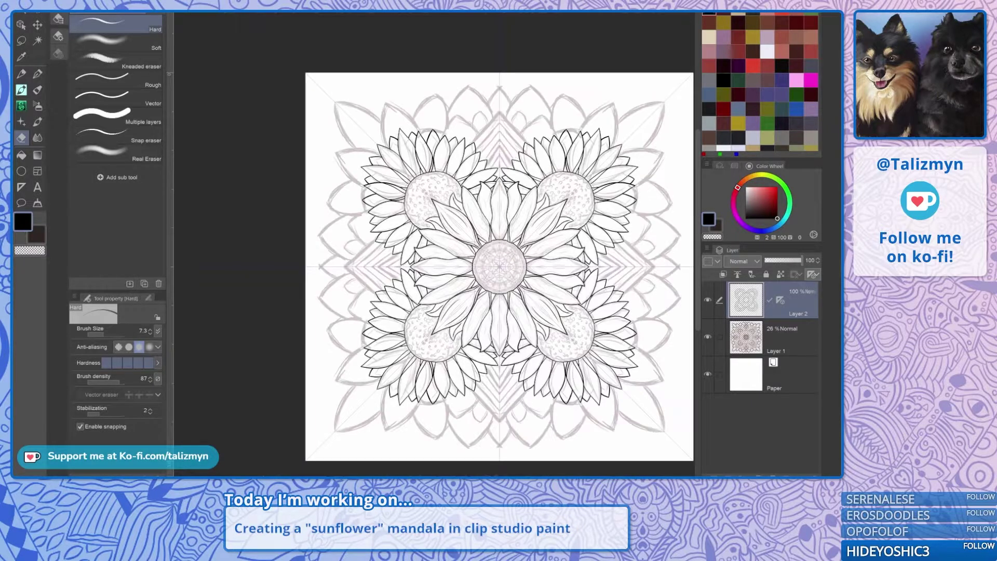
Ink the four outer nested chevrons between two sunflowers with the Straight line tool, letting the lines cross on the vertical symmetry line.
{"action": "key", "text": "p"}
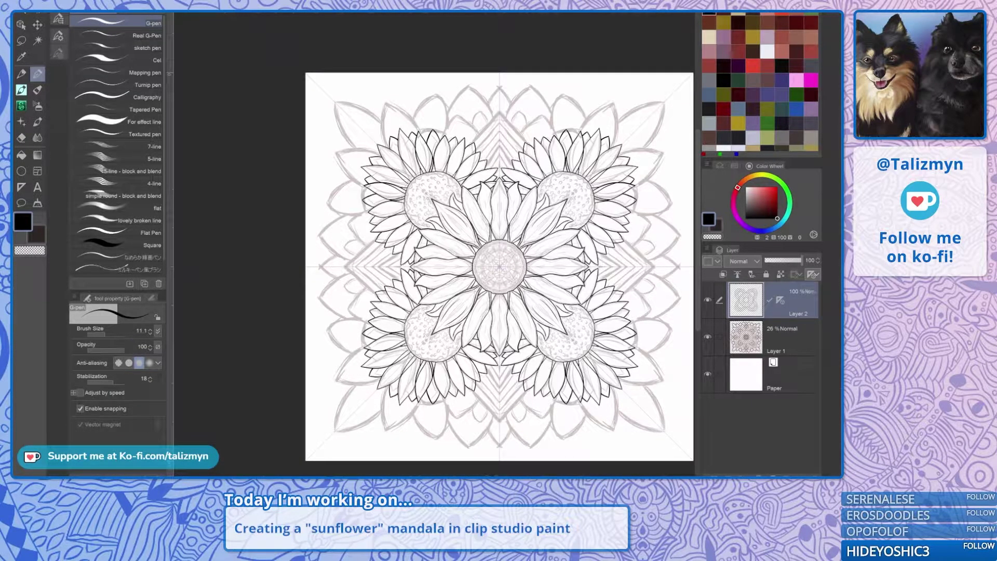
{"action": "left_click_drag", "start_coordinate": [500, 266], "coordinate": [488, 337]}
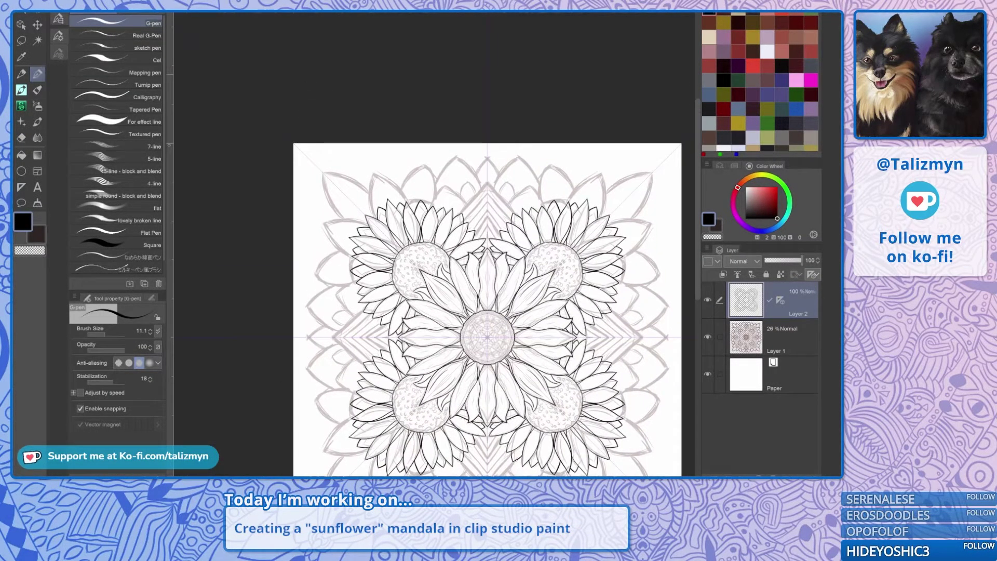
{"action": "scroll", "coordinate": [488, 210], "scroll_direction": "up", "scroll_amount": 6}
{"action": "left_click_drag", "start_coordinate": [488, 210], "coordinate": [480, 262]}
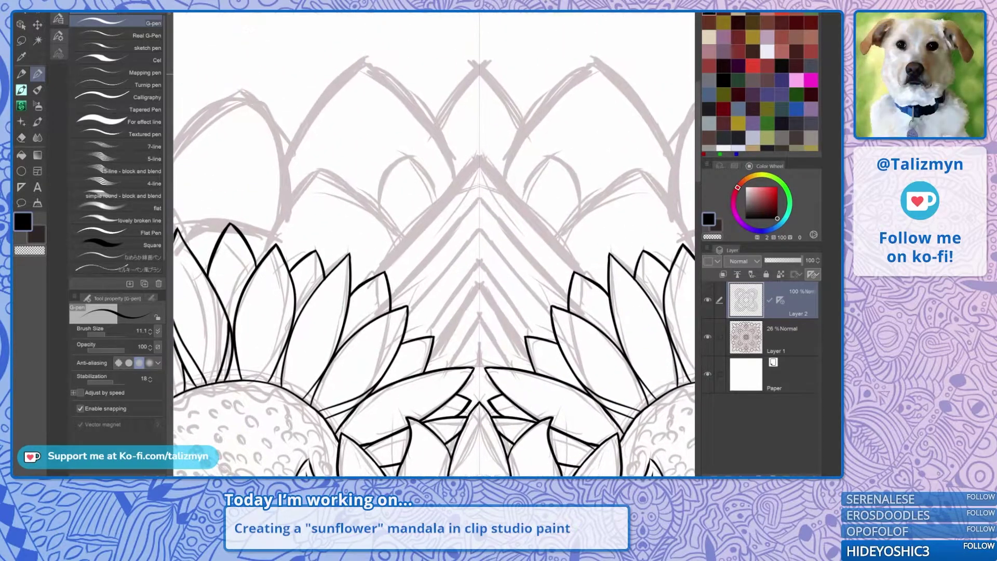
{"action": "scroll", "coordinate": [478, 182], "scroll_direction": "up", "scroll_amount": 3}
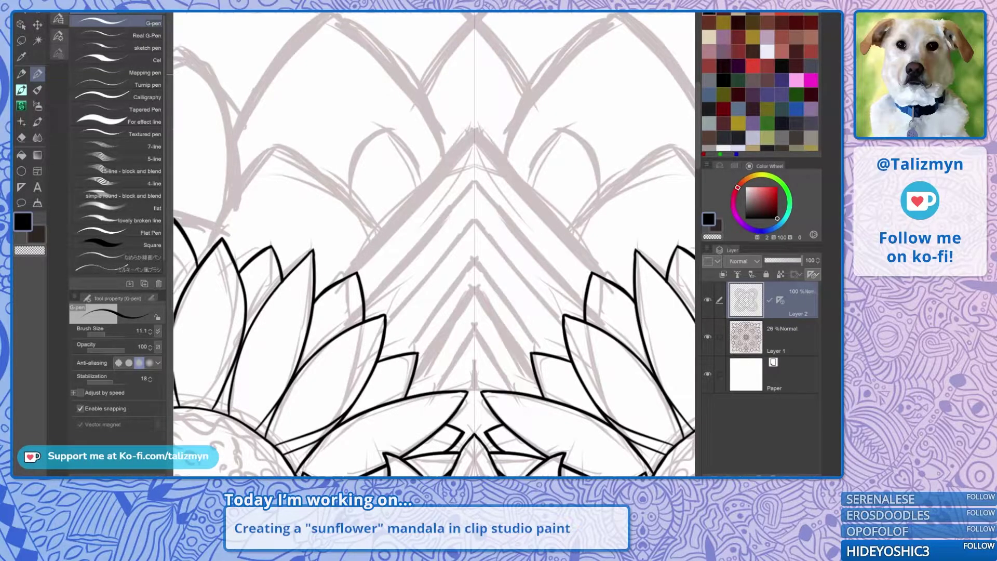
{"action": "key", "text": "u"}
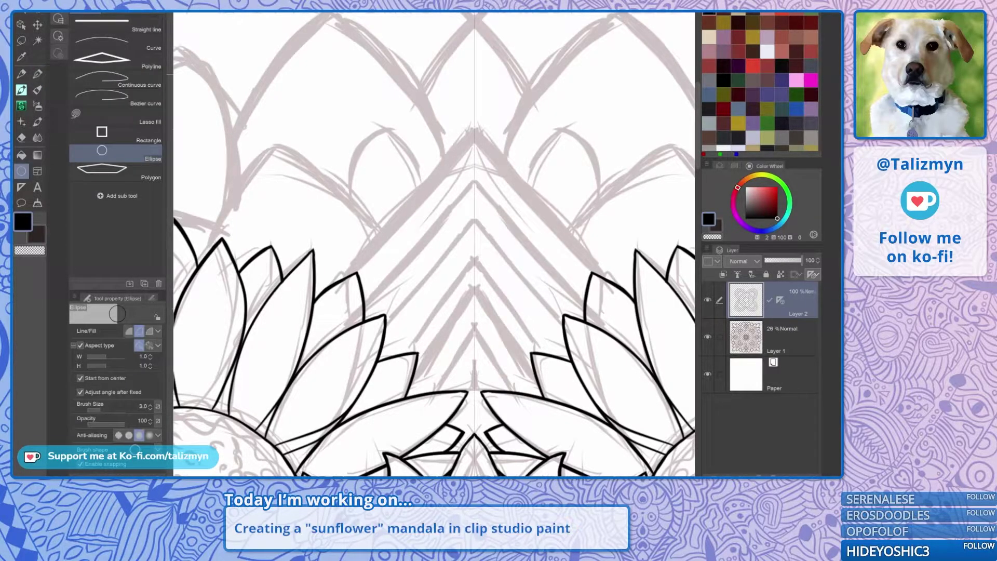
{"action": "left_click", "coordinate": [115, 23]}
{"action": "left_click_drag", "start_coordinate": [395, 263], "coordinate": [470, 196]}
{"action": "key", "text": "ctrl+z"}
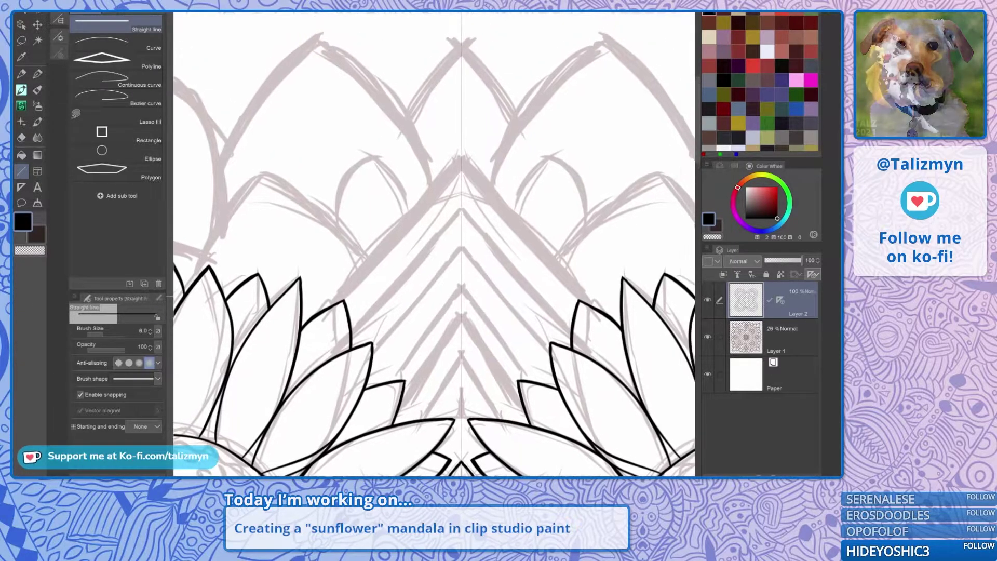
{"action": "scroll", "coordinate": [634, 234], "scroll_direction": "up", "scroll_amount": 2}
{"action": "left_click_drag", "start_coordinate": [613, 212], "coordinate": [602, 198]}
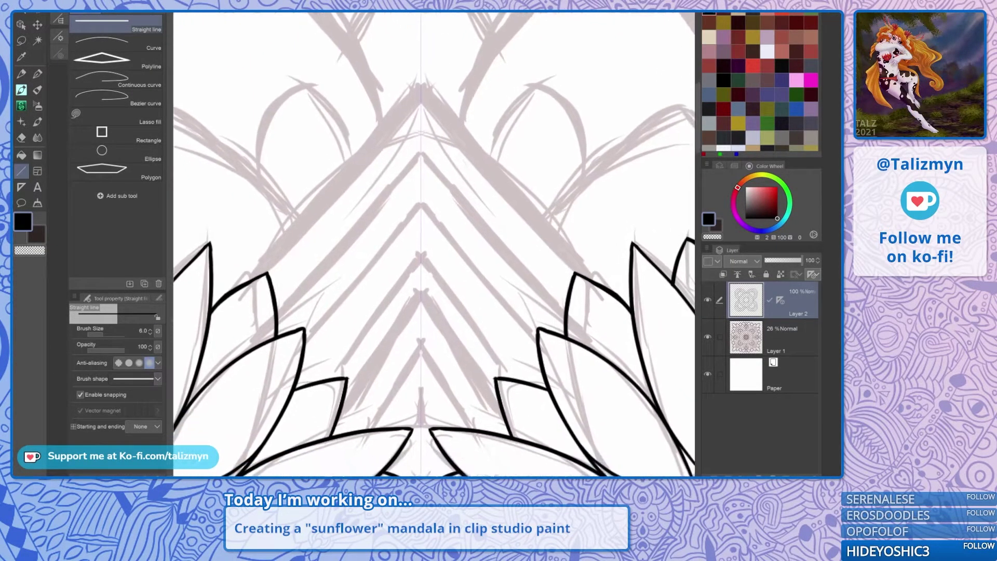
{"action": "left_click_drag", "start_coordinate": [250, 275], "coordinate": [431, 69]}
{"action": "left_click_drag", "start_coordinate": [252, 346], "coordinate": [432, 140]}
{"action": "left_click_drag", "start_coordinate": [289, 357], "coordinate": [434, 188]}
{"action": "left_click_drag", "start_coordinate": [322, 398], "coordinate": [435, 234]}
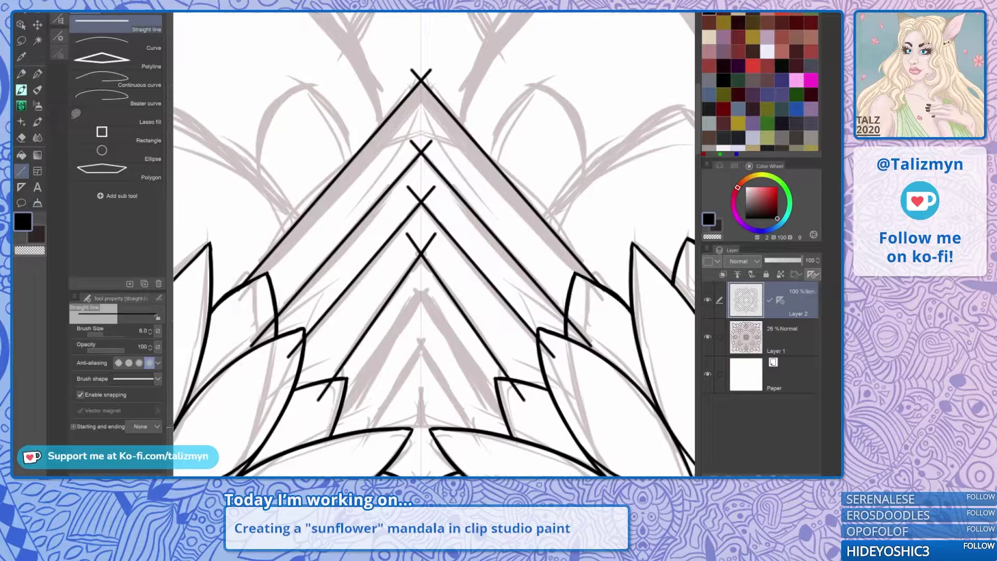
Ink the three smallest nested chevrons with straight lines that run down to the sunflower petals.
{"action": "left_click_drag", "start_coordinate": [325, 438], "coordinate": [429, 286]}
{"action": "left_click_drag", "start_coordinate": [360, 445], "coordinate": [434, 328]}
{"action": "left_click_drag", "start_coordinate": [392, 443], "coordinate": [443, 269]}
{"action": "left_click_drag", "start_coordinate": [437, 363], "coordinate": [524, 324]}
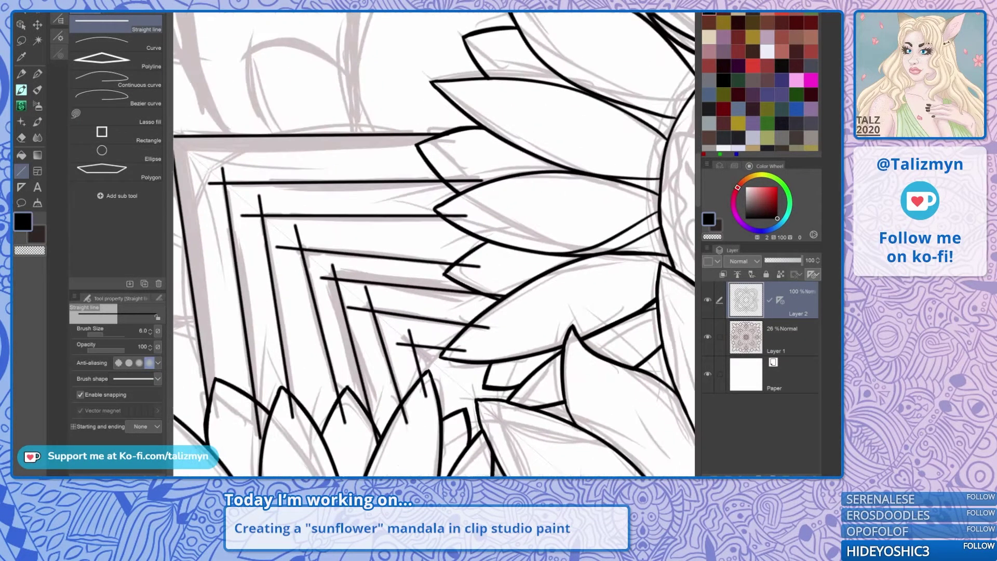
Ink a short G-pen line joining the two facing sunflower petals beneath the smallest chevron.
{"action": "key", "text": "p"}
{"action": "left_click_drag", "start_coordinate": [491, 361], "coordinate": [540, 358]}
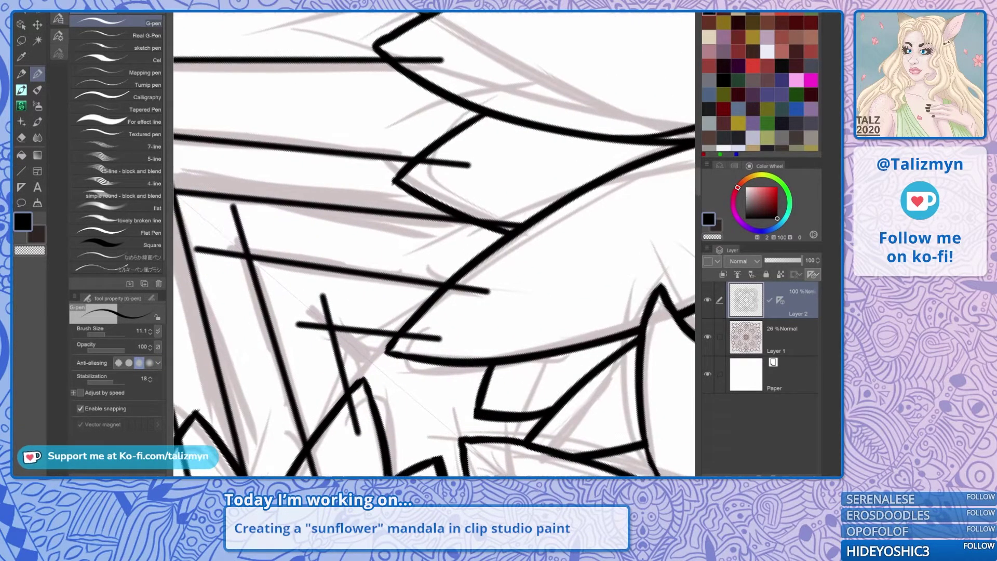
{"action": "left_click_drag", "start_coordinate": [366, 405], "coordinate": [408, 351]}
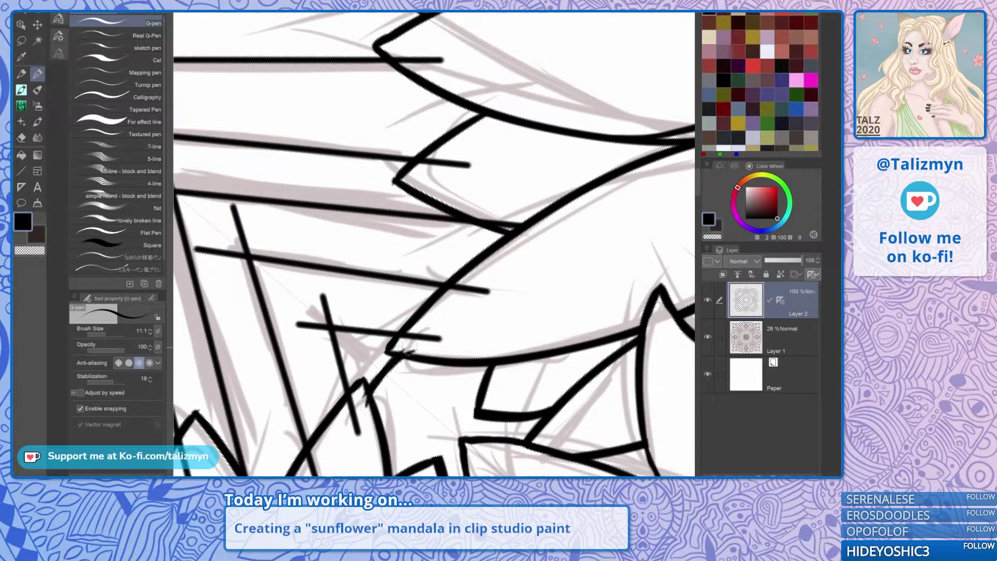
{"action": "key", "text": "ctrl+z"}
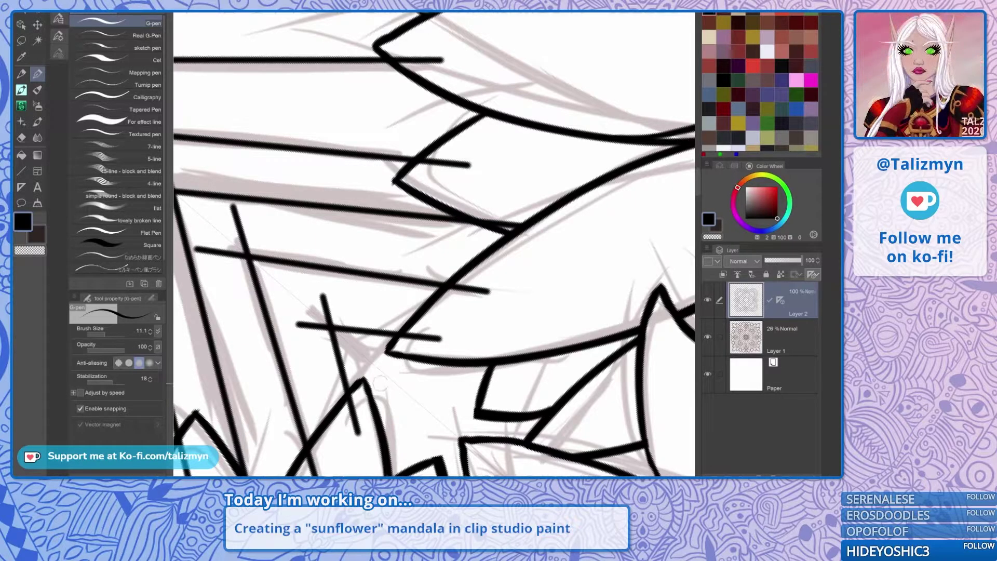
{"action": "mouse_move", "coordinate": [375, 394]}
{"action": "left_mouse_down"}
{"action": "mouse_move", "coordinate": [409, 354]}
{"action": "mouse_move", "coordinate": [417, 323]}
{"action": "mouse_move", "coordinate": [405, 341]}
{"action": "mouse_move", "coordinate": [439, 339]}
{"action": "left_mouse_up"}
Erase the ends of the pen and chevron lines where they run into the sunflower petals.
{"action": "key", "text": "e"}
{"action": "left_click_drag", "start_coordinate": [455, 289], "coordinate": [492, 291]}
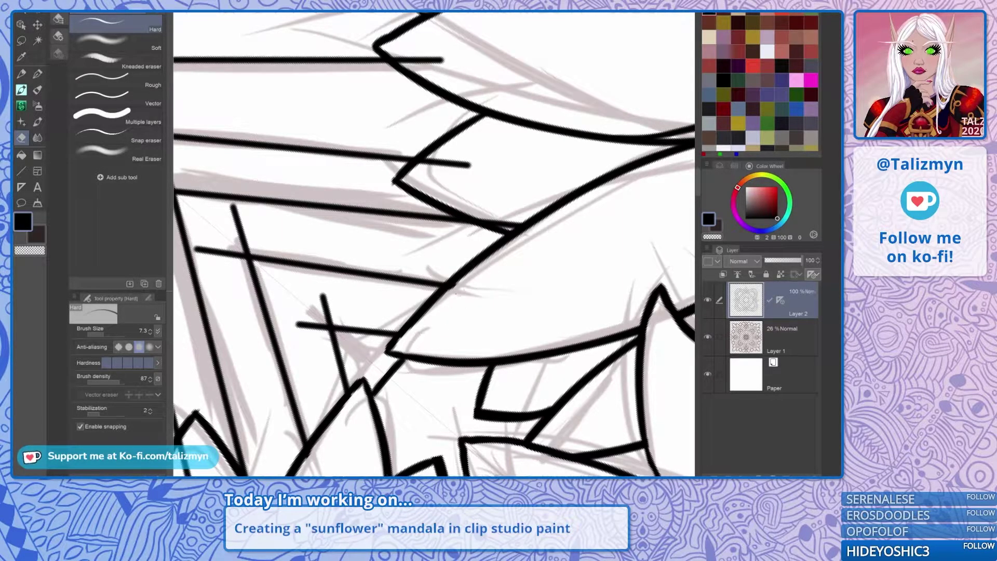
{"action": "mouse_move", "coordinate": [493, 234]}
{"action": "left_mouse_down"}
{"action": "mouse_move", "coordinate": [490, 292]}
{"action": "mouse_move", "coordinate": [408, 322]}
{"action": "mouse_move", "coordinate": [387, 371]}
{"action": "mouse_move", "coordinate": [344, 344]}
{"action": "left_mouse_up"}
{"action": "scroll", "coordinate": [482, 327], "scroll_direction": "up", "scroll_amount": 3}
{"action": "mouse_move", "coordinate": [442, 337]}
{"action": "left_mouse_down"}
{"action": "mouse_move", "coordinate": [448, 359]}
{"action": "mouse_move", "coordinate": [464, 309]}
{"action": "mouse_move", "coordinate": [446, 333]}
{"action": "mouse_move", "coordinate": [459, 310]}
{"action": "left_mouse_up"}
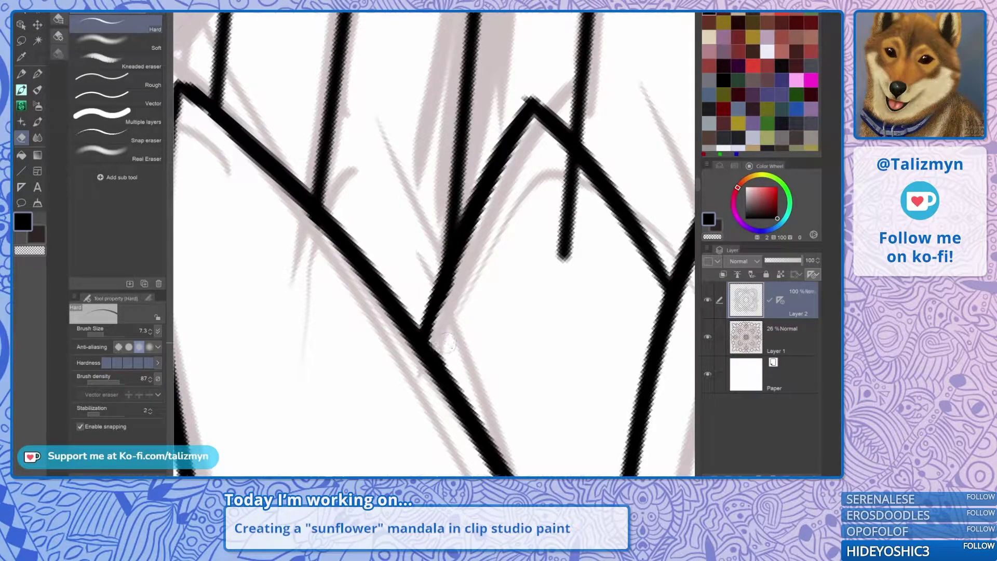
{"action": "mouse_move", "coordinate": [559, 287]}
{"action": "left_mouse_down"}
{"action": "mouse_move", "coordinate": [572, 188]}
{"action": "mouse_move", "coordinate": [590, 203]}
{"action": "mouse_move", "coordinate": [582, 201]}
{"action": "mouse_move", "coordinate": [616, 308]}
{"action": "left_mouse_up"}
Trim the crossed line ends at the apexes of the three smallest chevrons to form clean corners.
{"action": "scroll", "coordinate": [569, 178], "scroll_direction": "down", "scroll_amount": 4}
{"action": "scroll", "coordinate": [508, 272], "scroll_direction": "up", "scroll_amount": 5}
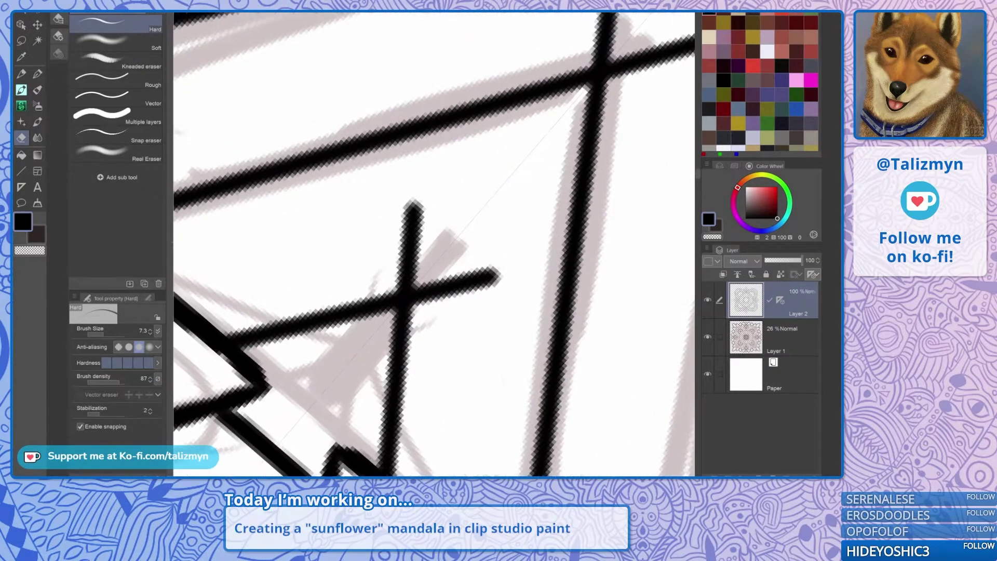
{"action": "mouse_move", "coordinate": [447, 289]}
{"action": "left_mouse_down"}
{"action": "mouse_move", "coordinate": [458, 287]}
{"action": "mouse_move", "coordinate": [446, 298]}
{"action": "mouse_move", "coordinate": [500, 272]}
{"action": "left_mouse_up"}
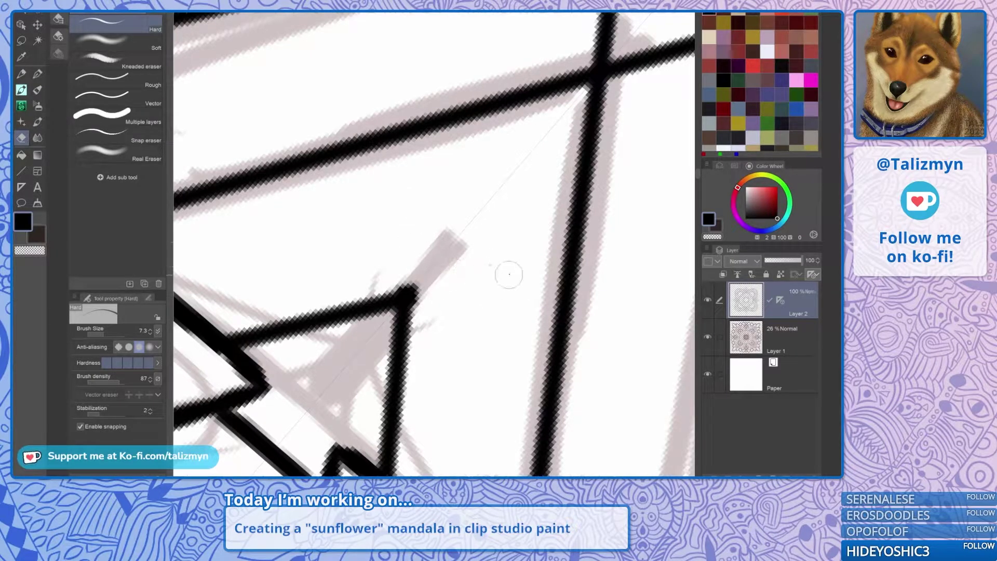
{"action": "mouse_move", "coordinate": [566, 42]}
{"action": "left_mouse_down"}
{"action": "mouse_move", "coordinate": [444, 173]}
{"action": "mouse_move", "coordinate": [397, 240]}
{"action": "mouse_move", "coordinate": [466, 271]}
{"action": "mouse_move", "coordinate": [546, 241]}
{"action": "left_mouse_up"}
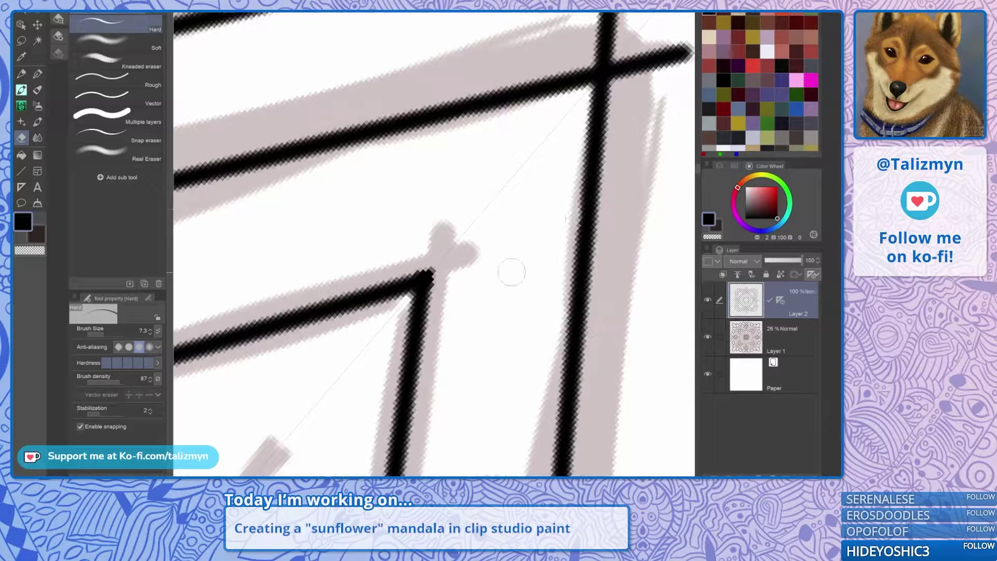
{"action": "left_click_drag", "start_coordinate": [576, 73], "coordinate": [435, 268]}
{"action": "mouse_move", "coordinate": [520, 255]}
{"action": "left_mouse_down"}
{"action": "mouse_move", "coordinate": [465, 208]}
{"action": "mouse_move", "coordinate": [471, 187]}
{"action": "mouse_move", "coordinate": [546, 232]}
{"action": "left_mouse_up"}
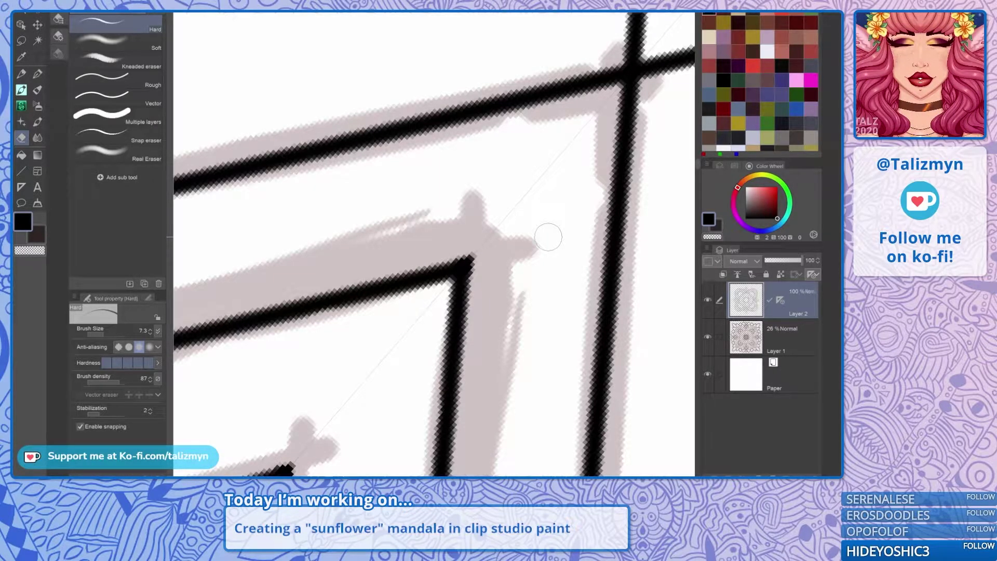
Trim the crossed line ends at the apexes of the next three chevrons outward.
{"action": "left_click_drag", "start_coordinate": [548, 237], "coordinate": [353, 470]}
{"action": "mouse_move", "coordinate": [464, 307]}
{"action": "left_mouse_down"}
{"action": "mouse_move", "coordinate": [497, 302]}
{"action": "mouse_move", "coordinate": [551, 262]}
{"action": "mouse_move", "coordinate": [576, 263]}
{"action": "left_mouse_up"}
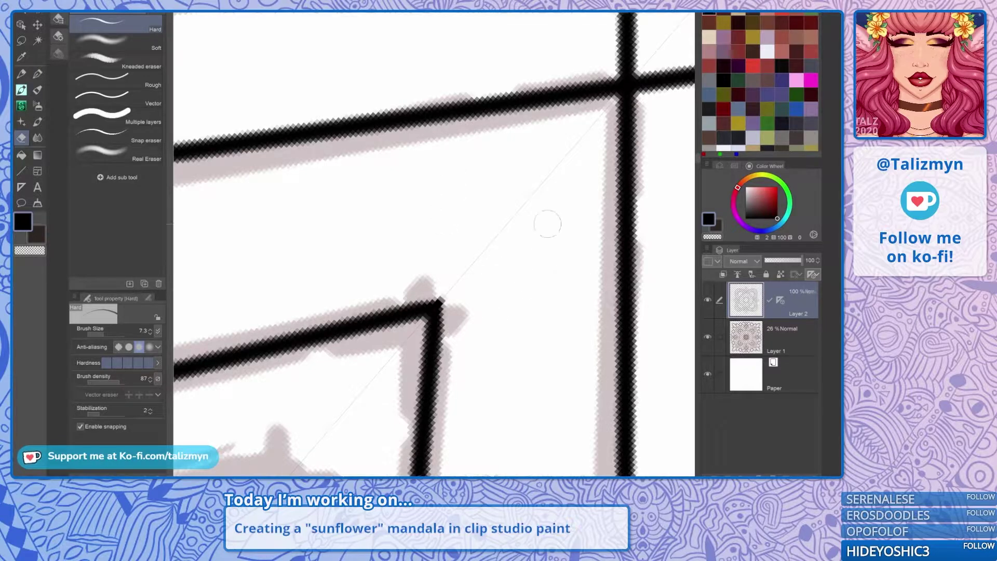
{"action": "left_click_drag", "start_coordinate": [548, 223], "coordinate": [416, 392]}
{"action": "mouse_move", "coordinate": [504, 286]}
{"action": "left_mouse_down"}
{"action": "mouse_move", "coordinate": [545, 267]}
{"action": "mouse_move", "coordinate": [577, 281]}
{"action": "left_mouse_up"}
{"action": "left_click_drag", "start_coordinate": [582, 229], "coordinate": [404, 436]}
{"action": "mouse_move", "coordinate": [508, 282]}
{"action": "left_mouse_down"}
{"action": "mouse_move", "coordinate": [516, 263]}
{"action": "mouse_move", "coordinate": [508, 285]}
{"action": "mouse_move", "coordinate": [543, 271]}
{"action": "mouse_move", "coordinate": [569, 224]}
{"action": "left_mouse_up"}
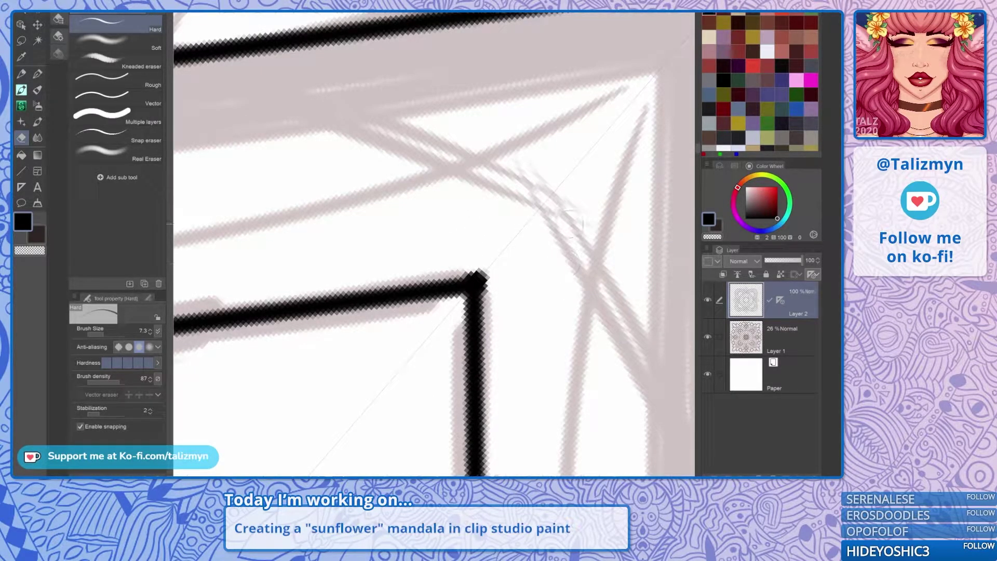
Trim the outermost chevron's crossed apex to a sharp corner and tidy the apexes of the chevrons inside it.
{"action": "scroll", "coordinate": [584, 286], "scroll_direction": "down", "scroll_amount": 4}
{"action": "left_click_drag", "start_coordinate": [609, 259], "coordinate": [515, 331]}
{"action": "scroll", "coordinate": [565, 286], "scroll_direction": "up", "scroll_amount": 2}
{"action": "mouse_move", "coordinate": [489, 277]}
{"action": "left_mouse_down"}
{"action": "mouse_move", "coordinate": [569, 159]}
{"action": "mouse_move", "coordinate": [613, 148]}
{"action": "mouse_move", "coordinate": [601, 133]}
{"action": "left_mouse_up"}
{"action": "left_click_drag", "start_coordinate": [606, 97], "coordinate": [649, 6]}
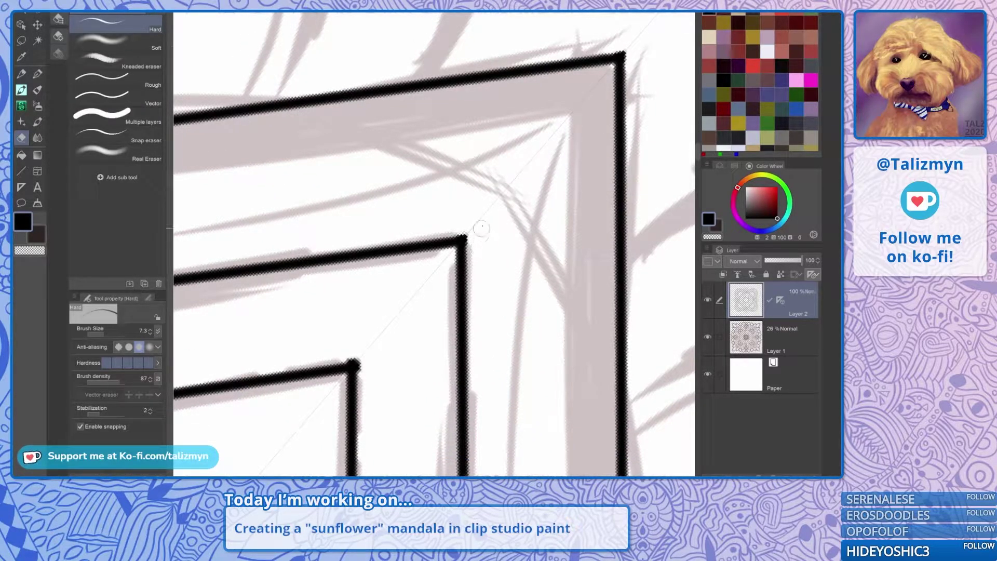
{"action": "left_click_drag", "start_coordinate": [479, 201], "coordinate": [560, 129]}
{"action": "left_click_drag", "start_coordinate": [447, 289], "coordinate": [450, 279]}
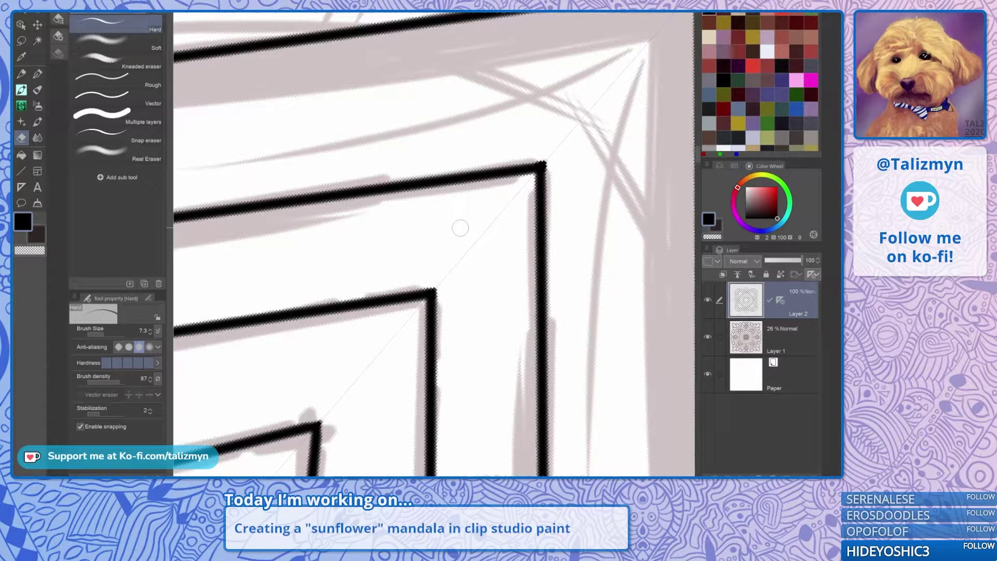
{"action": "scroll", "coordinate": [460, 228], "scroll_direction": "down", "scroll_amount": 4}
{"action": "scroll", "coordinate": [489, 342], "scroll_direction": "down", "scroll_amount": 2}
{"action": "scroll", "coordinate": [406, 427], "scroll_direction": "up", "scroll_amount": 3}
{"action": "scroll", "coordinate": [470, 320], "scroll_direction": "up", "scroll_amount": 2}
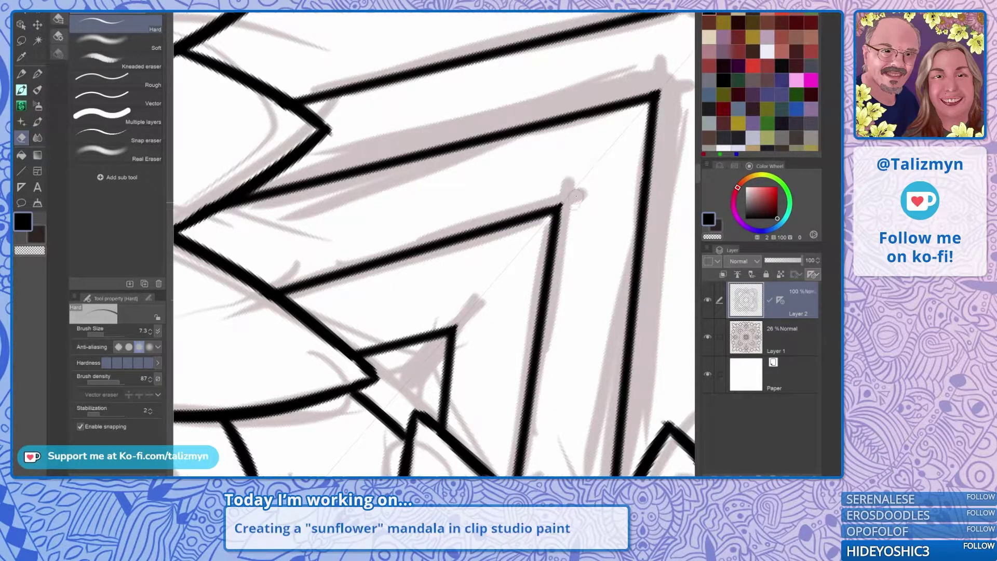
Erase the chevron line ends that cross into the petals of the neighbouring sunflower.
{"action": "scroll", "coordinate": [575, 129], "scroll_direction": "down", "scroll_amount": 3}
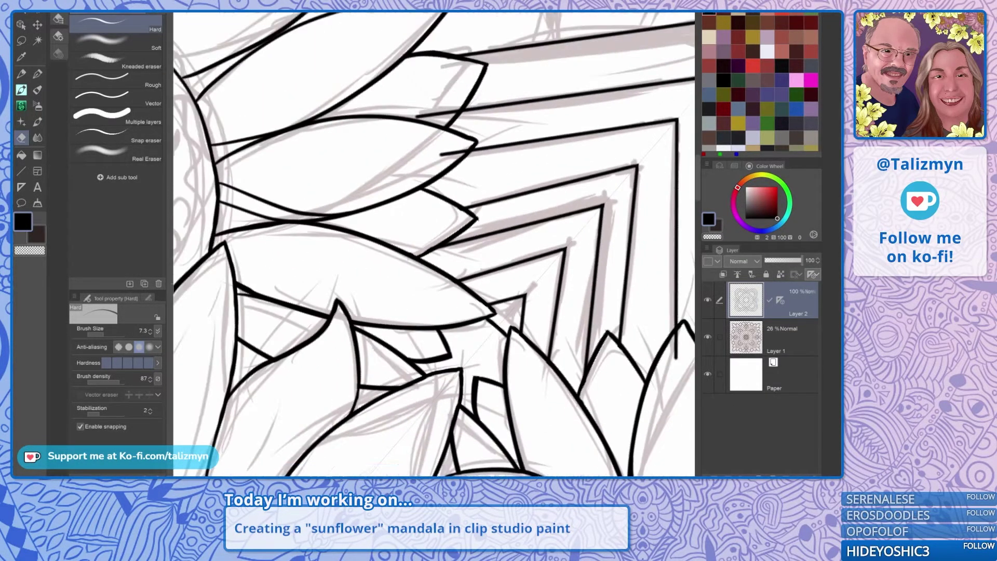
{"action": "scroll", "coordinate": [677, 158], "scroll_direction": "down", "scroll_amount": 2}
{"action": "scroll", "coordinate": [561, 296], "scroll_direction": "down", "scroll_amount": 1}
{"action": "left_click_drag", "start_coordinate": [597, 291], "coordinate": [502, 272]}
{"action": "left_click_drag", "start_coordinate": [650, 234], "coordinate": [613, 206]}
{"action": "scroll", "coordinate": [571, 307], "scroll_direction": "up", "scroll_amount": 5}
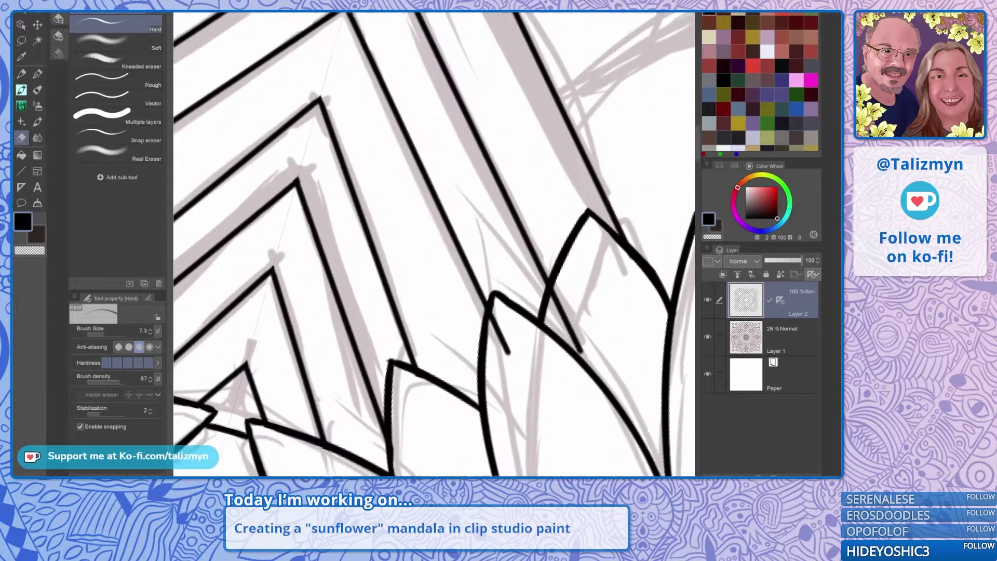
{"action": "mouse_move", "coordinate": [460, 384]}
{"action": "left_mouse_down"}
{"action": "mouse_move", "coordinate": [428, 317]}
{"action": "mouse_move", "coordinate": [443, 323]}
{"action": "left_mouse_up"}
{"action": "mouse_move", "coordinate": [574, 307]}
{"action": "left_mouse_down"}
{"action": "mouse_move", "coordinate": [618, 391]}
{"action": "mouse_move", "coordinate": [553, 268]}
{"action": "mouse_move", "coordinate": [569, 262]}
{"action": "left_mouse_up"}
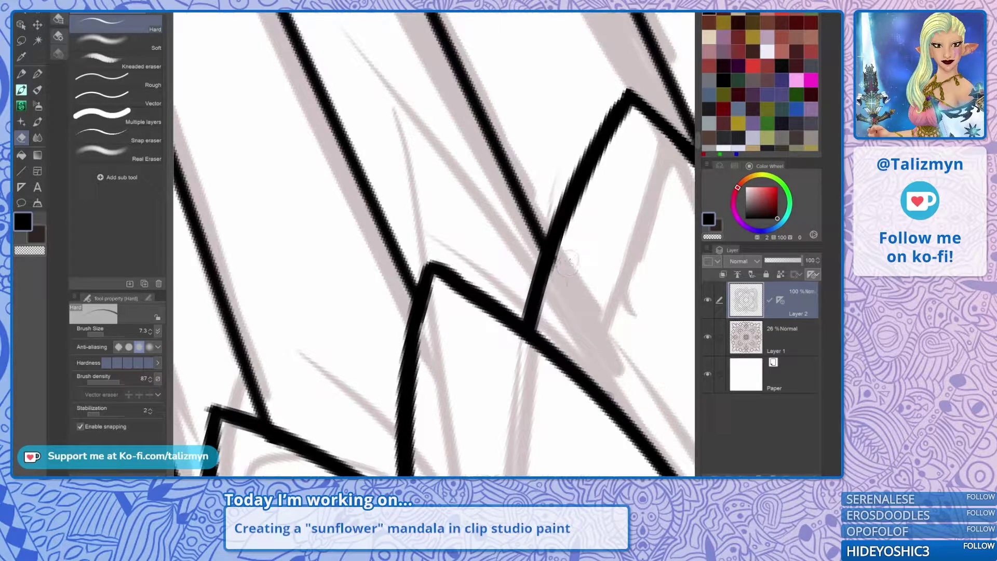
Trim the two outermost chevron lines where they meet the sunflower petals, retrying strokes that damage the petal outline.
{"action": "left_click_drag", "start_coordinate": [580, 205], "coordinate": [379, 351]}
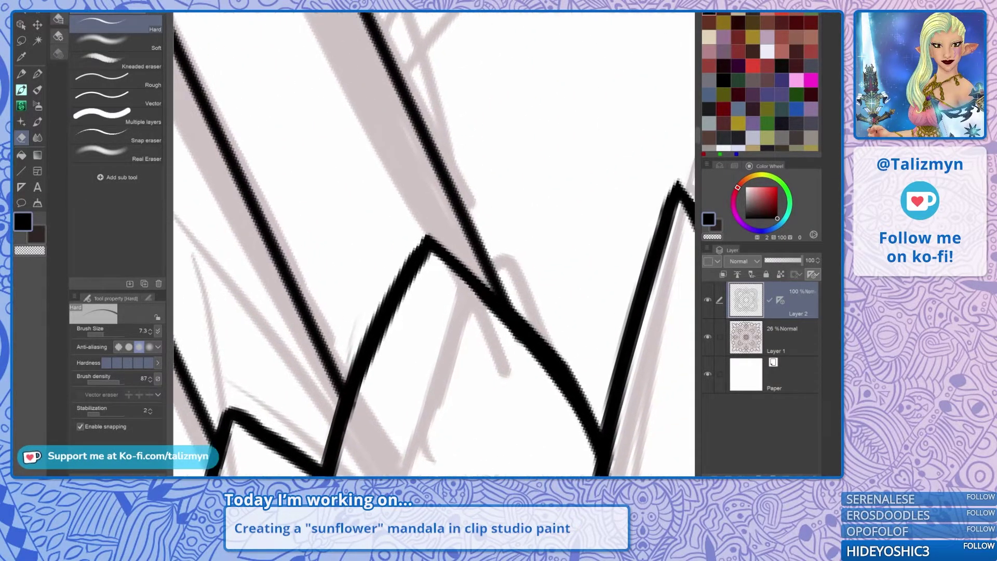
{"action": "mouse_move", "coordinate": [525, 287]}
{"action": "left_mouse_down"}
{"action": "mouse_move", "coordinate": [487, 330]}
{"action": "mouse_move", "coordinate": [534, 257]}
{"action": "left_mouse_up"}
{"action": "key", "text": "ctrl+z"}
{"action": "left_click_drag", "start_coordinate": [544, 300], "coordinate": [552, 374]}
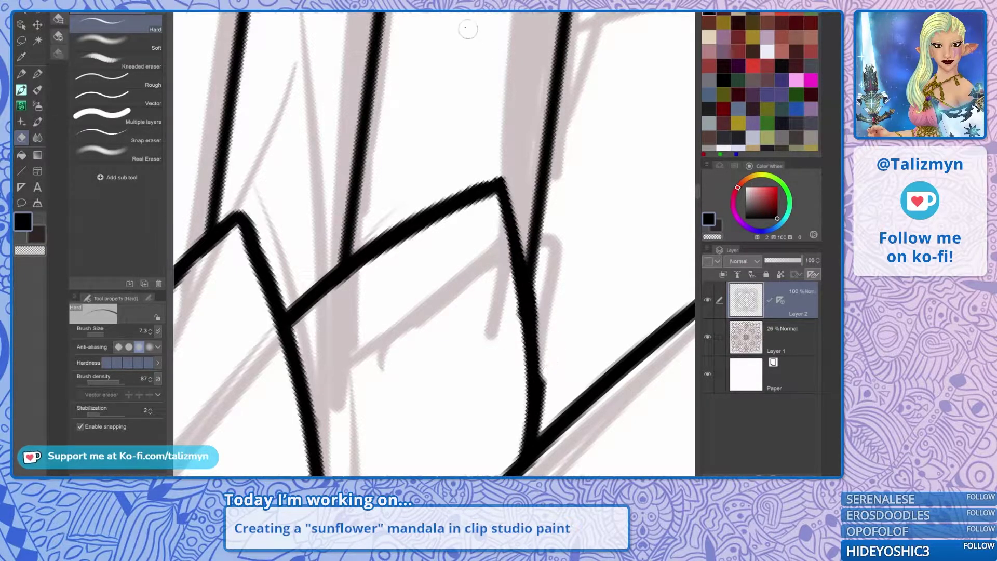
{"action": "key", "text": "ctrl+z"}
{"action": "left_click_drag", "start_coordinate": [501, 180], "coordinate": [566, 181]}
{"action": "mouse_move", "coordinate": [506, 333]}
{"action": "left_mouse_down"}
{"action": "mouse_move", "coordinate": [467, 386]}
{"action": "mouse_move", "coordinate": [511, 323]}
{"action": "left_mouse_up"}
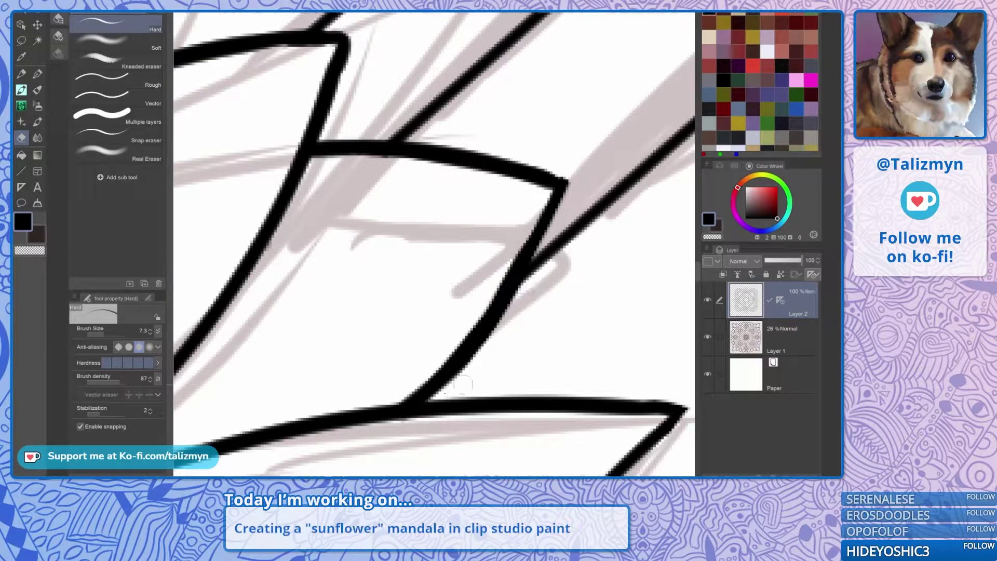
Hide the rough sketch on Layer 1 and review the line art of the whole mandala.
{"action": "scroll", "coordinate": [457, 348], "scroll_direction": "down", "scroll_amount": 6}
{"action": "scroll", "coordinate": [457, 348], "scroll_direction": "up", "scroll_amount": 2}
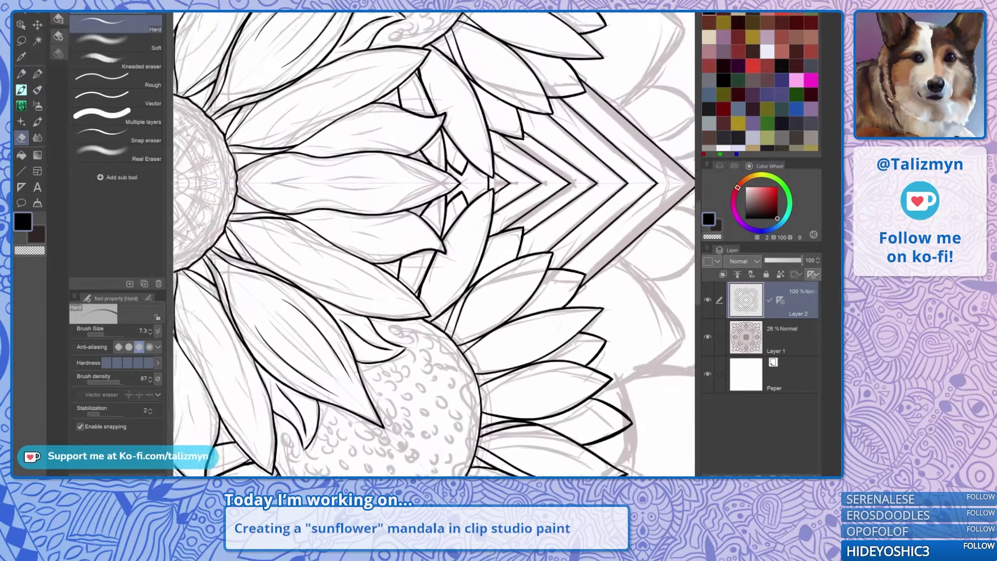
{"action": "scroll", "coordinate": [434, 244], "scroll_direction": "down", "scroll_amount": 3}
{"action": "left_click", "coordinate": [707, 337]}
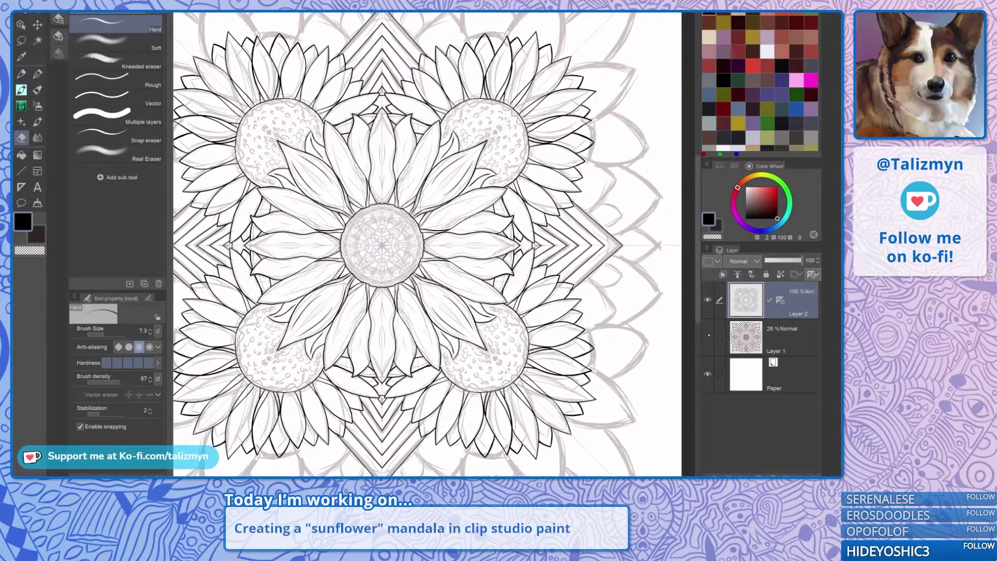
{"action": "scroll", "coordinate": [431, 245], "scroll_direction": "down", "scroll_amount": 3}
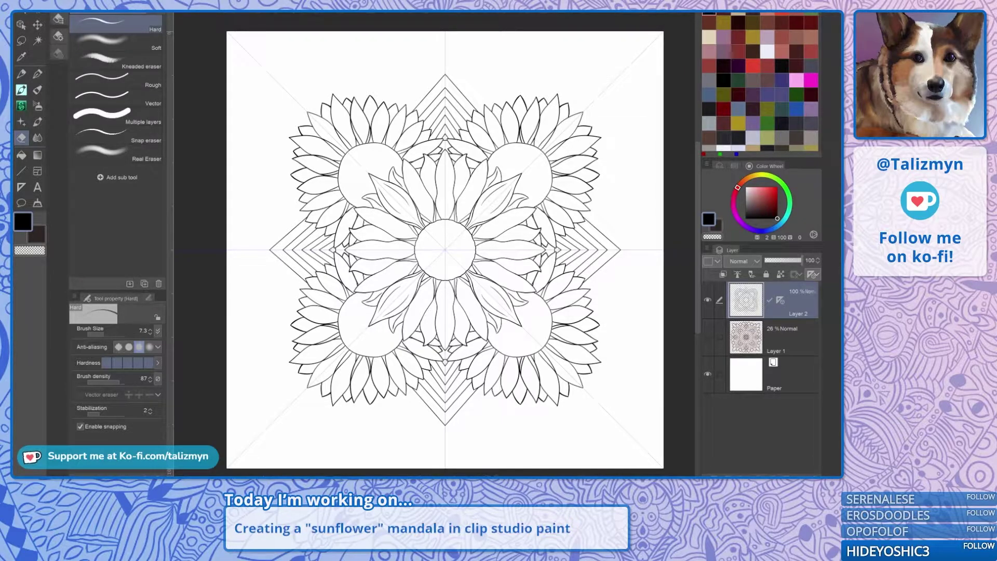
{"action": "key", "text": "alt+f"}
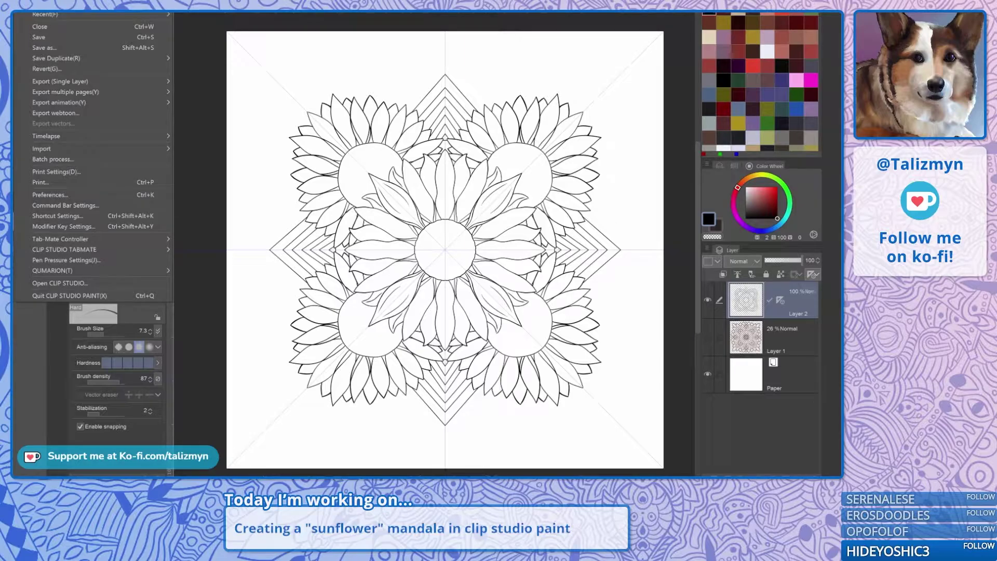
{"action": "key", "text": "Escape"}
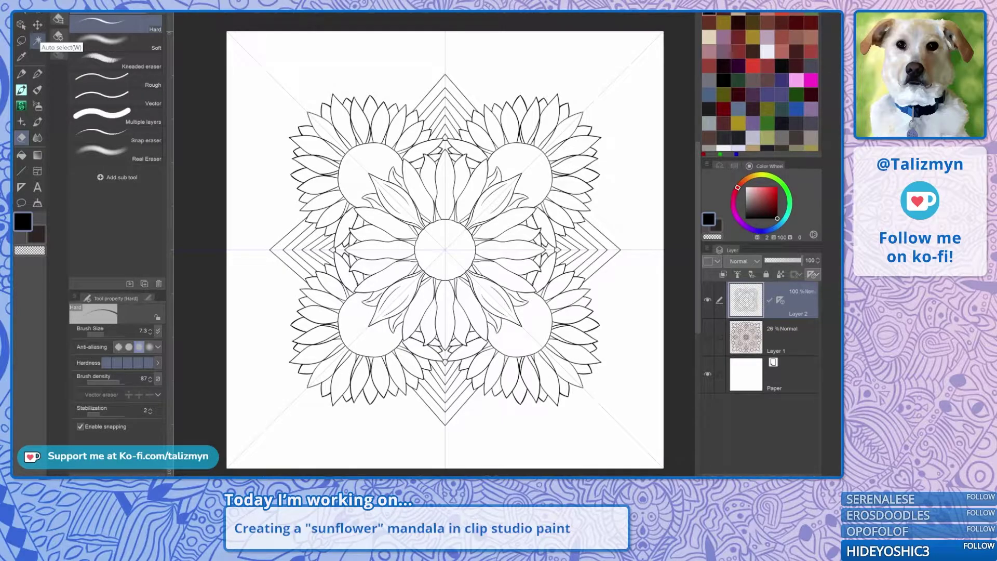
Undo the chevron trimming and the chevron lines until only the sunflowers and petals remain inked.
{"action": "left_click", "coordinate": [37, 40]}
{"action": "left_click", "coordinate": [786, 339]}
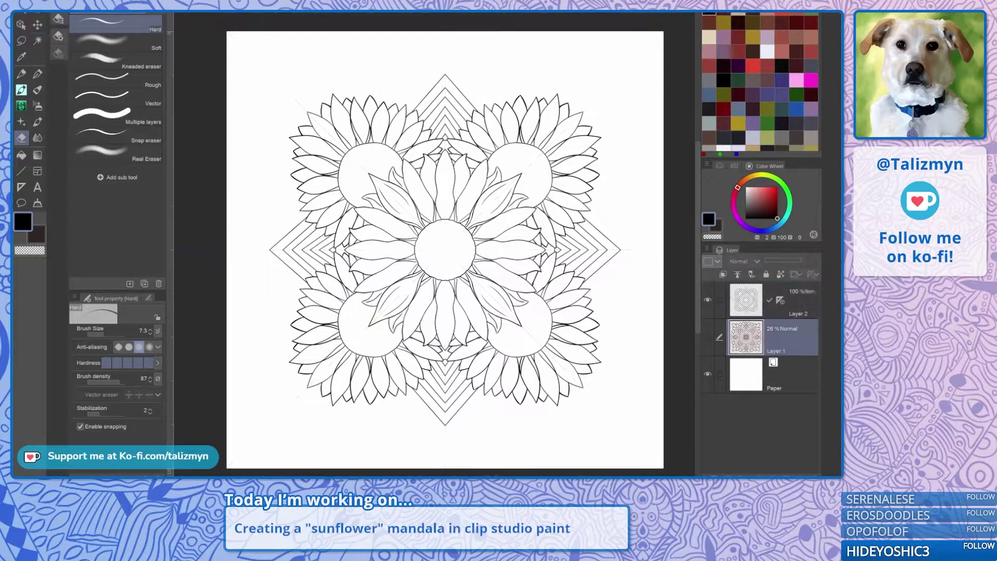
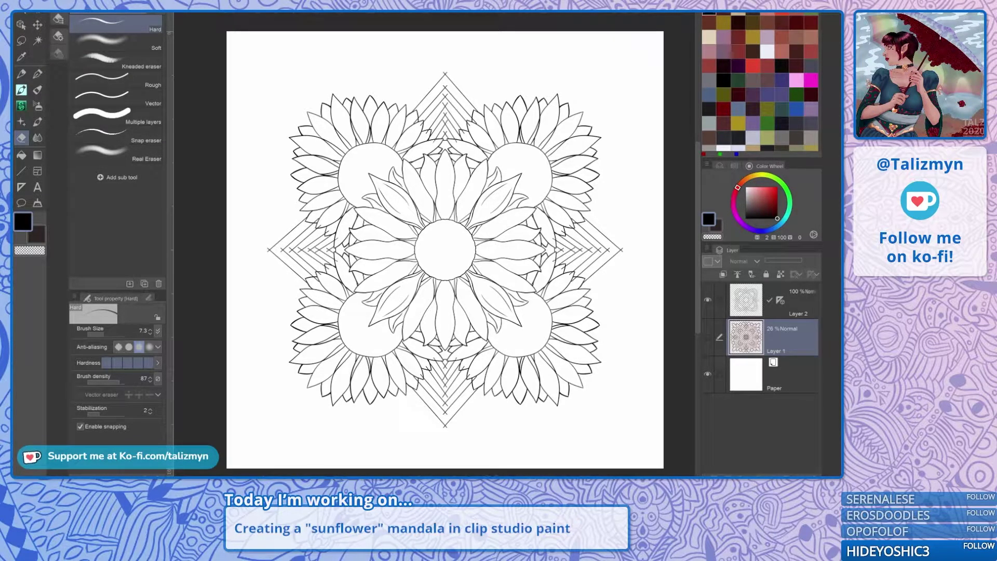
{"action": "key", "text": "ctrl+z"}
{"action": "key", "text": "ctrl+z"}
{"action": "key", "text": "ctrl+z"}
{"action": "key", "text": "ctrl+z"}
{"action": "key", "text": "ctrl+z"}
{"action": "key", "text": "ctrl+z"}
{"action": "key", "text": "ctrl+z"}
{"action": "key", "text": "ctrl+z"}
{"action": "key", "text": "ctrl+z"}
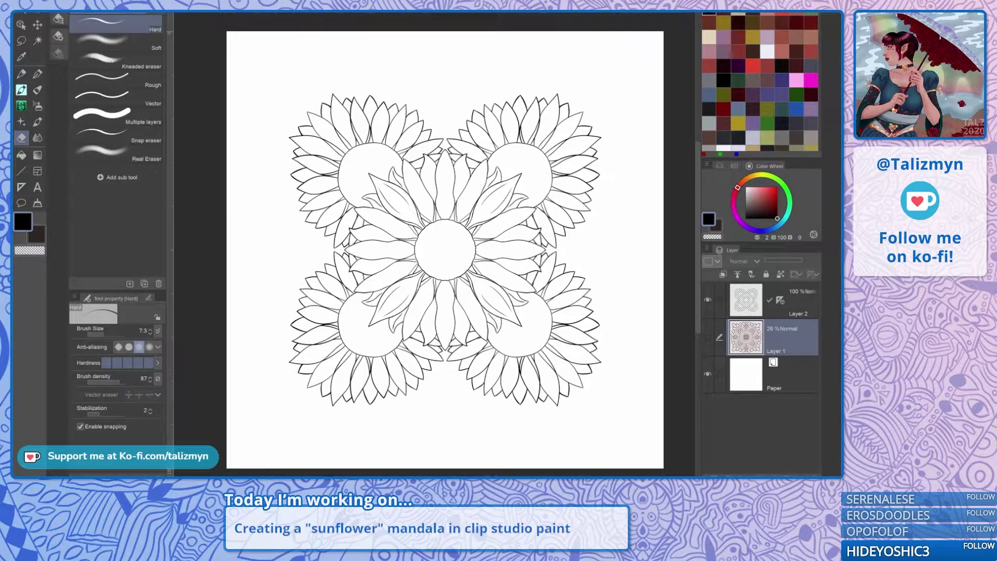
Add a new layer, place it directly below the Layer 2 line art and make it the active layer.
{"action": "key", "text": "ctrl+shift+n"}
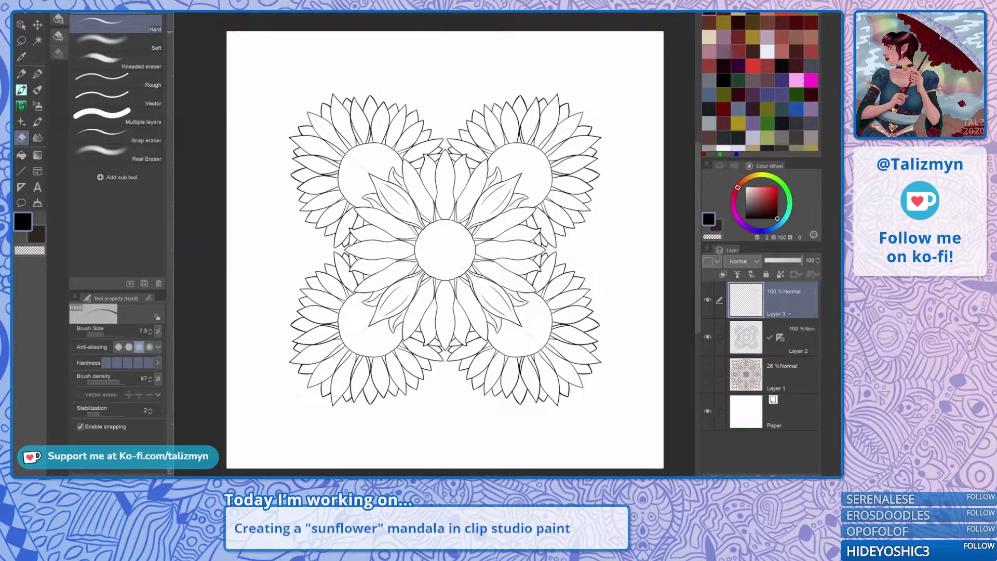
{"action": "left_click_drag", "start_coordinate": [784, 314], "coordinate": [792, 352]}
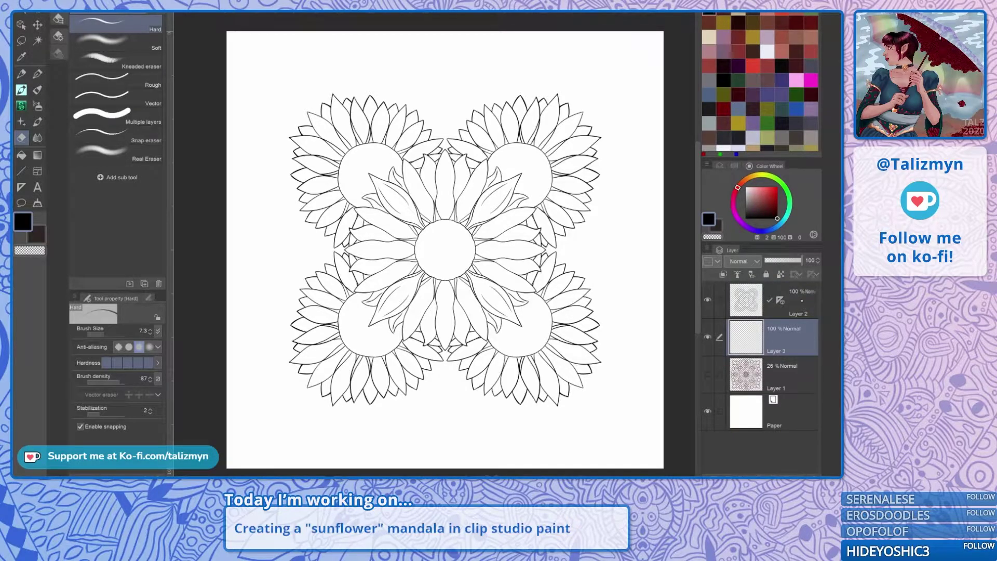
{"action": "left_click", "coordinate": [808, 301]}
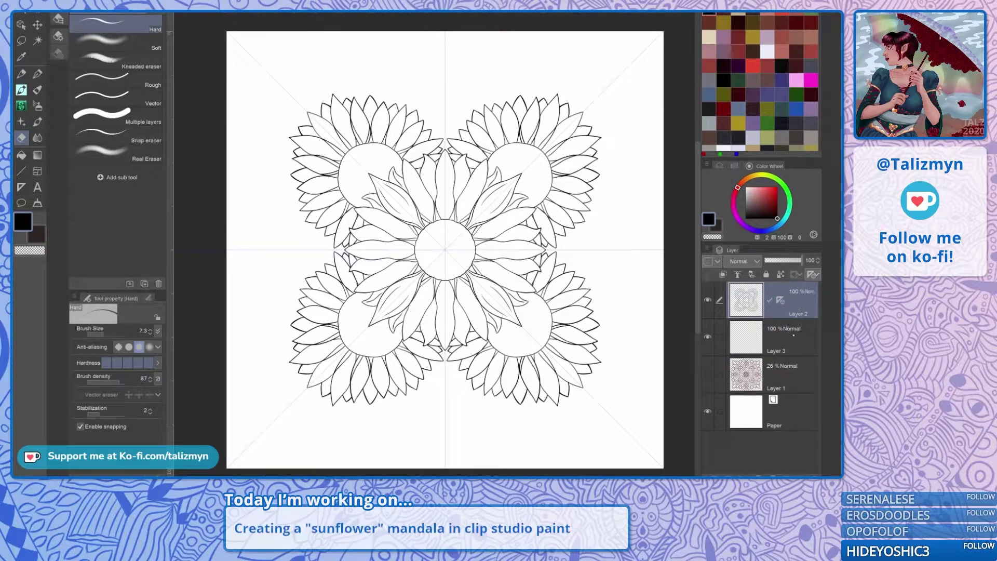
{"action": "left_click", "coordinate": [794, 336]}
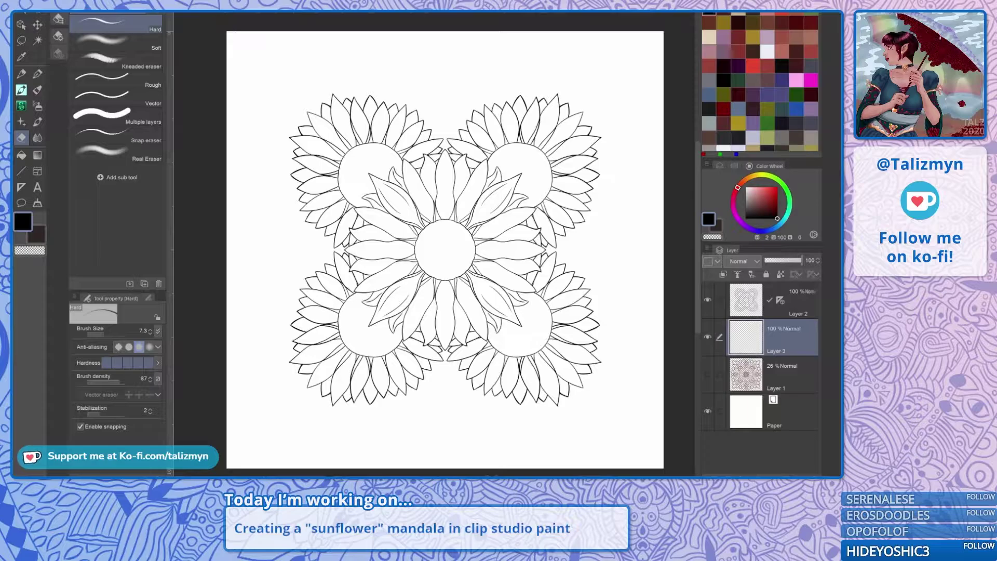
Choose dark red as the drawing colour and move the symmetry ruler from Layer 2 to the new layer.
{"action": "left_click", "coordinate": [797, 51]}
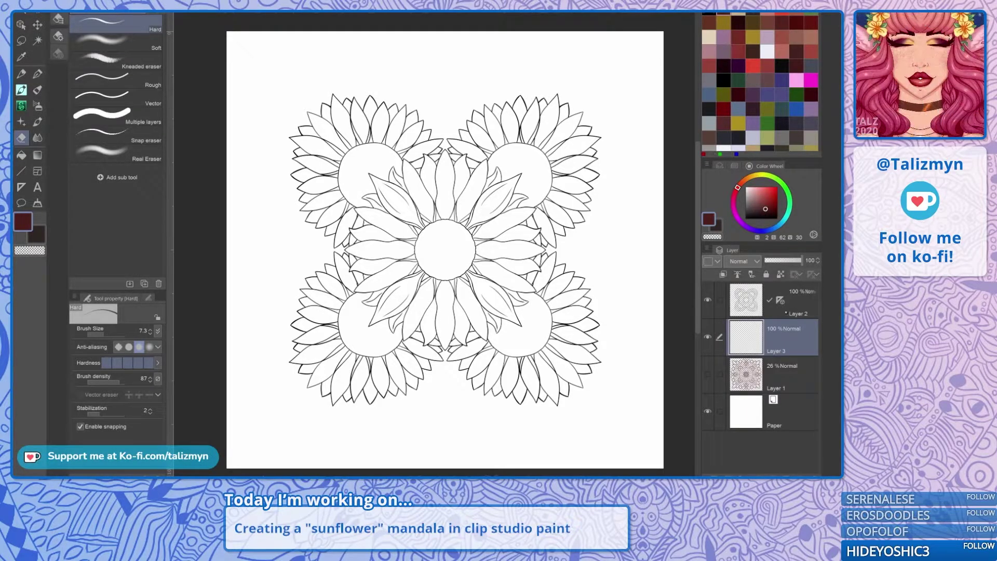
{"action": "left_click", "coordinate": [785, 310]}
{"action": "left_click", "coordinate": [804, 331]}
Show the sketch again and draw the two outermost chevrons over it as straight lines at brush size 6.0.
{"action": "left_click_drag", "start_coordinate": [442, 193], "coordinate": [480, 221]}
{"action": "scroll", "coordinate": [480, 221], "scroll_direction": "up", "scroll_amount": 2}
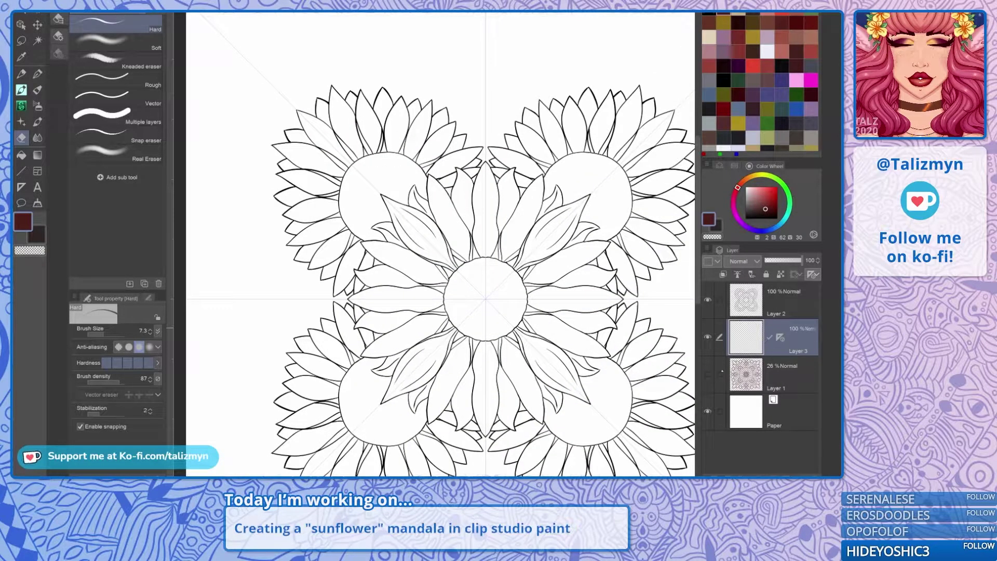
{"action": "left_click", "coordinate": [707, 374]}
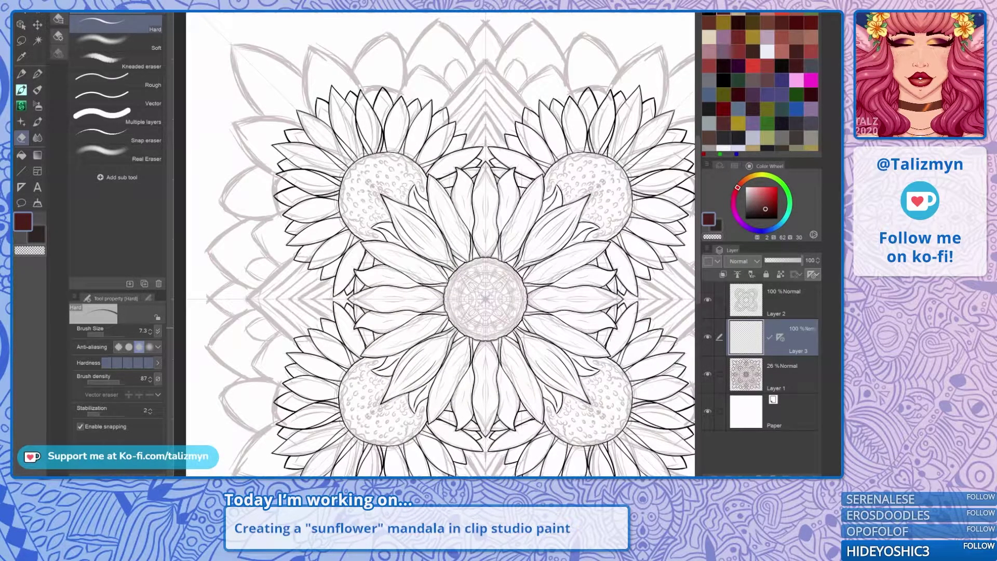
{"action": "left_click", "coordinate": [22, 171]}
{"action": "left_click_drag", "start_coordinate": [443, 227], "coordinate": [471, 305]}
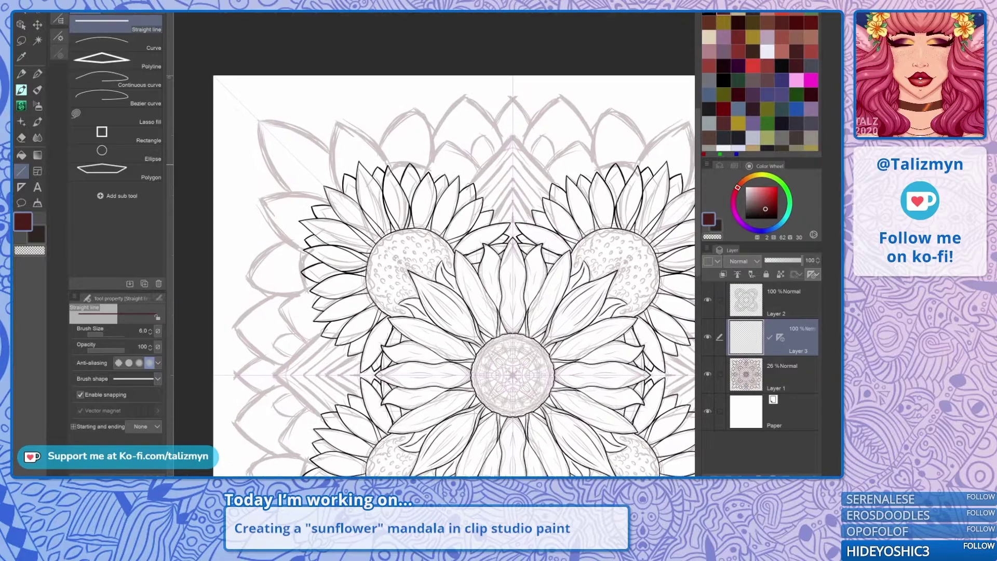
{"action": "scroll", "coordinate": [470, 305], "scroll_direction": "up", "scroll_amount": 2}
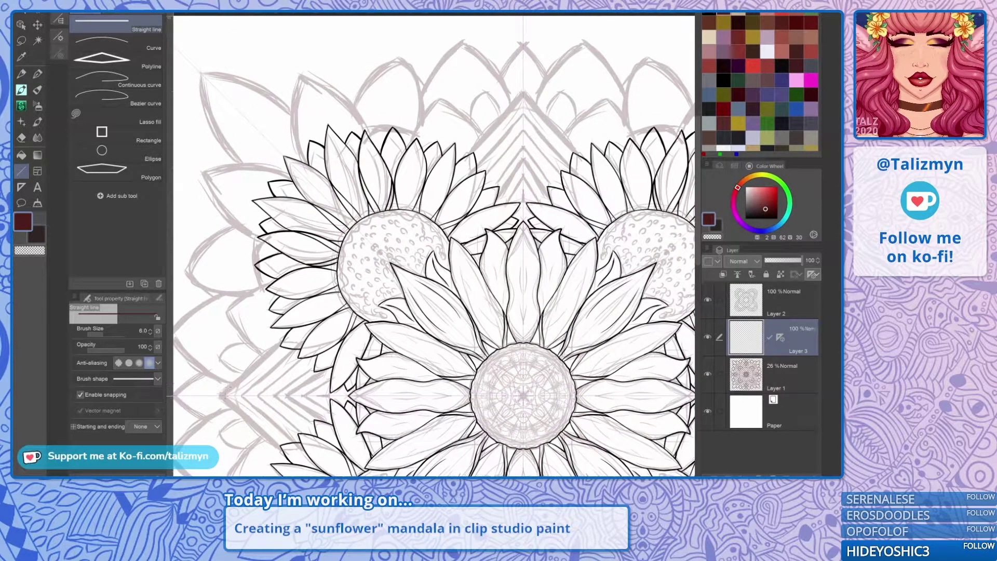
{"action": "mouse_move", "coordinate": [223, 395]}
{"action": "left_mouse_down"}
{"action": "mouse_move", "coordinate": [462, 155]}
{"action": "mouse_move", "coordinate": [444, 175]}
{"action": "mouse_move", "coordinate": [456, 128]}
{"action": "left_mouse_up"}
{"action": "left_click_drag", "start_coordinate": [254, 348], "coordinate": [430, 171]}
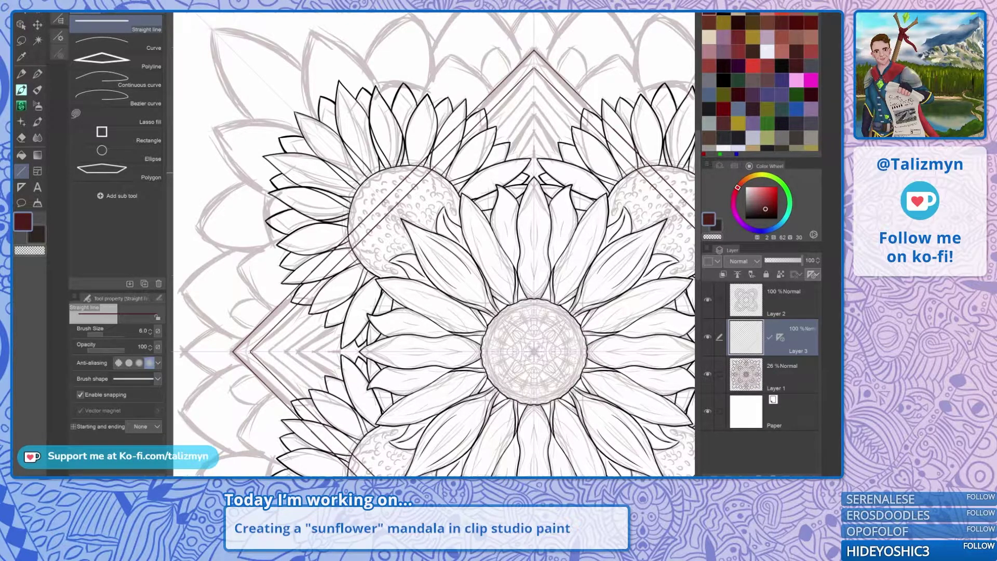
Draw the third and fourth chevrons inward as straight lines following the sketch, redoing the misaligned one.
{"action": "left_click_drag", "start_coordinate": [271, 351], "coordinate": [432, 188]}
{"action": "key", "text": "ctrl+z"}
{"action": "left_click_drag", "start_coordinate": [270, 351], "coordinate": [362, 258]}
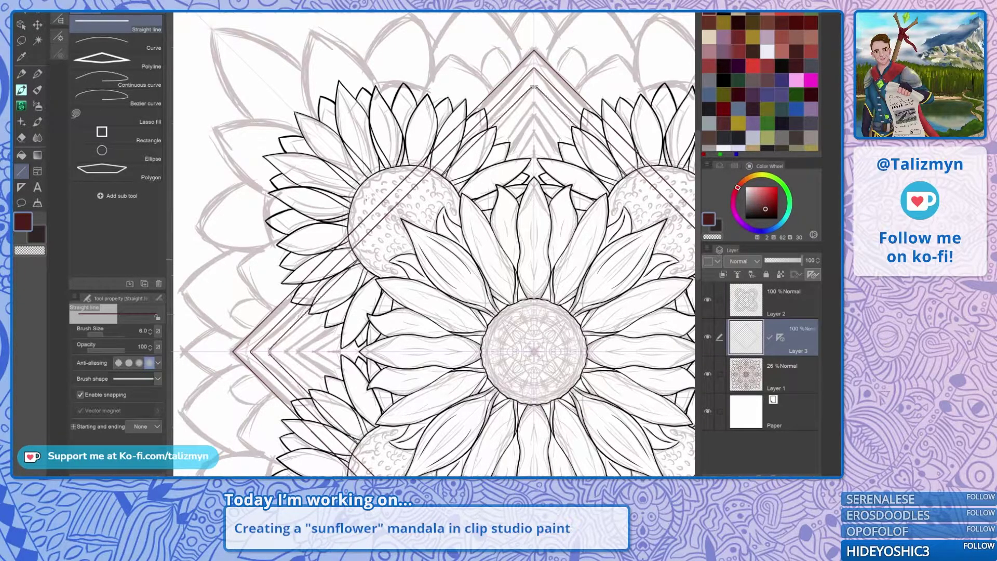
{"action": "mouse_move", "coordinate": [270, 351]}
{"action": "left_mouse_down"}
{"action": "mouse_move", "coordinate": [423, 209]}
{"action": "mouse_move", "coordinate": [421, 195]}
{"action": "left_mouse_up"}
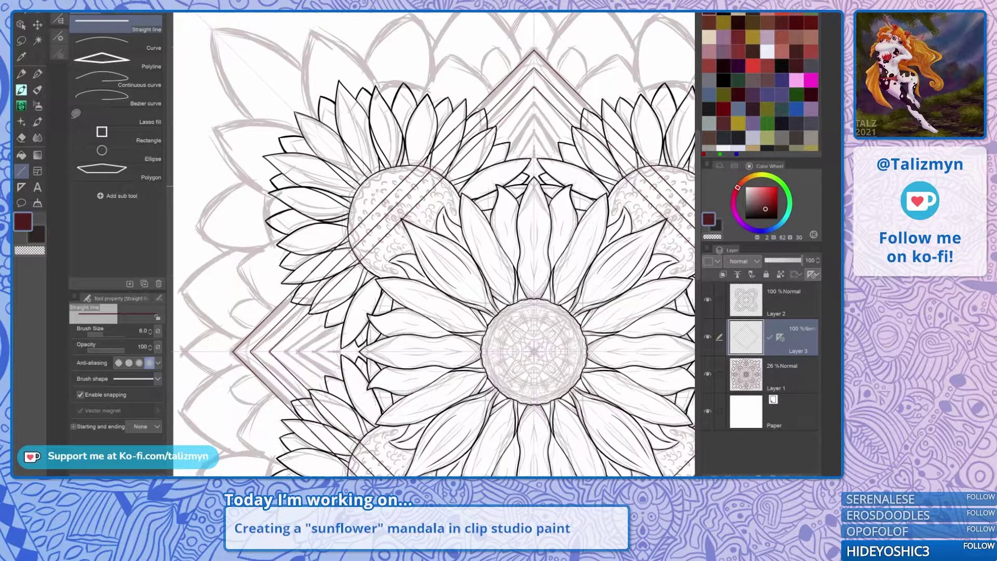
{"action": "left_click_drag", "start_coordinate": [290, 352], "coordinate": [423, 214]}
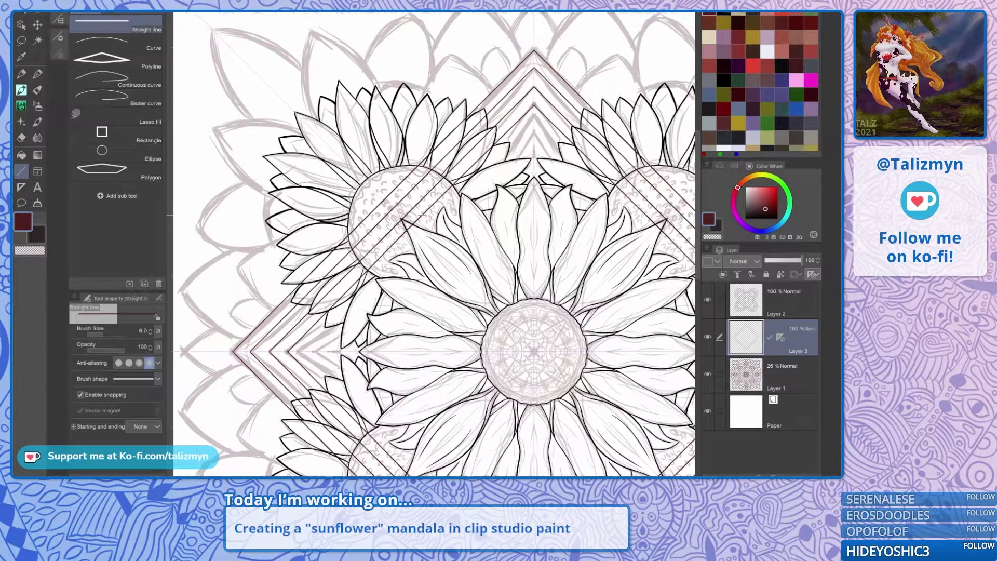
Draw the remaining inner chevrons as straight lines down to the tips of the central sunflower's petals.
{"action": "left_click_drag", "start_coordinate": [303, 351], "coordinate": [407, 243]}
{"action": "key", "text": "ctrl+z"}
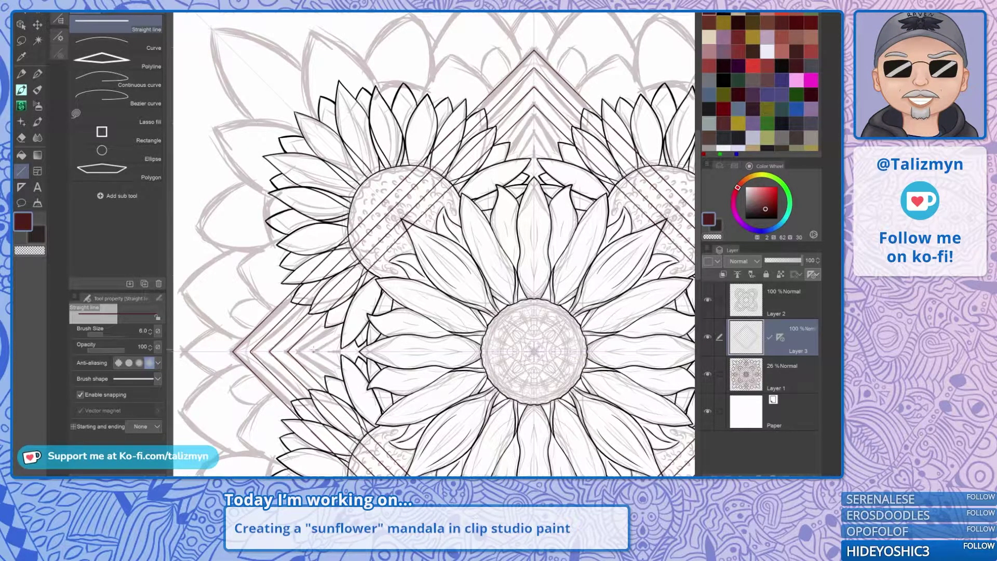
{"action": "left_click_drag", "start_coordinate": [306, 352], "coordinate": [458, 203]}
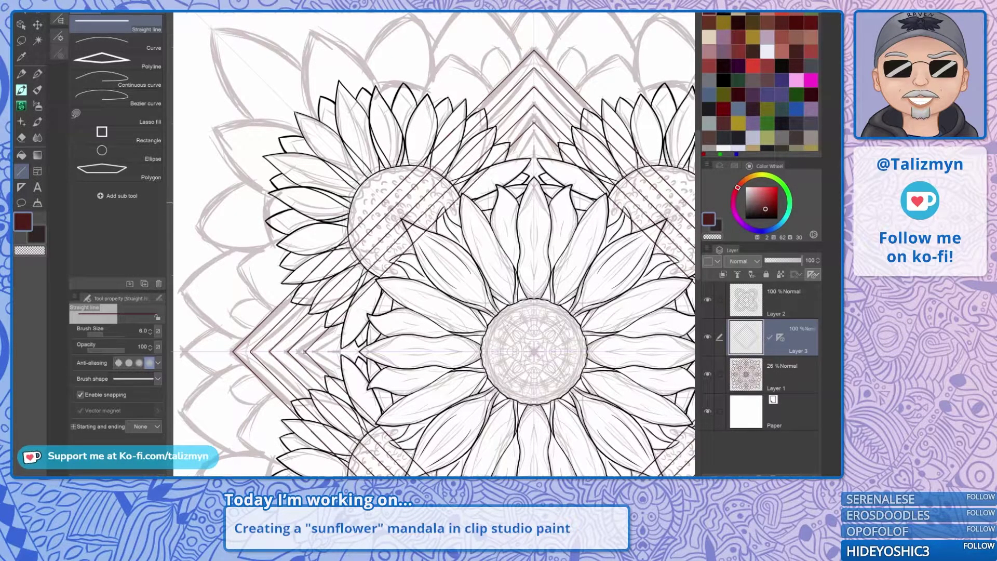
{"action": "left_click_drag", "start_coordinate": [329, 341], "coordinate": [462, 210]}
{"action": "left_click_drag", "start_coordinate": [339, 352], "coordinate": [475, 220]}
{"action": "key", "text": "ctrl+z"}
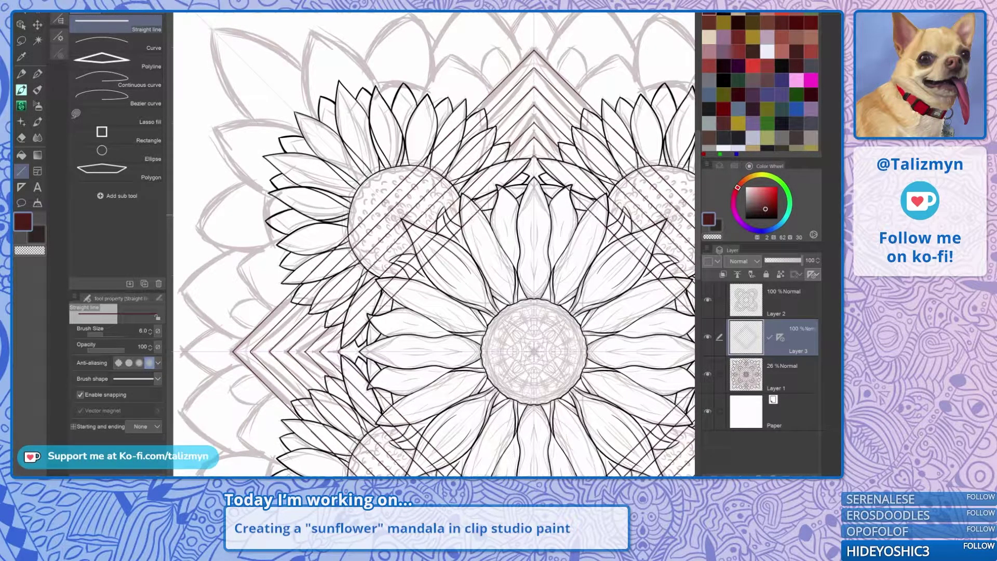
{"action": "left_click_drag", "start_coordinate": [352, 352], "coordinate": [478, 224]}
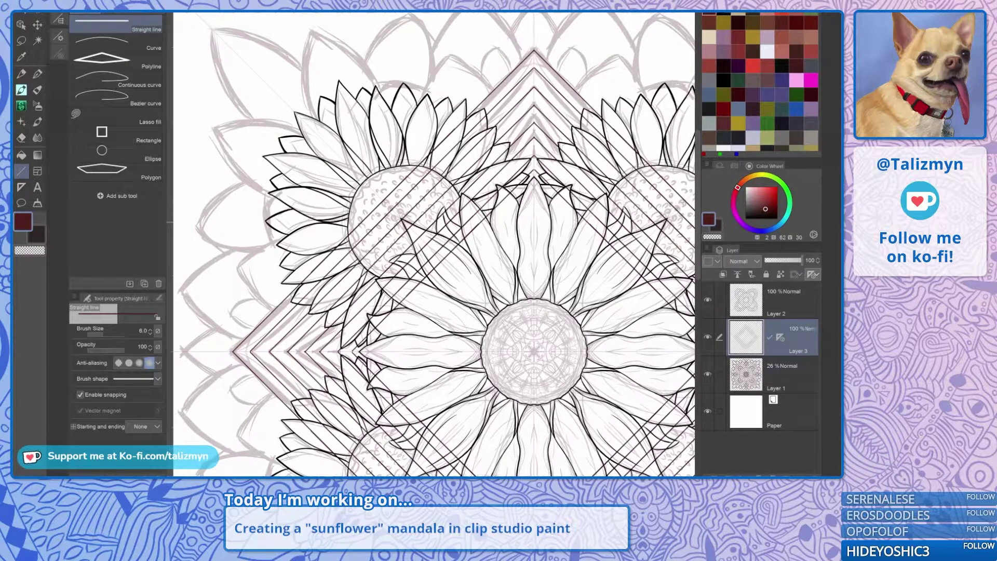
Hide the sketch and erase the chevron lines crossing the petals nearest the vertical axis with the Hard eraser.
{"action": "key", "text": "e"}
{"action": "left_click", "coordinate": [708, 374]}
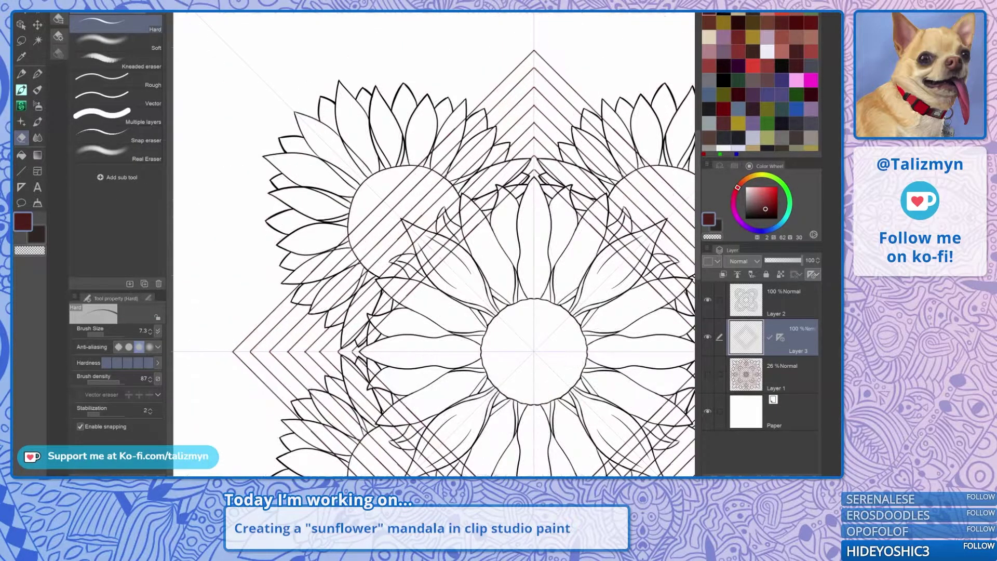
{"action": "scroll", "coordinate": [582, 270], "scroll_direction": "down", "scroll_amount": 4}
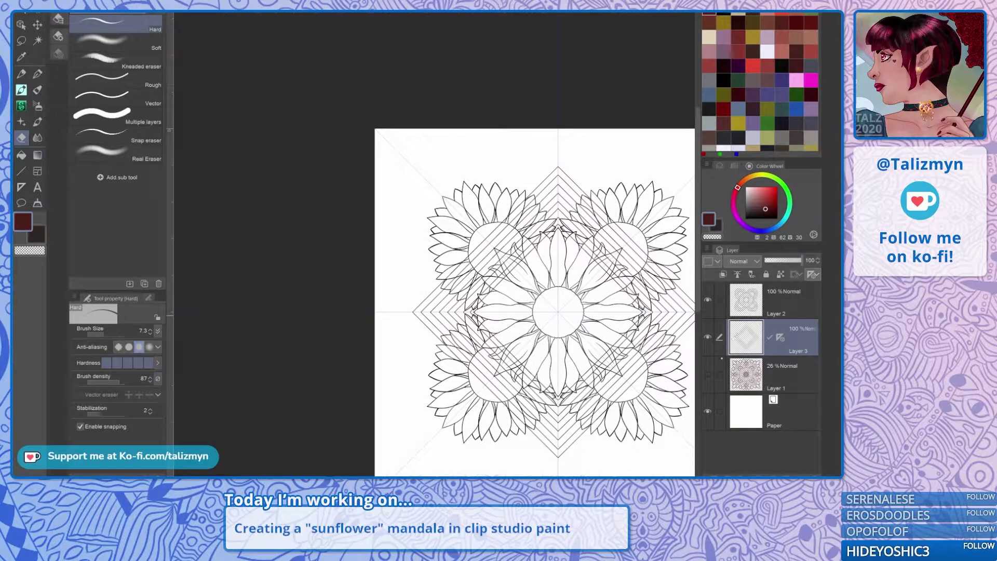
{"action": "left_click_drag", "start_coordinate": [558, 250], "coordinate": [498, 292]}
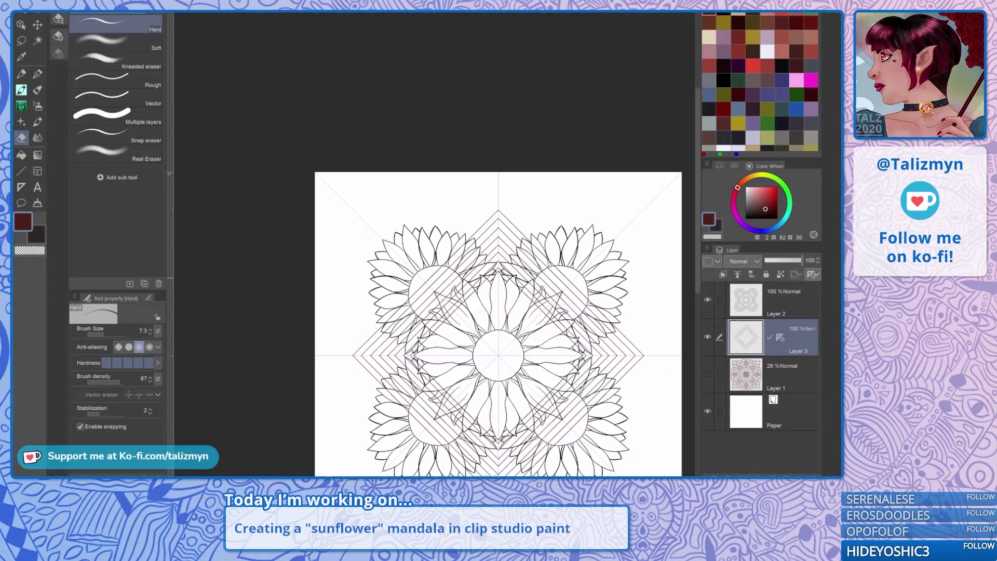
{"action": "scroll", "coordinate": [514, 267], "scroll_direction": "up", "scroll_amount": 5}
{"action": "left_click_drag", "start_coordinate": [488, 249], "coordinate": [426, 312]}
{"action": "scroll", "coordinate": [485, 317], "scroll_direction": "up", "scroll_amount": 5}
{"action": "mouse_move", "coordinate": [434, 250]}
{"action": "left_mouse_down"}
{"action": "mouse_move", "coordinate": [523, 260]}
{"action": "mouse_move", "coordinate": [550, 316]}
{"action": "mouse_move", "coordinate": [465, 312]}
{"action": "mouse_move", "coordinate": [487, 431]}
{"action": "mouse_move", "coordinate": [455, 235]}
{"action": "mouse_move", "coordinate": [457, 150]}
{"action": "left_mouse_up"}
{"action": "mouse_move", "coordinate": [423, 339]}
{"action": "left_mouse_down"}
{"action": "mouse_move", "coordinate": [468, 382]}
{"action": "mouse_move", "coordinate": [469, 337]}
{"action": "mouse_move", "coordinate": [412, 264]}
{"action": "left_mouse_up"}
{"action": "mouse_move", "coordinate": [529, 303]}
{"action": "left_mouse_down"}
{"action": "mouse_move", "coordinate": [493, 270]}
{"action": "mouse_move", "coordinate": [510, 284]}
{"action": "left_mouse_up"}
{"action": "mouse_move", "coordinate": [524, 235]}
{"action": "left_mouse_down"}
{"action": "mouse_move", "coordinate": [528, 242]}
{"action": "mouse_move", "coordinate": [506, 206]}
{"action": "left_mouse_up"}
{"action": "left_click_drag", "start_coordinate": [579, 213], "coordinate": [573, 196]}
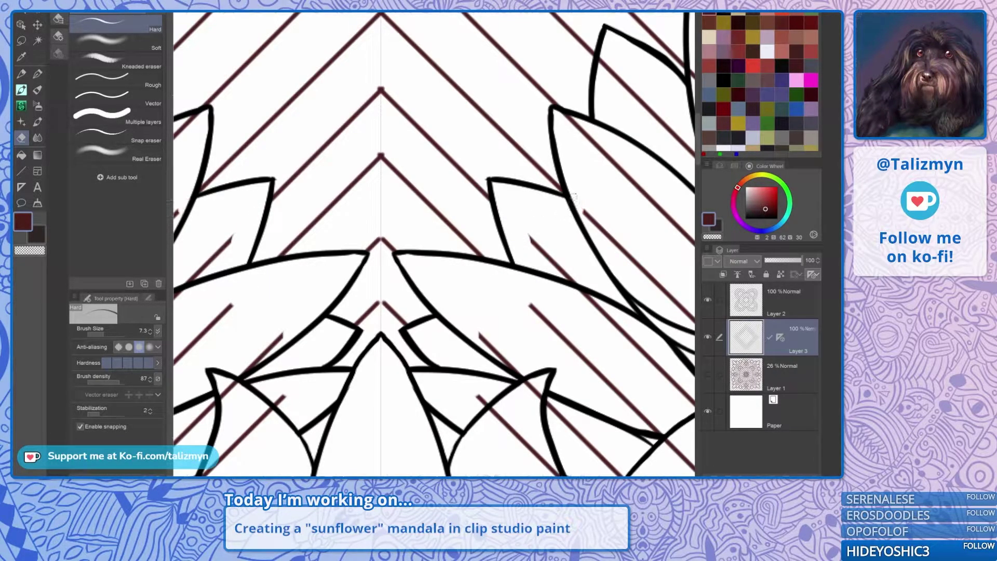
Erase the chevron lines along the petal outlines of the upper-right sunflower so they stop at the petal edges.
{"action": "mouse_move", "coordinate": [576, 156]}
{"action": "left_mouse_down"}
{"action": "mouse_move", "coordinate": [520, 211]}
{"action": "mouse_move", "coordinate": [470, 305]}
{"action": "mouse_move", "coordinate": [464, 267]}
{"action": "mouse_move", "coordinate": [508, 310]}
{"action": "mouse_move", "coordinate": [518, 306]}
{"action": "left_mouse_up"}
{"action": "left_click_drag", "start_coordinate": [498, 209], "coordinate": [605, 318]}
{"action": "left_click_drag", "start_coordinate": [605, 253], "coordinate": [630, 265]}
{"action": "left_click_drag", "start_coordinate": [630, 265], "coordinate": [594, 225]}
{"action": "left_click_drag", "start_coordinate": [637, 272], "coordinate": [645, 278]}
{"action": "left_click_drag", "start_coordinate": [617, 230], "coordinate": [429, 218]}
{"action": "scroll", "coordinate": [574, 293], "scroll_direction": "down", "scroll_amount": 3}
{"action": "scroll", "coordinate": [566, 283], "scroll_direction": "down", "scroll_amount": 1}
{"action": "left_click_drag", "start_coordinate": [566, 283], "coordinate": [527, 196]}
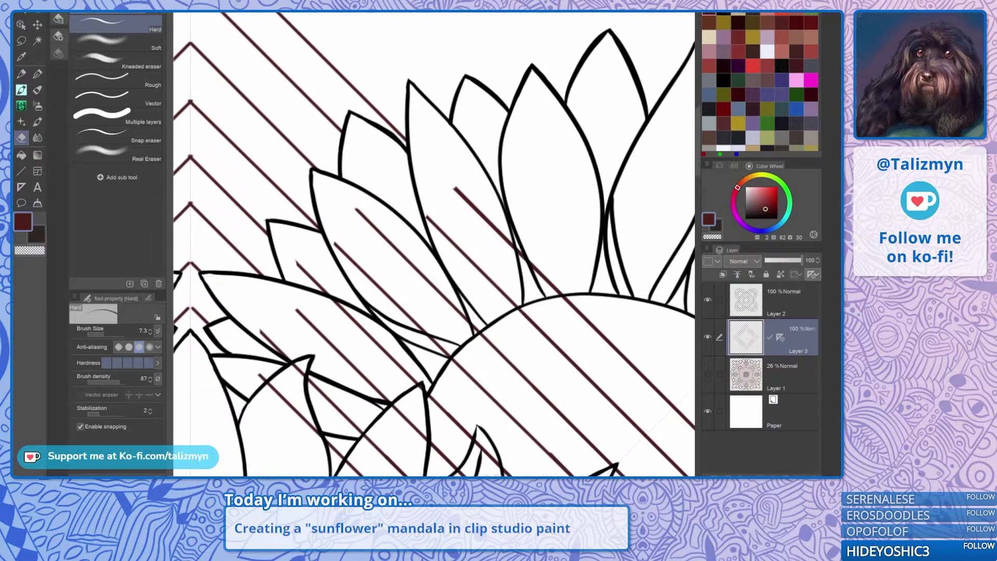
{"action": "left_click_drag", "start_coordinate": [459, 189], "coordinate": [596, 325]}
Enlarge the eraser to 58.5 and clear the chevron lines inside the petals, undoing and redoing the faulty strokes.
{"action": "left_click", "coordinate": [111, 333]}
{"action": "mouse_move", "coordinate": [303, 321]}
{"action": "left_mouse_down"}
{"action": "mouse_move", "coordinate": [269, 332]}
{"action": "mouse_move", "coordinate": [303, 394]}
{"action": "left_mouse_up"}
{"action": "left_click_drag", "start_coordinate": [333, 234], "coordinate": [425, 104]}
{"action": "key", "text": "ctrl+z"}
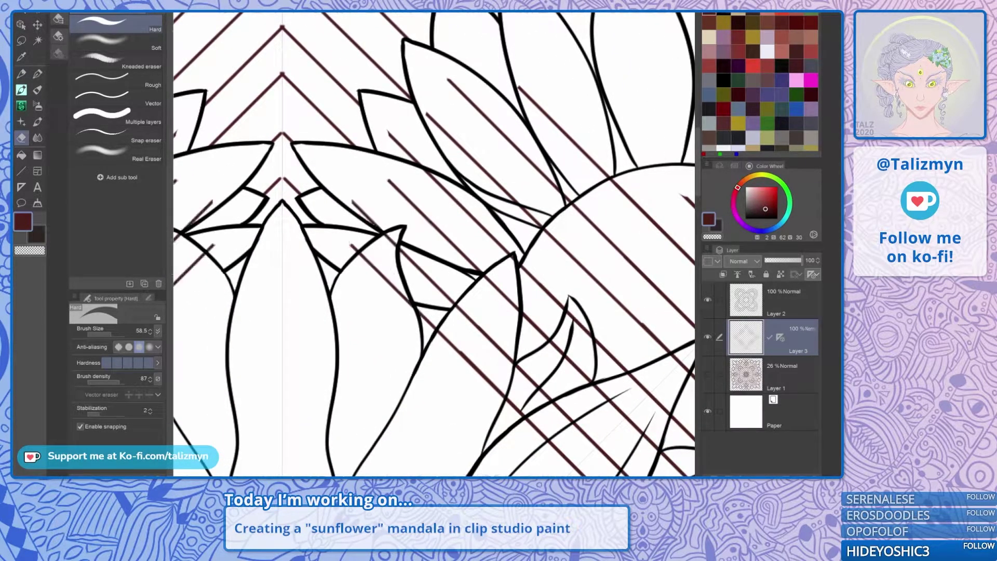
{"action": "mouse_move", "coordinate": [535, 312]}
{"action": "left_mouse_down"}
{"action": "mouse_move", "coordinate": [519, 423]}
{"action": "mouse_move", "coordinate": [587, 331]}
{"action": "mouse_move", "coordinate": [559, 302]}
{"action": "mouse_move", "coordinate": [519, 366]}
{"action": "mouse_move", "coordinate": [496, 351]}
{"action": "mouse_move", "coordinate": [470, 359]}
{"action": "mouse_move", "coordinate": [473, 339]}
{"action": "mouse_move", "coordinate": [460, 347]}
{"action": "mouse_move", "coordinate": [535, 270]}
{"action": "left_mouse_up"}
{"action": "key", "text": "ctrl+z"}
{"action": "key", "text": "ctrl+z"}
{"action": "mouse_move", "coordinate": [469, 332]}
{"action": "left_mouse_down"}
{"action": "mouse_move", "coordinate": [457, 336]}
{"action": "mouse_move", "coordinate": [488, 308]}
{"action": "mouse_move", "coordinate": [470, 325]}
{"action": "mouse_move", "coordinate": [556, 374]}
{"action": "mouse_move", "coordinate": [546, 283]}
{"action": "mouse_move", "coordinate": [483, 275]}
{"action": "mouse_move", "coordinate": [417, 210]}
{"action": "mouse_move", "coordinate": [423, 200]}
{"action": "mouse_move", "coordinate": [407, 200]}
{"action": "mouse_move", "coordinate": [428, 203]}
{"action": "mouse_move", "coordinate": [415, 139]}
{"action": "mouse_move", "coordinate": [472, 144]}
{"action": "left_mouse_up"}
{"action": "mouse_move", "coordinate": [539, 225]}
{"action": "left_mouse_down"}
{"action": "mouse_move", "coordinate": [473, 83]}
{"action": "mouse_move", "coordinate": [552, 130]}
{"action": "mouse_move", "coordinate": [608, 197]}
{"action": "mouse_move", "coordinate": [619, 268]}
{"action": "mouse_move", "coordinate": [602, 254]}
{"action": "left_mouse_up"}
{"action": "mouse_move", "coordinate": [356, 251]}
{"action": "left_mouse_down"}
{"action": "mouse_move", "coordinate": [365, 207]}
{"action": "mouse_move", "coordinate": [401, 261]}
{"action": "mouse_move", "coordinate": [456, 277]}
{"action": "mouse_move", "coordinate": [412, 261]}
{"action": "mouse_move", "coordinate": [391, 275]}
{"action": "mouse_move", "coordinate": [390, 289]}
{"action": "mouse_move", "coordinate": [385, 251]}
{"action": "left_mouse_up"}
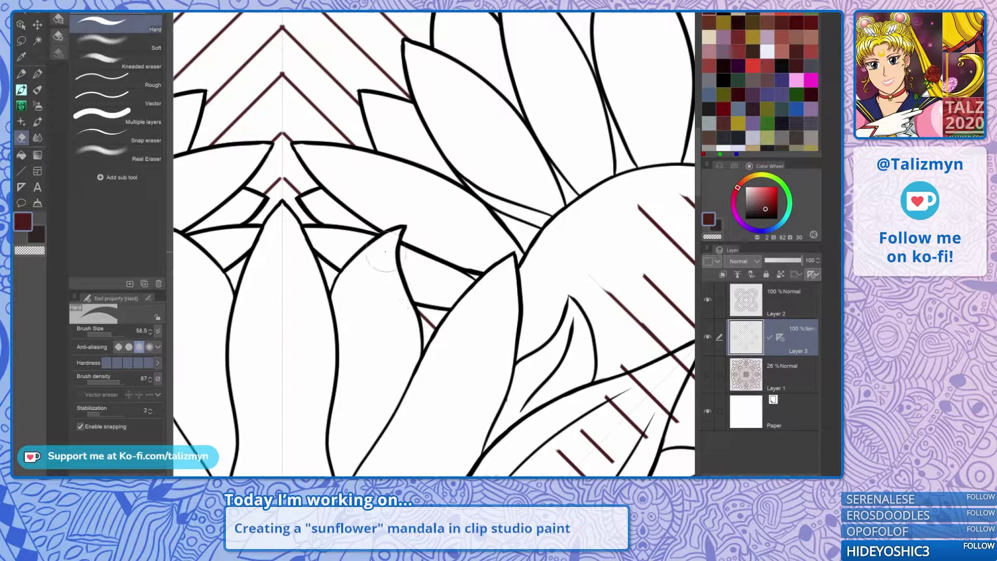
Erase the leftover chevron segments inside the corner sunflower's round centre and the pointed diagonal petals.
{"action": "scroll", "coordinate": [404, 211], "scroll_direction": "down", "scroll_amount": 5}
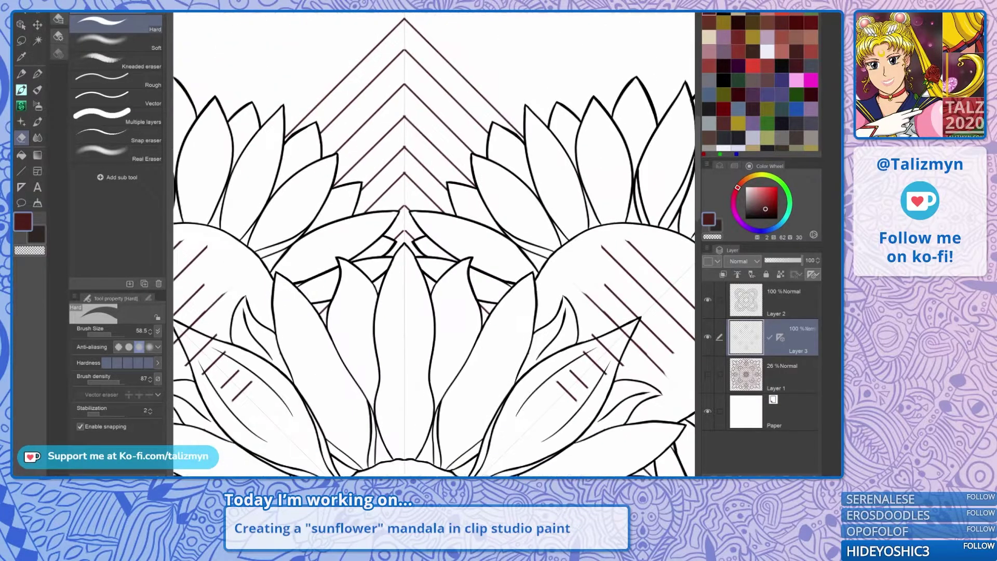
{"action": "left_click_drag", "start_coordinate": [626, 347], "coordinate": [466, 326]}
{"action": "scroll", "coordinate": [590, 304], "scroll_direction": "up", "scroll_amount": 3}
{"action": "mouse_move", "coordinate": [370, 367]}
{"action": "left_mouse_down"}
{"action": "mouse_move", "coordinate": [416, 325]}
{"action": "mouse_move", "coordinate": [432, 231]}
{"action": "mouse_move", "coordinate": [466, 182]}
{"action": "mouse_move", "coordinate": [502, 269]}
{"action": "left_mouse_up"}
{"action": "scroll", "coordinate": [494, 250], "scroll_direction": "down", "scroll_amount": 4}
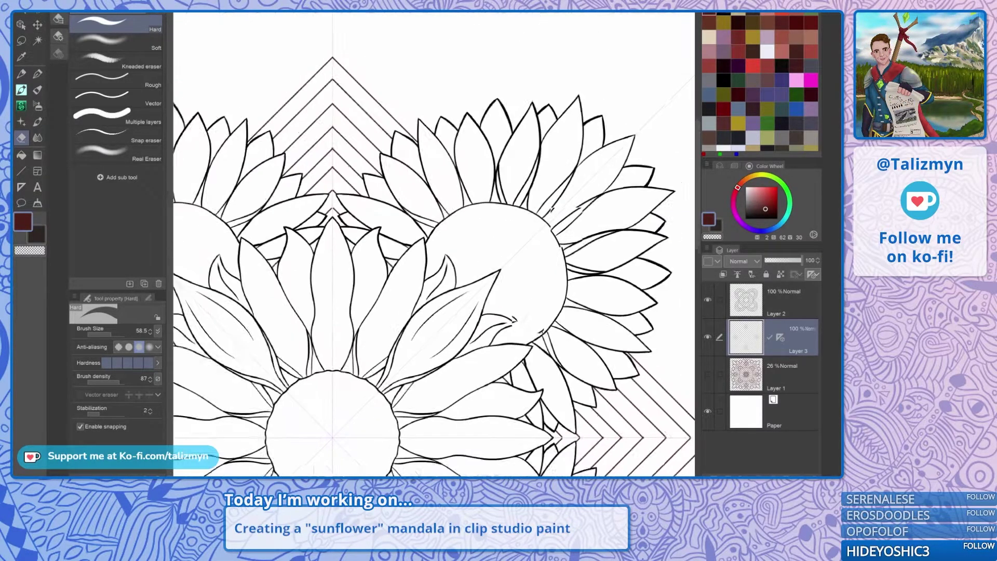
{"action": "left_click_drag", "start_coordinate": [434, 322], "coordinate": [473, 196]}
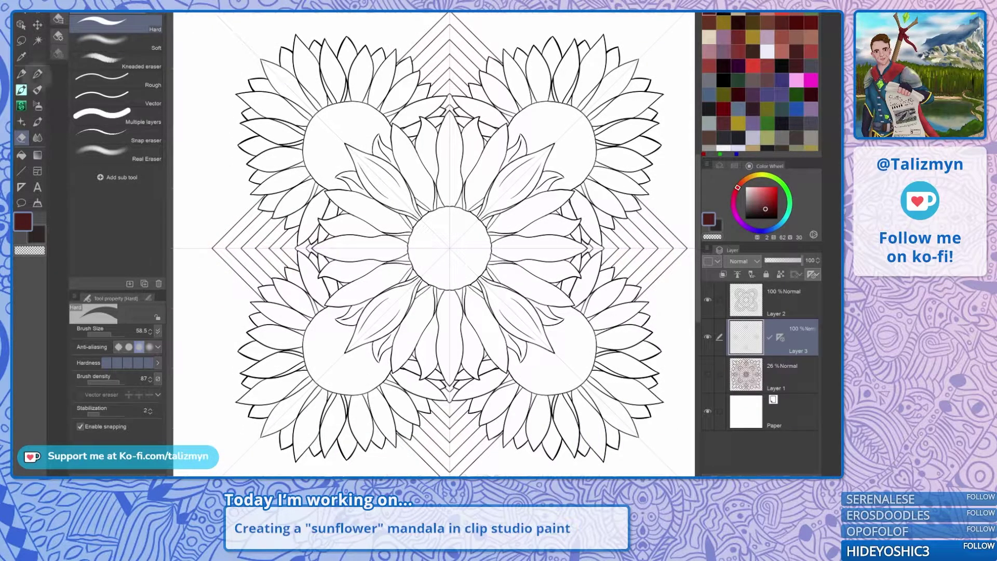
Touch up the tips of the outer chevrons on the vertical axis with the G-pen at size 11.1.
{"action": "left_click", "coordinate": [38, 73]}
{"action": "left_click_drag", "start_coordinate": [467, 208], "coordinate": [458, 425]}
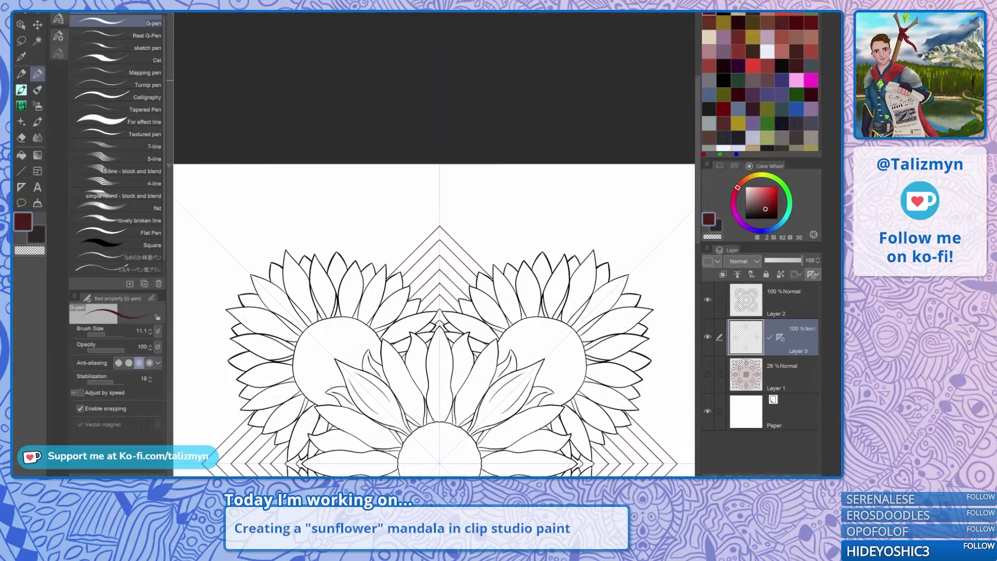
{"action": "scroll", "coordinate": [451, 252], "scroll_direction": "up", "scroll_amount": 4}
{"action": "scroll", "coordinate": [431, 161], "scroll_direction": "up", "scroll_amount": 6}
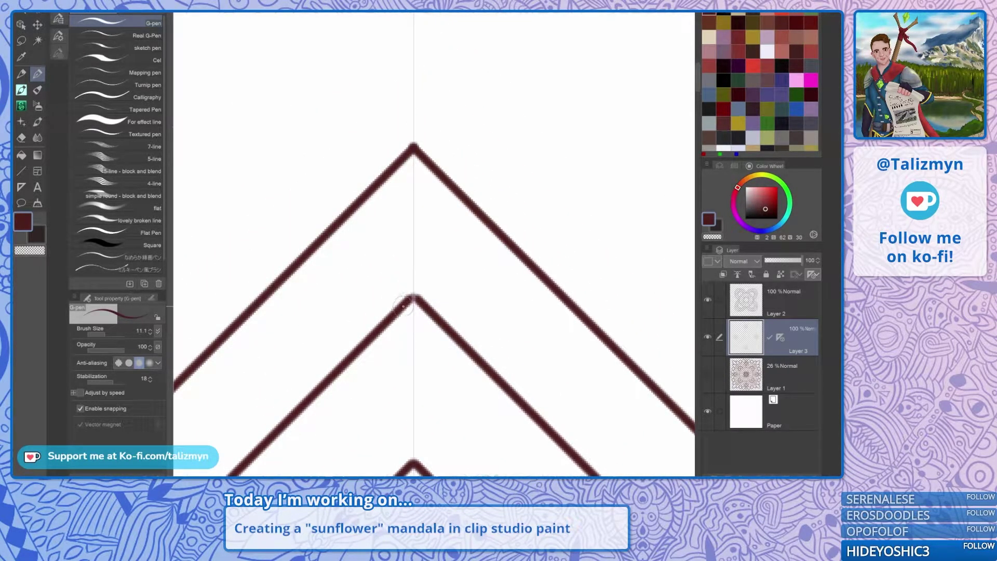
{"action": "left_click_drag", "start_coordinate": [403, 304], "coordinate": [408, 108]}
{"action": "left_click_drag", "start_coordinate": [407, 307], "coordinate": [444, 161]}
Reduce the eraser to about 6.8 and trim the blunt tips of the middle chevrons into clean points.
{"action": "key", "text": "e"}
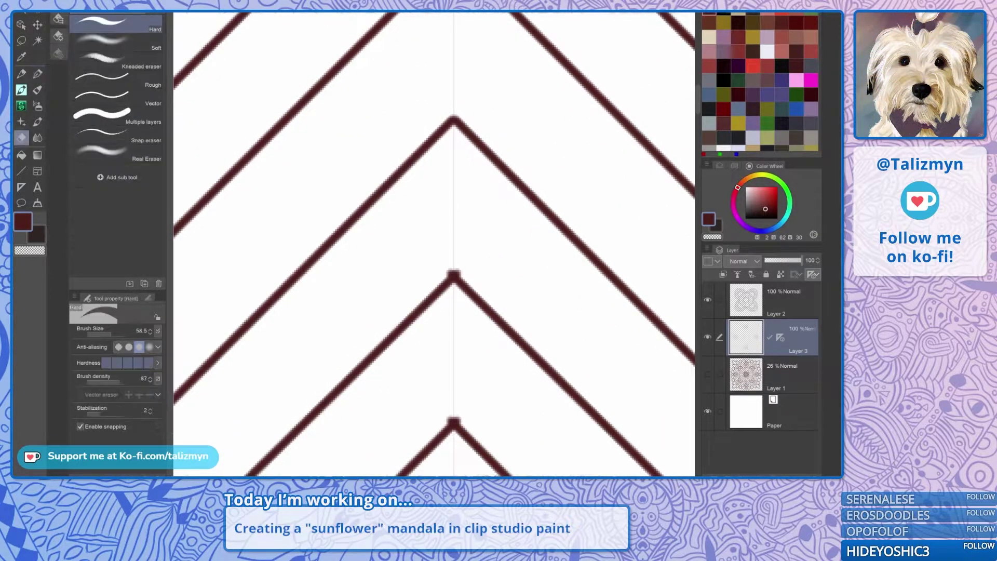
{"action": "mouse_move", "coordinate": [435, 243]}
{"action": "left_mouse_down"}
{"action": "mouse_move", "coordinate": [206, 281]}
{"action": "mouse_move", "coordinate": [217, 281]}
{"action": "left_mouse_up"}
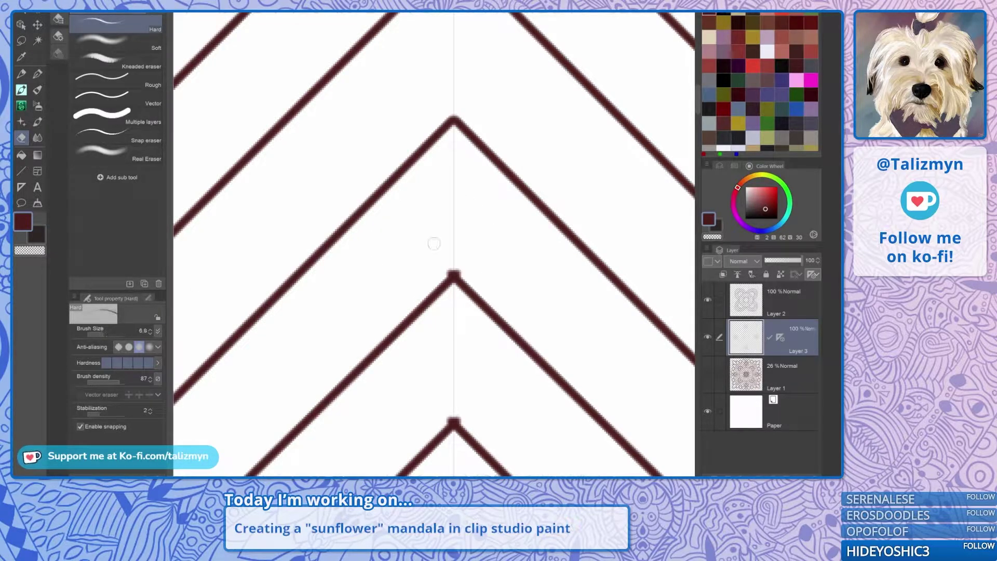
{"action": "left_click_drag", "start_coordinate": [458, 260], "coordinate": [455, 265]}
{"action": "left_click_drag", "start_coordinate": [452, 225], "coordinate": [440, 96]}
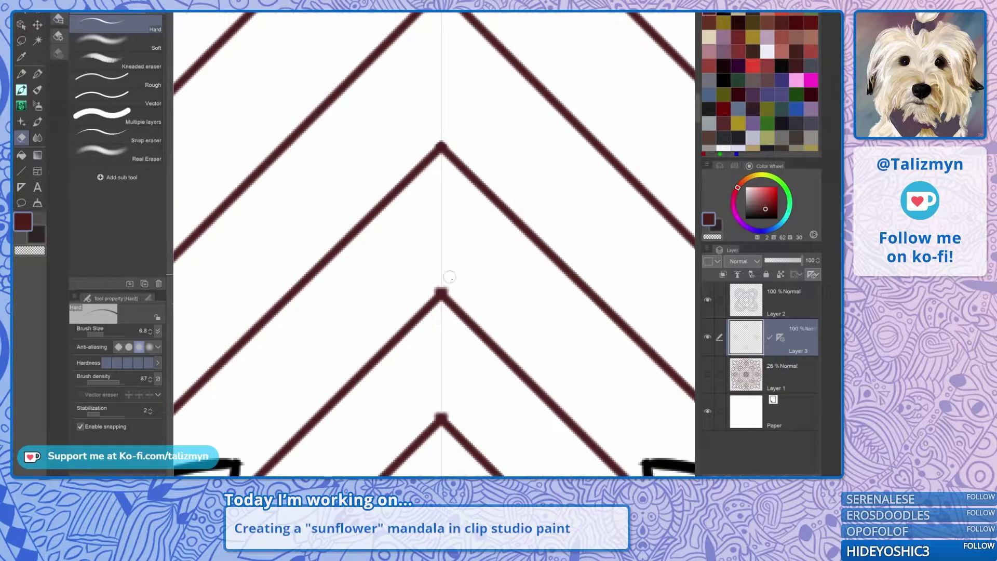
{"action": "left_click_drag", "start_coordinate": [446, 280], "coordinate": [432, 145]}
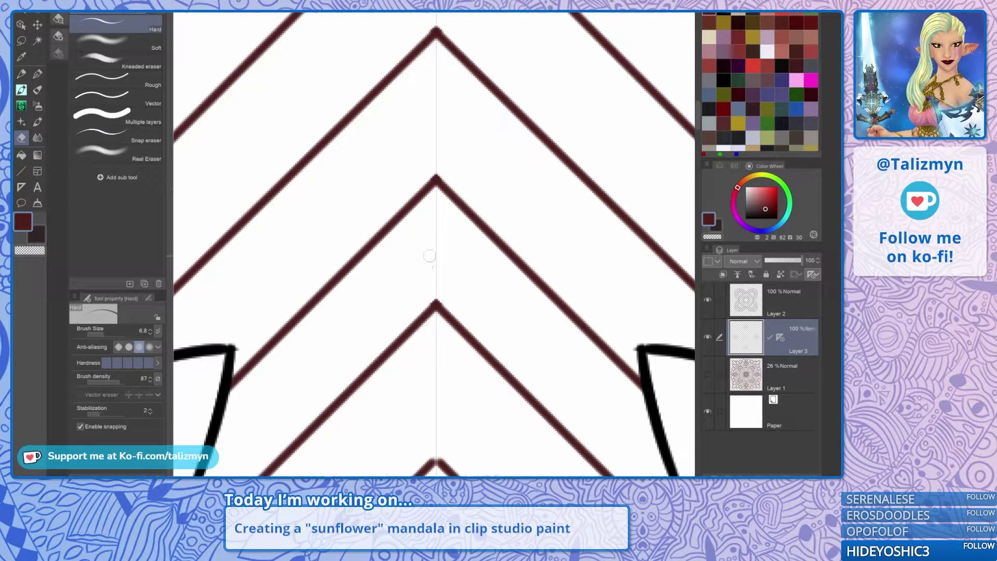
Fill in the tips of the innermost chevrons with the G-pen, closing the gap just above the central petal.
{"action": "key", "text": "p"}
{"action": "left_click_drag", "start_coordinate": [430, 257], "coordinate": [420, 164]}
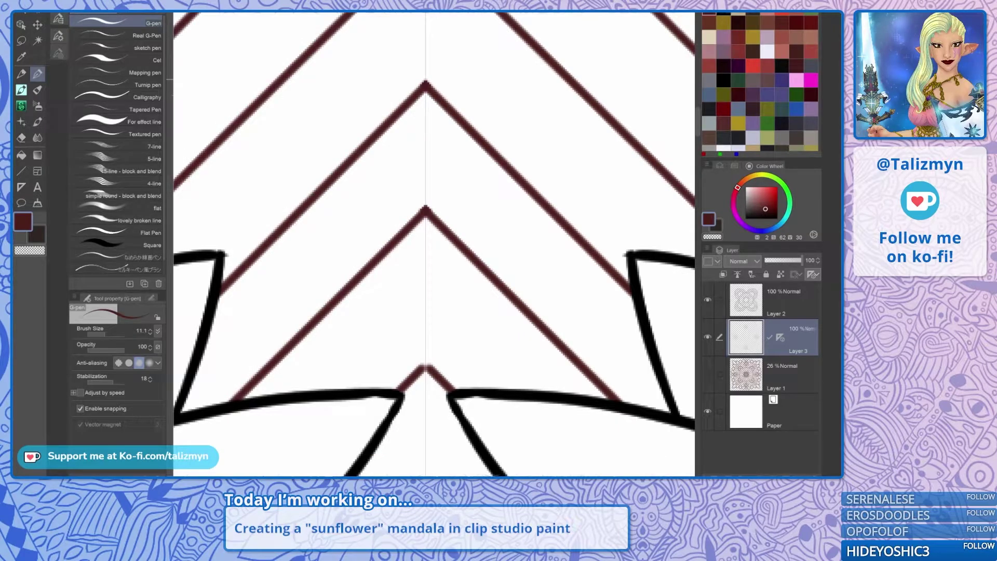
{"action": "left_click_drag", "start_coordinate": [426, 80], "coordinate": [423, 43]}
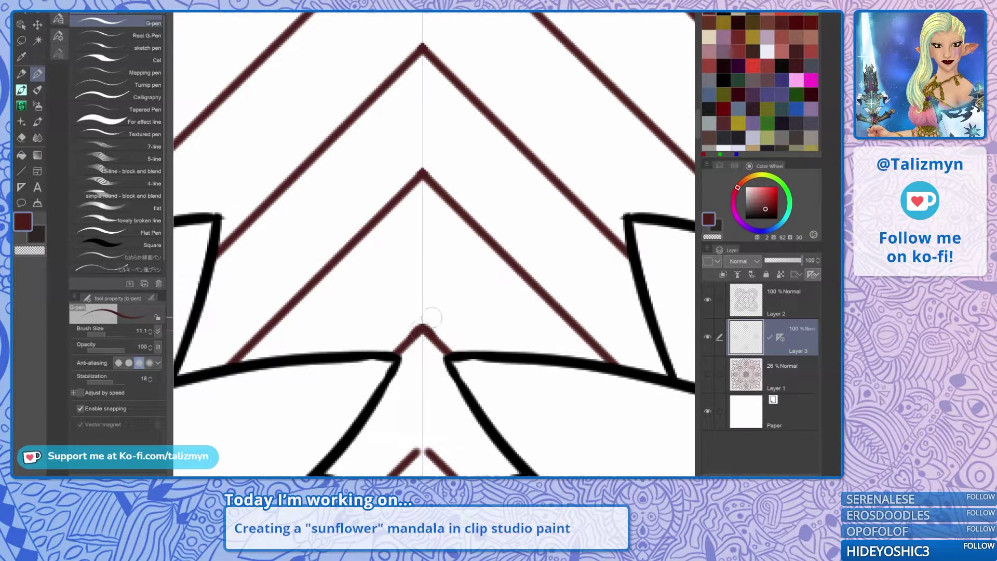
{"action": "left_click_drag", "start_coordinate": [424, 320], "coordinate": [457, 198]}
{"action": "left_click_drag", "start_coordinate": [444, 333], "coordinate": [457, 322]}
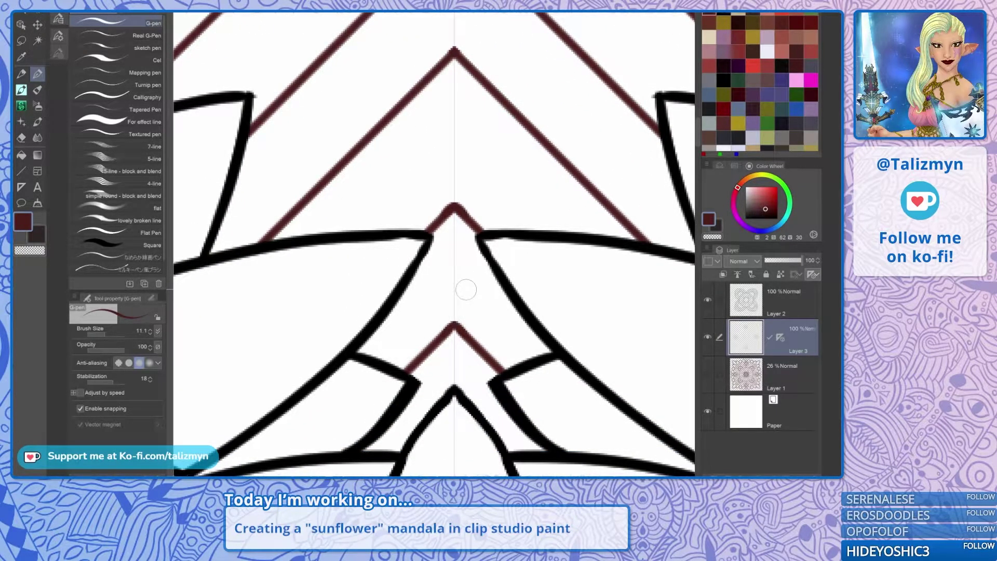
{"action": "scroll", "coordinate": [466, 290], "scroll_direction": "down", "scroll_amount": 10}
{"action": "scroll", "coordinate": [435, 245], "scroll_direction": "down", "scroll_amount": 10}
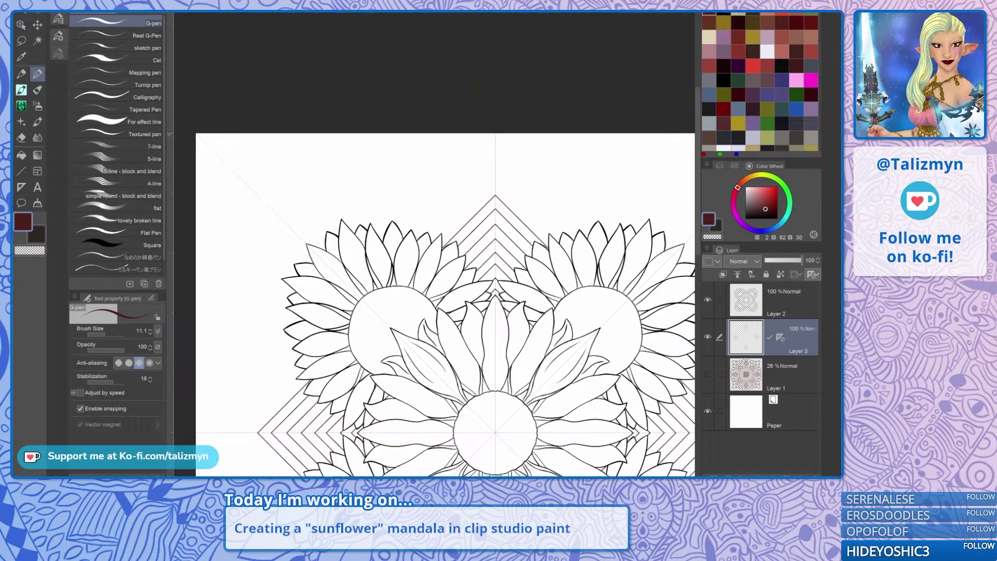
{"action": "scroll", "coordinate": [474, 280], "scroll_direction": "down", "scroll_amount": 8}
{"action": "left_click_drag", "start_coordinate": [475, 281], "coordinate": [437, 244]}
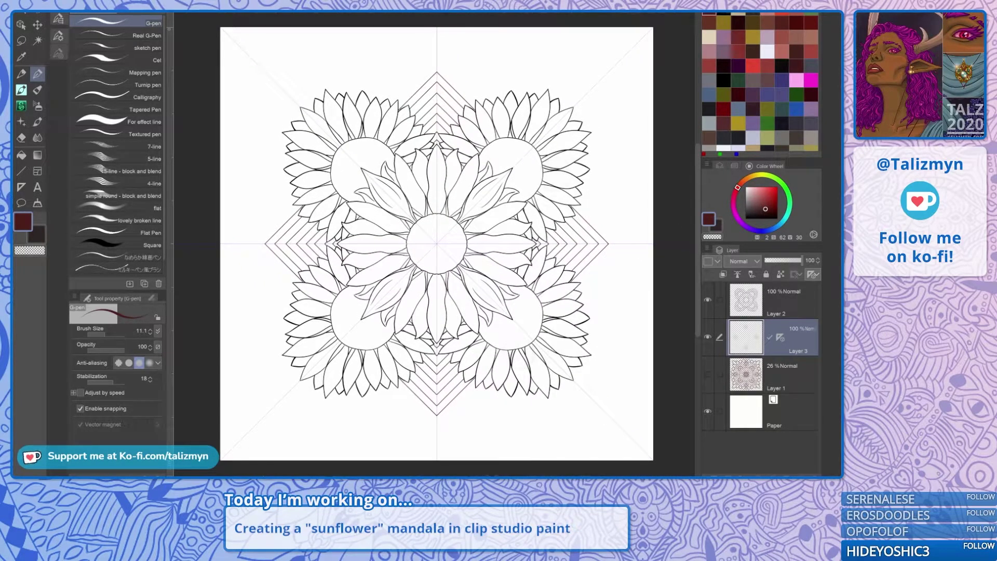
{"action": "scroll", "coordinate": [504, 253], "scroll_direction": "up", "scroll_amount": 1}
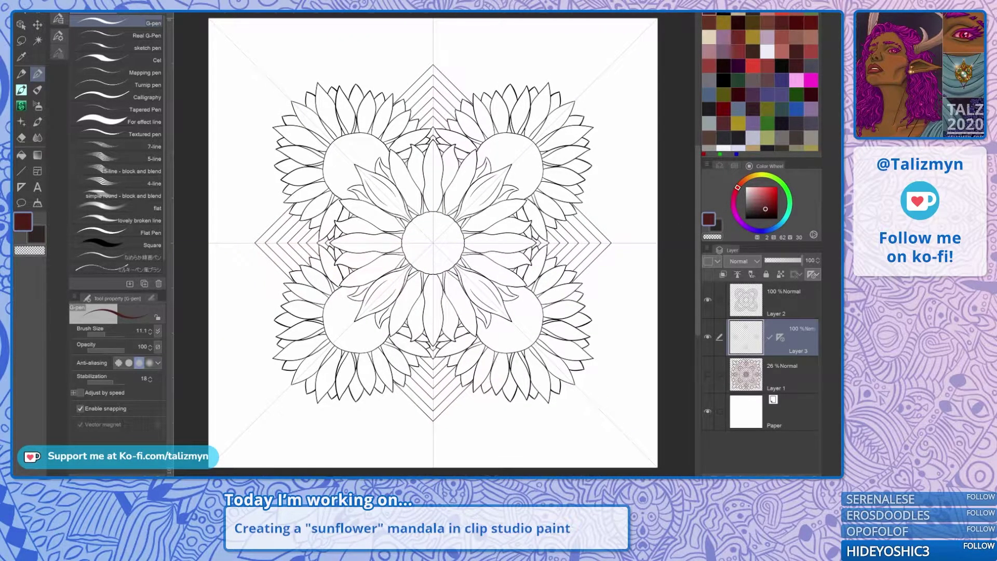
{"action": "left_click_drag", "start_coordinate": [475, 253], "coordinate": [474, 261]}
{"action": "key", "text": "alt+f"}
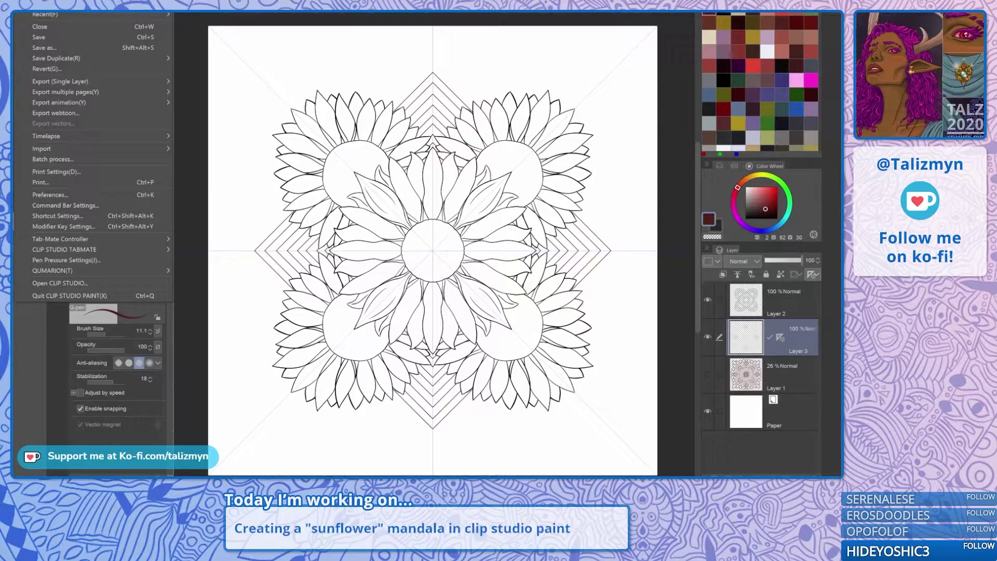
{"action": "key", "text": "Escape"}
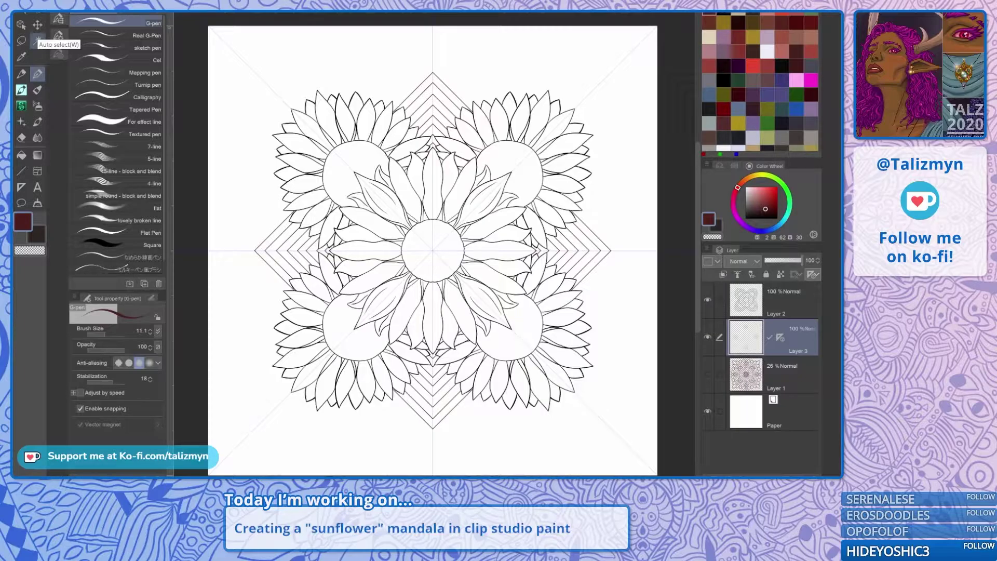
{"action": "left_click", "coordinate": [38, 40]}
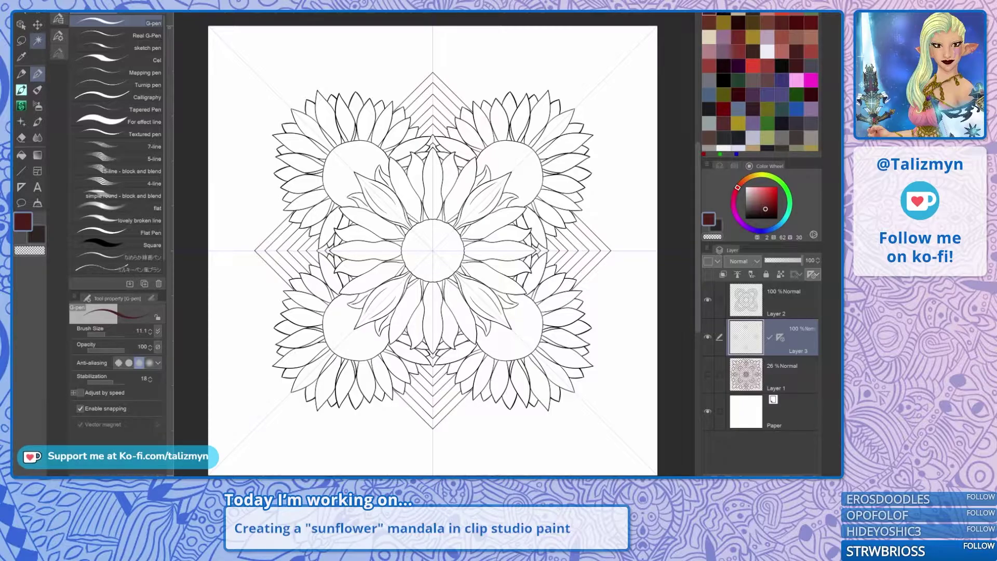
Merge Layer 2 with the chevron layer below it.
{"action": "left_click", "coordinate": [795, 297]}
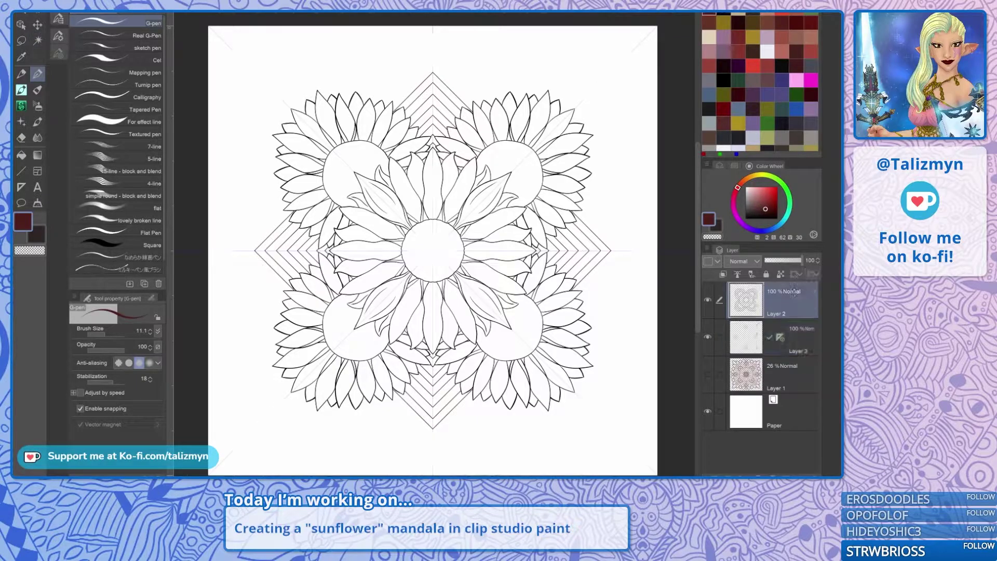
{"action": "left_click", "coordinate": [707, 250]}
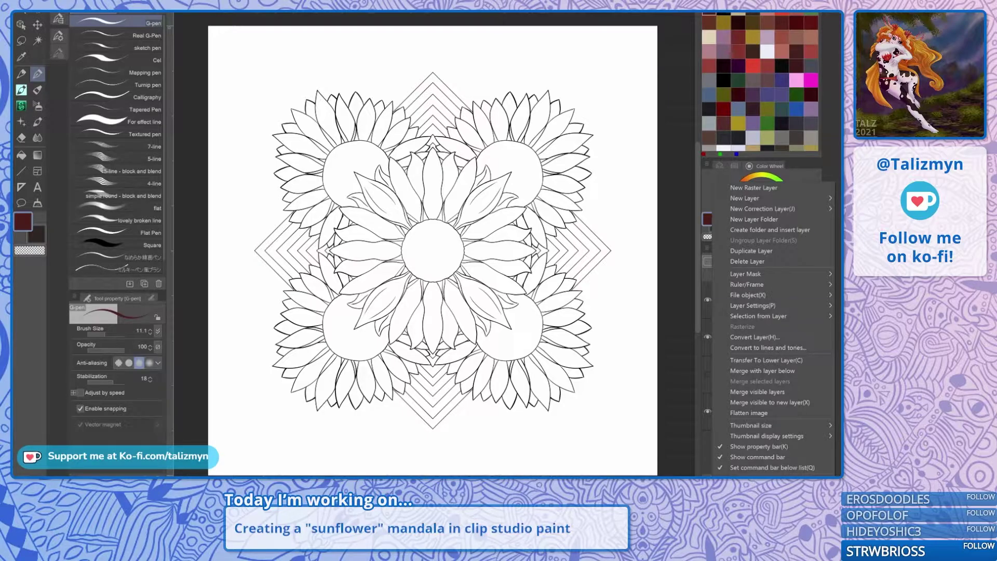
{"action": "left_click", "coordinate": [763, 371]}
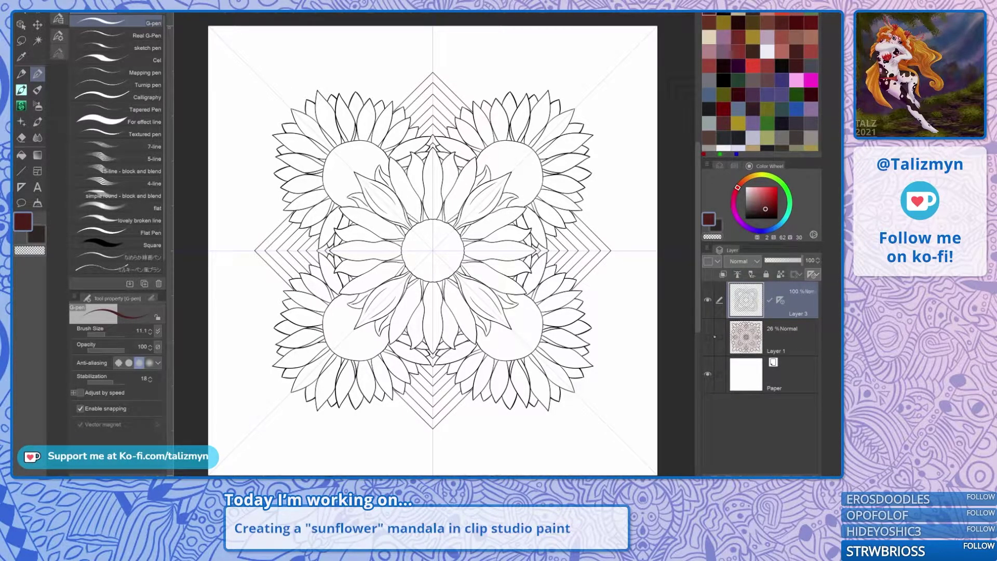
Show the sketch layer again and choose black as the drawing colour.
{"action": "left_click", "coordinate": [708, 336]}
{"action": "left_click", "coordinate": [724, 13]}
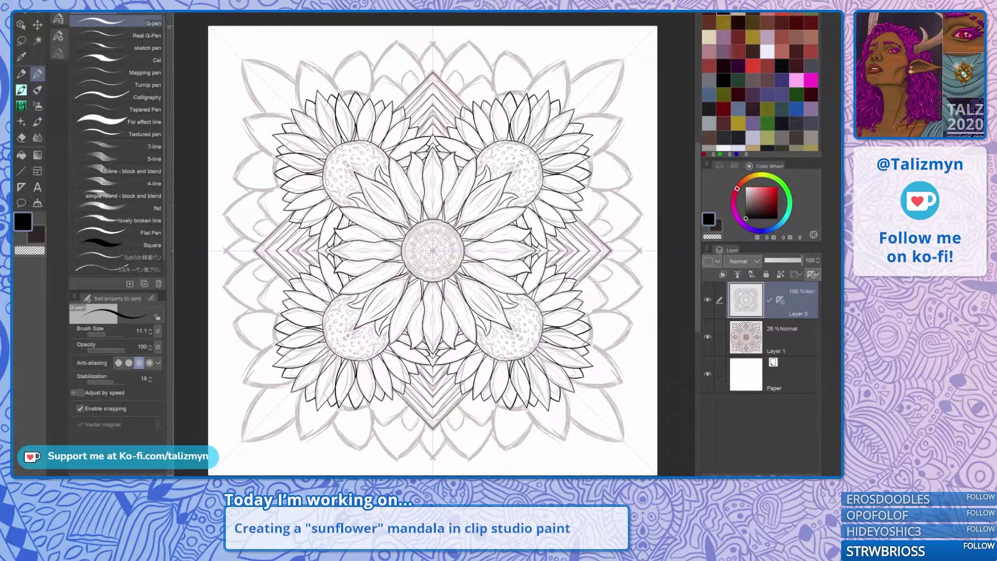
{"action": "left_click_drag", "start_coordinate": [432, 250], "coordinate": [431, 293]}
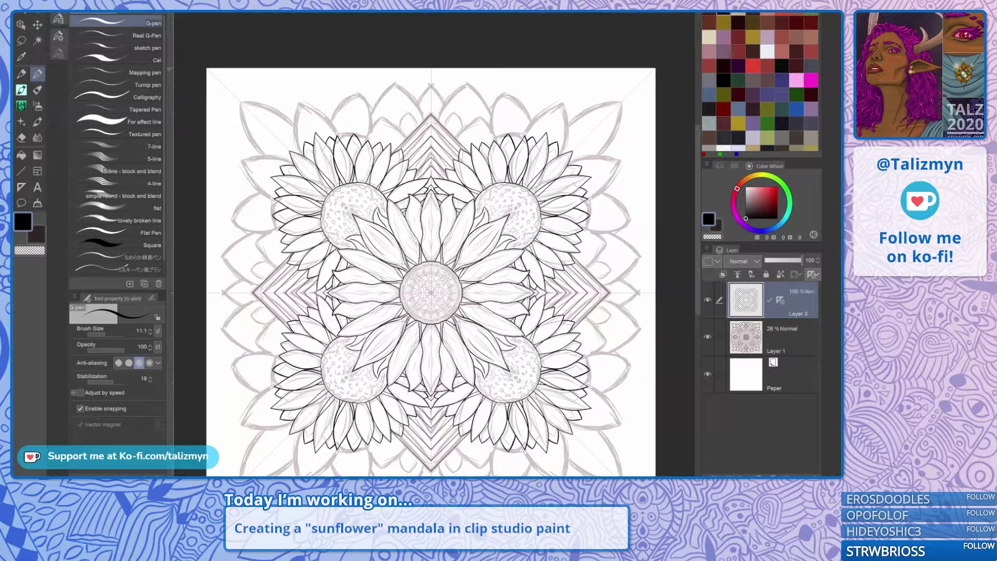
{"action": "left_click_drag", "start_coordinate": [431, 292], "coordinate": [462, 274]}
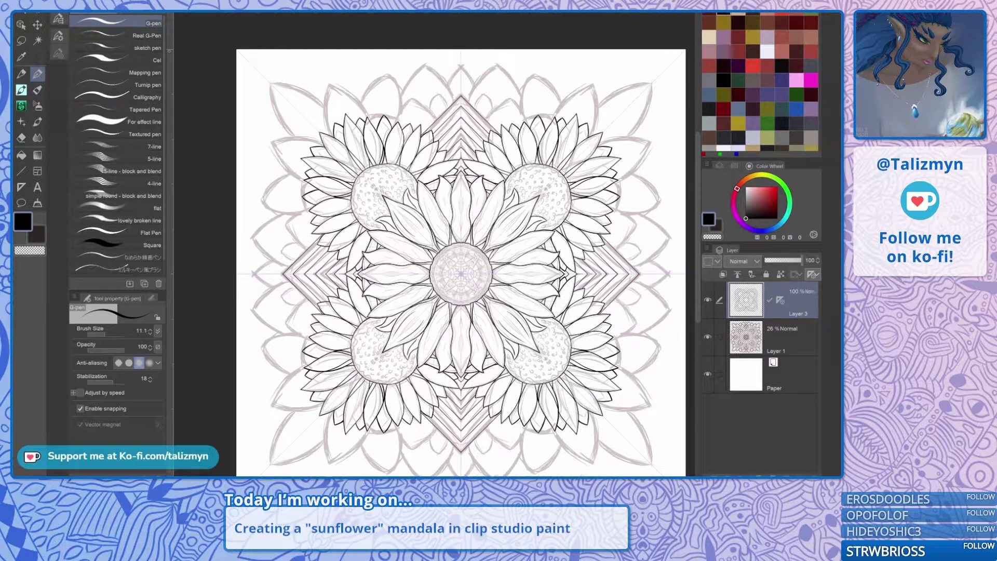
{"action": "left_click_drag", "start_coordinate": [461, 274], "coordinate": [469, 310]}
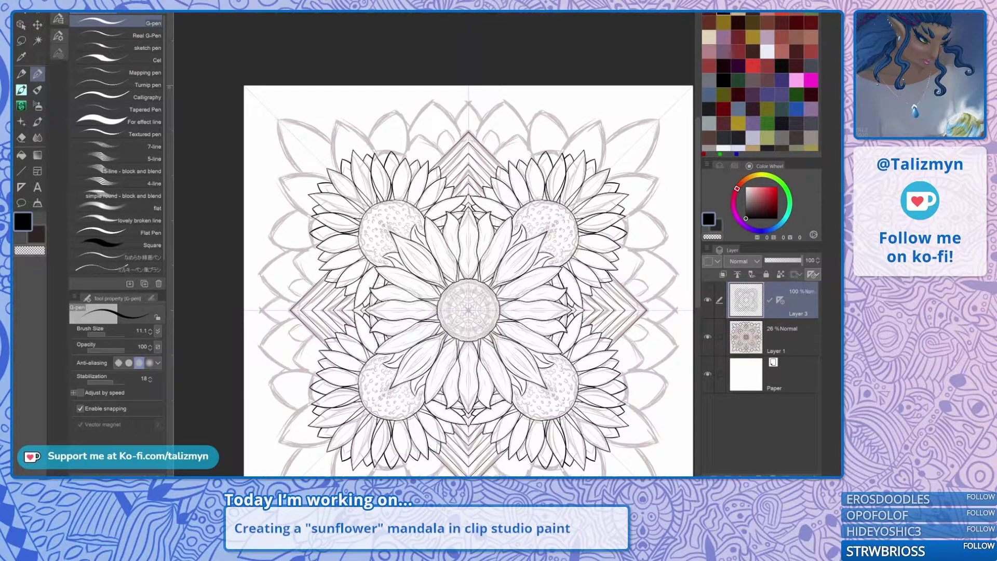
{"action": "scroll", "coordinate": [469, 258], "scroll_direction": "down", "scroll_amount": 2}
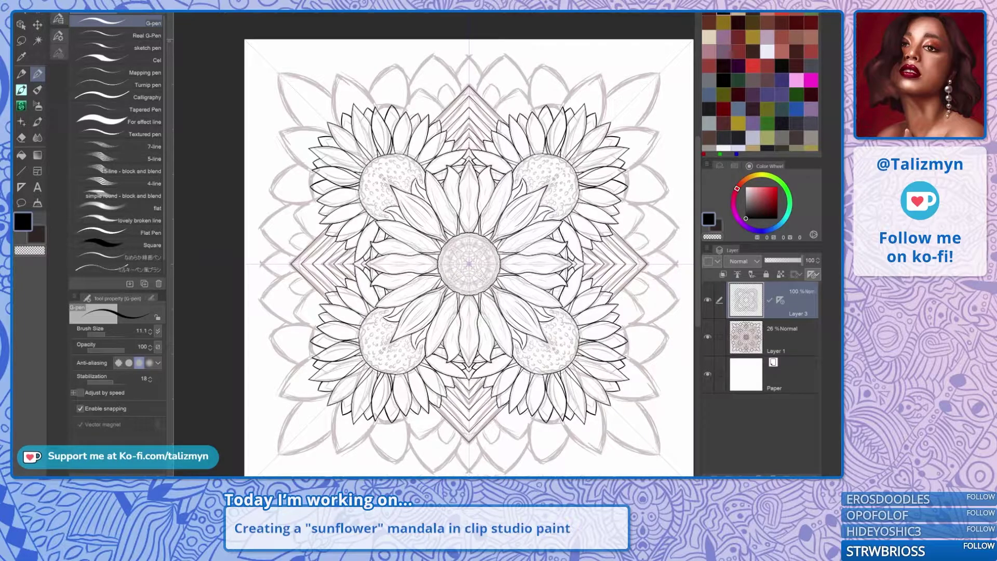
Ink the tip of a small back petal showing between two outer petals of the upper sunflower, following the sketch with the G-pen.
{"action": "left_click_drag", "start_coordinate": [556, 103], "coordinate": [511, 192]}
{"action": "scroll", "coordinate": [512, 191], "scroll_direction": "up", "scroll_amount": 6}
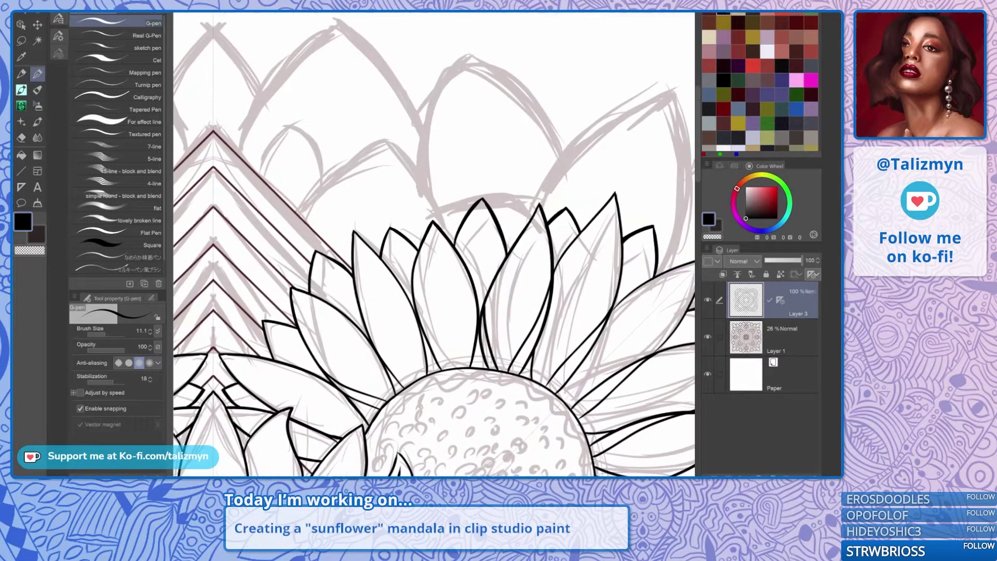
{"action": "scroll", "coordinate": [471, 222], "scroll_direction": "up", "scroll_amount": 4}
{"action": "left_click_drag", "start_coordinate": [471, 221], "coordinate": [503, 191]}
{"action": "key", "text": "ctrl+z"}
{"action": "left_click_drag", "start_coordinate": [473, 227], "coordinate": [531, 180]}
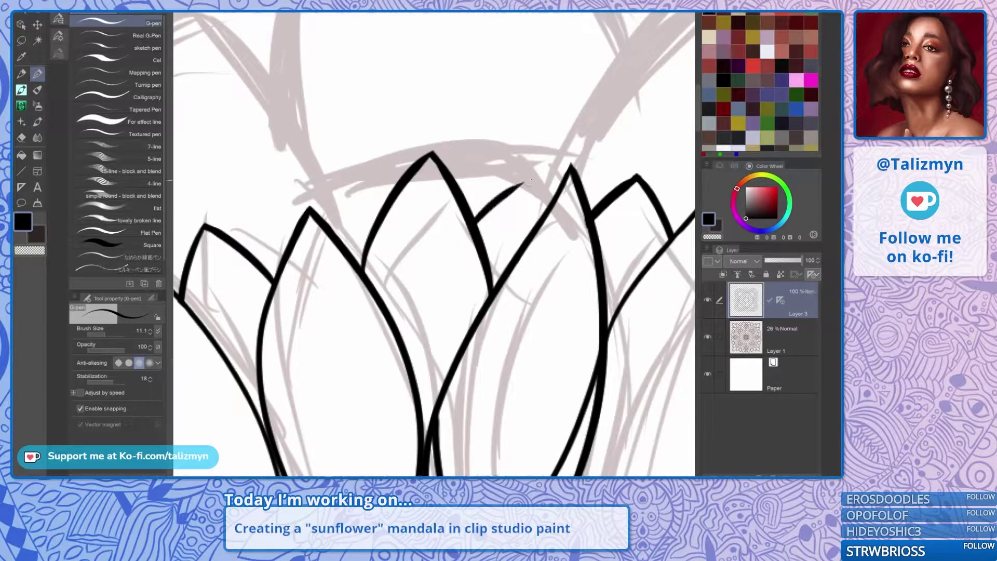
{"action": "mouse_move", "coordinate": [537, 227]}
{"action": "left_mouse_down"}
{"action": "mouse_move", "coordinate": [519, 178]}
{"action": "mouse_move", "coordinate": [474, 205]}
{"action": "mouse_move", "coordinate": [471, 224]}
{"action": "mouse_move", "coordinate": [549, 203]}
{"action": "left_mouse_up"}
{"action": "key", "text": "ctrl+z"}
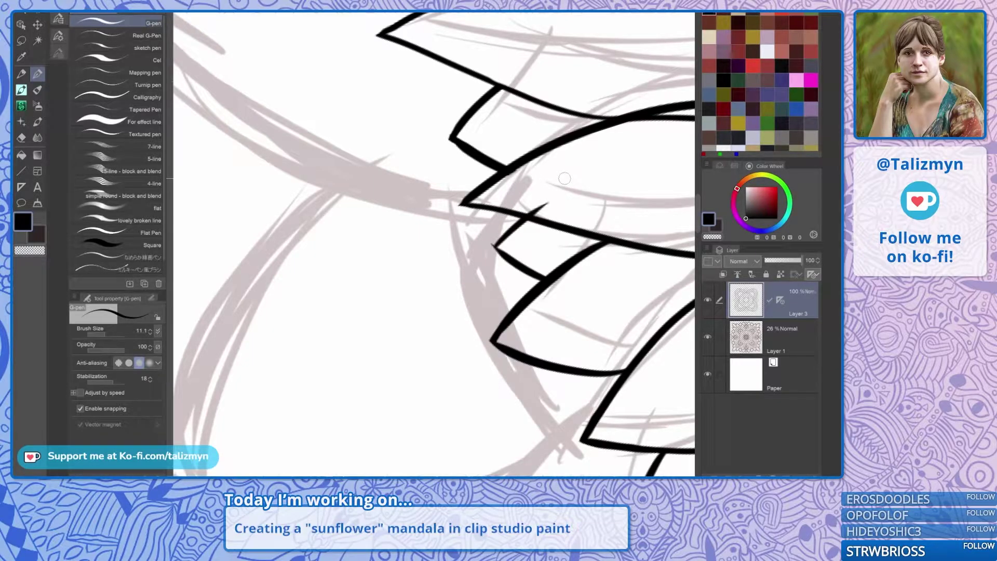
Trim the overshooting line ends of the new small sunflower petal with the Hard eraser.
{"action": "key", "text": "e"}
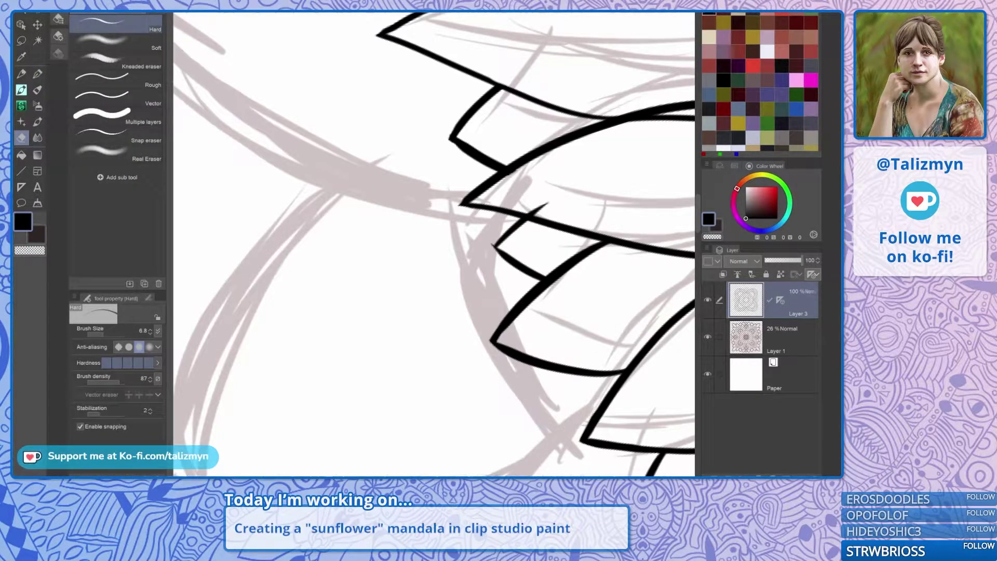
{"action": "mouse_move", "coordinate": [495, 246]}
{"action": "left_mouse_down"}
{"action": "mouse_move", "coordinate": [515, 162]}
{"action": "mouse_move", "coordinate": [540, 177]}
{"action": "left_mouse_up"}
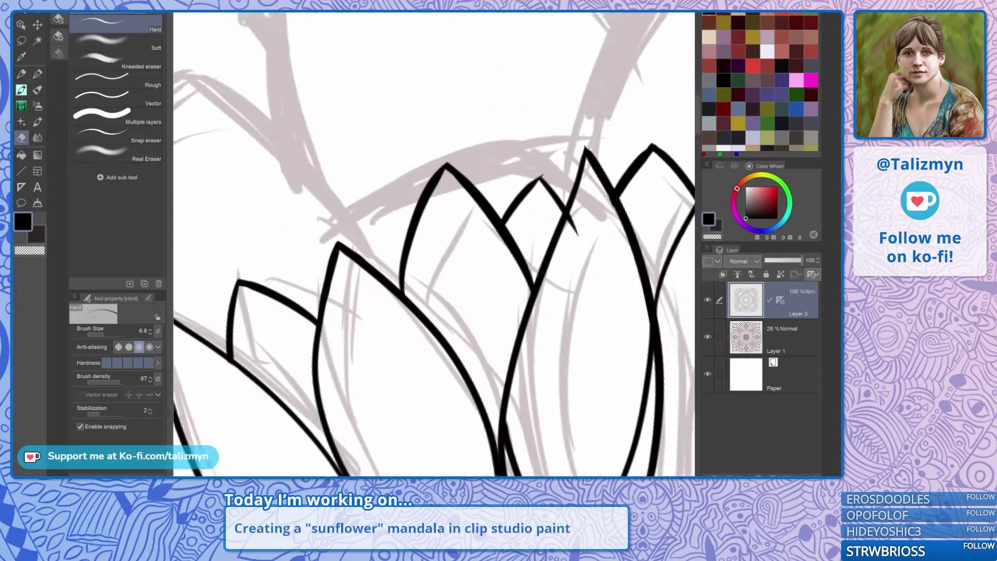
{"action": "key", "text": "-"}
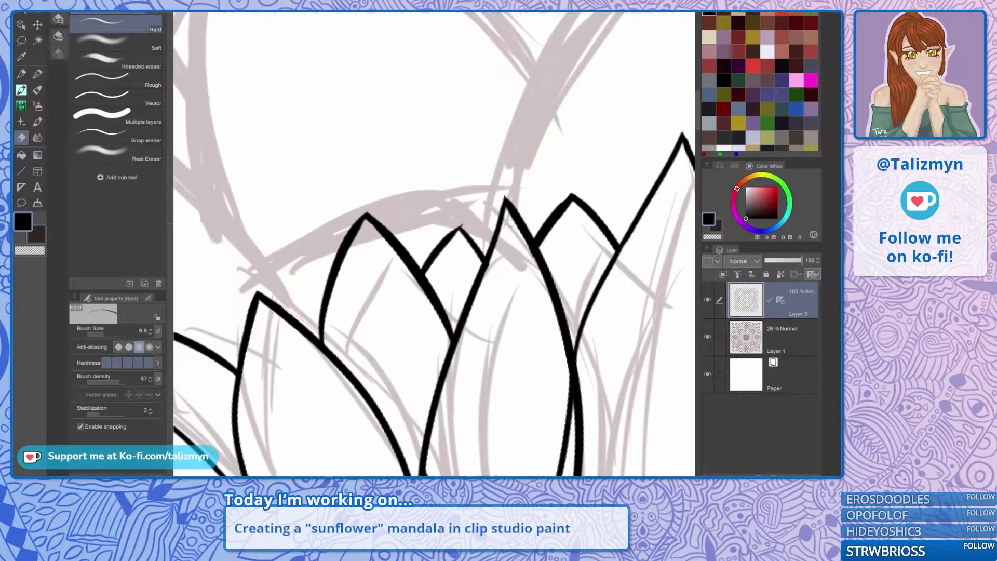
Ink both curved sides of the large pointed petal between the outermost chevron and the sunflower with the G-pen.
{"action": "scroll", "coordinate": [547, 275], "scroll_direction": "down", "scroll_amount": 3}
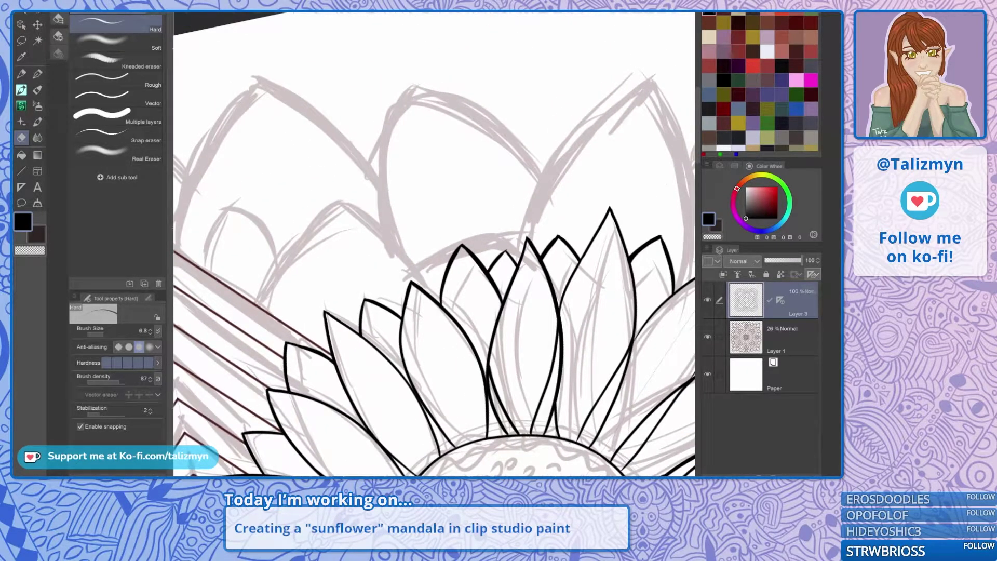
{"action": "scroll", "coordinate": [551, 276], "scroll_direction": "down", "scroll_amount": 2}
{"action": "left_click_drag", "start_coordinate": [552, 276], "coordinate": [653, 287]}
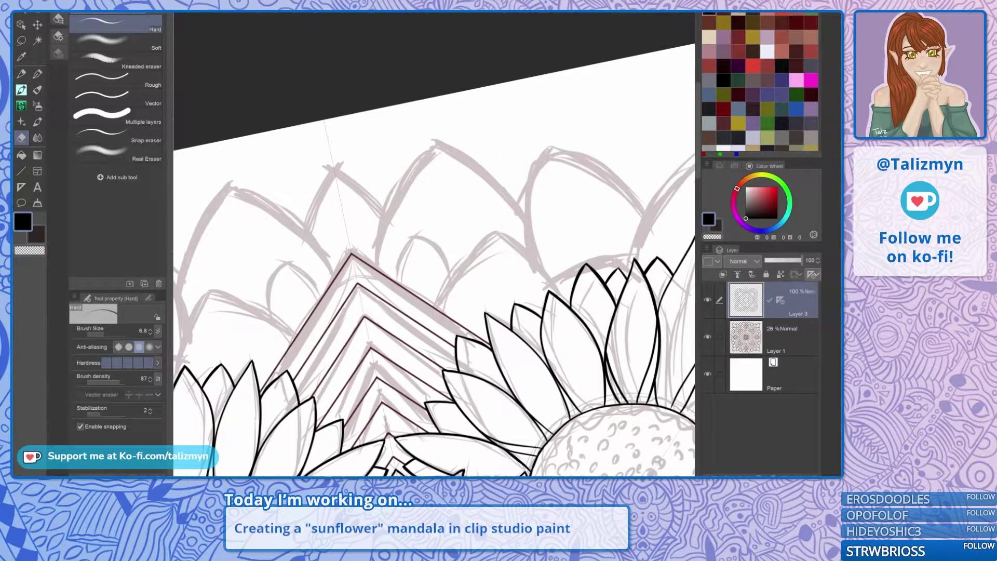
{"action": "scroll", "coordinate": [501, 284], "scroll_direction": "up", "scroll_amount": 5}
{"action": "key", "text": "asciicircum"}
{"action": "left_click_drag", "start_coordinate": [501, 284], "coordinate": [433, 289]}
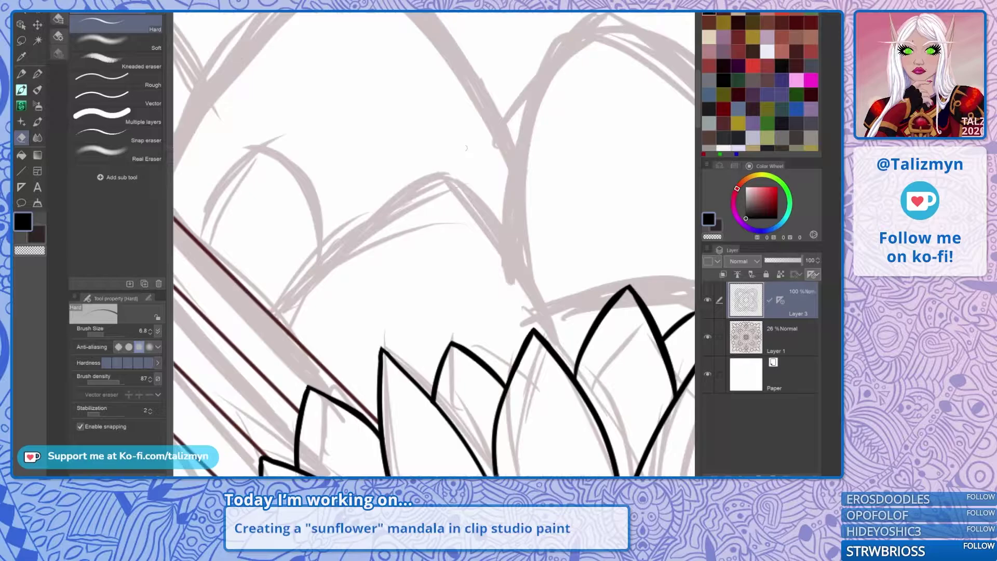
{"action": "key", "text": "p"}
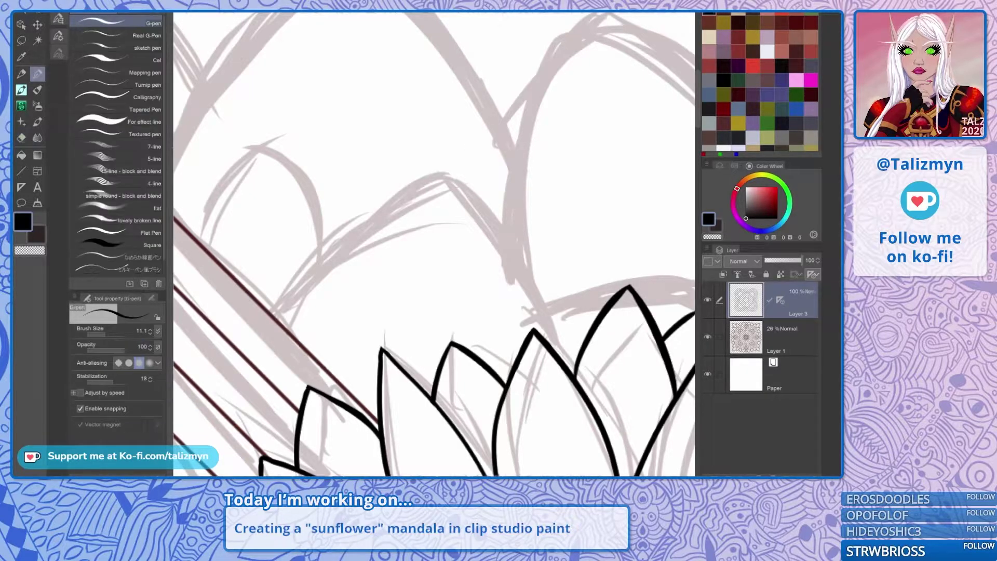
{"action": "mouse_move", "coordinate": [266, 336]}
{"action": "left_mouse_down"}
{"action": "mouse_move", "coordinate": [334, 252]}
{"action": "mouse_move", "coordinate": [456, 175]}
{"action": "left_mouse_up"}
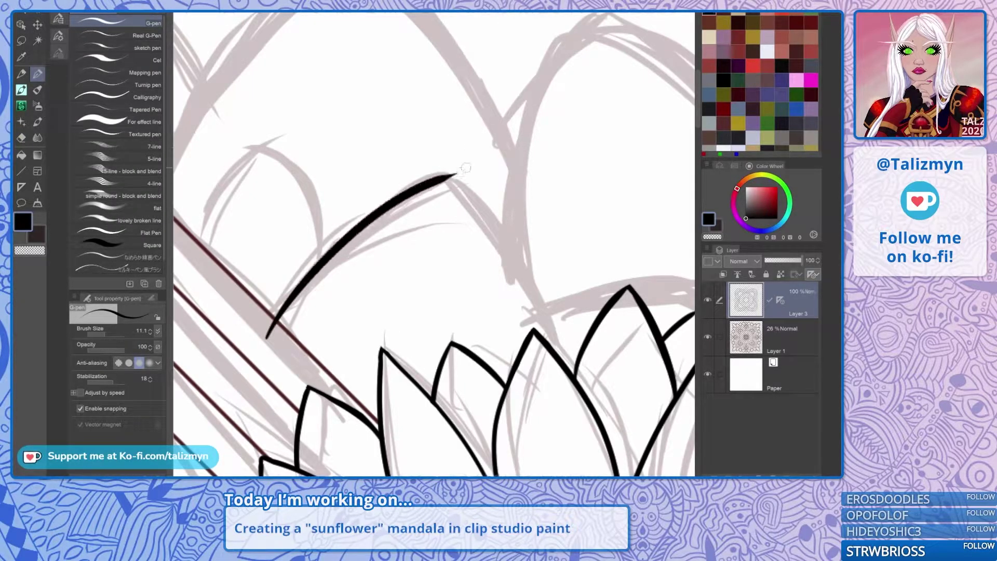
{"action": "key", "text": "minus"}
{"action": "key", "text": "minus"}
{"action": "key", "text": "minus"}
{"action": "key", "text": "minus"}
{"action": "key", "text": "minus"}
{"action": "key", "text": "minus"}
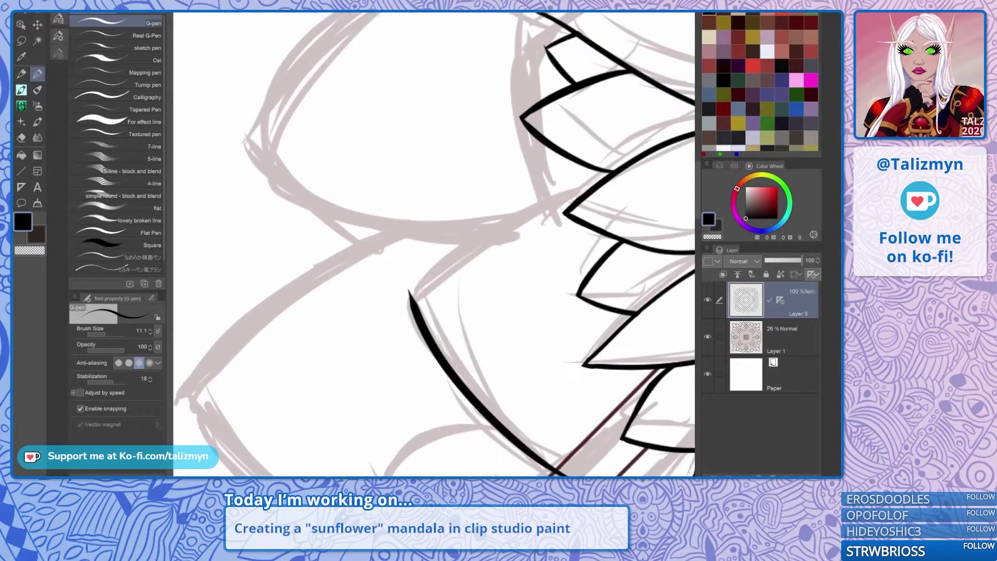
{"action": "mouse_move", "coordinate": [399, 316]}
{"action": "left_mouse_down"}
{"action": "mouse_move", "coordinate": [412, 295]}
{"action": "mouse_move", "coordinate": [526, 216]}
{"action": "mouse_move", "coordinate": [619, 177]}
{"action": "left_mouse_up"}
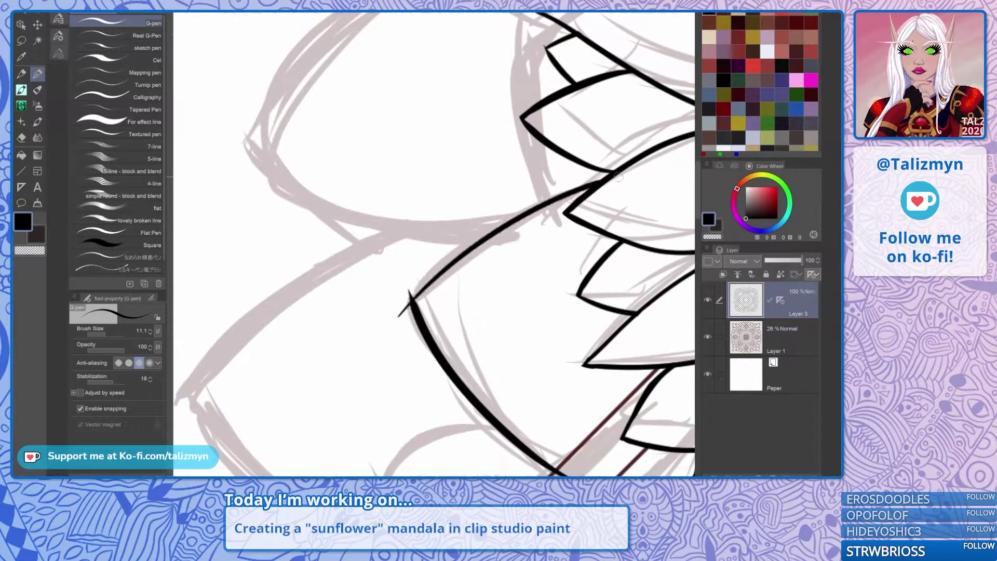
Erase the crossing line ends at the tip of the large petal to leave a clean point.
{"action": "key", "text": "ctrl+plus"}
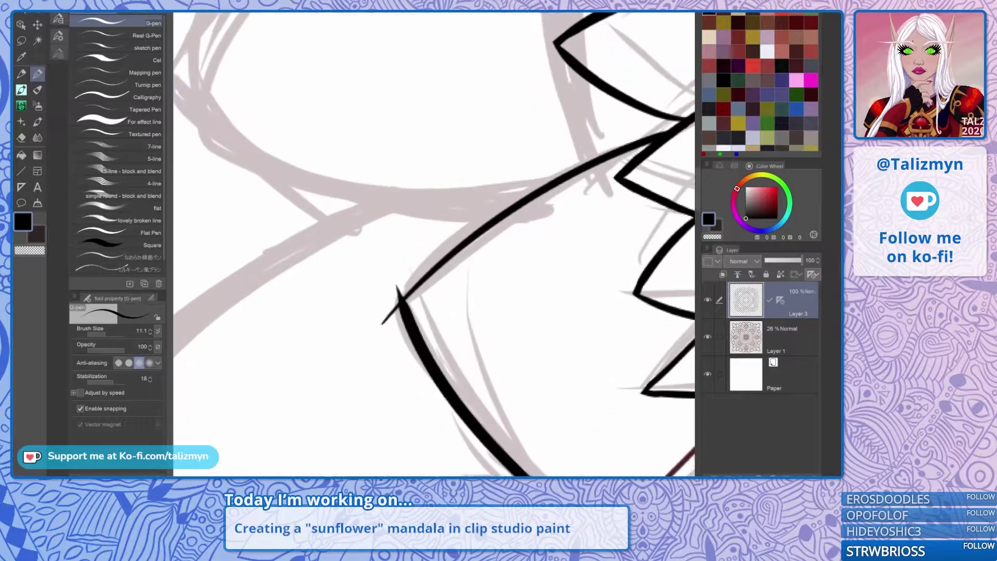
{"action": "key", "text": "e"}
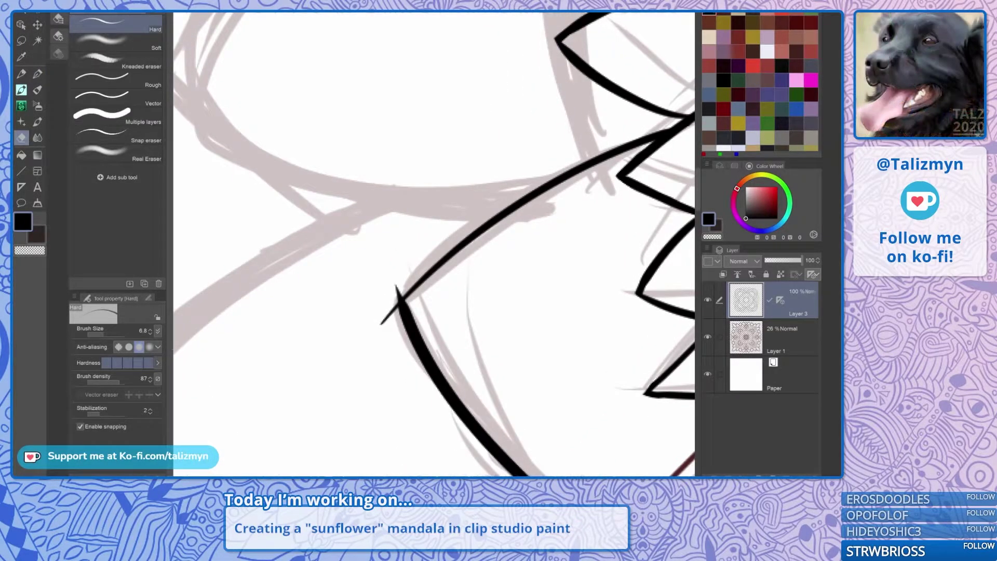
{"action": "scroll", "coordinate": [434, 244], "scroll_direction": "down", "scroll_amount": 1}
{"action": "key", "text": "asciicircum"}
{"action": "key", "text": "asciicircum"}
{"action": "key", "text": "asciicircum"}
{"action": "key", "text": "asciicircum"}
{"action": "scroll", "coordinate": [434, 244], "scroll_direction": "up", "scroll_amount": 1}
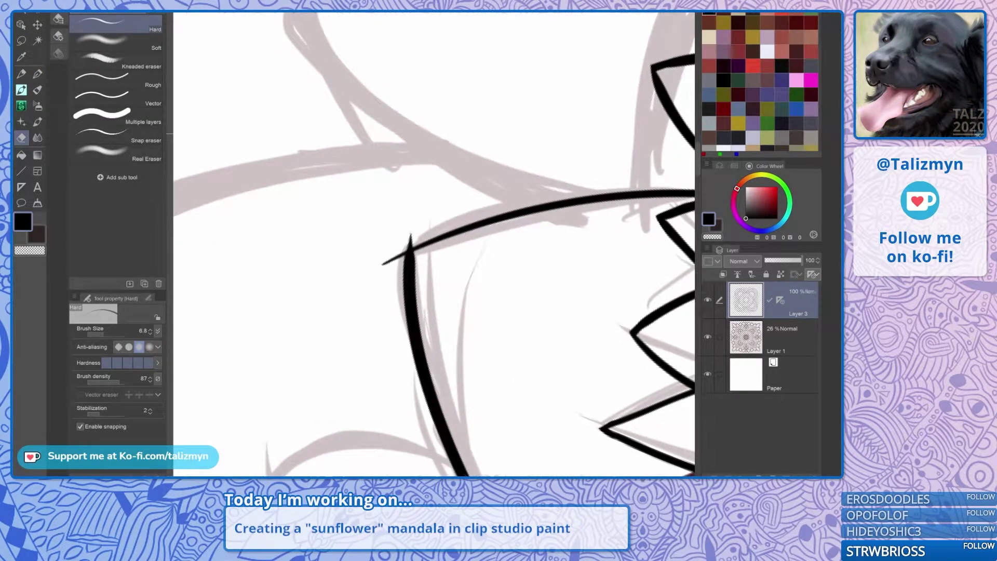
{"action": "mouse_move", "coordinate": [391, 238]}
{"action": "left_mouse_down"}
{"action": "mouse_move", "coordinate": [425, 227]}
{"action": "mouse_move", "coordinate": [425, 237]}
{"action": "left_mouse_up"}
{"action": "key", "text": "asciicircum"}
{"action": "key", "text": "asciicircum"}
{"action": "key", "text": "asciicircum"}
{"action": "key", "text": "asciicircum"}
{"action": "key", "text": "asciicircum"}
{"action": "key", "text": "asciicircum"}
{"action": "key", "text": "asciicircum"}
{"action": "key", "text": "asciicircum"}
{"action": "key", "text": "asciicircum"}
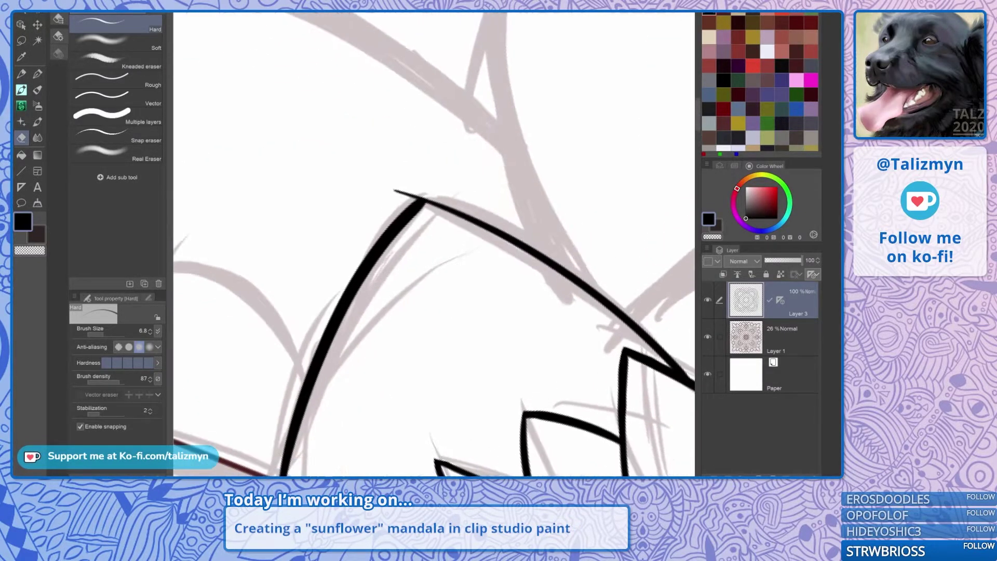
{"action": "mouse_move", "coordinate": [409, 177]}
{"action": "left_mouse_down"}
{"action": "mouse_move", "coordinate": [388, 210]}
{"action": "mouse_move", "coordinate": [413, 190]}
{"action": "left_mouse_up"}
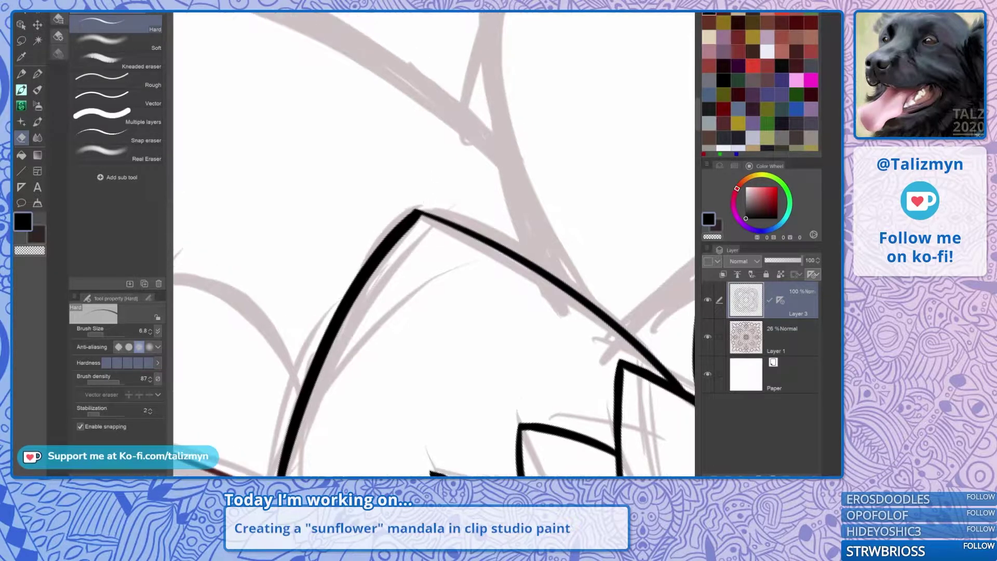
Trim the base of the large petal's outline so that it stops at the outermost chevron line.
{"action": "scroll", "coordinate": [497, 257], "scroll_direction": "down", "scroll_amount": 4}
{"action": "left_click_drag", "start_coordinate": [434, 291], "coordinate": [452, 215]}
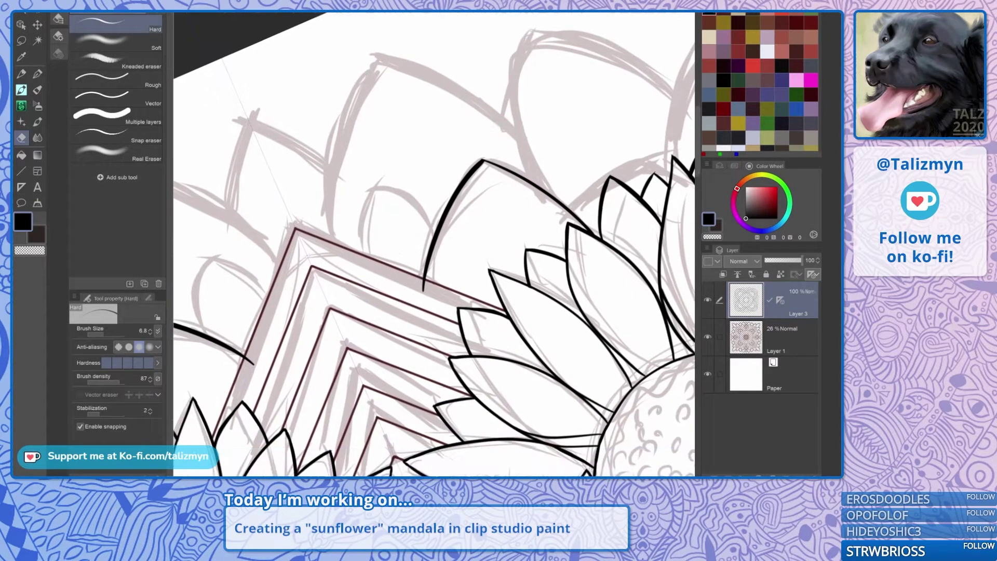
{"action": "left_click_drag", "start_coordinate": [538, 244], "coordinate": [491, 157]}
{"action": "left_click_drag", "start_coordinate": [434, 260], "coordinate": [465, 213]}
{"action": "scroll", "coordinate": [479, 269], "scroll_direction": "up", "scroll_amount": 5}
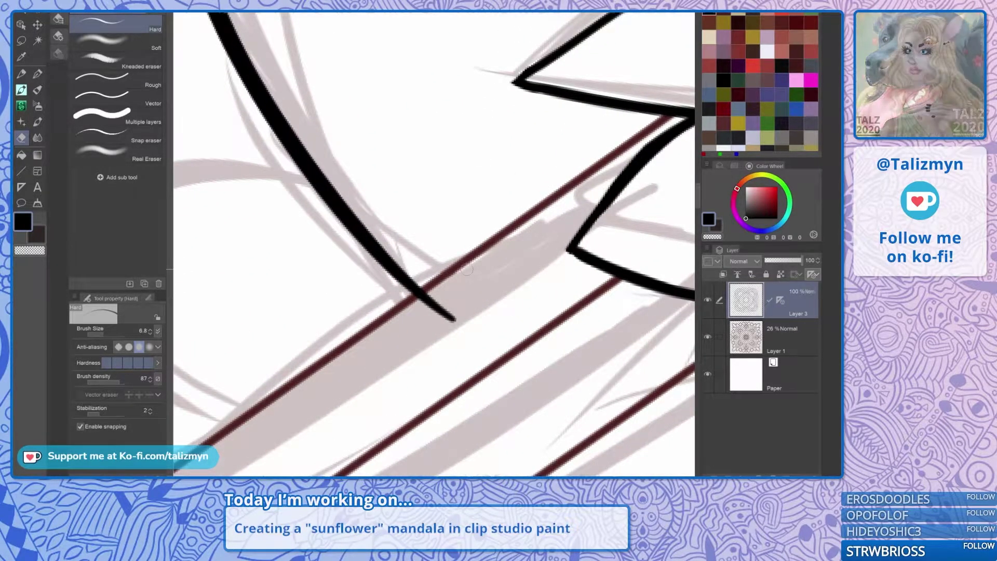
{"action": "left_click_drag", "start_coordinate": [425, 301], "coordinate": [446, 336]}
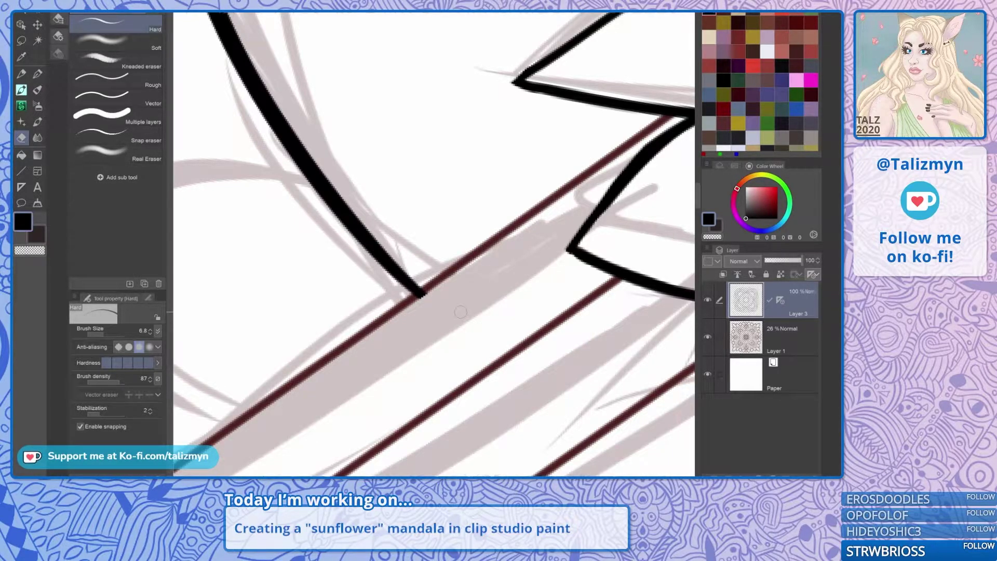
Ink both sides of the small rounded petal between the outermost chevron and the large petal with the G-pen.
{"action": "scroll", "coordinate": [460, 311], "scroll_direction": "down", "scroll_amount": 5}
{"action": "left_click_drag", "start_coordinate": [476, 214], "coordinate": [397, 286]}
{"action": "scroll", "coordinate": [501, 342], "scroll_direction": "down", "scroll_amount": 2}
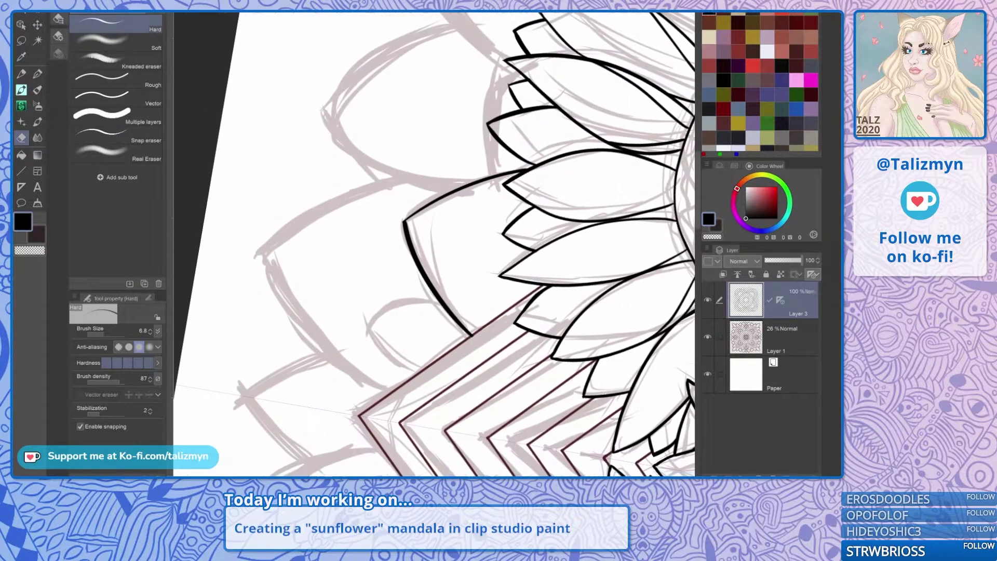
{"action": "left_click_drag", "start_coordinate": [363, 416], "coordinate": [432, 117]}
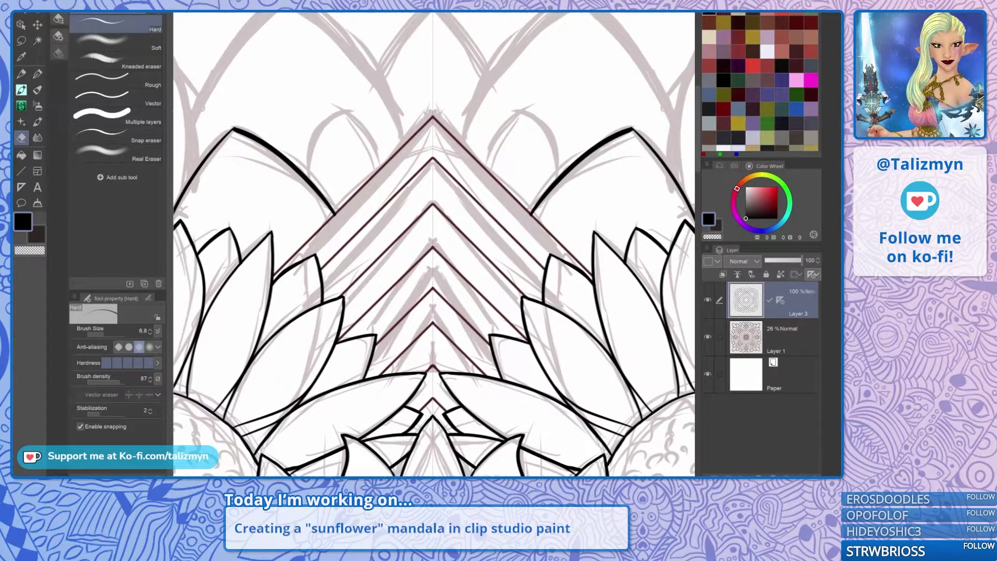
{"action": "scroll", "coordinate": [503, 278], "scroll_direction": "down", "scroll_amount": 4}
{"action": "left_click_drag", "start_coordinate": [507, 213], "coordinate": [437, 262]}
{"action": "scroll", "coordinate": [441, 260], "scroll_direction": "up", "scroll_amount": 5}
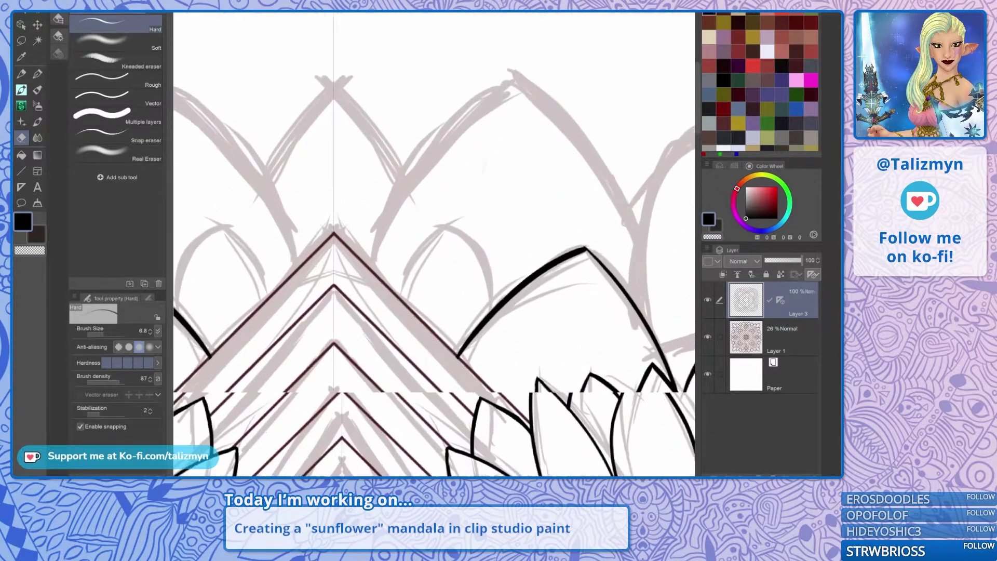
{"action": "scroll", "coordinate": [445, 278], "scroll_direction": "up", "scroll_amount": 4}
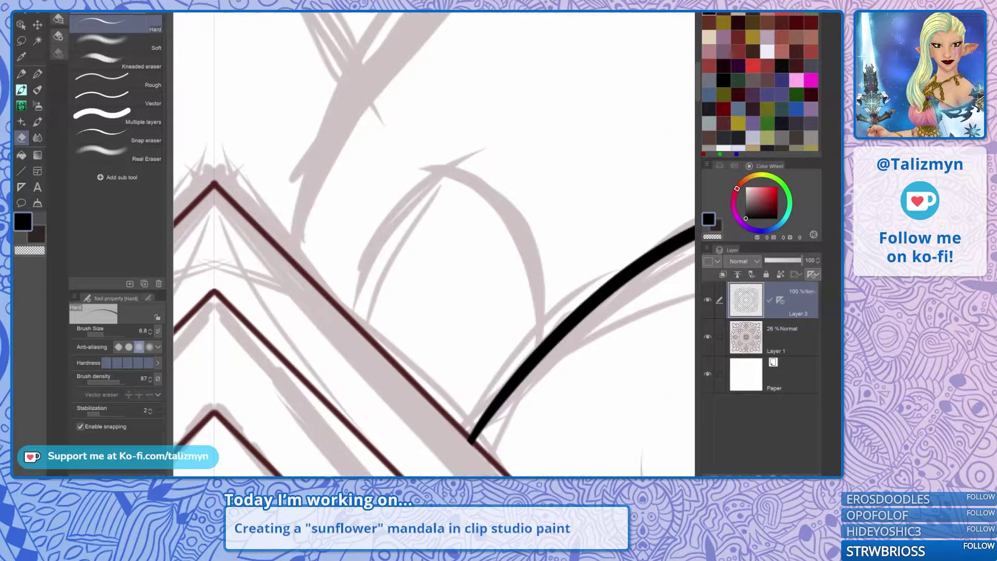
{"action": "key", "text": "p"}
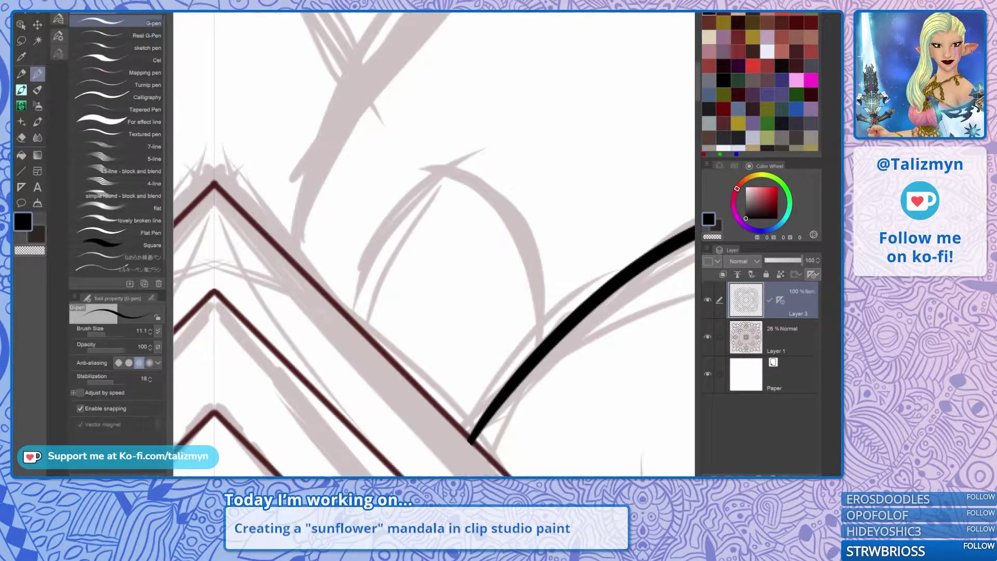
{"action": "mouse_move", "coordinate": [347, 342]}
{"action": "left_mouse_down"}
{"action": "mouse_move", "coordinate": [390, 231]}
{"action": "mouse_move", "coordinate": [479, 169]}
{"action": "left_mouse_up"}
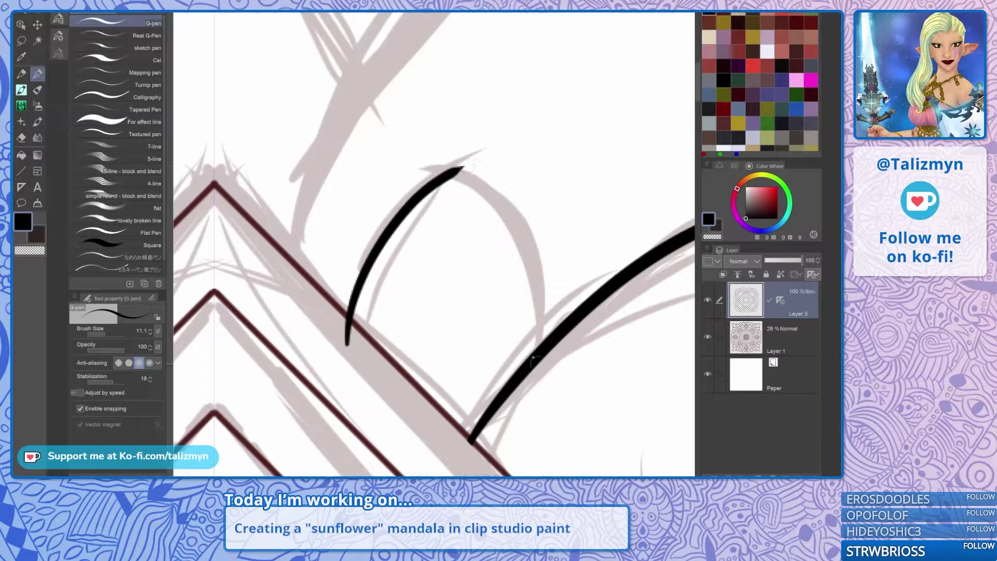
{"action": "mouse_move", "coordinate": [527, 207]}
{"action": "left_mouse_down"}
{"action": "mouse_move", "coordinate": [506, 188]}
{"action": "mouse_move", "coordinate": [411, 292]}
{"action": "mouse_move", "coordinate": [425, 316]}
{"action": "mouse_move", "coordinate": [414, 278]}
{"action": "left_mouse_up"}
{"action": "mouse_move", "coordinate": [398, 358]}
{"action": "left_mouse_down"}
{"action": "mouse_move", "coordinate": [525, 216]}
{"action": "mouse_move", "coordinate": [587, 201]}
{"action": "mouse_move", "coordinate": [577, 313]}
{"action": "left_mouse_up"}
Erase the stray ink at the small rounded petal's tip and where its side crosses the large petal.
{"action": "key", "text": "e"}
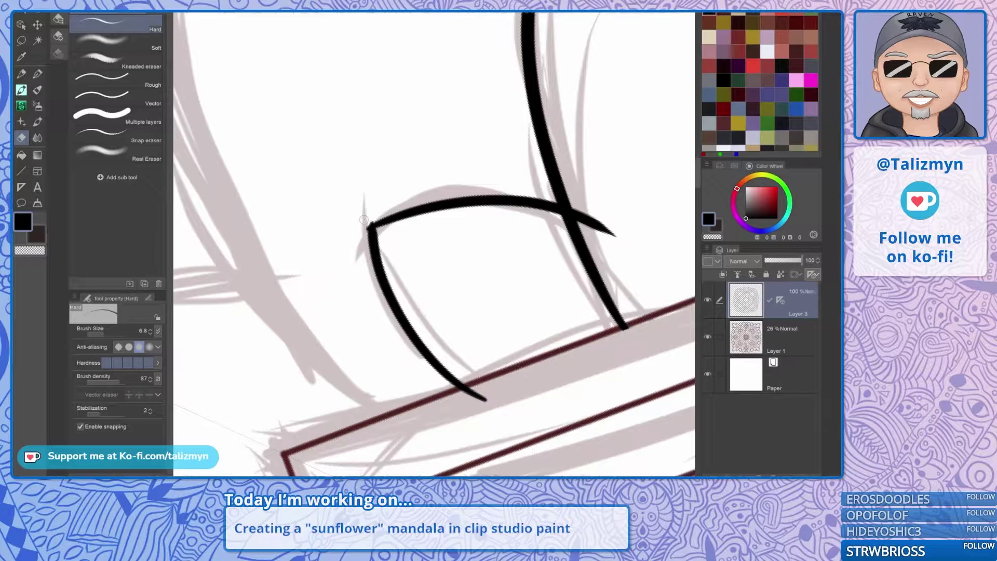
{"action": "left_click_drag", "start_coordinate": [364, 220], "coordinate": [367, 233]}
{"action": "left_click_drag", "start_coordinate": [380, 168], "coordinate": [169, 216]}
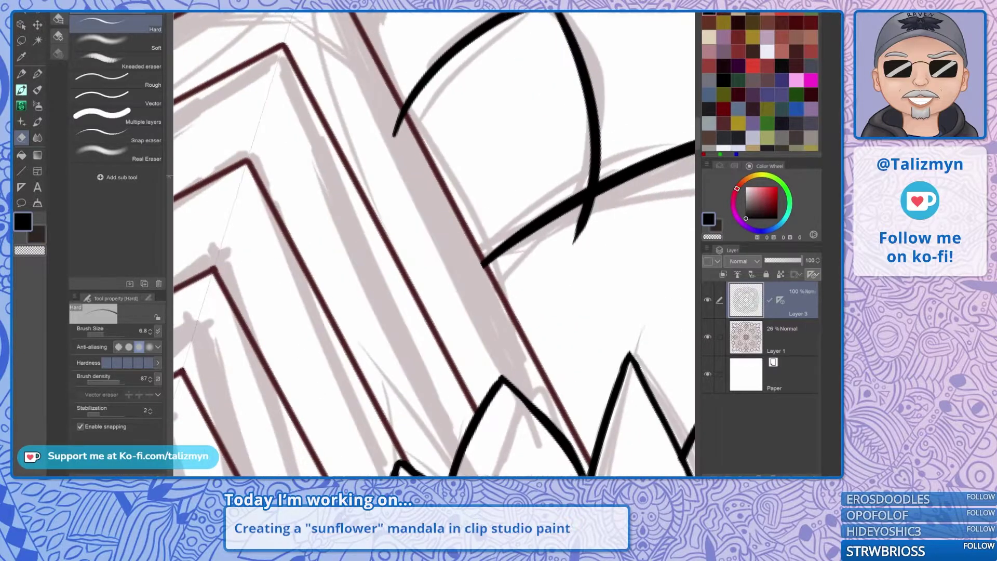
{"action": "mouse_move", "coordinate": [509, 280]}
{"action": "left_mouse_down"}
{"action": "mouse_move", "coordinate": [541, 260]}
{"action": "mouse_move", "coordinate": [506, 260]}
{"action": "mouse_move", "coordinate": [525, 240]}
{"action": "left_mouse_up"}
{"action": "left_click_drag", "start_coordinate": [471, 262], "coordinate": [538, 328]}
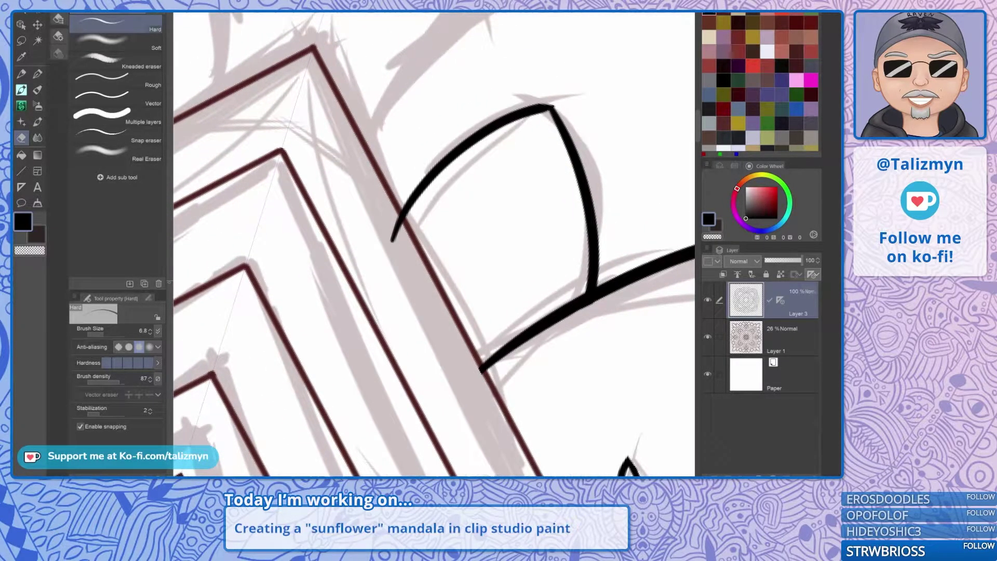
Trim the small rounded petal's base flush with the outermost chevron line, undoing one eraser stroke along the way.
{"action": "left_click_drag", "start_coordinate": [395, 232], "coordinate": [399, 220]}
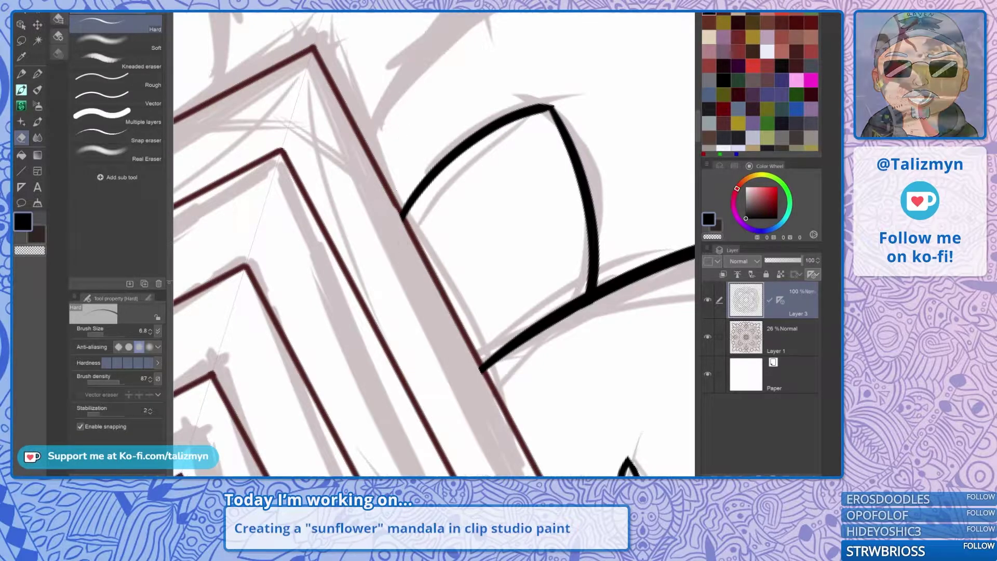
{"action": "key", "text": "ctrl+z"}
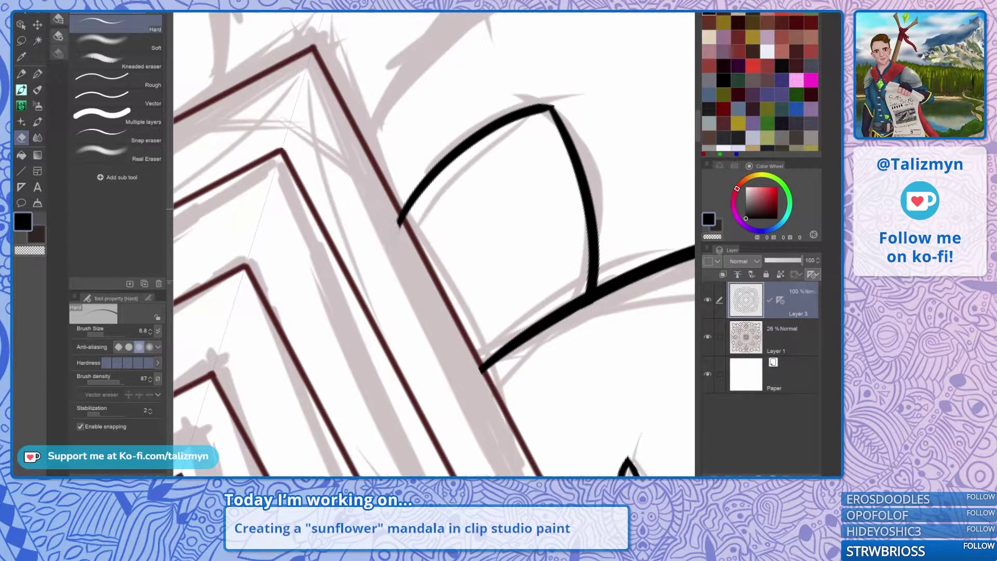
{"action": "left_click_drag", "start_coordinate": [383, 204], "coordinate": [478, 334]}
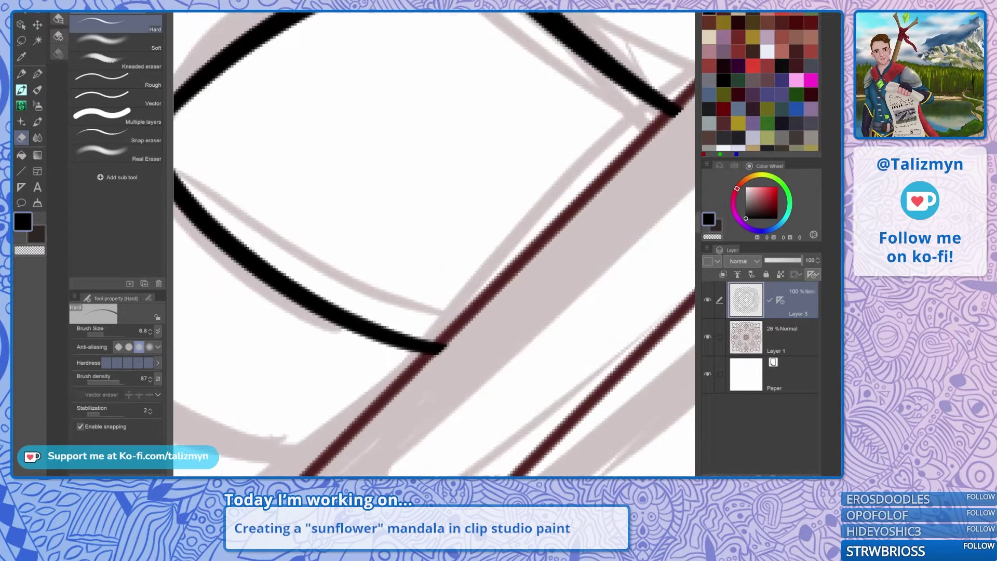
{"action": "left_click_drag", "start_coordinate": [530, 281], "coordinate": [423, 281]}
{"action": "left_click_drag", "start_coordinate": [468, 252], "coordinate": [380, 440]}
{"action": "left_click_drag", "start_coordinate": [337, 333], "coordinate": [335, 157]}
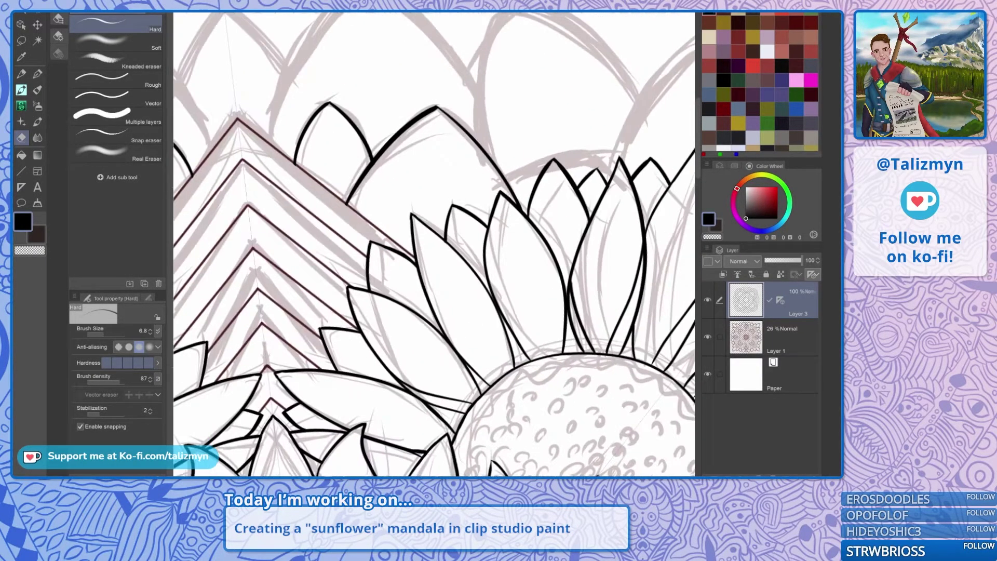
{"action": "left_click_drag", "start_coordinate": [550, 218], "coordinate": [512, 217]}
{"action": "left_click_drag", "start_coordinate": [529, 276], "coordinate": [525, 275]}
{"action": "left_click_drag", "start_coordinate": [467, 250], "coordinate": [410, 287]}
{"action": "left_click_drag", "start_coordinate": [511, 237], "coordinate": [594, 237]}
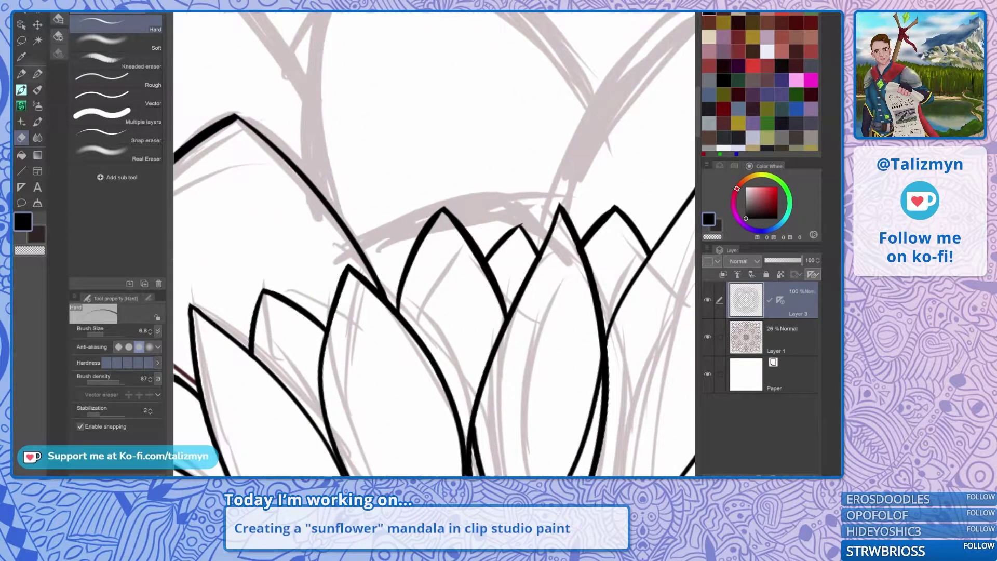
Ink both sides of the rounded petal behind the sunflower's tips beside the large petal with the G-pen, redrawing the second side.
{"action": "key", "text": "p"}
{"action": "mouse_move", "coordinate": [287, 335]}
{"action": "left_mouse_down"}
{"action": "mouse_move", "coordinate": [359, 253]}
{"action": "mouse_move", "coordinate": [447, 199]}
{"action": "left_mouse_up"}
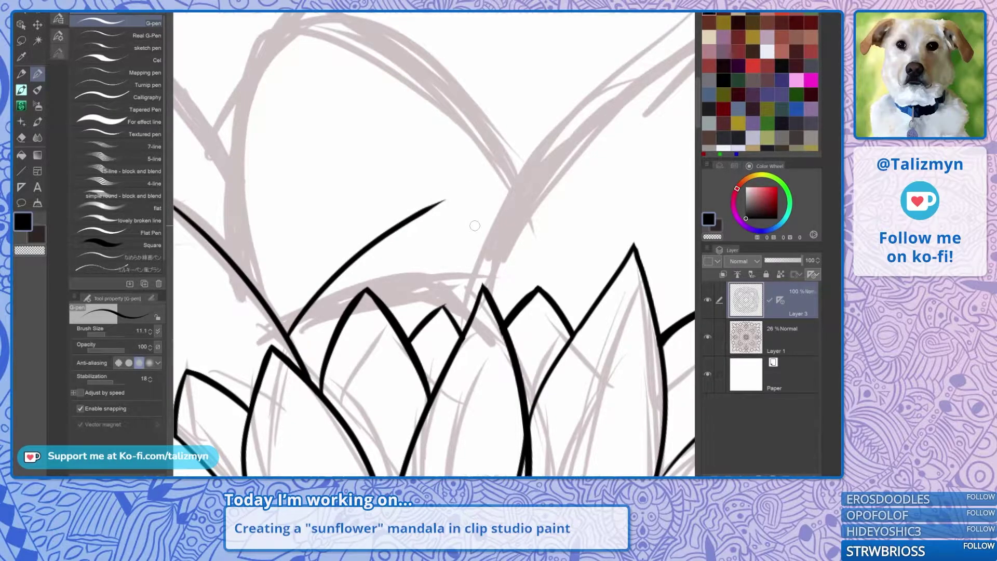
{"action": "mouse_move", "coordinate": [531, 292]}
{"action": "left_mouse_down"}
{"action": "mouse_move", "coordinate": [477, 223]}
{"action": "mouse_move", "coordinate": [422, 192]}
{"action": "left_mouse_up"}
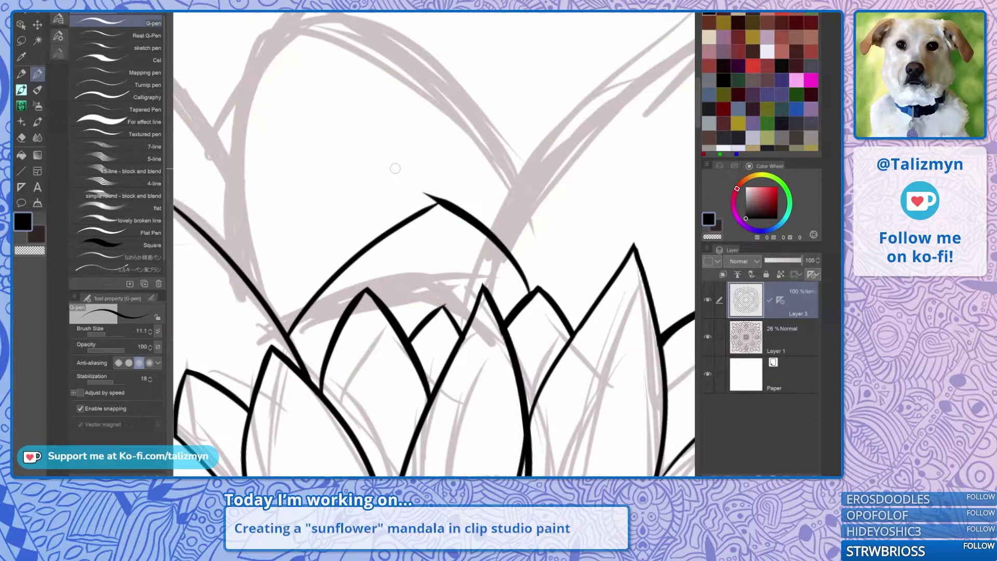
{"action": "key", "text": "ctrl+z"}
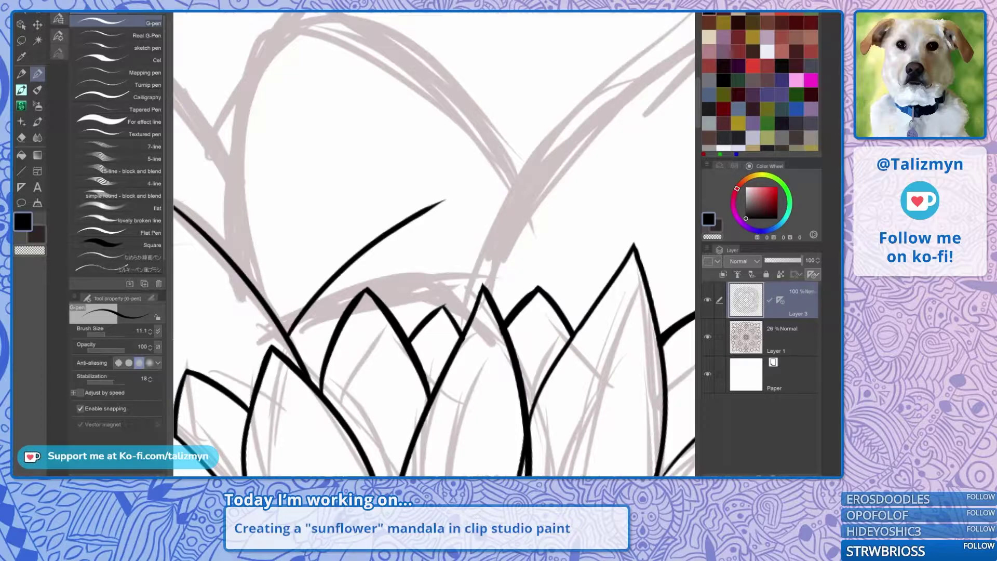
{"action": "scroll", "coordinate": [457, 239], "scroll_direction": "down", "scroll_amount": 3}
{"action": "mouse_move", "coordinate": [219, 280]}
{"action": "left_mouse_down"}
{"action": "mouse_move", "coordinate": [583, 203]}
{"action": "mouse_move", "coordinate": [665, 209]}
{"action": "left_mouse_up"}
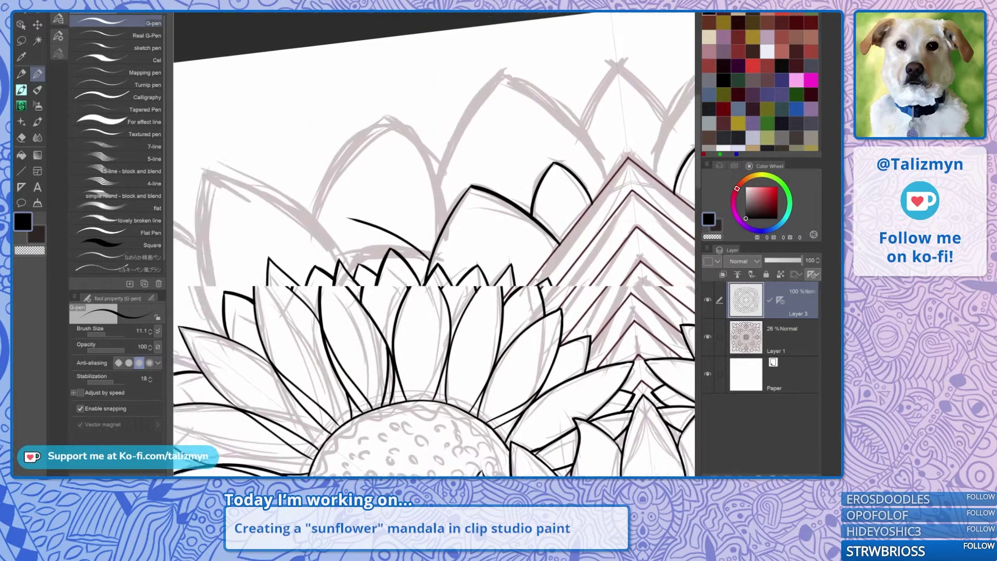
{"action": "scroll", "coordinate": [301, 225], "scroll_direction": "up", "scroll_amount": 4}
{"action": "mouse_move", "coordinate": [314, 342]}
{"action": "left_mouse_down"}
{"action": "mouse_move", "coordinate": [372, 219]}
{"action": "mouse_move", "coordinate": [406, 180]}
{"action": "left_mouse_up"}
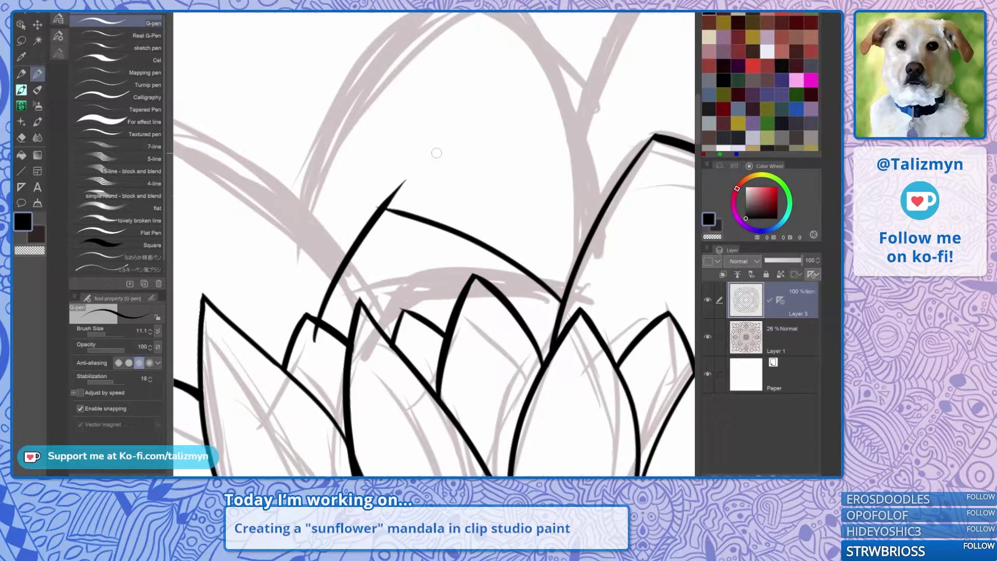
{"action": "key", "text": "ctrl+z"}
{"action": "left_click_drag", "start_coordinate": [333, 343], "coordinate": [400, 179]}
Erase the rounded petal's overshooting ink at its tip and where its side crosses the sunflower petals.
{"action": "key", "text": "e"}
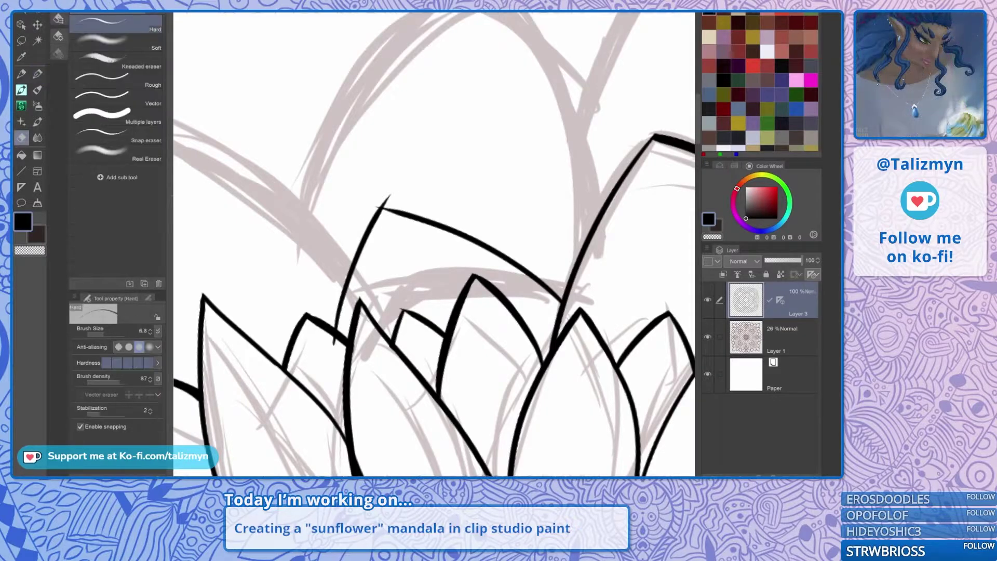
{"action": "key", "text": "minus"}
{"action": "mouse_move", "coordinate": [375, 356]}
{"action": "left_mouse_down"}
{"action": "mouse_move", "coordinate": [395, 324]}
{"action": "mouse_move", "coordinate": [400, 180]}
{"action": "left_mouse_up"}
{"action": "mouse_move", "coordinate": [410, 359]}
{"action": "left_mouse_down"}
{"action": "mouse_move", "coordinate": [400, 357]}
{"action": "mouse_move", "coordinate": [415, 345]}
{"action": "mouse_move", "coordinate": [444, 459]}
{"action": "left_mouse_up"}
{"action": "mouse_move", "coordinate": [307, 156]}
{"action": "left_mouse_down"}
{"action": "mouse_move", "coordinate": [263, 187]}
{"action": "mouse_move", "coordinate": [306, 193]}
{"action": "mouse_move", "coordinate": [320, 166]}
{"action": "mouse_move", "coordinate": [463, 101]}
{"action": "mouse_move", "coordinate": [504, 167]}
{"action": "left_mouse_up"}
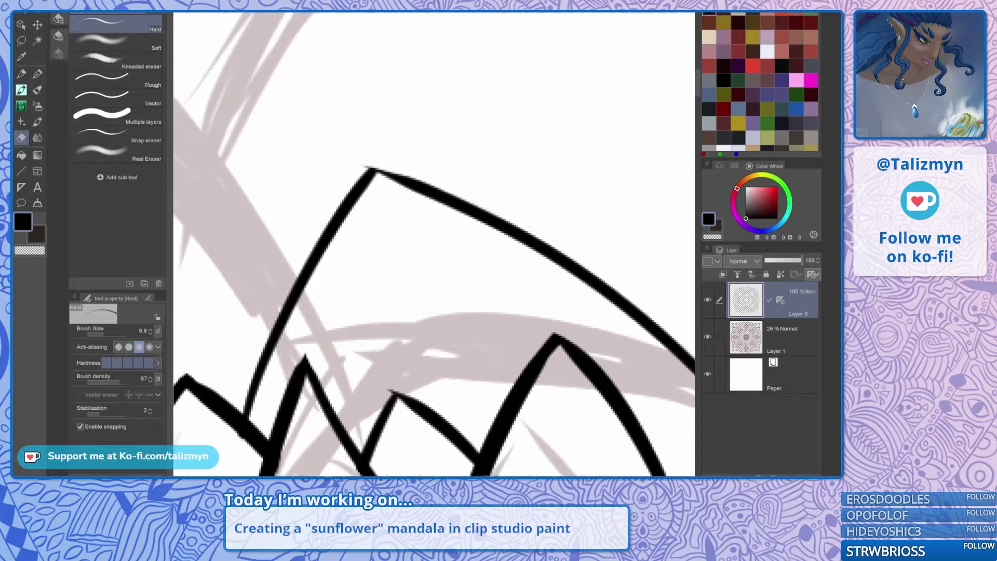
Touch up the rounded petal's tip with the G-pen so that both sides meet in a point.
{"action": "key", "text": "p"}
{"action": "mouse_move", "coordinate": [372, 169]}
{"action": "left_mouse_down"}
{"action": "mouse_move", "coordinate": [351, 245]}
{"action": "mouse_move", "coordinate": [360, 273]}
{"action": "mouse_move", "coordinate": [415, 223]}
{"action": "left_mouse_up"}
{"action": "left_click_drag", "start_coordinate": [361, 272], "coordinate": [439, 201]}
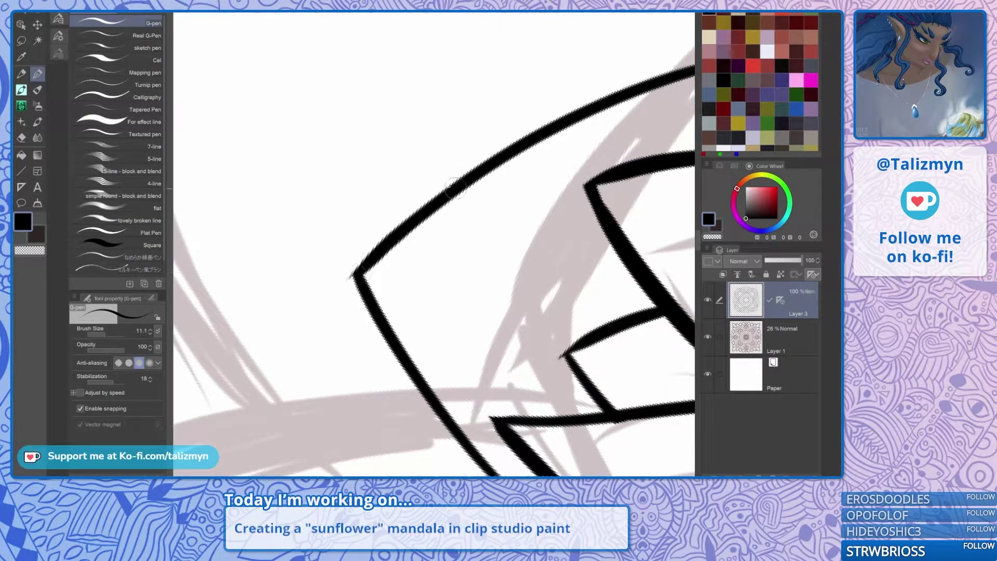
{"action": "key", "text": "e"}
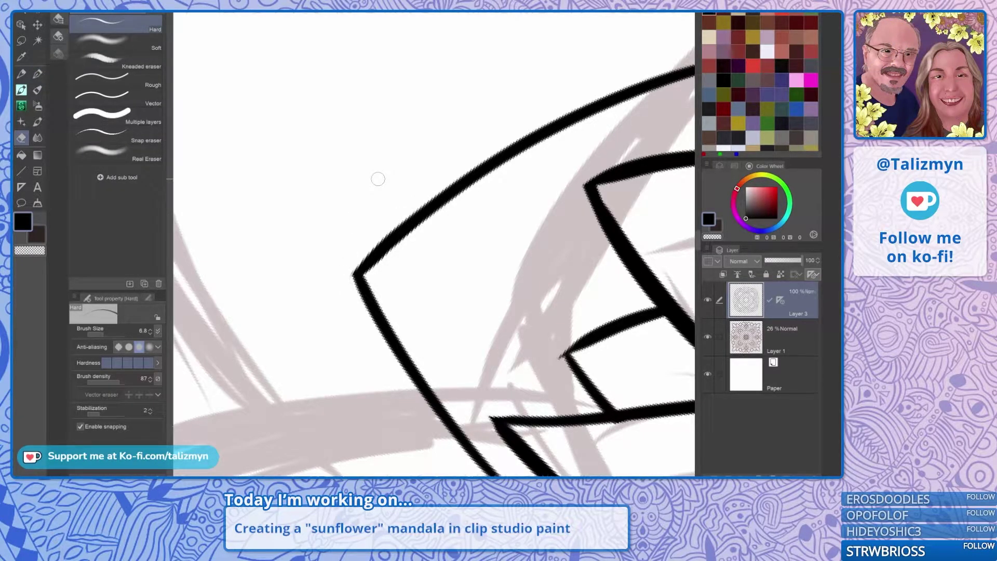
Hide the sketch on Layer 1 to examine the inked mandala on its own, and show the sketch again.
{"action": "scroll", "coordinate": [378, 179], "scroll_direction": "down", "scroll_amount": 5}
{"action": "left_click_drag", "start_coordinate": [430, 241], "coordinate": [441, 141]}
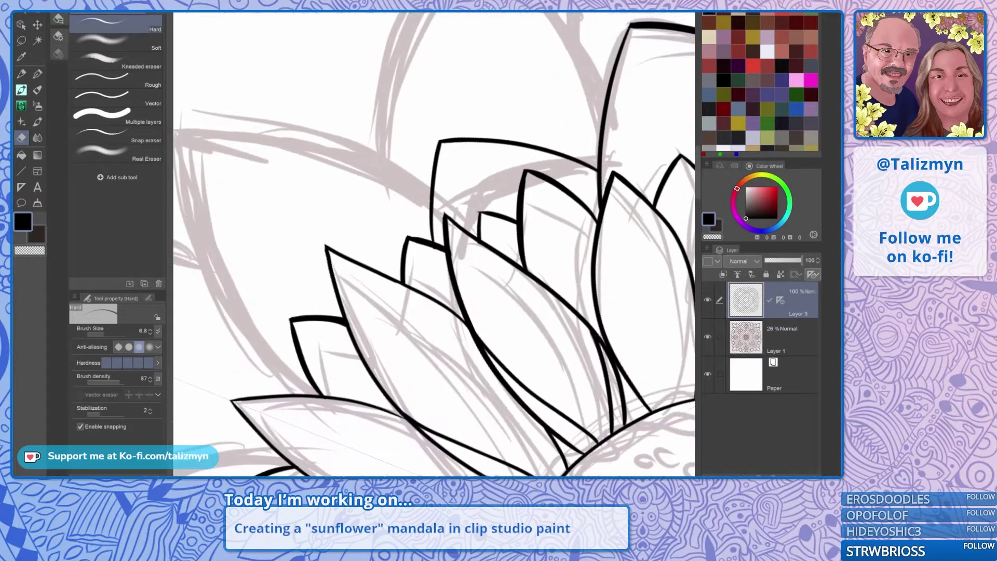
{"action": "scroll", "coordinate": [378, 179], "scroll_direction": "down", "scroll_amount": 3}
{"action": "scroll", "coordinate": [571, 247], "scroll_direction": "down", "scroll_amount": 2}
{"action": "left_click_drag", "start_coordinate": [572, 247], "coordinate": [345, 195]}
{"action": "left_click_drag", "start_coordinate": [524, 335], "coordinate": [482, 310]}
{"action": "left_click", "coordinate": [708, 337]}
{"action": "scroll", "coordinate": [572, 298], "scroll_direction": "down", "scroll_amount": 2}
{"action": "left_click_drag", "start_coordinate": [510, 306], "coordinate": [434, 265]}
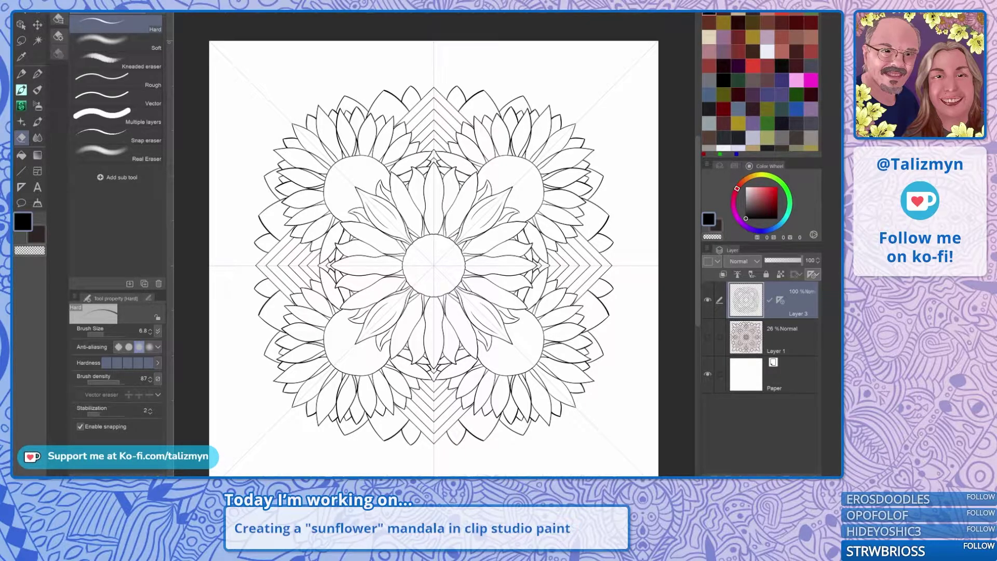
{"action": "left_click", "coordinate": [707, 337]}
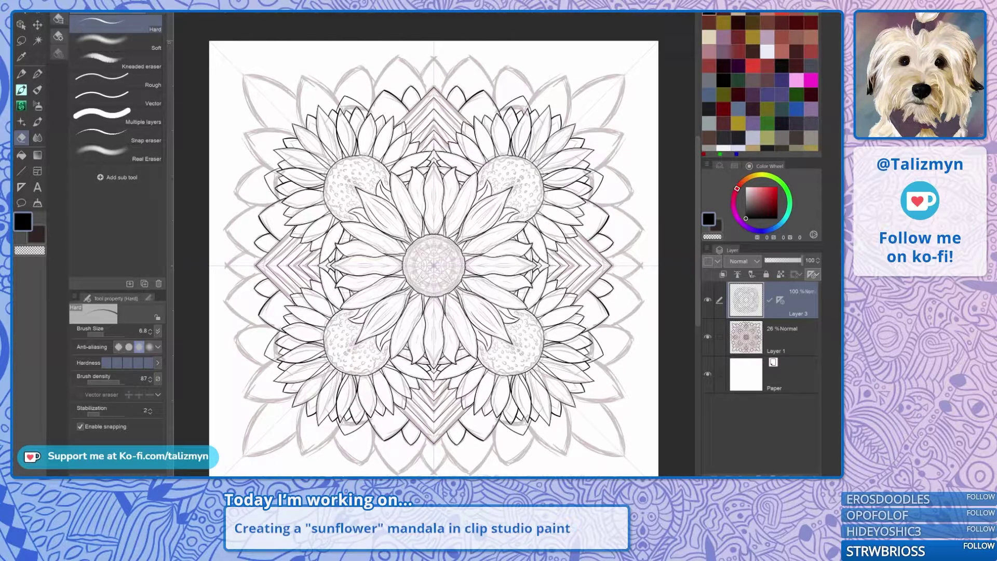
Try to ink both sides of the large outer petal above the sunflower with the G-pen, and undo both strokes.
{"action": "left_click_drag", "start_coordinate": [434, 234], "coordinate": [437, 304]}
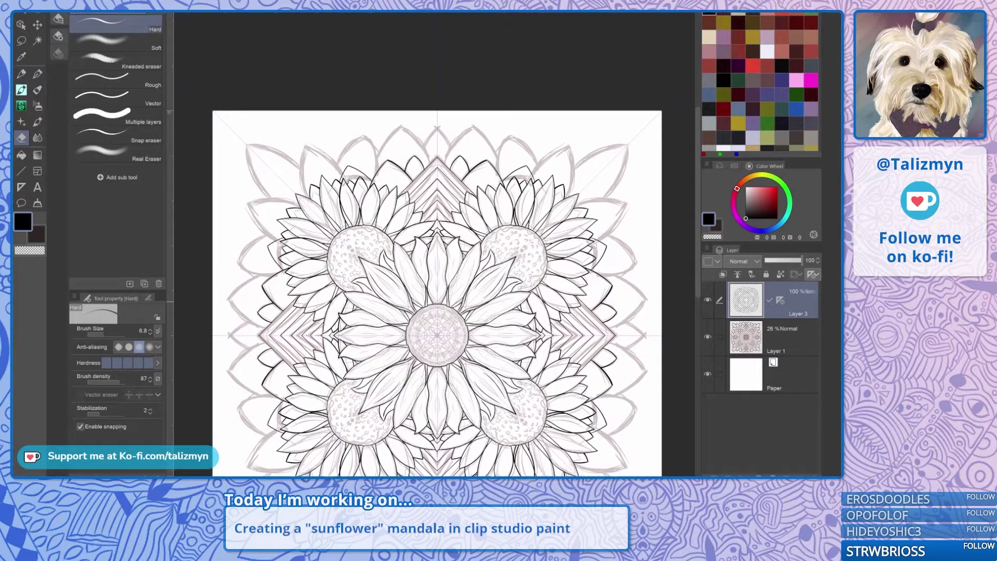
{"action": "scroll", "coordinate": [560, 175], "scroll_direction": "up", "scroll_amount": 5}
{"action": "left_click_drag", "start_coordinate": [519, 166], "coordinate": [442, 244]}
{"action": "scroll", "coordinate": [451, 213], "scroll_direction": "up", "scroll_amount": 1}
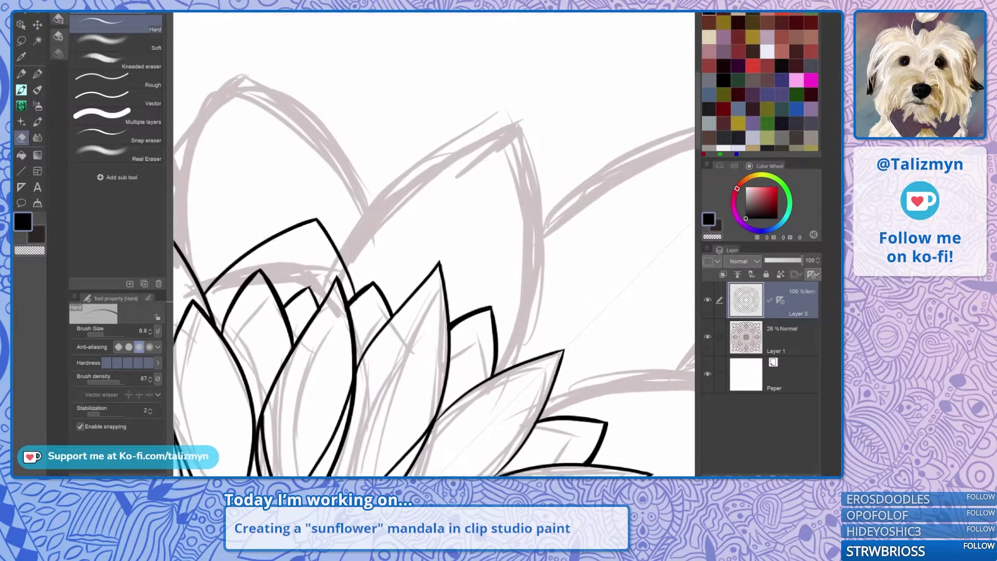
{"action": "key", "text": "p"}
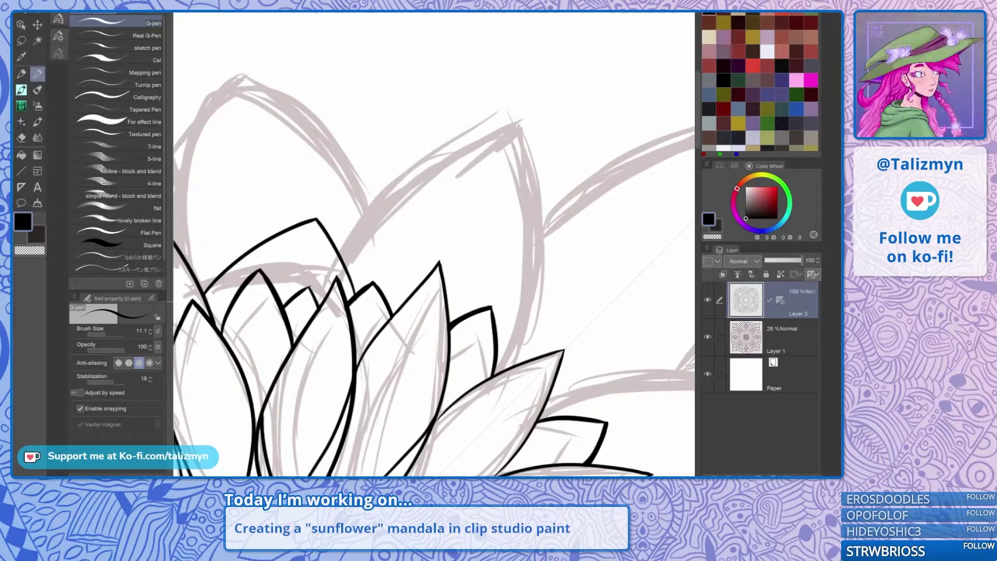
{"action": "left_click_drag", "start_coordinate": [452, 244], "coordinate": [417, 251]}
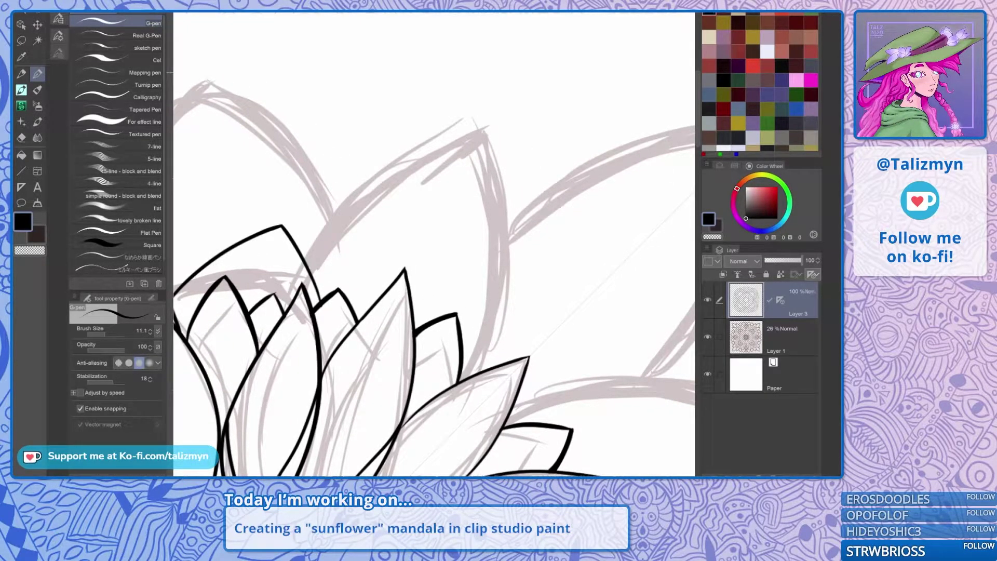
{"action": "mouse_move", "coordinate": [295, 282]}
{"action": "left_mouse_down"}
{"action": "mouse_move", "coordinate": [427, 156]}
{"action": "mouse_move", "coordinate": [493, 127]}
{"action": "left_mouse_up"}
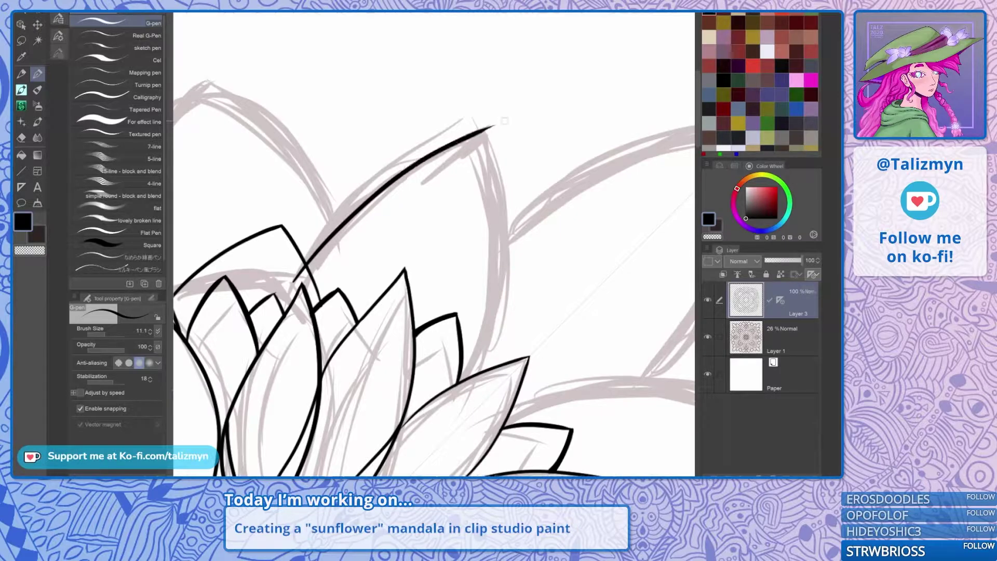
{"action": "mouse_move", "coordinate": [457, 396]}
{"action": "left_mouse_down"}
{"action": "mouse_move", "coordinate": [495, 325]}
{"action": "mouse_move", "coordinate": [514, 215]}
{"action": "mouse_move", "coordinate": [486, 115]}
{"action": "left_mouse_up"}
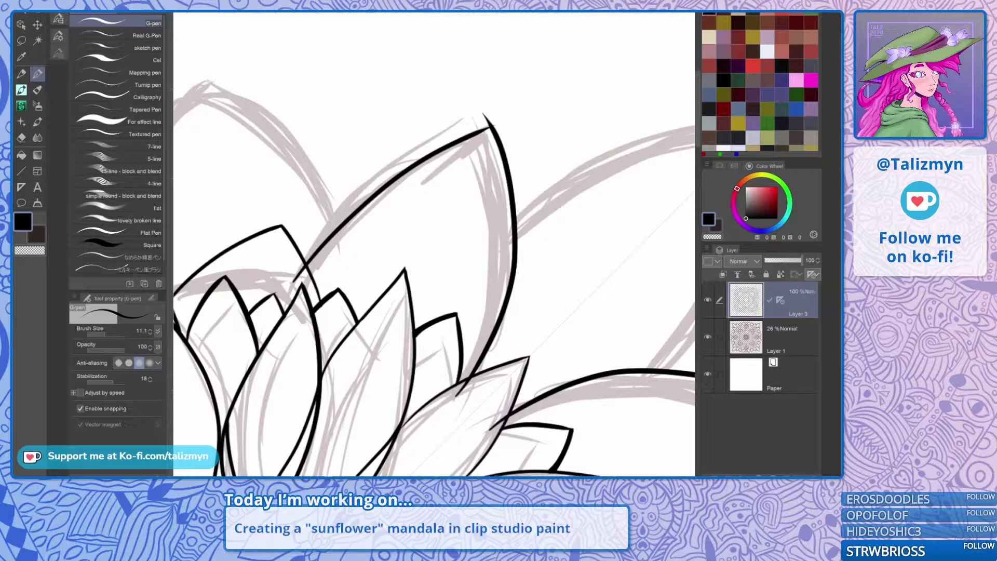
{"action": "key", "text": "ctrl+z"}
{"action": "key", "text": "ctrl+z"}
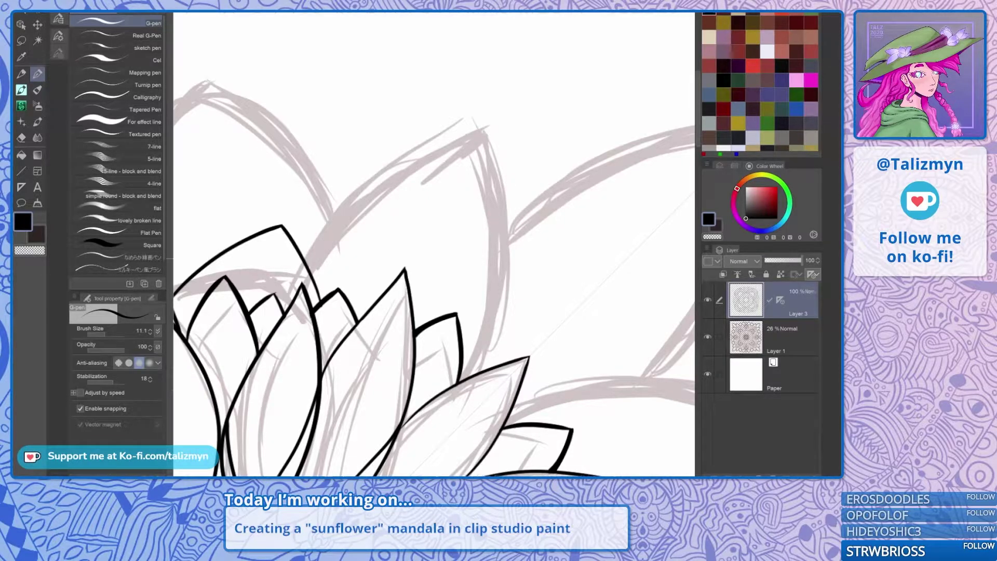
Ink both sides of the large outer petal above the sunflower from base to tip, redrawing the second side.
{"action": "mouse_move", "coordinate": [300, 266]}
{"action": "left_mouse_down"}
{"action": "mouse_move", "coordinate": [361, 191]}
{"action": "mouse_move", "coordinate": [480, 103]}
{"action": "left_mouse_up"}
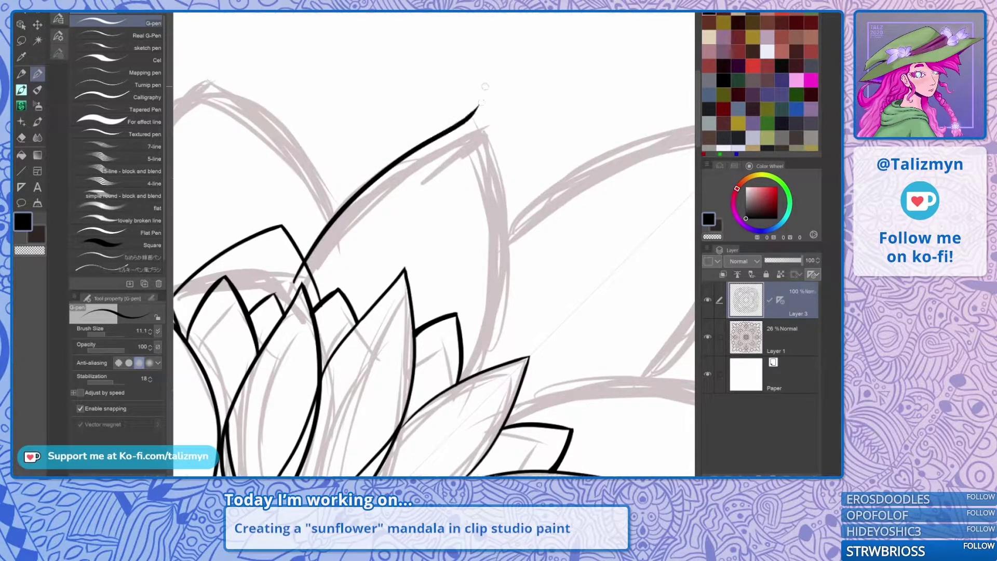
{"action": "left_click_drag", "start_coordinate": [233, 218], "coordinate": [672, 217]}
{"action": "left_click_drag", "start_coordinate": [311, 218], "coordinate": [559, 219]}
{"action": "left_click_drag", "start_coordinate": [395, 146], "coordinate": [502, 103]}
{"action": "left_click_drag", "start_coordinate": [374, 202], "coordinate": [362, 299]}
{"action": "mouse_move", "coordinate": [328, 370]}
{"action": "left_mouse_down"}
{"action": "mouse_move", "coordinate": [348, 317]}
{"action": "mouse_move", "coordinate": [408, 225]}
{"action": "mouse_move", "coordinate": [504, 149]}
{"action": "left_mouse_up"}
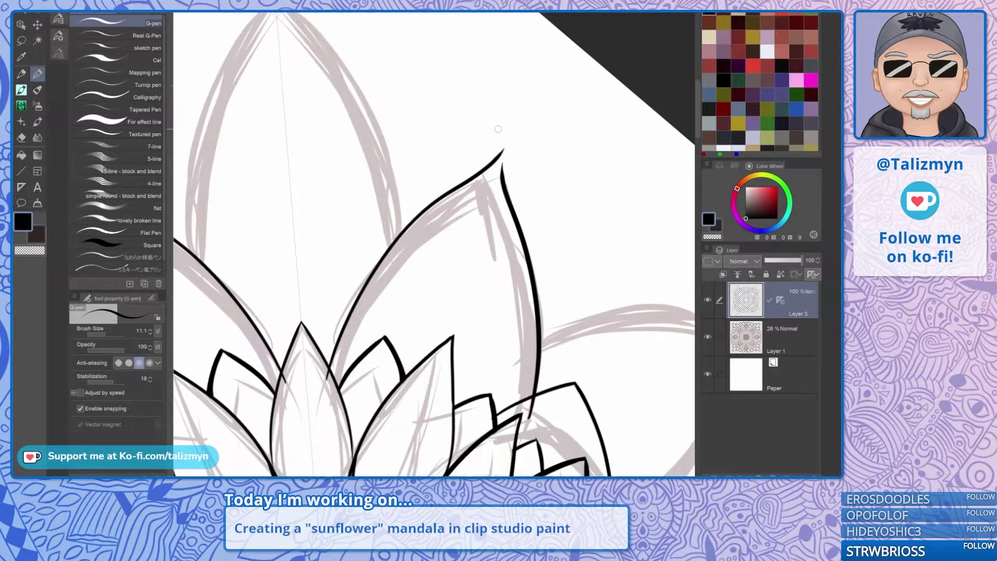
{"action": "key", "text": "ctrl+z"}
{"action": "mouse_move", "coordinate": [328, 390]}
{"action": "left_mouse_down"}
{"action": "mouse_move", "coordinate": [354, 308]}
{"action": "mouse_move", "coordinate": [406, 241]}
{"action": "mouse_move", "coordinate": [507, 141]}
{"action": "left_mouse_up"}
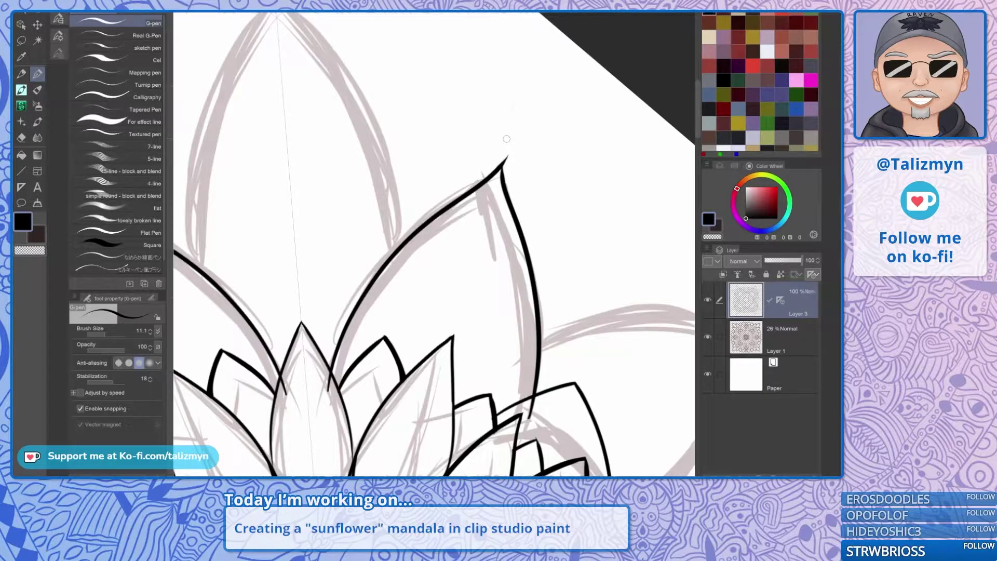
Add short G-pen strokes at the large outer petal's tip to join its two sides, undoing the last stroke.
{"action": "scroll", "coordinate": [506, 139], "scroll_direction": "up", "scroll_amount": 2}
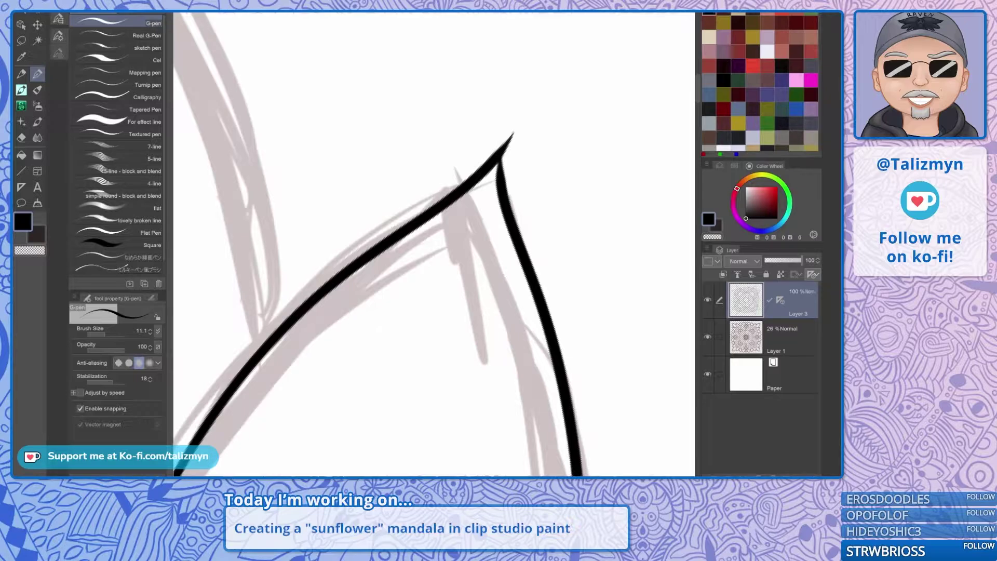
{"action": "key", "text": "minus"}
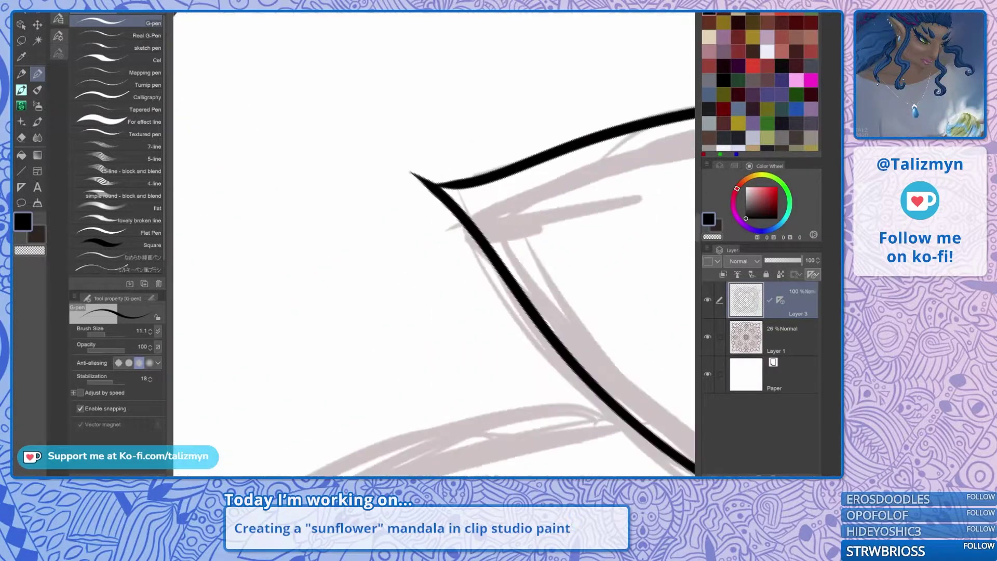
{"action": "scroll", "coordinate": [486, 201], "scroll_direction": "up", "scroll_amount": 2}
{"action": "scroll", "coordinate": [433, 244], "scroll_direction": "up", "scroll_amount": 2}
{"action": "left_click_drag", "start_coordinate": [532, 228], "coordinate": [407, 296]}
{"action": "left_click_drag", "start_coordinate": [494, 242], "coordinate": [387, 316]}
{"action": "key", "text": "asciicircum"}
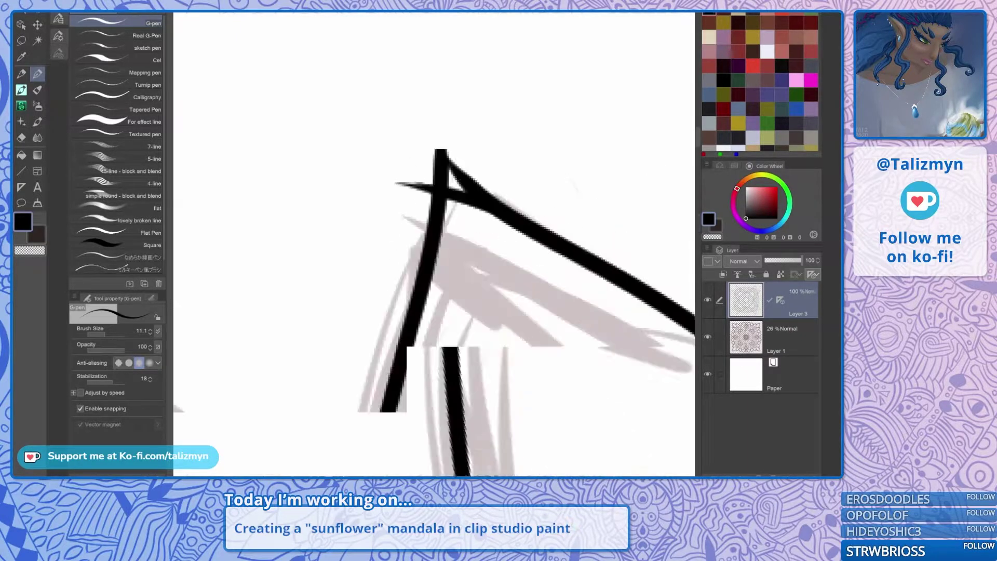
{"action": "left_click_drag", "start_coordinate": [471, 156], "coordinate": [416, 250]}
{"action": "mouse_move", "coordinate": [367, 316]}
{"action": "left_mouse_down"}
{"action": "mouse_move", "coordinate": [390, 288]}
{"action": "mouse_move", "coordinate": [457, 230]}
{"action": "left_mouse_up"}
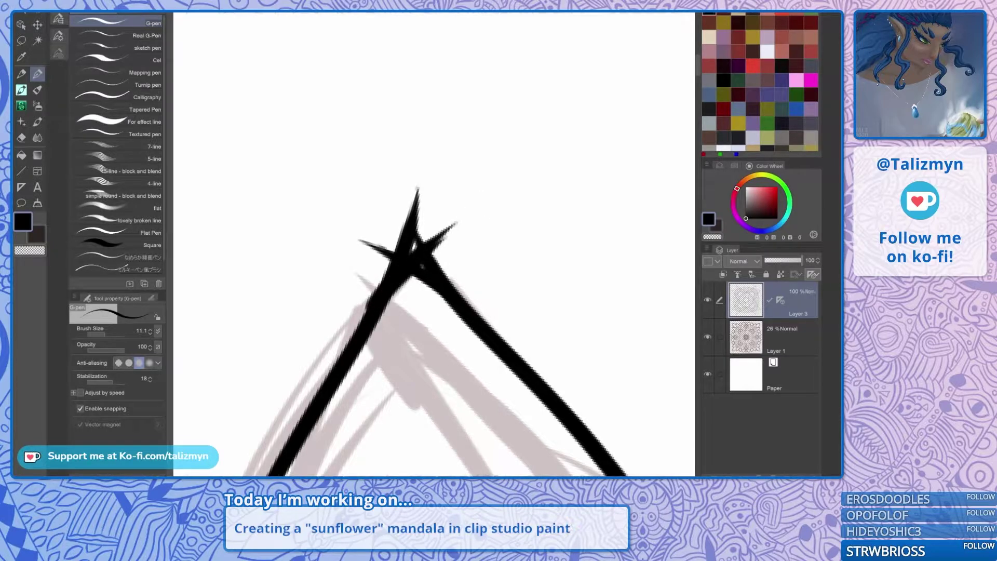
{"action": "key", "text": "ctrl+z"}
Erase the stray ink around the large outer petal's tip to leave a clean point, undoing one eraser stroke along the way.
{"action": "key", "text": "e"}
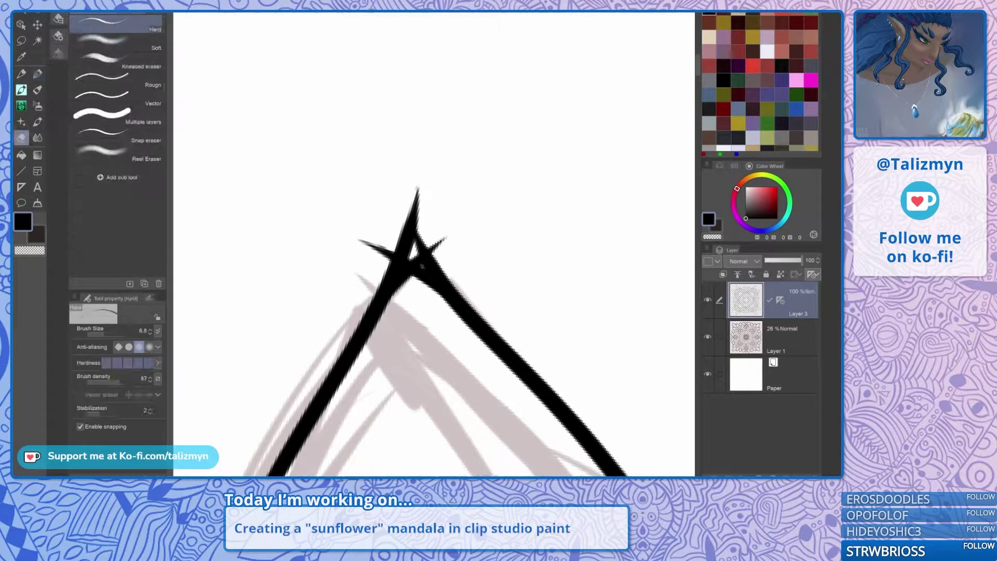
{"action": "mouse_move", "coordinate": [426, 180]}
{"action": "left_mouse_down"}
{"action": "mouse_move", "coordinate": [393, 227]}
{"action": "mouse_move", "coordinate": [359, 249]}
{"action": "left_mouse_up"}
{"action": "mouse_move", "coordinate": [430, 208]}
{"action": "left_mouse_down"}
{"action": "mouse_move", "coordinate": [341, 300]}
{"action": "mouse_move", "coordinate": [435, 371]}
{"action": "left_mouse_up"}
{"action": "mouse_move", "coordinate": [413, 275]}
{"action": "left_mouse_down"}
{"action": "mouse_move", "coordinate": [374, 317]}
{"action": "mouse_move", "coordinate": [389, 322]}
{"action": "left_mouse_up"}
{"action": "mouse_move", "coordinate": [435, 284]}
{"action": "left_mouse_down"}
{"action": "mouse_move", "coordinate": [391, 327]}
{"action": "mouse_move", "coordinate": [477, 215]}
{"action": "left_mouse_up"}
{"action": "left_click_drag", "start_coordinate": [436, 296], "coordinate": [470, 259]}
{"action": "left_click_drag", "start_coordinate": [408, 294], "coordinate": [422, 360]}
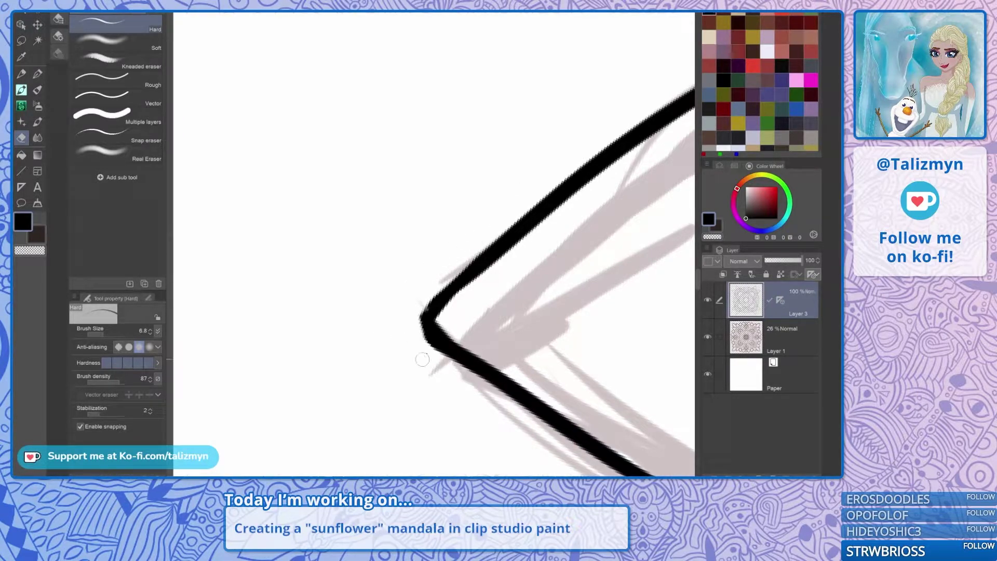
{"action": "mouse_move", "coordinate": [412, 290]}
{"action": "left_mouse_down"}
{"action": "mouse_move", "coordinate": [403, 231]}
{"action": "mouse_move", "coordinate": [472, 160]}
{"action": "left_mouse_up"}
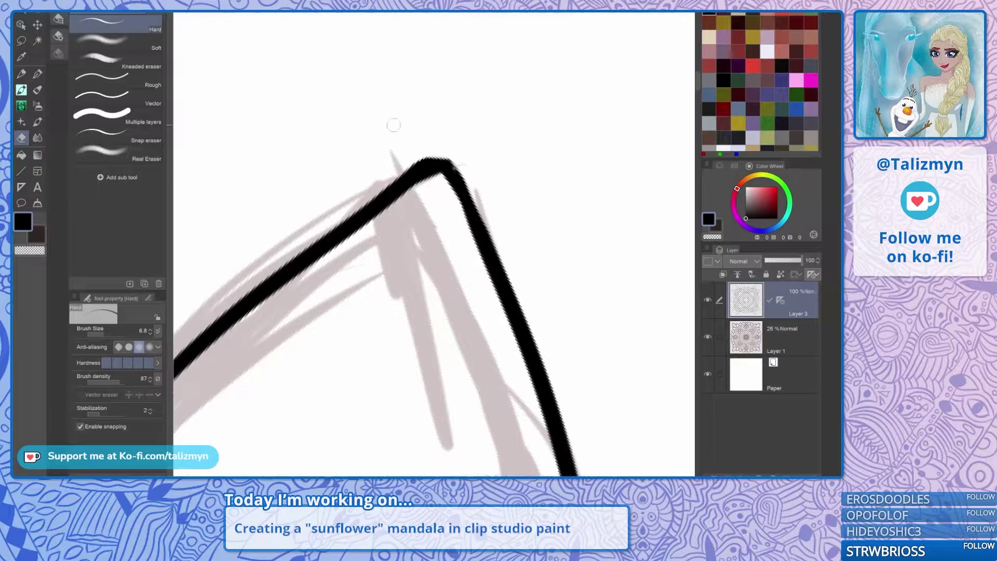
{"action": "mouse_move", "coordinate": [388, 163]}
{"action": "left_mouse_down"}
{"action": "mouse_move", "coordinate": [403, 179]}
{"action": "mouse_move", "coordinate": [357, 198]}
{"action": "left_mouse_up"}
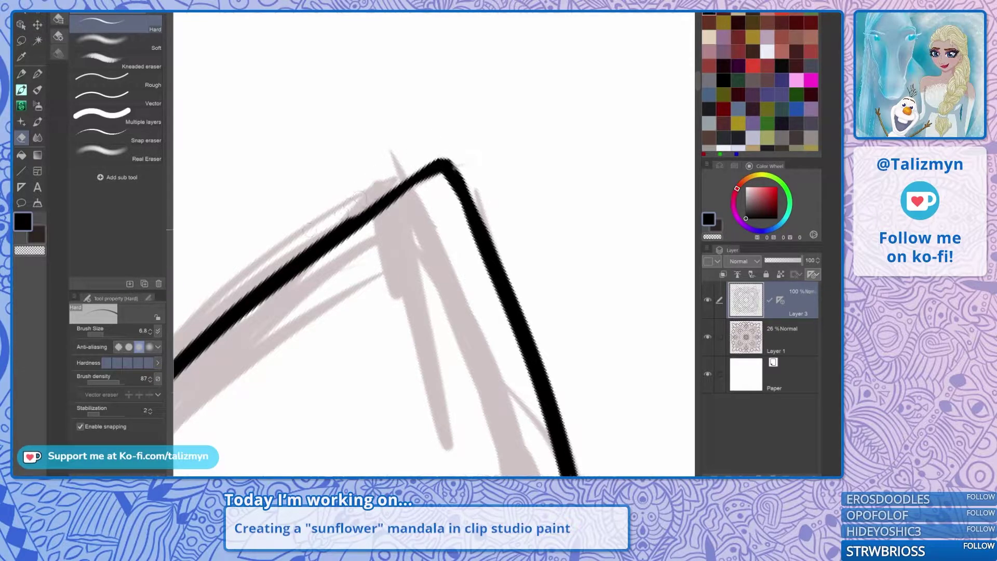
{"action": "key", "text": "ctrl+z"}
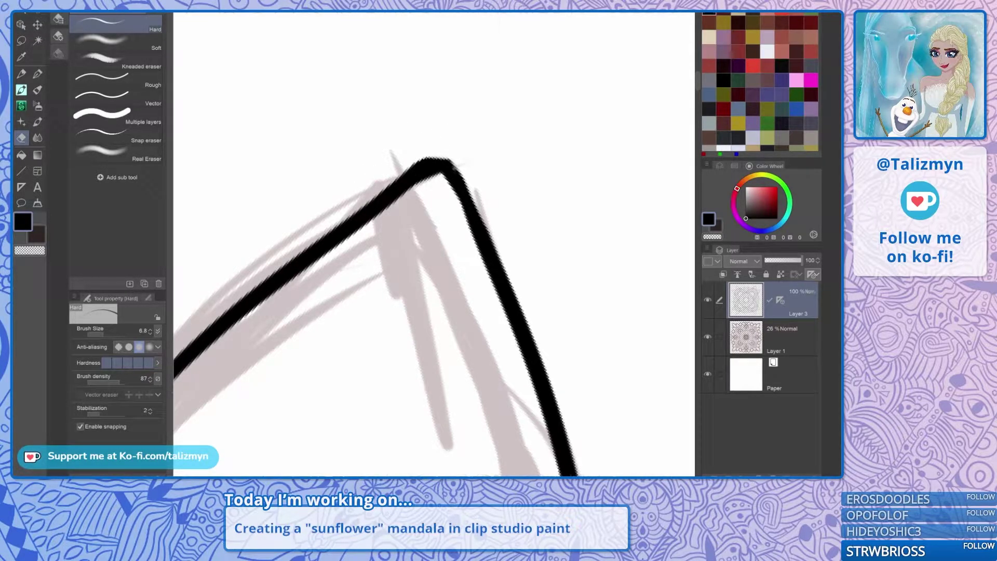
{"action": "left_click_drag", "start_coordinate": [385, 178], "coordinate": [633, 61]}
Trim the base of the large outer petal's side so that it stops at the small rounded petal's outline.
{"action": "scroll", "coordinate": [522, 246], "scroll_direction": "down", "scroll_amount": 4}
{"action": "left_click_drag", "start_coordinate": [460, 322], "coordinate": [432, 198]}
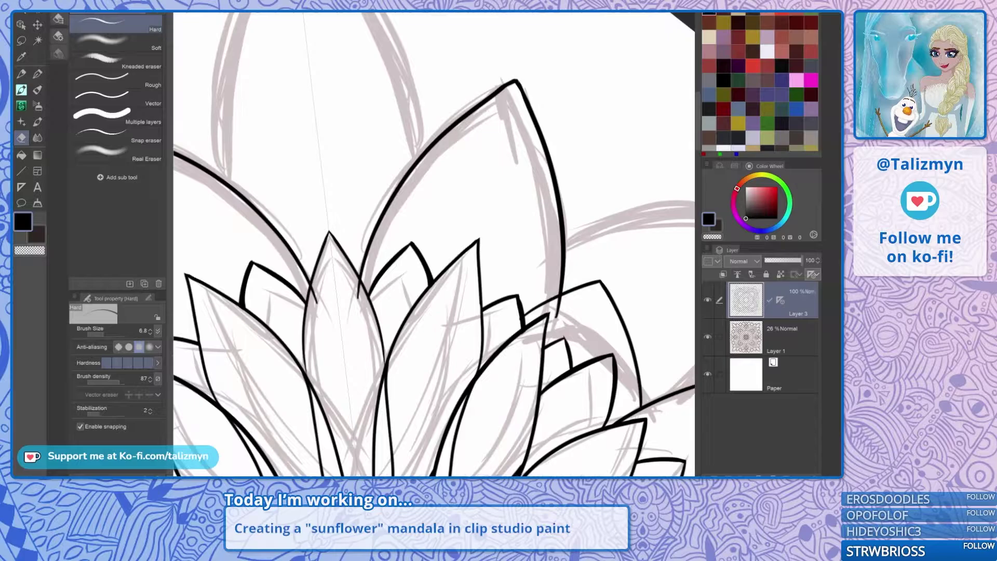
{"action": "scroll", "coordinate": [570, 308], "scroll_direction": "up", "scroll_amount": 5}
{"action": "left_click_drag", "start_coordinate": [675, 223], "coordinate": [636, 178]}
{"action": "mouse_move", "coordinate": [535, 295]}
{"action": "left_mouse_down"}
{"action": "mouse_move", "coordinate": [523, 305]}
{"action": "mouse_move", "coordinate": [527, 284]}
{"action": "mouse_move", "coordinate": [539, 352]}
{"action": "left_mouse_up"}
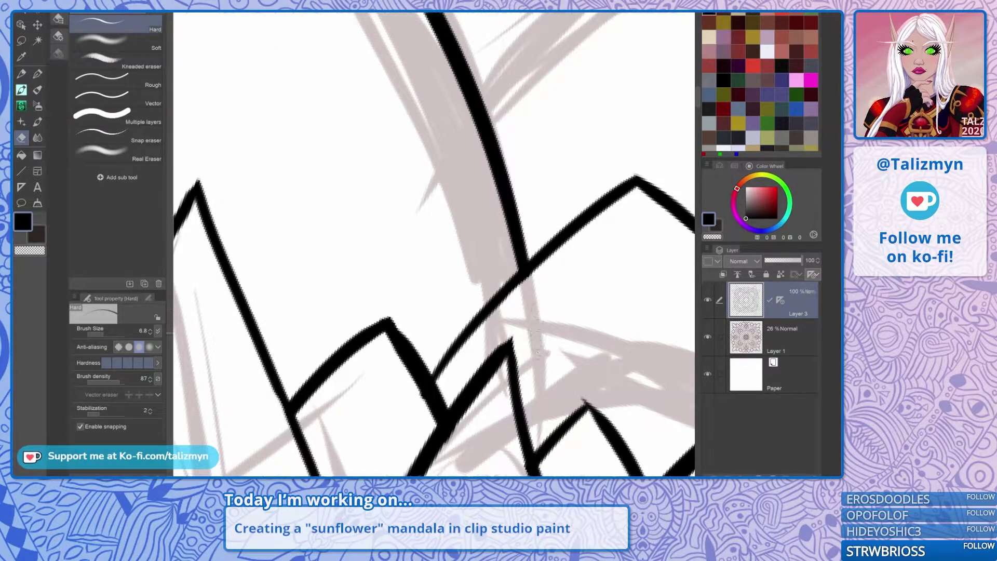
Erase the overshoot of the large outer petal's other side where it crosses into the pointed sunflower petal.
{"action": "left_click_drag", "start_coordinate": [312, 400], "coordinate": [557, 316]}
{"action": "left_click_drag", "start_coordinate": [364, 289], "coordinate": [527, 318]}
{"action": "left_click_drag", "start_coordinate": [415, 358], "coordinate": [541, 252]}
{"action": "left_click_drag", "start_coordinate": [619, 322], "coordinate": [483, 130]}
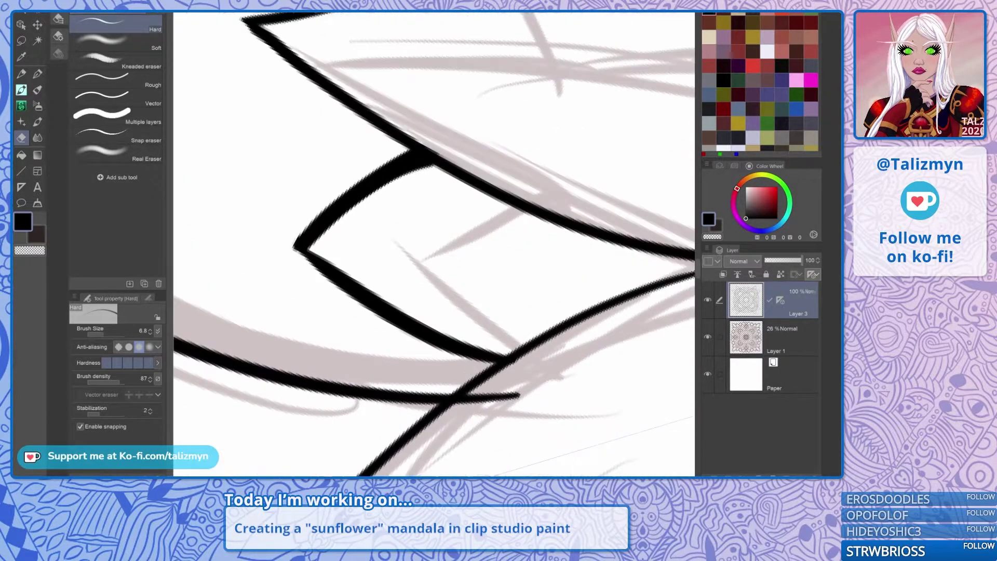
{"action": "mouse_move", "coordinate": [497, 398]}
{"action": "left_mouse_down"}
{"action": "mouse_move", "coordinate": [473, 398]}
{"action": "mouse_move", "coordinate": [463, 413]}
{"action": "mouse_move", "coordinate": [514, 396]}
{"action": "mouse_move", "coordinate": [500, 392]}
{"action": "left_mouse_up"}
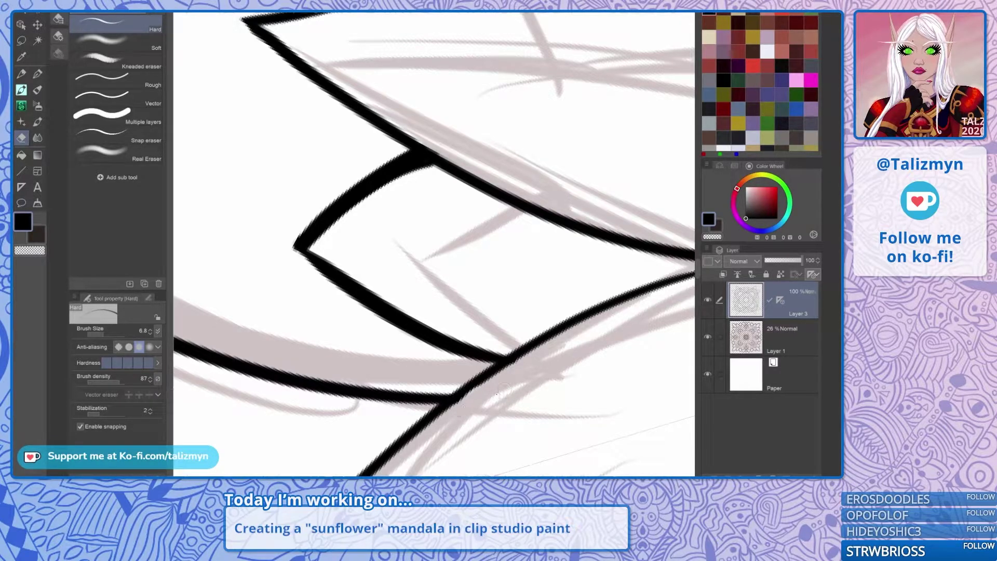
Examine the inked outer petals and the remaining sketched petals across the upper half of the mandala.
{"action": "scroll", "coordinate": [548, 314], "scroll_direction": "down", "scroll_amount": 5}
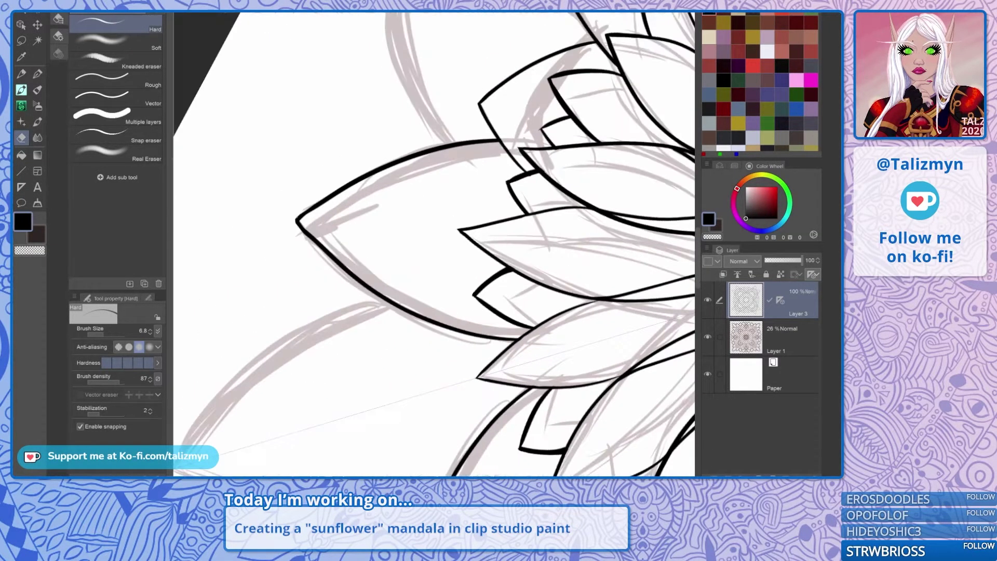
{"action": "scroll", "coordinate": [434, 244], "scroll_direction": "down", "scroll_amount": 6}
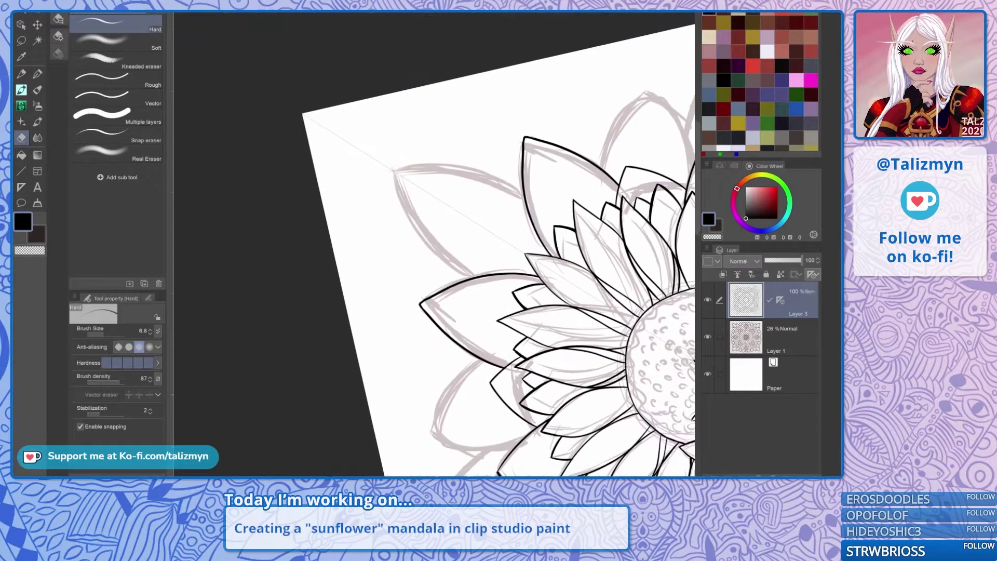
{"action": "left_click_drag", "start_coordinate": [507, 275], "coordinate": [371, 301]}
{"action": "scroll", "coordinate": [468, 260], "scroll_direction": "down", "scroll_amount": 4}
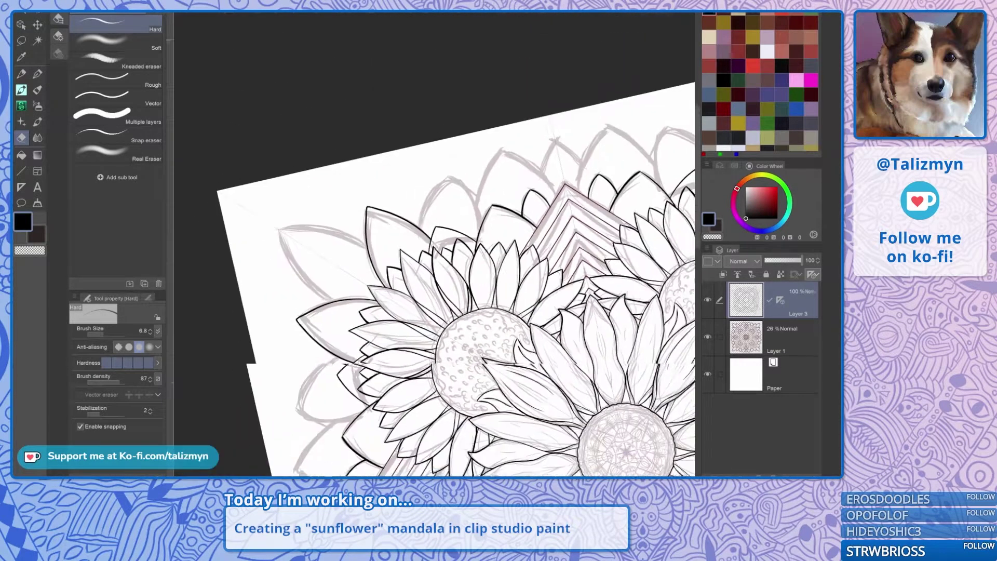
{"action": "left_click_drag", "start_coordinate": [591, 423], "coordinate": [478, 358]}
{"action": "left_click_drag", "start_coordinate": [479, 281], "coordinate": [452, 358]}
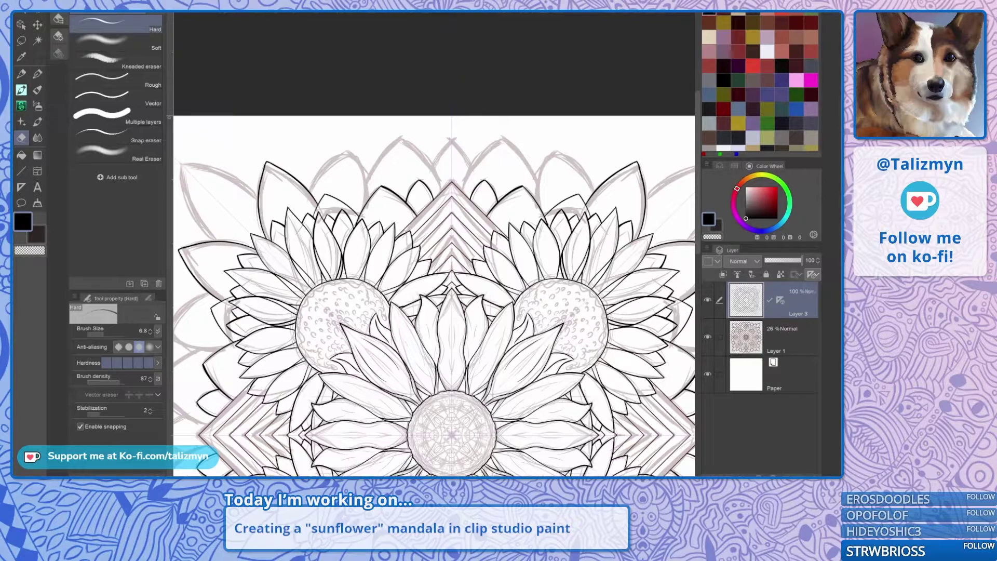
{"action": "left_click_drag", "start_coordinate": [452, 260], "coordinate": [450, 318]}
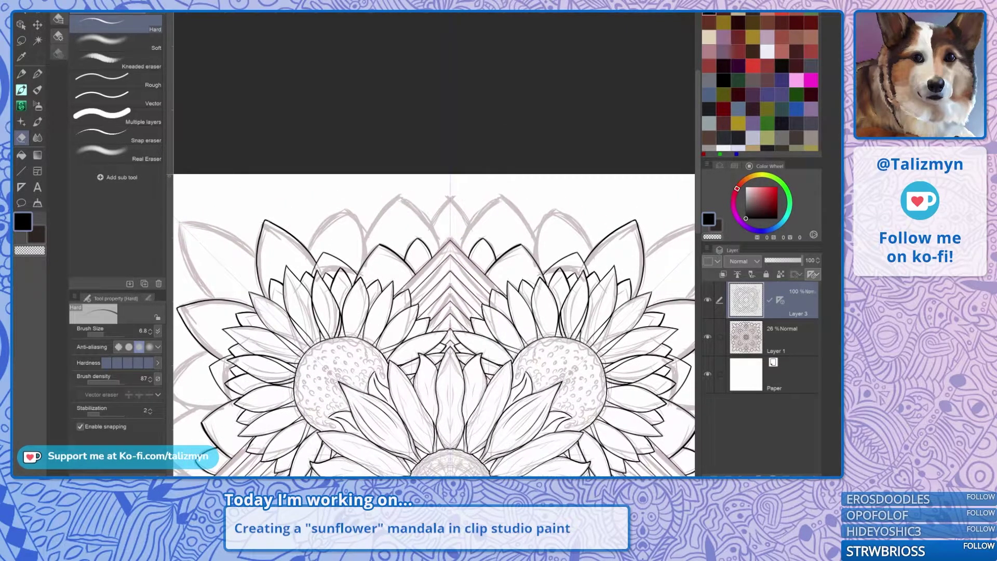
Ink the chevron-facing side of the sketched petal beside the large outer petal with the G-pen, running from its base to its tip.
{"action": "scroll", "coordinate": [500, 218], "scroll_direction": "up", "scroll_amount": 5}
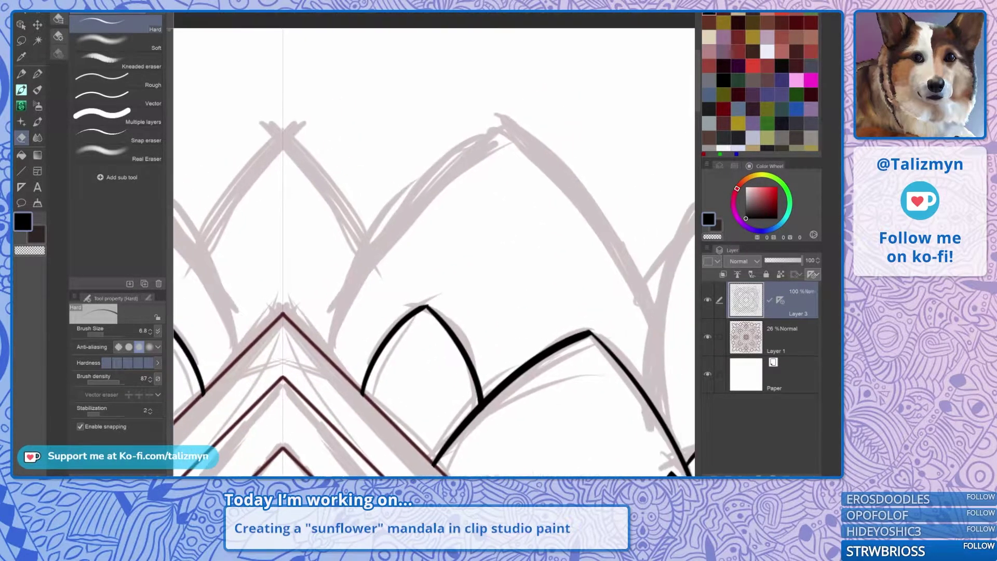
{"action": "mouse_move", "coordinate": [434, 250]}
{"action": "left_mouse_down"}
{"action": "mouse_move", "coordinate": [571, 266]}
{"action": "mouse_move", "coordinate": [314, 226]}
{"action": "mouse_move", "coordinate": [385, 222]}
{"action": "left_mouse_up"}
{"action": "key", "text": "p"}
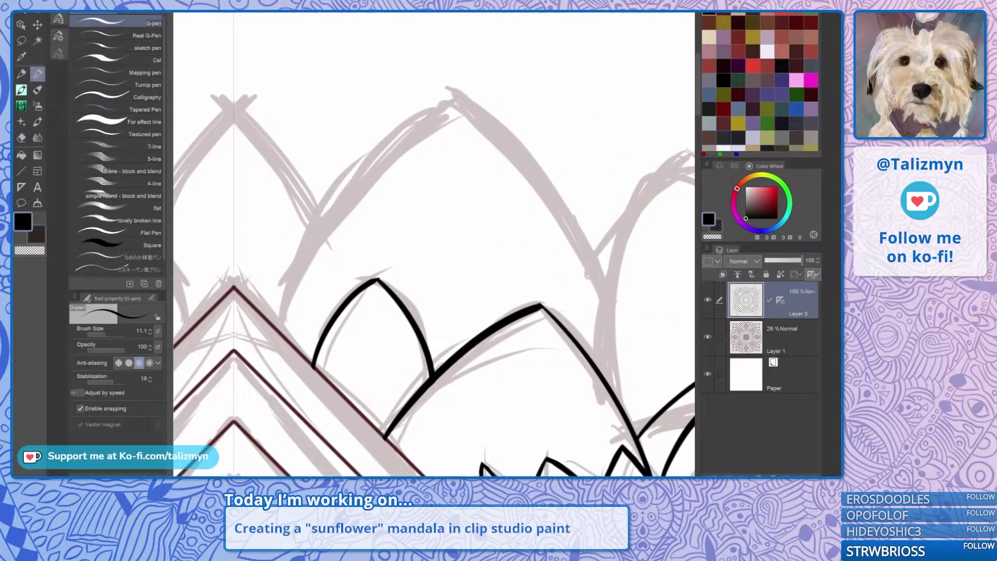
{"action": "left_click_drag", "start_coordinate": [378, 281], "coordinate": [332, 256]}
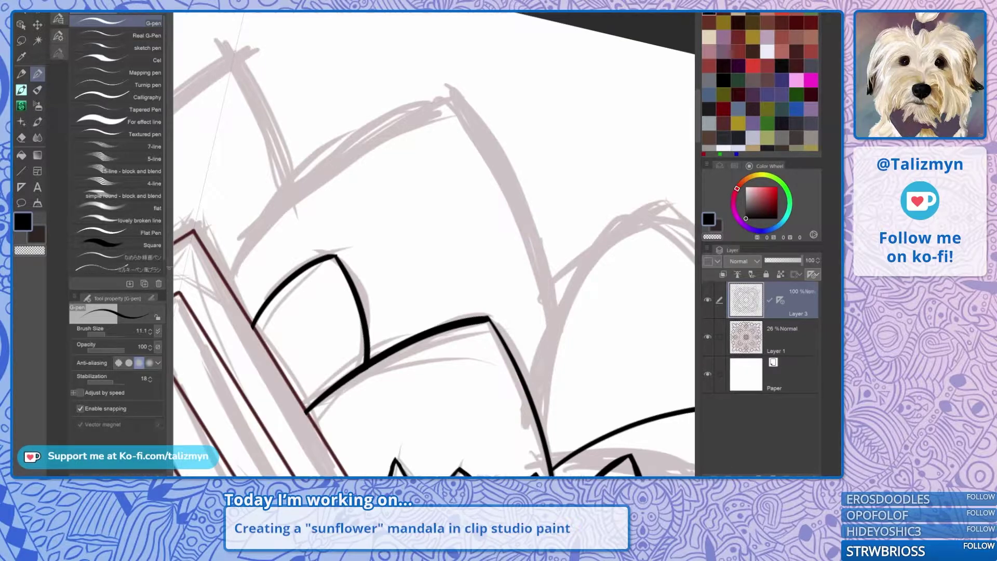
{"action": "scroll", "coordinate": [517, 267], "scroll_direction": "down", "scroll_amount": 3}
{"action": "left_click_drag", "start_coordinate": [517, 267], "coordinate": [387, 187]}
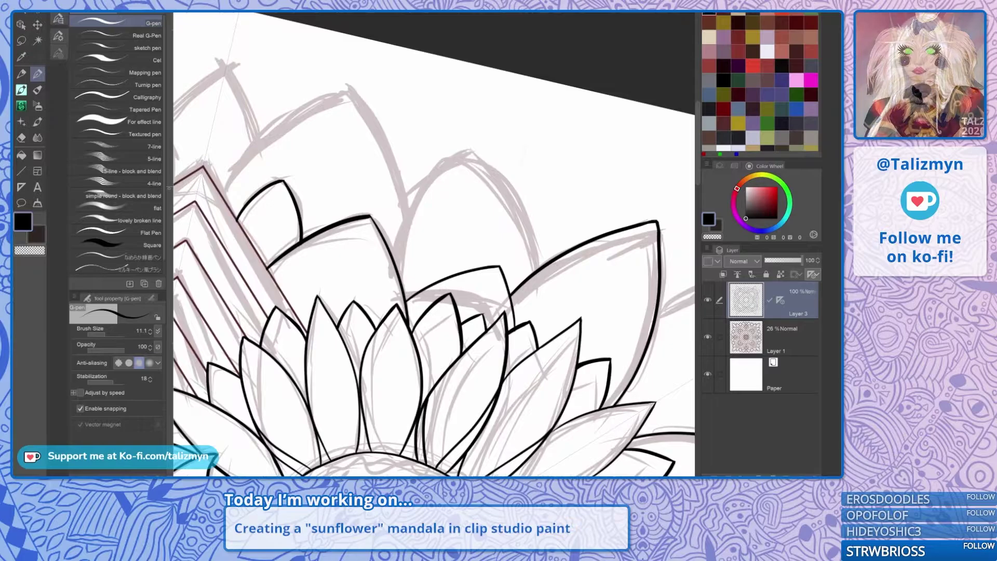
{"action": "scroll", "coordinate": [435, 244], "scroll_direction": "up", "scroll_amount": 5}
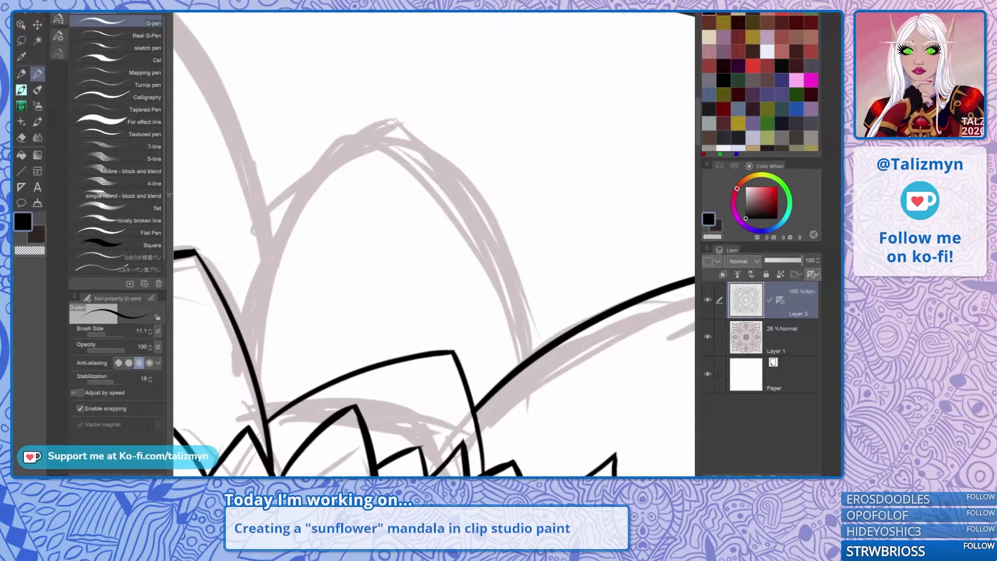
{"action": "left_click_drag", "start_coordinate": [434, 156], "coordinate": [454, 158]}
{"action": "left_click_drag", "start_coordinate": [434, 244], "coordinate": [476, 254]}
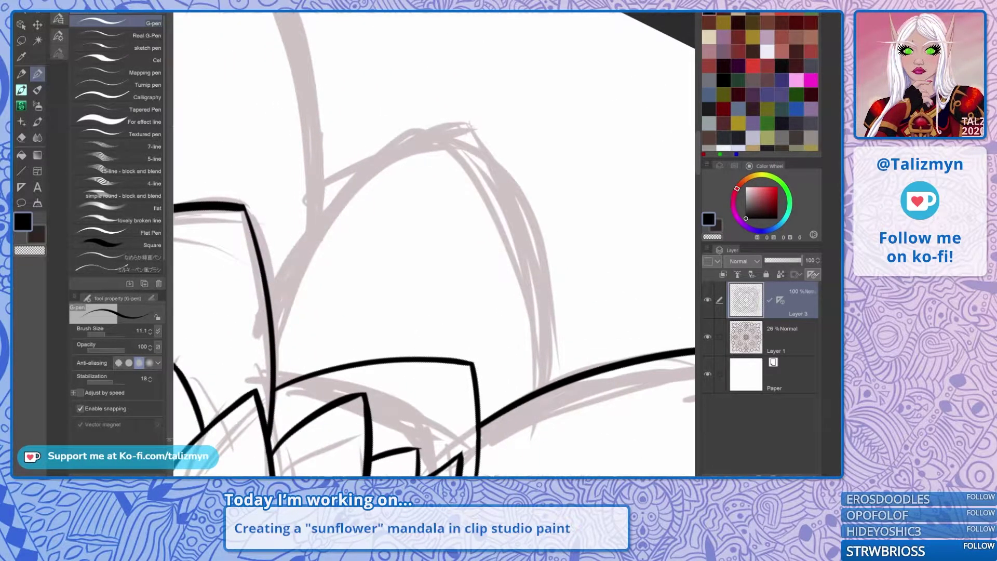
{"action": "mouse_move", "coordinate": [261, 344]}
{"action": "left_mouse_down"}
{"action": "mouse_move", "coordinate": [430, 149]}
{"action": "mouse_move", "coordinate": [488, 132]}
{"action": "mouse_move", "coordinate": [331, 164]}
{"action": "mouse_move", "coordinate": [313, 198]}
{"action": "left_mouse_up"}
{"action": "left_click_drag", "start_coordinate": [434, 311], "coordinate": [365, 237]}
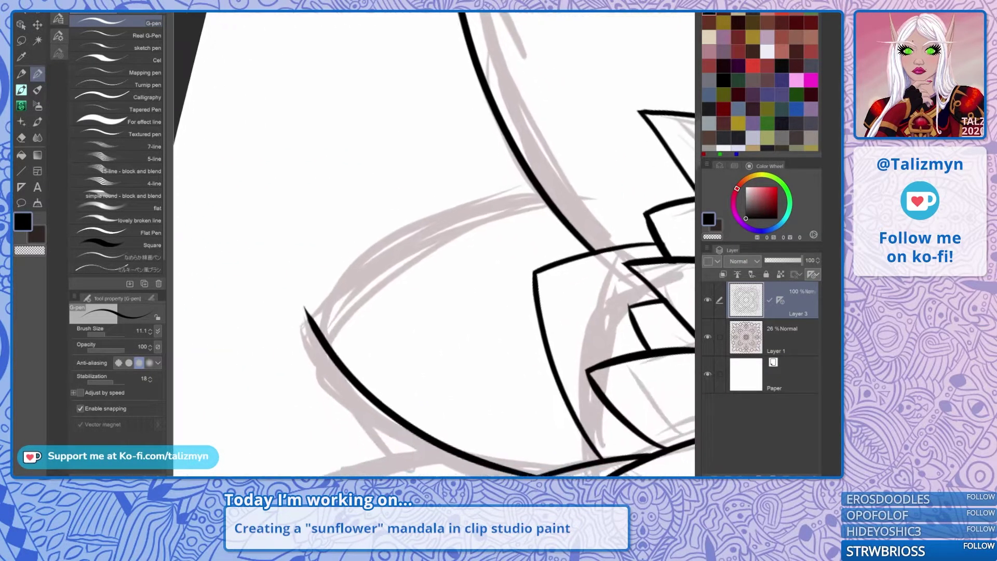
{"action": "key", "text": "asciicircum"}
{"action": "key", "text": "asciicircum"}
{"action": "key", "text": "asciicircum"}
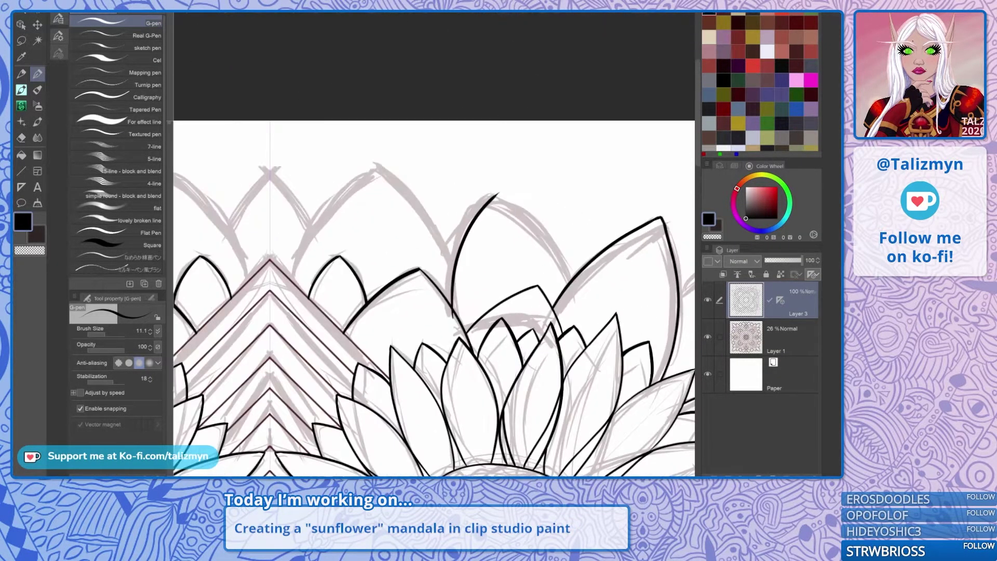
Ink the missing side of the half-outlined outer petal with the G-pen, following the sketch up to its tip.
{"action": "left_click_drag", "start_coordinate": [291, 234], "coordinate": [546, 299]}
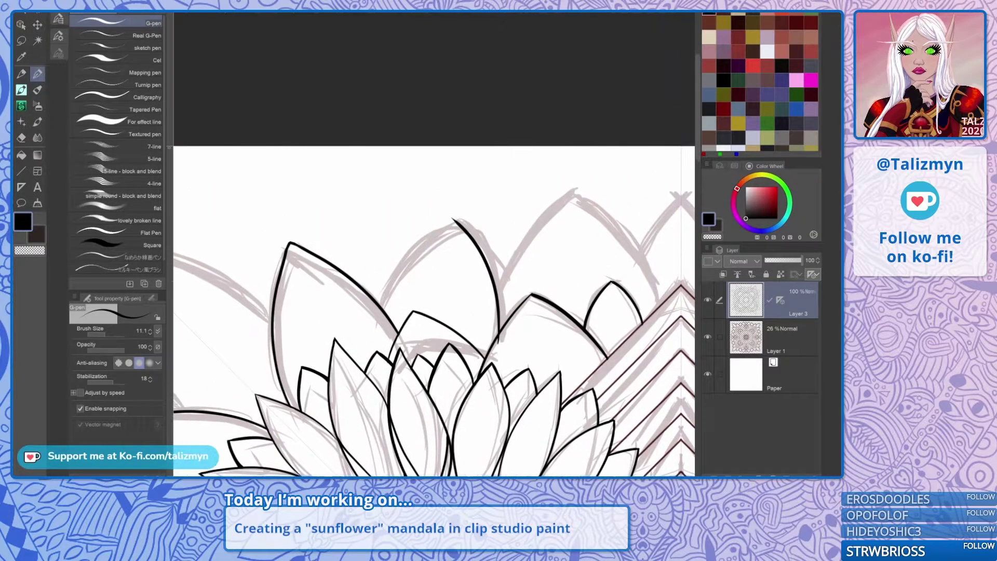
{"action": "scroll", "coordinate": [444, 281], "scroll_direction": "up", "scroll_amount": 3}
{"action": "mouse_move", "coordinate": [295, 351]}
{"action": "left_mouse_down"}
{"action": "mouse_move", "coordinate": [388, 204]}
{"action": "mouse_move", "coordinate": [498, 128]}
{"action": "left_mouse_up"}
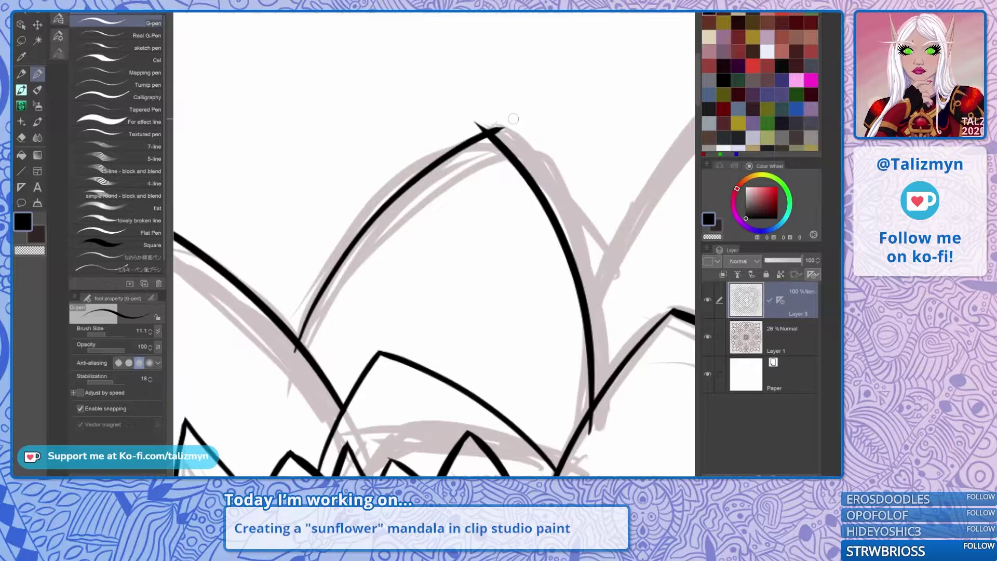
Thicken the newly inked side of the outer petal with overlapping G-pen strokes from its base towards the tip.
{"action": "scroll", "coordinate": [416, 259], "scroll_direction": "up", "scroll_amount": 1}
{"action": "mouse_move", "coordinate": [442, 218]}
{"action": "left_mouse_down"}
{"action": "mouse_move", "coordinate": [441, 294]}
{"action": "mouse_move", "coordinate": [423, 278]}
{"action": "left_mouse_up"}
{"action": "scroll", "coordinate": [406, 315], "scroll_direction": "up", "scroll_amount": 2}
{"action": "left_click_drag", "start_coordinate": [253, 447], "coordinate": [301, 342]}
{"action": "left_click_drag", "start_coordinate": [271, 399], "coordinate": [322, 305]}
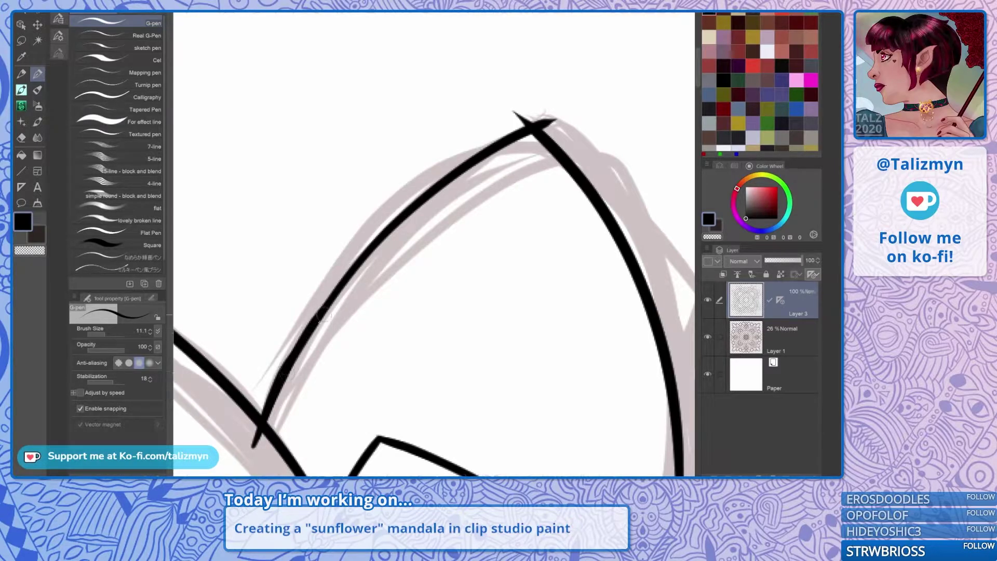
{"action": "left_click_drag", "start_coordinate": [306, 340], "coordinate": [398, 228]}
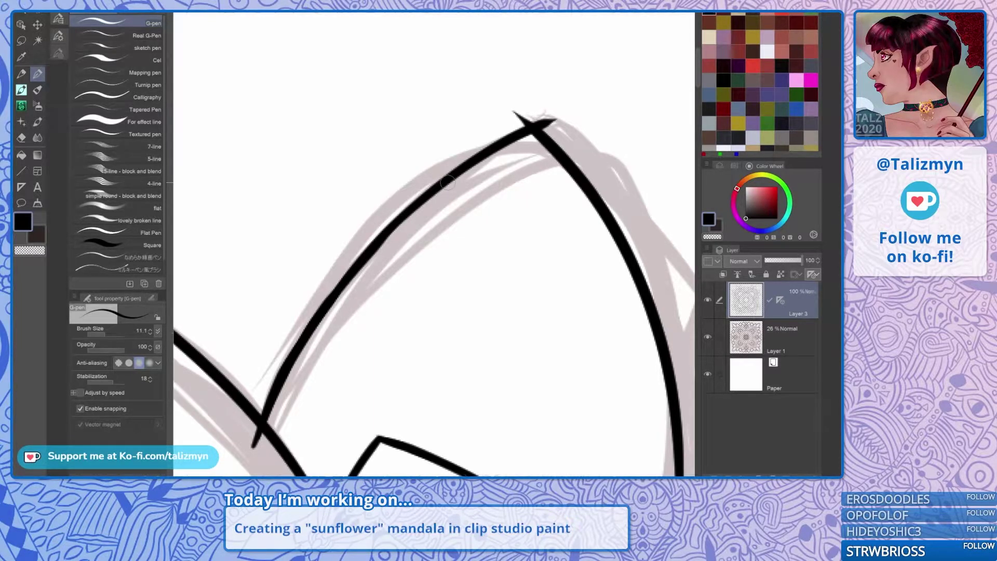
{"action": "left_click_drag", "start_coordinate": [447, 183], "coordinate": [536, 17]}
Erase the line end overshooting at the petal's base where it meets the large neighbouring petal, using the Hard eraser.
{"action": "key", "text": "e"}
{"action": "mouse_move", "coordinate": [336, 354]}
{"action": "left_mouse_down"}
{"action": "mouse_move", "coordinate": [494, 379]}
{"action": "mouse_move", "coordinate": [537, 358]}
{"action": "left_mouse_up"}
{"action": "left_click_drag", "start_coordinate": [478, 410], "coordinate": [478, 376]}
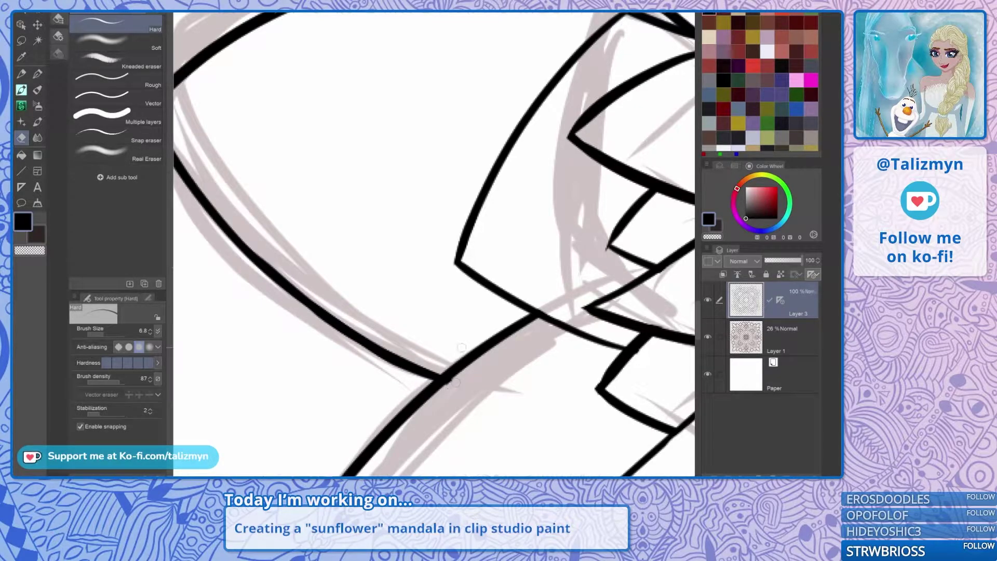
Erase the overshooting line end at the petal's other base, where it crosses the shorter petal in front.
{"action": "key", "text": "minus"}
{"action": "key", "text": "minus"}
{"action": "key", "text": "minus"}
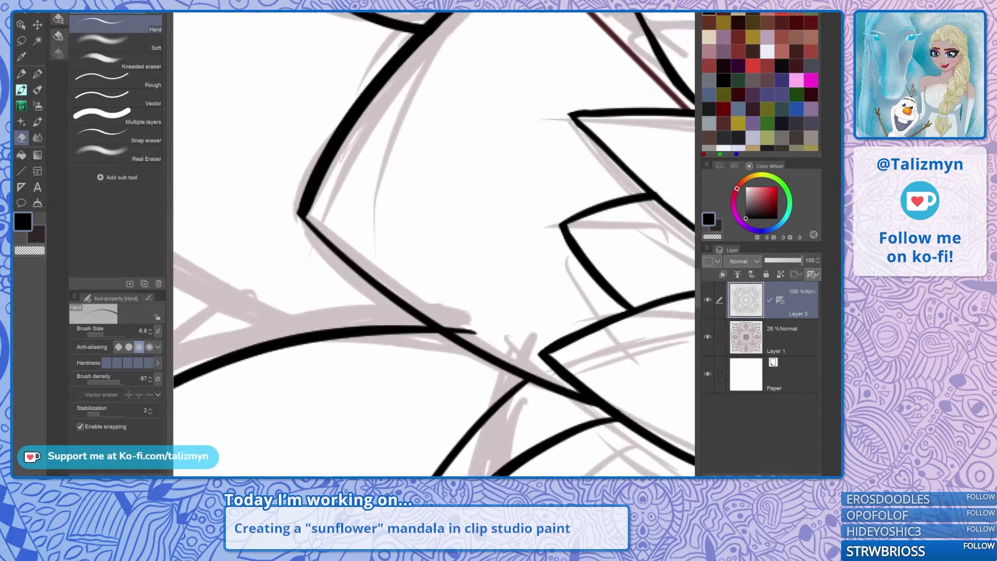
{"action": "key", "text": "minus"}
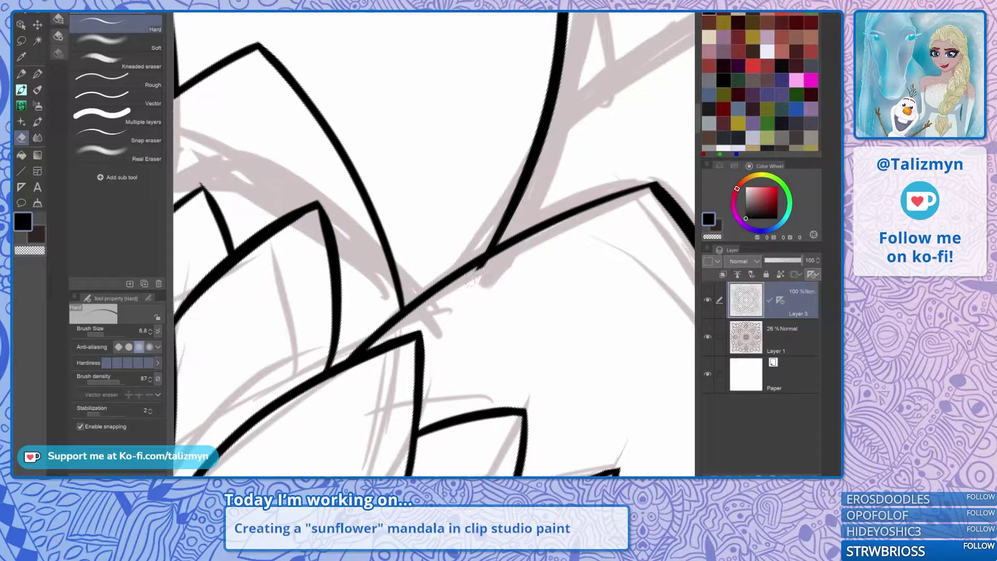
{"action": "key", "text": "ctrl+z"}
{"action": "left_click_drag", "start_coordinate": [501, 258], "coordinate": [415, 282]}
{"action": "key", "text": "minus"}
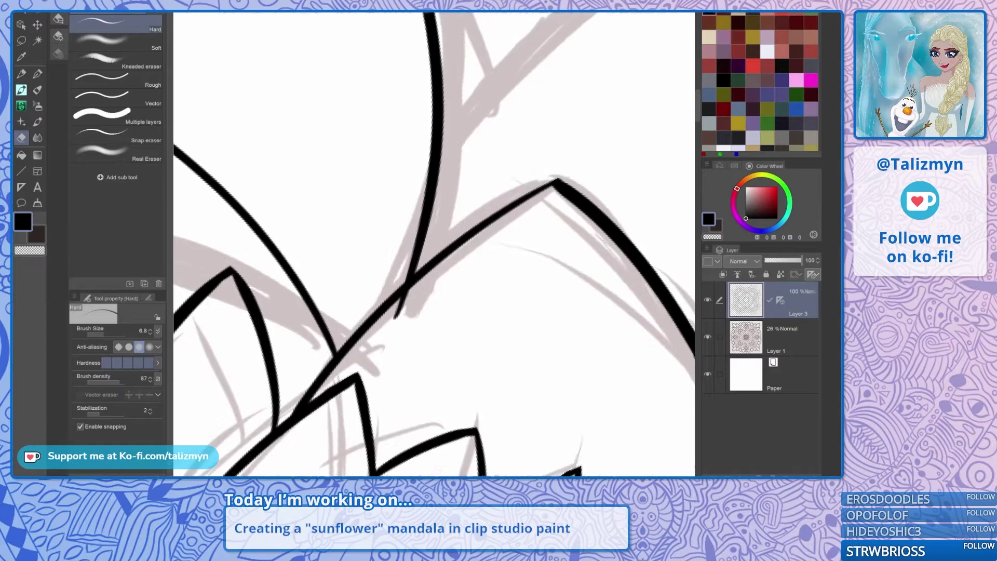
{"action": "scroll", "coordinate": [417, 299], "scroll_direction": "up", "scroll_amount": 2}
{"action": "left_click_drag", "start_coordinate": [389, 333], "coordinate": [395, 305]}
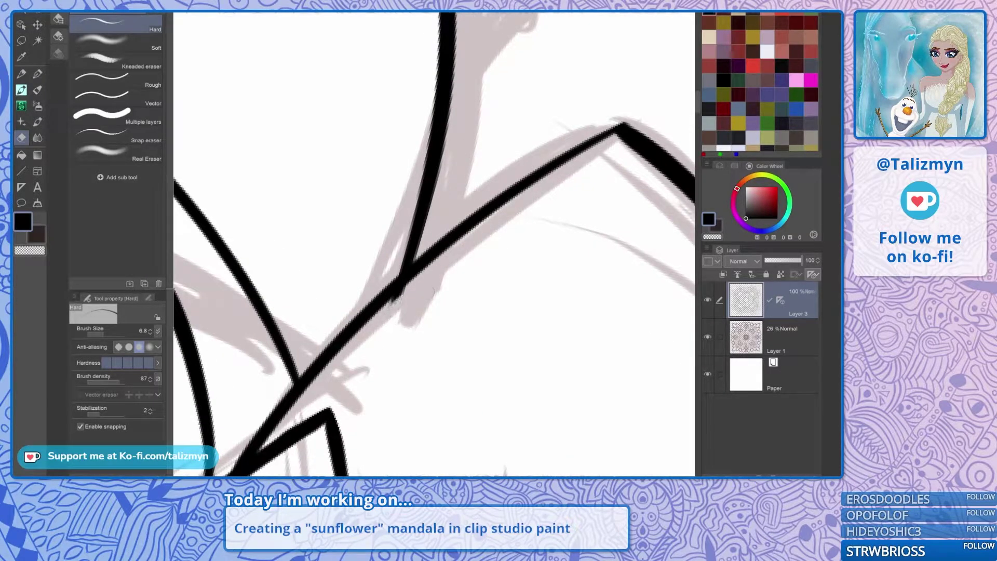
Thicken the shorter front petal's outline with the G-pen from the junction up to its tip.
{"action": "key", "text": "p"}
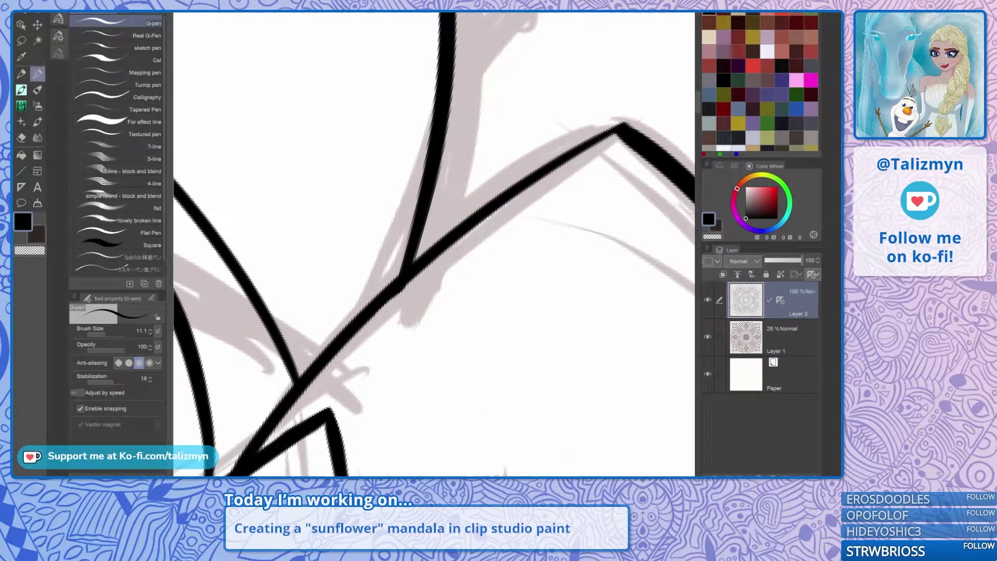
{"action": "left_click_drag", "start_coordinate": [451, 262], "coordinate": [390, 293]}
{"action": "key", "text": "minus"}
{"action": "left_click_drag", "start_coordinate": [451, 234], "coordinate": [389, 285]}
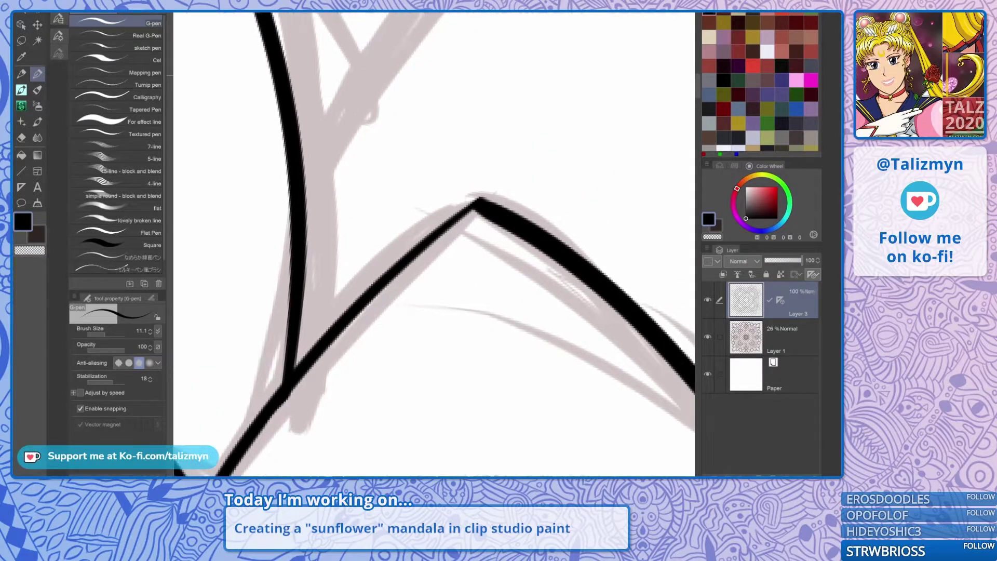
{"action": "mouse_move", "coordinate": [304, 362]}
{"action": "left_mouse_down"}
{"action": "mouse_move", "coordinate": [398, 267]}
{"action": "mouse_move", "coordinate": [477, 208]}
{"action": "left_mouse_up"}
{"action": "left_click_drag", "start_coordinate": [428, 245], "coordinate": [491, 208]}
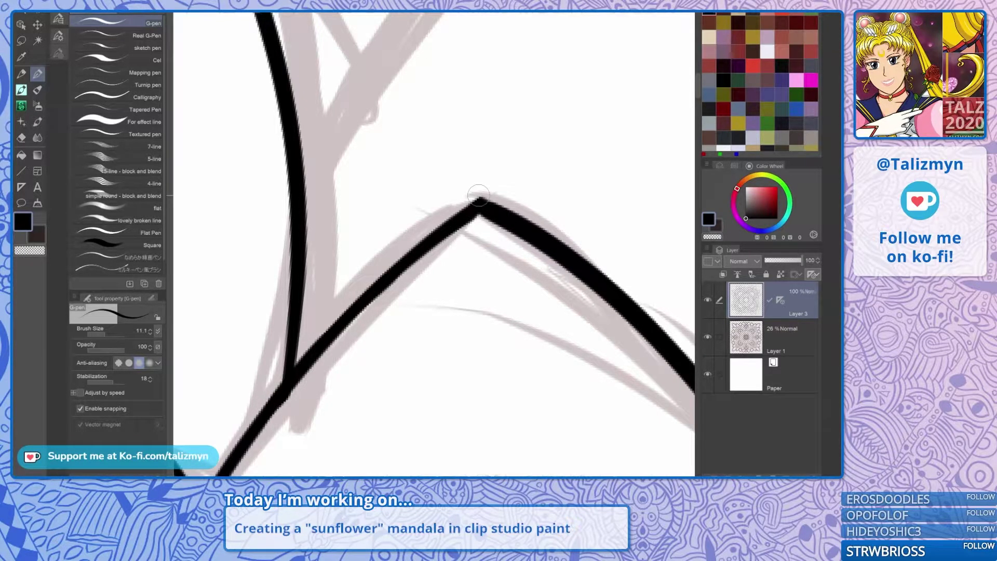
Erase the crossed line ends at the outer petal's tip with the Hard eraser to leave a clean point.
{"action": "scroll", "coordinate": [464, 302], "scroll_direction": "down", "scroll_amount": 4}
{"action": "scroll", "coordinate": [434, 244], "scroll_direction": "up", "scroll_amount": 6}
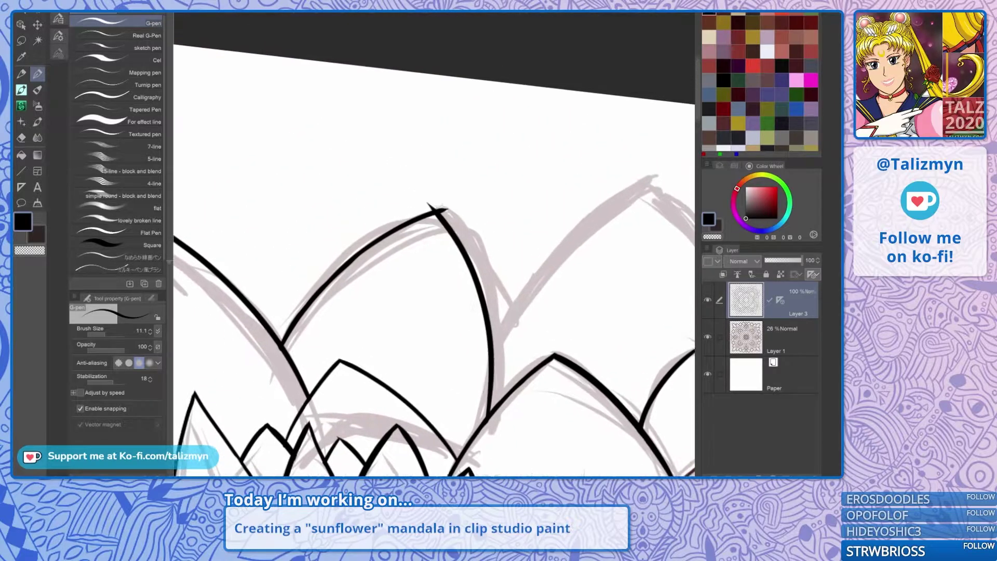
{"action": "scroll", "coordinate": [441, 239], "scroll_direction": "up", "scroll_amount": 3}
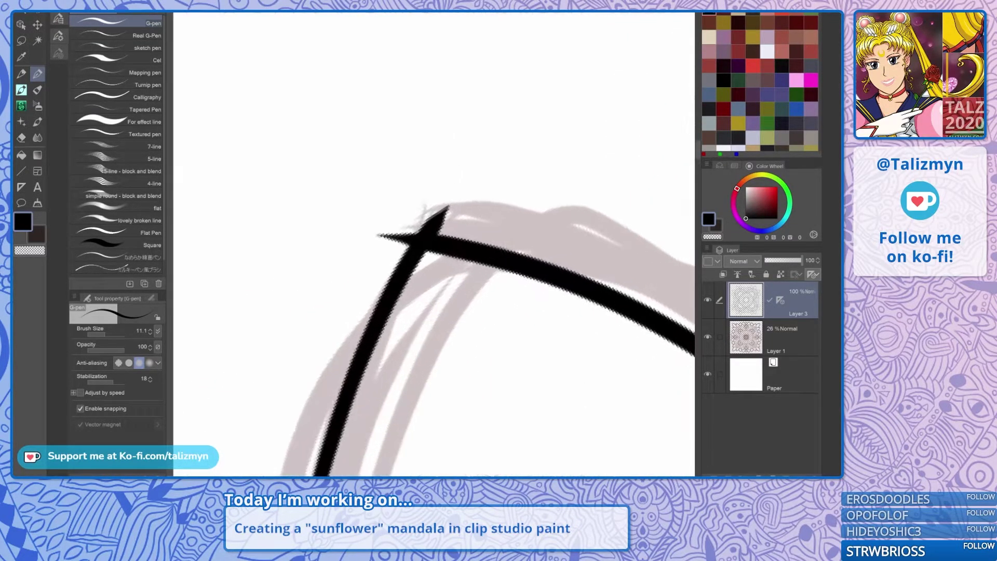
{"action": "key", "text": "e"}
{"action": "scroll", "coordinate": [457, 256], "scroll_direction": "up", "scroll_amount": 1}
{"action": "mouse_move", "coordinate": [335, 243]}
{"action": "left_mouse_down"}
{"action": "mouse_move", "coordinate": [362, 214]}
{"action": "mouse_move", "coordinate": [394, 197]}
{"action": "mouse_move", "coordinate": [411, 203]}
{"action": "mouse_move", "coordinate": [370, 223]}
{"action": "mouse_move", "coordinate": [361, 245]}
{"action": "left_mouse_up"}
{"action": "key", "text": "minus"}
{"action": "key", "text": "minus"}
{"action": "key", "text": "minus"}
{"action": "key", "text": "minus"}
{"action": "key", "text": "minus"}
{"action": "key", "text": "minus"}
{"action": "key", "text": "minus"}
{"action": "key", "text": "minus"}
{"action": "key", "text": "minus"}
{"action": "scroll", "coordinate": [345, 264], "scroll_direction": "down", "scroll_amount": 8}
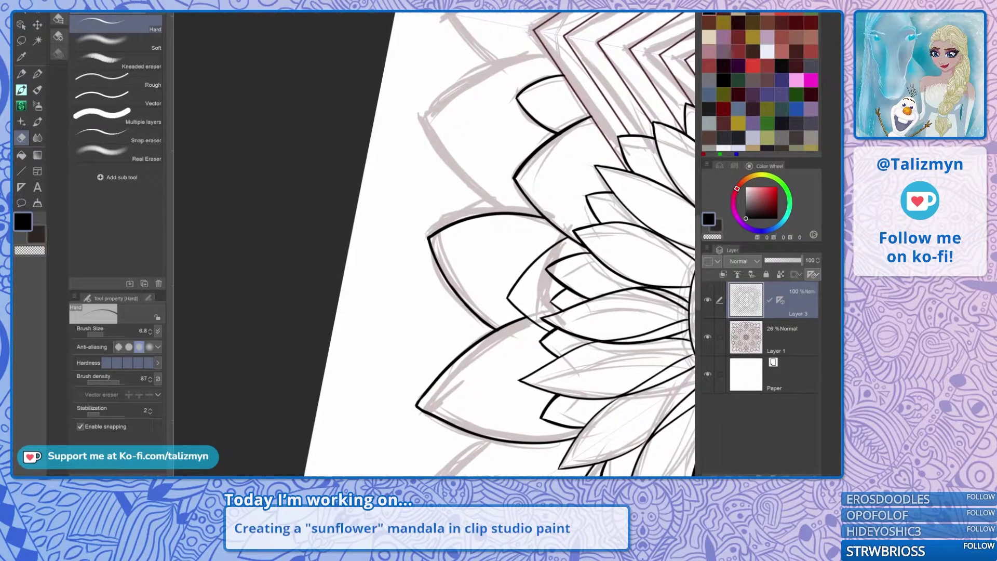
Ink the outer side of the large sketched petal nearest the chevrons with the G-pen, from base to tip.
{"action": "scroll", "coordinate": [434, 244], "scroll_direction": "down", "scroll_amount": 3}
{"action": "left_click_drag", "start_coordinate": [467, 207], "coordinate": [407, 275]}
{"action": "left_click_drag", "start_coordinate": [364, 311], "coordinate": [345, 205]}
{"action": "scroll", "coordinate": [434, 244], "scroll_direction": "up", "scroll_amount": 5}
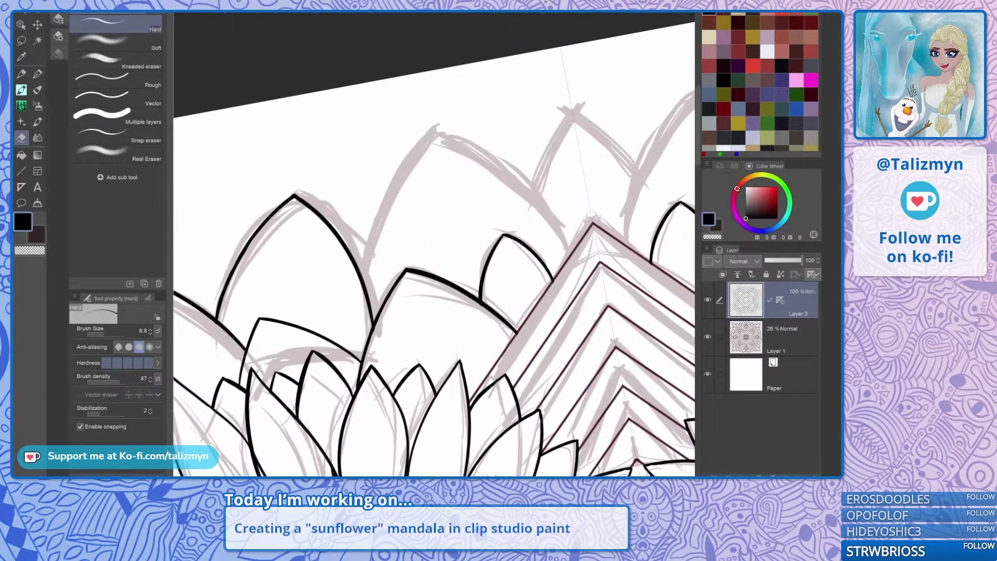
{"action": "left_click_drag", "start_coordinate": [294, 196], "coordinate": [301, 151]}
{"action": "scroll", "coordinate": [468, 208], "scroll_direction": "up", "scroll_amount": 2}
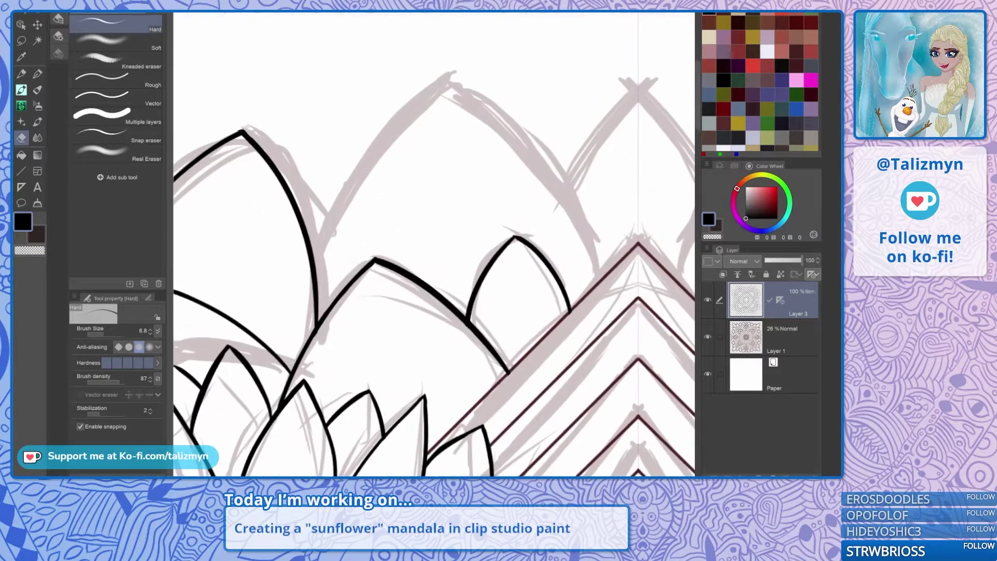
{"action": "scroll", "coordinate": [434, 244], "scroll_direction": "down", "scroll_amount": 1}
{"action": "key", "text": "p"}
{"action": "mouse_move", "coordinate": [266, 317]}
{"action": "left_mouse_down"}
{"action": "mouse_move", "coordinate": [291, 256]}
{"action": "mouse_move", "coordinate": [365, 165]}
{"action": "mouse_move", "coordinate": [420, 125]}
{"action": "left_mouse_up"}
Ink the chevron-facing side of the same large petal with the G-pen so both sides meet at the tip.
{"action": "left_click_drag", "start_coordinate": [519, 182], "coordinate": [224, 212]}
{"action": "scroll", "coordinate": [503, 268], "scroll_direction": "up", "scroll_amount": 1}
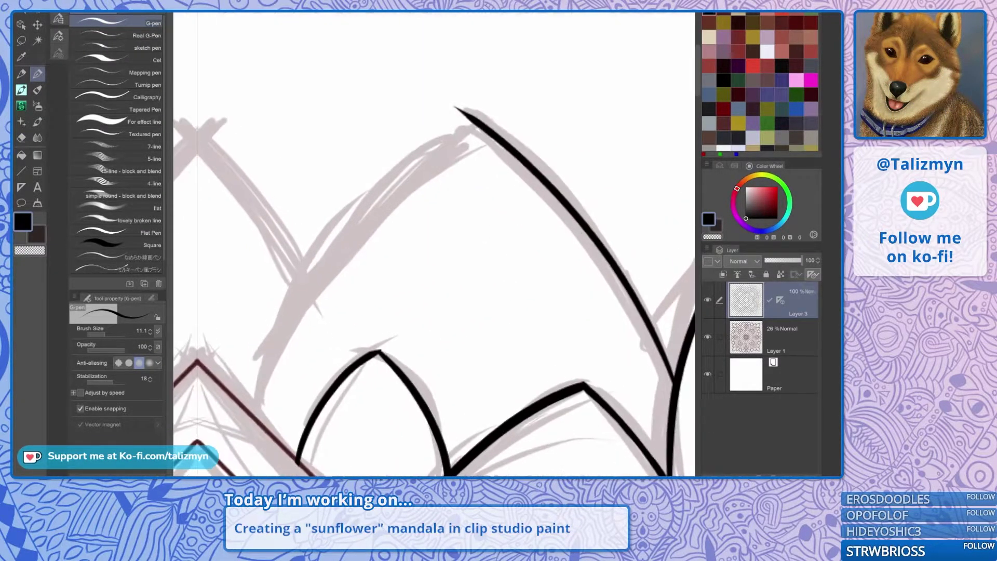
{"action": "mouse_move", "coordinate": [264, 375]}
{"action": "left_mouse_down"}
{"action": "mouse_move", "coordinate": [254, 429]}
{"action": "mouse_move", "coordinate": [425, 144]}
{"action": "mouse_move", "coordinate": [470, 107]}
{"action": "mouse_move", "coordinate": [430, 203]}
{"action": "left_mouse_up"}
{"action": "scroll", "coordinate": [471, 106], "scroll_direction": "up", "scroll_amount": 2}
{"action": "left_click_drag", "start_coordinate": [520, 312], "coordinate": [541, 276]}
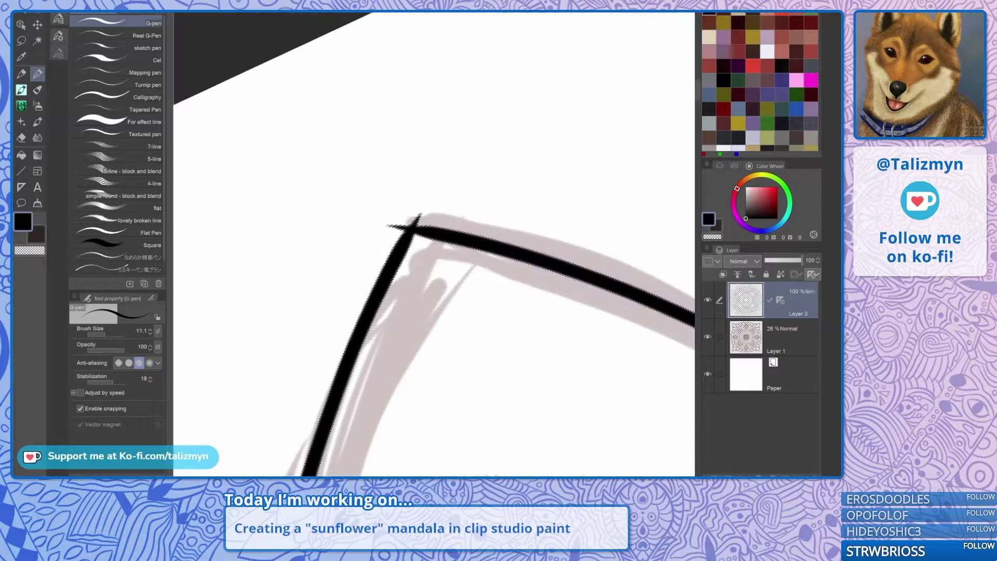
Erase the crossed line ends at the large petal's tip with the Hard eraser.
{"action": "key", "text": "e"}
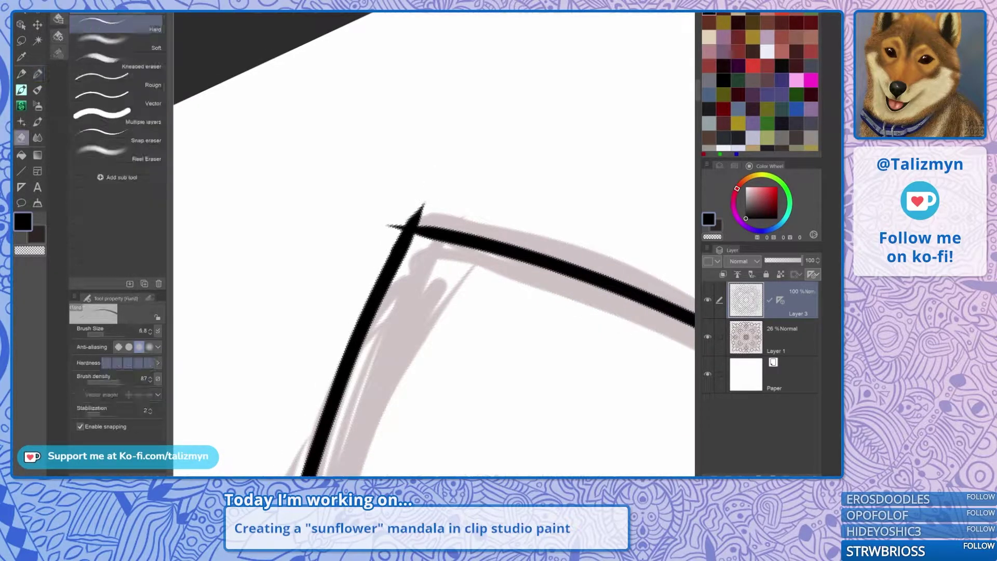
{"action": "left_click_drag", "start_coordinate": [519, 311], "coordinate": [535, 284]}
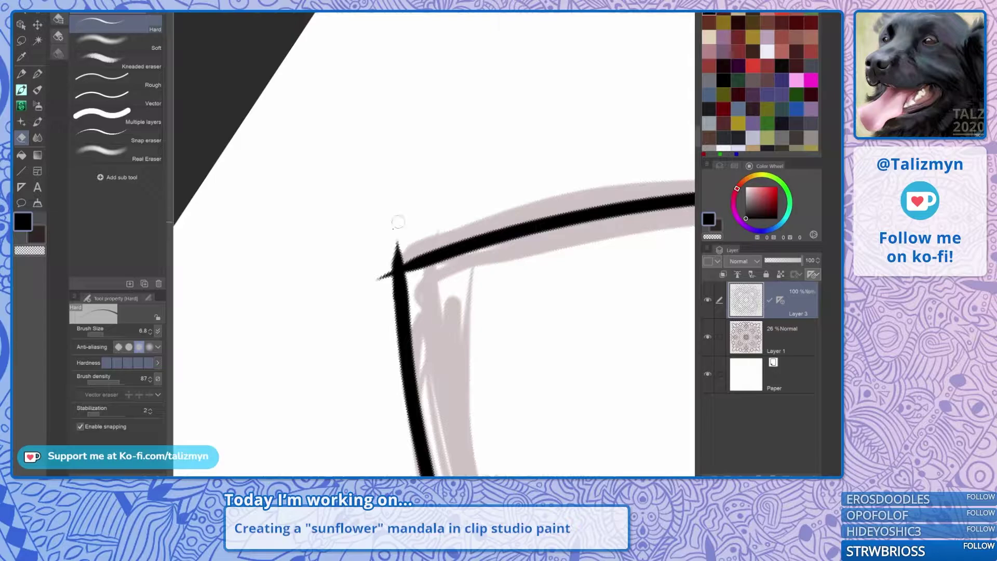
{"action": "left_click_drag", "start_coordinate": [404, 236], "coordinate": [382, 265]}
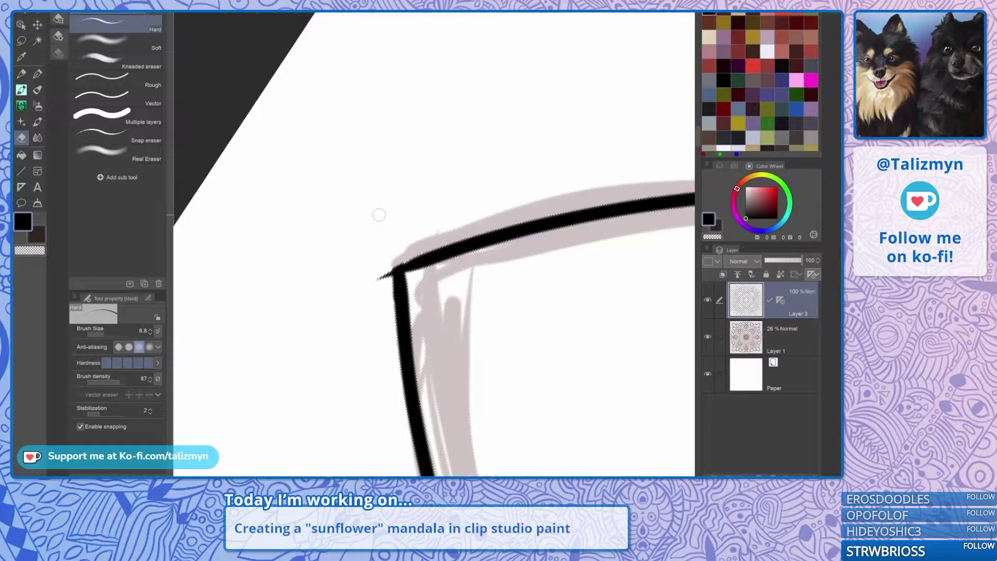
{"action": "left_click_drag", "start_coordinate": [385, 276], "coordinate": [381, 255]}
{"action": "left_click_drag", "start_coordinate": [389, 214], "coordinate": [373, 255]}
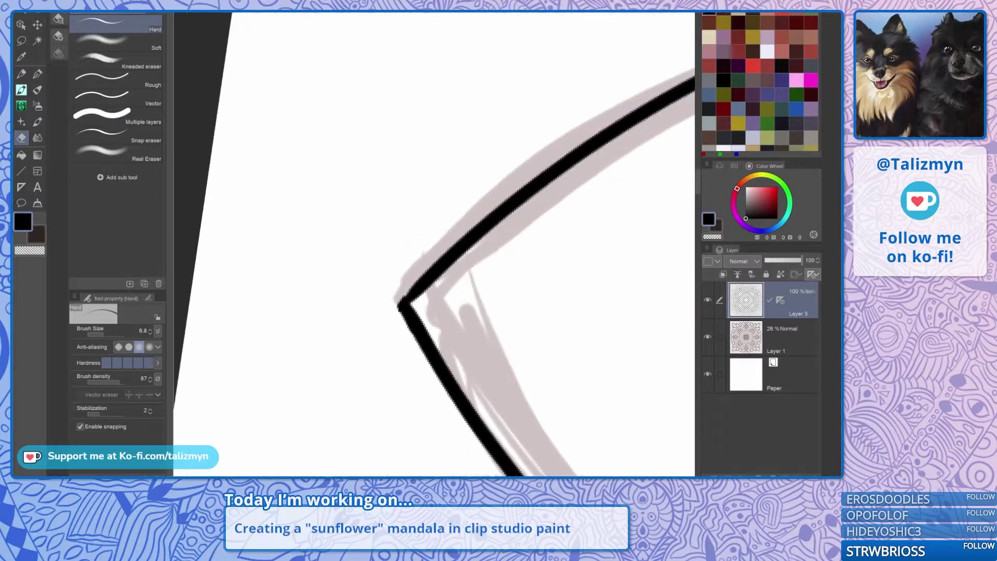
Ink the corner petal's mirrored sides along the diagonal symmetry line with the G-pen.
{"action": "left_click", "coordinate": [38, 74]}
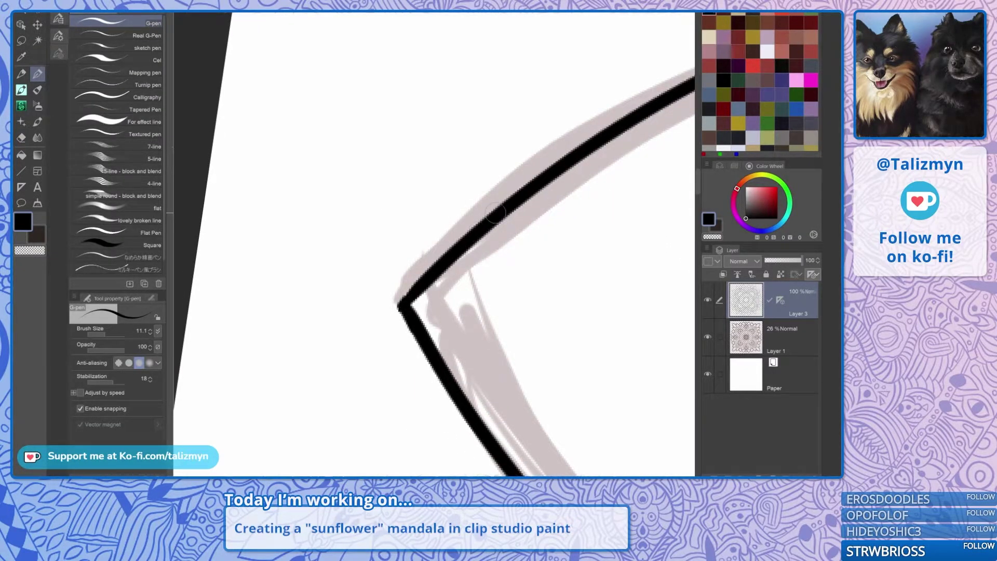
{"action": "scroll", "coordinate": [512, 254], "scroll_direction": "down", "scroll_amount": 3}
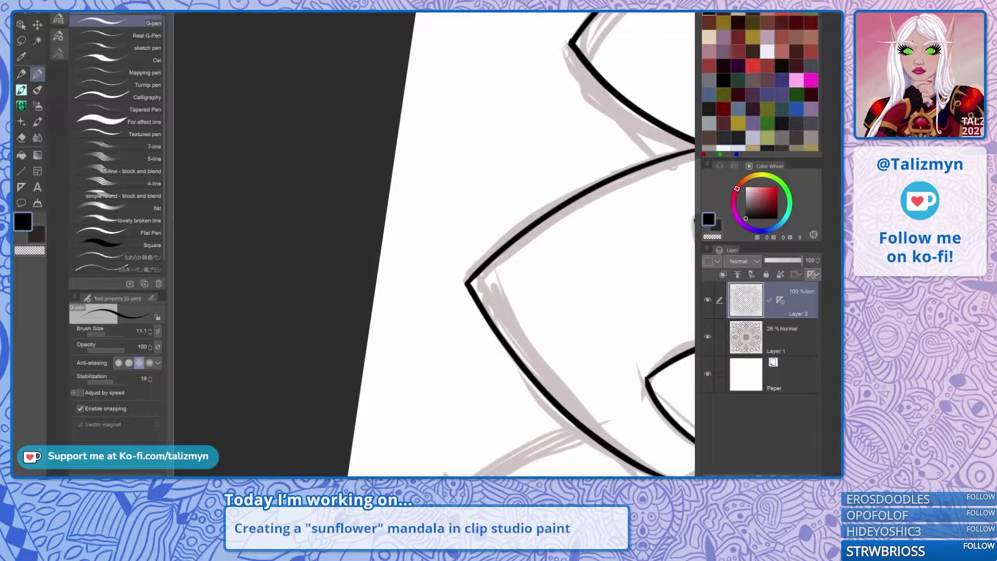
{"action": "left_click_drag", "start_coordinate": [619, 218], "coordinate": [446, 272]}
{"action": "scroll", "coordinate": [535, 257], "scroll_direction": "down", "scroll_amount": 5}
{"action": "left_click_drag", "start_coordinate": [535, 257], "coordinate": [385, 390]}
{"action": "left_click_drag", "start_coordinate": [374, 208], "coordinate": [455, 251]}
{"action": "key", "text": "ctrl+plus"}
{"action": "key", "text": "ctrl+plus"}
{"action": "key", "text": "ctrl+plus"}
{"action": "mouse_move", "coordinate": [270, 332]}
{"action": "left_mouse_down"}
{"action": "mouse_move", "coordinate": [291, 276]}
{"action": "mouse_move", "coordinate": [473, 108]}
{"action": "mouse_move", "coordinate": [448, 193]}
{"action": "left_mouse_up"}
{"action": "scroll", "coordinate": [425, 222], "scroll_direction": "up", "scroll_amount": 3}
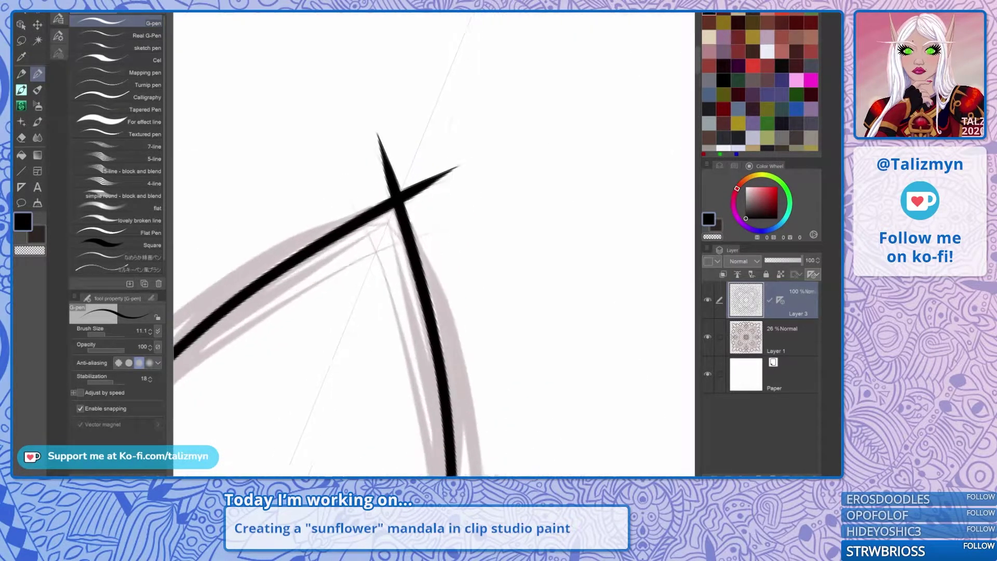
Erase the crossed line ends at the corner petal's tip with the Hard eraser.
{"action": "key", "text": "e"}
{"action": "mouse_move", "coordinate": [428, 120]}
{"action": "left_mouse_down"}
{"action": "mouse_move", "coordinate": [378, 134]}
{"action": "mouse_move", "coordinate": [318, 201]}
{"action": "left_mouse_up"}
{"action": "mouse_move", "coordinate": [353, 172]}
{"action": "left_mouse_down"}
{"action": "mouse_move", "coordinate": [389, 156]}
{"action": "mouse_move", "coordinate": [349, 211]}
{"action": "mouse_move", "coordinate": [391, 174]}
{"action": "mouse_move", "coordinate": [375, 205]}
{"action": "left_mouse_up"}
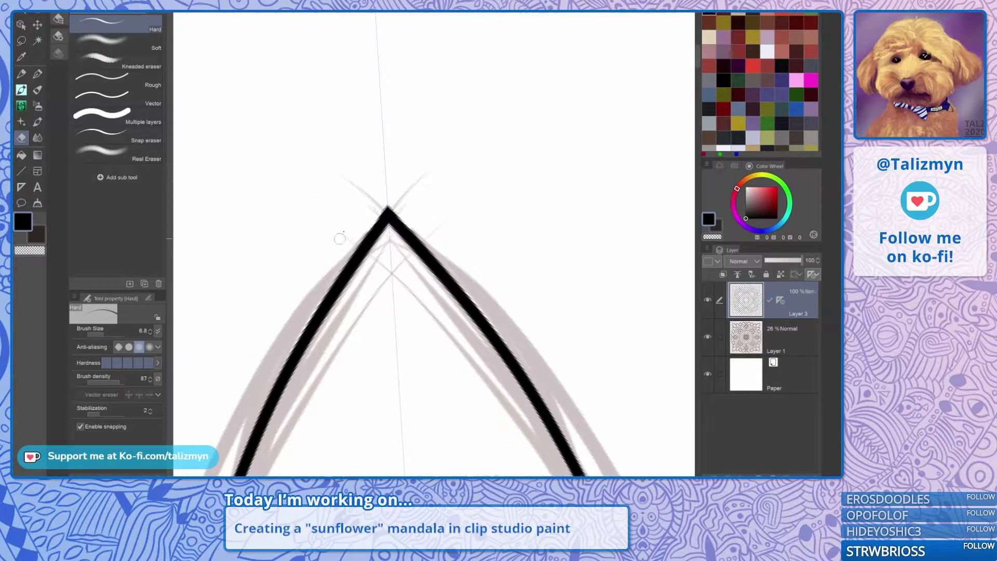
{"action": "left_click_drag", "start_coordinate": [406, 121], "coordinate": [401, 143]}
Erase the corner petal's line ends that run past the outlines of the adjacent petals at its base.
{"action": "scroll", "coordinate": [439, 291], "scroll_direction": "down", "scroll_amount": 3}
{"action": "left_click_drag", "start_coordinate": [442, 458], "coordinate": [475, 84]}
{"action": "mouse_move", "coordinate": [483, 416]}
{"action": "left_mouse_down"}
{"action": "mouse_move", "coordinate": [465, 298]}
{"action": "mouse_move", "coordinate": [344, 271]}
{"action": "left_mouse_up"}
{"action": "scroll", "coordinate": [513, 280], "scroll_direction": "up", "scroll_amount": 3}
{"action": "mouse_move", "coordinate": [493, 347]}
{"action": "left_mouse_down"}
{"action": "mouse_move", "coordinate": [507, 278]}
{"action": "mouse_move", "coordinate": [524, 261]}
{"action": "left_mouse_up"}
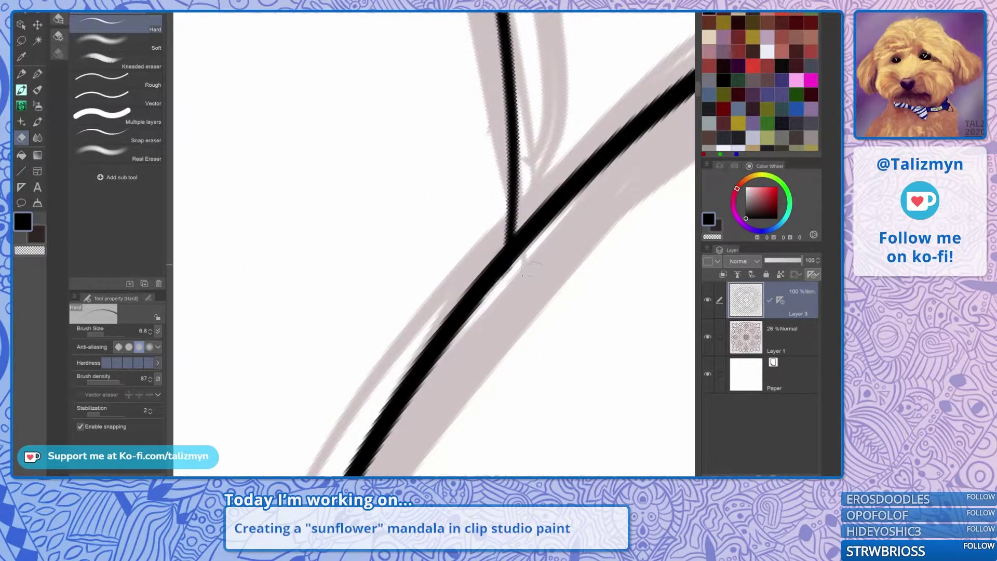
Ink the small pointed petal above the chevrons with mirrored G-pen strokes, undoing and redrawing the first stroke.
{"action": "scroll", "coordinate": [574, 213], "scroll_direction": "down", "scroll_amount": 10}
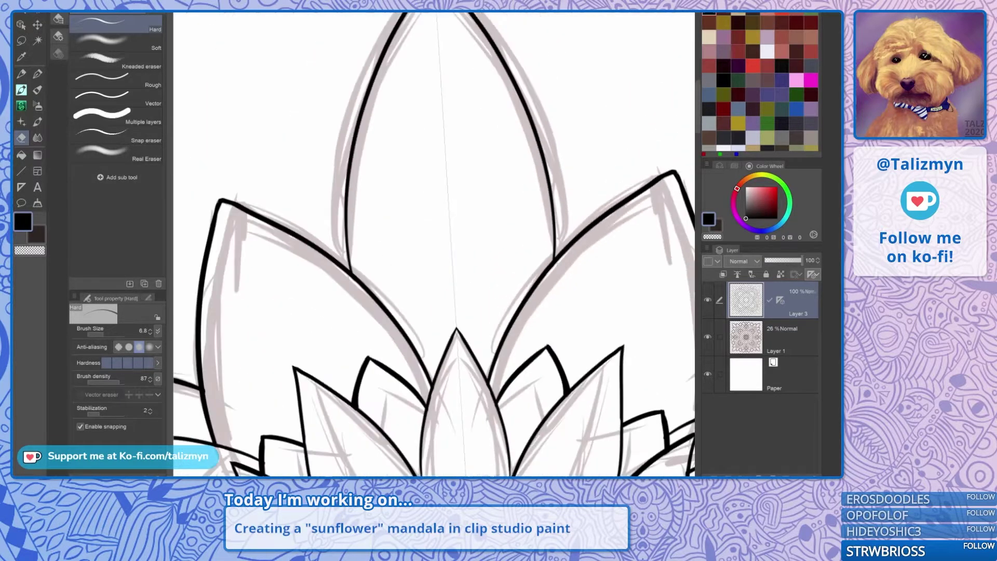
{"action": "scroll", "coordinate": [612, 256], "scroll_direction": "down", "scroll_amount": 4}
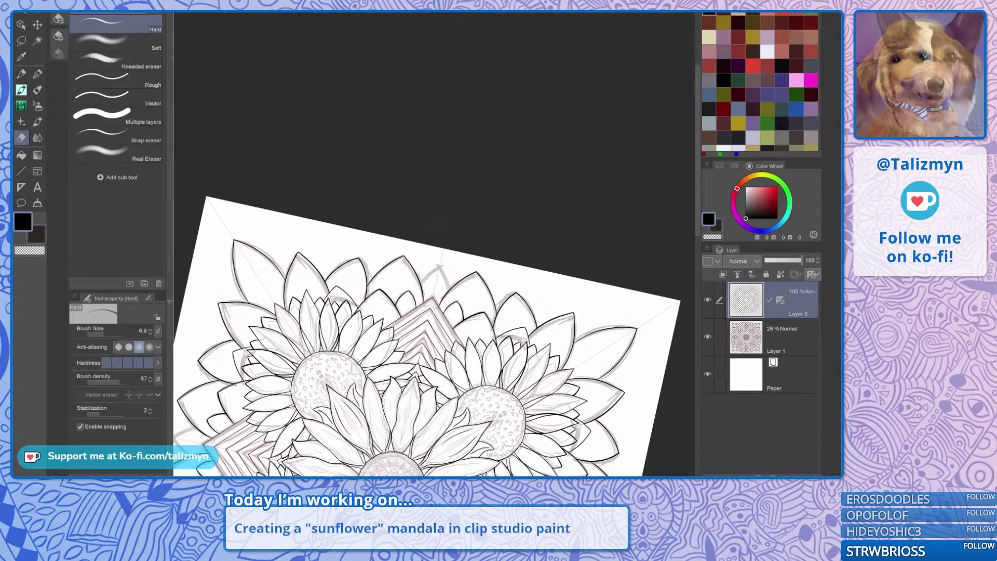
{"action": "scroll", "coordinate": [434, 244], "scroll_direction": "up", "scroll_amount": 8}
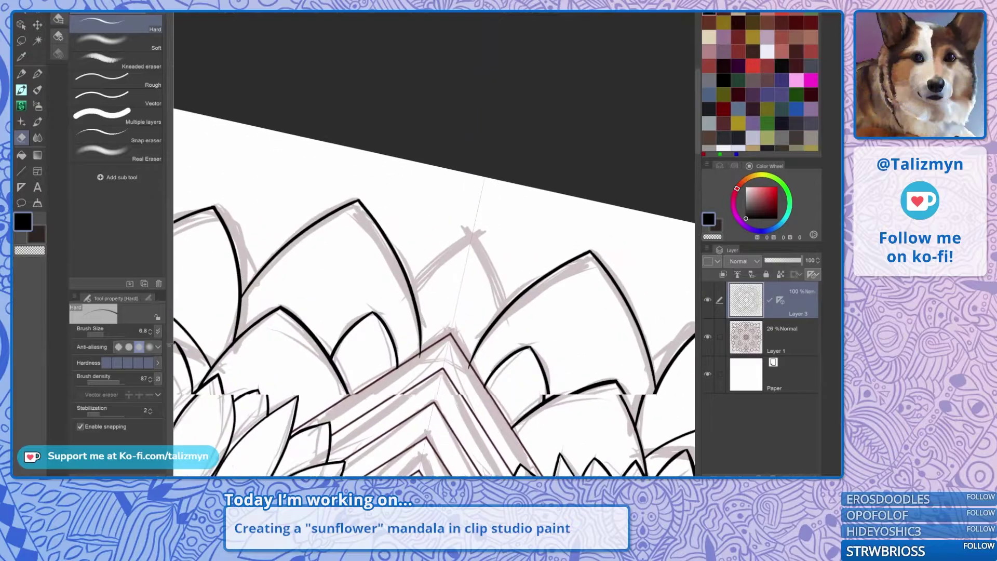
{"action": "mouse_move", "coordinate": [468, 260]}
{"action": "left_mouse_down"}
{"action": "mouse_move", "coordinate": [400, 265]}
{"action": "mouse_move", "coordinate": [423, 238]}
{"action": "left_mouse_up"}
{"action": "key", "text": "ctrl+at"}
{"action": "left_click", "coordinate": [38, 74]}
{"action": "scroll", "coordinate": [434, 244], "scroll_direction": "up", "scroll_amount": 2}
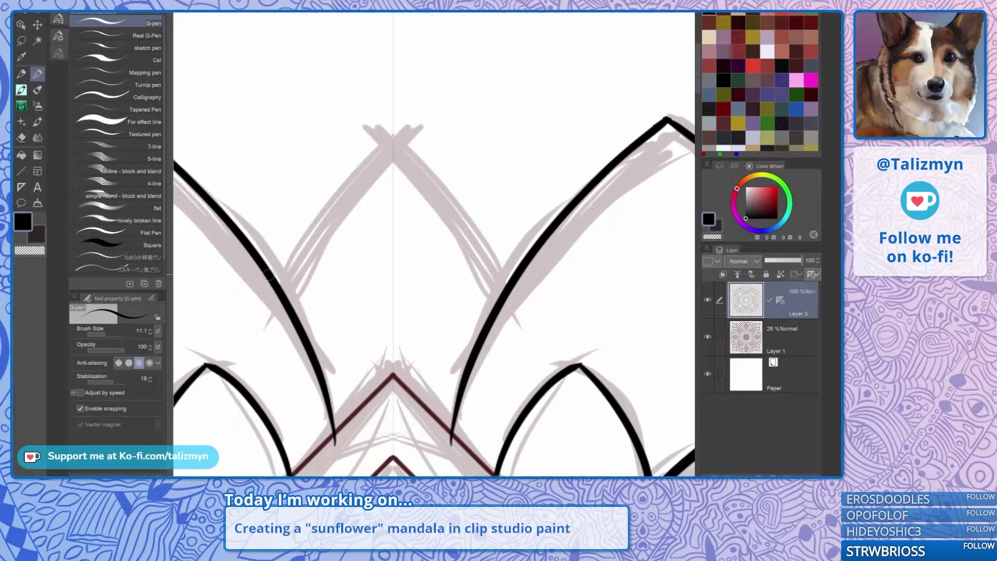
{"action": "mouse_move", "coordinate": [267, 343]}
{"action": "left_mouse_down"}
{"action": "mouse_move", "coordinate": [275, 307]}
{"action": "mouse_move", "coordinate": [398, 129]}
{"action": "left_mouse_up"}
{"action": "key", "text": "ctrl+z"}
{"action": "mouse_move", "coordinate": [267, 322]}
{"action": "left_mouse_down"}
{"action": "mouse_move", "coordinate": [322, 215]}
{"action": "mouse_move", "coordinate": [408, 115]}
{"action": "left_mouse_up"}
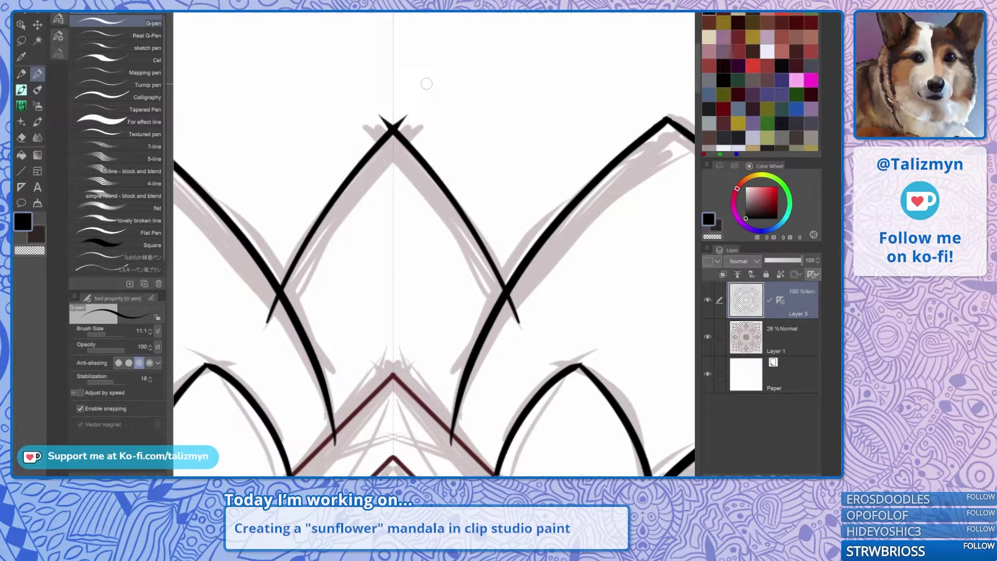
Erase the small pointed petal's line ends overshooting the adjacent petals and its tip with the Hard eraser.
{"action": "left_click_drag", "start_coordinate": [426, 83], "coordinate": [387, 50]}
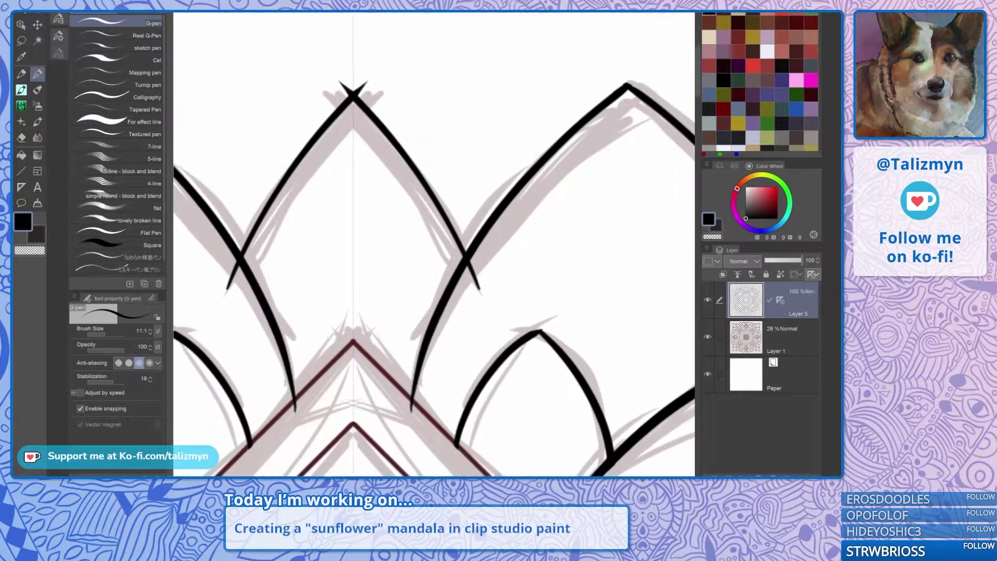
{"action": "left_click", "coordinate": [21, 138]}
{"action": "left_click_drag", "start_coordinate": [215, 138], "coordinate": [170, 134]}
{"action": "scroll", "coordinate": [447, 262], "scroll_direction": "up", "scroll_amount": 3}
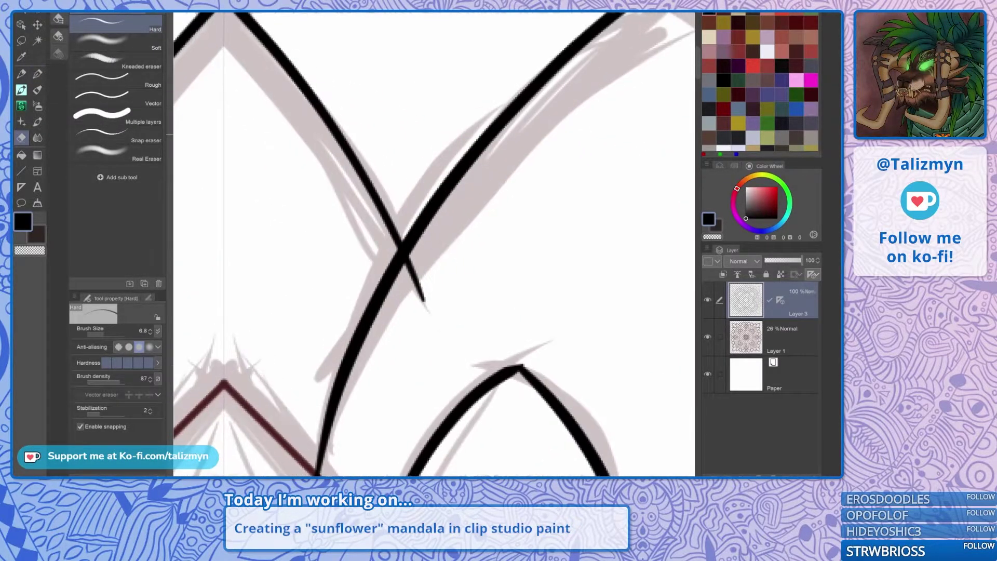
{"action": "mouse_move", "coordinate": [412, 273]}
{"action": "left_mouse_down"}
{"action": "mouse_move", "coordinate": [409, 259]}
{"action": "mouse_move", "coordinate": [433, 310]}
{"action": "mouse_move", "coordinate": [581, 451]}
{"action": "left_mouse_up"}
{"action": "mouse_move", "coordinate": [349, 130]}
{"action": "left_mouse_down"}
{"action": "mouse_move", "coordinate": [328, 151]}
{"action": "mouse_move", "coordinate": [368, 122]}
{"action": "mouse_move", "coordinate": [357, 140]}
{"action": "mouse_move", "coordinate": [366, 136]}
{"action": "left_mouse_up"}
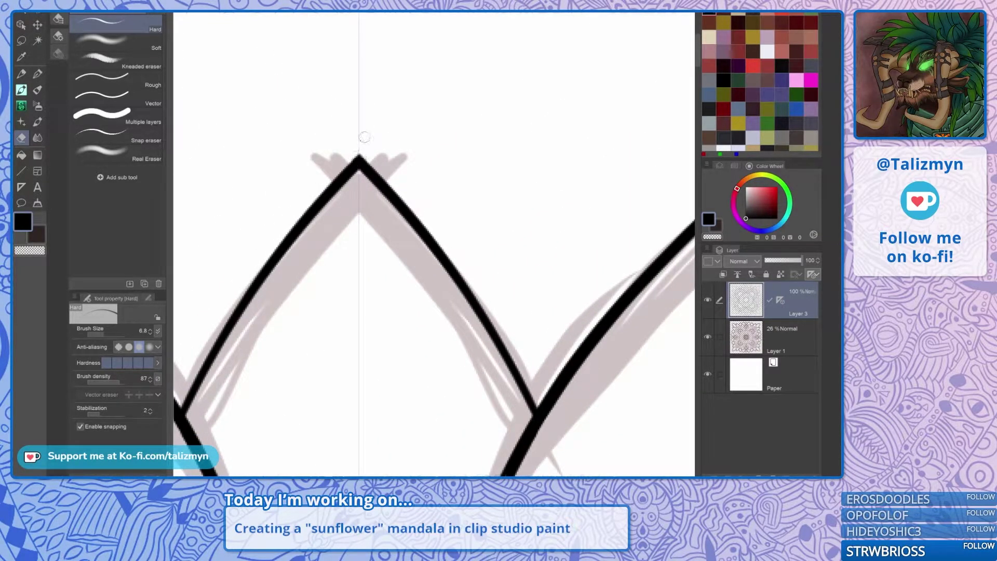
Fit the whole mandala in view and hide the sketch on Layer 1 to show only the inked lines.
{"action": "scroll", "coordinate": [460, 240], "scroll_direction": "down", "scroll_amount": 8}
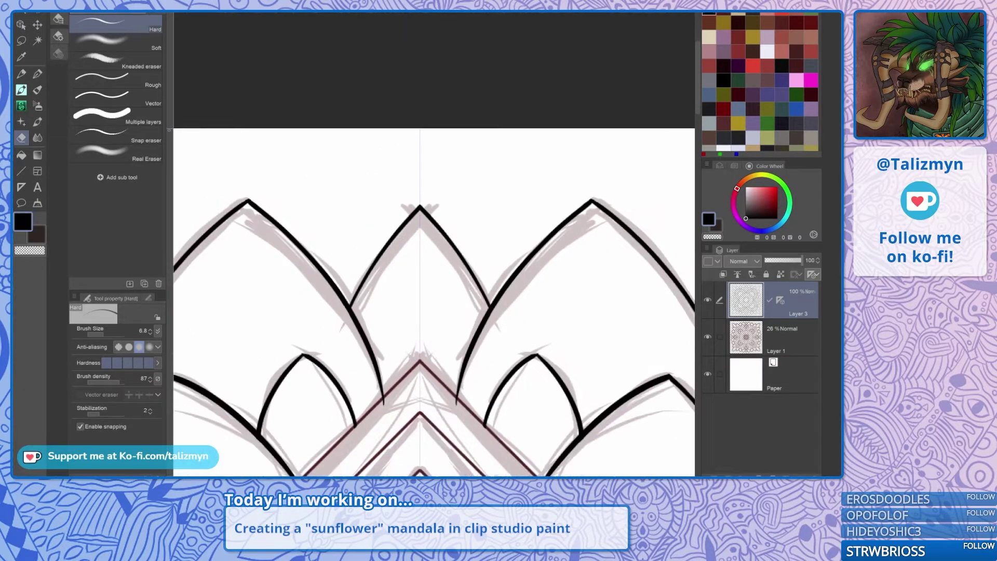
{"action": "key", "text": "ctrl+minus"}
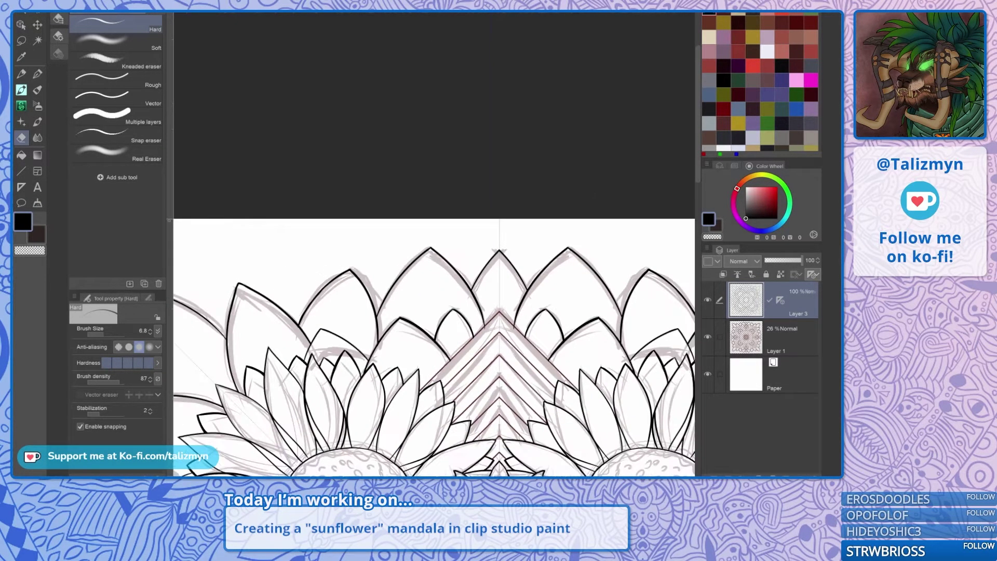
{"action": "key", "text": "ctrl+minus"}
{"action": "key", "text": "ctrl+minus"}
{"action": "key", "text": "ctrl+minus"}
{"action": "key", "text": "ctrl+0"}
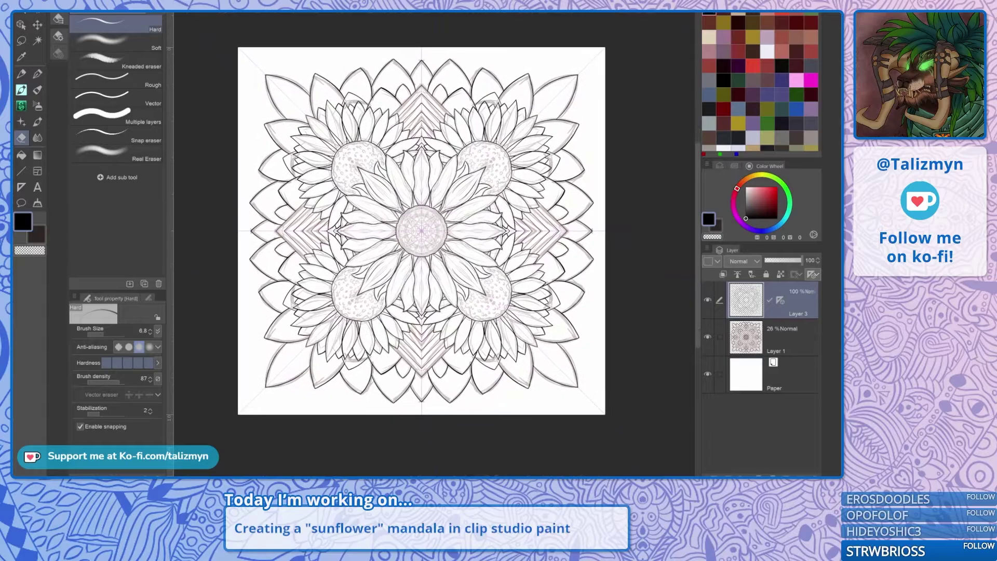
{"action": "left_click", "coordinate": [707, 337]}
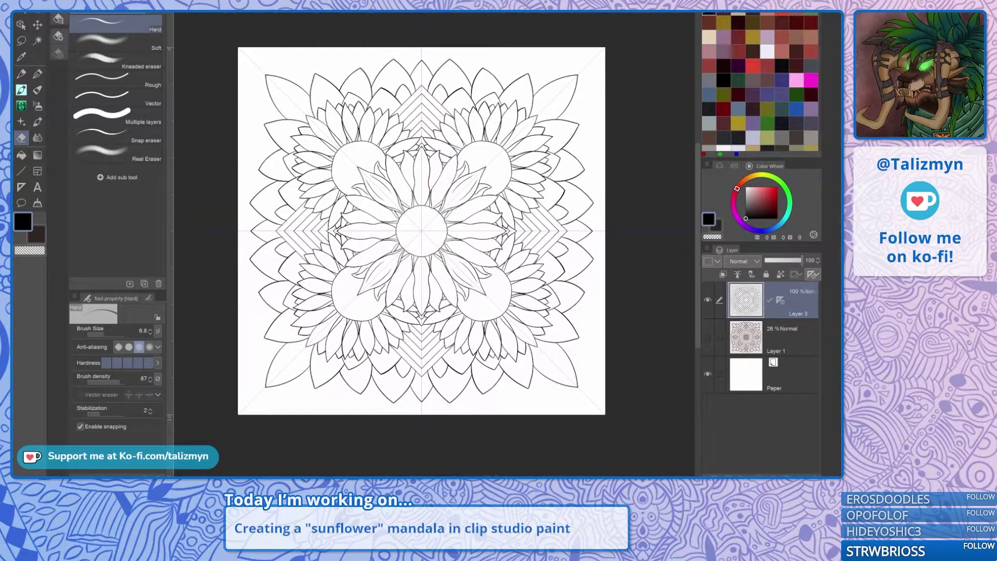
{"action": "key", "text": "alt+f"}
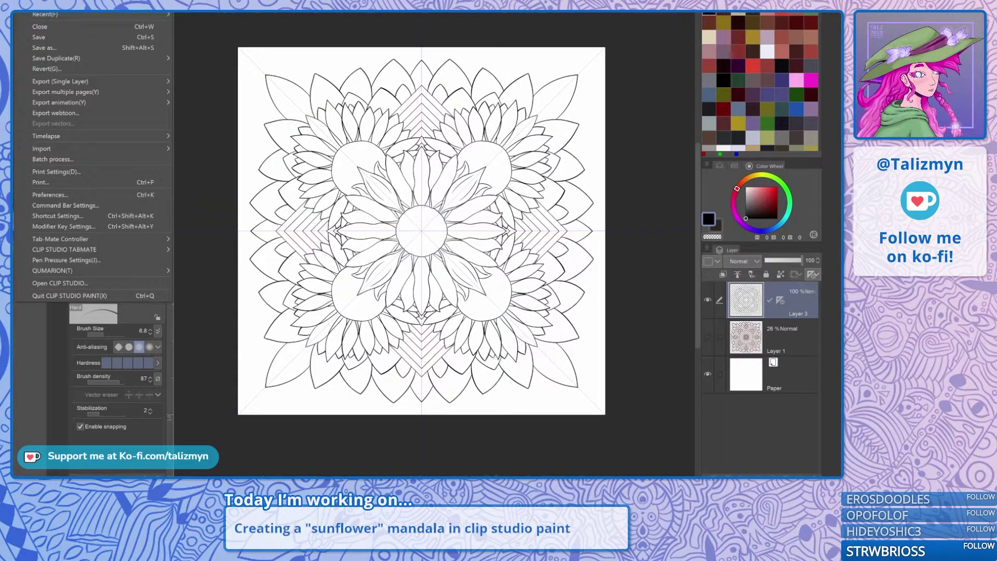
{"action": "key", "text": "Escape"}
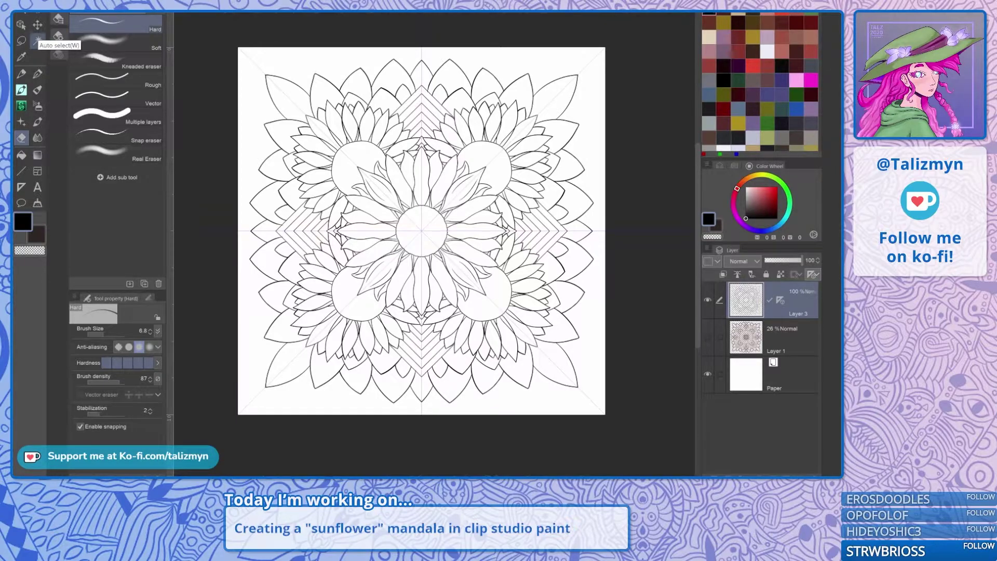
{"action": "left_click", "coordinate": [37, 41]}
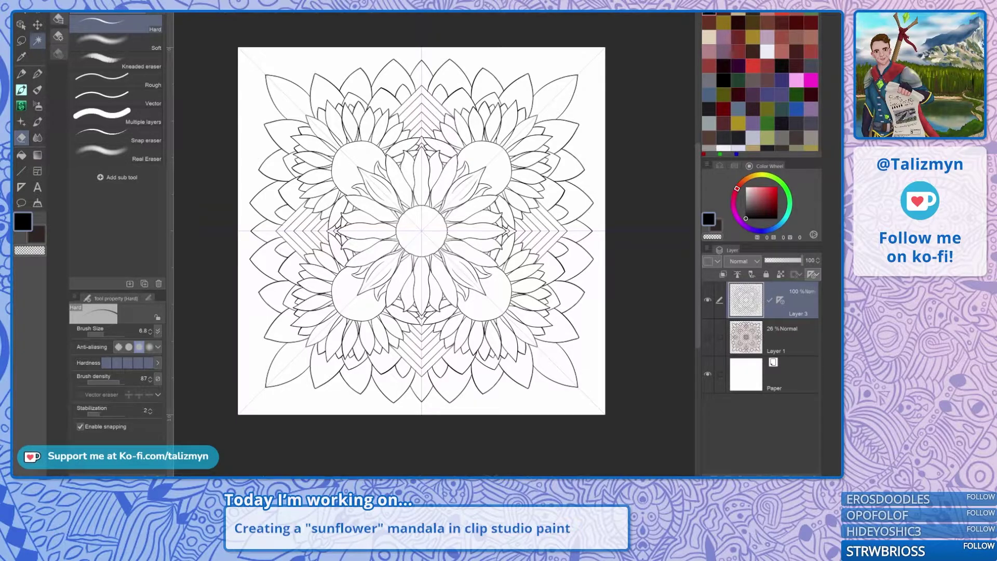
Erase the rough overlap where a small petal, a sunflower petal and the outer petal's line end meet.
{"action": "left_click_drag", "start_coordinate": [422, 231], "coordinate": [464, 266]}
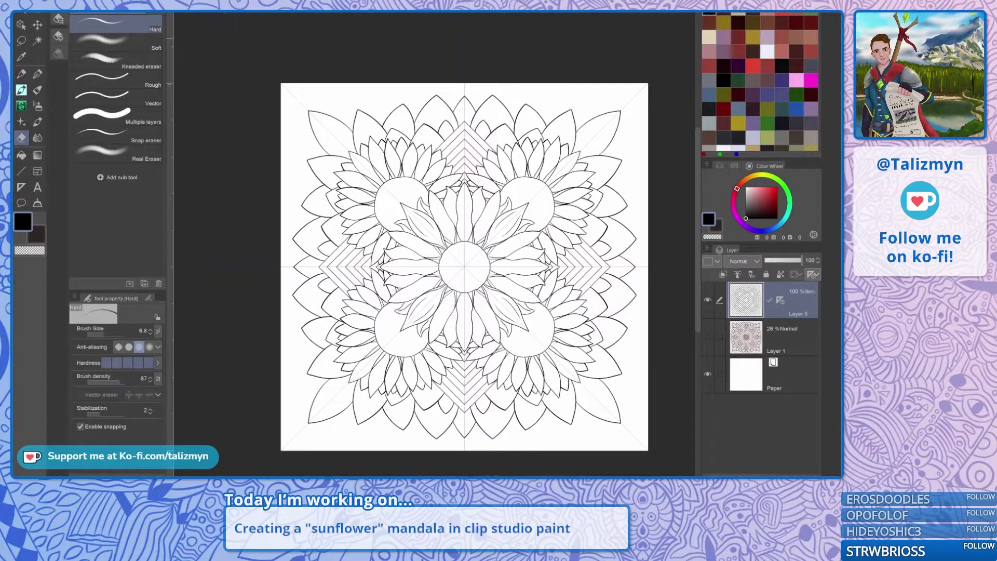
{"action": "left_click_drag", "start_coordinate": [350, 134], "coordinate": [344, 259]}
{"action": "scroll", "coordinate": [385, 190], "scroll_direction": "up", "scroll_amount": 6}
{"action": "left_click_drag", "start_coordinate": [376, 160], "coordinate": [318, 256]}
{"action": "scroll", "coordinate": [395, 312], "scroll_direction": "up", "scroll_amount": 6}
{"action": "left_click_drag", "start_coordinate": [481, 218], "coordinate": [442, 232]}
{"action": "key", "text": "minus"}
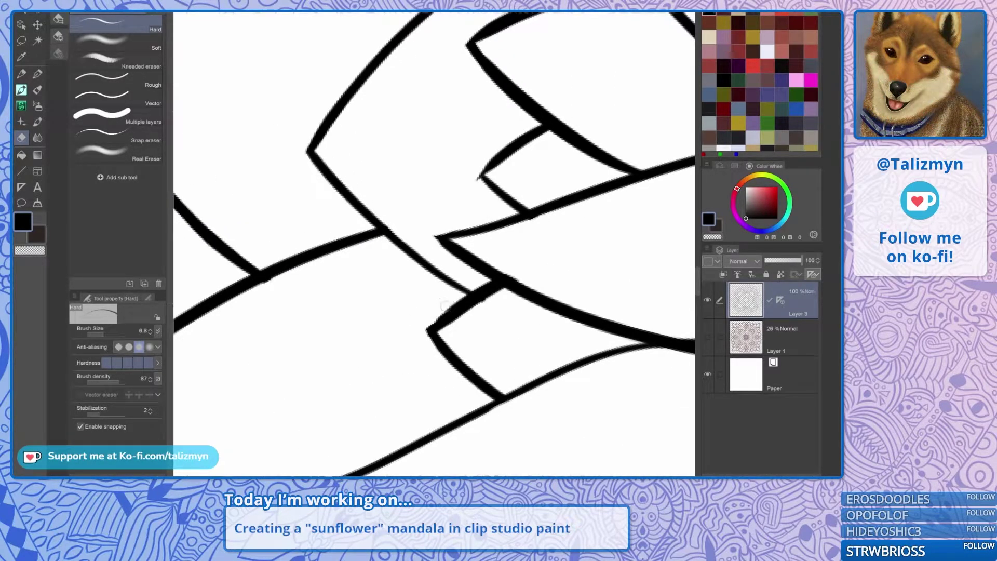
{"action": "left_click_drag", "start_coordinate": [441, 310], "coordinate": [517, 260]}
{"action": "left_click_drag", "start_coordinate": [428, 321], "coordinate": [518, 261]}
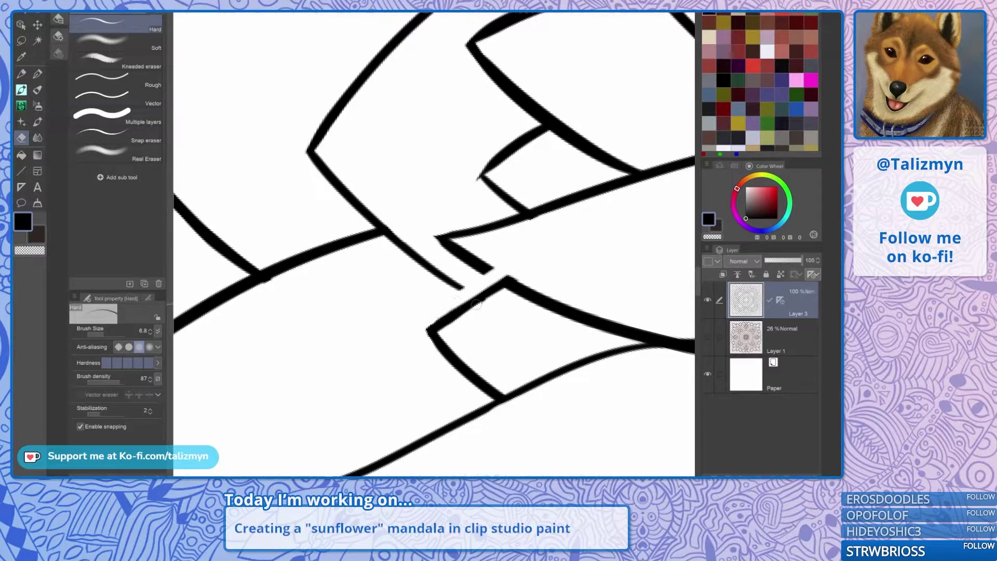
Thicken the thin side and tip of the small petal tucked between two sunflower petals with the G-pen.
{"action": "left_click", "coordinate": [37, 74]}
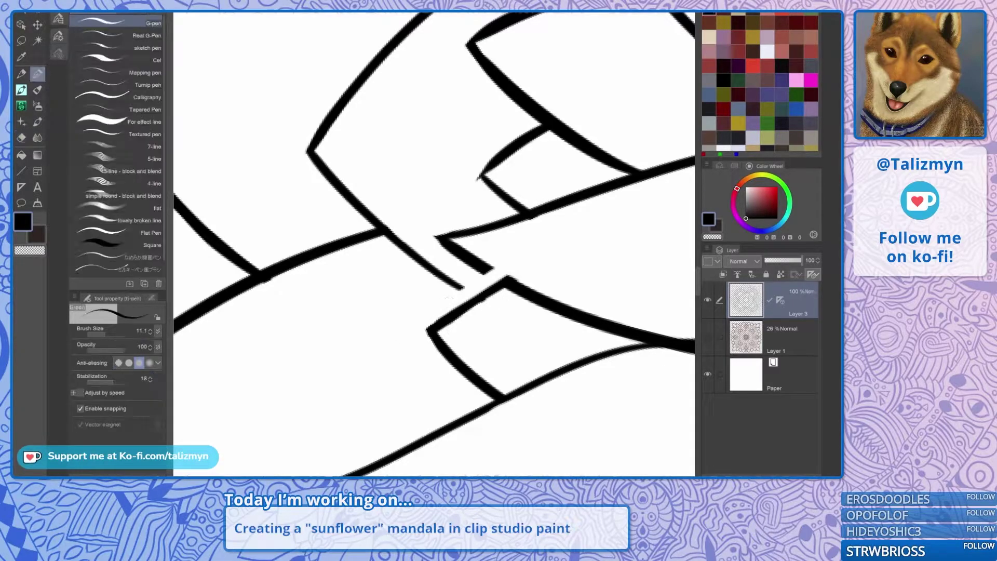
{"action": "left_click_drag", "start_coordinate": [499, 197], "coordinate": [497, 293]}
{"action": "mouse_move", "coordinate": [501, 229]}
{"action": "left_mouse_down"}
{"action": "mouse_move", "coordinate": [442, 261]}
{"action": "mouse_move", "coordinate": [437, 243]}
{"action": "mouse_move", "coordinate": [418, 234]}
{"action": "left_mouse_up"}
{"action": "scroll", "coordinate": [496, 258], "scroll_direction": "up", "scroll_amount": 2}
{"action": "key", "text": "e"}
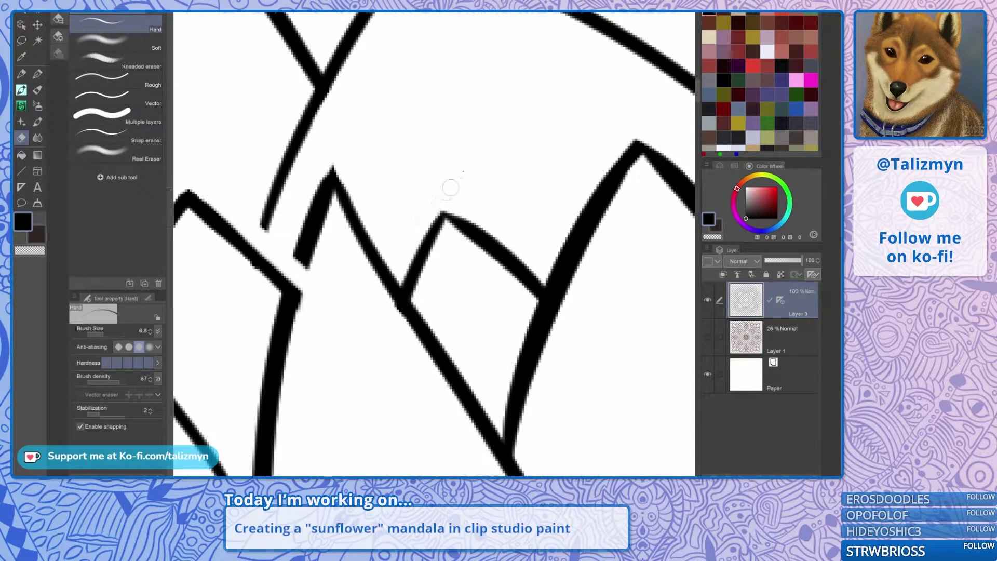
{"action": "key", "text": "p"}
{"action": "left_click_drag", "start_coordinate": [525, 218], "coordinate": [531, 245]}
{"action": "scroll", "coordinate": [445, 252], "scroll_direction": "up", "scroll_amount": 1}
{"action": "mouse_move", "coordinate": [381, 310]}
{"action": "left_mouse_down"}
{"action": "mouse_move", "coordinate": [446, 212]}
{"action": "mouse_move", "coordinate": [481, 189]}
{"action": "mouse_move", "coordinate": [449, 218]}
{"action": "mouse_move", "coordinate": [462, 198]}
{"action": "mouse_move", "coordinate": [485, 204]}
{"action": "left_mouse_up"}
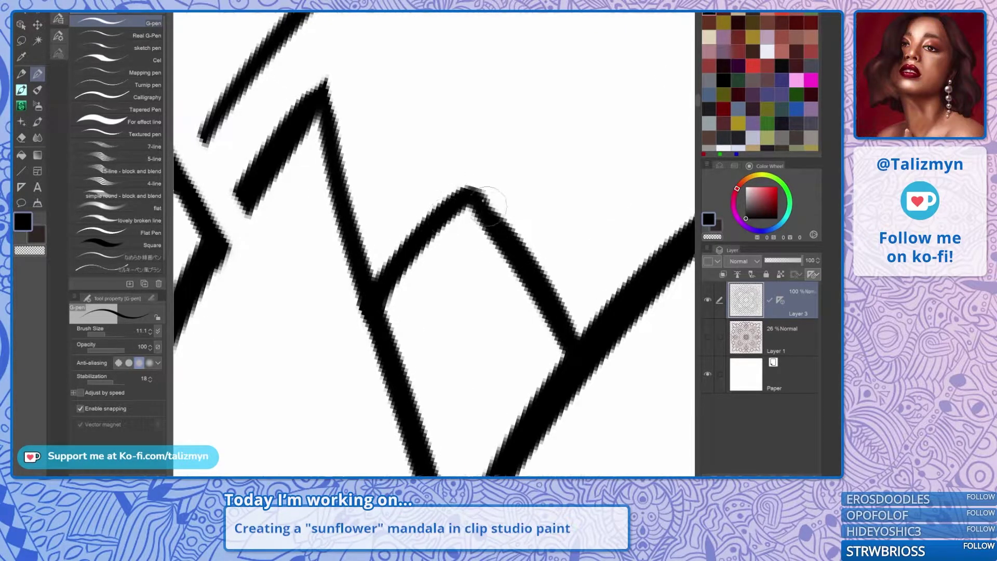
Reconnect the erased sunflower petal side and extend the outer petal's line to the small petal, undoing and redrawing one stroke.
{"action": "left_click_drag", "start_coordinate": [438, 134], "coordinate": [570, 220]}
{"action": "mouse_move", "coordinate": [345, 331]}
{"action": "left_mouse_down"}
{"action": "mouse_move", "coordinate": [405, 234]}
{"action": "mouse_move", "coordinate": [321, 370]}
{"action": "mouse_move", "coordinate": [407, 234]}
{"action": "left_mouse_up"}
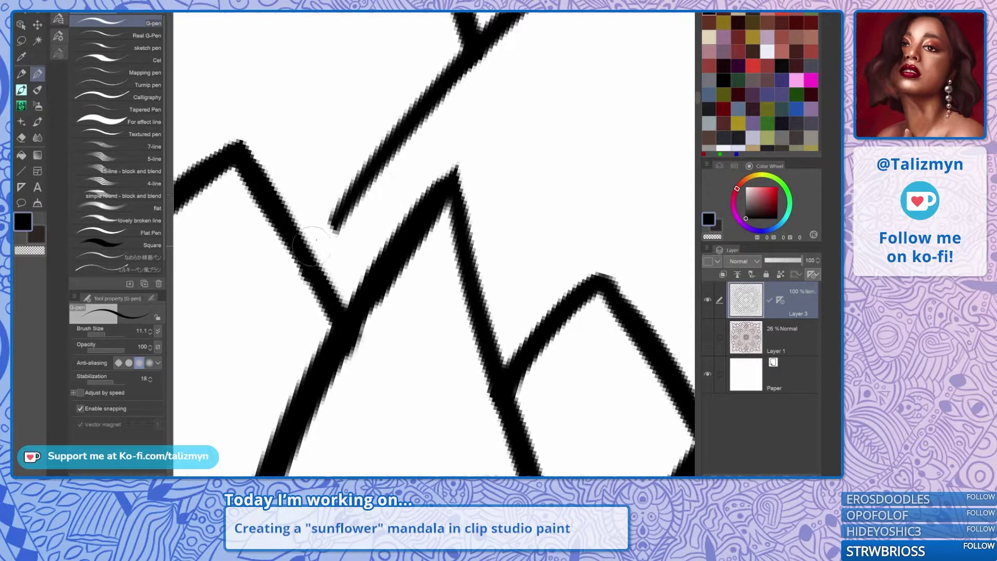
{"action": "left_click_drag", "start_coordinate": [375, 181], "coordinate": [309, 253]}
{"action": "key", "text": "ctrl+z"}
{"action": "mouse_move", "coordinate": [503, 323]}
{"action": "left_mouse_down"}
{"action": "mouse_move", "coordinate": [540, 426]}
{"action": "mouse_move", "coordinate": [484, 449]}
{"action": "left_mouse_up"}
{"action": "left_click_drag", "start_coordinate": [332, 331], "coordinate": [443, 239]}
{"action": "left_click_drag", "start_coordinate": [341, 316], "coordinate": [458, 229]}
{"action": "left_click_drag", "start_coordinate": [396, 267], "coordinate": [581, 154]}
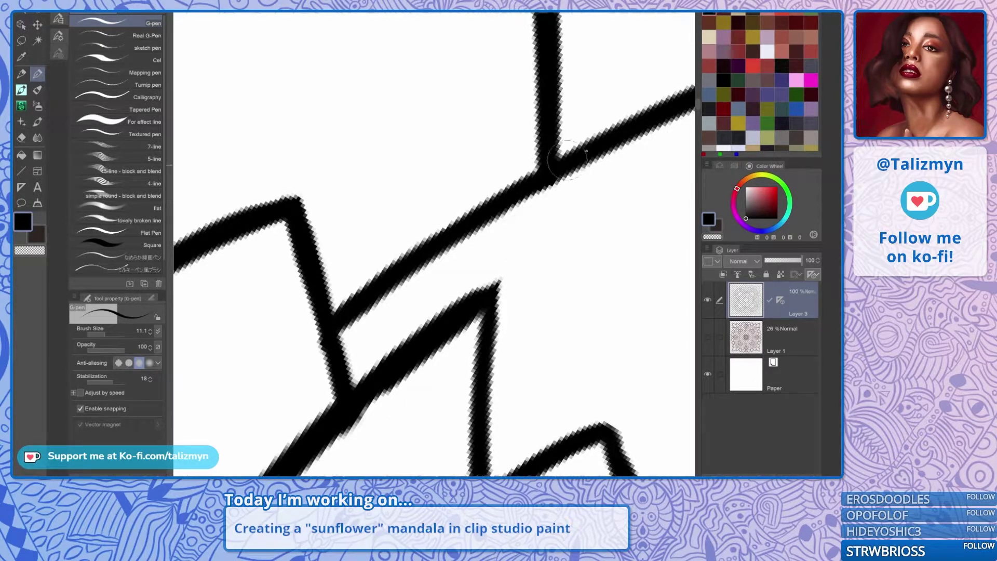
Erase the bump under the redrawn joint where the small petal meets the sunflower petal with the Hard eraser.
{"action": "left_click_drag", "start_coordinate": [535, 268], "coordinate": [457, 267]}
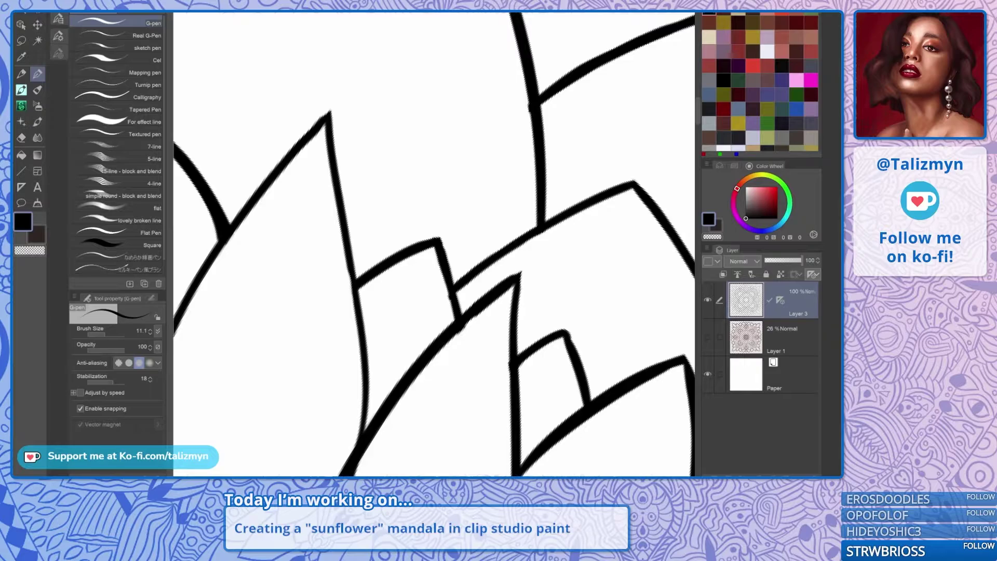
{"action": "scroll", "coordinate": [470, 340], "scroll_direction": "up", "scroll_amount": 5}
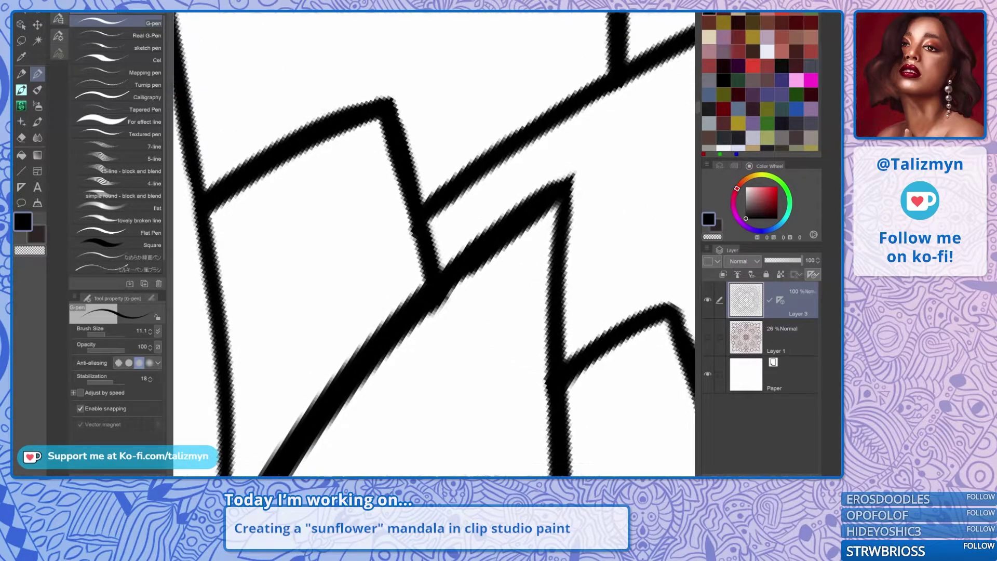
{"action": "key", "text": "e"}
{"action": "mouse_move", "coordinate": [441, 317]}
{"action": "left_mouse_down"}
{"action": "mouse_move", "coordinate": [468, 292]}
{"action": "mouse_move", "coordinate": [354, 422]}
{"action": "left_mouse_up"}
{"action": "mouse_move", "coordinate": [404, 227]}
{"action": "left_mouse_down"}
{"action": "mouse_move", "coordinate": [407, 255]}
{"action": "mouse_move", "coordinate": [350, 158]}
{"action": "left_mouse_up"}
{"action": "mouse_move", "coordinate": [494, 264]}
{"action": "left_mouse_down"}
{"action": "mouse_move", "coordinate": [497, 285]}
{"action": "mouse_move", "coordinate": [646, 186]}
{"action": "left_mouse_up"}
{"action": "scroll", "coordinate": [466, 358], "scroll_direction": "down", "scroll_amount": 3}
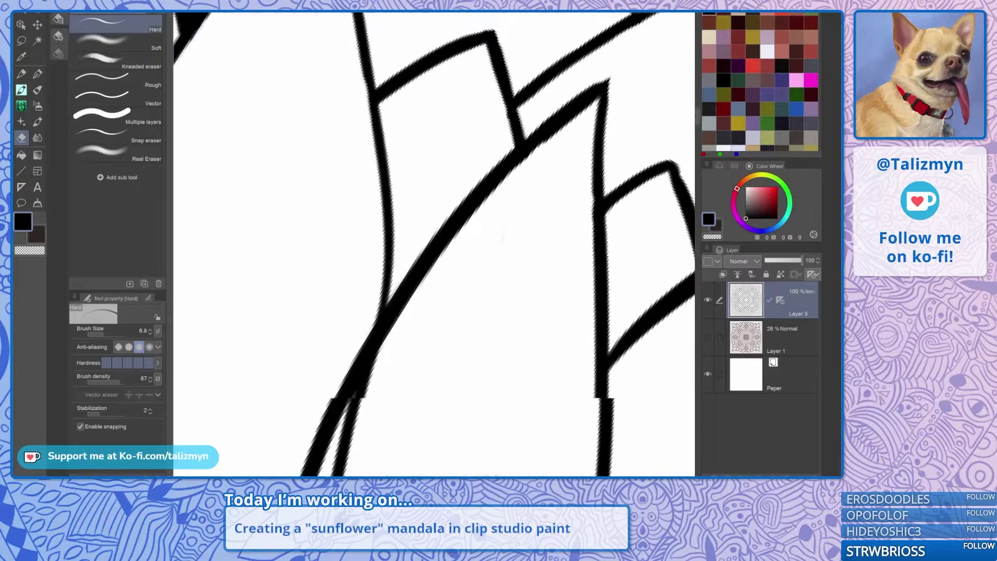
Inspect the inked petals around the corner sunflower for rough joints and thin lines.
{"action": "left_click_drag", "start_coordinate": [466, 359], "coordinate": [501, 227]}
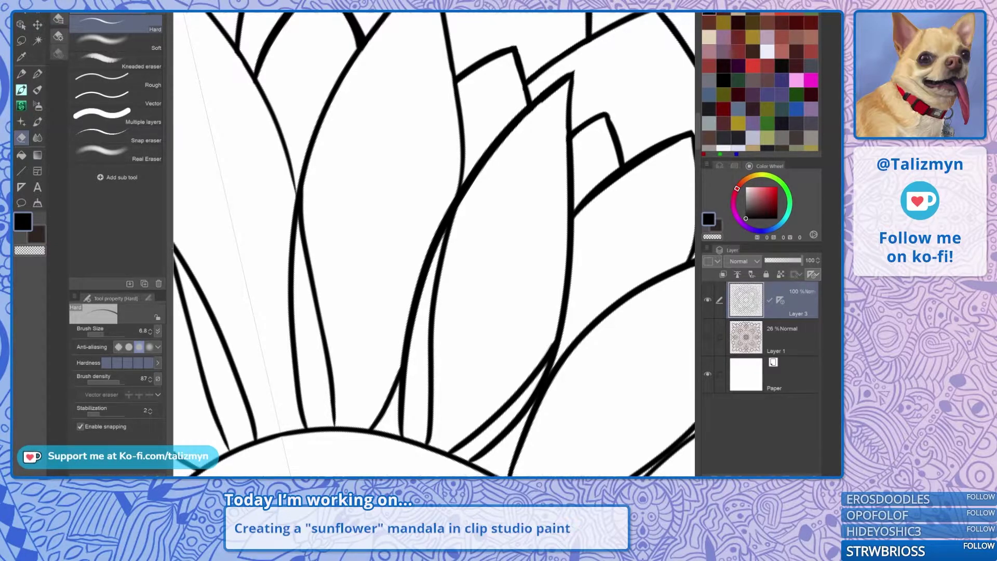
{"action": "left_click_drag", "start_coordinate": [519, 274], "coordinate": [455, 388]}
{"action": "left_click_drag", "start_coordinate": [406, 218], "coordinate": [470, 267]}
{"action": "left_click_drag", "start_coordinate": [405, 187], "coordinate": [480, 350]}
{"action": "key", "text": "ctrl+minus"}
{"action": "key", "text": "ctrl+minus"}
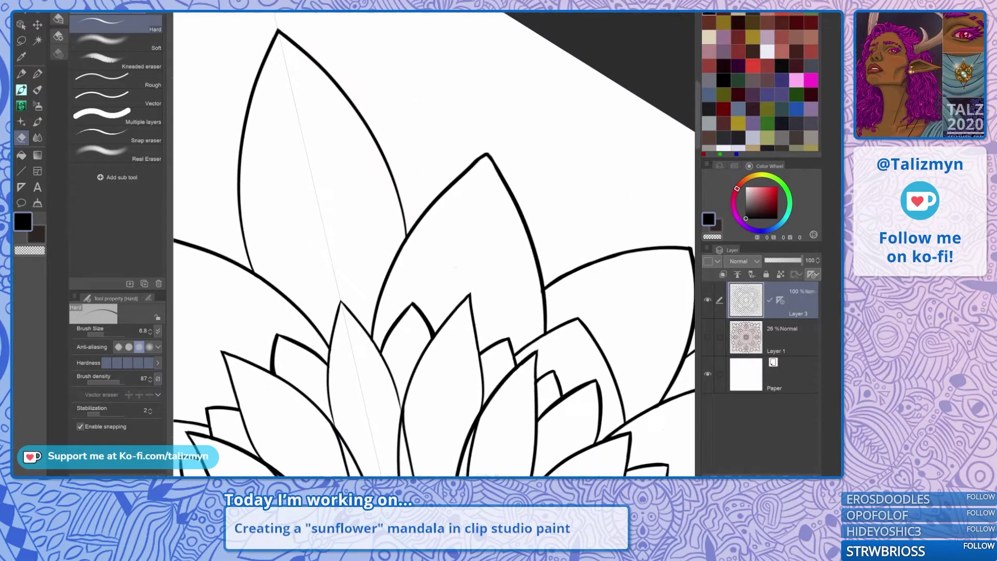
{"action": "left_click_drag", "start_coordinate": [405, 270], "coordinate": [483, 251]}
{"action": "left_click_drag", "start_coordinate": [426, 291], "coordinate": [449, 223]}
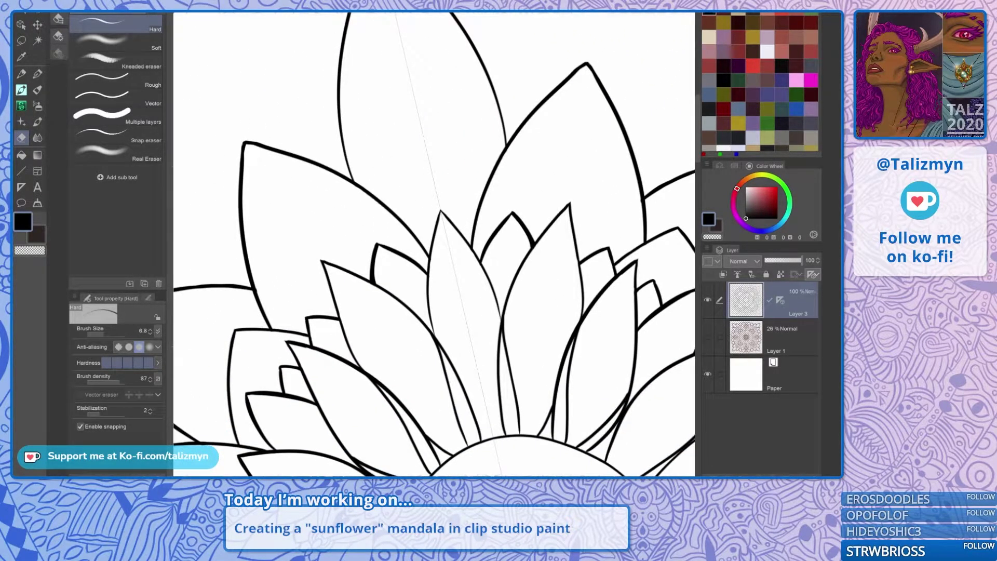
Thicken the sunflower petal's tip on the diagonal symmetry line with a mirrored G-pen stroke and erase its crossed ends.
{"action": "scroll", "coordinate": [434, 245], "scroll_direction": "up", "scroll_amount": 5}
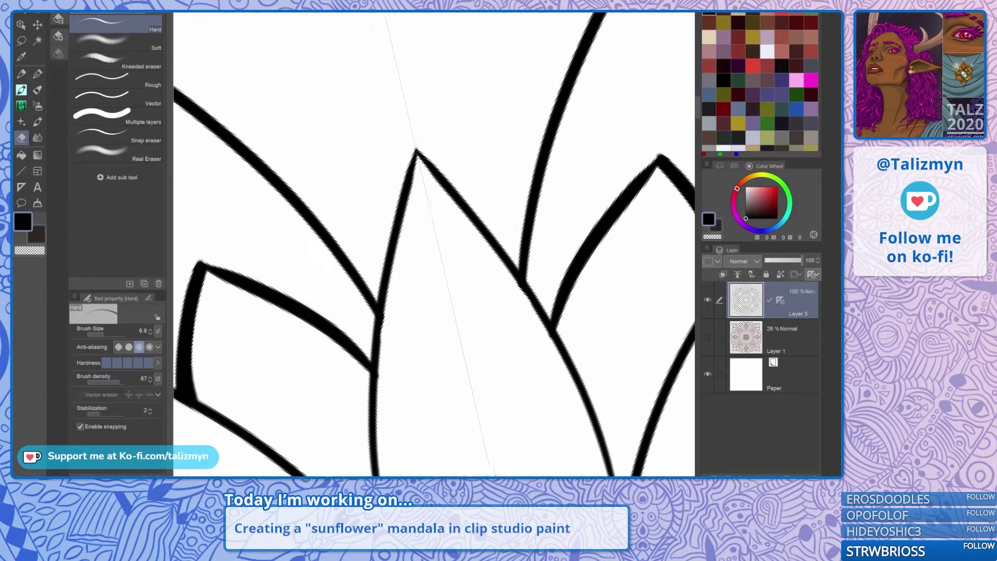
{"action": "key", "text": "p"}
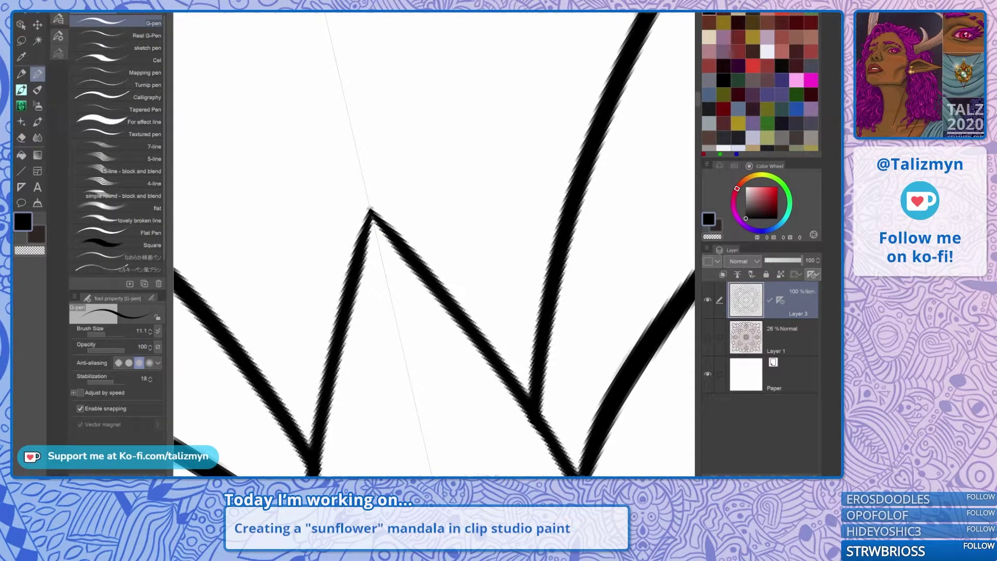
{"action": "left_click_drag", "start_coordinate": [353, 269], "coordinate": [382, 193]}
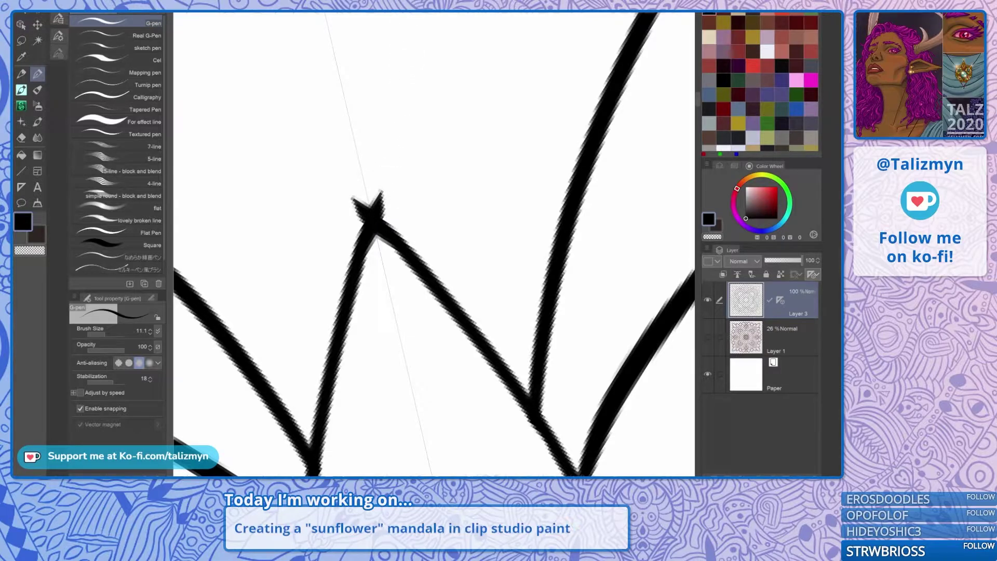
{"action": "key", "text": "e"}
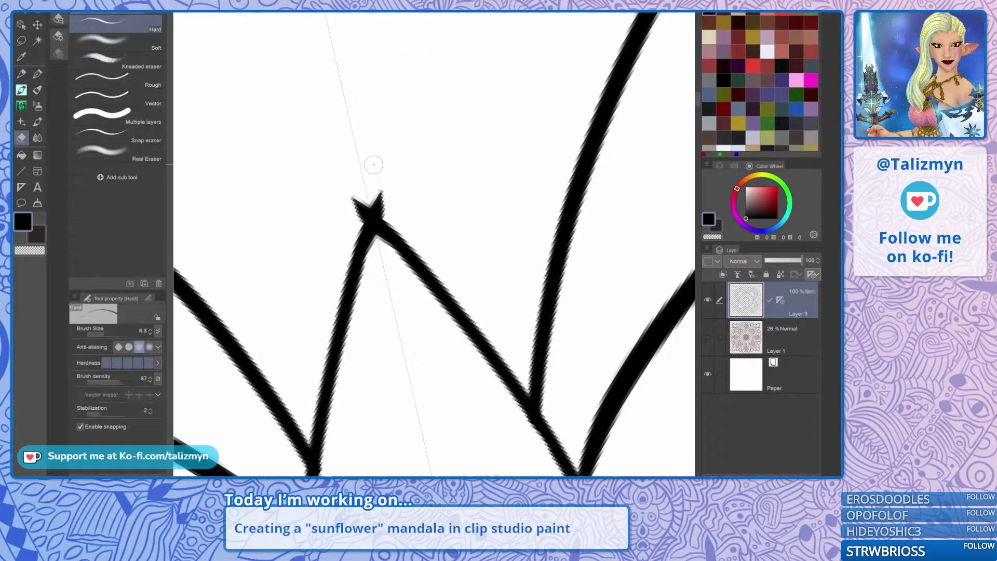
{"action": "left_click_drag", "start_coordinate": [340, 221], "coordinate": [360, 193]}
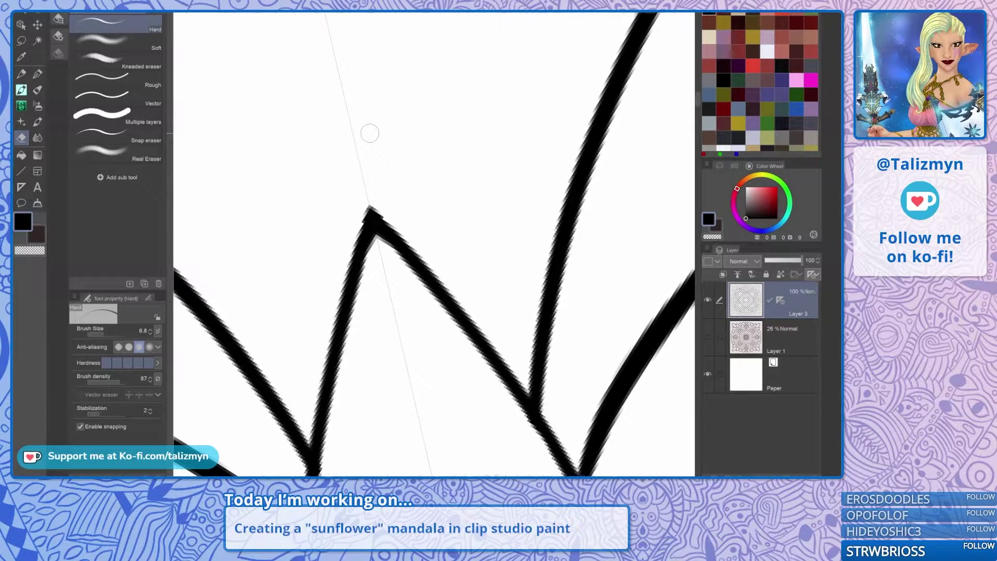
Inspect the tip of the outer petal beside the corner petal up close.
{"action": "key", "text": "ctrl+minus"}
{"action": "key", "text": "ctrl+minus"}
{"action": "left_click_drag", "start_coordinate": [499, 208], "coordinate": [337, 330]}
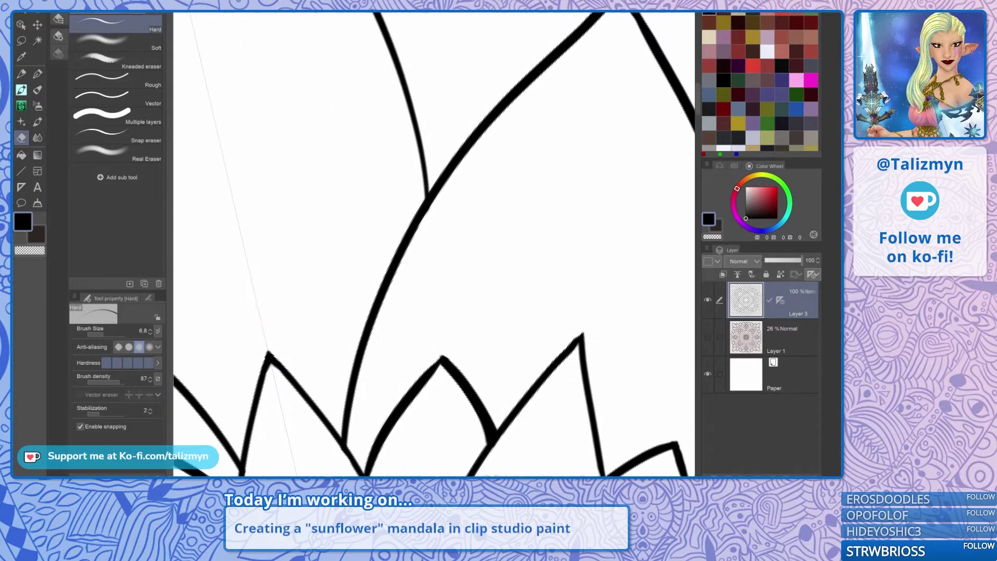
{"action": "scroll", "coordinate": [497, 252], "scroll_direction": "down", "scroll_amount": 2}
{"action": "left_click_drag", "start_coordinate": [520, 182], "coordinate": [459, 282]}
{"action": "scroll", "coordinate": [505, 230], "scroll_direction": "up", "scroll_amount": 3}
{"action": "scroll", "coordinate": [500, 223], "scroll_direction": "up", "scroll_amount": 1}
{"action": "left_click_drag", "start_coordinate": [499, 223], "coordinate": [449, 274]}
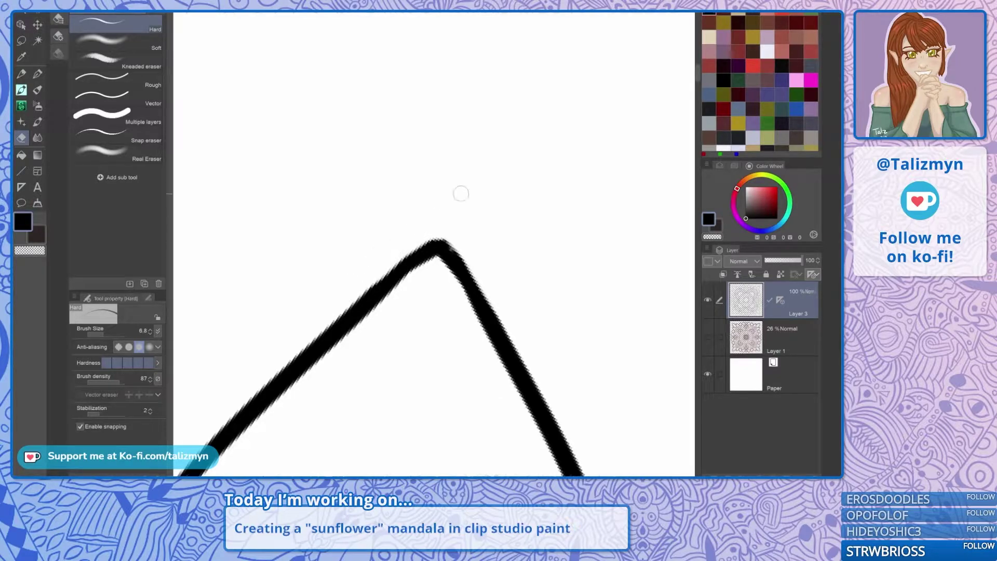
{"action": "key", "text": "p"}
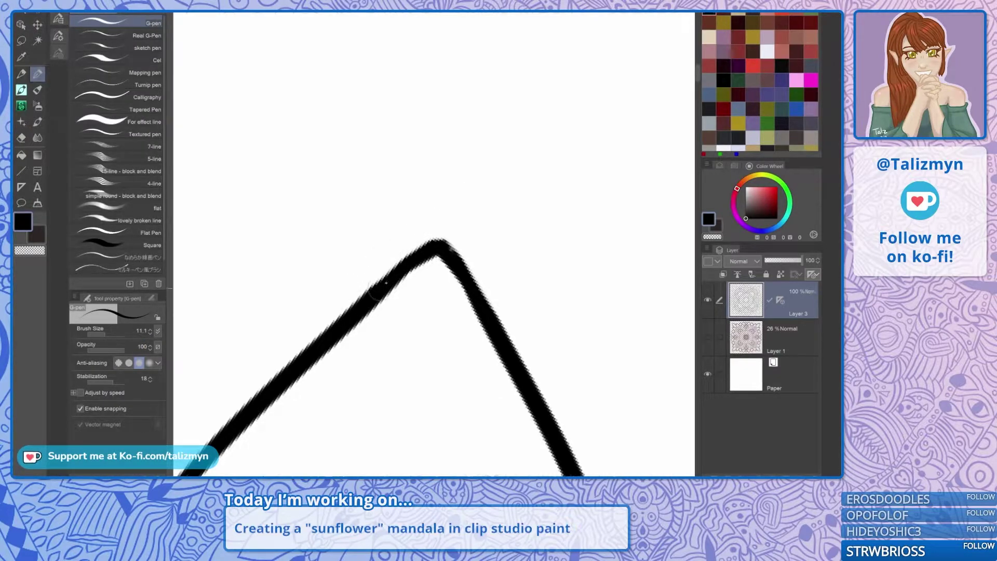
{"action": "scroll", "coordinate": [478, 275], "scroll_direction": "down", "scroll_amount": 5}
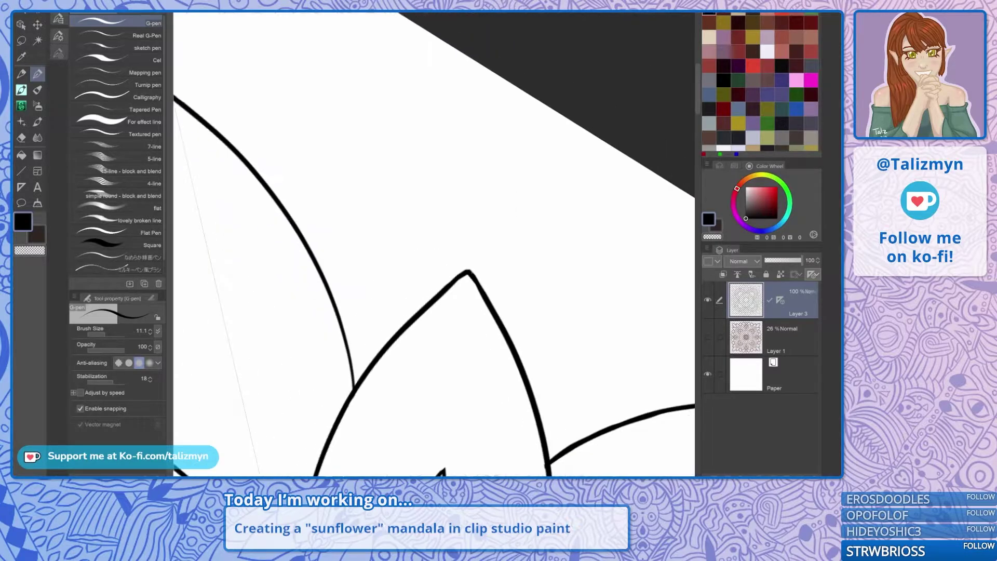
Thicken the thin base end of the corner petal's side where it joins the adjacent outer petal with the G-pen.
{"action": "scroll", "coordinate": [471, 270], "scroll_direction": "down", "scroll_amount": 1}
{"action": "left_click_drag", "start_coordinate": [468, 291], "coordinate": [486, 234]}
{"action": "left_click_drag", "start_coordinate": [395, 156], "coordinate": [526, 165]}
{"action": "key", "text": "ctrl+plus"}
{"action": "key", "text": "ctrl+plus"}
{"action": "key", "text": "ctrl+plus"}
{"action": "key", "text": "ctrl+plus"}
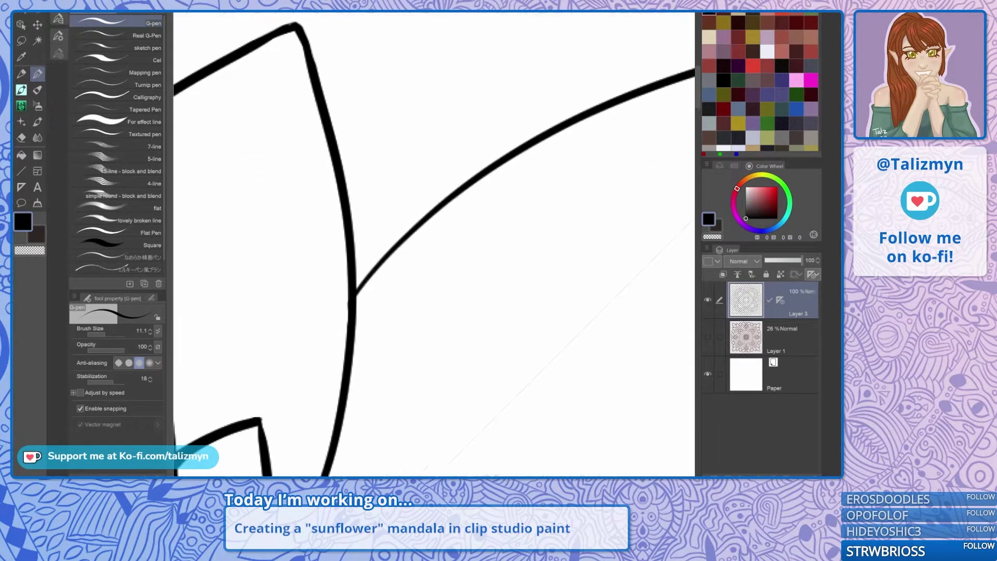
{"action": "left_click_drag", "start_coordinate": [394, 233], "coordinate": [330, 299]}
{"action": "left_click_drag", "start_coordinate": [232, 405], "coordinate": [270, 356]}
{"action": "left_click_drag", "start_coordinate": [237, 396], "coordinate": [321, 290]}
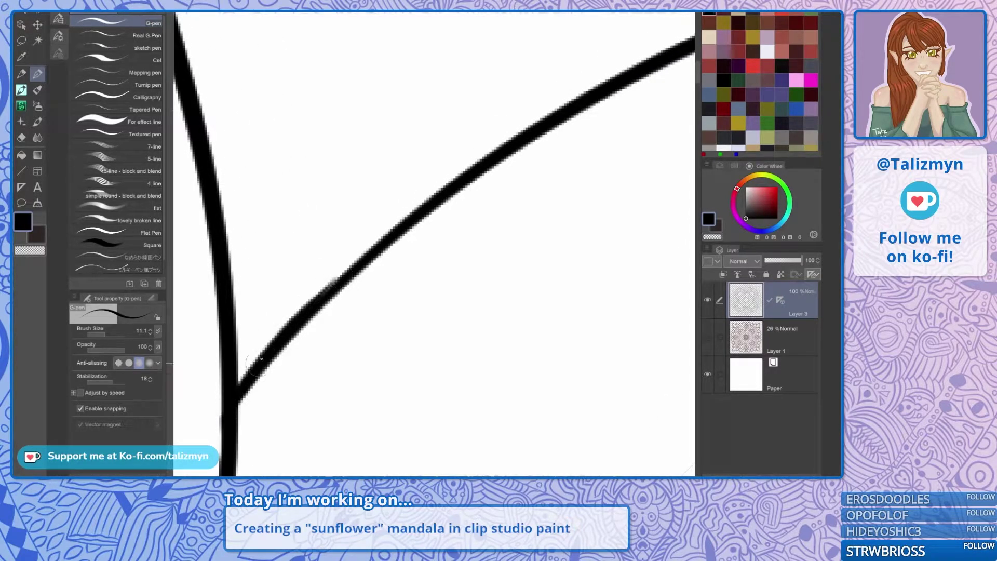
Undo the last stroke and re-ink the corner petal's side with the G-pen, evening its thickness from the base joint up the curve.
{"action": "key", "text": "ctrl+z"}
{"action": "mouse_move", "coordinate": [232, 409]}
{"action": "left_mouse_down"}
{"action": "mouse_move", "coordinate": [317, 307]}
{"action": "mouse_move", "coordinate": [410, 220]}
{"action": "left_mouse_up"}
{"action": "left_click_drag", "start_coordinate": [314, 299], "coordinate": [477, 163]}
{"action": "left_click_drag", "start_coordinate": [350, 268], "coordinate": [531, 133]}
{"action": "mouse_move", "coordinate": [234, 404]}
{"action": "left_mouse_down"}
{"action": "mouse_move", "coordinate": [343, 277]}
{"action": "mouse_move", "coordinate": [298, 316]}
{"action": "mouse_move", "coordinate": [338, 284]}
{"action": "left_mouse_up"}
{"action": "left_click_drag", "start_coordinate": [302, 316], "coordinate": [362, 262]}
{"action": "mouse_move", "coordinate": [277, 351]}
{"action": "left_mouse_down"}
{"action": "mouse_move", "coordinate": [369, 249]}
{"action": "mouse_move", "coordinate": [560, 118]}
{"action": "left_mouse_up"}
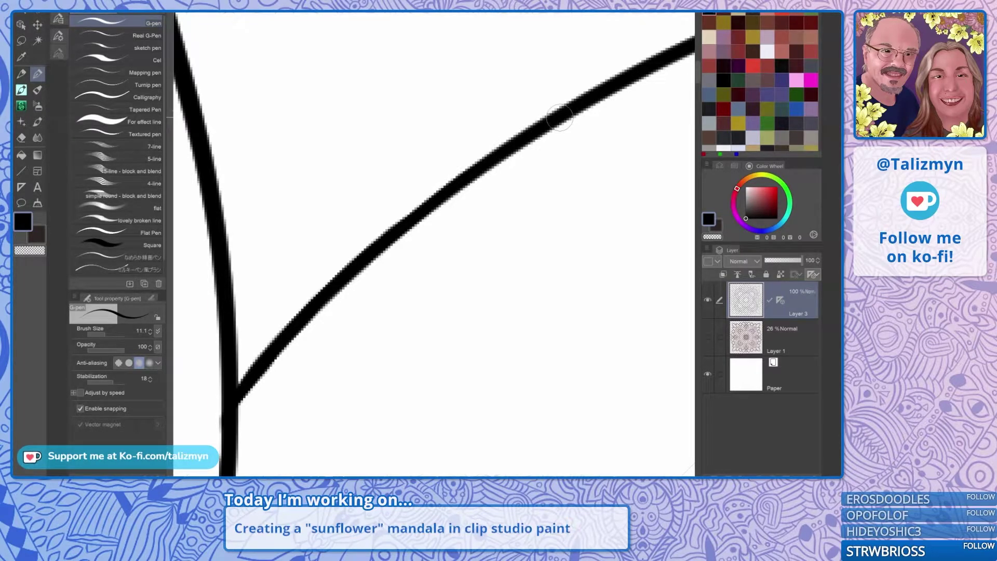
Thin the overly thick side of the small petal between the sunflower petals with the Hard eraser, trimming down to its base joint.
{"action": "scroll", "coordinate": [468, 246], "scroll_direction": "down", "scroll_amount": 3}
{"action": "scroll", "coordinate": [470, 246], "scroll_direction": "down", "scroll_amount": 3}
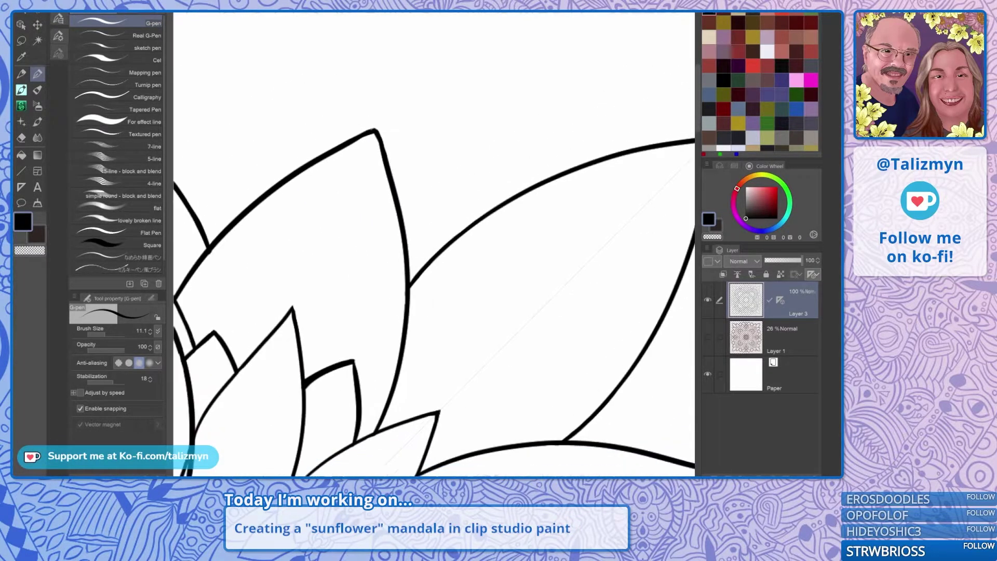
{"action": "left_click_drag", "start_coordinate": [434, 244], "coordinate": [491, 261]}
{"action": "scroll", "coordinate": [426, 312], "scroll_direction": "down", "scroll_amount": 3}
{"action": "left_click_drag", "start_coordinate": [552, 244], "coordinate": [530, 182]}
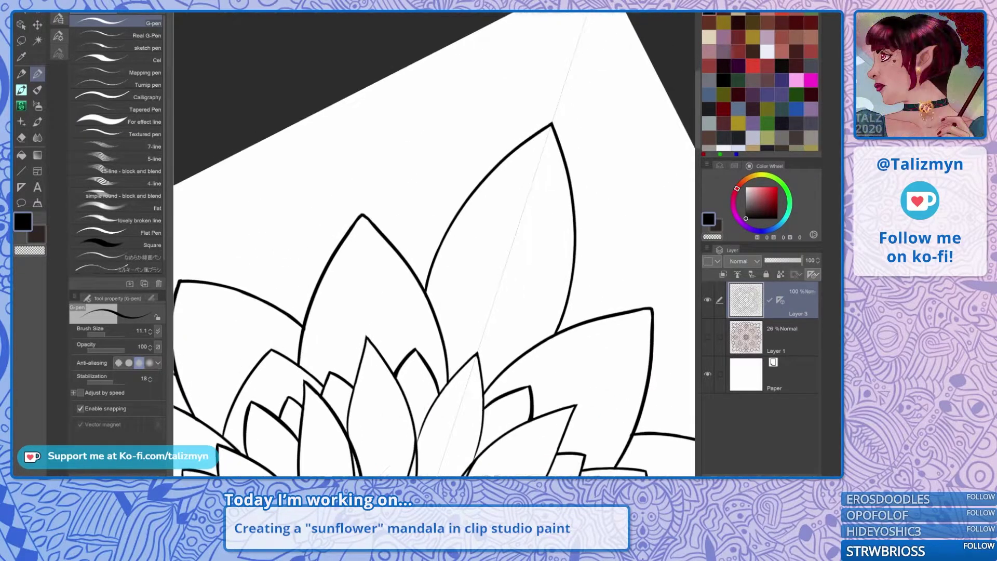
{"action": "scroll", "coordinate": [434, 244], "scroll_direction": "up", "scroll_amount": 5}
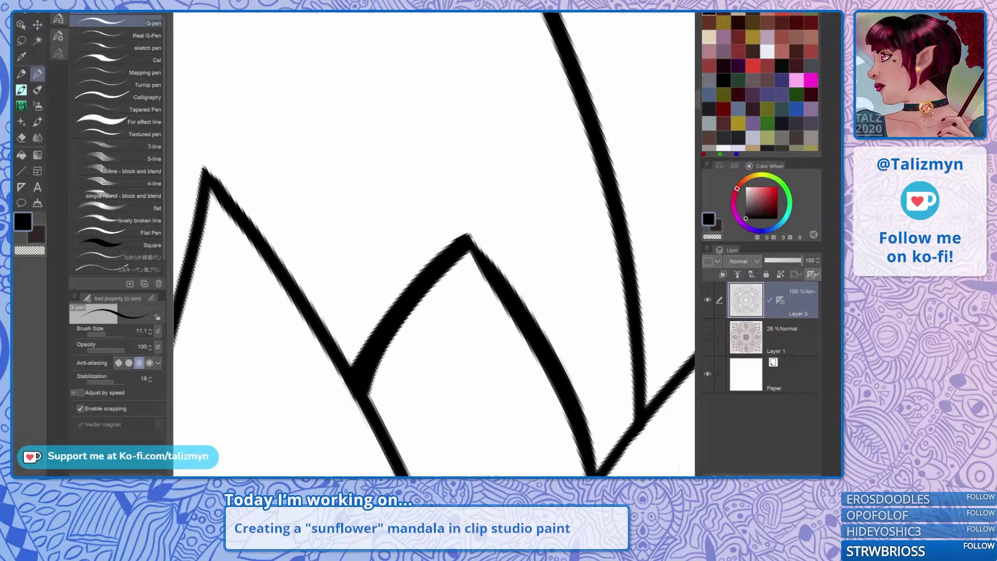
{"action": "left_click_drag", "start_coordinate": [469, 244], "coordinate": [426, 217]}
{"action": "key", "text": "e"}
{"action": "left_click_drag", "start_coordinate": [550, 244], "coordinate": [549, 268]}
{"action": "left_click_drag", "start_coordinate": [434, 244], "coordinate": [462, 277]}
{"action": "mouse_move", "coordinate": [310, 357]}
{"action": "left_mouse_down"}
{"action": "mouse_move", "coordinate": [392, 265]}
{"action": "mouse_move", "coordinate": [336, 324]}
{"action": "mouse_move", "coordinate": [394, 268]}
{"action": "mouse_move", "coordinate": [450, 232]}
{"action": "mouse_move", "coordinate": [365, 298]}
{"action": "mouse_move", "coordinate": [475, 222]}
{"action": "mouse_move", "coordinate": [439, 240]}
{"action": "mouse_move", "coordinate": [483, 225]}
{"action": "left_mouse_up"}
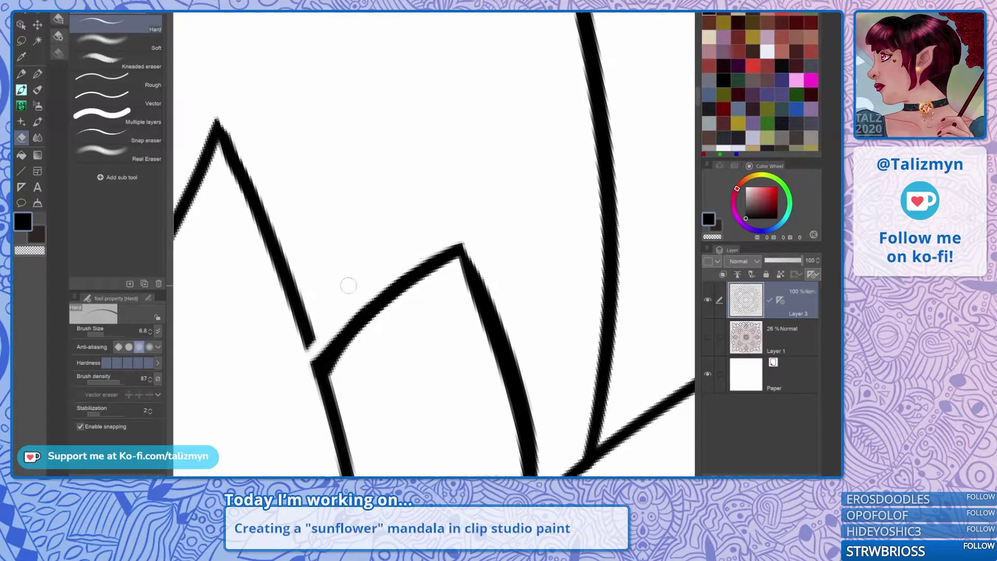
Close the erased gap in the neighbouring petal's outline at the small petal's base with the G-pen.
{"action": "key", "text": "p"}
{"action": "left_click_drag", "start_coordinate": [348, 285], "coordinate": [420, 273]}
{"action": "scroll", "coordinate": [414, 331], "scroll_direction": "up", "scroll_amount": 3}
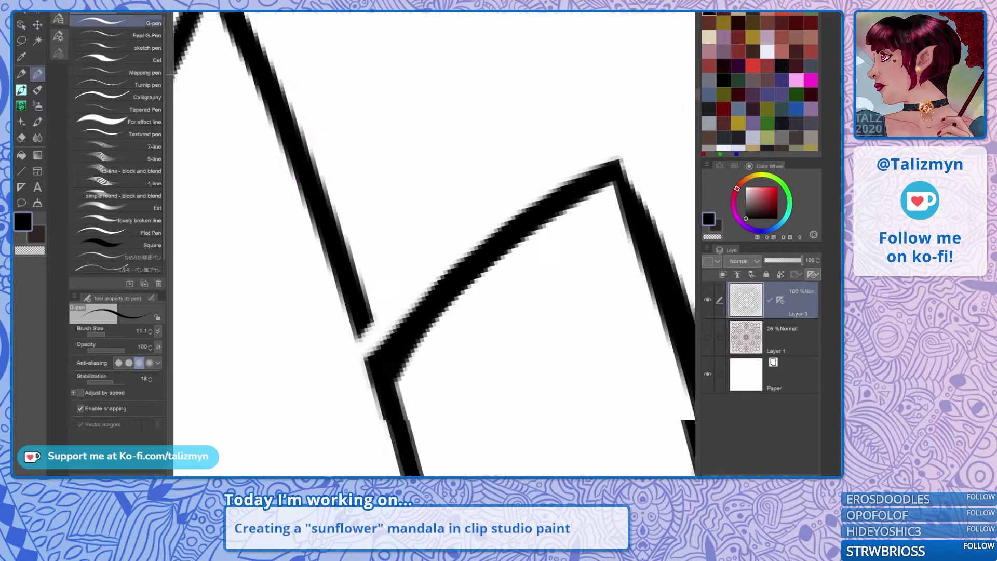
{"action": "left_click_drag", "start_coordinate": [368, 321], "coordinate": [377, 364]}
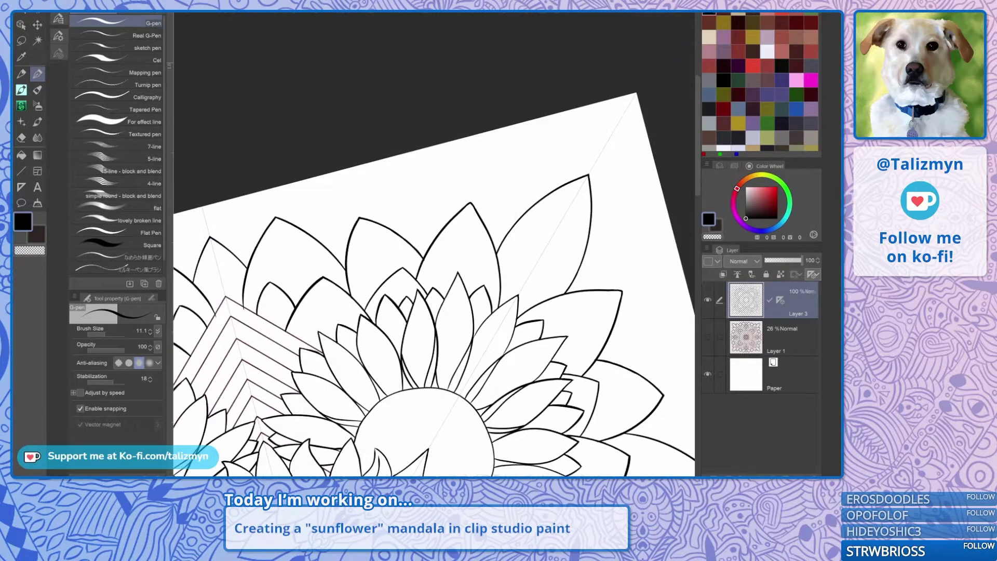
Erase the outer petal line ends that overshoot the outermost chevron line with the Hard eraser.
{"action": "left_click_drag", "start_coordinate": [447, 323], "coordinate": [420, 206]}
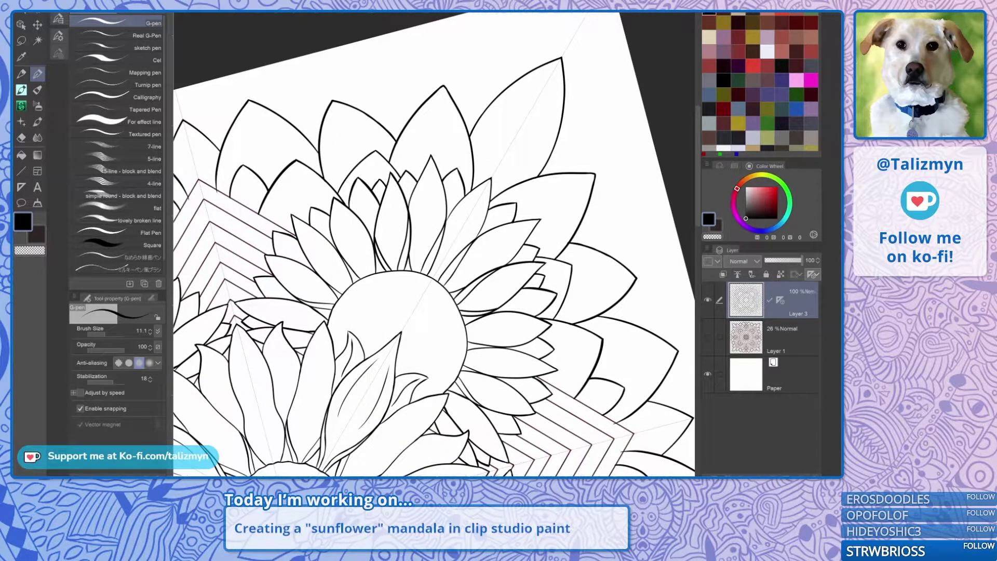
{"action": "left_click_drag", "start_coordinate": [421, 312], "coordinate": [469, 245]}
{"action": "mouse_move", "coordinate": [312, 208]}
{"action": "left_mouse_down"}
{"action": "mouse_move", "coordinate": [441, 282]}
{"action": "mouse_move", "coordinate": [458, 307]}
{"action": "left_mouse_up"}
{"action": "scroll", "coordinate": [388, 226], "scroll_direction": "up", "scroll_amount": 5}
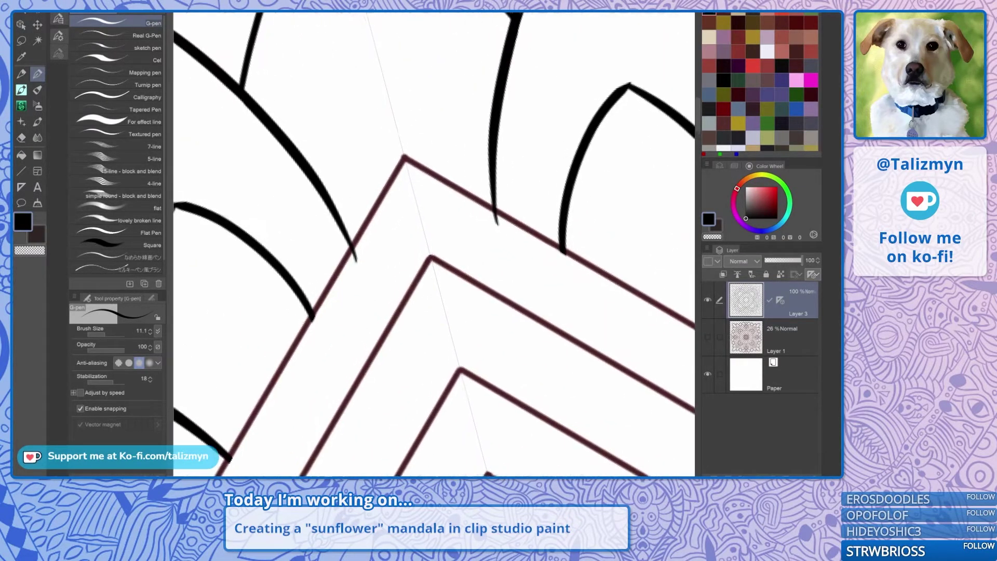
{"action": "key", "text": "e"}
{"action": "mouse_move", "coordinate": [364, 251]}
{"action": "left_mouse_down"}
{"action": "mouse_move", "coordinate": [355, 264]}
{"action": "mouse_move", "coordinate": [358, 249]}
{"action": "left_mouse_up"}
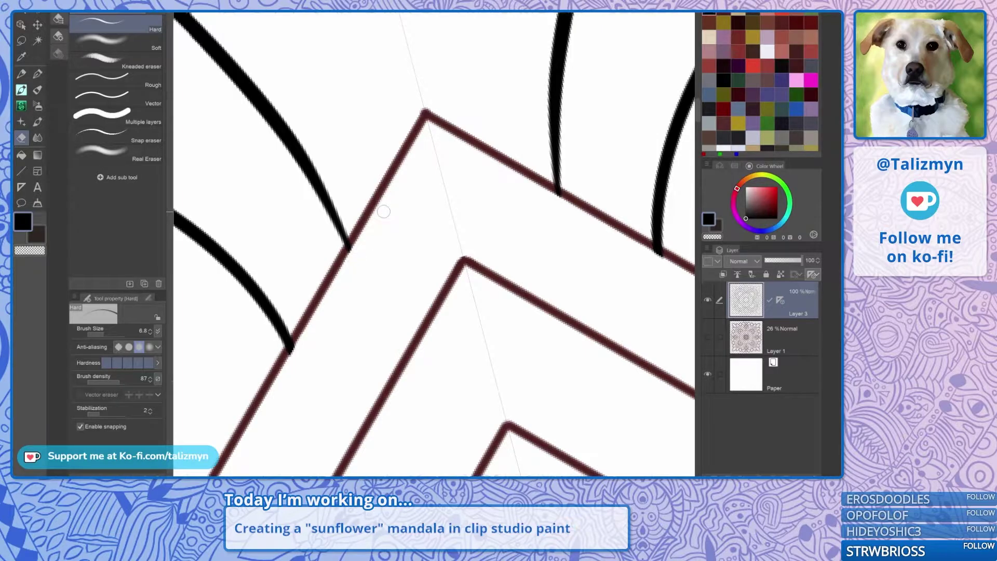
{"action": "key", "text": "p"}
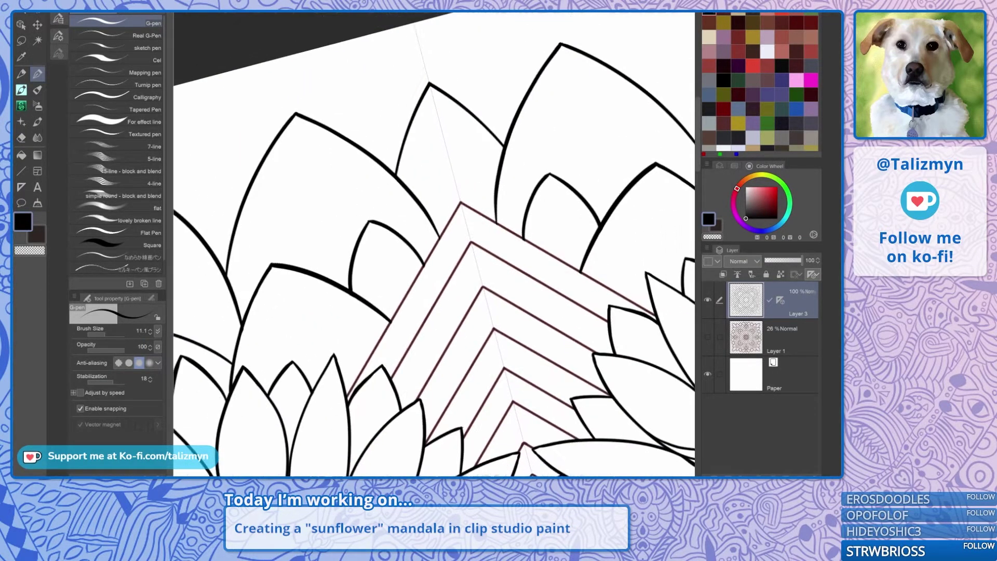
Add a new layer between the hidden sketch and the line art, and move the symmetry ruler onto it.
{"action": "scroll", "coordinate": [476, 239], "scroll_direction": "down", "scroll_amount": 3}
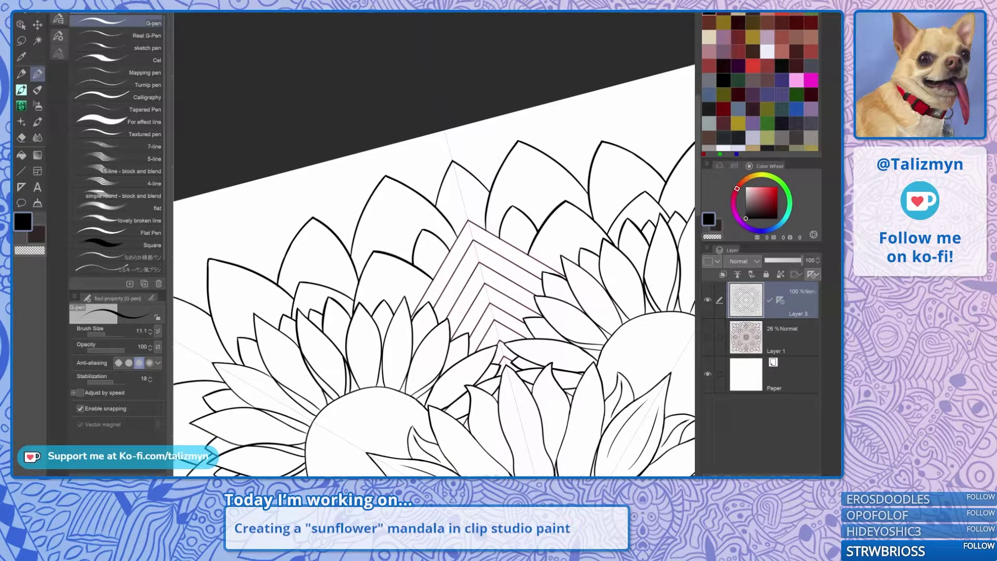
{"action": "scroll", "coordinate": [435, 244], "scroll_direction": "down", "scroll_amount": 5}
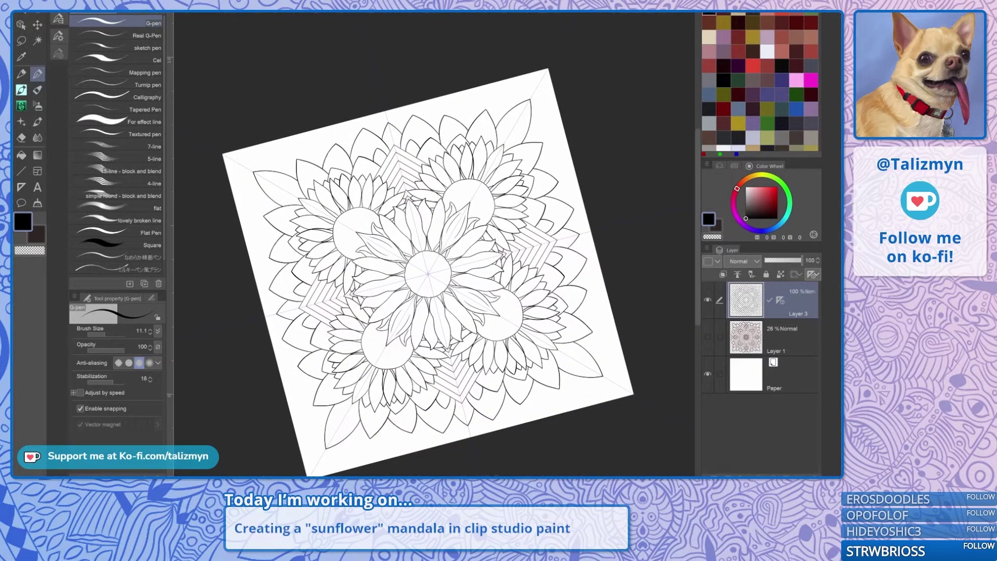
{"action": "key", "text": "ctrl+0"}
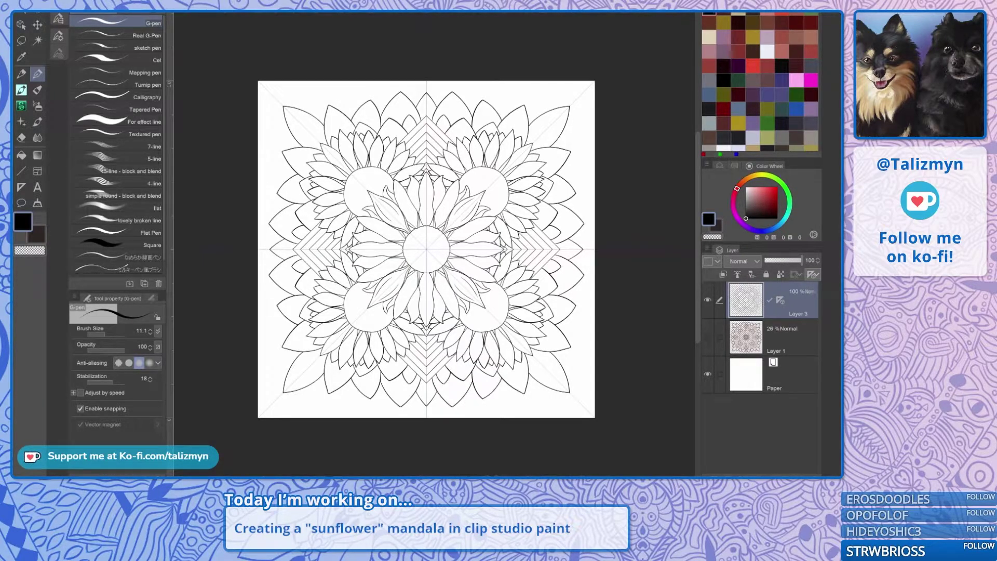
{"action": "left_click", "coordinate": [784, 344]}
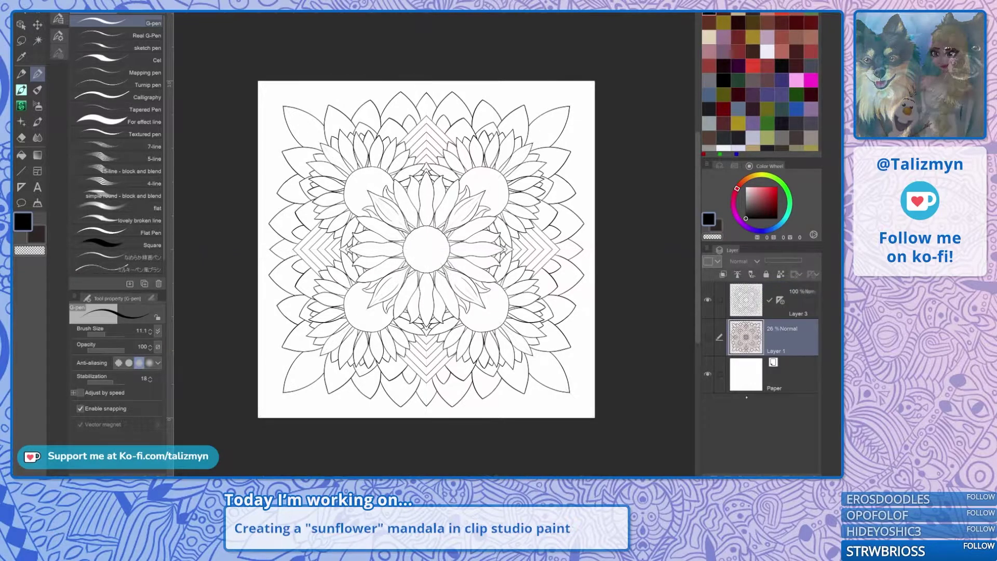
{"action": "left_click", "coordinate": [714, 476]}
{"action": "left_click_drag", "start_coordinate": [781, 300], "coordinate": [779, 338]}
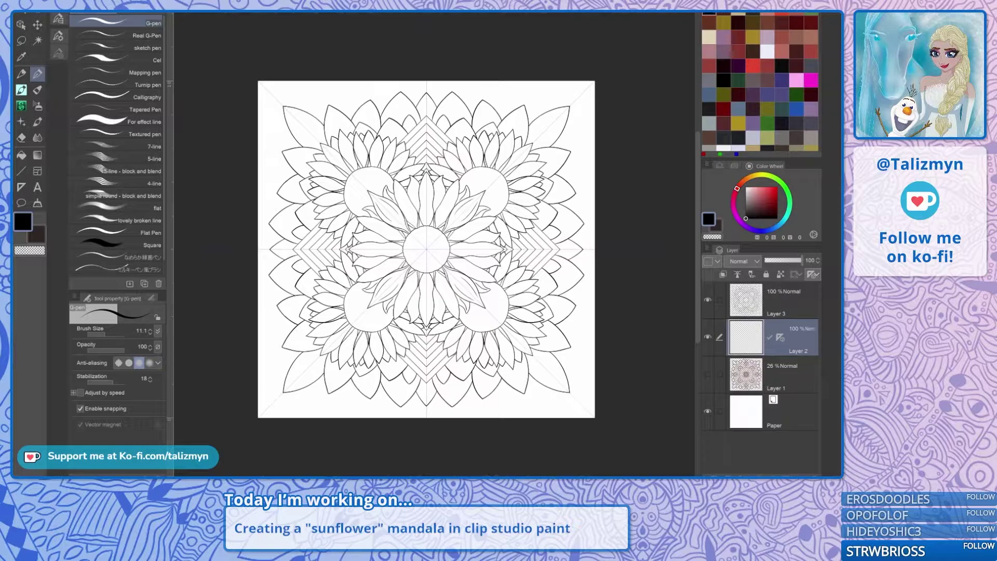
Try an eight-petal motif inside the central flower's disc with mirrored G-pen strokes, and clear the layer.
{"action": "scroll", "coordinate": [436, 254], "scroll_direction": "up", "scroll_amount": 6}
{"action": "left_click_drag", "start_coordinate": [401, 240], "coordinate": [437, 279]}
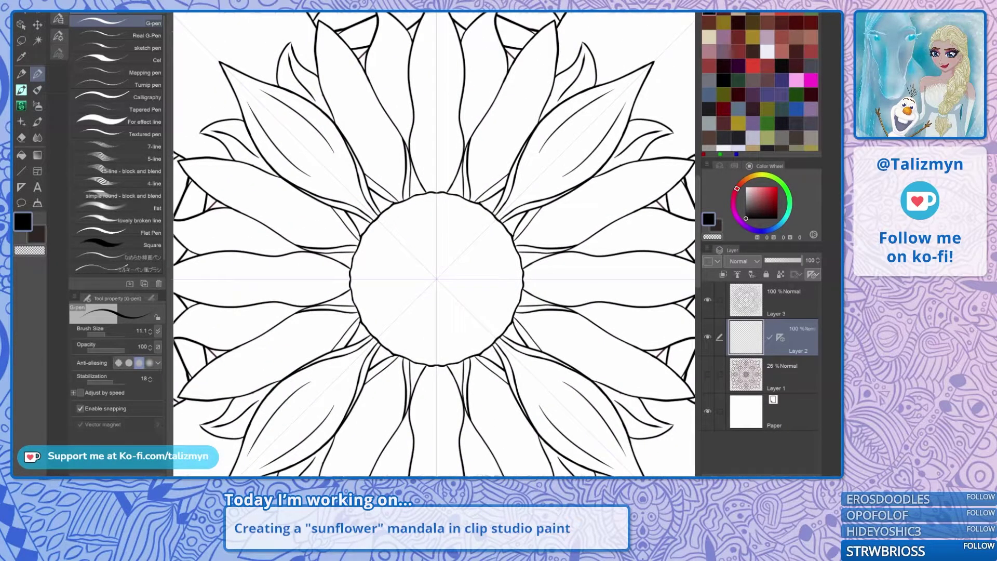
{"action": "scroll", "coordinate": [431, 235], "scroll_direction": "up", "scroll_amount": 3}
{"action": "scroll", "coordinate": [457, 291], "scroll_direction": "up", "scroll_amount": 1}
{"action": "mouse_move", "coordinate": [457, 291]}
{"action": "left_mouse_down"}
{"action": "mouse_move", "coordinate": [425, 269]}
{"action": "mouse_move", "coordinate": [437, 237]}
{"action": "mouse_move", "coordinate": [475, 198]}
{"action": "mouse_move", "coordinate": [412, 261]}
{"action": "mouse_move", "coordinate": [433, 190]}
{"action": "mouse_move", "coordinate": [397, 109]}
{"action": "left_mouse_up"}
{"action": "key", "text": "ctrl+z"}
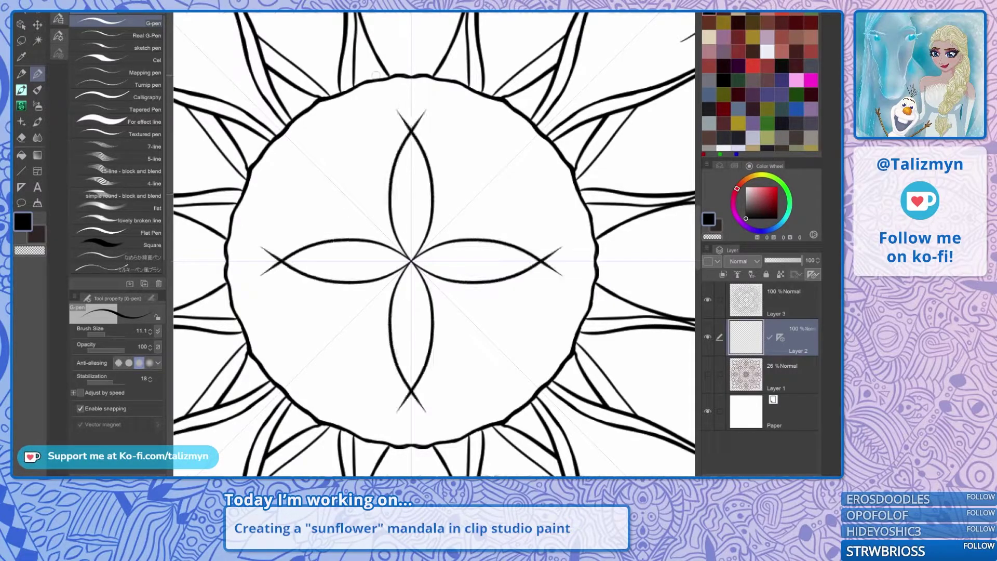
{"action": "mouse_move", "coordinate": [435, 202]}
{"action": "left_mouse_down"}
{"action": "mouse_move", "coordinate": [478, 161]}
{"action": "mouse_move", "coordinate": [530, 154]}
{"action": "left_mouse_up"}
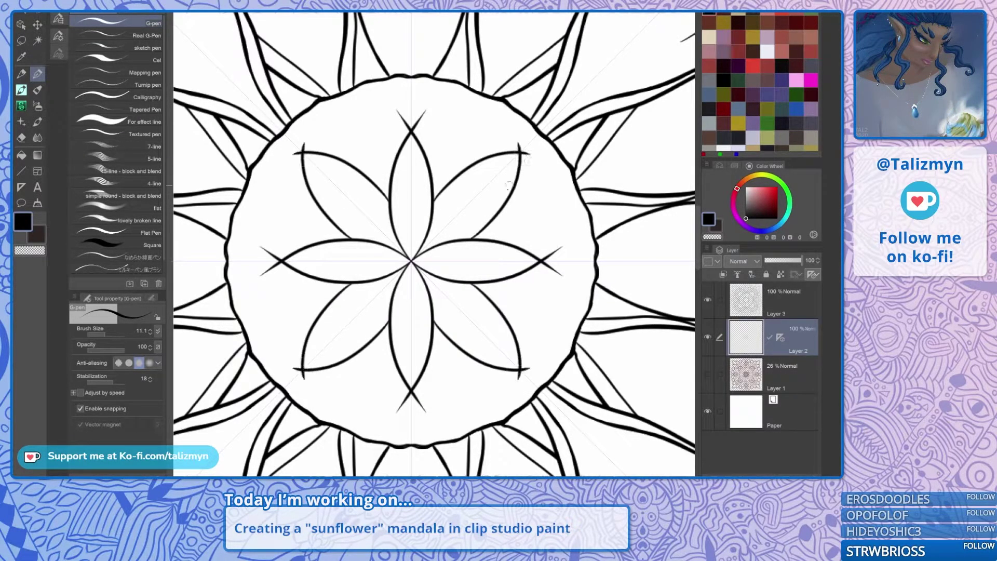
{"action": "mouse_move", "coordinate": [504, 206]}
{"action": "left_mouse_down"}
{"action": "mouse_move", "coordinate": [532, 213]}
{"action": "mouse_move", "coordinate": [567, 245]}
{"action": "left_mouse_up"}
{"action": "left_click_drag", "start_coordinate": [563, 286], "coordinate": [563, 234]}
{"action": "mouse_move", "coordinate": [515, 188]}
{"action": "left_mouse_down"}
{"action": "mouse_move", "coordinate": [538, 191]}
{"action": "mouse_move", "coordinate": [537, 220]}
{"action": "left_mouse_up"}
{"action": "mouse_move", "coordinate": [527, 232]}
{"action": "left_mouse_down"}
{"action": "mouse_move", "coordinate": [480, 241]}
{"action": "mouse_move", "coordinate": [495, 161]}
{"action": "mouse_move", "coordinate": [528, 184]}
{"action": "mouse_move", "coordinate": [495, 184]}
{"action": "left_mouse_up"}
{"action": "mouse_move", "coordinate": [423, 225]}
{"action": "left_mouse_down"}
{"action": "mouse_move", "coordinate": [456, 256]}
{"action": "mouse_move", "coordinate": [413, 211]}
{"action": "mouse_move", "coordinate": [413, 229]}
{"action": "mouse_move", "coordinate": [455, 234]}
{"action": "mouse_move", "coordinate": [424, 261]}
{"action": "left_mouse_up"}
{"action": "key", "text": "Delete"}
Try nested four-lobed scalloped rings around the centre of the disc with the G-pen, and clear the layer.
{"action": "mouse_move", "coordinate": [412, 240]}
{"action": "left_mouse_down"}
{"action": "mouse_move", "coordinate": [423, 283]}
{"action": "mouse_move", "coordinate": [423, 233]}
{"action": "mouse_move", "coordinate": [445, 260]}
{"action": "left_mouse_up"}
{"action": "mouse_move", "coordinate": [415, 218]}
{"action": "left_mouse_down"}
{"action": "mouse_move", "coordinate": [453, 201]}
{"action": "mouse_move", "coordinate": [446, 177]}
{"action": "mouse_move", "coordinate": [479, 209]}
{"action": "mouse_move", "coordinate": [434, 165]}
{"action": "mouse_move", "coordinate": [486, 191]}
{"action": "mouse_move", "coordinate": [478, 213]}
{"action": "left_mouse_up"}
{"action": "mouse_move", "coordinate": [457, 252]}
{"action": "left_mouse_down"}
{"action": "mouse_move", "coordinate": [483, 208]}
{"action": "mouse_move", "coordinate": [436, 179]}
{"action": "left_mouse_up"}
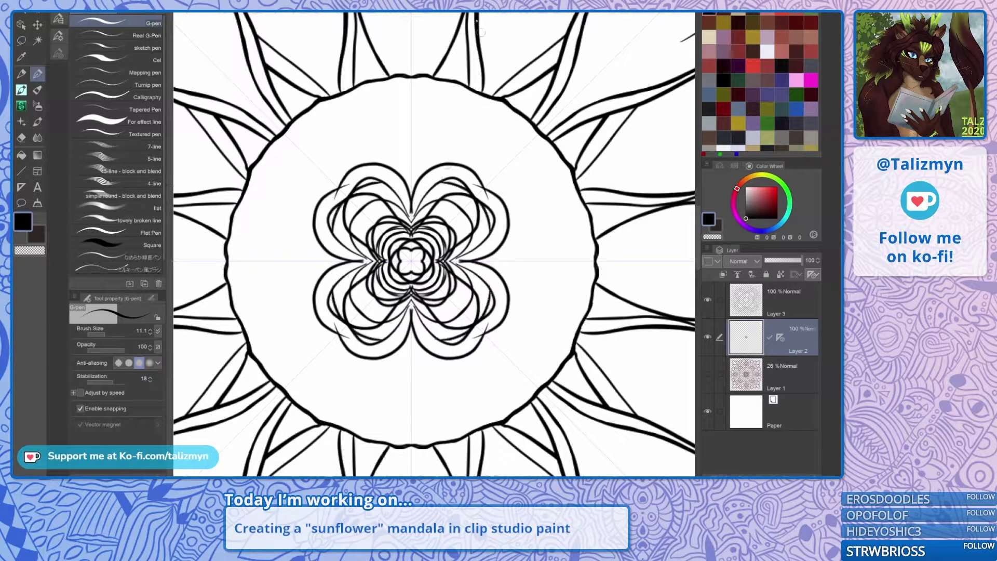
{"action": "key", "text": "Delete"}
Try wavy lines radiating from the centre to the edge of the disc, with shorter ones between them, and clear the layer.
{"action": "left_click_drag", "start_coordinate": [464, 278], "coordinate": [461, 292]}
{"action": "scroll", "coordinate": [462, 292], "scroll_direction": "up", "scroll_amount": 2}
{"action": "left_click_drag", "start_coordinate": [480, 247], "coordinate": [487, 228]}
{"action": "scroll", "coordinate": [487, 227], "scroll_direction": "down", "scroll_amount": 4}
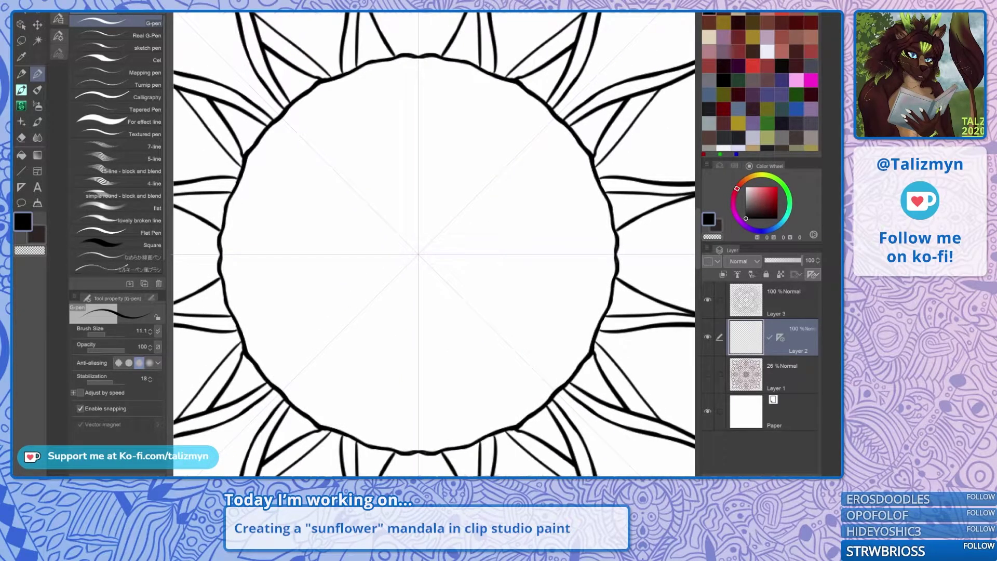
{"action": "mouse_move", "coordinate": [517, 422]}
{"action": "left_mouse_down"}
{"action": "mouse_move", "coordinate": [482, 349]}
{"action": "mouse_move", "coordinate": [449, 329]}
{"action": "mouse_move", "coordinate": [419, 254]}
{"action": "mouse_move", "coordinate": [465, 254]}
{"action": "mouse_move", "coordinate": [605, 205]}
{"action": "left_mouse_up"}
{"action": "mouse_move", "coordinate": [455, 217]}
{"action": "left_mouse_down"}
{"action": "mouse_move", "coordinate": [532, 132]}
{"action": "mouse_move", "coordinate": [540, 94]}
{"action": "left_mouse_up"}
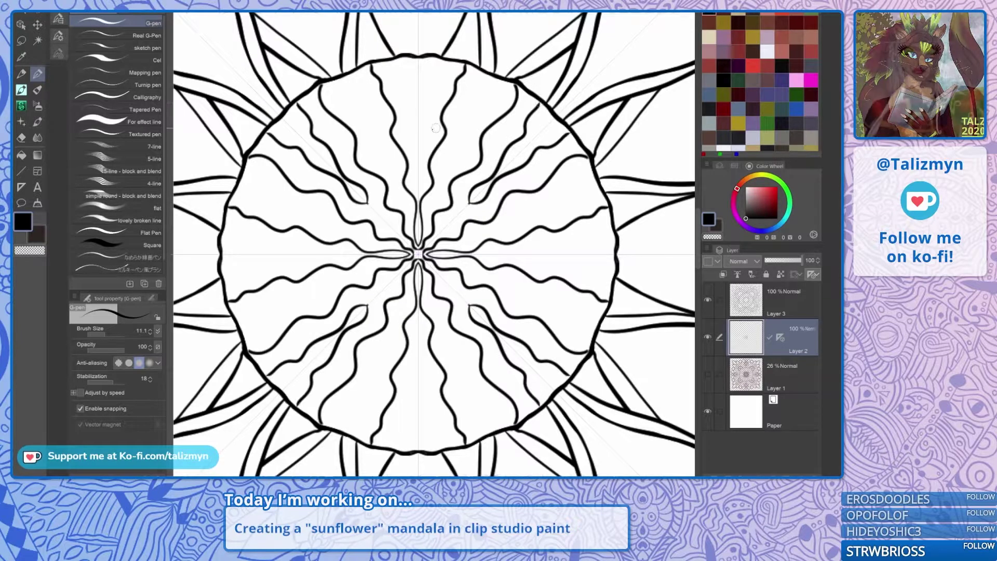
{"action": "left_click_drag", "start_coordinate": [439, 122], "coordinate": [431, 58]}
{"action": "mouse_move", "coordinate": [470, 145]}
{"action": "left_mouse_down"}
{"action": "mouse_move", "coordinate": [470, 124]}
{"action": "mouse_move", "coordinate": [499, 79]}
{"action": "left_mouse_up"}
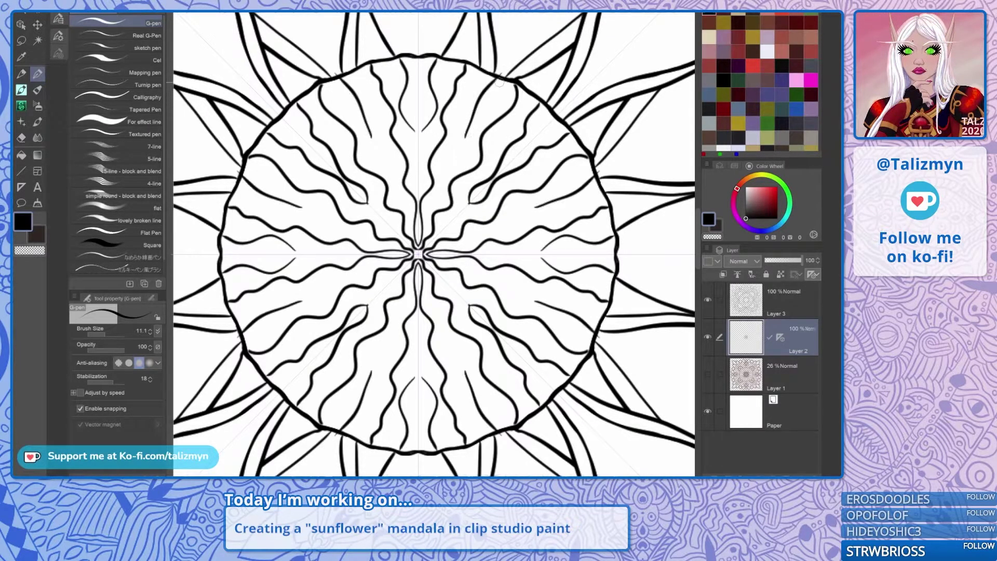
{"action": "left_click_drag", "start_coordinate": [507, 283], "coordinate": [511, 296]}
{"action": "left_click_drag", "start_coordinate": [519, 246], "coordinate": [522, 263]}
{"action": "left_click_drag", "start_coordinate": [476, 234], "coordinate": [471, 245]}
{"action": "left_click_drag", "start_coordinate": [457, 207], "coordinate": [446, 230]}
{"action": "left_click_drag", "start_coordinate": [488, 161], "coordinate": [495, 151]}
{"action": "left_click_drag", "start_coordinate": [505, 126], "coordinate": [508, 130]}
{"action": "left_click_drag", "start_coordinate": [530, 132], "coordinate": [533, 139]}
{"action": "key", "text": "Delete"}
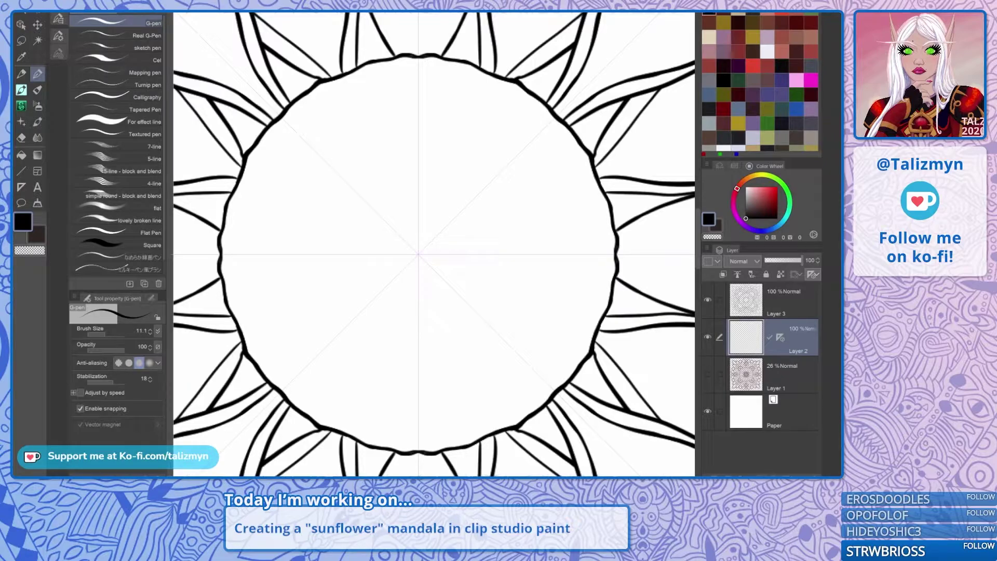
Check the computer's battery status and close its pop-up.
{"action": "left_click", "coordinate": [689, 475]}
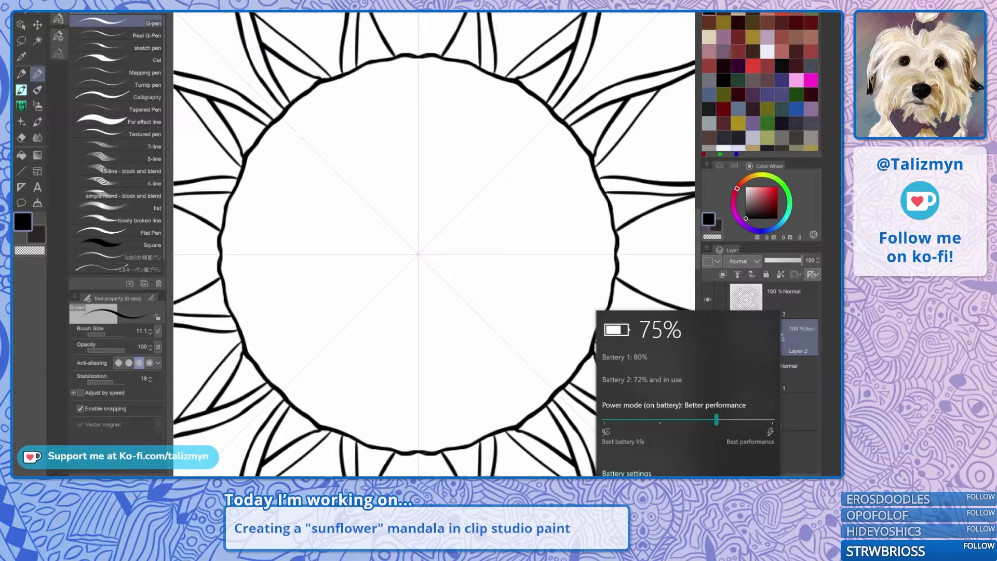
{"action": "left_click", "coordinate": [831, 387]}
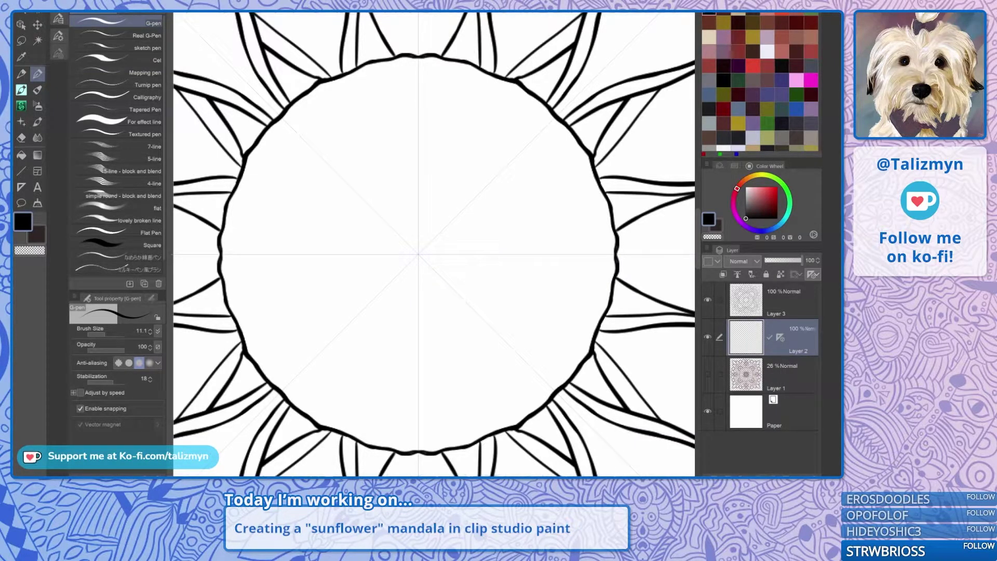
Try thick concentric rings at the disc's centre and wavy outlines inside its edge, removing each attempt.
{"action": "mouse_move", "coordinate": [421, 231]}
{"action": "left_mouse_down"}
{"action": "mouse_move", "coordinate": [434, 266]}
{"action": "mouse_move", "coordinate": [451, 237]}
{"action": "mouse_move", "coordinate": [424, 215]}
{"action": "mouse_move", "coordinate": [430, 205]}
{"action": "mouse_move", "coordinate": [466, 218]}
{"action": "mouse_move", "coordinate": [467, 308]}
{"action": "mouse_move", "coordinate": [488, 250]}
{"action": "mouse_move", "coordinate": [448, 183]}
{"action": "left_mouse_up"}
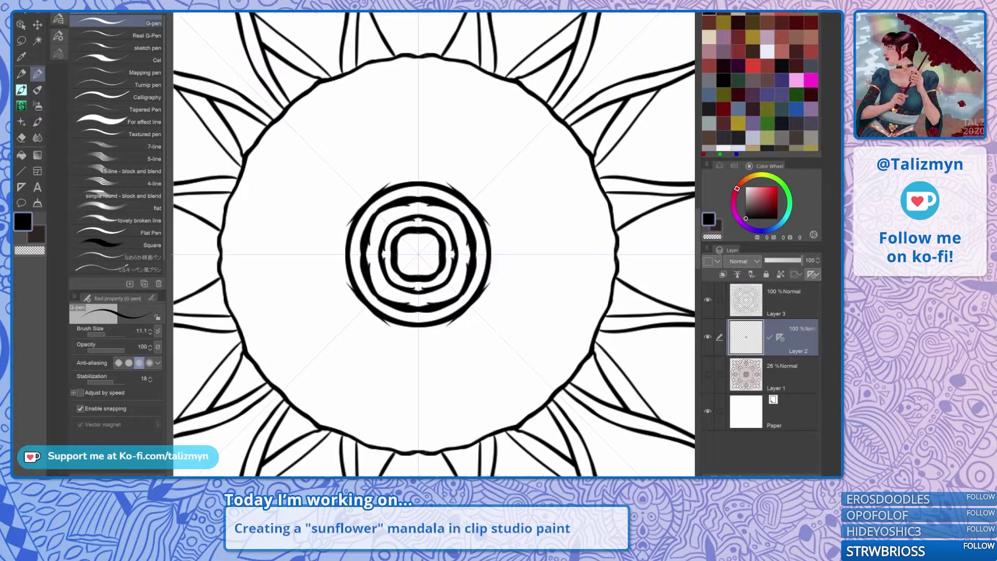
{"action": "key", "text": "Delete"}
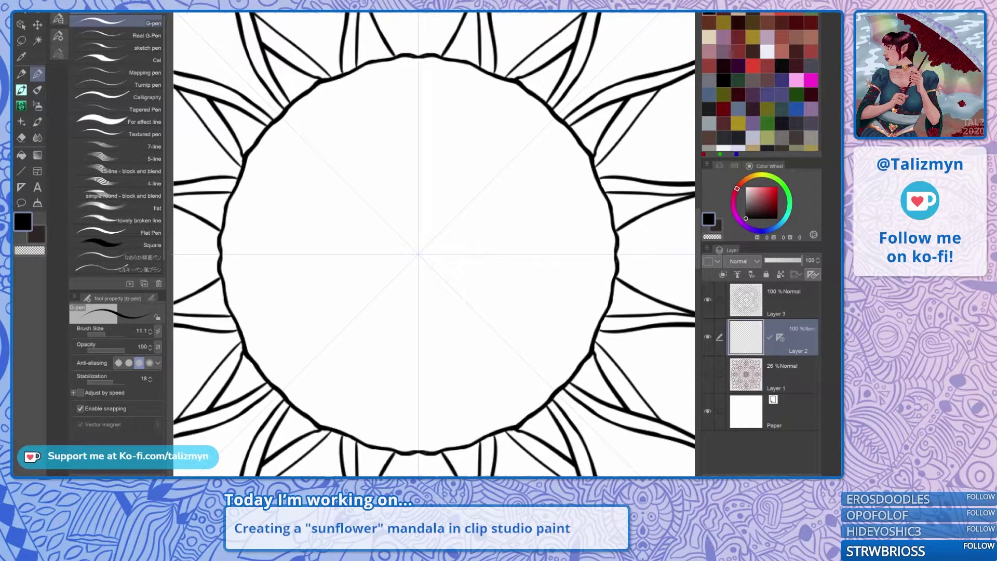
{"action": "left_click_drag", "start_coordinate": [252, 340], "coordinate": [228, 231]}
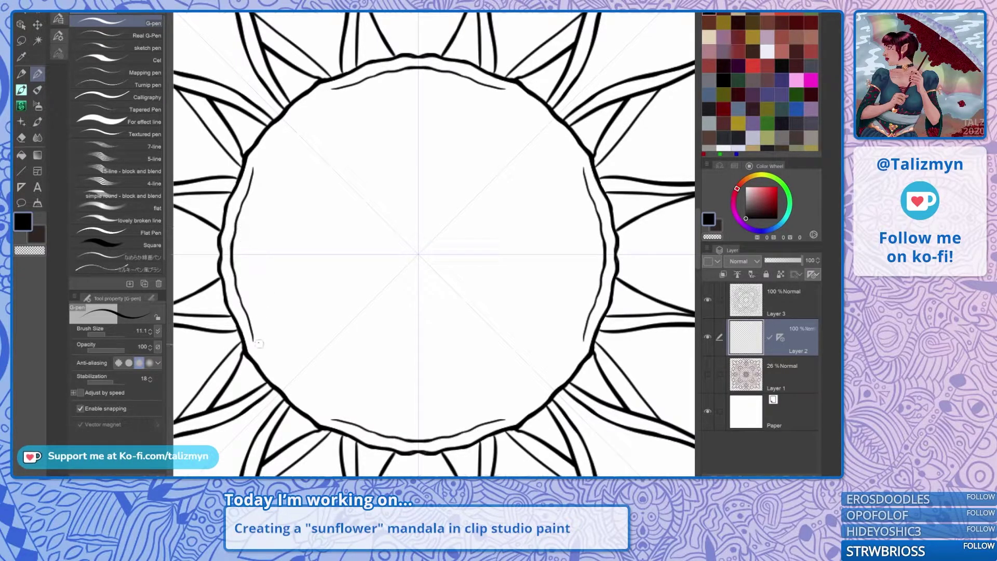
{"action": "mouse_move", "coordinate": [252, 332]}
{"action": "left_mouse_down"}
{"action": "mouse_move", "coordinate": [257, 356]}
{"action": "mouse_move", "coordinate": [295, 390]}
{"action": "left_mouse_up"}
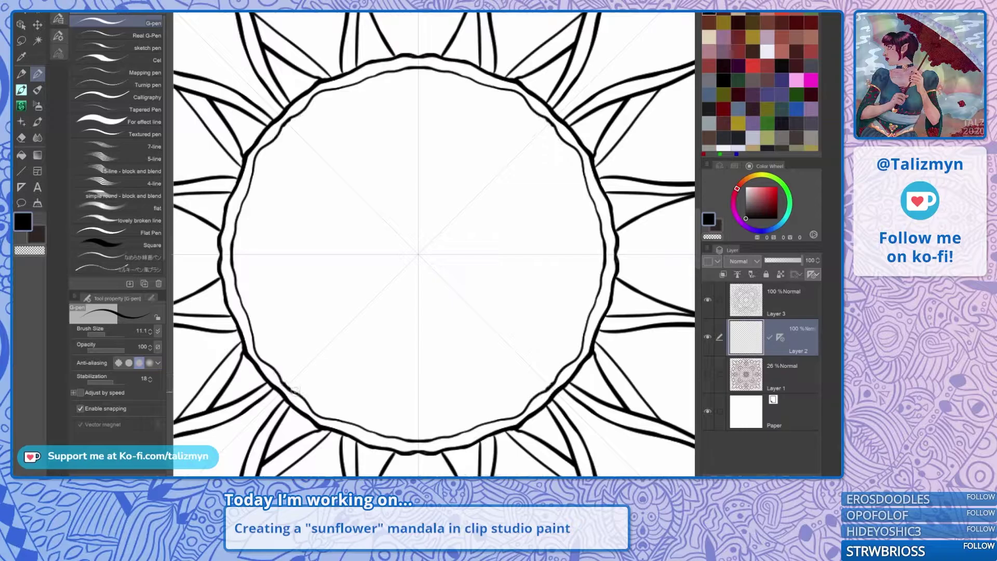
{"action": "left_click_drag", "start_coordinate": [273, 354], "coordinate": [240, 253]}
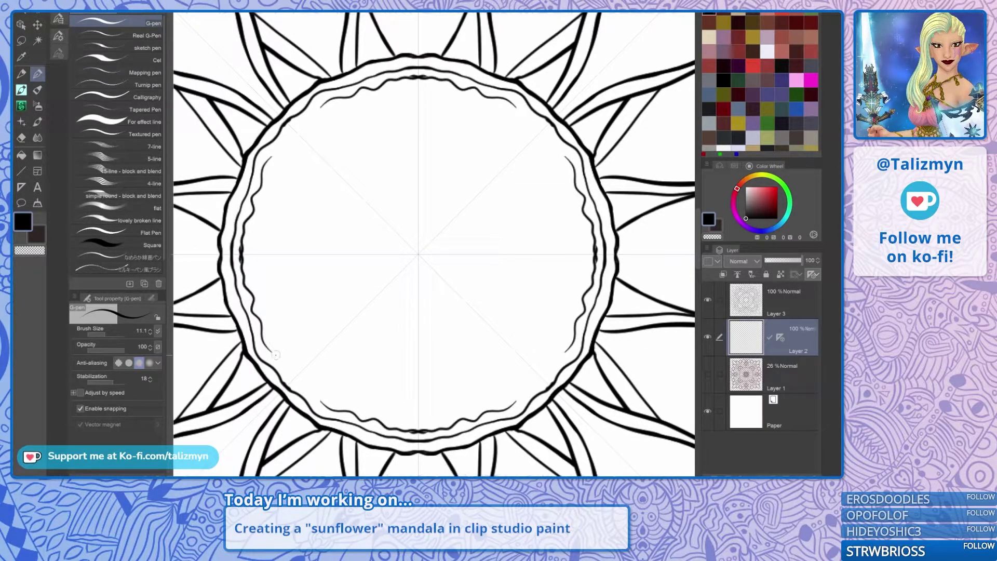
{"action": "key", "text": "ctrl+z"}
{"action": "key", "text": "ctrl+z"}
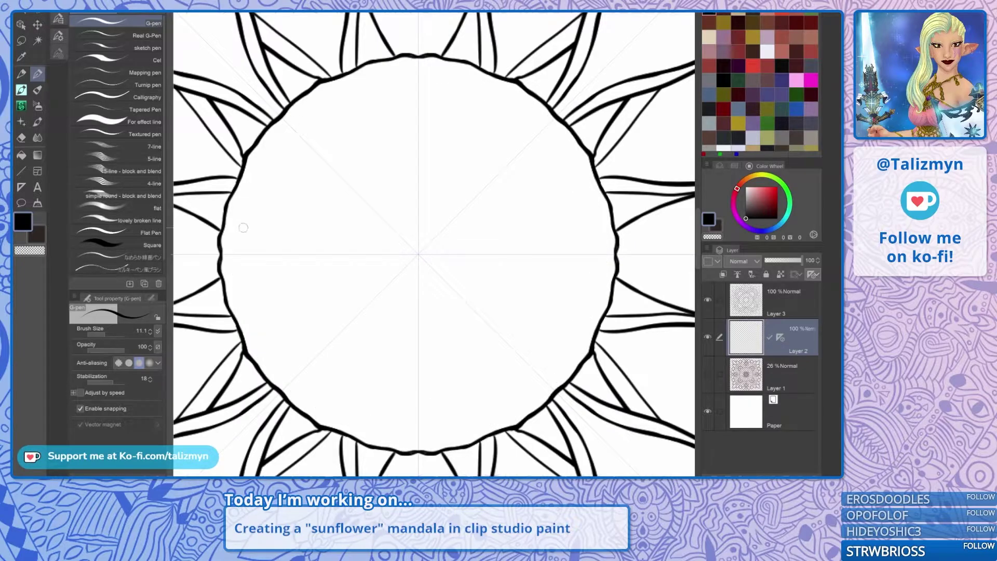
Ink two wavy concentric rings just inside the central disc's edge and add another wavy line between the edge and the outer ring.
{"action": "mouse_move", "coordinate": [229, 253]}
{"action": "left_mouse_down"}
{"action": "mouse_move", "coordinate": [257, 150]}
{"action": "mouse_move", "coordinate": [285, 122]}
{"action": "left_mouse_up"}
{"action": "mouse_move", "coordinate": [240, 254]}
{"action": "left_mouse_down"}
{"action": "mouse_move", "coordinate": [238, 233]}
{"action": "mouse_move", "coordinate": [269, 161]}
{"action": "mouse_move", "coordinate": [301, 122]}
{"action": "left_mouse_up"}
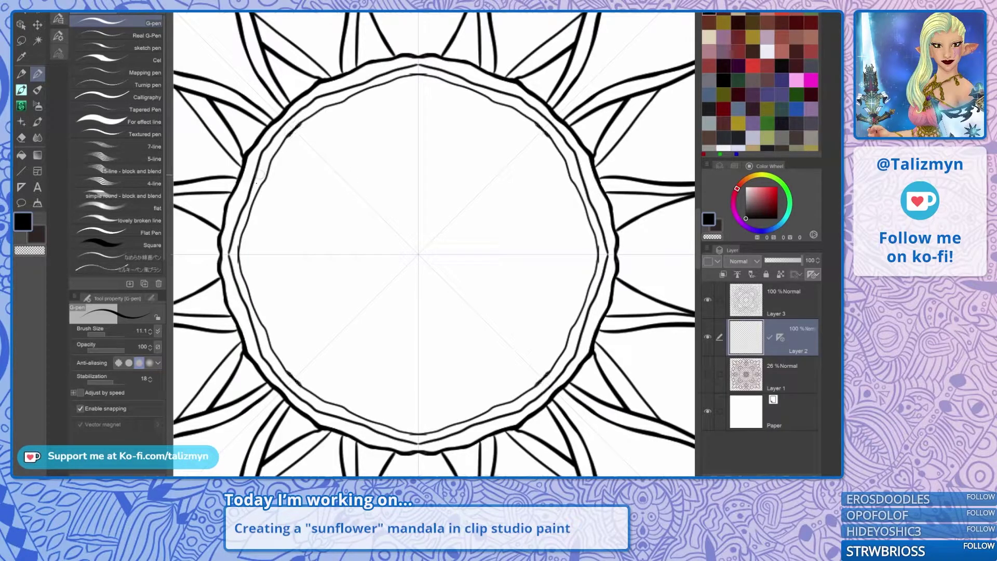
{"action": "left_click_drag", "start_coordinate": [229, 222], "coordinate": [264, 132]}
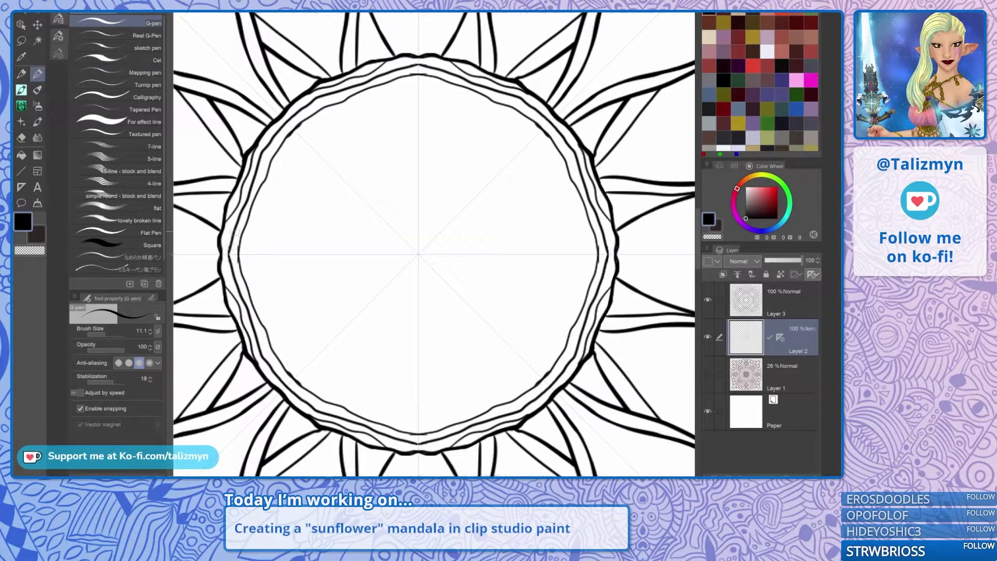
{"action": "left_click_drag", "start_coordinate": [229, 237], "coordinate": [233, 210]}
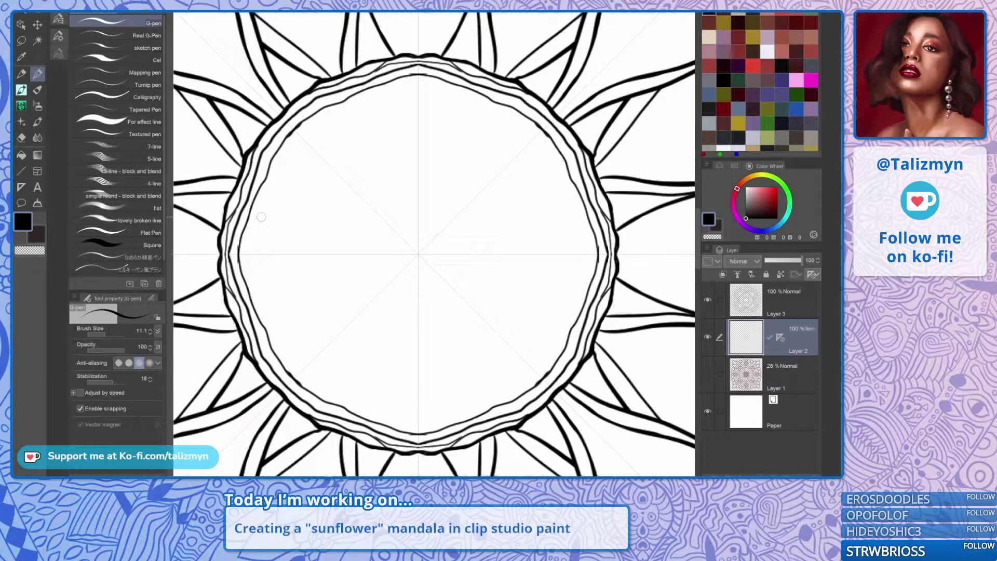
Try many overlapping wavy lines around the inside of the disc's edge to form a woven border.
{"action": "left_click_drag", "start_coordinate": [569, 153], "coordinate": [603, 270]}
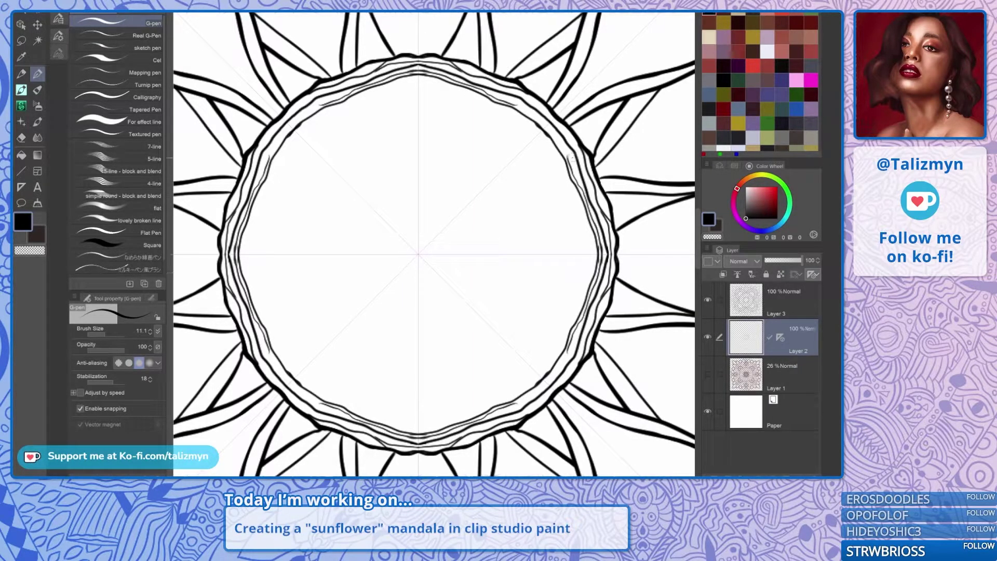
{"action": "mouse_move", "coordinate": [570, 156]}
{"action": "left_mouse_down"}
{"action": "mouse_move", "coordinate": [527, 111]}
{"action": "mouse_move", "coordinate": [570, 166]}
{"action": "mouse_move", "coordinate": [570, 134]}
{"action": "mouse_move", "coordinate": [600, 222]}
{"action": "left_mouse_up"}
{"action": "mouse_move", "coordinate": [611, 249]}
{"action": "left_mouse_down"}
{"action": "mouse_move", "coordinate": [609, 218]}
{"action": "mouse_move", "coordinate": [578, 146]}
{"action": "left_mouse_up"}
{"action": "left_click_drag", "start_coordinate": [579, 159], "coordinate": [605, 254]}
{"action": "left_click_drag", "start_coordinate": [606, 255], "coordinate": [563, 133]}
{"action": "left_click_drag", "start_coordinate": [582, 179], "coordinate": [616, 246]}
{"action": "left_click_drag", "start_coordinate": [616, 239], "coordinate": [593, 198]}
{"action": "mouse_move", "coordinate": [596, 255]}
{"action": "left_mouse_down"}
{"action": "mouse_move", "coordinate": [591, 209]}
{"action": "mouse_move", "coordinate": [564, 146]}
{"action": "left_mouse_up"}
{"action": "left_click_drag", "start_coordinate": [588, 218], "coordinate": [573, 322]}
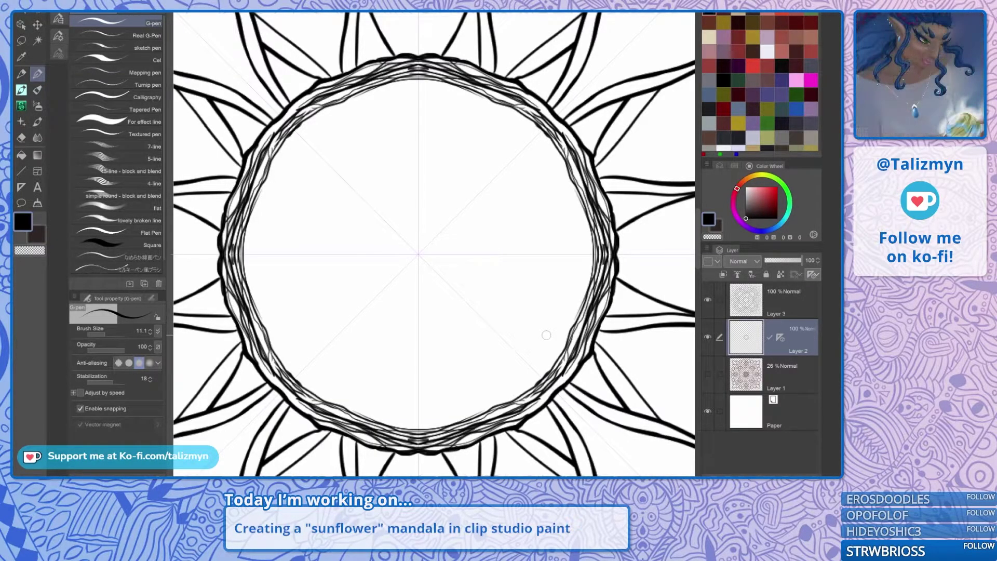
Show the Layer 1 sketch and try a scalloped rosette with four pairs of crossing curves around the disc's centre.
{"action": "left_click", "coordinate": [708, 373]}
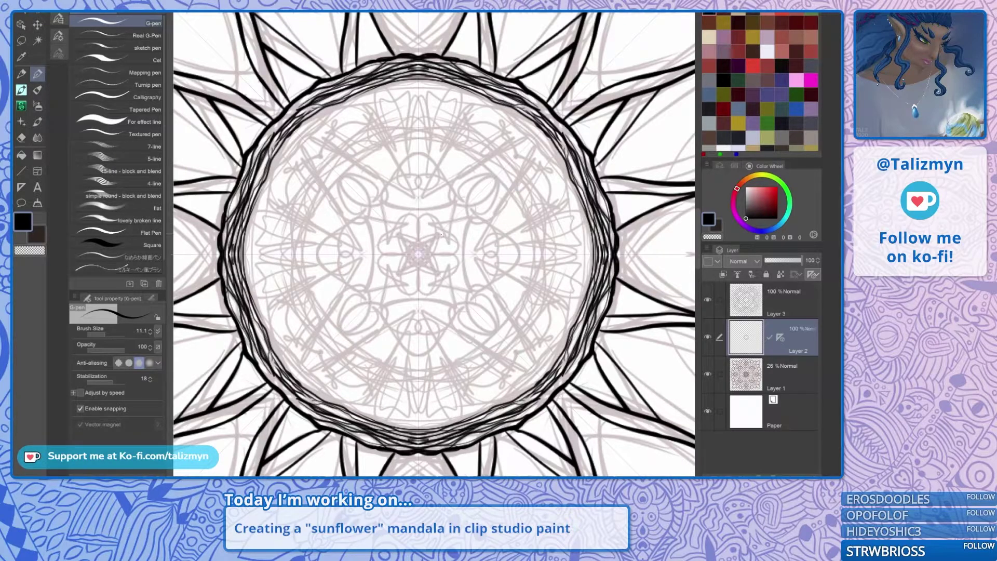
{"action": "left_click_drag", "start_coordinate": [423, 217], "coordinate": [452, 235]}
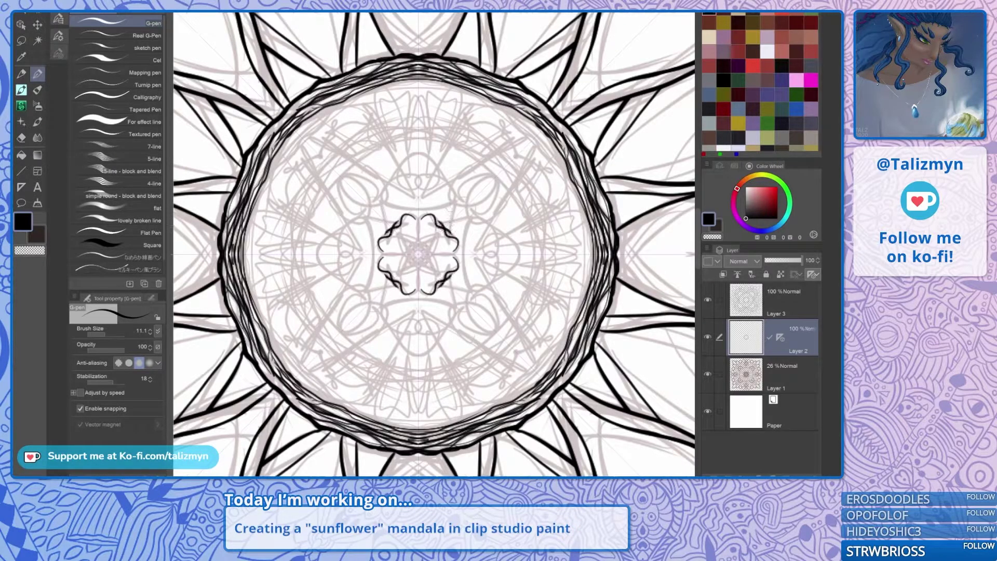
{"action": "left_click_drag", "start_coordinate": [439, 162], "coordinate": [505, 231]}
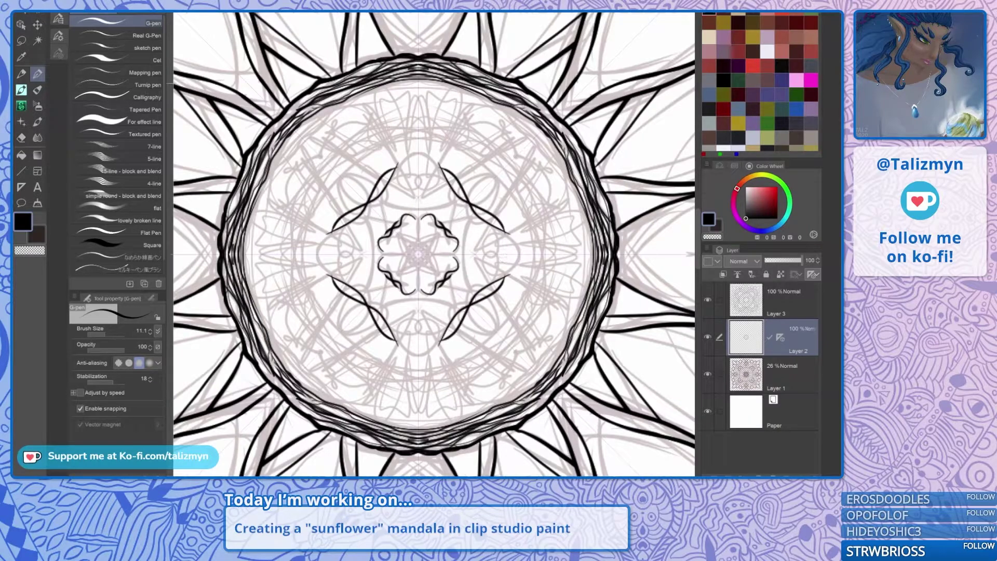
Clear Layer 2 and draw a symmetrical four-fan ornament with scalloped petals, hearts, teardrops and small dots around a square-shaped centre.
{"action": "key", "text": "Delete"}
{"action": "mouse_move", "coordinate": [425, 190]}
{"action": "left_mouse_down"}
{"action": "mouse_move", "coordinate": [497, 102]}
{"action": "mouse_move", "coordinate": [514, 131]}
{"action": "mouse_move", "coordinate": [508, 159]}
{"action": "mouse_move", "coordinate": [424, 193]}
{"action": "mouse_move", "coordinate": [459, 210]}
{"action": "mouse_move", "coordinate": [433, 227]}
{"action": "mouse_move", "coordinate": [441, 215]}
{"action": "mouse_move", "coordinate": [436, 254]}
{"action": "mouse_move", "coordinate": [455, 235]}
{"action": "mouse_move", "coordinate": [446, 262]}
{"action": "mouse_move", "coordinate": [444, 251]}
{"action": "left_mouse_up"}
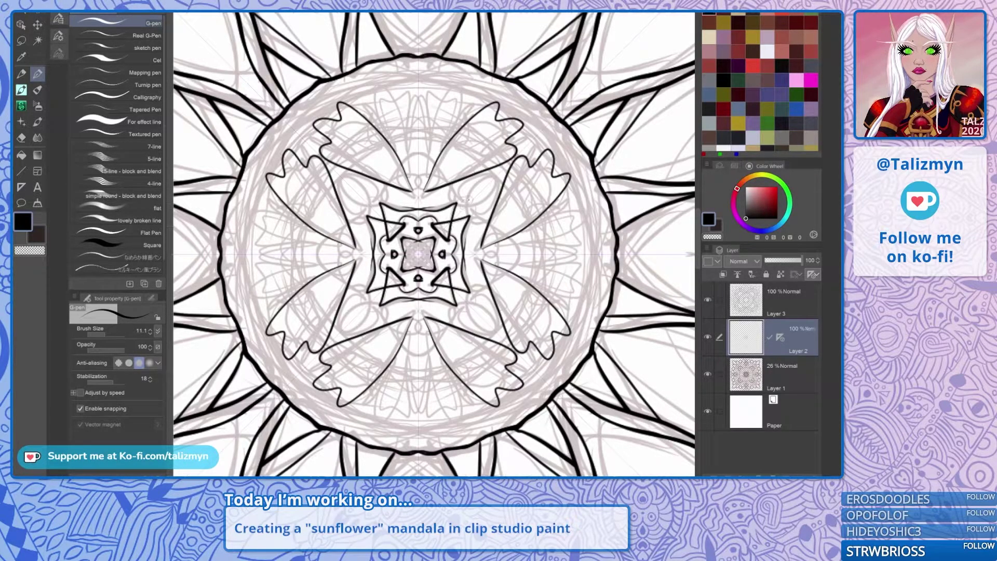
{"action": "mouse_move", "coordinate": [468, 199]}
{"action": "left_mouse_down"}
{"action": "mouse_move", "coordinate": [490, 183]}
{"action": "mouse_move", "coordinate": [470, 209]}
{"action": "mouse_move", "coordinate": [463, 191]}
{"action": "mouse_move", "coordinate": [432, 197]}
{"action": "mouse_move", "coordinate": [419, 155]}
{"action": "mouse_move", "coordinate": [431, 149]}
{"action": "mouse_move", "coordinate": [440, 102]}
{"action": "mouse_move", "coordinate": [474, 118]}
{"action": "mouse_move", "coordinate": [421, 86]}
{"action": "left_mouse_up"}
{"action": "left_click_drag", "start_coordinate": [422, 139], "coordinate": [419, 91]}
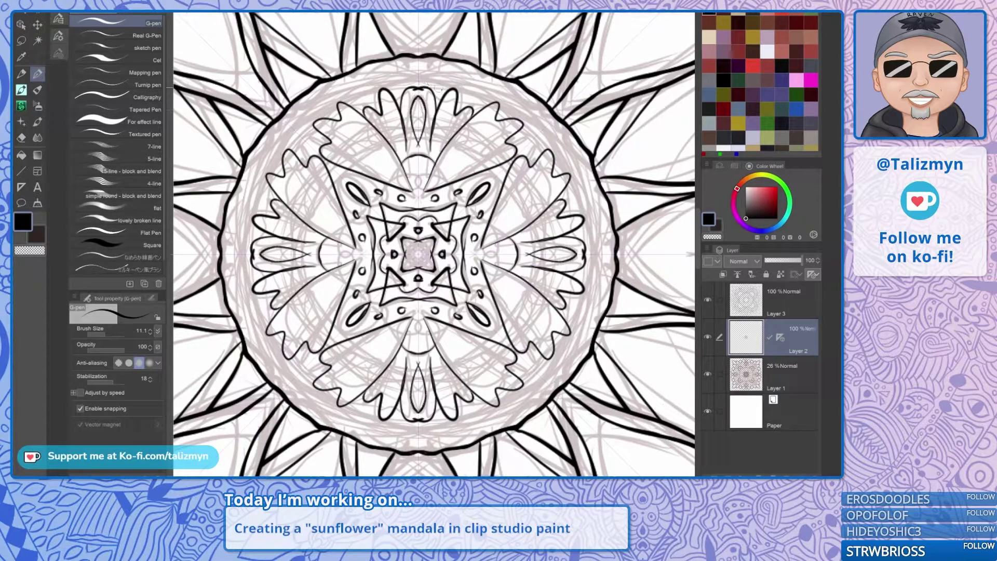
{"action": "mouse_move", "coordinate": [444, 165]}
{"action": "left_mouse_down"}
{"action": "mouse_move", "coordinate": [486, 127]}
{"action": "mouse_move", "coordinate": [493, 154]}
{"action": "mouse_move", "coordinate": [433, 178]}
{"action": "left_mouse_up"}
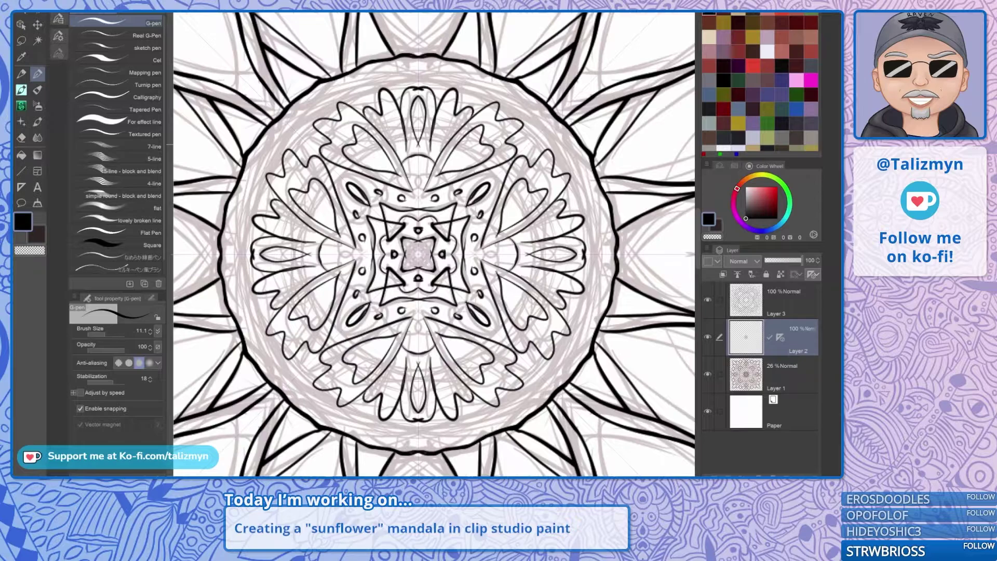
Hide the Layer 1 sketch and draw a wavy border with branching squiggles between the petal fans and the disc's edge.
{"action": "left_click", "coordinate": [708, 375]}
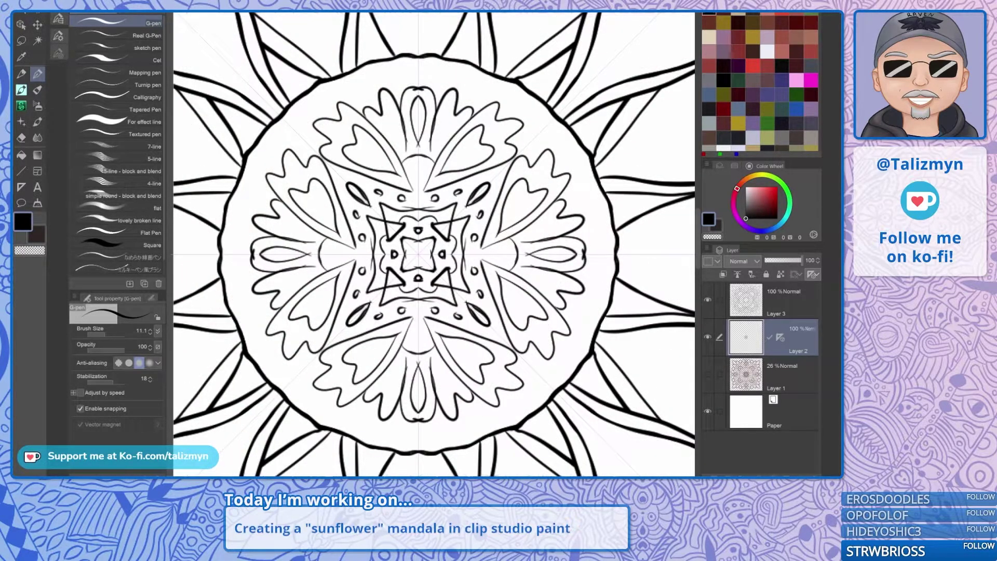
{"action": "mouse_move", "coordinate": [525, 372]}
{"action": "left_mouse_down"}
{"action": "mouse_move", "coordinate": [535, 382]}
{"action": "mouse_move", "coordinate": [517, 413]}
{"action": "mouse_move", "coordinate": [416, 432]}
{"action": "left_mouse_up"}
{"action": "mouse_move", "coordinate": [524, 370]}
{"action": "left_mouse_down"}
{"action": "mouse_move", "coordinate": [558, 385]}
{"action": "mouse_move", "coordinate": [595, 349]}
{"action": "left_mouse_up"}
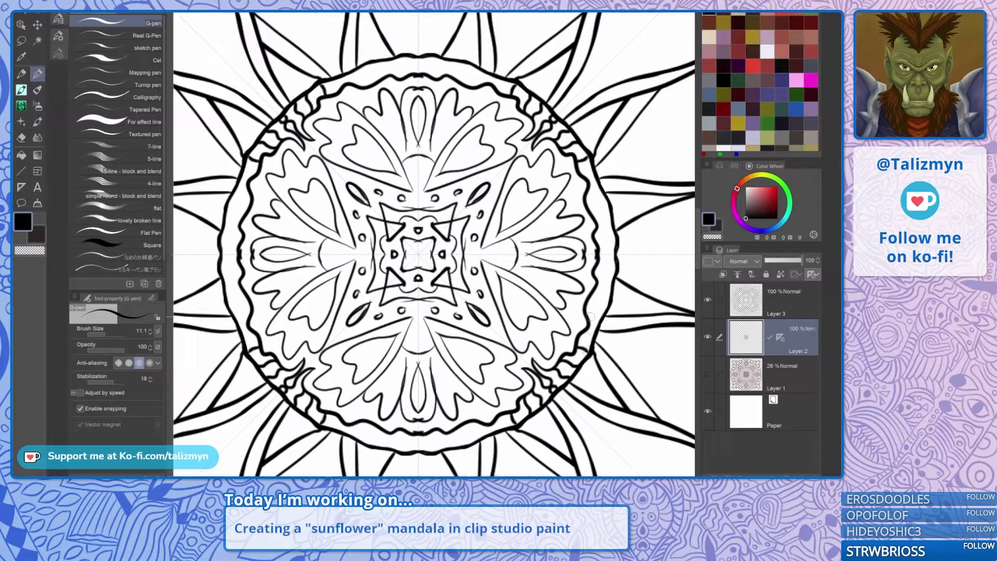
{"action": "mouse_move", "coordinate": [597, 251]}
{"action": "left_mouse_down"}
{"action": "mouse_move", "coordinate": [613, 230]}
{"action": "mouse_move", "coordinate": [617, 248]}
{"action": "left_mouse_up"}
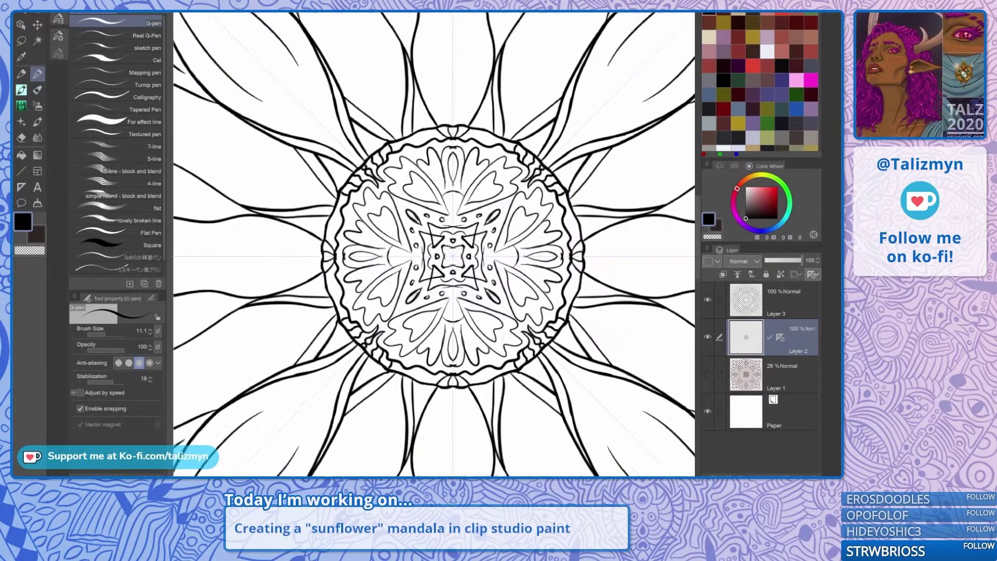
Draw a small oval at the inner base of each of the four petal fans.
{"action": "left_click_drag", "start_coordinate": [471, 257], "coordinate": [445, 284]}
{"action": "scroll", "coordinate": [498, 287], "scroll_direction": "up", "scroll_amount": 3}
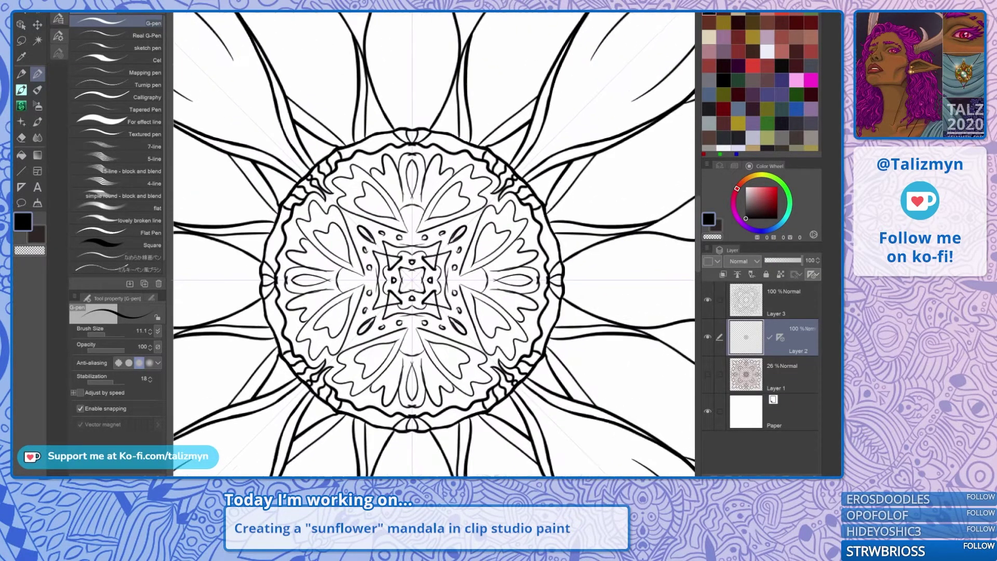
{"action": "scroll", "coordinate": [492, 299], "scroll_direction": "up", "scroll_amount": 2}
{"action": "mouse_move", "coordinate": [492, 299]}
{"action": "left_mouse_down"}
{"action": "mouse_move", "coordinate": [513, 296]}
{"action": "mouse_move", "coordinate": [487, 262]}
{"action": "left_mouse_up"}
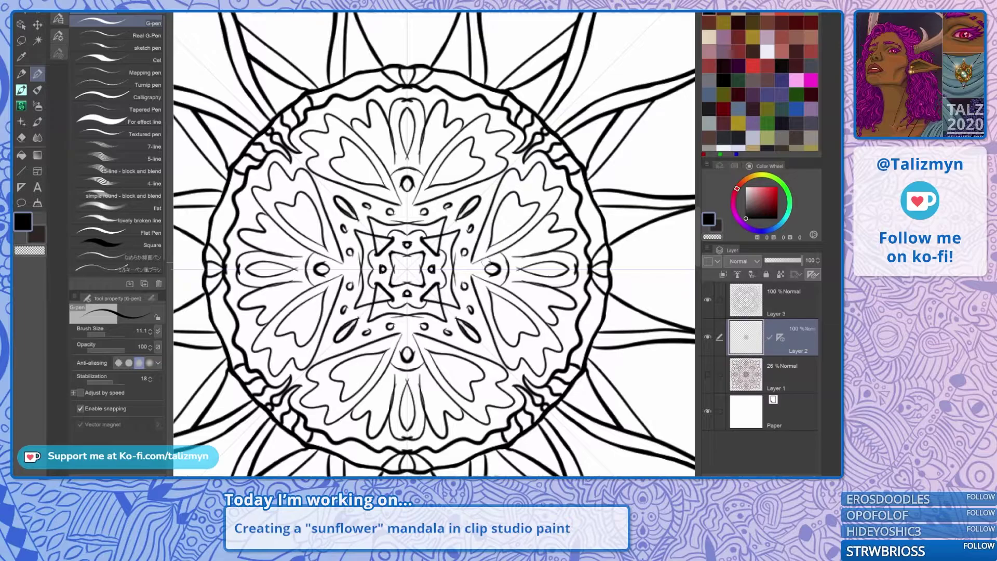
{"action": "scroll", "coordinate": [568, 333], "scroll_direction": "down", "scroll_amount": 5}
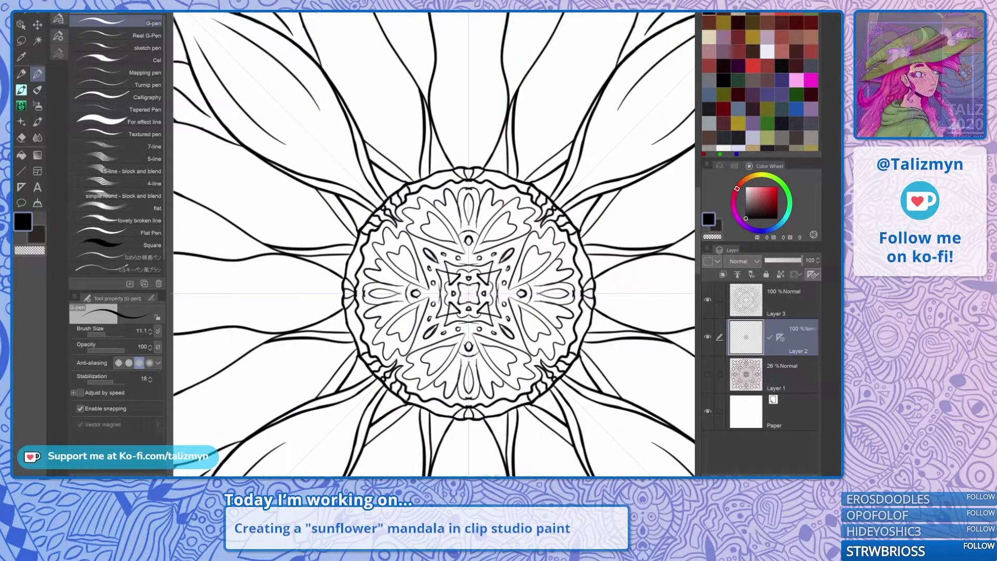
{"action": "scroll", "coordinate": [434, 244], "scroll_direction": "down", "scroll_amount": 5}
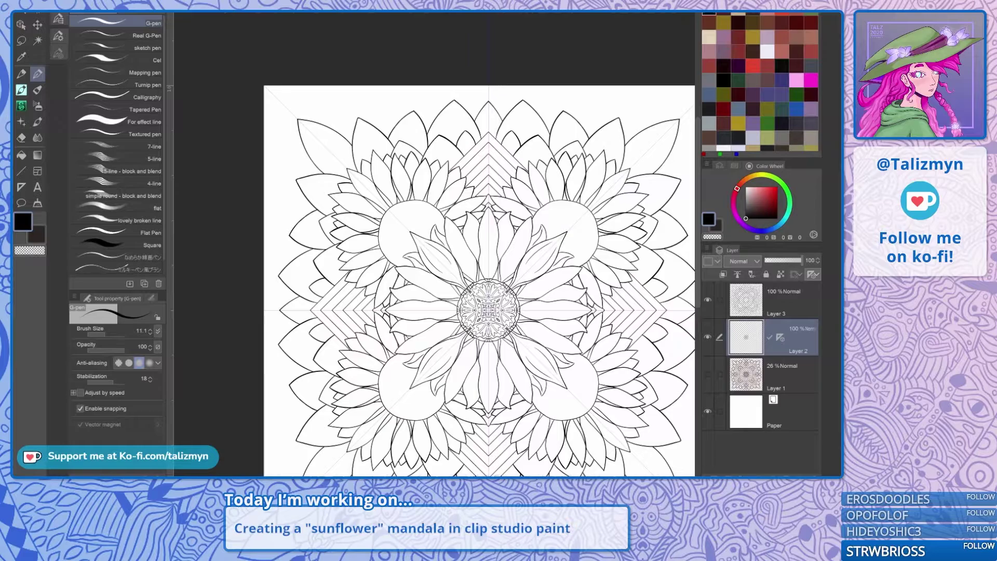
Lower Layer 2's opacity to 23% and add a new layer directly beneath Layer 3 for the clean lines.
{"action": "scroll", "coordinate": [497, 319], "scroll_direction": "up", "scroll_amount": 6}
{"action": "scroll", "coordinate": [497, 317], "scroll_direction": "up", "scroll_amount": 1}
{"action": "left_click", "coordinate": [777, 260]}
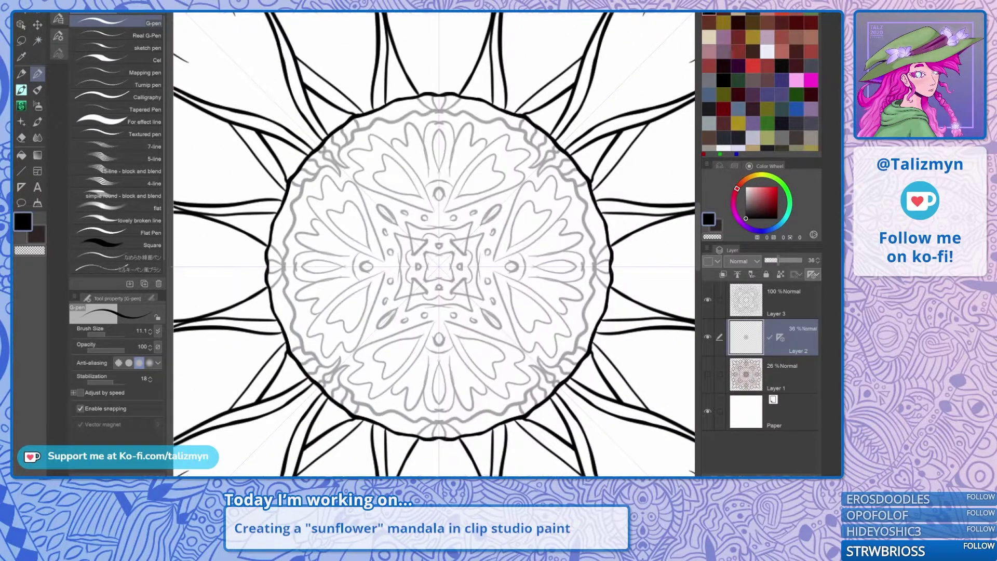
{"action": "left_click_drag", "start_coordinate": [779, 260], "coordinate": [774, 260]}
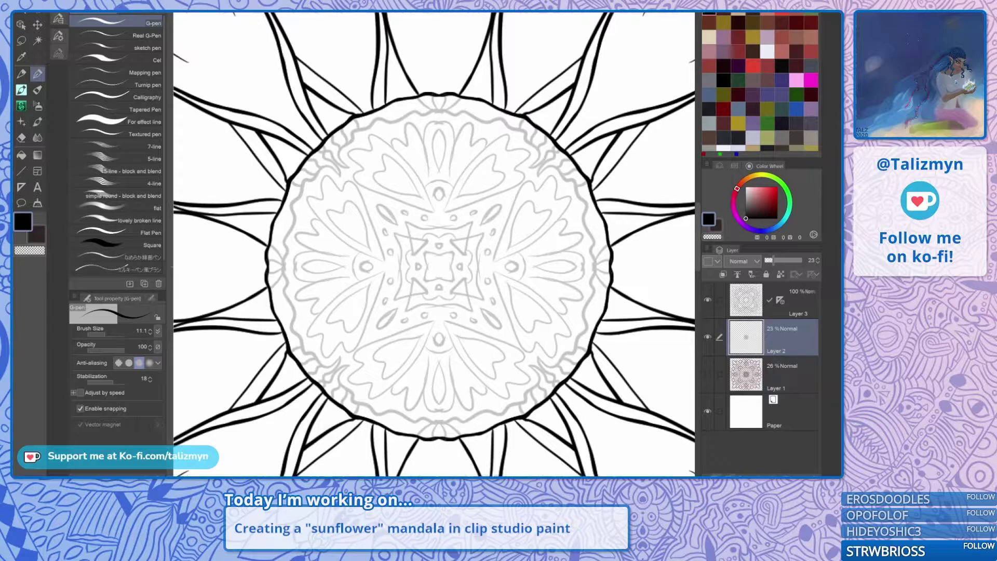
{"action": "key", "text": "ctrl+shift+n"}
{"action": "left_click_drag", "start_coordinate": [780, 301], "coordinate": [780, 335]}
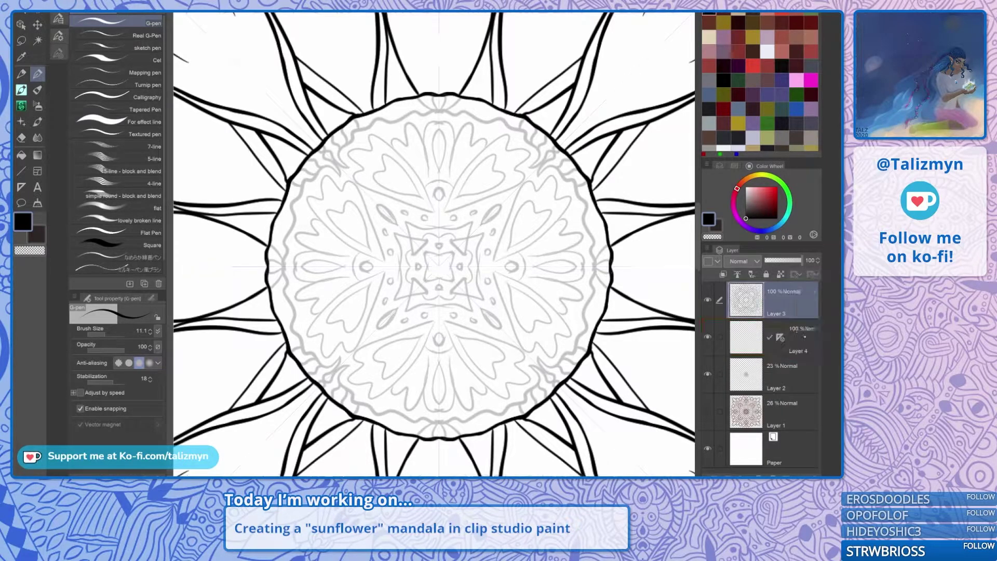
{"action": "left_click", "coordinate": [794, 340]}
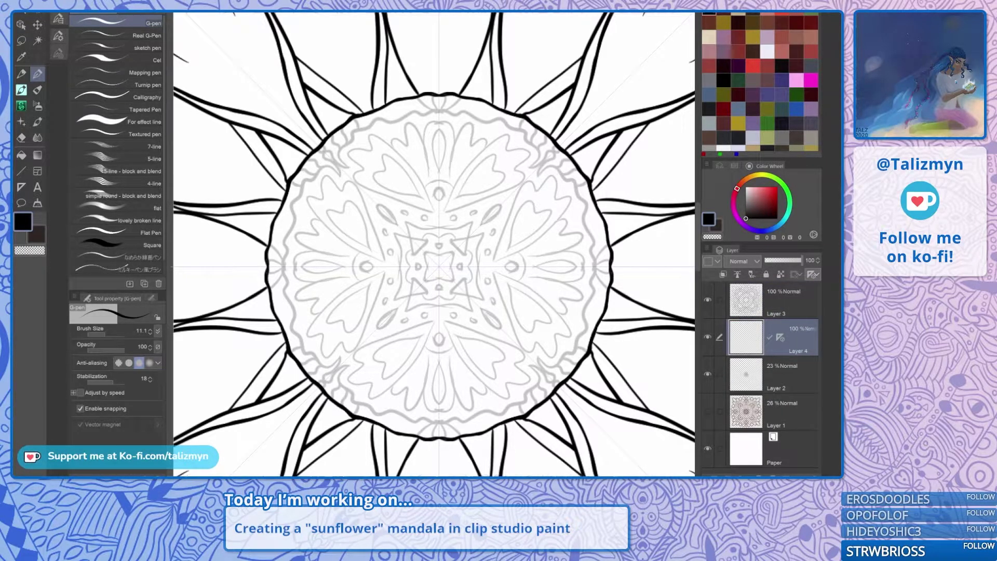
Ink a small square inside a four-petal flower at the exact centre of the disc on Layer 4.
{"action": "scroll", "coordinate": [520, 261], "scroll_direction": "up", "scroll_amount": 5}
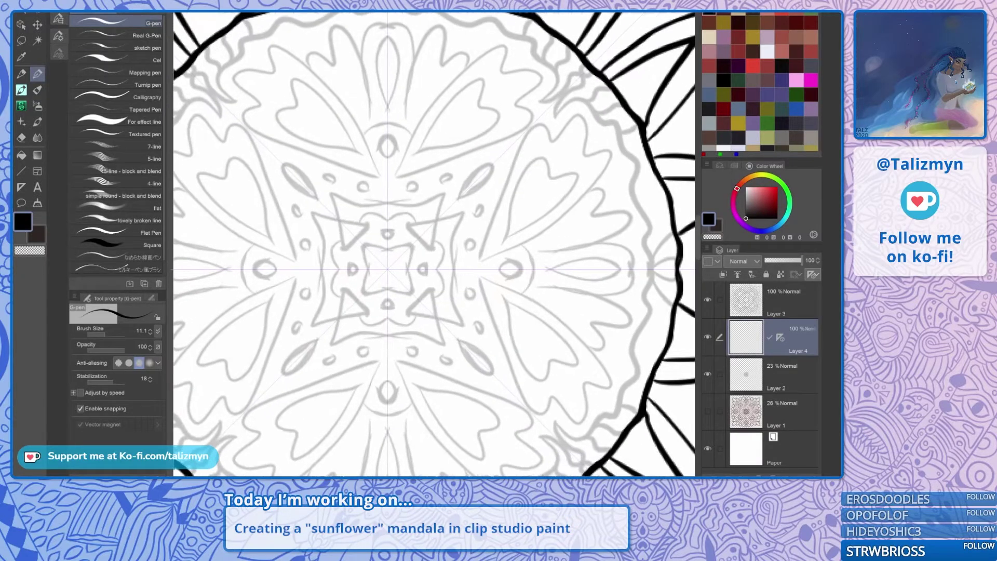
{"action": "left_click_drag", "start_coordinate": [520, 262], "coordinate": [509, 299]}
{"action": "left_click_drag", "start_coordinate": [446, 260], "coordinate": [504, 302]}
{"action": "scroll", "coordinate": [465, 297], "scroll_direction": "up", "scroll_amount": 6}
{"action": "left_click_drag", "start_coordinate": [435, 304], "coordinate": [460, 244]}
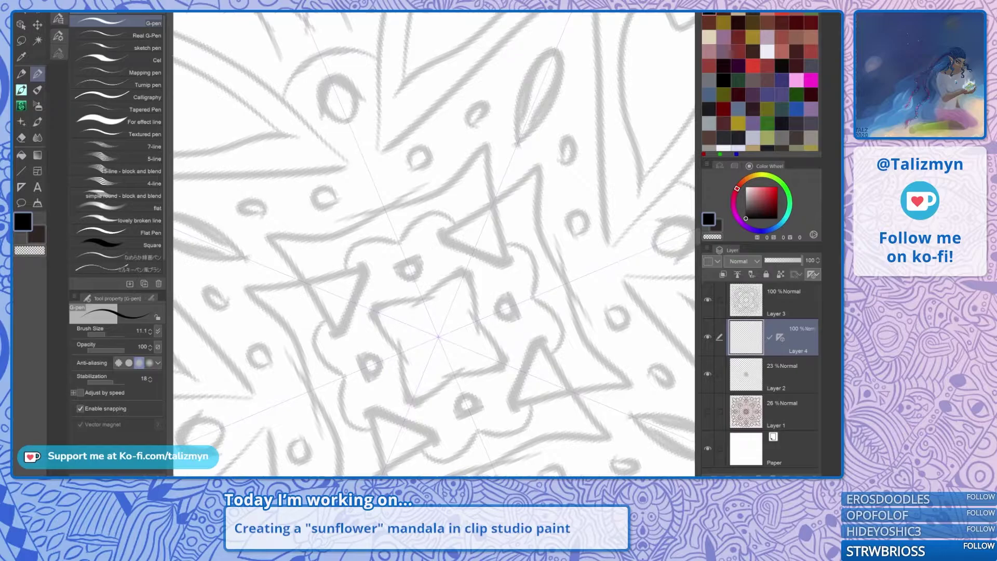
{"action": "scroll", "coordinate": [415, 232], "scroll_direction": "up", "scroll_amount": 2}
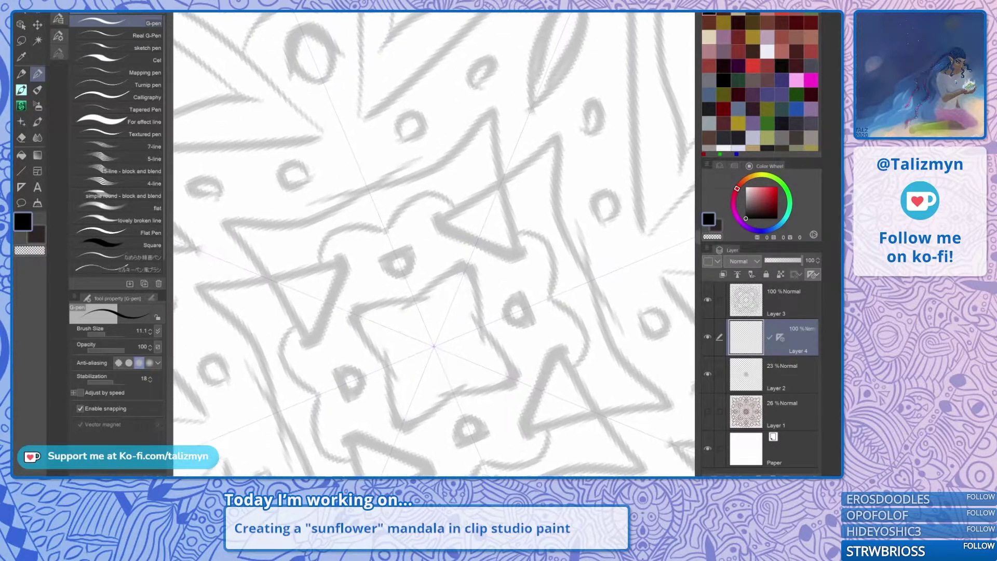
{"action": "mouse_move", "coordinate": [414, 308]}
{"action": "left_mouse_down"}
{"action": "mouse_move", "coordinate": [443, 268]}
{"action": "mouse_move", "coordinate": [466, 257]}
{"action": "mouse_move", "coordinate": [471, 274]}
{"action": "mouse_move", "coordinate": [448, 322]}
{"action": "mouse_move", "coordinate": [463, 360]}
{"action": "left_mouse_up"}
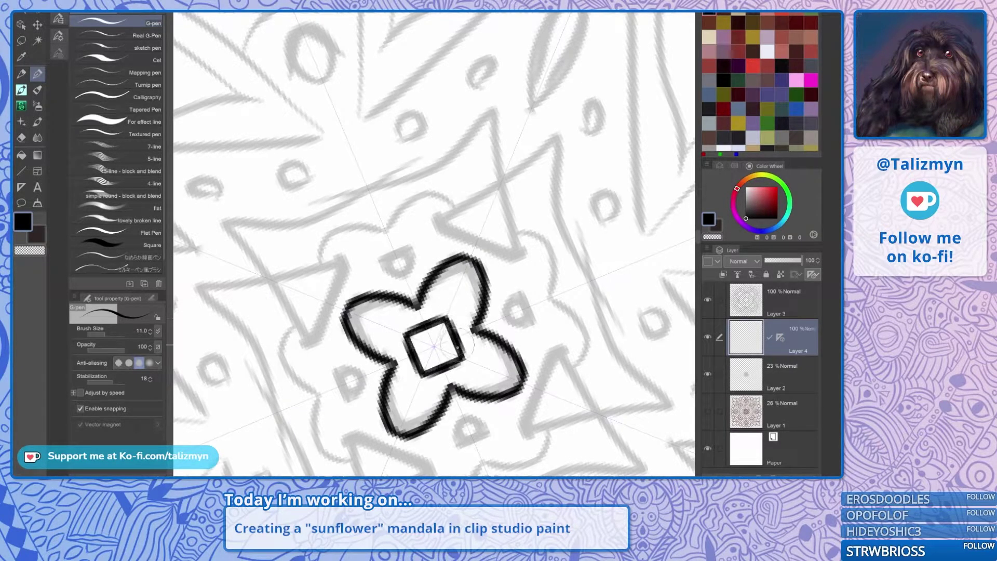
Ink circles between the four petals, a scalloped outline around them, and triangles with crossing tips at the corners.
{"action": "mouse_move", "coordinate": [500, 314]}
{"action": "left_mouse_down"}
{"action": "mouse_move", "coordinate": [535, 293]}
{"action": "mouse_move", "coordinate": [502, 312]}
{"action": "left_mouse_up"}
{"action": "mouse_move", "coordinate": [385, 229]}
{"action": "left_mouse_down"}
{"action": "mouse_move", "coordinate": [396, 207]}
{"action": "mouse_move", "coordinate": [418, 193]}
{"action": "mouse_move", "coordinate": [438, 192]}
{"action": "mouse_move", "coordinate": [457, 209]}
{"action": "mouse_move", "coordinate": [457, 174]}
{"action": "mouse_move", "coordinate": [456, 235]}
{"action": "mouse_move", "coordinate": [444, 214]}
{"action": "mouse_move", "coordinate": [560, 137]}
{"action": "left_mouse_up"}
{"action": "left_click_drag", "start_coordinate": [456, 236], "coordinate": [490, 251]}
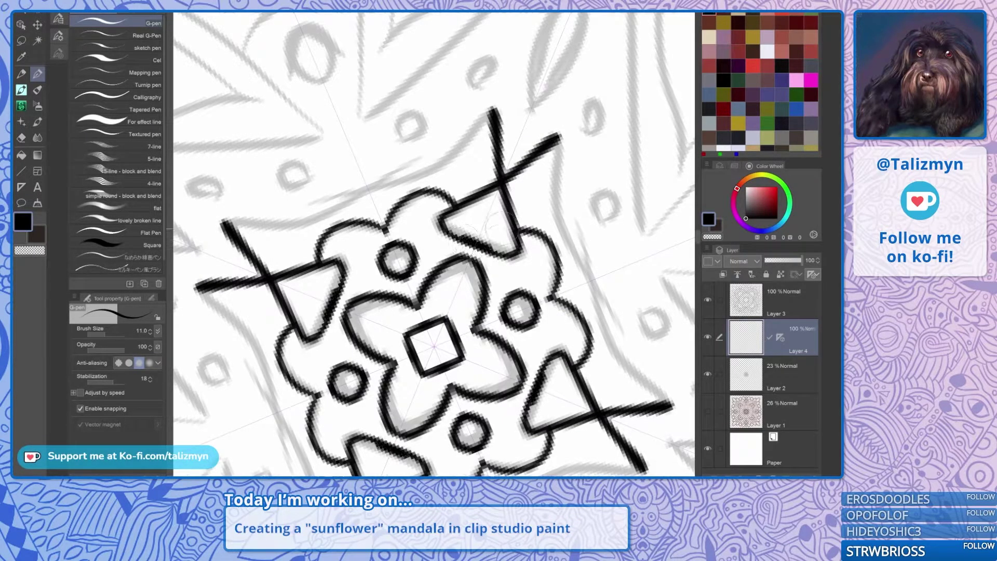
{"action": "scroll", "coordinate": [500, 229], "scroll_direction": "down", "scroll_amount": 6}
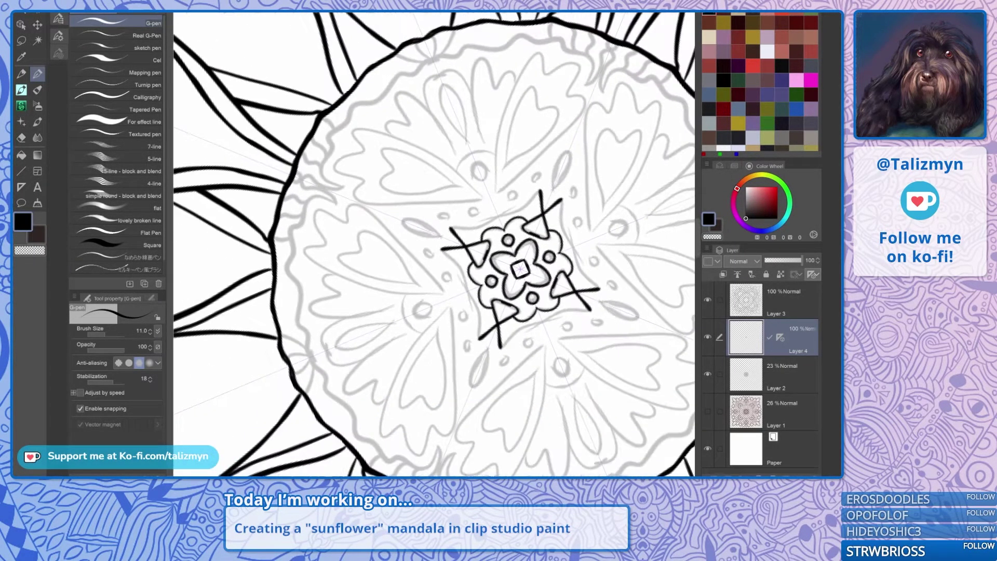
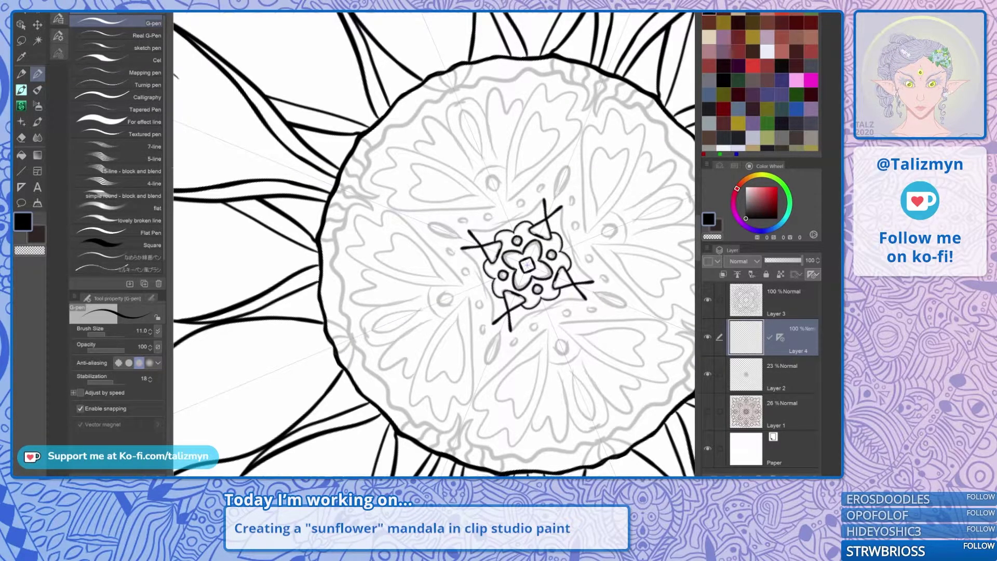
Thicken and round the inner corners of the four crossed triangles.
{"action": "scroll", "coordinate": [553, 226], "scroll_direction": "up", "scroll_amount": 10}
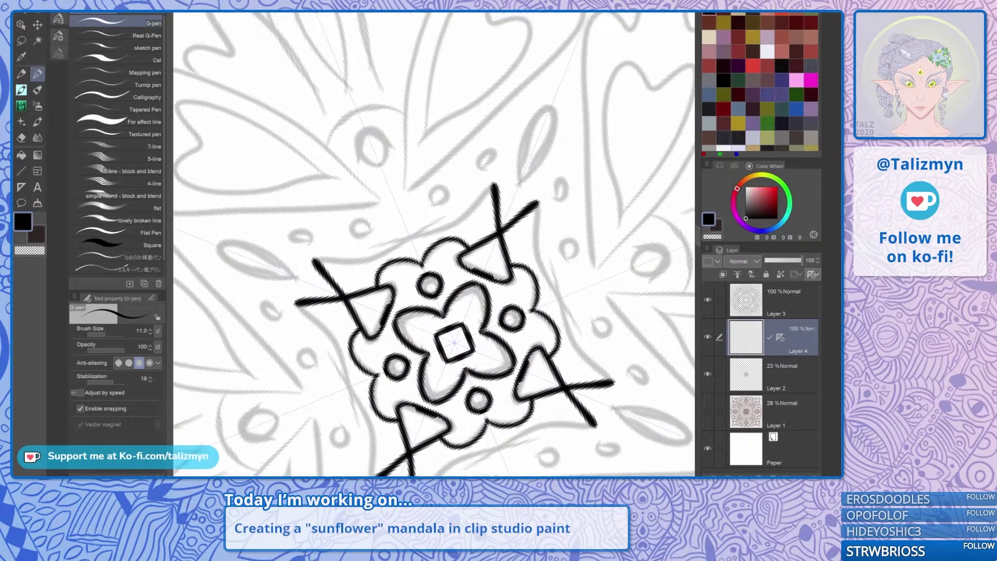
{"action": "mouse_move", "coordinate": [461, 285]}
{"action": "left_mouse_down"}
{"action": "mouse_move", "coordinate": [434, 263]}
{"action": "mouse_move", "coordinate": [448, 261]}
{"action": "mouse_move", "coordinate": [433, 267]}
{"action": "mouse_move", "coordinate": [460, 244]}
{"action": "mouse_move", "coordinate": [432, 263]}
{"action": "mouse_move", "coordinate": [509, 213]}
{"action": "mouse_move", "coordinate": [472, 234]}
{"action": "mouse_move", "coordinate": [506, 212]}
{"action": "left_mouse_up"}
{"action": "left_click_drag", "start_coordinate": [518, 166], "coordinate": [533, 177]}
{"action": "scroll", "coordinate": [473, 278], "scroll_direction": "down", "scroll_amount": 8}
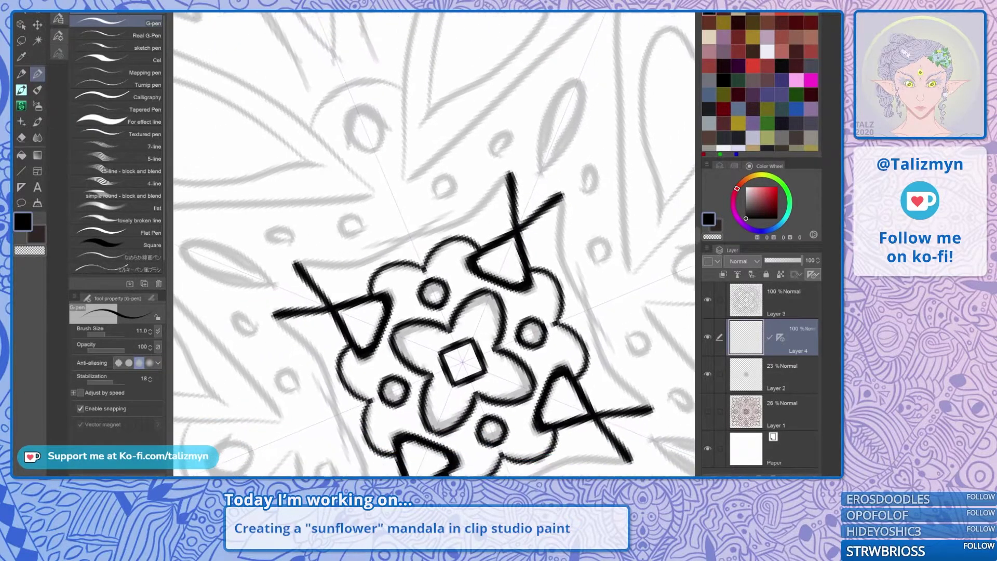
Ink the four sides joining the crossed corner tips into a frame around the rosette, redoing the first attempt.
{"action": "mouse_move", "coordinate": [394, 271]}
{"action": "left_mouse_down"}
{"action": "mouse_move", "coordinate": [457, 245]}
{"action": "mouse_move", "coordinate": [487, 212]}
{"action": "left_mouse_up"}
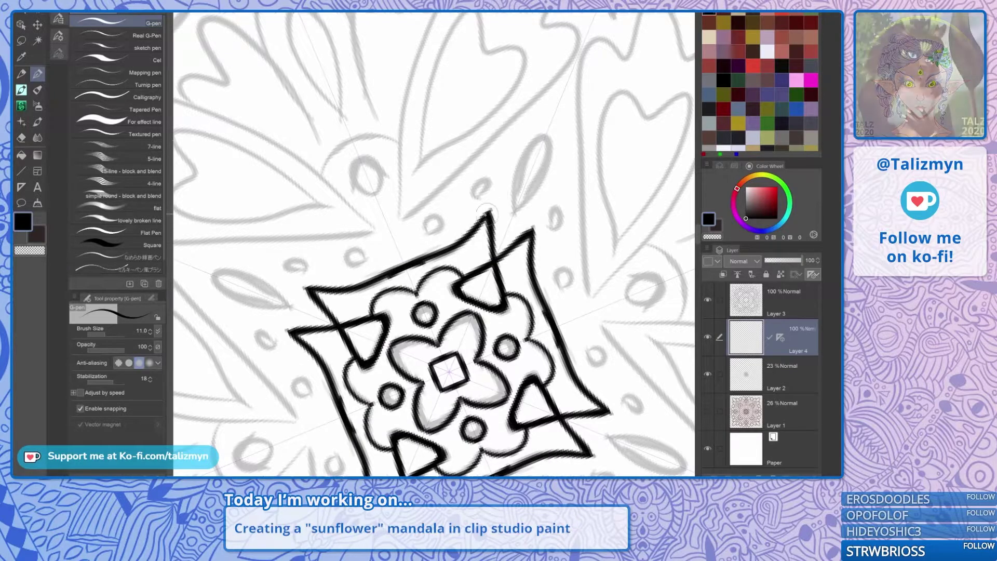
{"action": "key", "text": "ctrl+z"}
{"action": "scroll", "coordinate": [433, 244], "scroll_direction": "down", "scroll_amount": 4}
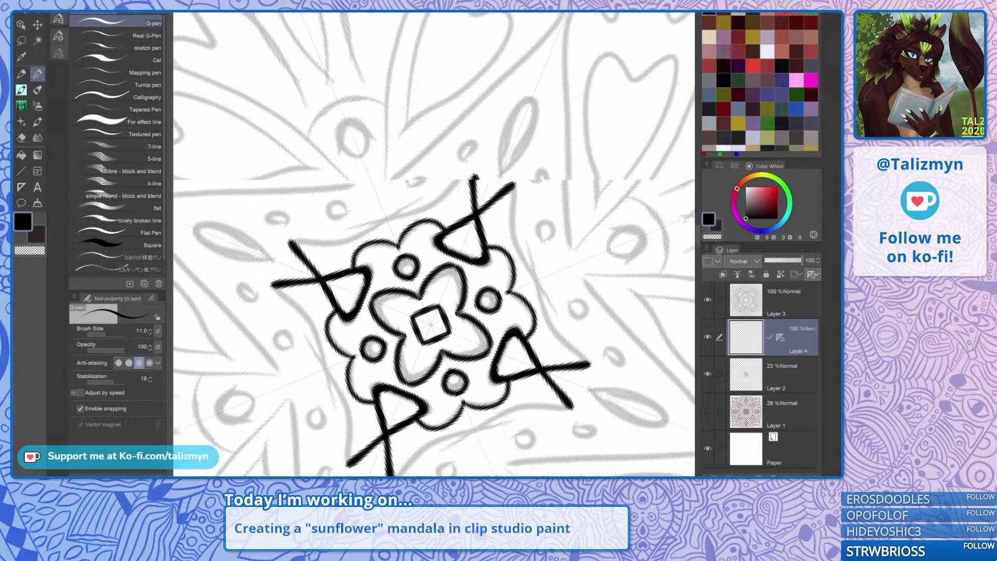
{"action": "left_click_drag", "start_coordinate": [441, 244], "coordinate": [416, 256]}
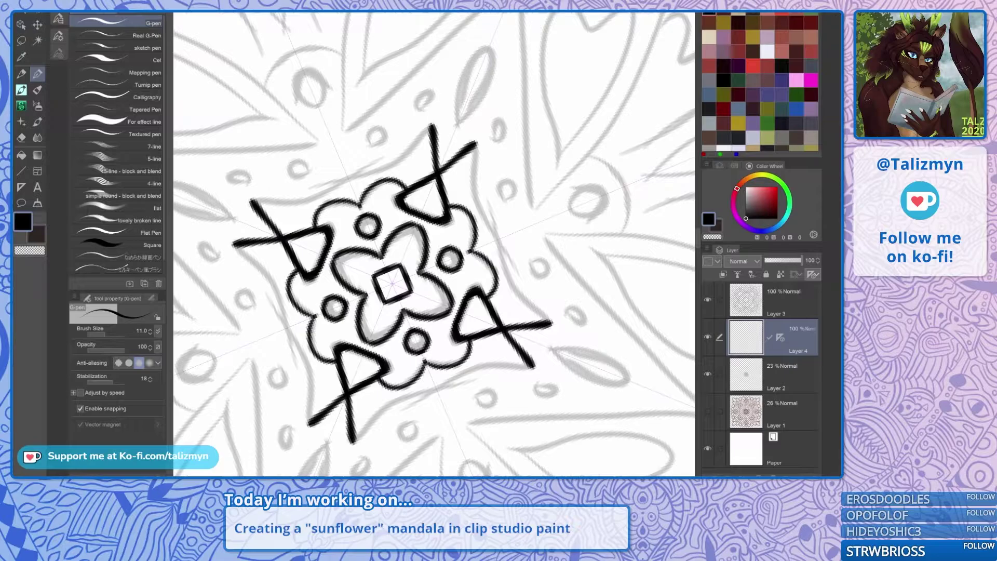
{"action": "mouse_move", "coordinate": [548, 320]}
{"action": "left_mouse_down"}
{"action": "mouse_move", "coordinate": [507, 244]}
{"action": "mouse_move", "coordinate": [476, 142]}
{"action": "left_mouse_up"}
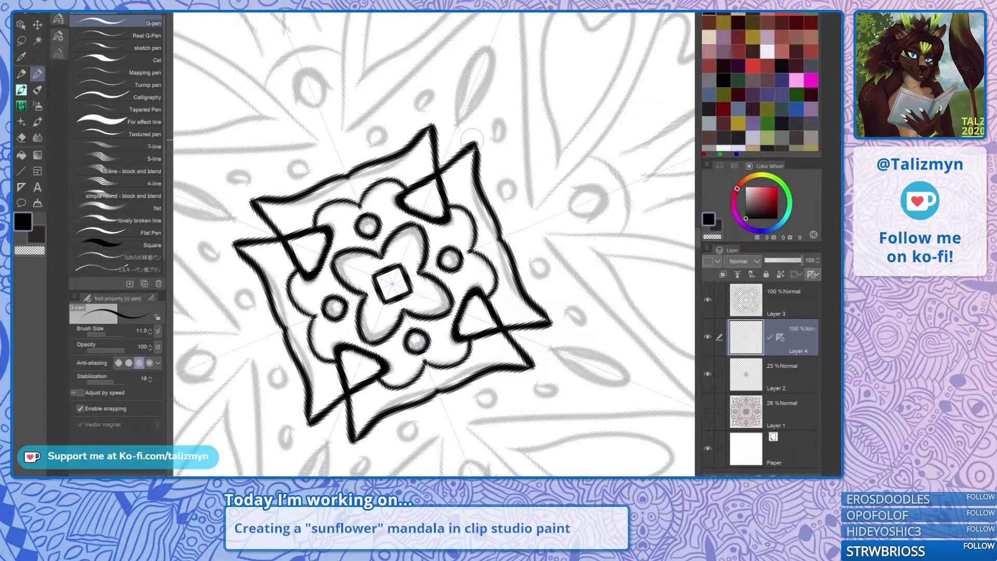
Ink a pointed leaf outside each corner of the frame and small circles along its sides, undoing the last stroke.
{"action": "mouse_move", "coordinate": [472, 139]}
{"action": "left_mouse_down"}
{"action": "mouse_move", "coordinate": [503, 196]}
{"action": "mouse_move", "coordinate": [534, 223]}
{"action": "mouse_move", "coordinate": [535, 232]}
{"action": "mouse_move", "coordinate": [512, 223]}
{"action": "mouse_move", "coordinate": [512, 283]}
{"action": "mouse_move", "coordinate": [517, 254]}
{"action": "mouse_move", "coordinate": [577, 187]}
{"action": "left_mouse_up"}
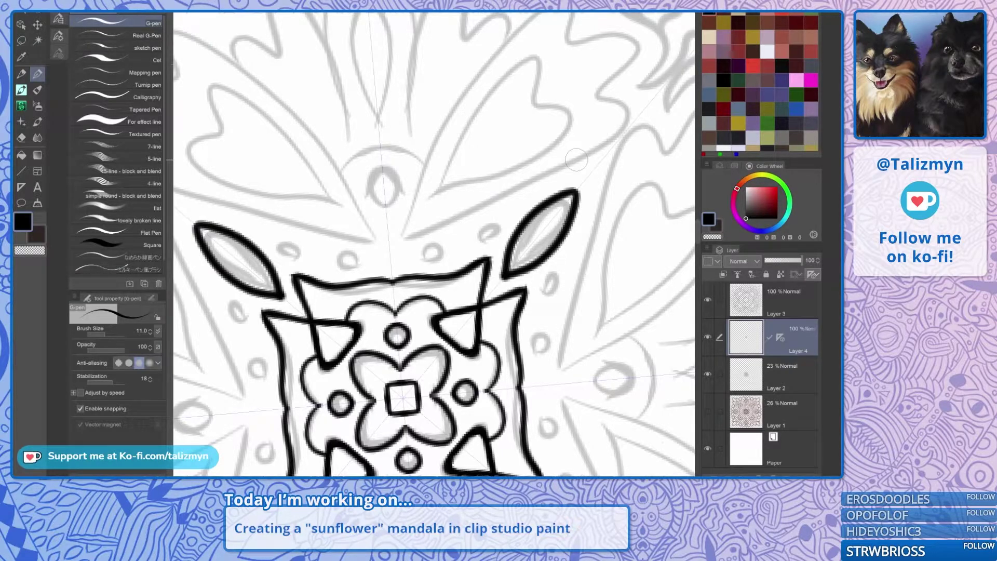
{"action": "left_click_drag", "start_coordinate": [577, 160], "coordinate": [569, 188]}
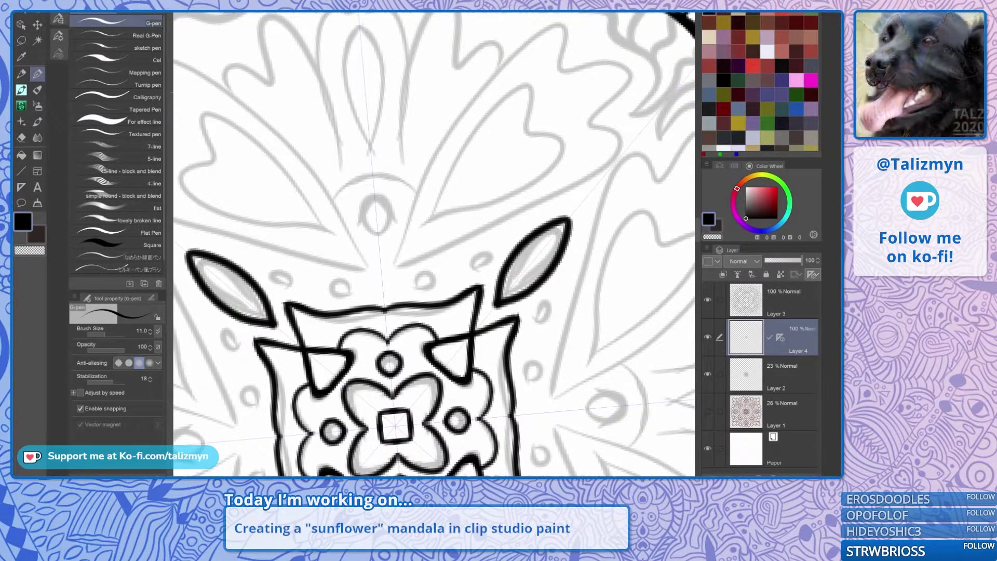
{"action": "scroll", "coordinate": [439, 283], "scroll_direction": "up", "scroll_amount": 4}
{"action": "mouse_move", "coordinate": [530, 251]}
{"action": "left_mouse_down"}
{"action": "mouse_move", "coordinate": [544, 228]}
{"action": "mouse_move", "coordinate": [518, 199]}
{"action": "mouse_move", "coordinate": [501, 231]}
{"action": "mouse_move", "coordinate": [525, 243]}
{"action": "left_mouse_up"}
{"action": "mouse_move", "coordinate": [441, 285]}
{"action": "left_mouse_down"}
{"action": "mouse_move", "coordinate": [394, 243]}
{"action": "mouse_move", "coordinate": [389, 291]}
{"action": "mouse_move", "coordinate": [430, 278]}
{"action": "mouse_move", "coordinate": [427, 241]}
{"action": "mouse_move", "coordinate": [430, 270]}
{"action": "mouse_move", "coordinate": [395, 247]}
{"action": "mouse_move", "coordinate": [378, 269]}
{"action": "mouse_move", "coordinate": [426, 280]}
{"action": "mouse_move", "coordinate": [428, 241]}
{"action": "left_mouse_up"}
{"action": "key", "text": "ctrl+z"}
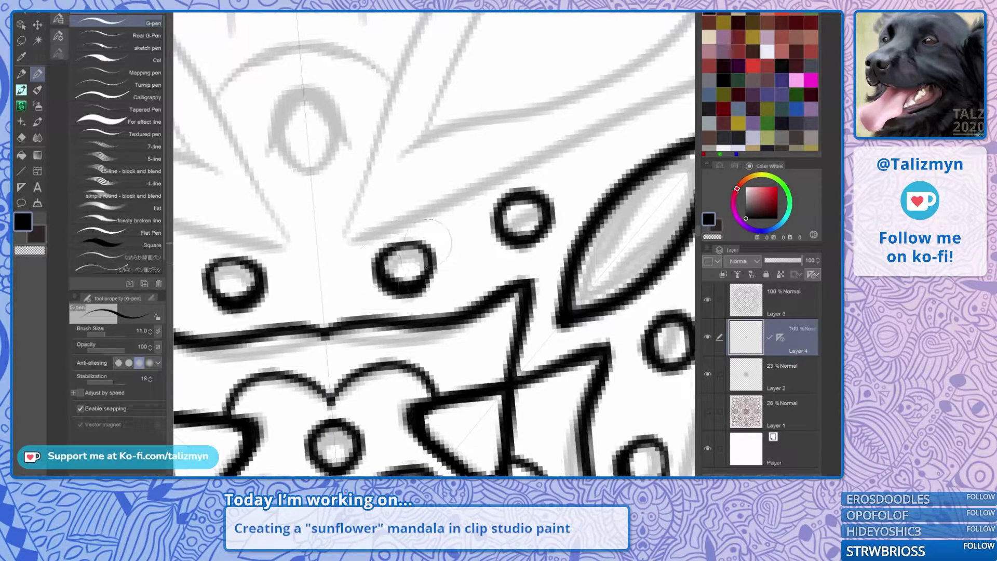
Redo the small circle beside the frame, and ink a rounded drop under an arc outside each side of the frame.
{"action": "key", "text": "ctrl+z"}
{"action": "mouse_move", "coordinate": [431, 291]}
{"action": "left_mouse_down"}
{"action": "mouse_move", "coordinate": [388, 257]}
{"action": "mouse_move", "coordinate": [432, 256]}
{"action": "mouse_move", "coordinate": [411, 287]}
{"action": "mouse_move", "coordinate": [406, 250]}
{"action": "left_mouse_up"}
{"action": "scroll", "coordinate": [557, 228], "scroll_direction": "down", "scroll_amount": 5}
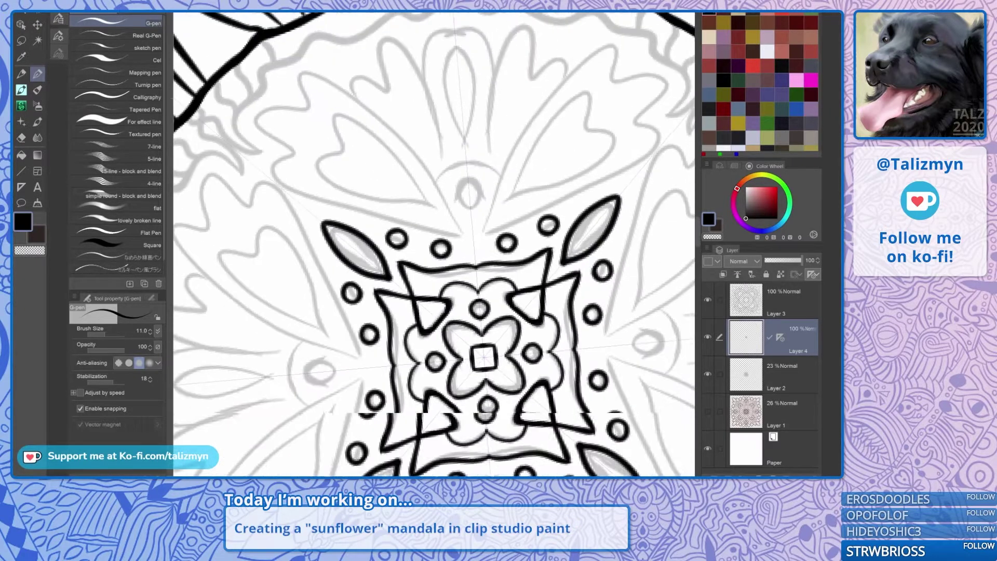
{"action": "left_click_drag", "start_coordinate": [558, 228], "coordinate": [548, 300]}
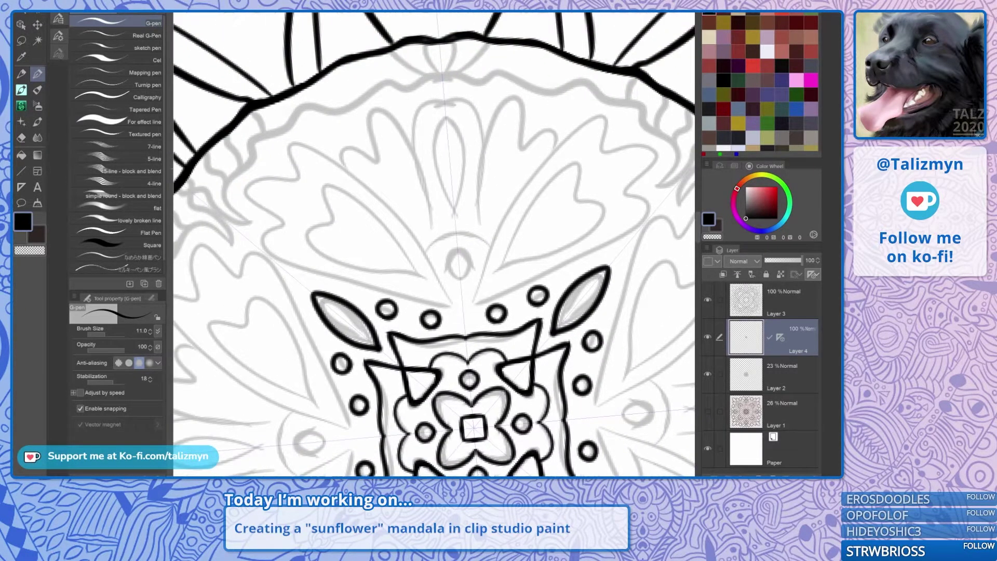
{"action": "scroll", "coordinate": [471, 262], "scroll_direction": "up", "scroll_amount": 3}
{"action": "mouse_move", "coordinate": [447, 301]}
{"action": "left_mouse_down"}
{"action": "mouse_move", "coordinate": [426, 304]}
{"action": "mouse_move", "coordinate": [478, 228]}
{"action": "mouse_move", "coordinate": [441, 196]}
{"action": "mouse_move", "coordinate": [512, 203]}
{"action": "mouse_move", "coordinate": [522, 213]}
{"action": "mouse_move", "coordinate": [428, 276]}
{"action": "mouse_move", "coordinate": [392, 278]}
{"action": "left_mouse_up"}
{"action": "scroll", "coordinate": [546, 213], "scroll_direction": "down", "scroll_amount": 3}
{"action": "scroll", "coordinate": [631, 151], "scroll_direction": "up", "scroll_amount": 3}
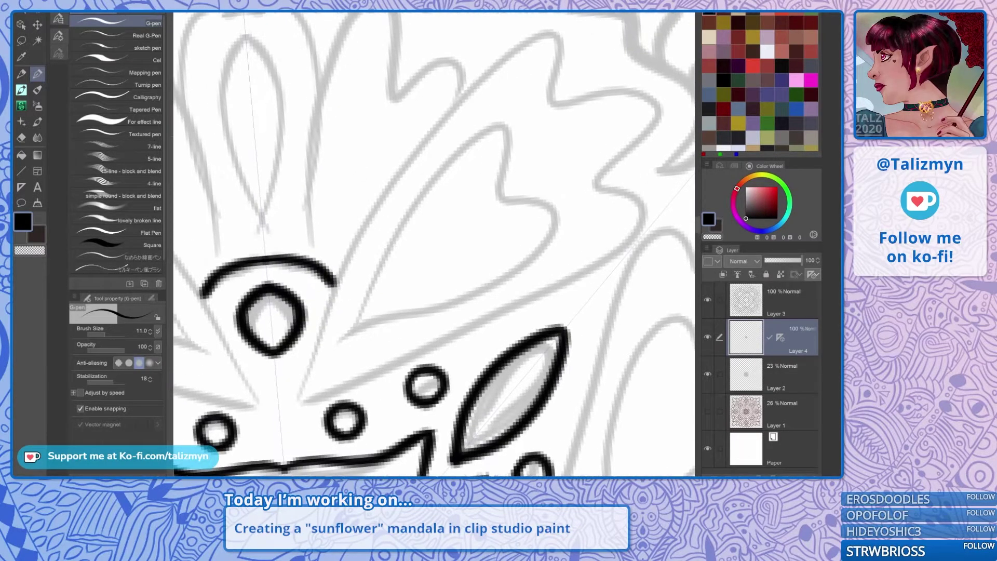
Ink wing-shaped petals with lobed ends and matching inner outlines on both sides of each arc, redoing the lower edge.
{"action": "mouse_move", "coordinate": [240, 451]}
{"action": "left_mouse_down"}
{"action": "mouse_move", "coordinate": [290, 312]}
{"action": "mouse_move", "coordinate": [369, 184]}
{"action": "mouse_move", "coordinate": [430, 116]}
{"action": "mouse_move", "coordinate": [485, 87]}
{"action": "mouse_move", "coordinate": [498, 124]}
{"action": "left_mouse_up"}
{"action": "mouse_move", "coordinate": [241, 451]}
{"action": "left_mouse_down"}
{"action": "mouse_move", "coordinate": [512, 328]}
{"action": "mouse_move", "coordinate": [563, 294]}
{"action": "left_mouse_up"}
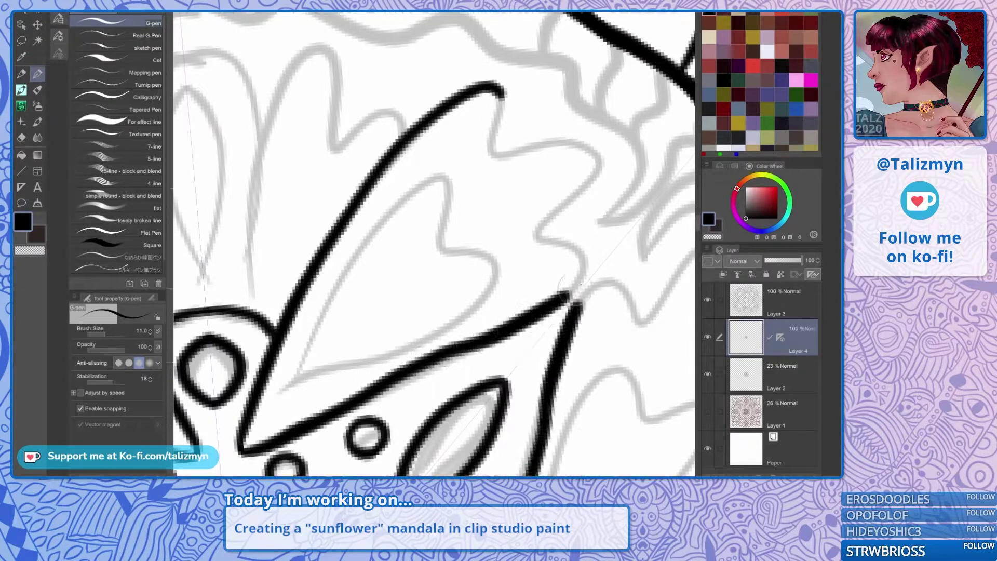
{"action": "key", "text": "ctrl+z"}
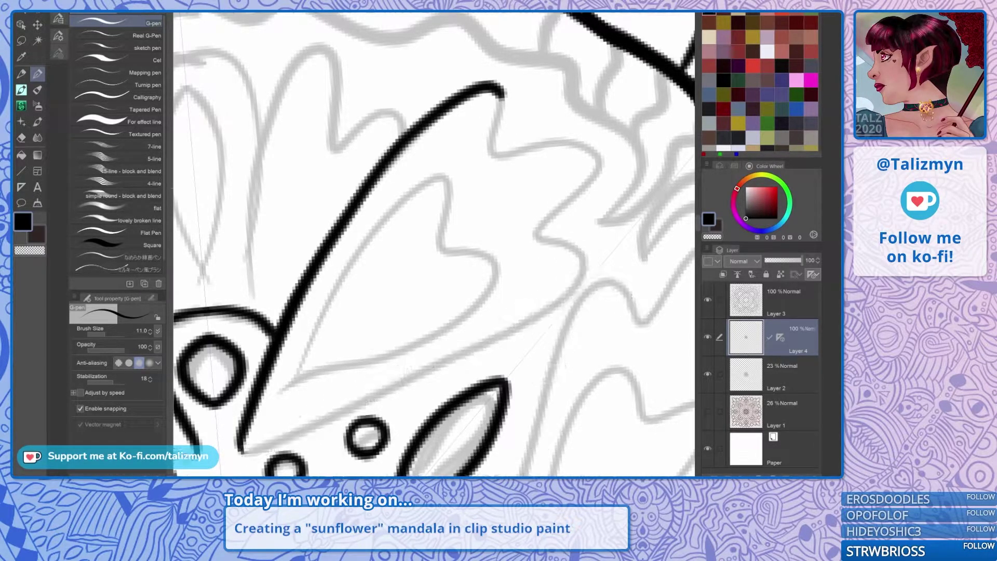
{"action": "mouse_move", "coordinate": [241, 451]}
{"action": "left_mouse_down"}
{"action": "mouse_move", "coordinate": [535, 304]}
{"action": "mouse_move", "coordinate": [546, 228]}
{"action": "mouse_move", "coordinate": [595, 179]}
{"action": "mouse_move", "coordinate": [525, 150]}
{"action": "mouse_move", "coordinate": [491, 64]}
{"action": "left_mouse_up"}
{"action": "mouse_move", "coordinate": [276, 407]}
{"action": "left_mouse_down"}
{"action": "mouse_move", "coordinate": [371, 233]}
{"action": "mouse_move", "coordinate": [420, 167]}
{"action": "mouse_move", "coordinate": [447, 164]}
{"action": "mouse_move", "coordinate": [450, 195]}
{"action": "mouse_move", "coordinate": [493, 193]}
{"action": "mouse_move", "coordinate": [507, 276]}
{"action": "mouse_move", "coordinate": [281, 416]}
{"action": "left_mouse_up"}
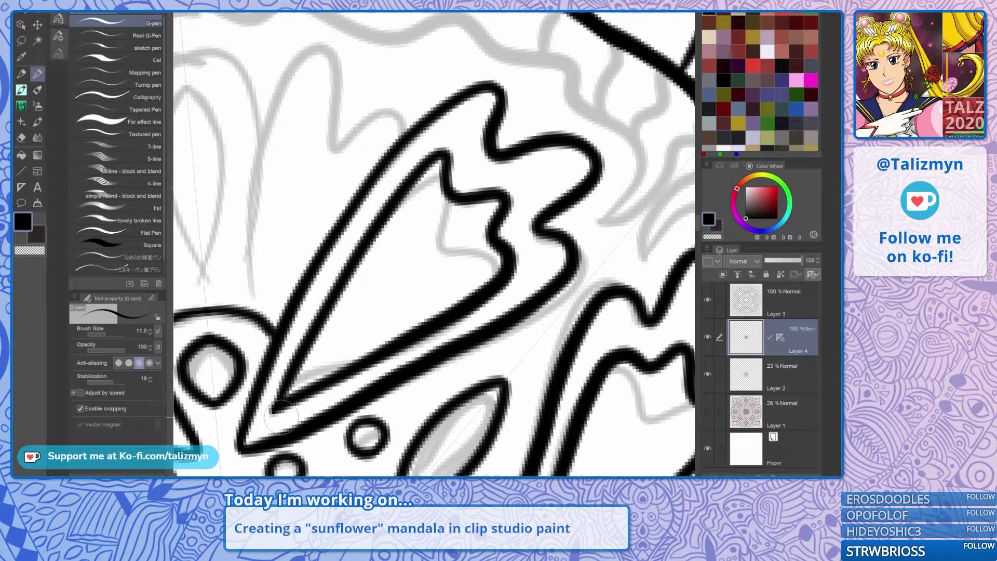
{"action": "scroll", "coordinate": [373, 286], "scroll_direction": "down", "scroll_amount": 6}
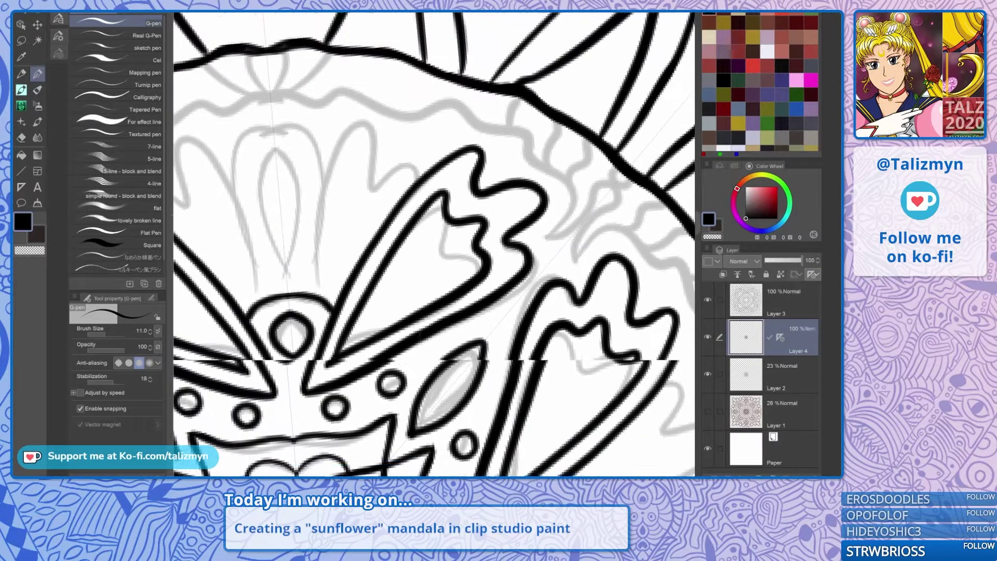
{"action": "left_click_drag", "start_coordinate": [427, 311], "coordinate": [442, 250]}
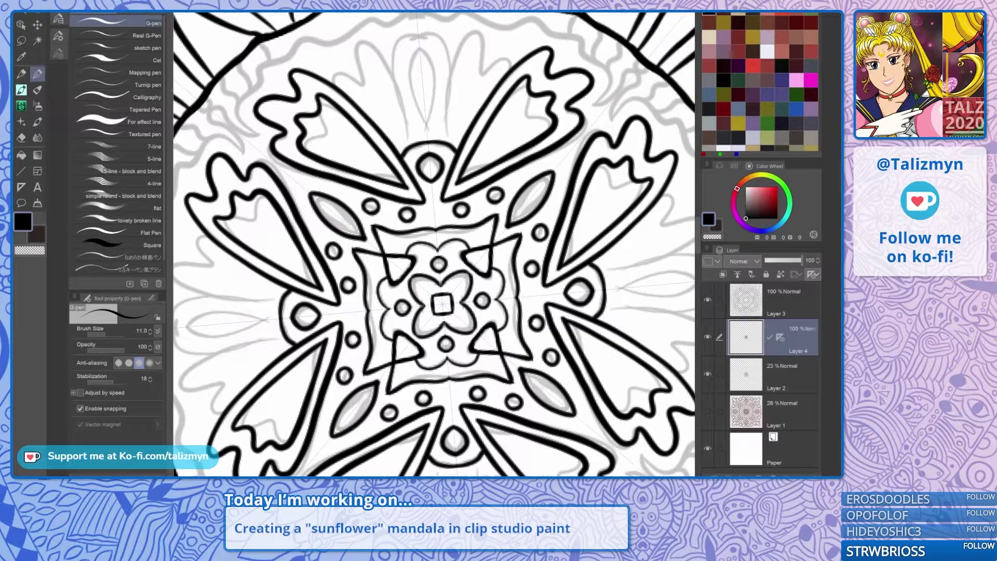
Ink a pointed almond shape in the gap between each pair of wing-shaped petals, redoing the first attempt.
{"action": "scroll", "coordinate": [437, 246], "scroll_direction": "down", "scroll_amount": 4}
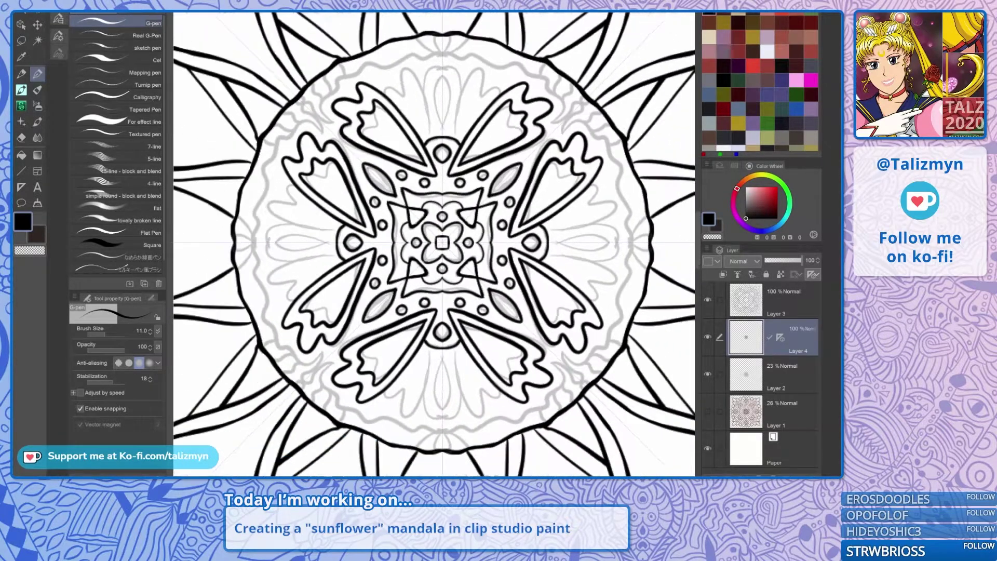
{"action": "mouse_move", "coordinate": [442, 243]}
{"action": "left_mouse_down"}
{"action": "mouse_move", "coordinate": [430, 256]}
{"action": "mouse_move", "coordinate": [441, 226]}
{"action": "left_mouse_up"}
{"action": "scroll", "coordinate": [473, 375], "scroll_direction": "up", "scroll_amount": 4}
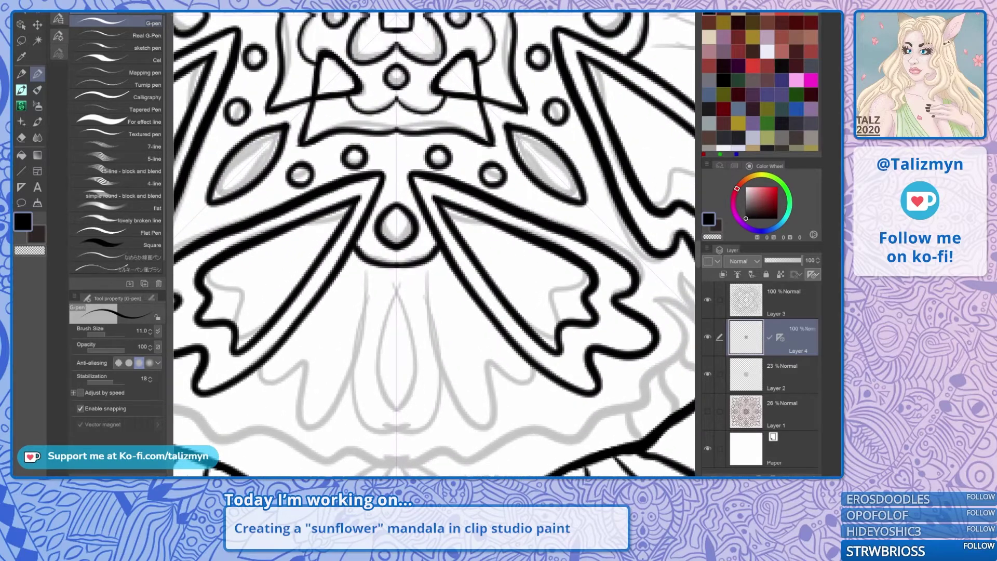
{"action": "left_click_drag", "start_coordinate": [473, 375], "coordinate": [514, 338]}
{"action": "mouse_move", "coordinate": [439, 251]}
{"action": "left_mouse_down"}
{"action": "mouse_move", "coordinate": [465, 305]}
{"action": "mouse_move", "coordinate": [459, 351]}
{"action": "mouse_move", "coordinate": [438, 384]}
{"action": "left_mouse_up"}
{"action": "key", "text": "ctrl+z"}
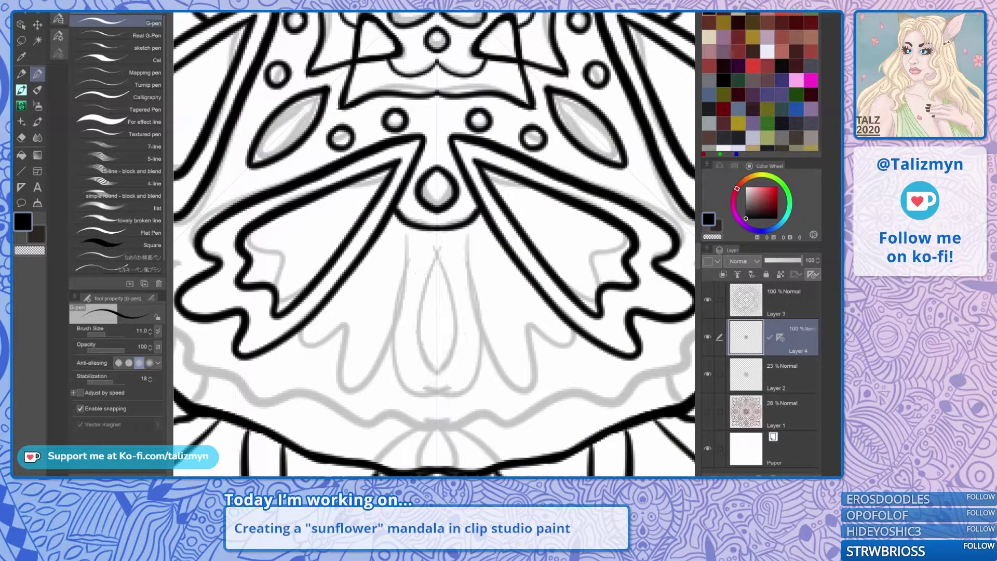
{"action": "mouse_move", "coordinate": [436, 252]}
{"action": "left_mouse_down"}
{"action": "mouse_move", "coordinate": [461, 322]}
{"action": "mouse_move", "coordinate": [438, 384]}
{"action": "left_mouse_up"}
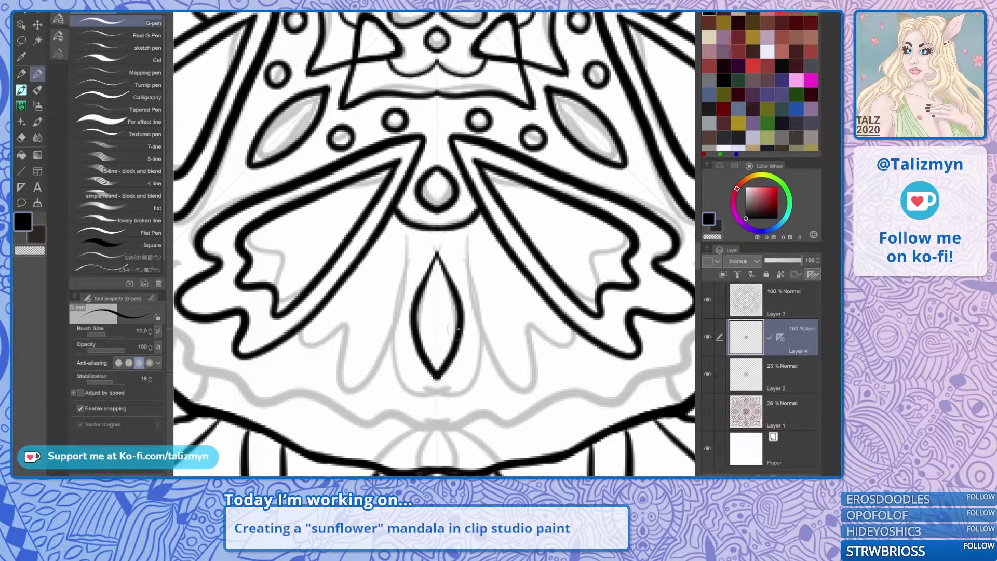
Ink lobed side petals flanking the almond shape and a shallow V-shaped curve under the arc, redoing the curve once.
{"action": "left_click_drag", "start_coordinate": [475, 277], "coordinate": [545, 255]}
{"action": "scroll", "coordinate": [525, 292], "scroll_direction": "up", "scroll_amount": 2}
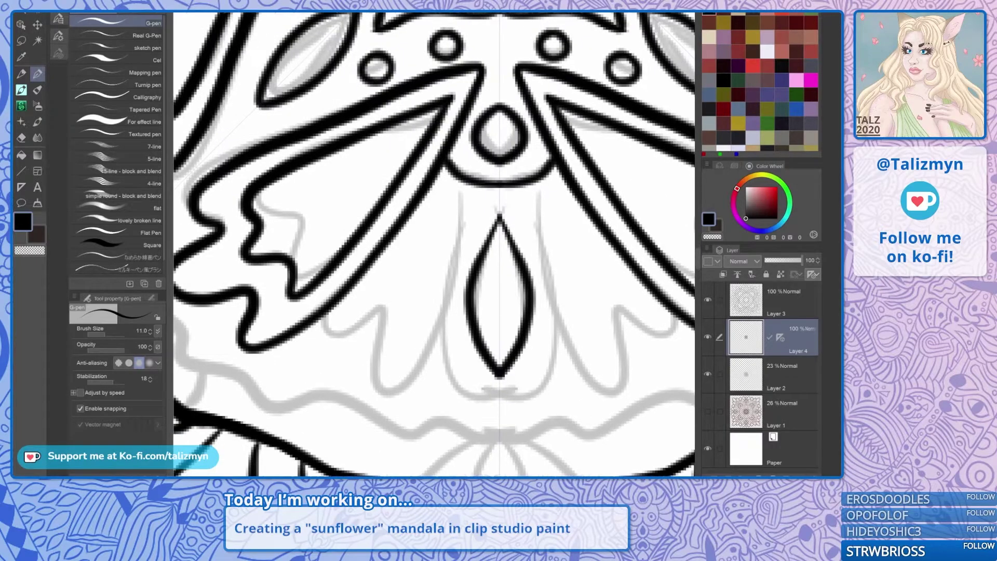
{"action": "mouse_move", "coordinate": [459, 191]}
{"action": "left_mouse_down"}
{"action": "mouse_move", "coordinate": [456, 267]}
{"action": "mouse_move", "coordinate": [438, 321]}
{"action": "mouse_move", "coordinate": [388, 382]}
{"action": "mouse_move", "coordinate": [372, 367]}
{"action": "mouse_move", "coordinate": [382, 317]}
{"action": "mouse_move", "coordinate": [330, 331]}
{"action": "mouse_move", "coordinate": [329, 307]}
{"action": "mouse_move", "coordinate": [338, 293]}
{"action": "mouse_move", "coordinate": [456, 330]}
{"action": "mouse_move", "coordinate": [383, 298]}
{"action": "mouse_move", "coordinate": [327, 313]}
{"action": "left_mouse_up"}
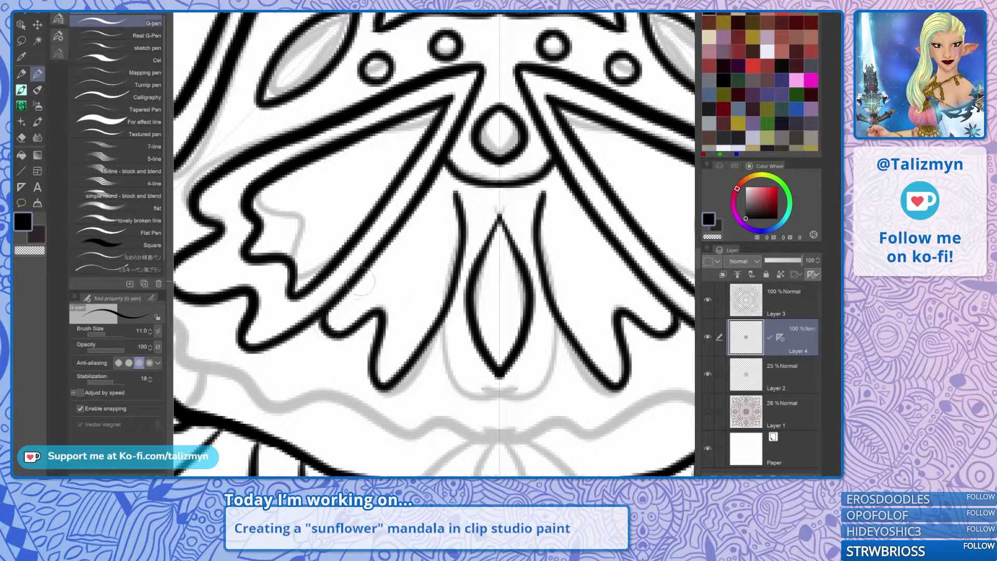
{"action": "mouse_move", "coordinate": [442, 181]}
{"action": "left_mouse_down"}
{"action": "mouse_move", "coordinate": [460, 200]}
{"action": "mouse_move", "coordinate": [500, 209]}
{"action": "left_mouse_up"}
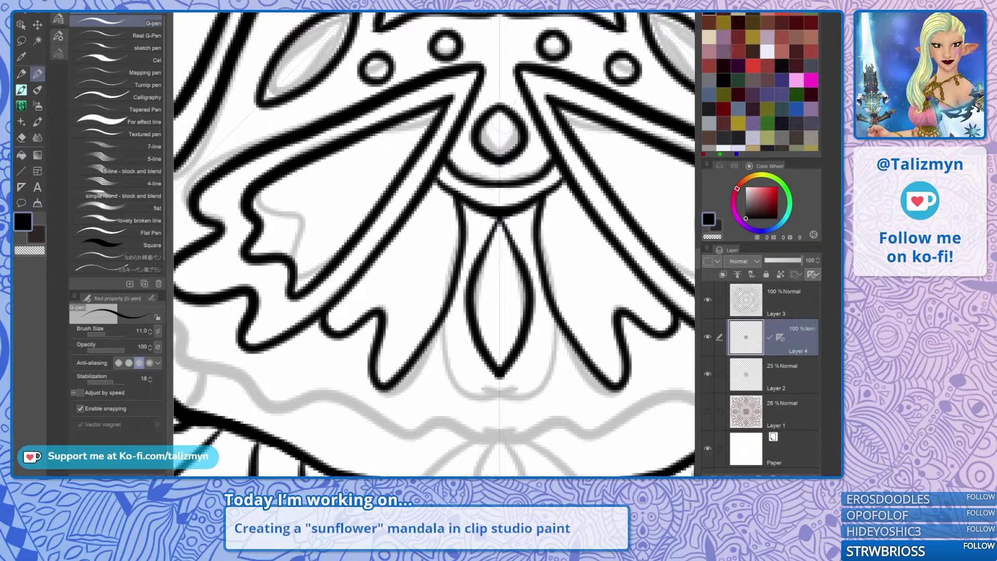
{"action": "key", "text": "ctrl+z"}
{"action": "mouse_move", "coordinate": [440, 178]}
{"action": "left_mouse_down"}
{"action": "mouse_move", "coordinate": [501, 213]}
{"action": "mouse_move", "coordinate": [500, 110]}
{"action": "left_mouse_up"}
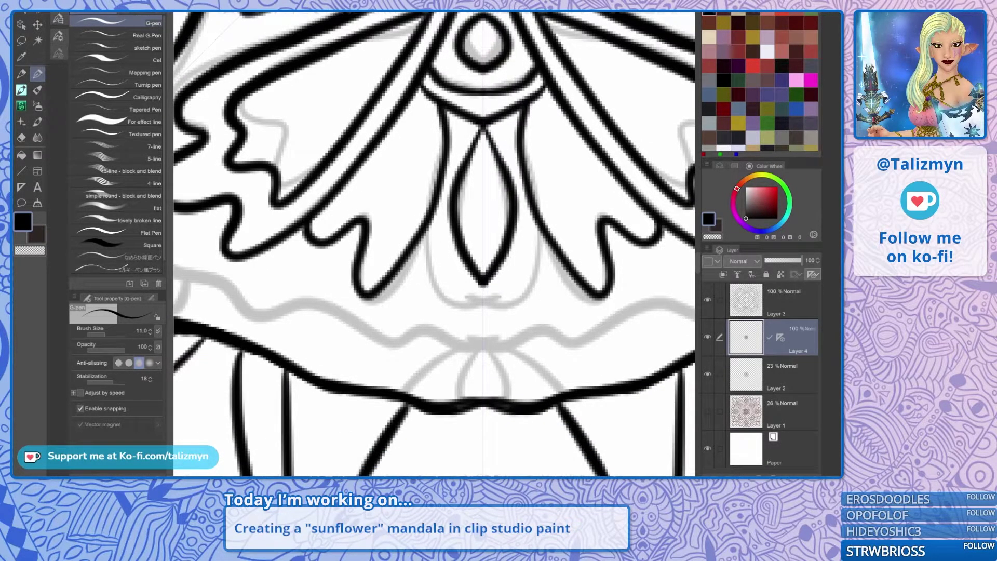
Ink a rounded cup joining the two lobed side petals around the almond's outer tip, redoing it twice.
{"action": "mouse_move", "coordinate": [420, 214]}
{"action": "left_mouse_down"}
{"action": "mouse_move", "coordinate": [430, 279]}
{"action": "mouse_move", "coordinate": [488, 304]}
{"action": "left_mouse_up"}
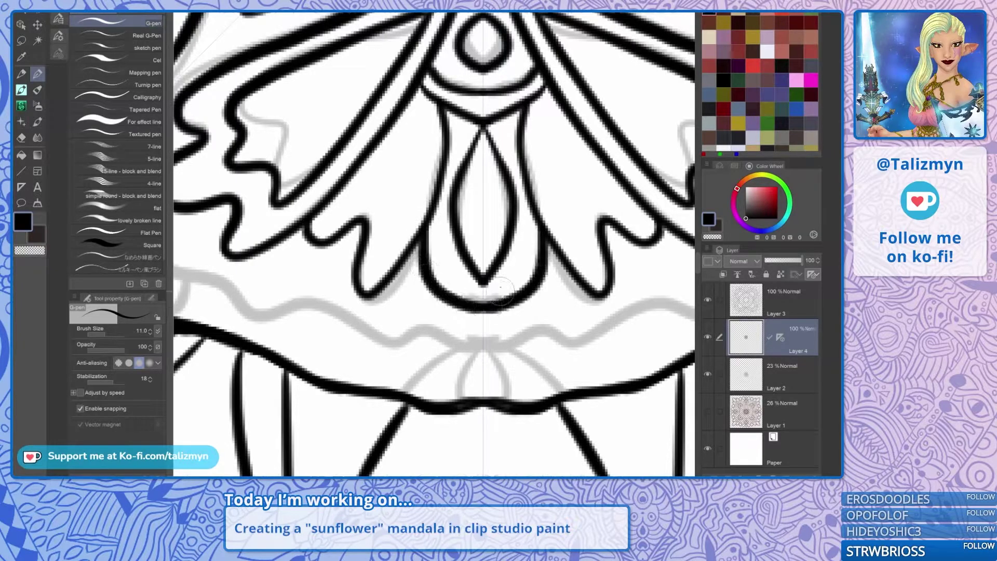
{"action": "key", "text": "ctrl+z"}
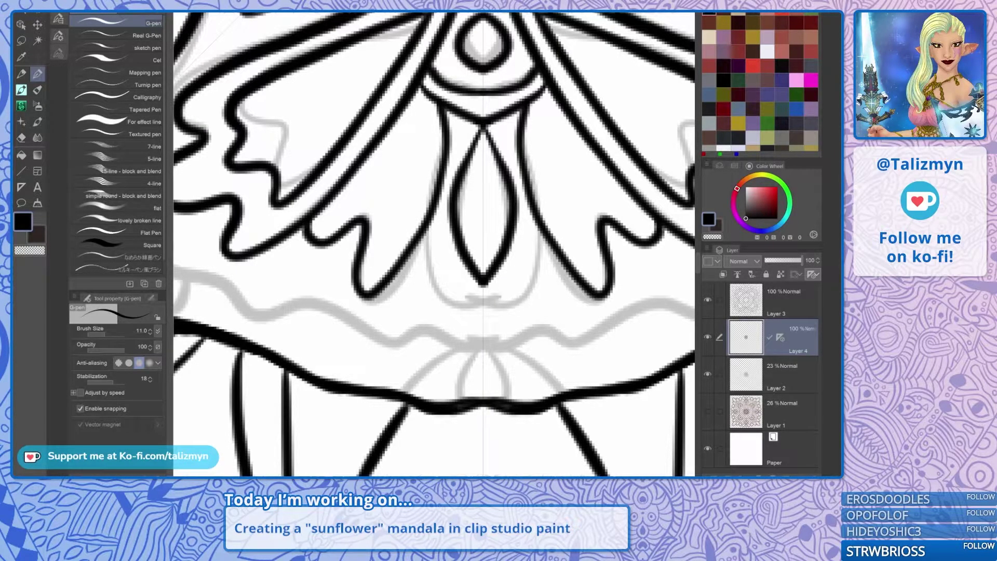
{"action": "mouse_move", "coordinate": [484, 310]}
{"action": "left_mouse_down"}
{"action": "mouse_move", "coordinate": [534, 287]}
{"action": "mouse_move", "coordinate": [556, 235]}
{"action": "left_mouse_up"}
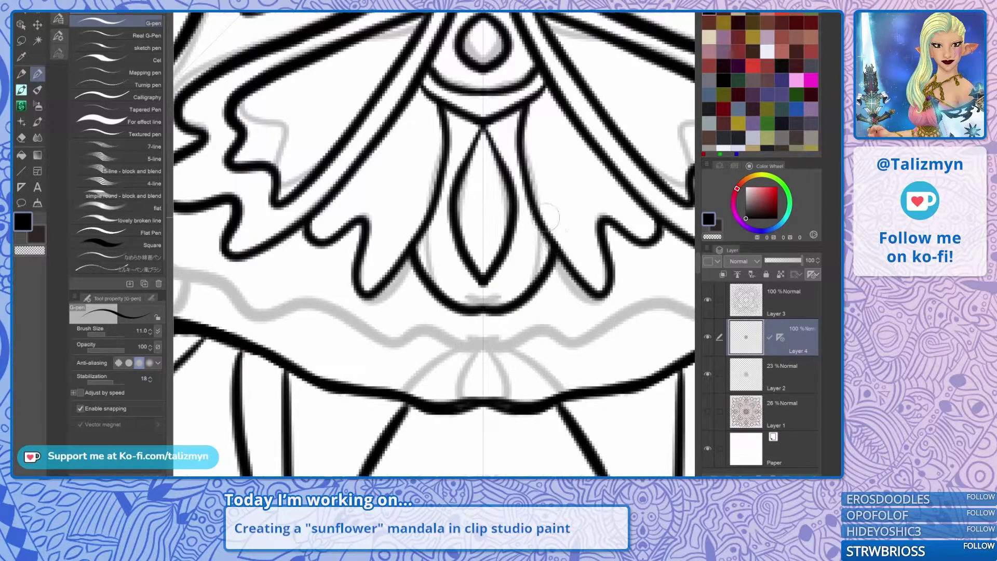
{"action": "key", "text": "ctrl+z"}
{"action": "scroll", "coordinate": [640, 227], "scroll_direction": "up", "scroll_amount": 2}
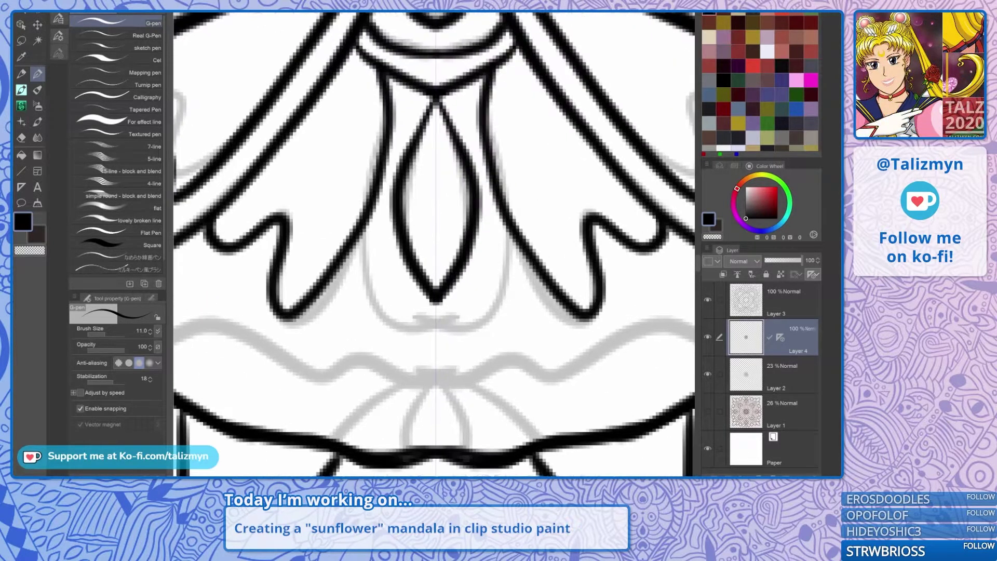
{"action": "mouse_move", "coordinate": [437, 329]}
{"action": "left_mouse_down"}
{"action": "mouse_move", "coordinate": [468, 325]}
{"action": "mouse_move", "coordinate": [509, 292]}
{"action": "mouse_move", "coordinate": [524, 238]}
{"action": "left_mouse_up"}
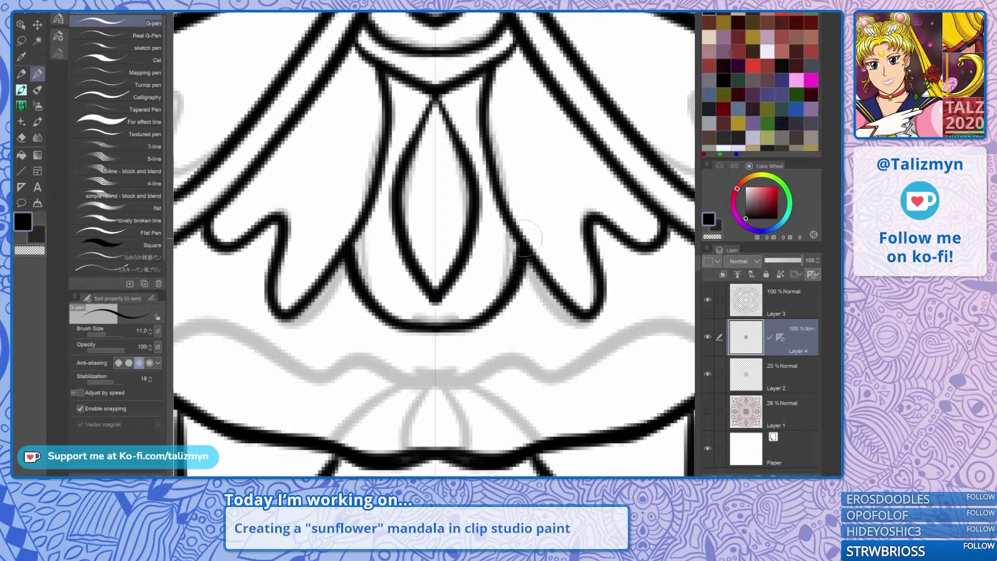
Ink small circles in the space outside the lobed side petals and the rounded cup.
{"action": "scroll", "coordinate": [535, 265], "scroll_direction": "down", "scroll_amount": 2}
{"action": "mouse_move", "coordinate": [588, 286]}
{"action": "left_mouse_down"}
{"action": "mouse_move", "coordinate": [520, 274]}
{"action": "mouse_move", "coordinate": [480, 292]}
{"action": "mouse_move", "coordinate": [505, 270]}
{"action": "mouse_move", "coordinate": [535, 296]}
{"action": "mouse_move", "coordinate": [535, 274]}
{"action": "left_mouse_up"}
{"action": "scroll", "coordinate": [520, 274], "scroll_direction": "up", "scroll_amount": 1}
{"action": "scroll", "coordinate": [525, 238], "scroll_direction": "down", "scroll_amount": 2}
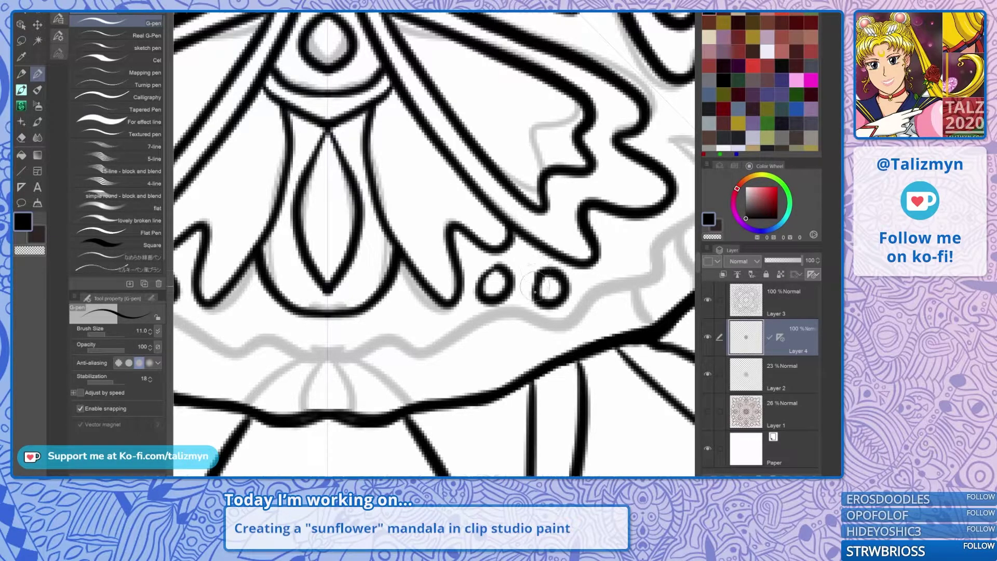
{"action": "mouse_move", "coordinate": [403, 307]}
{"action": "left_mouse_down"}
{"action": "mouse_move", "coordinate": [404, 335]}
{"action": "mouse_move", "coordinate": [401, 308]}
{"action": "left_mouse_up"}
Ink a wide and a narrow arch from the small central circle down to the disc's edge, redoing the wide one.
{"action": "mouse_move", "coordinate": [345, 352]}
{"action": "left_mouse_down"}
{"action": "mouse_move", "coordinate": [327, 331]}
{"action": "mouse_move", "coordinate": [328, 371]}
{"action": "mouse_move", "coordinate": [422, 323]}
{"action": "mouse_move", "coordinate": [492, 346]}
{"action": "left_mouse_up"}
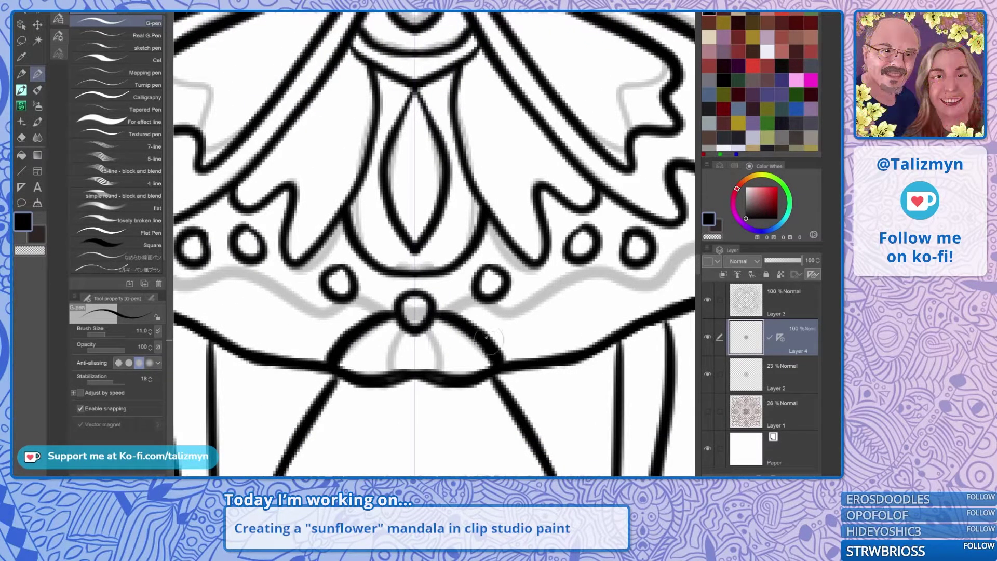
{"action": "key", "text": "ctrl+z"}
{"action": "left_click_drag", "start_coordinate": [465, 279], "coordinate": [493, 258]}
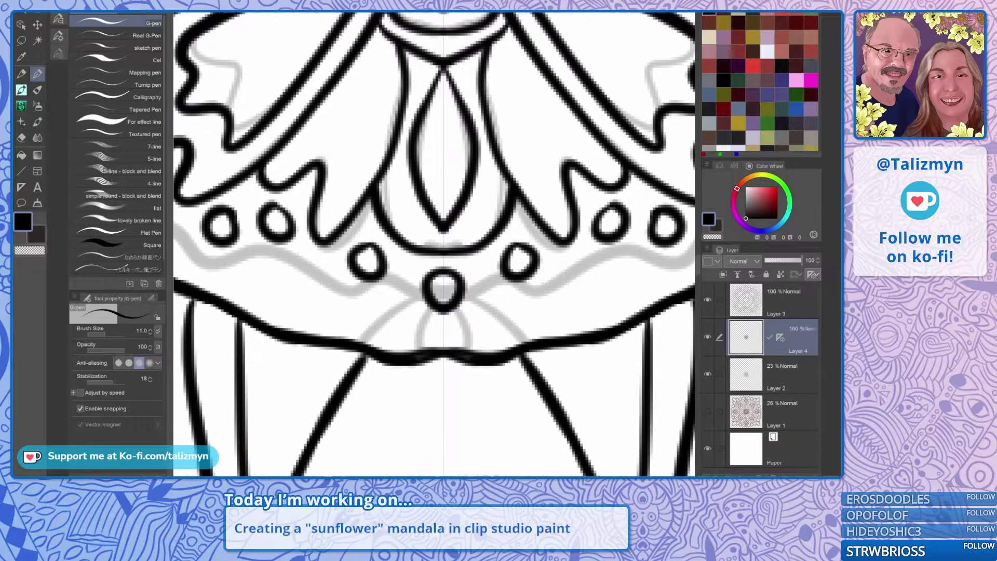
{"action": "mouse_move", "coordinate": [458, 300]}
{"action": "left_mouse_down"}
{"action": "mouse_move", "coordinate": [514, 327]}
{"action": "mouse_move", "coordinate": [522, 353]}
{"action": "left_mouse_up"}
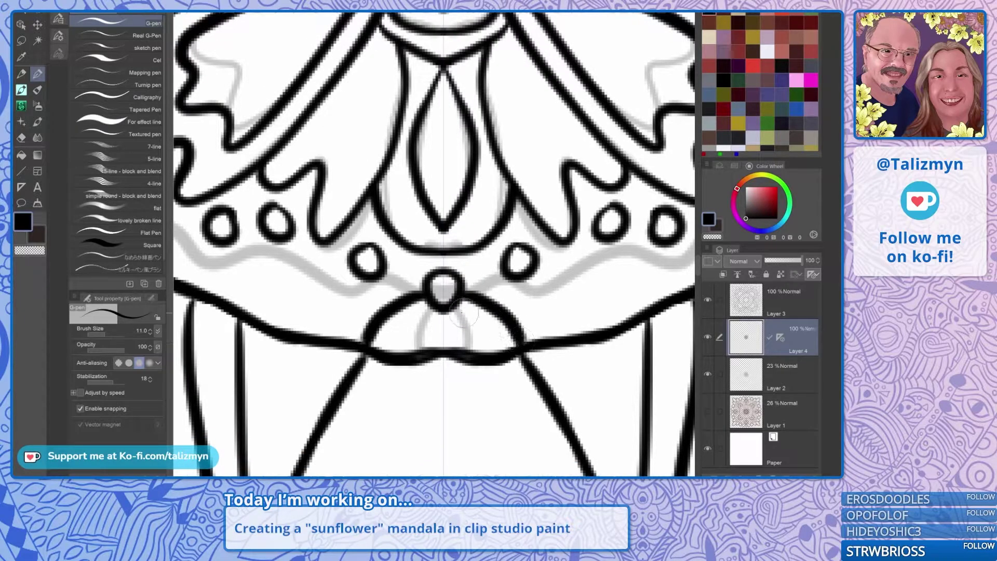
{"action": "left_click_drag", "start_coordinate": [457, 309], "coordinate": [471, 356]}
Ink a wavy border around the small circles from the arches to the wing-shaped petals, with a circle outside its junction.
{"action": "left_click_drag", "start_coordinate": [485, 298], "coordinate": [596, 311]}
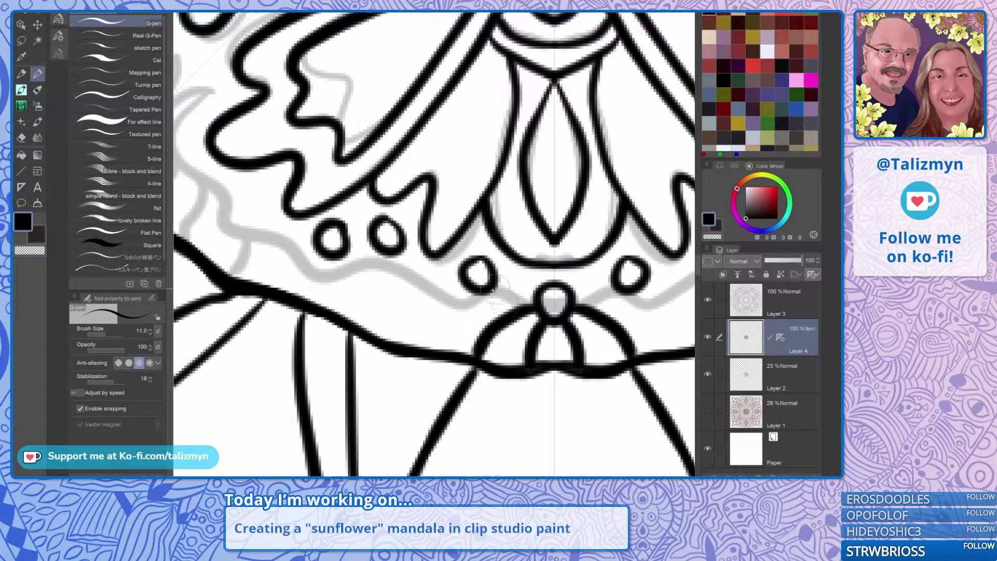
{"action": "mouse_move", "coordinate": [482, 309]}
{"action": "left_mouse_down"}
{"action": "mouse_move", "coordinate": [453, 309]}
{"action": "mouse_move", "coordinate": [430, 255]}
{"action": "left_mouse_up"}
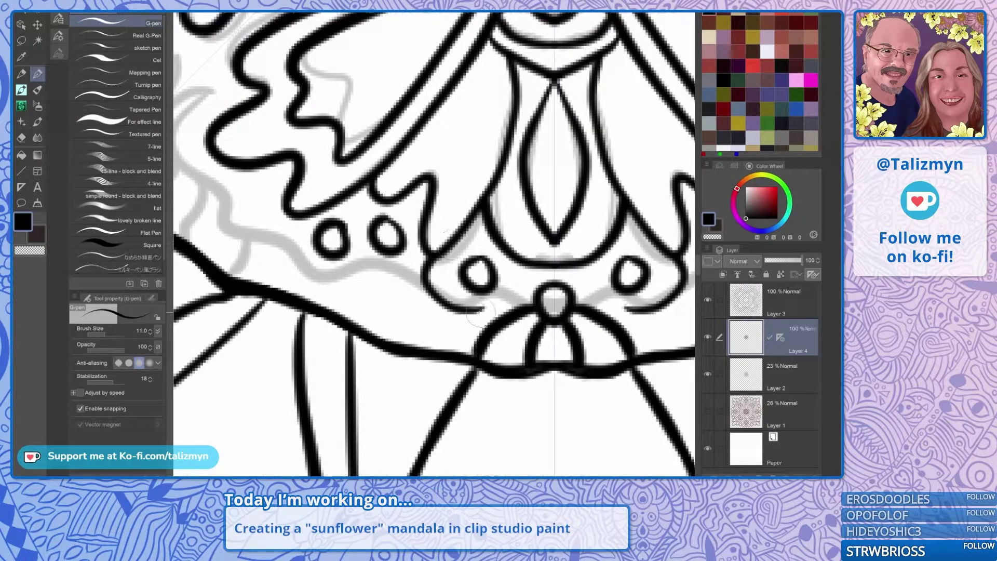
{"action": "left_click_drag", "start_coordinate": [484, 309], "coordinate": [499, 318]}
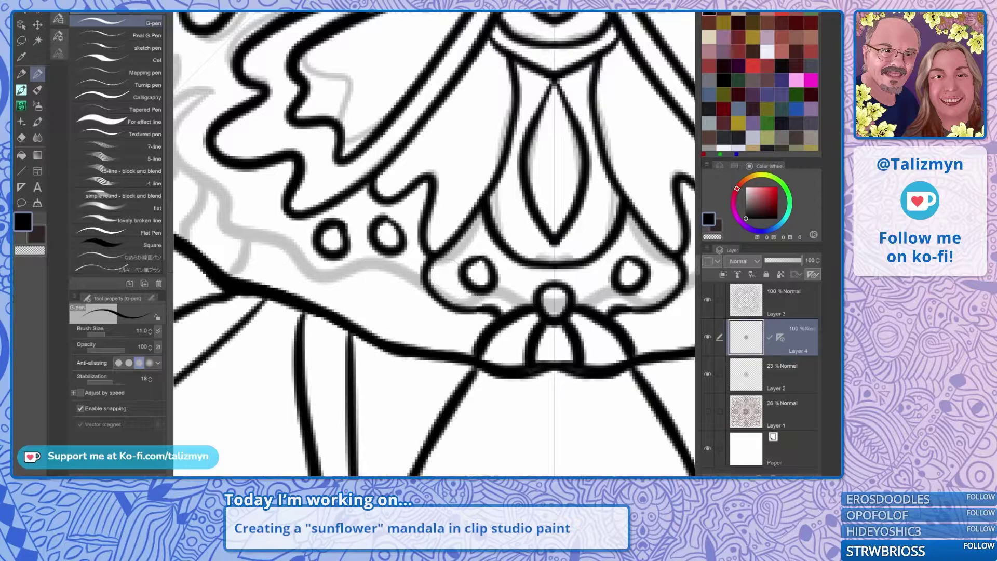
{"action": "left_click_drag", "start_coordinate": [445, 278], "coordinate": [557, 314]}
{"action": "mouse_move", "coordinate": [409, 251]}
{"action": "left_mouse_down"}
{"action": "mouse_move", "coordinate": [401, 287]}
{"action": "mouse_move", "coordinate": [434, 317]}
{"action": "mouse_move", "coordinate": [487, 311]}
{"action": "mouse_move", "coordinate": [515, 321]}
{"action": "mouse_move", "coordinate": [538, 294]}
{"action": "left_mouse_up"}
{"action": "mouse_move", "coordinate": [517, 336]}
{"action": "left_mouse_down"}
{"action": "mouse_move", "coordinate": [510, 360]}
{"action": "mouse_move", "coordinate": [518, 336]}
{"action": "left_mouse_up"}
{"action": "left_click_drag", "start_coordinate": [502, 304], "coordinate": [556, 362]}
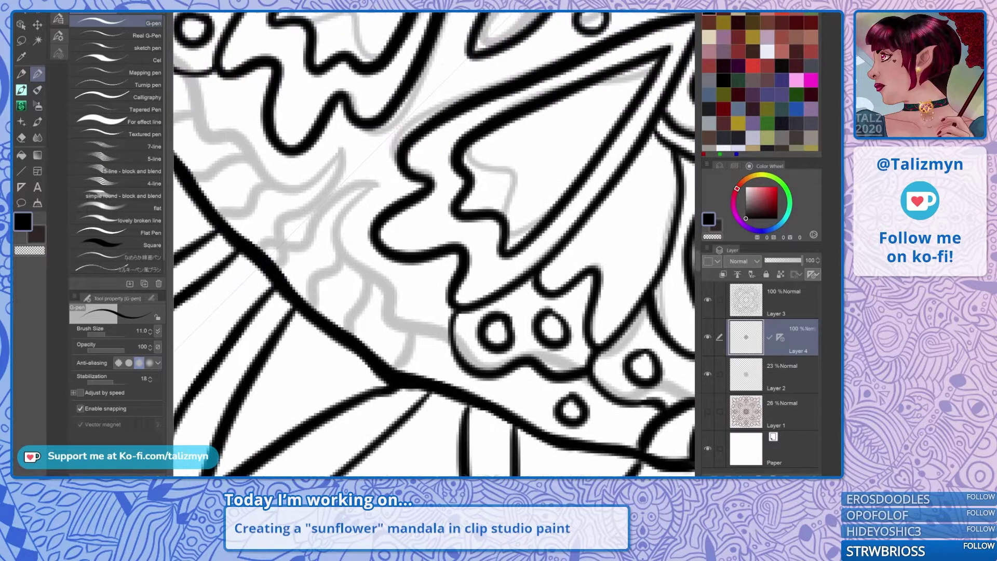
Ink a stemmed bud with a forked tip in each diagonal gap and wavy curves along its sides, redoing the first curves.
{"action": "mouse_move", "coordinate": [291, 255]}
{"action": "left_mouse_down"}
{"action": "mouse_move", "coordinate": [285, 271]}
{"action": "mouse_move", "coordinate": [264, 247]}
{"action": "mouse_move", "coordinate": [290, 230]}
{"action": "mouse_move", "coordinate": [296, 246]}
{"action": "mouse_move", "coordinate": [340, 177]}
{"action": "mouse_move", "coordinate": [386, 186]}
{"action": "left_mouse_up"}
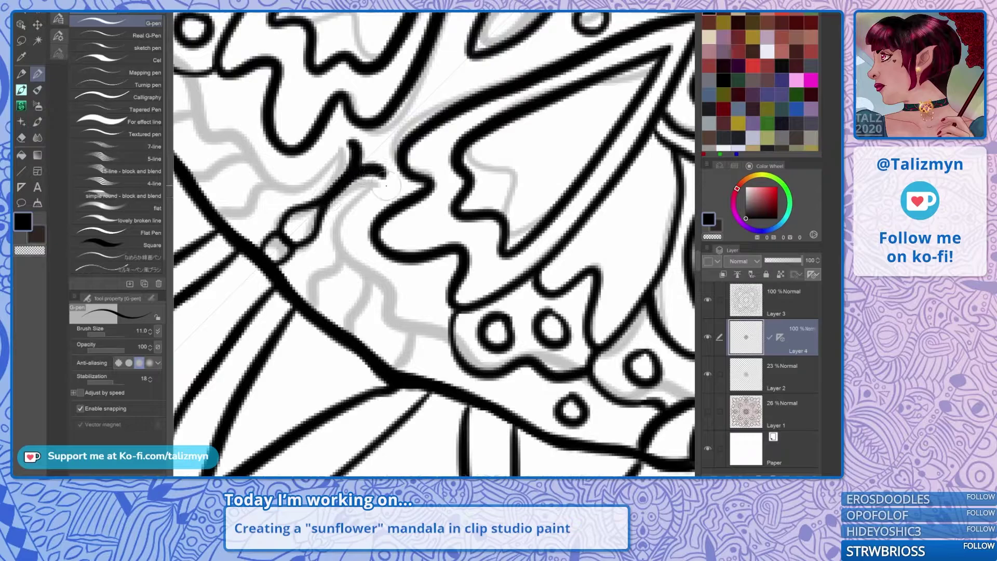
{"action": "mouse_move", "coordinate": [359, 271]}
{"action": "left_mouse_down"}
{"action": "mouse_move", "coordinate": [345, 215]}
{"action": "mouse_move", "coordinate": [392, 184]}
{"action": "left_mouse_up"}
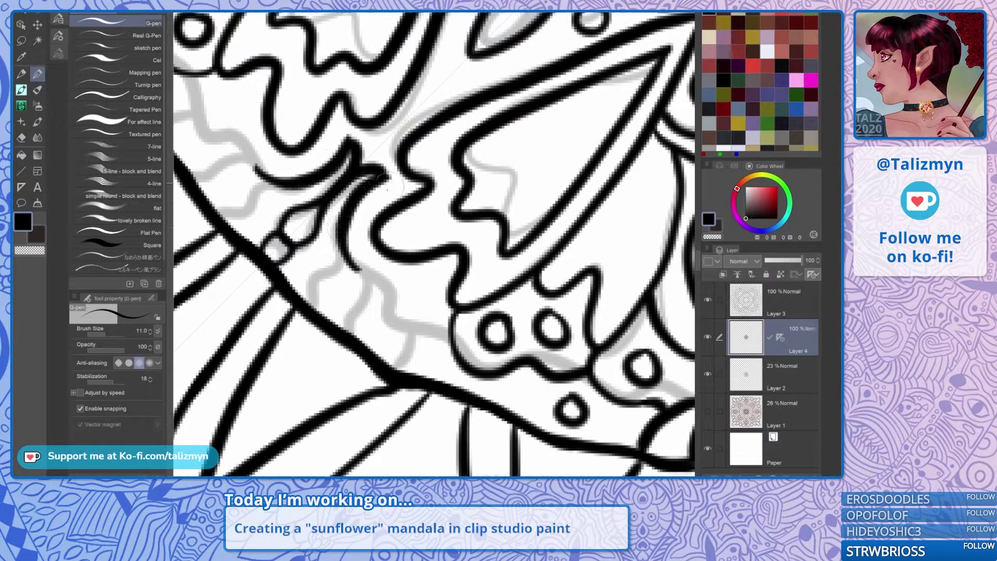
{"action": "key", "text": "ctrl+z"}
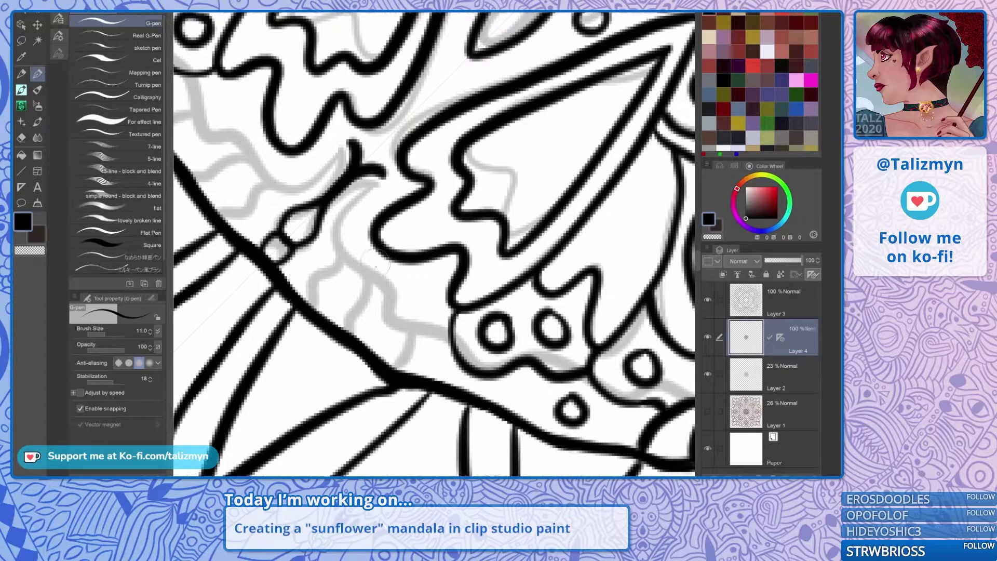
{"action": "mouse_move", "coordinate": [451, 339]}
{"action": "left_mouse_down"}
{"action": "mouse_move", "coordinate": [390, 306]}
{"action": "mouse_move", "coordinate": [397, 281]}
{"action": "mouse_move", "coordinate": [362, 263]}
{"action": "mouse_move", "coordinate": [338, 225]}
{"action": "mouse_move", "coordinate": [362, 178]}
{"action": "mouse_move", "coordinate": [388, 191]}
{"action": "left_mouse_up"}
Ink short wavy lines linking the wavy curves to the disc's edge, redoing one of them.
{"action": "left_click_drag", "start_coordinate": [317, 310], "coordinate": [346, 261]}
{"action": "mouse_move", "coordinate": [352, 333]}
{"action": "left_mouse_down"}
{"action": "mouse_move", "coordinate": [355, 299]}
{"action": "mouse_move", "coordinate": [380, 272]}
{"action": "left_mouse_up"}
{"action": "left_click_drag", "start_coordinate": [397, 365], "coordinate": [418, 328]}
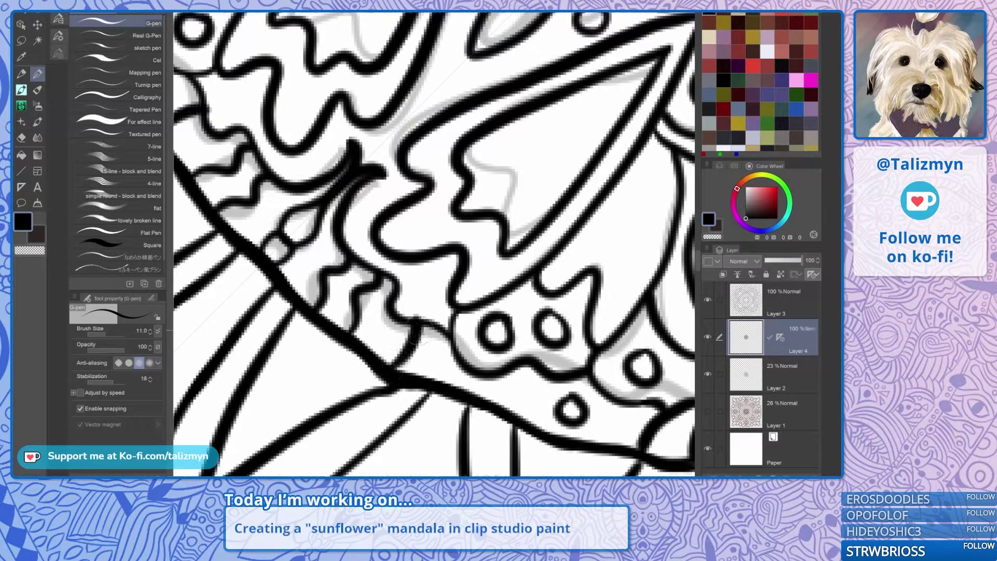
{"action": "key", "text": "ctrl+z"}
{"action": "mouse_move", "coordinate": [393, 368]}
{"action": "left_mouse_down"}
{"action": "mouse_move", "coordinate": [410, 347]}
{"action": "mouse_move", "coordinate": [417, 325]}
{"action": "left_mouse_up"}
{"action": "left_click_drag", "start_coordinate": [419, 377], "coordinate": [436, 325]}
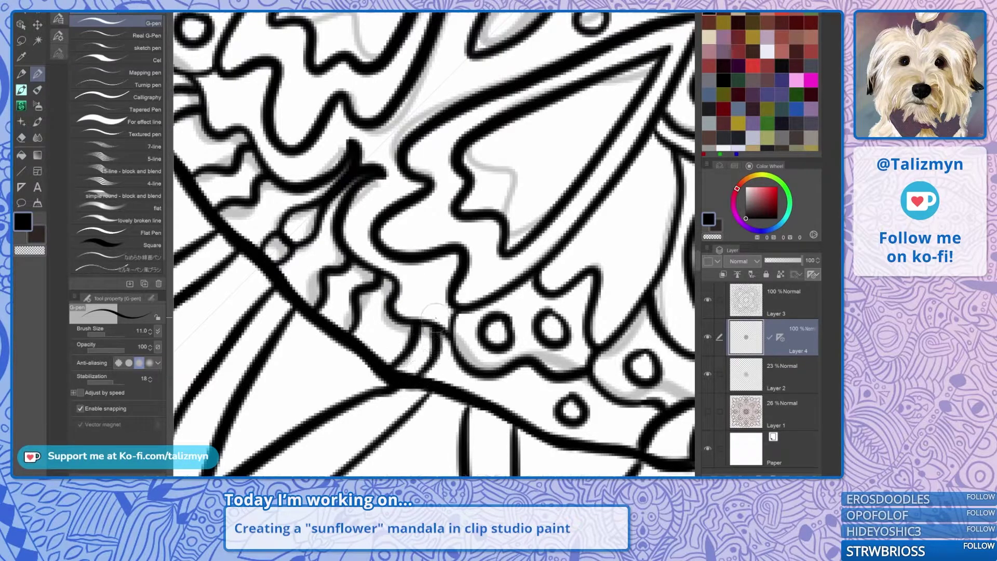
Ink small dots and circles around the lobed ends of the wing-shaped petals and along the diagonal gaps between them.
{"action": "left_click_drag", "start_coordinate": [428, 280], "coordinate": [466, 358]}
{"action": "left_click_drag", "start_coordinate": [427, 240], "coordinate": [432, 237]}
{"action": "left_click_drag", "start_coordinate": [473, 312], "coordinate": [401, 431]}
{"action": "mouse_move", "coordinate": [420, 317]}
{"action": "left_mouse_down"}
{"action": "mouse_move", "coordinate": [442, 296]}
{"action": "mouse_move", "coordinate": [406, 240]}
{"action": "mouse_move", "coordinate": [361, 229]}
{"action": "left_mouse_up"}
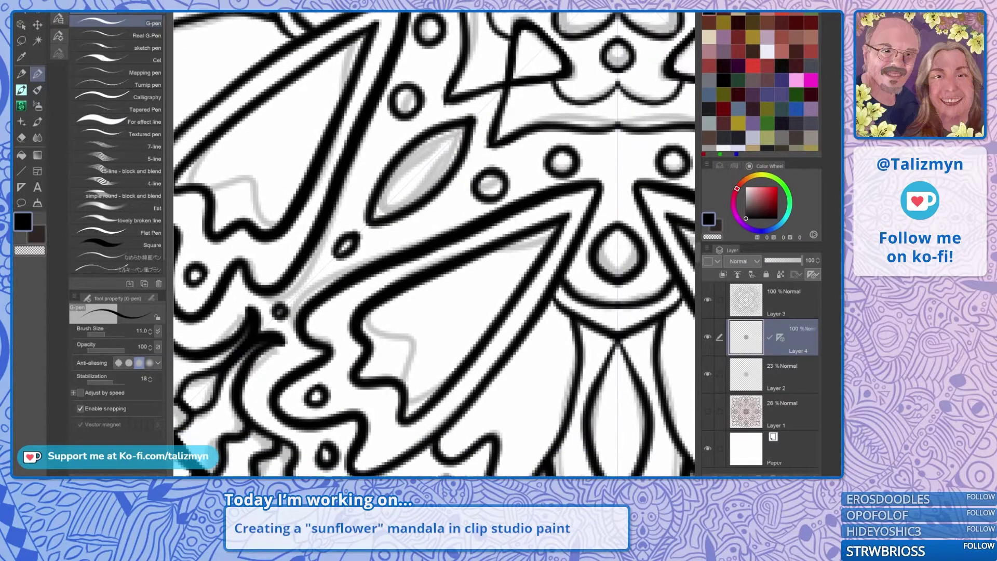
Ink two small circles and a teardrop shape inside the wavy inner outline of the wing-shaped petals in the disc.
{"action": "mouse_move", "coordinate": [399, 313]}
{"action": "left_mouse_down"}
{"action": "mouse_move", "coordinate": [386, 330]}
{"action": "mouse_move", "coordinate": [399, 314]}
{"action": "left_mouse_up"}
{"action": "mouse_move", "coordinate": [431, 351]}
{"action": "left_mouse_down"}
{"action": "mouse_move", "coordinate": [420, 375]}
{"action": "mouse_move", "coordinate": [432, 352]}
{"action": "left_mouse_up"}
{"action": "mouse_move", "coordinate": [444, 297]}
{"action": "left_mouse_down"}
{"action": "mouse_move", "coordinate": [458, 325]}
{"action": "mouse_move", "coordinate": [498, 291]}
{"action": "mouse_move", "coordinate": [487, 271]}
{"action": "mouse_move", "coordinate": [438, 297]}
{"action": "left_mouse_up"}
{"action": "scroll", "coordinate": [441, 297], "scroll_direction": "down", "scroll_amount": 10}
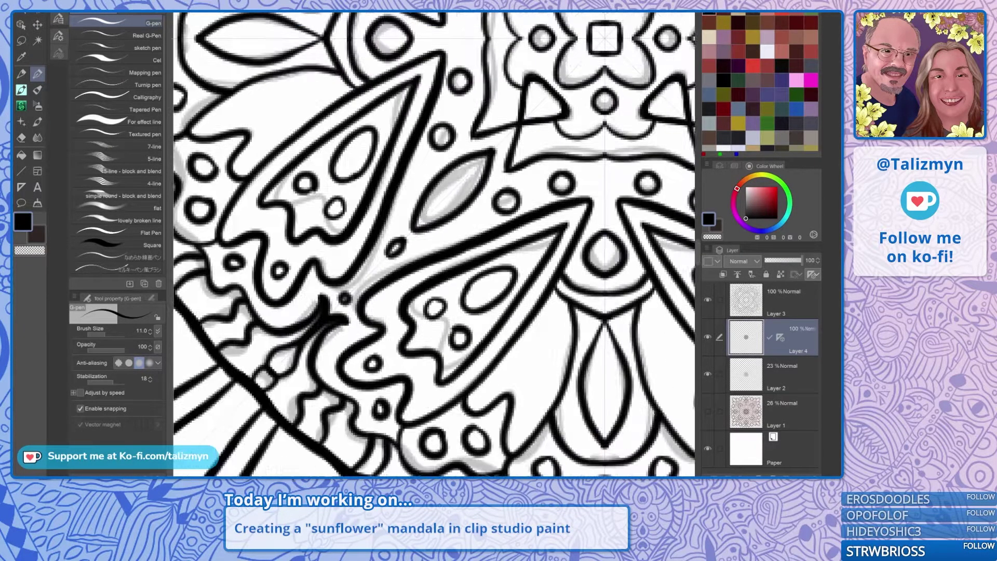
Delete Layer 2 with the disc's rough pattern sketch and make Layer 4 active.
{"action": "left_click_drag", "start_coordinate": [574, 194], "coordinate": [444, 285]}
{"action": "scroll", "coordinate": [444, 285], "scroll_direction": "down", "scroll_amount": 5}
{"action": "scroll", "coordinate": [364, 219], "scroll_direction": "down", "scroll_amount": 4}
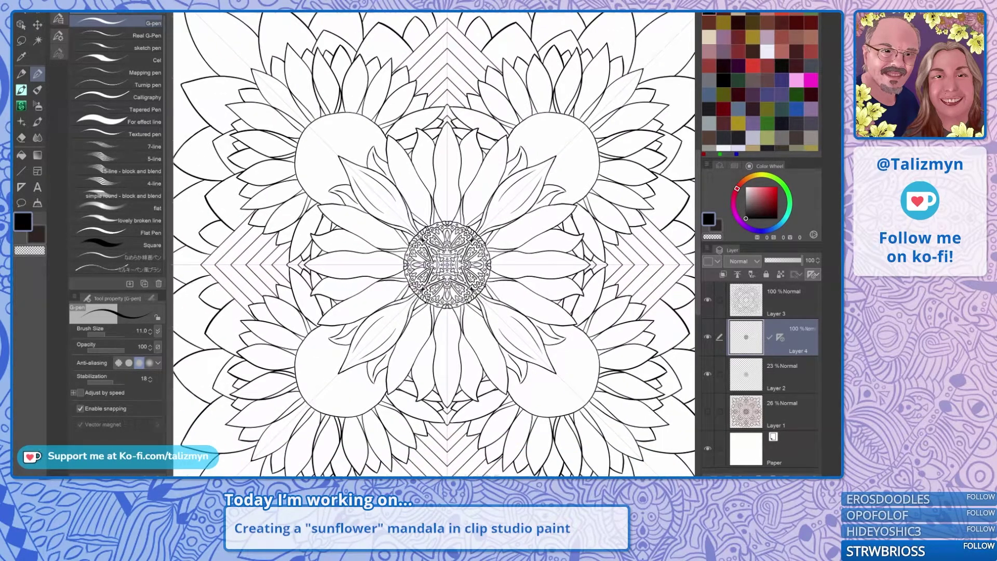
{"action": "left_click", "coordinate": [801, 381]}
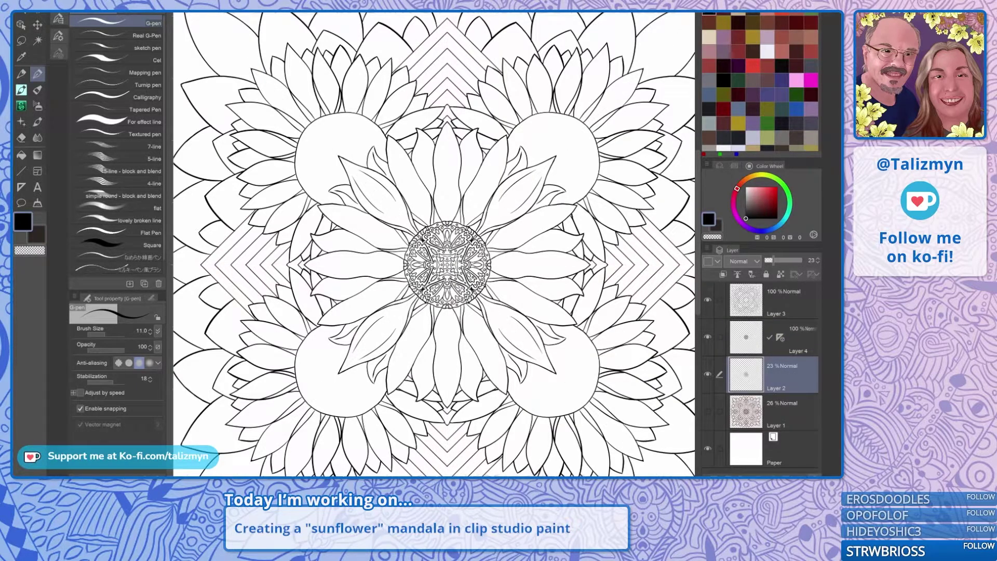
{"action": "left_click", "coordinate": [814, 475]}
{"action": "left_click", "coordinate": [436, 156]}
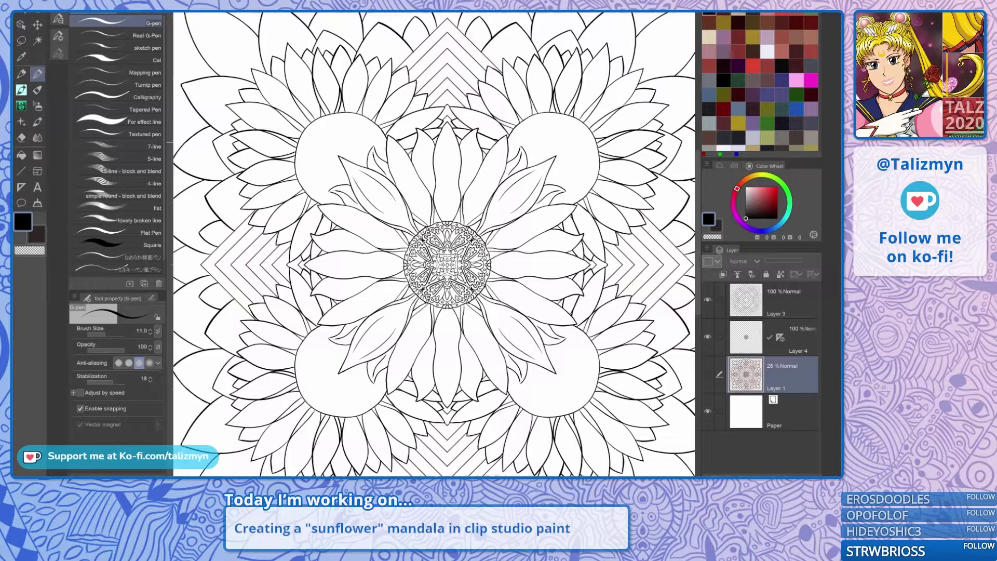
{"action": "left_click", "coordinate": [803, 350]}
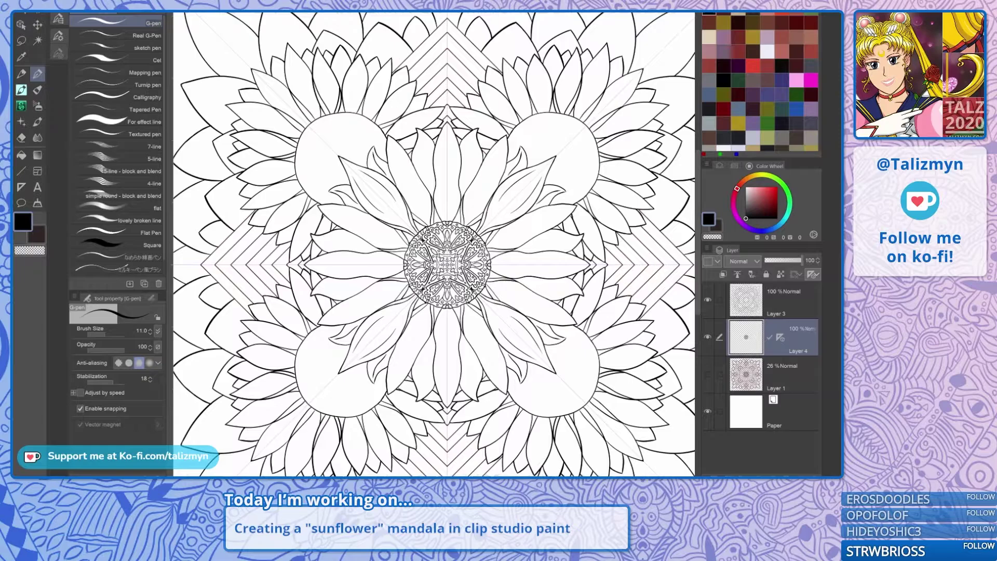
Ink inner outlines with a circle beside the arch, and two small circles inside the arch's pointed oval.
{"action": "scroll", "coordinate": [451, 246], "scroll_direction": "up", "scroll_amount": 5}
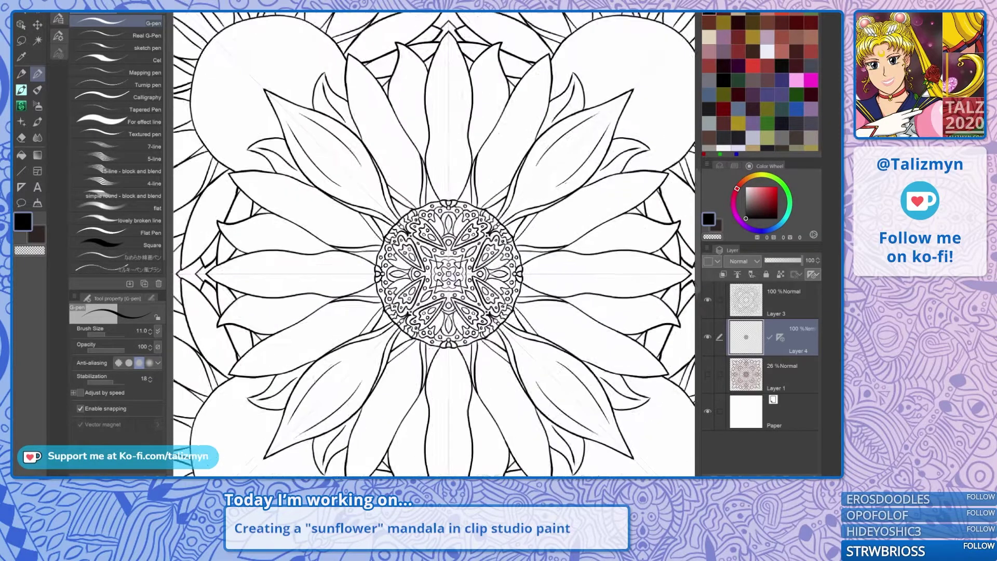
{"action": "scroll", "coordinate": [451, 246], "scroll_direction": "up", "scroll_amount": 4}
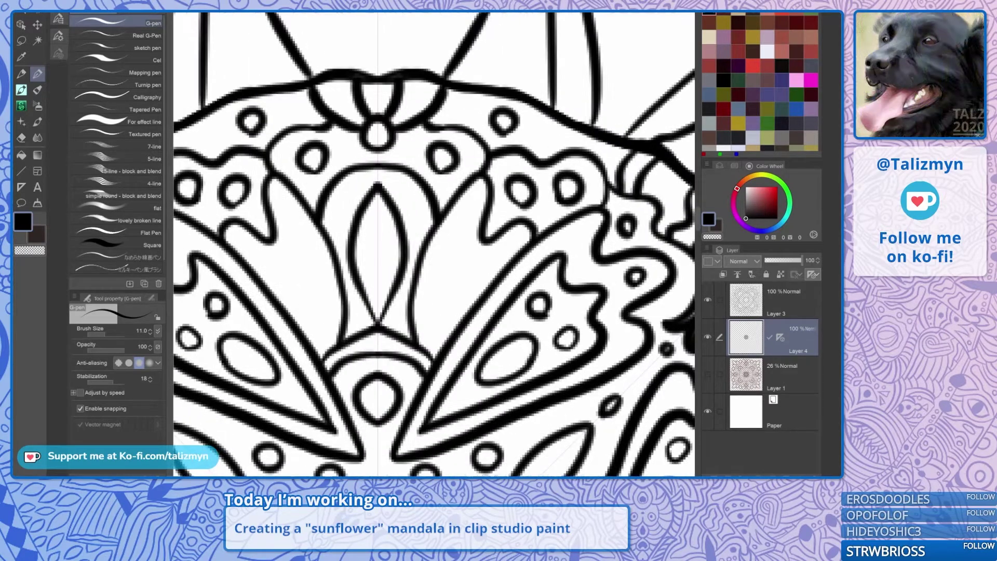
{"action": "mouse_move", "coordinate": [439, 343]}
{"action": "left_mouse_down"}
{"action": "mouse_move", "coordinate": [433, 277]}
{"action": "mouse_move", "coordinate": [443, 248]}
{"action": "mouse_move", "coordinate": [462, 236]}
{"action": "mouse_move", "coordinate": [480, 261]}
{"action": "mouse_move", "coordinate": [498, 258]}
{"action": "mouse_move", "coordinate": [451, 316]}
{"action": "mouse_move", "coordinate": [467, 283]}
{"action": "left_mouse_up"}
{"action": "key", "text": "ctrl+z"}
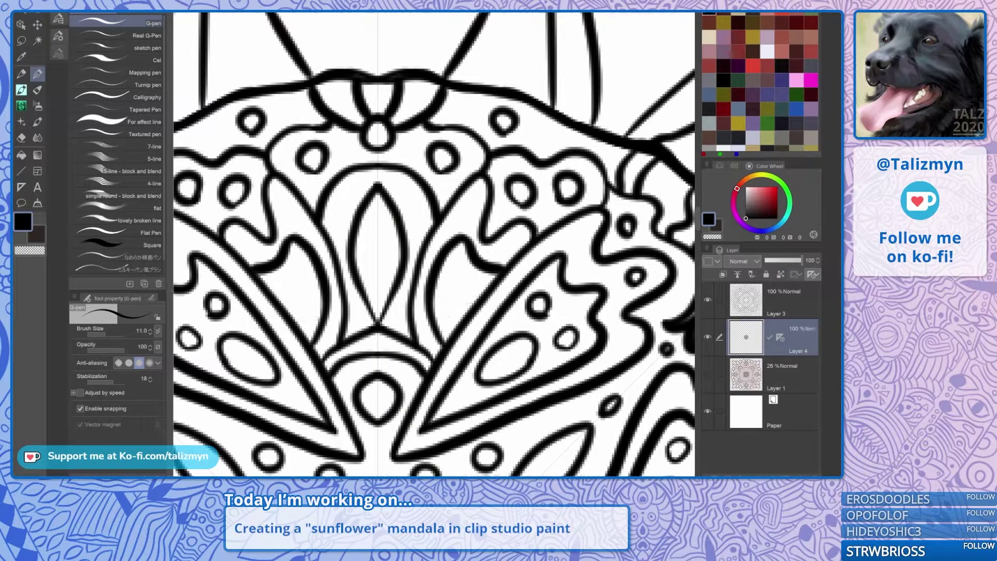
{"action": "mouse_move", "coordinate": [471, 292]}
{"action": "left_mouse_down"}
{"action": "mouse_move", "coordinate": [458, 284]}
{"action": "mouse_move", "coordinate": [450, 309]}
{"action": "mouse_move", "coordinate": [467, 304]}
{"action": "left_mouse_up"}
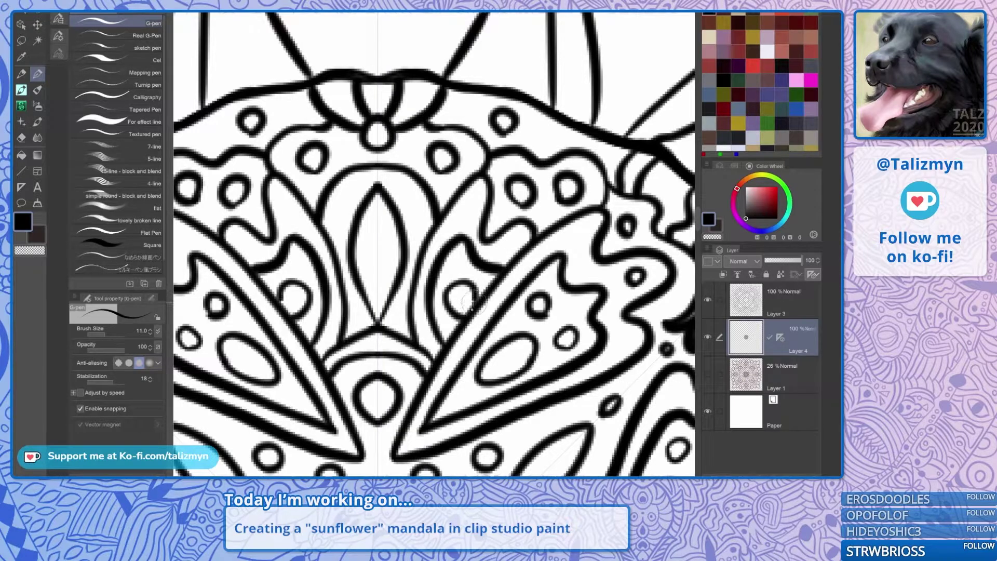
{"action": "mouse_move", "coordinate": [377, 261]}
{"action": "left_mouse_down"}
{"action": "mouse_move", "coordinate": [392, 247]}
{"action": "mouse_move", "coordinate": [381, 230]}
{"action": "left_mouse_up"}
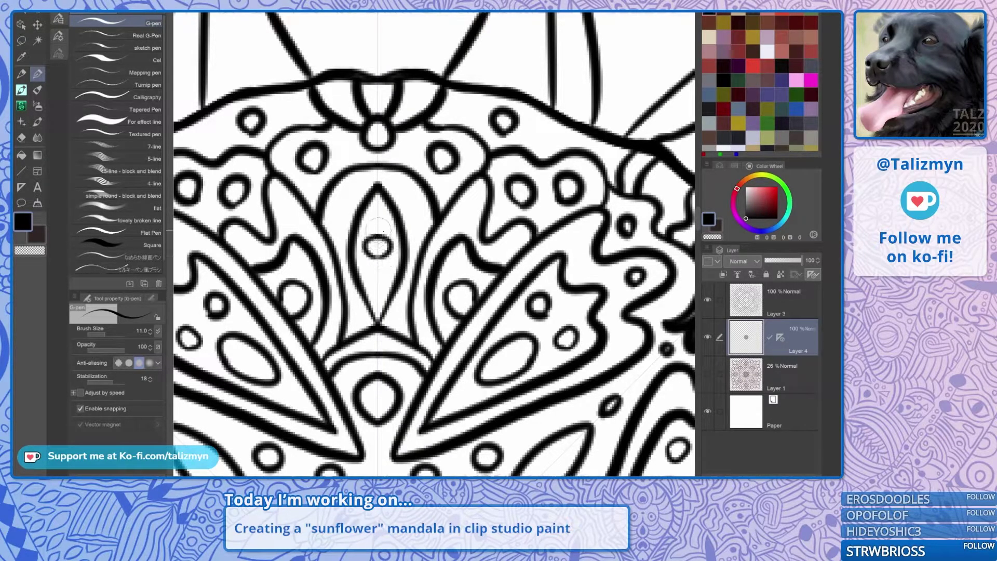
{"action": "mouse_move", "coordinate": [383, 273]}
{"action": "left_mouse_down"}
{"action": "mouse_move", "coordinate": [370, 276]}
{"action": "mouse_move", "coordinate": [385, 269]}
{"action": "left_mouse_up"}
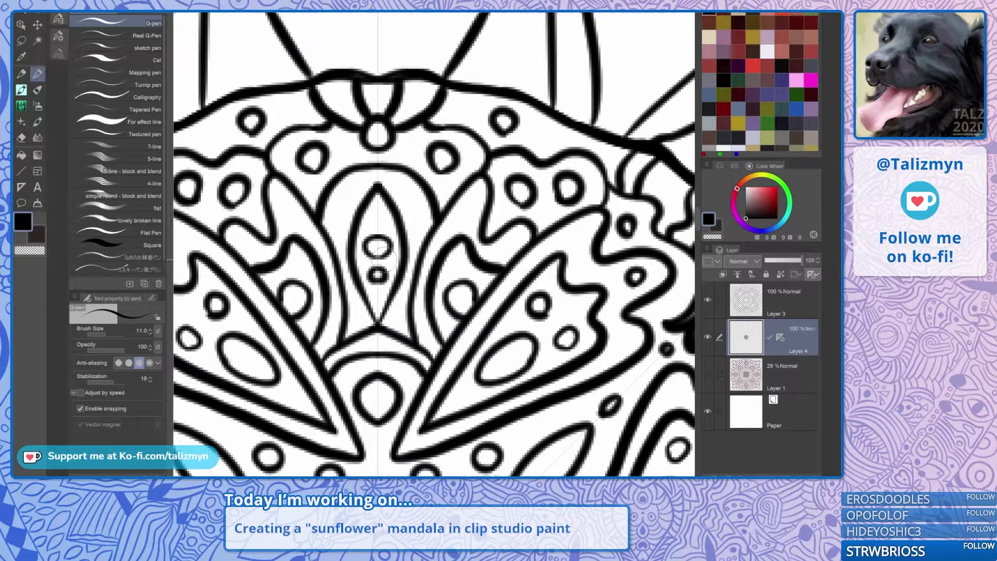
On Layer 3, go over the thin line between the petal bases next to the central disc's edge.
{"action": "scroll", "coordinate": [379, 253], "scroll_direction": "down", "scroll_amount": 5}
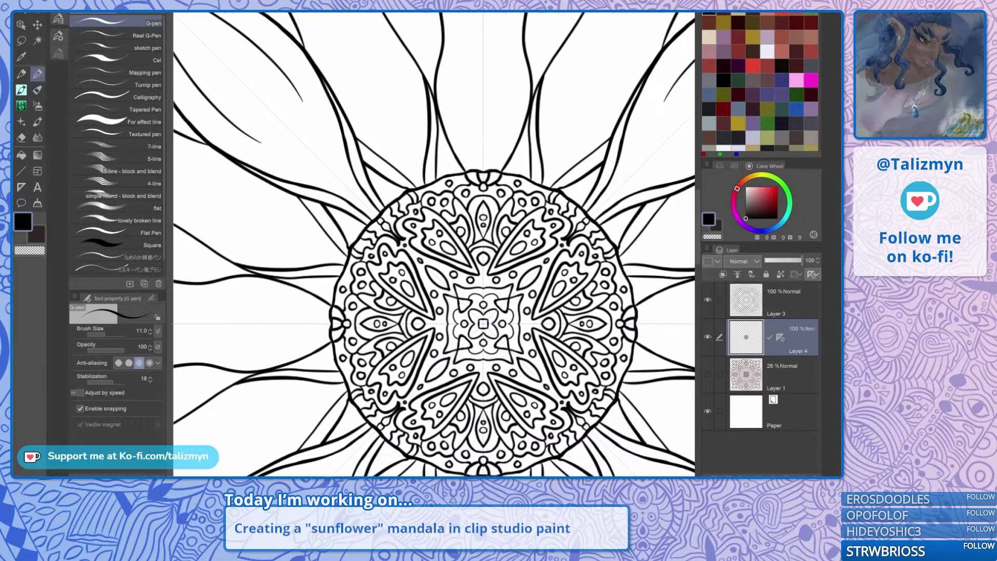
{"action": "scroll", "coordinate": [479, 251], "scroll_direction": "down", "scroll_amount": 5}
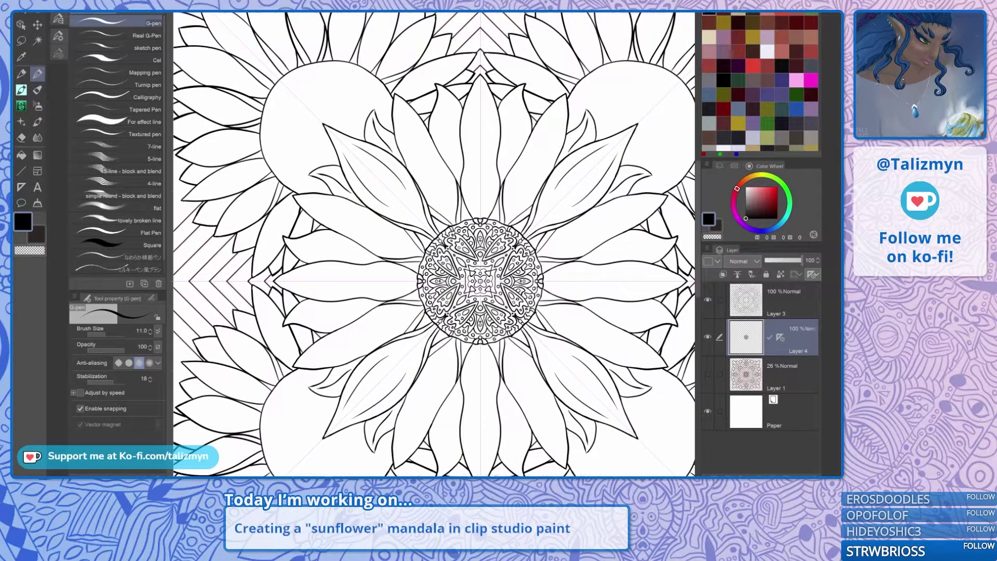
{"action": "scroll", "coordinate": [312, 281], "scroll_direction": "down", "scroll_amount": 4}
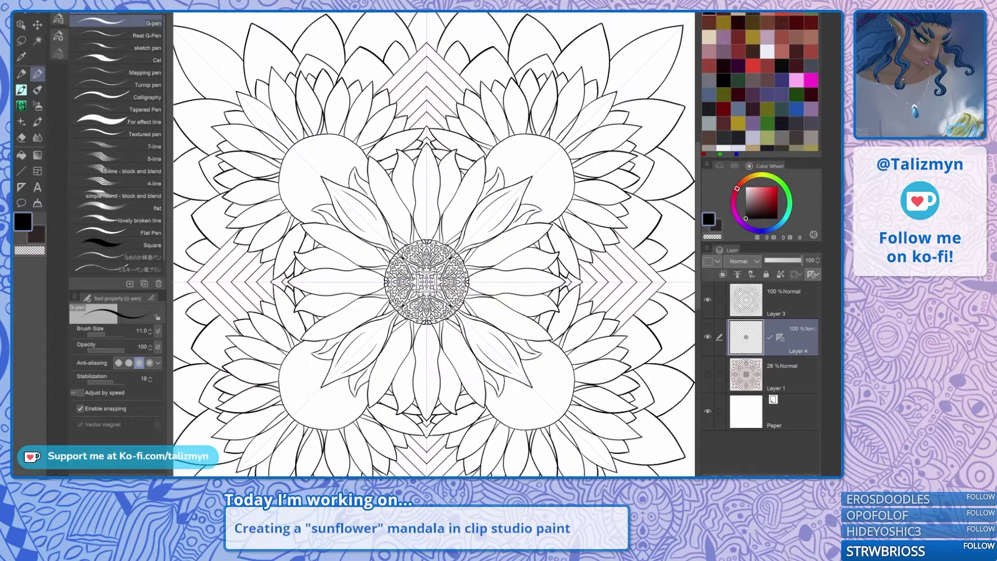
{"action": "left_click_drag", "start_coordinate": [427, 282], "coordinate": [457, 309]}
{"action": "scroll", "coordinate": [449, 261], "scroll_direction": "up", "scroll_amount": 6}
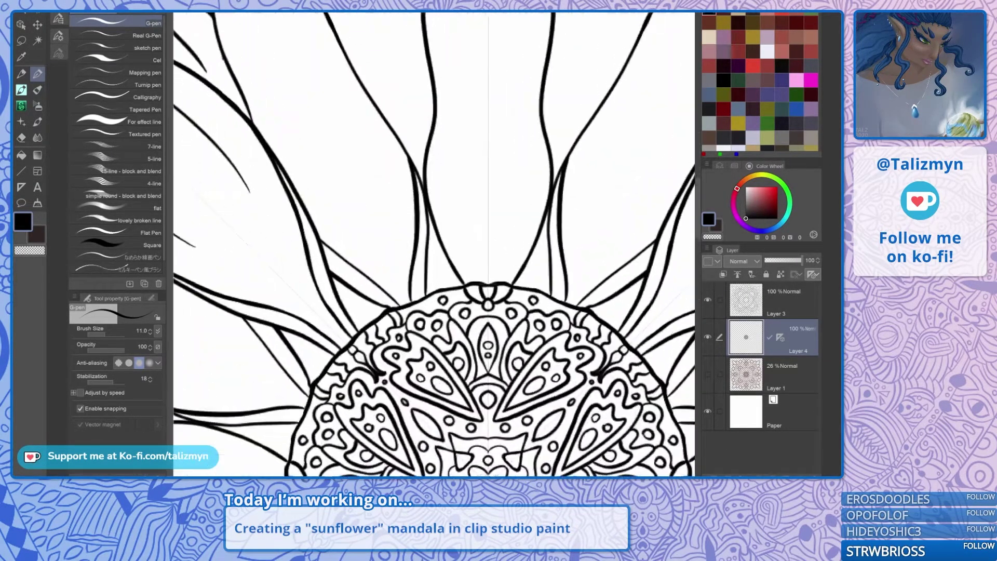
{"action": "scroll", "coordinate": [437, 268], "scroll_direction": "up", "scroll_amount": 1}
{"action": "left_click_drag", "start_coordinate": [448, 156], "coordinate": [506, 172]}
{"action": "left_click", "coordinate": [785, 303]}
{"action": "left_click_drag", "start_coordinate": [426, 229], "coordinate": [444, 330]}
{"action": "left_click_drag", "start_coordinate": [434, 156], "coordinate": [492, 177]}
{"action": "scroll", "coordinate": [374, 197], "scroll_direction": "up", "scroll_amount": 3}
{"action": "left_click_drag", "start_coordinate": [431, 260], "coordinate": [423, 213]}
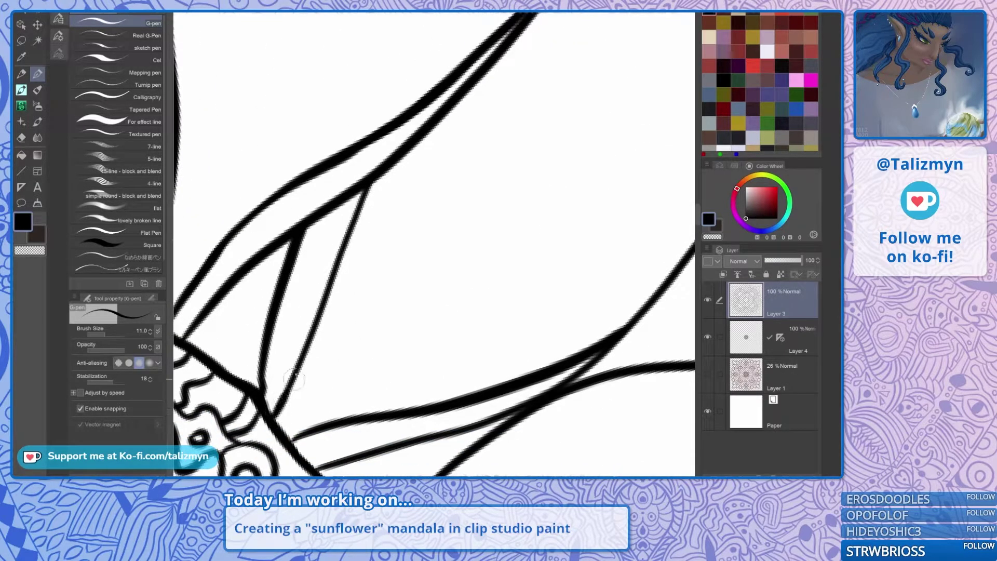
{"action": "left_click_drag", "start_coordinate": [309, 344], "coordinate": [369, 183]}
Hide and show Layer 4 to compare the mandala with and without the disc pattern, and make that layer active.
{"action": "scroll", "coordinate": [398, 147], "scroll_direction": "down", "scroll_amount": 5}
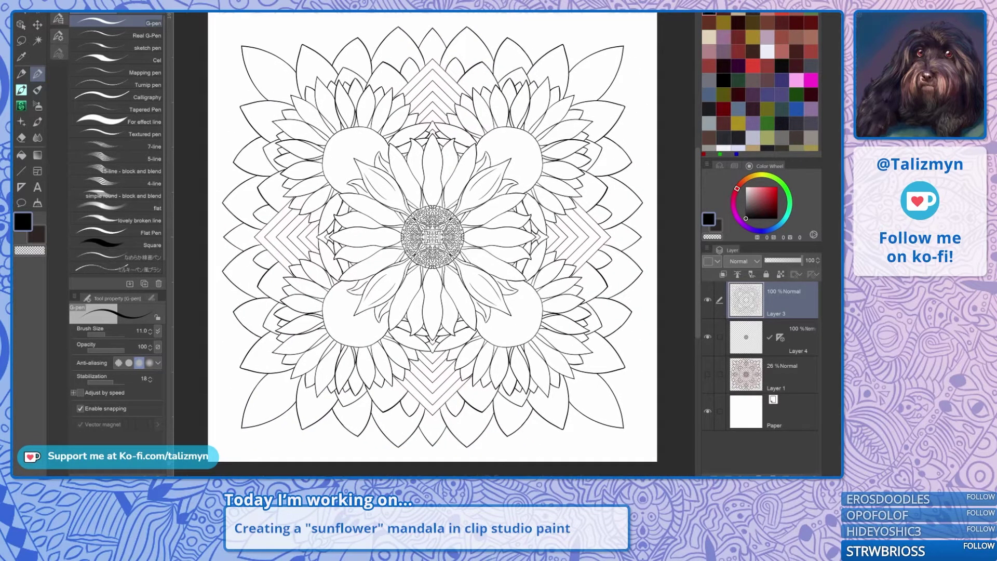
{"action": "left_click", "coordinate": [707, 337]}
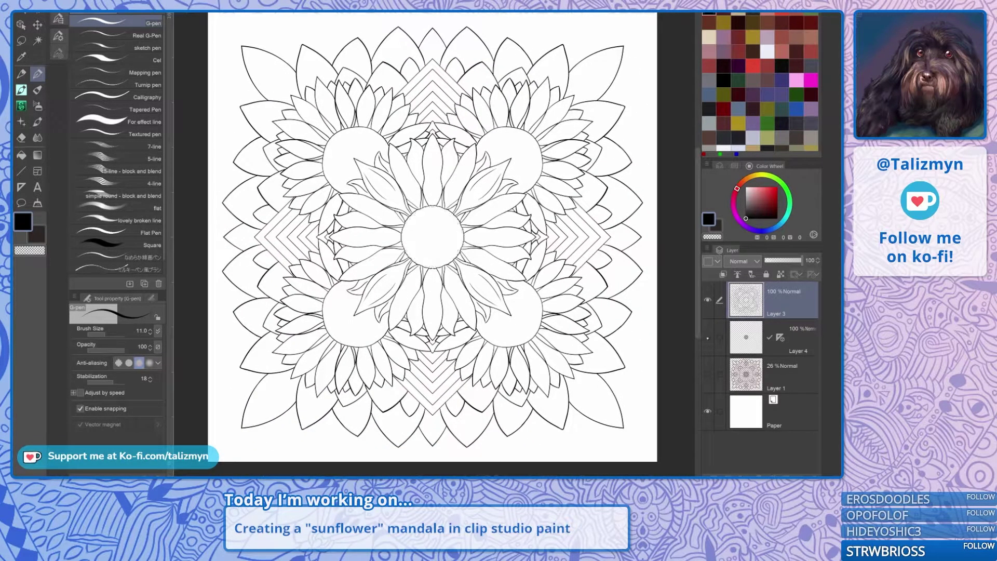
{"action": "left_click", "coordinate": [707, 337]}
{"action": "left_click", "coordinate": [803, 323]}
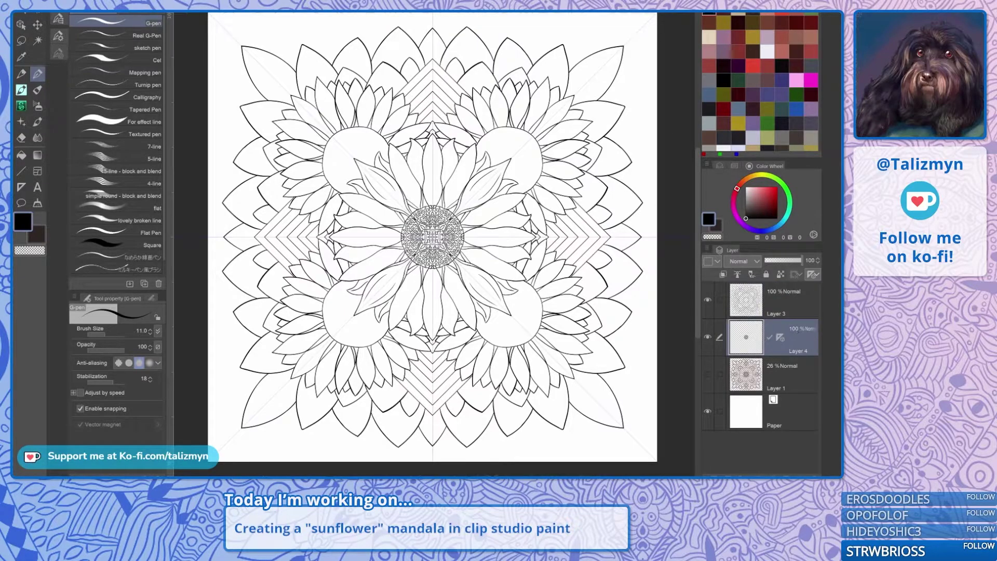
On Layer 3, sharpen the tip of the small curled leaf beside the long pointed petal, and return to Layer 4.
{"action": "scroll", "coordinate": [510, 315], "scroll_direction": "up", "scroll_amount": 5}
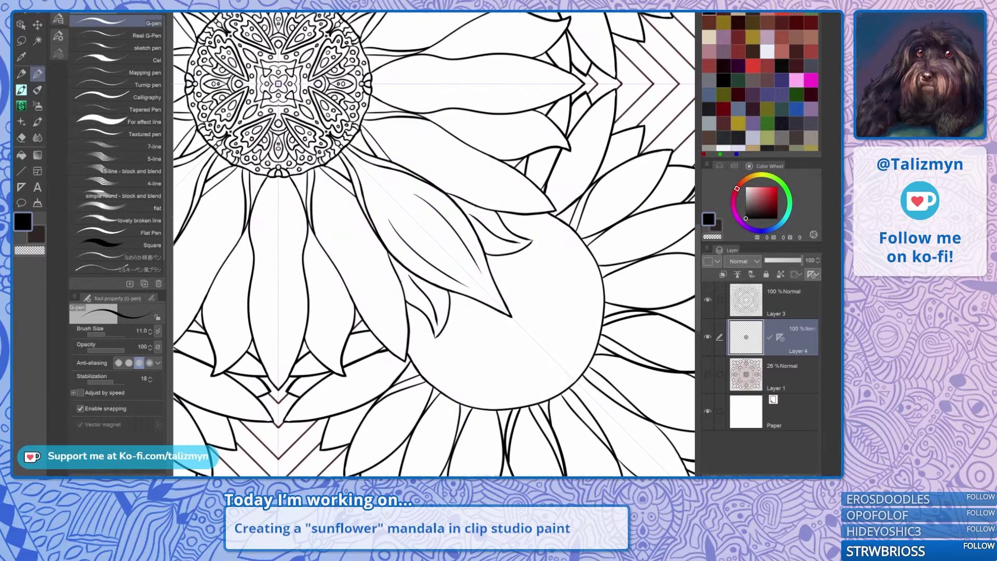
{"action": "scroll", "coordinate": [546, 358], "scroll_direction": "up", "scroll_amount": 3}
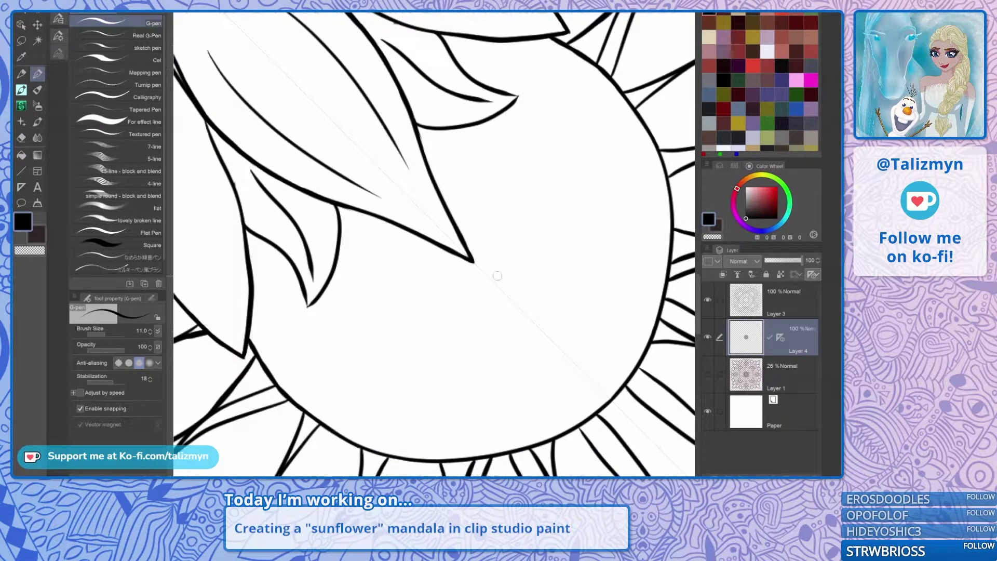
{"action": "left_click_drag", "start_coordinate": [497, 276], "coordinate": [478, 278]}
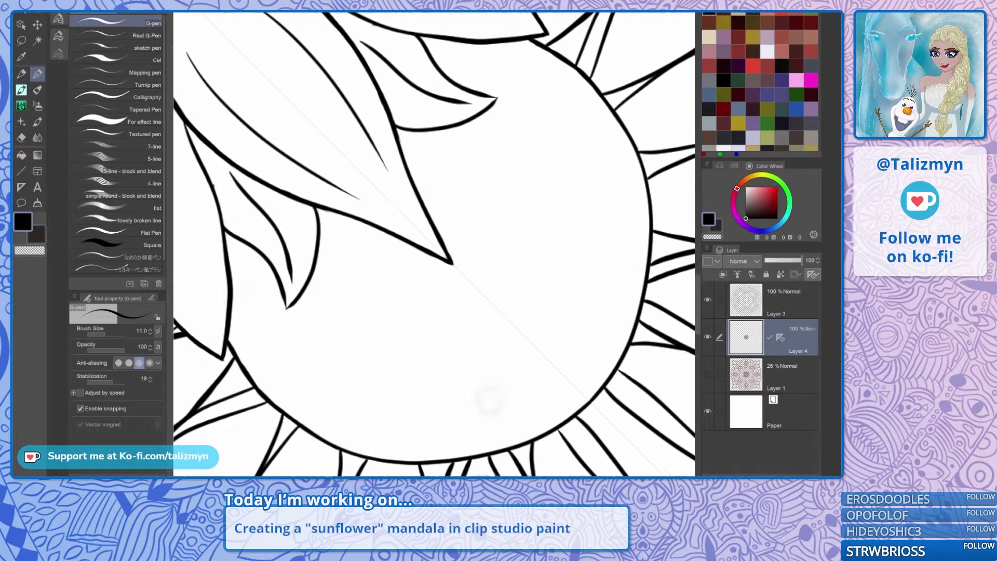
{"action": "scroll", "coordinate": [511, 291], "scroll_direction": "up", "scroll_amount": 1}
{"action": "left_click_drag", "start_coordinate": [523, 171], "coordinate": [527, 295]}
{"action": "left_click_drag", "start_coordinate": [520, 223], "coordinate": [526, 286]}
{"action": "left_click", "coordinate": [790, 301]}
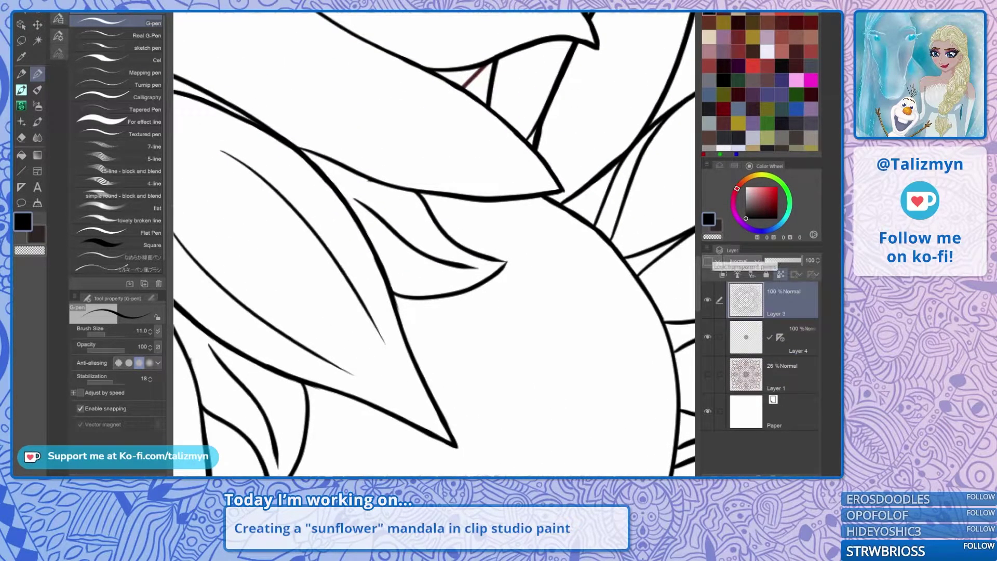
{"action": "scroll", "coordinate": [490, 263], "scroll_direction": "up", "scroll_amount": 4}
{"action": "mouse_move", "coordinate": [484, 251]}
{"action": "left_mouse_down"}
{"action": "mouse_move", "coordinate": [547, 256]}
{"action": "mouse_move", "coordinate": [501, 254]}
{"action": "mouse_move", "coordinate": [548, 253]}
{"action": "left_mouse_up"}
{"action": "left_click_drag", "start_coordinate": [511, 296], "coordinate": [544, 255]}
{"action": "left_click", "coordinate": [792, 338]}
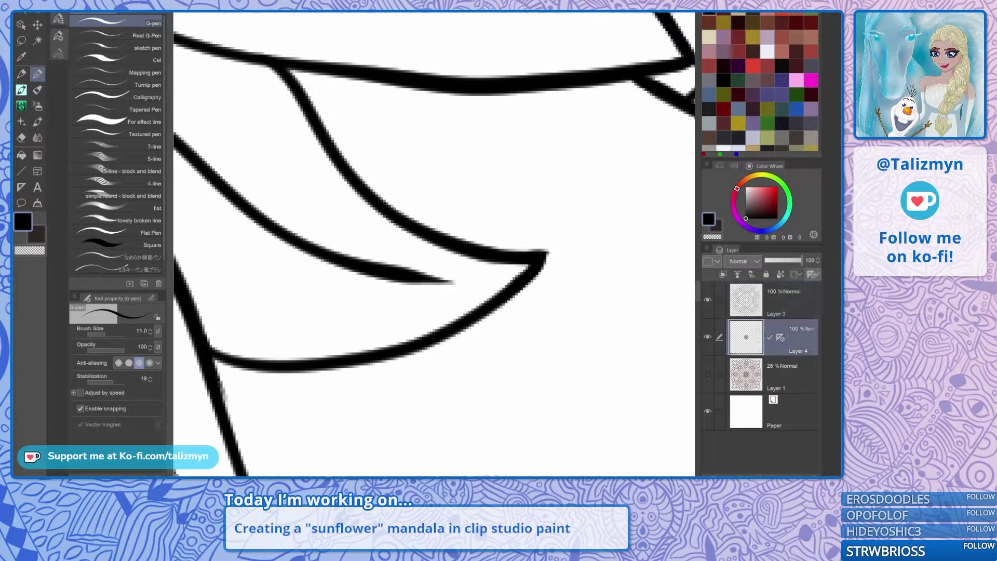
{"action": "scroll", "coordinate": [575, 309], "scroll_direction": "down", "scroll_amount": 3}
{"action": "left_click_drag", "start_coordinate": [575, 312], "coordinate": [565, 102]}
{"action": "scroll", "coordinate": [507, 301], "scroll_direction": "down", "scroll_amount": 2}
{"action": "mouse_move", "coordinate": [506, 302]}
{"action": "left_mouse_down"}
{"action": "mouse_move", "coordinate": [465, 262]}
{"action": "mouse_move", "coordinate": [485, 270]}
{"action": "mouse_move", "coordinate": [487, 182]}
{"action": "mouse_move", "coordinate": [510, 350]}
{"action": "mouse_move", "coordinate": [596, 238]}
{"action": "mouse_move", "coordinate": [533, 372]}
{"action": "left_mouse_up"}
{"action": "scroll", "coordinate": [473, 322], "scroll_direction": "up", "scroll_amount": 1}
{"action": "key", "text": "ctrl+z"}
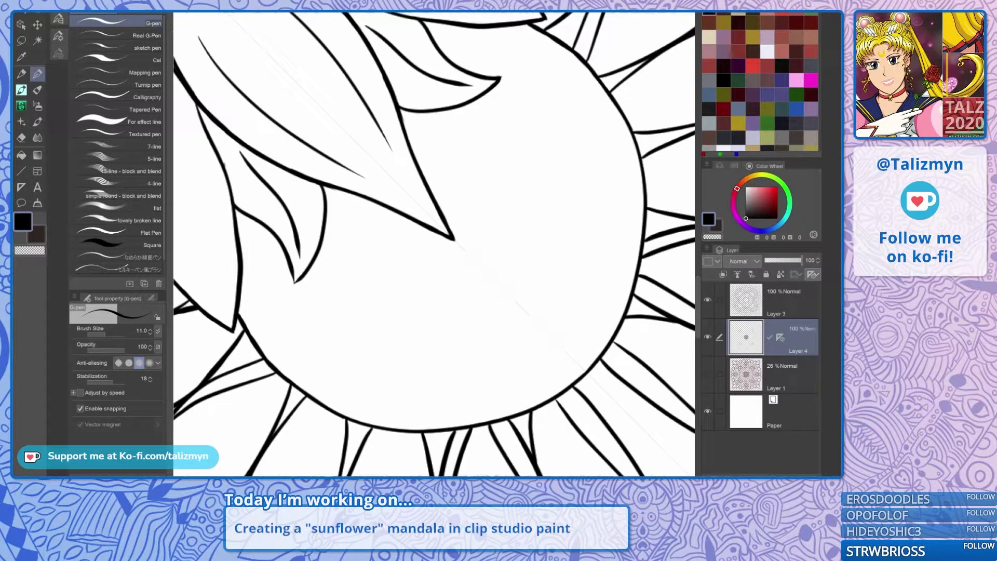
Try inking pointed scallops around the long petal's tip and a short curve at the edge of the outer flower's disc.
{"action": "scroll", "coordinate": [514, 203], "scroll_direction": "down", "scroll_amount": 4}
{"action": "left_click_drag", "start_coordinate": [514, 204], "coordinate": [583, 293]}
{"action": "left_click_drag", "start_coordinate": [406, 150], "coordinate": [524, 407]}
{"action": "scroll", "coordinate": [434, 244], "scroll_direction": "up", "scroll_amount": 8}
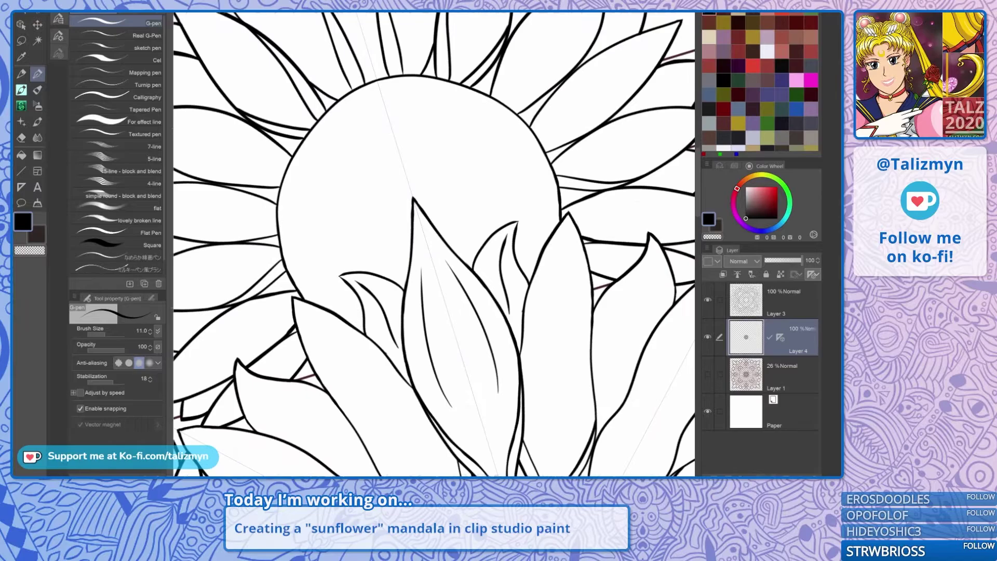
{"action": "scroll", "coordinate": [434, 244], "scroll_direction": "down", "scroll_amount": 6}
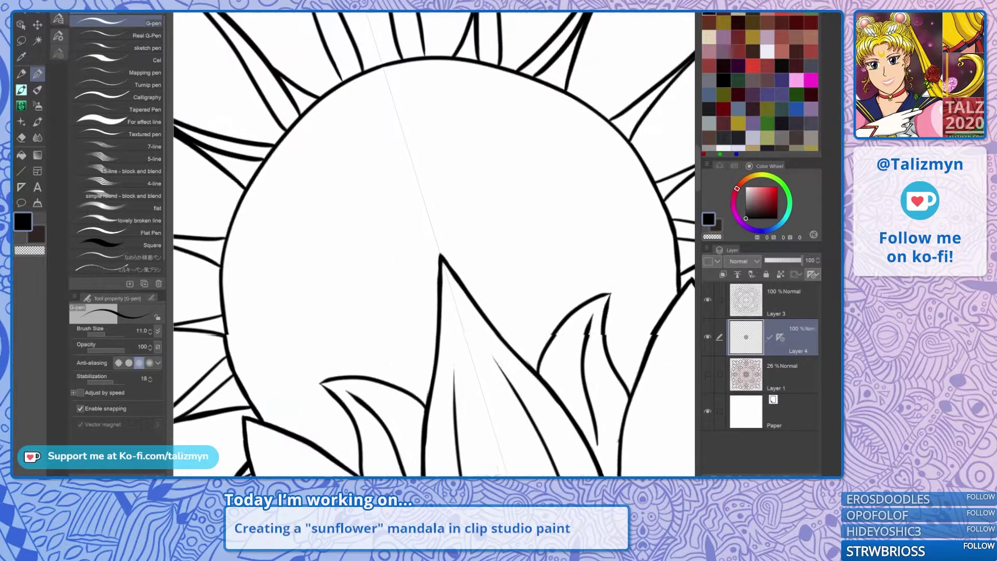
{"action": "left_click_drag", "start_coordinate": [442, 255], "coordinate": [418, 246]}
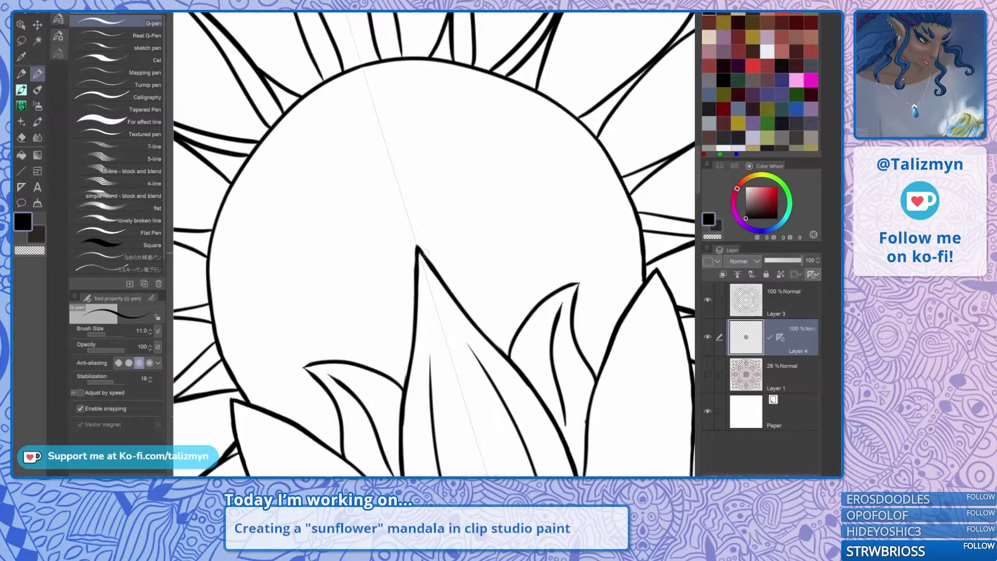
{"action": "mouse_move", "coordinate": [419, 253]}
{"action": "left_mouse_down"}
{"action": "mouse_move", "coordinate": [482, 228]}
{"action": "mouse_move", "coordinate": [508, 274]}
{"action": "mouse_move", "coordinate": [511, 307]}
{"action": "mouse_move", "coordinate": [535, 332]}
{"action": "mouse_move", "coordinate": [512, 399]}
{"action": "left_mouse_up"}
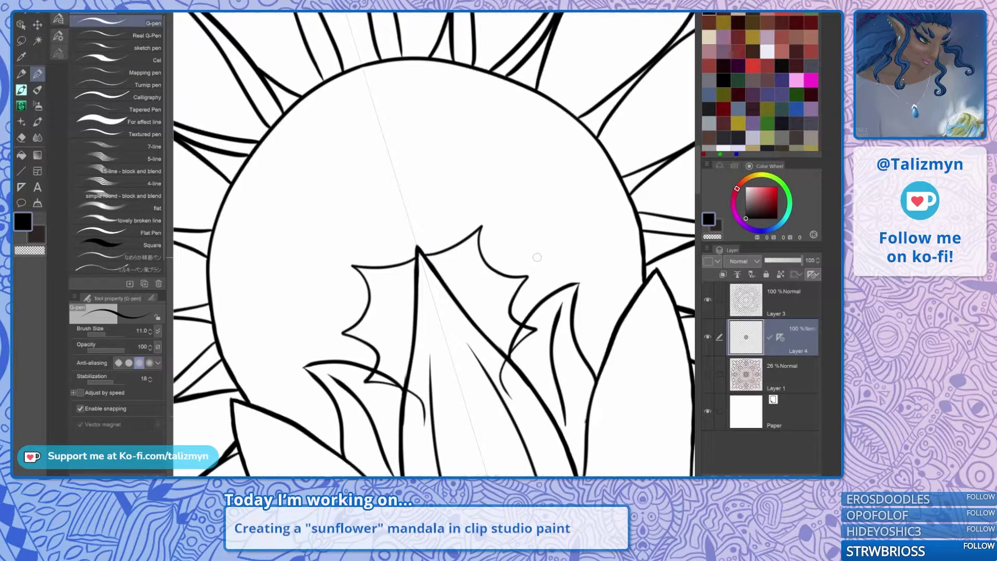
{"action": "key", "text": "ctrl+z"}
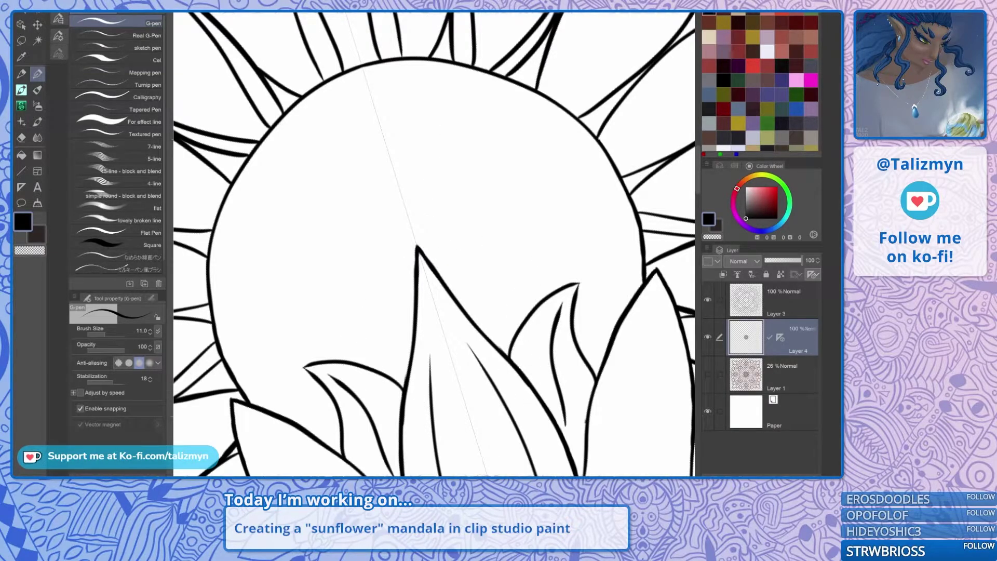
{"action": "left_click_drag", "start_coordinate": [257, 397], "coordinate": [232, 368]}
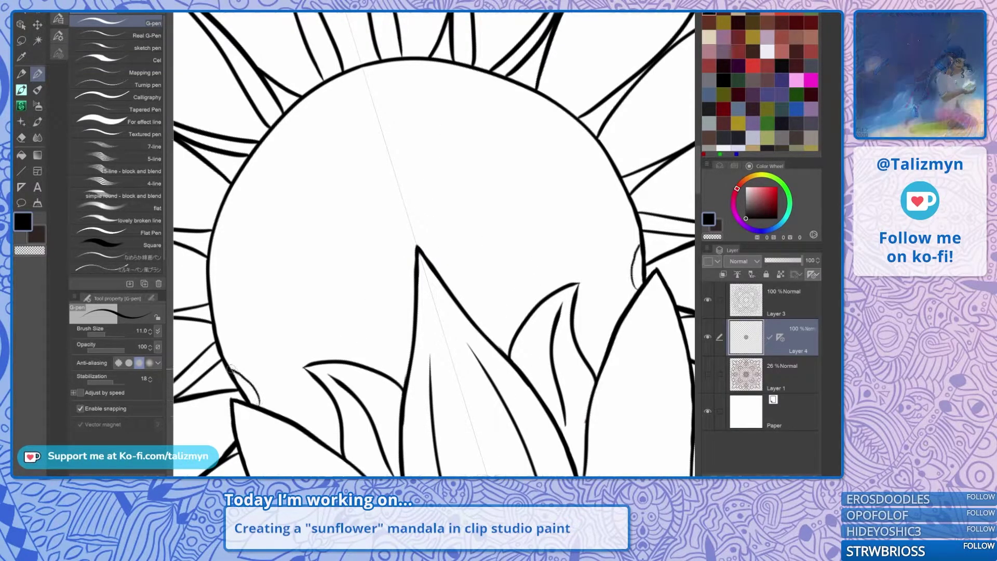
{"action": "key", "text": "ctrl+z"}
Show the rough sketch on Layer 1 as a guide for the outer flower's disc.
{"action": "left_click_drag", "start_coordinate": [434, 245], "coordinate": [456, 263]}
{"action": "scroll", "coordinate": [558, 263], "scroll_direction": "down", "scroll_amount": 4}
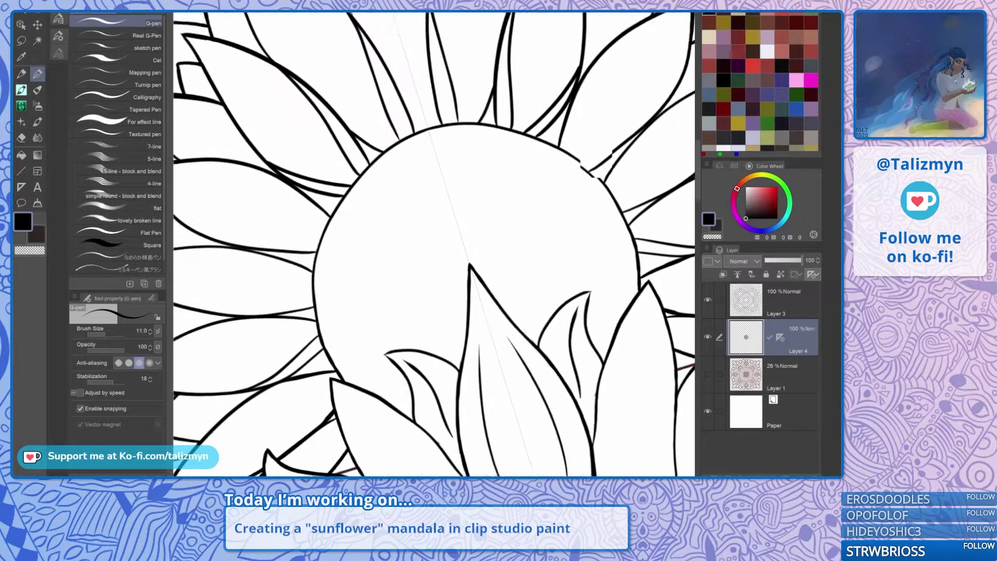
{"action": "left_click_drag", "start_coordinate": [557, 263], "coordinate": [524, 184]}
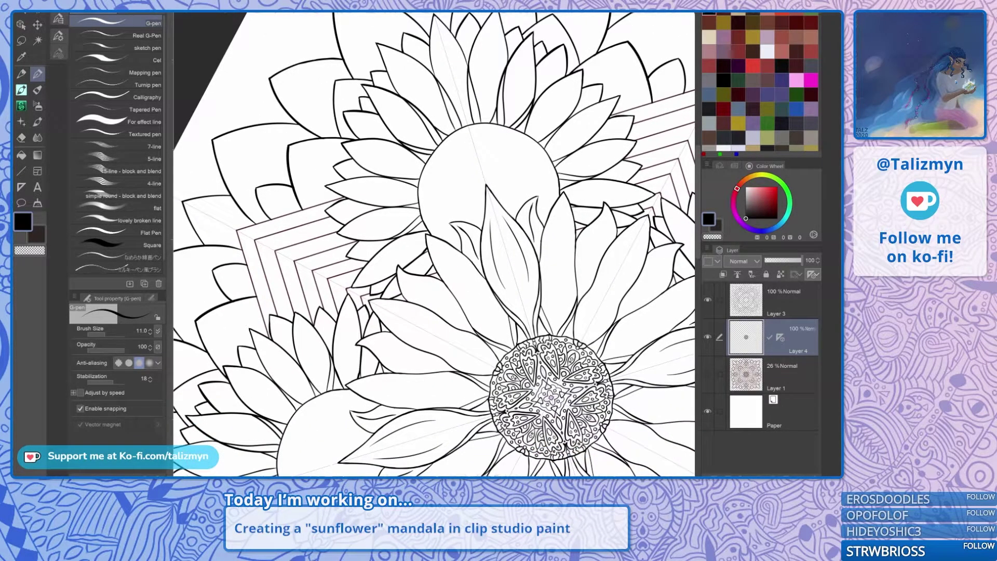
{"action": "scroll", "coordinate": [499, 94], "scroll_direction": "up", "scroll_amount": 4}
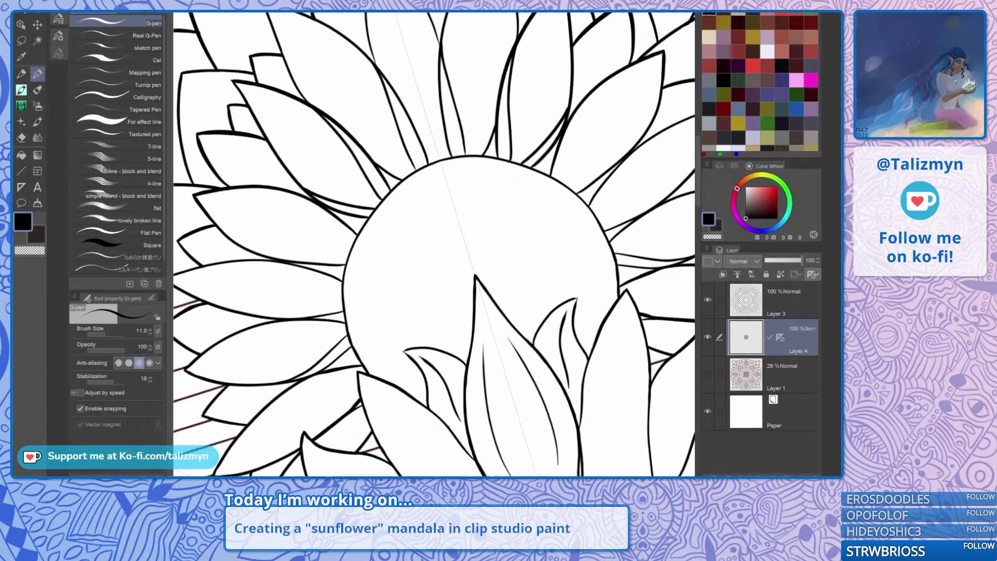
{"action": "left_click", "coordinate": [707, 374]}
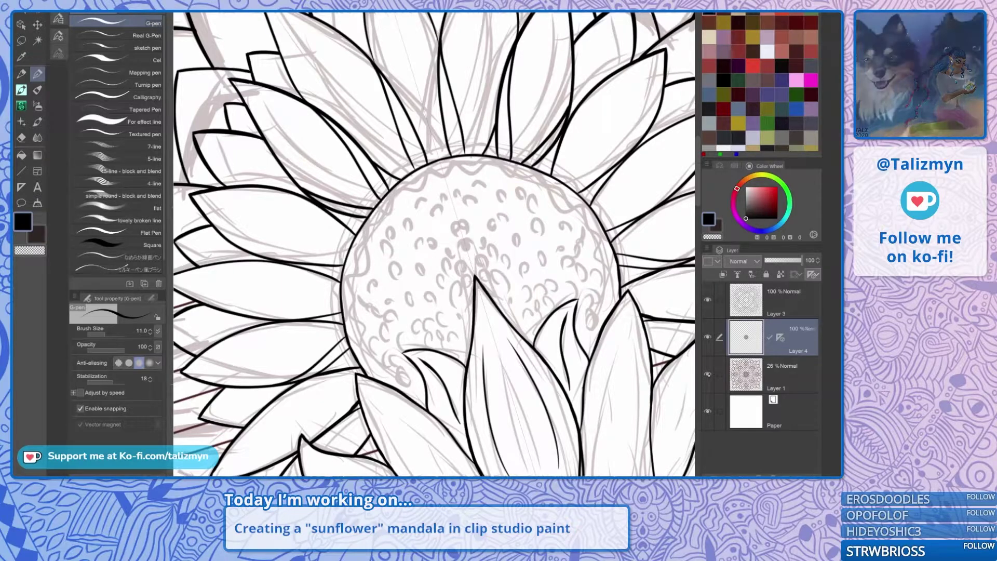
Hide the rough sketch on Layer 1 to work on the outer flower's empty disc without the guide.
{"action": "left_click", "coordinate": [708, 374]}
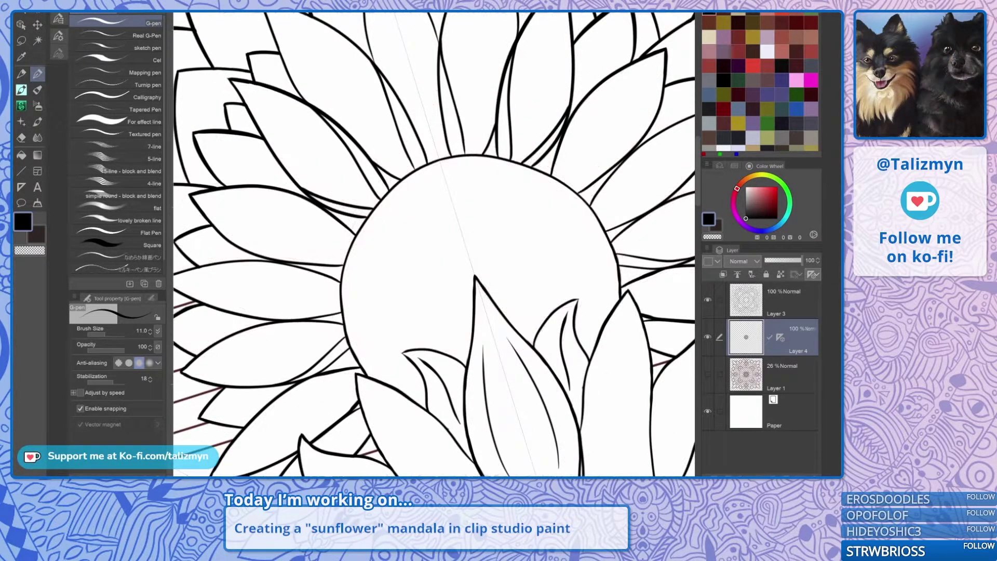
{"action": "mouse_move", "coordinate": [530, 208]}
{"action": "left_mouse_down"}
{"action": "mouse_move", "coordinate": [537, 243]}
{"action": "mouse_move", "coordinate": [525, 253]}
{"action": "mouse_move", "coordinate": [521, 225]}
{"action": "left_mouse_up"}
{"action": "scroll", "coordinate": [528, 226], "scroll_direction": "up", "scroll_amount": 3}
{"action": "scroll", "coordinate": [540, 239], "scroll_direction": "down", "scroll_amount": 1}
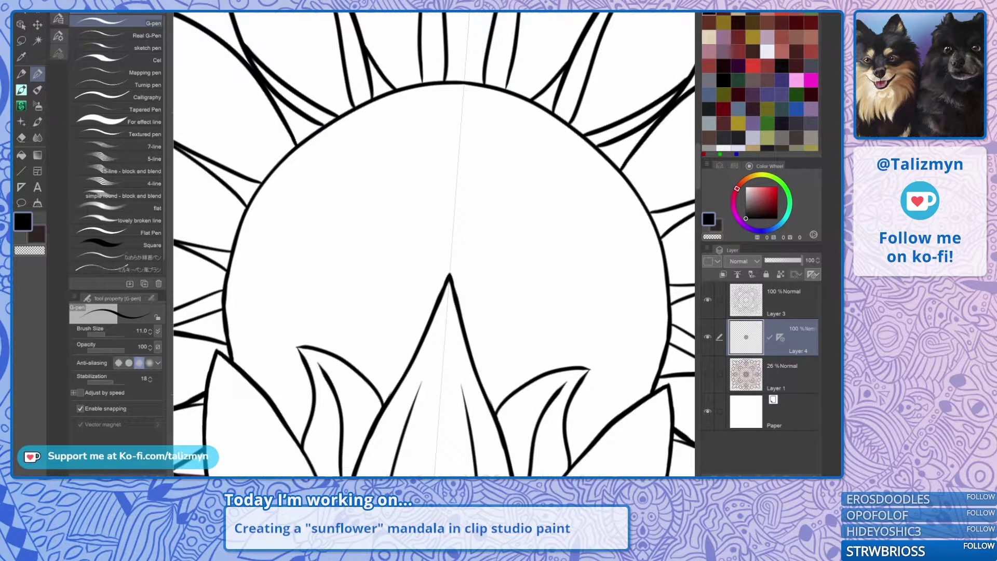
Try inking small ovals beside the long petal's tip, and undo the ones touching its edge.
{"action": "scroll", "coordinate": [434, 245], "scroll_direction": "up", "scroll_amount": 3}
{"action": "mouse_move", "coordinate": [477, 283]}
{"action": "left_mouse_down"}
{"action": "mouse_move", "coordinate": [460, 322]}
{"action": "mouse_move", "coordinate": [474, 323]}
{"action": "mouse_move", "coordinate": [448, 286]}
{"action": "left_mouse_up"}
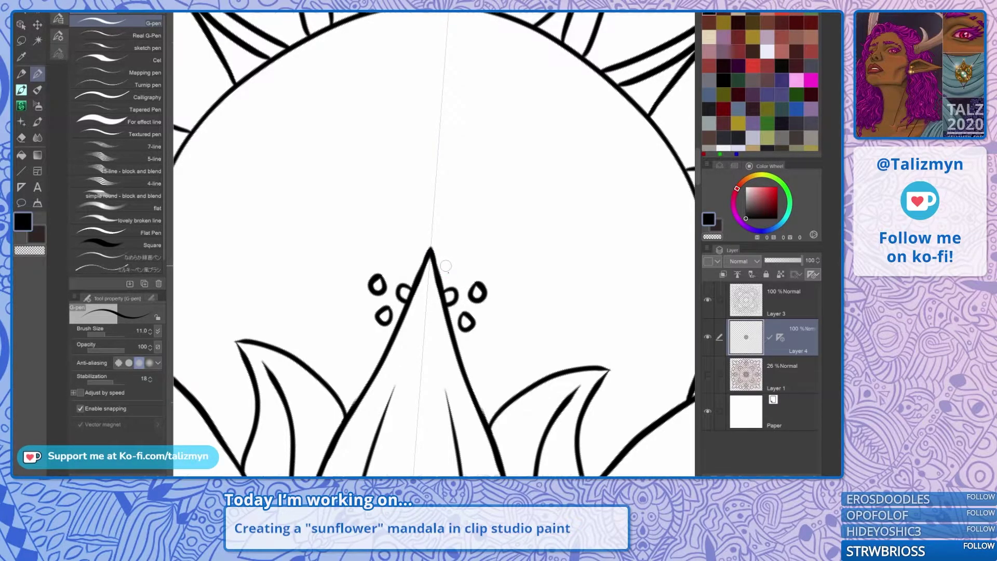
{"action": "left_click_drag", "start_coordinate": [445, 270], "coordinate": [446, 251]}
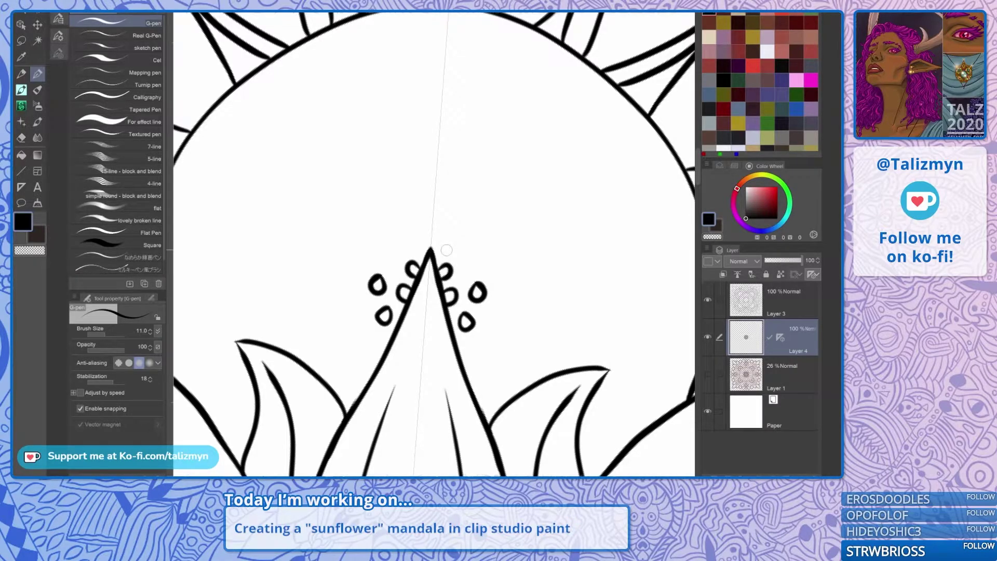
{"action": "key", "text": "ctrl+z"}
{"action": "key", "text": "ctrl+z"}
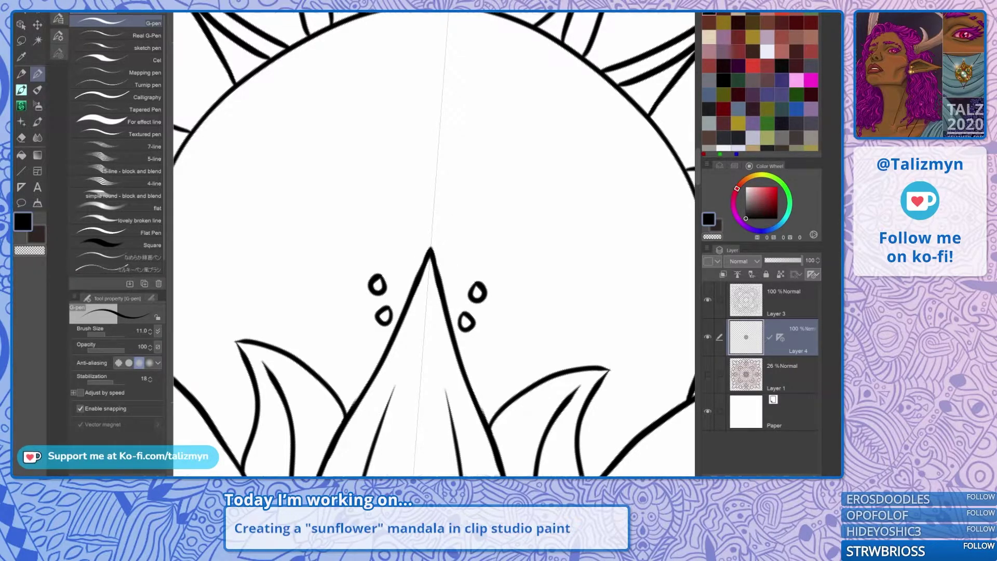
{"action": "key", "text": "alt+f"}
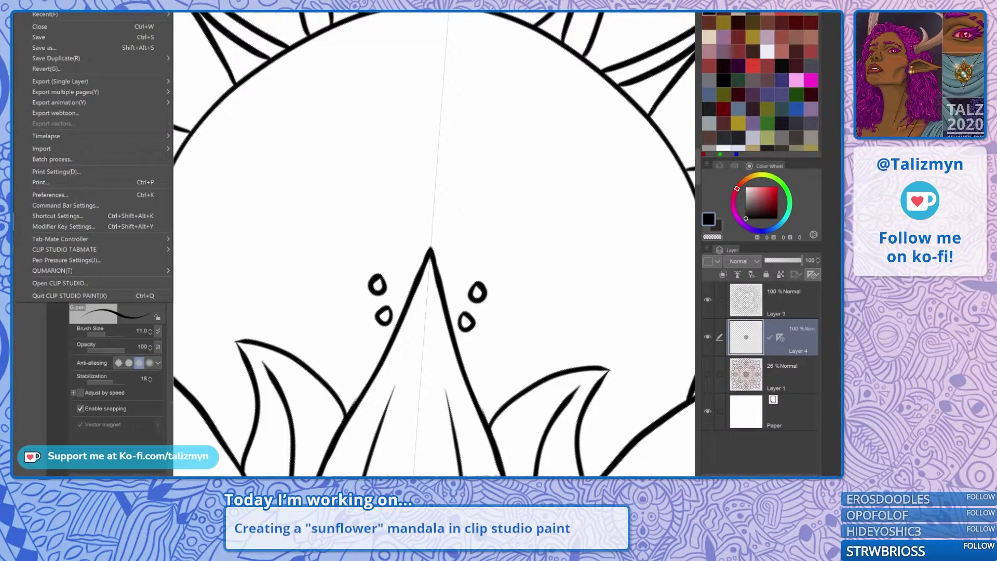
{"action": "key", "text": "Escape"}
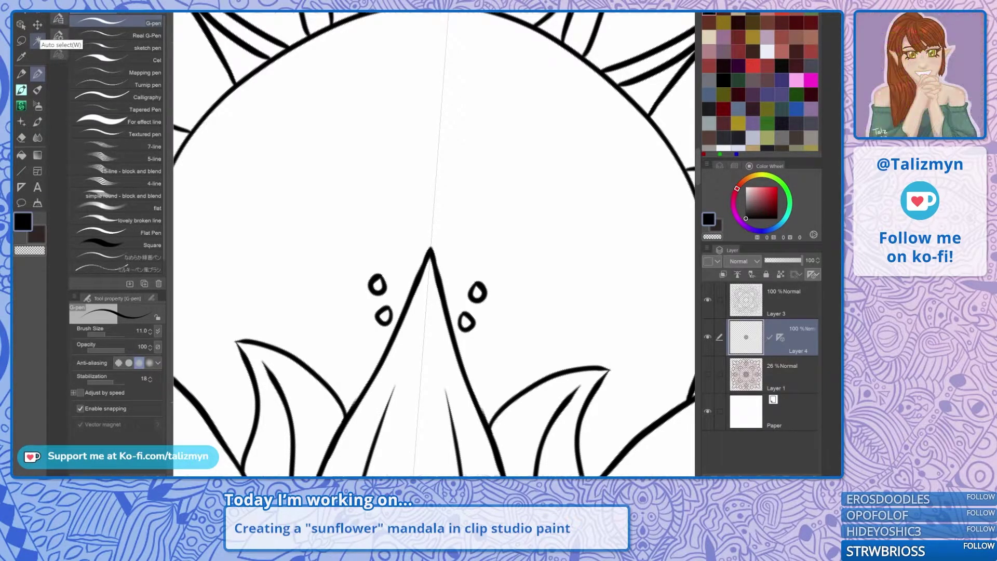
Try inking small circles around the long petal's tip and down its edge to the curled leaf.
{"action": "scroll", "coordinate": [441, 294], "scroll_direction": "up", "scroll_amount": 5}
{"action": "mouse_move", "coordinate": [375, 289]}
{"action": "left_mouse_down"}
{"action": "mouse_move", "coordinate": [373, 310]}
{"action": "mouse_move", "coordinate": [406, 232]}
{"action": "mouse_move", "coordinate": [434, 222]}
{"action": "mouse_move", "coordinate": [369, 240]}
{"action": "mouse_move", "coordinate": [380, 226]}
{"action": "mouse_move", "coordinate": [364, 274]}
{"action": "mouse_move", "coordinate": [409, 217]}
{"action": "mouse_move", "coordinate": [487, 177]}
{"action": "left_mouse_up"}
{"action": "mouse_move", "coordinate": [478, 300]}
{"action": "left_mouse_down"}
{"action": "mouse_move", "coordinate": [464, 312]}
{"action": "mouse_move", "coordinate": [477, 300]}
{"action": "mouse_move", "coordinate": [436, 278]}
{"action": "mouse_move", "coordinate": [449, 270]}
{"action": "left_mouse_up"}
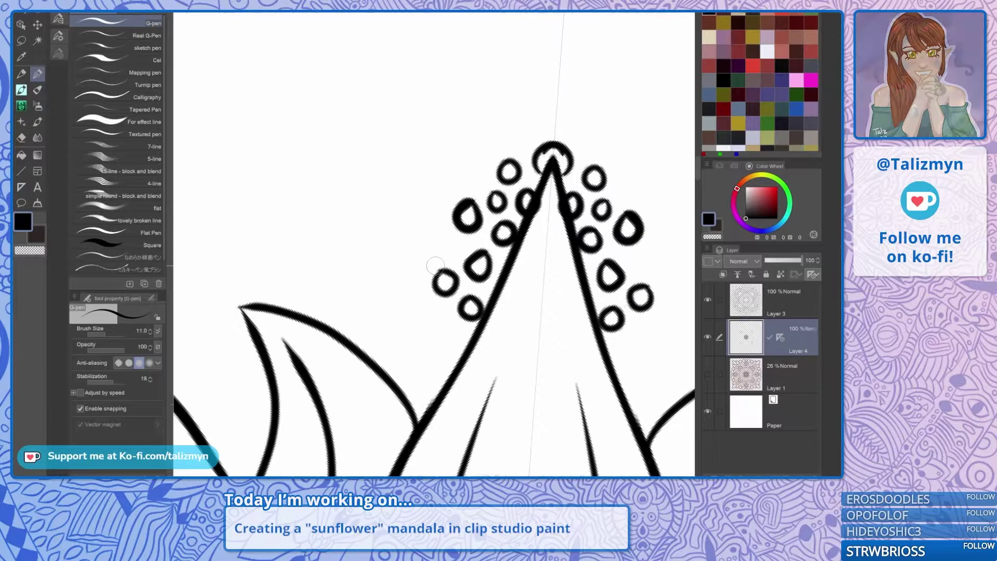
{"action": "mouse_move", "coordinate": [464, 343]}
{"action": "left_mouse_down"}
{"action": "mouse_move", "coordinate": [439, 373]}
{"action": "mouse_move", "coordinate": [445, 390]}
{"action": "mouse_move", "coordinate": [461, 371]}
{"action": "mouse_move", "coordinate": [453, 368]}
{"action": "left_mouse_up"}
{"action": "mouse_move", "coordinate": [442, 320]}
{"action": "left_mouse_down"}
{"action": "mouse_move", "coordinate": [435, 343]}
{"action": "mouse_move", "coordinate": [442, 326]}
{"action": "mouse_move", "coordinate": [405, 364]}
{"action": "mouse_move", "coordinate": [414, 344]}
{"action": "left_mouse_up"}
{"action": "mouse_move", "coordinate": [427, 380]}
{"action": "left_mouse_down"}
{"action": "mouse_move", "coordinate": [415, 408]}
{"action": "mouse_move", "coordinate": [426, 380]}
{"action": "left_mouse_up"}
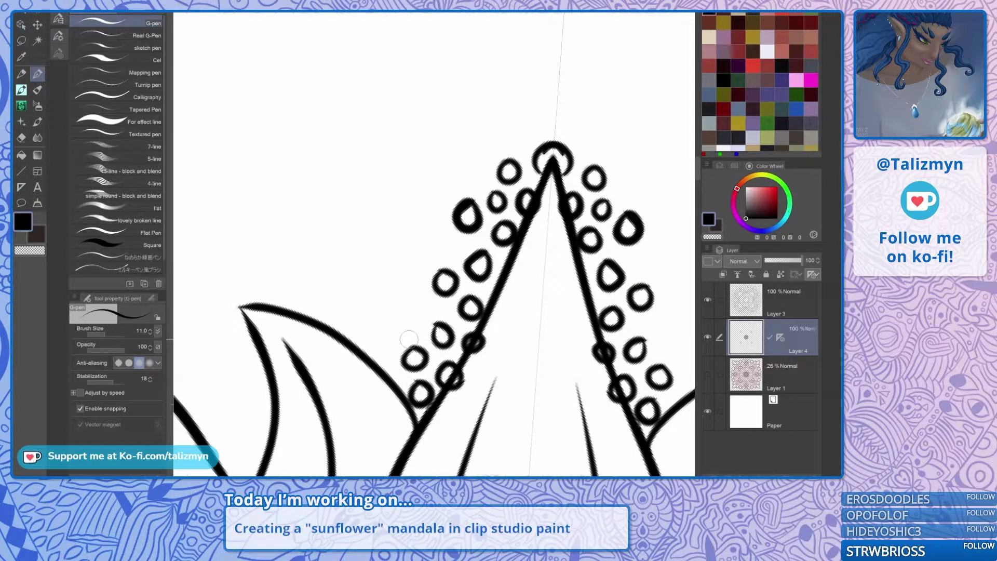
{"action": "scroll", "coordinate": [567, 250], "scroll_direction": "down", "scroll_amount": 10}
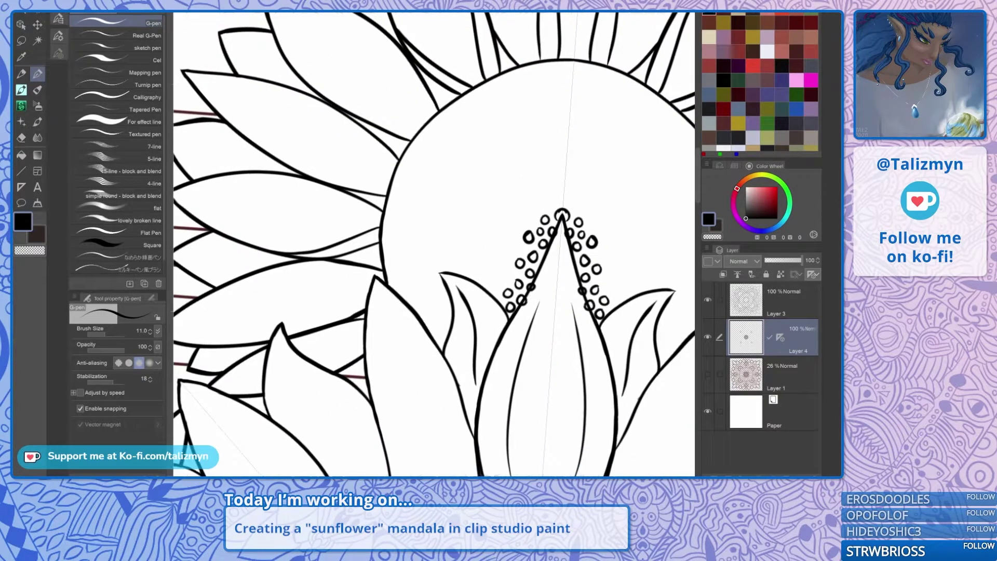
{"action": "left_click_drag", "start_coordinate": [532, 290], "coordinate": [500, 314]}
{"action": "scroll", "coordinate": [500, 315], "scroll_direction": "up", "scroll_amount": 10}
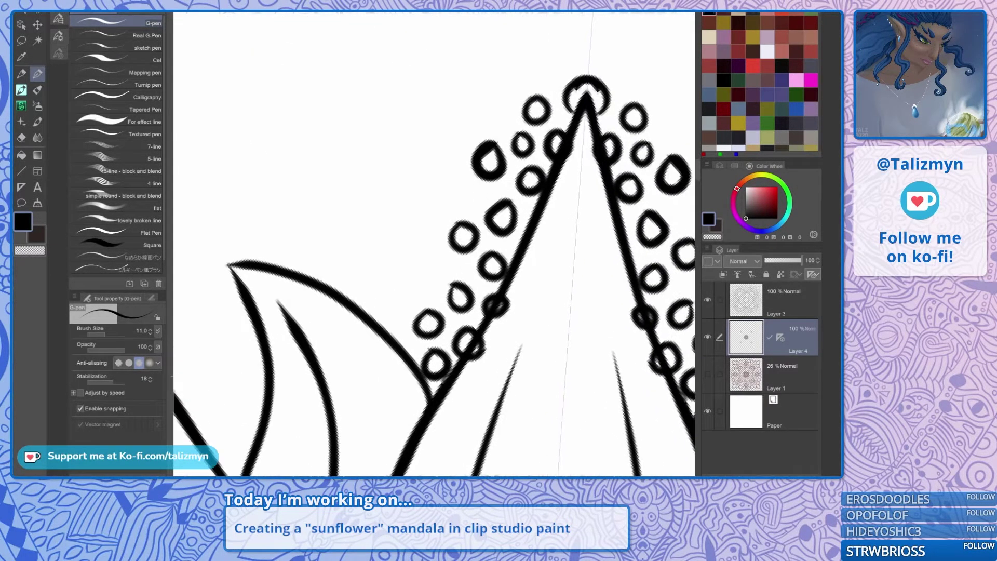
{"action": "scroll", "coordinate": [488, 293], "scroll_direction": "up", "scroll_amount": 1}
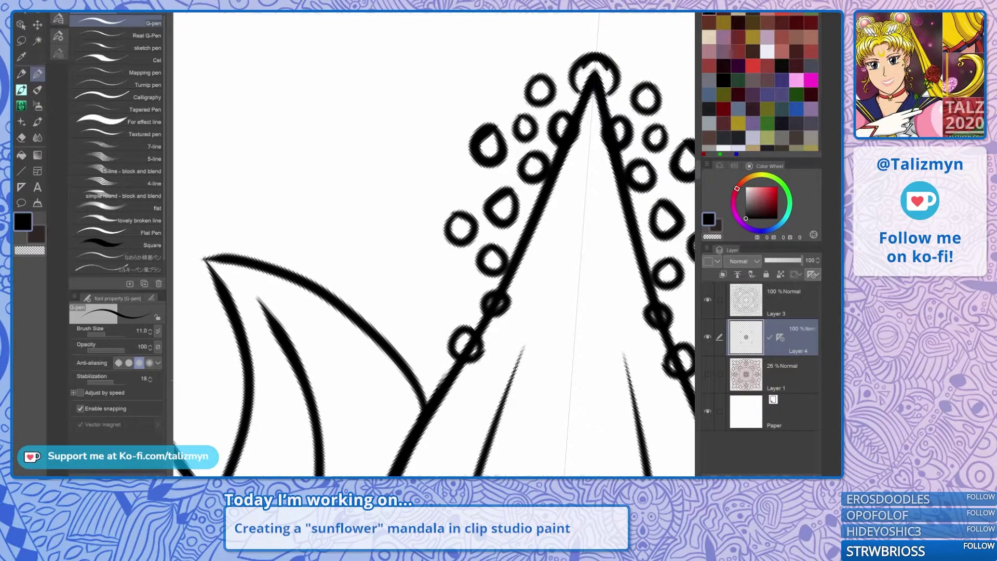
Undo all the small circles and ovals around the long petal's tip.
{"action": "key", "text": "ctrl+z"}
{"action": "key", "text": "ctrl+z"}
{"action": "key", "text": "ctrl+z"}
{"action": "key", "text": "ctrl+z"}
{"action": "key", "text": "ctrl+z"}
{"action": "key", "text": "ctrl+z"}
{"action": "key", "text": "ctrl+z"}
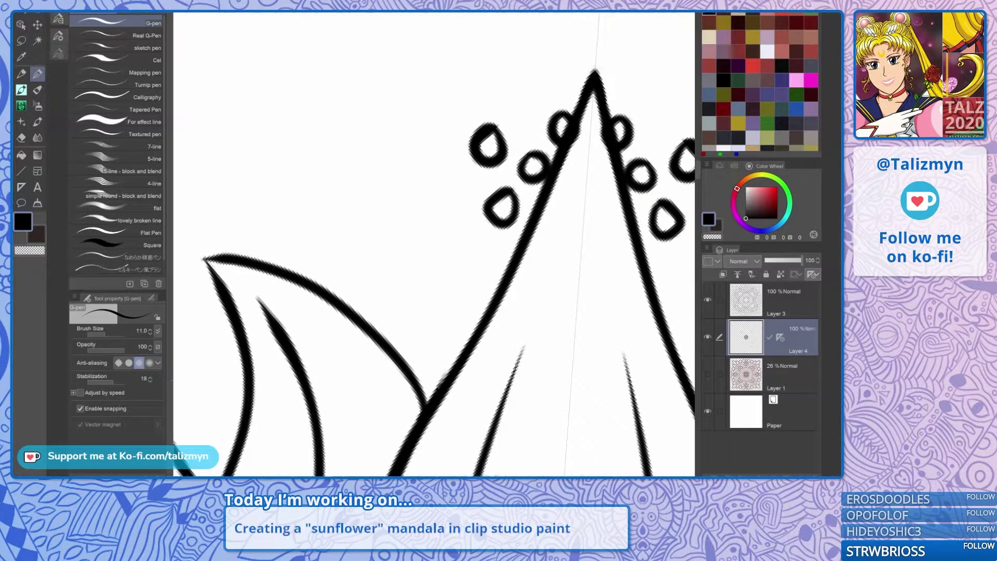
{"action": "key", "text": "ctrl+z"}
{"action": "key", "text": "ctrl+z"}
{"action": "key", "text": "ctrl+z"}
{"action": "key", "text": "ctrl+z"}
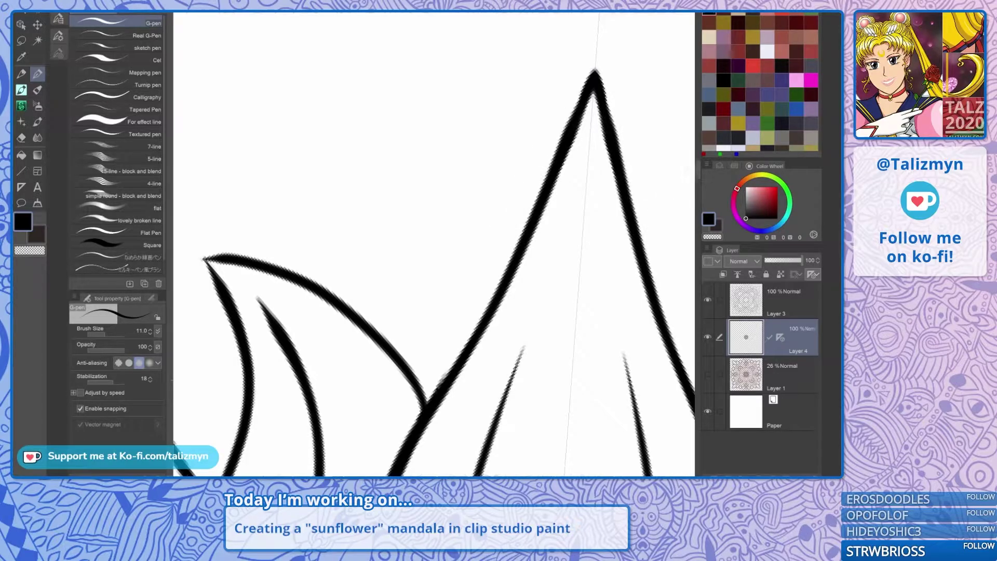
Try inking an arc and a few small circles where the curled leaf meets the long petal, and undo them.
{"action": "scroll", "coordinate": [410, 341], "scroll_direction": "up", "scroll_amount": 3}
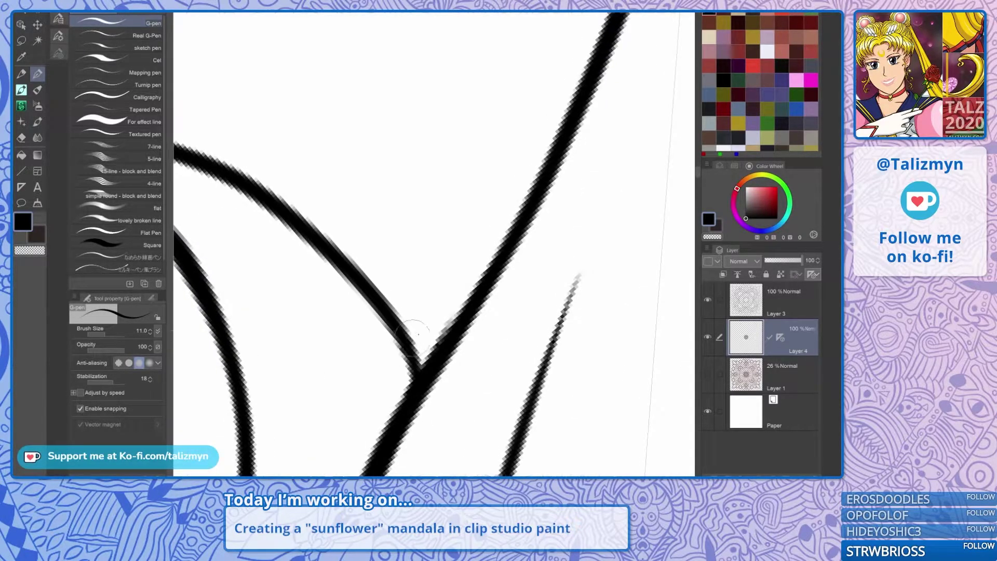
{"action": "left_click_drag", "start_coordinate": [407, 341], "coordinate": [453, 338]}
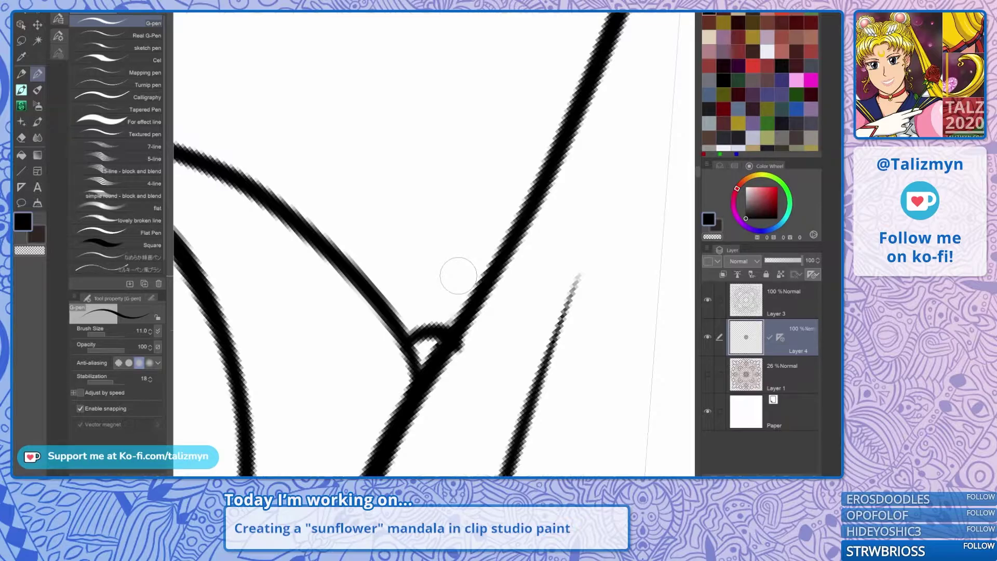
{"action": "key", "text": "ctrl+z"}
{"action": "mouse_move", "coordinate": [422, 319]}
{"action": "left_mouse_down"}
{"action": "mouse_move", "coordinate": [431, 276]}
{"action": "mouse_move", "coordinate": [515, 248]}
{"action": "mouse_move", "coordinate": [522, 255]}
{"action": "mouse_move", "coordinate": [517, 310]}
{"action": "left_mouse_up"}
{"action": "mouse_move", "coordinate": [435, 284]}
{"action": "left_mouse_down"}
{"action": "mouse_move", "coordinate": [429, 324]}
{"action": "mouse_move", "coordinate": [454, 302]}
{"action": "mouse_move", "coordinate": [435, 285]}
{"action": "left_mouse_up"}
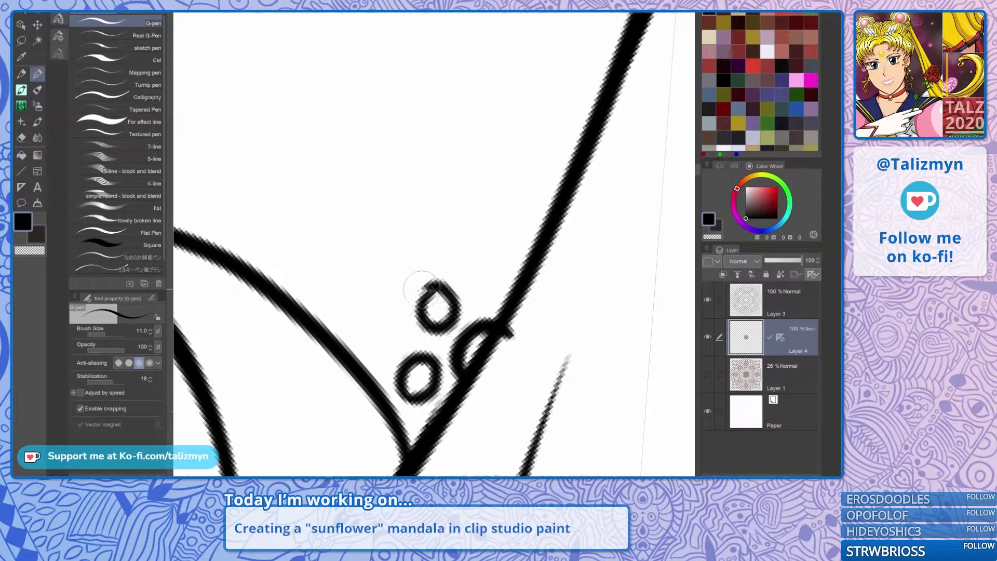
{"action": "scroll", "coordinate": [430, 271], "scroll_direction": "down", "scroll_amount": 3}
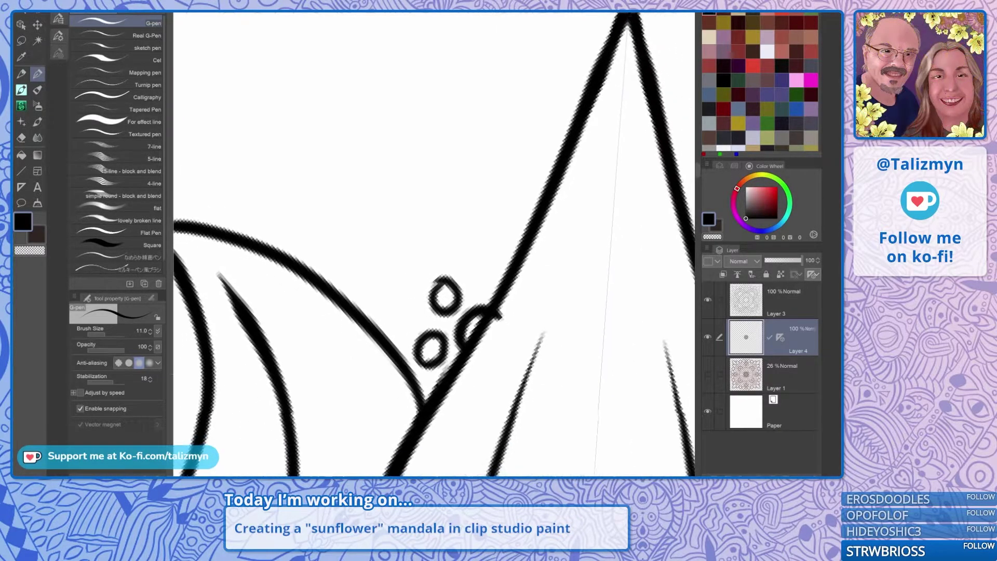
{"action": "scroll", "coordinate": [449, 288], "scroll_direction": "down", "scroll_amount": 4}
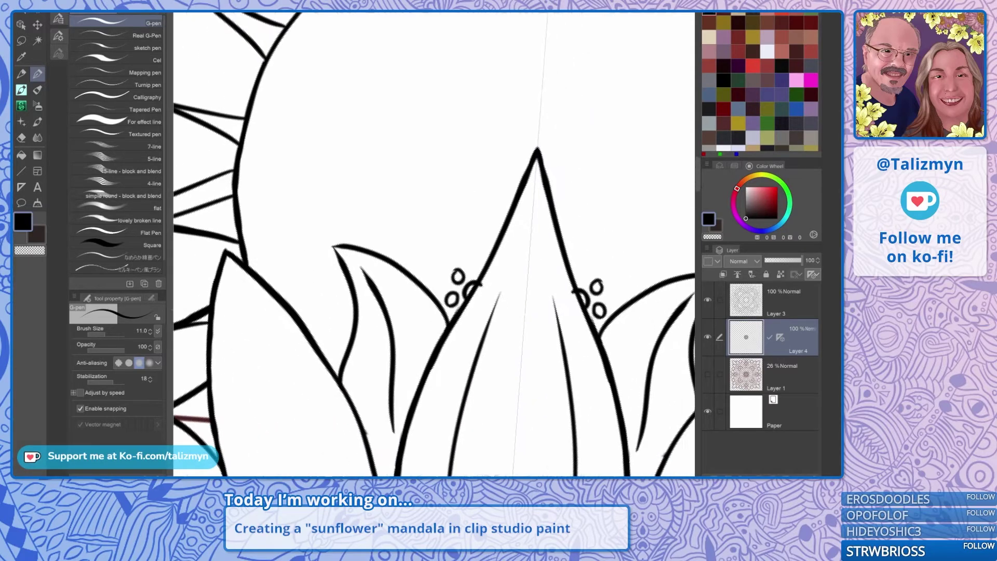
{"action": "key", "text": "ctrl+z"}
{"action": "key", "text": "ctrl+z"}
{"action": "key", "text": "ctrl+z"}
Ink small circles on the long petal's edge and just above where the curled leaf meets it.
{"action": "scroll", "coordinate": [449, 289], "scroll_direction": "down", "scroll_amount": 6}
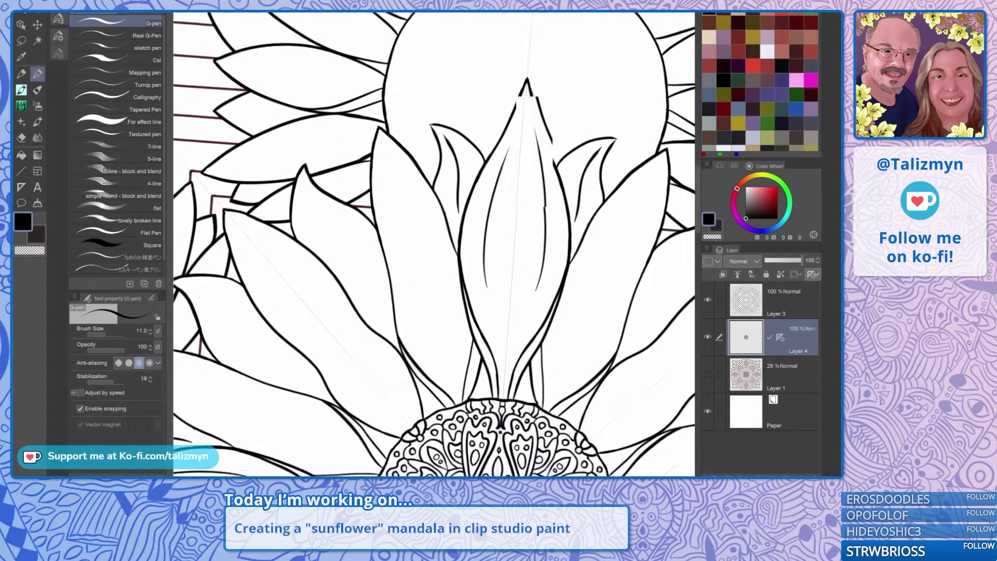
{"action": "scroll", "coordinate": [450, 288], "scroll_direction": "up", "scroll_amount": 4}
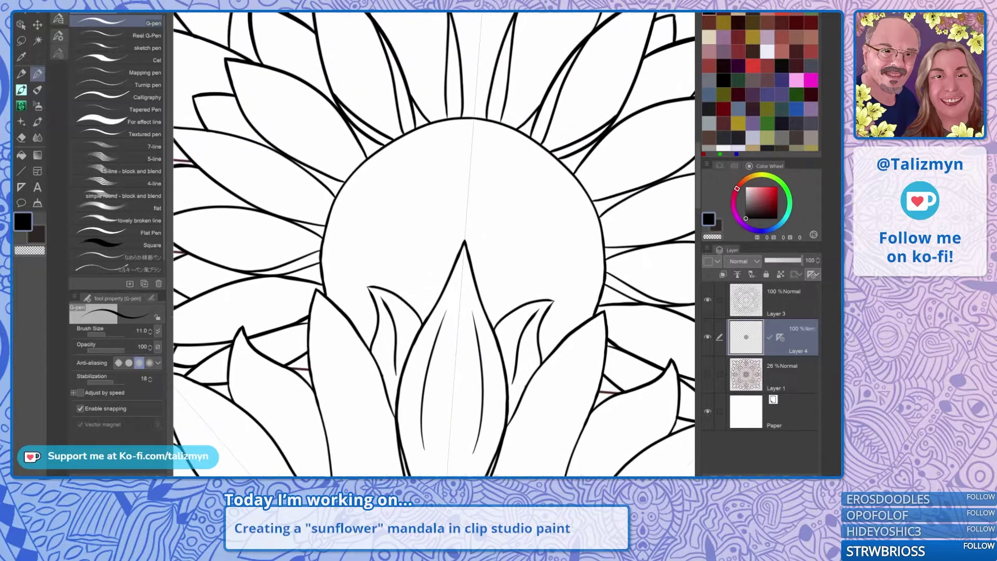
{"action": "left_click_drag", "start_coordinate": [444, 260], "coordinate": [402, 283]}
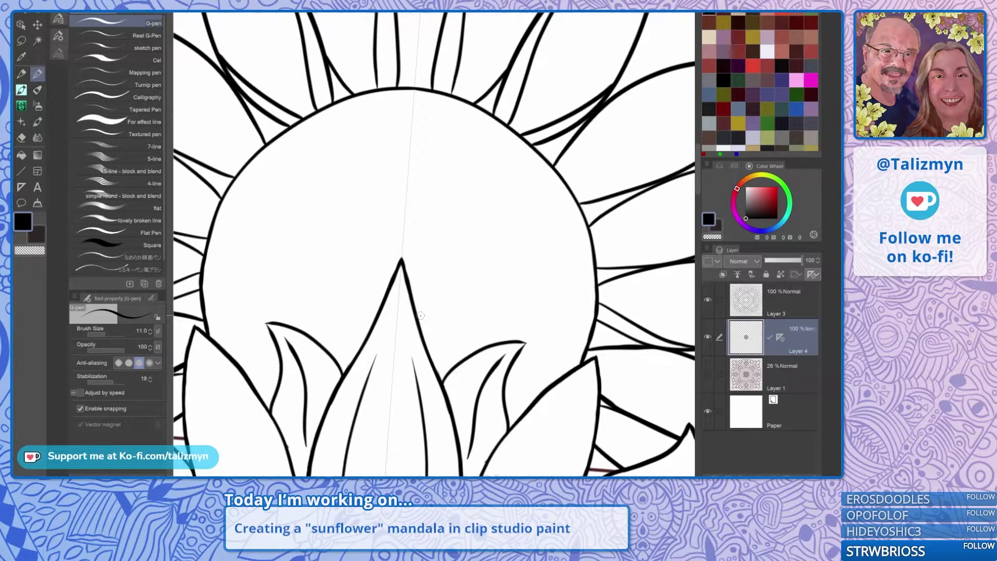
{"action": "left_click_drag", "start_coordinate": [422, 310], "coordinate": [420, 311]}
{"action": "key", "text": "ctrl+z"}
{"action": "mouse_move", "coordinate": [421, 335]}
{"action": "left_mouse_down"}
{"action": "mouse_move", "coordinate": [432, 326]}
{"action": "mouse_move", "coordinate": [425, 314]}
{"action": "left_mouse_up"}
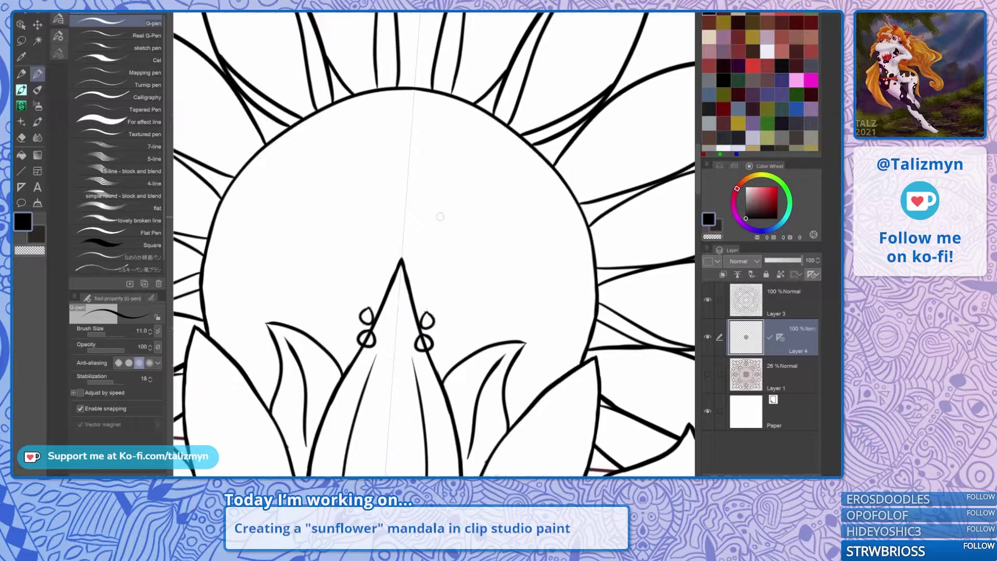
{"action": "key", "text": "ctrl+z"}
{"action": "mouse_move", "coordinate": [445, 348]}
{"action": "left_mouse_down"}
{"action": "mouse_move", "coordinate": [438, 361]}
{"action": "mouse_move", "coordinate": [446, 321]}
{"action": "left_mouse_up"}
{"action": "key", "text": "ctrl+z"}
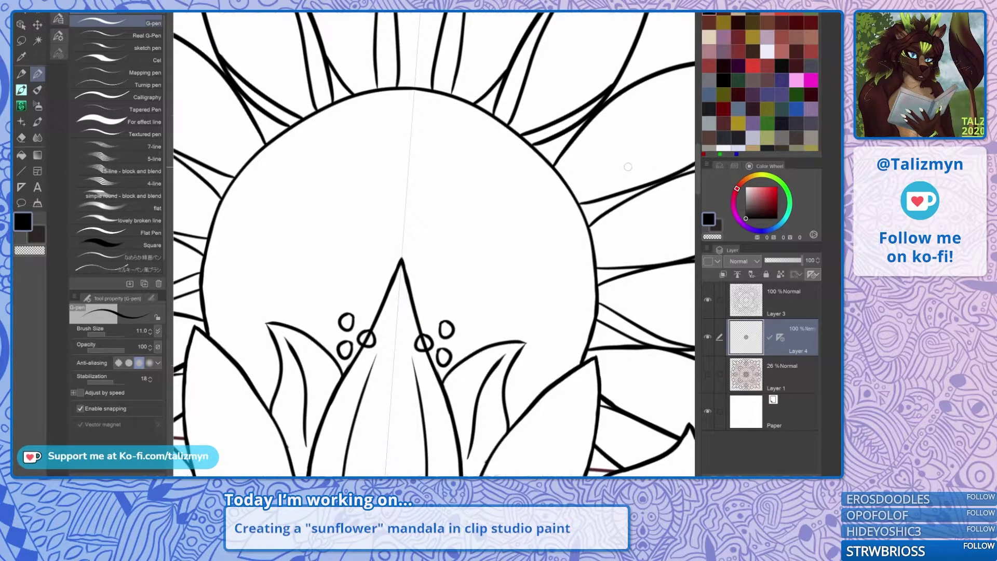
Extend the cluster of small circles outward along the curled leaf's upper edge, undoing unwanted strokes.
{"action": "mouse_move", "coordinate": [462, 336]}
{"action": "left_mouse_down"}
{"action": "mouse_move", "coordinate": [456, 349]}
{"action": "mouse_move", "coordinate": [464, 336]}
{"action": "mouse_move", "coordinate": [419, 311]}
{"action": "mouse_move", "coordinate": [420, 324]}
{"action": "mouse_move", "coordinate": [429, 308]}
{"action": "mouse_move", "coordinate": [481, 331]}
{"action": "mouse_move", "coordinate": [491, 347]}
{"action": "mouse_move", "coordinate": [489, 336]}
{"action": "left_mouse_up"}
{"action": "key", "text": "ctrl+z"}
{"action": "key", "text": "ctrl+z"}
{"action": "key", "text": "ctrl+z"}
{"action": "key", "text": "ctrl+z"}
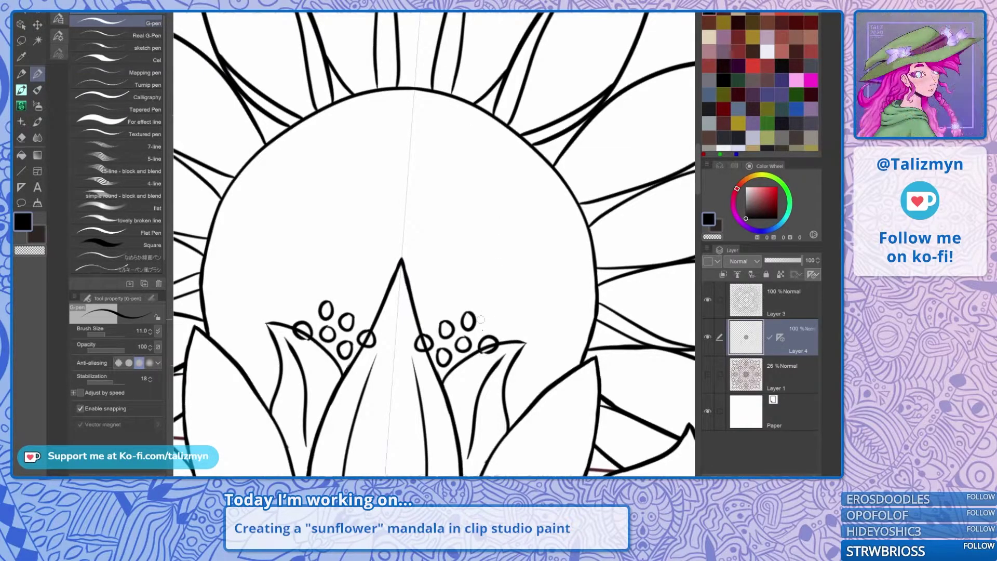
Ink small circles up the long petal's edge, finishing with one centred on its tip.
{"action": "mouse_move", "coordinate": [417, 312]}
{"action": "left_mouse_down"}
{"action": "mouse_move", "coordinate": [411, 322]}
{"action": "mouse_move", "coordinate": [437, 300]}
{"action": "mouse_move", "coordinate": [419, 324]}
{"action": "mouse_move", "coordinate": [421, 312]}
{"action": "mouse_move", "coordinate": [457, 311]}
{"action": "mouse_move", "coordinate": [446, 294]}
{"action": "mouse_move", "coordinate": [421, 301]}
{"action": "mouse_move", "coordinate": [426, 287]}
{"action": "mouse_move", "coordinate": [393, 249]}
{"action": "left_mouse_up"}
{"action": "key", "text": "ctrl+z"}
{"action": "key", "text": "ctrl+z"}
{"action": "key", "text": "ctrl+z"}
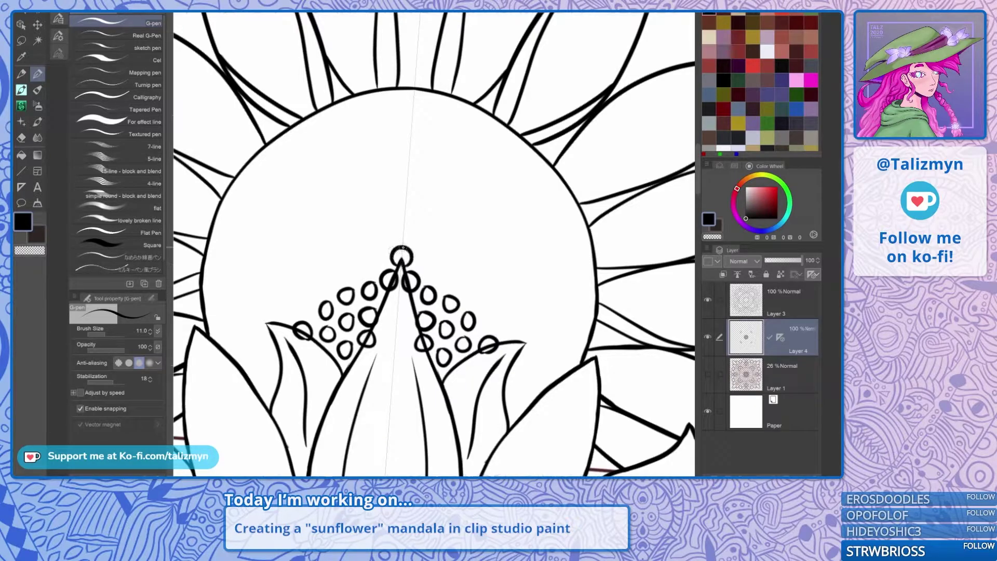
Add two small circles above the curled leaf's tip, and undo the circles tried along its outer edge.
{"action": "mouse_move", "coordinate": [496, 315]}
{"action": "left_mouse_down"}
{"action": "mouse_move", "coordinate": [489, 327]}
{"action": "mouse_move", "coordinate": [502, 307]}
{"action": "mouse_move", "coordinate": [520, 328]}
{"action": "mouse_move", "coordinate": [526, 362]}
{"action": "mouse_move", "coordinate": [523, 349]}
{"action": "mouse_move", "coordinate": [516, 382]}
{"action": "mouse_move", "coordinate": [507, 371]}
{"action": "mouse_move", "coordinate": [517, 409]}
{"action": "mouse_move", "coordinate": [509, 396]}
{"action": "mouse_move", "coordinate": [532, 404]}
{"action": "mouse_move", "coordinate": [541, 388]}
{"action": "left_mouse_up"}
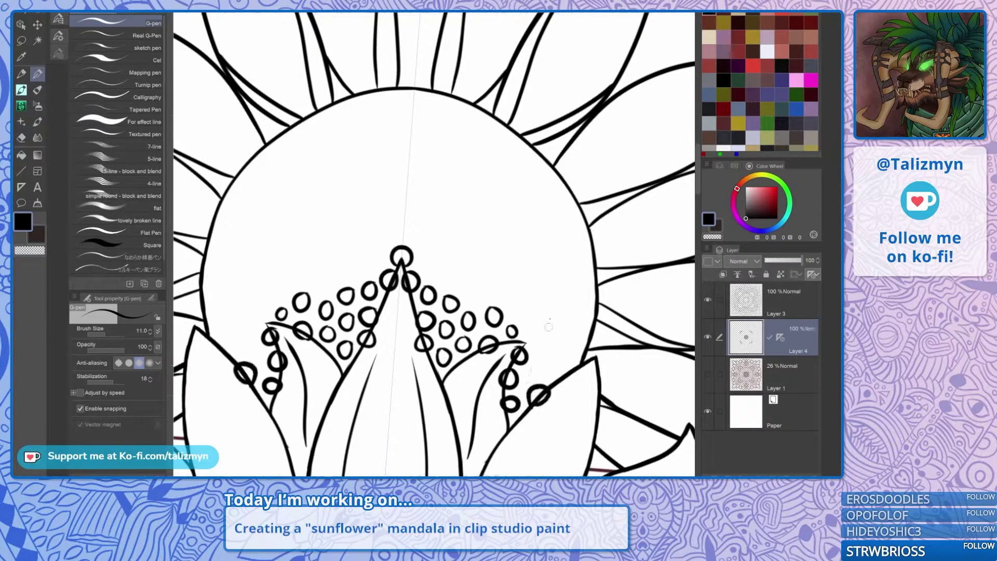
{"action": "key", "text": "ctrl+z"}
{"action": "key", "text": "ctrl+z"}
{"action": "key", "text": "ctrl+z"}
{"action": "key", "text": "ctrl+z"}
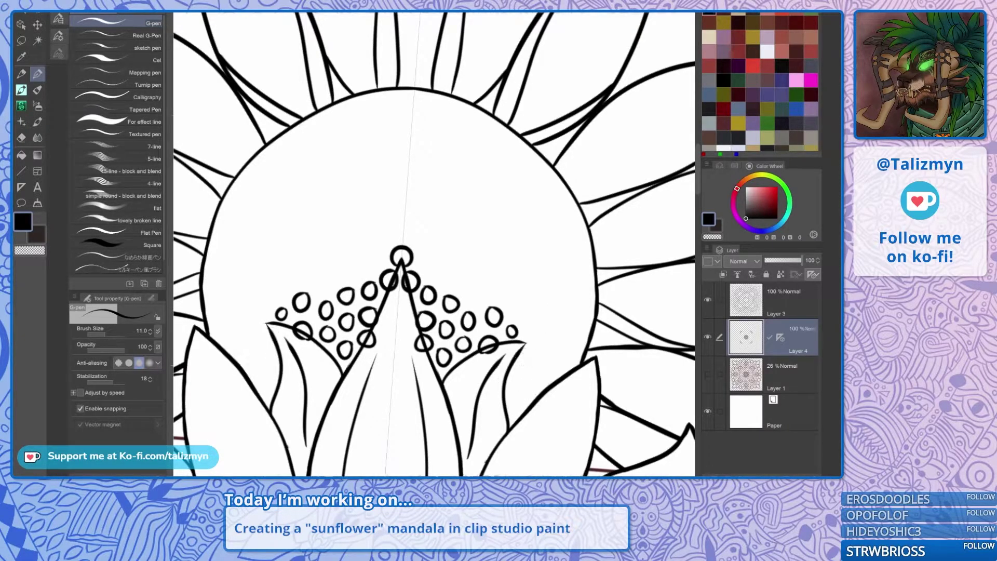
Ink a circle where the curled leaf meets the neighbouring outer petal, undoing the extra circles tried above it.
{"action": "mouse_move", "coordinate": [514, 416]}
{"action": "left_mouse_down"}
{"action": "mouse_move", "coordinate": [512, 430]}
{"action": "mouse_move", "coordinate": [505, 402]}
{"action": "left_mouse_up"}
{"action": "left_click_drag", "start_coordinate": [504, 401], "coordinate": [506, 386]}
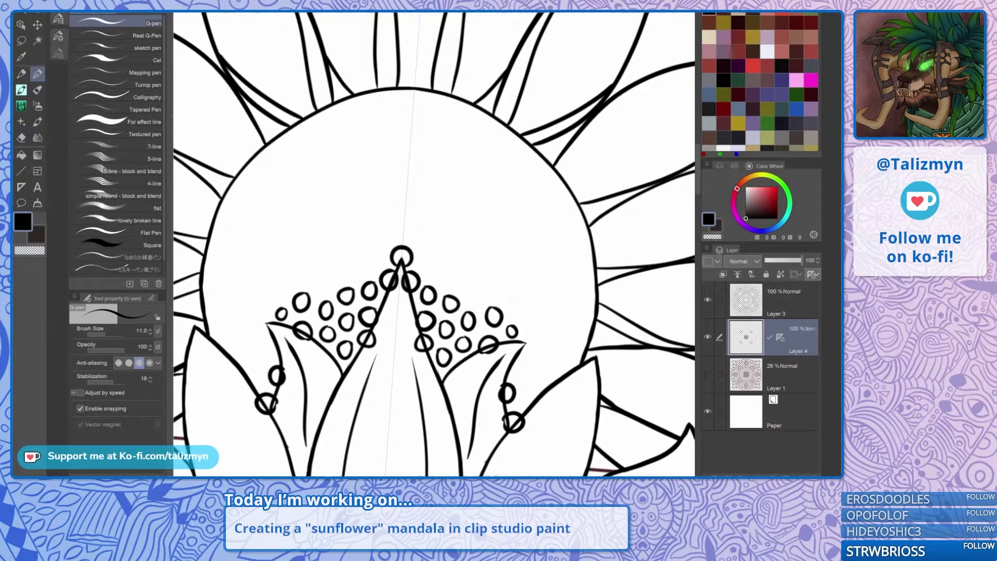
{"action": "key", "text": "ctrl+z"}
{"action": "left_click_drag", "start_coordinate": [510, 397], "coordinate": [520, 388]}
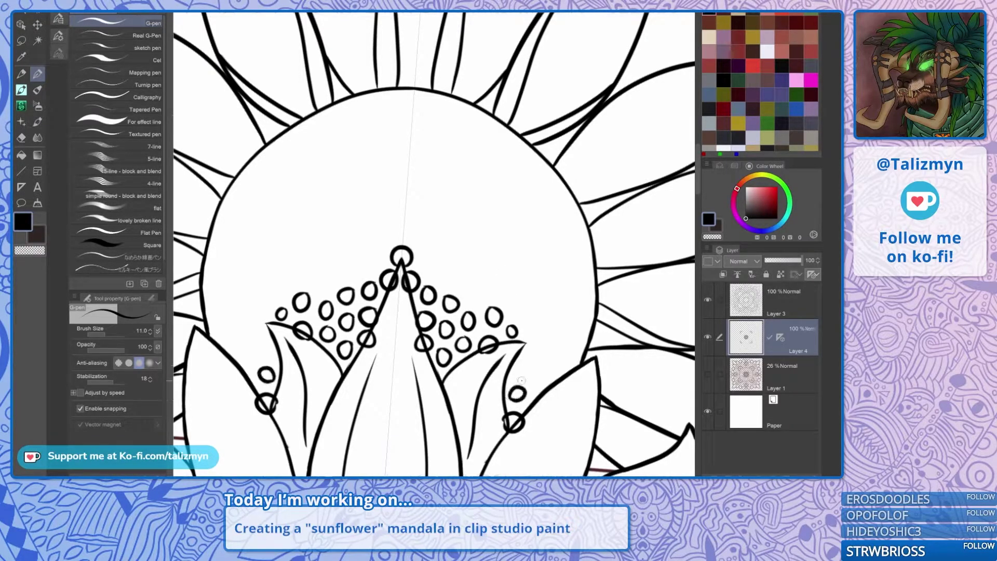
{"action": "key", "text": "ctrl+z"}
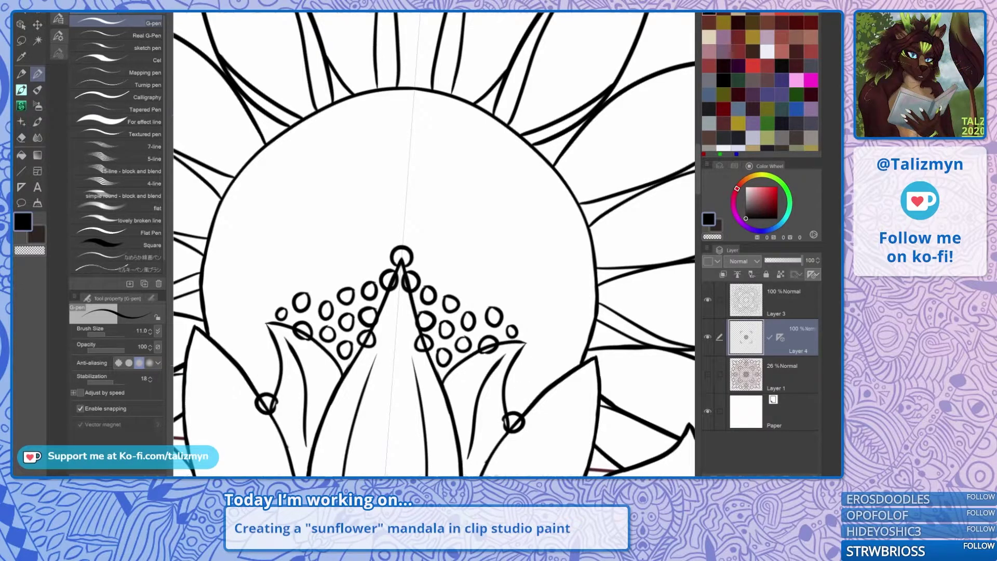
{"action": "left_click_drag", "start_coordinate": [506, 401], "coordinate": [508, 400]}
{"action": "key", "text": "ctrl+z"}
Ink small circles in the narrow base of the gap between the curled leaf and the outer petal.
{"action": "left_click_drag", "start_coordinate": [512, 277], "coordinate": [535, 210]}
{"action": "left_click_drag", "start_coordinate": [425, 190], "coordinate": [577, 280]}
{"action": "scroll", "coordinate": [387, 277], "scroll_direction": "up", "scroll_amount": 2}
{"action": "mouse_move", "coordinate": [429, 298]}
{"action": "left_mouse_down"}
{"action": "mouse_move", "coordinate": [415, 301]}
{"action": "mouse_move", "coordinate": [422, 325]}
{"action": "mouse_move", "coordinate": [433, 300]}
{"action": "left_mouse_up"}
{"action": "mouse_move", "coordinate": [380, 271]}
{"action": "left_mouse_down"}
{"action": "mouse_move", "coordinate": [400, 298]}
{"action": "mouse_move", "coordinate": [373, 268]}
{"action": "mouse_move", "coordinate": [432, 278]}
{"action": "mouse_move", "coordinate": [433, 253]}
{"action": "left_mouse_up"}
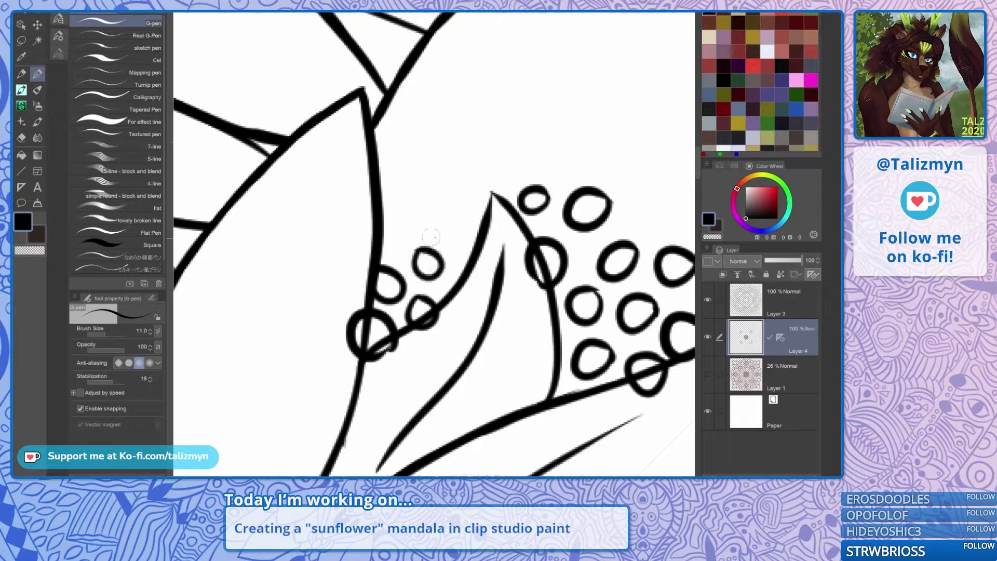
{"action": "mouse_move", "coordinate": [450, 288]}
{"action": "left_mouse_down"}
{"action": "mouse_move", "coordinate": [460, 291]}
{"action": "mouse_move", "coordinate": [451, 280]}
{"action": "left_mouse_up"}
{"action": "mouse_move", "coordinate": [456, 235]}
{"action": "left_mouse_down"}
{"action": "mouse_move", "coordinate": [447, 254]}
{"action": "mouse_move", "coordinate": [458, 237]}
{"action": "mouse_move", "coordinate": [423, 256]}
{"action": "left_mouse_up"}
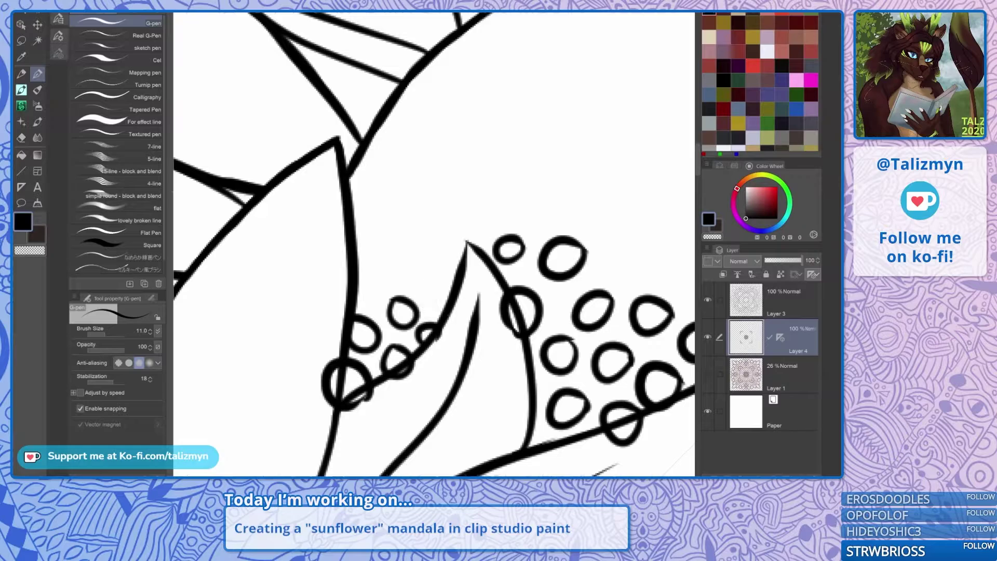
Continue filling that gap with small circles up to the curled leaf's tip and the disc's rim.
{"action": "mouse_move", "coordinate": [371, 281]}
{"action": "left_mouse_down"}
{"action": "mouse_move", "coordinate": [354, 295]}
{"action": "mouse_move", "coordinate": [372, 272]}
{"action": "left_mouse_up"}
{"action": "mouse_move", "coordinate": [439, 275]}
{"action": "left_mouse_down"}
{"action": "mouse_move", "coordinate": [429, 287]}
{"action": "mouse_move", "coordinate": [454, 291]}
{"action": "mouse_move", "coordinate": [436, 275]}
{"action": "left_mouse_up"}
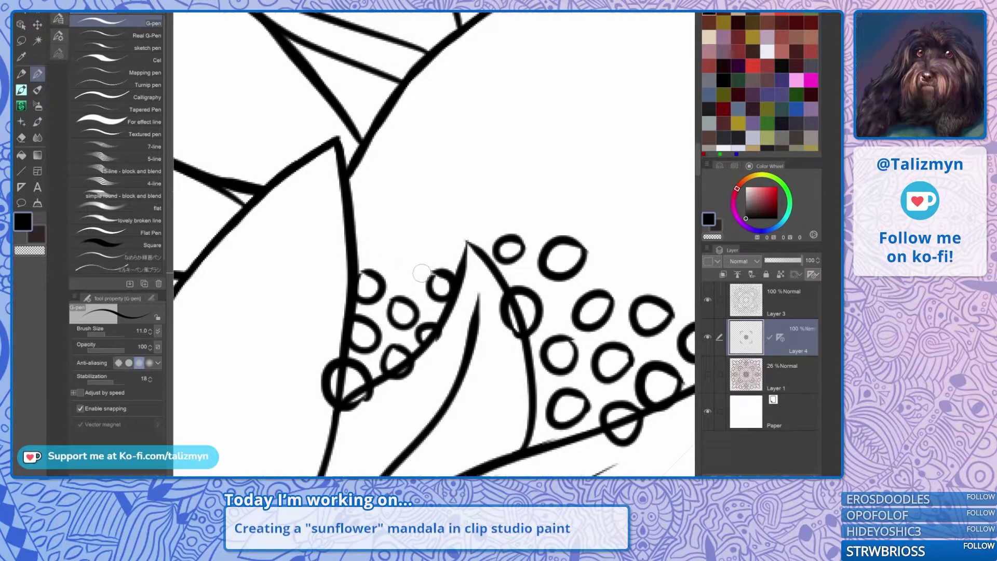
{"action": "mouse_move", "coordinate": [402, 255]}
{"action": "left_mouse_down"}
{"action": "mouse_move", "coordinate": [421, 263]}
{"action": "mouse_move", "coordinate": [391, 254]}
{"action": "mouse_move", "coordinate": [330, 312]}
{"action": "mouse_move", "coordinate": [343, 289]}
{"action": "left_mouse_up"}
{"action": "mouse_move", "coordinate": [406, 293]}
{"action": "left_mouse_down"}
{"action": "mouse_move", "coordinate": [399, 312]}
{"action": "mouse_move", "coordinate": [407, 289]}
{"action": "left_mouse_up"}
{"action": "left_click_drag", "start_coordinate": [314, 250], "coordinate": [313, 247]}
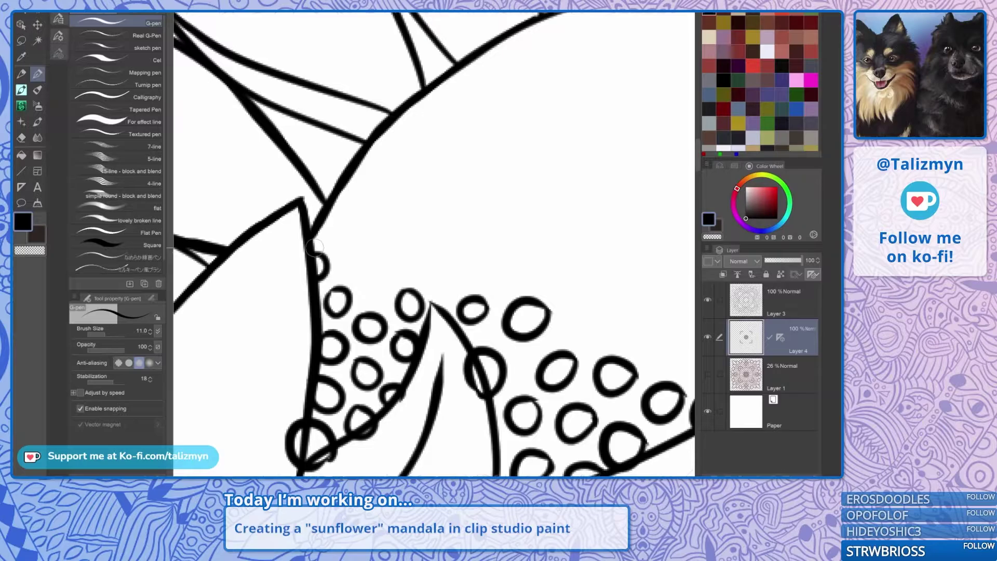
Ink small circles beside the outer petal's tip at the disc's rim and continue them above the curled leaf's tip.
{"action": "left_click_drag", "start_coordinate": [315, 248], "coordinate": [319, 284]}
{"action": "mouse_move", "coordinate": [452, 303]}
{"action": "left_mouse_down"}
{"action": "mouse_move", "coordinate": [432, 319]}
{"action": "mouse_move", "coordinate": [451, 306]}
{"action": "left_mouse_up"}
{"action": "left_click_drag", "start_coordinate": [371, 312], "coordinate": [385, 313]}
{"action": "mouse_move", "coordinate": [411, 276]}
{"action": "left_mouse_down"}
{"action": "mouse_move", "coordinate": [403, 282]}
{"action": "mouse_move", "coordinate": [418, 299]}
{"action": "mouse_move", "coordinate": [408, 277]}
{"action": "mouse_move", "coordinate": [347, 301]}
{"action": "mouse_move", "coordinate": [358, 278]}
{"action": "mouse_move", "coordinate": [393, 271]}
{"action": "mouse_move", "coordinate": [382, 251]}
{"action": "mouse_move", "coordinate": [349, 240]}
{"action": "left_mouse_up"}
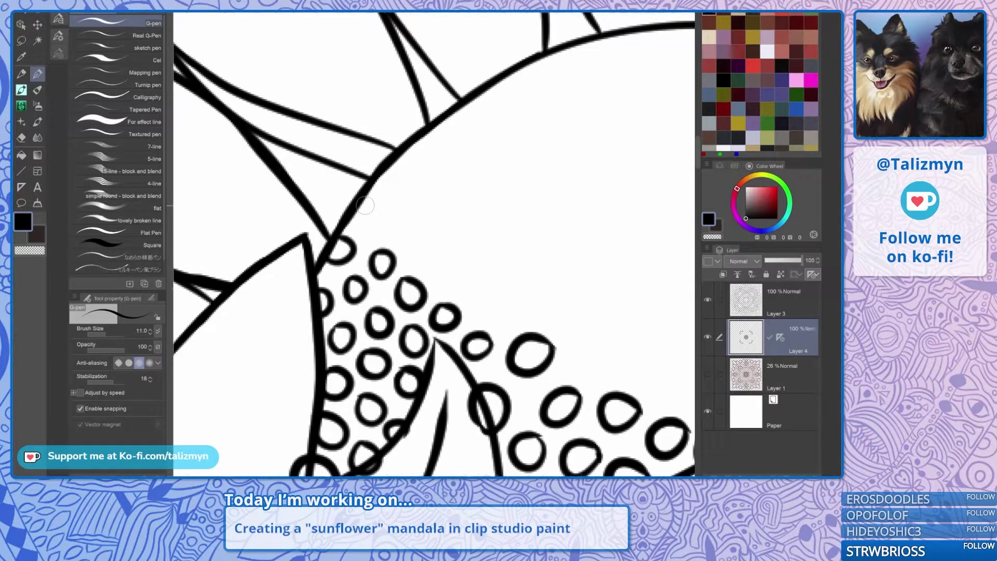
{"action": "mouse_move", "coordinate": [368, 213]}
{"action": "left_mouse_down"}
{"action": "mouse_move", "coordinate": [383, 231]}
{"action": "mouse_move", "coordinate": [370, 210]}
{"action": "left_mouse_up"}
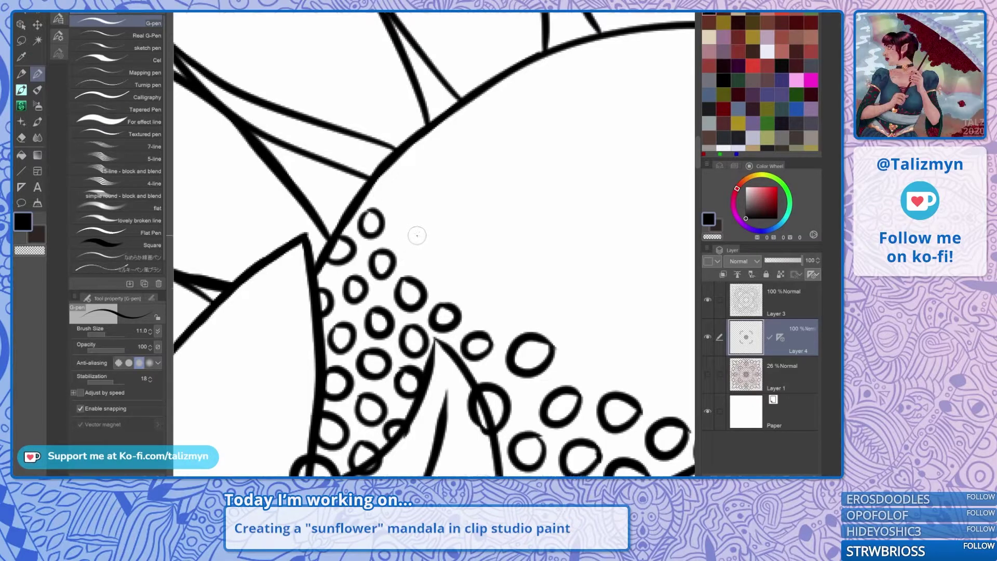
{"action": "mouse_move", "coordinate": [415, 240]}
{"action": "left_mouse_down"}
{"action": "mouse_move", "coordinate": [432, 261]}
{"action": "mouse_move", "coordinate": [410, 240]}
{"action": "left_mouse_up"}
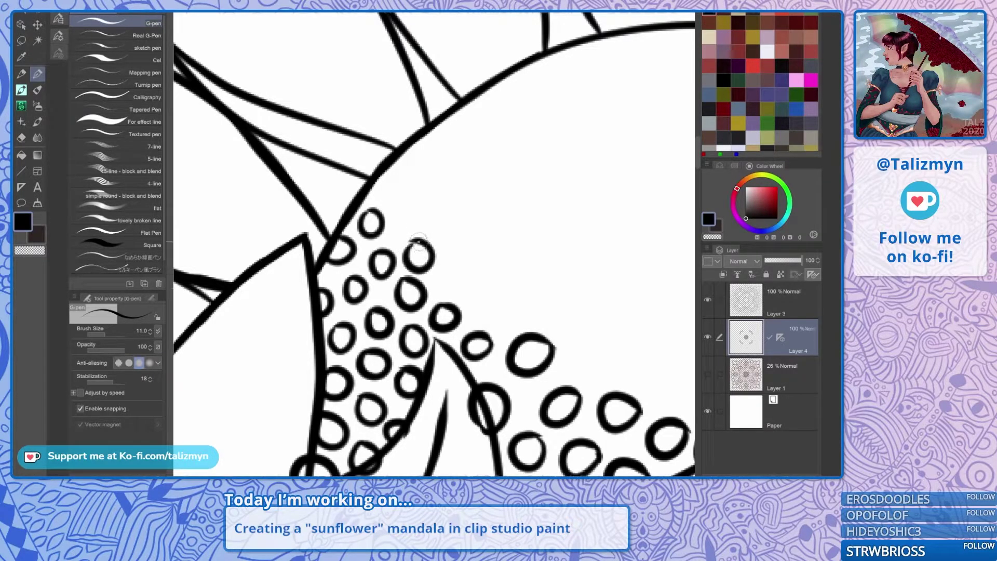
{"action": "mouse_move", "coordinate": [455, 275]}
{"action": "left_mouse_down"}
{"action": "mouse_move", "coordinate": [486, 293]}
{"action": "mouse_move", "coordinate": [484, 316]}
{"action": "mouse_move", "coordinate": [491, 289]}
{"action": "left_mouse_up"}
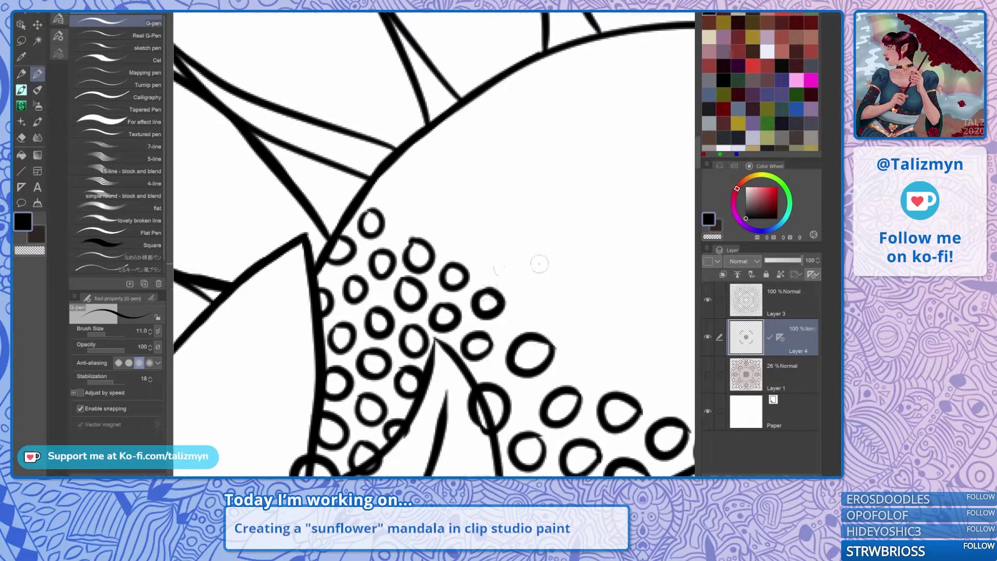
Add small circles between the curled leaf's tip and the long petal's tip, with a tiny one filling the gap beside the leaf.
{"action": "left_click_drag", "start_coordinate": [540, 264], "coordinate": [437, 167]}
{"action": "mouse_move", "coordinate": [485, 246]}
{"action": "left_mouse_down"}
{"action": "mouse_move", "coordinate": [473, 268]}
{"action": "mouse_move", "coordinate": [499, 259]}
{"action": "mouse_move", "coordinate": [530, 289]}
{"action": "mouse_move", "coordinate": [520, 266]}
{"action": "left_mouse_up"}
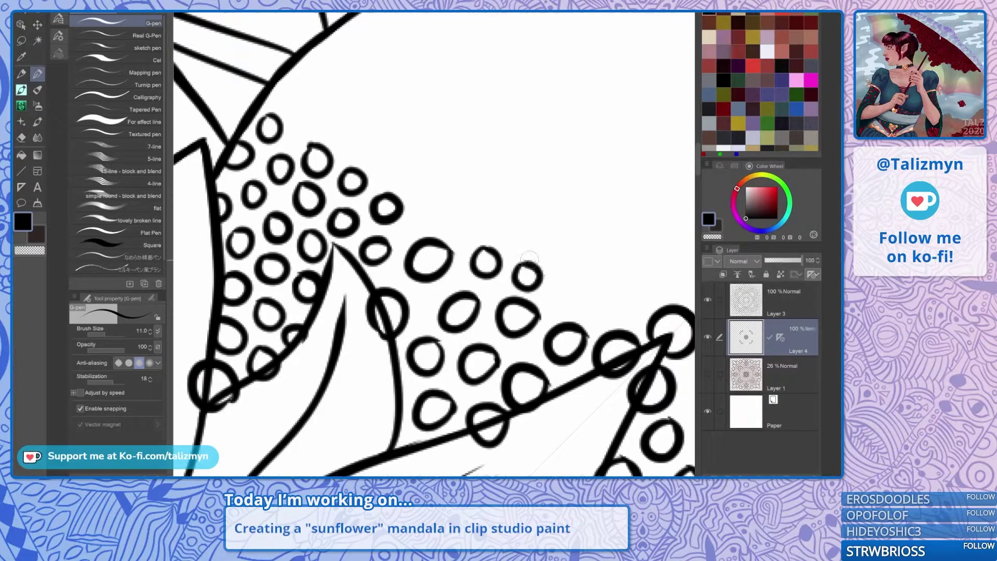
{"action": "mouse_move", "coordinate": [459, 210]}
{"action": "left_mouse_down"}
{"action": "mouse_move", "coordinate": [481, 223]}
{"action": "mouse_move", "coordinate": [452, 211]}
{"action": "mouse_move", "coordinate": [424, 222]}
{"action": "mouse_move", "coordinate": [436, 200]}
{"action": "left_mouse_up"}
{"action": "mouse_move", "coordinate": [420, 295]}
{"action": "left_mouse_down"}
{"action": "mouse_move", "coordinate": [415, 307]}
{"action": "mouse_move", "coordinate": [421, 296]}
{"action": "left_mouse_up"}
{"action": "mouse_move", "coordinate": [565, 285]}
{"action": "left_mouse_down"}
{"action": "mouse_move", "coordinate": [554, 306]}
{"action": "mouse_move", "coordinate": [570, 285]}
{"action": "left_mouse_up"}
{"action": "mouse_move", "coordinate": [559, 240]}
{"action": "left_mouse_down"}
{"action": "mouse_move", "coordinate": [552, 257]}
{"action": "mouse_move", "coordinate": [562, 239]}
{"action": "mouse_move", "coordinate": [448, 216]}
{"action": "left_mouse_up"}
{"action": "mouse_move", "coordinate": [504, 299]}
{"action": "left_mouse_down"}
{"action": "mouse_move", "coordinate": [529, 267]}
{"action": "mouse_move", "coordinate": [484, 253]}
{"action": "left_mouse_up"}
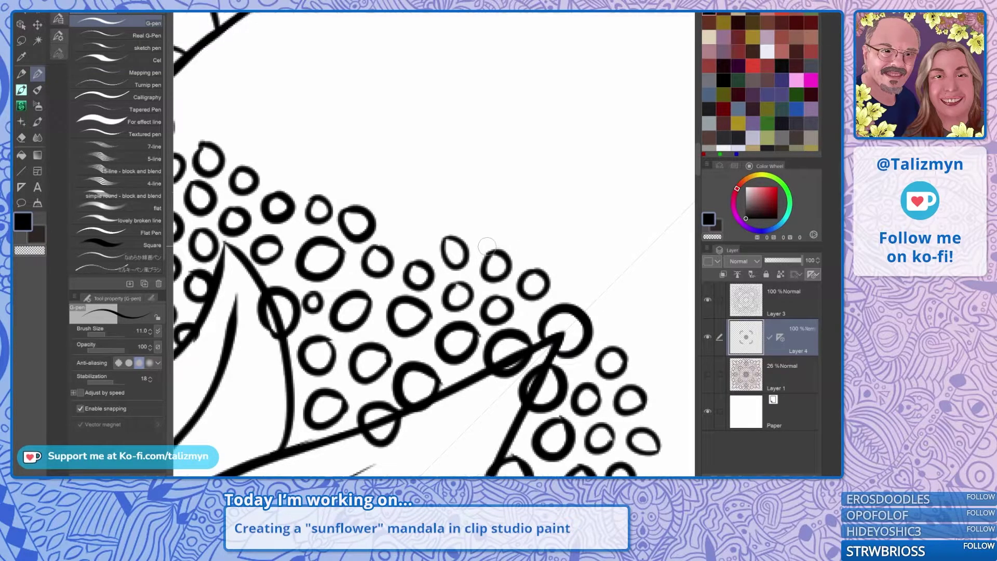
{"action": "left_click_drag", "start_coordinate": [487, 247], "coordinate": [595, 346]}
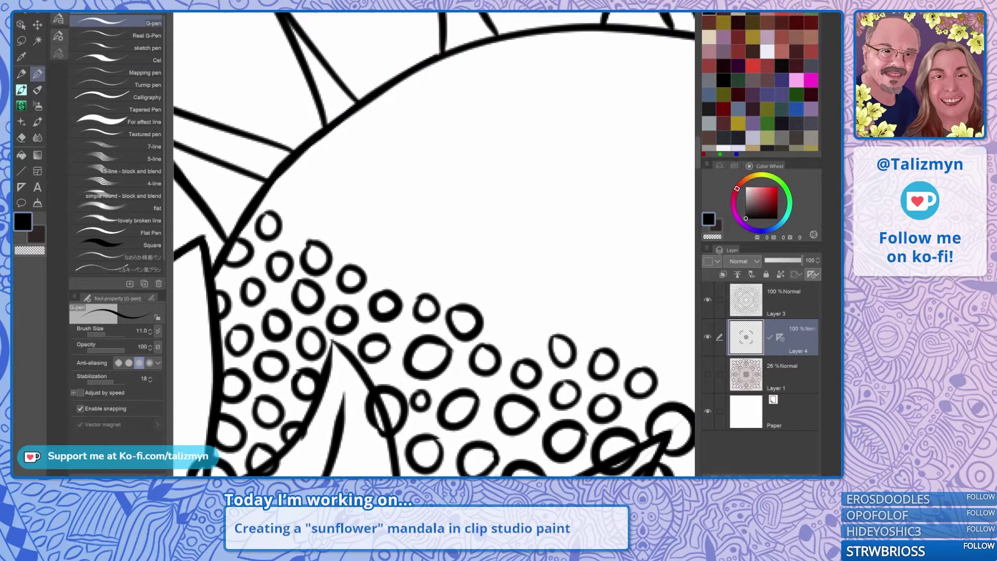
Extend the pattern with further rows of small circles above the existing ones, reaching up to the disc's rim.
{"action": "mouse_move", "coordinate": [503, 312]}
{"action": "left_mouse_down"}
{"action": "mouse_move", "coordinate": [526, 335]}
{"action": "mouse_move", "coordinate": [531, 320]}
{"action": "mouse_move", "coordinate": [519, 299]}
{"action": "mouse_move", "coordinate": [530, 274]}
{"action": "mouse_move", "coordinate": [557, 319]}
{"action": "mouse_move", "coordinate": [561, 302]}
{"action": "left_mouse_up"}
{"action": "mouse_move", "coordinate": [499, 279]}
{"action": "left_mouse_down"}
{"action": "mouse_move", "coordinate": [484, 300]}
{"action": "mouse_move", "coordinate": [495, 276]}
{"action": "mouse_move", "coordinate": [445, 292]}
{"action": "mouse_move", "coordinate": [457, 274]}
{"action": "mouse_move", "coordinate": [444, 275]}
{"action": "mouse_move", "coordinate": [430, 306]}
{"action": "mouse_move", "coordinate": [373, 311]}
{"action": "left_mouse_up"}
{"action": "left_click_drag", "start_coordinate": [405, 256], "coordinate": [482, 297]}
{"action": "mouse_move", "coordinate": [403, 326]}
{"action": "left_mouse_down"}
{"action": "mouse_move", "coordinate": [432, 328]}
{"action": "mouse_move", "coordinate": [443, 311]}
{"action": "mouse_move", "coordinate": [407, 290]}
{"action": "mouse_move", "coordinate": [426, 278]}
{"action": "mouse_move", "coordinate": [404, 276]}
{"action": "mouse_move", "coordinate": [382, 306]}
{"action": "mouse_move", "coordinate": [382, 280]}
{"action": "left_mouse_up"}
{"action": "mouse_move", "coordinate": [358, 290]}
{"action": "left_mouse_down"}
{"action": "mouse_move", "coordinate": [350, 311]}
{"action": "mouse_move", "coordinate": [366, 299]}
{"action": "mouse_move", "coordinate": [329, 261]}
{"action": "mouse_move", "coordinate": [378, 266]}
{"action": "mouse_move", "coordinate": [362, 250]}
{"action": "mouse_move", "coordinate": [412, 258]}
{"action": "mouse_move", "coordinate": [396, 235]}
{"action": "left_mouse_up"}
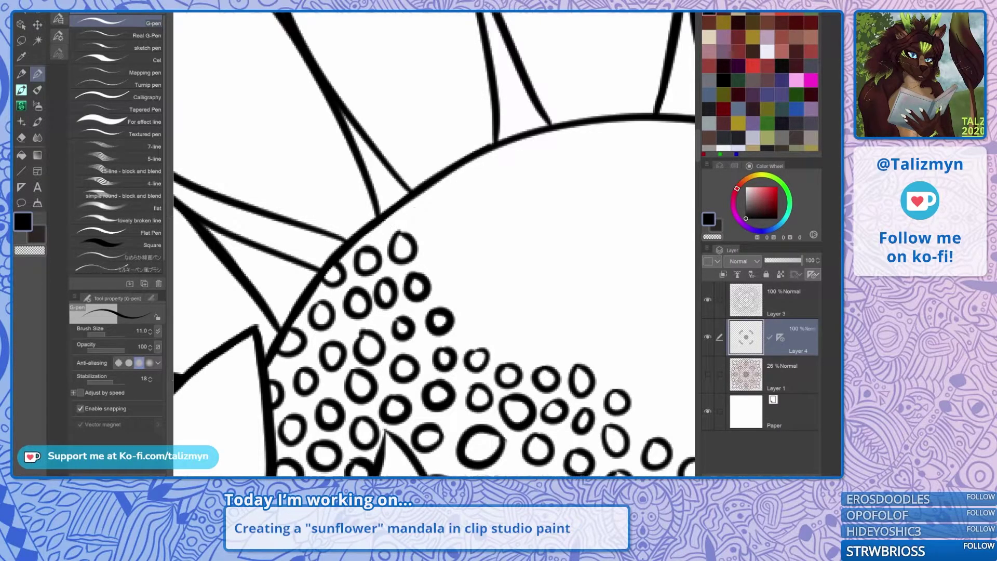
Undo the last circles near the disc's rim and ink new ones there, undoing the final misplaced attempt.
{"action": "key", "text": "ctrl+z"}
{"action": "key", "text": "ctrl+z"}
{"action": "mouse_move", "coordinate": [360, 253]}
{"action": "left_mouse_down"}
{"action": "mouse_move", "coordinate": [370, 258]}
{"action": "mouse_move", "coordinate": [362, 253]}
{"action": "left_mouse_up"}
{"action": "mouse_move", "coordinate": [395, 244]}
{"action": "left_mouse_down"}
{"action": "mouse_move", "coordinate": [410, 257]}
{"action": "mouse_move", "coordinate": [386, 262]}
{"action": "mouse_move", "coordinate": [394, 243]}
{"action": "mouse_move", "coordinate": [371, 230]}
{"action": "mouse_move", "coordinate": [401, 231]}
{"action": "mouse_move", "coordinate": [411, 210]}
{"action": "mouse_move", "coordinate": [423, 261]}
{"action": "mouse_move", "coordinate": [433, 240]}
{"action": "left_mouse_up"}
{"action": "mouse_move", "coordinate": [454, 275]}
{"action": "left_mouse_down"}
{"action": "mouse_move", "coordinate": [450, 295]}
{"action": "mouse_move", "coordinate": [470, 283]}
{"action": "mouse_move", "coordinate": [461, 265]}
{"action": "left_mouse_up"}
{"action": "key", "text": "ctrl+z"}
Add circles along the open edge of the seed pattern, undoing the last one drawn.
{"action": "mouse_move", "coordinate": [474, 310]}
{"action": "left_mouse_down"}
{"action": "mouse_move", "coordinate": [472, 330]}
{"action": "mouse_move", "coordinate": [488, 280]}
{"action": "left_mouse_up"}
{"action": "left_click_drag", "start_coordinate": [502, 339], "coordinate": [495, 336]}
{"action": "left_click_drag", "start_coordinate": [479, 255], "coordinate": [476, 255]}
{"action": "scroll", "coordinate": [551, 263], "scroll_direction": "down", "scroll_amount": 3}
{"action": "left_click_drag", "start_coordinate": [551, 263], "coordinate": [494, 255]}
{"action": "scroll", "coordinate": [454, 282], "scroll_direction": "up", "scroll_amount": 4}
{"action": "key", "text": "ctrl+z"}
Ink circles against the disc's rim near the petal bases and a column running down the pattern's open edge.
{"action": "mouse_move", "coordinate": [422, 254]}
{"action": "left_mouse_down"}
{"action": "mouse_move", "coordinate": [408, 260]}
{"action": "mouse_move", "coordinate": [422, 255]}
{"action": "mouse_move", "coordinate": [413, 216]}
{"action": "mouse_move", "coordinate": [395, 240]}
{"action": "left_mouse_up"}
{"action": "left_click_drag", "start_coordinate": [390, 179], "coordinate": [401, 168]}
{"action": "mouse_move", "coordinate": [425, 201]}
{"action": "left_mouse_down"}
{"action": "mouse_move", "coordinate": [431, 210]}
{"action": "mouse_move", "coordinate": [457, 190]}
{"action": "mouse_move", "coordinate": [439, 184]}
{"action": "left_mouse_up"}
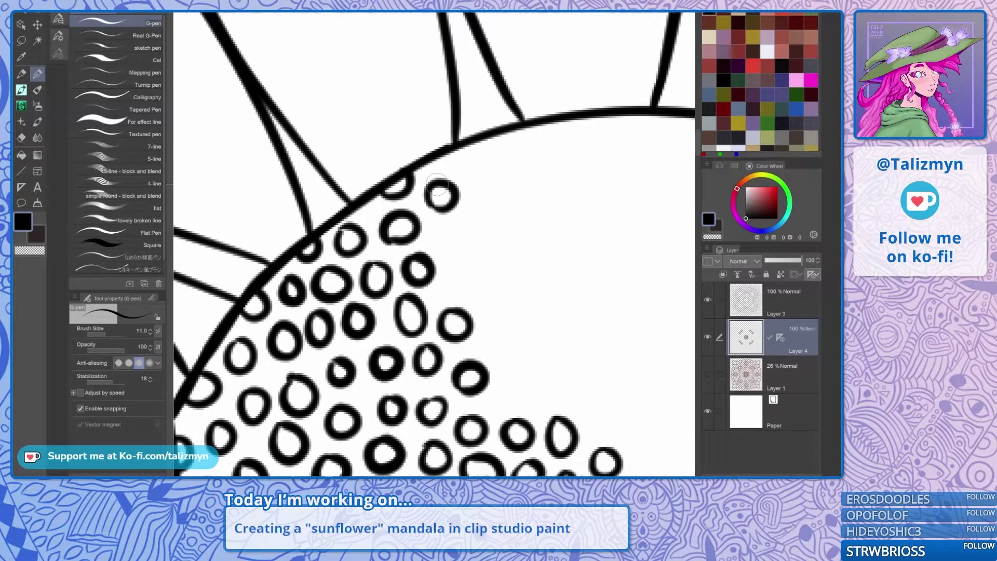
{"action": "mouse_move", "coordinate": [451, 232]}
{"action": "left_mouse_down"}
{"action": "mouse_move", "coordinate": [442, 251]}
{"action": "mouse_move", "coordinate": [450, 229]}
{"action": "left_mouse_up"}
{"action": "mouse_move", "coordinate": [460, 274]}
{"action": "left_mouse_down"}
{"action": "mouse_move", "coordinate": [451, 295]}
{"action": "mouse_move", "coordinate": [466, 275]}
{"action": "left_mouse_up"}
{"action": "mouse_move", "coordinate": [494, 329]}
{"action": "left_mouse_down"}
{"action": "mouse_move", "coordinate": [485, 347]}
{"action": "mouse_move", "coordinate": [501, 332]}
{"action": "left_mouse_up"}
{"action": "mouse_move", "coordinate": [490, 297]}
{"action": "left_mouse_down"}
{"action": "mouse_move", "coordinate": [499, 291]}
{"action": "mouse_move", "coordinate": [487, 307]}
{"action": "left_mouse_up"}
{"action": "mouse_move", "coordinate": [489, 251]}
{"action": "left_mouse_down"}
{"action": "mouse_move", "coordinate": [491, 278]}
{"action": "mouse_move", "coordinate": [494, 250]}
{"action": "left_mouse_up"}
{"action": "mouse_move", "coordinate": [483, 214]}
{"action": "left_mouse_down"}
{"action": "mouse_move", "coordinate": [480, 223]}
{"action": "mouse_move", "coordinate": [491, 214]}
{"action": "left_mouse_up"}
{"action": "mouse_move", "coordinate": [491, 169]}
{"action": "left_mouse_down"}
{"action": "mouse_move", "coordinate": [476, 187]}
{"action": "mouse_move", "coordinate": [493, 172]}
{"action": "mouse_move", "coordinate": [453, 164]}
{"action": "mouse_move", "coordinate": [472, 141]}
{"action": "mouse_move", "coordinate": [475, 151]}
{"action": "mouse_move", "coordinate": [425, 102]}
{"action": "left_mouse_up"}
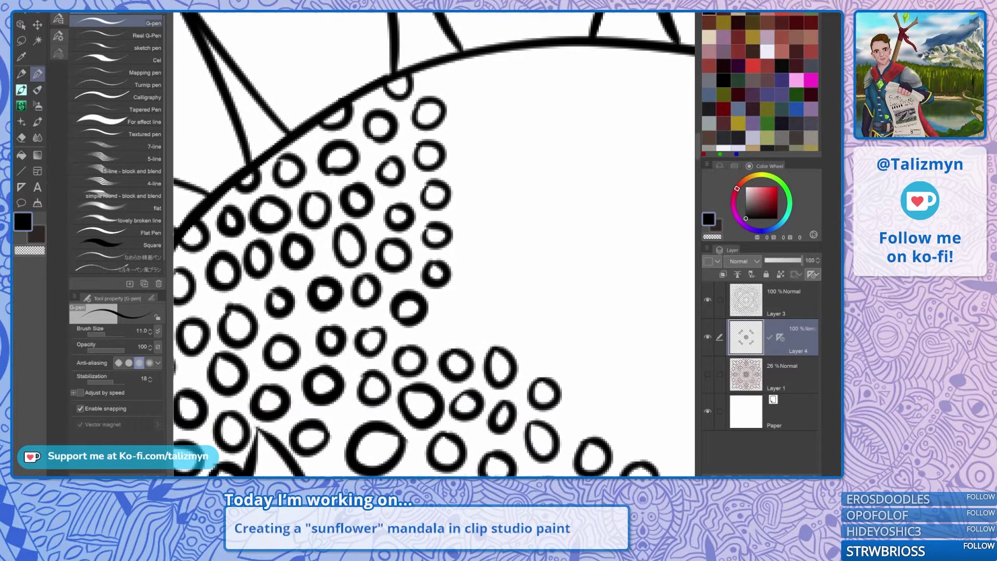
Fill the pattern's inner corner with small circles and continue them in a column up to the disc's rim.
{"action": "mouse_move", "coordinate": [458, 312]}
{"action": "left_mouse_down"}
{"action": "mouse_move", "coordinate": [441, 326]}
{"action": "mouse_move", "coordinate": [459, 314]}
{"action": "left_mouse_up"}
{"action": "mouse_move", "coordinate": [474, 279]}
{"action": "left_mouse_down"}
{"action": "mouse_move", "coordinate": [466, 291]}
{"action": "mouse_move", "coordinate": [480, 280]}
{"action": "left_mouse_up"}
{"action": "mouse_move", "coordinate": [496, 318]}
{"action": "left_mouse_down"}
{"action": "mouse_move", "coordinate": [481, 333]}
{"action": "mouse_move", "coordinate": [493, 312]}
{"action": "left_mouse_up"}
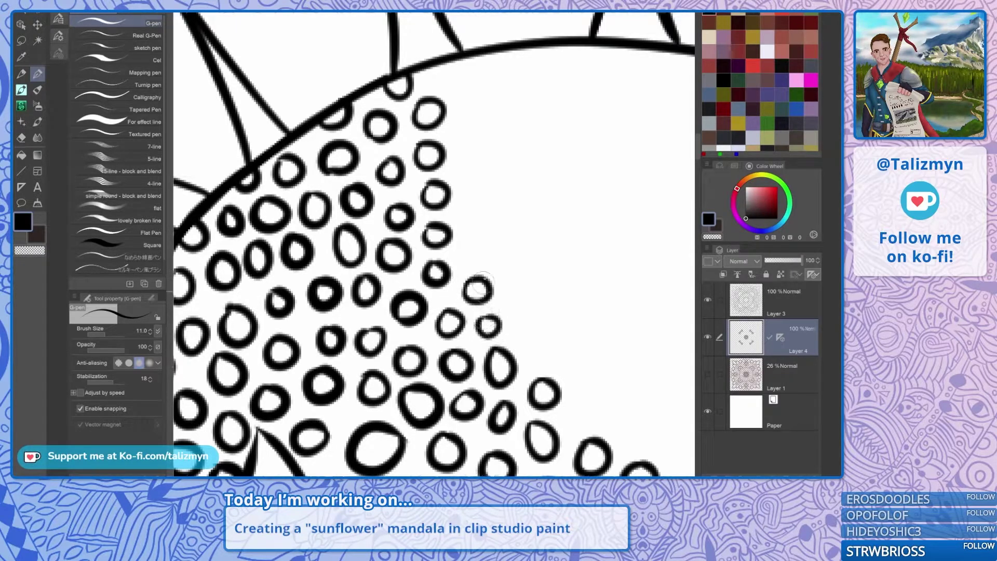
{"action": "left_click_drag", "start_coordinate": [469, 241], "coordinate": [471, 234]}
{"action": "mouse_move", "coordinate": [474, 199]}
{"action": "left_mouse_down"}
{"action": "mouse_move", "coordinate": [465, 213]}
{"action": "mouse_move", "coordinate": [475, 200]}
{"action": "left_mouse_up"}
{"action": "mouse_move", "coordinate": [470, 151]}
{"action": "left_mouse_down"}
{"action": "mouse_move", "coordinate": [459, 167]}
{"action": "mouse_move", "coordinate": [470, 152]}
{"action": "left_mouse_up"}
{"action": "mouse_move", "coordinate": [470, 107]}
{"action": "left_mouse_down"}
{"action": "mouse_move", "coordinate": [460, 125]}
{"action": "mouse_move", "coordinate": [471, 109]}
{"action": "left_mouse_up"}
{"action": "mouse_move", "coordinate": [445, 67]}
{"action": "left_mouse_down"}
{"action": "mouse_move", "coordinate": [431, 76]}
{"action": "mouse_move", "coordinate": [447, 74]}
{"action": "left_mouse_up"}
Ink another column of small circles from just below the rim down along the pattern's open edge.
{"action": "mouse_move", "coordinate": [473, 67]}
{"action": "left_mouse_down"}
{"action": "mouse_move", "coordinate": [462, 79]}
{"action": "mouse_move", "coordinate": [472, 92]}
{"action": "mouse_move", "coordinate": [476, 78]}
{"action": "mouse_move", "coordinate": [419, 149]}
{"action": "mouse_move", "coordinate": [442, 164]}
{"action": "left_mouse_up"}
{"action": "mouse_move", "coordinate": [438, 208]}
{"action": "left_mouse_down"}
{"action": "mouse_move", "coordinate": [430, 223]}
{"action": "mouse_move", "coordinate": [439, 206]}
{"action": "left_mouse_up"}
{"action": "mouse_move", "coordinate": [440, 246]}
{"action": "left_mouse_down"}
{"action": "mouse_move", "coordinate": [442, 268]}
{"action": "mouse_move", "coordinate": [442, 247]}
{"action": "left_mouse_up"}
{"action": "mouse_move", "coordinate": [450, 288]}
{"action": "left_mouse_down"}
{"action": "mouse_move", "coordinate": [442, 310]}
{"action": "mouse_move", "coordinate": [451, 289]}
{"action": "left_mouse_up"}
{"action": "mouse_move", "coordinate": [457, 333]}
{"action": "left_mouse_down"}
{"action": "mouse_move", "coordinate": [442, 347]}
{"action": "mouse_move", "coordinate": [449, 336]}
{"action": "left_mouse_up"}
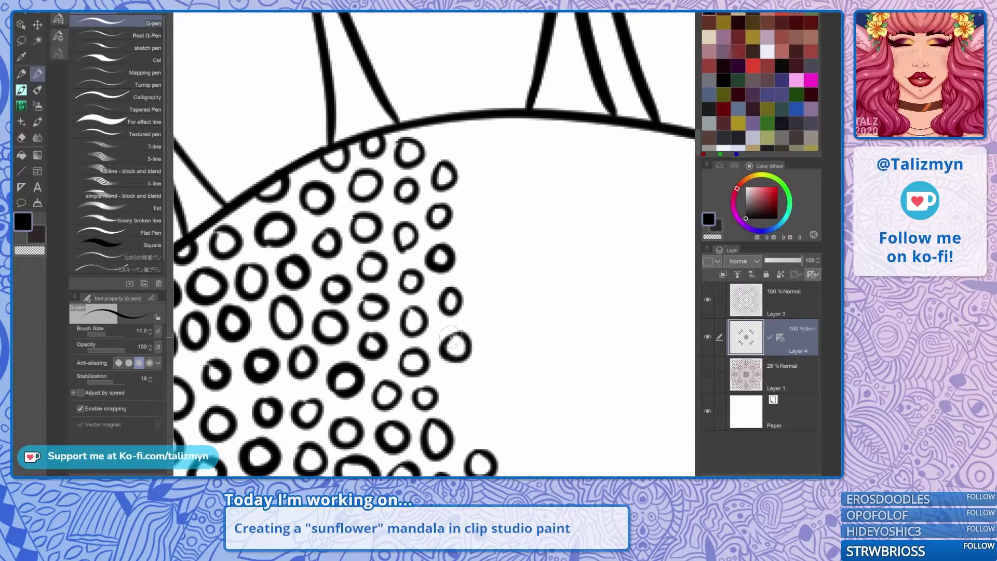
{"action": "mouse_move", "coordinate": [471, 384]}
{"action": "left_mouse_down"}
{"action": "mouse_move", "coordinate": [463, 410]}
{"action": "mouse_move", "coordinate": [473, 383]}
{"action": "left_mouse_up"}
Add partial circles cut by the disc's rim and full circles directly beneath them.
{"action": "mouse_move", "coordinate": [436, 123]}
{"action": "left_mouse_down"}
{"action": "mouse_move", "coordinate": [433, 136]}
{"action": "mouse_move", "coordinate": [453, 123]}
{"action": "left_mouse_up"}
{"action": "left_click_drag", "start_coordinate": [538, 189], "coordinate": [462, 269]}
{"action": "mouse_move", "coordinate": [402, 222]}
{"action": "left_mouse_down"}
{"action": "mouse_move", "coordinate": [416, 241]}
{"action": "mouse_move", "coordinate": [401, 221]}
{"action": "left_mouse_up"}
{"action": "mouse_move", "coordinate": [403, 267]}
{"action": "left_mouse_down"}
{"action": "mouse_move", "coordinate": [390, 281]}
{"action": "mouse_move", "coordinate": [416, 285]}
{"action": "mouse_move", "coordinate": [403, 267]}
{"action": "left_mouse_up"}
{"action": "left_click_drag", "start_coordinate": [415, 202], "coordinate": [431, 200]}
{"action": "mouse_move", "coordinate": [441, 241]}
{"action": "left_mouse_down"}
{"action": "mouse_move", "coordinate": [436, 263]}
{"action": "mouse_move", "coordinate": [441, 242]}
{"action": "left_mouse_up"}
{"action": "mouse_move", "coordinate": [453, 207]}
{"action": "left_mouse_down"}
{"action": "mouse_move", "coordinate": [467, 227]}
{"action": "mouse_move", "coordinate": [456, 205]}
{"action": "left_mouse_up"}
Continue the circles from the rim down the pattern's edge, undoing the last incomplete one.
{"action": "left_click_drag", "start_coordinate": [460, 280], "coordinate": [501, 197]}
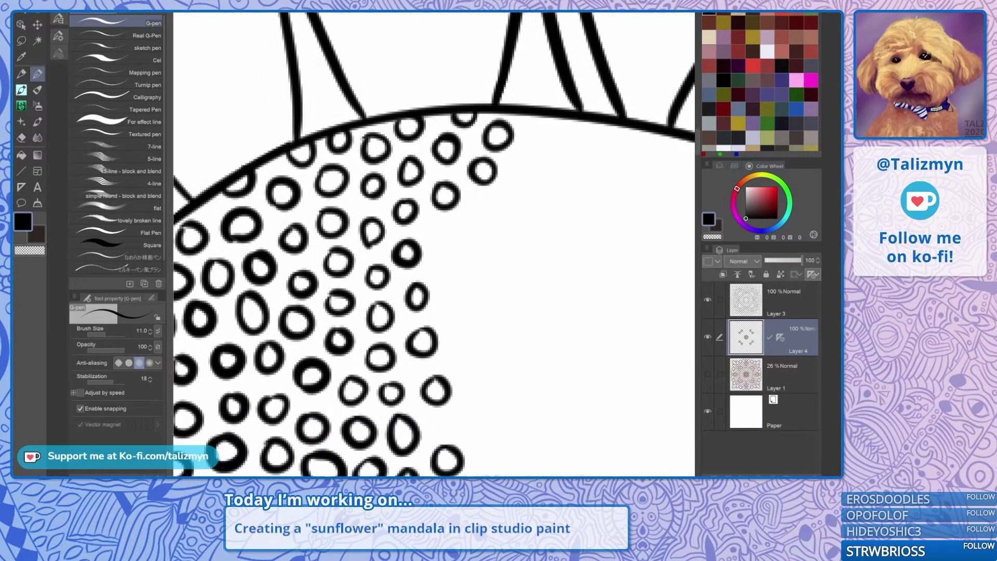
{"action": "mouse_move", "coordinate": [442, 230]}
{"action": "left_mouse_down"}
{"action": "mouse_move", "coordinate": [460, 244]}
{"action": "mouse_move", "coordinate": [442, 228]}
{"action": "left_mouse_up"}
{"action": "mouse_move", "coordinate": [476, 200]}
{"action": "left_mouse_down"}
{"action": "mouse_move", "coordinate": [483, 223]}
{"action": "mouse_move", "coordinate": [475, 204]}
{"action": "left_mouse_up"}
{"action": "left_click_drag", "start_coordinate": [458, 270], "coordinate": [510, 198]}
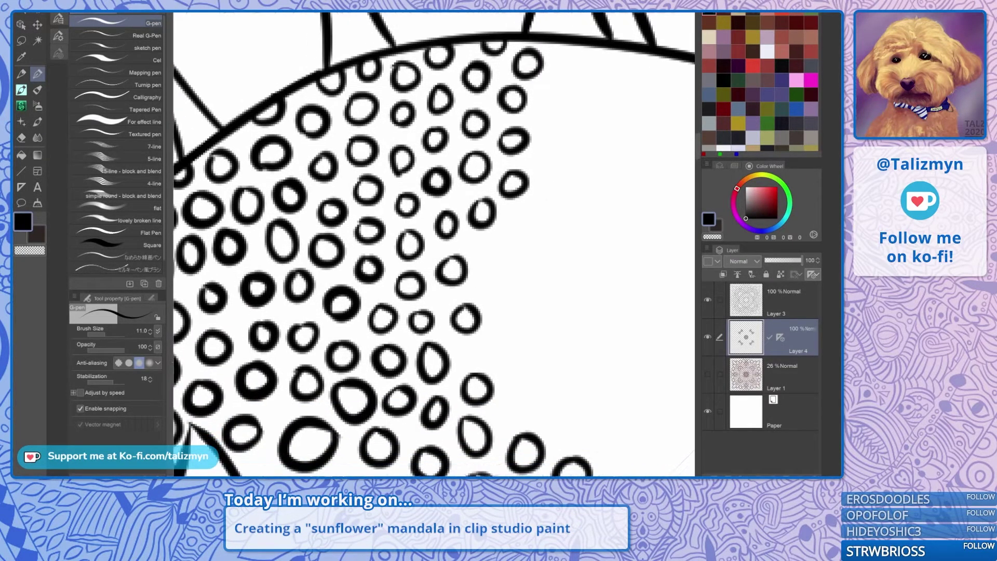
{"action": "mouse_move", "coordinate": [489, 244]}
{"action": "left_mouse_down"}
{"action": "mouse_move", "coordinate": [494, 252]}
{"action": "mouse_move", "coordinate": [480, 245]}
{"action": "left_mouse_up"}
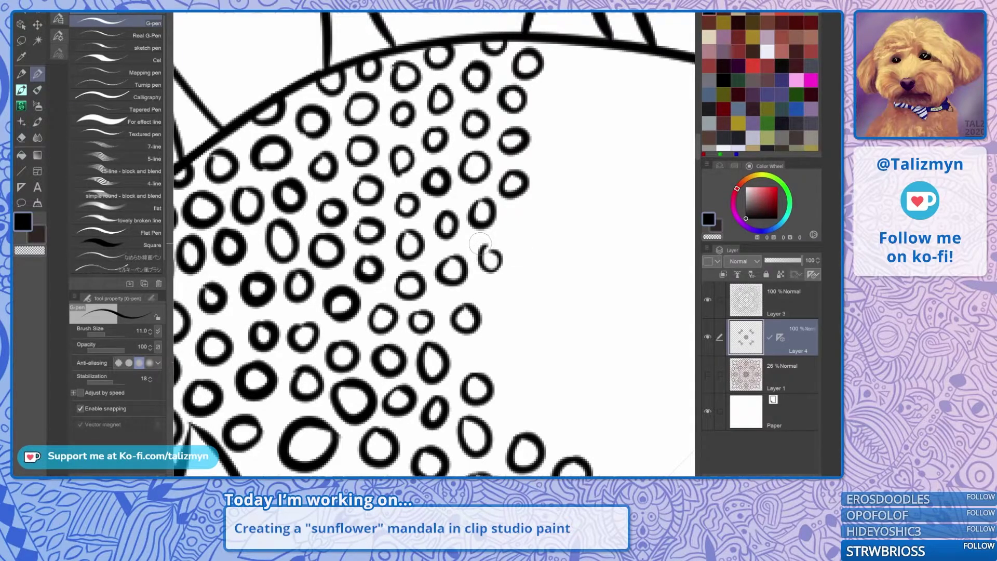
{"action": "key", "text": "ctrl+z"}
Ink a rim circle and a new column of small circles below it, following the pattern's edge toward the disc's middle.
{"action": "left_click_drag", "start_coordinate": [520, 267], "coordinate": [426, 399]}
{"action": "mouse_move", "coordinate": [459, 176]}
{"action": "left_mouse_down"}
{"action": "mouse_move", "coordinate": [482, 172]}
{"action": "mouse_move", "coordinate": [461, 214]}
{"action": "mouse_move", "coordinate": [464, 205]}
{"action": "left_mouse_up"}
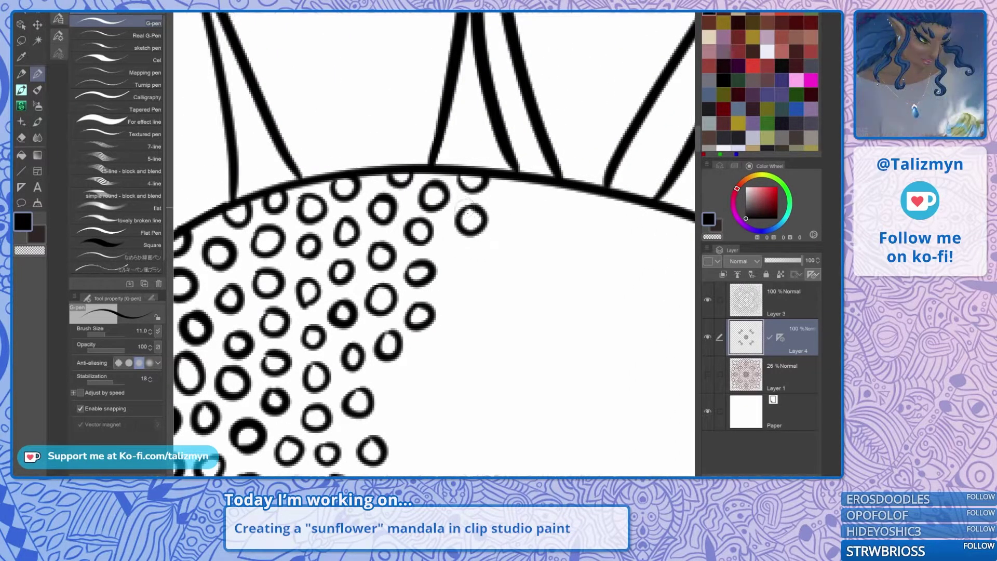
{"action": "left_click_drag", "start_coordinate": [450, 251], "coordinate": [495, 147]}
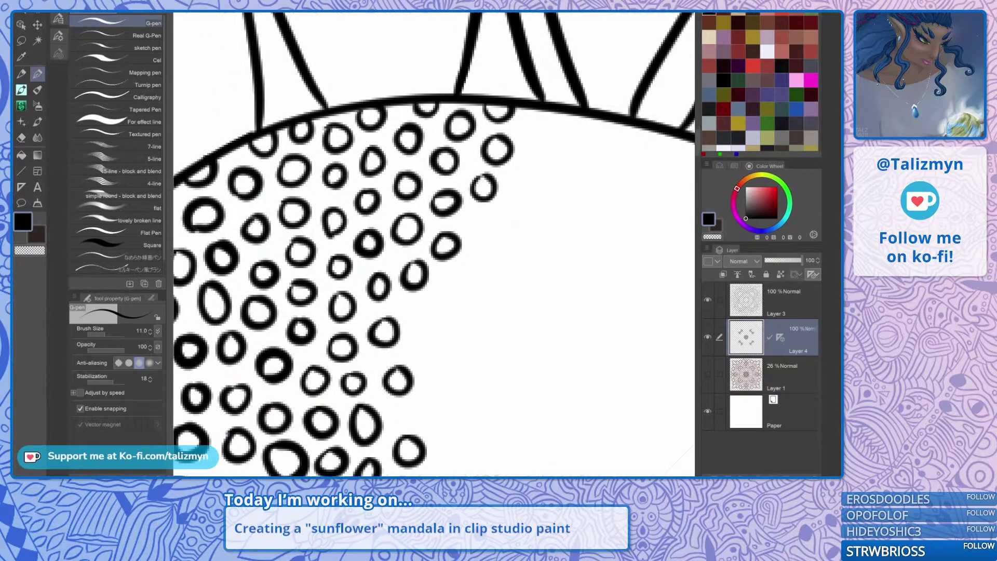
{"action": "left_click_drag", "start_coordinate": [476, 233], "coordinate": [514, 182]}
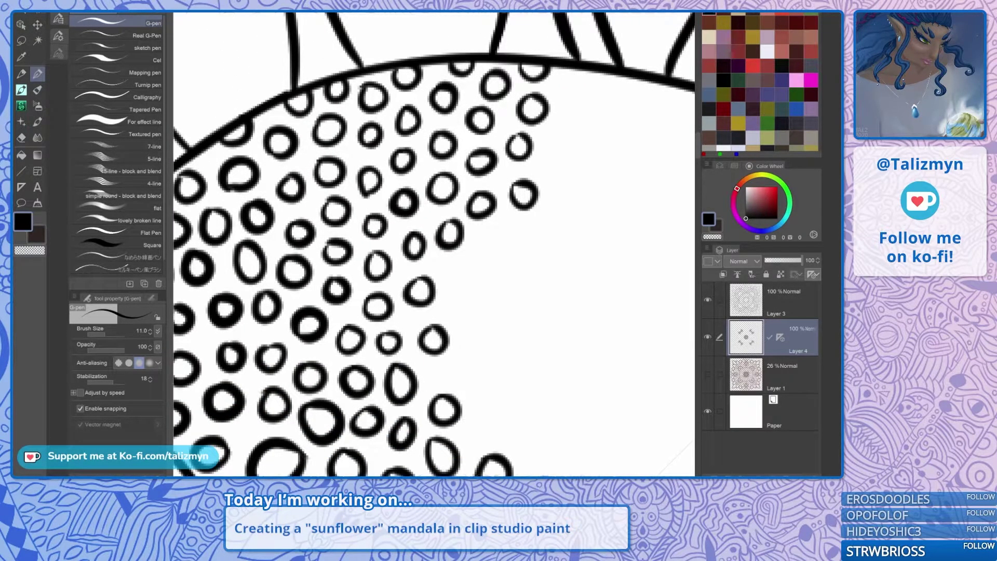
{"action": "mouse_move", "coordinate": [509, 228]}
{"action": "left_mouse_down"}
{"action": "mouse_move", "coordinate": [526, 240]}
{"action": "mouse_move", "coordinate": [510, 228]}
{"action": "mouse_move", "coordinate": [474, 252]}
{"action": "mouse_move", "coordinate": [482, 235]}
{"action": "left_mouse_up"}
{"action": "mouse_move", "coordinate": [456, 273]}
{"action": "left_mouse_down"}
{"action": "mouse_move", "coordinate": [469, 262]}
{"action": "mouse_move", "coordinate": [457, 265]}
{"action": "mouse_move", "coordinate": [461, 213]}
{"action": "mouse_move", "coordinate": [491, 240]}
{"action": "mouse_move", "coordinate": [527, 209]}
{"action": "left_mouse_up"}
{"action": "mouse_move", "coordinate": [466, 260]}
{"action": "left_mouse_down"}
{"action": "mouse_move", "coordinate": [488, 271]}
{"action": "mouse_move", "coordinate": [470, 256]}
{"action": "left_mouse_up"}
{"action": "mouse_move", "coordinate": [460, 306]}
{"action": "left_mouse_down"}
{"action": "mouse_move", "coordinate": [451, 318]}
{"action": "mouse_move", "coordinate": [462, 309]}
{"action": "mouse_move", "coordinate": [445, 237]}
{"action": "mouse_move", "coordinate": [489, 253]}
{"action": "mouse_move", "coordinate": [471, 235]}
{"action": "mouse_move", "coordinate": [495, 210]}
{"action": "mouse_move", "coordinate": [541, 190]}
{"action": "left_mouse_up"}
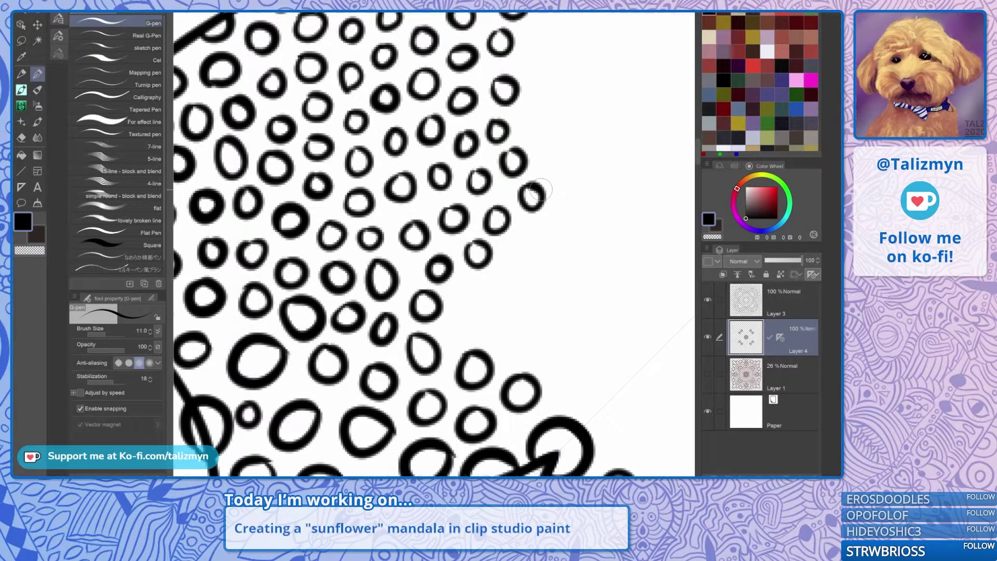
Fill the notch above the long petal's tip with rows of small circles.
{"action": "left_click_drag", "start_coordinate": [540, 190], "coordinate": [553, 154]}
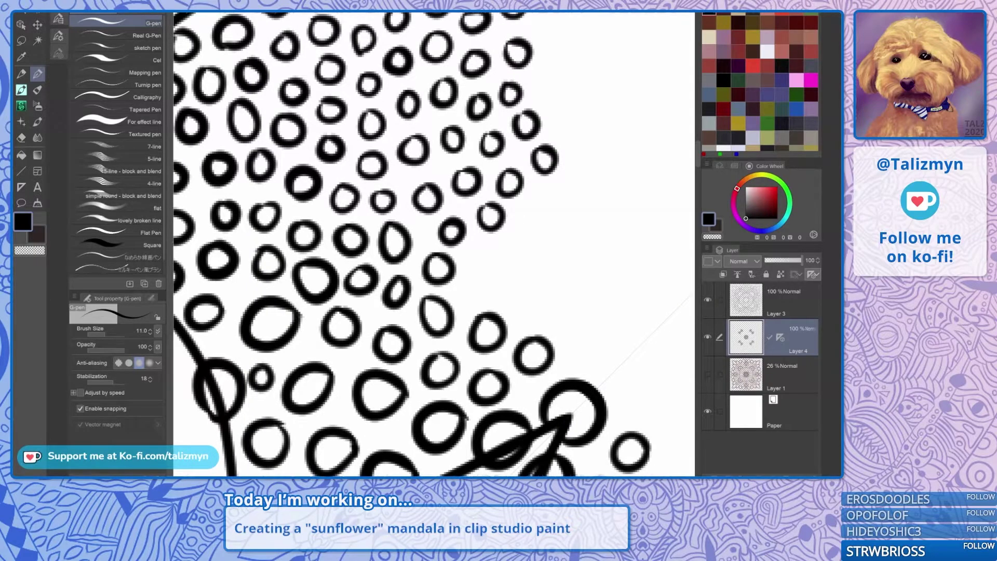
{"action": "mouse_move", "coordinate": [477, 241]}
{"action": "left_mouse_down"}
{"action": "mouse_move", "coordinate": [468, 262]}
{"action": "mouse_move", "coordinate": [491, 259]}
{"action": "mouse_move", "coordinate": [481, 244]}
{"action": "left_mouse_up"}
{"action": "mouse_move", "coordinate": [478, 285]}
{"action": "left_mouse_down"}
{"action": "mouse_move", "coordinate": [468, 296]}
{"action": "mouse_move", "coordinate": [481, 297]}
{"action": "mouse_move", "coordinate": [511, 268]}
{"action": "left_mouse_up"}
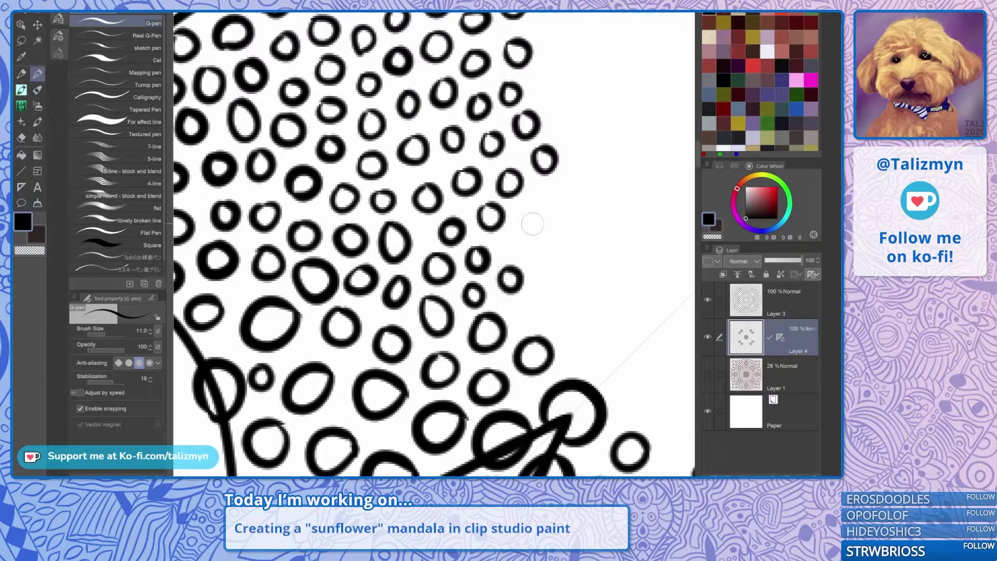
{"action": "left_click_drag", "start_coordinate": [517, 231], "coordinate": [526, 230]}
{"action": "mouse_move", "coordinate": [535, 195]}
{"action": "left_mouse_down"}
{"action": "mouse_move", "coordinate": [530, 213]}
{"action": "mouse_move", "coordinate": [539, 196]}
{"action": "mouse_move", "coordinate": [577, 181]}
{"action": "mouse_move", "coordinate": [530, 124]}
{"action": "left_mouse_up"}
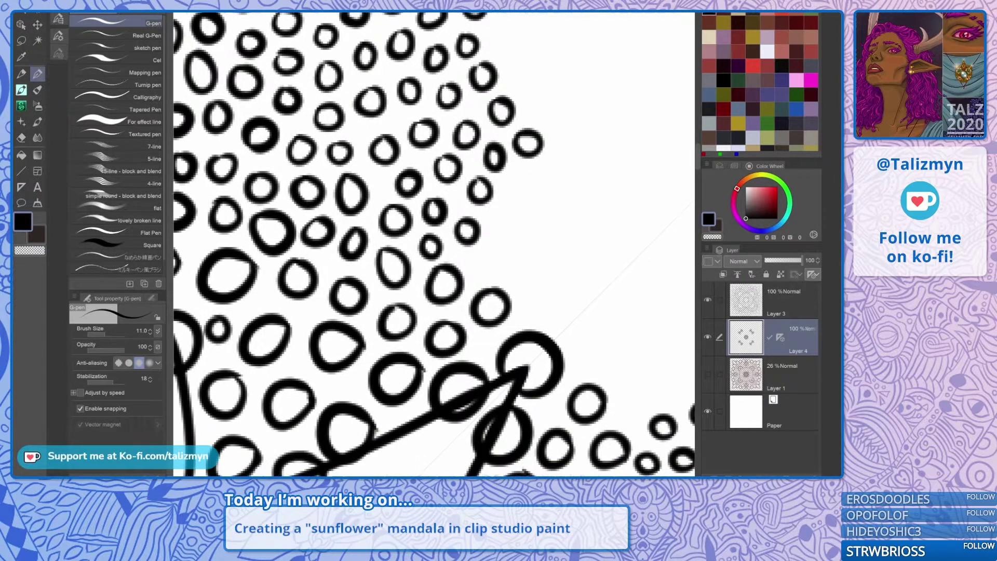
{"action": "mouse_move", "coordinate": [487, 253]}
{"action": "left_mouse_down"}
{"action": "mouse_move", "coordinate": [515, 217]}
{"action": "mouse_move", "coordinate": [503, 213]}
{"action": "left_mouse_up"}
{"action": "mouse_move", "coordinate": [523, 179]}
{"action": "left_mouse_down"}
{"action": "mouse_move", "coordinate": [536, 189]}
{"action": "mouse_move", "coordinate": [526, 176]}
{"action": "left_mouse_up"}
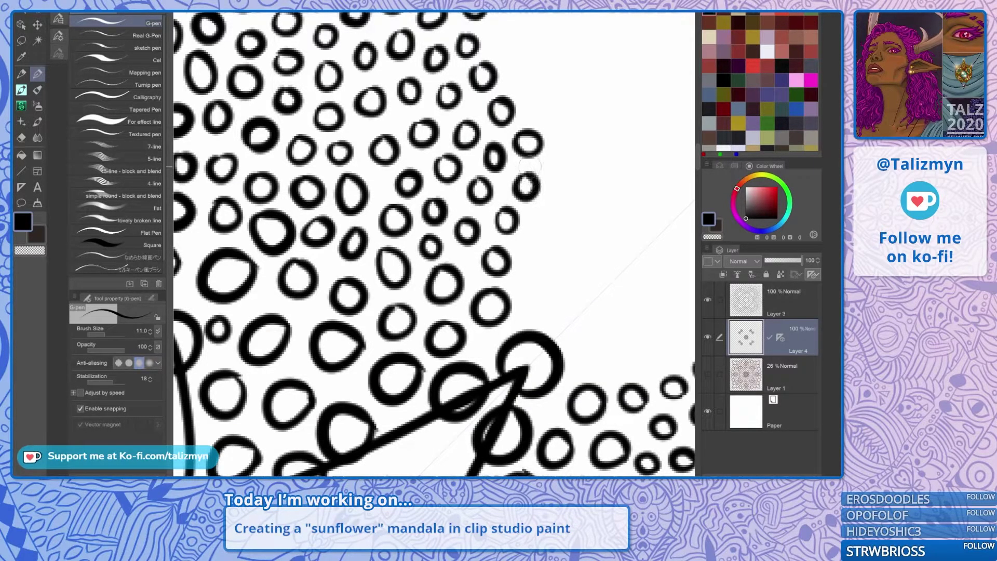
Close the rows above the long petal's tip with circles reaching the diagonal symmetry line.
{"action": "mouse_move", "coordinate": [532, 290]}
{"action": "left_mouse_down"}
{"action": "mouse_move", "coordinate": [550, 312]}
{"action": "mouse_move", "coordinate": [534, 290]}
{"action": "mouse_move", "coordinate": [532, 251]}
{"action": "mouse_move", "coordinate": [562, 284]}
{"action": "mouse_move", "coordinate": [573, 274]}
{"action": "left_mouse_up"}
{"action": "mouse_move", "coordinate": [566, 325]}
{"action": "left_mouse_down"}
{"action": "mouse_move", "coordinate": [581, 310]}
{"action": "mouse_move", "coordinate": [493, 343]}
{"action": "left_mouse_up"}
{"action": "mouse_move", "coordinate": [457, 261]}
{"action": "left_mouse_down"}
{"action": "mouse_move", "coordinate": [446, 283]}
{"action": "mouse_move", "coordinate": [462, 261]}
{"action": "left_mouse_up"}
{"action": "mouse_move", "coordinate": [477, 295]}
{"action": "left_mouse_down"}
{"action": "mouse_move", "coordinate": [482, 311]}
{"action": "mouse_move", "coordinate": [496, 294]}
{"action": "mouse_move", "coordinate": [477, 296]}
{"action": "mouse_move", "coordinate": [519, 318]}
{"action": "left_mouse_up"}
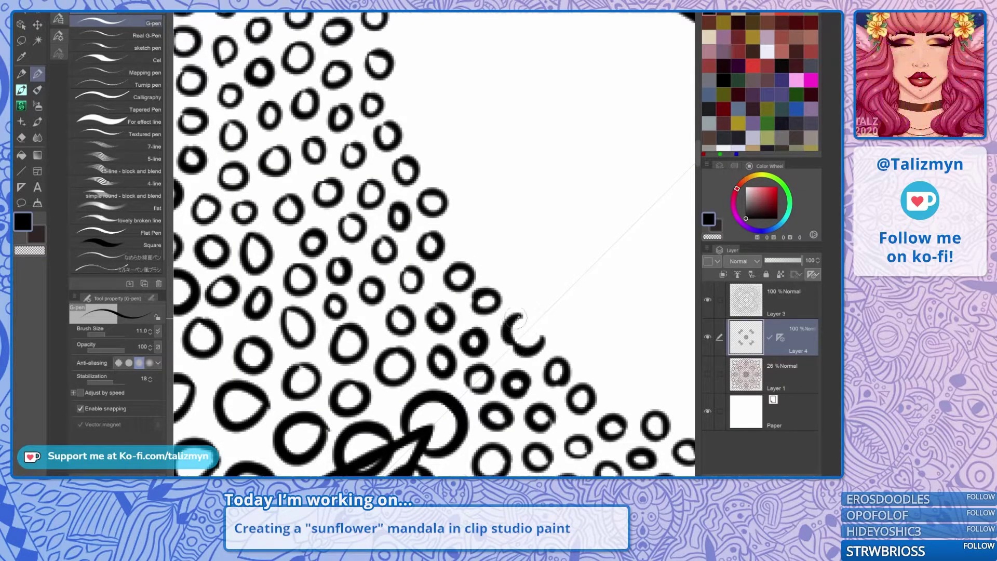
{"action": "left_click", "coordinate": [514, 270]}
{"action": "mouse_move", "coordinate": [509, 280]}
{"action": "left_mouse_down"}
{"action": "mouse_move", "coordinate": [462, 216]}
{"action": "mouse_move", "coordinate": [470, 244]}
{"action": "mouse_move", "coordinate": [467, 215]}
{"action": "left_mouse_up"}
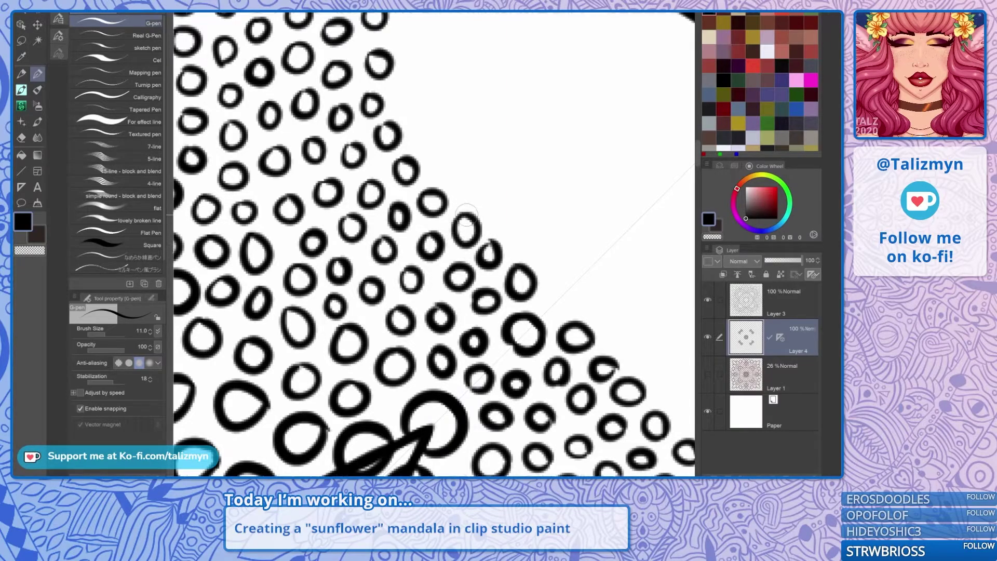
{"action": "mouse_move", "coordinate": [569, 273]}
{"action": "left_mouse_down"}
{"action": "mouse_move", "coordinate": [560, 296]}
{"action": "mouse_move", "coordinate": [586, 274]}
{"action": "left_mouse_up"}
Ink circles in the empty area below the disc's upper rim, undoing the first misplaced one.
{"action": "mouse_move", "coordinate": [591, 241]}
{"action": "left_mouse_down"}
{"action": "mouse_move", "coordinate": [529, 333]}
{"action": "mouse_move", "coordinate": [580, 415]}
{"action": "left_mouse_up"}
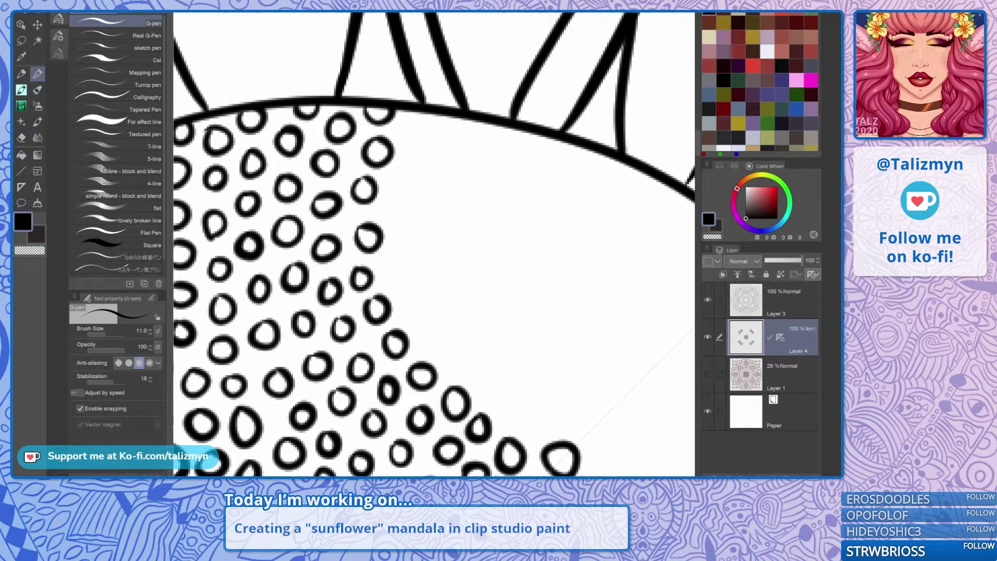
{"action": "mouse_move", "coordinate": [404, 130]}
{"action": "left_mouse_down"}
{"action": "mouse_move", "coordinate": [412, 137]}
{"action": "mouse_move", "coordinate": [424, 126]}
{"action": "left_mouse_up"}
{"action": "key", "text": "ctrl+z"}
{"action": "mouse_move", "coordinate": [397, 178]}
{"action": "left_mouse_down"}
{"action": "mouse_move", "coordinate": [416, 199]}
{"action": "mouse_move", "coordinate": [391, 174]}
{"action": "left_mouse_up"}
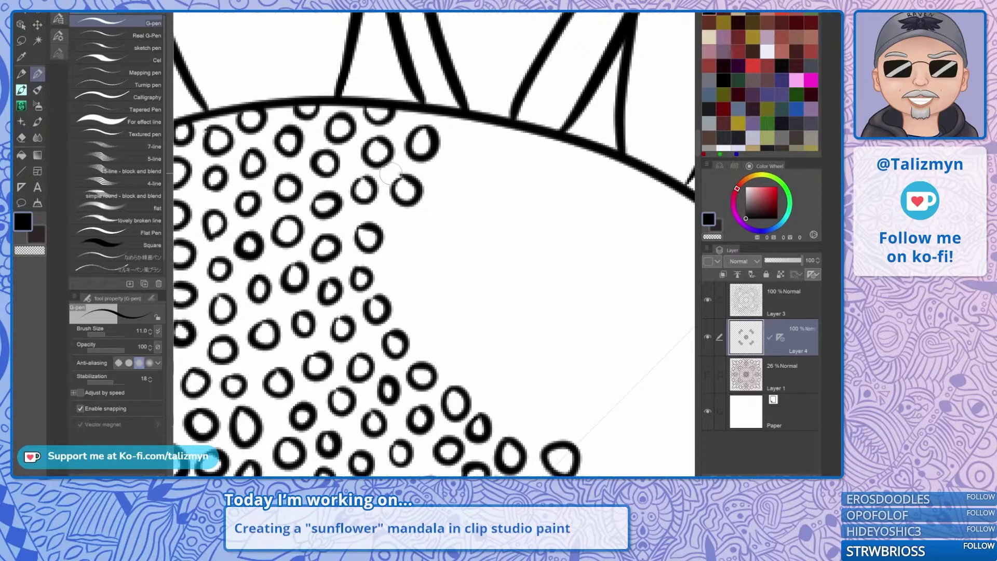
{"action": "mouse_move", "coordinate": [438, 175]}
{"action": "left_mouse_down"}
{"action": "mouse_move", "coordinate": [462, 186]}
{"action": "mouse_move", "coordinate": [445, 170]}
{"action": "left_mouse_up"}
{"action": "mouse_move", "coordinate": [460, 130]}
{"action": "left_mouse_down"}
{"action": "mouse_move", "coordinate": [476, 148]}
{"action": "mouse_move", "coordinate": [463, 130]}
{"action": "left_mouse_up"}
Fill the hollow in the pattern's open edge below those rim circles with more small circles.
{"action": "mouse_move", "coordinate": [403, 222]}
{"action": "left_mouse_down"}
{"action": "mouse_move", "coordinate": [416, 244]}
{"action": "mouse_move", "coordinate": [409, 225]}
{"action": "left_mouse_up"}
{"action": "mouse_move", "coordinate": [440, 209]}
{"action": "left_mouse_down"}
{"action": "mouse_move", "coordinate": [429, 217]}
{"action": "mouse_move", "coordinate": [455, 228]}
{"action": "mouse_move", "coordinate": [443, 210]}
{"action": "left_mouse_up"}
{"action": "mouse_move", "coordinate": [391, 263]}
{"action": "left_mouse_down"}
{"action": "mouse_move", "coordinate": [389, 271]}
{"action": "mouse_move", "coordinate": [441, 249]}
{"action": "left_mouse_up"}
{"action": "mouse_move", "coordinate": [426, 290]}
{"action": "left_mouse_down"}
{"action": "mouse_move", "coordinate": [415, 311]}
{"action": "mouse_move", "coordinate": [435, 297]}
{"action": "mouse_move", "coordinate": [423, 290]}
{"action": "left_mouse_up"}
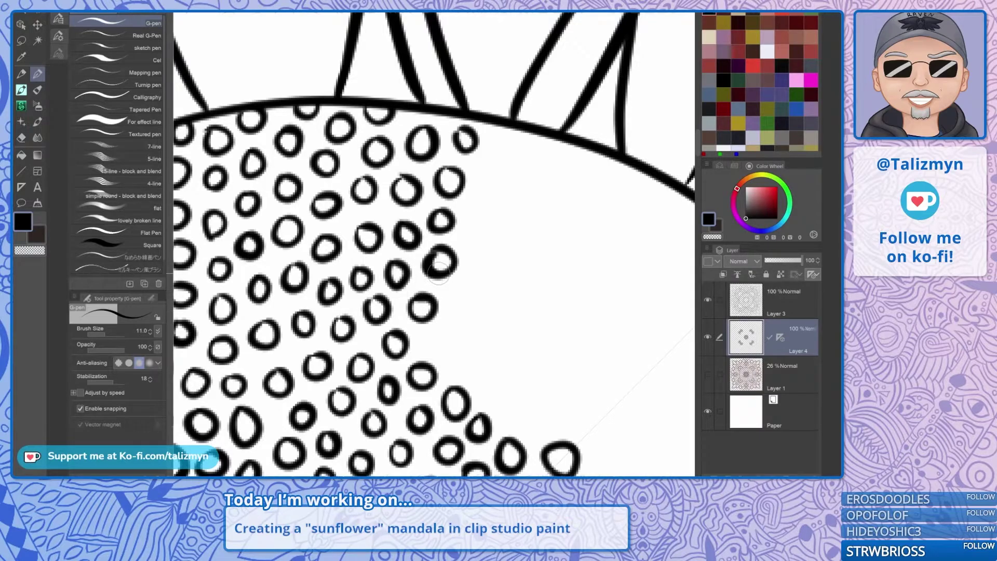
{"action": "left_click_drag", "start_coordinate": [434, 343], "coordinate": [427, 344]}
{"action": "mouse_move", "coordinate": [466, 292]}
{"action": "left_mouse_down"}
{"action": "mouse_move", "coordinate": [455, 309]}
{"action": "mouse_move", "coordinate": [467, 287]}
{"action": "left_mouse_up"}
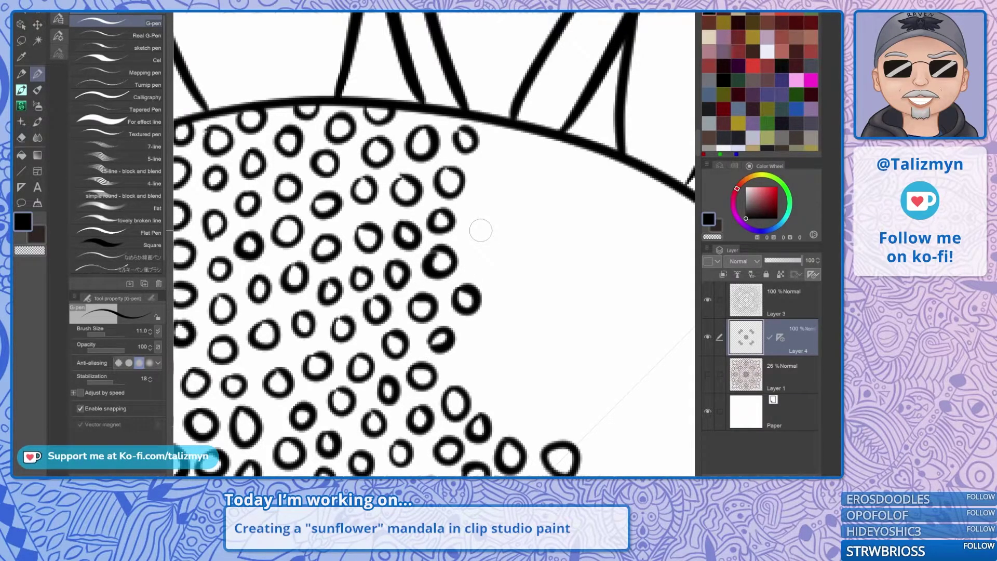
Add a row of circles up to the disc's rim, and start another row outside it from the lower end.
{"action": "mouse_move", "coordinate": [481, 240]}
{"action": "left_mouse_down"}
{"action": "mouse_move", "coordinate": [493, 269]}
{"action": "mouse_move", "coordinate": [483, 238]}
{"action": "left_mouse_up"}
{"action": "mouse_move", "coordinate": [473, 200]}
{"action": "left_mouse_down"}
{"action": "mouse_move", "coordinate": [466, 213]}
{"action": "mouse_move", "coordinate": [482, 207]}
{"action": "left_mouse_up"}
{"action": "mouse_move", "coordinate": [501, 159]}
{"action": "left_mouse_down"}
{"action": "mouse_move", "coordinate": [483, 183]}
{"action": "mouse_move", "coordinate": [499, 160]}
{"action": "left_mouse_up"}
{"action": "mouse_move", "coordinate": [494, 125]}
{"action": "left_mouse_down"}
{"action": "mouse_move", "coordinate": [514, 147]}
{"action": "mouse_move", "coordinate": [523, 131]}
{"action": "mouse_move", "coordinate": [512, 87]}
{"action": "left_mouse_up"}
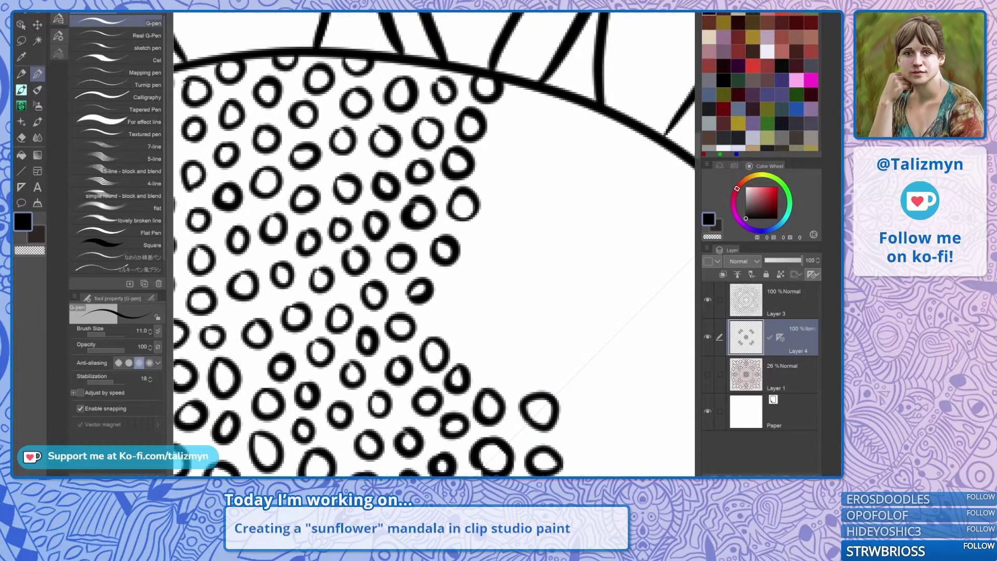
{"action": "mouse_move", "coordinate": [452, 304]}
{"action": "left_mouse_down"}
{"action": "mouse_move", "coordinate": [441, 318]}
{"action": "mouse_move", "coordinate": [455, 305]}
{"action": "left_mouse_up"}
{"action": "mouse_move", "coordinate": [470, 266]}
{"action": "left_mouse_down"}
{"action": "mouse_move", "coordinate": [461, 280]}
{"action": "mouse_move", "coordinate": [471, 262]}
{"action": "left_mouse_up"}
{"action": "mouse_move", "coordinate": [486, 223]}
{"action": "left_mouse_down"}
{"action": "mouse_move", "coordinate": [506, 232]}
{"action": "mouse_move", "coordinate": [487, 224]}
{"action": "mouse_move", "coordinate": [434, 292]}
{"action": "mouse_move", "coordinate": [422, 284]}
{"action": "mouse_move", "coordinate": [439, 266]}
{"action": "left_mouse_up"}
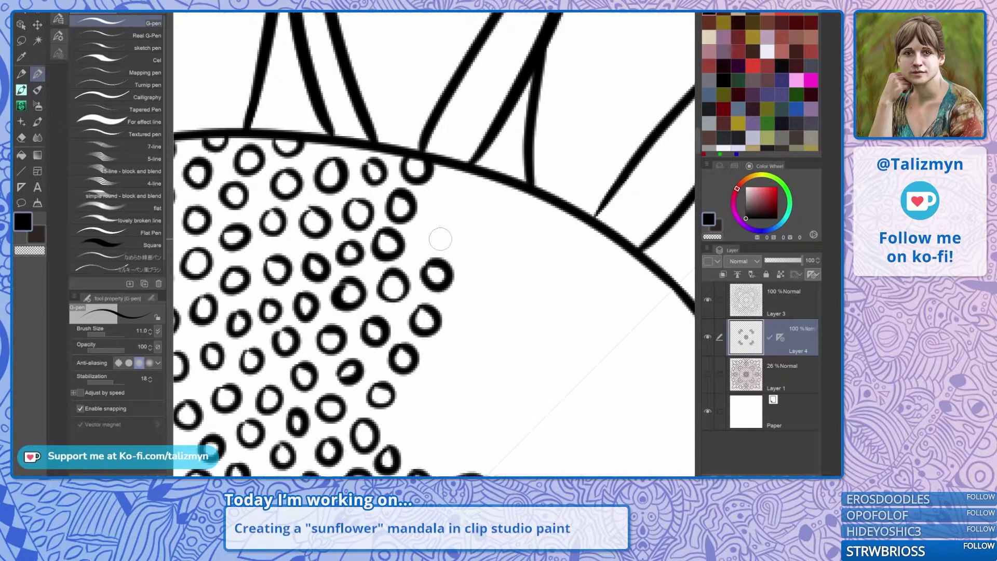
Ink circles beneath the next petal bases along the rim and a further column down the pattern's edge.
{"action": "mouse_move", "coordinate": [422, 233]}
{"action": "left_mouse_down"}
{"action": "mouse_move", "coordinate": [441, 237]}
{"action": "mouse_move", "coordinate": [423, 240]}
{"action": "left_mouse_up"}
{"action": "mouse_move", "coordinate": [451, 182]}
{"action": "left_mouse_down"}
{"action": "mouse_move", "coordinate": [450, 202]}
{"action": "mouse_move", "coordinate": [458, 182]}
{"action": "mouse_move", "coordinate": [489, 200]}
{"action": "mouse_move", "coordinate": [505, 190]}
{"action": "left_mouse_up"}
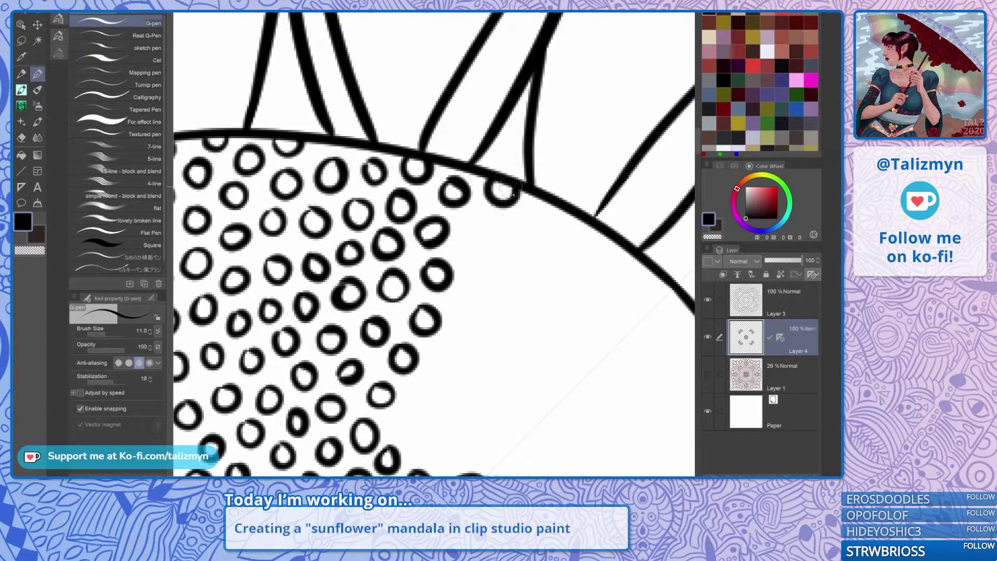
{"action": "mouse_move", "coordinate": [466, 232]}
{"action": "left_mouse_down"}
{"action": "mouse_move", "coordinate": [490, 244]}
{"action": "mouse_move", "coordinate": [469, 226]}
{"action": "left_mouse_up"}
{"action": "left_click_drag", "start_coordinate": [586, 395], "coordinate": [602, 319]}
{"action": "mouse_move", "coordinate": [496, 198]}
{"action": "left_mouse_down"}
{"action": "mouse_move", "coordinate": [486, 207]}
{"action": "mouse_move", "coordinate": [537, 157]}
{"action": "left_mouse_up"}
{"action": "mouse_move", "coordinate": [490, 239]}
{"action": "left_mouse_down"}
{"action": "mouse_move", "coordinate": [509, 263]}
{"action": "mouse_move", "coordinate": [485, 237]}
{"action": "left_mouse_up"}
{"action": "mouse_move", "coordinate": [459, 275]}
{"action": "left_mouse_down"}
{"action": "mouse_move", "coordinate": [450, 301]}
{"action": "mouse_move", "coordinate": [454, 273]}
{"action": "left_mouse_up"}
{"action": "mouse_move", "coordinate": [439, 316]}
{"action": "left_mouse_down"}
{"action": "mouse_move", "coordinate": [422, 344]}
{"action": "mouse_move", "coordinate": [441, 318]}
{"action": "left_mouse_up"}
Extend the circles along the open edge toward the diagonal symmetry line, including several larger ones.
{"action": "scroll", "coordinate": [441, 318], "scroll_direction": "down", "scroll_amount": 2}
{"action": "left_click_drag", "start_coordinate": [439, 276], "coordinate": [426, 240]}
{"action": "mouse_move", "coordinate": [440, 282]}
{"action": "left_mouse_down"}
{"action": "mouse_move", "coordinate": [432, 306]}
{"action": "mouse_move", "coordinate": [446, 280]}
{"action": "left_mouse_up"}
{"action": "mouse_move", "coordinate": [471, 240]}
{"action": "left_mouse_down"}
{"action": "mouse_move", "coordinate": [460, 268]}
{"action": "mouse_move", "coordinate": [472, 240]}
{"action": "mouse_move", "coordinate": [460, 224]}
{"action": "mouse_move", "coordinate": [414, 211]}
{"action": "left_mouse_up"}
{"action": "mouse_move", "coordinate": [435, 279]}
{"action": "left_mouse_down"}
{"action": "mouse_move", "coordinate": [464, 256]}
{"action": "mouse_move", "coordinate": [466, 277]}
{"action": "mouse_move", "coordinate": [448, 288]}
{"action": "left_mouse_up"}
{"action": "mouse_move", "coordinate": [518, 271]}
{"action": "left_mouse_down"}
{"action": "mouse_move", "coordinate": [505, 296]}
{"action": "mouse_move", "coordinate": [538, 275]}
{"action": "mouse_move", "coordinate": [514, 265]}
{"action": "left_mouse_up"}
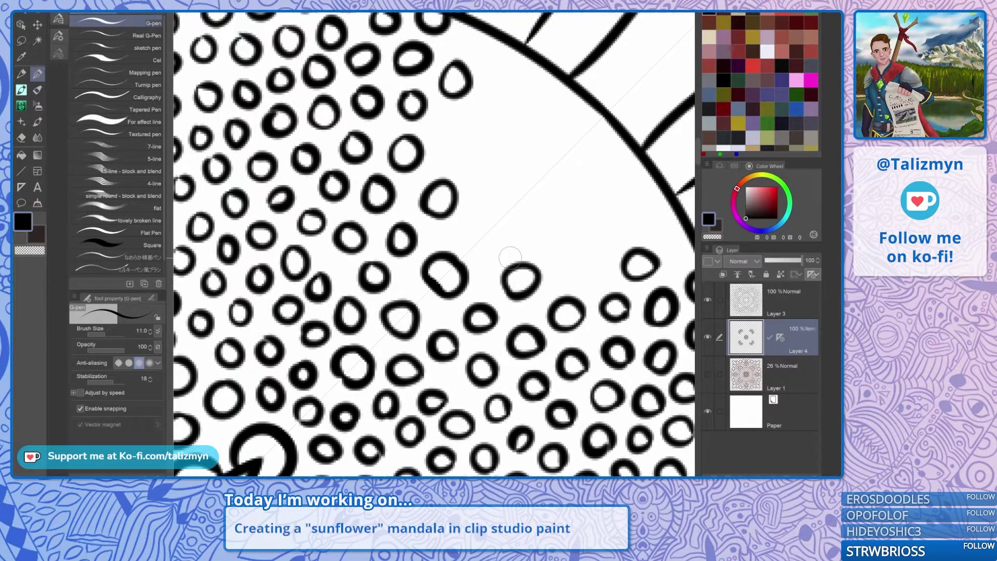
Undo the oversized circles near the symmetry line and fill the area with smaller circles, adding another row outside them.
{"action": "key", "text": "ctrl+z"}
{"action": "key", "text": "ctrl+z"}
{"action": "mouse_move", "coordinate": [447, 291]}
{"action": "left_mouse_down"}
{"action": "mouse_move", "coordinate": [459, 307]}
{"action": "mouse_move", "coordinate": [435, 310]}
{"action": "mouse_move", "coordinate": [439, 318]}
{"action": "mouse_move", "coordinate": [447, 303]}
{"action": "left_mouse_up"}
{"action": "key", "text": "ctrl+z"}
{"action": "mouse_move", "coordinate": [449, 266]}
{"action": "left_mouse_down"}
{"action": "mouse_move", "coordinate": [441, 283]}
{"action": "mouse_move", "coordinate": [450, 257]}
{"action": "mouse_move", "coordinate": [499, 274]}
{"action": "left_mouse_up"}
{"action": "key", "text": "ctrl+z"}
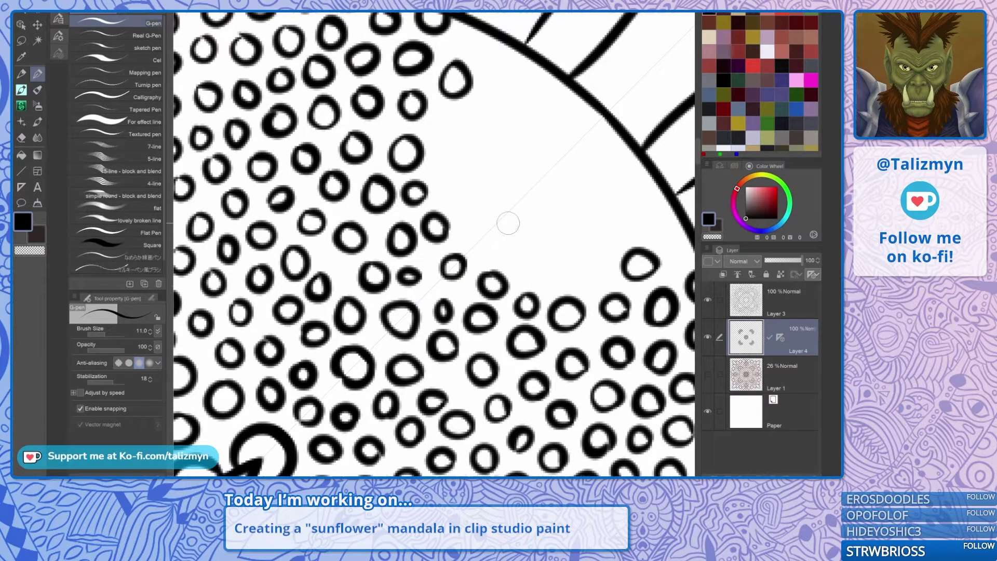
{"action": "mouse_move", "coordinate": [473, 209]}
{"action": "left_mouse_down"}
{"action": "mouse_move", "coordinate": [467, 221]}
{"action": "mouse_move", "coordinate": [525, 189]}
{"action": "mouse_move", "coordinate": [487, 271]}
{"action": "left_mouse_up"}
{"action": "mouse_move", "coordinate": [449, 235]}
{"action": "left_mouse_down"}
{"action": "mouse_move", "coordinate": [407, 252]}
{"action": "mouse_move", "coordinate": [423, 255]}
{"action": "mouse_move", "coordinate": [417, 238]}
{"action": "left_mouse_up"}
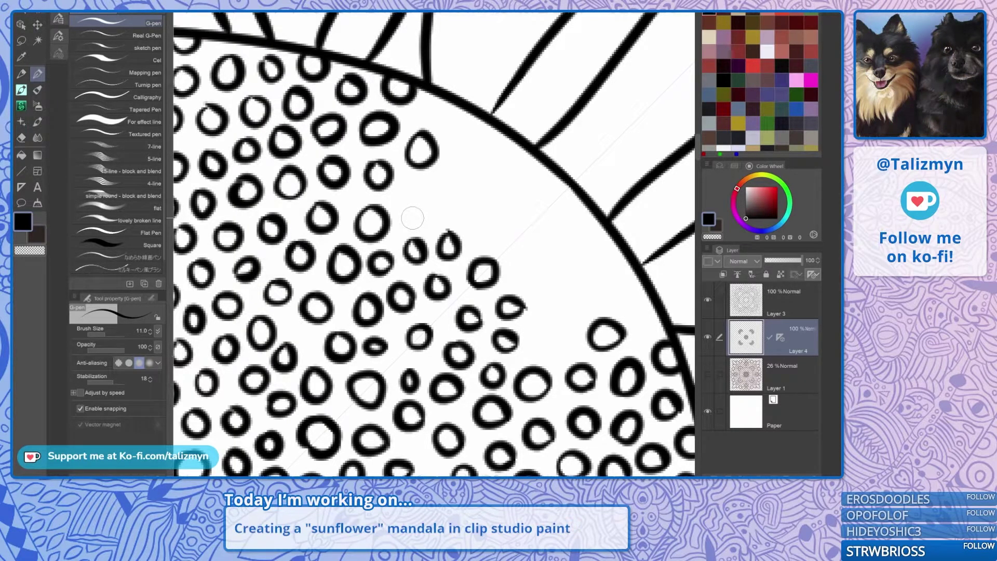
Fill the remaining gap in the outer flower's disc with small circles up to the rim and the diagonal symmetry line.
{"action": "left_click_drag", "start_coordinate": [412, 218], "coordinate": [426, 263]}
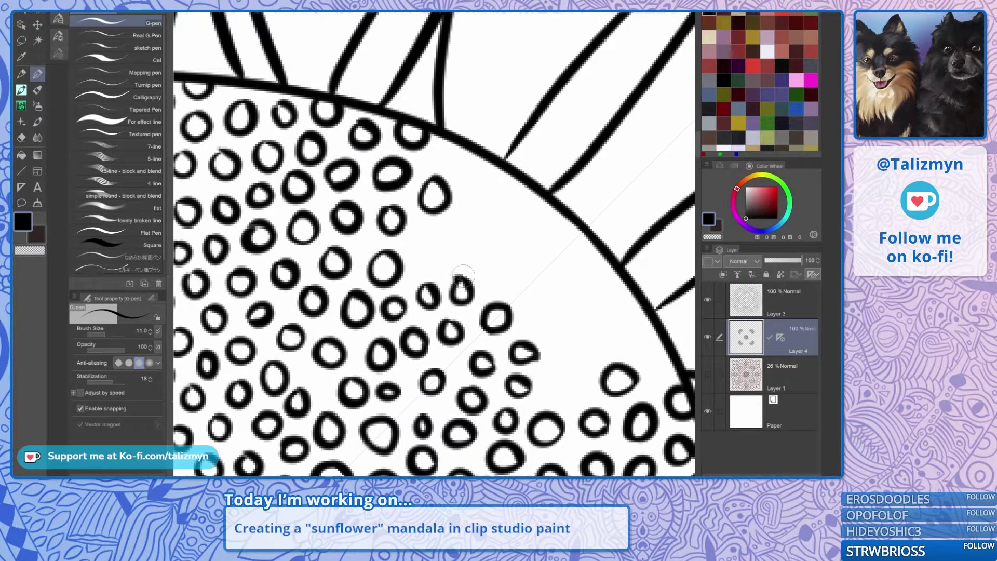
{"action": "mouse_move", "coordinate": [434, 242]}
{"action": "left_mouse_down"}
{"action": "mouse_move", "coordinate": [424, 262]}
{"action": "mouse_move", "coordinate": [435, 242]}
{"action": "mouse_move", "coordinate": [483, 238]}
{"action": "left_mouse_up"}
{"action": "mouse_move", "coordinate": [476, 199]}
{"action": "left_mouse_down"}
{"action": "mouse_move", "coordinate": [466, 217]}
{"action": "mouse_move", "coordinate": [477, 199]}
{"action": "left_mouse_up"}
{"action": "left_click_drag", "start_coordinate": [457, 159], "coordinate": [454, 154]}
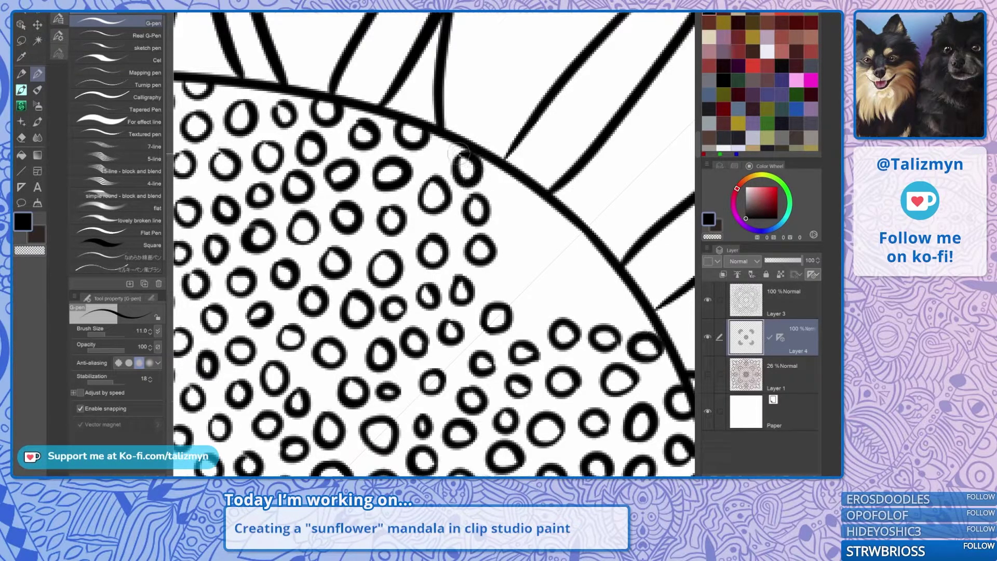
{"action": "mouse_move", "coordinate": [511, 192]}
{"action": "left_mouse_down"}
{"action": "mouse_move", "coordinate": [500, 207]}
{"action": "mouse_move", "coordinate": [499, 180]}
{"action": "left_mouse_up"}
{"action": "mouse_move", "coordinate": [523, 221]}
{"action": "left_mouse_down"}
{"action": "mouse_move", "coordinate": [512, 240]}
{"action": "mouse_move", "coordinate": [522, 222]}
{"action": "left_mouse_up"}
{"action": "mouse_move", "coordinate": [520, 262]}
{"action": "left_mouse_down"}
{"action": "mouse_move", "coordinate": [506, 273]}
{"action": "mouse_move", "coordinate": [520, 260]}
{"action": "mouse_move", "coordinate": [561, 260]}
{"action": "mouse_move", "coordinate": [555, 241]}
{"action": "left_mouse_up"}
{"action": "mouse_move", "coordinate": [605, 259]}
{"action": "left_mouse_down"}
{"action": "mouse_move", "coordinate": [597, 268]}
{"action": "mouse_move", "coordinate": [620, 272]}
{"action": "left_mouse_up"}
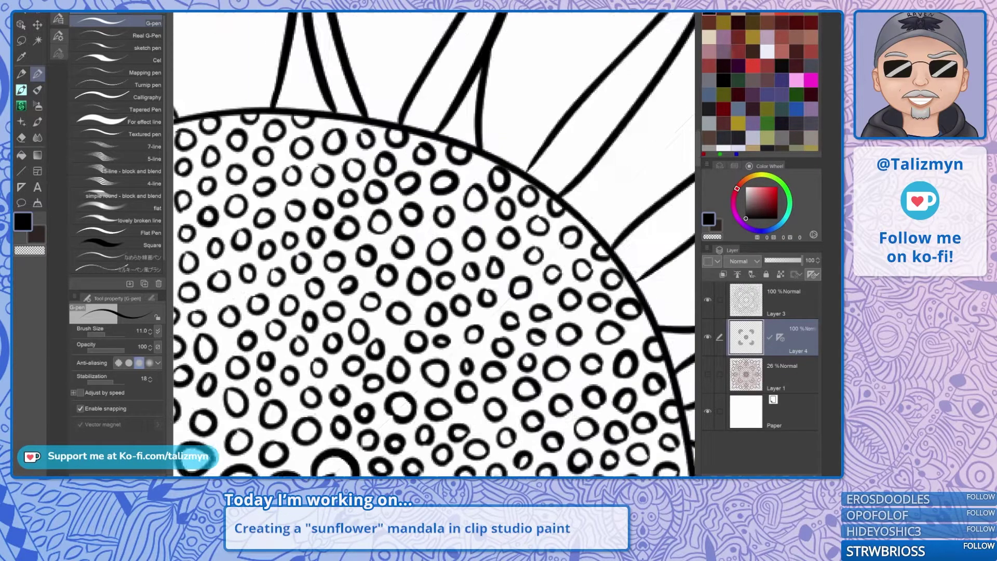
Erase the parts of the seed circles that overlap the central flower's petals in front of the outer disc.
{"action": "scroll", "coordinate": [617, 250], "scroll_direction": "down", "scroll_amount": 5}
{"action": "scroll", "coordinate": [617, 250], "scroll_direction": "down", "scroll_amount": 8}
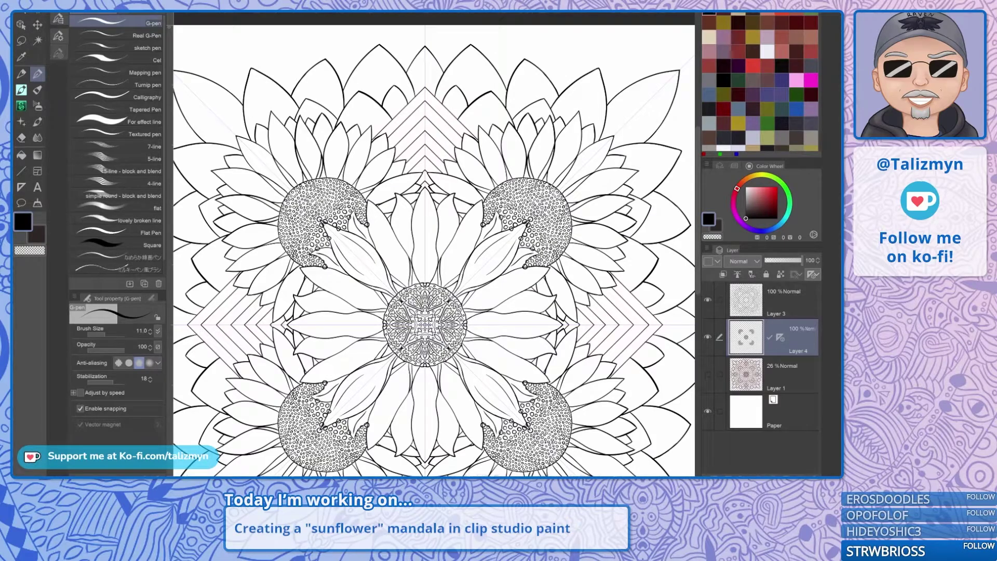
{"action": "scroll", "coordinate": [526, 227], "scroll_direction": "up", "scroll_amount": 4}
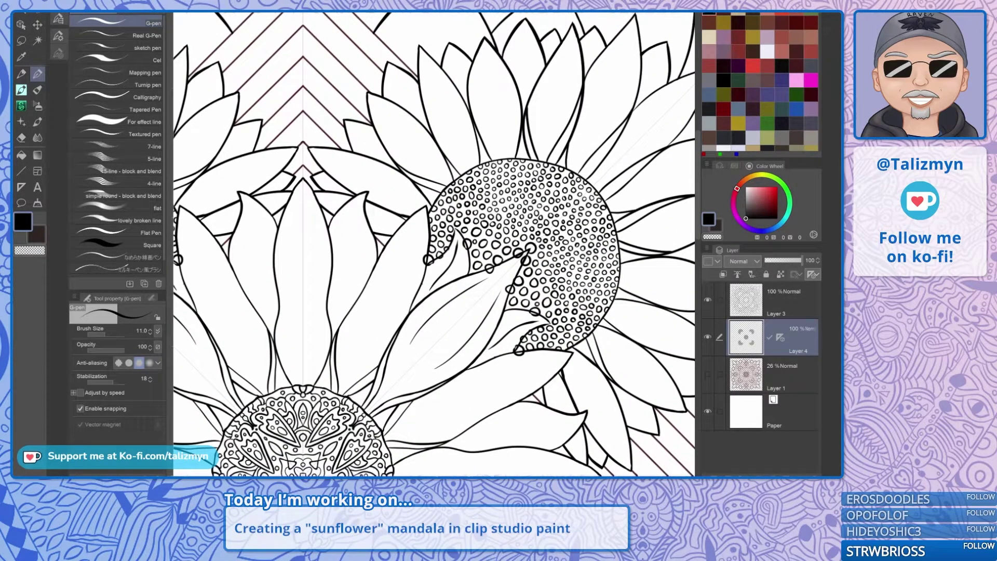
{"action": "scroll", "coordinate": [512, 264], "scroll_direction": "up", "scroll_amount": 4}
{"action": "key", "text": "e"}
{"action": "scroll", "coordinate": [660, 359], "scroll_direction": "up", "scroll_amount": 3}
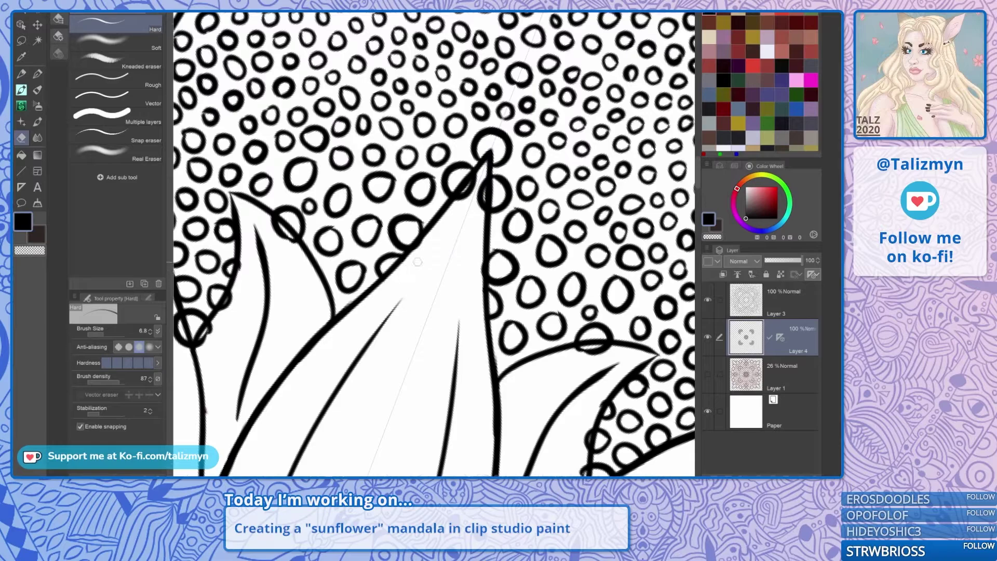
{"action": "left_click_drag", "start_coordinate": [462, 214], "coordinate": [480, 179]}
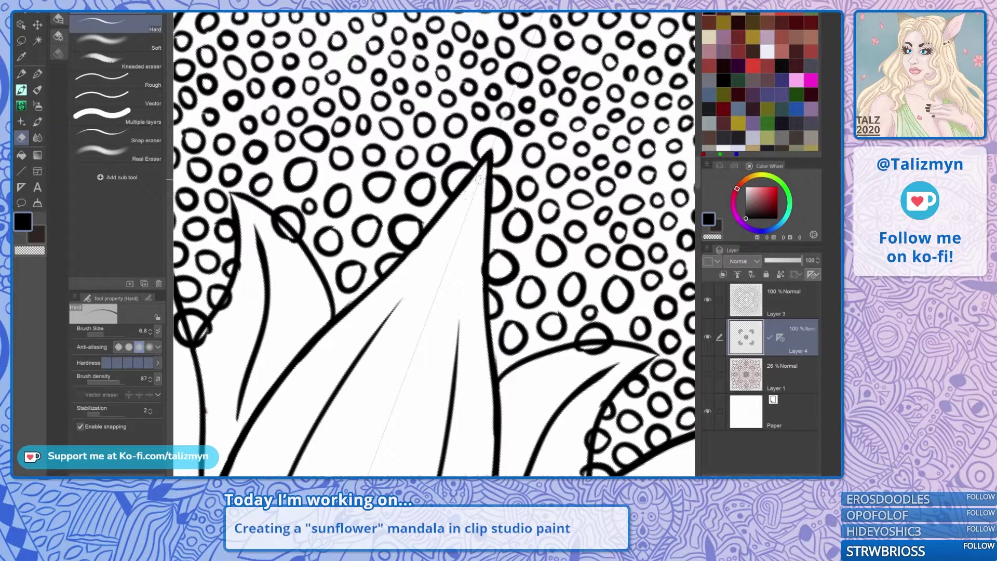
{"action": "mouse_move", "coordinate": [272, 219]}
{"action": "left_mouse_down"}
{"action": "mouse_move", "coordinate": [288, 243]}
{"action": "mouse_move", "coordinate": [421, 250]}
{"action": "left_mouse_up"}
{"action": "mouse_move", "coordinate": [364, 323]}
{"action": "left_mouse_down"}
{"action": "mouse_move", "coordinate": [338, 344]}
{"action": "mouse_move", "coordinate": [365, 299]}
{"action": "left_mouse_up"}
{"action": "left_click_drag", "start_coordinate": [313, 328], "coordinate": [307, 312]}
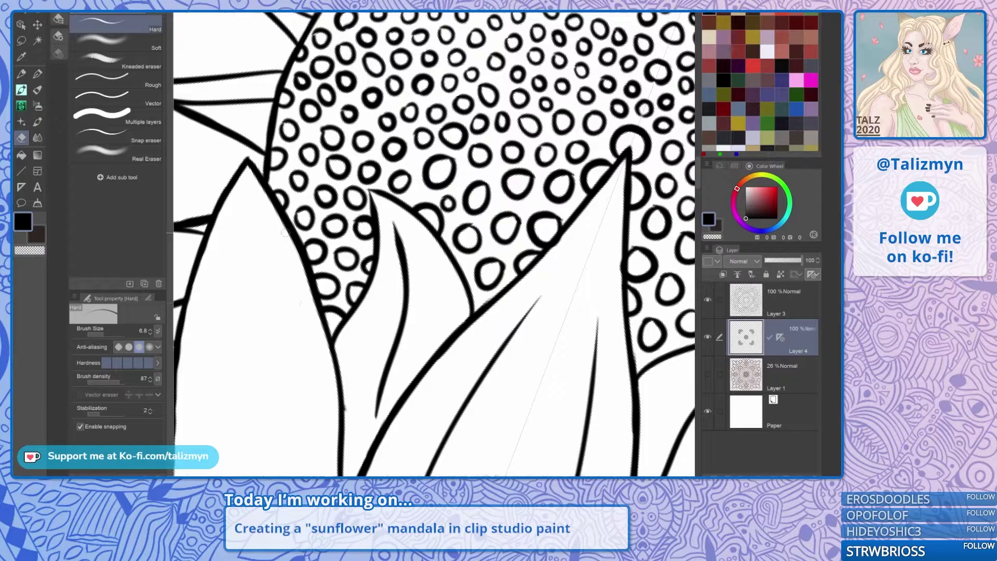
{"action": "left_click_drag", "start_coordinate": [285, 233], "coordinate": [163, 272]}
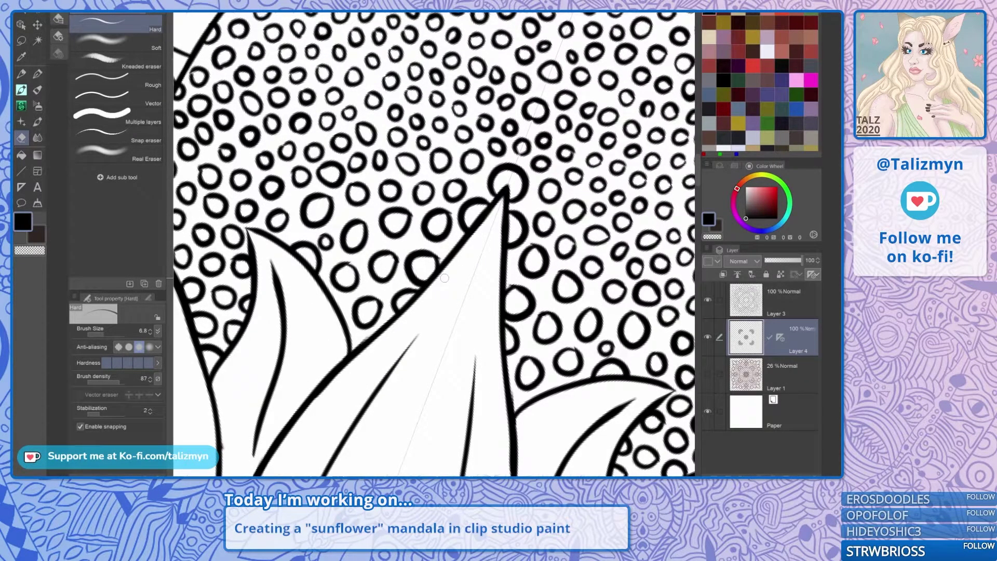
{"action": "scroll", "coordinate": [444, 278], "scroll_direction": "down", "scroll_amount": 5}
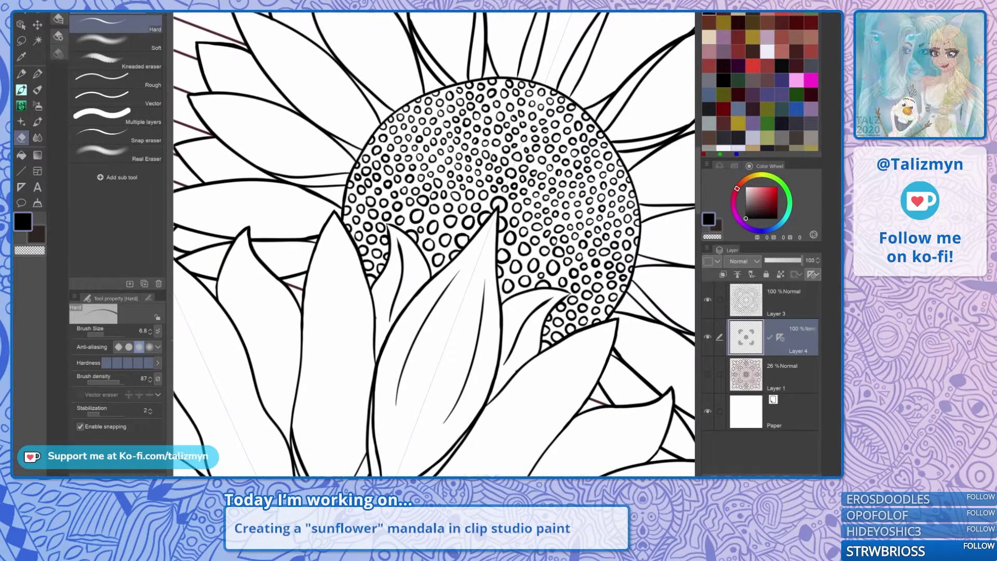
{"action": "scroll", "coordinate": [445, 278], "scroll_direction": "down", "scroll_amount": 4}
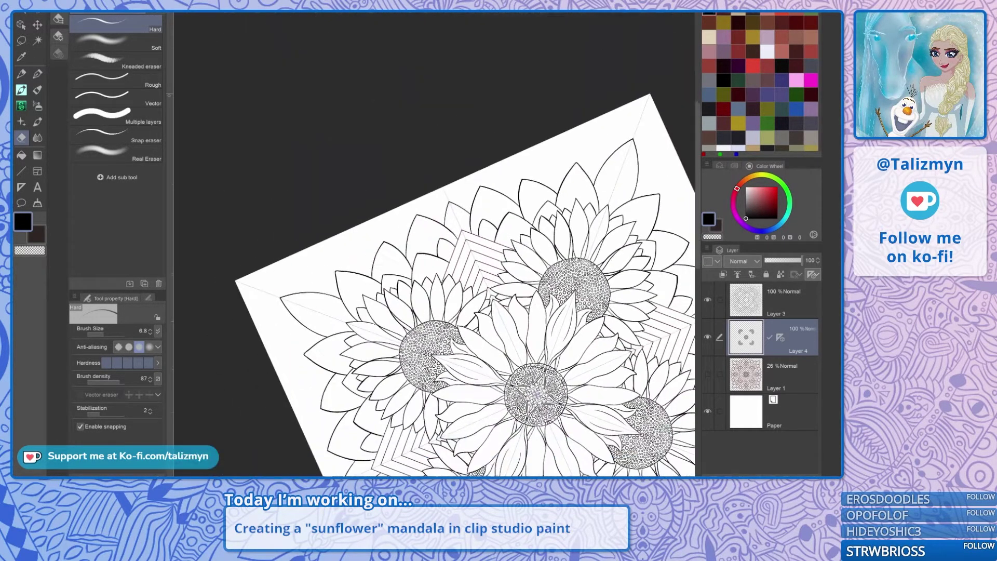
{"action": "key", "text": "p"}
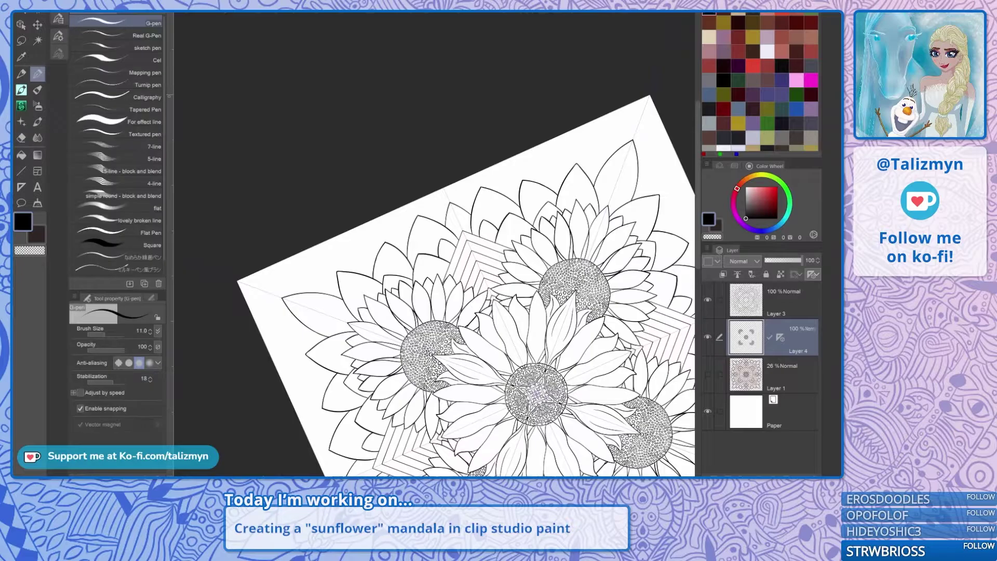
{"action": "left_click_drag", "start_coordinate": [536, 395], "coordinate": [438, 231]}
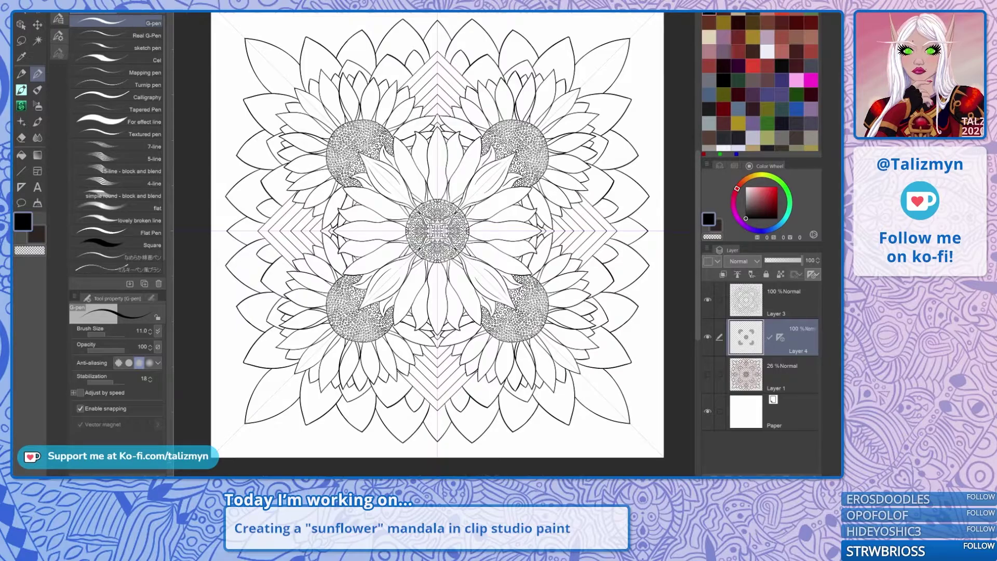
{"action": "key", "text": "alt+f"}
{"action": "key", "text": "Escape"}
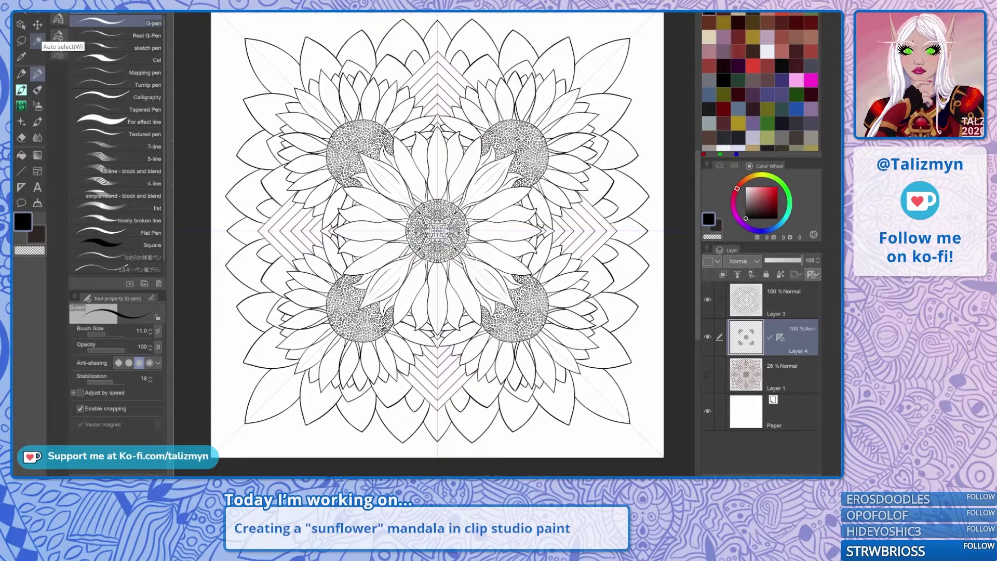
{"action": "left_click", "coordinate": [38, 40]}
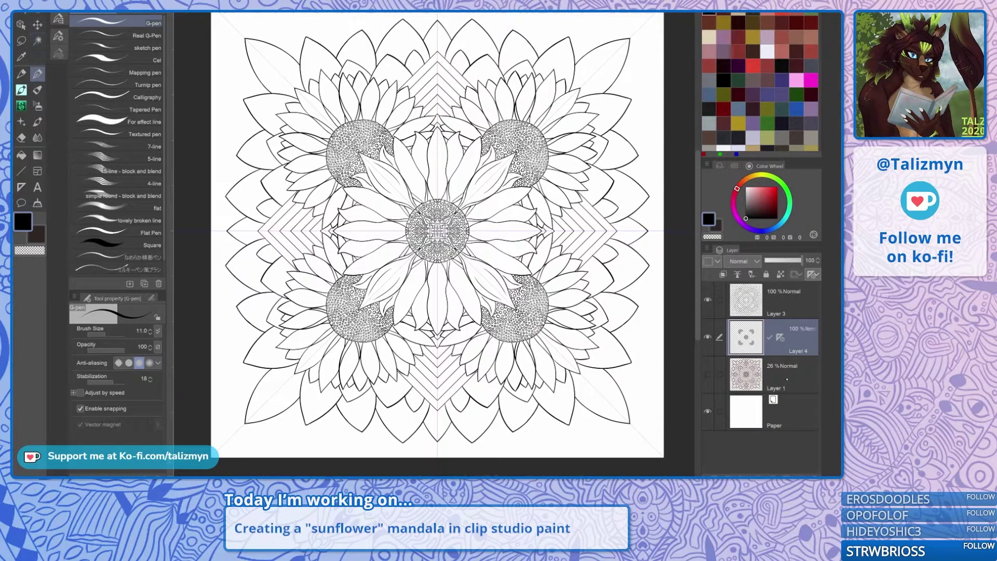
Add a new layer above the seed circle layer, with grey 787878 as drawing colour, and move the symmetry ruler onto it.
{"action": "key", "text": "ctrl+shift+n"}
{"action": "left_click", "coordinate": [23, 222]}
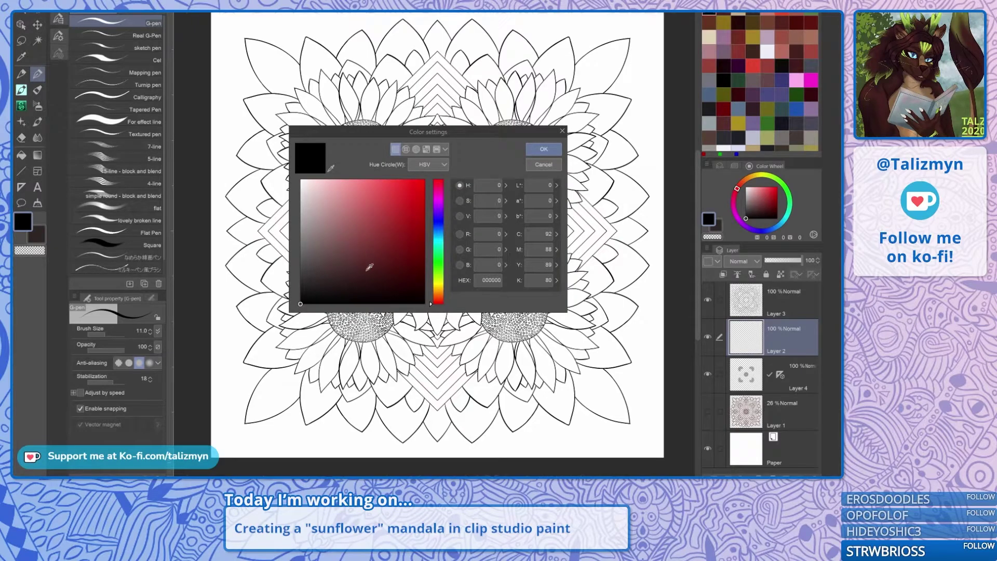
{"action": "left_click_drag", "start_coordinate": [306, 237], "coordinate": [297, 246]}
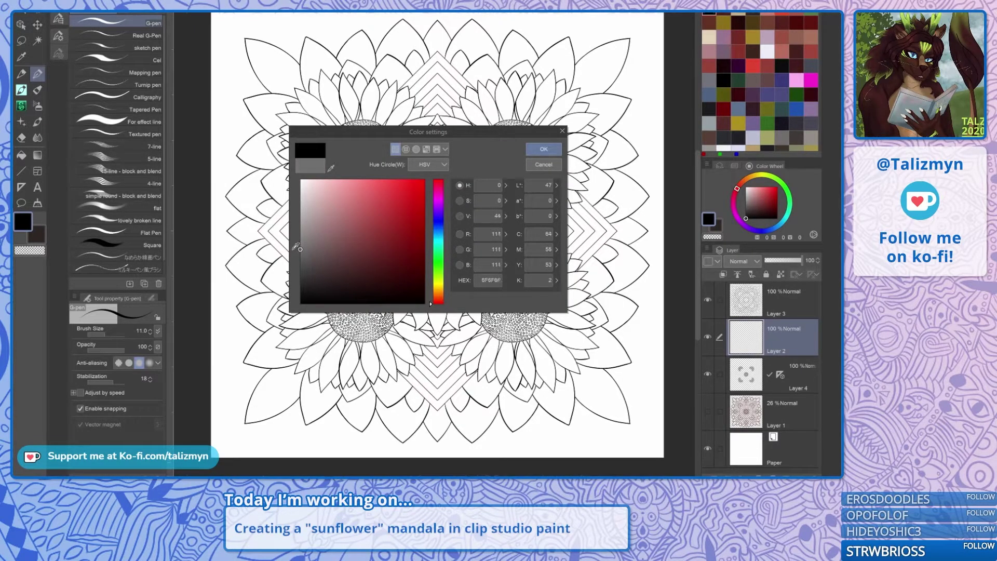
{"action": "left_click", "coordinate": [544, 150]}
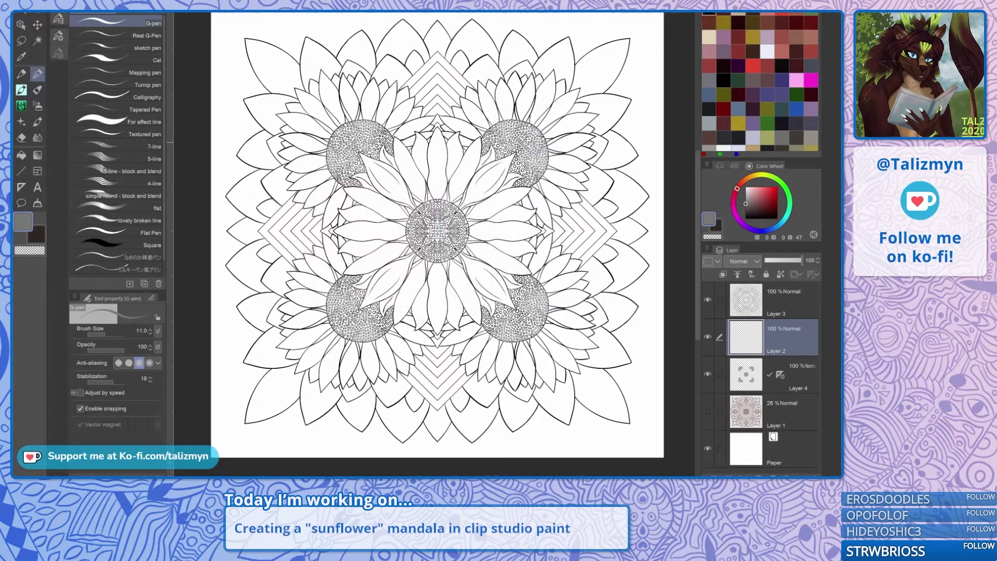
{"action": "left_click_drag", "start_coordinate": [795, 375], "coordinate": [794, 337]}
{"action": "left_click", "coordinate": [795, 339]}
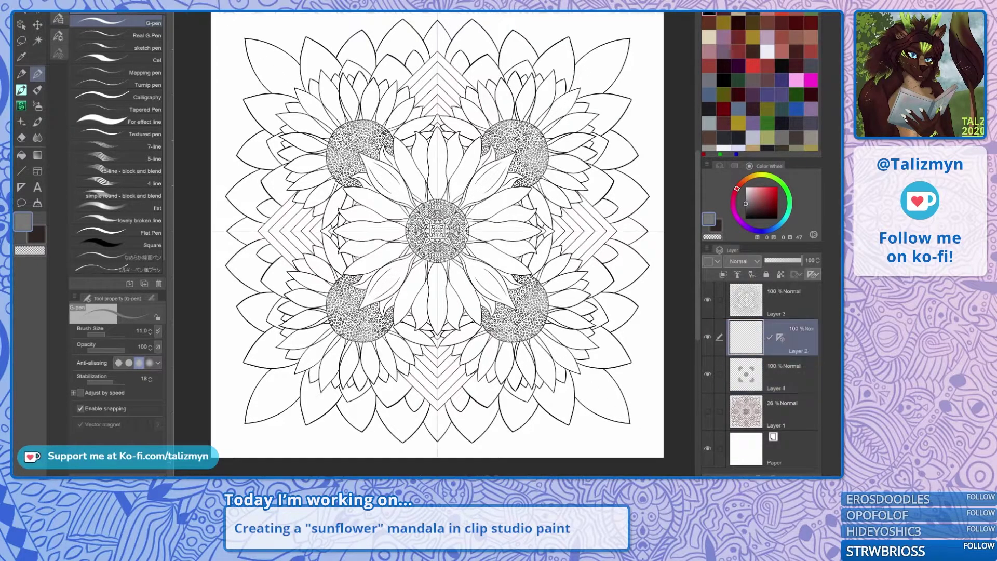
Sketch rough grey strokes in the canvas corners and lighten the drawing colour to a grey with value 67.
{"action": "mouse_move", "coordinate": [633, 432]}
{"action": "left_mouse_down"}
{"action": "mouse_move", "coordinate": [658, 401]}
{"action": "mouse_move", "coordinate": [644, 436]}
{"action": "mouse_move", "coordinate": [656, 435]}
{"action": "mouse_move", "coordinate": [650, 355]}
{"action": "mouse_move", "coordinate": [565, 443]}
{"action": "mouse_move", "coordinate": [649, 354]}
{"action": "mouse_move", "coordinate": [645, 402]}
{"action": "left_mouse_up"}
{"action": "double_click", "coordinate": [23, 222]}
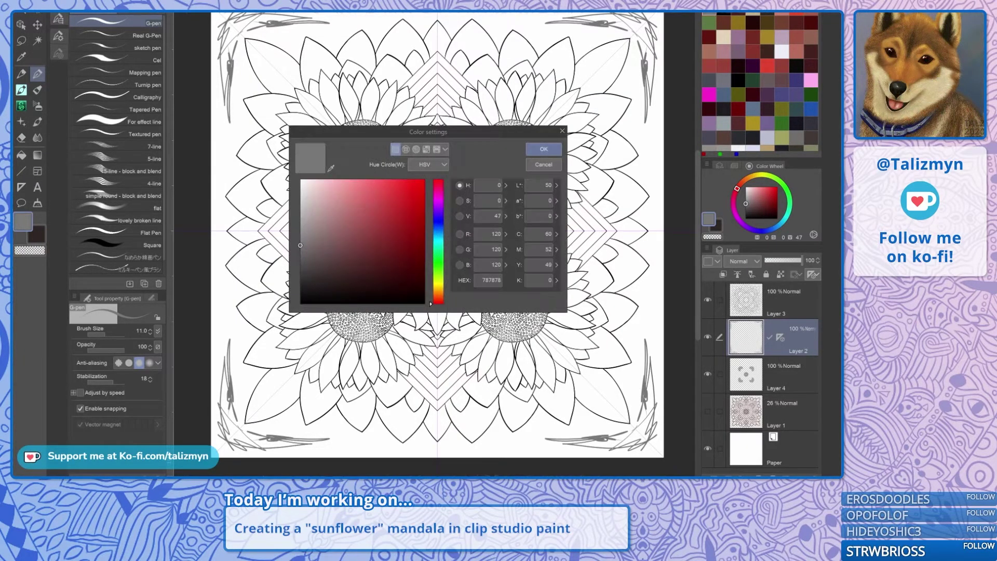
{"action": "left_click_drag", "start_coordinate": [301, 232], "coordinate": [301, 218]}
{"action": "left_click", "coordinate": [544, 150]}
Try light grey strokes along the canvas borders, clear the sketch layer, and undo a further test stroke across the corner petals.
{"action": "mouse_move", "coordinate": [641, 315]}
{"action": "left_mouse_down"}
{"action": "mouse_move", "coordinate": [646, 334]}
{"action": "mouse_move", "coordinate": [649, 314]}
{"action": "mouse_move", "coordinate": [654, 327]}
{"action": "mouse_move", "coordinate": [650, 361]}
{"action": "mouse_move", "coordinate": [656, 317]}
{"action": "mouse_move", "coordinate": [652, 365]}
{"action": "mouse_move", "coordinate": [660, 371]}
{"action": "mouse_move", "coordinate": [658, 331]}
{"action": "mouse_move", "coordinate": [671, 344]}
{"action": "mouse_move", "coordinate": [659, 366]}
{"action": "left_mouse_up"}
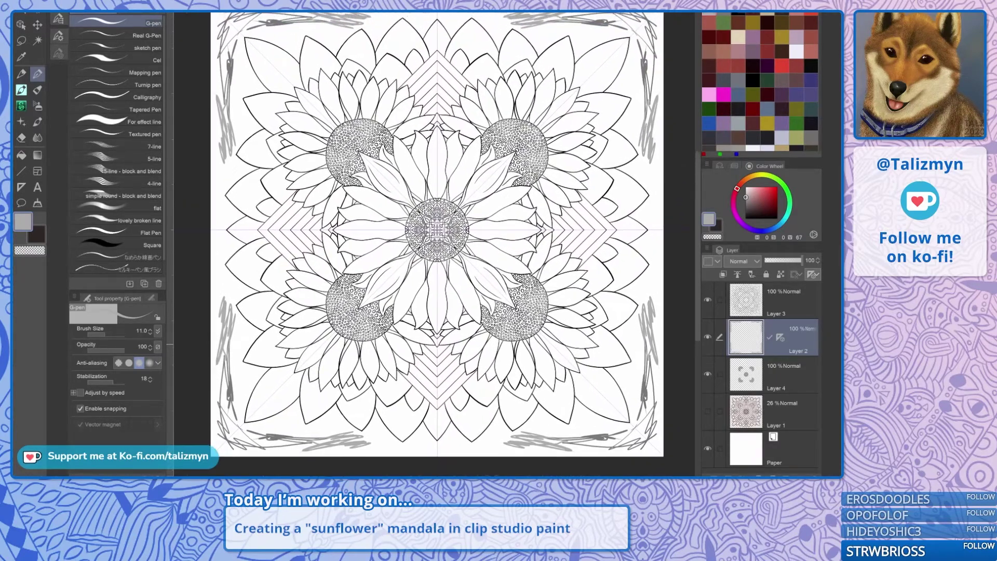
{"action": "left_click_drag", "start_coordinate": [661, 294], "coordinate": [656, 312]}
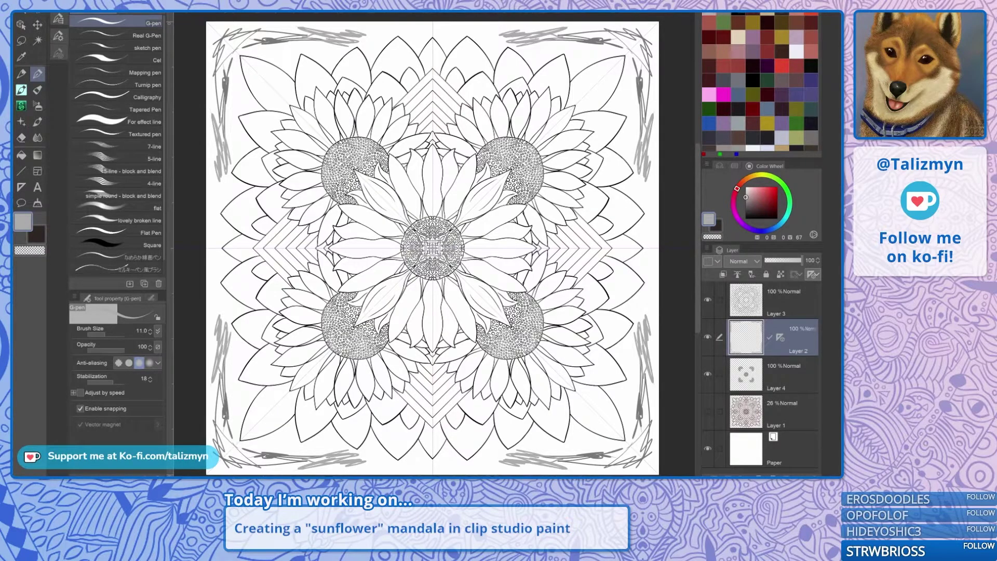
{"action": "key", "text": "Delete"}
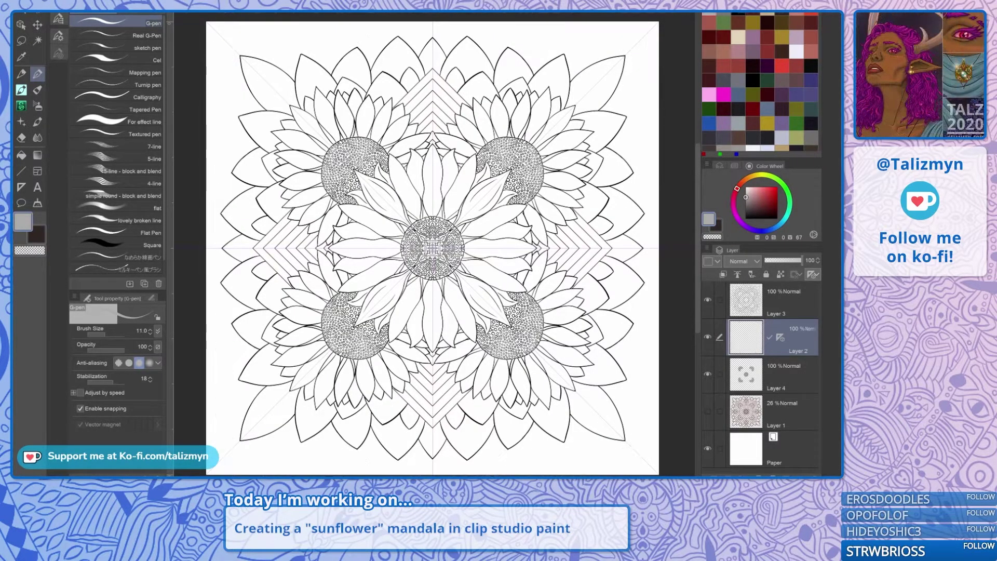
{"action": "mouse_move", "coordinate": [584, 441]}
{"action": "left_mouse_down"}
{"action": "mouse_move", "coordinate": [575, 449]}
{"action": "mouse_move", "coordinate": [605, 422]}
{"action": "mouse_move", "coordinate": [591, 436]}
{"action": "left_mouse_up"}
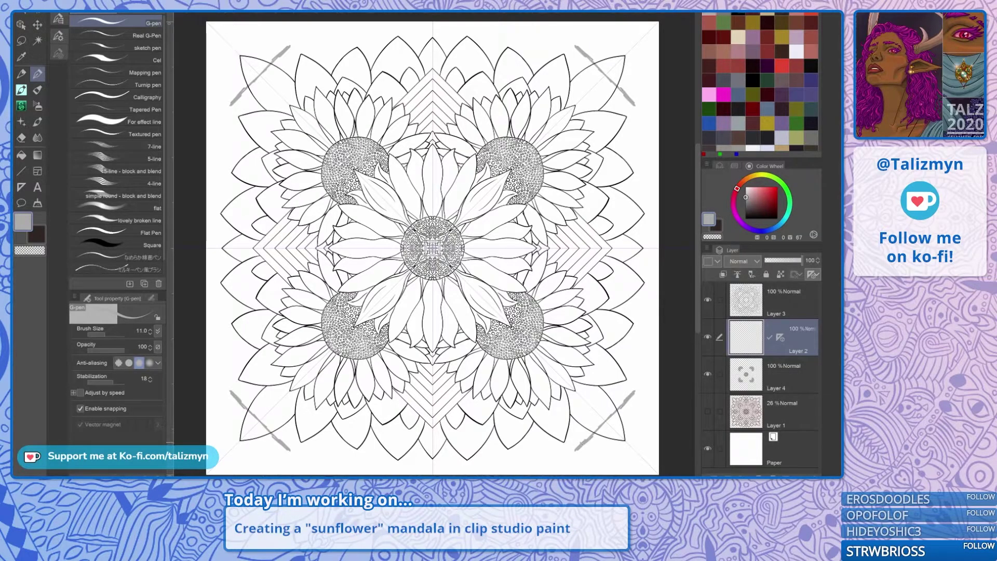
{"action": "key", "text": "ctrl+z"}
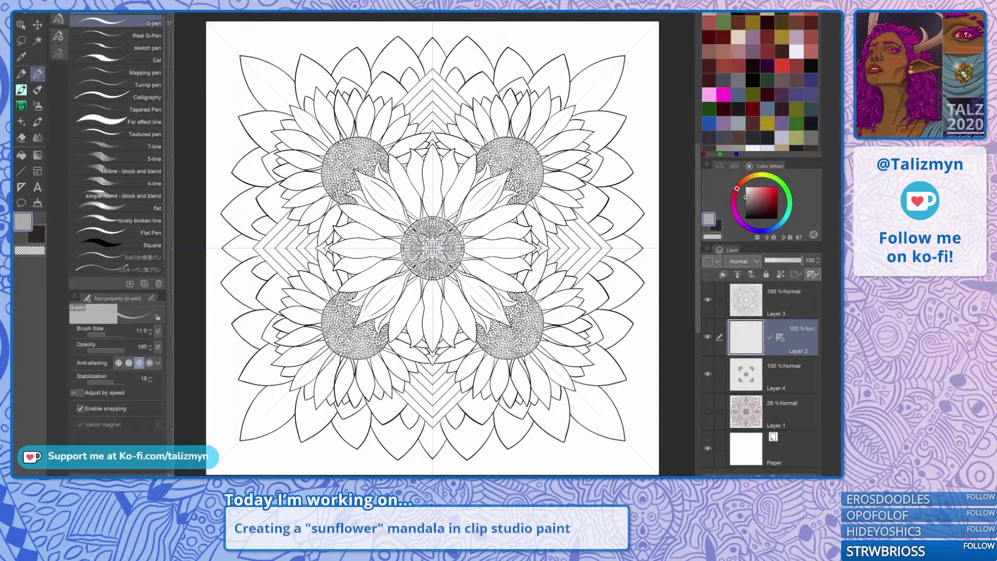
Sketch the first light grey pointed contours inside the large corner petal, following its outline near the tip.
{"action": "left_click_drag", "start_coordinate": [596, 85], "coordinate": [550, 184]}
{"action": "scroll", "coordinate": [548, 191], "scroll_direction": "up", "scroll_amount": 5}
{"action": "scroll", "coordinate": [433, 244], "scroll_direction": "up", "scroll_amount": 5}
{"action": "scroll", "coordinate": [434, 244], "scroll_direction": "up", "scroll_amount": 5}
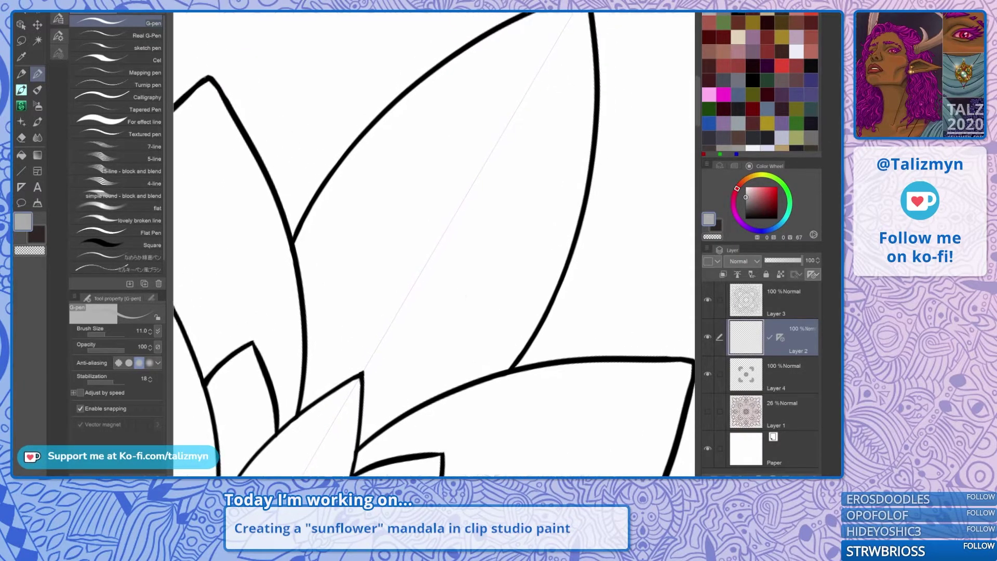
{"action": "mouse_move", "coordinate": [305, 236]}
{"action": "left_mouse_down"}
{"action": "mouse_move", "coordinate": [270, 330]}
{"action": "mouse_move", "coordinate": [296, 387]}
{"action": "mouse_move", "coordinate": [326, 322]}
{"action": "mouse_move", "coordinate": [409, 209]}
{"action": "mouse_move", "coordinate": [489, 145]}
{"action": "left_mouse_up"}
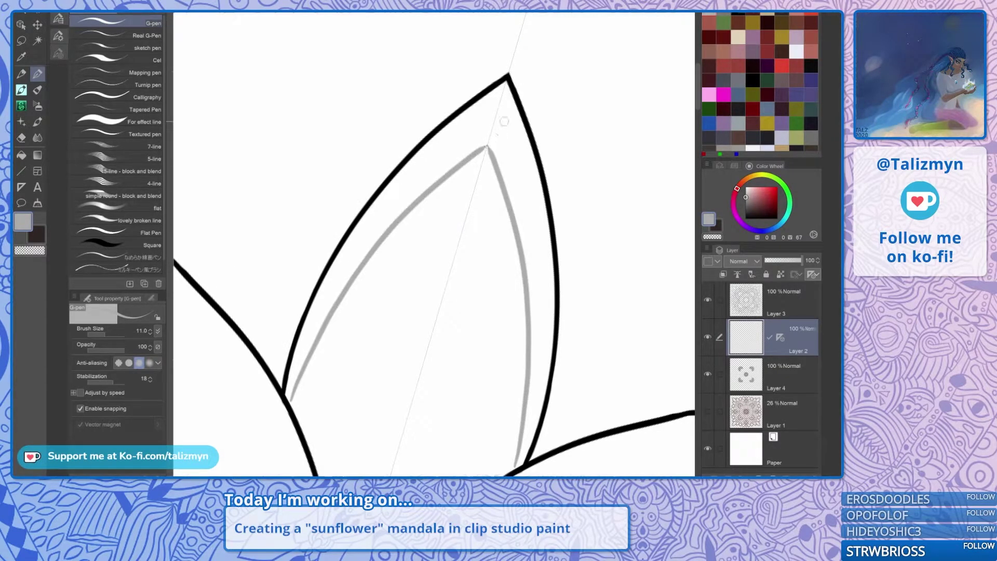
{"action": "mouse_move", "coordinate": [290, 395]}
{"action": "left_mouse_down"}
{"action": "mouse_move", "coordinate": [334, 283]}
{"action": "mouse_move", "coordinate": [394, 199]}
{"action": "mouse_move", "coordinate": [498, 115]}
{"action": "left_mouse_up"}
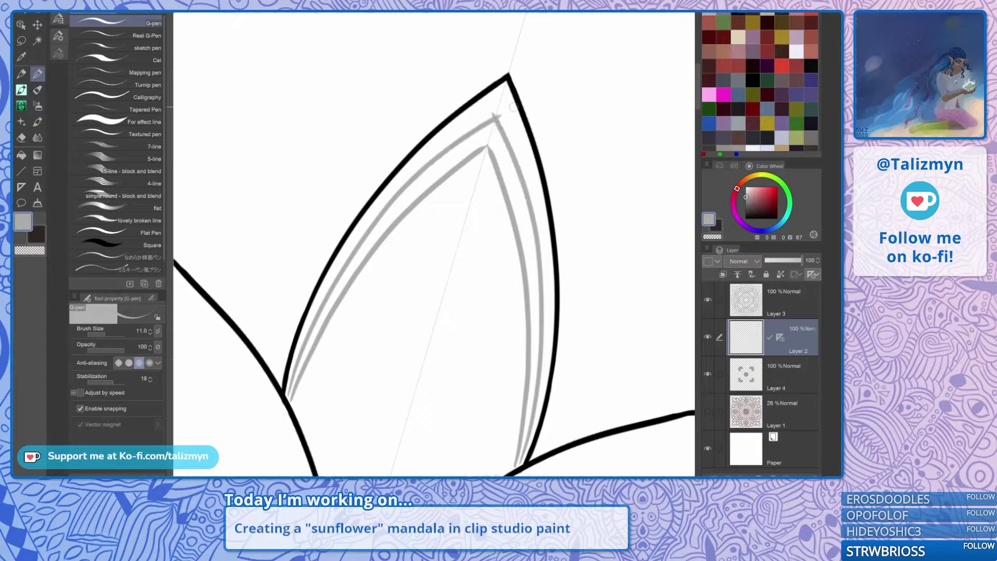
{"action": "left_click_drag", "start_coordinate": [524, 291], "coordinate": [519, 240]}
Continue the nested pointed contours down the corner petal to its base.
{"action": "mouse_move", "coordinate": [332, 335]}
{"action": "left_mouse_down"}
{"action": "mouse_move", "coordinate": [368, 262]}
{"action": "mouse_move", "coordinate": [486, 145]}
{"action": "left_mouse_up"}
{"action": "mouse_move", "coordinate": [335, 352]}
{"action": "left_mouse_down"}
{"action": "mouse_move", "coordinate": [410, 244]}
{"action": "mouse_move", "coordinate": [473, 185]}
{"action": "left_mouse_up"}
{"action": "mouse_move", "coordinate": [342, 370]}
{"action": "left_mouse_down"}
{"action": "mouse_move", "coordinate": [363, 328]}
{"action": "mouse_move", "coordinate": [460, 234]}
{"action": "left_mouse_up"}
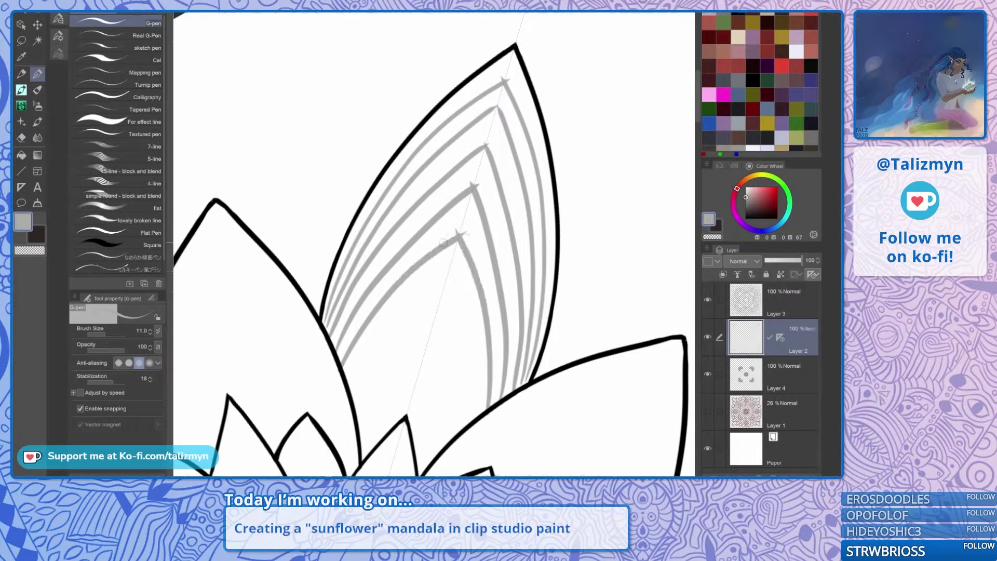
{"action": "mouse_move", "coordinate": [346, 382]}
{"action": "left_mouse_down"}
{"action": "mouse_move", "coordinate": [392, 318]}
{"action": "mouse_move", "coordinate": [450, 271]}
{"action": "left_mouse_up"}
{"action": "mouse_move", "coordinate": [353, 400]}
{"action": "left_mouse_down"}
{"action": "mouse_move", "coordinate": [402, 333]}
{"action": "mouse_move", "coordinate": [444, 302]}
{"action": "mouse_move", "coordinate": [370, 397]}
{"action": "left_mouse_up"}
{"action": "left_click_drag", "start_coordinate": [358, 435], "coordinate": [418, 367]}
Check the contour pattern of the corner petals on the whole mandala and clear it from the sketch layer.
{"action": "scroll", "coordinate": [530, 258], "scroll_direction": "down", "scroll_amount": 7}
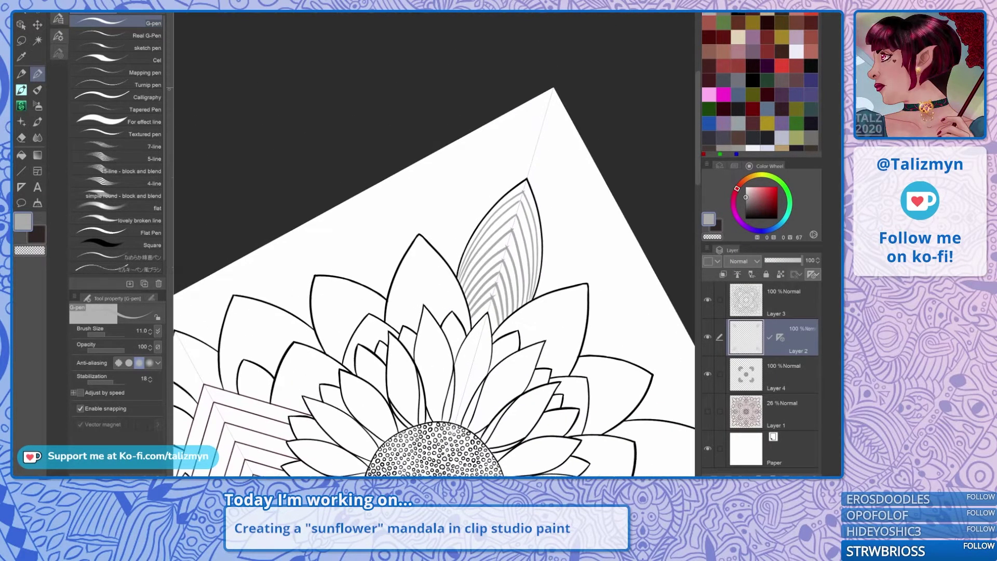
{"action": "left_click_drag", "start_coordinate": [502, 20], "coordinate": [675, 47]}
{"action": "left_click_drag", "start_coordinate": [519, 312], "coordinate": [540, 232]}
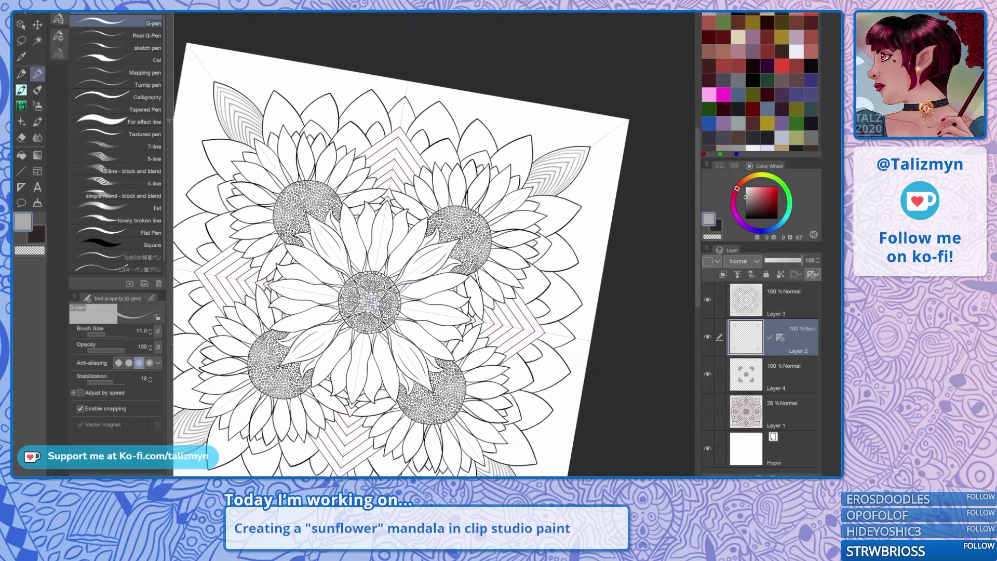
{"action": "key", "text": "ctrl+at"}
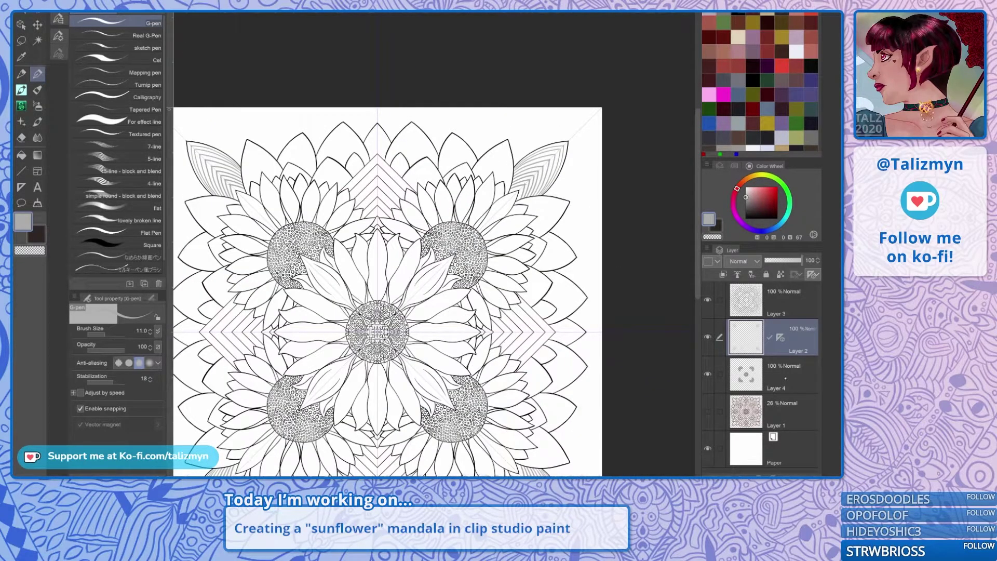
{"action": "left_click", "coordinate": [786, 378]}
{"action": "left_click_drag", "start_coordinate": [415, 322], "coordinate": [456, 263]}
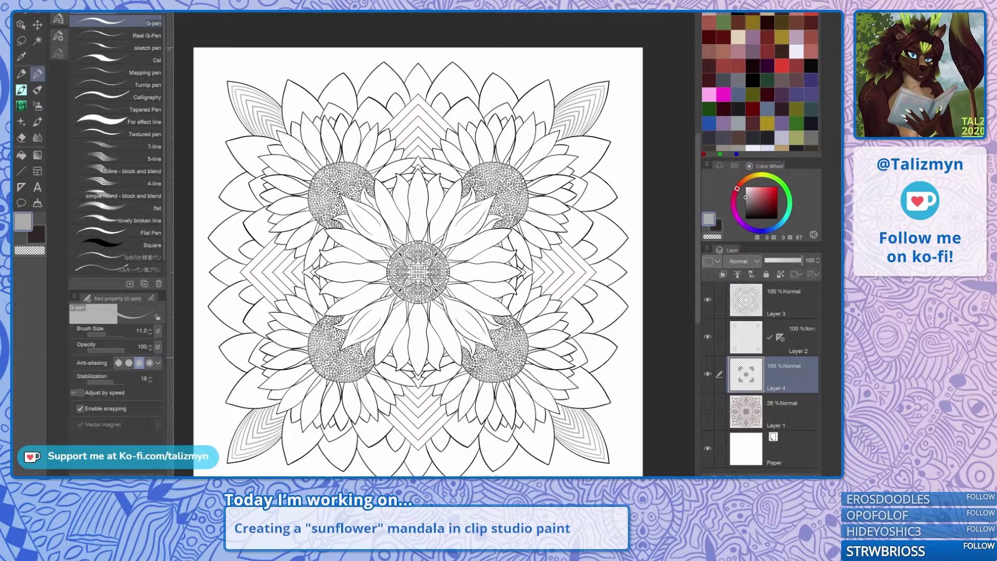
{"action": "left_click", "coordinate": [798, 343]}
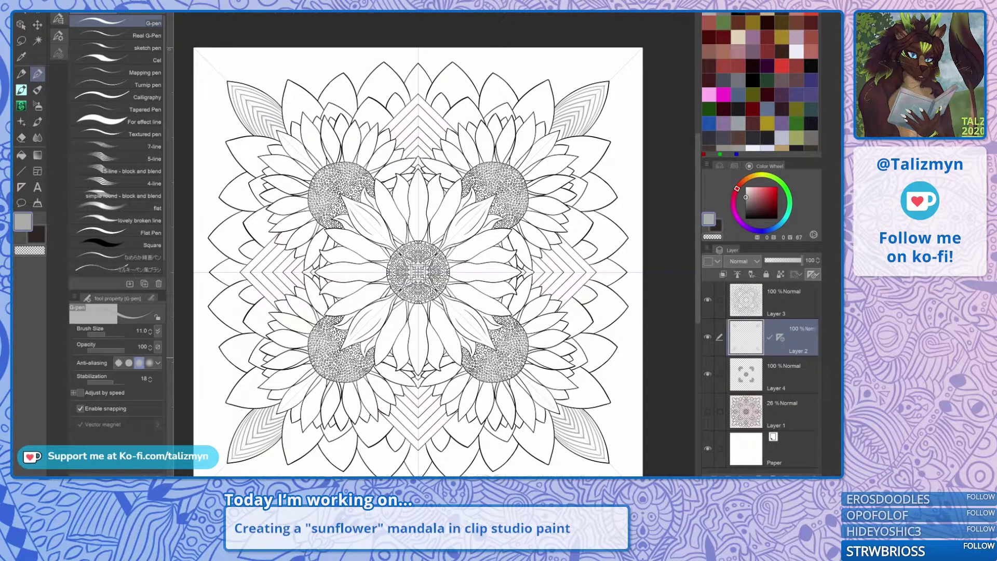
{"action": "key", "text": "Delete"}
Try an inner contour in the petal above the chevrons, undo the attempts, and raise the pen's stabilization to 53.
{"action": "left_click_drag", "start_coordinate": [416, 208], "coordinate": [426, 358]}
{"action": "key", "text": "ctrl+plus"}
{"action": "left_click_drag", "start_coordinate": [429, 233], "coordinate": [525, 226]}
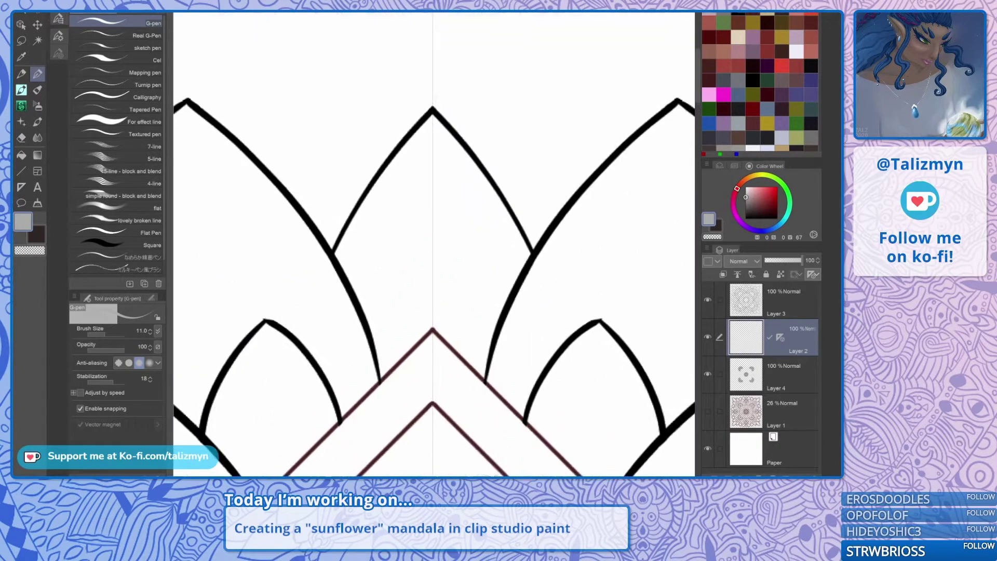
{"action": "left_click_drag", "start_coordinate": [467, 156], "coordinate": [484, 164]}
{"action": "left_click_drag", "start_coordinate": [431, 218], "coordinate": [423, 254]}
{"action": "left_click_drag", "start_coordinate": [314, 272], "coordinate": [441, 165]}
{"action": "key", "text": "ctrl+z"}
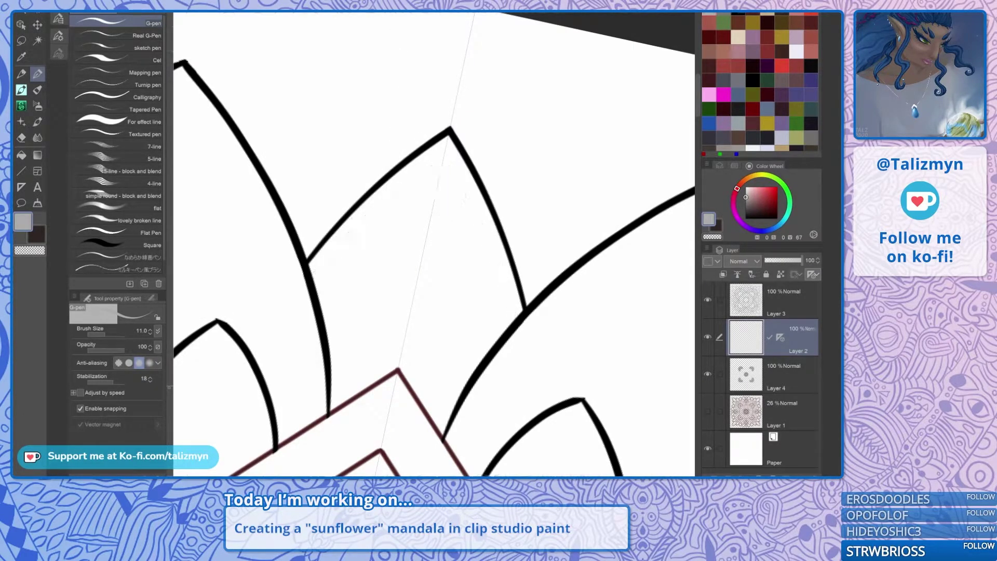
{"action": "mouse_move", "coordinate": [310, 269]}
{"action": "left_mouse_down"}
{"action": "mouse_move", "coordinate": [351, 229]}
{"action": "mouse_move", "coordinate": [449, 154]}
{"action": "left_mouse_up"}
{"action": "key", "text": "ctrl+z"}
{"action": "scroll", "coordinate": [449, 208], "scroll_direction": "up", "scroll_amount": 2}
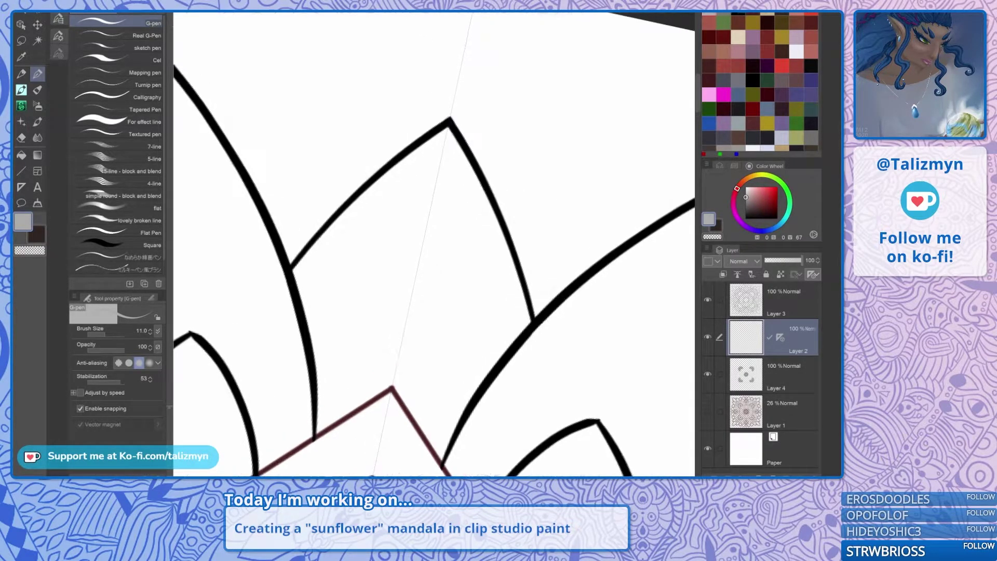
Draw eight nested grey pointed lines inside the small outer petal above the dark red chevrons, following its outline down to its base.
{"action": "left_click_drag", "start_coordinate": [290, 288], "coordinate": [443, 150]}
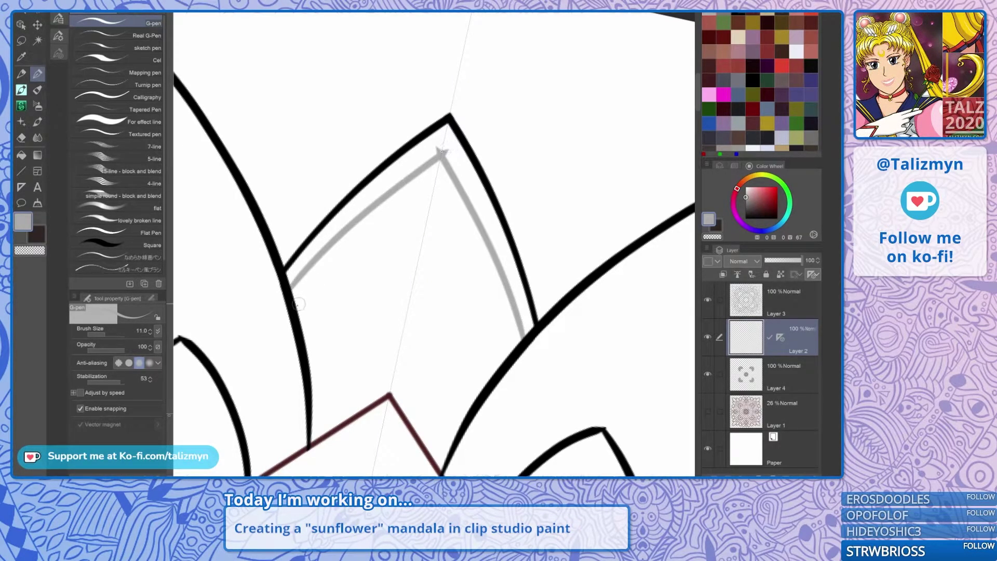
{"action": "mouse_move", "coordinate": [298, 305]}
{"action": "left_mouse_down"}
{"action": "mouse_move", "coordinate": [333, 265]}
{"action": "mouse_move", "coordinate": [433, 191]}
{"action": "left_mouse_up"}
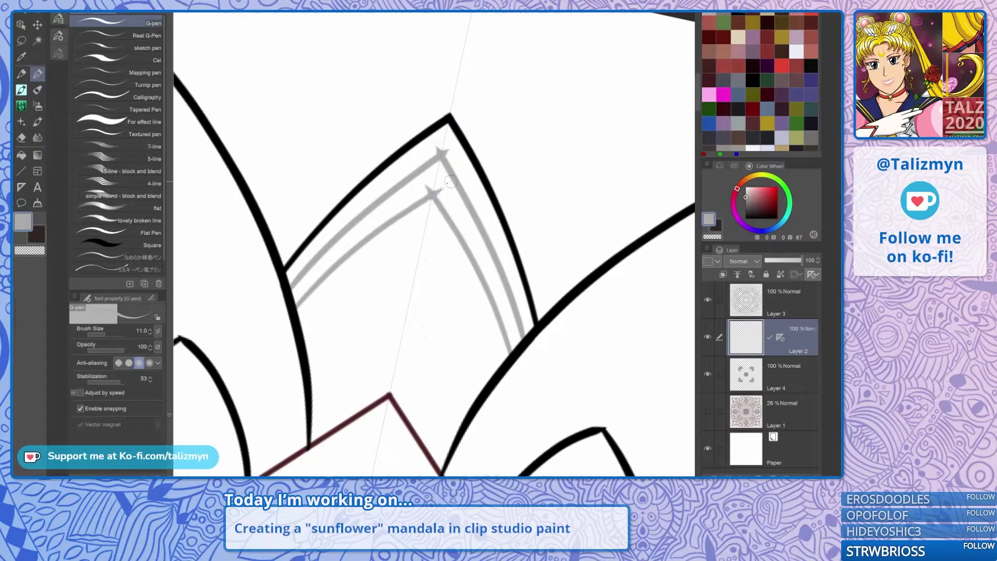
{"action": "left_click_drag", "start_coordinate": [300, 325], "coordinate": [435, 221]}
{"action": "left_click_drag", "start_coordinate": [305, 344], "coordinate": [421, 251]}
{"action": "mouse_move", "coordinate": [308, 361]}
{"action": "left_mouse_down"}
{"action": "mouse_move", "coordinate": [427, 274]}
{"action": "mouse_move", "coordinate": [441, 221]}
{"action": "left_mouse_up"}
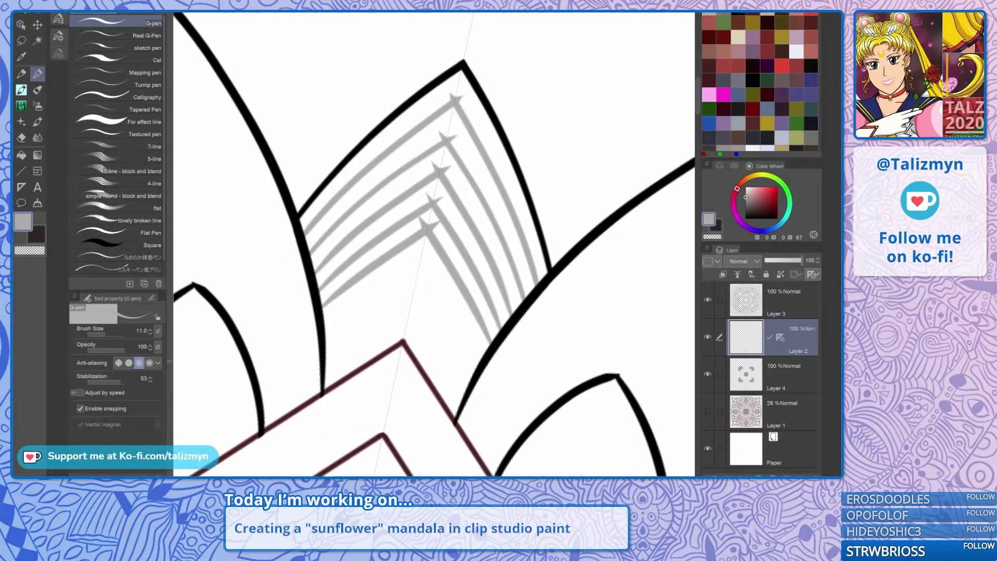
{"action": "key", "text": "ctrl+z"}
{"action": "left_click_drag", "start_coordinate": [320, 311], "coordinate": [435, 228]}
{"action": "mouse_move", "coordinate": [323, 333]}
{"action": "left_mouse_down"}
{"action": "mouse_move", "coordinate": [429, 256]}
{"action": "mouse_move", "coordinate": [360, 320]}
{"action": "mouse_move", "coordinate": [416, 283]}
{"action": "left_mouse_up"}
{"action": "left_click_drag", "start_coordinate": [326, 364], "coordinate": [413, 305]}
{"action": "key", "text": "ctrl+z"}
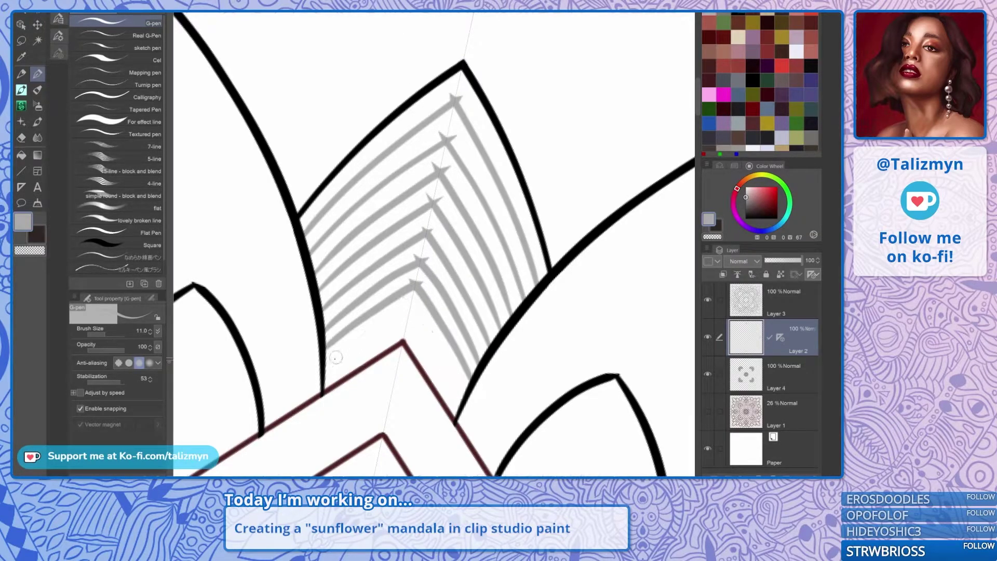
{"action": "left_click_drag", "start_coordinate": [326, 366], "coordinate": [414, 310]}
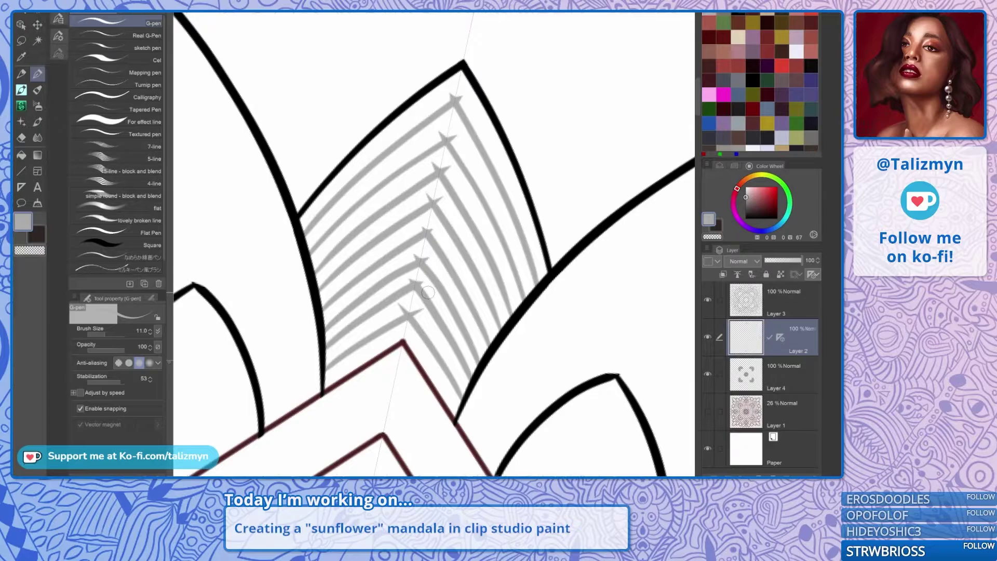
Erase the overshooting line ends at the tips of the grey nested lines with the Hard eraser so each meets in a clean point.
{"action": "scroll", "coordinate": [489, 278], "scroll_direction": "down", "scroll_amount": 3}
{"action": "scroll", "coordinate": [465, 296], "scroll_direction": "up", "scroll_amount": 5}
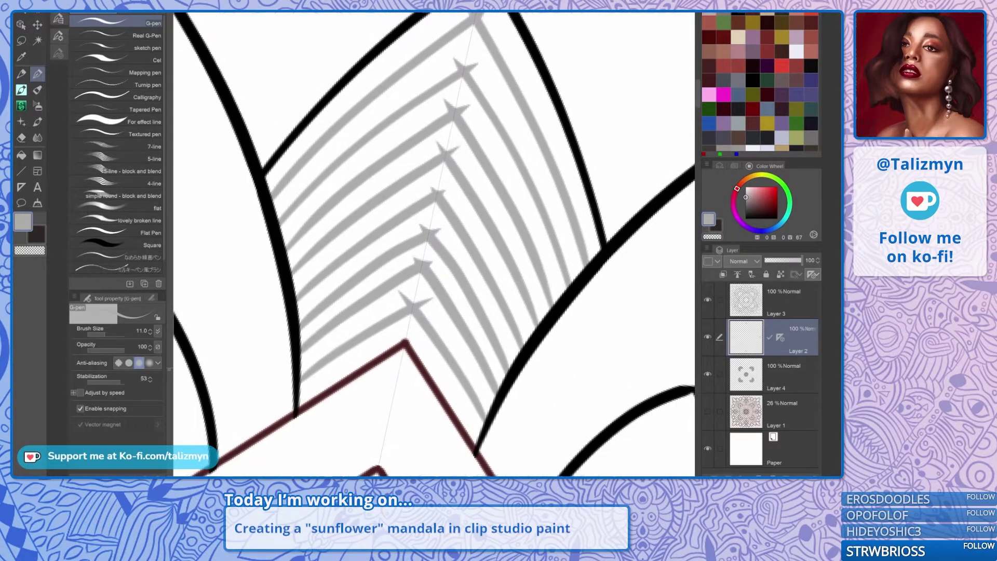
{"action": "key", "text": "asciicircum"}
{"action": "key", "text": "asciicircum"}
{"action": "key", "text": "asciicircum"}
{"action": "key", "text": "asciicircum"}
{"action": "key", "text": "asciicircum"}
{"action": "key", "text": "e"}
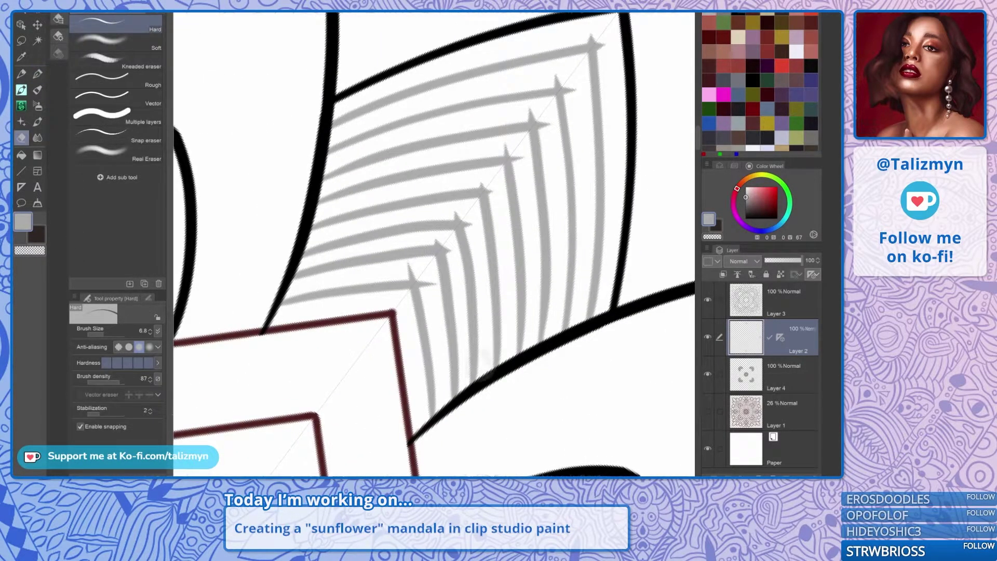
{"action": "scroll", "coordinate": [475, 308], "scroll_direction": "up", "scroll_amount": 2}
{"action": "mouse_move", "coordinate": [416, 273]}
{"action": "left_mouse_down"}
{"action": "mouse_move", "coordinate": [426, 279]}
{"action": "mouse_move", "coordinate": [413, 277]}
{"action": "mouse_move", "coordinate": [402, 320]}
{"action": "mouse_move", "coordinate": [433, 303]}
{"action": "left_mouse_up"}
{"action": "left_click_drag", "start_coordinate": [455, 254], "coordinate": [456, 269]}
{"action": "mouse_move", "coordinate": [475, 222]}
{"action": "left_mouse_down"}
{"action": "mouse_move", "coordinate": [484, 218]}
{"action": "mouse_move", "coordinate": [463, 258]}
{"action": "left_mouse_up"}
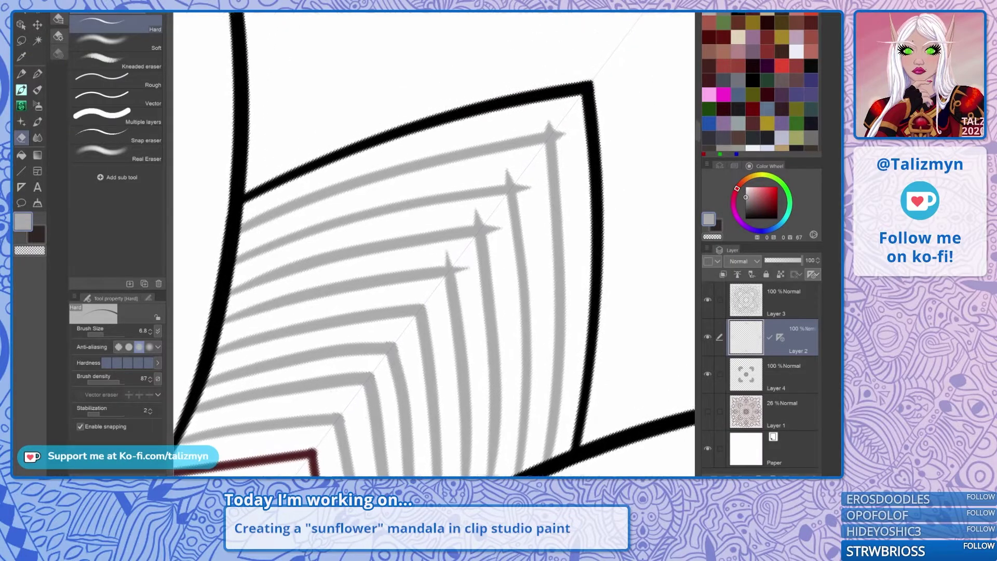
{"action": "left_click_drag", "start_coordinate": [488, 221], "coordinate": [494, 218]}
{"action": "mouse_move", "coordinate": [524, 178]}
{"action": "left_mouse_down"}
{"action": "mouse_move", "coordinate": [526, 188]}
{"action": "mouse_move", "coordinate": [524, 177]}
{"action": "left_mouse_up"}
{"action": "left_click_drag", "start_coordinate": [567, 140], "coordinate": [564, 136]}
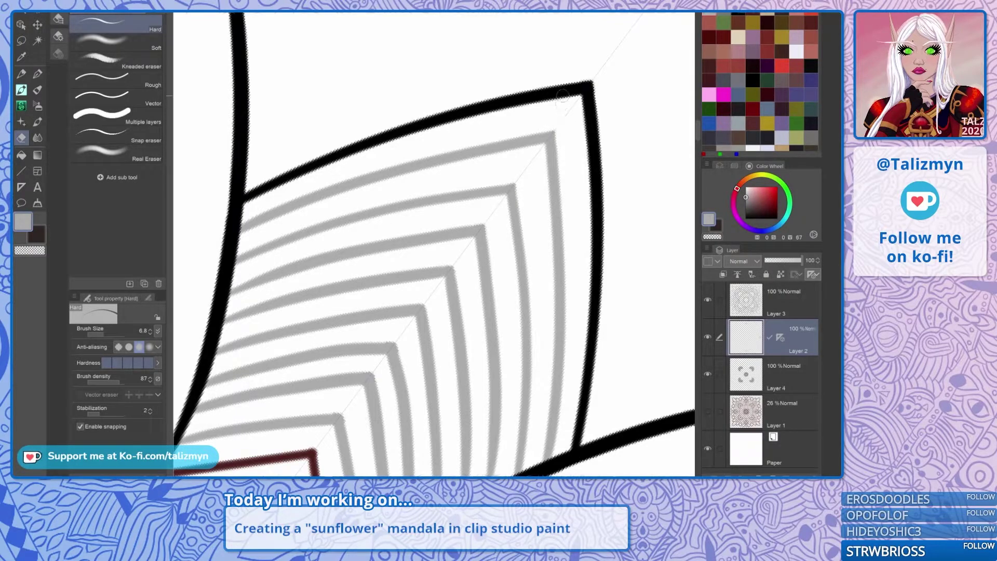
Inspect the whole mandala with and without the symmetry guides by switching to Layer 4 and back to Layer 2.
{"action": "scroll", "coordinate": [560, 213], "scroll_direction": "down", "scroll_amount": 5}
{"action": "scroll", "coordinate": [520, 260], "scroll_direction": "down", "scroll_amount": 3}
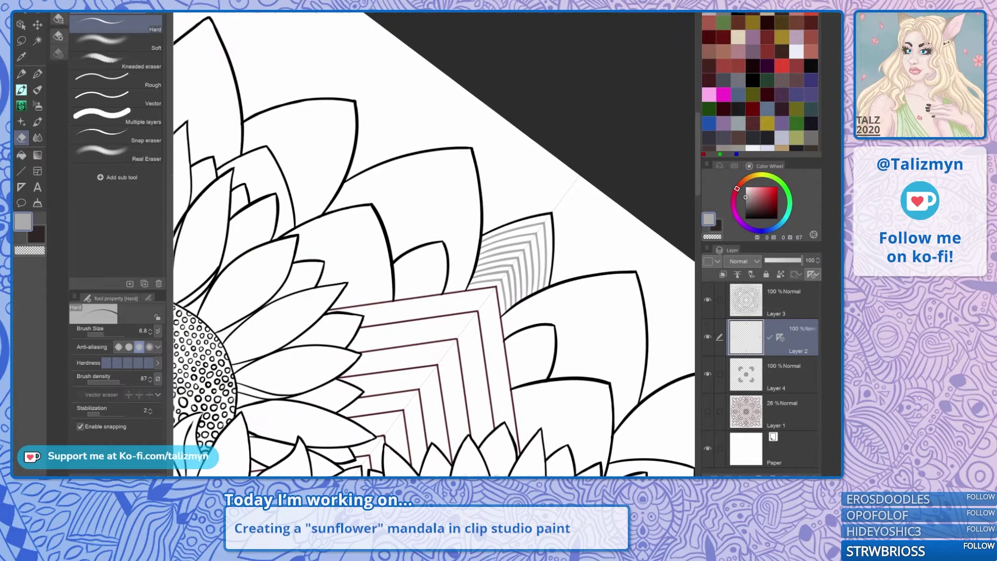
{"action": "left_click_drag", "start_coordinate": [552, 213], "coordinate": [485, 198]}
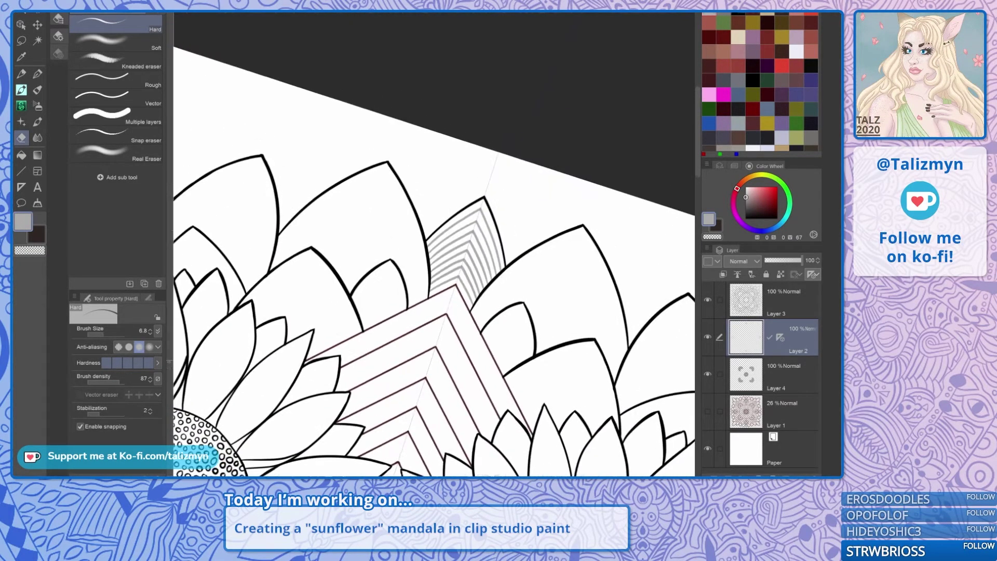
{"action": "key", "text": "p"}
{"action": "key", "text": "minus"}
{"action": "key", "text": "minus"}
{"action": "key", "text": "minus"}
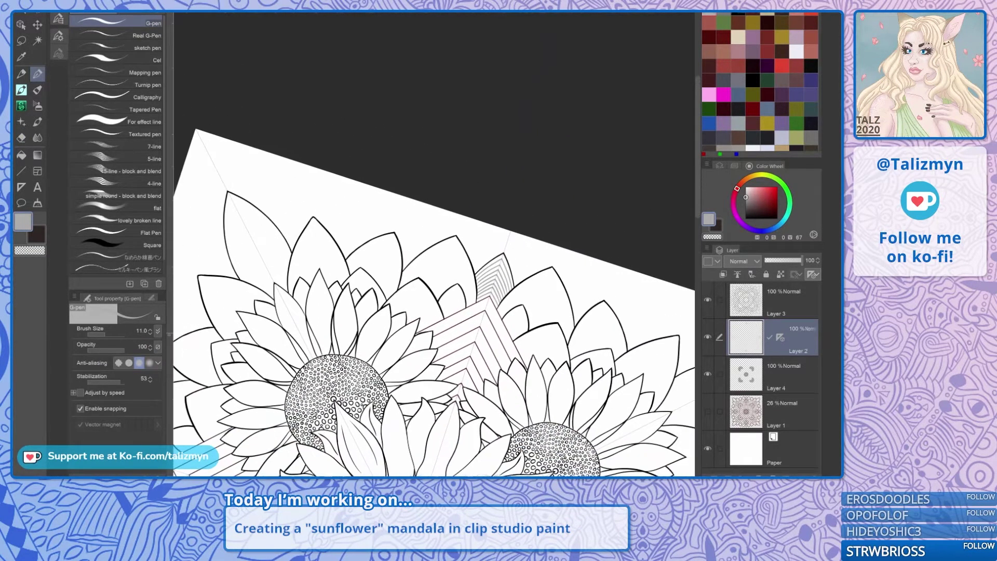
{"action": "left_click_drag", "start_coordinate": [520, 259], "coordinate": [516, 243]}
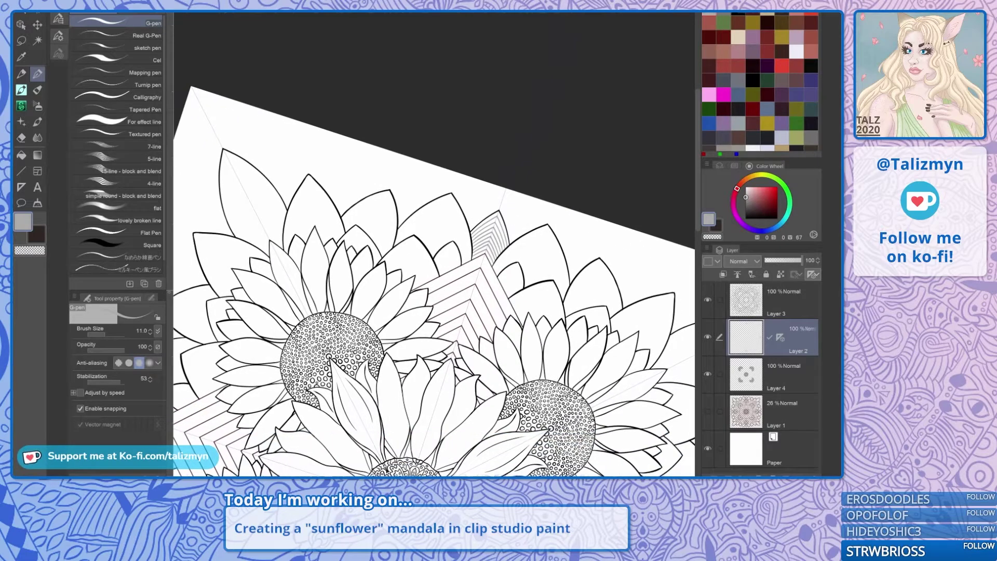
{"action": "left_click", "coordinate": [786, 370]}
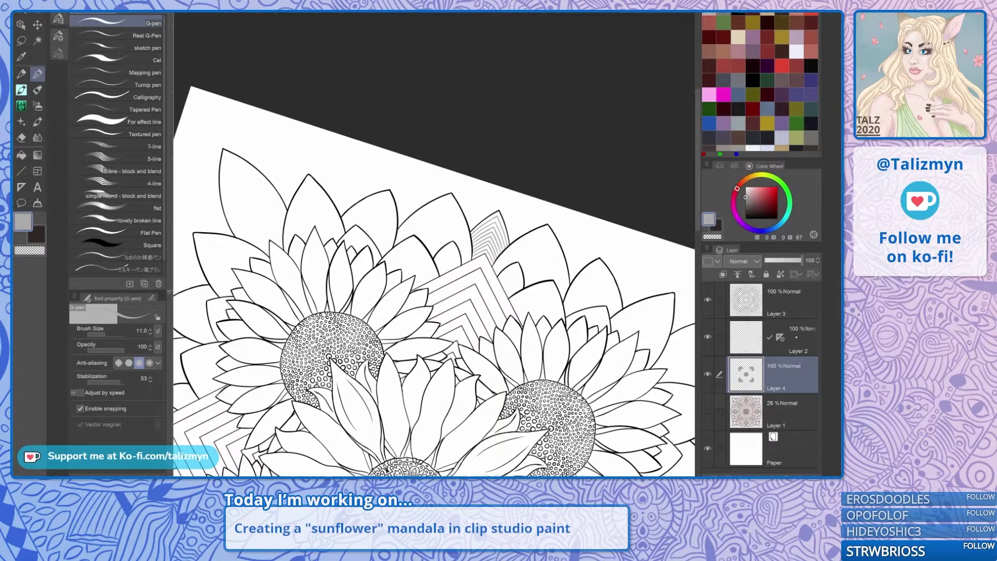
{"action": "left_click", "coordinate": [802, 338]}
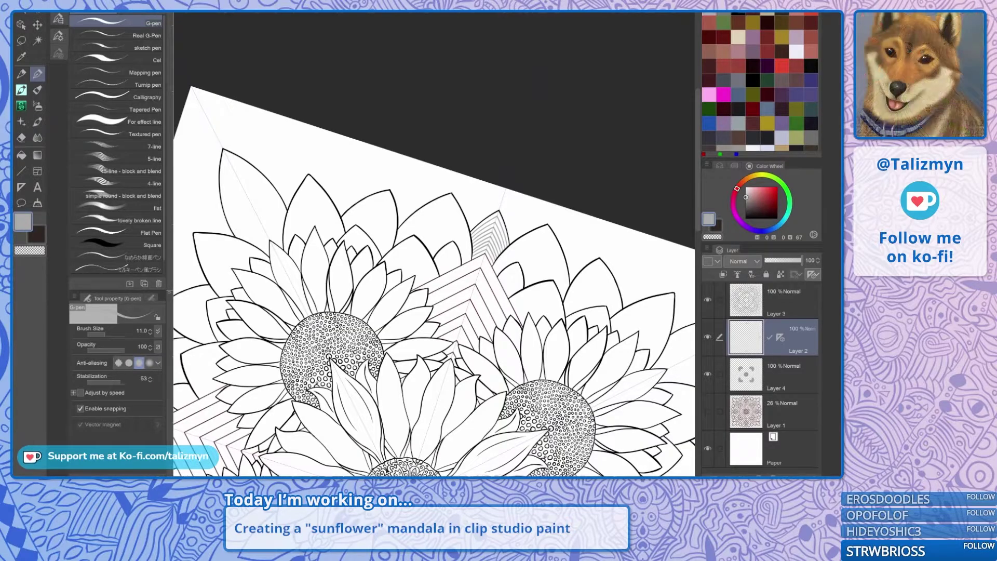
{"action": "mouse_move", "coordinate": [543, 426]}
{"action": "left_mouse_down"}
{"action": "mouse_move", "coordinate": [491, 332]}
{"action": "mouse_move", "coordinate": [513, 354]}
{"action": "left_mouse_up"}
{"action": "scroll", "coordinate": [601, 290], "scroll_direction": "down", "scroll_amount": 1}
{"action": "left_click_drag", "start_coordinate": [601, 290], "coordinate": [584, 203]}
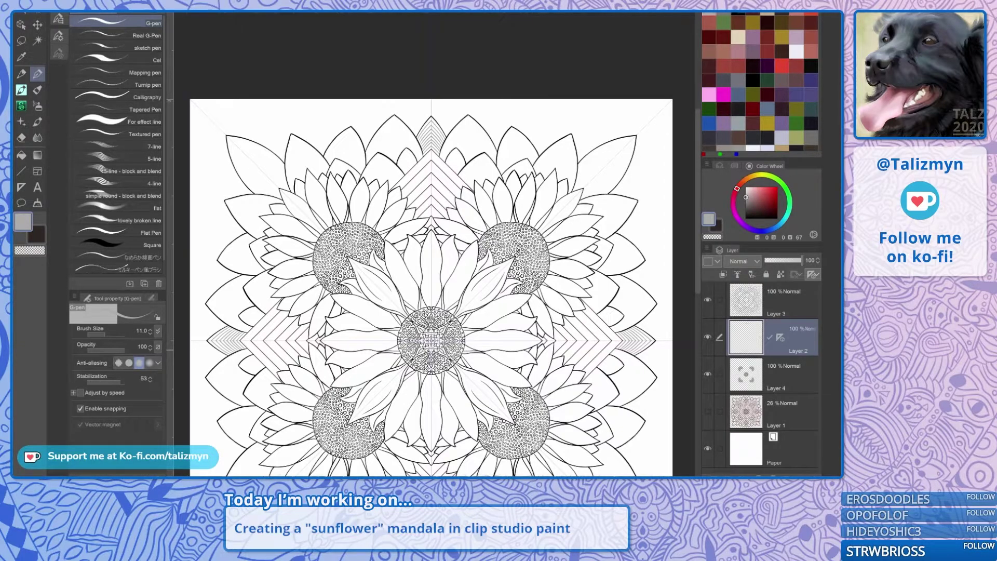
Draw six nested grey lines with the G-pen inside the large corner petal, following its outline inward, redoing the second line.
{"action": "scroll", "coordinate": [589, 180], "scroll_direction": "up", "scroll_amount": 4}
{"action": "left_click_drag", "start_coordinate": [589, 181], "coordinate": [512, 245]}
{"action": "scroll", "coordinate": [545, 239], "scroll_direction": "up", "scroll_amount": 3}
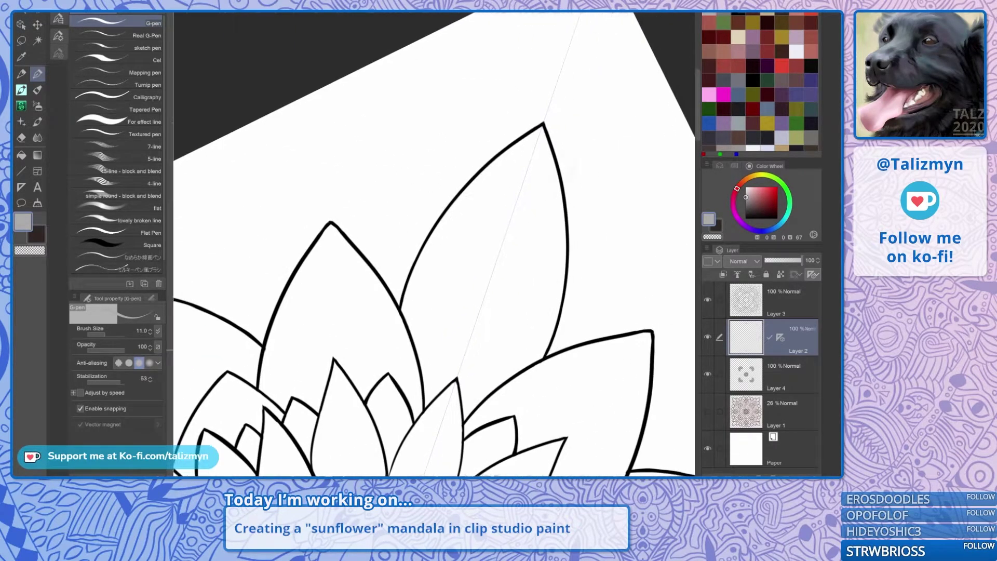
{"action": "scroll", "coordinate": [431, 244], "scroll_direction": "up", "scroll_amount": 5}
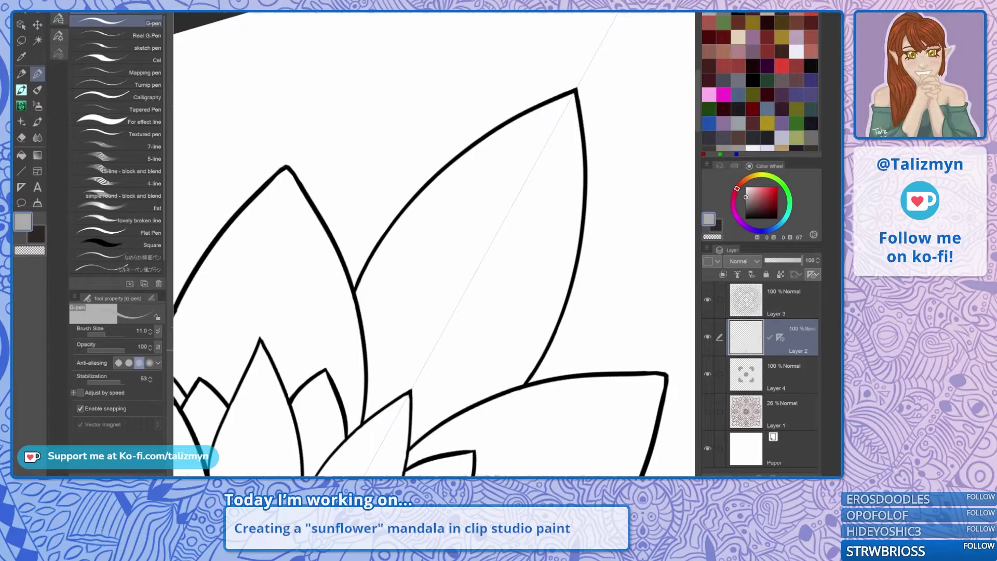
{"action": "mouse_move", "coordinate": [362, 311]}
{"action": "left_mouse_down"}
{"action": "mouse_move", "coordinate": [416, 221]}
{"action": "mouse_move", "coordinate": [498, 147]}
{"action": "mouse_move", "coordinate": [573, 101]}
{"action": "left_mouse_up"}
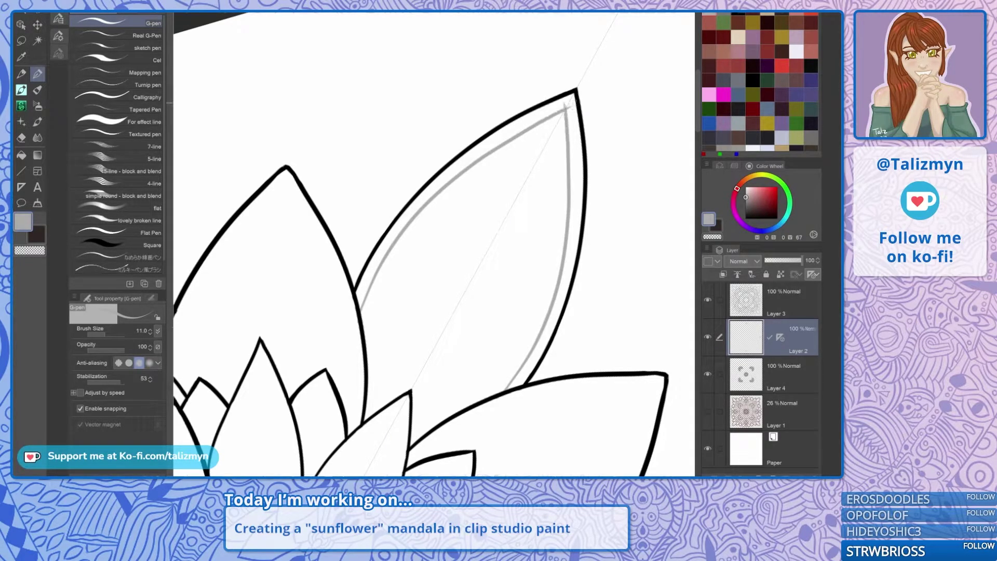
{"action": "mouse_move", "coordinate": [360, 336]}
{"action": "left_mouse_down"}
{"action": "mouse_move", "coordinate": [387, 285]}
{"action": "mouse_move", "coordinate": [456, 204]}
{"action": "mouse_move", "coordinate": [567, 126]}
{"action": "left_mouse_up"}
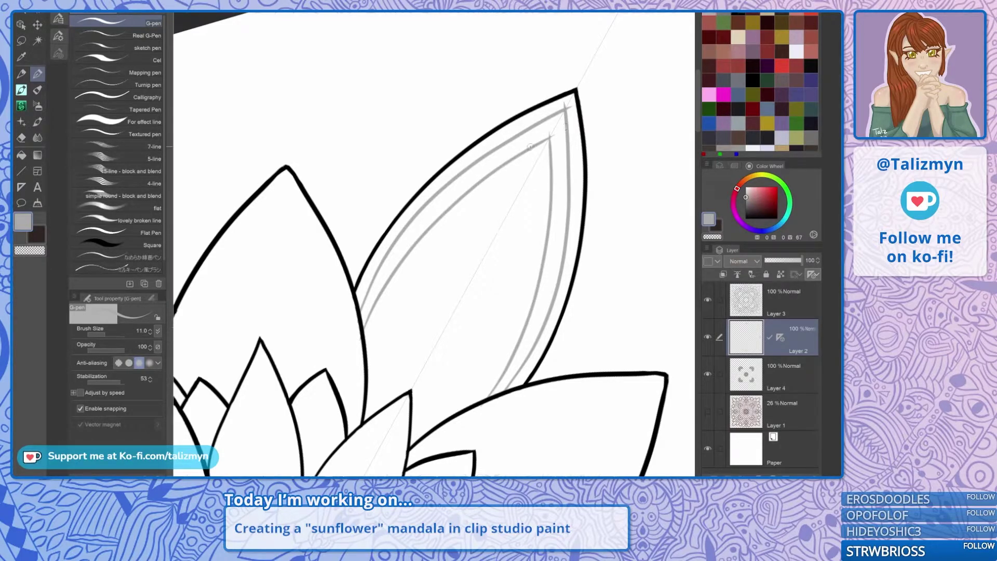
{"action": "key", "text": "ctrl+z"}
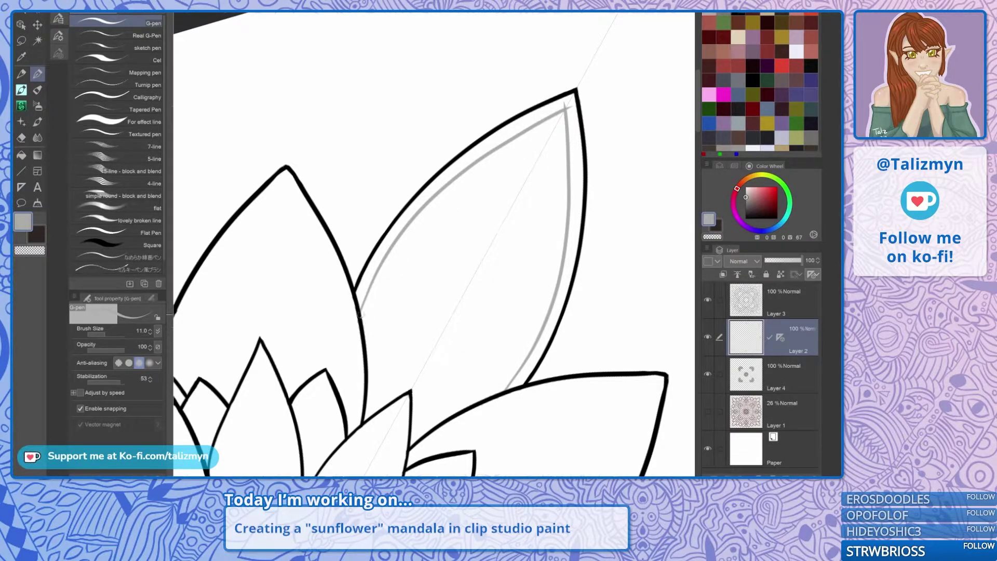
{"action": "mouse_move", "coordinate": [363, 334]}
{"action": "left_mouse_down"}
{"action": "mouse_move", "coordinate": [404, 257]}
{"action": "mouse_move", "coordinate": [442, 213]}
{"action": "mouse_move", "coordinate": [561, 133]}
{"action": "left_mouse_up"}
{"action": "mouse_move", "coordinate": [364, 371]}
{"action": "left_mouse_down"}
{"action": "mouse_move", "coordinate": [412, 277]}
{"action": "mouse_move", "coordinate": [453, 231]}
{"action": "mouse_move", "coordinate": [539, 171]}
{"action": "left_mouse_up"}
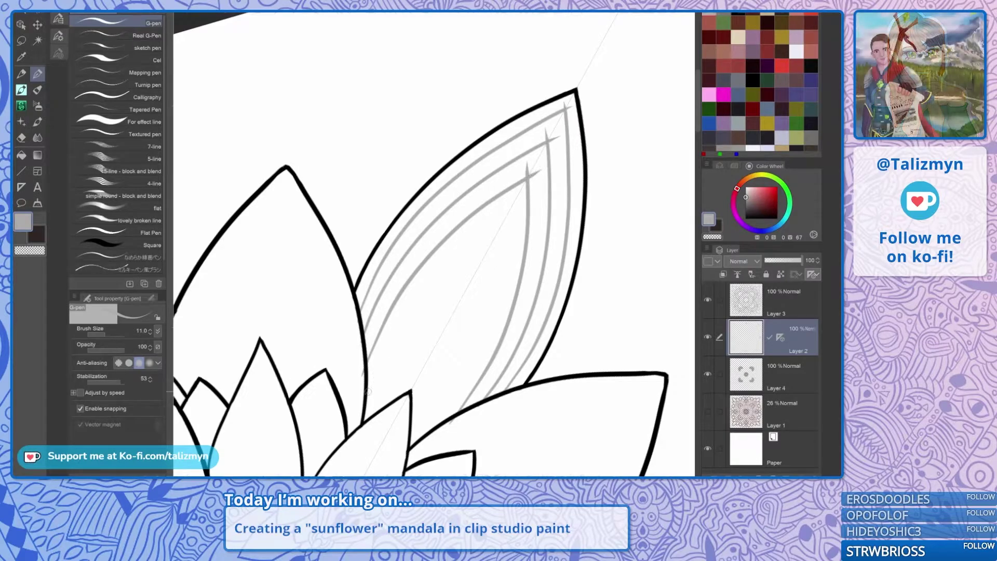
{"action": "mouse_move", "coordinate": [363, 396]}
{"action": "left_mouse_down"}
{"action": "mouse_move", "coordinate": [396, 330]}
{"action": "mouse_move", "coordinate": [457, 252]}
{"action": "mouse_move", "coordinate": [517, 208]}
{"action": "left_mouse_up"}
{"action": "mouse_move", "coordinate": [372, 422]}
{"action": "left_mouse_down"}
{"action": "mouse_move", "coordinate": [401, 349]}
{"action": "mouse_move", "coordinate": [499, 240]}
{"action": "left_mouse_up"}
{"action": "mouse_move", "coordinate": [400, 400]}
{"action": "left_mouse_down"}
{"action": "mouse_move", "coordinate": [418, 352]}
{"action": "mouse_move", "coordinate": [479, 275]}
{"action": "left_mouse_up"}
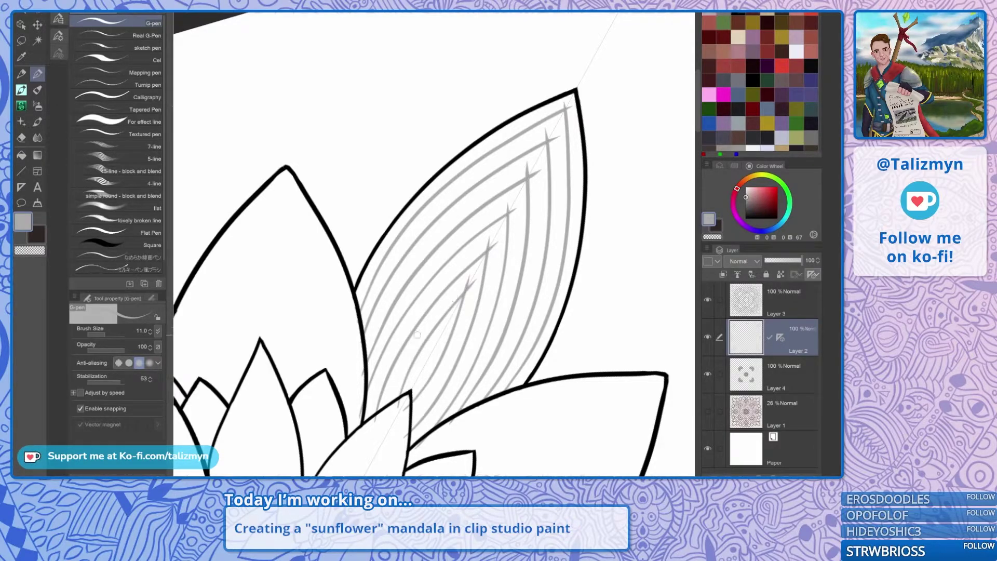
Erase the crossed line ends at the tips of the corner petal's nested lines with the Hard eraser.
{"action": "key", "text": "e"}
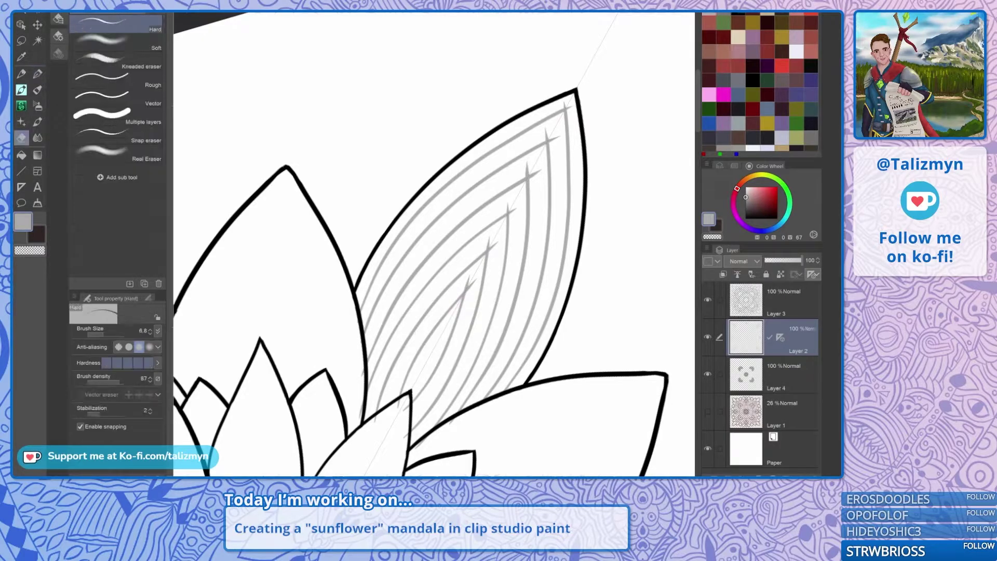
{"action": "scroll", "coordinate": [534, 201], "scroll_direction": "down", "scroll_amount": 2}
{"action": "scroll", "coordinate": [534, 200], "scroll_direction": "up", "scroll_amount": 3}
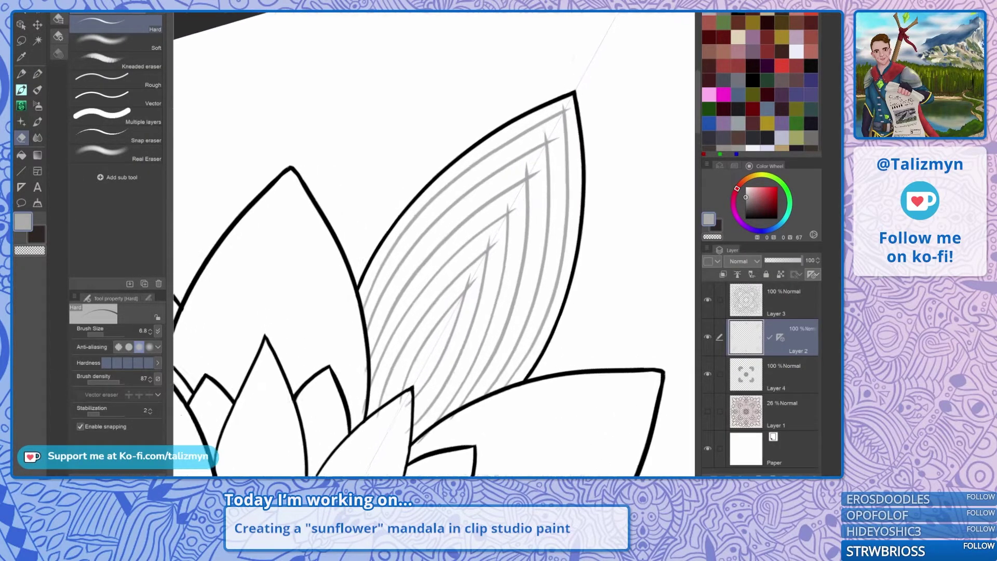
{"action": "scroll", "coordinate": [603, 31], "scroll_direction": "up", "scroll_amount": 4}
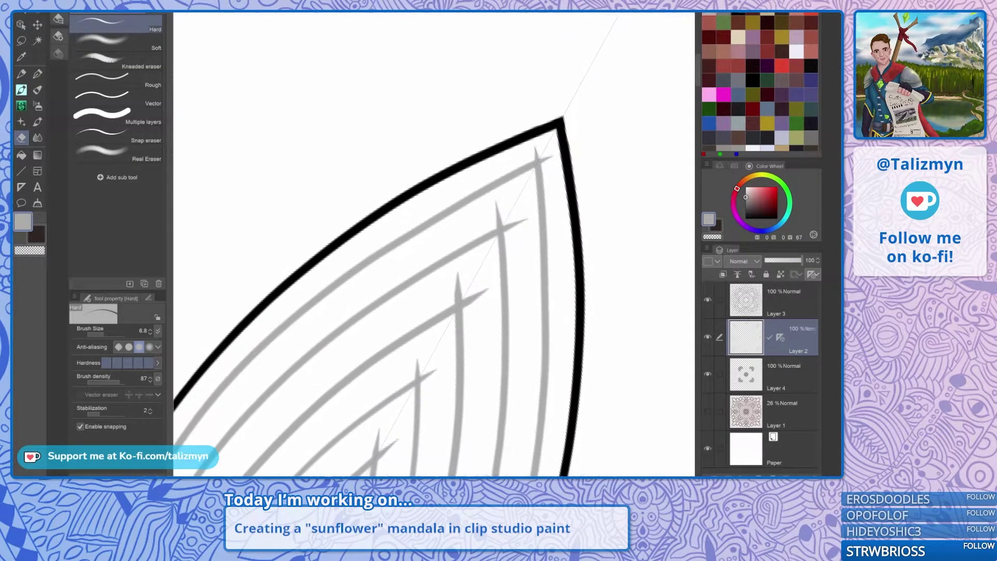
{"action": "mouse_move", "coordinate": [508, 230]}
{"action": "left_mouse_down"}
{"action": "mouse_move", "coordinate": [521, 223]}
{"action": "mouse_move", "coordinate": [554, 134]}
{"action": "left_mouse_up"}
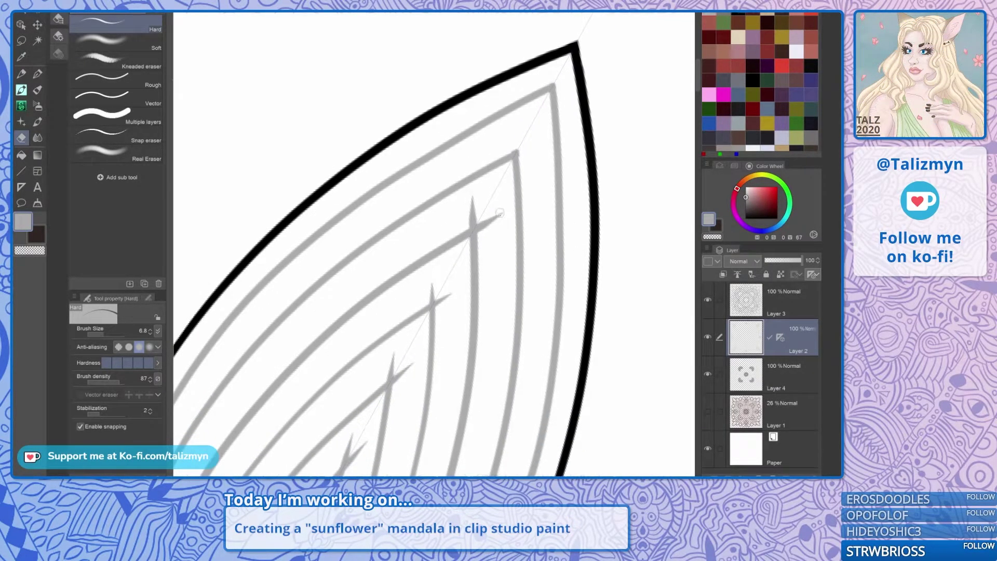
{"action": "mouse_move", "coordinate": [500, 213]}
{"action": "left_mouse_down"}
{"action": "mouse_move", "coordinate": [474, 211]}
{"action": "mouse_move", "coordinate": [487, 236]}
{"action": "left_mouse_up"}
{"action": "scroll", "coordinate": [500, 203], "scroll_direction": "down", "scroll_amount": 3}
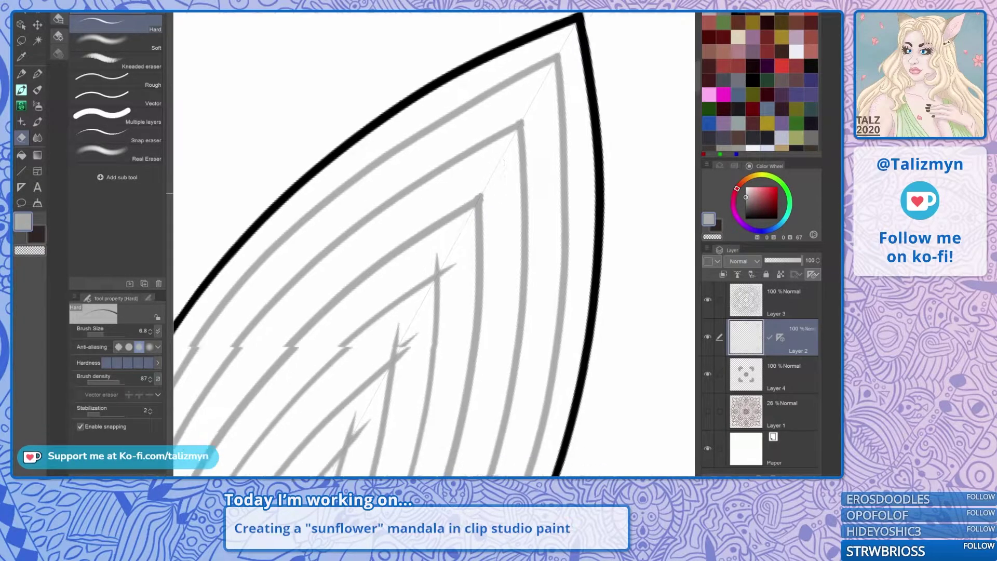
{"action": "left_click_drag", "start_coordinate": [467, 230], "coordinate": [459, 224]}
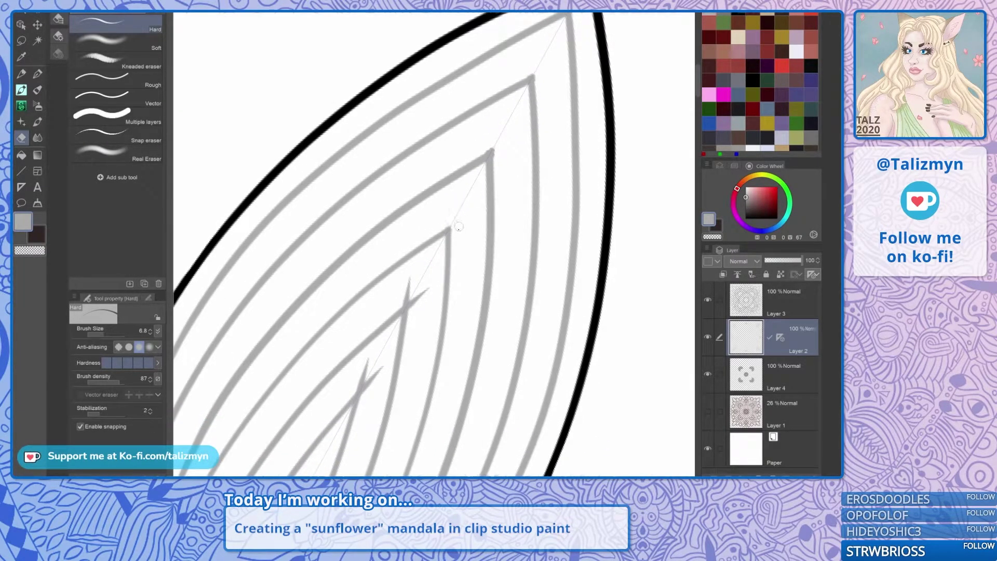
{"action": "left_click_drag", "start_coordinate": [415, 311], "coordinate": [417, 315]}
{"action": "scroll", "coordinate": [426, 246], "scroll_direction": "down", "scroll_amount": 3}
{"action": "mouse_move", "coordinate": [418, 258]}
{"action": "left_mouse_down"}
{"action": "mouse_move", "coordinate": [413, 265]}
{"action": "mouse_move", "coordinate": [427, 238]}
{"action": "left_mouse_up"}
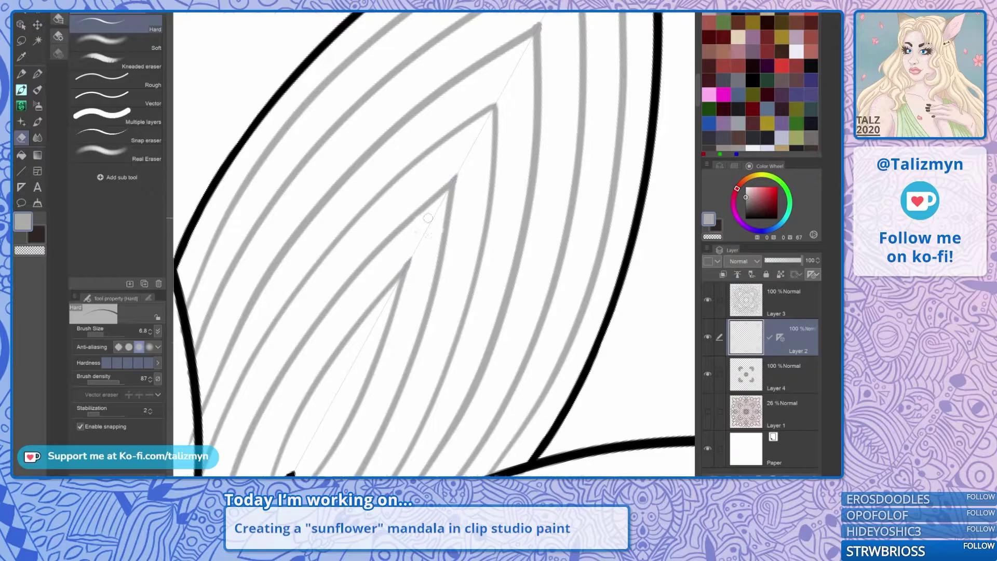
Examine the full mandala in upright orientation with Layer 4 selected so the symmetry guides are hidden.
{"action": "scroll", "coordinate": [428, 218], "scroll_direction": "down", "scroll_amount": 2}
{"action": "scroll", "coordinate": [520, 234], "scroll_direction": "down", "scroll_amount": 4}
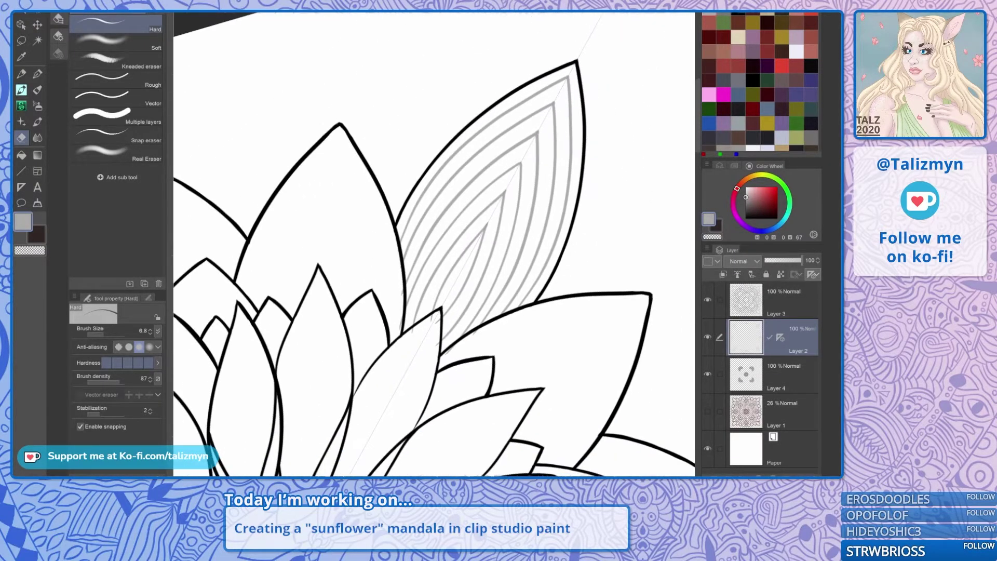
{"action": "scroll", "coordinate": [530, 213], "scroll_direction": "down", "scroll_amount": 3}
{"action": "key", "text": "ctrl+@"}
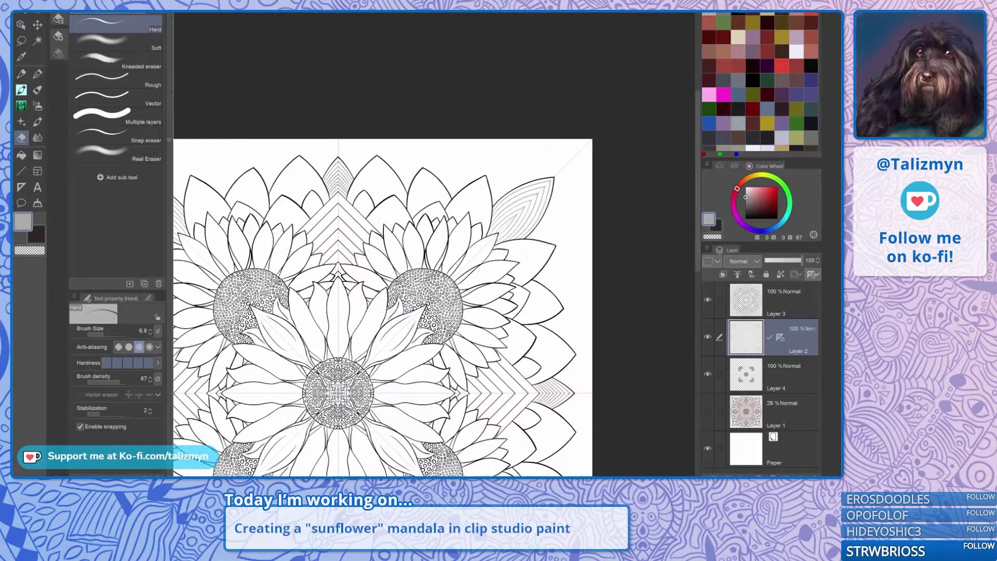
{"action": "left_click_drag", "start_coordinate": [384, 312], "coordinate": [438, 228]}
{"action": "left_click", "coordinate": [791, 376]}
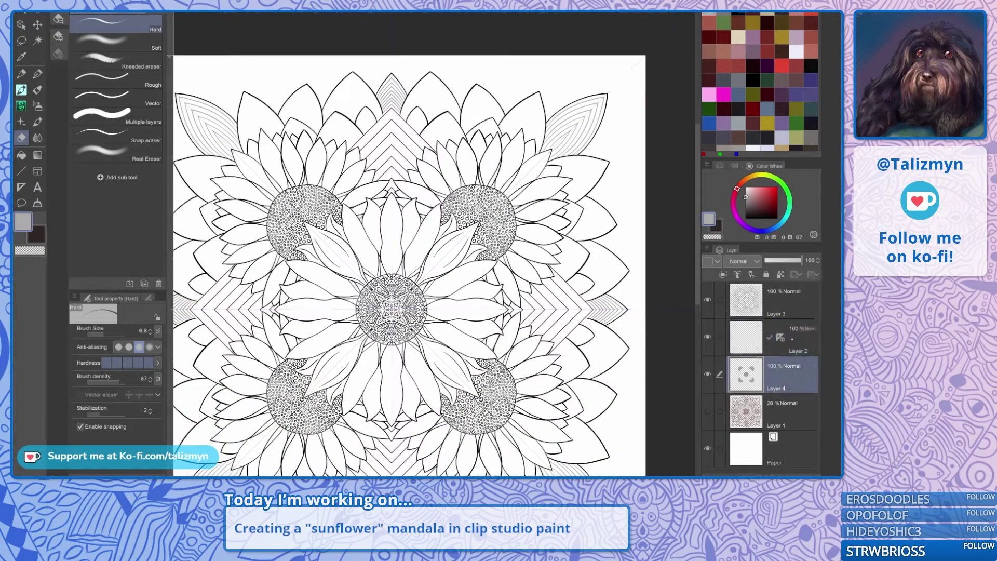
{"action": "left_click_drag", "start_coordinate": [415, 311], "coordinate": [428, 295]}
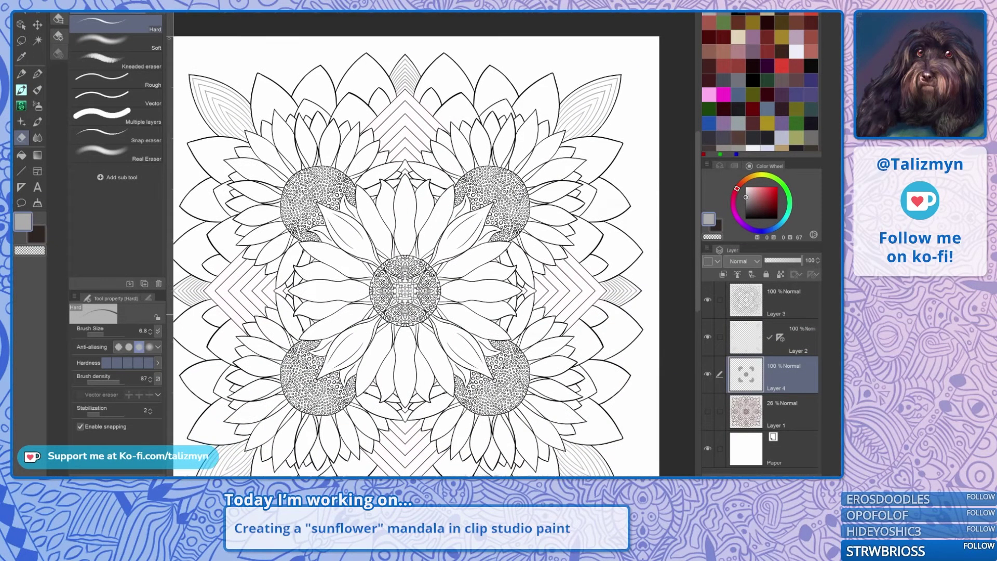
{"action": "scroll", "coordinate": [581, 306], "scroll_direction": "down", "scroll_amount": 1}
{"action": "left_click_drag", "start_coordinate": [582, 305], "coordinate": [572, 240]}
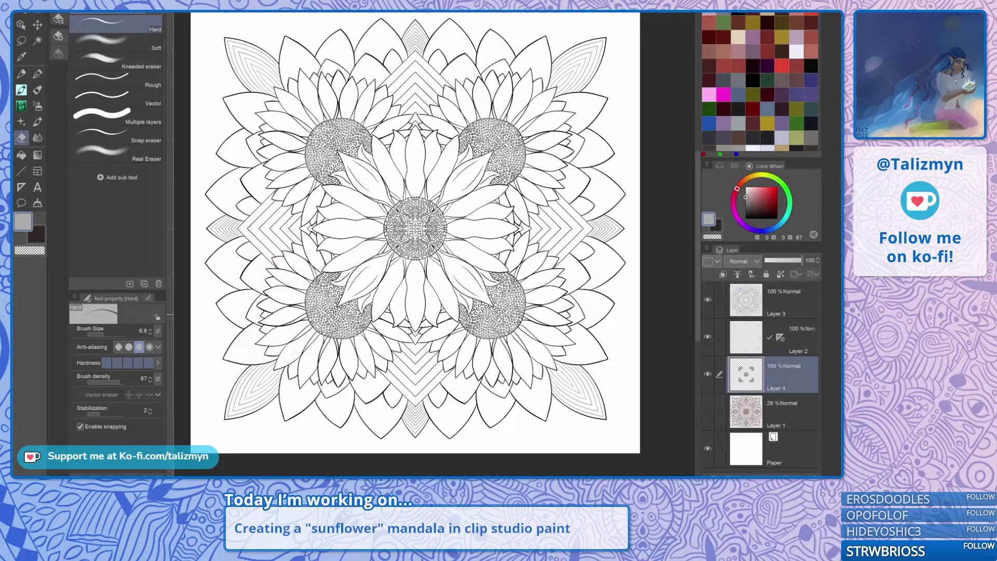
Activate Layer 2 and draw a grey G-pen line inside the small petal beside the top chevrons, following its inner edge.
{"action": "left_click", "coordinate": [805, 337]}
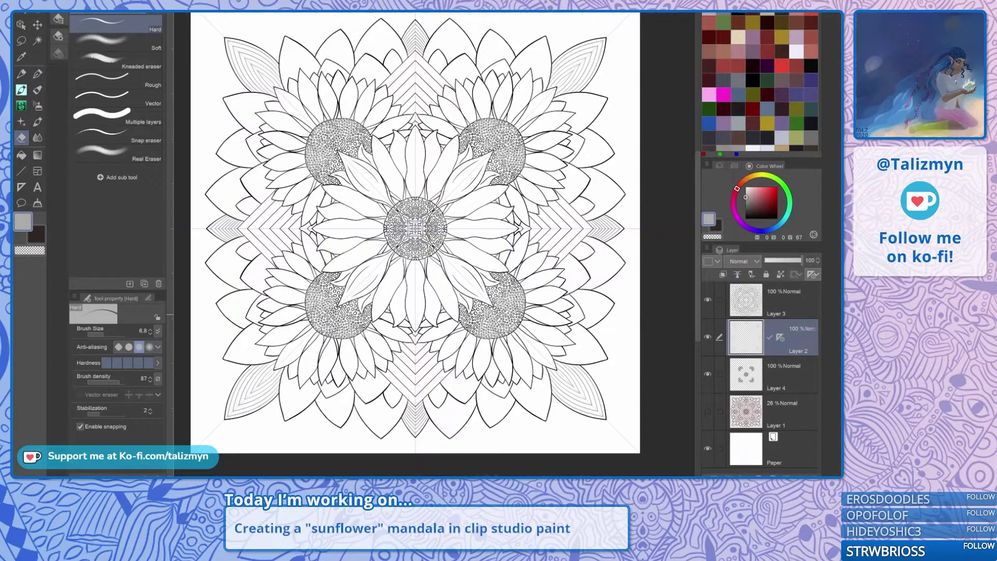
{"action": "left_click_drag", "start_coordinate": [416, 190], "coordinate": [428, 300]}
{"action": "scroll", "coordinate": [447, 170], "scroll_direction": "up", "scroll_amount": 6}
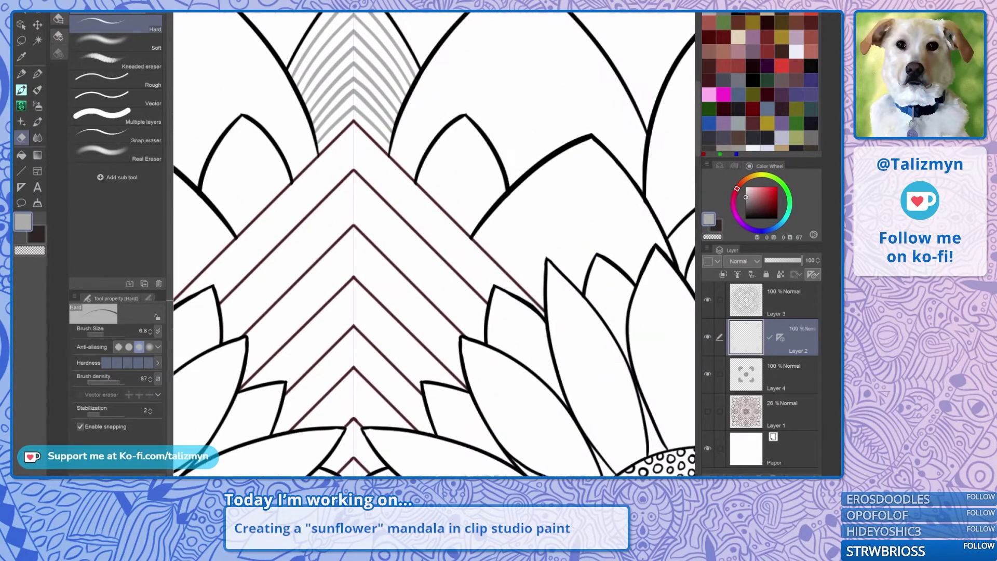
{"action": "mouse_move", "coordinate": [447, 169]}
{"action": "left_mouse_down"}
{"action": "mouse_move", "coordinate": [416, 224]}
{"action": "mouse_move", "coordinate": [448, 218]}
{"action": "mouse_move", "coordinate": [411, 280]}
{"action": "left_mouse_up"}
{"action": "key", "text": "p"}
{"action": "scroll", "coordinate": [449, 218], "scroll_direction": "up", "scroll_amount": 1}
{"action": "mouse_move", "coordinate": [307, 362]}
{"action": "left_mouse_down"}
{"action": "mouse_move", "coordinate": [319, 315]}
{"action": "mouse_move", "coordinate": [349, 268]}
{"action": "mouse_move", "coordinate": [412, 201]}
{"action": "left_mouse_up"}
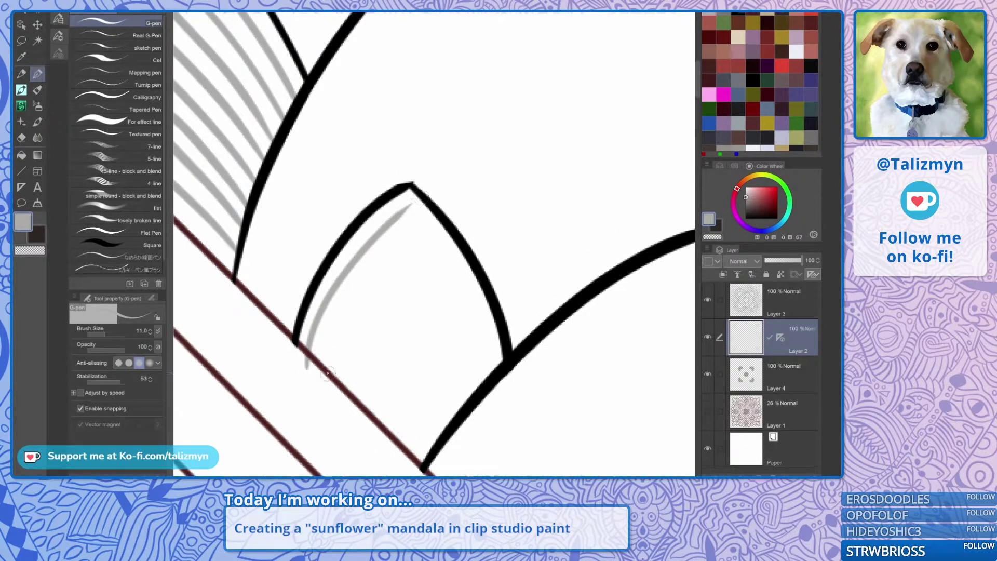
Try filling the small petal with five more curved grey lines parallel to the first one.
{"action": "mouse_move", "coordinate": [323, 385]}
{"action": "left_mouse_down"}
{"action": "mouse_move", "coordinate": [346, 314]}
{"action": "mouse_move", "coordinate": [416, 232]}
{"action": "left_mouse_up"}
{"action": "mouse_move", "coordinate": [340, 411]}
{"action": "left_mouse_down"}
{"action": "mouse_move", "coordinate": [362, 330]}
{"action": "mouse_move", "coordinate": [429, 249]}
{"action": "left_mouse_up"}
{"action": "mouse_move", "coordinate": [357, 416]}
{"action": "left_mouse_down"}
{"action": "mouse_move", "coordinate": [390, 325]}
{"action": "mouse_move", "coordinate": [430, 280]}
{"action": "left_mouse_up"}
{"action": "mouse_move", "coordinate": [375, 441]}
{"action": "left_mouse_down"}
{"action": "mouse_move", "coordinate": [402, 357]}
{"action": "mouse_move", "coordinate": [449, 302]}
{"action": "left_mouse_up"}
{"action": "left_click_drag", "start_coordinate": [395, 453], "coordinate": [453, 337]}
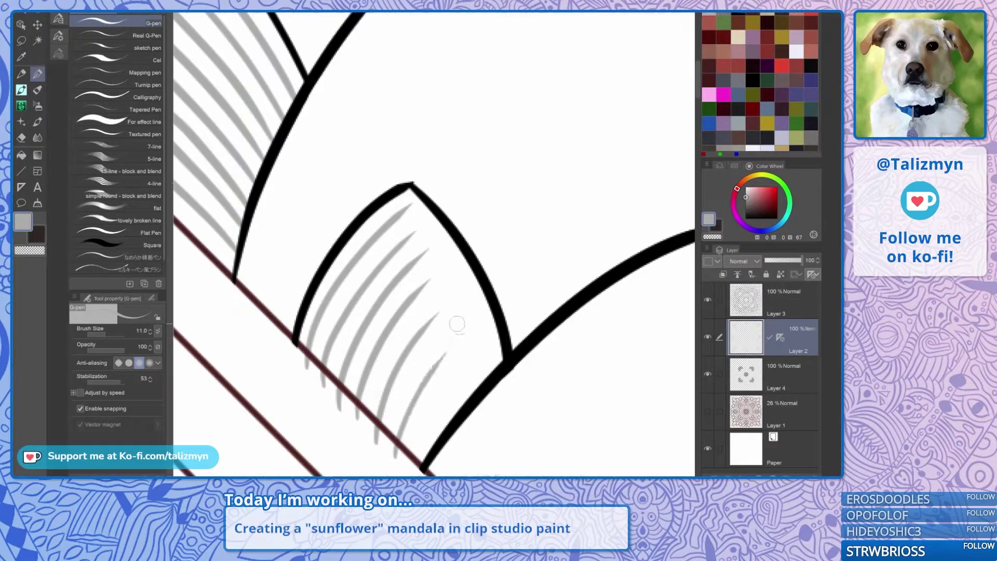
Try crosshatching the mirrored small petal with four curved lines that follow its opposite edge.
{"action": "scroll", "coordinate": [458, 323], "scroll_direction": "down", "scroll_amount": 6}
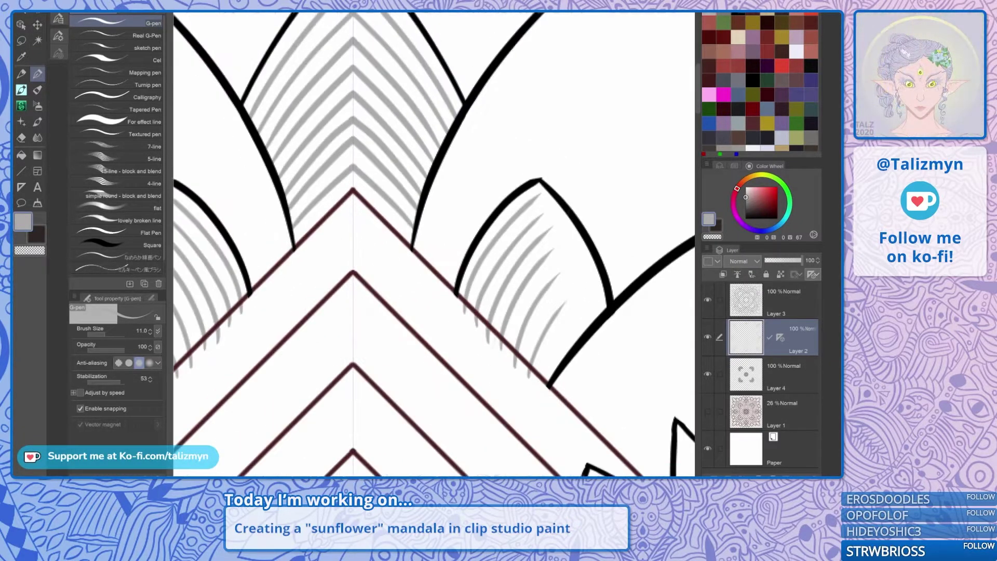
{"action": "scroll", "coordinate": [439, 291], "scroll_direction": "up", "scroll_amount": 4}
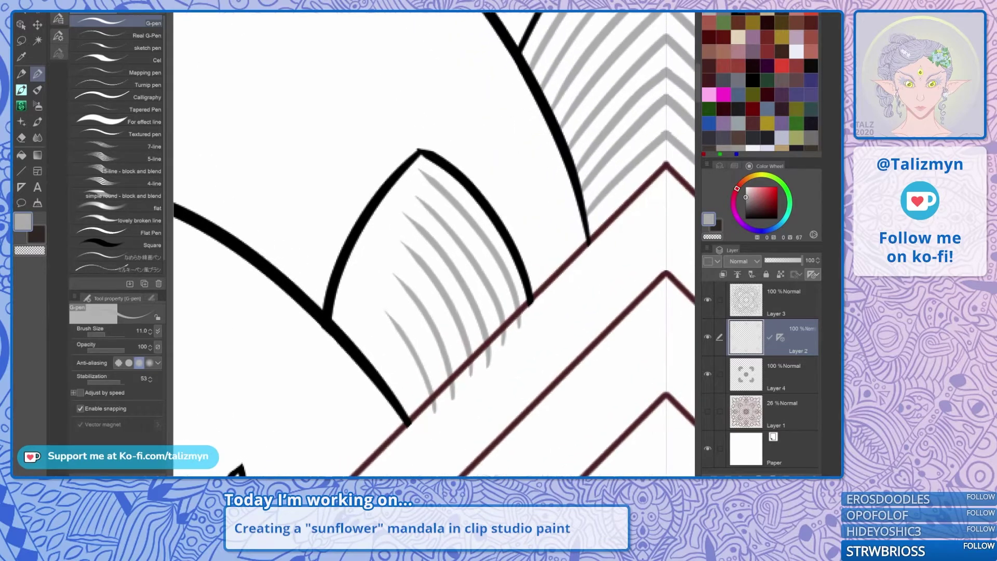
{"action": "scroll", "coordinate": [439, 291], "scroll_direction": "up", "scroll_amount": 1}
{"action": "left_click_drag", "start_coordinate": [439, 291], "coordinate": [420, 327]}
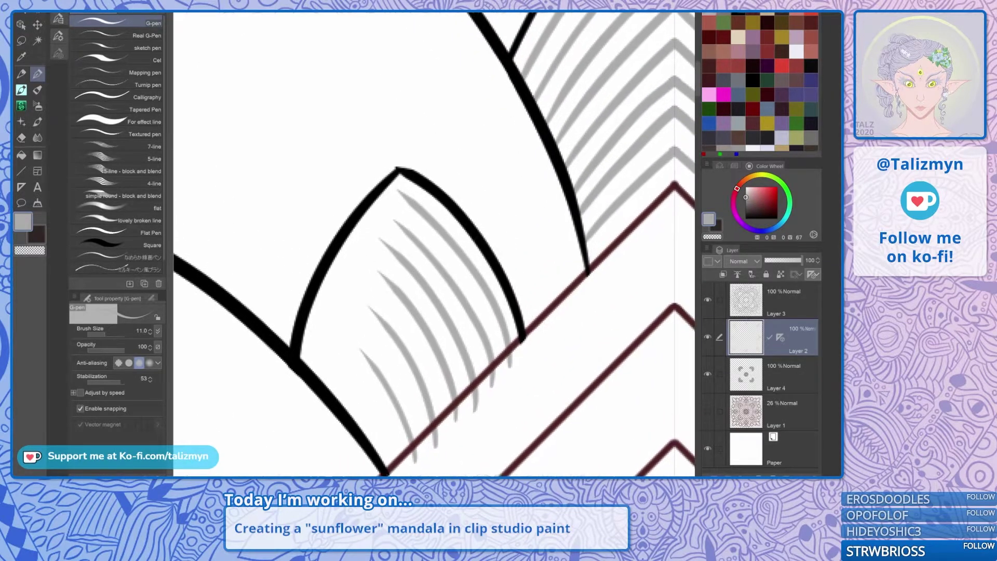
{"action": "mouse_move", "coordinate": [316, 369]}
{"action": "left_mouse_down"}
{"action": "mouse_move", "coordinate": [348, 279]}
{"action": "mouse_move", "coordinate": [416, 194]}
{"action": "left_mouse_up"}
{"action": "mouse_move", "coordinate": [333, 406]}
{"action": "left_mouse_down"}
{"action": "mouse_move", "coordinate": [372, 296]}
{"action": "mouse_move", "coordinate": [421, 240]}
{"action": "left_mouse_up"}
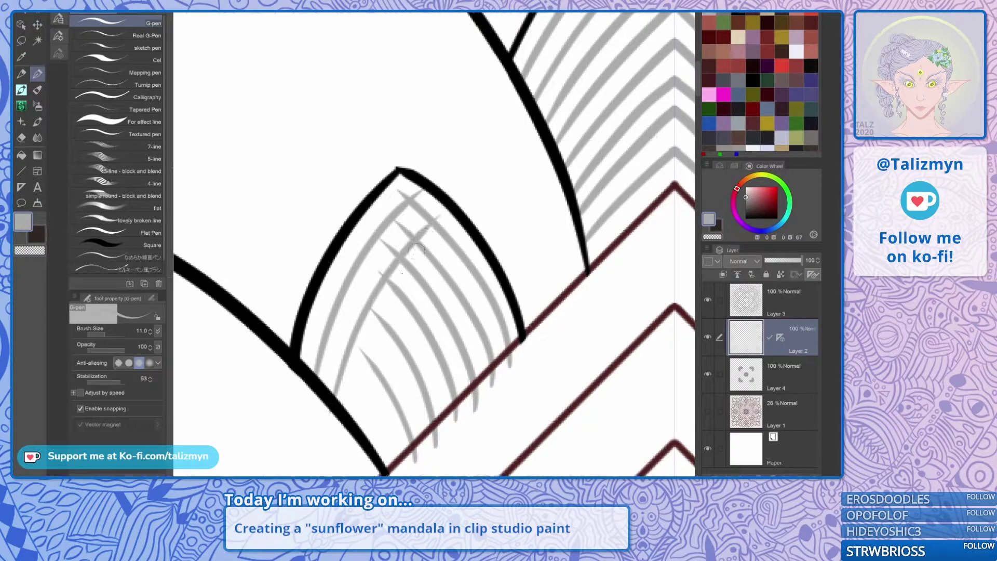
{"action": "mouse_move", "coordinate": [349, 411]}
{"action": "left_mouse_down"}
{"action": "mouse_move", "coordinate": [378, 340]}
{"action": "mouse_move", "coordinate": [452, 236]}
{"action": "left_mouse_up"}
{"action": "left_click_drag", "start_coordinate": [359, 436], "coordinate": [439, 300]}
{"action": "scroll", "coordinate": [455, 324], "scroll_direction": "down", "scroll_amount": 2}
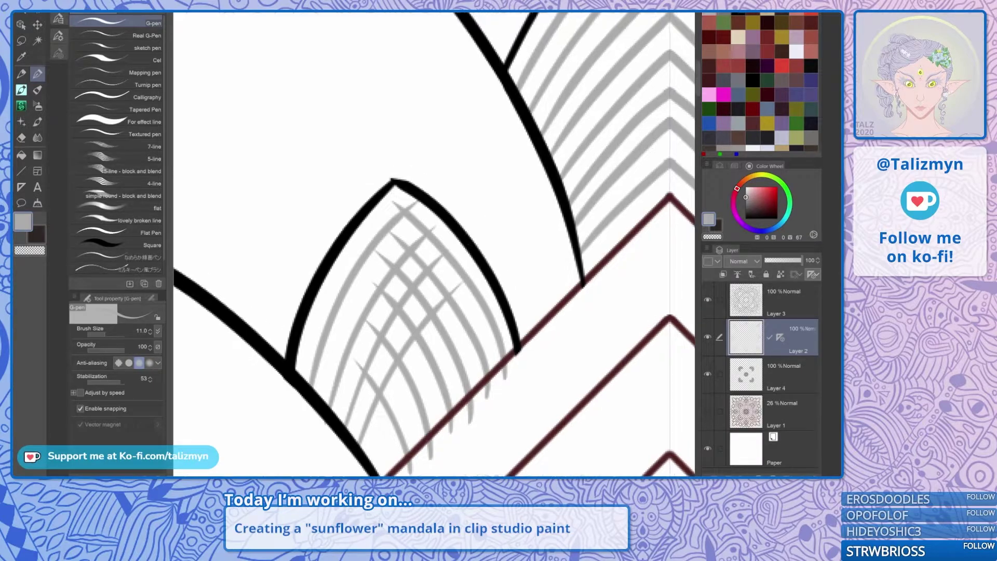
Undo the crosshatching and the extra parallel lines, keeping only the first grey line in the small petal.
{"action": "key", "text": "ctrl+z"}
{"action": "key", "text": "ctrl+z"}
{"action": "key", "text": "ctrl+z"}
{"action": "key", "text": "ctrl+z"}
{"action": "key", "text": "ctrl+z"}
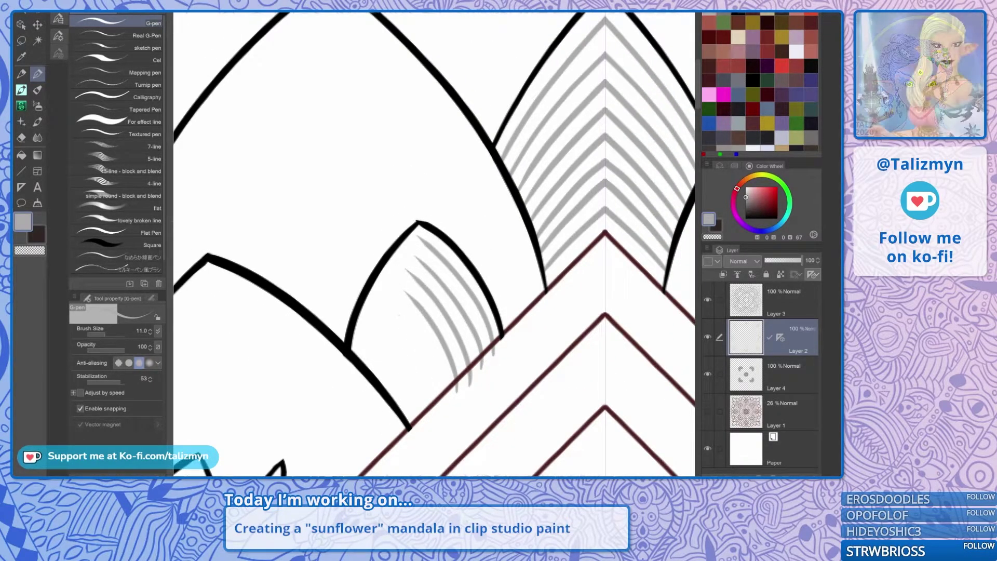
{"action": "key", "text": "ctrl+z"}
{"action": "key", "text": "ctrl+z"}
{"action": "key", "text": "ctrl+z"}
{"action": "key", "text": "ctrl+z"}
{"action": "key", "text": "ctrl+z"}
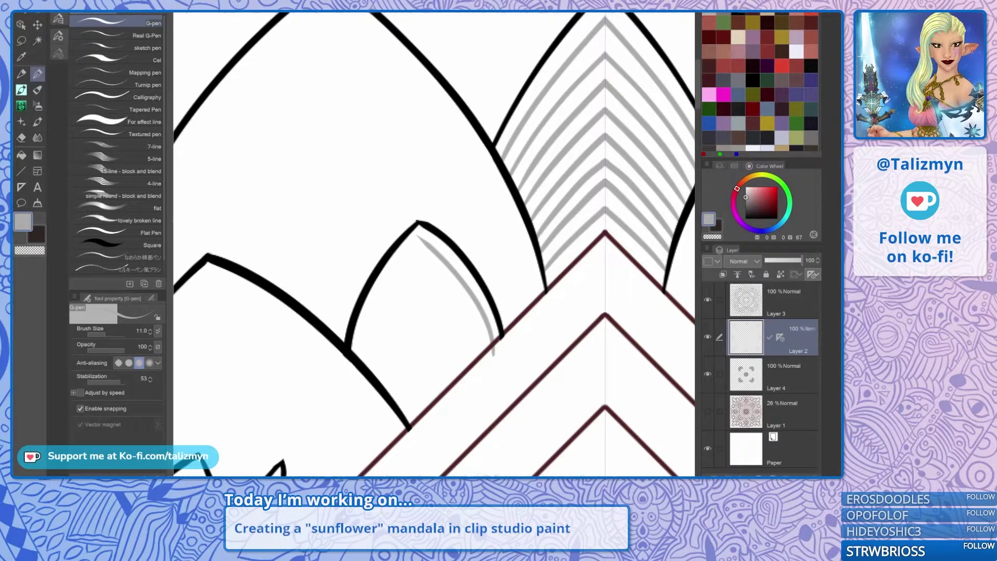
Complete the first nested outline along the small petal's other edge and draw both sides of a second one inside it.
{"action": "scroll", "coordinate": [400, 328], "scroll_direction": "up", "scroll_amount": 3}
{"action": "mouse_move", "coordinate": [272, 357]}
{"action": "left_mouse_down"}
{"action": "mouse_move", "coordinate": [303, 291]}
{"action": "mouse_move", "coordinate": [356, 232]}
{"action": "mouse_move", "coordinate": [477, 159]}
{"action": "left_mouse_up"}
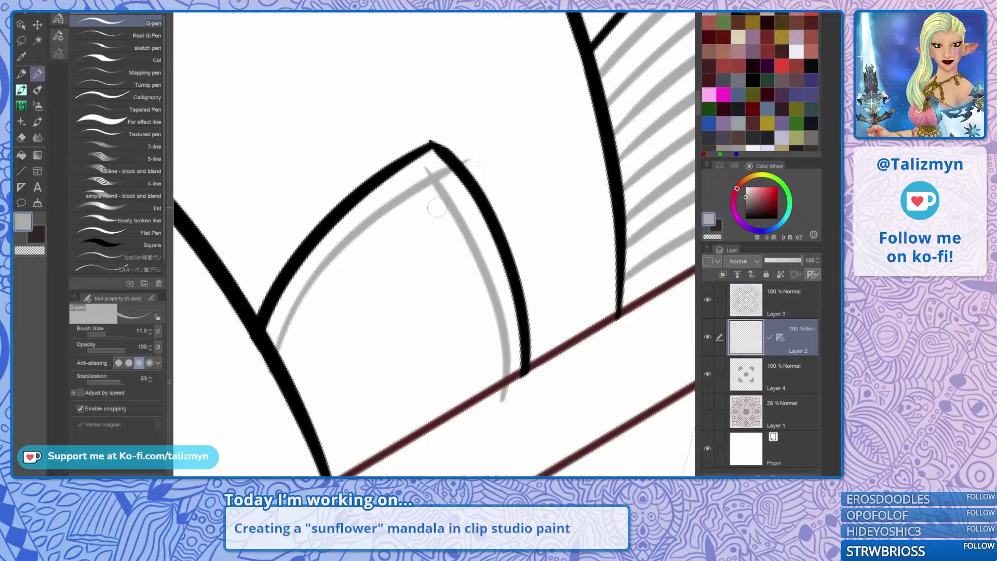
{"action": "mouse_move", "coordinate": [291, 394]}
{"action": "left_mouse_down"}
{"action": "mouse_move", "coordinate": [336, 285]}
{"action": "mouse_move", "coordinate": [469, 193]}
{"action": "mouse_move", "coordinate": [391, 330]}
{"action": "mouse_move", "coordinate": [354, 303]}
{"action": "left_mouse_up"}
{"action": "mouse_move", "coordinate": [570, 269]}
{"action": "left_mouse_down"}
{"action": "mouse_move", "coordinate": [457, 301]}
{"action": "mouse_move", "coordinate": [372, 370]}
{"action": "mouse_move", "coordinate": [297, 243]}
{"action": "left_mouse_up"}
{"action": "left_click_drag", "start_coordinate": [297, 243], "coordinate": [391, 184]}
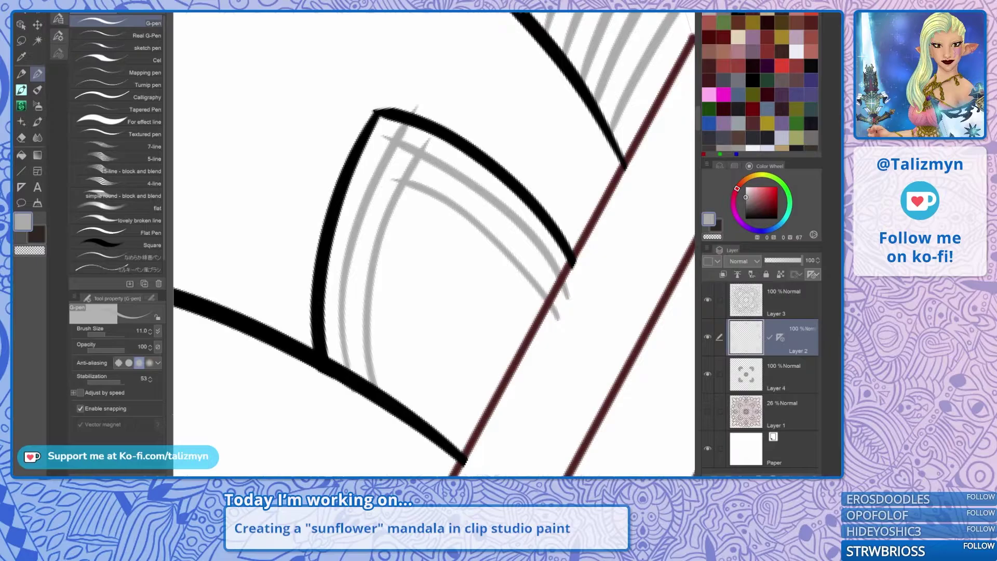
Erase the crossed tips and overshooting base ends of the small petal's two nested outlines with the Hard eraser.
{"action": "key", "text": "e"}
{"action": "mouse_move", "coordinate": [415, 111]}
{"action": "left_mouse_down"}
{"action": "mouse_move", "coordinate": [454, 139]}
{"action": "mouse_move", "coordinate": [443, 143]}
{"action": "mouse_move", "coordinate": [453, 120]}
{"action": "mouse_move", "coordinate": [415, 147]}
{"action": "left_mouse_up"}
{"action": "scroll", "coordinate": [460, 227], "scroll_direction": "up", "scroll_amount": 1}
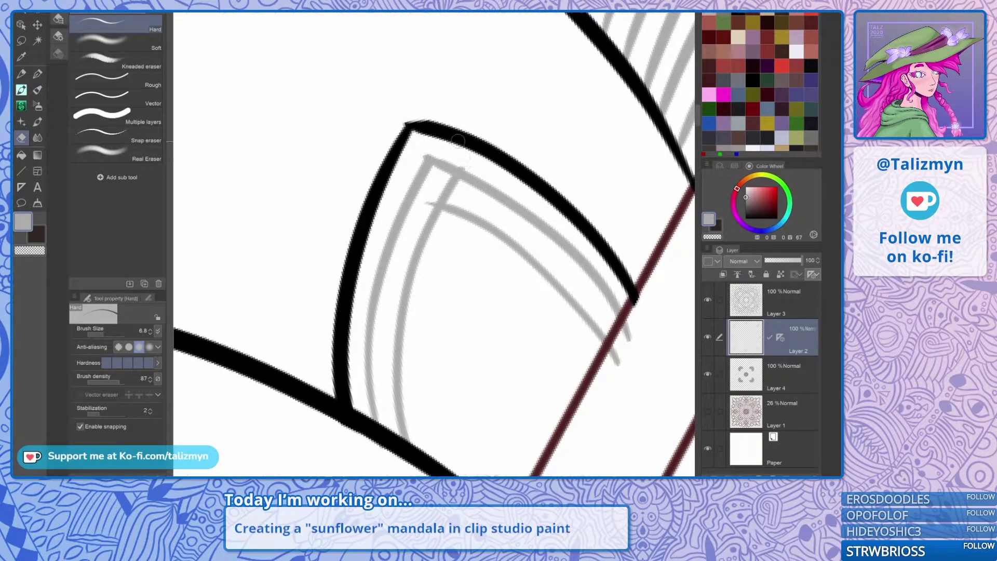
{"action": "mouse_move", "coordinate": [457, 141]}
{"action": "left_mouse_down"}
{"action": "mouse_move", "coordinate": [405, 243]}
{"action": "mouse_move", "coordinate": [410, 264]}
{"action": "mouse_move", "coordinate": [446, 247]}
{"action": "left_mouse_up"}
{"action": "key", "text": "ctrl+z"}
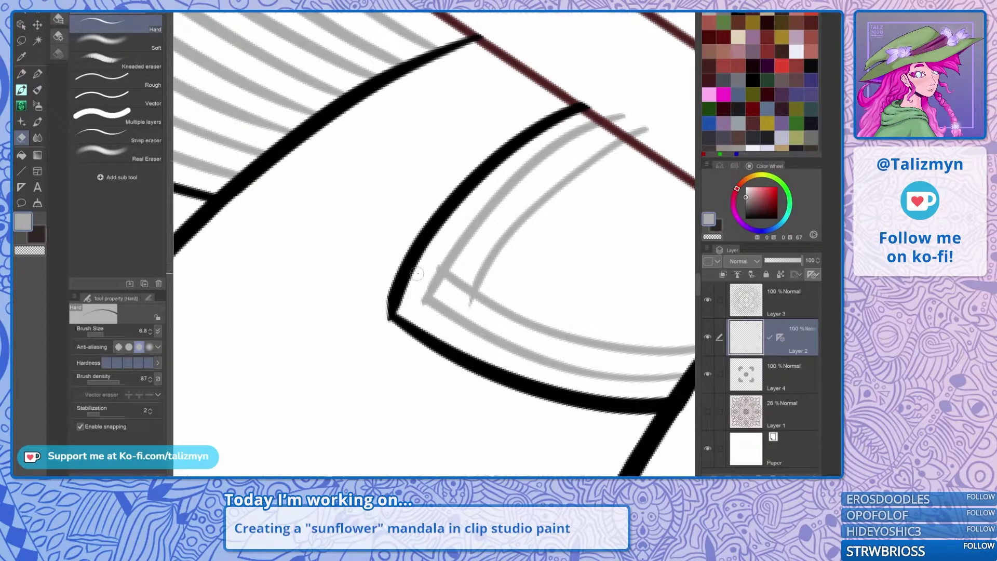
{"action": "mouse_move", "coordinate": [440, 258]}
{"action": "left_mouse_down"}
{"action": "mouse_move", "coordinate": [411, 305]}
{"action": "mouse_move", "coordinate": [452, 283]}
{"action": "mouse_move", "coordinate": [461, 293]}
{"action": "mouse_move", "coordinate": [491, 278]}
{"action": "left_mouse_up"}
{"action": "mouse_move", "coordinate": [619, 107]}
{"action": "left_mouse_down"}
{"action": "mouse_move", "coordinate": [636, 125]}
{"action": "mouse_move", "coordinate": [556, 120]}
{"action": "left_mouse_up"}
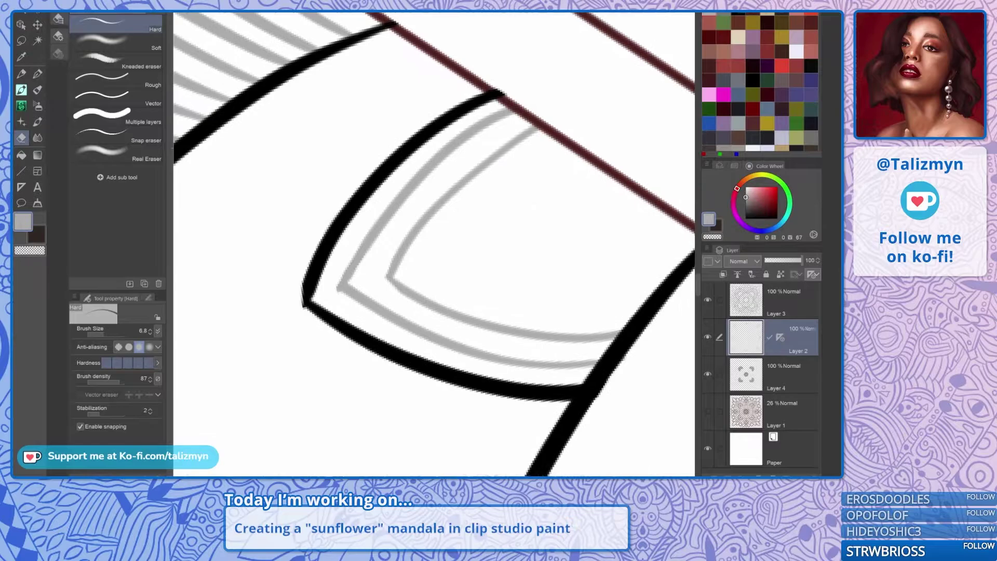
Draw both sides of a third nested grey outline inside the small petal with the G-pen.
{"action": "scroll", "coordinate": [435, 244], "scroll_direction": "down", "scroll_amount": 4}
{"action": "left_click_drag", "start_coordinate": [474, 239], "coordinate": [279, 171]}
{"action": "scroll", "coordinate": [554, 259], "scroll_direction": "down", "scroll_amount": 1}
{"action": "scroll", "coordinate": [435, 244], "scroll_direction": "up", "scroll_amount": 5}
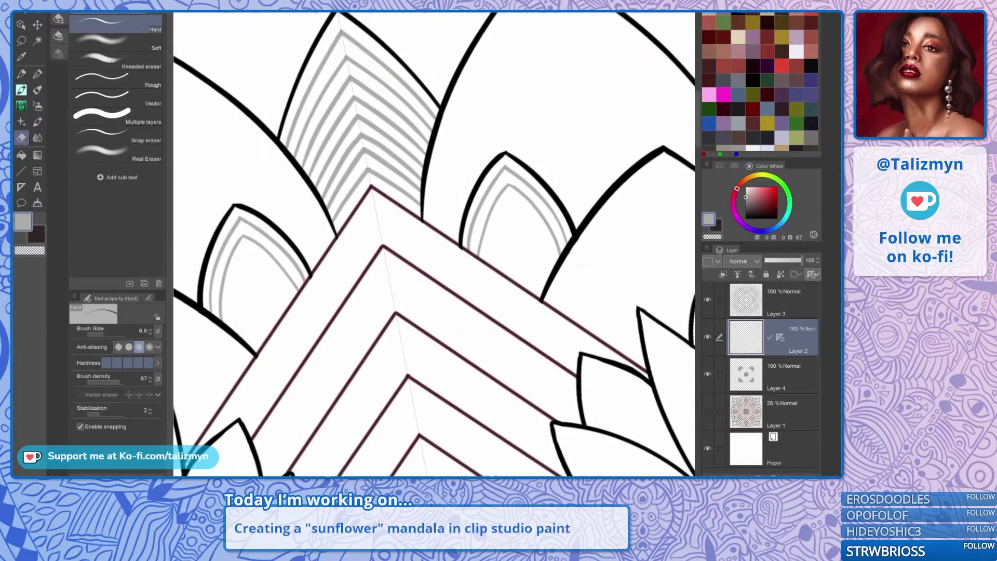
{"action": "key", "text": "p"}
{"action": "mouse_move", "coordinate": [483, 234]}
{"action": "left_mouse_down"}
{"action": "mouse_move", "coordinate": [472, 265]}
{"action": "mouse_move", "coordinate": [475, 247]}
{"action": "mouse_move", "coordinate": [454, 269]}
{"action": "left_mouse_up"}
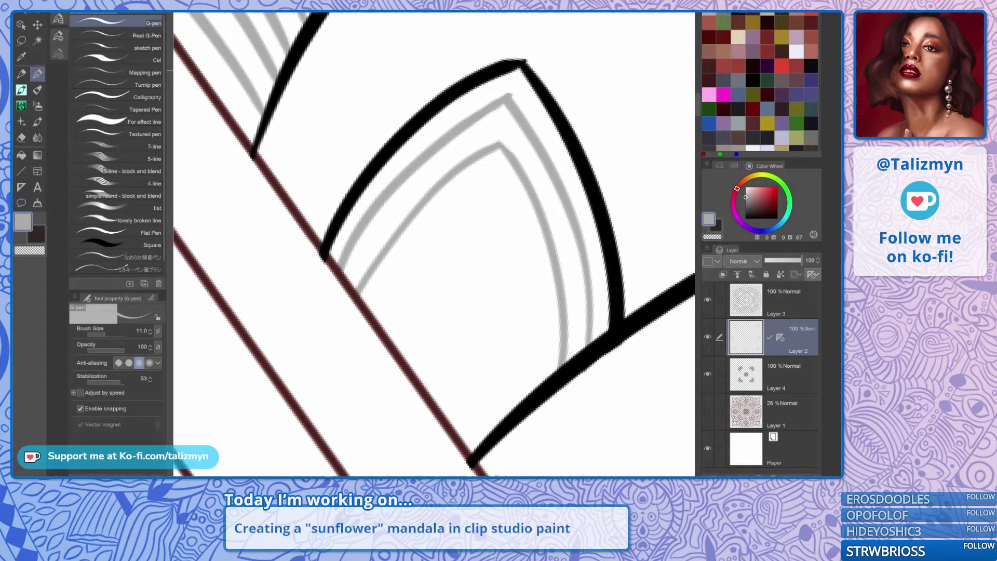
{"action": "scroll", "coordinate": [508, 288], "scroll_direction": "up", "scroll_amount": 2}
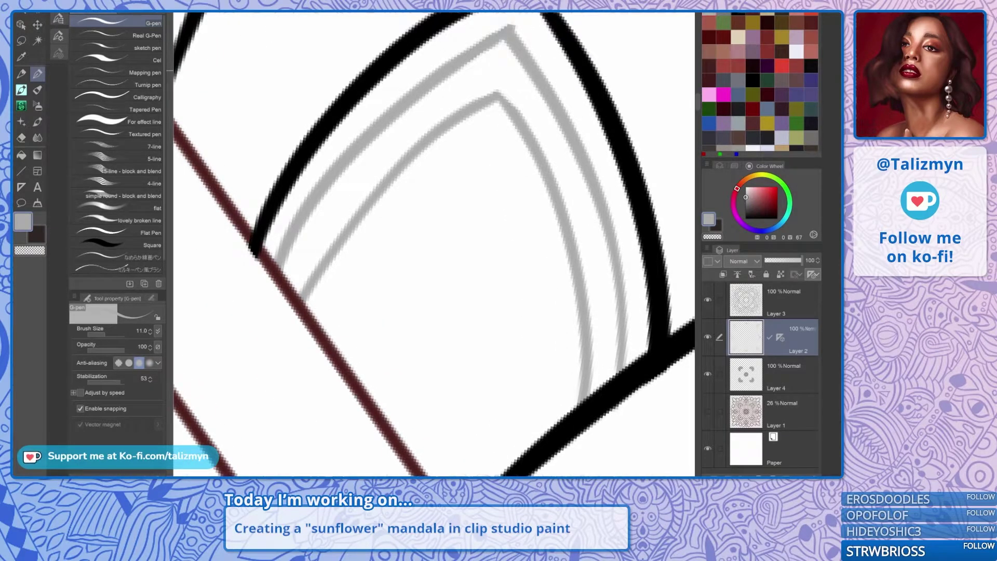
{"action": "left_click_drag", "start_coordinate": [467, 234], "coordinate": [424, 246]}
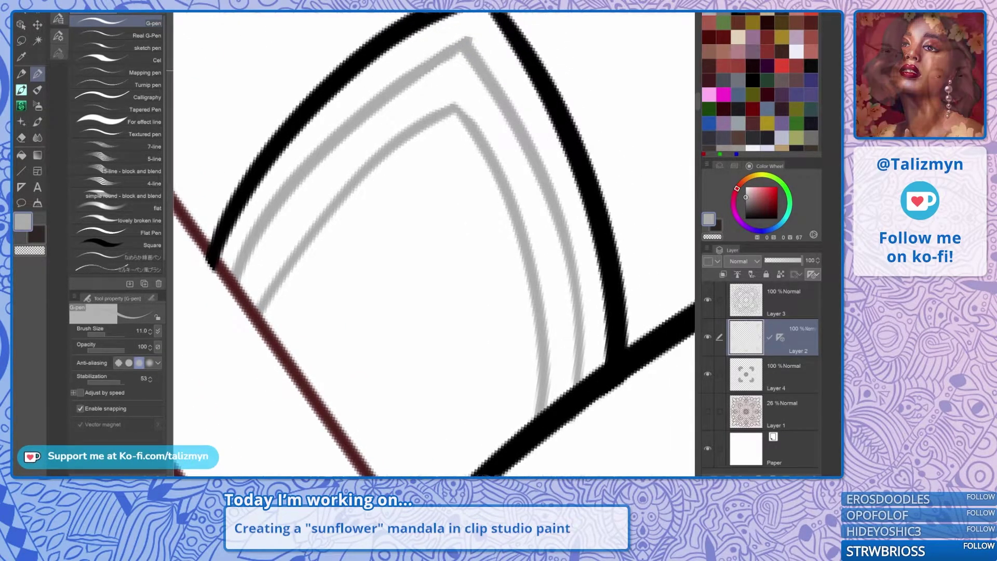
{"action": "mouse_move", "coordinate": [261, 363]}
{"action": "left_mouse_down"}
{"action": "mouse_move", "coordinate": [353, 229]}
{"action": "mouse_move", "coordinate": [453, 138]}
{"action": "mouse_move", "coordinate": [451, 111]}
{"action": "mouse_move", "coordinate": [304, 257]}
{"action": "left_mouse_up"}
{"action": "mouse_move", "coordinate": [664, 214]}
{"action": "left_mouse_down"}
{"action": "mouse_move", "coordinate": [503, 251]}
{"action": "mouse_move", "coordinate": [426, 287]}
{"action": "mouse_move", "coordinate": [358, 350]}
{"action": "left_mouse_up"}
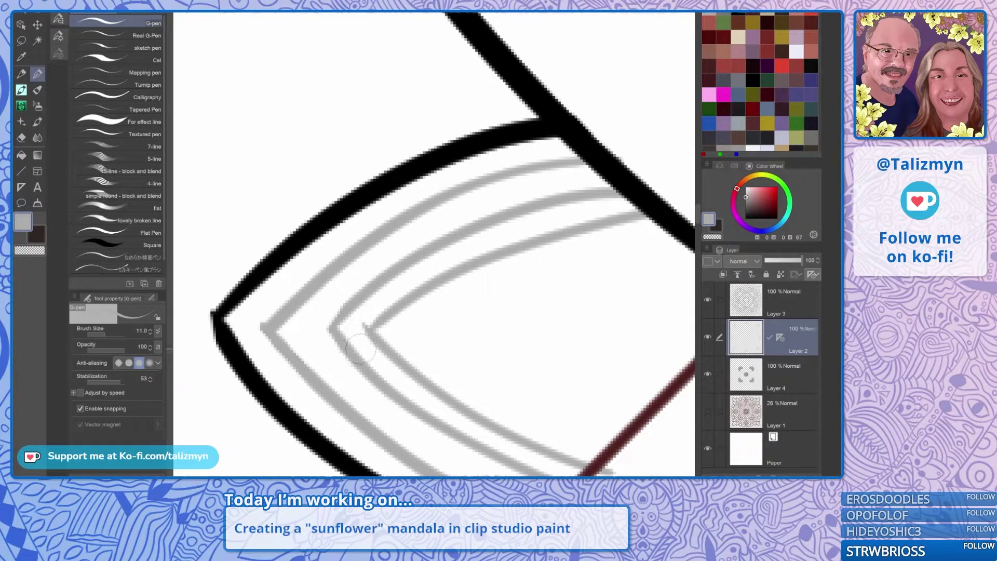
Draw both sides of a fourth nested outline inside the small petal, redoing the side nearest the large petal with wider spacing.
{"action": "key", "text": "asciicircum"}
{"action": "key", "text": "asciicircum"}
{"action": "key", "text": "asciicircum"}
{"action": "key", "text": "asciicircum"}
{"action": "key", "text": "asciicircum"}
{"action": "mouse_move", "coordinate": [333, 313]}
{"action": "left_mouse_down"}
{"action": "mouse_move", "coordinate": [413, 194]}
{"action": "mouse_move", "coordinate": [533, 104]}
{"action": "left_mouse_up"}
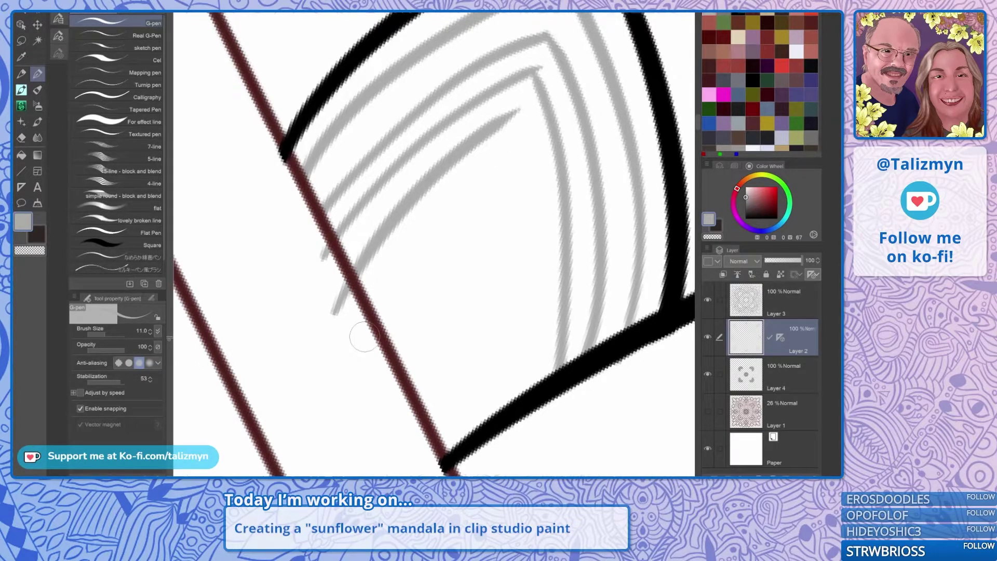
{"action": "key", "text": "asciicircum"}
{"action": "key", "text": "asciicircum"}
{"action": "key", "text": "asciicircum"}
{"action": "key", "text": "asciicircum"}
{"action": "key", "text": "asciicircum"}
{"action": "key", "text": "asciicircum"}
{"action": "key", "text": "asciicircum"}
{"action": "mouse_move", "coordinate": [366, 353]}
{"action": "left_mouse_down"}
{"action": "mouse_move", "coordinate": [529, 279]}
{"action": "mouse_move", "coordinate": [665, 240]}
{"action": "left_mouse_up"}
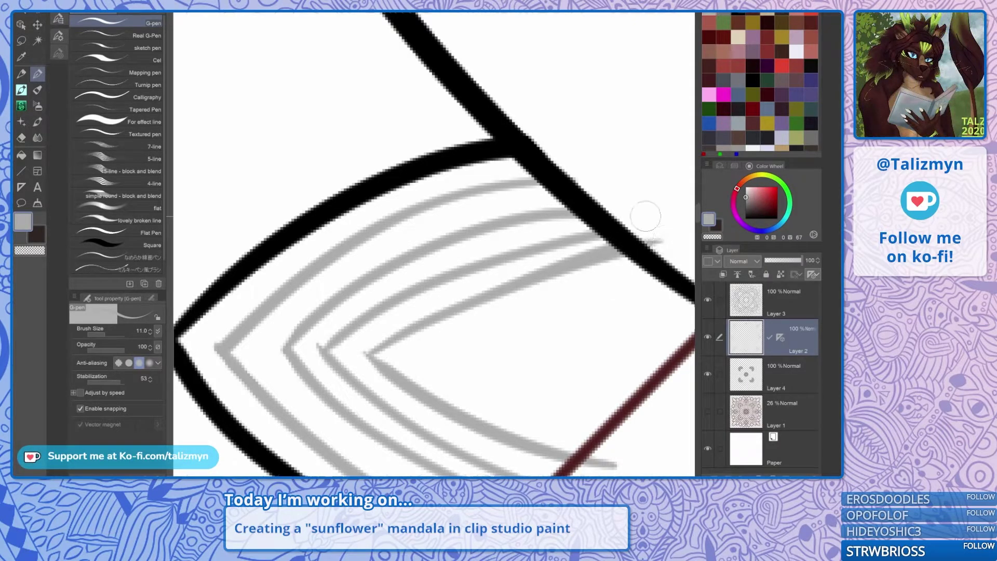
{"action": "key", "text": "ctrl+z"}
{"action": "key", "text": "asciicircum"}
{"action": "key", "text": "asciicircum"}
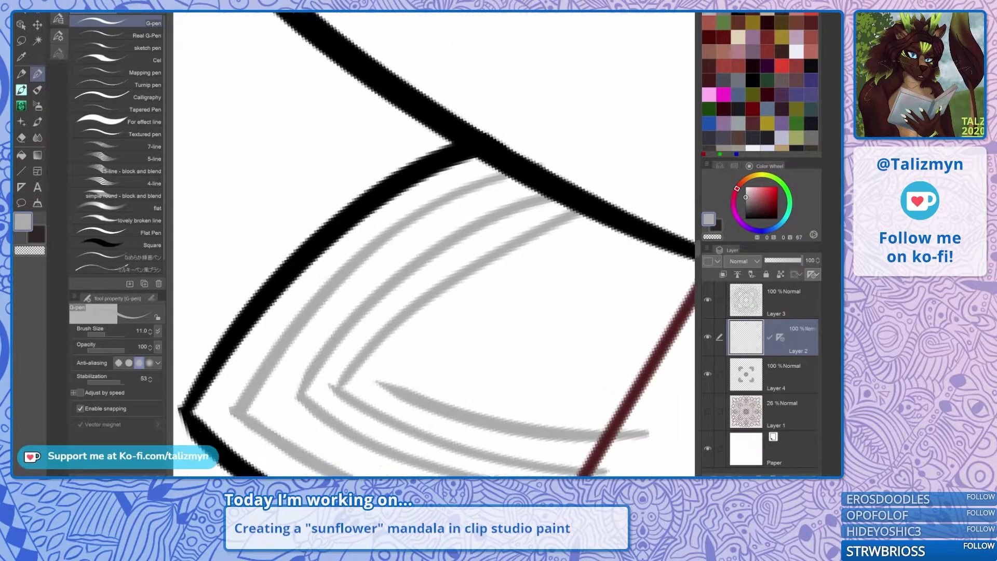
{"action": "mouse_move", "coordinate": [356, 363]}
{"action": "left_mouse_down"}
{"action": "mouse_move", "coordinate": [493, 261]}
{"action": "mouse_move", "coordinate": [635, 188]}
{"action": "left_mouse_up"}
Draw the fifth and sixth nested outlines to fill the remaining centre of the small petal.
{"action": "left_click_drag", "start_coordinate": [421, 351], "coordinate": [664, 203]}
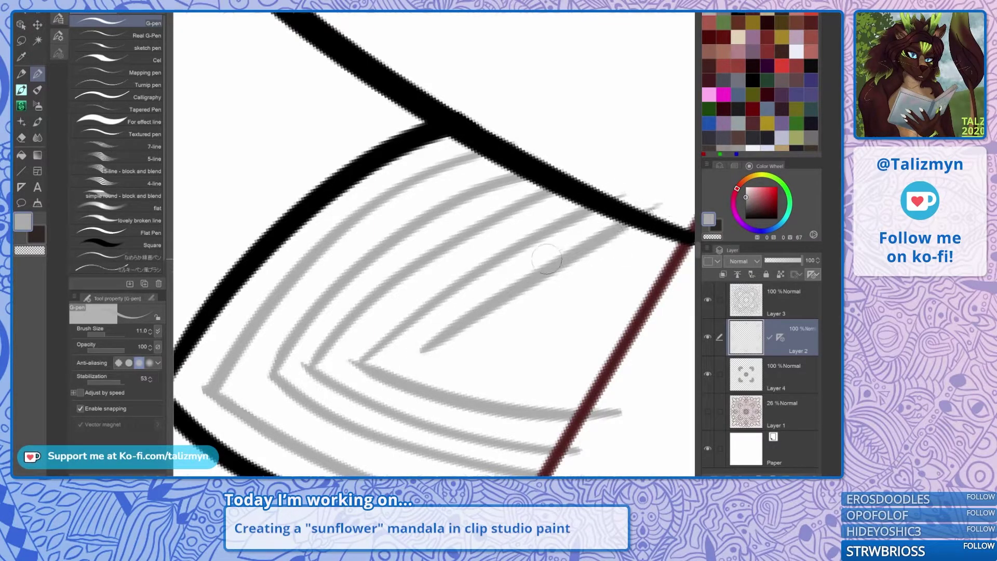
{"action": "key", "text": "asciicircum"}
{"action": "key", "text": "asciicircum"}
{"action": "mouse_move", "coordinate": [491, 130]}
{"action": "left_mouse_down"}
{"action": "mouse_move", "coordinate": [451, 202]}
{"action": "mouse_move", "coordinate": [424, 286]}
{"action": "left_mouse_up"}
{"action": "left_click_drag", "start_coordinate": [482, 204], "coordinate": [456, 283]}
{"action": "left_click_drag", "start_coordinate": [455, 321], "coordinate": [454, 353]}
{"action": "left_click_drag", "start_coordinate": [480, 207], "coordinate": [543, 394]}
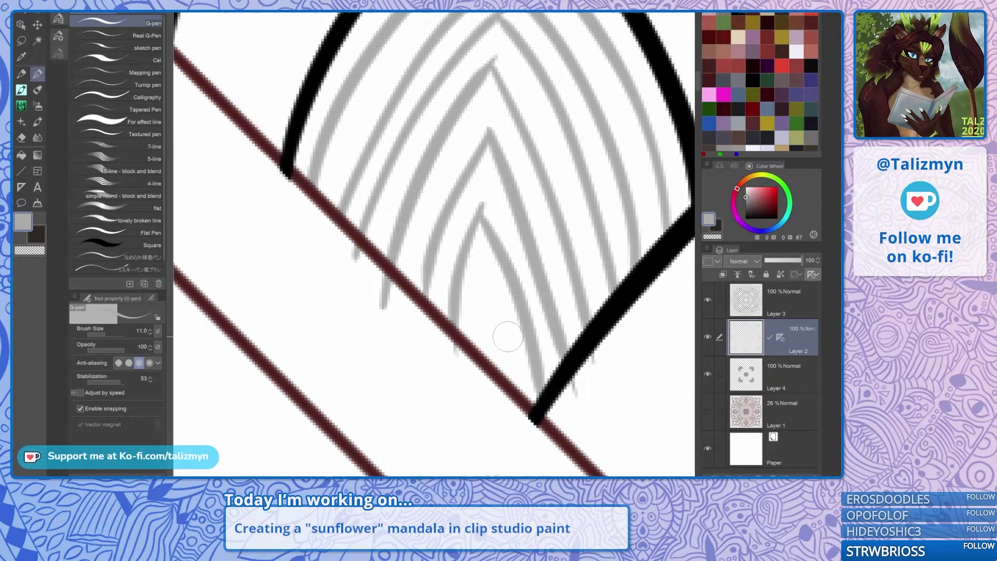
Erase the line ends overshooting the small petal's base and clean up the tips of its nested lines with the Hard eraser.
{"action": "left_click_drag", "start_coordinate": [508, 336], "coordinate": [493, 414]}
{"action": "key", "text": "e"}
{"action": "left_click_drag", "start_coordinate": [581, 433], "coordinate": [502, 382]}
{"action": "left_click_drag", "start_coordinate": [500, 383], "coordinate": [461, 431]}
{"action": "left_click_drag", "start_coordinate": [363, 383], "coordinate": [259, 295]}
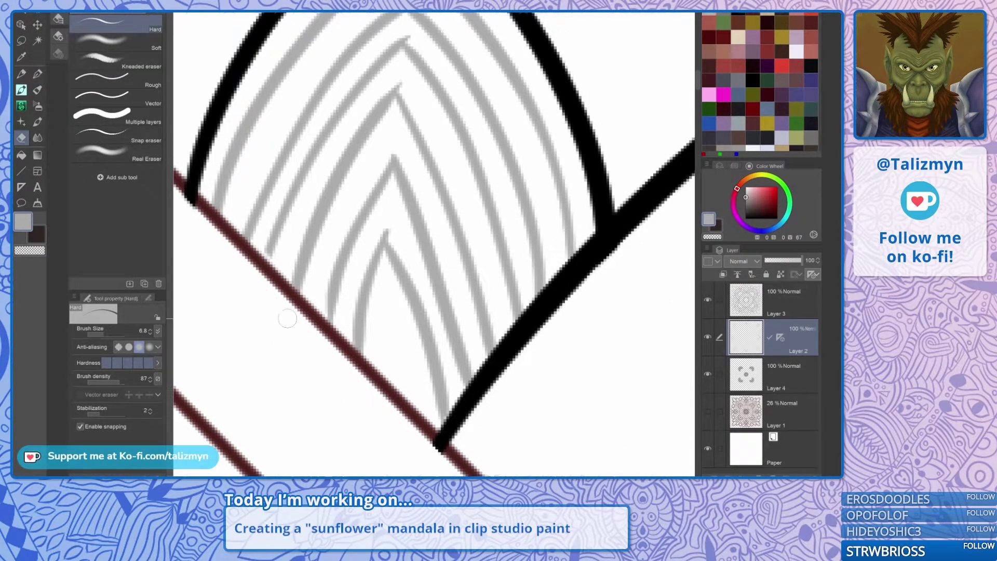
{"action": "left_click_drag", "start_coordinate": [288, 318], "coordinate": [338, 460]}
{"action": "left_click_drag", "start_coordinate": [463, 69], "coordinate": [452, 75]}
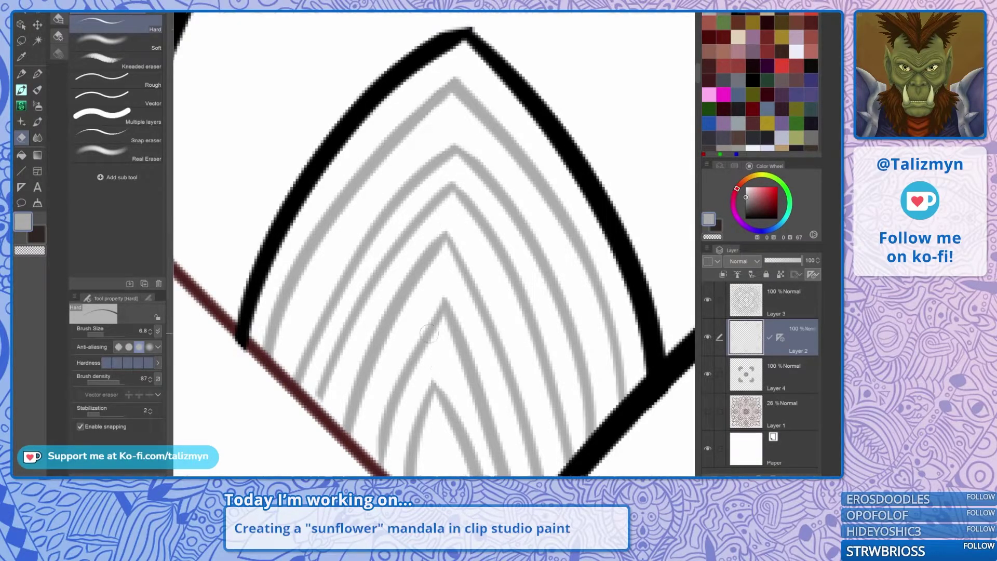
Check how the filled small petals look across the whole mandala.
{"action": "scroll", "coordinate": [429, 333], "scroll_direction": "down", "scroll_amount": 10}
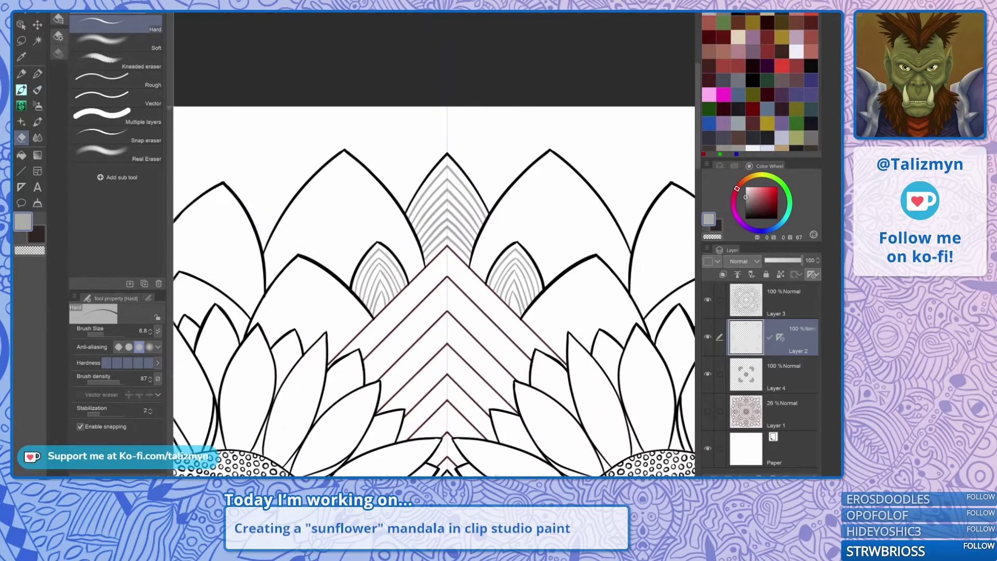
{"action": "scroll", "coordinate": [429, 333], "scroll_direction": "down", "scroll_amount": 5}
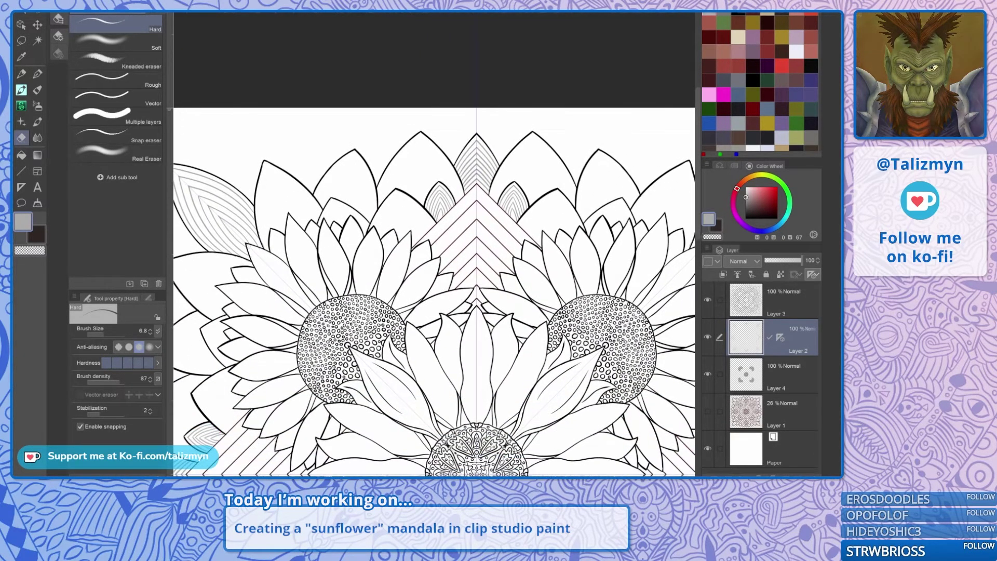
{"action": "scroll", "coordinate": [429, 333], "scroll_direction": "down", "scroll_amount": 5}
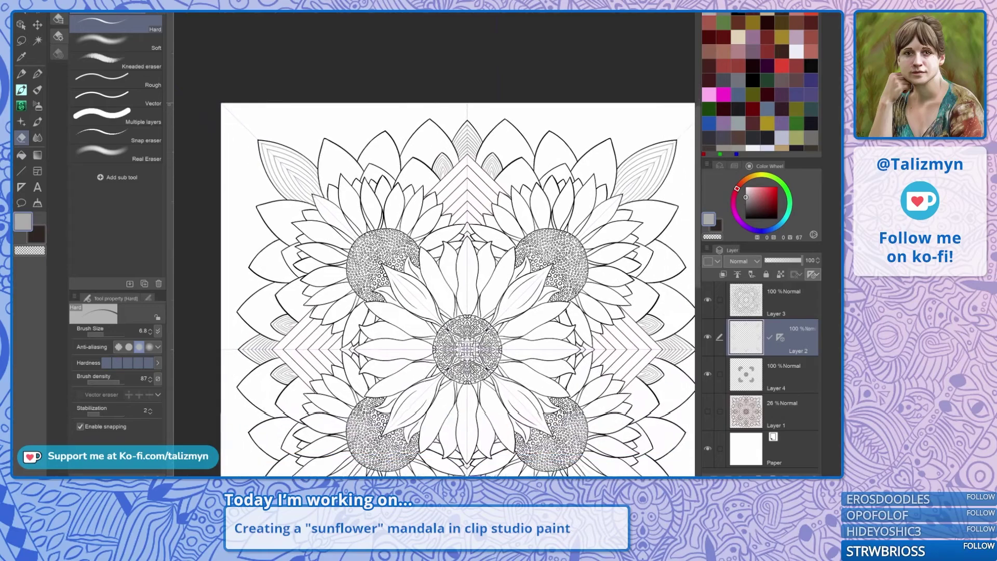
{"action": "left_click_drag", "start_coordinate": [467, 350], "coordinate": [422, 264]}
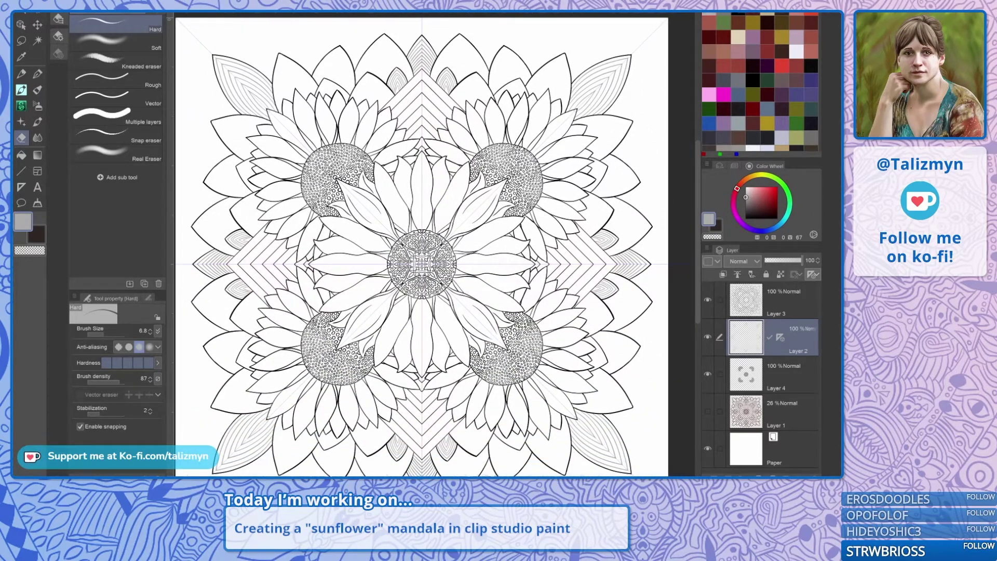
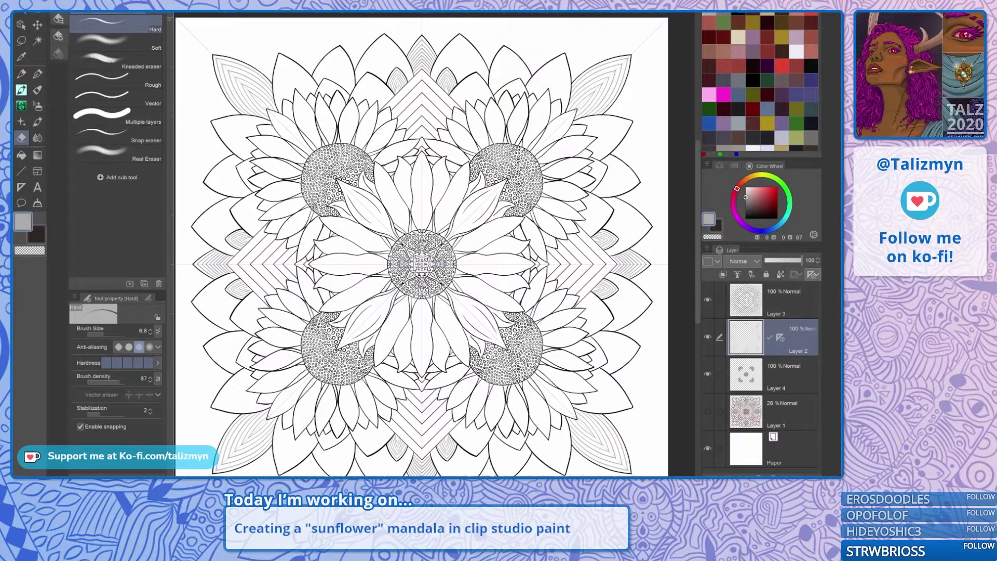
Draw four nested grey G-pen lines along one side of the partly hidden petal behind the sunflower's outer petals.
{"action": "left_click_drag", "start_coordinate": [422, 264], "coordinate": [414, 354]}
{"action": "left_click_drag", "start_coordinate": [519, 311], "coordinate": [539, 274]}
{"action": "scroll", "coordinate": [499, 188], "scroll_direction": "up", "scroll_amount": 5}
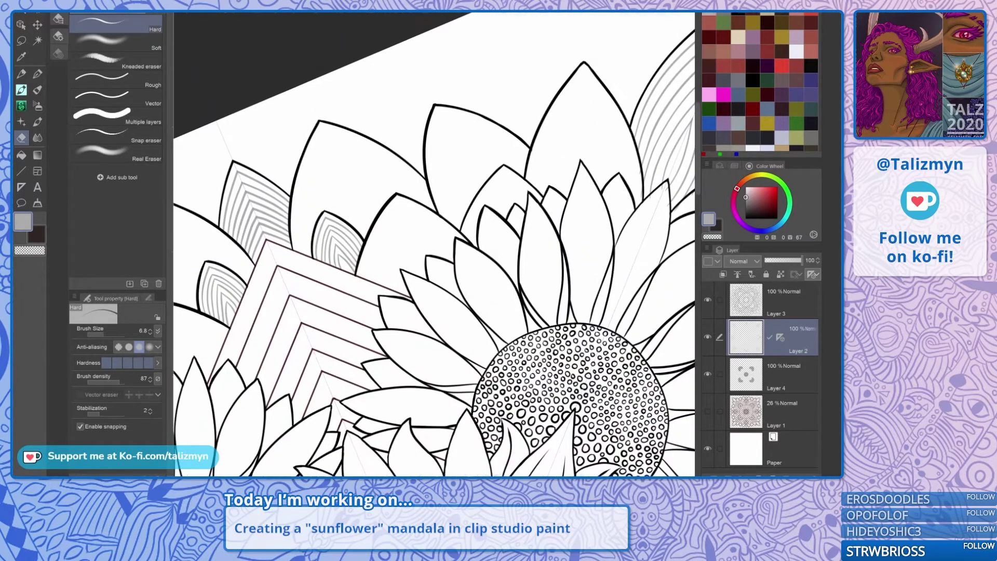
{"action": "scroll", "coordinate": [434, 245], "scroll_direction": "up", "scroll_amount": 3}
{"action": "key", "text": "p"}
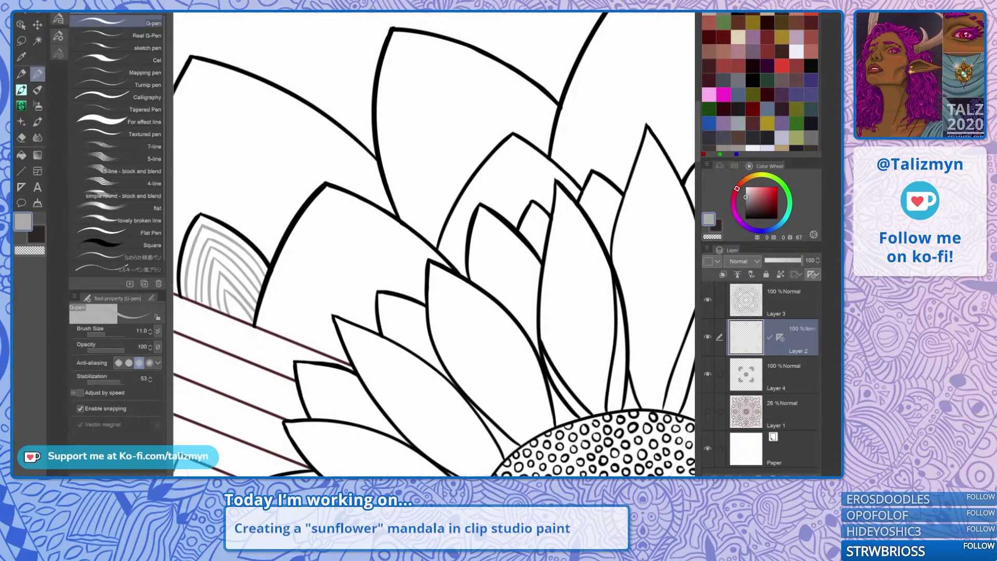
{"action": "scroll", "coordinate": [434, 244], "scroll_direction": "up", "scroll_amount": 5}
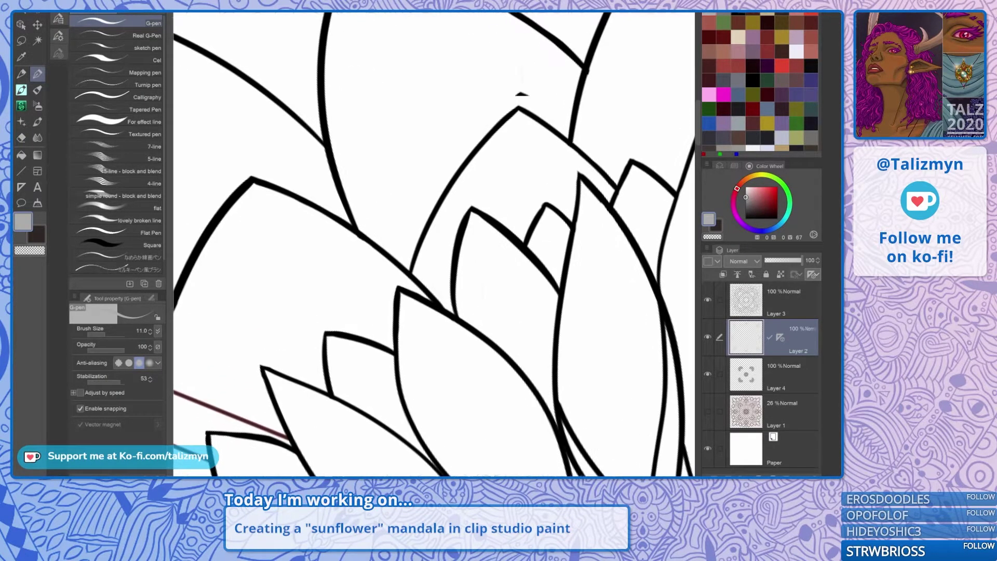
{"action": "left_click_drag", "start_coordinate": [434, 244], "coordinate": [390, 313]}
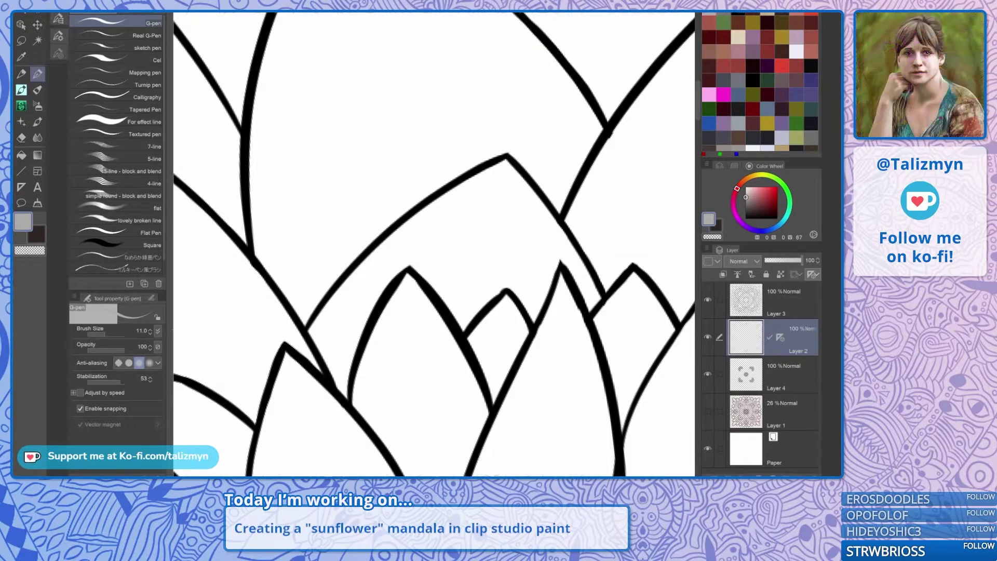
{"action": "left_click_drag", "start_coordinate": [434, 208], "coordinate": [436, 241]}
{"action": "mouse_move", "coordinate": [314, 375]}
{"action": "left_mouse_down"}
{"action": "mouse_move", "coordinate": [373, 308]}
{"action": "mouse_move", "coordinate": [513, 206]}
{"action": "left_mouse_up"}
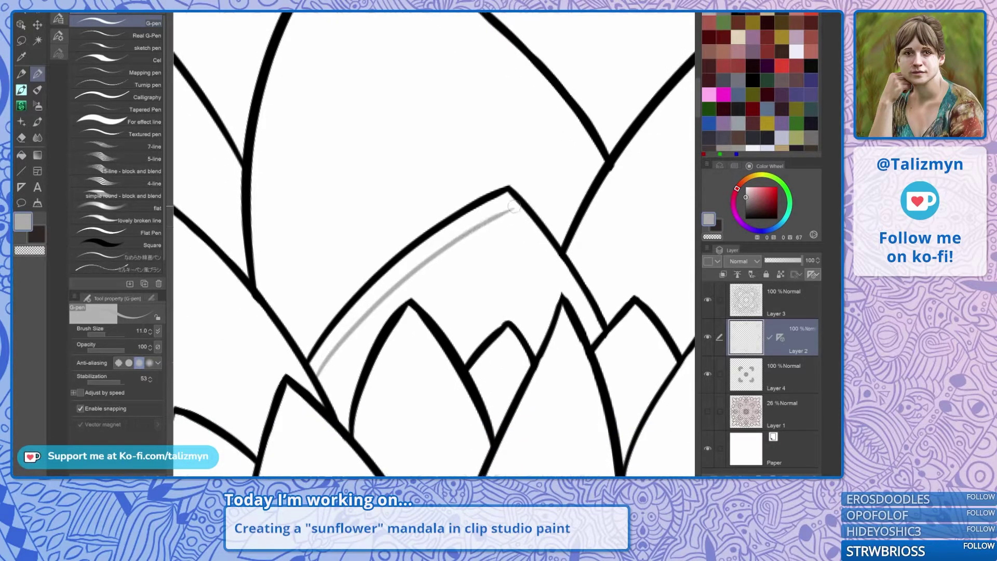
{"action": "mouse_move", "coordinate": [330, 393]}
{"action": "left_mouse_down"}
{"action": "mouse_move", "coordinate": [409, 300]}
{"action": "mouse_move", "coordinate": [514, 228]}
{"action": "left_mouse_up"}
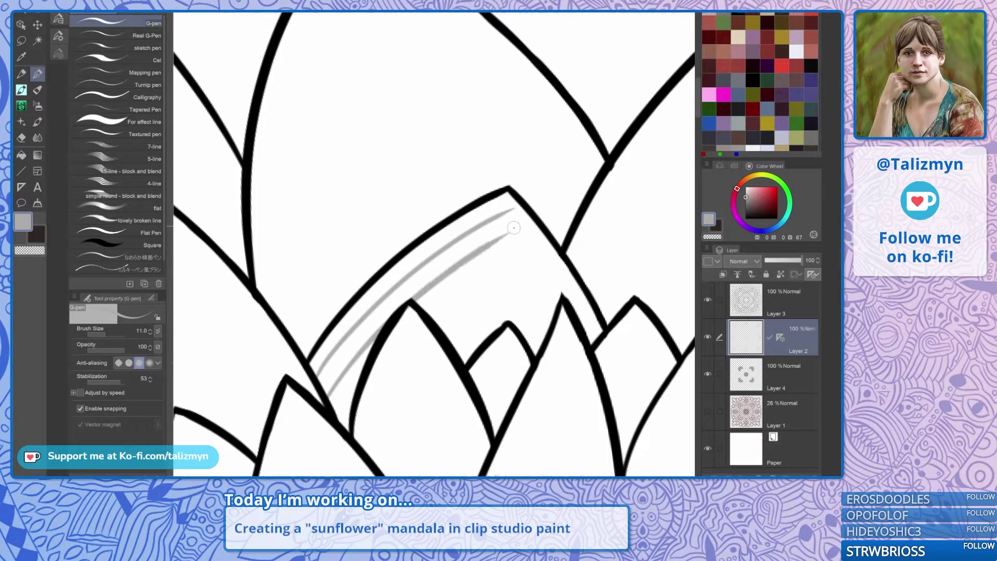
{"action": "mouse_move", "coordinate": [357, 393]}
{"action": "left_mouse_down"}
{"action": "mouse_move", "coordinate": [526, 233]}
{"action": "mouse_move", "coordinate": [484, 165]}
{"action": "mouse_move", "coordinate": [384, 165]}
{"action": "mouse_move", "coordinate": [320, 207]}
{"action": "left_mouse_up"}
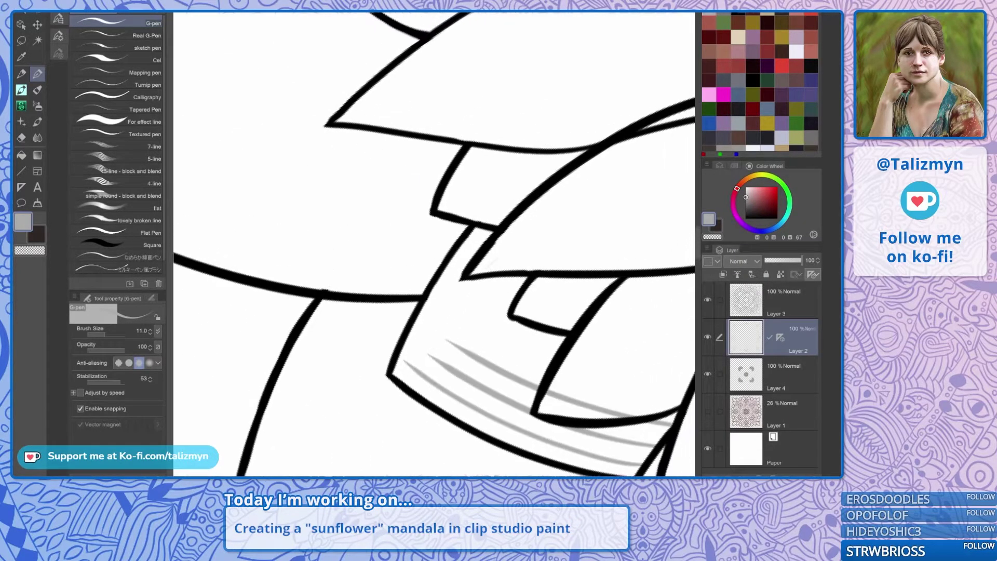
Draw the matching lines along the petal's other side so the four nested outlines meet at pointed tips.
{"action": "mouse_move", "coordinate": [408, 364]}
{"action": "left_mouse_down"}
{"action": "mouse_move", "coordinate": [476, 254]}
{"action": "mouse_move", "coordinate": [521, 204]}
{"action": "left_mouse_up"}
{"action": "left_click_drag", "start_coordinate": [436, 361], "coordinate": [529, 234]}
{"action": "mouse_move", "coordinate": [470, 353]}
{"action": "left_mouse_down"}
{"action": "mouse_move", "coordinate": [558, 242]}
{"action": "mouse_move", "coordinate": [594, 248]}
{"action": "mouse_move", "coordinate": [596, 292]}
{"action": "mouse_move", "coordinate": [512, 433]}
{"action": "left_mouse_up"}
{"action": "mouse_move", "coordinate": [411, 302]}
{"action": "left_mouse_down"}
{"action": "mouse_move", "coordinate": [488, 237]}
{"action": "mouse_move", "coordinate": [481, 319]}
{"action": "mouse_move", "coordinate": [538, 285]}
{"action": "left_mouse_up"}
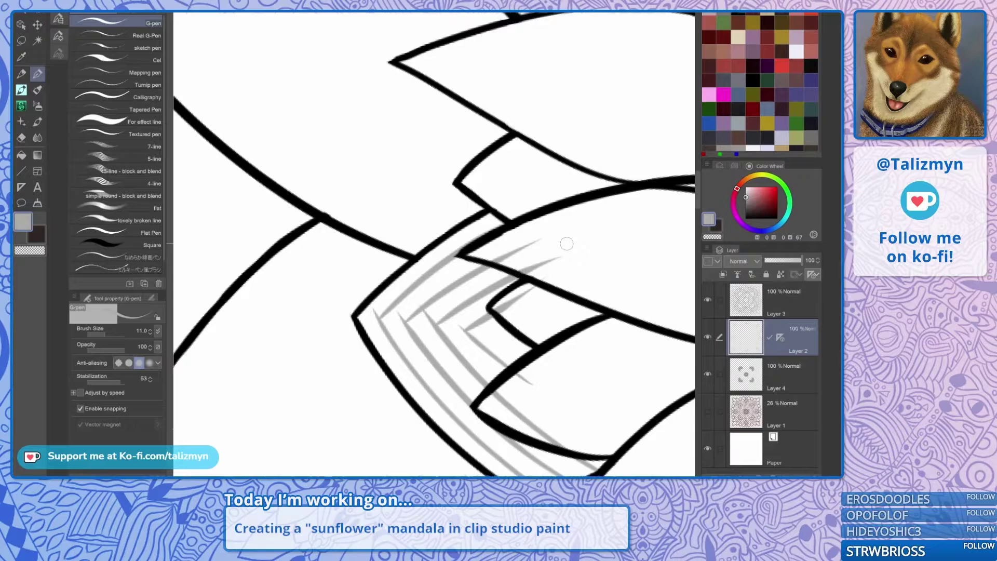
Erase the line ends overlapping the neighbouring petals and clean up the nested outlines' tips with the Hard eraser.
{"action": "key", "text": "e"}
{"action": "left_click_drag", "start_coordinate": [355, 317], "coordinate": [408, 139]}
{"action": "scroll", "coordinate": [498, 312], "scroll_direction": "up", "scroll_amount": 1}
{"action": "mouse_move", "coordinate": [521, 231]}
{"action": "left_mouse_down"}
{"action": "mouse_move", "coordinate": [529, 266]}
{"action": "mouse_move", "coordinate": [549, 263]}
{"action": "left_mouse_up"}
{"action": "mouse_move", "coordinate": [543, 300]}
{"action": "left_mouse_down"}
{"action": "mouse_move", "coordinate": [524, 252]}
{"action": "mouse_move", "coordinate": [520, 272]}
{"action": "mouse_move", "coordinate": [461, 271]}
{"action": "mouse_move", "coordinate": [509, 304]}
{"action": "left_mouse_up"}
{"action": "mouse_move", "coordinate": [394, 313]}
{"action": "left_mouse_down"}
{"action": "mouse_move", "coordinate": [388, 335]}
{"action": "mouse_move", "coordinate": [343, 293]}
{"action": "mouse_move", "coordinate": [331, 402]}
{"action": "left_mouse_up"}
{"action": "mouse_move", "coordinate": [353, 312]}
{"action": "left_mouse_down"}
{"action": "mouse_move", "coordinate": [346, 332]}
{"action": "mouse_move", "coordinate": [357, 305]}
{"action": "left_mouse_up"}
{"action": "mouse_move", "coordinate": [348, 357]}
{"action": "left_mouse_down"}
{"action": "mouse_move", "coordinate": [363, 323]}
{"action": "mouse_move", "coordinate": [381, 342]}
{"action": "mouse_move", "coordinate": [366, 425]}
{"action": "mouse_move", "coordinate": [298, 382]}
{"action": "left_mouse_up"}
{"action": "left_click_drag", "start_coordinate": [359, 322], "coordinate": [369, 388]}
{"action": "scroll", "coordinate": [452, 308], "scroll_direction": "up", "scroll_amount": 2}
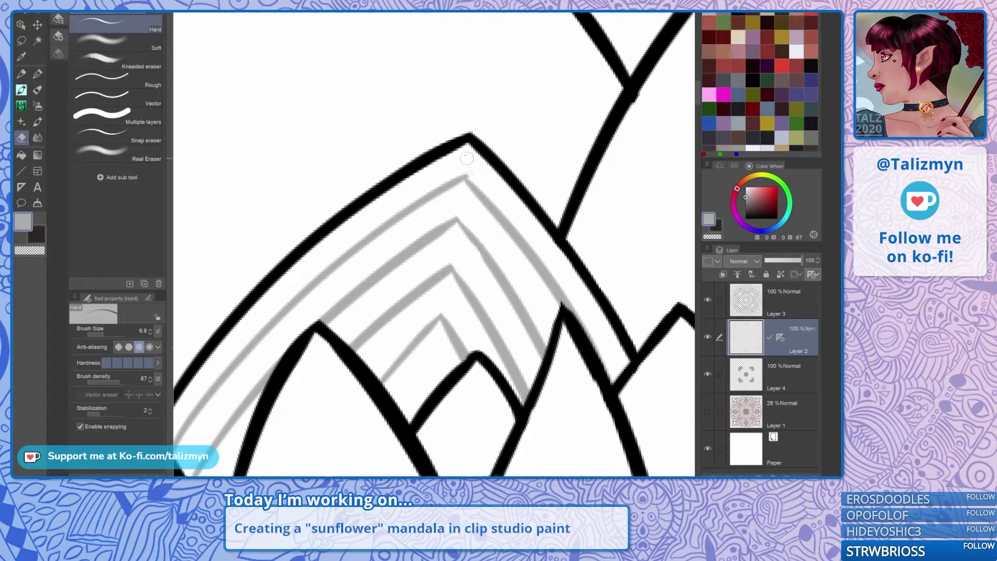
Retouch the thin sections and tips of the four nested outlines with the G-pen to even out their thickness.
{"action": "key", "text": "p"}
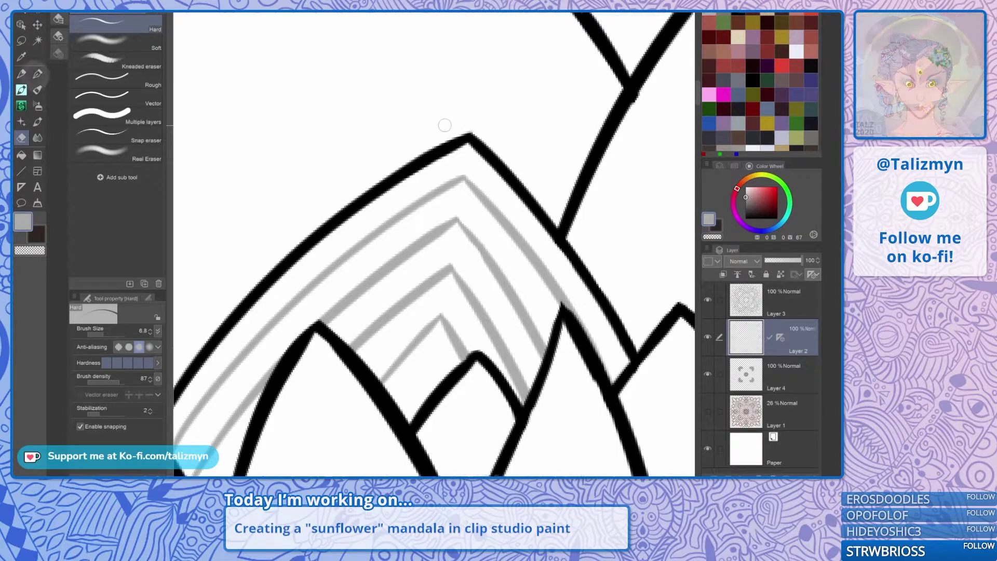
{"action": "key", "text": "minus"}
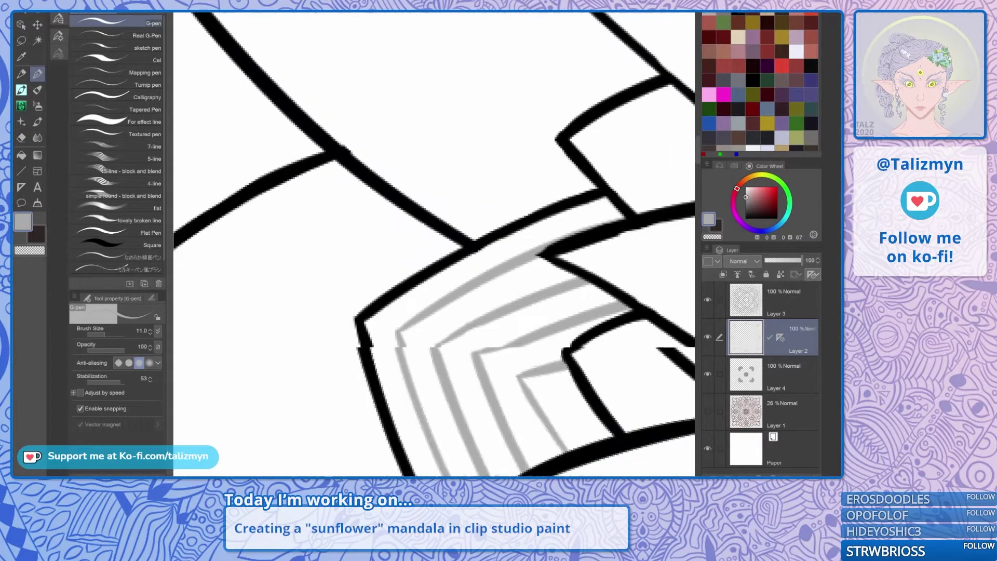
{"action": "key", "text": "minus"}
{"action": "scroll", "coordinate": [442, 344], "scroll_direction": "up", "scroll_amount": 2}
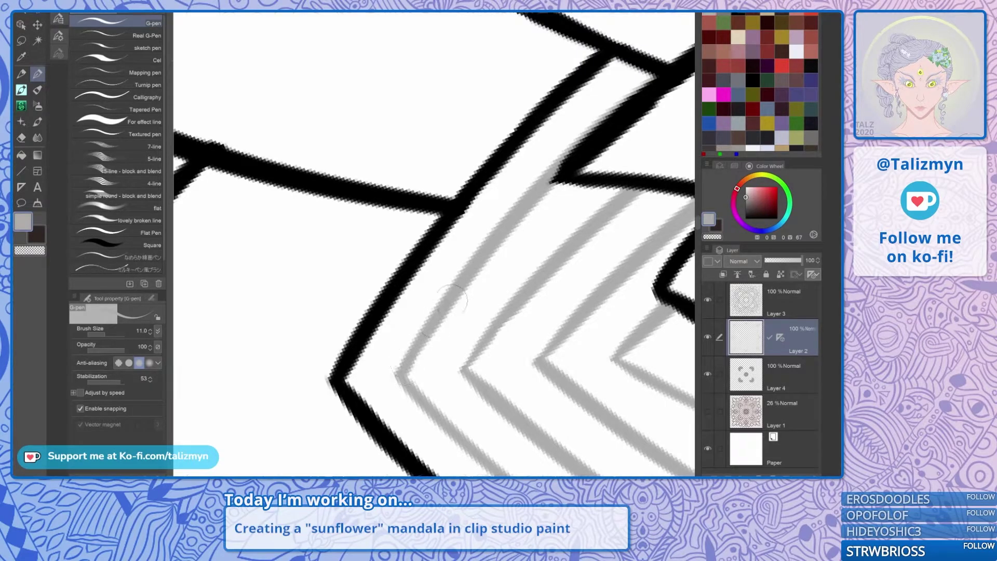
{"action": "left_click_drag", "start_coordinate": [593, 142], "coordinate": [500, 105]}
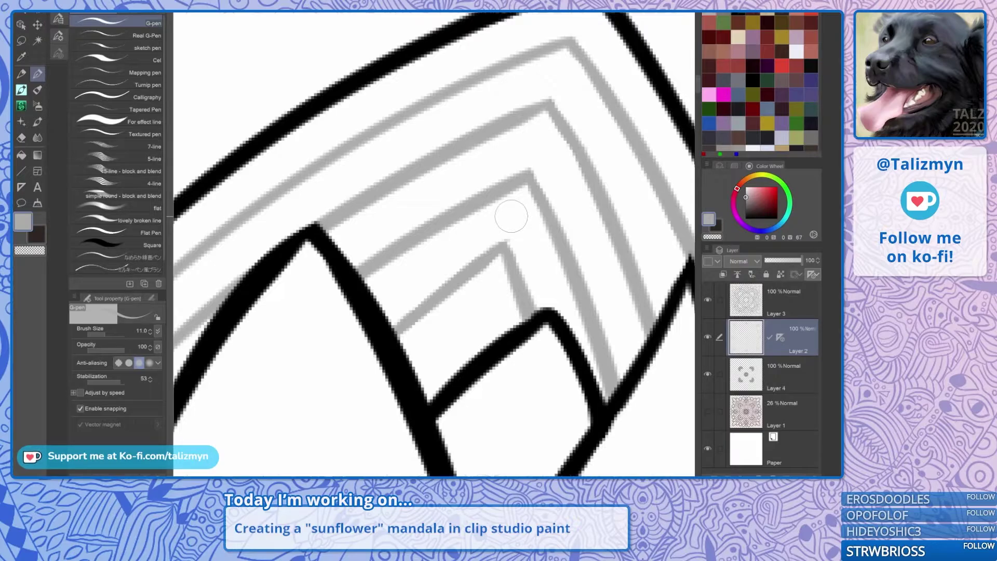
{"action": "scroll", "coordinate": [512, 216], "scroll_direction": "down", "scroll_amount": 3}
{"action": "key", "text": "minus"}
{"action": "key", "text": "minus"}
{"action": "key", "text": "minus"}
{"action": "key", "text": "minus"}
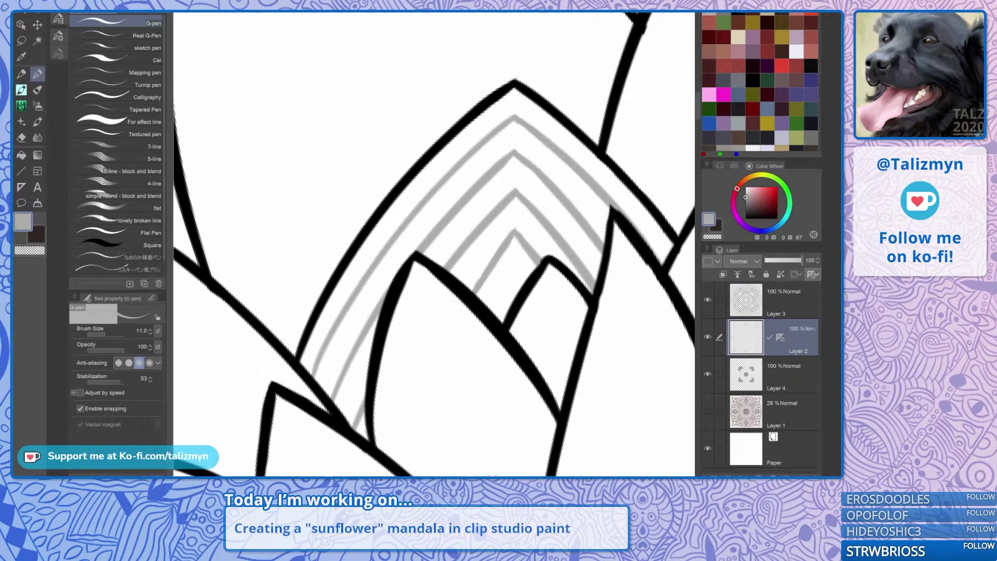
Draw a fifth, innermost nested outline in the petal's remaining gap and erase its ends overshooting the sunflower petals.
{"action": "scroll", "coordinate": [434, 244], "scroll_direction": "up", "scroll_amount": 5}
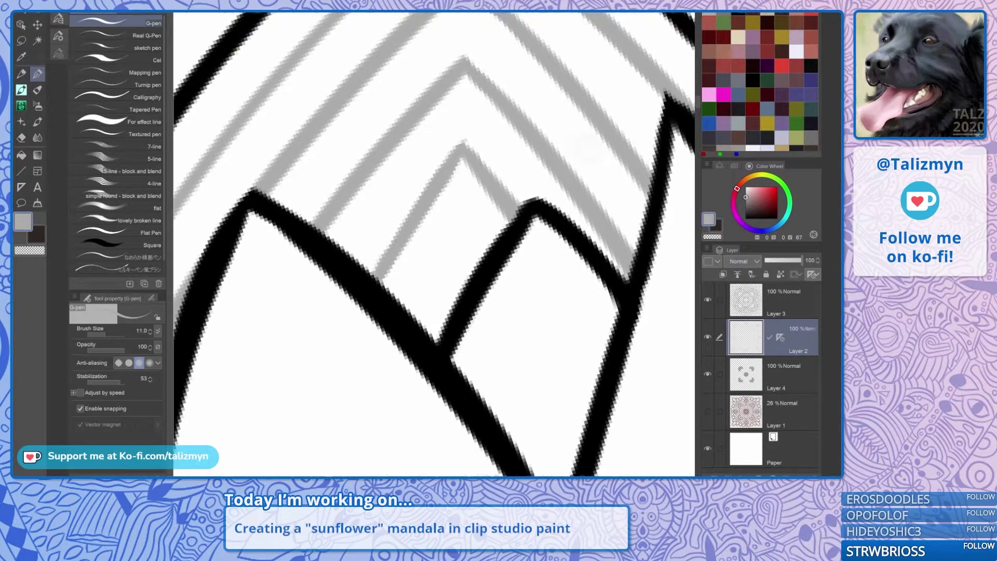
{"action": "left_click_drag", "start_coordinate": [434, 244], "coordinate": [372, 273]}
{"action": "mouse_move", "coordinate": [331, 385]}
{"action": "left_mouse_down"}
{"action": "mouse_move", "coordinate": [366, 308]}
{"action": "mouse_move", "coordinate": [417, 242]}
{"action": "mouse_move", "coordinate": [399, 261]}
{"action": "mouse_move", "coordinate": [446, 357]}
{"action": "left_mouse_up"}
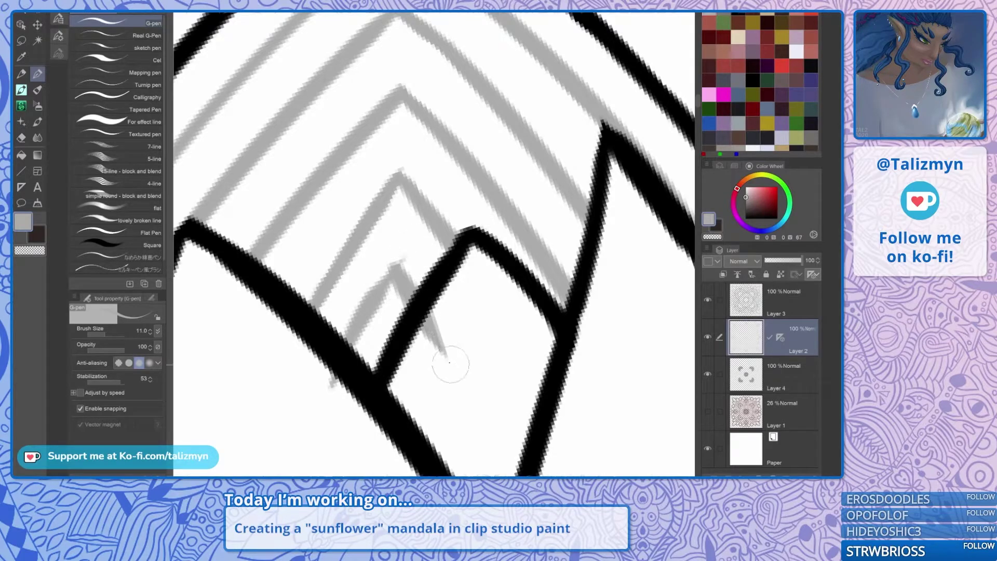
{"action": "key", "text": "e"}
{"action": "mouse_move", "coordinate": [429, 330]}
{"action": "left_mouse_down"}
{"action": "mouse_move", "coordinate": [457, 374]}
{"action": "mouse_move", "coordinate": [430, 272]}
{"action": "mouse_move", "coordinate": [395, 236]}
{"action": "mouse_move", "coordinate": [361, 360]}
{"action": "mouse_move", "coordinate": [337, 394]}
{"action": "left_mouse_up"}
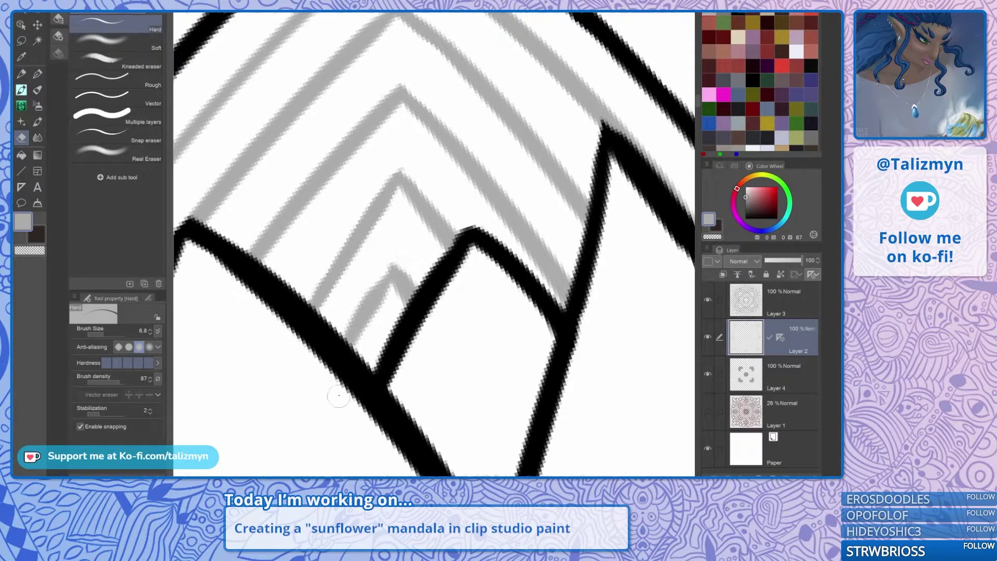
Thicken the innermost outline's sides and sharpen its tip, alternating between the G-pen and the Hard eraser.
{"action": "key", "text": "p"}
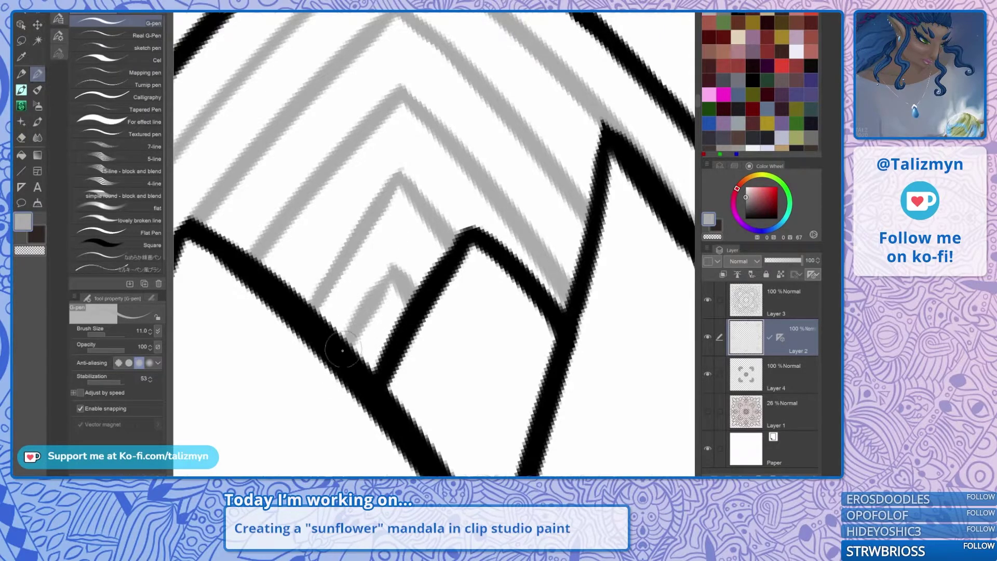
{"action": "left_click_drag", "start_coordinate": [366, 294], "coordinate": [413, 293]}
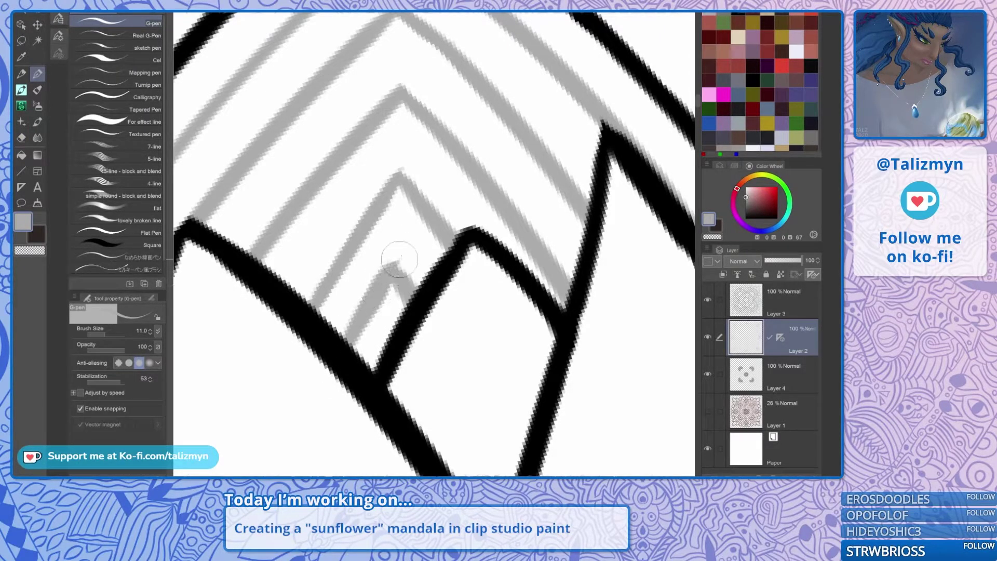
{"action": "key", "text": "e"}
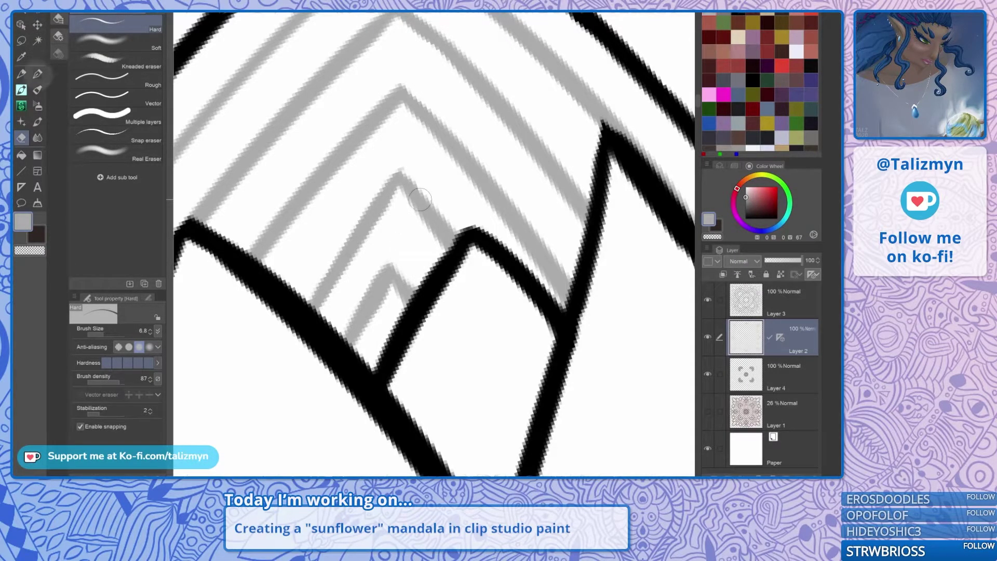
{"action": "left_click", "coordinate": [38, 74]}
{"action": "mouse_move", "coordinate": [530, 322]}
{"action": "left_mouse_down"}
{"action": "mouse_move", "coordinate": [497, 216]}
{"action": "mouse_move", "coordinate": [483, 205]}
{"action": "left_mouse_up"}
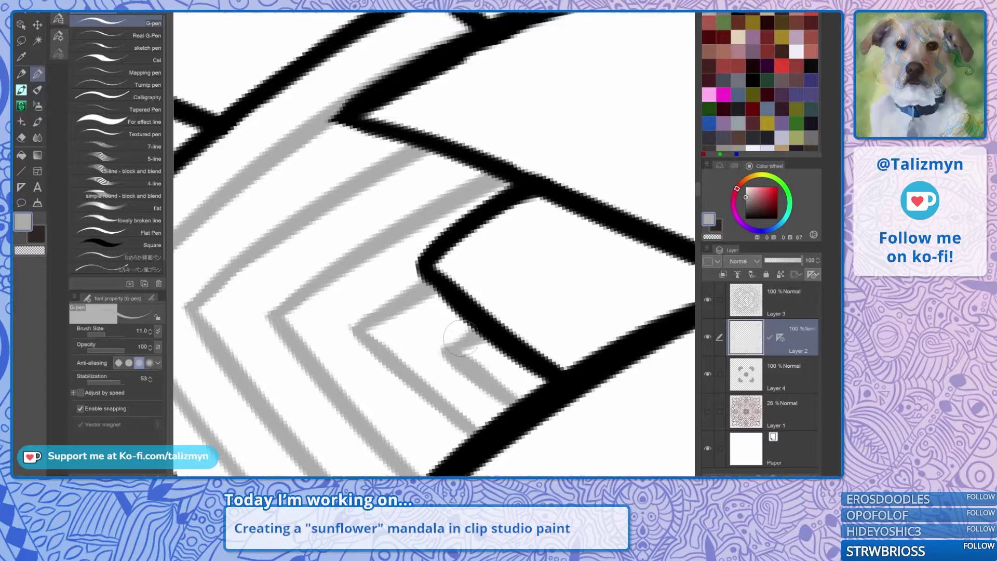
{"action": "key", "text": "e"}
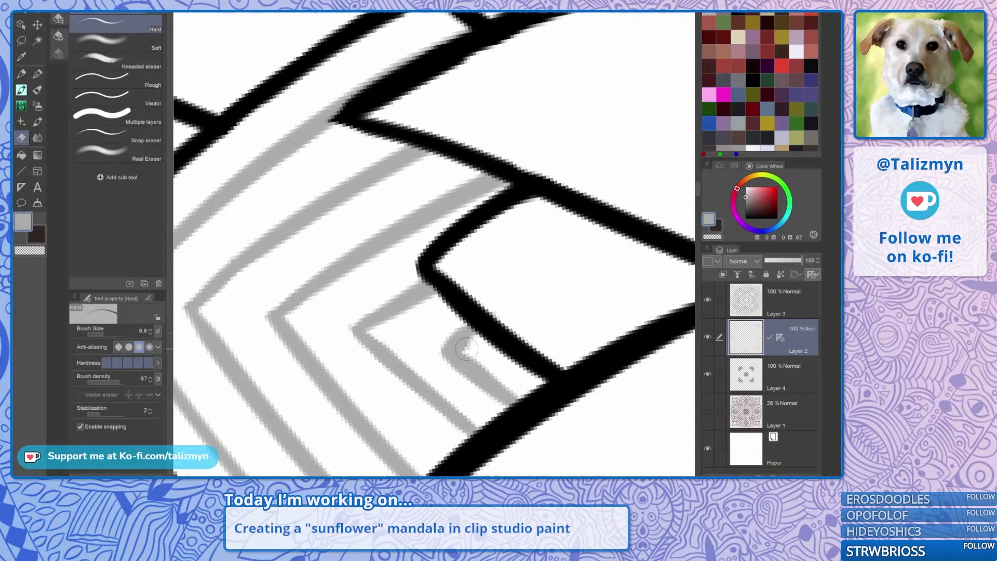
{"action": "key", "text": "p"}
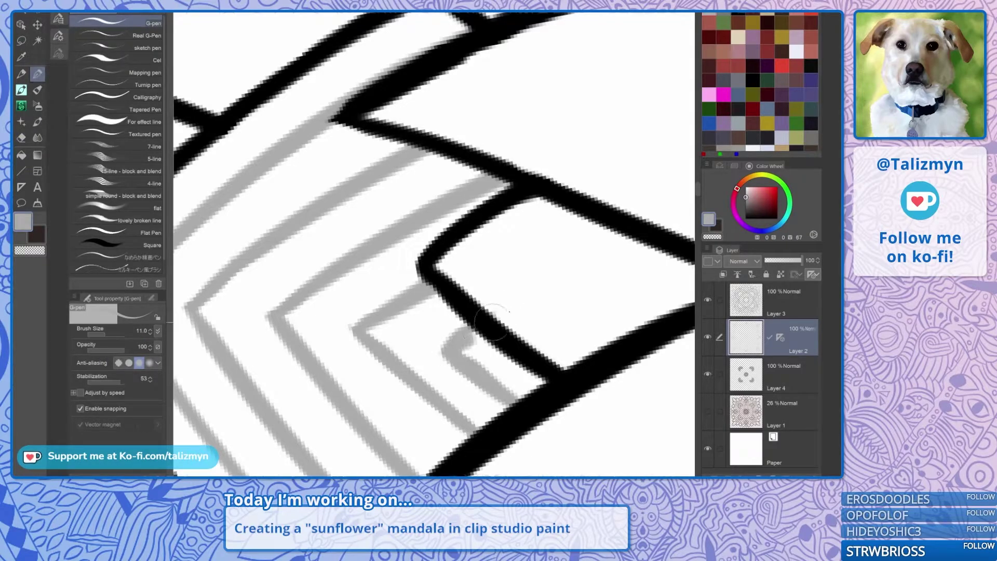
{"action": "scroll", "coordinate": [512, 285], "scroll_direction": "down", "scroll_amount": 2}
{"action": "key", "text": "e"}
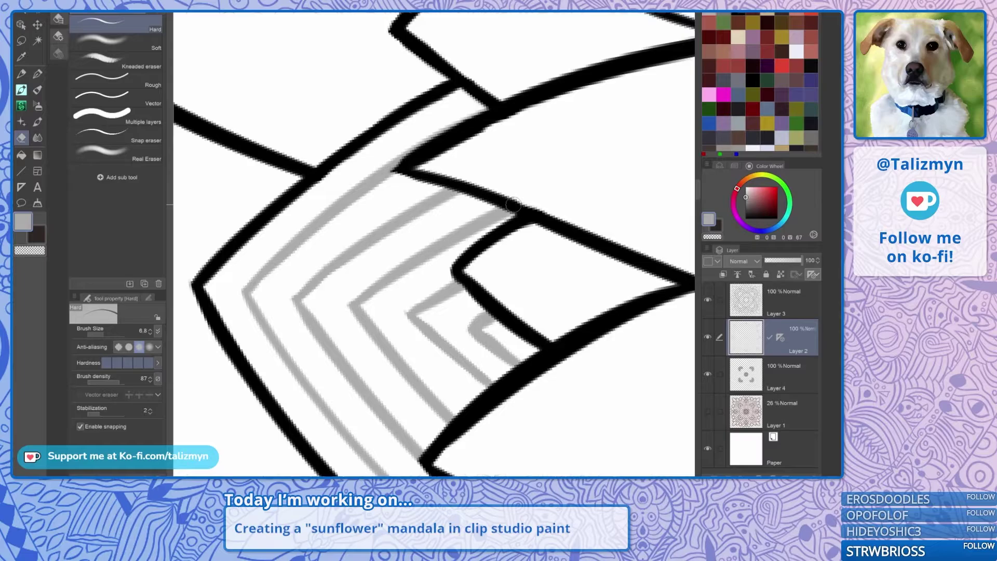
Check how the newly filled petal looks across the whole mandala.
{"action": "scroll", "coordinate": [513, 205], "scroll_direction": "down", "scroll_amount": 5}
{"action": "scroll", "coordinate": [513, 205], "scroll_direction": "down", "scroll_amount": 5}
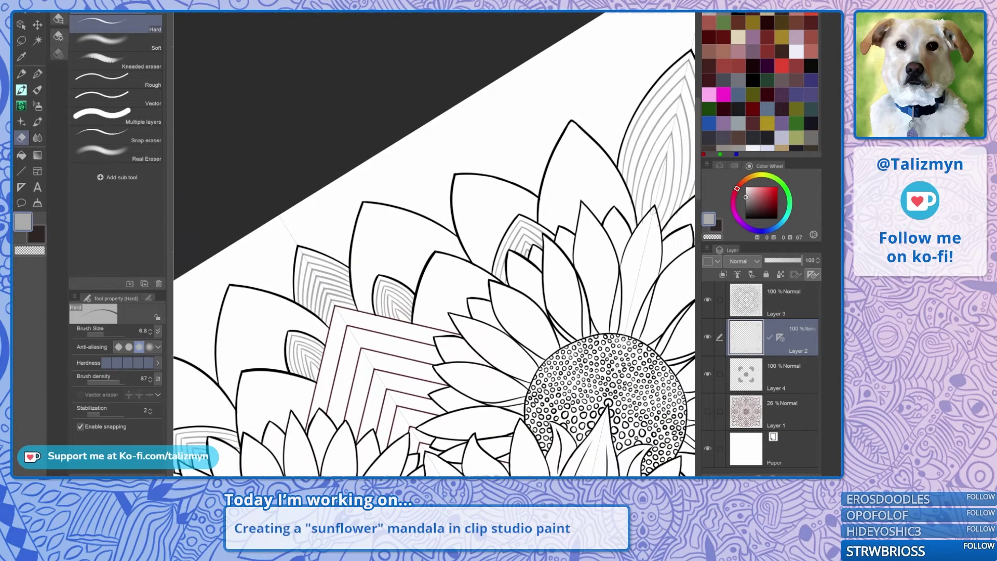
{"action": "scroll", "coordinate": [434, 244], "scroll_direction": "down", "scroll_amount": 3}
{"action": "scroll", "coordinate": [435, 244], "scroll_direction": "down", "scroll_amount": 2}
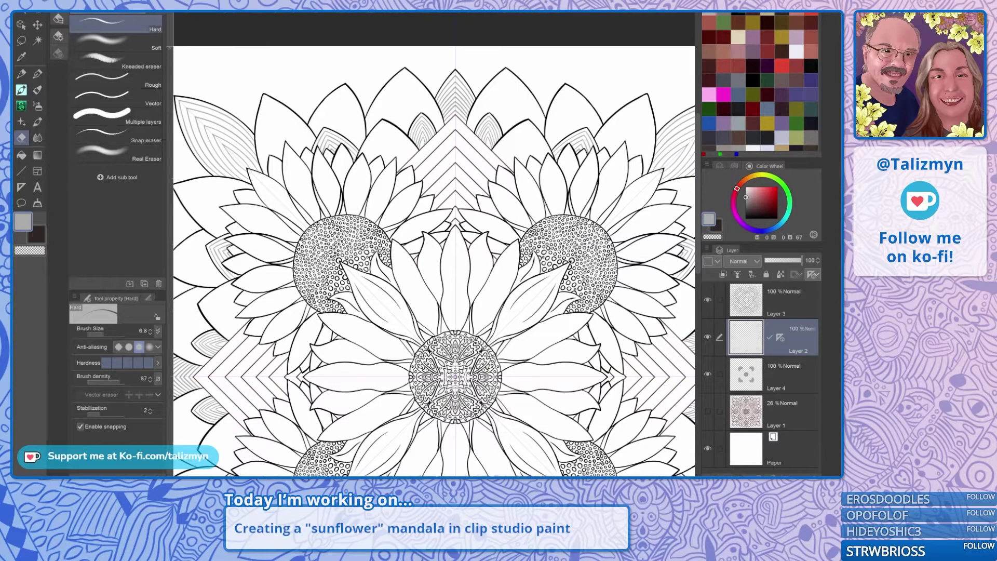
{"action": "left_click_drag", "start_coordinate": [455, 378], "coordinate": [417, 295]}
{"action": "scroll", "coordinate": [435, 291], "scroll_direction": "down", "scroll_amount": 3}
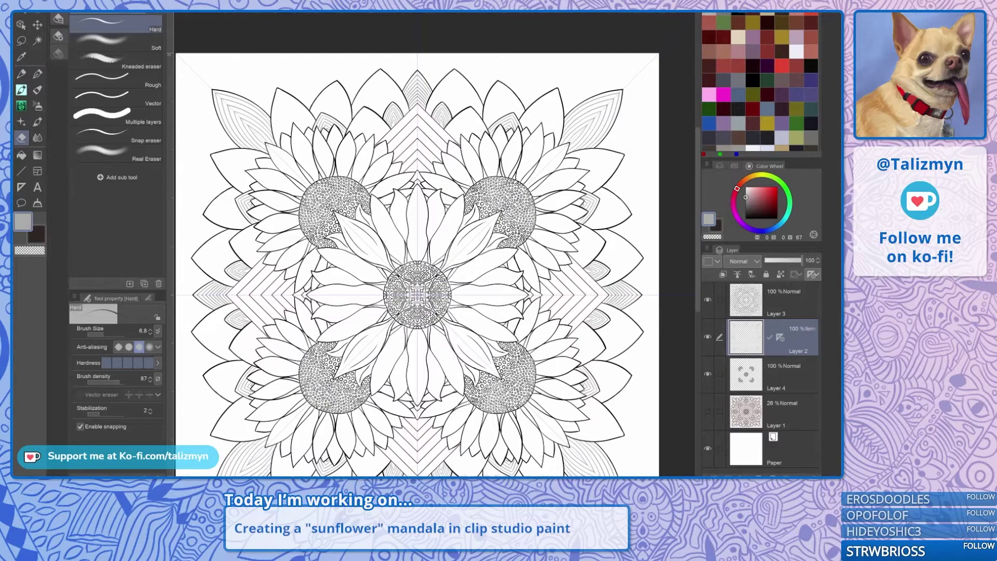
Draw a curved grey centre line up to the tip of the plain petal between the two filled small petals.
{"action": "left_click_drag", "start_coordinate": [474, 121], "coordinate": [464, 219]}
{"action": "scroll", "coordinate": [464, 218], "scroll_direction": "up", "scroll_amount": 5}
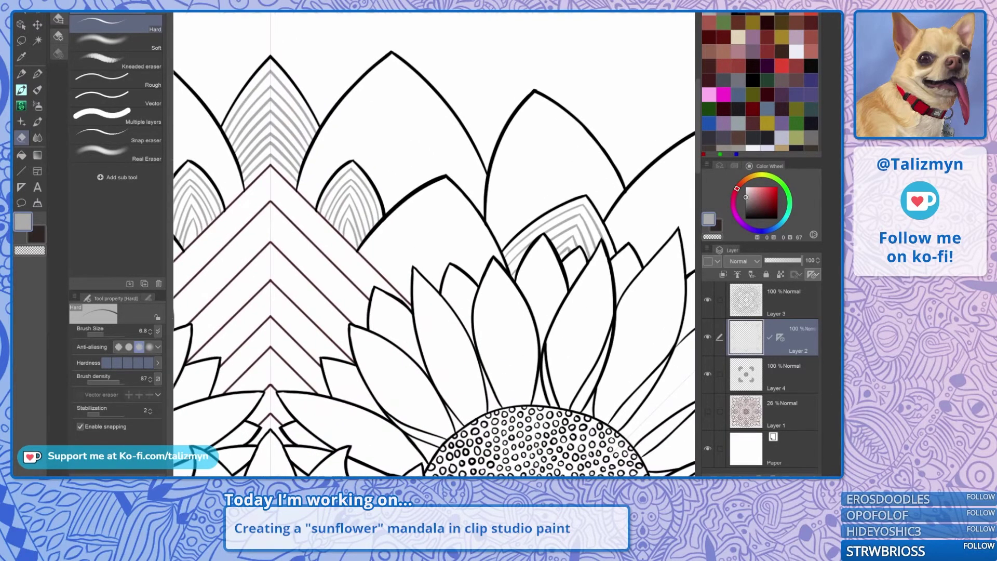
{"action": "scroll", "coordinate": [439, 223], "scroll_direction": "up", "scroll_amount": 1}
{"action": "left_click_drag", "start_coordinate": [439, 116], "coordinate": [452, 174]}
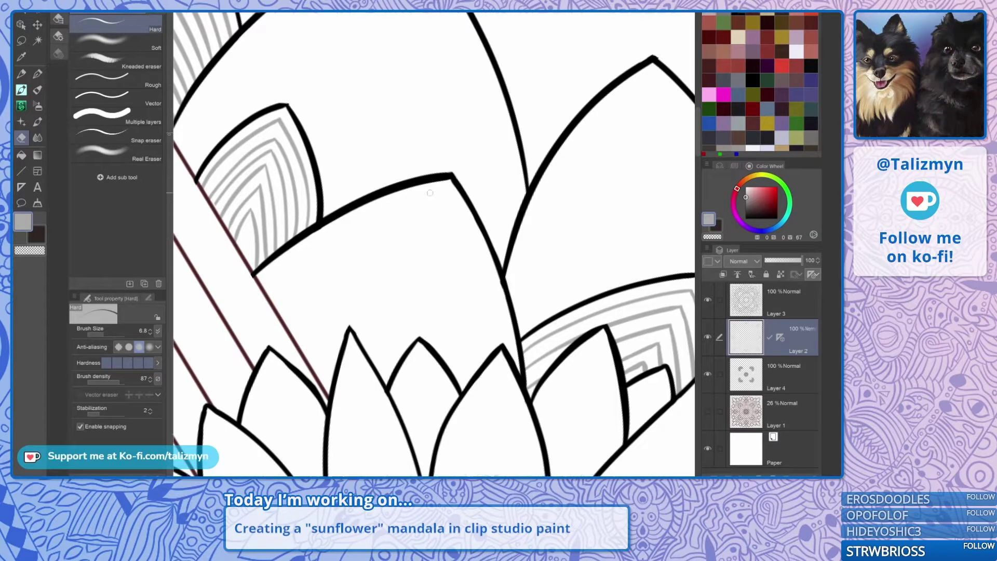
{"action": "key", "text": "p"}
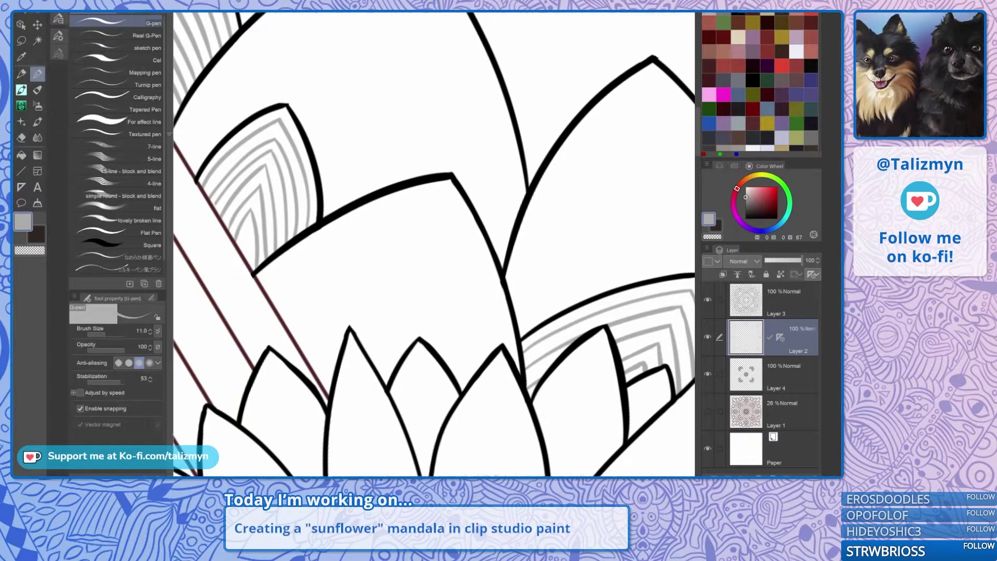
{"action": "mouse_move", "coordinate": [385, 381]}
{"action": "left_mouse_down"}
{"action": "mouse_move", "coordinate": [392, 329]}
{"action": "mouse_move", "coordinate": [454, 173]}
{"action": "mouse_move", "coordinate": [457, 306]}
{"action": "left_mouse_up"}
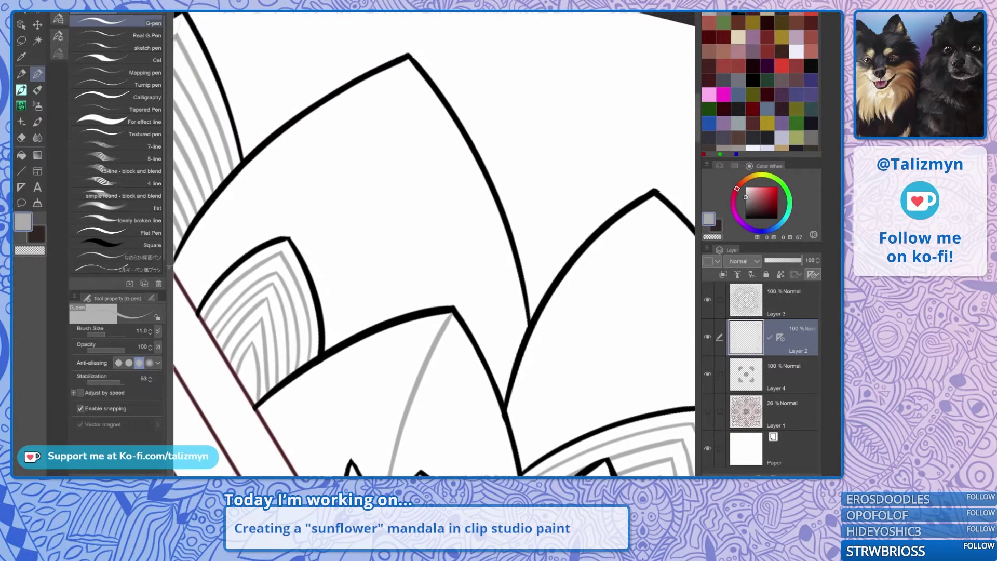
Draw a curved grey centre line through the large outer petal behind it, redoing the stroke once, and erase the overshoot past the tip.
{"action": "mouse_move", "coordinate": [322, 354]}
{"action": "left_mouse_down"}
{"action": "mouse_move", "coordinate": [392, 141]}
{"action": "mouse_move", "coordinate": [404, 22]}
{"action": "left_mouse_up"}
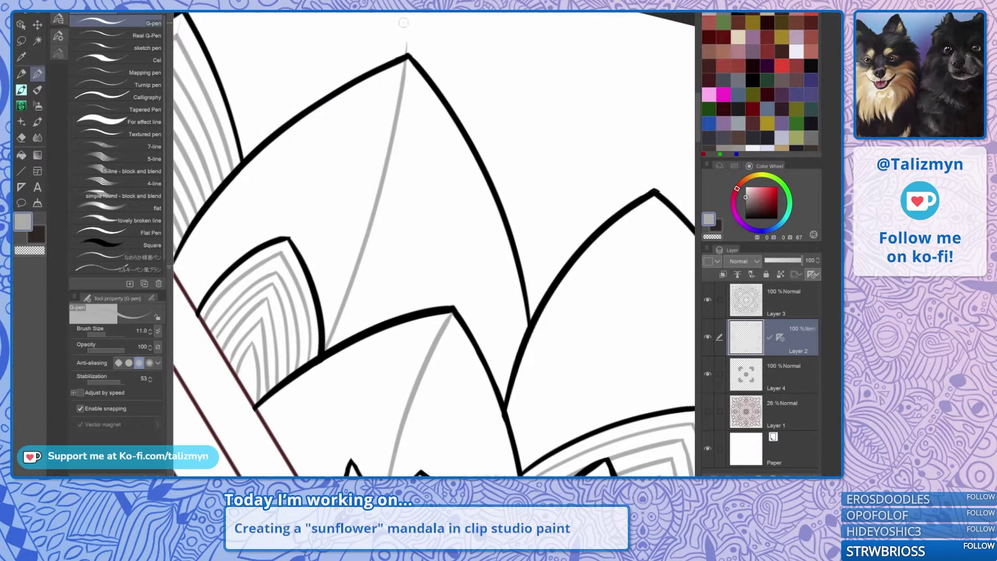
{"action": "key", "text": "ctrl+z"}
{"action": "mouse_move", "coordinate": [318, 367]}
{"action": "left_mouse_down"}
{"action": "mouse_move", "coordinate": [405, 92]}
{"action": "mouse_move", "coordinate": [411, 18]}
{"action": "left_mouse_up"}
{"action": "left_click_drag", "start_coordinate": [413, 86], "coordinate": [425, 160]}
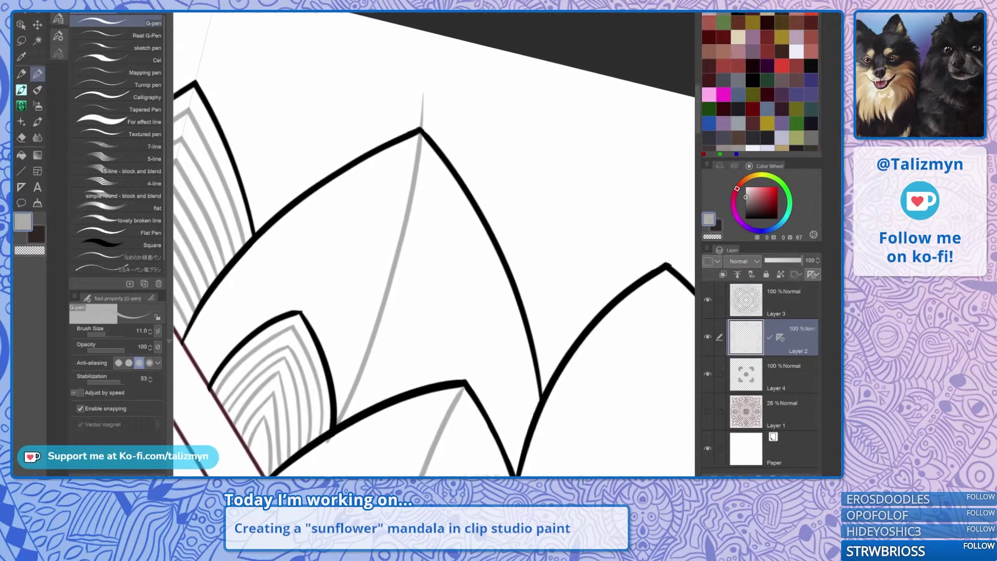
{"action": "key", "text": "e"}
{"action": "left_click_drag", "start_coordinate": [421, 82], "coordinate": [424, 115]}
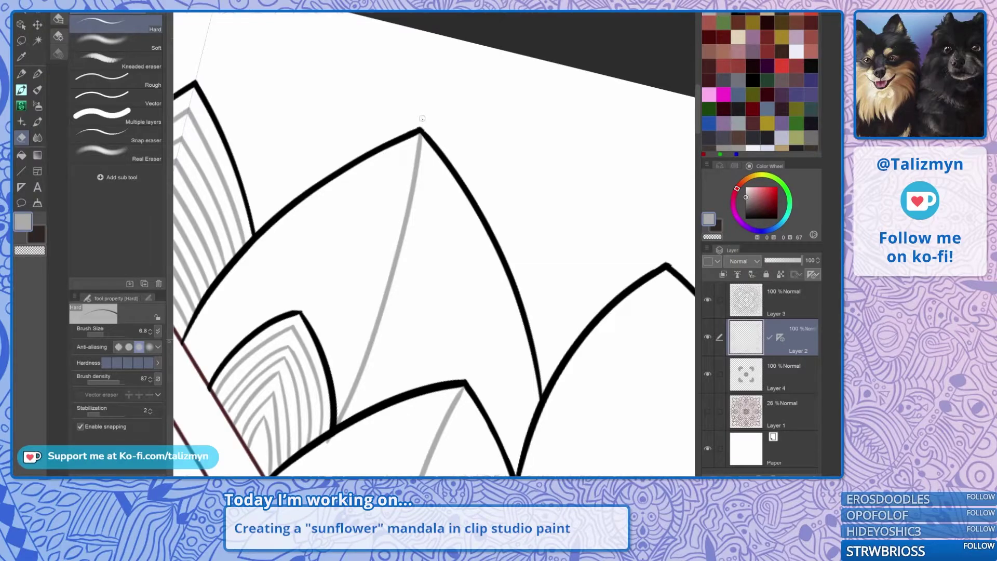
Draw a curved grey centre line through the large outer petal behind the next filled small petal, and erase the overshoot past its tip.
{"action": "key", "text": "p"}
{"action": "left_click_drag", "start_coordinate": [571, 270], "coordinate": [360, 135]}
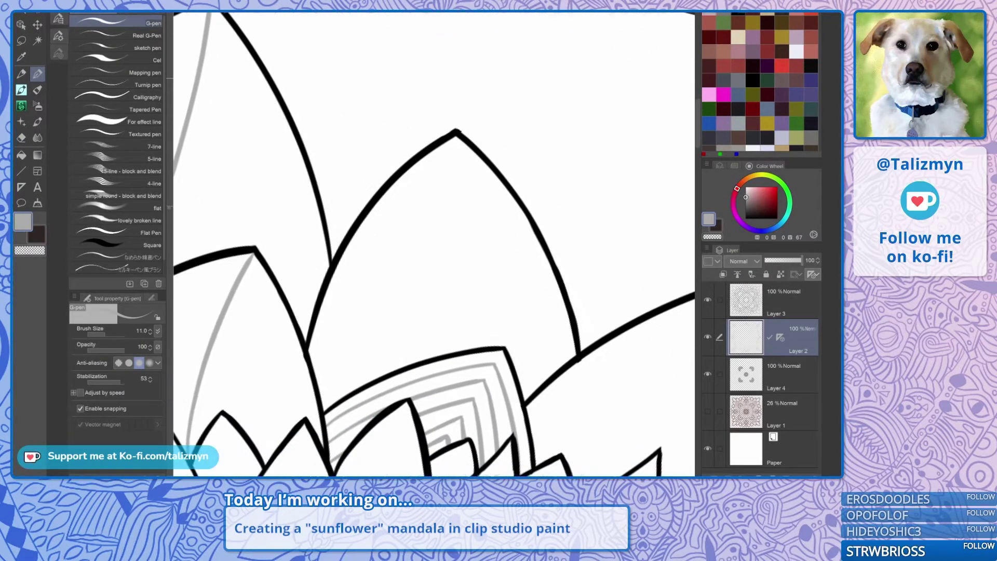
{"action": "mouse_move", "coordinate": [451, 360]}
{"action": "left_mouse_down"}
{"action": "mouse_move", "coordinate": [462, 276]}
{"action": "mouse_move", "coordinate": [449, 60]}
{"action": "left_mouse_up"}
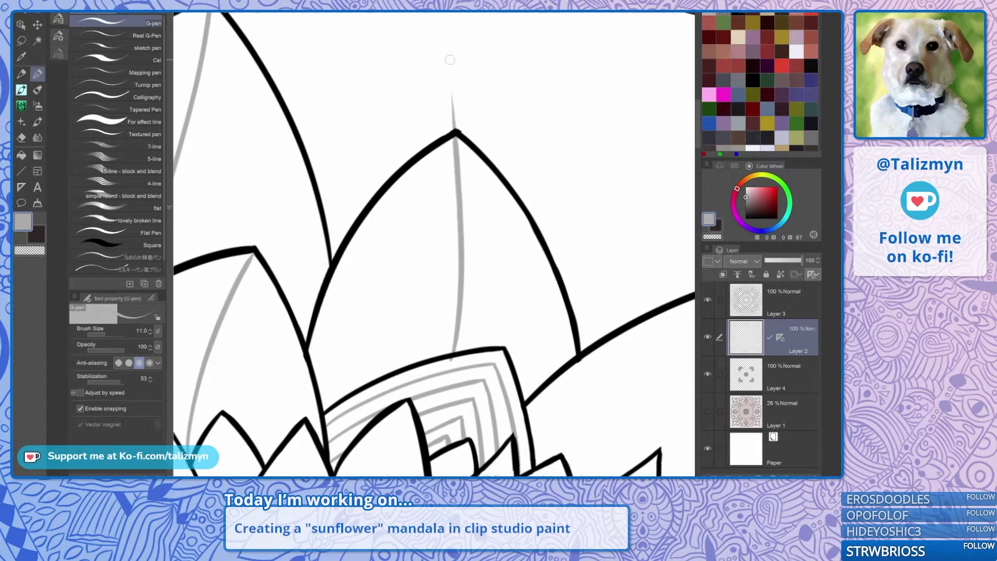
{"action": "key", "text": "e"}
{"action": "left_click_drag", "start_coordinate": [454, 119], "coordinate": [455, 128]}
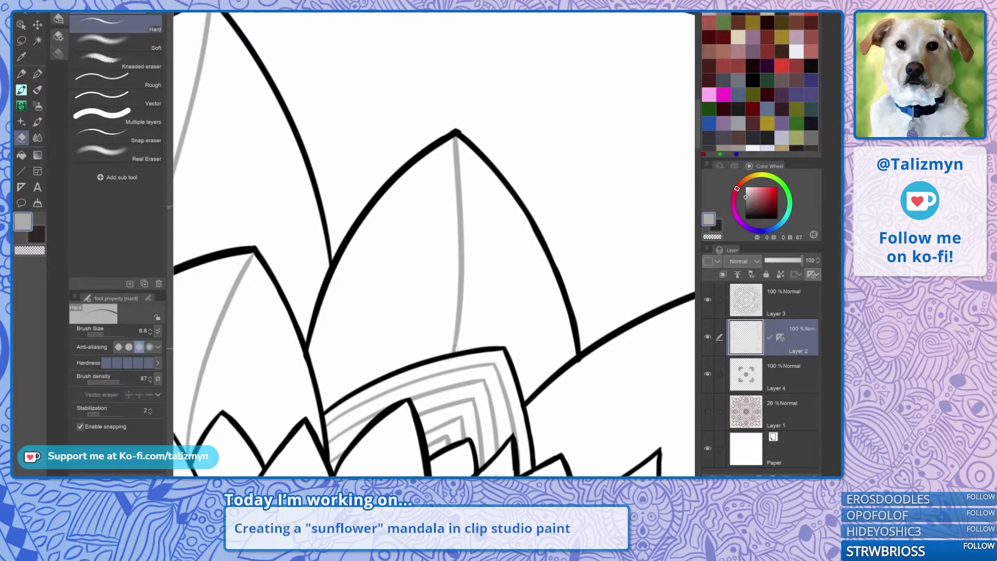
Draw a curved grey centre line through the neighbouring pointed outer petal, redoing the stroke once, and erase the part crossing the small front petal.
{"action": "key", "text": "p"}
{"action": "mouse_move", "coordinate": [455, 348]}
{"action": "left_mouse_down"}
{"action": "mouse_move", "coordinate": [381, 229]}
{"action": "mouse_move", "coordinate": [313, 151]}
{"action": "mouse_move", "coordinate": [204, 212]}
{"action": "left_mouse_up"}
{"action": "mouse_move", "coordinate": [378, 383]}
{"action": "left_mouse_down"}
{"action": "mouse_move", "coordinate": [472, 228]}
{"action": "mouse_move", "coordinate": [603, 95]}
{"action": "left_mouse_up"}
{"action": "key", "text": "ctrl+z"}
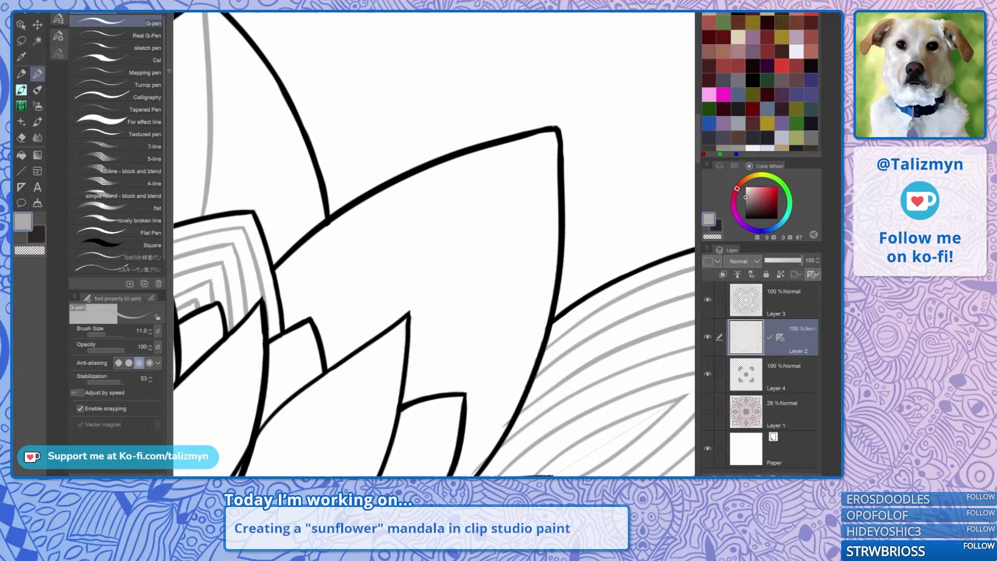
{"action": "mouse_move", "coordinate": [380, 388]}
{"action": "left_mouse_down"}
{"action": "mouse_move", "coordinate": [488, 208]}
{"action": "mouse_move", "coordinate": [604, 80]}
{"action": "mouse_move", "coordinate": [559, 124]}
{"action": "left_mouse_up"}
{"action": "key", "text": "e"}
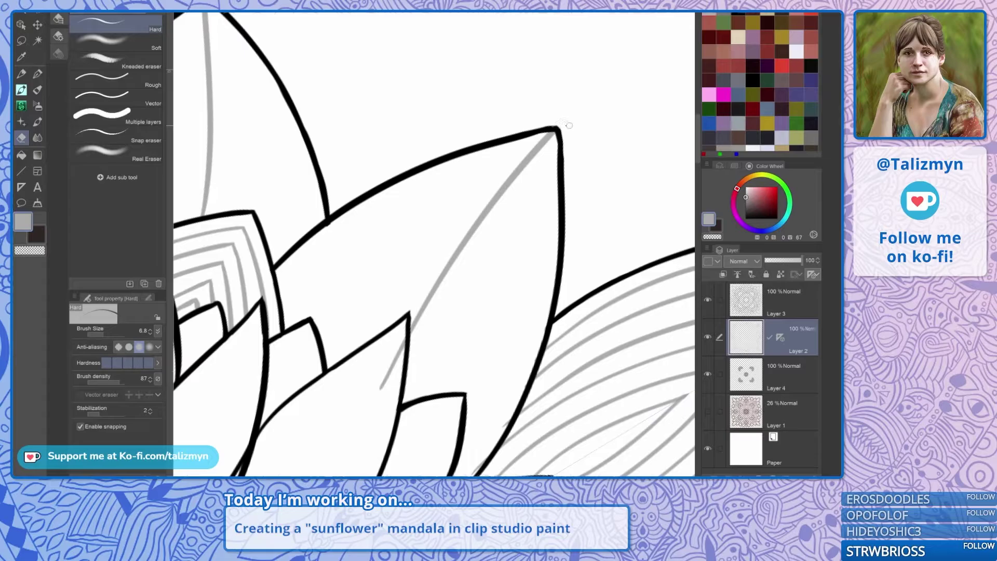
{"action": "left_click_drag", "start_coordinate": [376, 402], "coordinate": [396, 352]}
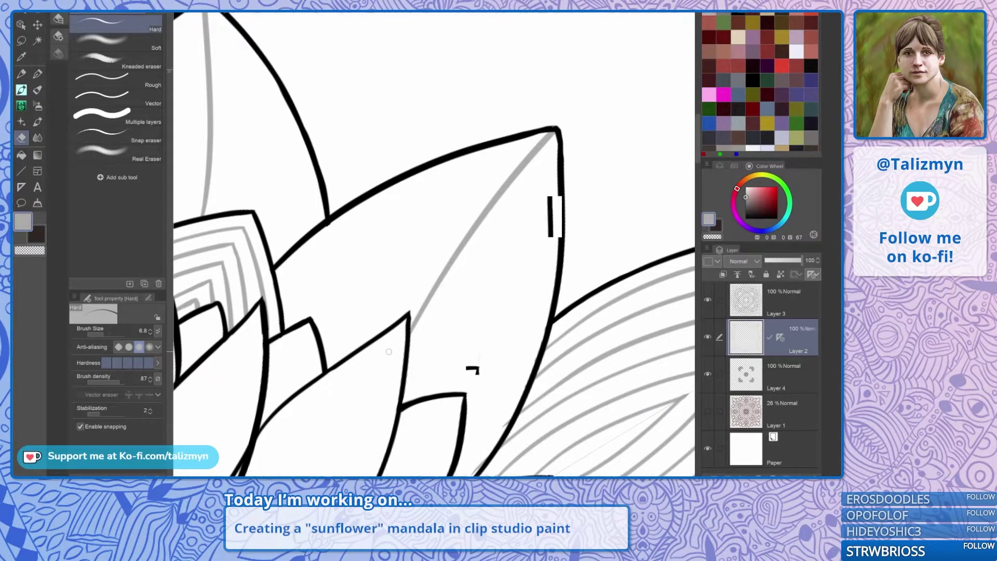
Check the whole mandala with the canvas rotation reset to upright.
{"action": "scroll", "coordinate": [514, 302], "scroll_direction": "down", "scroll_amount": 2}
{"action": "scroll", "coordinate": [504, 304], "scroll_direction": "down", "scroll_amount": 2}
{"action": "left_click_drag", "start_coordinate": [503, 304], "coordinate": [497, 218]}
{"action": "scroll", "coordinate": [494, 308], "scroll_direction": "down", "scroll_amount": 3}
{"action": "left_click_drag", "start_coordinate": [494, 309], "coordinate": [630, 239]}
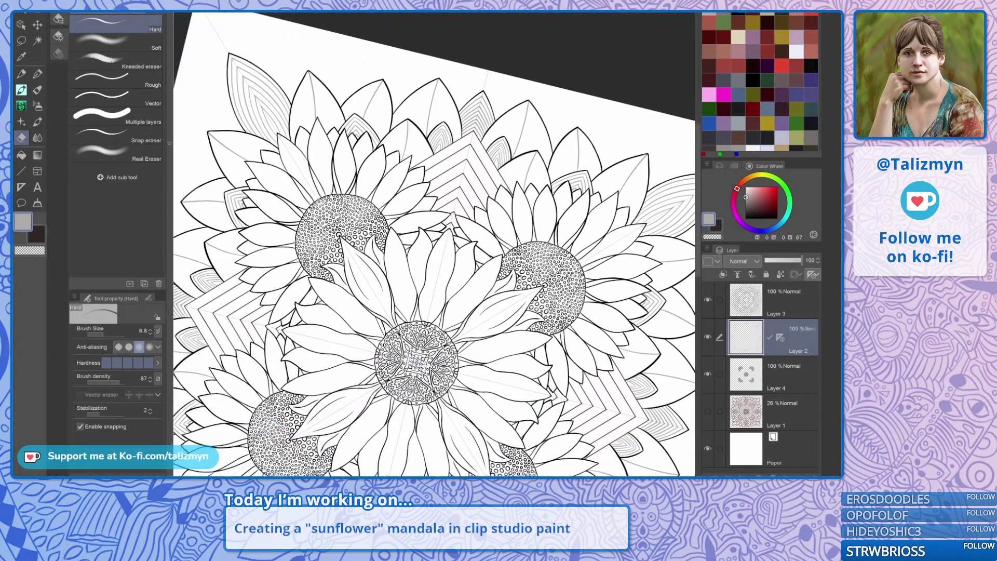
{"action": "left_click_drag", "start_coordinate": [493, 388], "coordinate": [511, 317]}
{"action": "scroll", "coordinate": [511, 320], "scroll_direction": "down", "scroll_amount": 2}
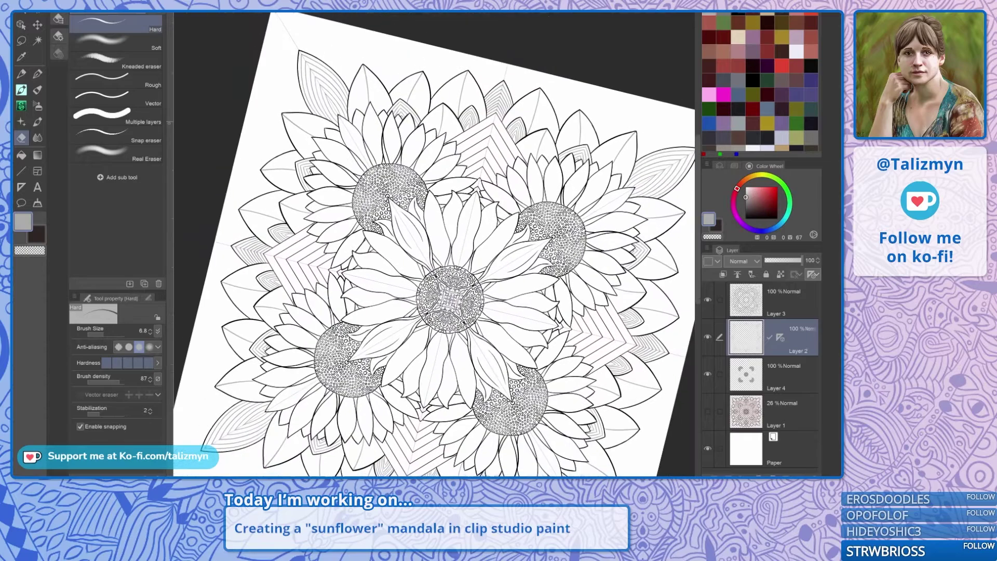
{"action": "key", "text": "ctrl+at"}
{"action": "left_click_drag", "start_coordinate": [434, 312], "coordinate": [423, 279]}
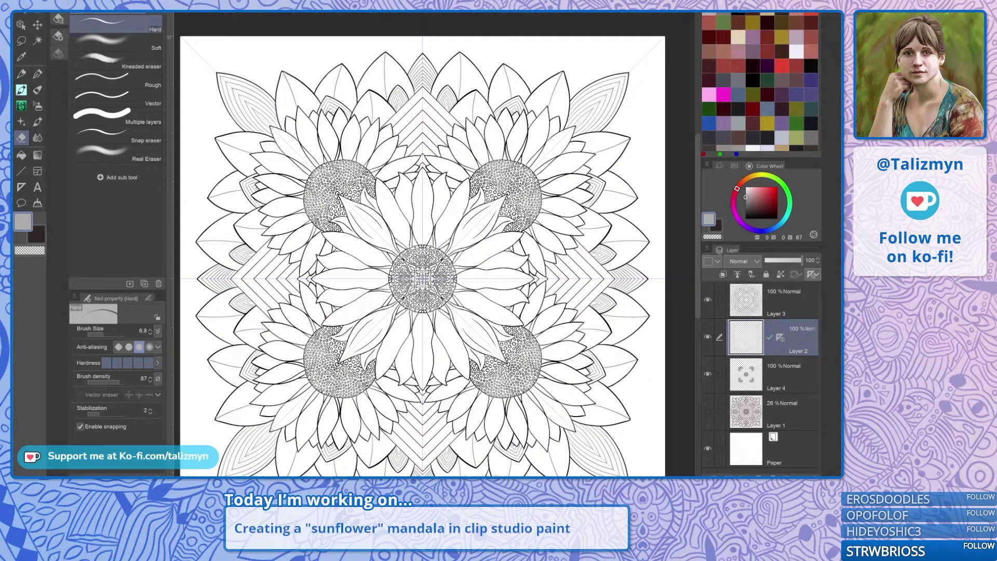
{"action": "left_click_drag", "start_coordinate": [422, 279], "coordinate": [418, 248]}
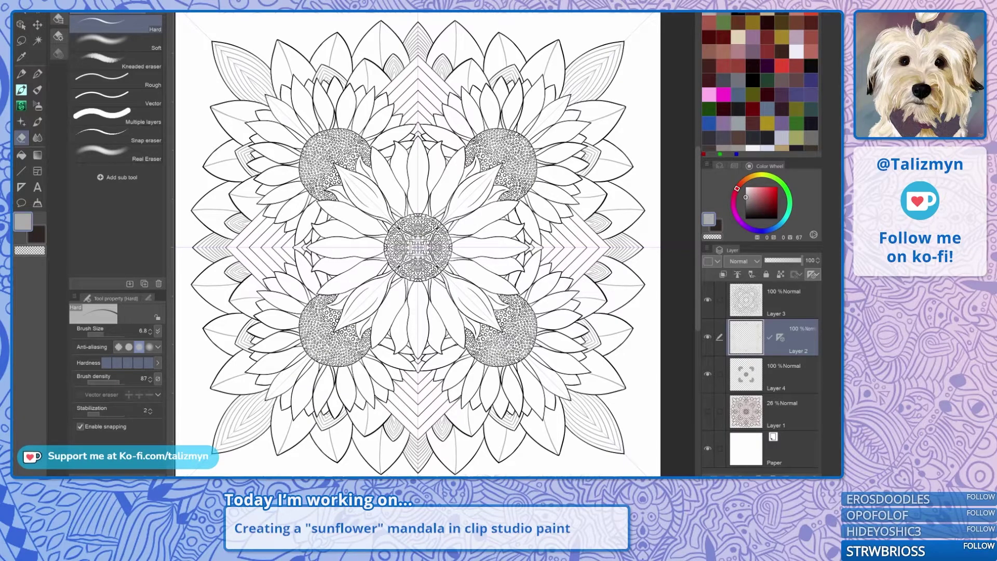
{"action": "left_click", "coordinate": [748, 384]}
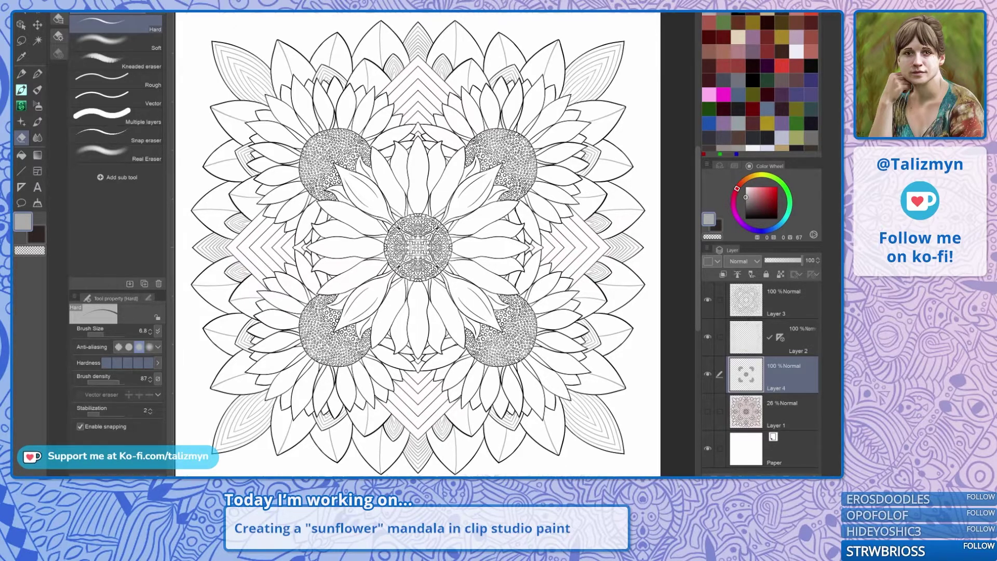
{"action": "left_click", "coordinate": [798, 340]}
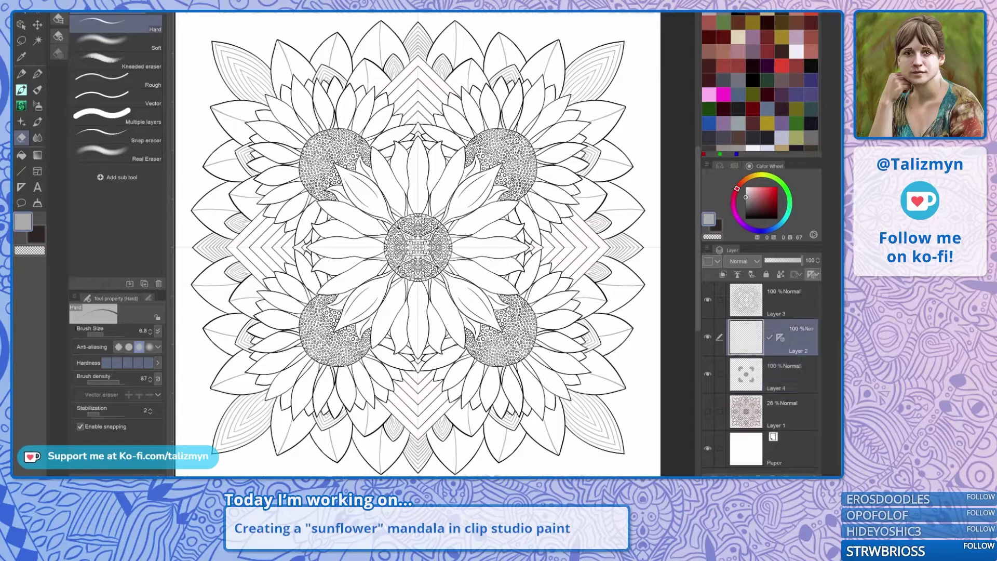
Fill the gap between the two innermost brown chevrons with mirrored grey rays and small V shapes using the G-pen, discarding a first trial line.
{"action": "left_click_drag", "start_coordinate": [552, 251], "coordinate": [517, 259]}
{"action": "scroll", "coordinate": [517, 259], "scroll_direction": "up", "scroll_amount": 5}
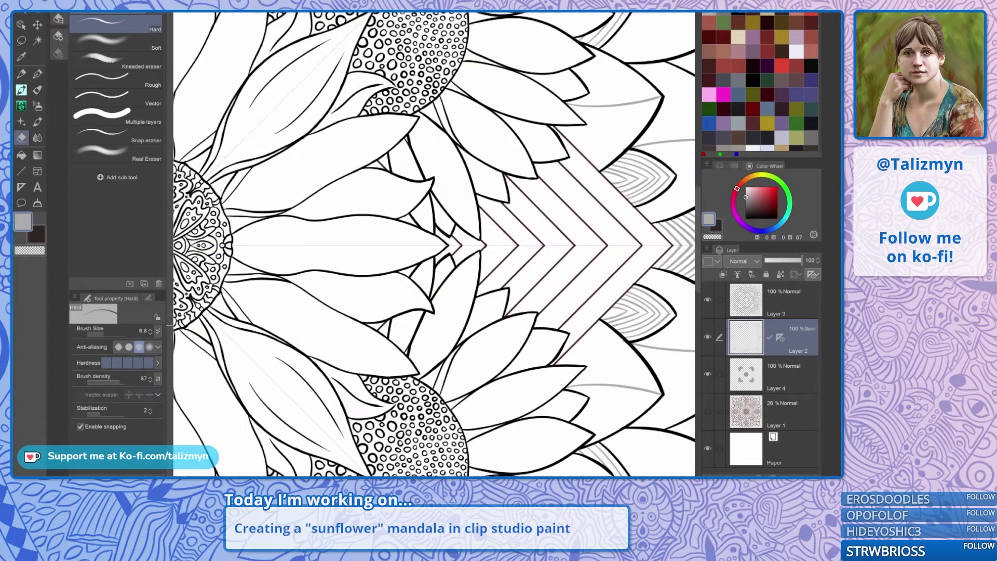
{"action": "scroll", "coordinate": [563, 246], "scroll_direction": "up", "scroll_amount": 3}
{"action": "scroll", "coordinate": [457, 189], "scroll_direction": "up", "scroll_amount": 4}
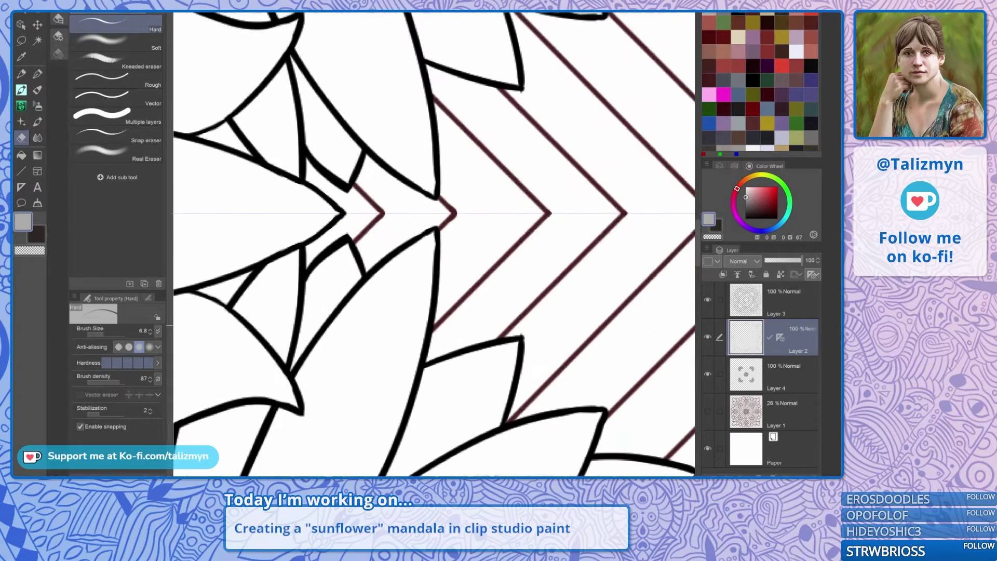
{"action": "left_click", "coordinate": [38, 74]}
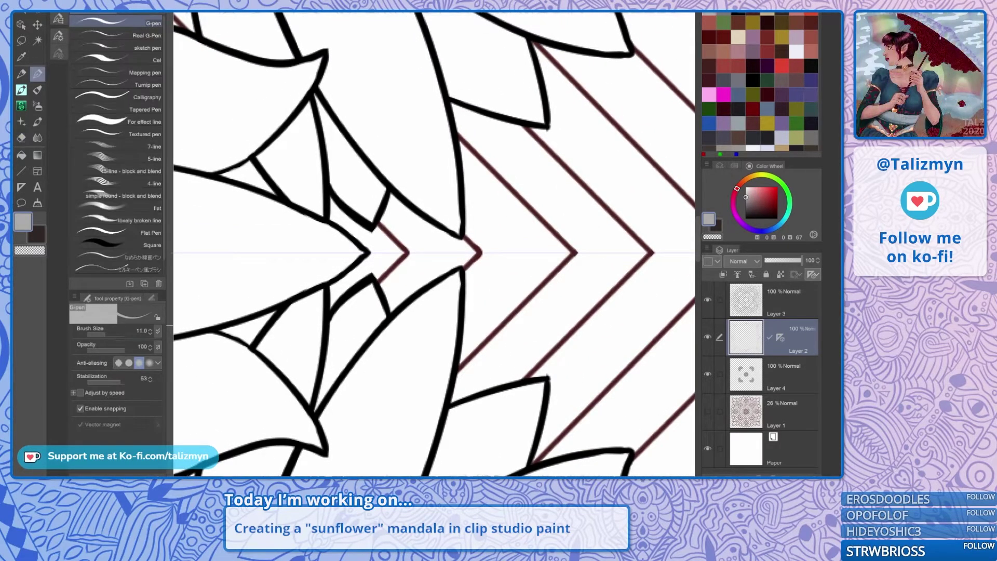
{"action": "left_click_drag", "start_coordinate": [434, 219], "coordinate": [460, 286]}
{"action": "left_click_drag", "start_coordinate": [408, 360], "coordinate": [467, 322]}
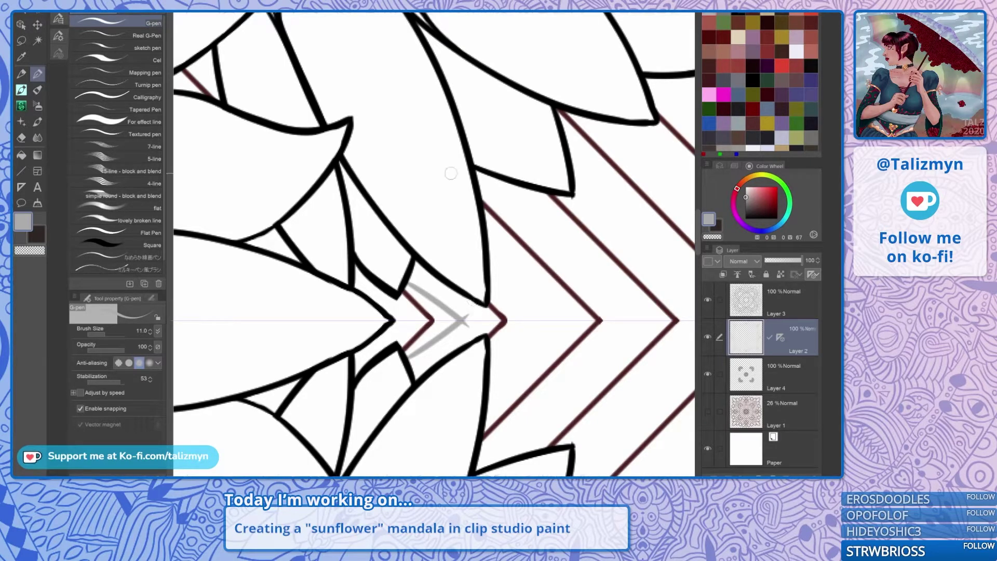
{"action": "key", "text": "ctrl+z"}
{"action": "left_click_drag", "start_coordinate": [451, 174], "coordinate": [370, 290]}
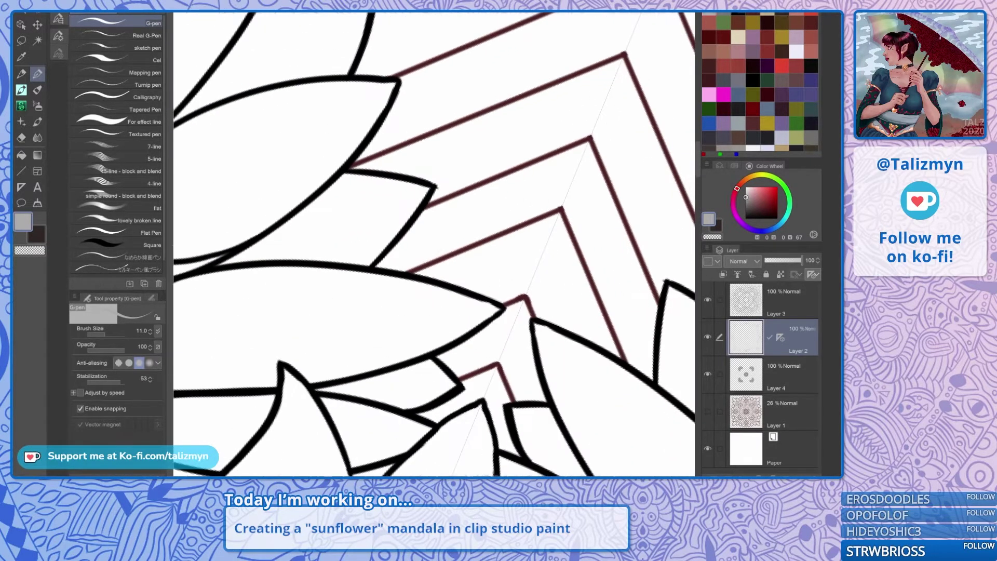
{"action": "left_click_drag", "start_coordinate": [466, 248], "coordinate": [402, 240]}
{"action": "left_click_drag", "start_coordinate": [497, 200], "coordinate": [475, 208]}
{"action": "scroll", "coordinate": [470, 359], "scroll_direction": "up", "scroll_amount": 2}
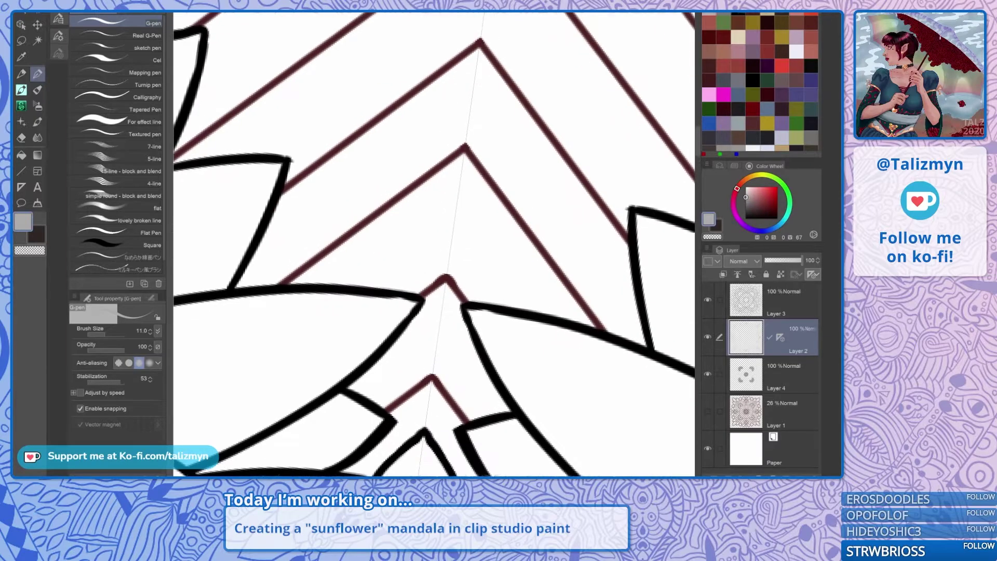
{"action": "left_click_drag", "start_coordinate": [440, 378], "coordinate": [486, 330]}
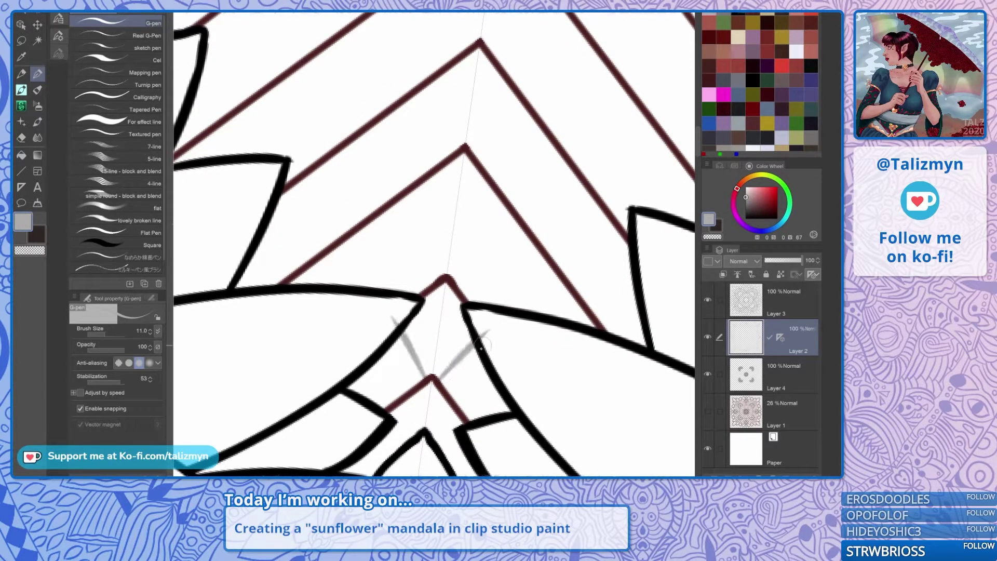
{"action": "left_click_drag", "start_coordinate": [449, 395], "coordinate": [507, 350]}
{"action": "left_click_drag", "start_coordinate": [464, 414], "coordinate": [526, 368]}
{"action": "left_click_drag", "start_coordinate": [490, 415], "coordinate": [531, 383]}
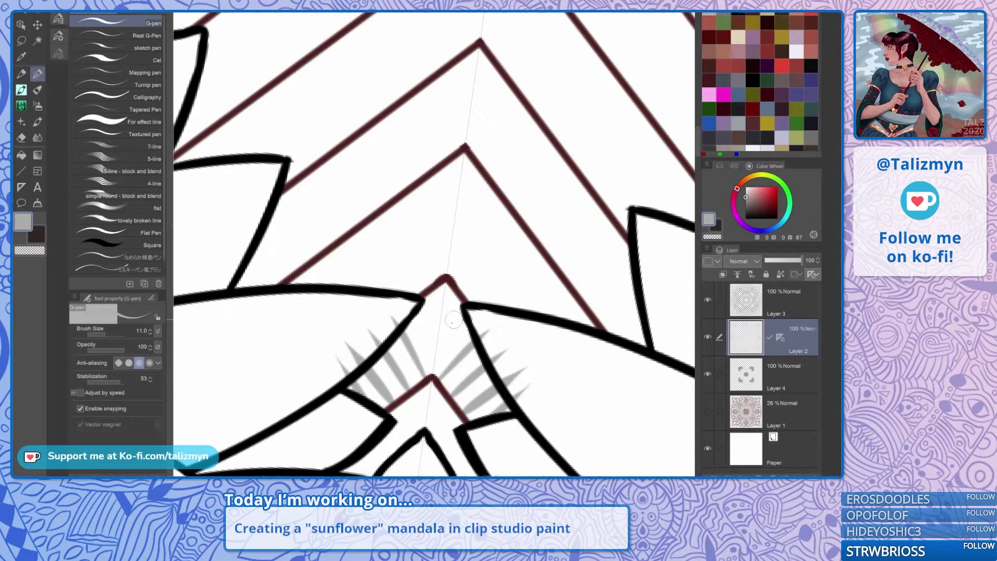
{"action": "left_click_drag", "start_coordinate": [437, 351], "coordinate": [475, 314]}
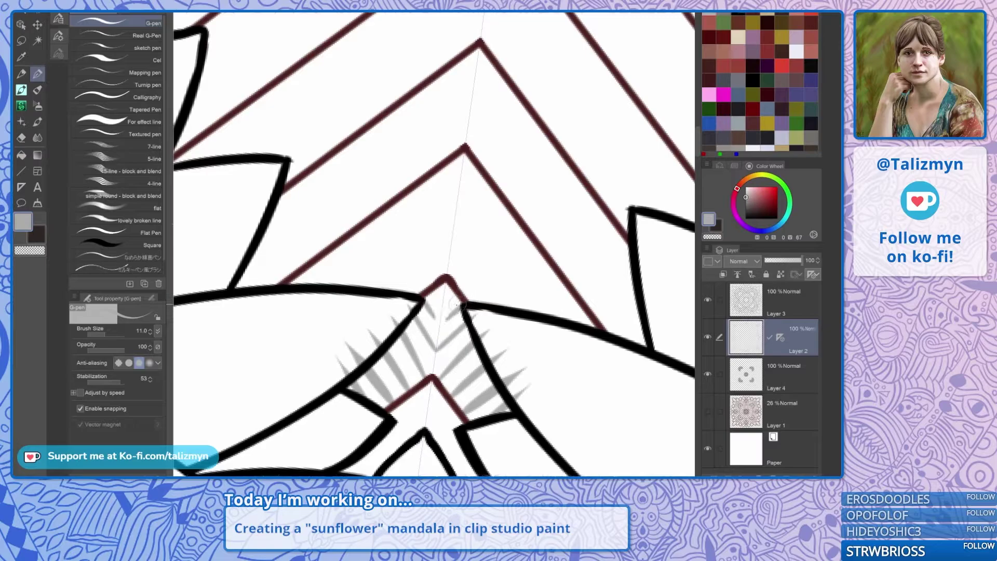
{"action": "mouse_move", "coordinate": [441, 306]}
{"action": "left_mouse_down"}
{"action": "mouse_move", "coordinate": [461, 284]}
{"action": "mouse_move", "coordinate": [436, 320]}
{"action": "left_mouse_up"}
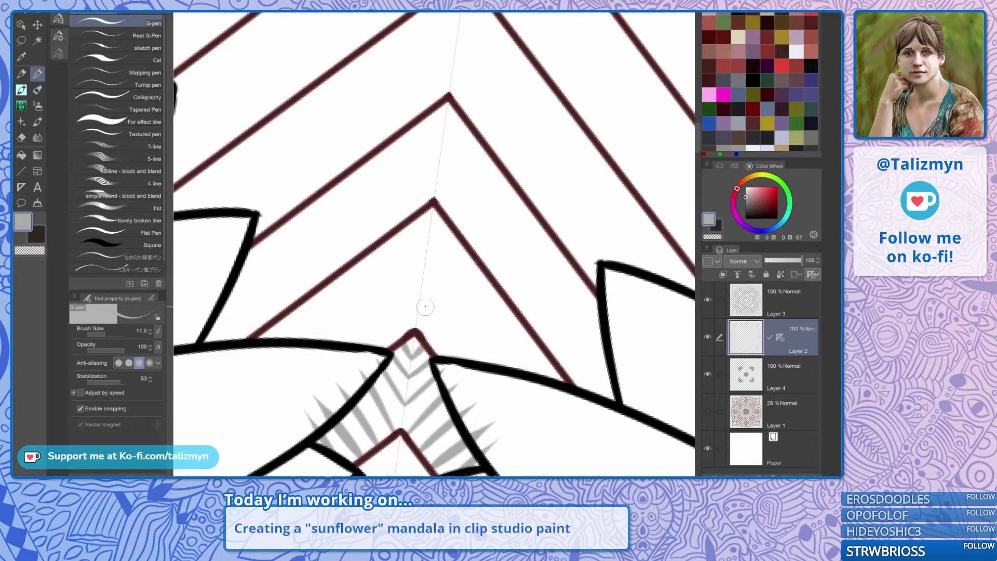
Reset the canvas rotation and draw four nested grey chevrons inside the next brown chevron, discarding a trial outline around its inner tip.
{"action": "left_click_drag", "start_coordinate": [423, 286], "coordinate": [451, 359]}
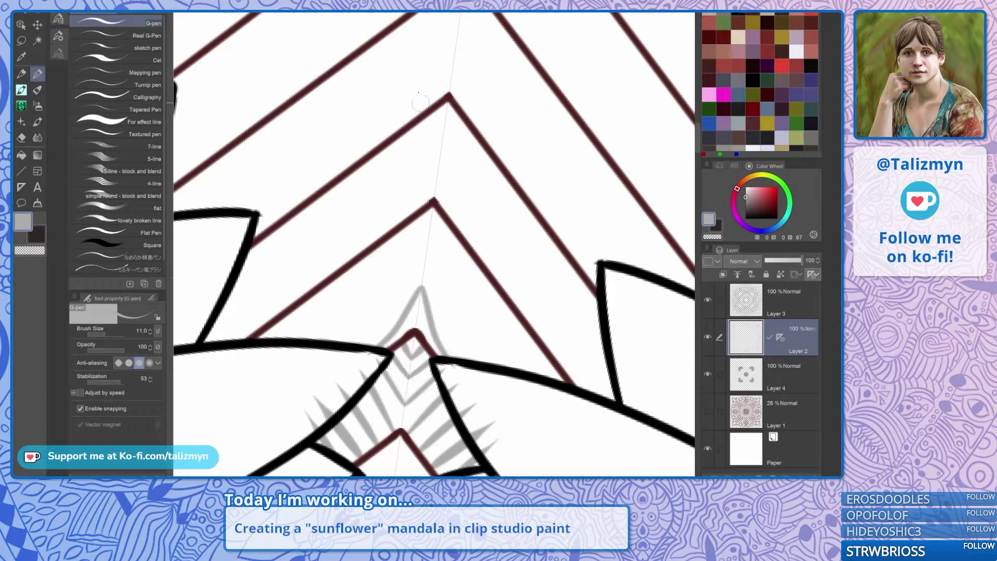
{"action": "key", "text": "ctrl+z"}
{"action": "key", "text": "ctrl+@"}
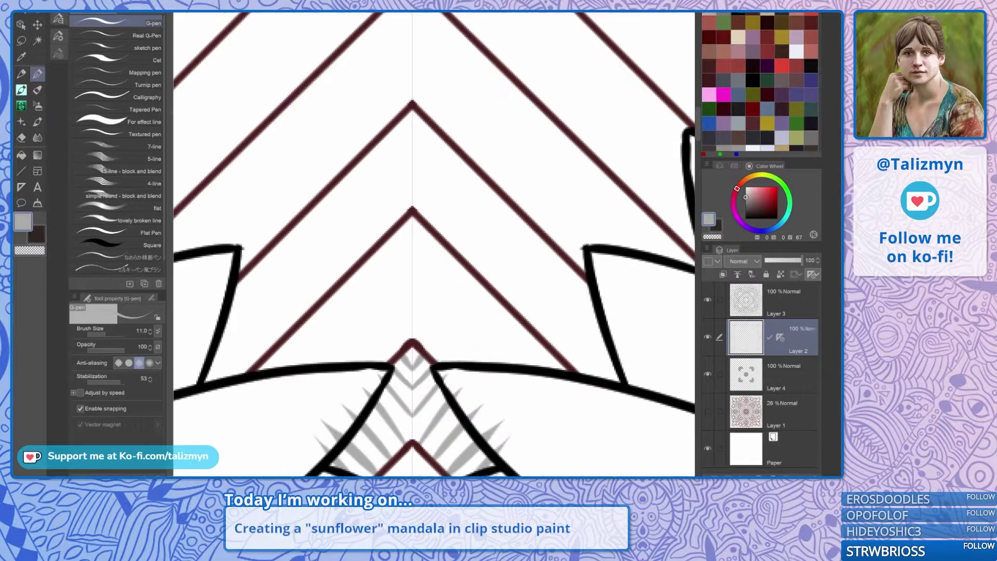
{"action": "left_click_drag", "start_coordinate": [274, 365], "coordinate": [413, 238]}
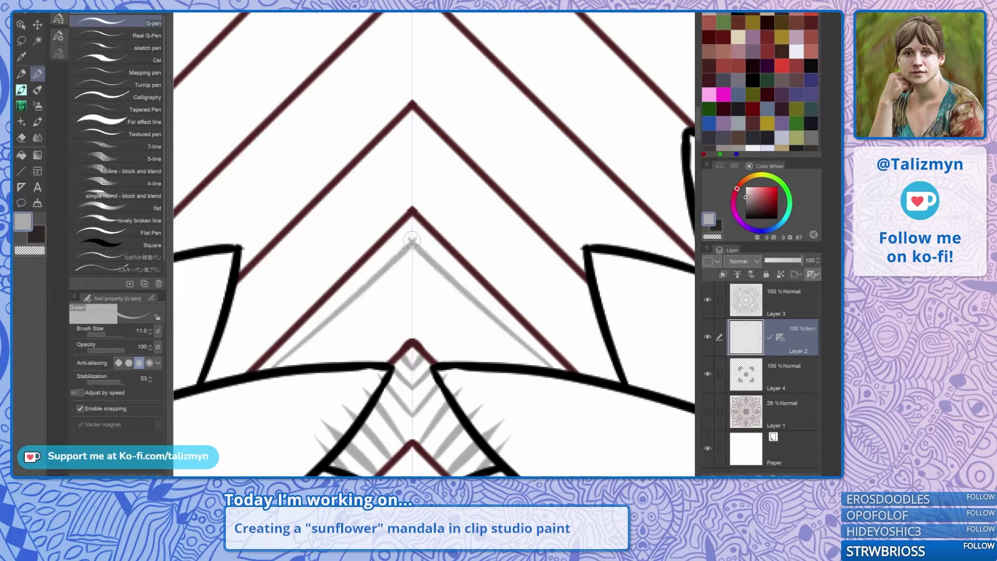
{"action": "left_click_drag", "start_coordinate": [322, 357], "coordinate": [413, 270]}
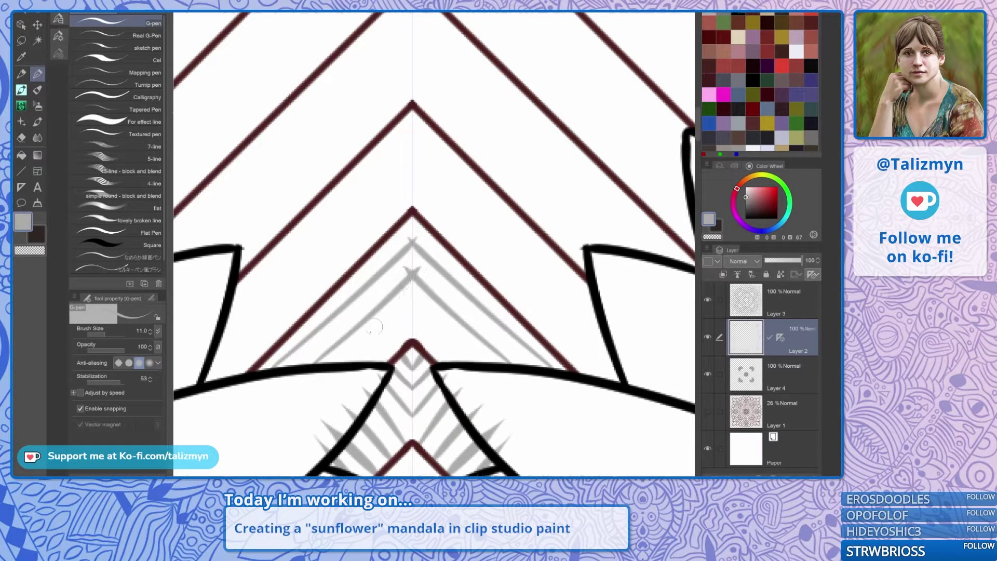
{"action": "left_click_drag", "start_coordinate": [344, 360], "coordinate": [420, 295]}
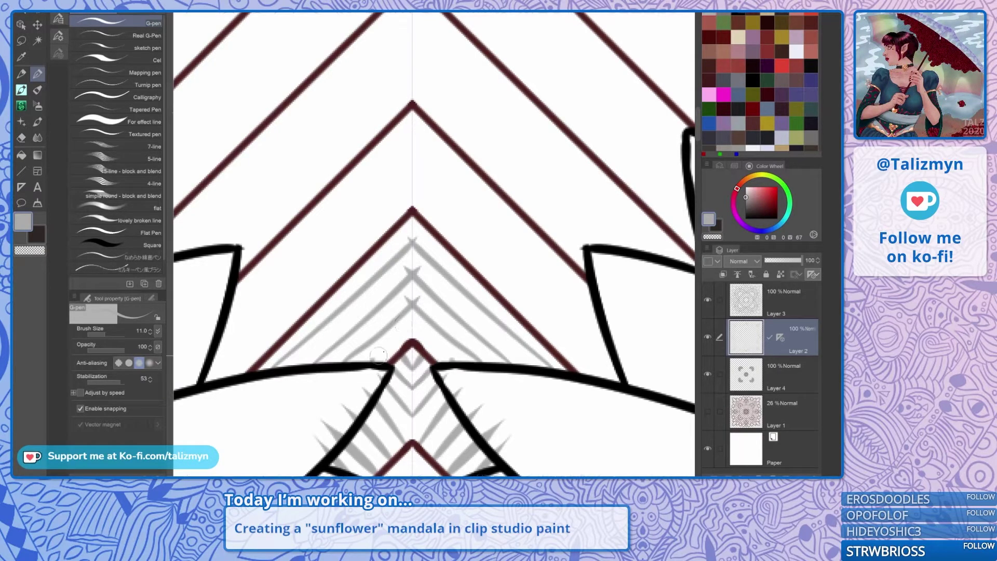
{"action": "left_click_drag", "start_coordinate": [375, 359], "coordinate": [419, 319]}
Draw the first mirrored slanted grey rays across the upper part of the next band between brown chevrons, undoing the misplaced strokes.
{"action": "left_click_drag", "start_coordinate": [479, 247], "coordinate": [492, 292]}
{"action": "mouse_move", "coordinate": [467, 260]}
{"action": "left_mouse_down"}
{"action": "mouse_move", "coordinate": [477, 290]}
{"action": "mouse_move", "coordinate": [464, 246]}
{"action": "mouse_move", "coordinate": [477, 231]}
{"action": "left_mouse_up"}
{"action": "left_click_drag", "start_coordinate": [450, 293], "coordinate": [498, 243]}
{"action": "left_click_drag", "start_coordinate": [467, 309], "coordinate": [518, 258]}
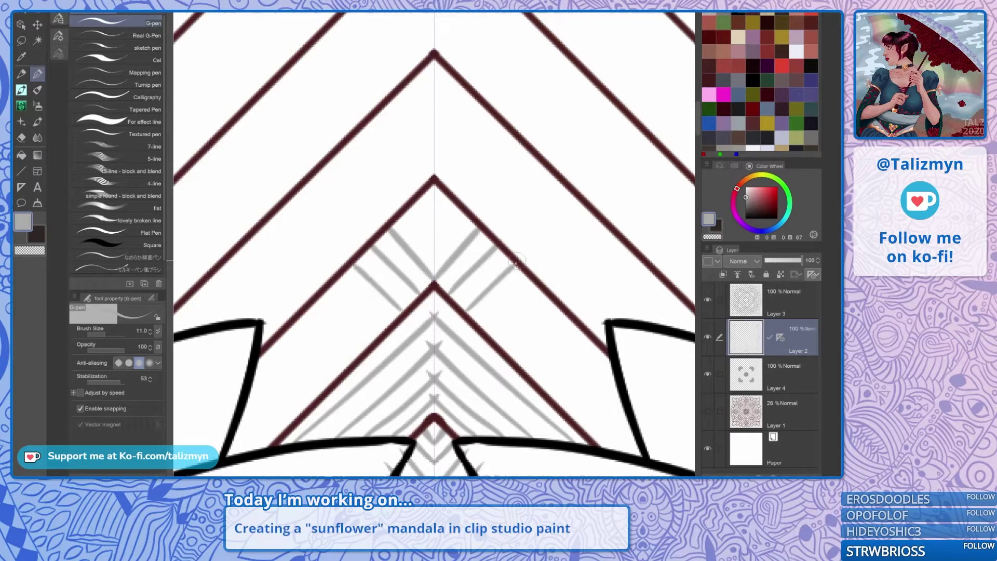
{"action": "left_click_drag", "start_coordinate": [482, 324], "coordinate": [532, 276]}
{"action": "left_click_drag", "start_coordinate": [491, 338], "coordinate": [543, 290]}
{"action": "key", "text": "ctrl+z"}
{"action": "left_click_drag", "start_coordinate": [494, 345], "coordinate": [554, 288]}
{"action": "key", "text": "ctrl+z"}
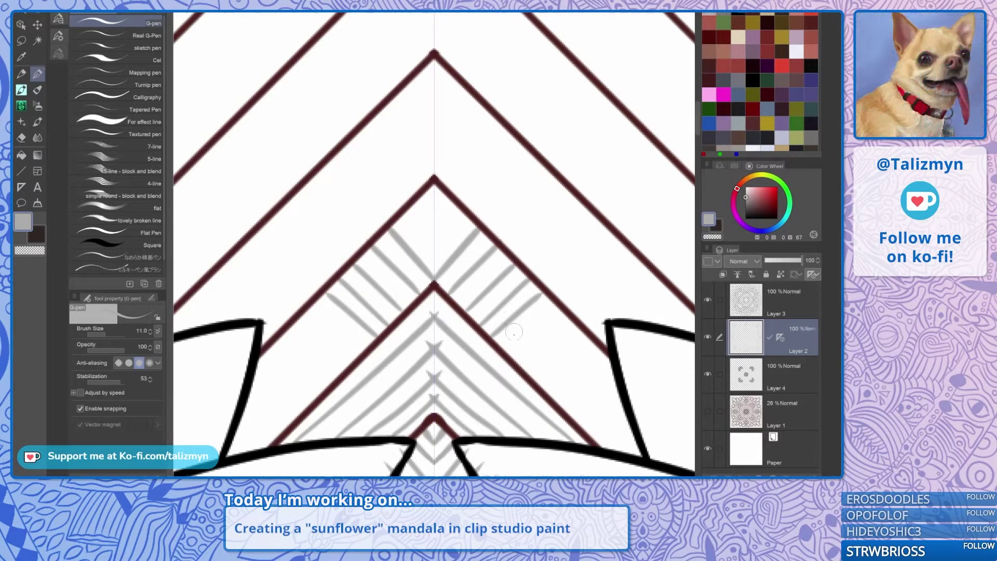
Continue the mirrored grey rays down the band to the black petals and draw a small grey oval in the band's tip.
{"action": "left_click_drag", "start_coordinate": [509, 346], "coordinate": [560, 307]}
{"action": "mouse_move", "coordinate": [521, 370]}
{"action": "left_mouse_down"}
{"action": "mouse_move", "coordinate": [577, 319]}
{"action": "mouse_move", "coordinate": [548, 372]}
{"action": "mouse_move", "coordinate": [598, 327]}
{"action": "left_mouse_up"}
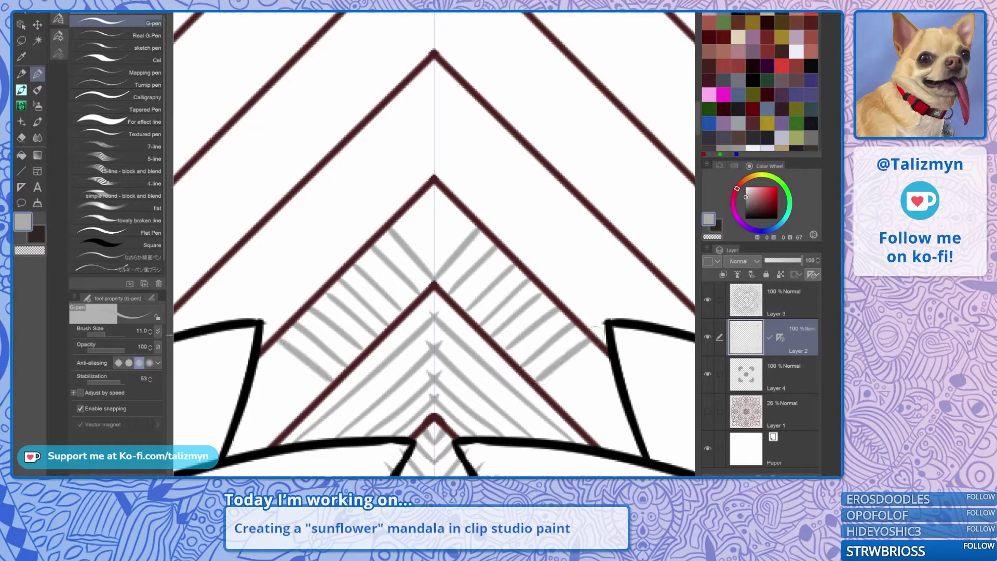
{"action": "left_click_drag", "start_coordinate": [554, 390], "coordinate": [604, 350]}
{"action": "mouse_move", "coordinate": [558, 413]}
{"action": "left_mouse_down"}
{"action": "mouse_move", "coordinate": [624, 366]}
{"action": "mouse_move", "coordinate": [582, 425]}
{"action": "mouse_move", "coordinate": [630, 389]}
{"action": "left_mouse_up"}
{"action": "mouse_move", "coordinate": [598, 441]}
{"action": "left_mouse_down"}
{"action": "mouse_move", "coordinate": [629, 415]}
{"action": "mouse_move", "coordinate": [634, 434]}
{"action": "left_mouse_up"}
{"action": "left_click_drag", "start_coordinate": [644, 388], "coordinate": [623, 475]}
{"action": "mouse_move", "coordinate": [418, 320]}
{"action": "left_mouse_down"}
{"action": "mouse_move", "coordinate": [418, 337]}
{"action": "mouse_move", "coordinate": [431, 301]}
{"action": "mouse_move", "coordinate": [415, 287]}
{"action": "left_mouse_up"}
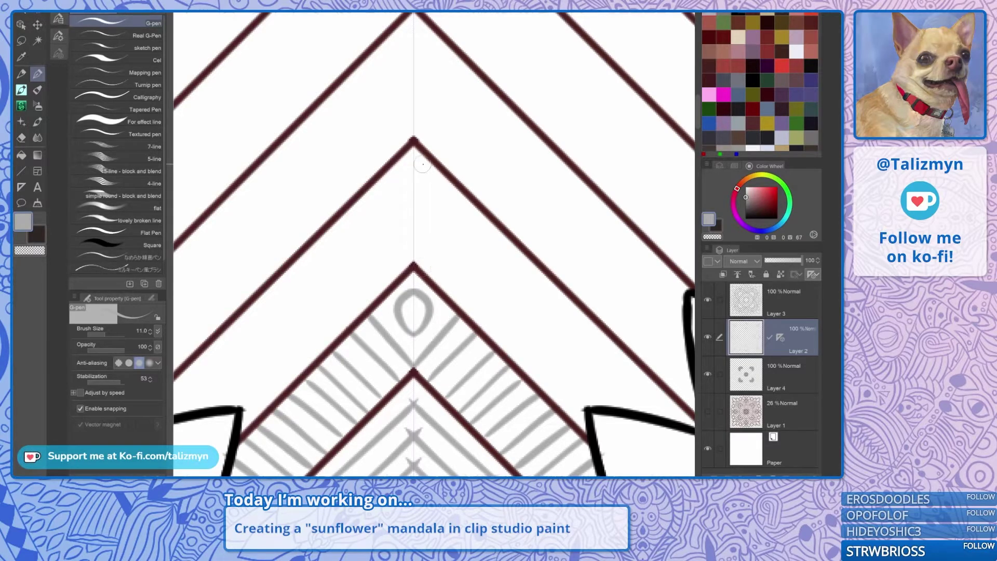
{"action": "mouse_move", "coordinate": [435, 166]}
{"action": "left_mouse_down"}
{"action": "mouse_move", "coordinate": [413, 193]}
{"action": "mouse_move", "coordinate": [443, 196]}
{"action": "mouse_move", "coordinate": [414, 236]}
{"action": "left_mouse_up"}
{"action": "mouse_move", "coordinate": [462, 195]}
{"action": "left_mouse_down"}
{"action": "mouse_move", "coordinate": [450, 225]}
{"action": "mouse_move", "coordinate": [414, 256]}
{"action": "left_mouse_up"}
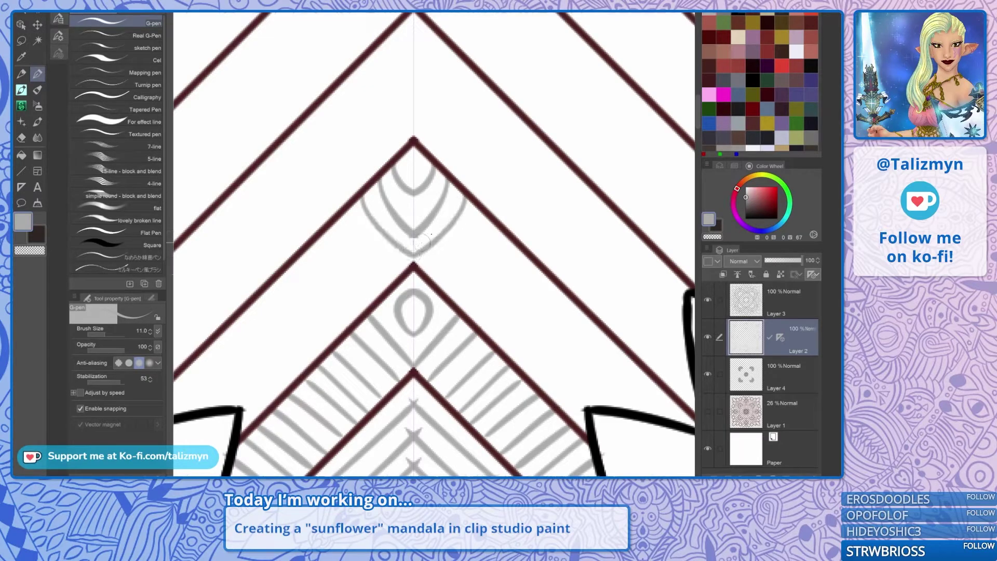
{"action": "mouse_move", "coordinate": [475, 208]}
{"action": "left_mouse_down"}
{"action": "mouse_move", "coordinate": [470, 243]}
{"action": "mouse_move", "coordinate": [430, 279]}
{"action": "left_mouse_up"}
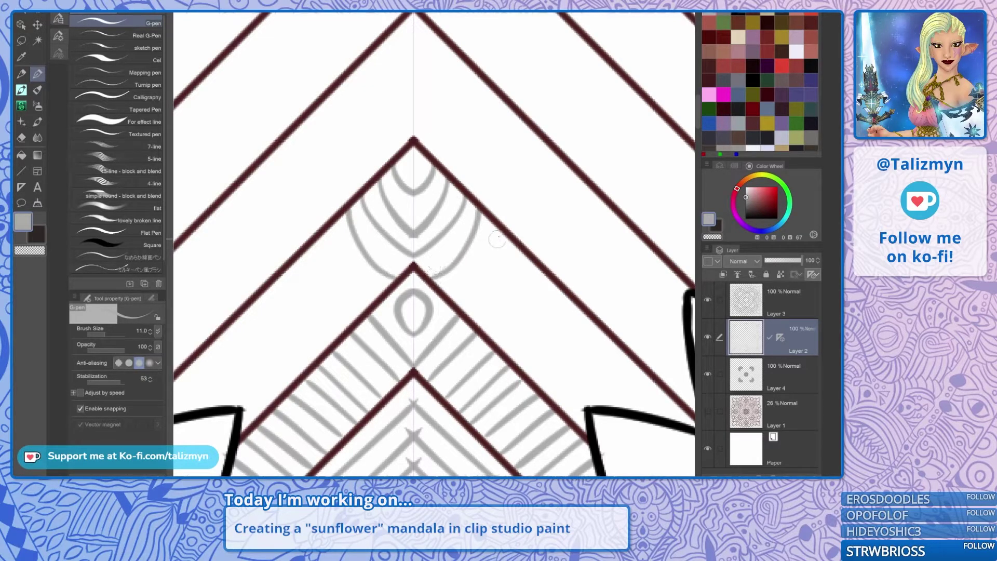
{"action": "key", "text": "ctrl+z"}
{"action": "key", "text": "ctrl+z"}
{"action": "key", "text": "ctrl+z"}
{"action": "key", "text": "ctrl+z"}
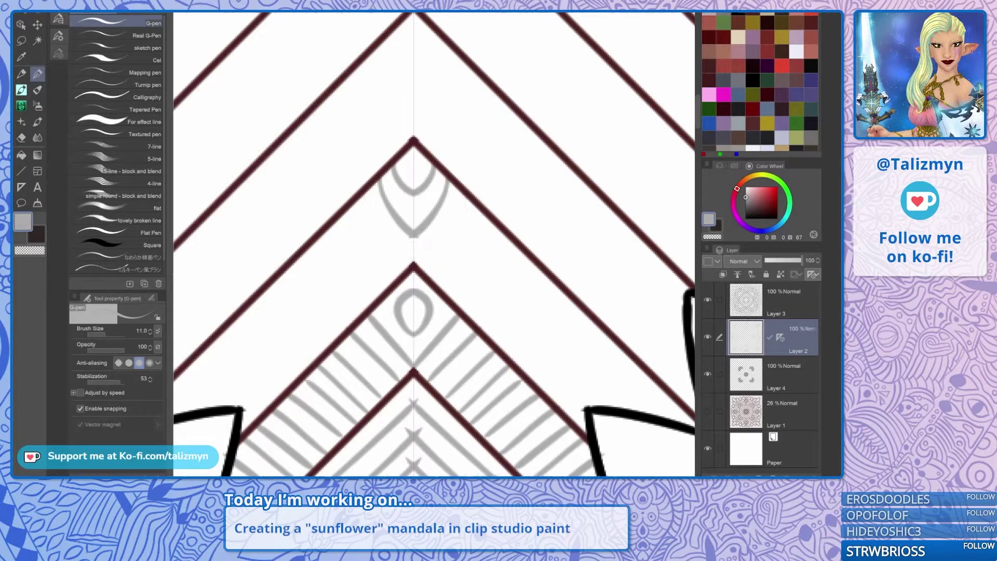
{"action": "left_click_drag", "start_coordinate": [528, 178], "coordinate": [542, 301]}
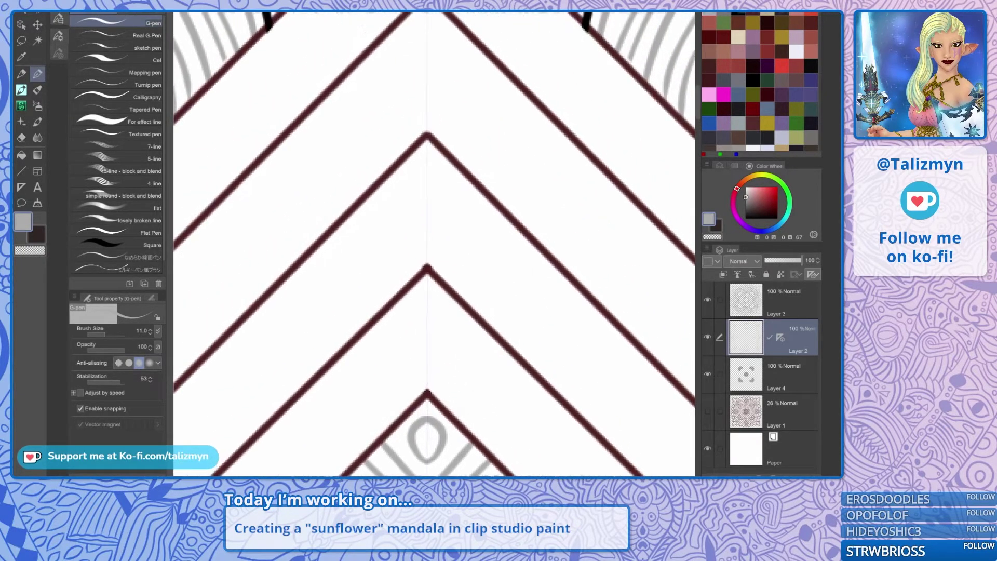
{"action": "mouse_move", "coordinate": [427, 240]}
{"action": "left_mouse_down"}
{"action": "mouse_move", "coordinate": [452, 252]}
{"action": "mouse_move", "coordinate": [438, 277]}
{"action": "mouse_move", "coordinate": [461, 264]}
{"action": "mouse_move", "coordinate": [458, 221]}
{"action": "mouse_move", "coordinate": [426, 206]}
{"action": "mouse_move", "coordinate": [472, 215]}
{"action": "mouse_move", "coordinate": [484, 257]}
{"action": "mouse_move", "coordinate": [468, 296]}
{"action": "left_mouse_up"}
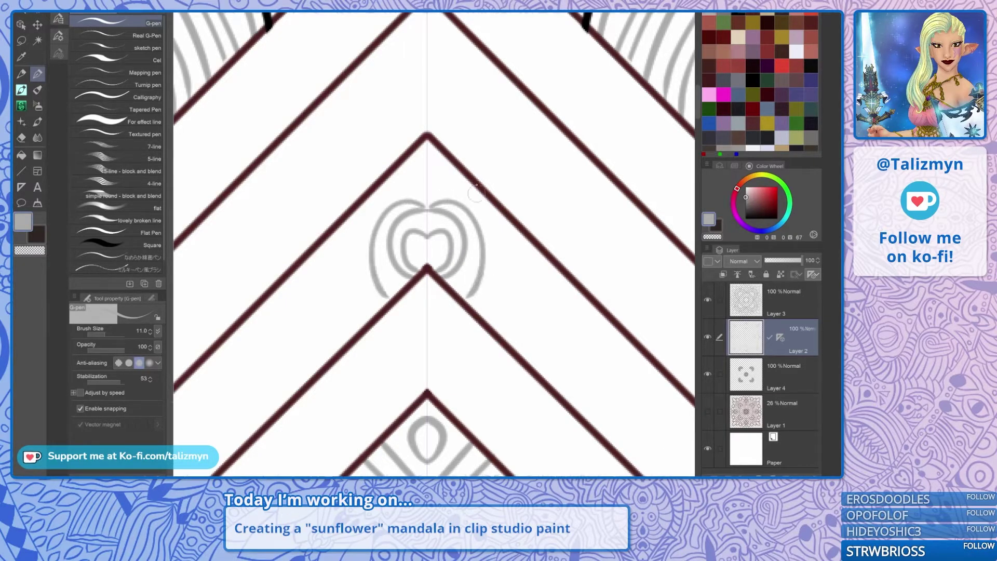
{"action": "key", "text": "ctrl+z"}
{"action": "key", "text": "ctrl+z"}
{"action": "key", "text": "ctrl+z"}
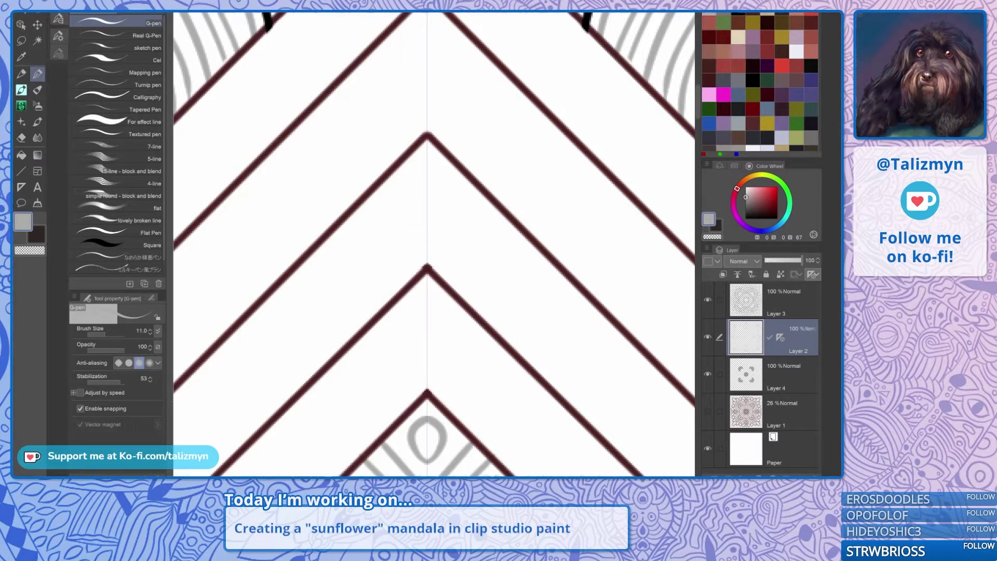
Draw a grey centre petal with a mirrored side petal on each side above the brown chevron that encloses the small oval.
{"action": "left_click_drag", "start_coordinate": [468, 322], "coordinate": [451, 219]}
{"action": "scroll", "coordinate": [512, 233], "scroll_direction": "down", "scroll_amount": 4}
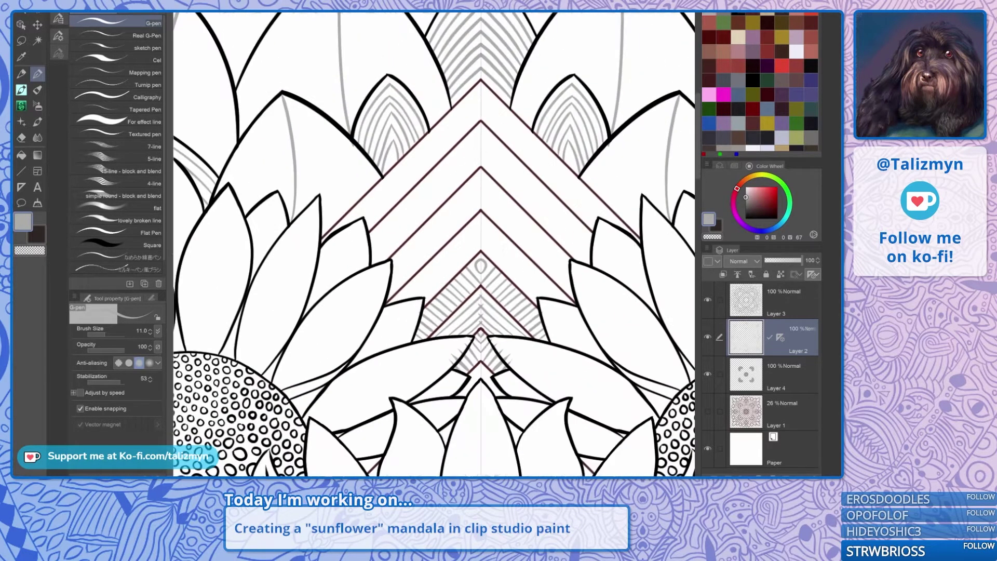
{"action": "left_click_drag", "start_coordinate": [499, 265], "coordinate": [494, 244]}
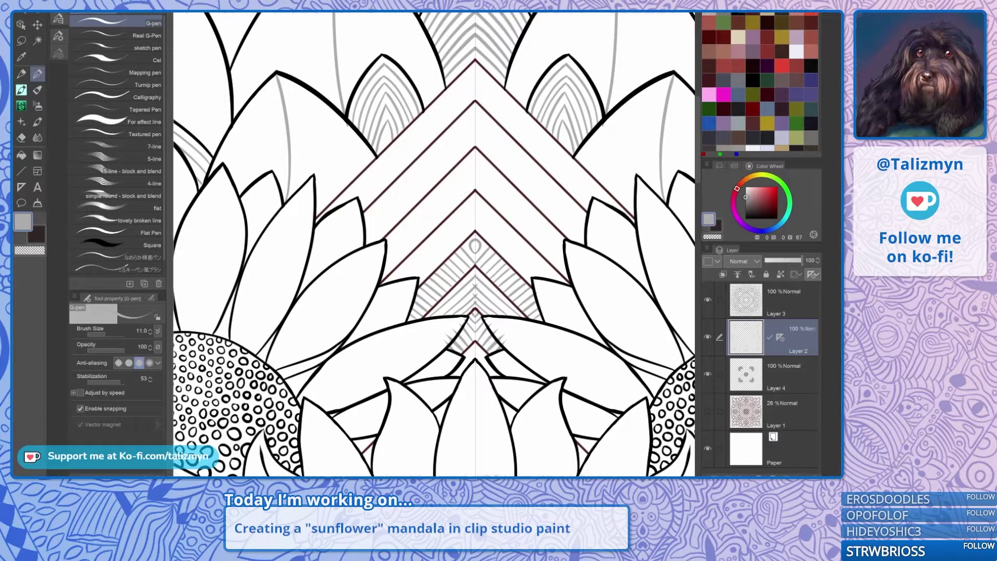
{"action": "scroll", "coordinate": [435, 244], "scroll_direction": "up", "scroll_amount": 1}
{"action": "scroll", "coordinate": [506, 257], "scroll_direction": "up", "scroll_amount": 5}
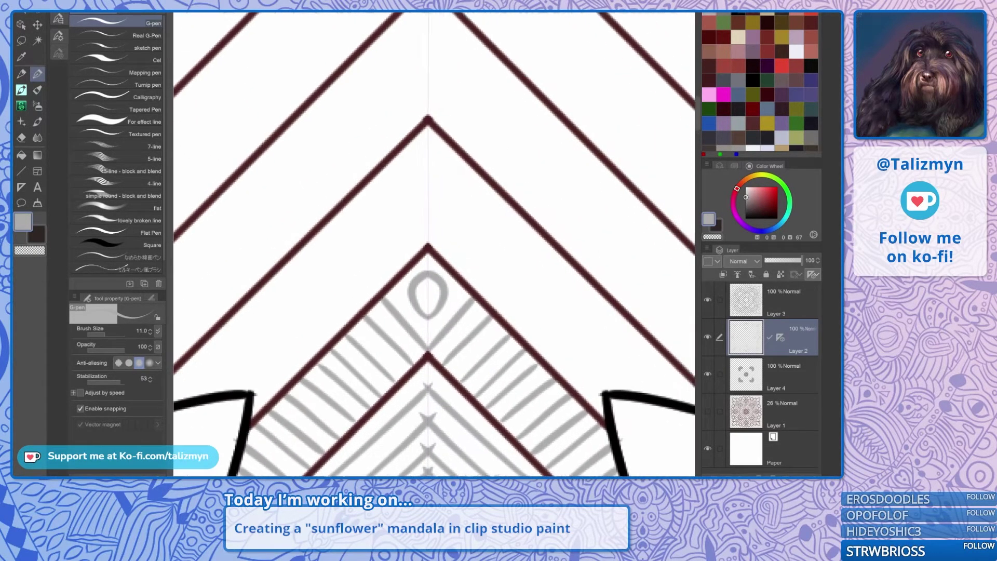
{"action": "mouse_move", "coordinate": [409, 281]}
{"action": "left_mouse_down"}
{"action": "mouse_move", "coordinate": [405, 236]}
{"action": "mouse_move", "coordinate": [416, 288]}
{"action": "mouse_move", "coordinate": [421, 268]}
{"action": "mouse_move", "coordinate": [449, 265]}
{"action": "left_mouse_up"}
{"action": "left_click_drag", "start_coordinate": [428, 303], "coordinate": [446, 259]}
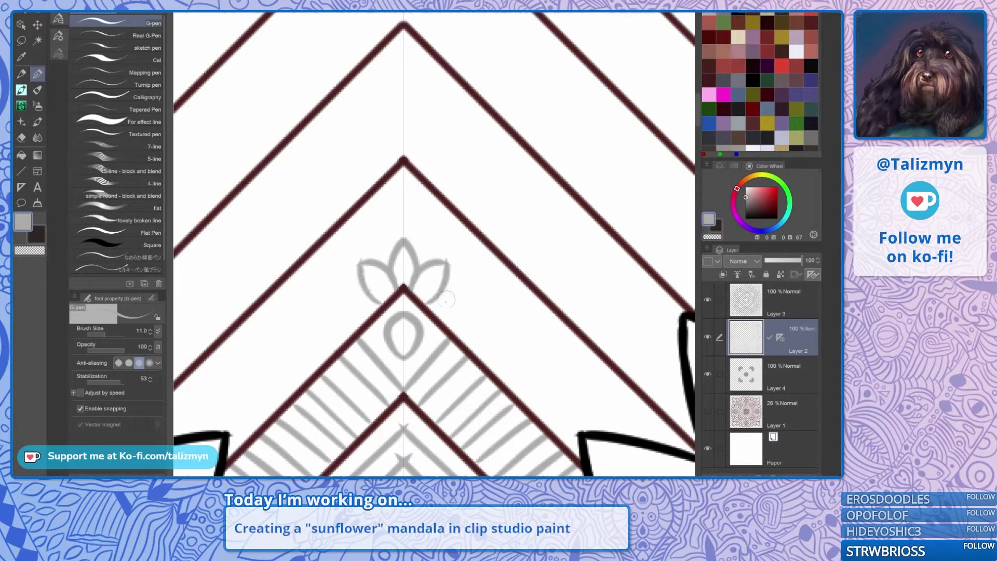
Add outer side petals, mirrored rows of small circles and the first leaf beyond them, discarding a trial straight line across the band.
{"action": "mouse_move", "coordinate": [438, 310]}
{"action": "left_mouse_down"}
{"action": "mouse_move", "coordinate": [468, 283]}
{"action": "mouse_move", "coordinate": [470, 302]}
{"action": "mouse_move", "coordinate": [451, 328]}
{"action": "mouse_move", "coordinate": [472, 307]}
{"action": "mouse_move", "coordinate": [472, 285]}
{"action": "left_mouse_up"}
{"action": "left_click_drag", "start_coordinate": [470, 330], "coordinate": [519, 280]}
{"action": "left_click", "coordinate": [484, 313]}
{"action": "left_click_drag", "start_coordinate": [480, 354], "coordinate": [511, 320]}
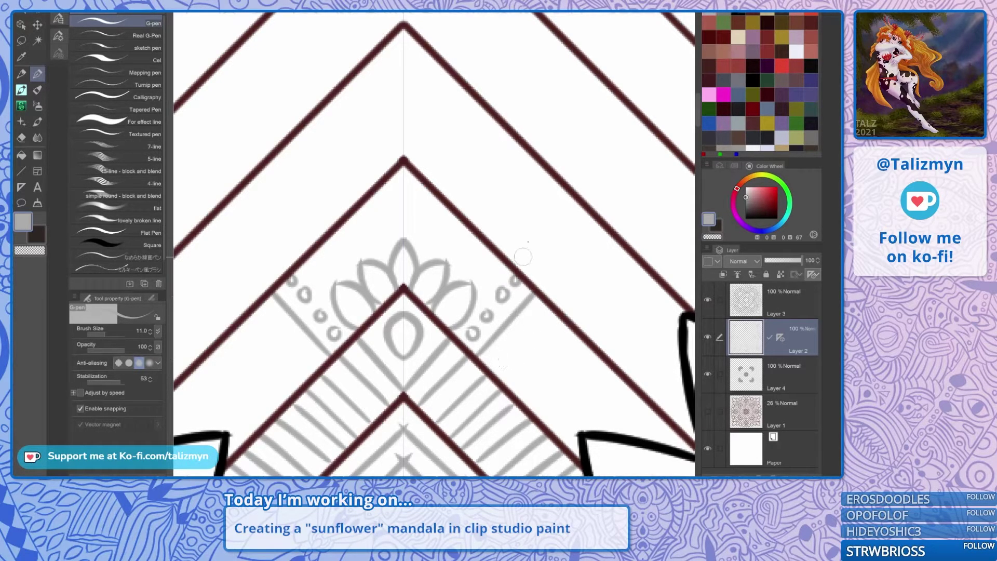
{"action": "key", "text": "ctrl+z"}
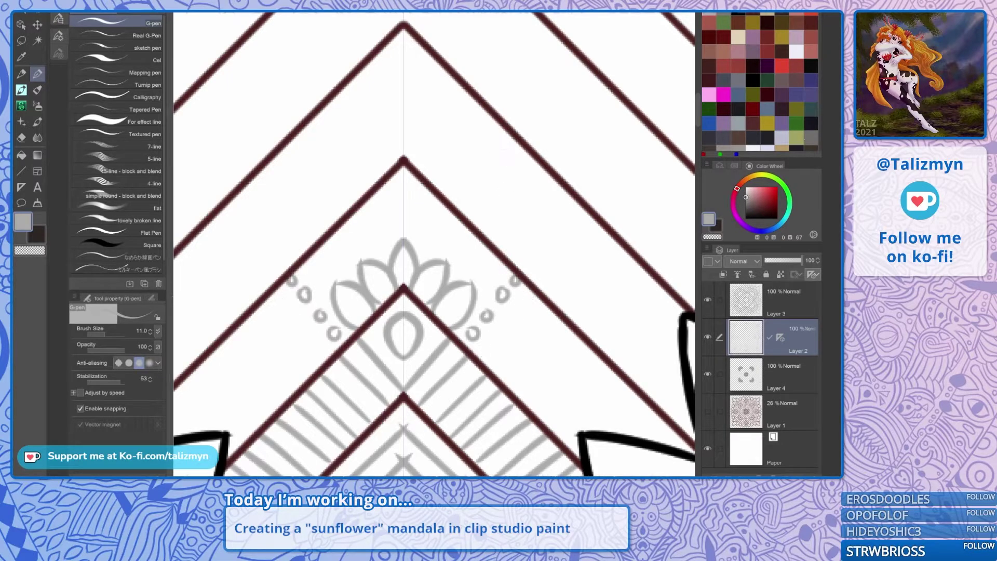
{"action": "mouse_move", "coordinate": [475, 352]}
{"action": "left_mouse_down"}
{"action": "mouse_move", "coordinate": [499, 335]}
{"action": "mouse_move", "coordinate": [522, 342]}
{"action": "mouse_move", "coordinate": [497, 368]}
{"action": "mouse_move", "coordinate": [519, 335]}
{"action": "left_mouse_up"}
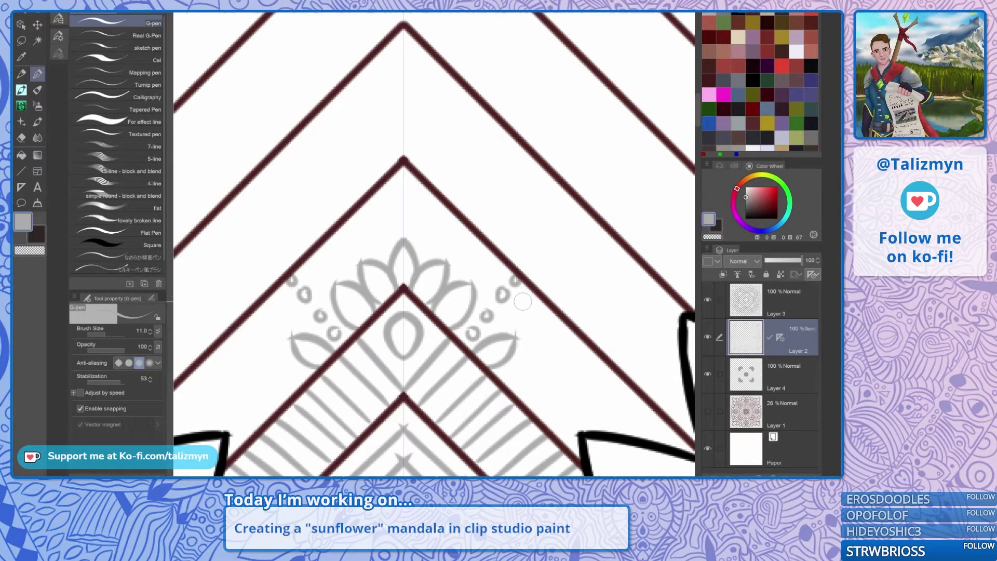
Stack further rows of mirrored grey petals above the central flower until they fill the band's tip up to the next brown chevron.
{"action": "mouse_move", "coordinate": [437, 257]}
{"action": "left_mouse_down"}
{"action": "mouse_move", "coordinate": [428, 219]}
{"action": "mouse_move", "coordinate": [413, 246]}
{"action": "mouse_move", "coordinate": [441, 219]}
{"action": "mouse_move", "coordinate": [423, 212]}
{"action": "mouse_move", "coordinate": [417, 225]}
{"action": "mouse_move", "coordinate": [402, 183]}
{"action": "left_mouse_up"}
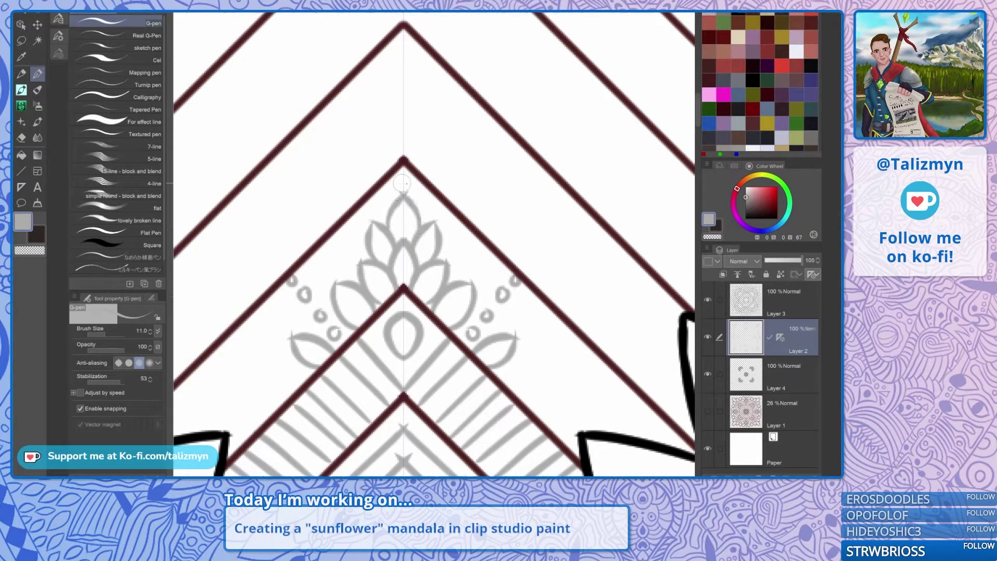
{"action": "left_click_drag", "start_coordinate": [439, 248], "coordinate": [470, 240]}
{"action": "mouse_move", "coordinate": [449, 275]}
{"action": "left_mouse_down"}
{"action": "mouse_move", "coordinate": [462, 236]}
{"action": "mouse_move", "coordinate": [491, 266]}
{"action": "mouse_move", "coordinate": [486, 299]}
{"action": "left_mouse_up"}
{"action": "left_click_drag", "start_coordinate": [474, 240], "coordinate": [489, 259]}
{"action": "mouse_move", "coordinate": [416, 211]}
{"action": "left_mouse_down"}
{"action": "mouse_move", "coordinate": [430, 190]}
{"action": "mouse_move", "coordinate": [435, 239]}
{"action": "mouse_move", "coordinate": [456, 210]}
{"action": "mouse_move", "coordinate": [420, 177]}
{"action": "left_mouse_up"}
{"action": "mouse_move", "coordinate": [471, 253]}
{"action": "left_mouse_down"}
{"action": "mouse_move", "coordinate": [479, 230]}
{"action": "mouse_move", "coordinate": [462, 218]}
{"action": "left_mouse_up"}
{"action": "mouse_move", "coordinate": [488, 272]}
{"action": "left_mouse_down"}
{"action": "mouse_move", "coordinate": [505, 265]}
{"action": "mouse_move", "coordinate": [479, 243]}
{"action": "left_mouse_up"}
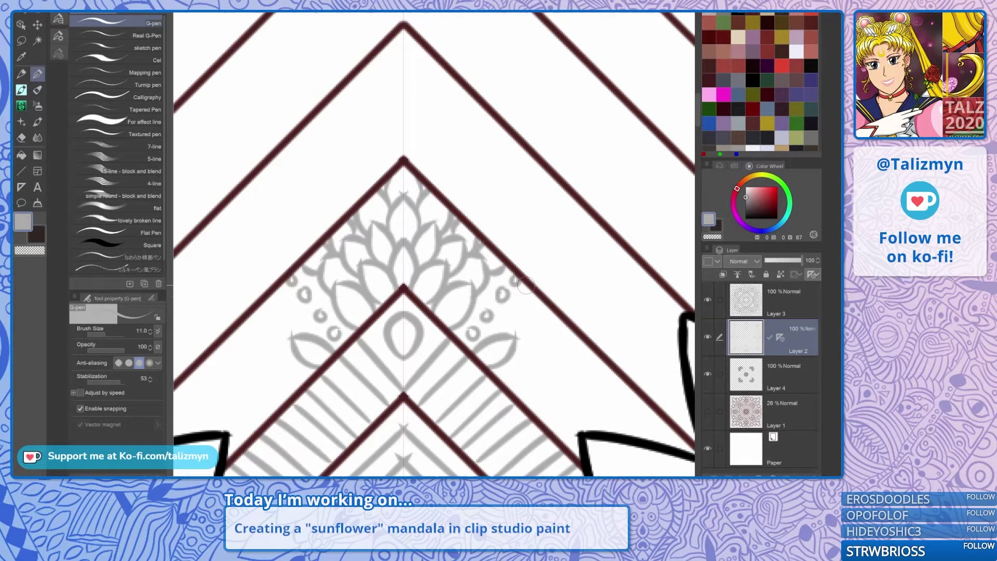
Draw a second mirrored cluster of overlapping grey petals farther down the band, beyond the small circles.
{"action": "left_click_drag", "start_coordinate": [525, 284], "coordinate": [493, 238]}
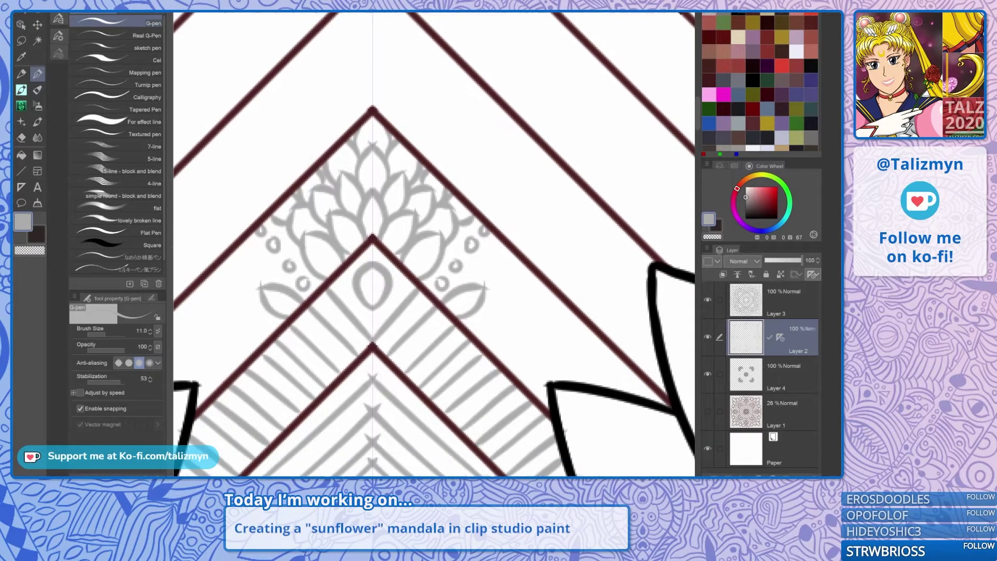
{"action": "mouse_move", "coordinate": [474, 328]}
{"action": "left_mouse_down"}
{"action": "mouse_move", "coordinate": [481, 340]}
{"action": "mouse_move", "coordinate": [496, 338]}
{"action": "mouse_move", "coordinate": [498, 284]}
{"action": "left_mouse_up"}
{"action": "mouse_move", "coordinate": [489, 330]}
{"action": "left_mouse_down"}
{"action": "mouse_move", "coordinate": [522, 319]}
{"action": "mouse_move", "coordinate": [526, 361]}
{"action": "left_mouse_up"}
{"action": "left_click_drag", "start_coordinate": [532, 319], "coordinate": [523, 282]}
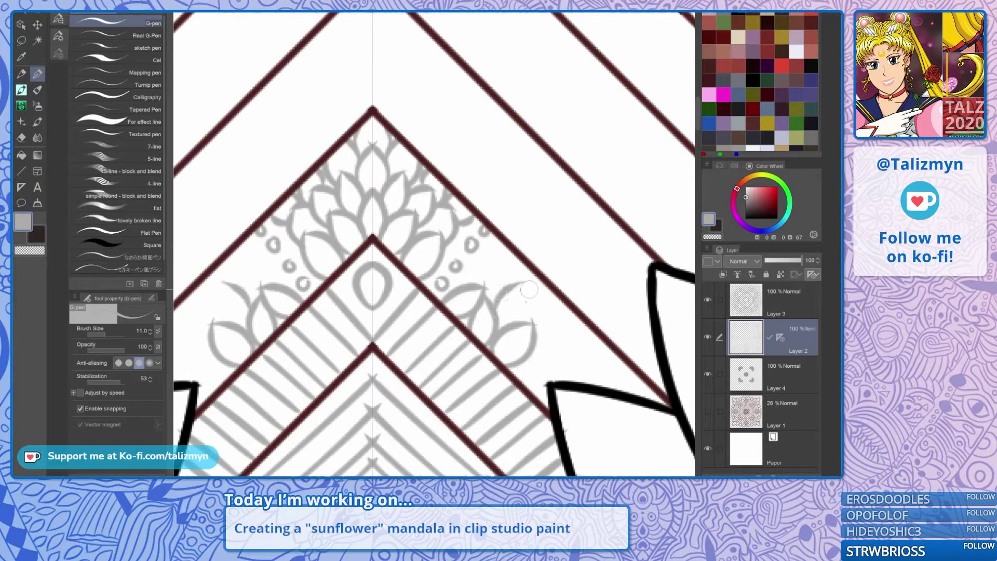
{"action": "mouse_move", "coordinate": [517, 324]}
{"action": "left_mouse_down"}
{"action": "mouse_move", "coordinate": [520, 275]}
{"action": "mouse_move", "coordinate": [506, 290]}
{"action": "mouse_move", "coordinate": [496, 250]}
{"action": "left_mouse_up"}
{"action": "left_click_drag", "start_coordinate": [544, 247], "coordinate": [539, 245]}
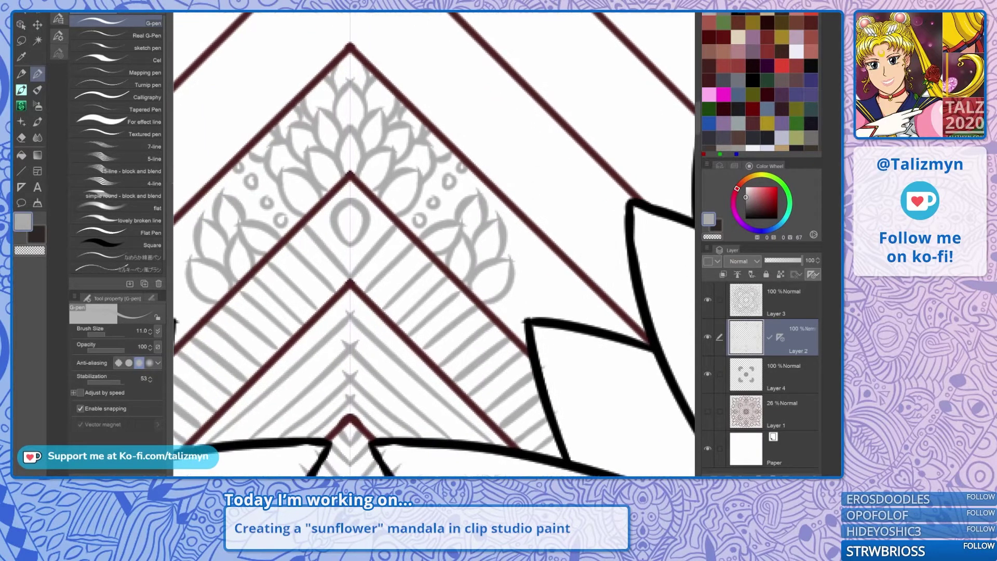
Complete the side petal clusters and fill the band's remaining end at the black petals with curved petals and small circles.
{"action": "left_click_drag", "start_coordinate": [490, 307], "coordinate": [536, 296]}
{"action": "mouse_move", "coordinate": [510, 327]}
{"action": "left_mouse_down"}
{"action": "mouse_move", "coordinate": [517, 276]}
{"action": "mouse_move", "coordinate": [530, 257]}
{"action": "mouse_move", "coordinate": [548, 262]}
{"action": "mouse_move", "coordinate": [526, 287]}
{"action": "mouse_move", "coordinate": [546, 270]}
{"action": "mouse_move", "coordinate": [541, 249]}
{"action": "left_mouse_up"}
{"action": "left_click_drag", "start_coordinate": [528, 308], "coordinate": [565, 300]}
{"action": "mouse_move", "coordinate": [534, 339]}
{"action": "left_mouse_down"}
{"action": "mouse_move", "coordinate": [556, 293]}
{"action": "mouse_move", "coordinate": [567, 302]}
{"action": "mouse_move", "coordinate": [562, 313]}
{"action": "mouse_move", "coordinate": [581, 307]}
{"action": "left_mouse_up"}
{"action": "mouse_move", "coordinate": [522, 259]}
{"action": "left_mouse_down"}
{"action": "mouse_move", "coordinate": [524, 226]}
{"action": "mouse_move", "coordinate": [508, 228]}
{"action": "mouse_move", "coordinate": [529, 229]}
{"action": "left_mouse_up"}
{"action": "mouse_move", "coordinate": [549, 270]}
{"action": "left_mouse_down"}
{"action": "mouse_move", "coordinate": [576, 281]}
{"action": "mouse_move", "coordinate": [558, 296]}
{"action": "mouse_move", "coordinate": [574, 269]}
{"action": "mouse_move", "coordinate": [595, 302]}
{"action": "mouse_move", "coordinate": [591, 316]}
{"action": "mouse_move", "coordinate": [593, 301]}
{"action": "mouse_move", "coordinate": [586, 302]}
{"action": "mouse_move", "coordinate": [593, 321]}
{"action": "mouse_move", "coordinate": [619, 315]}
{"action": "mouse_move", "coordinate": [635, 335]}
{"action": "left_mouse_up"}
Draw nested mirrored grey curves in the tip of the next brown chevron band above the petal pattern.
{"action": "scroll", "coordinate": [587, 288], "scroll_direction": "down", "scroll_amount": 5}
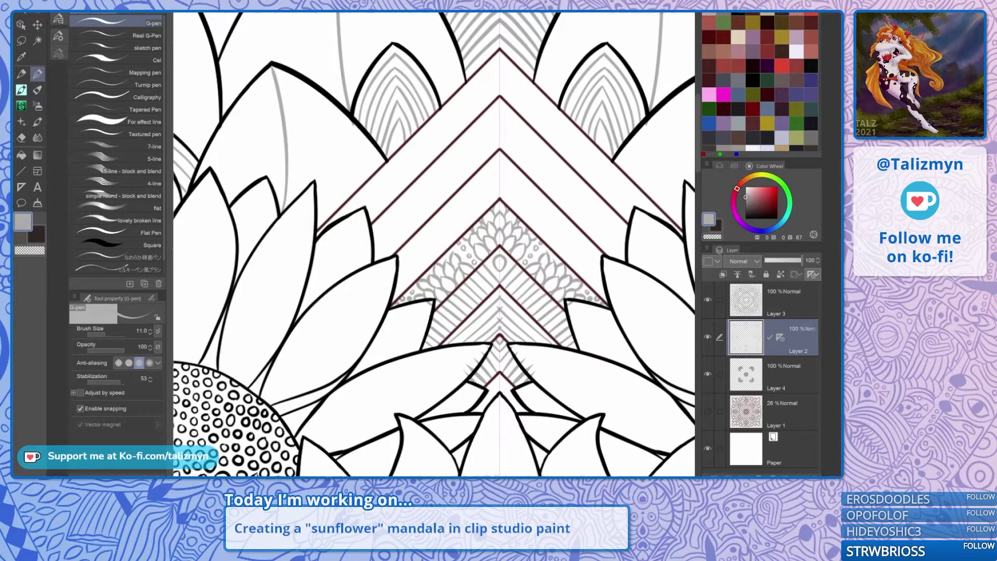
{"action": "left_click_drag", "start_coordinate": [588, 288], "coordinate": [586, 320]}
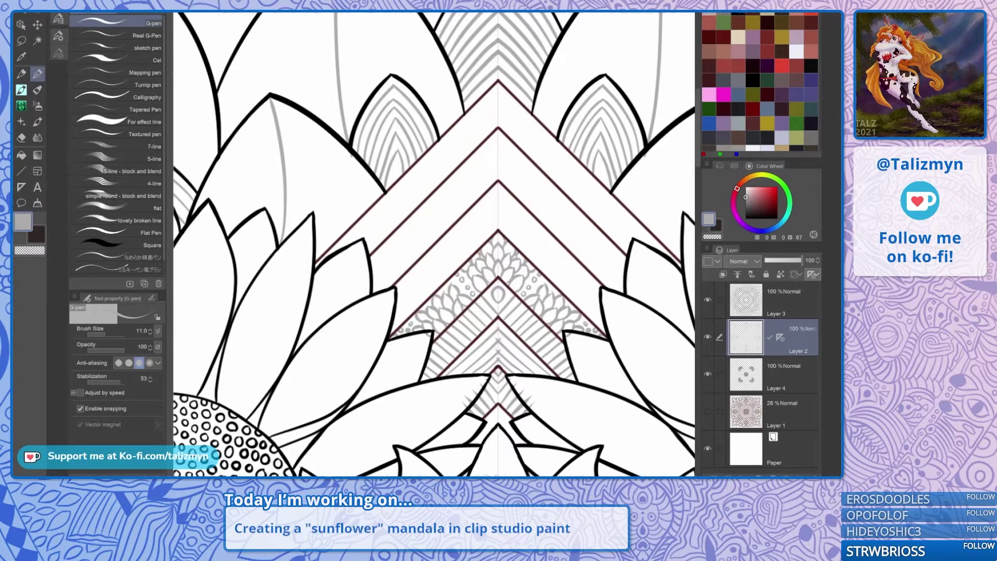
{"action": "scroll", "coordinate": [517, 216], "scroll_direction": "up", "scroll_amount": 2}
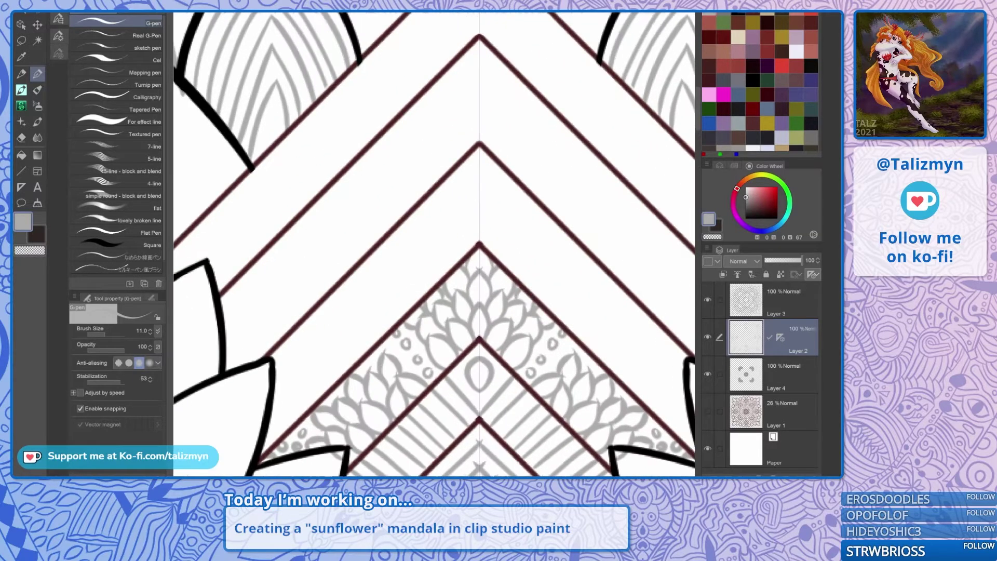
{"action": "scroll", "coordinate": [467, 244], "scroll_direction": "up", "scroll_amount": 3}
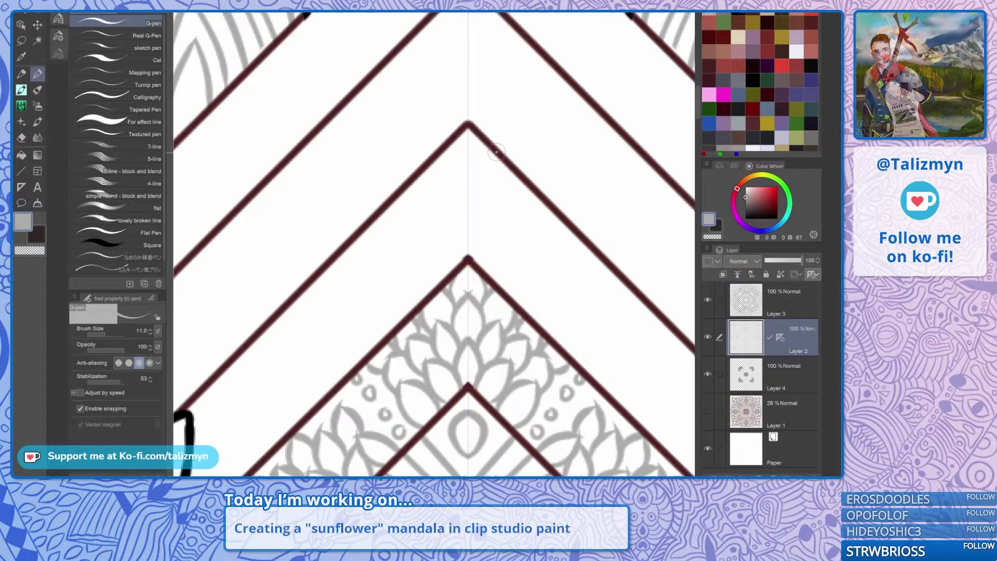
{"action": "left_click_drag", "start_coordinate": [485, 147], "coordinate": [460, 200]}
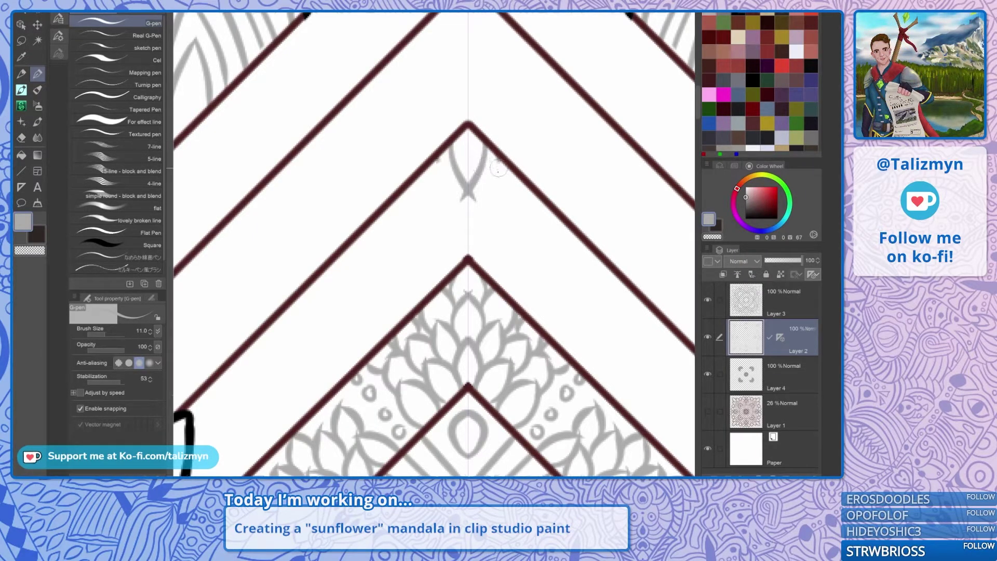
{"action": "left_click_drag", "start_coordinate": [498, 170], "coordinate": [469, 251]}
{"action": "mouse_move", "coordinate": [514, 173]}
{"action": "left_mouse_down"}
{"action": "mouse_move", "coordinate": [508, 213]}
{"action": "mouse_move", "coordinate": [470, 256]}
{"action": "left_mouse_up"}
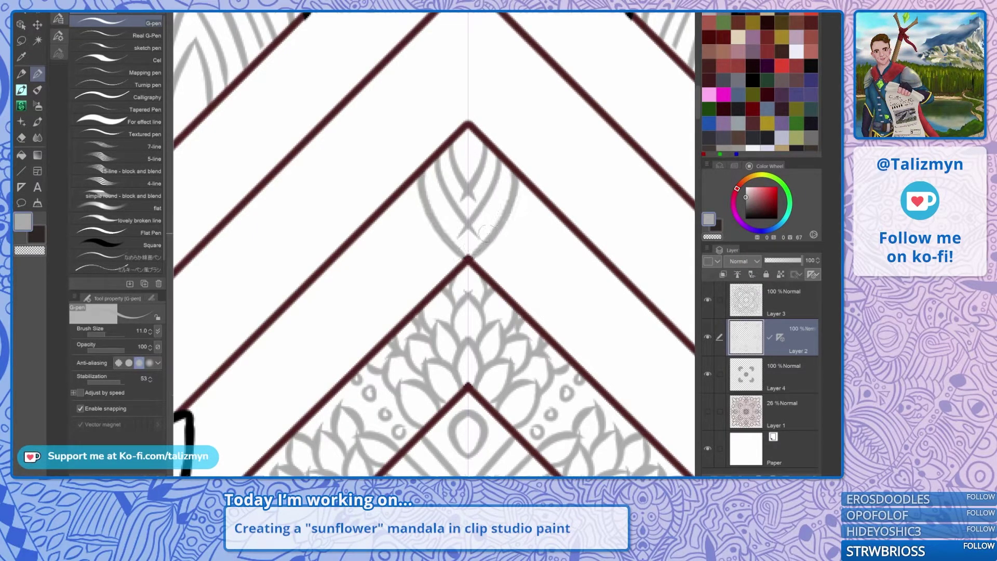
{"action": "mouse_move", "coordinate": [530, 169]}
{"action": "left_mouse_down"}
{"action": "mouse_move", "coordinate": [487, 122]}
{"action": "mouse_move", "coordinate": [480, 210]}
{"action": "mouse_move", "coordinate": [447, 234]}
{"action": "left_mouse_up"}
{"action": "mouse_move", "coordinate": [513, 173]}
{"action": "left_mouse_down"}
{"action": "mouse_move", "coordinate": [513, 230]}
{"action": "mouse_move", "coordinate": [476, 253]}
{"action": "left_mouse_up"}
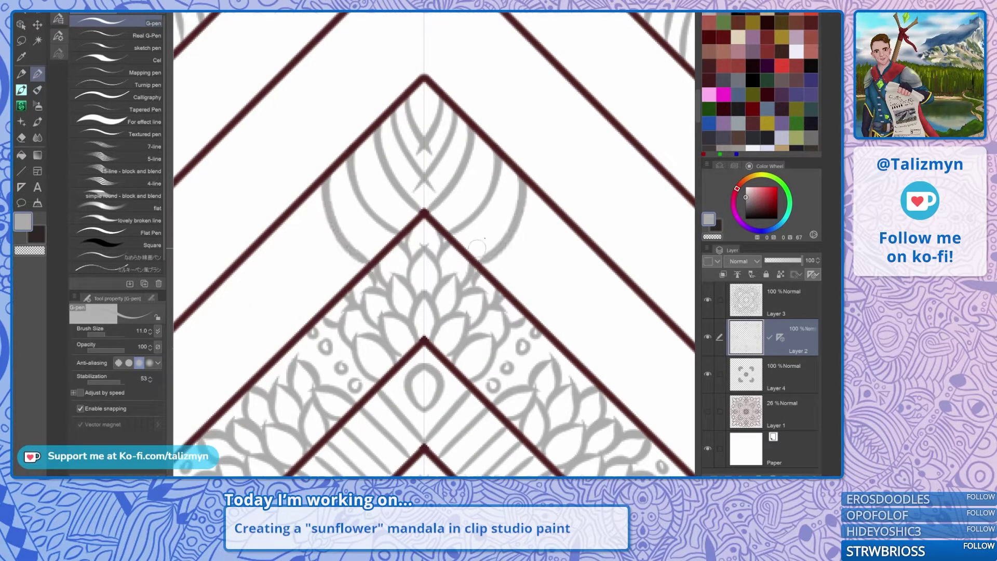
Continue the mirrored grey curved stripes down the middle part of the band, thickening some of the arcs.
{"action": "mouse_move", "coordinate": [526, 186]}
{"action": "left_mouse_down"}
{"action": "mouse_move", "coordinate": [549, 208]}
{"action": "mouse_move", "coordinate": [494, 280]}
{"action": "left_mouse_up"}
{"action": "mouse_move", "coordinate": [567, 227]}
{"action": "left_mouse_down"}
{"action": "mouse_move", "coordinate": [563, 266]}
{"action": "mouse_move", "coordinate": [534, 302]}
{"action": "mouse_move", "coordinate": [512, 304]}
{"action": "left_mouse_up"}
{"action": "left_click_drag", "start_coordinate": [517, 270], "coordinate": [491, 215]}
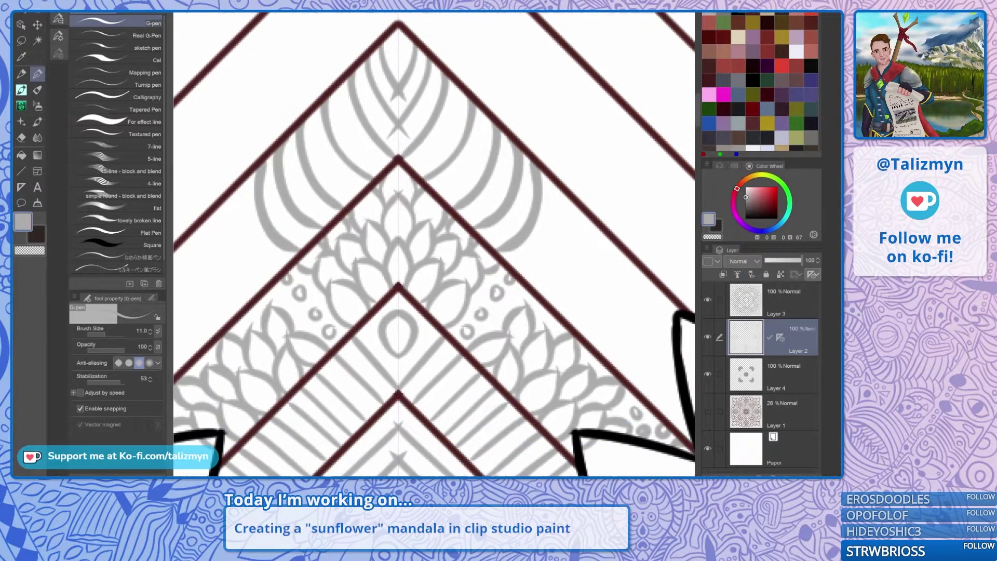
{"action": "mouse_move", "coordinate": [536, 274]}
{"action": "left_mouse_down"}
{"action": "mouse_move", "coordinate": [562, 239]}
{"action": "mouse_move", "coordinate": [556, 174]}
{"action": "left_mouse_up"}
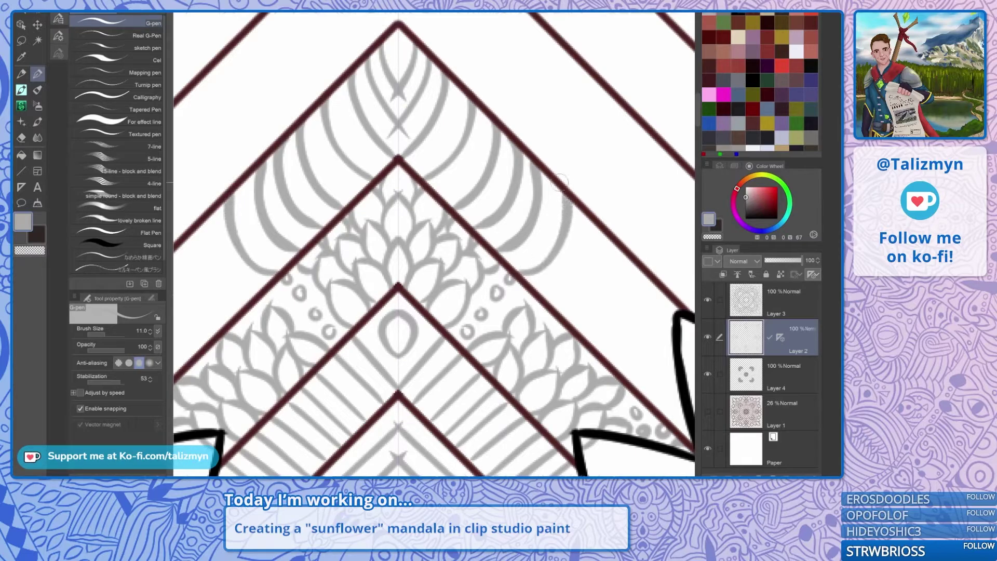
{"action": "left_click_drag", "start_coordinate": [577, 281], "coordinate": [590, 232]}
{"action": "mouse_move", "coordinate": [561, 317]}
{"action": "left_mouse_down"}
{"action": "mouse_move", "coordinate": [619, 276]}
{"action": "mouse_move", "coordinate": [613, 217]}
{"action": "mouse_move", "coordinate": [543, 185]}
{"action": "left_mouse_up"}
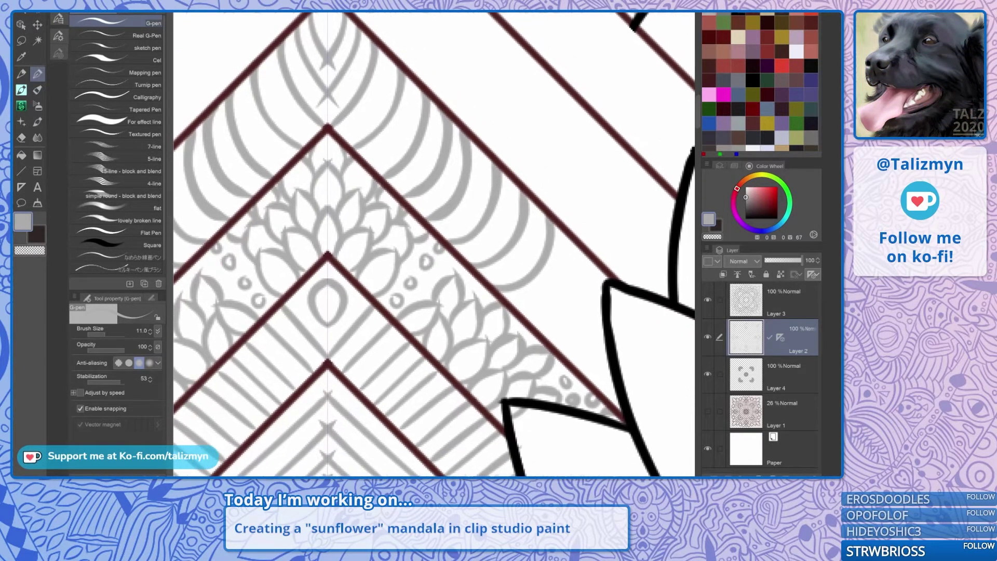
Draw the remaining curved grey stripes at the lower end of the band, up to the black petals.
{"action": "mouse_move", "coordinate": [526, 315]}
{"action": "left_mouse_down"}
{"action": "mouse_move", "coordinate": [568, 243]}
{"action": "mouse_move", "coordinate": [536, 176]}
{"action": "left_mouse_up"}
{"action": "mouse_move", "coordinate": [502, 295]}
{"action": "left_mouse_down"}
{"action": "mouse_move", "coordinate": [553, 280]}
{"action": "mouse_move", "coordinate": [563, 223]}
{"action": "left_mouse_up"}
{"action": "left_click_drag", "start_coordinate": [536, 323], "coordinate": [572, 302]}
{"action": "left_click_drag", "start_coordinate": [559, 346], "coordinate": [588, 329]}
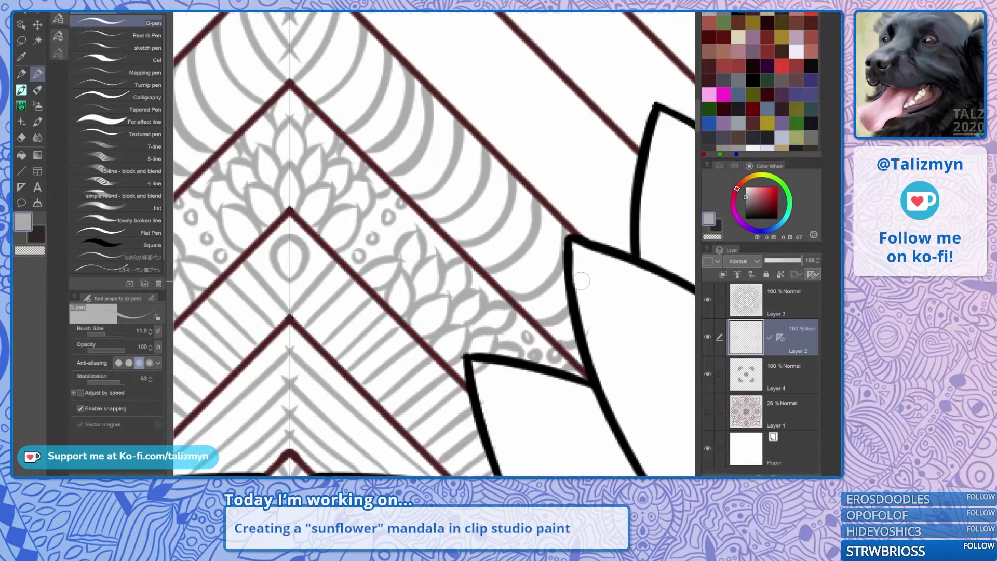
Erase the crossed grey line ends along the symmetry axis in the chevron bands with the Hard eraser.
{"action": "left_click_drag", "start_coordinate": [581, 281], "coordinate": [676, 378]}
{"action": "left_click_drag", "start_coordinate": [500, 223], "coordinate": [543, 392]}
{"action": "key", "text": "e"}
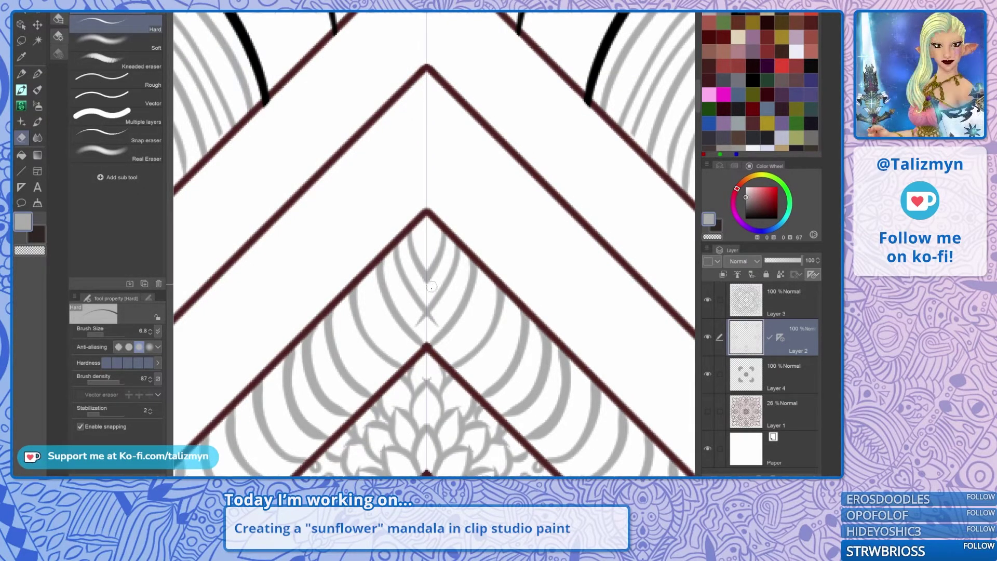
{"action": "left_click_drag", "start_coordinate": [448, 287], "coordinate": [404, 140]}
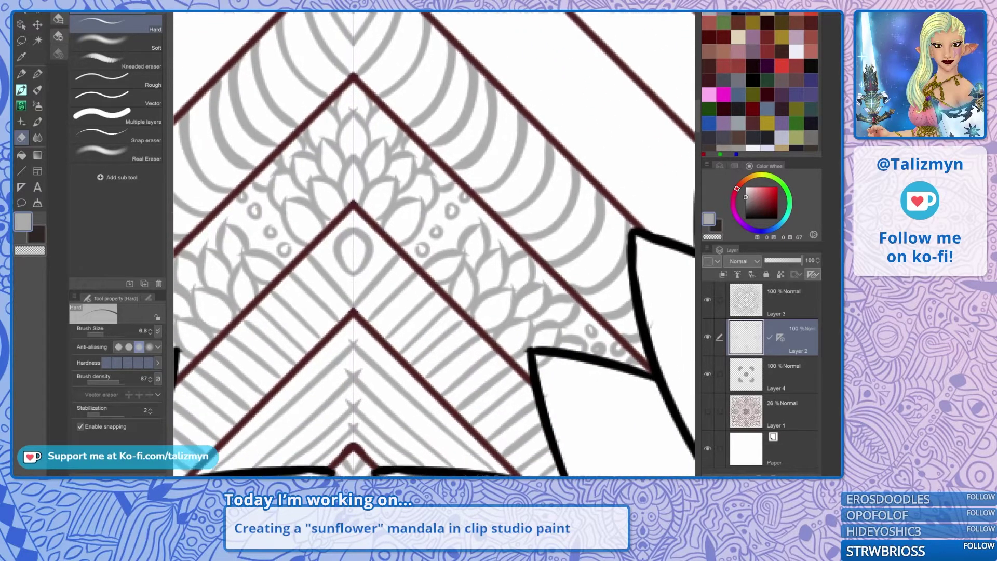
{"action": "left_click_drag", "start_coordinate": [397, 291], "coordinate": [448, 219]}
{"action": "left_click_drag", "start_coordinate": [422, 327], "coordinate": [449, 326]}
{"action": "scroll", "coordinate": [449, 326], "scroll_direction": "up", "scroll_amount": 2}
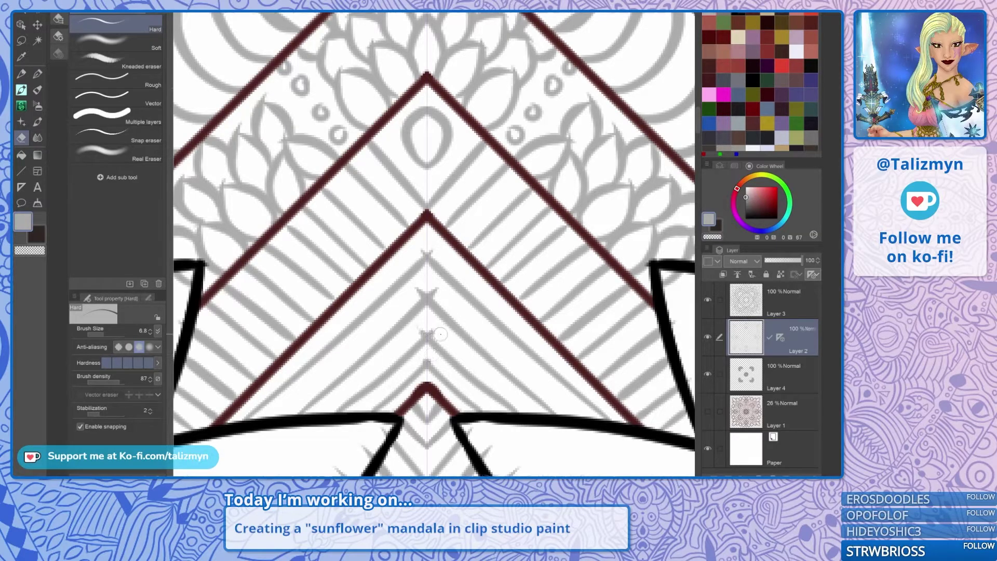
{"action": "left_click_drag", "start_coordinate": [438, 331], "coordinate": [429, 331]}
{"action": "left_click_drag", "start_coordinate": [439, 294], "coordinate": [430, 286]}
{"action": "left_click_drag", "start_coordinate": [427, 221], "coordinate": [400, 115]}
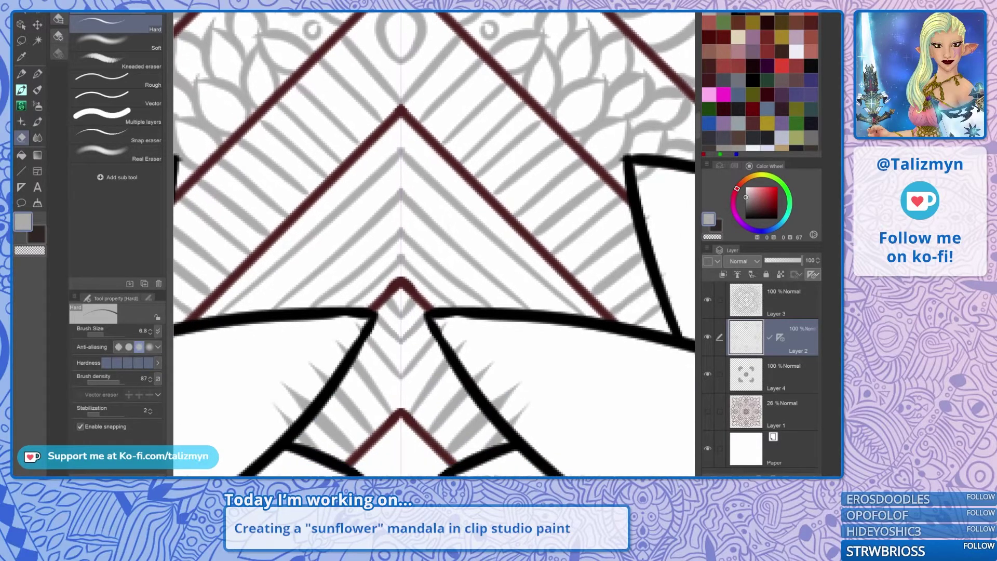
Erase the grey ray ends that run over into the two large black petals beside the innermost chevrons.
{"action": "left_click_drag", "start_coordinate": [448, 333], "coordinate": [511, 407]}
{"action": "left_click_drag", "start_coordinate": [477, 357], "coordinate": [523, 407]}
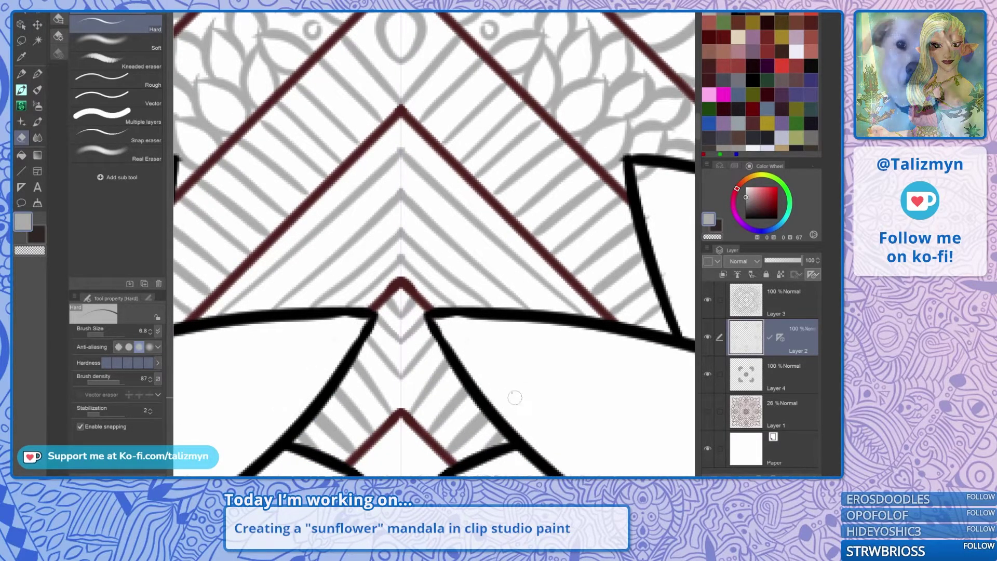
{"action": "left_click_drag", "start_coordinate": [492, 347], "coordinate": [434, 275]}
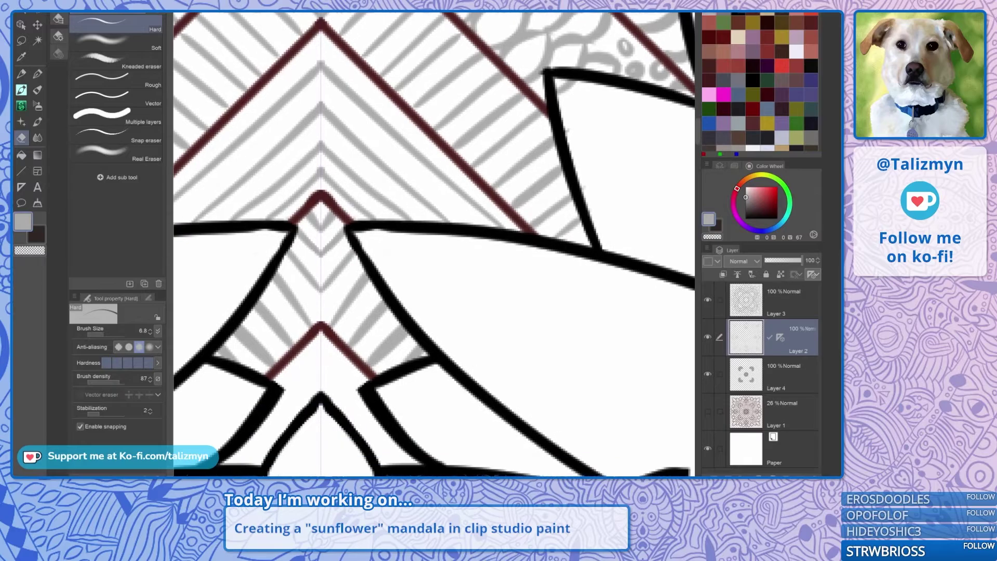
Examine the patterned chevron bands and their petal clusters, both as a whole and in close-up.
{"action": "scroll", "coordinate": [499, 344], "scroll_direction": "down", "scroll_amount": 3}
{"action": "scroll", "coordinate": [468, 335], "scroll_direction": "down", "scroll_amount": 2}
{"action": "left_click_drag", "start_coordinate": [520, 259], "coordinate": [507, 317]}
{"action": "scroll", "coordinate": [550, 310], "scroll_direction": "up", "scroll_amount": 3}
{"action": "scroll", "coordinate": [506, 318], "scroll_direction": "up", "scroll_amount": 1}
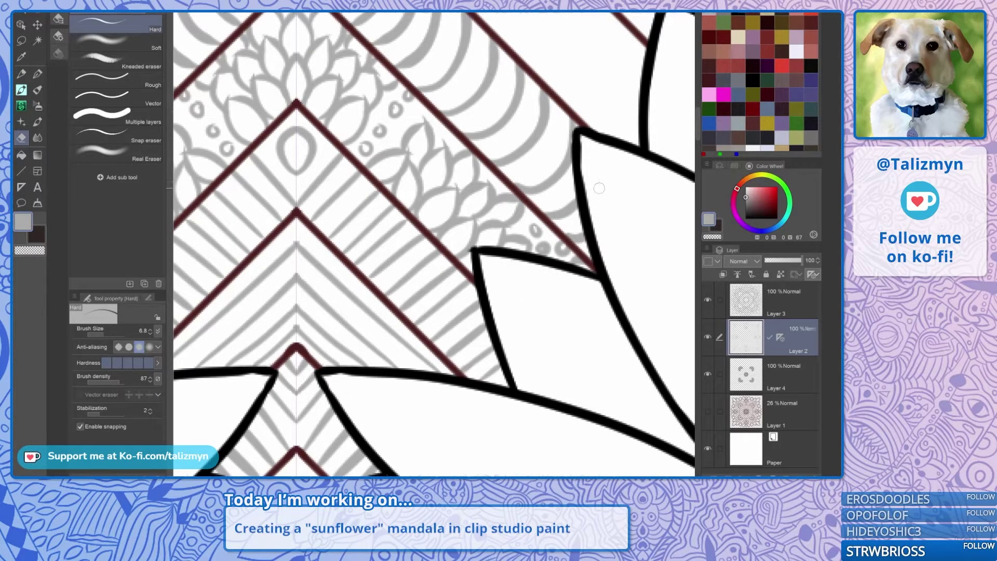
{"action": "scroll", "coordinate": [571, 269], "scroll_direction": "down", "scroll_amount": 5}
{"action": "left_click_drag", "start_coordinate": [571, 270], "coordinate": [604, 338]}
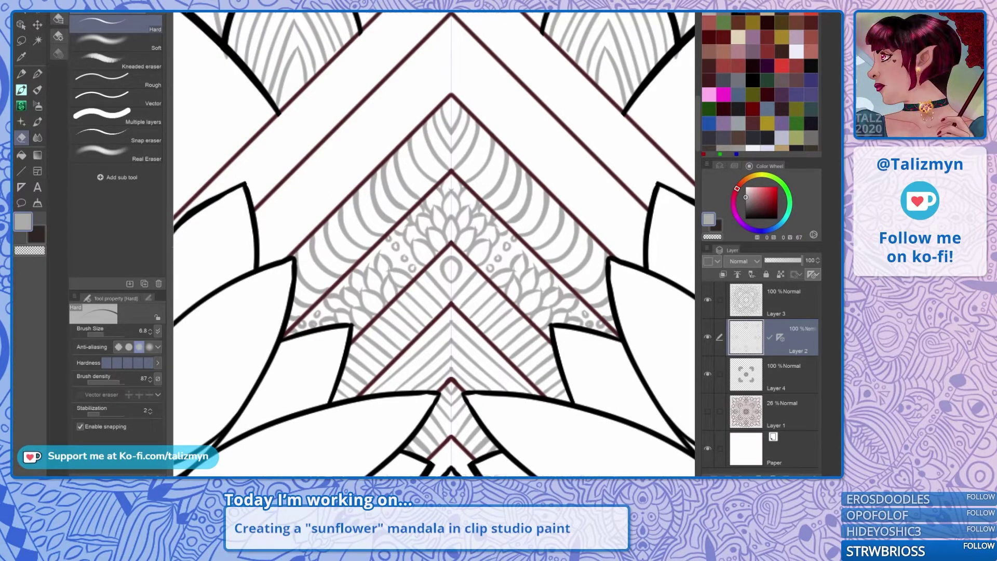
{"action": "scroll", "coordinate": [612, 298], "scroll_direction": "up", "scroll_amount": 4}
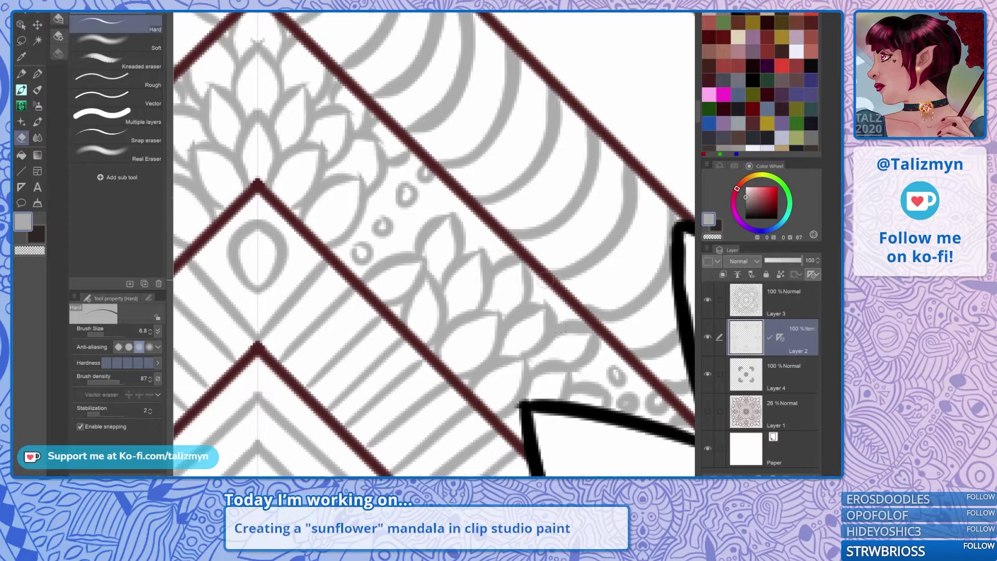
{"action": "left_click_drag", "start_coordinate": [544, 280], "coordinate": [494, 258]}
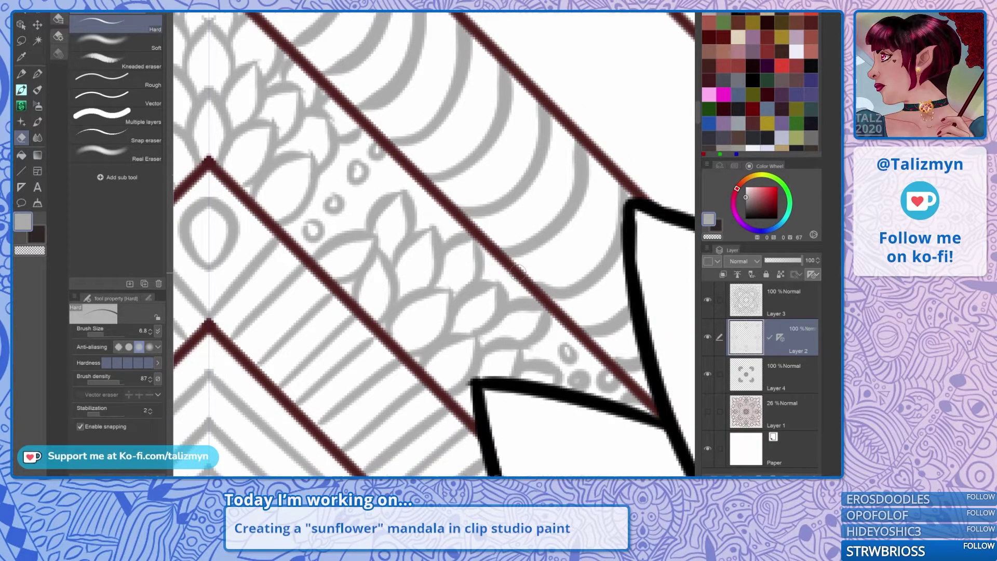
{"action": "scroll", "coordinate": [587, 272], "scroll_direction": "down", "scroll_amount": 4}
{"action": "left_click_drag", "start_coordinate": [519, 273], "coordinate": [591, 364]}
{"action": "scroll", "coordinate": [508, 281], "scroll_direction": "up", "scroll_amount": 4}
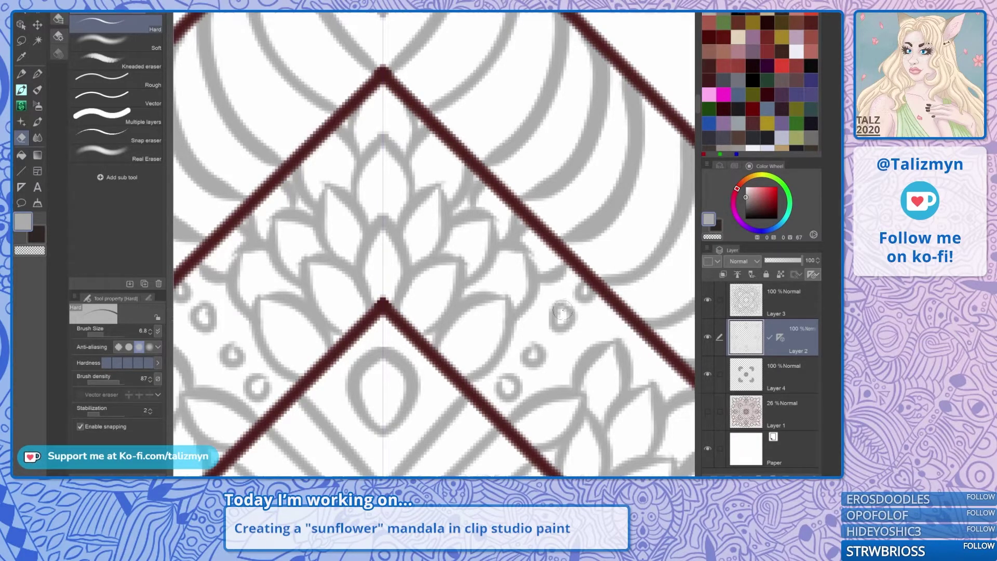
Draw small mirrored grey teardrop marks inside the petals of the central flower cluster with the G-pen.
{"action": "key", "text": "p"}
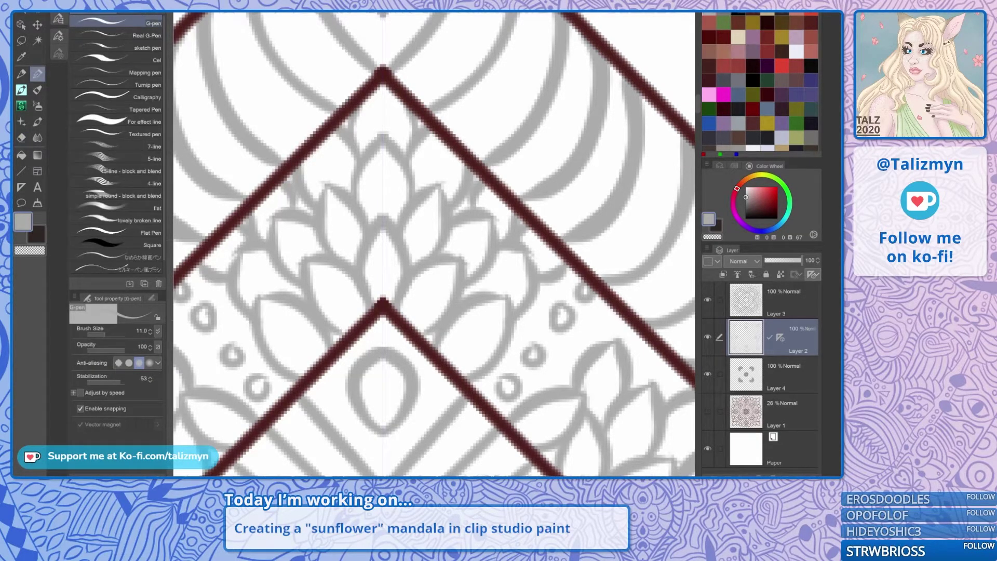
{"action": "scroll", "coordinate": [577, 272], "scroll_direction": "down", "scroll_amount": 2}
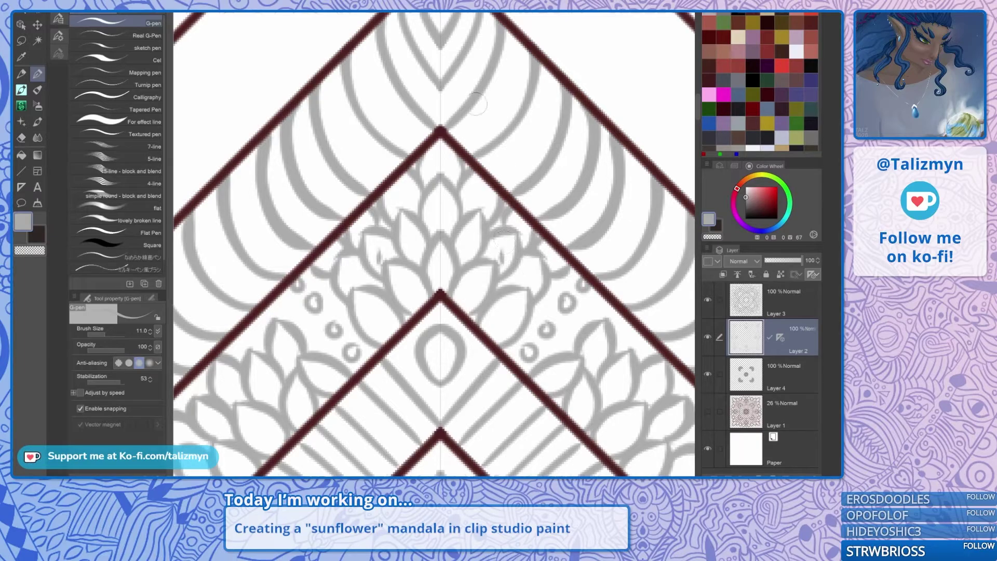
{"action": "key", "text": "ctrl+z"}
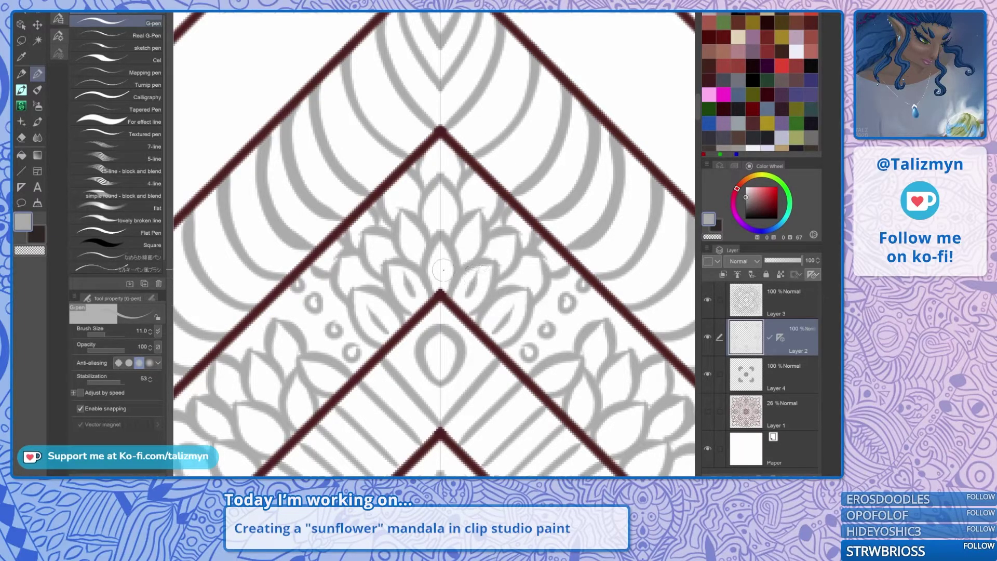
{"action": "left_click_drag", "start_coordinate": [440, 198], "coordinate": [441, 219]}
{"action": "left_click_drag", "start_coordinate": [441, 255], "coordinate": [441, 274]}
{"action": "left_click_drag", "start_coordinate": [440, 151], "coordinate": [440, 163]}
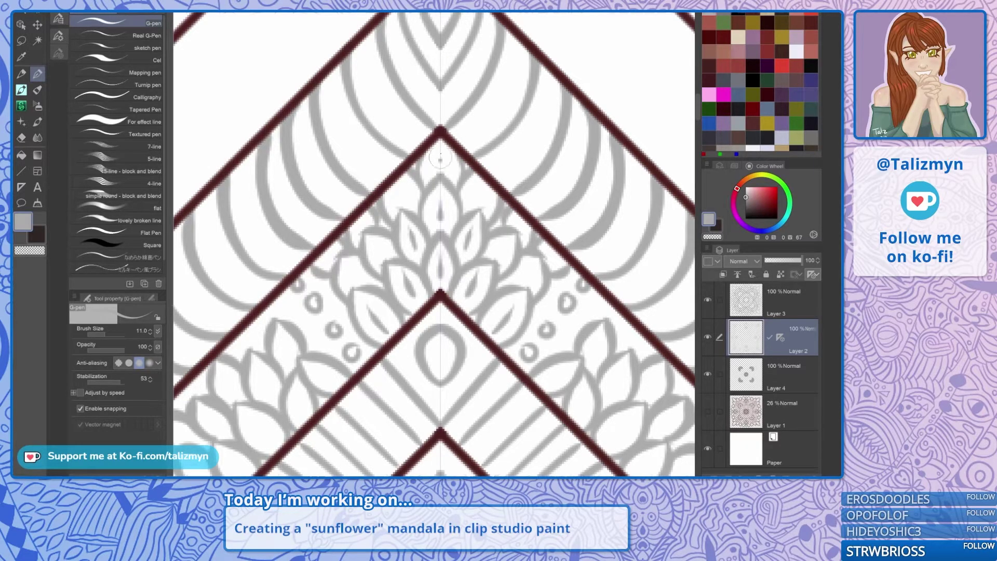
{"action": "left_click_drag", "start_coordinate": [479, 205], "coordinate": [484, 191]}
{"action": "left_click_drag", "start_coordinate": [502, 255], "coordinate": [507, 247]}
{"action": "left_click_drag", "start_coordinate": [528, 280], "coordinate": [533, 271]}
{"action": "left_click_drag", "start_coordinate": [554, 216], "coordinate": [409, 136]}
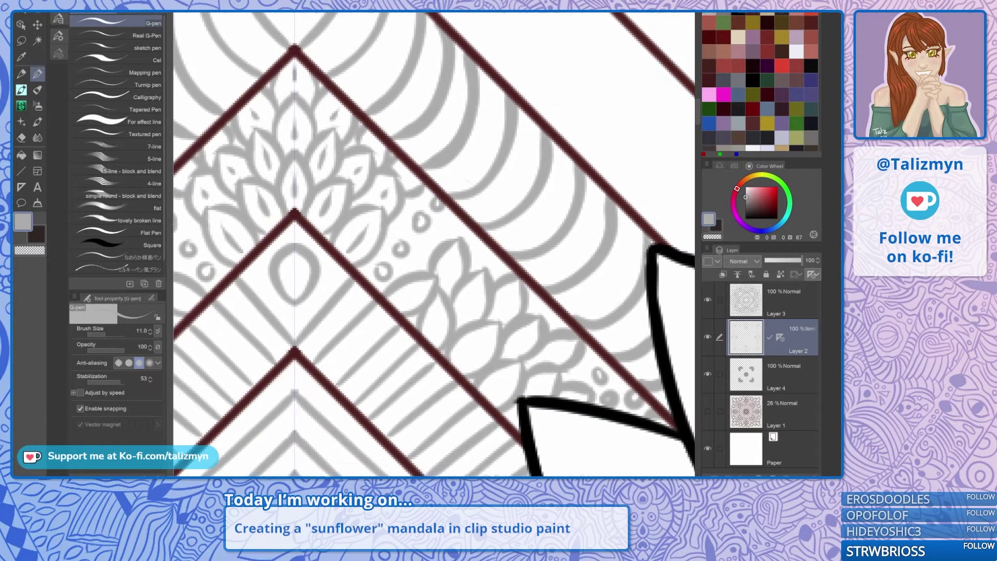
Add the same small grey teardrop marks to the petals of the side flower clusters, down to the black petals.
{"action": "left_click_drag", "start_coordinate": [407, 300], "coordinate": [418, 295]}
{"action": "left_click_drag", "start_coordinate": [436, 330], "coordinate": [436, 315]}
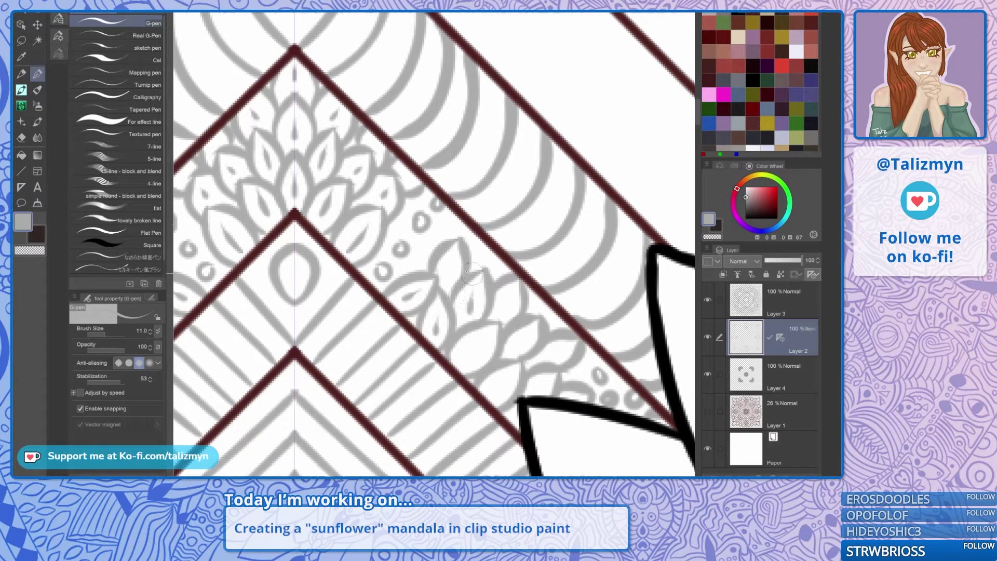
{"action": "left_click_drag", "start_coordinate": [469, 357], "coordinate": [482, 342]}
{"action": "left_click_drag", "start_coordinate": [504, 309], "coordinate": [511, 297]}
{"action": "left_click_drag", "start_coordinate": [515, 346], "coordinate": [526, 337]}
{"action": "left_click_drag", "start_coordinate": [492, 395], "coordinate": [558, 366]}
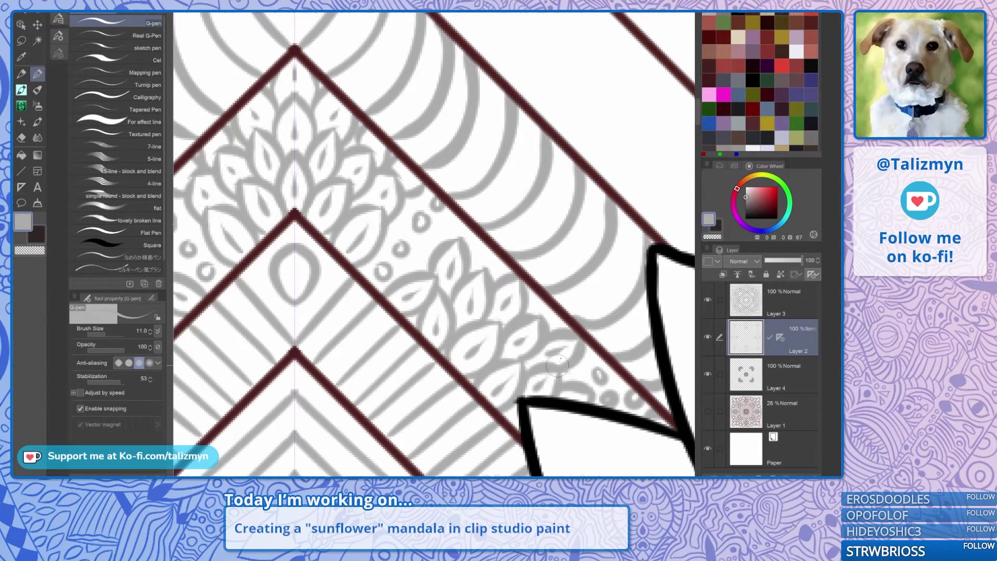
Draw a mirrored row of small grey scallops along the inner edge of the outermost brown chevron, up to its peak.
{"action": "scroll", "coordinate": [565, 292], "scroll_direction": "down", "scroll_amount": 5}
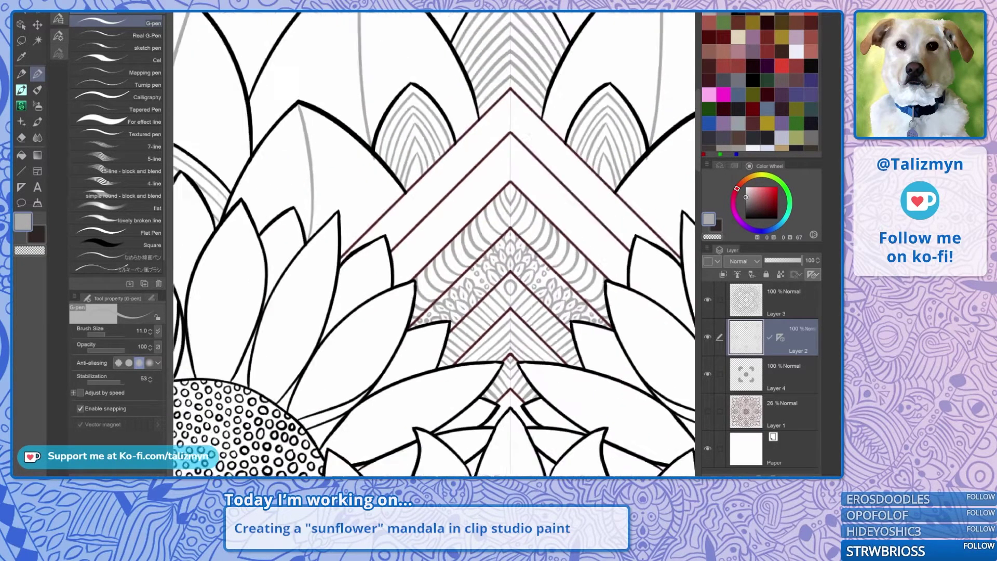
{"action": "scroll", "coordinate": [525, 383], "scroll_direction": "down", "scroll_amount": 4}
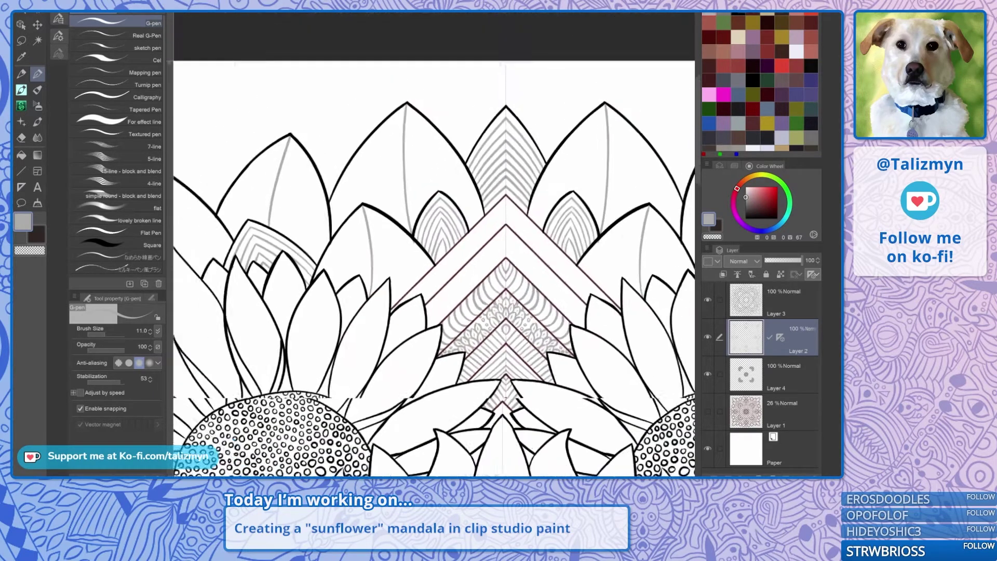
{"action": "scroll", "coordinate": [546, 270], "scroll_direction": "up", "scroll_amount": 5}
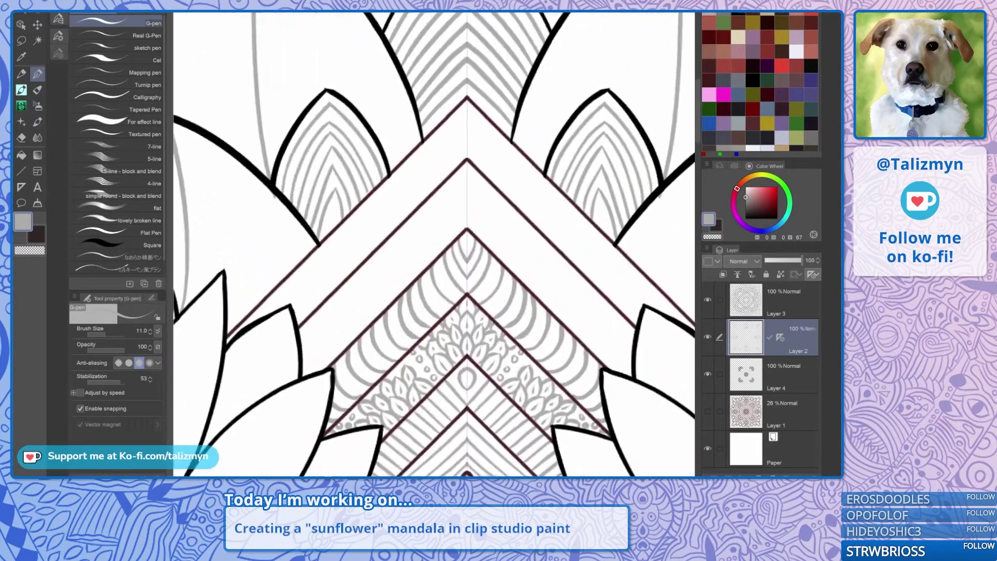
{"action": "left_click_drag", "start_coordinate": [434, 249], "coordinate": [503, 274]}
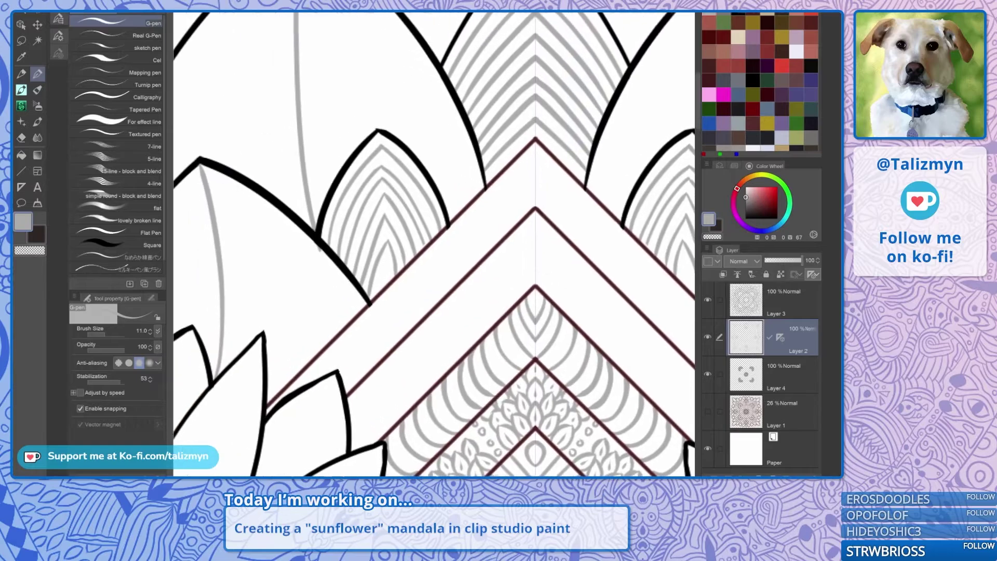
{"action": "scroll", "coordinate": [278, 355], "scroll_direction": "up", "scroll_amount": 3}
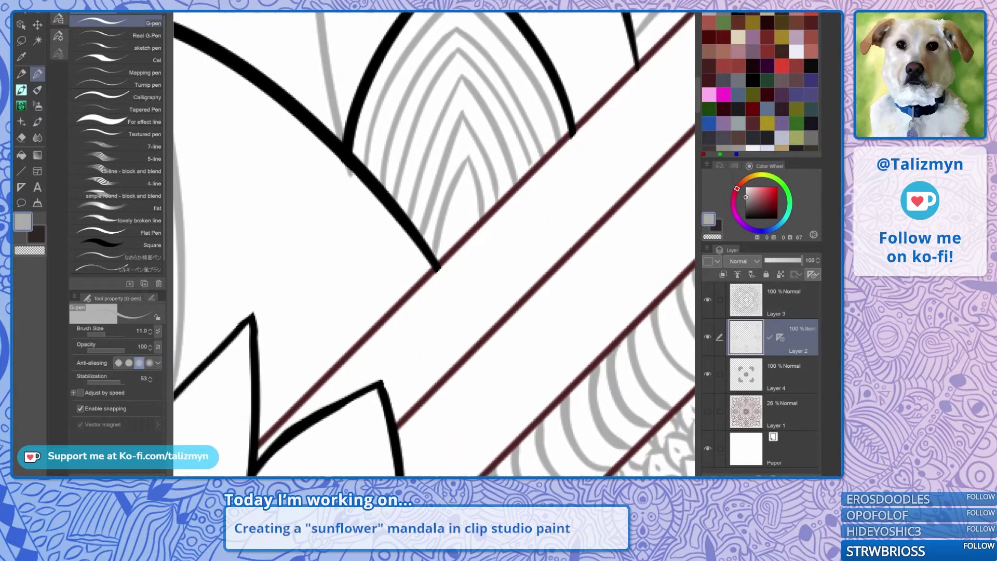
{"action": "mouse_move", "coordinate": [294, 419]}
{"action": "left_mouse_down"}
{"action": "mouse_move", "coordinate": [322, 403]}
{"action": "mouse_move", "coordinate": [345, 365]}
{"action": "left_mouse_up"}
{"action": "key", "text": "ctrl+z"}
{"action": "mouse_move", "coordinate": [258, 448]}
{"action": "left_mouse_down"}
{"action": "mouse_move", "coordinate": [328, 376]}
{"action": "mouse_move", "coordinate": [379, 344]}
{"action": "mouse_move", "coordinate": [457, 243]}
{"action": "mouse_move", "coordinate": [340, 355]}
{"action": "left_mouse_up"}
{"action": "mouse_move", "coordinate": [341, 391]}
{"action": "left_mouse_down"}
{"action": "mouse_move", "coordinate": [441, 266]}
{"action": "mouse_move", "coordinate": [471, 255]}
{"action": "mouse_move", "coordinate": [468, 235]}
{"action": "mouse_move", "coordinate": [448, 251]}
{"action": "left_mouse_up"}
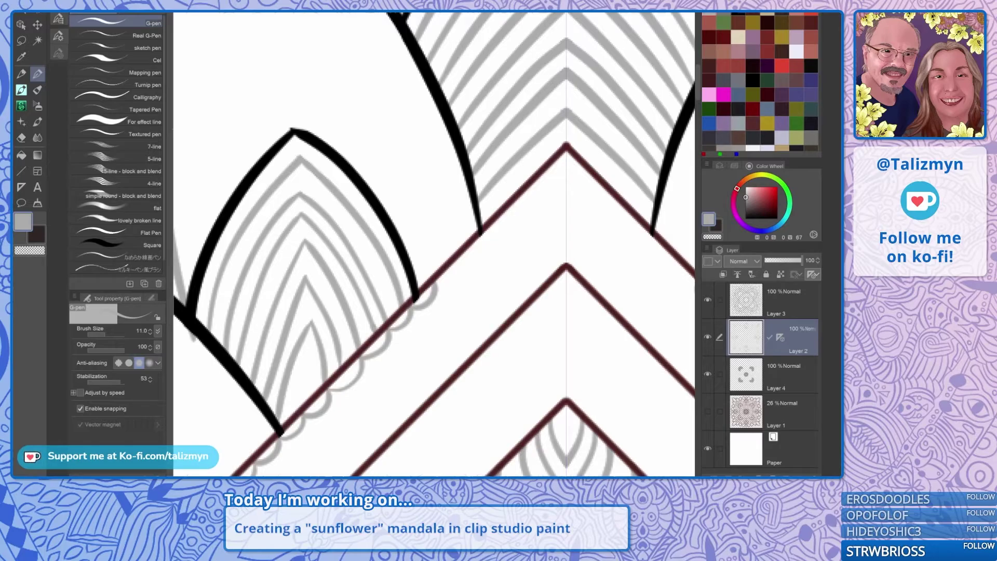
{"action": "mouse_move", "coordinate": [442, 260]}
{"action": "left_mouse_down"}
{"action": "mouse_move", "coordinate": [397, 310]}
{"action": "mouse_move", "coordinate": [415, 314]}
{"action": "mouse_move", "coordinate": [445, 290]}
{"action": "mouse_move", "coordinate": [525, 197]}
{"action": "left_mouse_up"}
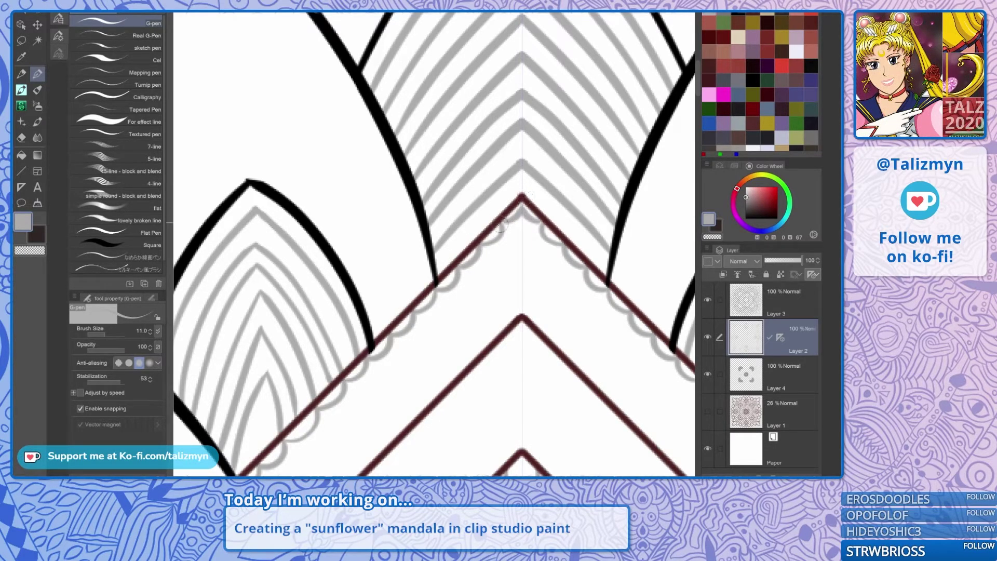
Draw a second row of grey scallops beneath the first one, from the black petals up to the chevron's peak.
{"action": "scroll", "coordinate": [510, 200], "scroll_direction": "down", "scroll_amount": 3}
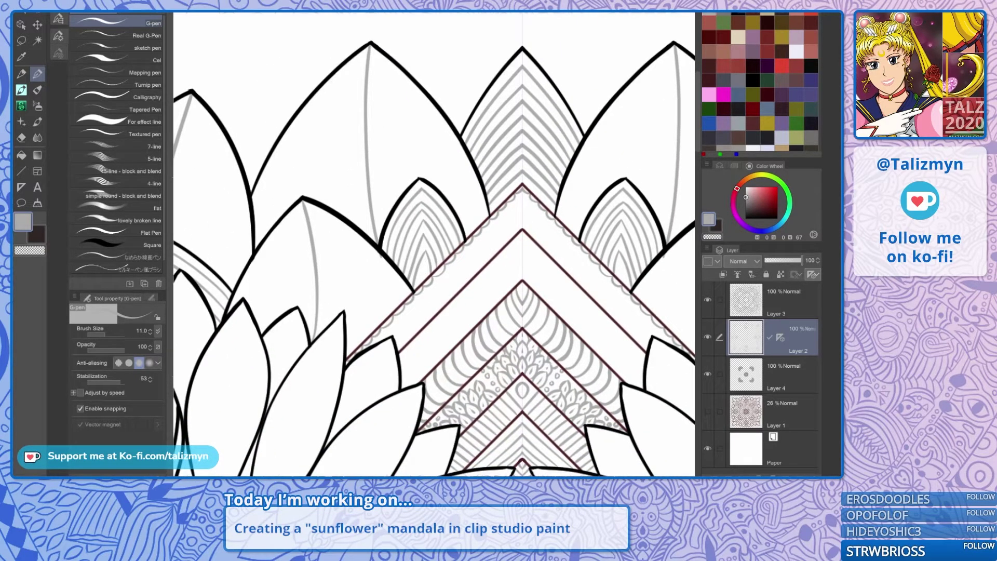
{"action": "scroll", "coordinate": [462, 240], "scroll_direction": "up", "scroll_amount": 3}
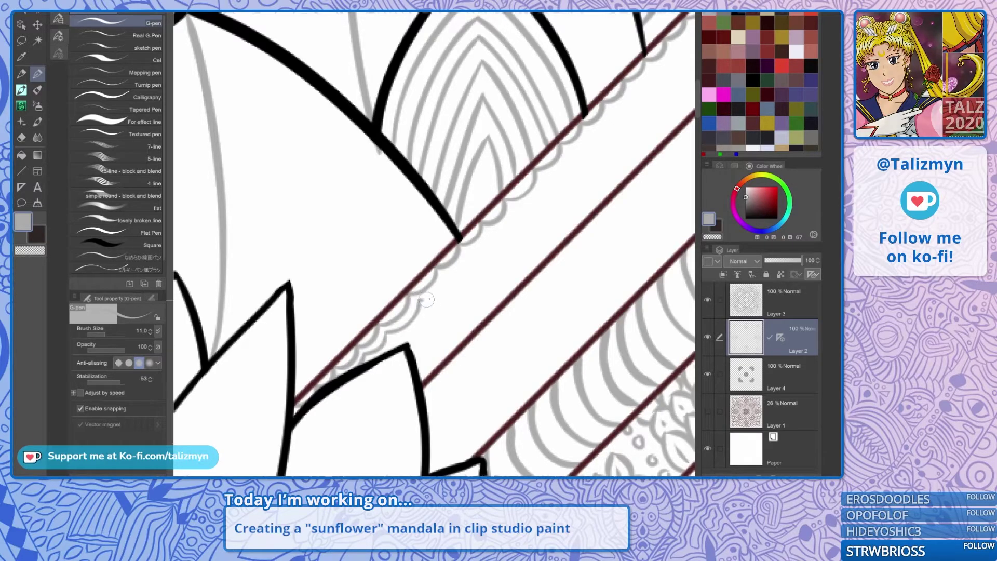
{"action": "mouse_move", "coordinate": [456, 272]}
{"action": "left_mouse_down"}
{"action": "mouse_move", "coordinate": [358, 369]}
{"action": "mouse_move", "coordinate": [439, 296]}
{"action": "mouse_move", "coordinate": [439, 279]}
{"action": "mouse_move", "coordinate": [462, 273]}
{"action": "mouse_move", "coordinate": [466, 263]}
{"action": "mouse_move", "coordinate": [440, 288]}
{"action": "mouse_move", "coordinate": [539, 176]}
{"action": "left_mouse_up"}
{"action": "key", "text": "ctrl+z"}
{"action": "left_click_drag", "start_coordinate": [570, 147], "coordinate": [469, 251]}
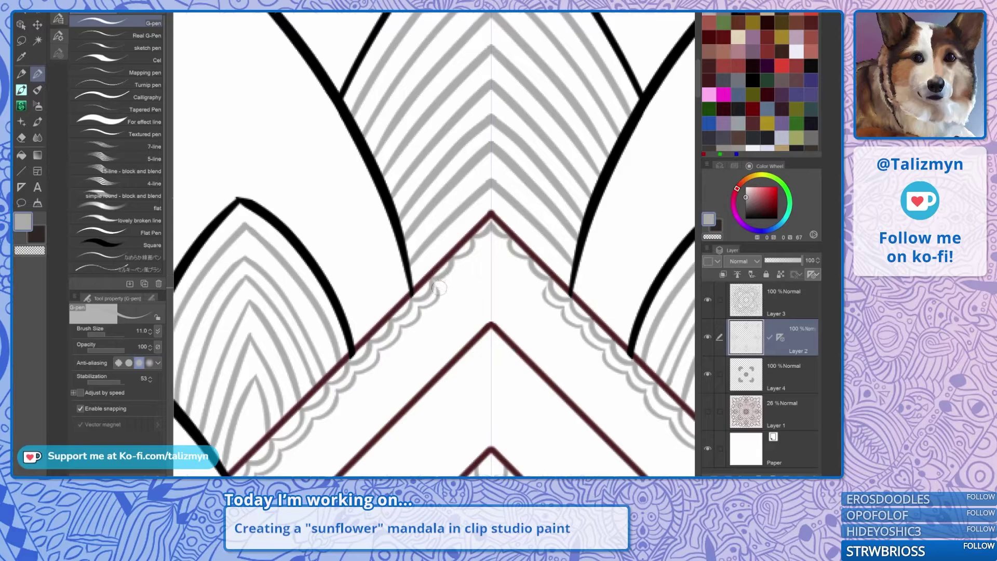
{"action": "left_click_drag", "start_coordinate": [439, 287], "coordinate": [495, 237]}
Add a third row of grey scallops below the second, following the outermost band up to the symmetry axis.
{"action": "left_click_drag", "start_coordinate": [364, 363], "coordinate": [499, 204]}
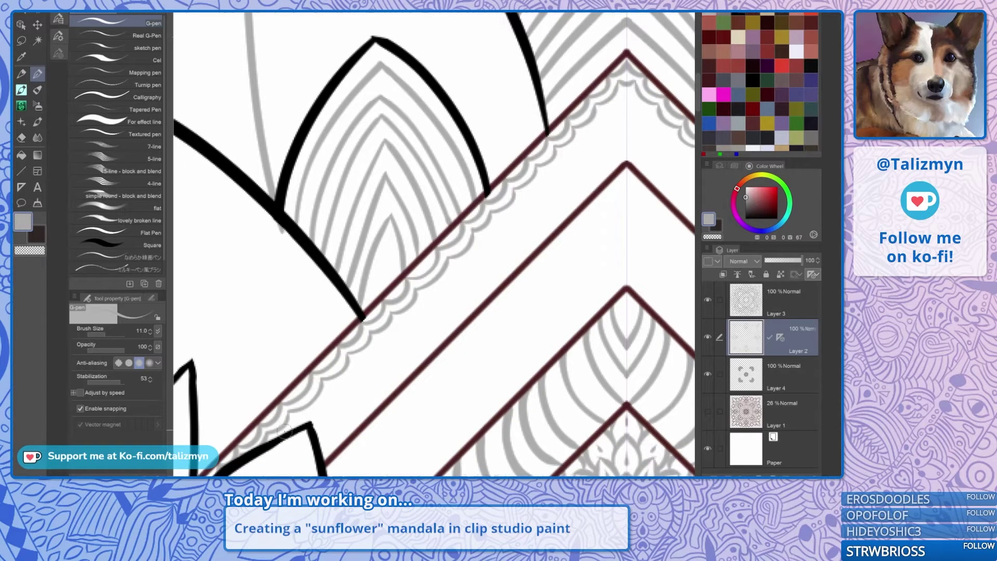
{"action": "mouse_move", "coordinate": [276, 440]}
{"action": "left_mouse_down"}
{"action": "mouse_move", "coordinate": [357, 372]}
{"action": "mouse_move", "coordinate": [457, 262]}
{"action": "left_mouse_up"}
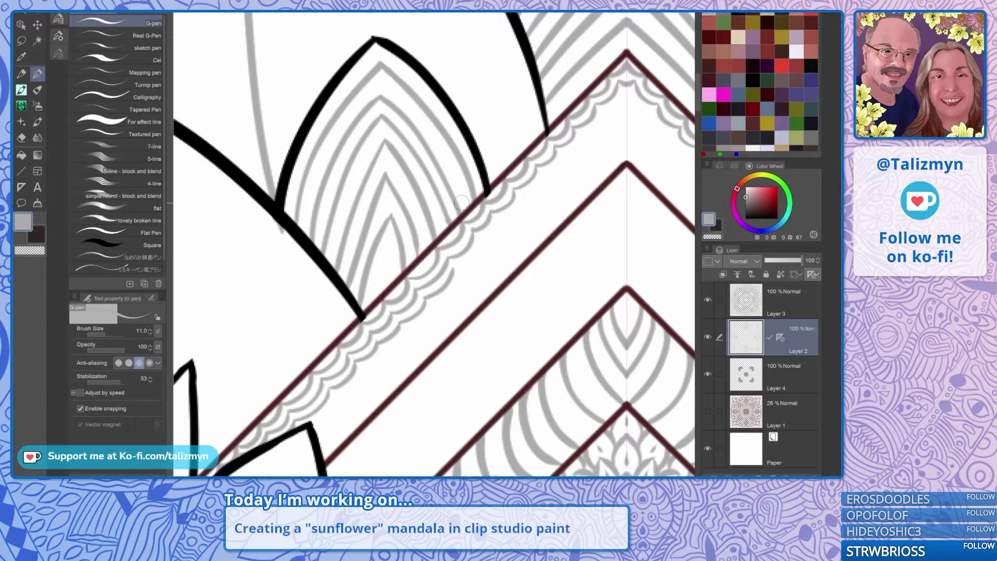
{"action": "left_click_drag", "start_coordinate": [462, 203], "coordinate": [421, 257]}
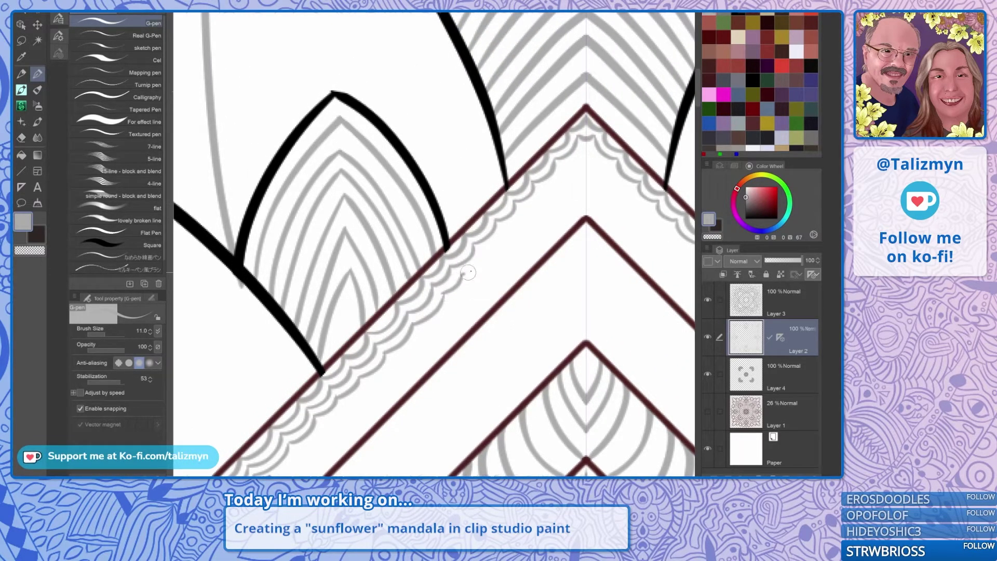
{"action": "left_click_drag", "start_coordinate": [507, 203], "coordinate": [407, 286]}
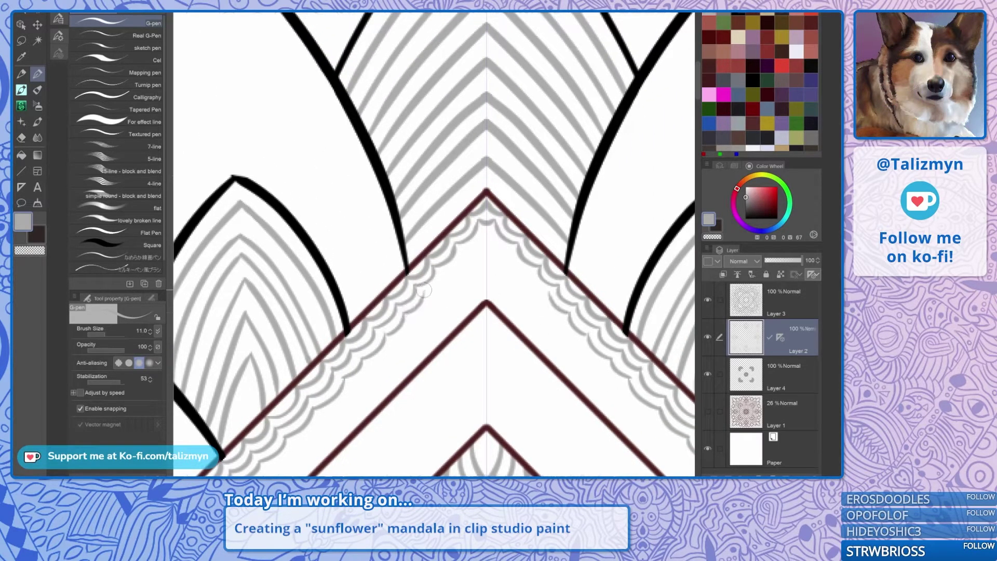
{"action": "mouse_move", "coordinate": [410, 270]}
{"action": "left_mouse_down"}
{"action": "mouse_move", "coordinate": [392, 250]}
{"action": "mouse_move", "coordinate": [409, 285]}
{"action": "left_mouse_up"}
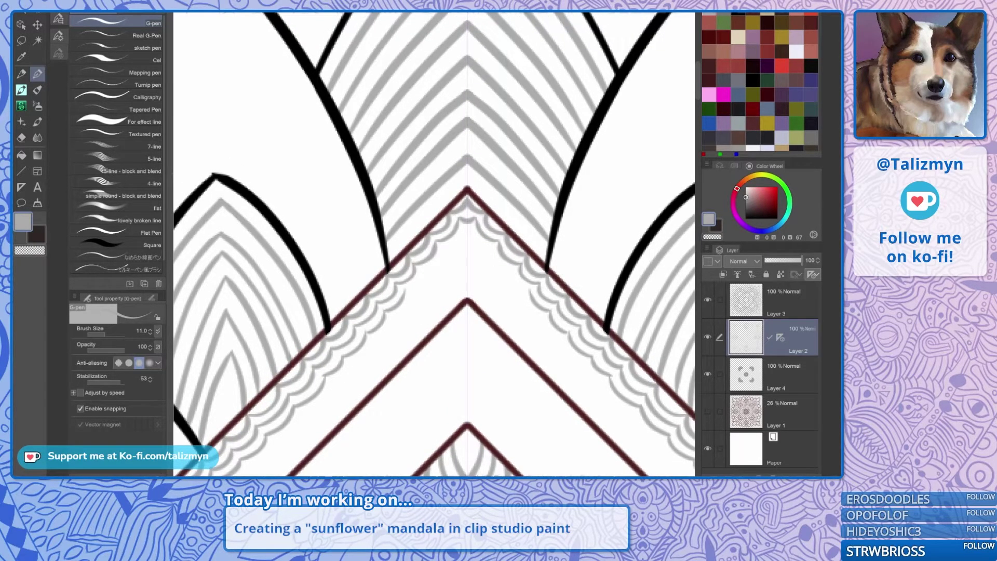
{"action": "left_click_drag", "start_coordinate": [404, 291], "coordinate": [468, 222]}
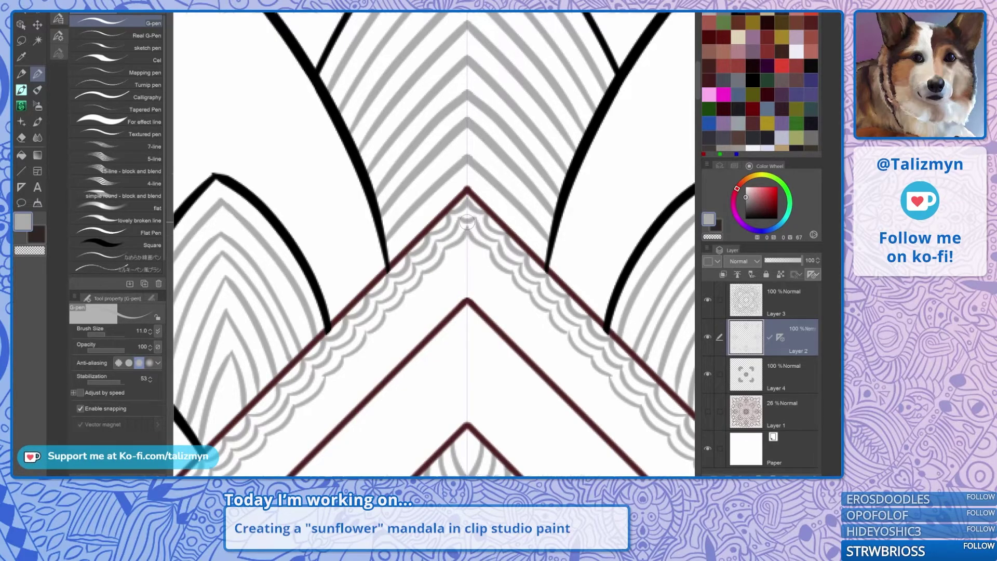
{"action": "mouse_move", "coordinate": [467, 222]}
{"action": "left_mouse_down"}
{"action": "mouse_move", "coordinate": [470, 177]}
{"action": "mouse_move", "coordinate": [637, 52]}
{"action": "left_mouse_up"}
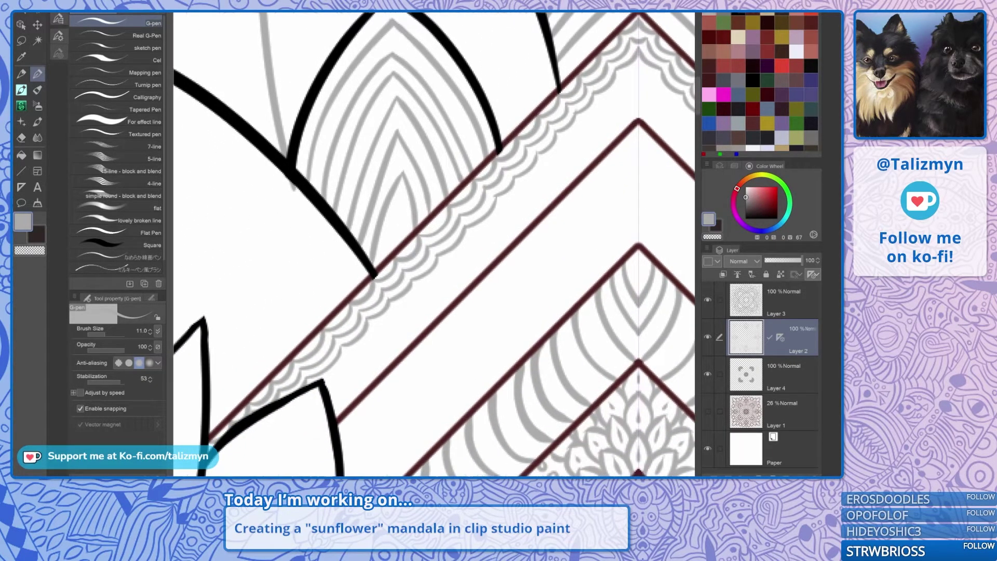
Check the computer's battery status and close its display.
{"action": "left_click", "coordinate": [689, 493]}
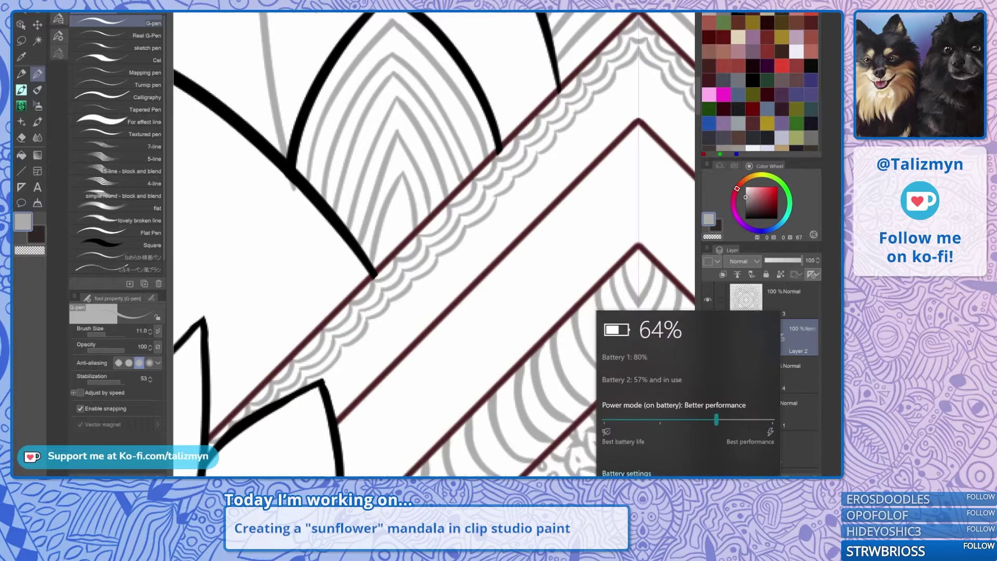
{"action": "left_click", "coordinate": [825, 412]}
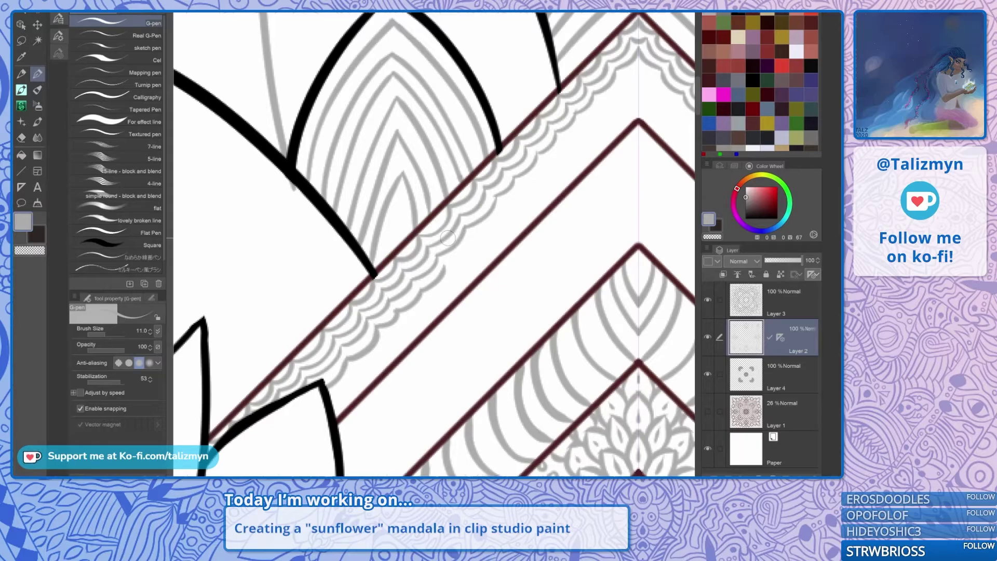
Draw the fourth row of grey scallops in the outermost band and a wavy line below it.
{"action": "left_click_drag", "start_coordinate": [448, 238], "coordinate": [393, 309]}
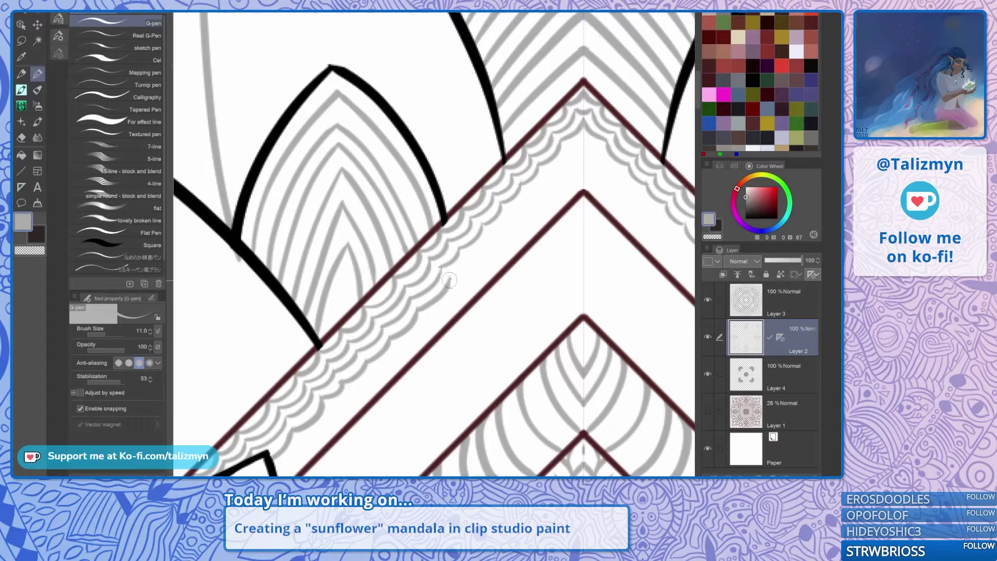
{"action": "mouse_move", "coordinate": [489, 237]}
{"action": "left_mouse_down"}
{"action": "mouse_move", "coordinate": [474, 278]}
{"action": "mouse_move", "coordinate": [414, 315]}
{"action": "mouse_move", "coordinate": [508, 216]}
{"action": "left_mouse_up"}
{"action": "mouse_move", "coordinate": [416, 295]}
{"action": "left_mouse_down"}
{"action": "mouse_move", "coordinate": [506, 194]}
{"action": "mouse_move", "coordinate": [514, 156]}
{"action": "left_mouse_up"}
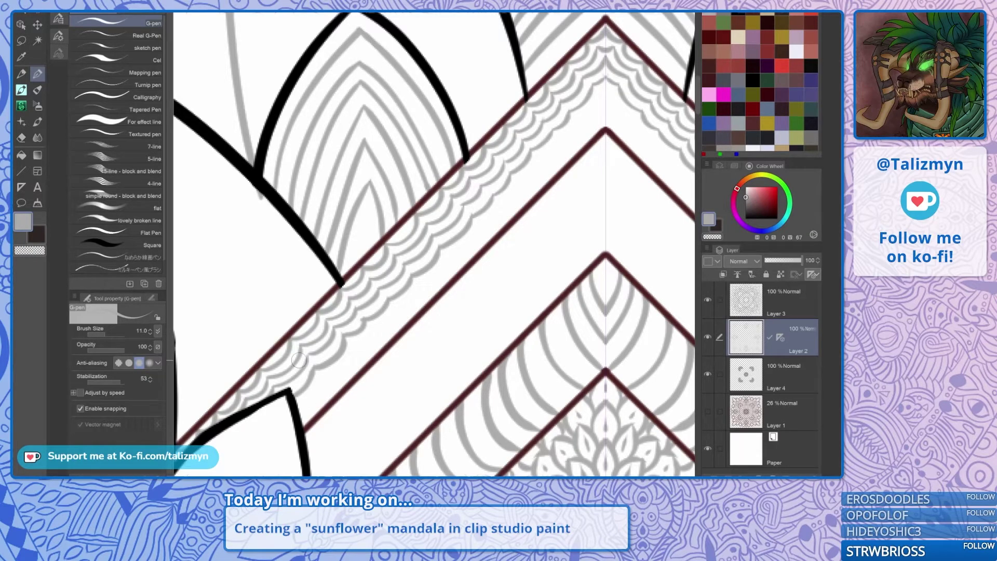
{"action": "mouse_move", "coordinate": [298, 407]}
{"action": "left_mouse_down"}
{"action": "mouse_move", "coordinate": [393, 323]}
{"action": "mouse_move", "coordinate": [613, 91]}
{"action": "mouse_move", "coordinate": [598, 21]}
{"action": "left_mouse_up"}
Examine the scallop-filled outermost band as a whole and the line crossings at its peak.
{"action": "scroll", "coordinate": [545, 259], "scroll_direction": "down", "scroll_amount": 5}
{"action": "left_click_drag", "start_coordinate": [561, 260], "coordinate": [528, 288]}
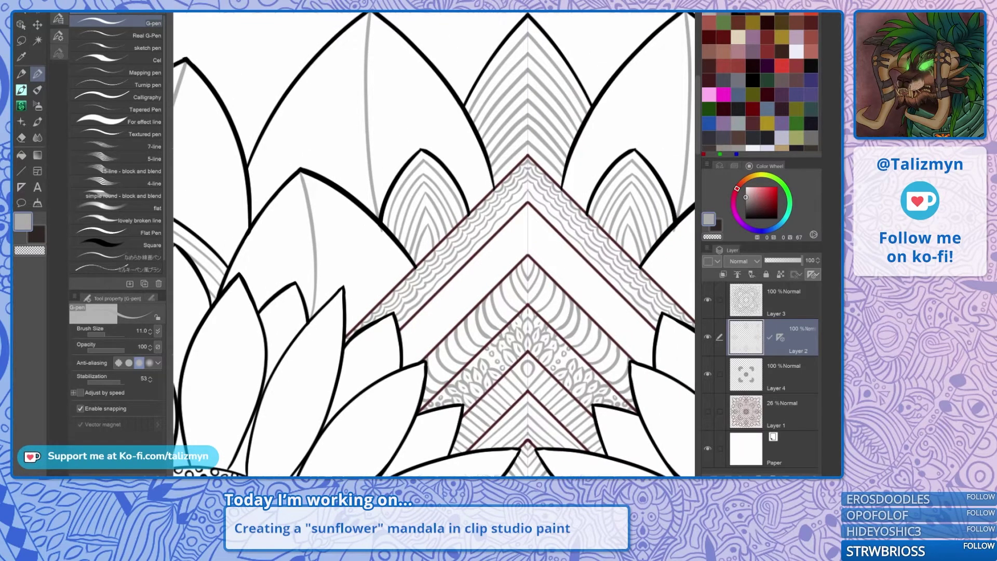
{"action": "scroll", "coordinate": [442, 326], "scroll_direction": "up", "scroll_amount": 5}
{"action": "left_click_drag", "start_coordinate": [452, 322], "coordinate": [370, 294]}
{"action": "left_click_drag", "start_coordinate": [583, 101], "coordinate": [468, 277]}
{"action": "scroll", "coordinate": [469, 278], "scroll_direction": "up", "scroll_amount": 1}
{"action": "scroll", "coordinate": [469, 283], "scroll_direction": "up", "scroll_amount": 1}
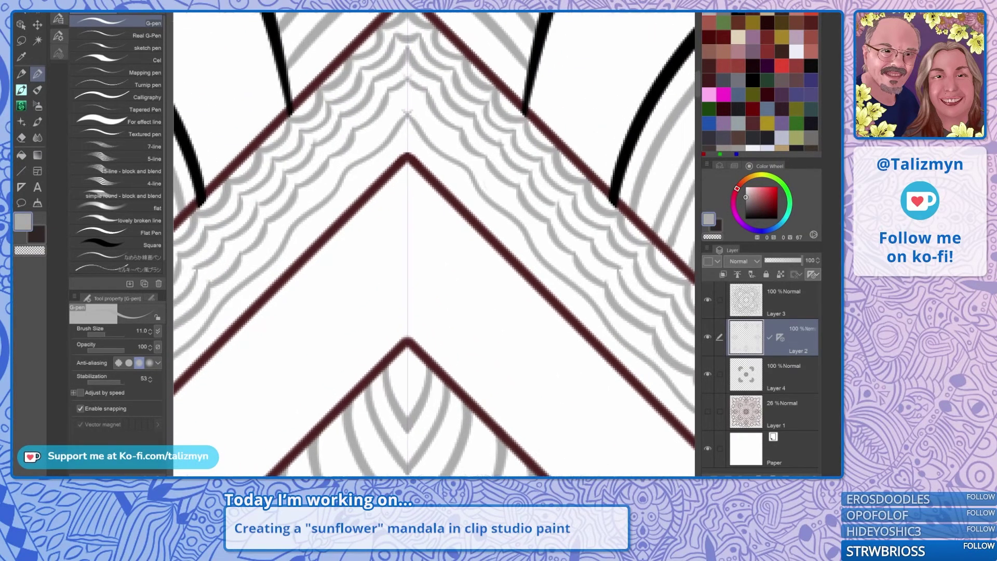
Draw small nested grey V stripes beneath the peak of the second brown band, centred on the symmetry axis.
{"action": "mouse_move", "coordinate": [419, 173]}
{"action": "left_mouse_down"}
{"action": "mouse_move", "coordinate": [402, 217]}
{"action": "mouse_move", "coordinate": [428, 187]}
{"action": "mouse_move", "coordinate": [381, 288]}
{"action": "left_mouse_up"}
{"action": "key", "text": "ctrl+z"}
{"action": "key", "text": "ctrl+z"}
{"action": "key", "text": "ctrl+z"}
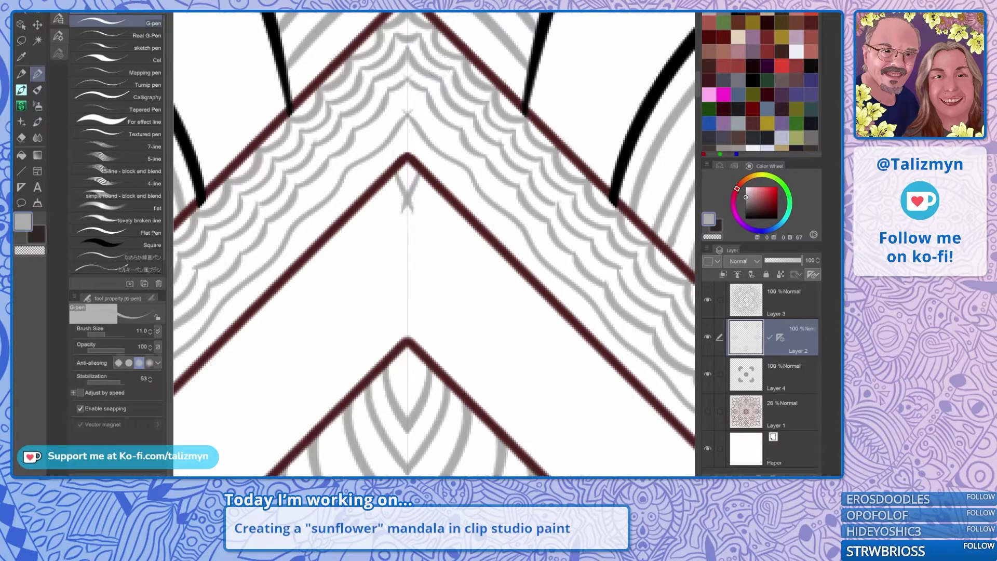
{"action": "left_click_drag", "start_coordinate": [420, 193], "coordinate": [407, 215]}
{"action": "mouse_move", "coordinate": [417, 172]}
{"action": "left_mouse_down"}
{"action": "mouse_move", "coordinate": [428, 196]}
{"action": "mouse_move", "coordinate": [407, 219]}
{"action": "mouse_move", "coordinate": [431, 185]}
{"action": "mouse_move", "coordinate": [405, 214]}
{"action": "mouse_move", "coordinate": [447, 203]}
{"action": "mouse_move", "coordinate": [408, 244]}
{"action": "left_mouse_up"}
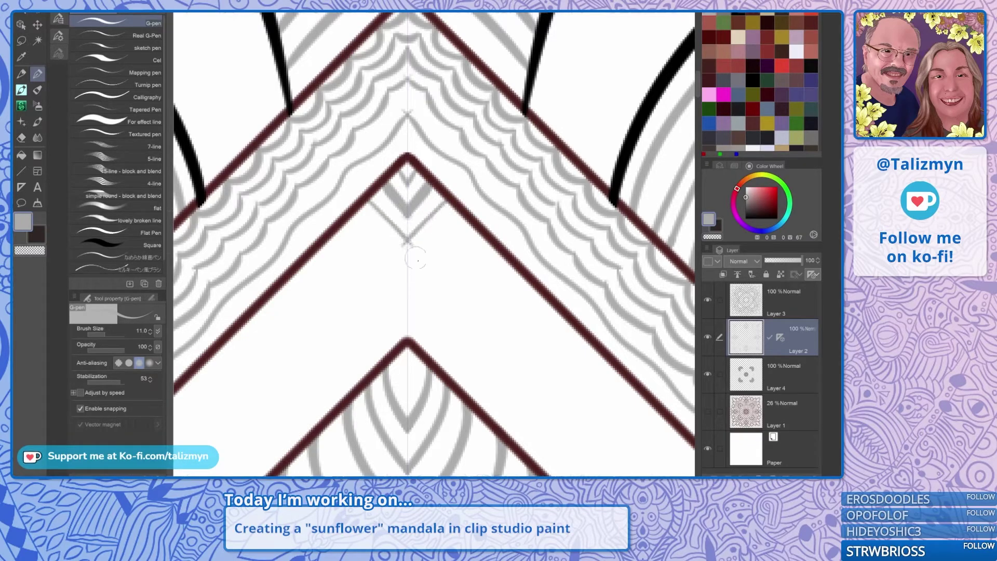
{"action": "key", "text": "ctrl+z"}
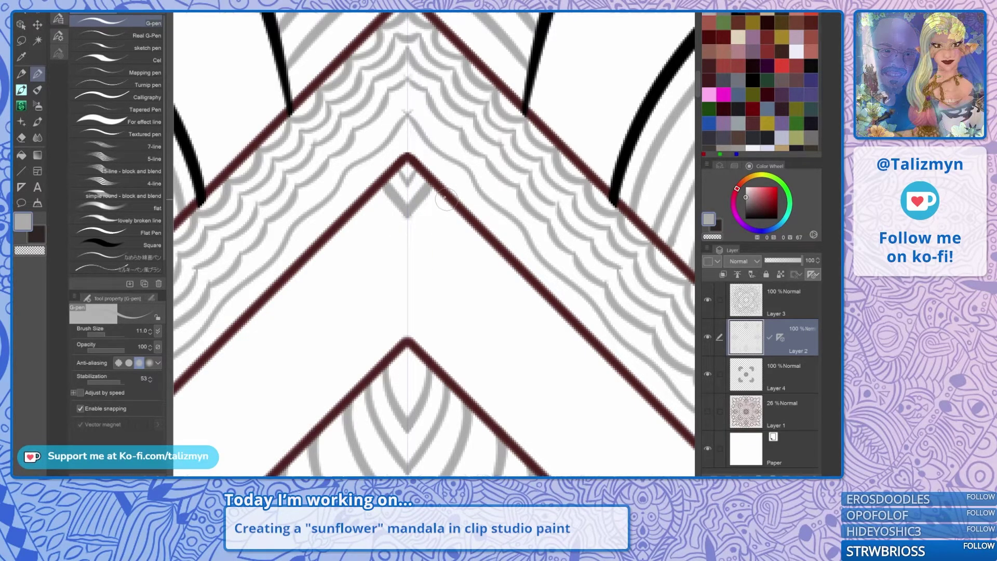
Draw larger thick and thin V stripes down to the next brown peak and erase the line crossing on the axis.
{"action": "left_click_drag", "start_coordinate": [445, 198], "coordinate": [412, 247]}
{"action": "mouse_move", "coordinate": [407, 283]}
{"action": "left_mouse_down"}
{"action": "mouse_move", "coordinate": [459, 212]}
{"action": "mouse_move", "coordinate": [405, 287]}
{"action": "mouse_move", "coordinate": [465, 213]}
{"action": "mouse_move", "coordinate": [442, 241]}
{"action": "mouse_move", "coordinate": [464, 216]}
{"action": "mouse_move", "coordinate": [450, 235]}
{"action": "mouse_move", "coordinate": [464, 220]}
{"action": "mouse_move", "coordinate": [478, 232]}
{"action": "mouse_move", "coordinate": [408, 317]}
{"action": "left_mouse_up"}
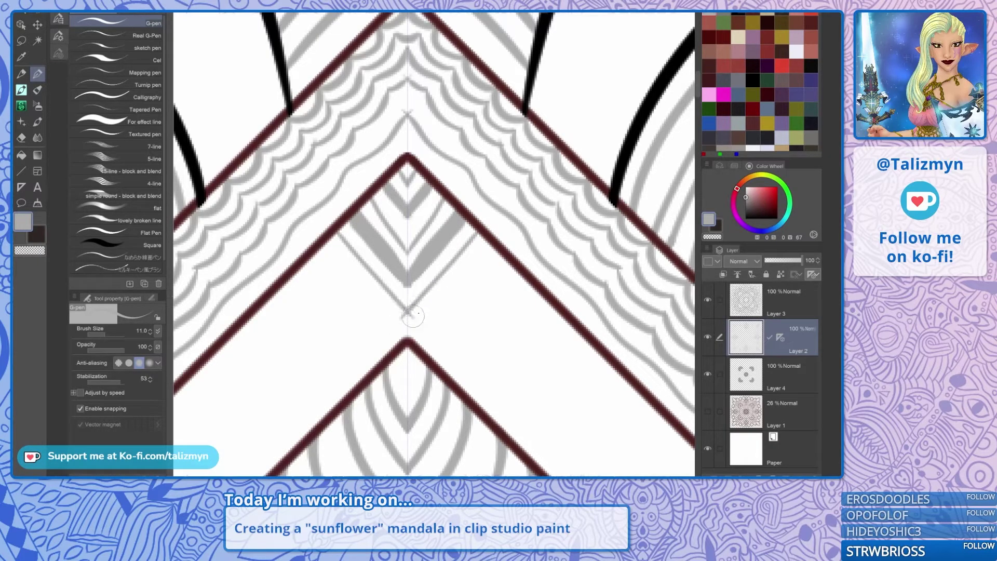
{"action": "left_click_drag", "start_coordinate": [489, 253], "coordinate": [407, 339]}
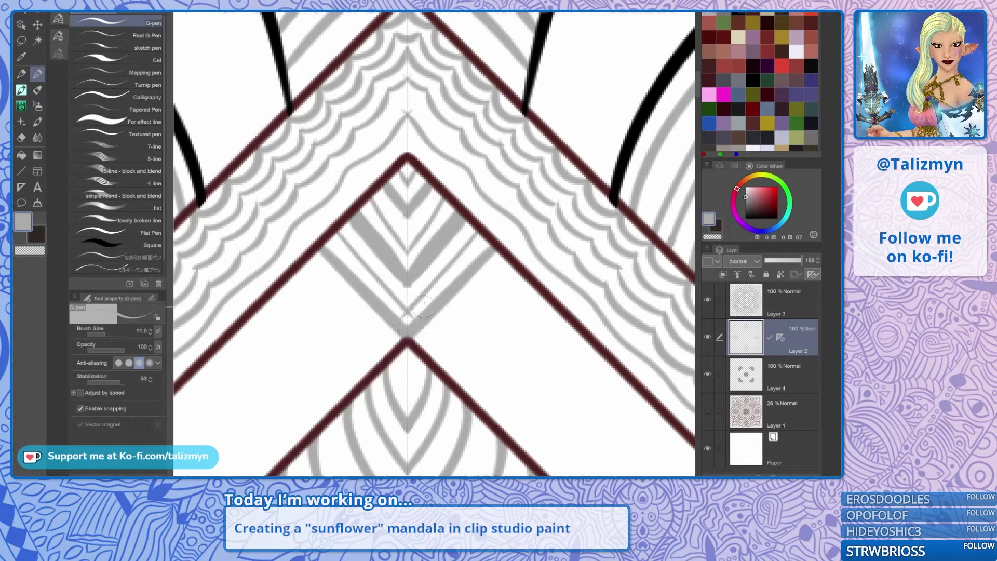
{"action": "key", "text": "e"}
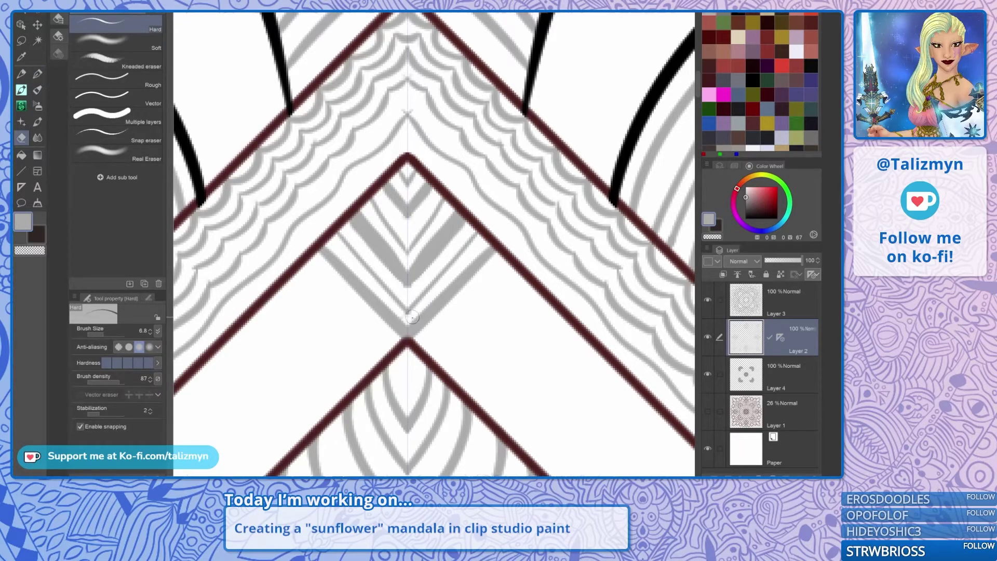
{"action": "key", "text": "p"}
Draw diagonal grey stripes across the second band just past its peak, parallel to the V stripes, and undo the last stroke.
{"action": "left_click_drag", "start_coordinate": [435, 277], "coordinate": [413, 248]}
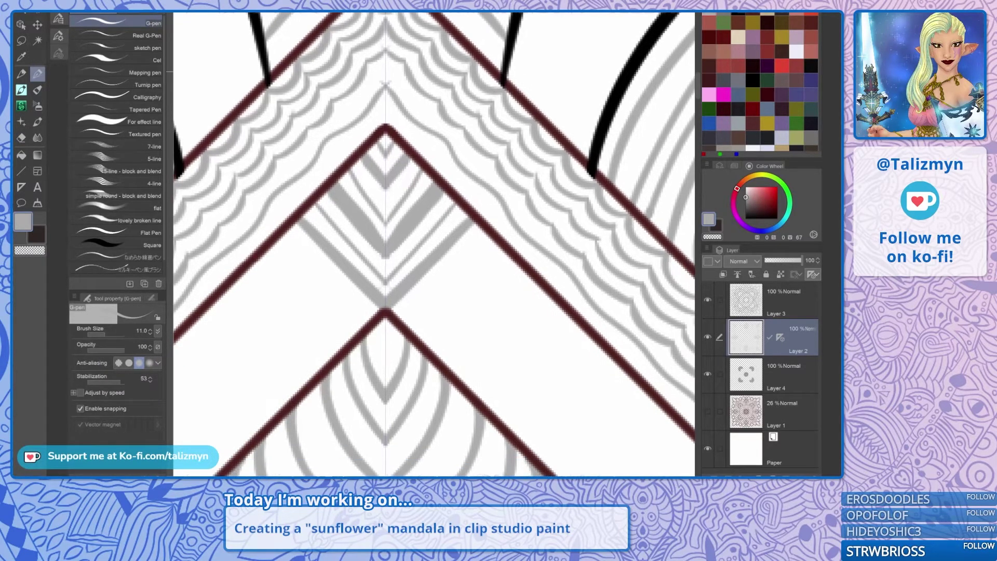
{"action": "scroll", "coordinate": [471, 288], "scroll_direction": "up", "scroll_amount": 2}
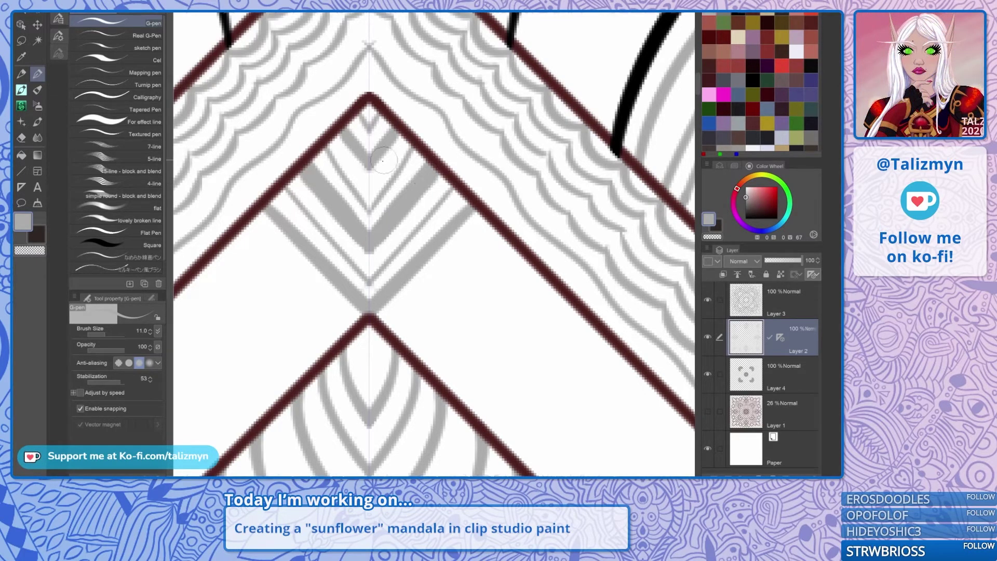
{"action": "left_click_drag", "start_coordinate": [384, 322], "coordinate": [468, 240]}
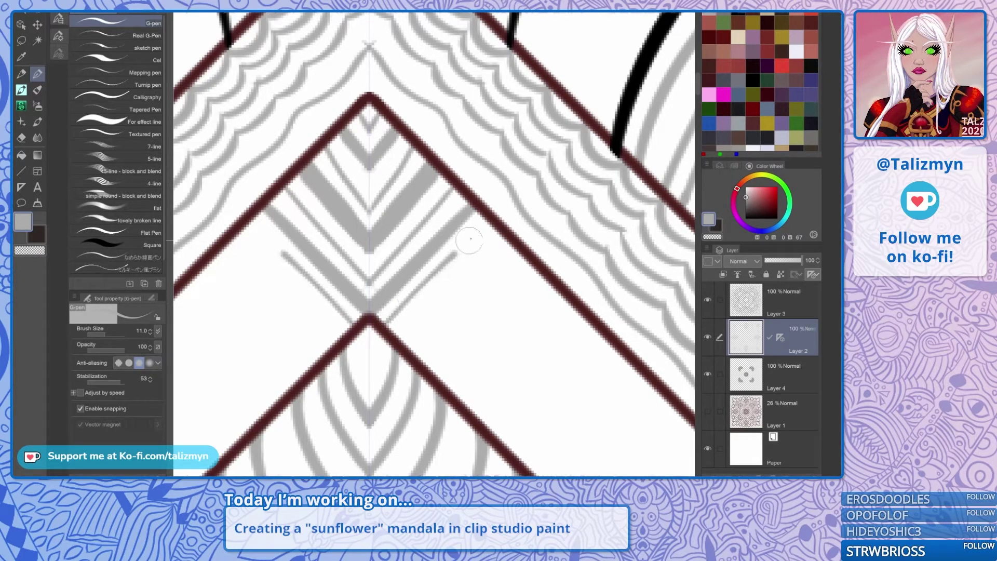
{"action": "left_click_drag", "start_coordinate": [408, 335], "coordinate": [512, 244]}
{"action": "left_click_drag", "start_coordinate": [425, 278], "coordinate": [371, 216]}
{"action": "left_click_drag", "start_coordinate": [370, 299], "coordinate": [491, 197]}
{"action": "left_click_drag", "start_coordinate": [388, 318], "coordinate": [499, 223]}
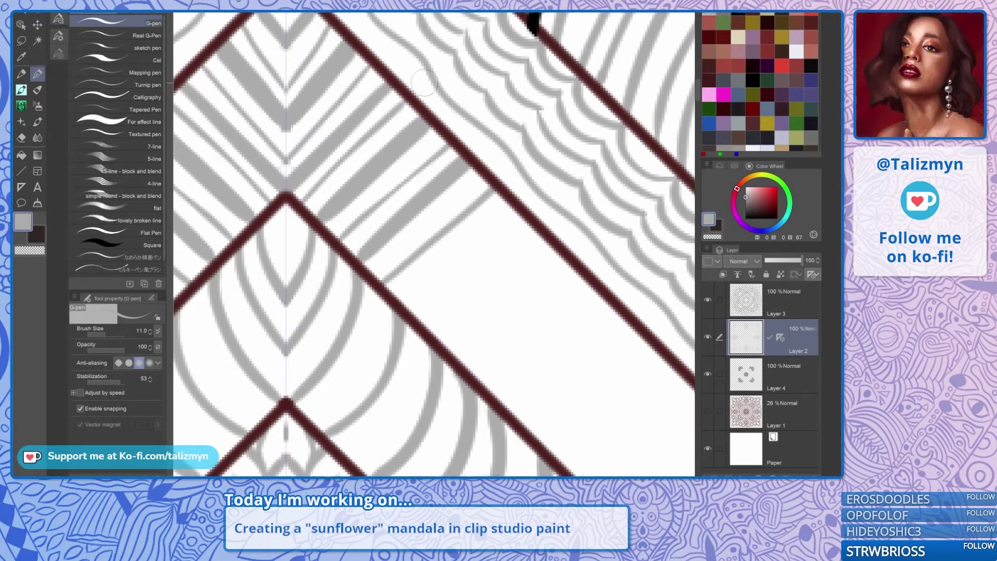
{"action": "key", "text": "ctrl+z"}
Continue the alternating thick and thin diagonal stripes down the upper part of the second band's arm.
{"action": "left_click_drag", "start_coordinate": [385, 281], "coordinate": [487, 177]}
{"action": "left_click_drag", "start_coordinate": [382, 281], "coordinate": [491, 176]}
{"action": "left_click_drag", "start_coordinate": [397, 303], "coordinate": [503, 195]}
{"action": "mouse_move", "coordinate": [419, 328]}
{"action": "left_mouse_down"}
{"action": "mouse_move", "coordinate": [530, 220]}
{"action": "mouse_move", "coordinate": [506, 168]}
{"action": "mouse_move", "coordinate": [461, 133]}
{"action": "left_mouse_up"}
{"action": "left_click_drag", "start_coordinate": [364, 273], "coordinate": [478, 139]}
{"action": "key", "text": "ctrl+z"}
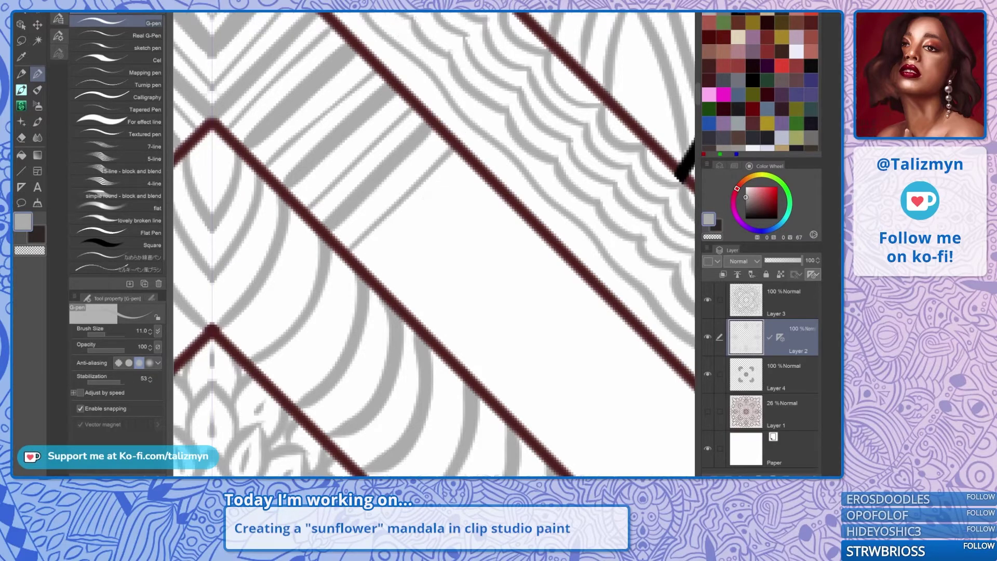
{"action": "left_click_drag", "start_coordinate": [369, 274], "coordinate": [472, 163]}
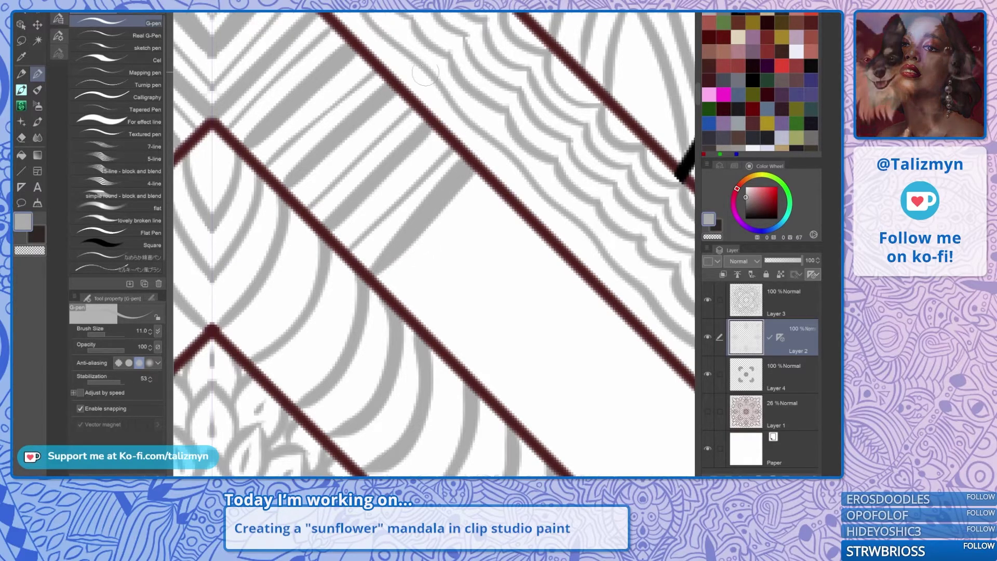
{"action": "key", "text": "ctrl+z"}
{"action": "mouse_move", "coordinate": [382, 263]}
{"action": "left_mouse_down"}
{"action": "mouse_move", "coordinate": [422, 206]}
{"action": "mouse_move", "coordinate": [467, 172]}
{"action": "left_mouse_up"}
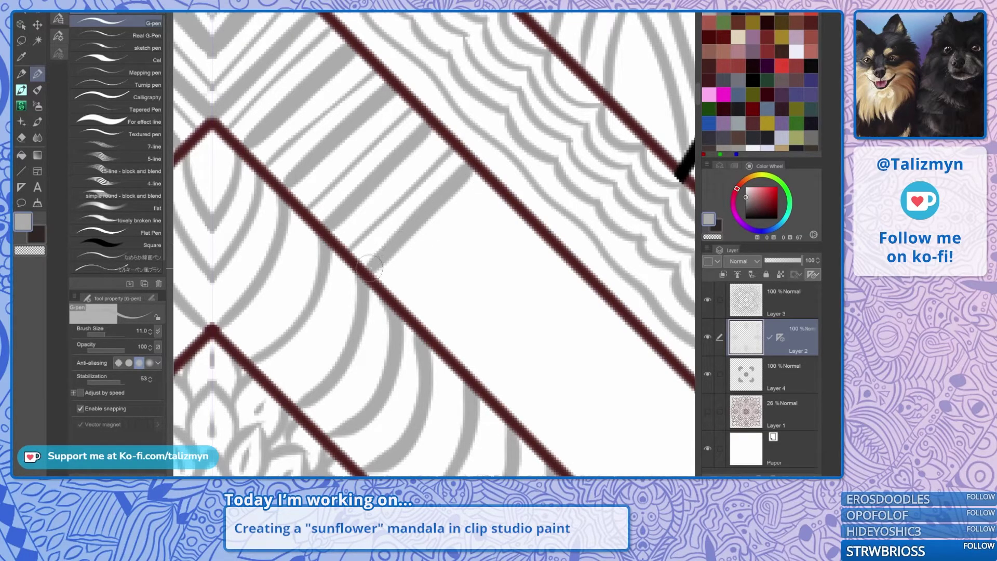
Draw more diagonal grey stripes across the middle of the second band's arm, undoing misplaced strokes.
{"action": "left_click_drag", "start_coordinate": [377, 225], "coordinate": [356, 190]}
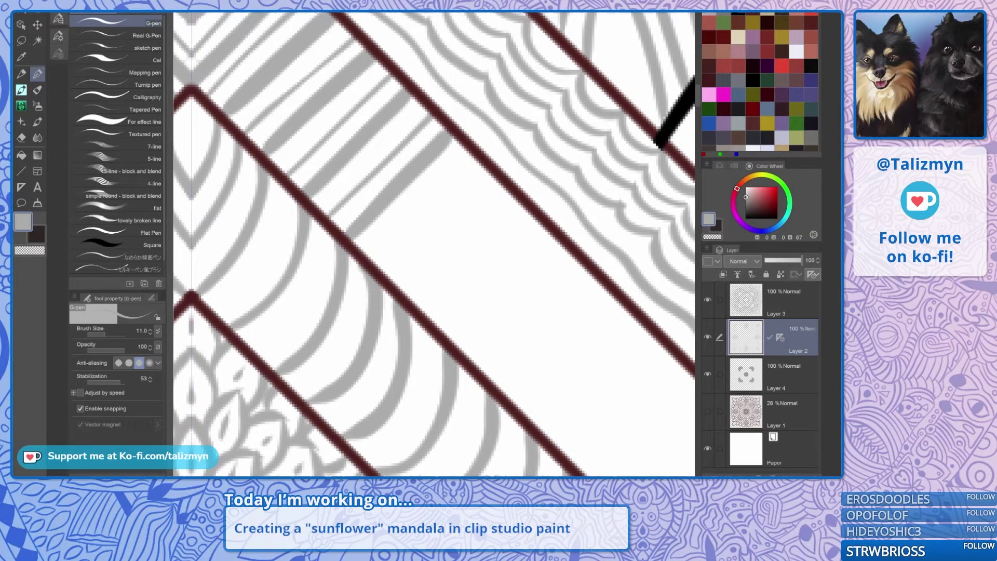
{"action": "left_click_drag", "start_coordinate": [367, 252], "coordinate": [465, 164]}
{"action": "key", "text": "ctrl+z"}
{"action": "left_click_drag", "start_coordinate": [371, 258], "coordinate": [473, 147]}
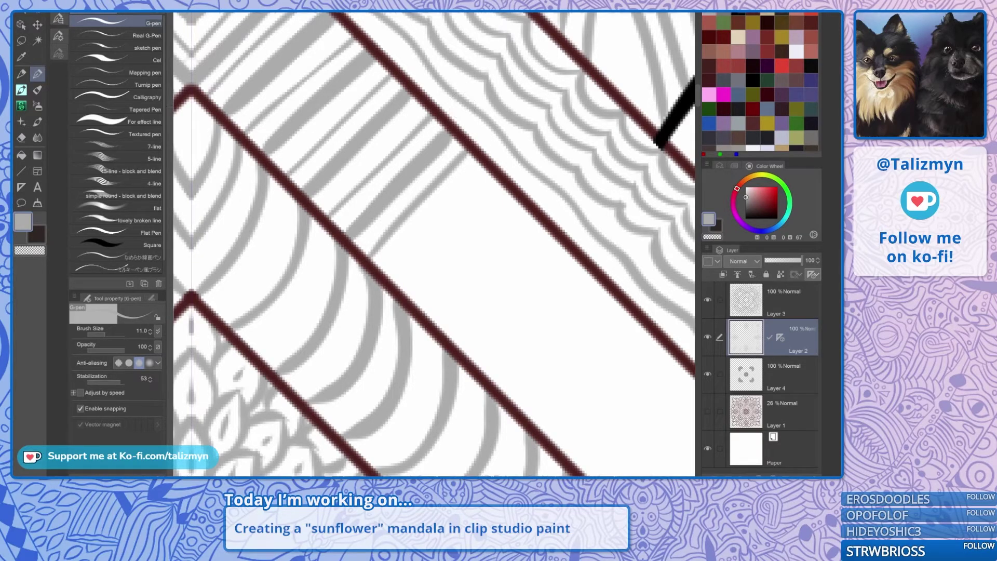
{"action": "key", "text": "ctrl+z"}
{"action": "left_click_drag", "start_coordinate": [369, 260], "coordinate": [477, 144]}
{"action": "key", "text": "ctrl+z"}
{"action": "left_click_drag", "start_coordinate": [386, 286], "coordinate": [495, 173]}
{"action": "key", "text": "ctrl+z"}
{"action": "left_click_drag", "start_coordinate": [406, 309], "coordinate": [520, 192]}
{"action": "key", "text": "ctrl+z"}
Fill the lower part of the second band with thick and thin diagonal stripes up to the black petal outlines.
{"action": "mouse_move", "coordinate": [436, 319]}
{"action": "left_mouse_down"}
{"action": "mouse_move", "coordinate": [531, 225]}
{"action": "mouse_move", "coordinate": [454, 153]}
{"action": "left_mouse_up"}
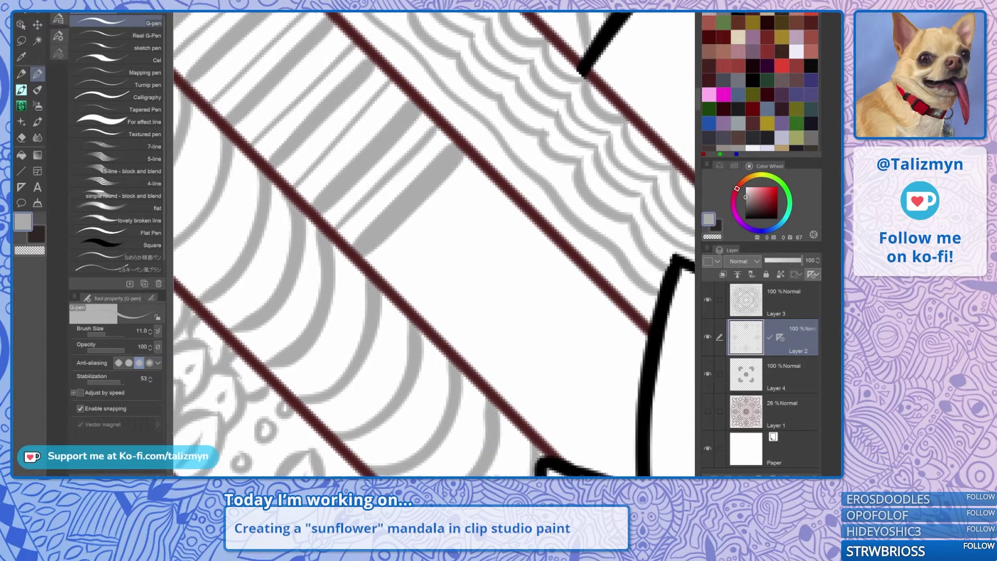
{"action": "left_click_drag", "start_coordinate": [380, 279], "coordinate": [486, 174]}
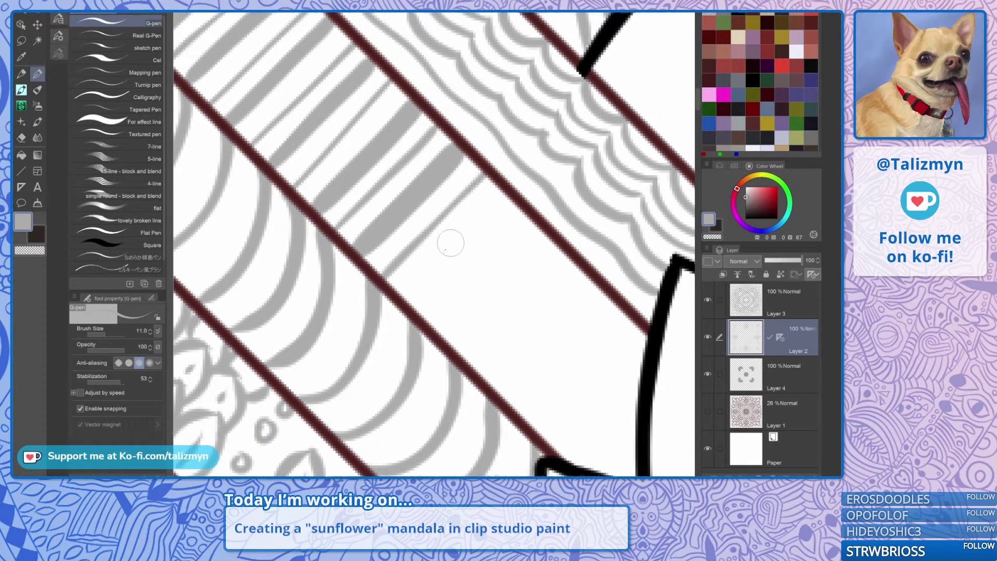
{"action": "left_click_drag", "start_coordinate": [406, 302], "coordinate": [522, 187]}
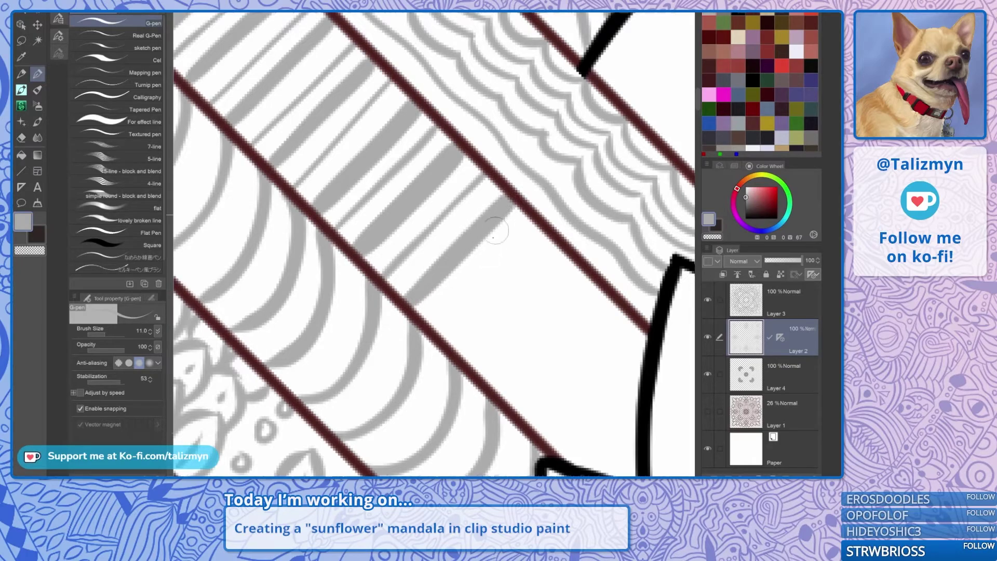
{"action": "mouse_move", "coordinate": [433, 325]}
{"action": "left_mouse_down"}
{"action": "mouse_move", "coordinate": [540, 217]}
{"action": "mouse_move", "coordinate": [444, 146]}
{"action": "left_mouse_up"}
{"action": "left_click_drag", "start_coordinate": [364, 280], "coordinate": [475, 163]}
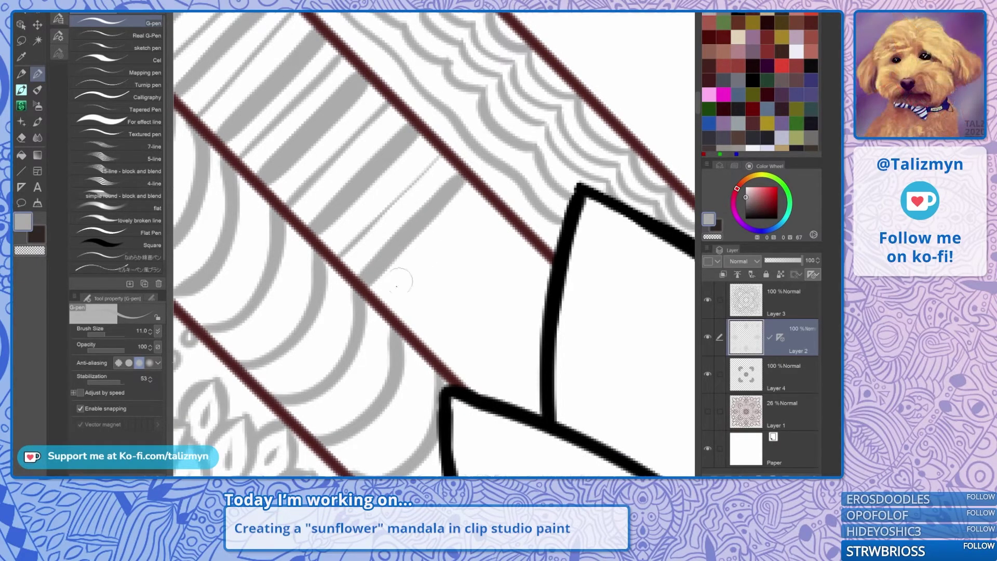
{"action": "left_click_drag", "start_coordinate": [389, 300], "coordinate": [484, 200]}
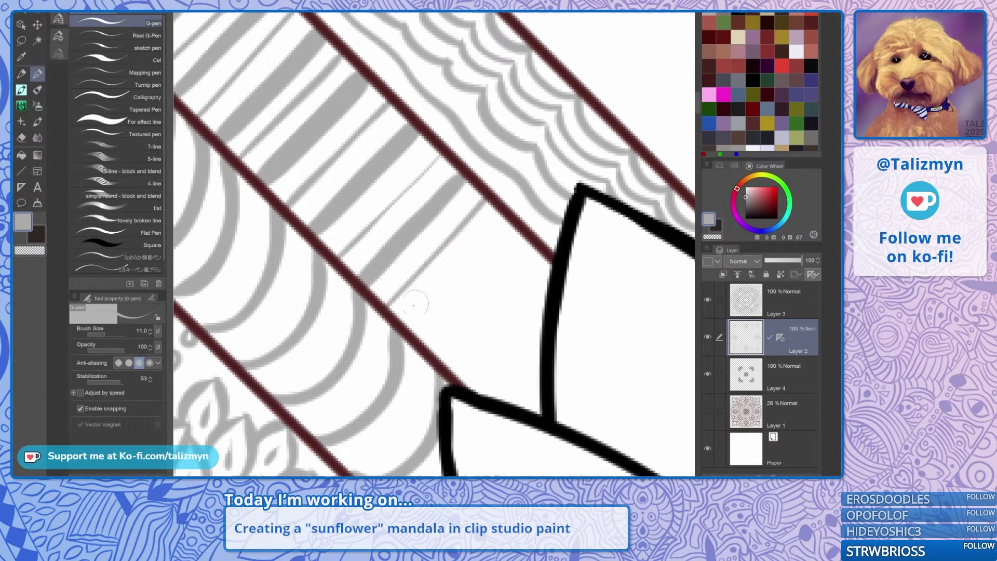
{"action": "left_click_drag", "start_coordinate": [414, 328], "coordinate": [515, 214]}
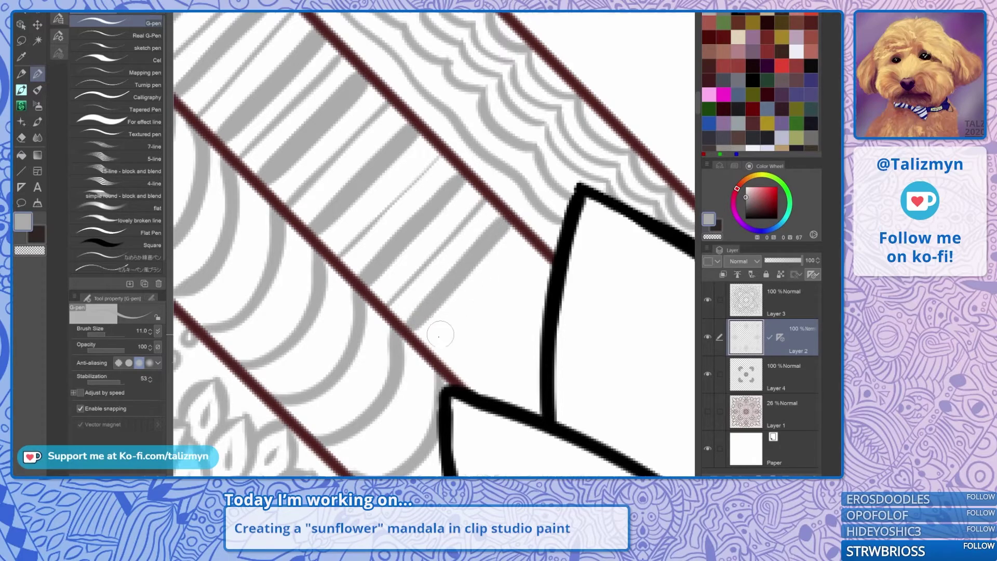
{"action": "left_click_drag", "start_coordinate": [434, 347], "coordinate": [535, 241]}
{"action": "left_click_drag", "start_coordinate": [456, 373], "coordinate": [574, 250]}
{"action": "left_click_drag", "start_coordinate": [475, 388], "coordinate": [560, 300]}
{"action": "left_click_drag", "start_coordinate": [503, 401], "coordinate": [562, 336]}
{"action": "scroll", "coordinate": [564, 329], "scroll_direction": "down", "scroll_amount": 4}
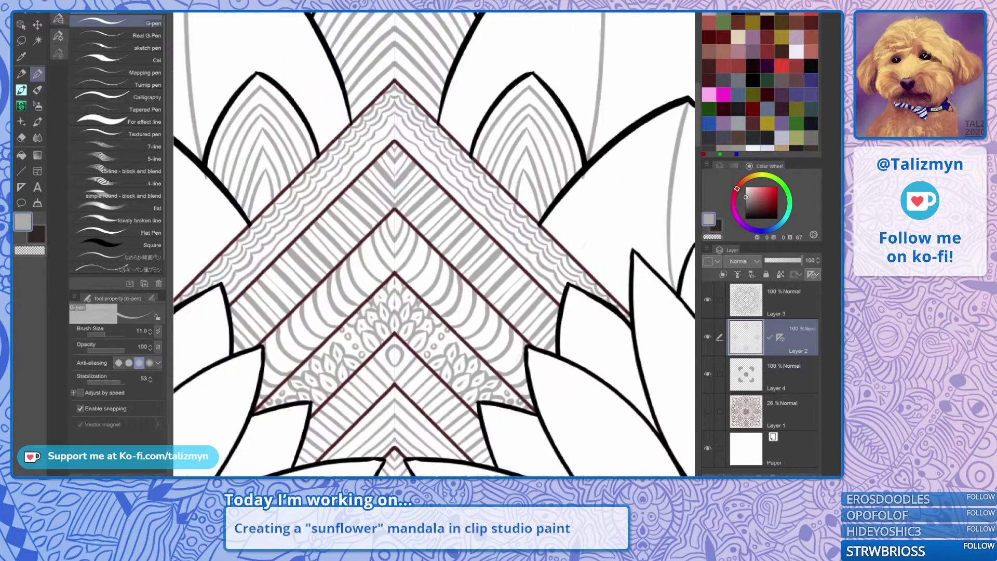
{"action": "scroll", "coordinate": [543, 315], "scroll_direction": "down", "scroll_amount": 4}
{"action": "left_click_drag", "start_coordinate": [536, 309], "coordinate": [511, 204]}
{"action": "scroll", "coordinate": [435, 244], "scroll_direction": "down", "scroll_amount": 8}
{"action": "scroll", "coordinate": [442, 249], "scroll_direction": "down", "scroll_amount": 3}
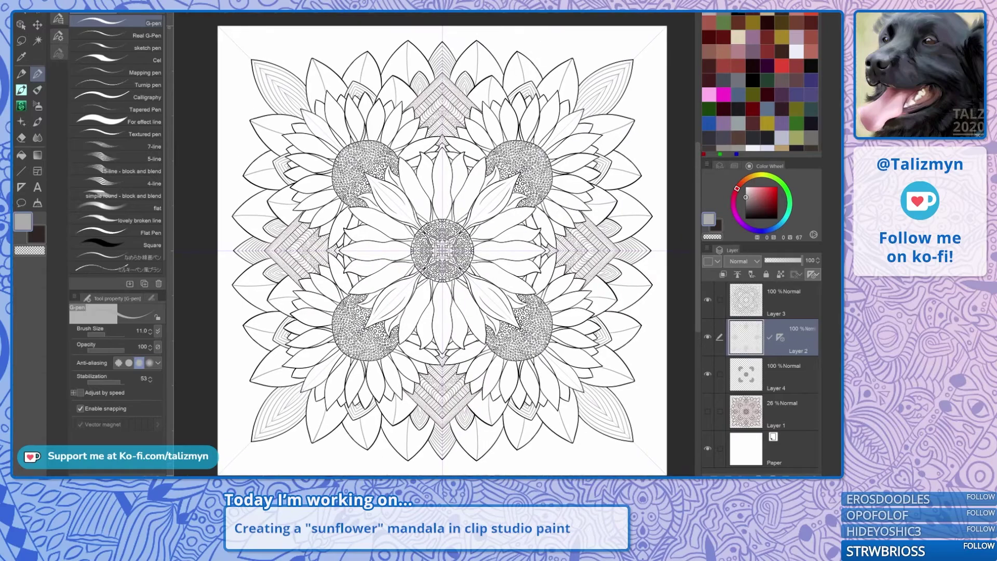
{"action": "left_click", "coordinate": [785, 370]}
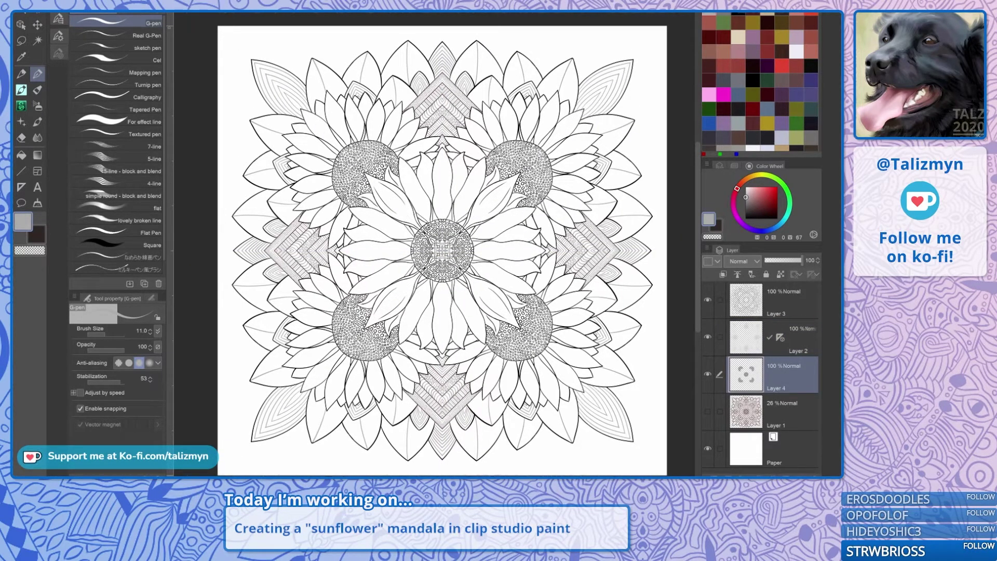
{"action": "left_click", "coordinate": [26, 14]}
{"action": "left_click", "coordinate": [39, 36]}
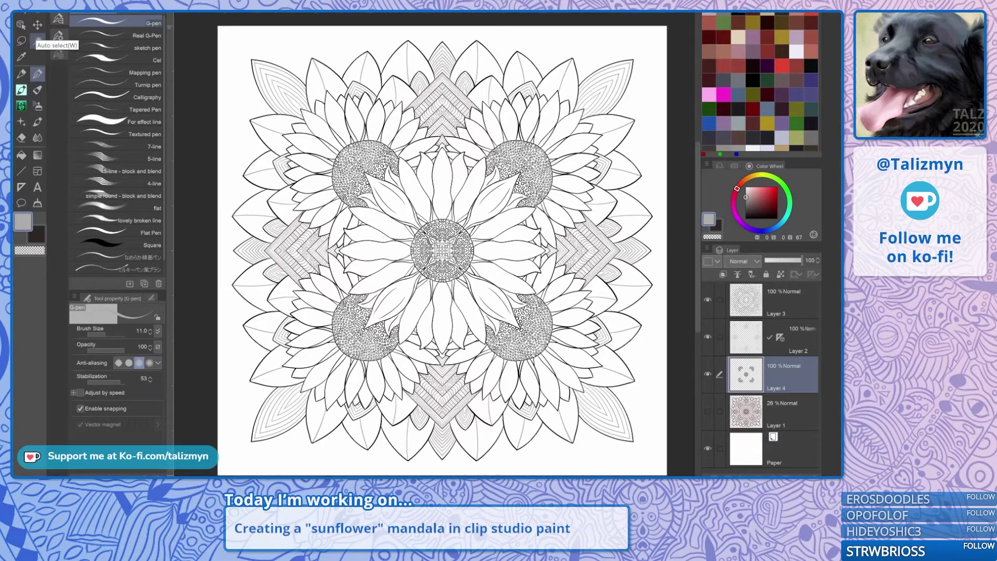
{"action": "left_click", "coordinate": [37, 40]}
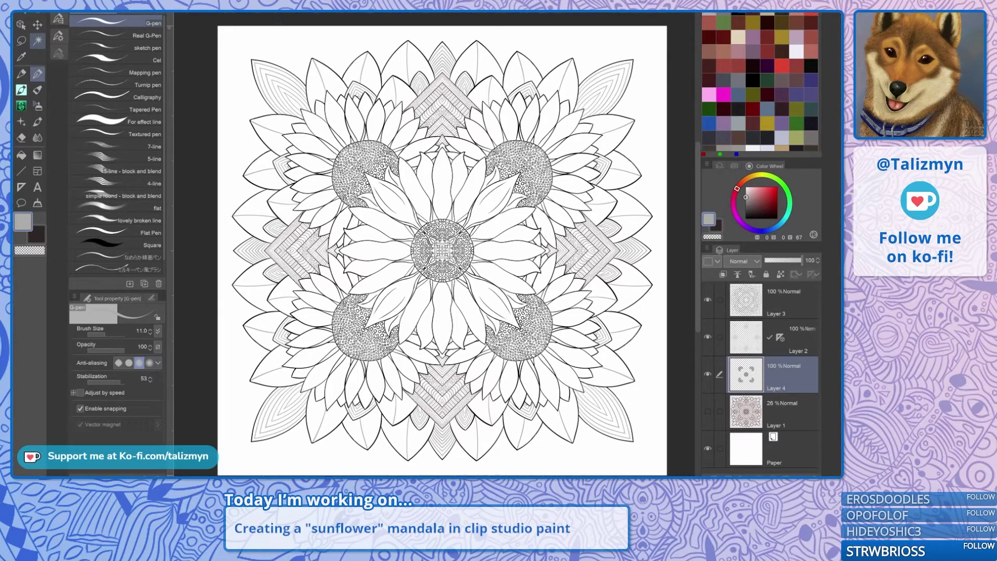
{"action": "left_click", "coordinate": [795, 339]}
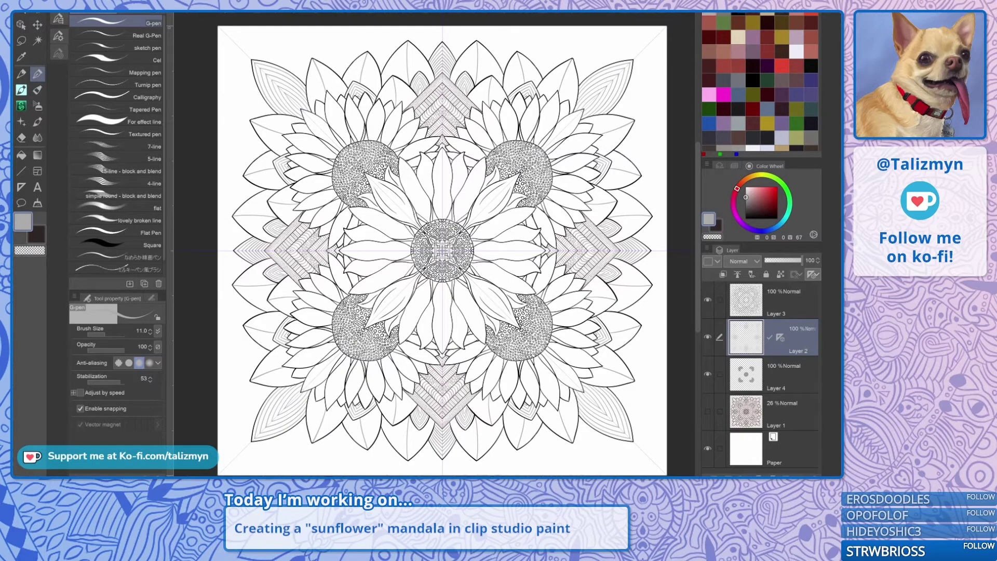
Draw four curved grey lines inside the large petal beside the top centre petal, following its inner edge up to the midrib.
{"action": "left_click_drag", "start_coordinate": [481, 61], "coordinate": [487, 193]}
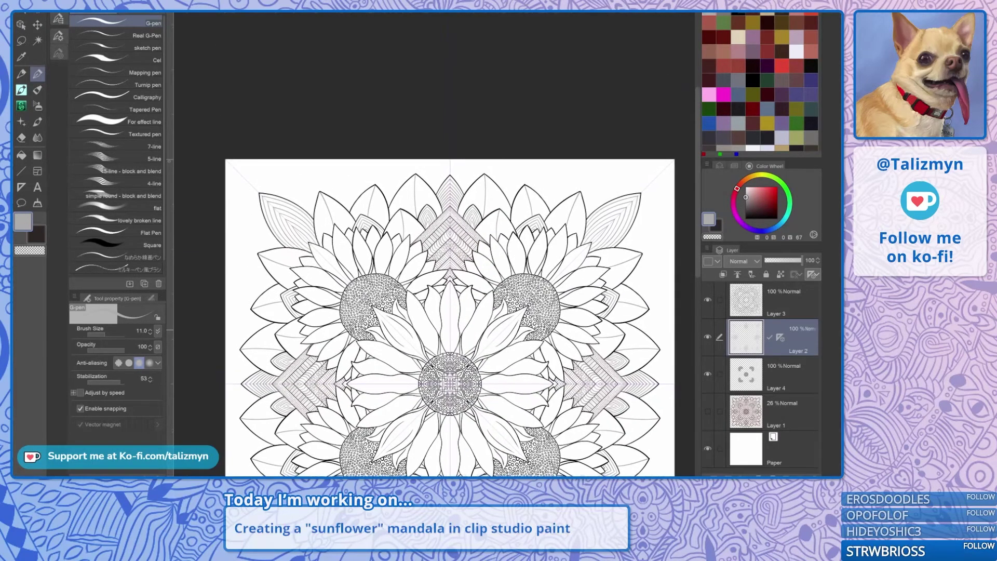
{"action": "scroll", "coordinate": [487, 192], "scroll_direction": "up", "scroll_amount": 5}
{"action": "scroll", "coordinate": [496, 155], "scroll_direction": "up", "scroll_amount": 5}
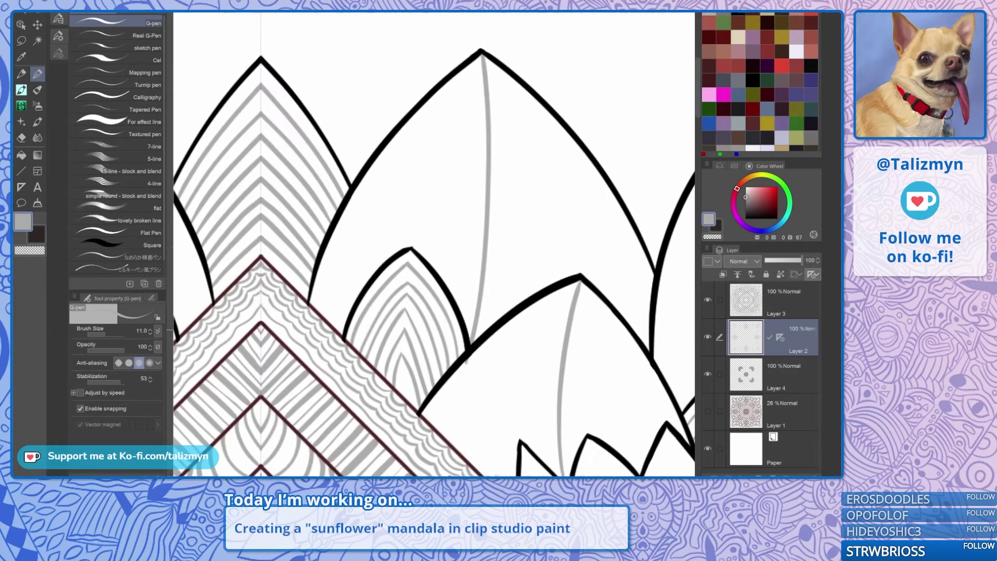
{"action": "scroll", "coordinate": [448, 267], "scroll_direction": "up", "scroll_amount": 2}
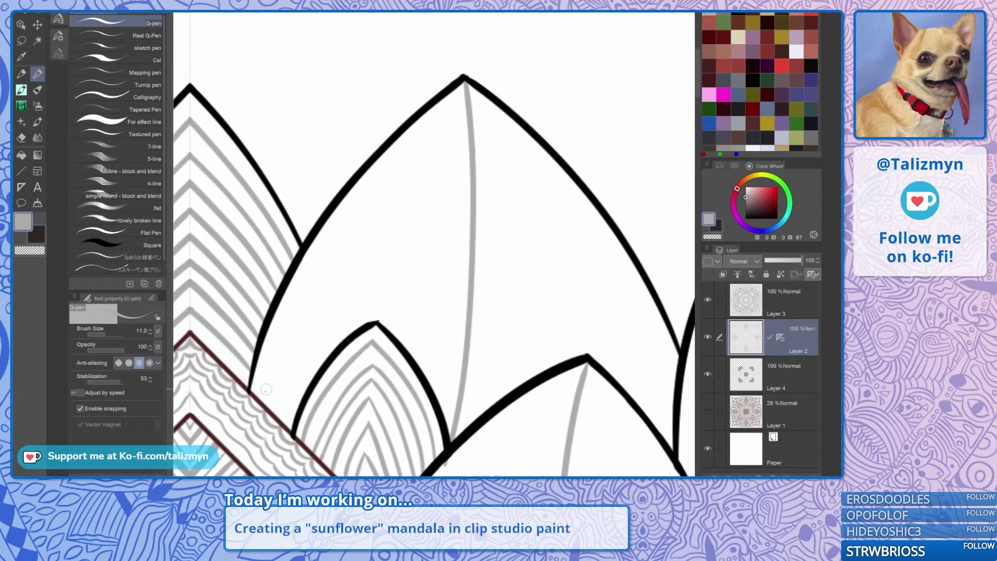
{"action": "left_click", "coordinate": [707, 337]}
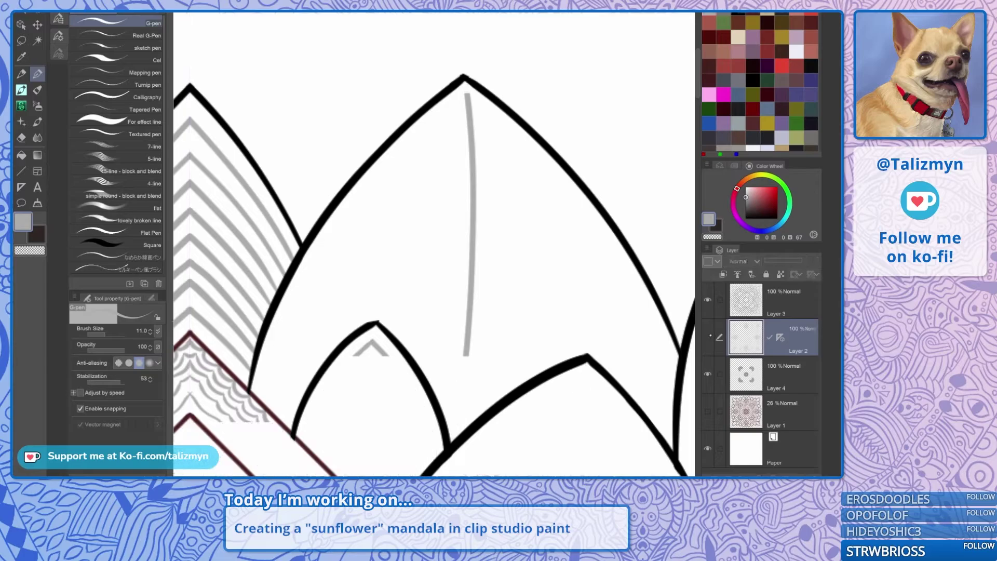
{"action": "left_click", "coordinate": [708, 337]}
{"action": "mouse_move", "coordinate": [254, 391]}
{"action": "left_mouse_down"}
{"action": "mouse_move", "coordinate": [333, 235]}
{"action": "mouse_move", "coordinate": [373, 184]}
{"action": "mouse_move", "coordinate": [467, 105]}
{"action": "left_mouse_up"}
{"action": "mouse_move", "coordinate": [273, 387]}
{"action": "left_mouse_down"}
{"action": "mouse_move", "coordinate": [327, 272]}
{"action": "mouse_move", "coordinate": [378, 208]}
{"action": "mouse_move", "coordinate": [473, 131]}
{"action": "left_mouse_up"}
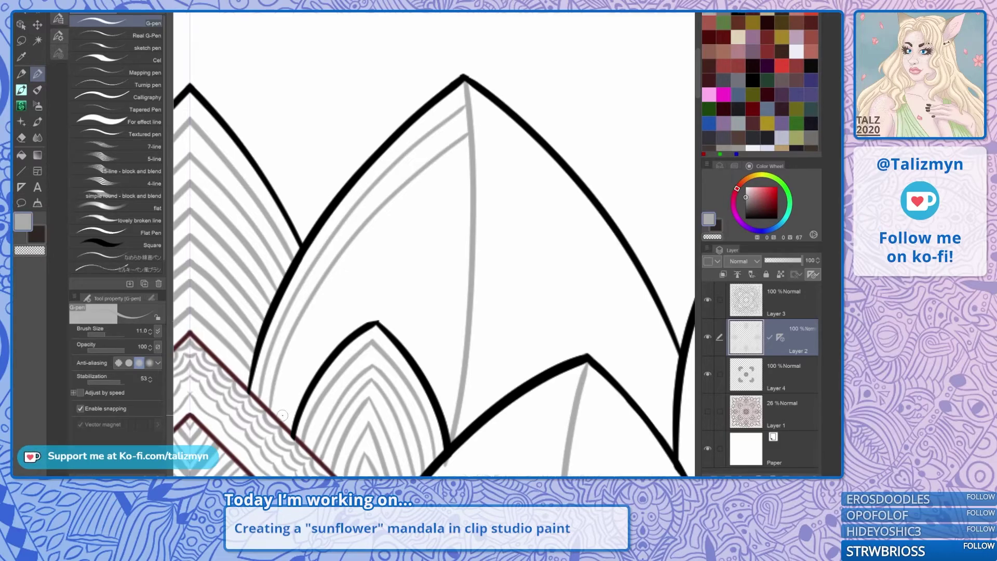
{"action": "mouse_move", "coordinate": [280, 414]}
{"action": "left_mouse_down"}
{"action": "mouse_move", "coordinate": [301, 353]}
{"action": "mouse_move", "coordinate": [347, 277]}
{"action": "mouse_move", "coordinate": [470, 165]}
{"action": "left_mouse_up"}
{"action": "mouse_move", "coordinate": [294, 420]}
{"action": "left_mouse_down"}
{"action": "mouse_move", "coordinate": [334, 331]}
{"action": "mouse_move", "coordinate": [388, 264]}
{"action": "mouse_move", "coordinate": [474, 195]}
{"action": "left_mouse_up"}
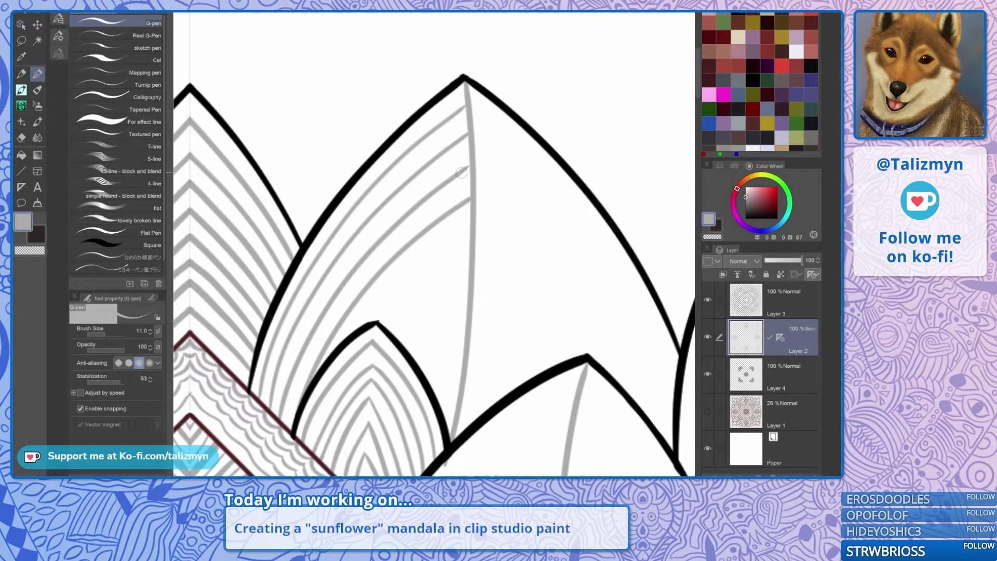
Continue the curved grey lines down the petal's inner half around the small petal's tip, undoing the misplaced strokes.
{"action": "left_click_drag", "start_coordinate": [477, 158], "coordinate": [452, 137]}
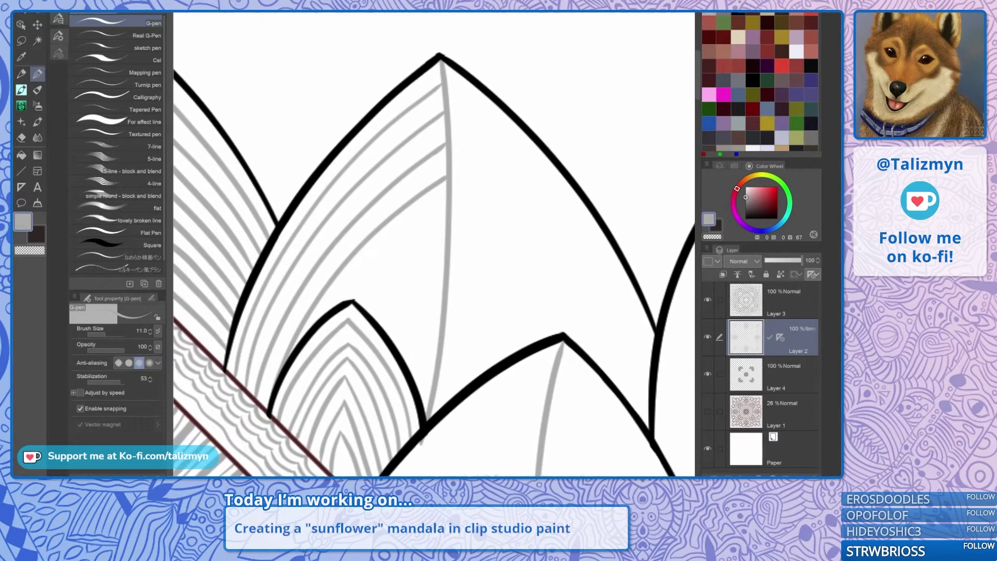
{"action": "key", "text": "ctrl+plus"}
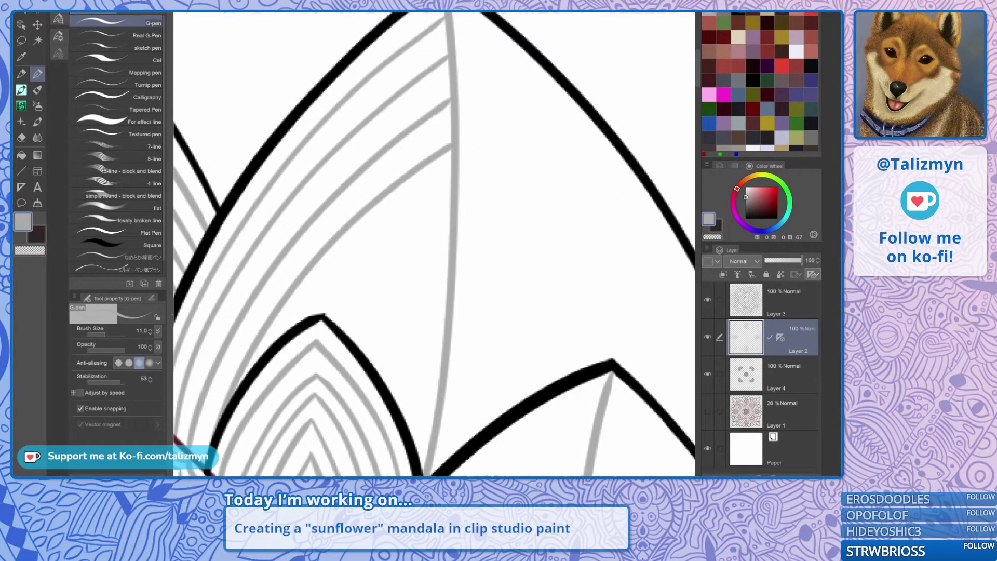
{"action": "mouse_move", "coordinate": [300, 319]}
{"action": "left_mouse_down"}
{"action": "mouse_move", "coordinate": [355, 255]}
{"action": "mouse_move", "coordinate": [450, 179]}
{"action": "left_mouse_up"}
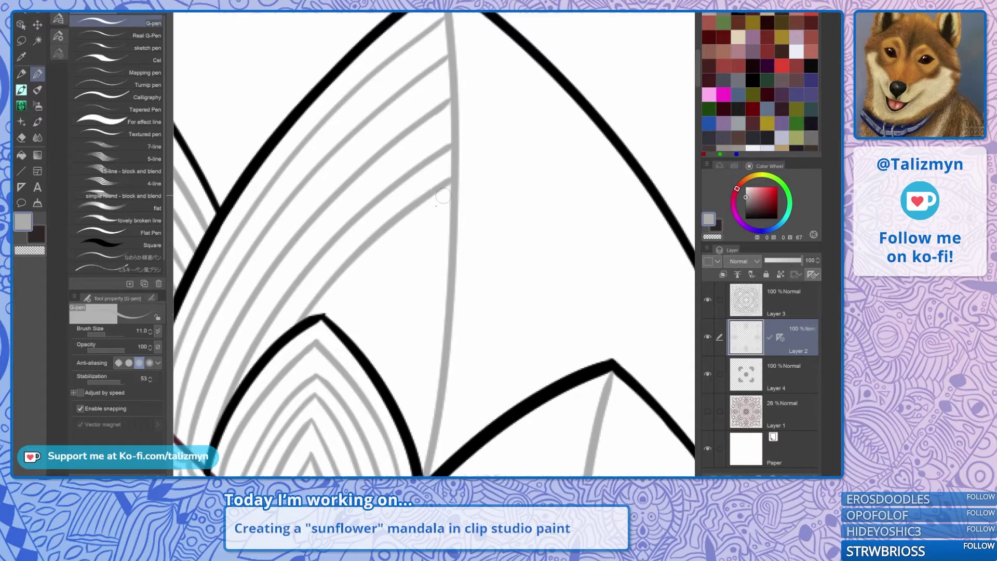
{"action": "mouse_move", "coordinate": [341, 318]}
{"action": "left_mouse_down"}
{"action": "mouse_move", "coordinate": [356, 289]}
{"action": "mouse_move", "coordinate": [450, 215]}
{"action": "left_mouse_up"}
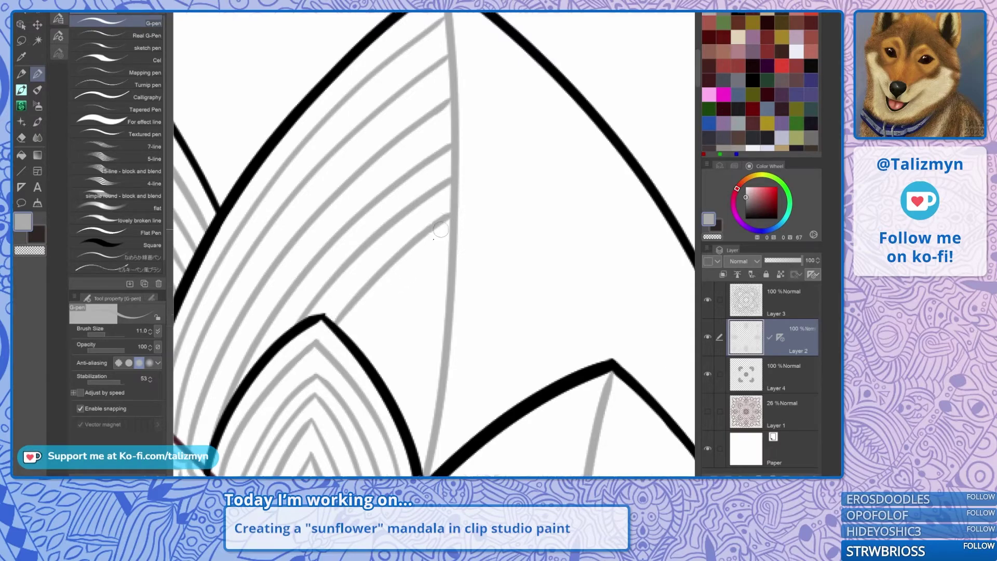
{"action": "left_click_drag", "start_coordinate": [351, 349], "coordinate": [450, 250]}
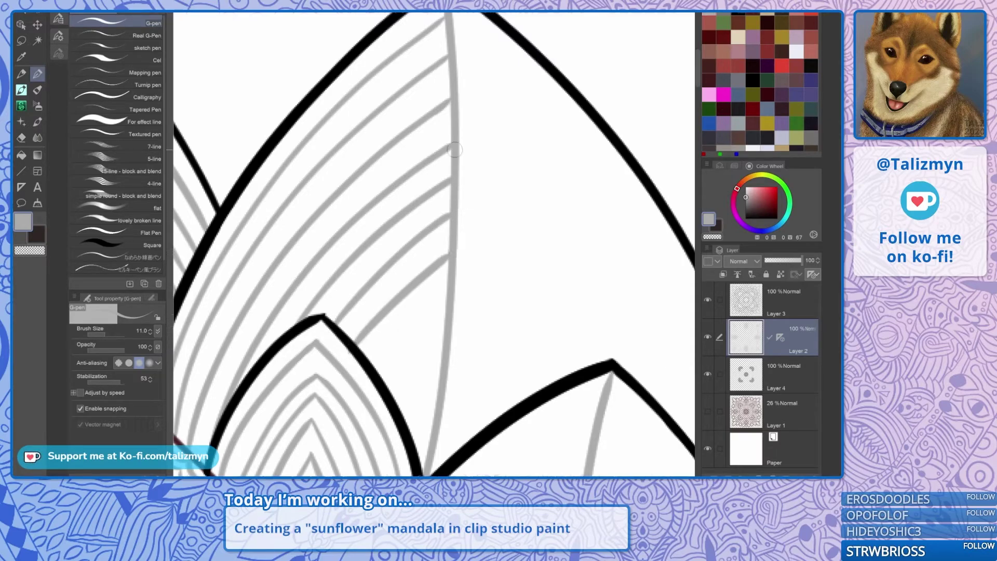
{"action": "key", "text": "ctrl+z"}
{"action": "left_click_drag", "start_coordinate": [356, 344], "coordinate": [449, 247]}
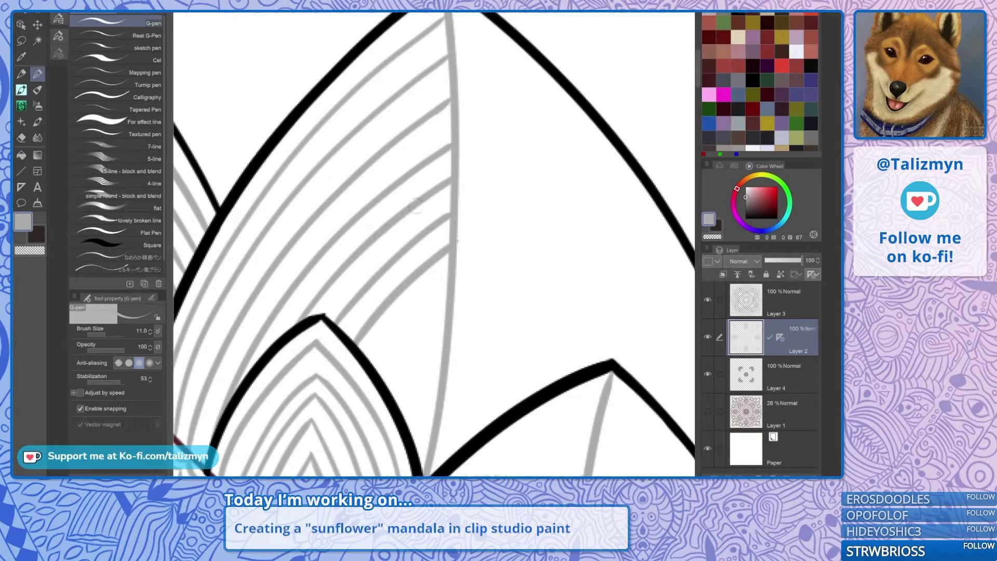
{"action": "key", "text": "ctrl+z"}
{"action": "left_click_drag", "start_coordinate": [405, 228], "coordinate": [391, 213]}
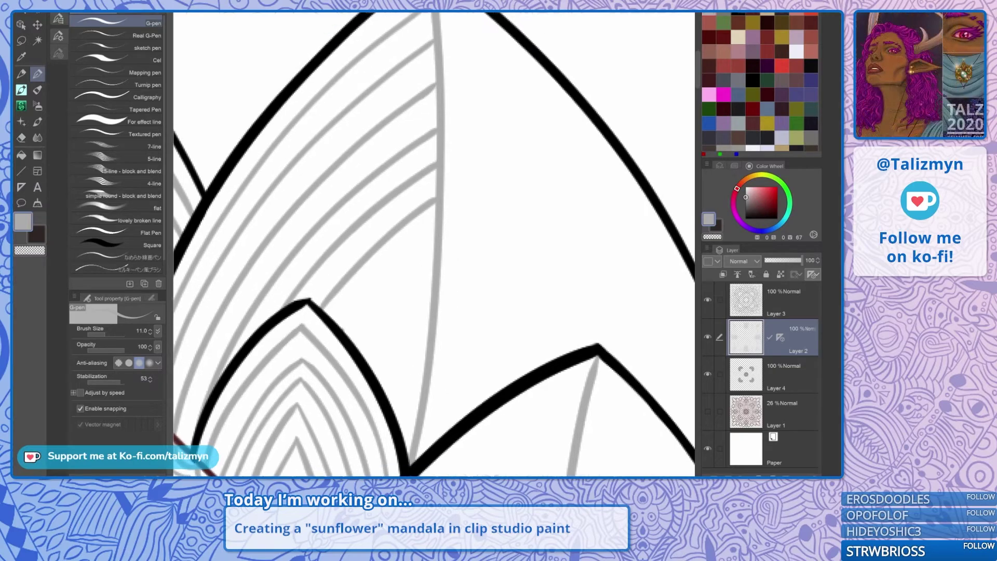
Fill the rest of the inner half with shorter curved lines down to the petal's base and erase the overshooting midrib end.
{"action": "left_click_drag", "start_coordinate": [344, 330], "coordinate": [437, 232]}
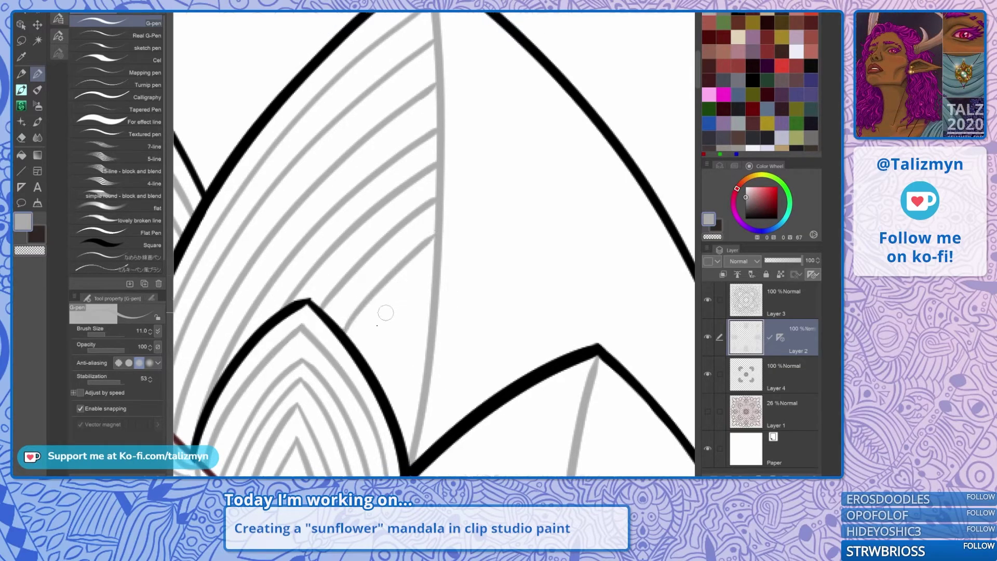
{"action": "mouse_move", "coordinate": [358, 351]}
{"action": "left_mouse_down"}
{"action": "mouse_move", "coordinate": [438, 263]}
{"action": "mouse_move", "coordinate": [441, 189]}
{"action": "left_mouse_up"}
{"action": "left_click_drag", "start_coordinate": [385, 314], "coordinate": [437, 270]}
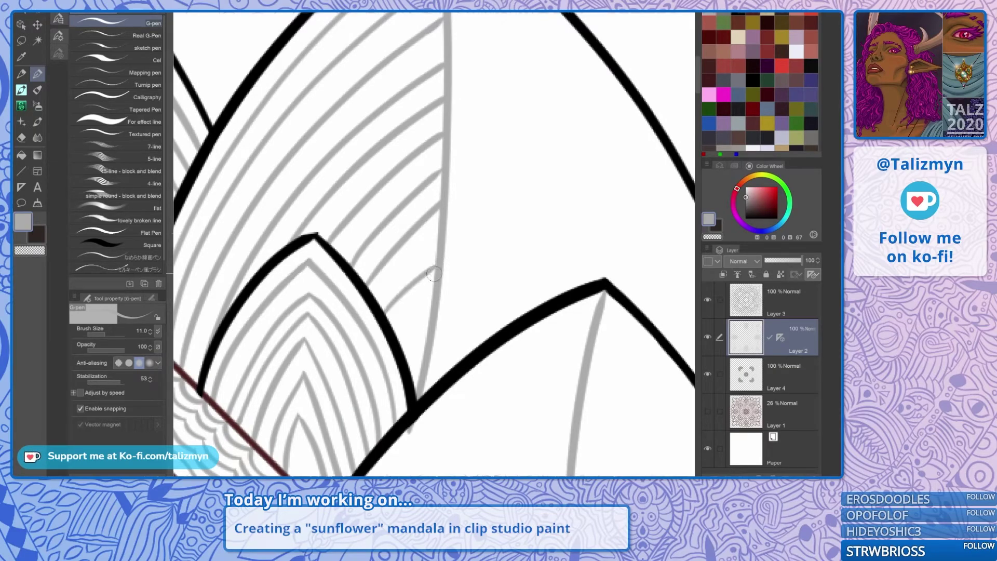
{"action": "left_click_drag", "start_coordinate": [395, 344], "coordinate": [437, 310]}
{"action": "key", "text": "e"}
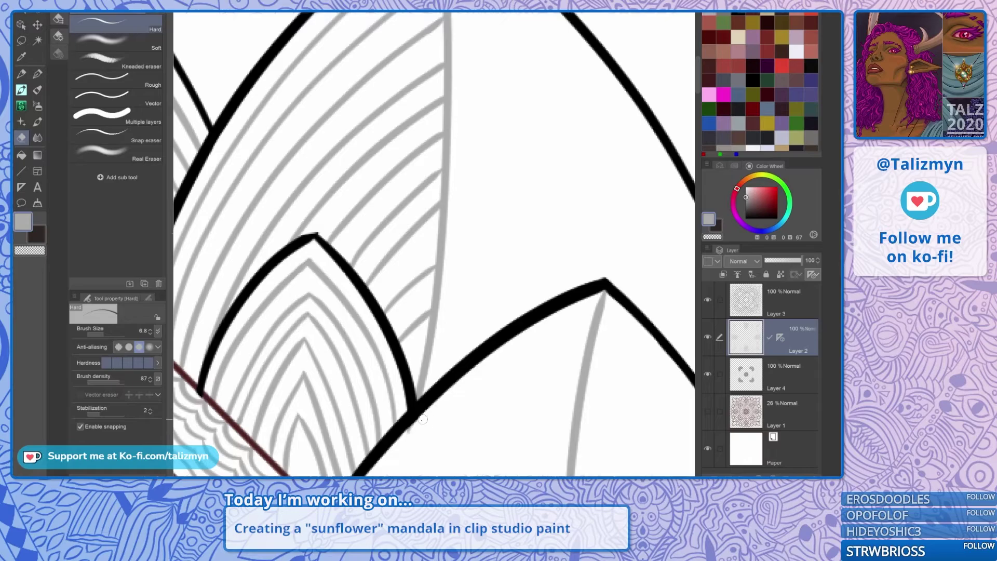
{"action": "left_click_drag", "start_coordinate": [424, 358], "coordinate": [495, 344]}
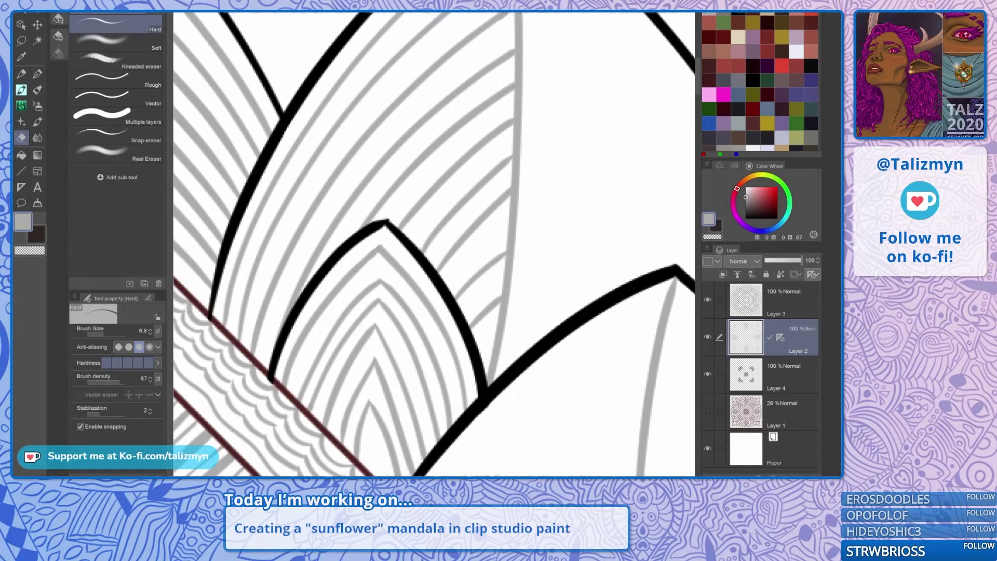
{"action": "key", "text": "p"}
Draw three curved grey lines along the outer edge of the mirrored large petal up to its midrib, redoing the first stroke.
{"action": "scroll", "coordinate": [538, 283], "scroll_direction": "down", "scroll_amount": 5}
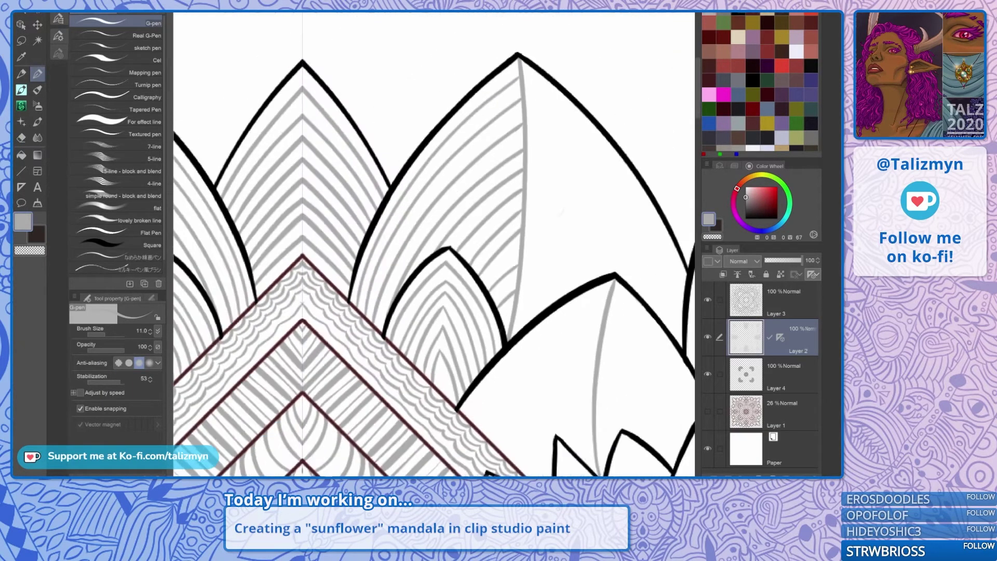
{"action": "left_click_drag", "start_coordinate": [317, 260], "coordinate": [551, 233]}
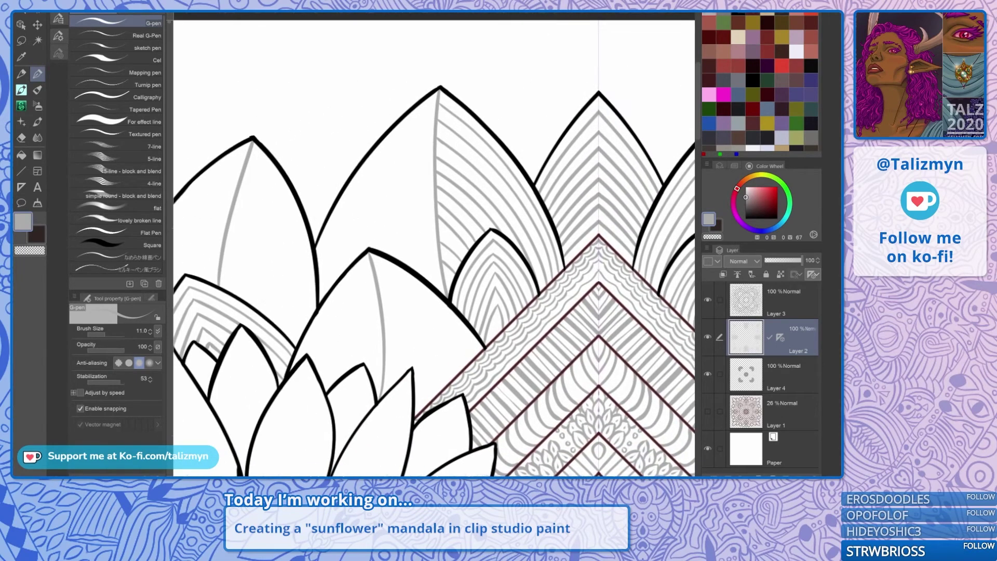
{"action": "scroll", "coordinate": [406, 120], "scroll_direction": "up", "scroll_amount": 4}
{"action": "left_click_drag", "start_coordinate": [436, 260], "coordinate": [432, 239]}
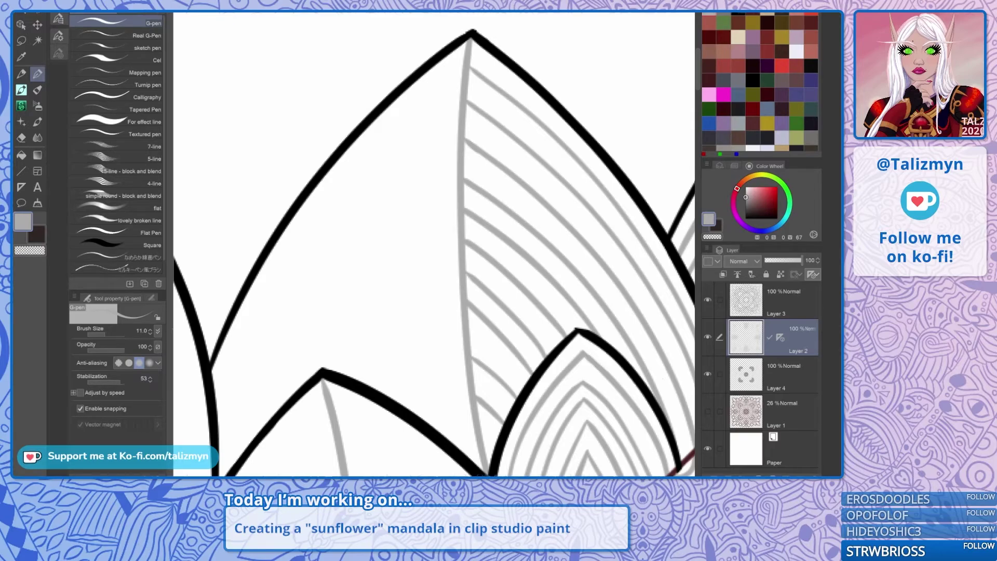
{"action": "mouse_move", "coordinate": [213, 384]}
{"action": "left_mouse_down"}
{"action": "mouse_move", "coordinate": [291, 257]}
{"action": "mouse_move", "coordinate": [418, 117]}
{"action": "mouse_move", "coordinate": [471, 81]}
{"action": "left_mouse_up"}
{"action": "key", "text": "ctrl+z"}
{"action": "mouse_move", "coordinate": [216, 379]}
{"action": "left_mouse_down"}
{"action": "mouse_move", "coordinate": [292, 236]}
{"action": "mouse_move", "coordinate": [338, 179]}
{"action": "mouse_move", "coordinate": [469, 64]}
{"action": "left_mouse_up"}
{"action": "mouse_move", "coordinate": [216, 406]}
{"action": "left_mouse_down"}
{"action": "mouse_move", "coordinate": [308, 249]}
{"action": "mouse_move", "coordinate": [355, 192]}
{"action": "mouse_move", "coordinate": [466, 98]}
{"action": "left_mouse_up"}
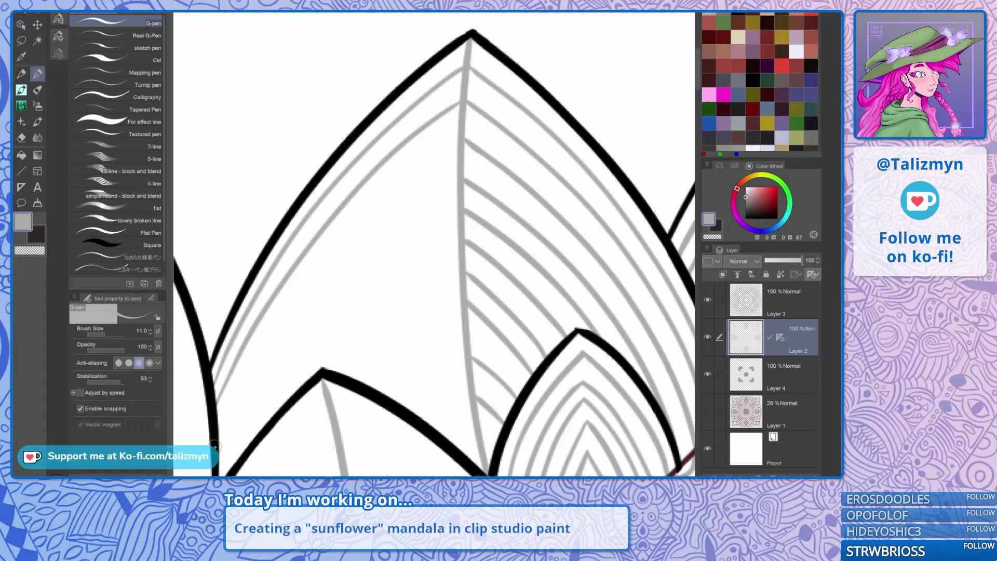
{"action": "mouse_move", "coordinate": [218, 414]}
{"action": "left_mouse_down"}
{"action": "mouse_move", "coordinate": [296, 289]}
{"action": "mouse_move", "coordinate": [391, 191]}
{"action": "mouse_move", "coordinate": [464, 135]}
{"action": "left_mouse_up"}
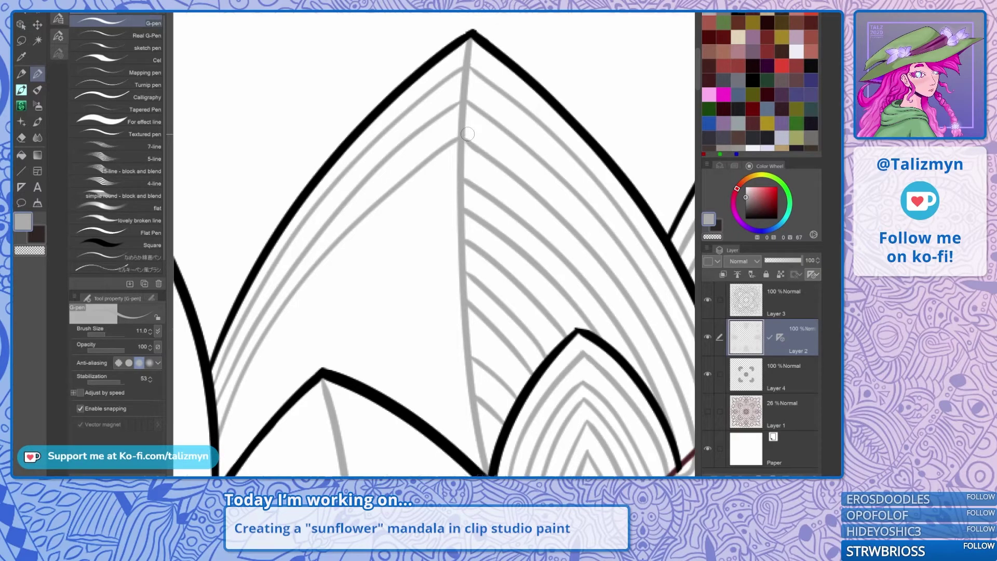
Fill the remaining outer half of the large petal with curved grey lines down to the overlapping petal, redoing one misplaced stroke.
{"action": "scroll", "coordinate": [468, 135], "scroll_direction": "down", "scroll_amount": 2}
{"action": "scroll", "coordinate": [498, 242], "scroll_direction": "up", "scroll_amount": 2}
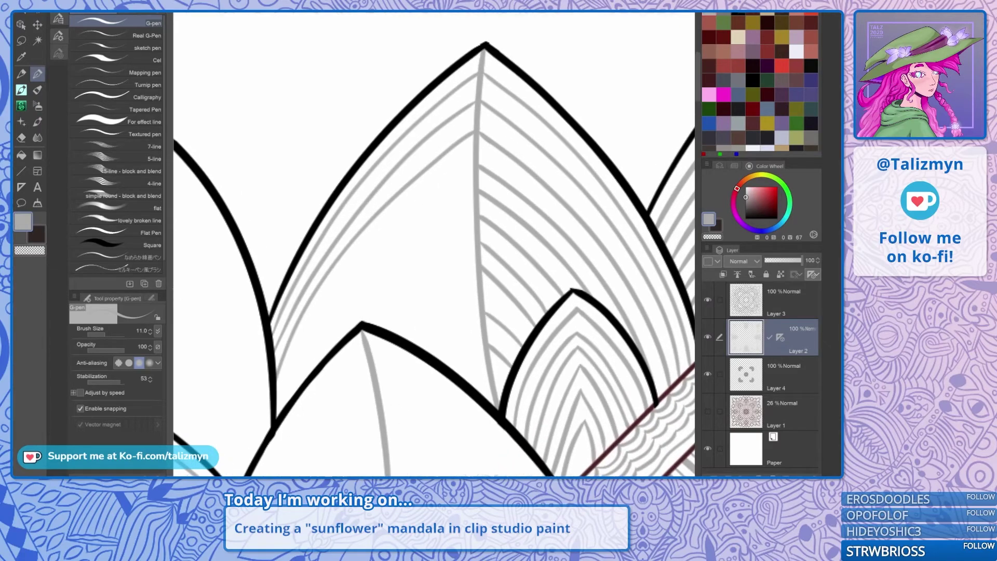
{"action": "mouse_move", "coordinate": [274, 420]}
{"action": "left_mouse_down"}
{"action": "mouse_move", "coordinate": [334, 299]}
{"action": "mouse_move", "coordinate": [384, 238]}
{"action": "mouse_move", "coordinate": [481, 158]}
{"action": "left_mouse_up"}
{"action": "mouse_move", "coordinate": [296, 406]}
{"action": "left_mouse_down"}
{"action": "mouse_move", "coordinate": [359, 292]}
{"action": "mouse_move", "coordinate": [485, 189]}
{"action": "left_mouse_up"}
{"action": "mouse_move", "coordinate": [343, 361]}
{"action": "left_mouse_down"}
{"action": "mouse_move", "coordinate": [389, 288]}
{"action": "mouse_move", "coordinate": [483, 214]}
{"action": "left_mouse_up"}
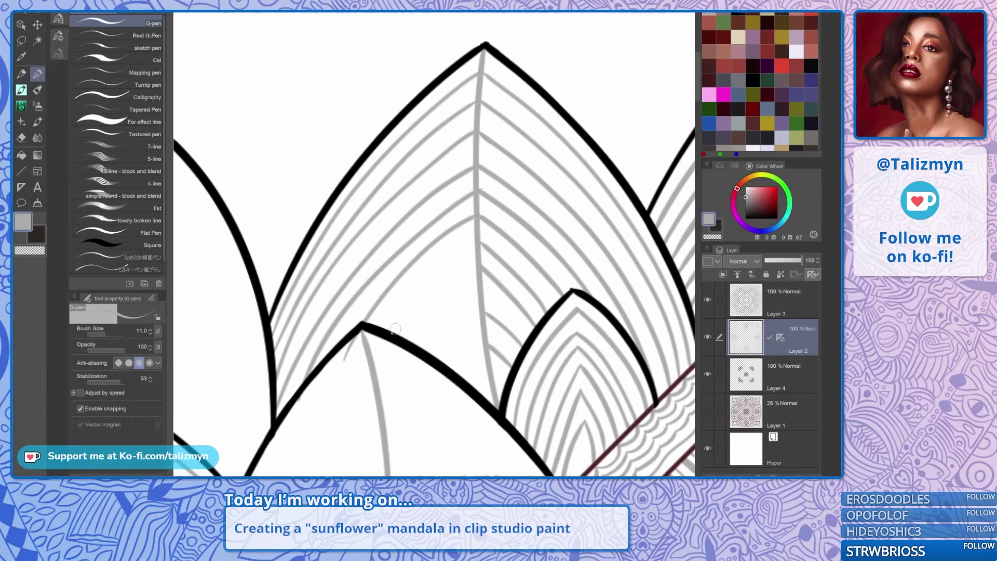
{"action": "left_click_drag", "start_coordinate": [383, 338], "coordinate": [483, 238]}
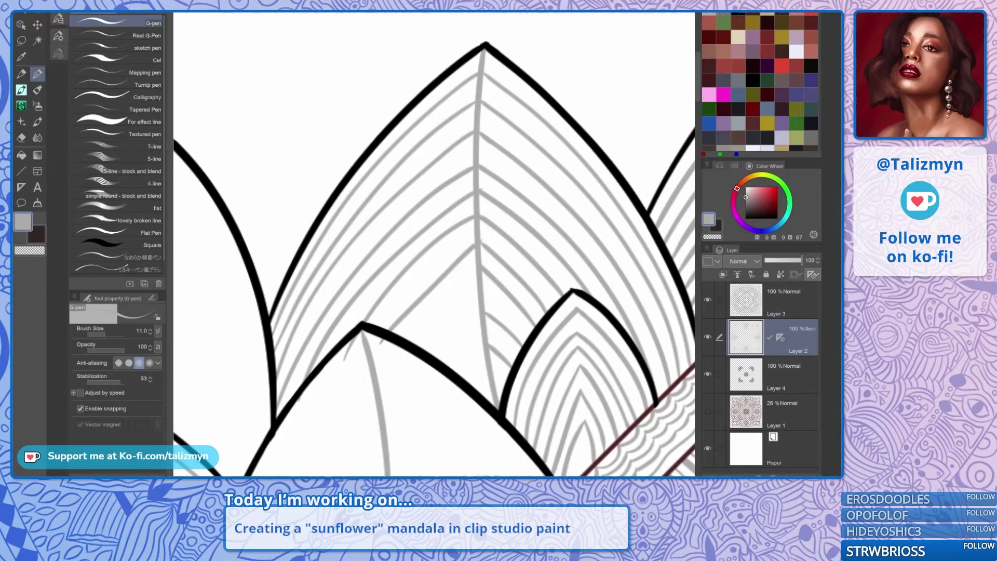
{"action": "key", "text": "ctrl+z"}
{"action": "mouse_move", "coordinate": [385, 345]}
{"action": "left_mouse_down"}
{"action": "mouse_move", "coordinate": [402, 308]}
{"action": "mouse_move", "coordinate": [447, 260]}
{"action": "mouse_move", "coordinate": [487, 239]}
{"action": "mouse_move", "coordinate": [405, 343]}
{"action": "mouse_move", "coordinate": [483, 259]}
{"action": "left_mouse_up"}
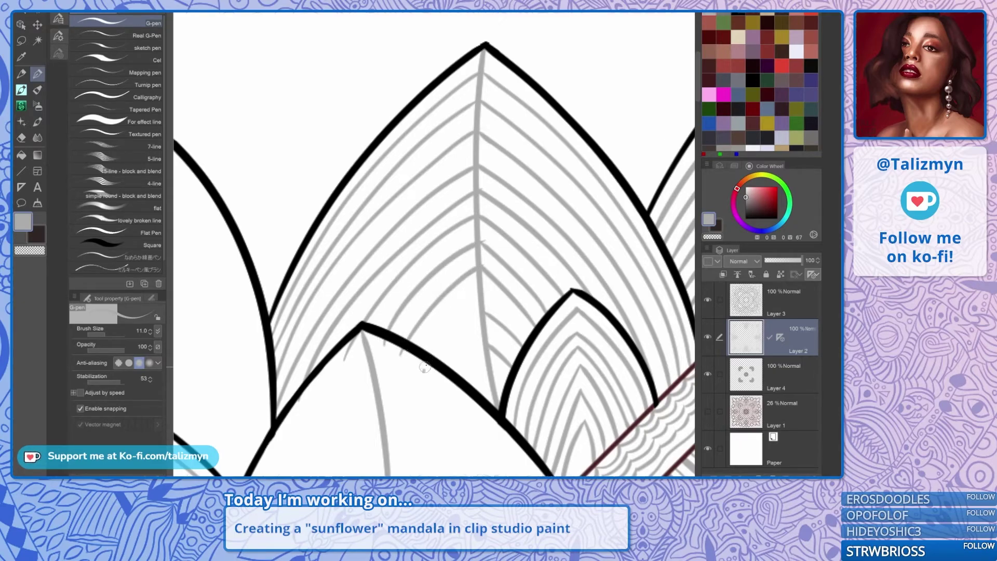
{"action": "left_click_drag", "start_coordinate": [424, 368], "coordinate": [480, 311]}
{"action": "left_click_drag", "start_coordinate": [454, 393], "coordinate": [526, 296]}
Erase the stray grey line ends that overshoot the black outline into the overlapping petal.
{"action": "key", "text": "e"}
{"action": "left_click_drag", "start_coordinate": [380, 326], "coordinate": [389, 311]}
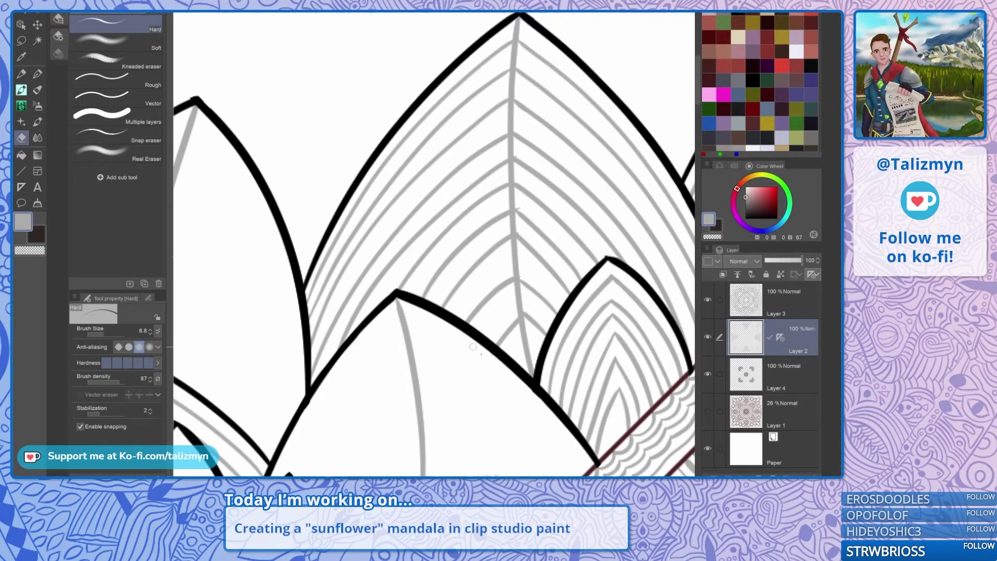
{"action": "left_click_drag", "start_coordinate": [492, 337], "coordinate": [447, 383]}
{"action": "scroll", "coordinate": [493, 285], "scroll_direction": "up", "scroll_amount": 3}
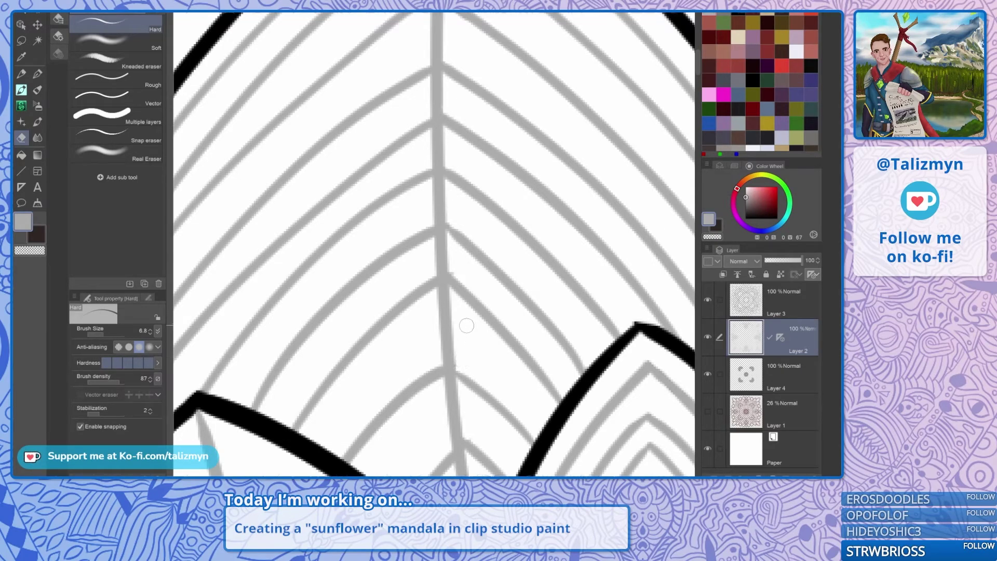
{"action": "scroll", "coordinate": [467, 325], "scroll_direction": "down", "scroll_amount": 6}
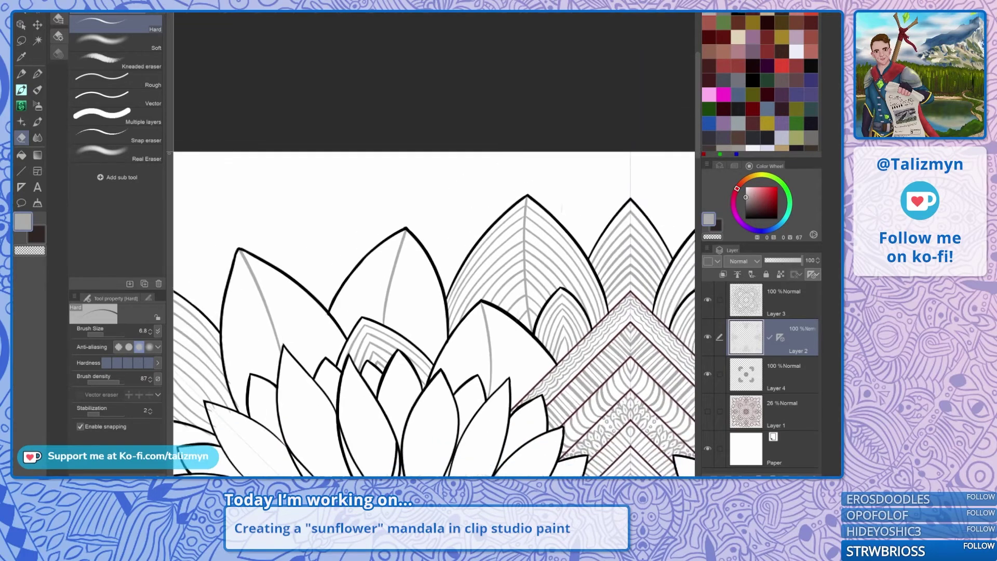
Fill the outer half of the overlapping lower petal with seven curved grey lines running from its outline to the midrib.
{"action": "key", "text": "p"}
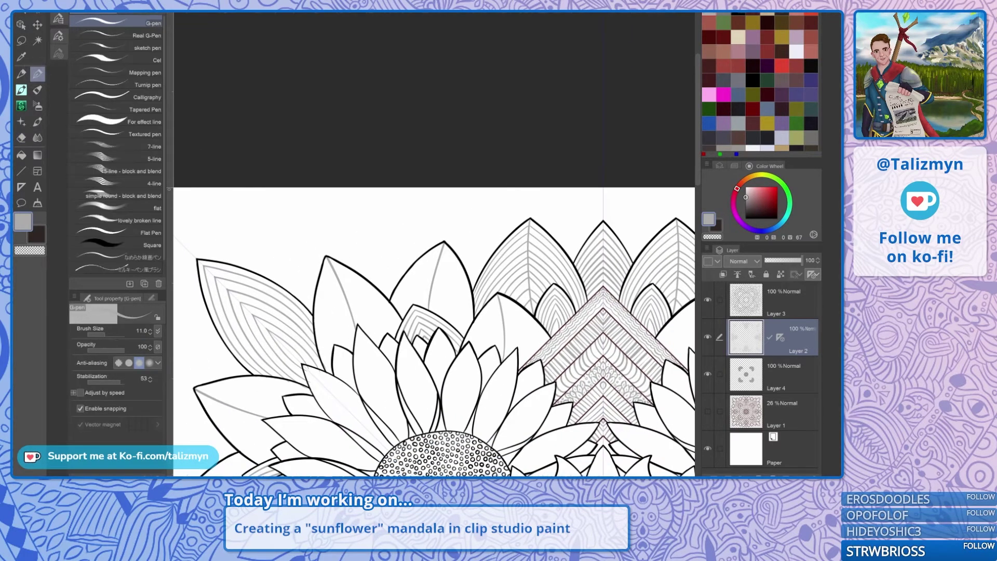
{"action": "left_click_drag", "start_coordinate": [434, 322], "coordinate": [451, 254]}
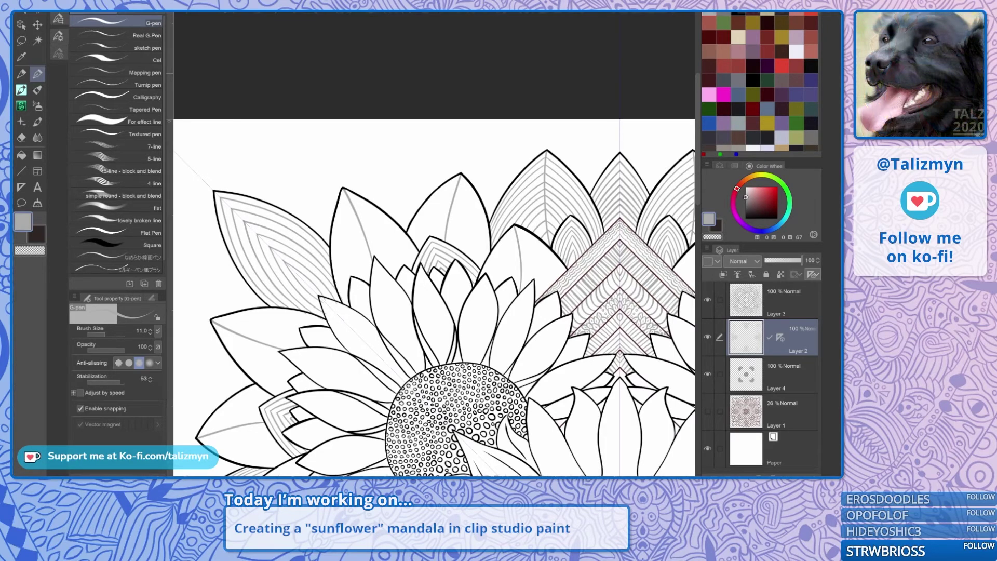
{"action": "left_click_drag", "start_coordinate": [516, 262], "coordinate": [549, 282]}
{"action": "scroll", "coordinate": [549, 282], "scroll_direction": "up", "scroll_amount": 5}
{"action": "scroll", "coordinate": [434, 245], "scroll_direction": "up", "scroll_amount": 4}
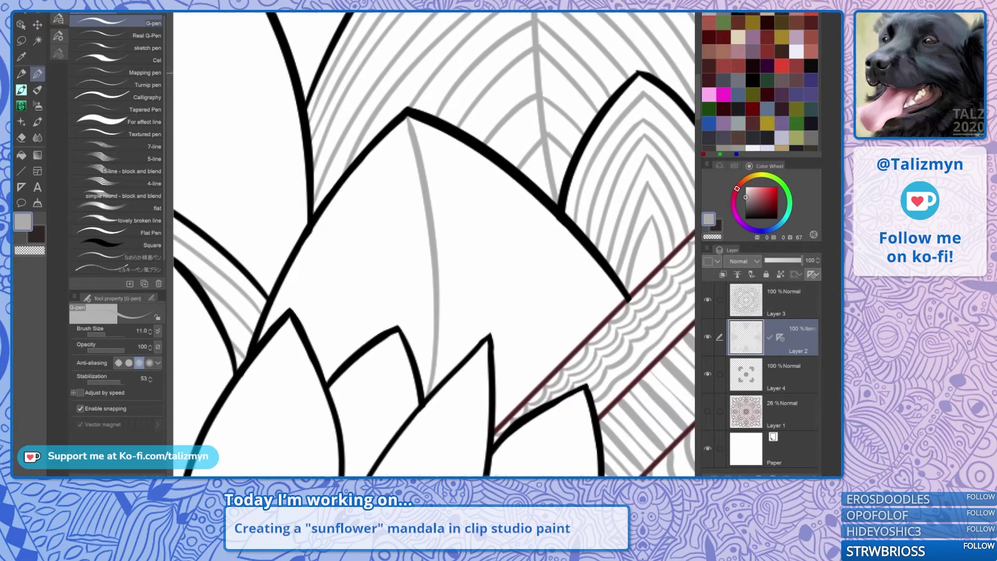
{"action": "mouse_move", "coordinate": [280, 320]}
{"action": "left_mouse_down"}
{"action": "mouse_move", "coordinate": [330, 227]}
{"action": "mouse_move", "coordinate": [414, 143]}
{"action": "left_mouse_up"}
{"action": "mouse_move", "coordinate": [306, 327]}
{"action": "left_mouse_down"}
{"action": "mouse_move", "coordinate": [331, 272]}
{"action": "mouse_move", "coordinate": [427, 171]}
{"action": "left_mouse_up"}
{"action": "mouse_move", "coordinate": [318, 347]}
{"action": "left_mouse_down"}
{"action": "mouse_move", "coordinate": [346, 289]}
{"action": "mouse_move", "coordinate": [436, 196]}
{"action": "left_mouse_up"}
{"action": "mouse_move", "coordinate": [333, 371]}
{"action": "left_mouse_down"}
{"action": "mouse_move", "coordinate": [366, 298]}
{"action": "mouse_move", "coordinate": [434, 226]}
{"action": "left_mouse_up"}
{"action": "left_click_drag", "start_coordinate": [377, 326], "coordinate": [440, 246]}
{"action": "left_click_drag", "start_coordinate": [396, 352], "coordinate": [439, 287]}
{"action": "left_click_drag", "start_coordinate": [406, 374], "coordinate": [435, 327]}
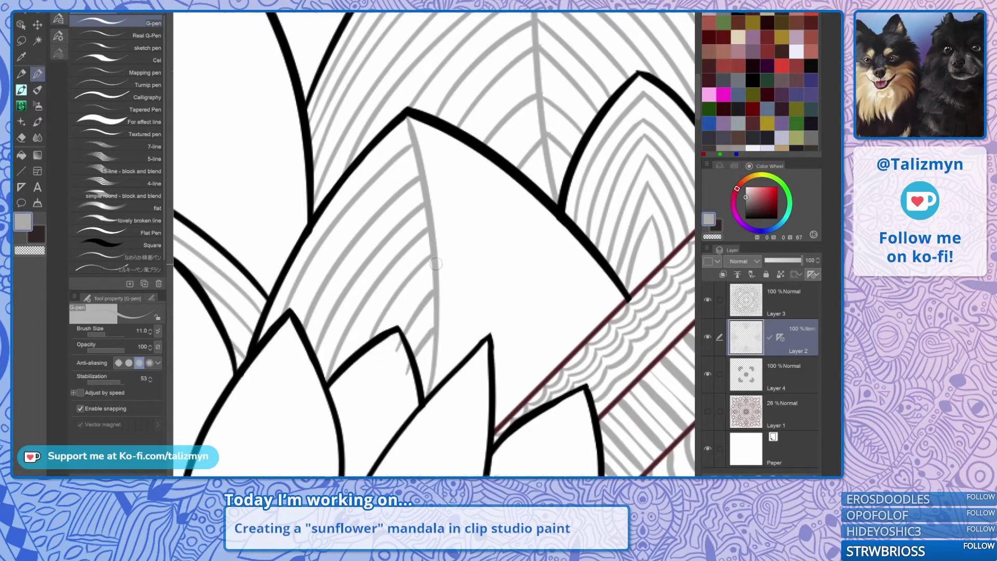
{"action": "scroll", "coordinate": [436, 264], "scroll_direction": "down", "scroll_amount": 5}
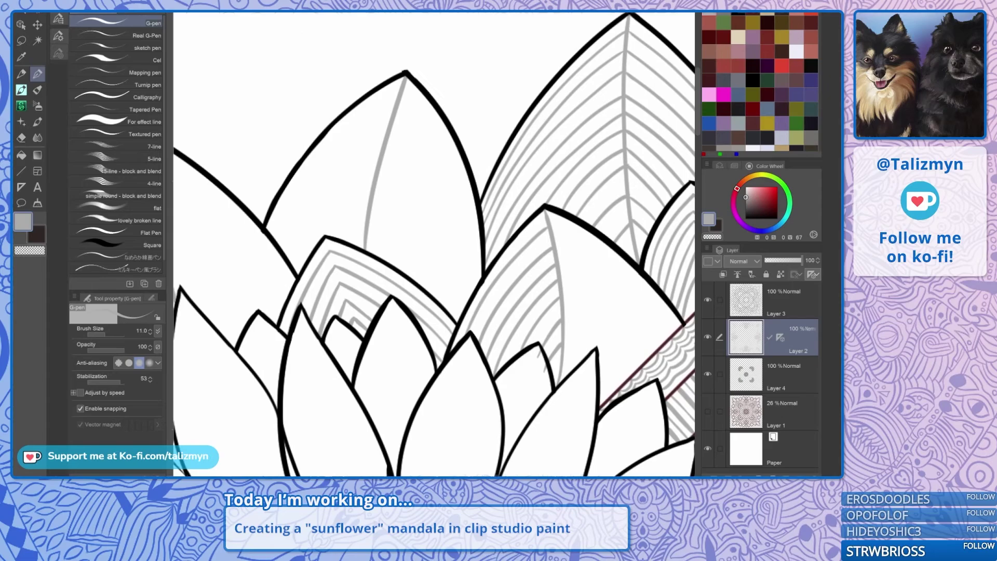
{"action": "scroll", "coordinate": [431, 86], "scroll_direction": "up", "scroll_amount": 3}
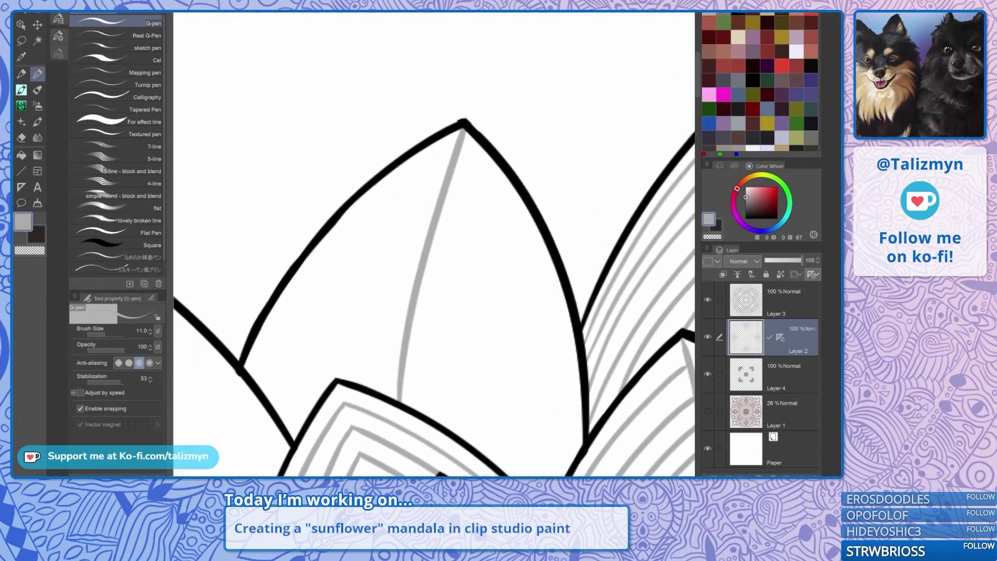
Fill one half of the empty petal behind the small chevron-patterned petal with curved grey lines running up to its midrib.
{"action": "mouse_move", "coordinate": [246, 390]}
{"action": "left_mouse_down"}
{"action": "mouse_move", "coordinate": [296, 298]}
{"action": "mouse_move", "coordinate": [373, 214]}
{"action": "mouse_move", "coordinate": [452, 155]}
{"action": "left_mouse_up"}
{"action": "mouse_move", "coordinate": [261, 399]}
{"action": "left_mouse_down"}
{"action": "mouse_move", "coordinate": [276, 361]}
{"action": "mouse_move", "coordinate": [349, 261]}
{"action": "mouse_move", "coordinate": [443, 188]}
{"action": "left_mouse_up"}
{"action": "mouse_move", "coordinate": [274, 411]}
{"action": "left_mouse_down"}
{"action": "mouse_move", "coordinate": [344, 300]}
{"action": "mouse_move", "coordinate": [423, 228]}
{"action": "left_mouse_up"}
{"action": "mouse_move", "coordinate": [283, 424]}
{"action": "left_mouse_down"}
{"action": "mouse_move", "coordinate": [343, 330]}
{"action": "mouse_move", "coordinate": [424, 267]}
{"action": "left_mouse_up"}
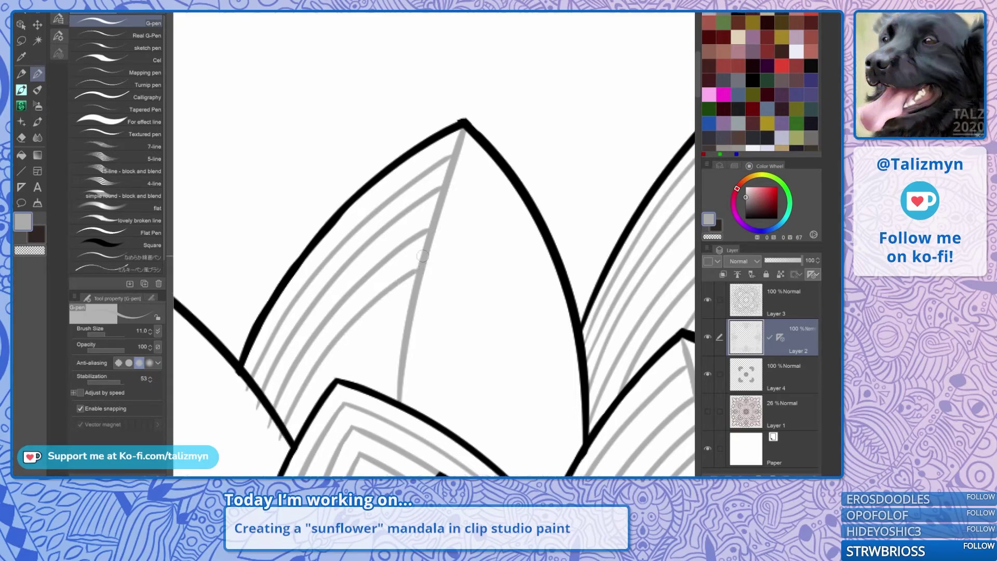
{"action": "scroll", "coordinate": [423, 255], "scroll_direction": "down", "scroll_amount": 3}
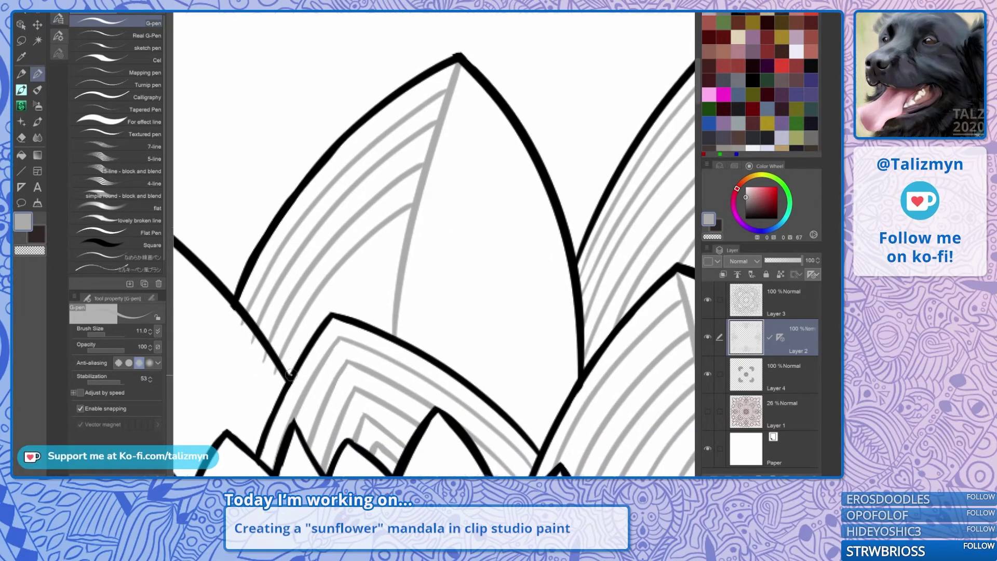
{"action": "left_click_drag", "start_coordinate": [326, 319], "coordinate": [406, 251]}
{"action": "mouse_move", "coordinate": [362, 317]}
{"action": "left_mouse_down"}
{"action": "mouse_move", "coordinate": [401, 285]}
{"action": "mouse_move", "coordinate": [403, 251]}
{"action": "left_mouse_up"}
{"action": "left_click_drag", "start_coordinate": [337, 310], "coordinate": [445, 265]}
Erase the stray grey line ends that overshoot the half-filled petal's black outline.
{"action": "scroll", "coordinate": [445, 264], "scroll_direction": "down", "scroll_amount": 4}
{"action": "scroll", "coordinate": [387, 254], "scroll_direction": "up", "scroll_amount": 3}
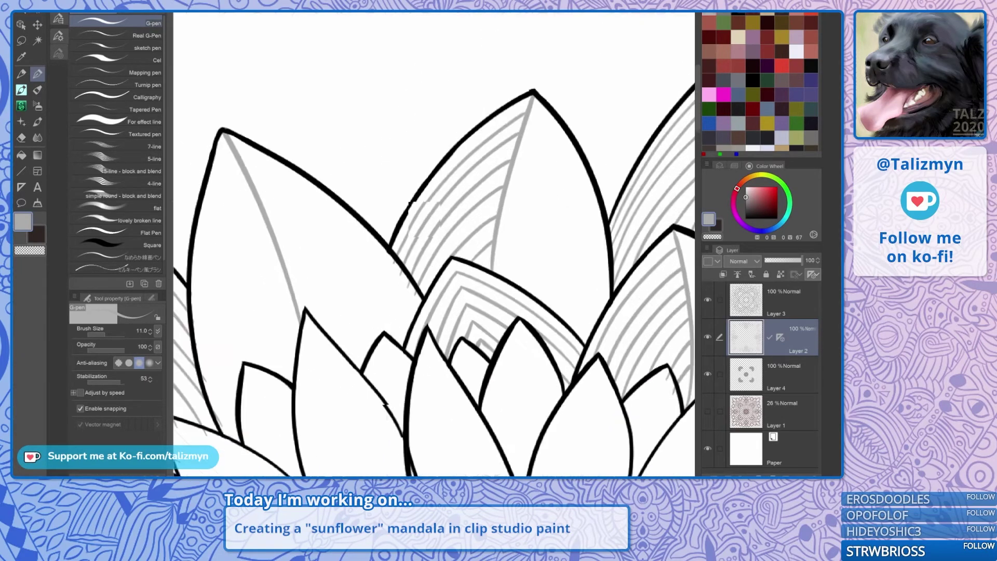
{"action": "key", "text": "e"}
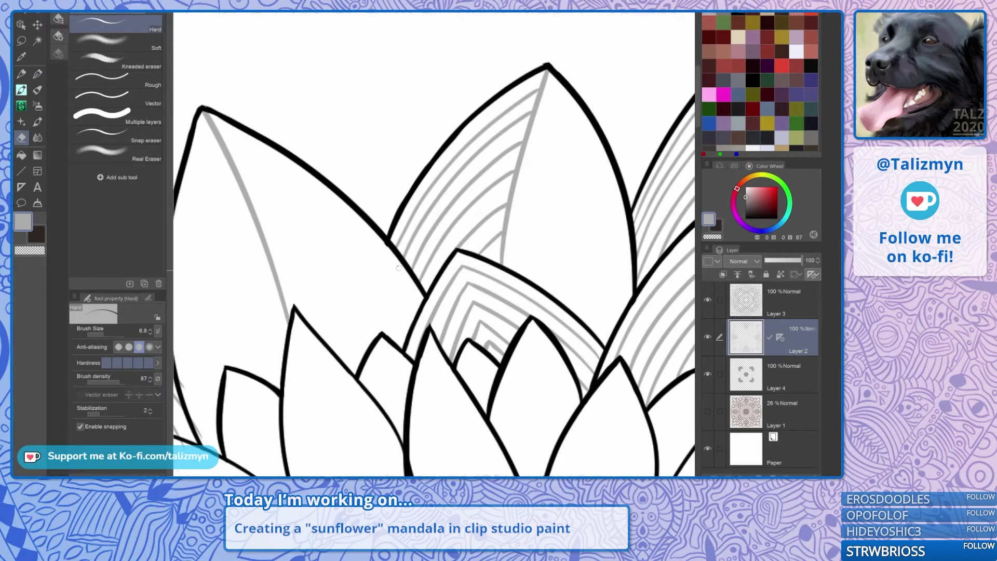
{"action": "key", "text": "p"}
{"action": "left_click_drag", "start_coordinate": [390, 254], "coordinate": [508, 232]}
{"action": "left_click_drag", "start_coordinate": [387, 78], "coordinate": [528, 74]}
{"action": "key", "text": "e"}
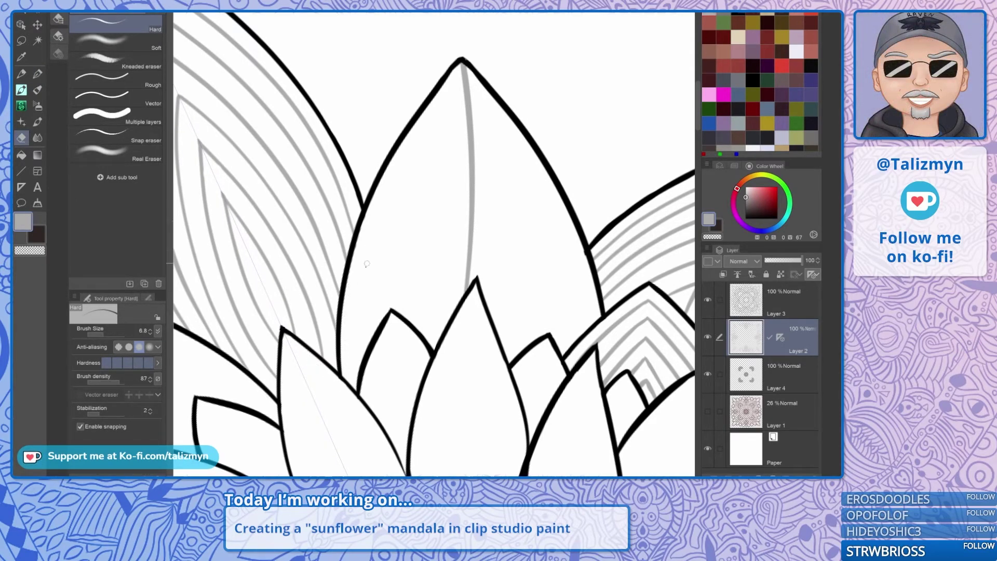
{"action": "key", "text": "p"}
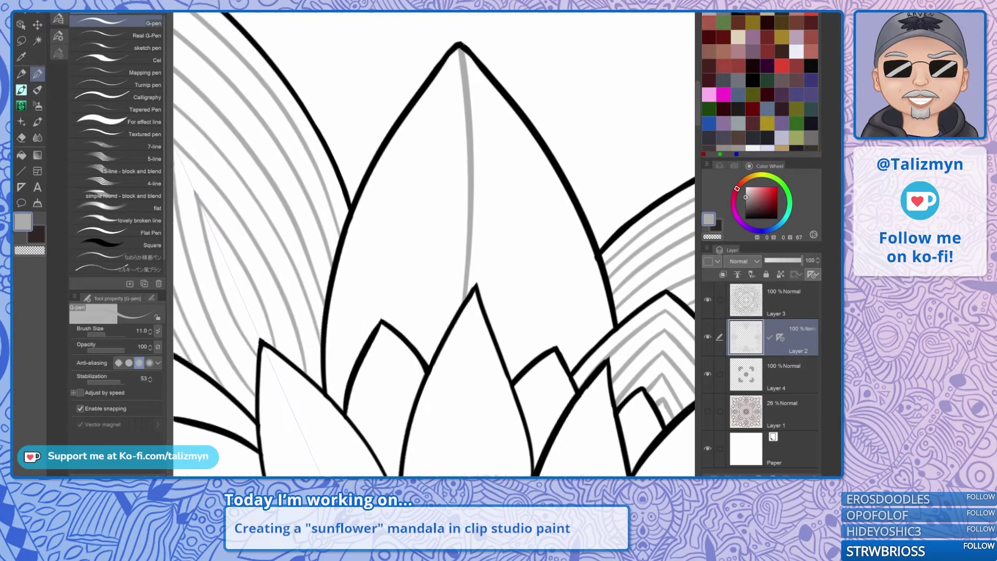
Draw five curved grey lines across one half of the empty petal beside the fully lined petal, ending at its midrib.
{"action": "mouse_move", "coordinate": [452, 224]}
{"action": "left_mouse_down"}
{"action": "mouse_move", "coordinate": [435, 265]}
{"action": "mouse_move", "coordinate": [465, 240]}
{"action": "mouse_move", "coordinate": [532, 230]}
{"action": "left_mouse_up"}
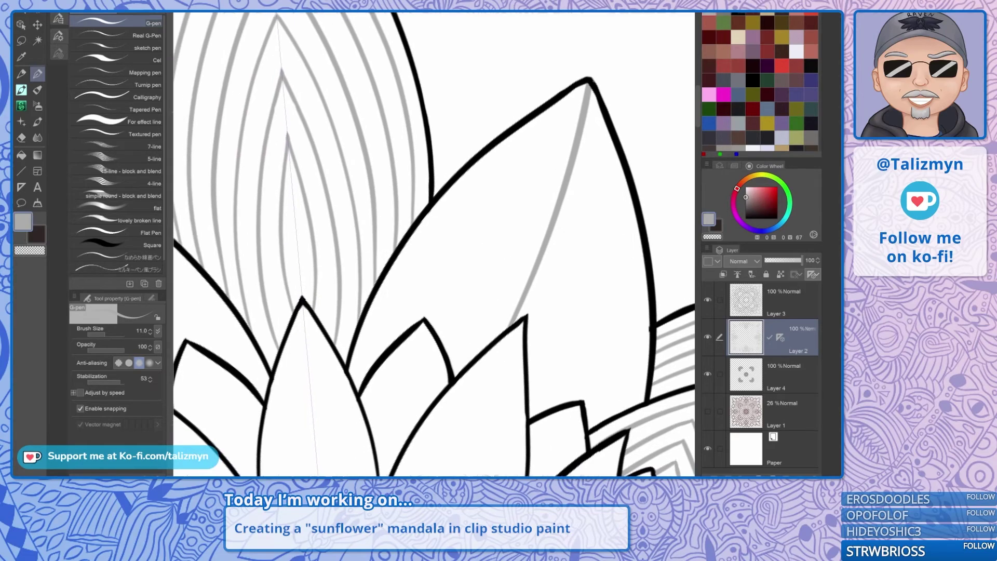
{"action": "left_click_drag", "start_coordinate": [434, 245], "coordinate": [418, 269]}
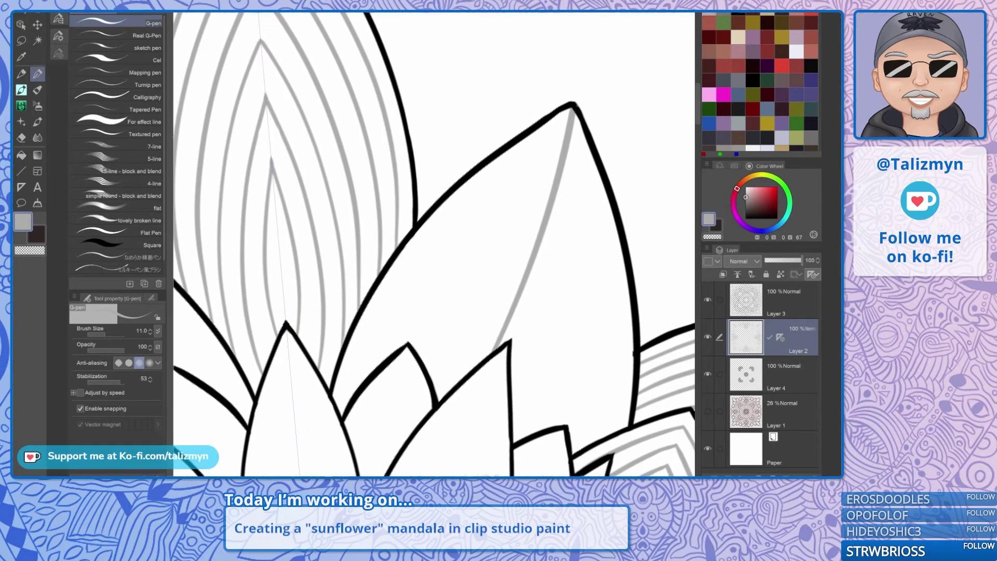
{"action": "mouse_move", "coordinate": [335, 414]}
{"action": "left_mouse_down"}
{"action": "mouse_move", "coordinate": [372, 318]}
{"action": "mouse_move", "coordinate": [408, 266]}
{"action": "mouse_move", "coordinate": [513, 161]}
{"action": "mouse_move", "coordinate": [574, 121]}
{"action": "left_mouse_up"}
{"action": "mouse_move", "coordinate": [352, 413]}
{"action": "left_mouse_down"}
{"action": "mouse_move", "coordinate": [374, 341]}
{"action": "mouse_move", "coordinate": [422, 268]}
{"action": "mouse_move", "coordinate": [557, 158]}
{"action": "left_mouse_up"}
{"action": "mouse_move", "coordinate": [389, 356]}
{"action": "left_mouse_down"}
{"action": "mouse_move", "coordinate": [420, 304]}
{"action": "mouse_move", "coordinate": [554, 194]}
{"action": "left_mouse_up"}
{"action": "mouse_move", "coordinate": [415, 389]}
{"action": "left_mouse_down"}
{"action": "mouse_move", "coordinate": [442, 325]}
{"action": "mouse_move", "coordinate": [542, 238]}
{"action": "left_mouse_up"}
{"action": "mouse_move", "coordinate": [432, 413]}
{"action": "left_mouse_down"}
{"action": "mouse_move", "coordinate": [476, 328]}
{"action": "mouse_move", "coordinate": [527, 276]}
{"action": "mouse_move", "coordinate": [530, 247]}
{"action": "left_mouse_up"}
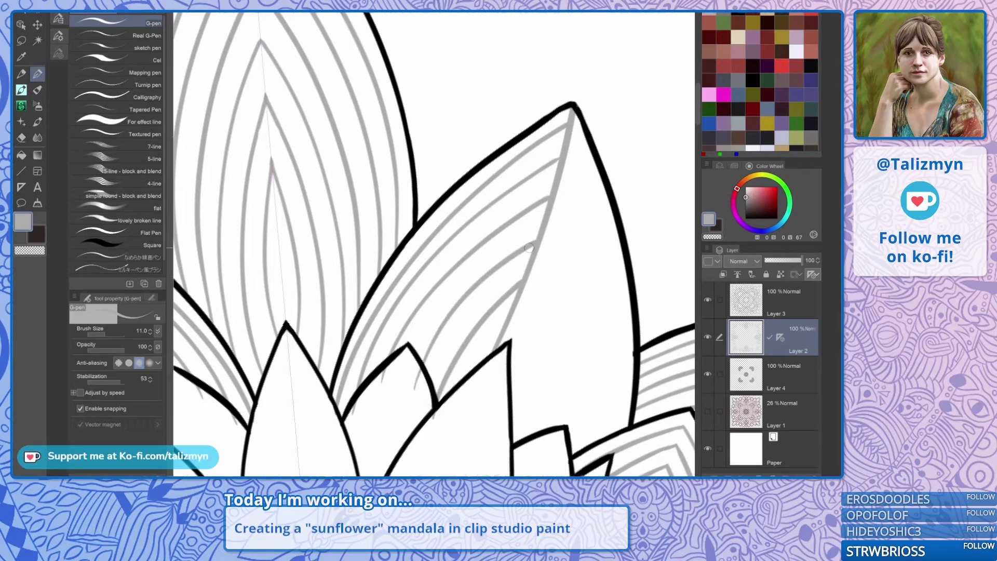
Erase the grey line ends that spill into the small petals overlapping the newly lined petal half.
{"action": "key", "text": "e"}
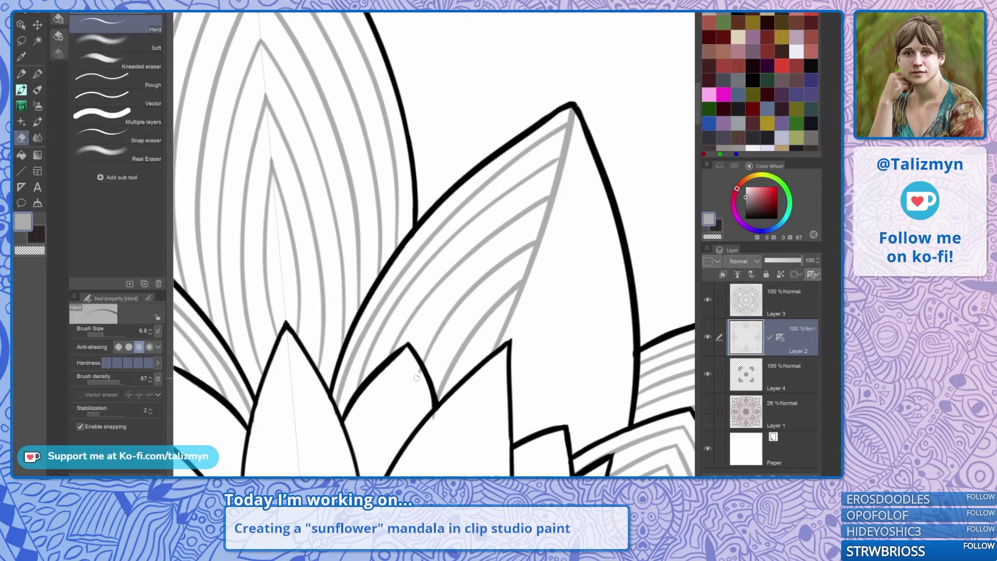
{"action": "key", "text": "p"}
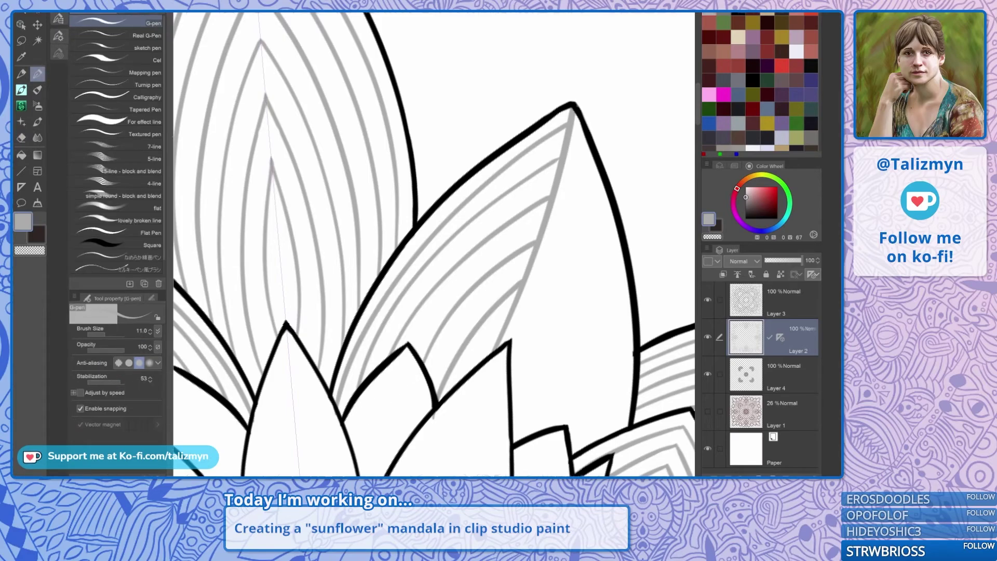
{"action": "left_click_drag", "start_coordinate": [361, 384], "coordinate": [568, 335]}
{"action": "left_click_drag", "start_coordinate": [362, 333], "coordinate": [525, 320]}
{"action": "left_click_drag", "start_coordinate": [435, 244], "coordinate": [461, 198]}
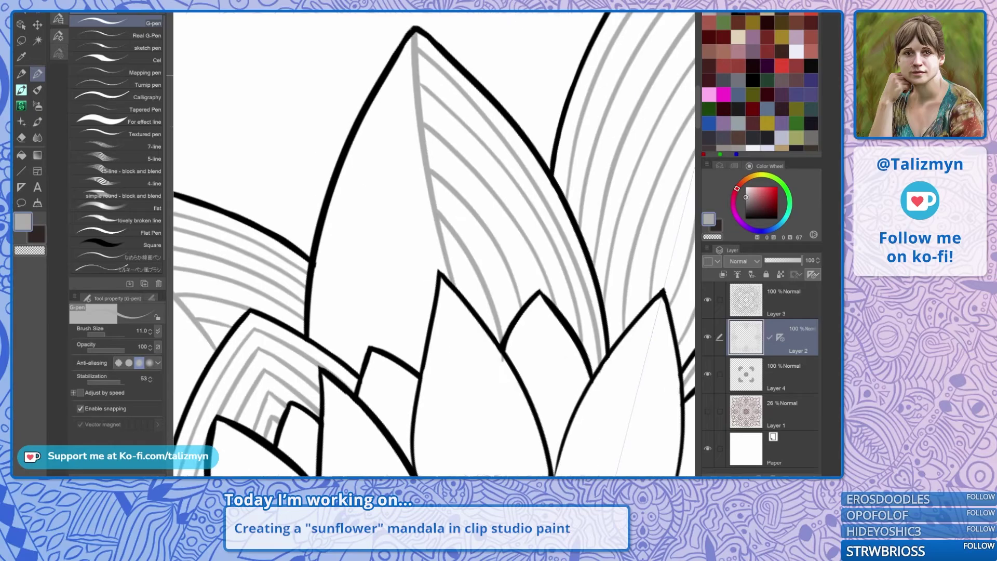
{"action": "key", "text": "e"}
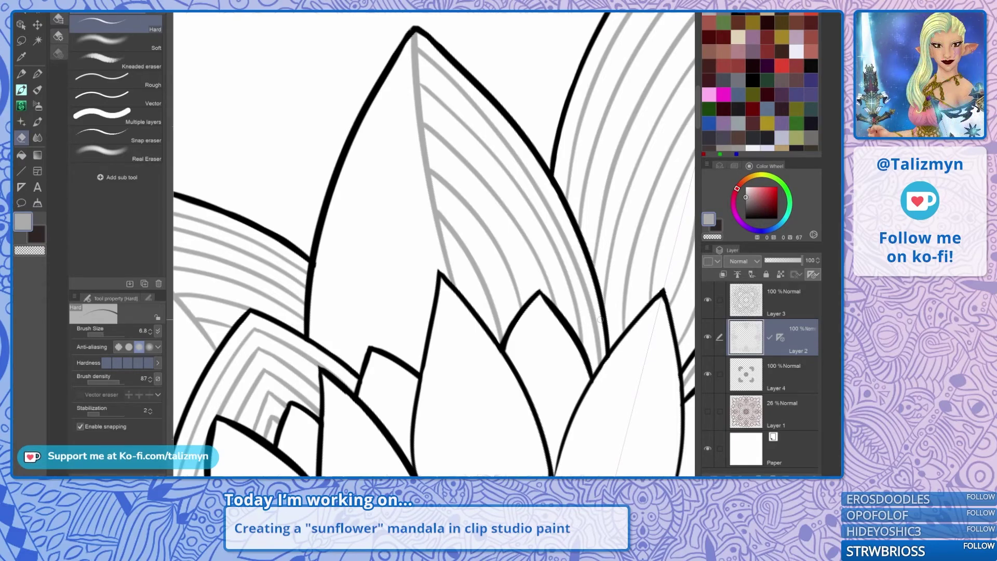
{"action": "key", "text": "p"}
Fill the petal's other half with curved grey lines meeting at the midrib, redoing the second, and add a short line near the midrib's base.
{"action": "left_click_drag", "start_coordinate": [601, 320], "coordinate": [617, 371]}
{"action": "left_click_drag", "start_coordinate": [446, 67], "coordinate": [489, 74]}
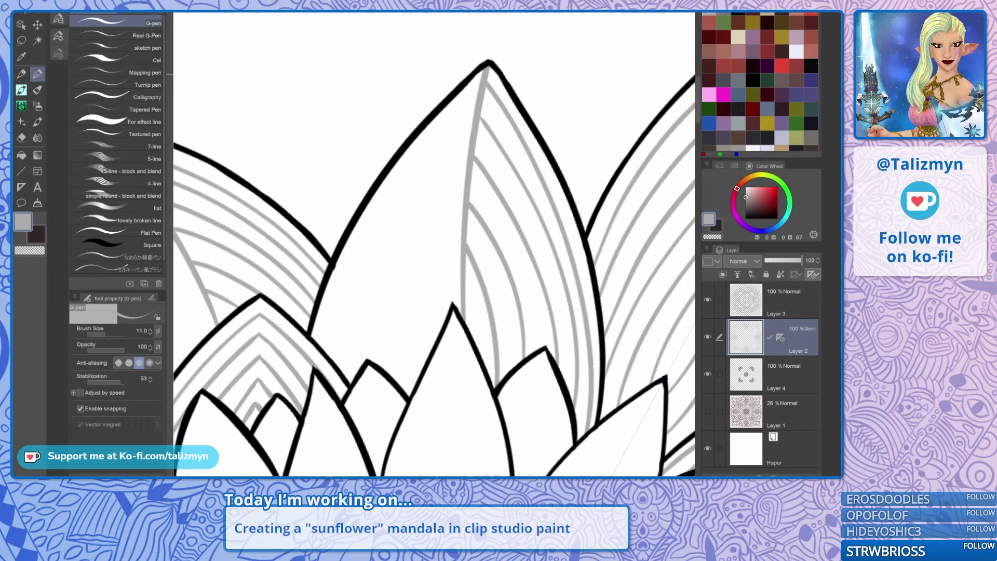
{"action": "scroll", "coordinate": [461, 285], "scroll_direction": "up", "scroll_amount": 1}
{"action": "left_click_drag", "start_coordinate": [462, 285], "coordinate": [448, 318]}
{"action": "mouse_move", "coordinate": [284, 386]}
{"action": "left_mouse_down"}
{"action": "mouse_move", "coordinate": [370, 208]}
{"action": "mouse_move", "coordinate": [479, 78]}
{"action": "left_mouse_up"}
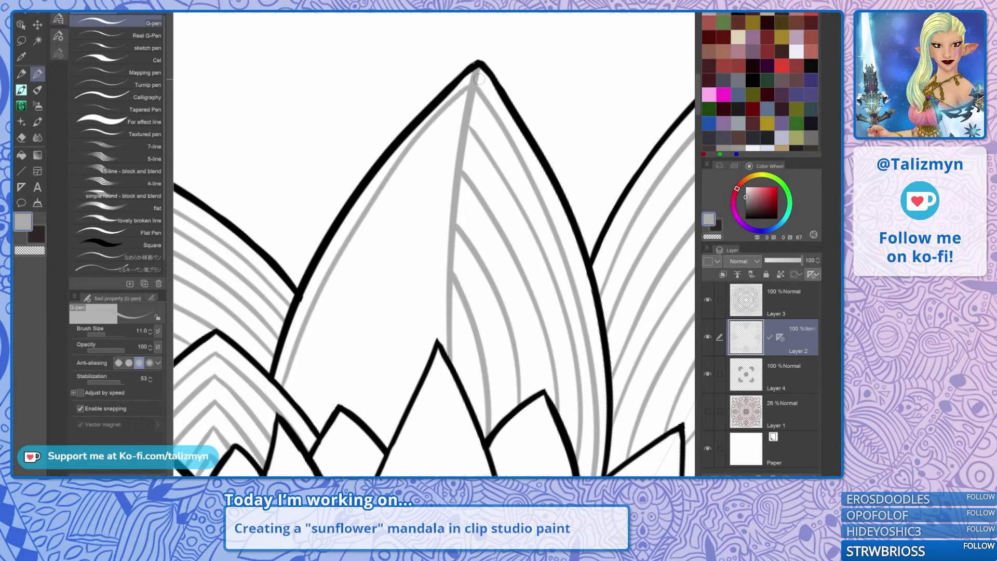
{"action": "mouse_move", "coordinate": [296, 392]}
{"action": "left_mouse_down"}
{"action": "mouse_move", "coordinate": [307, 348]}
{"action": "mouse_move", "coordinate": [394, 201]}
{"action": "mouse_move", "coordinate": [474, 124]}
{"action": "left_mouse_up"}
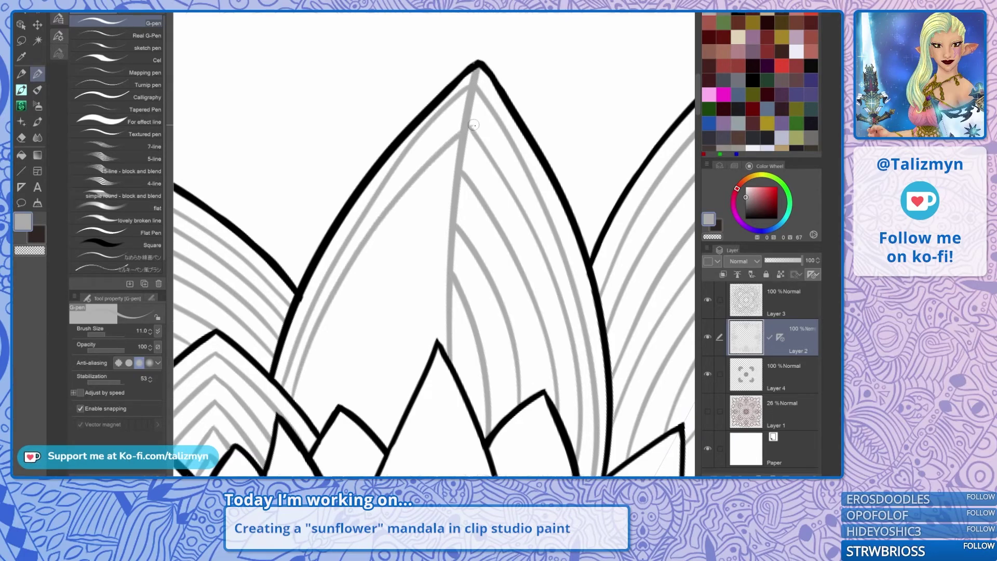
{"action": "key", "text": "ctrl+z"}
{"action": "mouse_move", "coordinate": [292, 412]}
{"action": "left_mouse_down"}
{"action": "mouse_move", "coordinate": [304, 363]}
{"action": "mouse_move", "coordinate": [377, 218]}
{"action": "mouse_move", "coordinate": [473, 120]}
{"action": "left_mouse_up"}
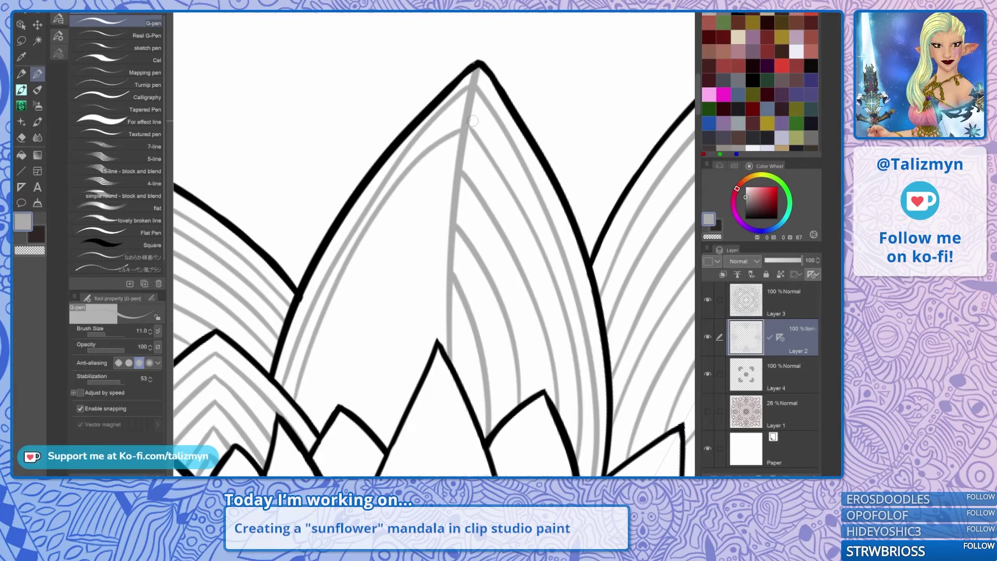
{"action": "mouse_move", "coordinate": [303, 415]}
{"action": "left_mouse_down"}
{"action": "mouse_move", "coordinate": [325, 354]}
{"action": "mouse_move", "coordinate": [429, 185]}
{"action": "mouse_move", "coordinate": [462, 170]}
{"action": "left_mouse_up"}
{"action": "mouse_move", "coordinate": [316, 438]}
{"action": "left_mouse_down"}
{"action": "mouse_move", "coordinate": [349, 347]}
{"action": "mouse_move", "coordinate": [431, 237]}
{"action": "mouse_move", "coordinate": [458, 223]}
{"action": "left_mouse_up"}
{"action": "mouse_move", "coordinate": [344, 428]}
{"action": "left_mouse_down"}
{"action": "mouse_move", "coordinate": [421, 291]}
{"action": "mouse_move", "coordinate": [458, 271]}
{"action": "left_mouse_up"}
{"action": "left_click_drag", "start_coordinate": [368, 443], "coordinate": [451, 310]}
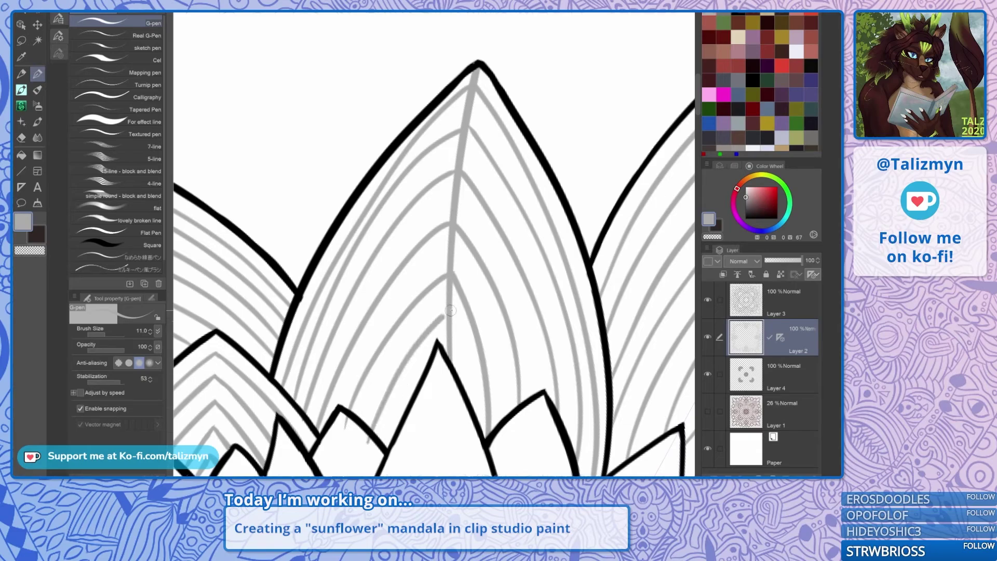
{"action": "left_click_drag", "start_coordinate": [462, 394], "coordinate": [450, 314]}
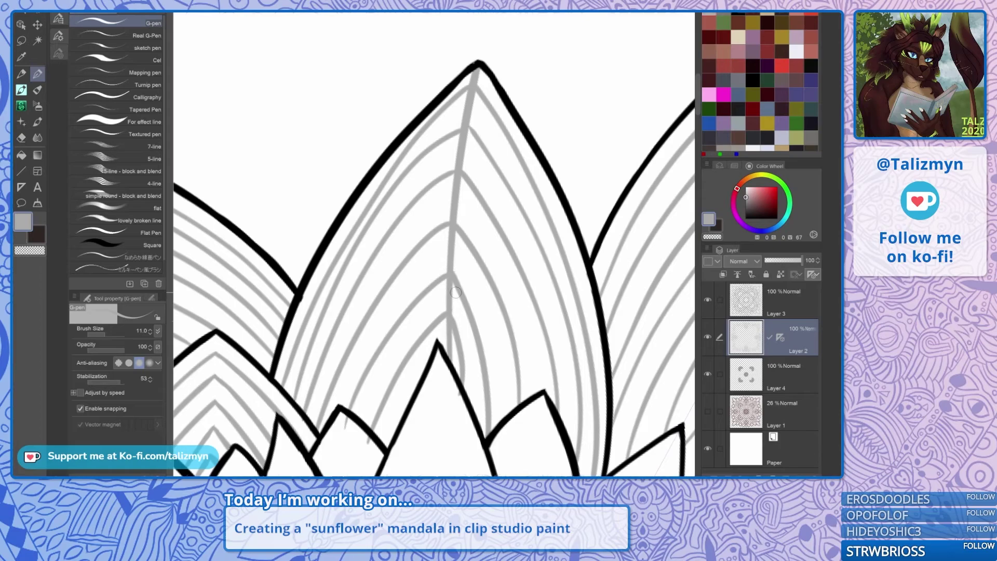
Erase the grey line ends that overshoot into the small pointed petals in front of the fully lined petal.
{"action": "key", "text": "e"}
{"action": "left_click_drag", "start_coordinate": [344, 422], "coordinate": [348, 431]}
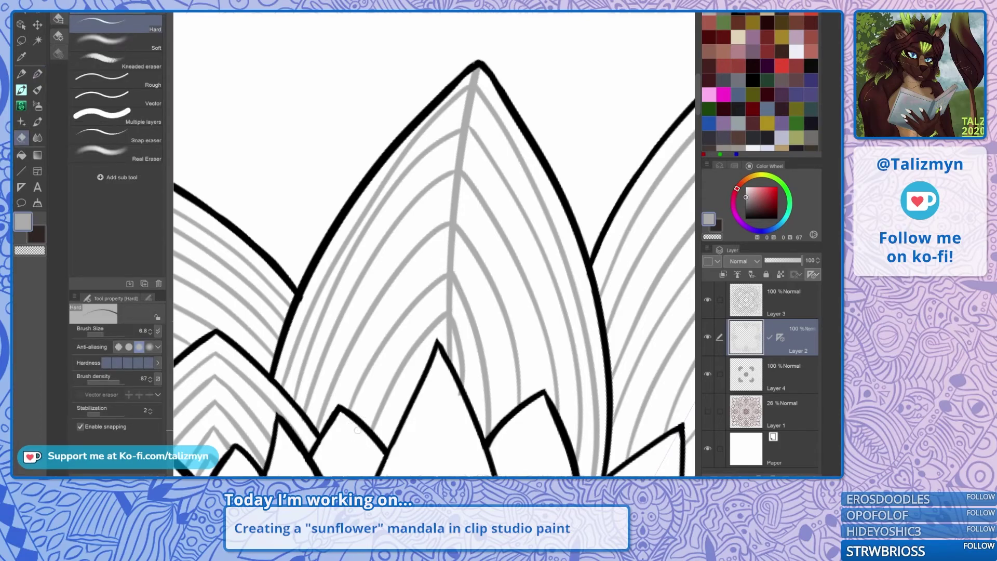
{"action": "key", "text": "p"}
{"action": "scroll", "coordinate": [514, 277], "scroll_direction": "down", "scroll_amount": 2}
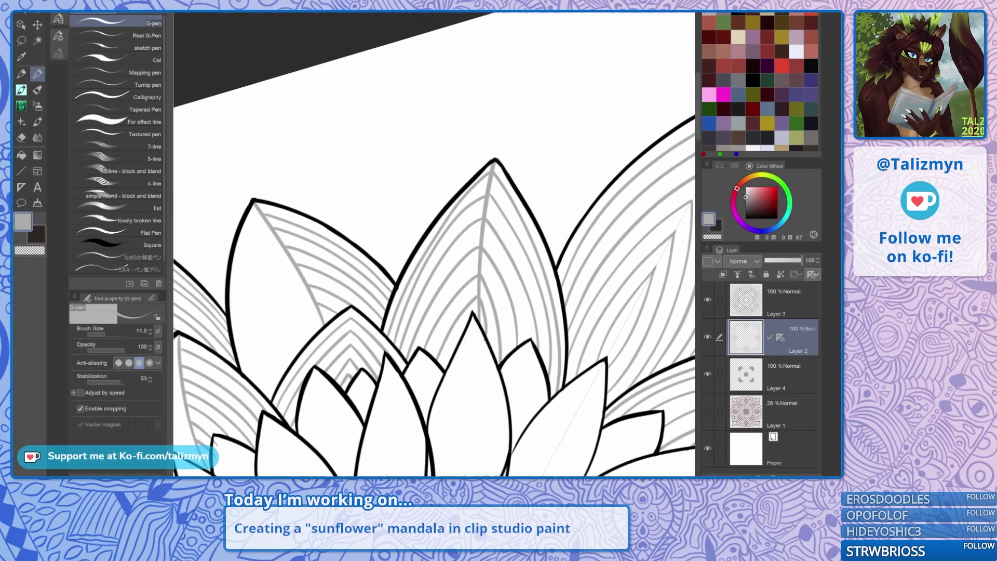
{"action": "key", "text": "ctrl+plus"}
{"action": "key", "text": "e"}
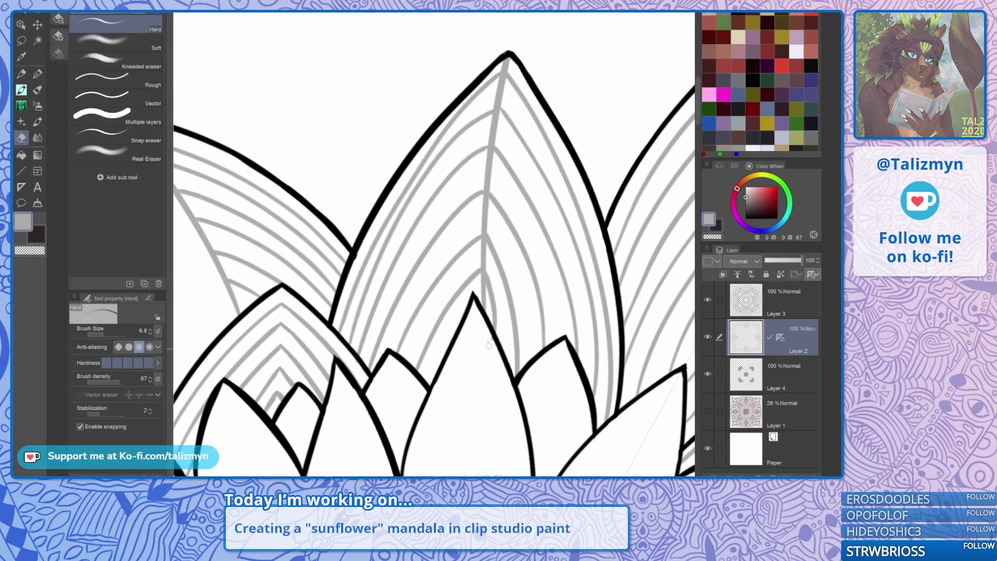
{"action": "key", "text": "p"}
Erase the stray grey line ends inside the small petal overlapping the lower half-lined petal.
{"action": "key", "text": "ctrl+minus"}
{"action": "key", "text": "ctrl+at"}
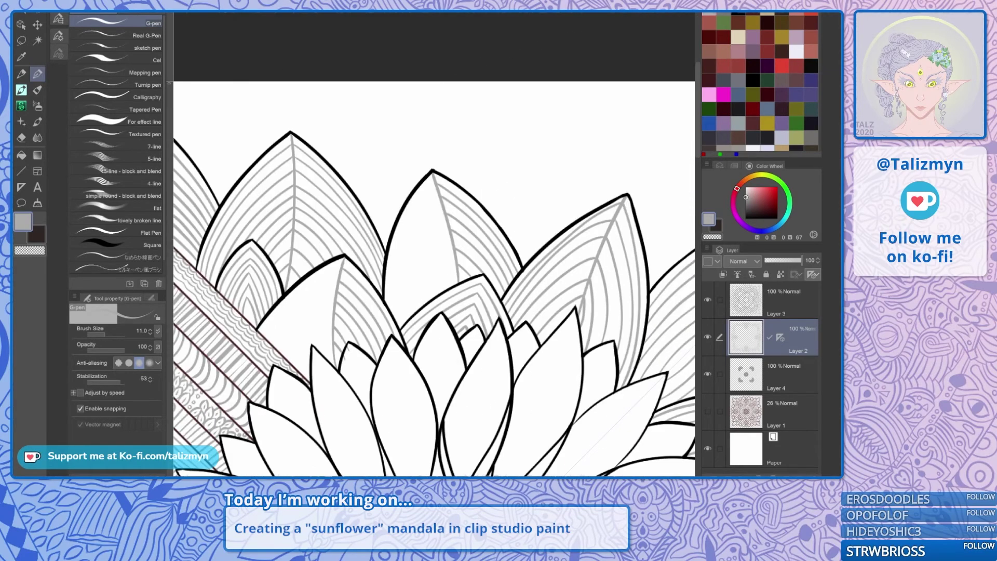
{"action": "left_click_drag", "start_coordinate": [434, 296], "coordinate": [506, 244]}
{"action": "key", "text": "ctrl+plus"}
{"action": "key", "text": "ctrl+plus"}
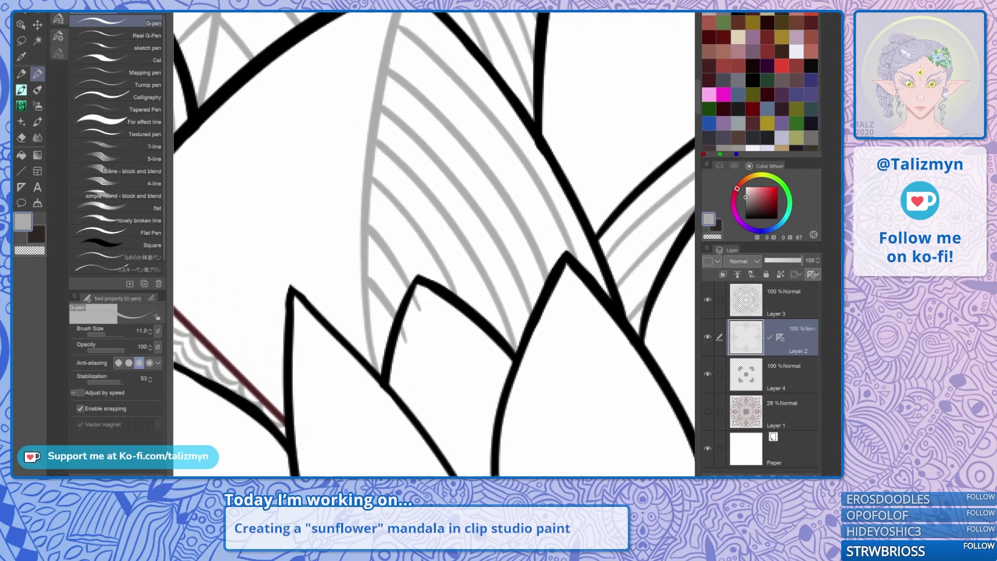
{"action": "key", "text": "e"}
{"action": "left_click_drag", "start_coordinate": [406, 342], "coordinate": [419, 303]}
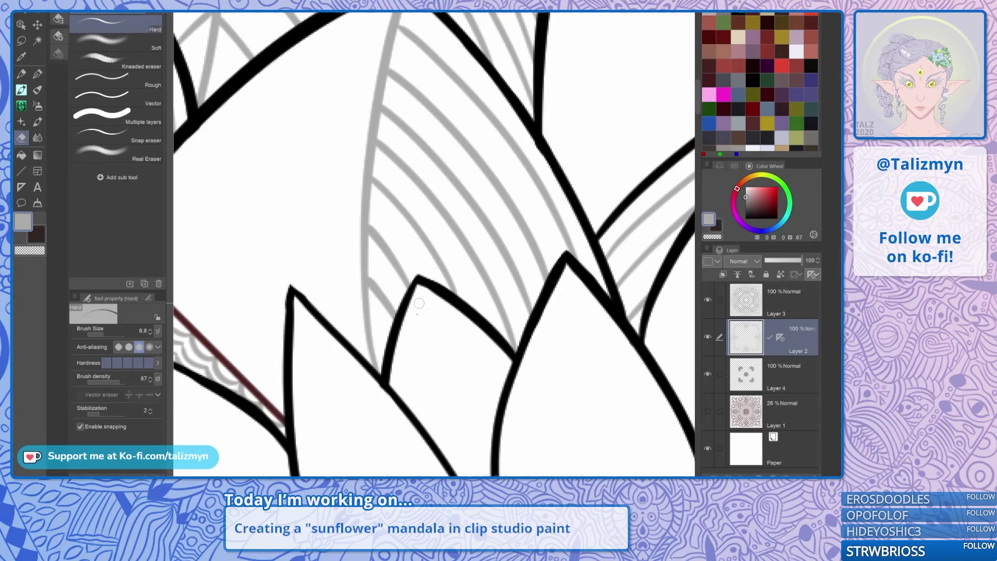
{"action": "key", "text": "p"}
{"action": "left_click_drag", "start_coordinate": [483, 172], "coordinate": [325, 378]}
{"action": "left_click_drag", "start_coordinate": [483, 76], "coordinate": [361, 203]}
{"action": "key", "text": "ctrl+minus"}
{"action": "key", "text": "asciicircum"}
{"action": "key", "text": "asciicircum"}
{"action": "key", "text": "asciicircum"}
{"action": "mouse_move", "coordinate": [338, 373]}
{"action": "left_mouse_down"}
{"action": "mouse_move", "coordinate": [367, 291]}
{"action": "mouse_move", "coordinate": [536, 97]}
{"action": "left_mouse_up"}
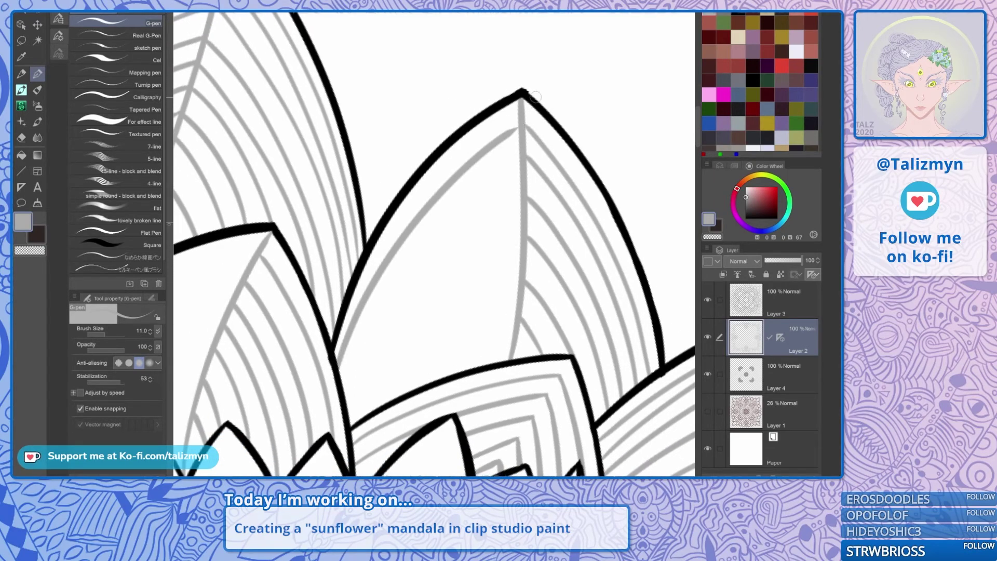
{"action": "key", "text": "ctrl+z"}
{"action": "key", "text": "ctrl+z"}
{"action": "mouse_move", "coordinate": [340, 371]}
{"action": "left_mouse_down"}
{"action": "mouse_move", "coordinate": [397, 247]}
{"action": "mouse_move", "coordinate": [454, 182]}
{"action": "mouse_move", "coordinate": [526, 125]}
{"action": "left_mouse_up"}
{"action": "mouse_move", "coordinate": [348, 377]}
{"action": "left_mouse_down"}
{"action": "mouse_move", "coordinate": [399, 278]}
{"action": "mouse_move", "coordinate": [532, 155]}
{"action": "left_mouse_up"}
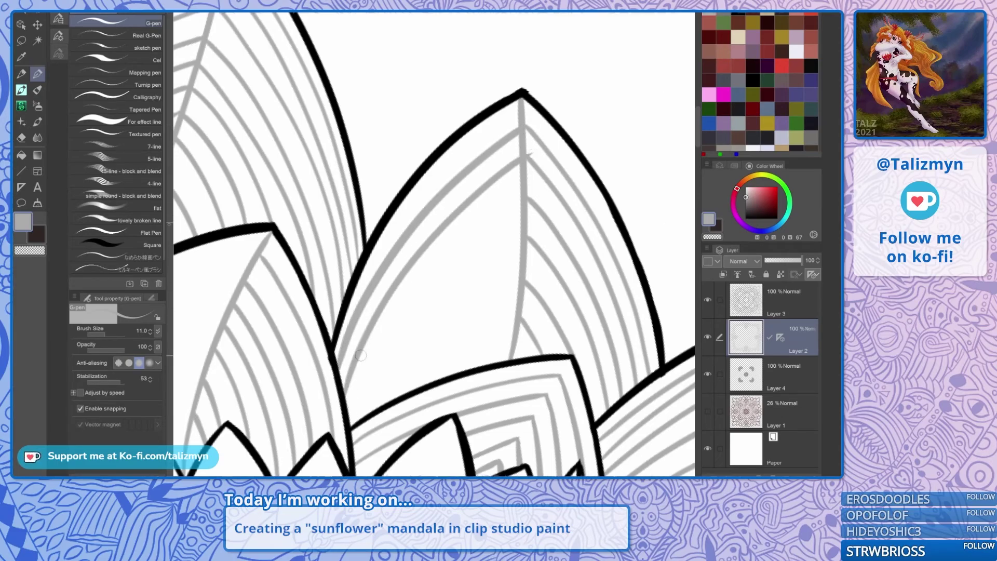
{"action": "key", "text": "ctrl+z"}
{"action": "key", "text": "ctrl+z"}
{"action": "mouse_move", "coordinate": [339, 382]}
{"action": "left_mouse_down"}
{"action": "mouse_move", "coordinate": [386, 248]}
{"action": "mouse_move", "coordinate": [437, 168]}
{"action": "mouse_move", "coordinate": [476, 139]}
{"action": "mouse_move", "coordinate": [525, 129]}
{"action": "left_mouse_up"}
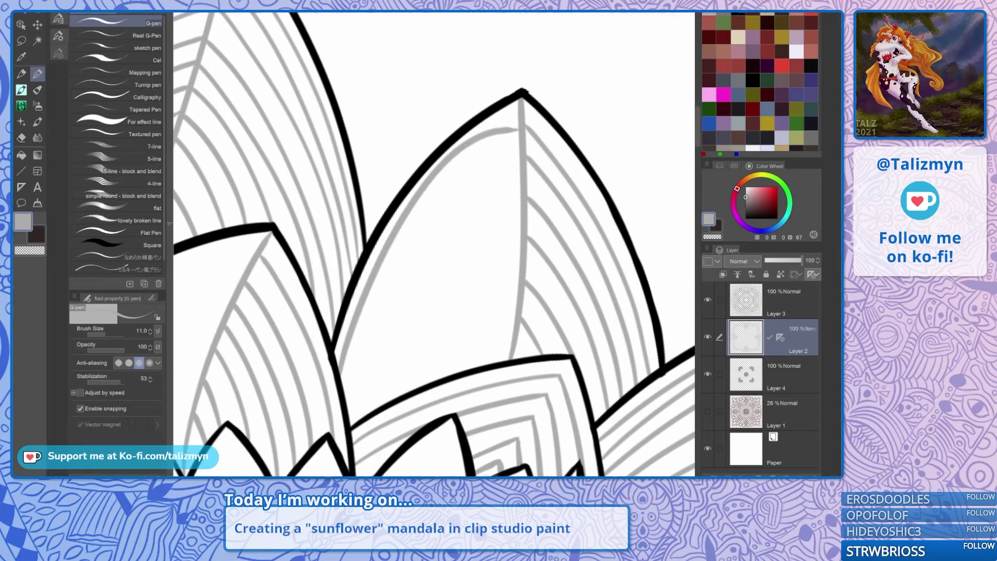
{"action": "key", "text": "ctrl+z"}
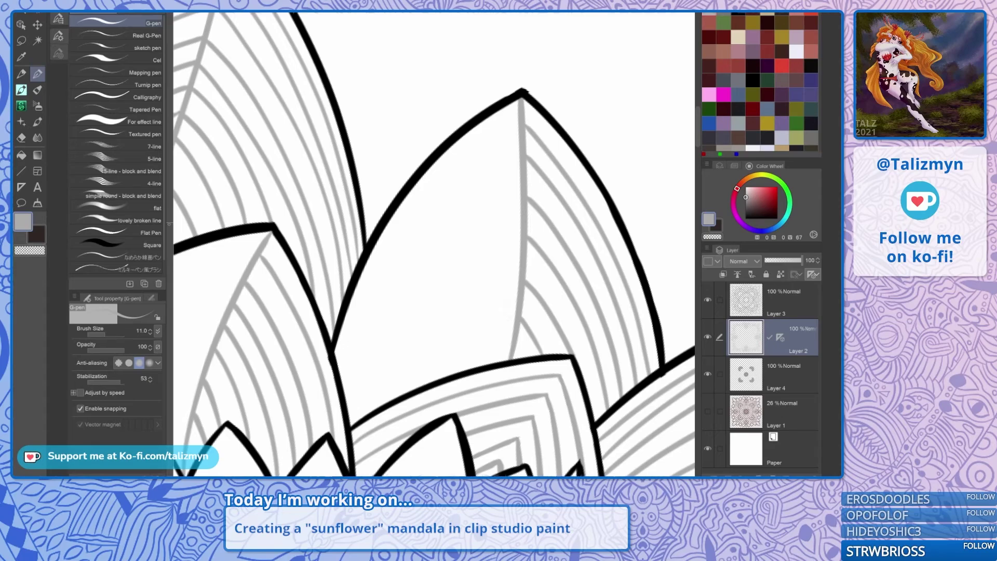
Fill the empty half of the petal behind the small chevron-patterned petal with six curved grey lines ending at the midrib.
{"action": "mouse_move", "coordinate": [340, 354]}
{"action": "left_mouse_down"}
{"action": "mouse_move", "coordinate": [393, 236]}
{"action": "mouse_move", "coordinate": [430, 184]}
{"action": "mouse_move", "coordinate": [523, 127]}
{"action": "left_mouse_up"}
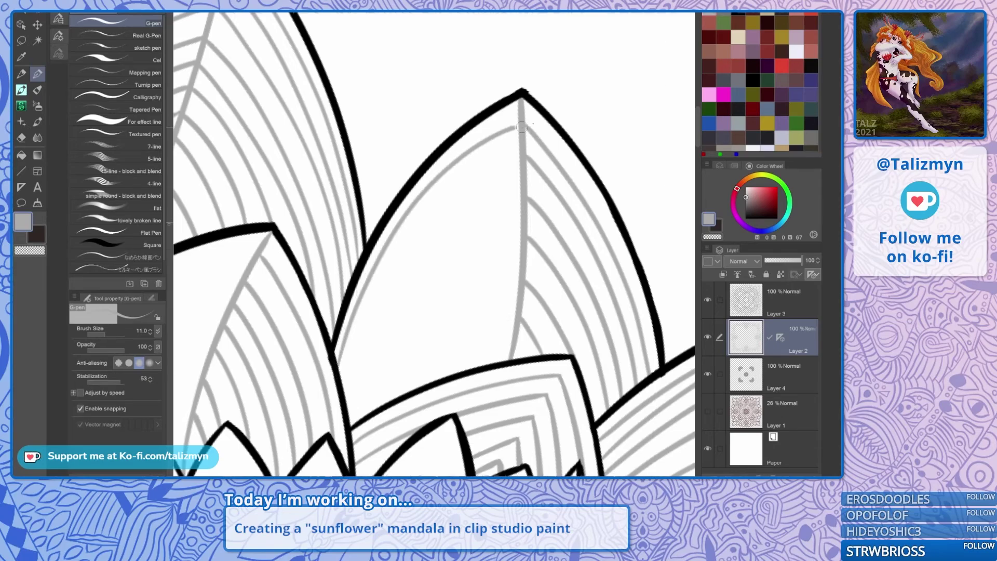
{"action": "mouse_move", "coordinate": [343, 393]}
{"action": "left_mouse_down"}
{"action": "mouse_move", "coordinate": [363, 312]}
{"action": "mouse_move", "coordinate": [453, 191]}
{"action": "mouse_move", "coordinate": [529, 164]}
{"action": "left_mouse_up"}
{"action": "mouse_move", "coordinate": [347, 420]}
{"action": "left_mouse_down"}
{"action": "mouse_move", "coordinate": [426, 273]}
{"action": "mouse_move", "coordinate": [492, 206]}
{"action": "mouse_move", "coordinate": [520, 204]}
{"action": "left_mouse_up"}
{"action": "mouse_move", "coordinate": [351, 424]}
{"action": "left_mouse_down"}
{"action": "mouse_move", "coordinate": [415, 334]}
{"action": "mouse_move", "coordinate": [530, 235]}
{"action": "left_mouse_up"}
{"action": "mouse_move", "coordinate": [404, 393]}
{"action": "left_mouse_down"}
{"action": "mouse_move", "coordinate": [418, 368]}
{"action": "mouse_move", "coordinate": [502, 293]}
{"action": "mouse_move", "coordinate": [530, 283]}
{"action": "left_mouse_up"}
{"action": "left_click_drag", "start_coordinate": [471, 368], "coordinate": [524, 318]}
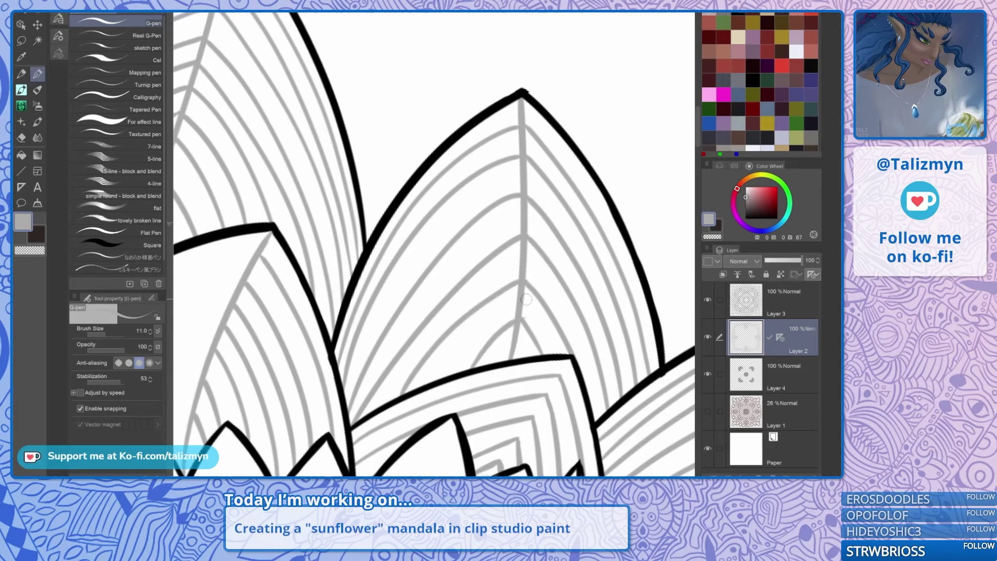
Draw the first two curved grey lines along the outer edge of the petal's empty half beside the chevron band, redoing the second.
{"action": "scroll", "coordinate": [543, 265], "scroll_direction": "down", "scroll_amount": 4}
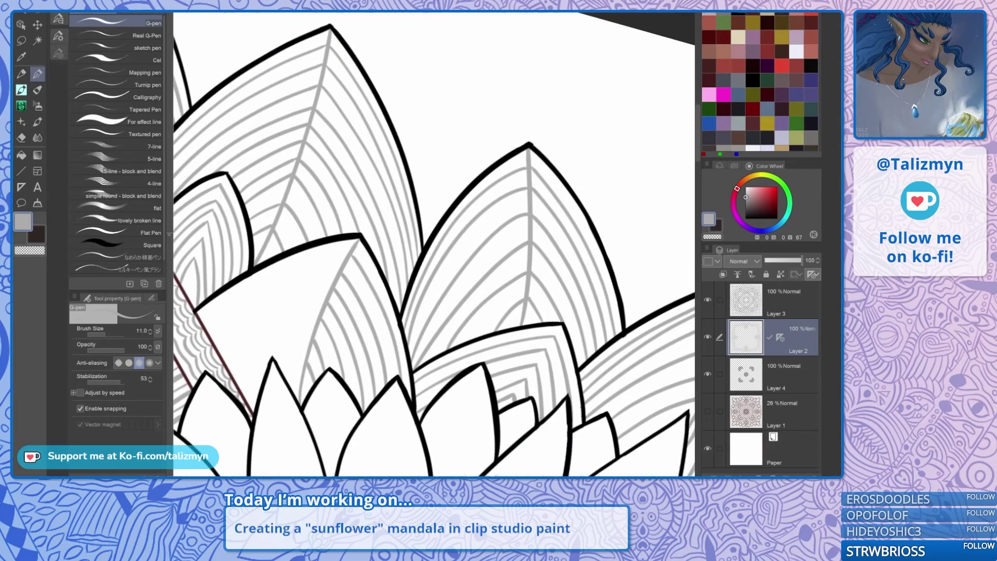
{"action": "left_click_drag", "start_coordinate": [543, 265], "coordinate": [628, 234]}
{"action": "mouse_move", "coordinate": [387, 303]}
{"action": "left_mouse_down"}
{"action": "mouse_move", "coordinate": [483, 305]}
{"action": "mouse_move", "coordinate": [445, 253]}
{"action": "left_mouse_up"}
{"action": "key", "text": "minus"}
{"action": "key", "text": "minus"}
{"action": "key", "text": "minus"}
{"action": "scroll", "coordinate": [483, 304], "scroll_direction": "up", "scroll_amount": 2}
{"action": "scroll", "coordinate": [501, 286], "scroll_direction": "up", "scroll_amount": 2}
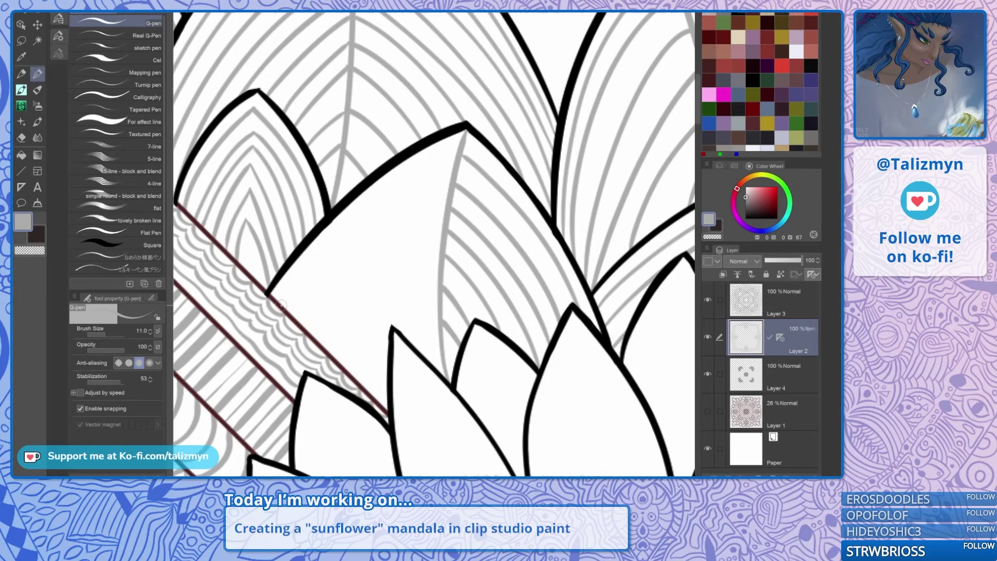
{"action": "mouse_move", "coordinate": [279, 302]}
{"action": "left_mouse_down"}
{"action": "mouse_move", "coordinate": [324, 246]}
{"action": "mouse_move", "coordinate": [398, 181]}
{"action": "mouse_move", "coordinate": [468, 148]}
{"action": "left_mouse_up"}
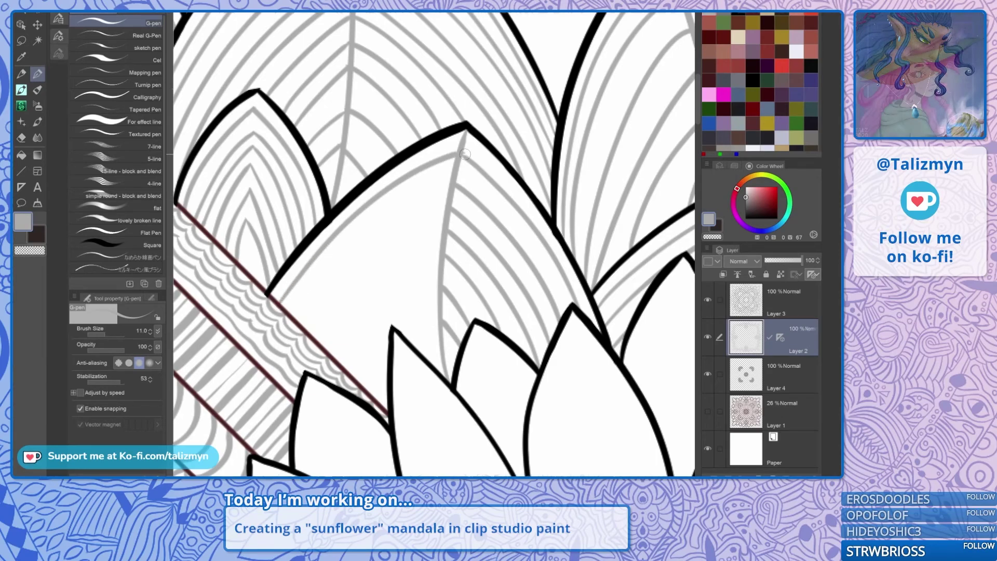
{"action": "mouse_move", "coordinate": [296, 315]}
{"action": "left_mouse_down"}
{"action": "mouse_move", "coordinate": [368, 231]}
{"action": "mouse_move", "coordinate": [458, 177]}
{"action": "left_mouse_up"}
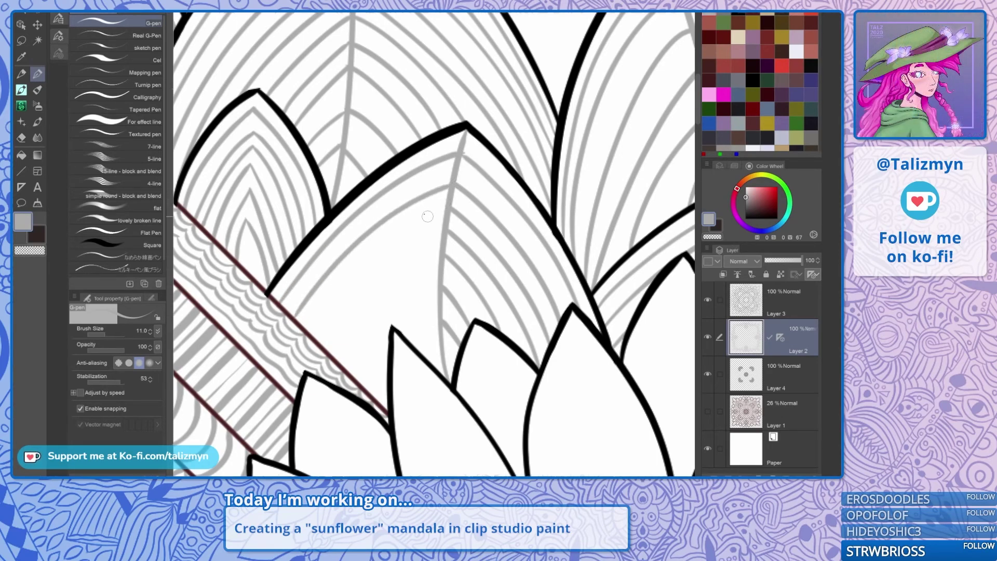
{"action": "key", "text": "ctrl+z"}
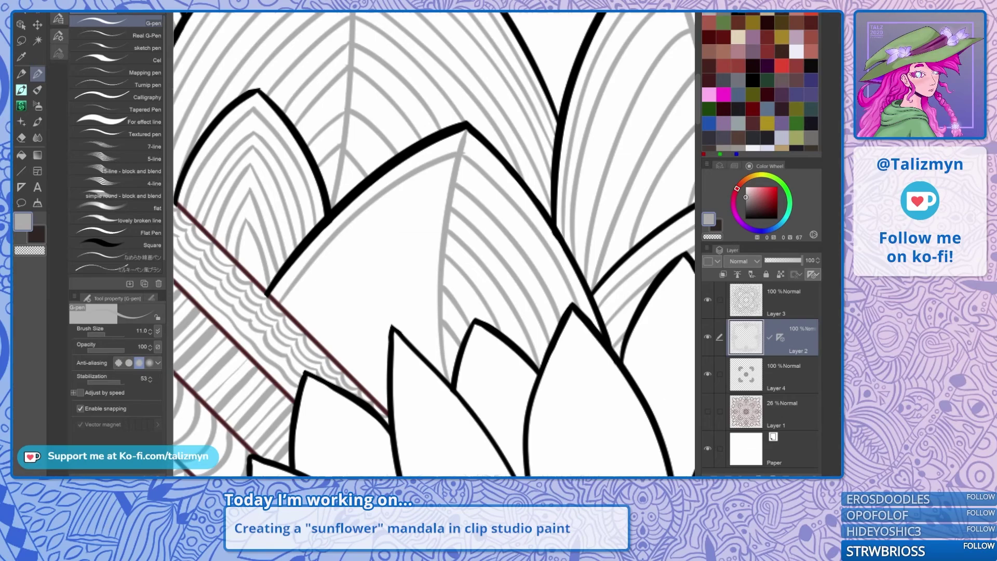
{"action": "mouse_move", "coordinate": [295, 313]}
{"action": "left_mouse_down"}
{"action": "mouse_move", "coordinate": [343, 257]}
{"action": "mouse_move", "coordinate": [459, 190]}
{"action": "left_mouse_up"}
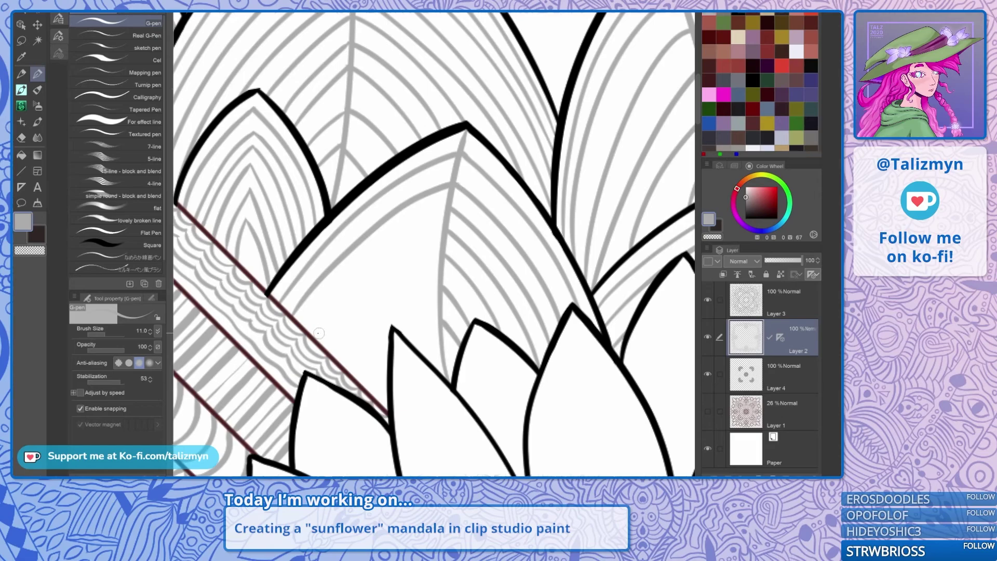
Fill the rest of that petal half with curved grey lines ending at the midrib, down to the small pointed petals, redoing one line.
{"action": "mouse_move", "coordinate": [314, 326]}
{"action": "left_mouse_down"}
{"action": "mouse_move", "coordinate": [412, 229]}
{"action": "mouse_move", "coordinate": [454, 206]}
{"action": "left_mouse_up"}
{"action": "mouse_move", "coordinate": [331, 348]}
{"action": "left_mouse_down"}
{"action": "mouse_move", "coordinate": [436, 231]}
{"action": "mouse_move", "coordinate": [452, 227]}
{"action": "left_mouse_up"}
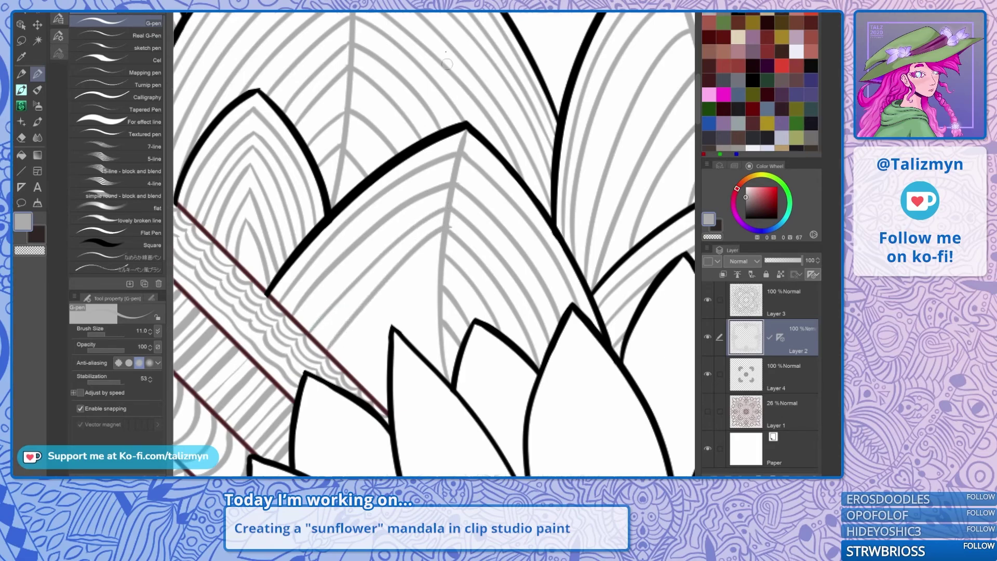
{"action": "key", "text": "ctrl+z"}
{"action": "mouse_move", "coordinate": [328, 330]}
{"action": "left_mouse_down"}
{"action": "mouse_move", "coordinate": [383, 270]}
{"action": "mouse_move", "coordinate": [449, 227]}
{"action": "left_mouse_up"}
{"action": "left_click_drag", "start_coordinate": [340, 353], "coordinate": [450, 254]}
{"action": "mouse_move", "coordinate": [359, 381]}
{"action": "left_mouse_down"}
{"action": "mouse_move", "coordinate": [378, 342]}
{"action": "mouse_move", "coordinate": [446, 287]}
{"action": "left_mouse_up"}
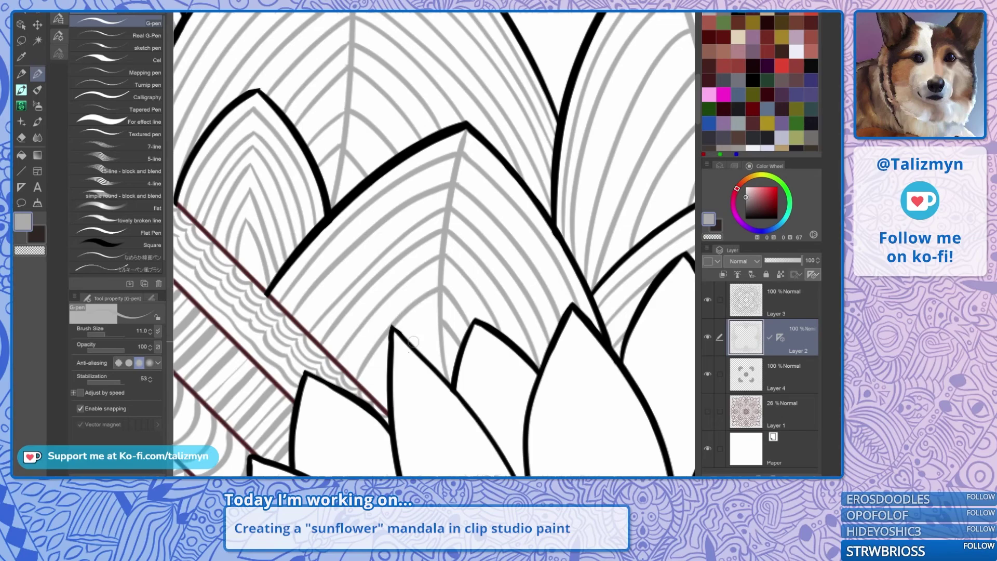
{"action": "left_click_drag", "start_coordinate": [383, 401], "coordinate": [445, 302]}
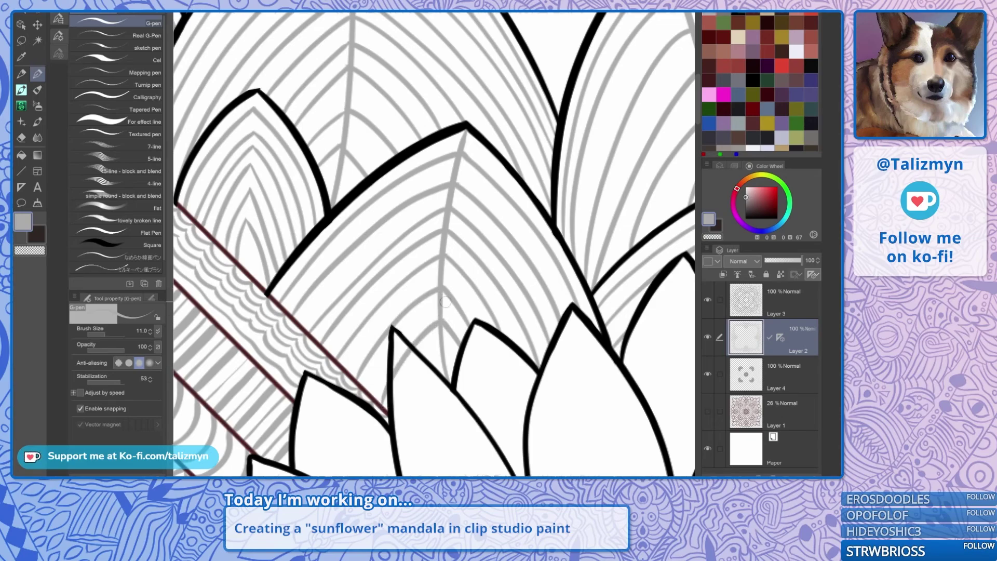
Erase the stray grey line ends inside the small pointed petal in front of the newly lined petal, and return to the G-pen.
{"action": "key", "text": "e"}
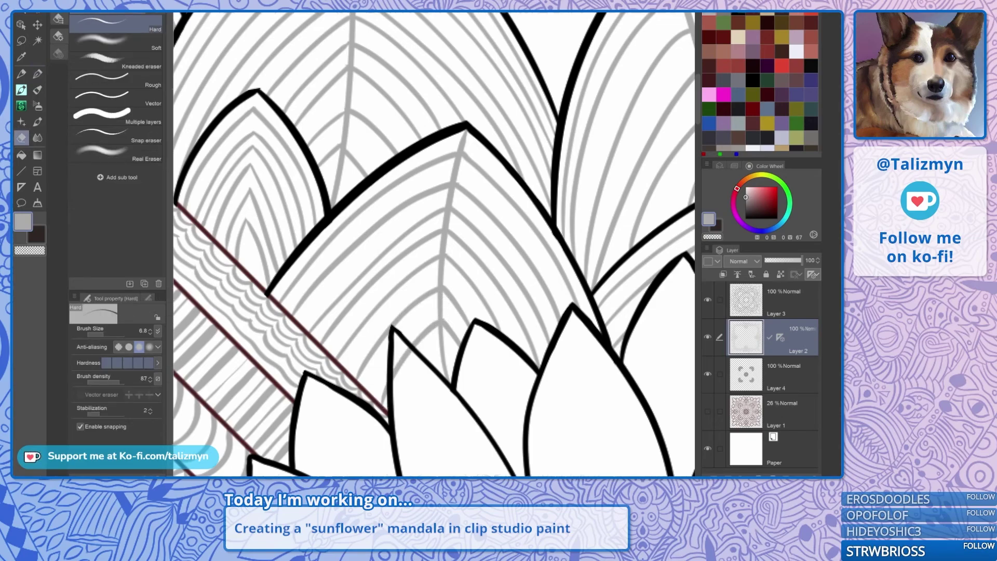
{"action": "mouse_move", "coordinate": [402, 399]}
{"action": "left_mouse_down"}
{"action": "mouse_move", "coordinate": [406, 354]}
{"action": "mouse_move", "coordinate": [405, 382]}
{"action": "left_mouse_up"}
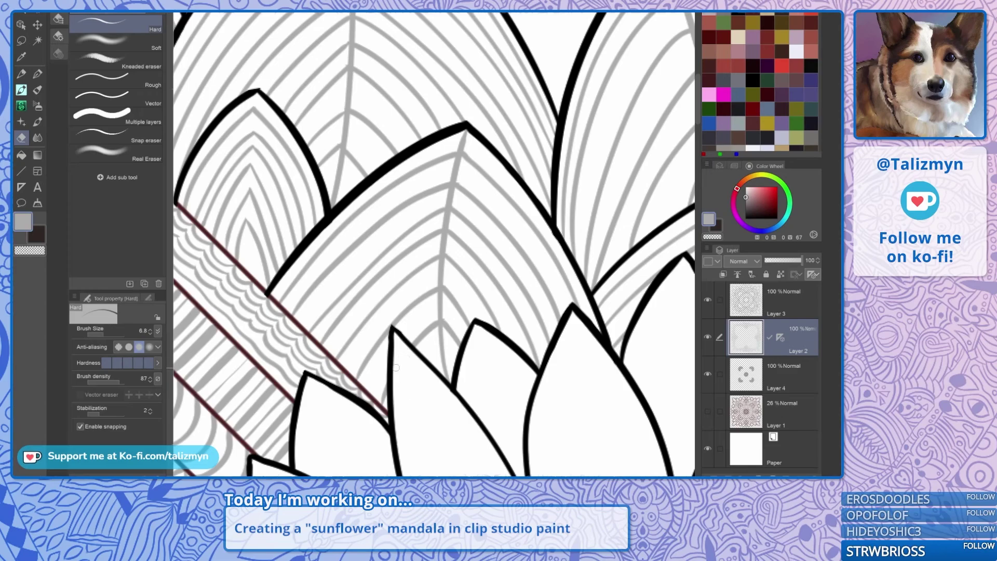
{"action": "key", "text": "p"}
Examine the whole sunflower mandala, checking the mirrored petal and chevron patterns across the canvas.
{"action": "key", "text": "ctrl+minus"}
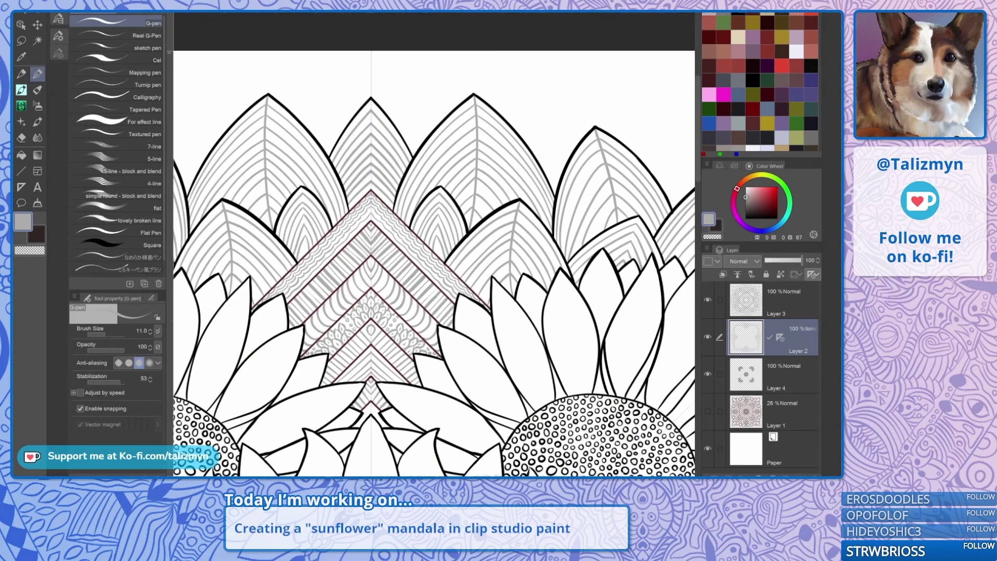
{"action": "scroll", "coordinate": [546, 250], "scroll_direction": "down", "scroll_amount": 4}
{"action": "left_click_drag", "start_coordinate": [546, 249], "coordinate": [539, 159]}
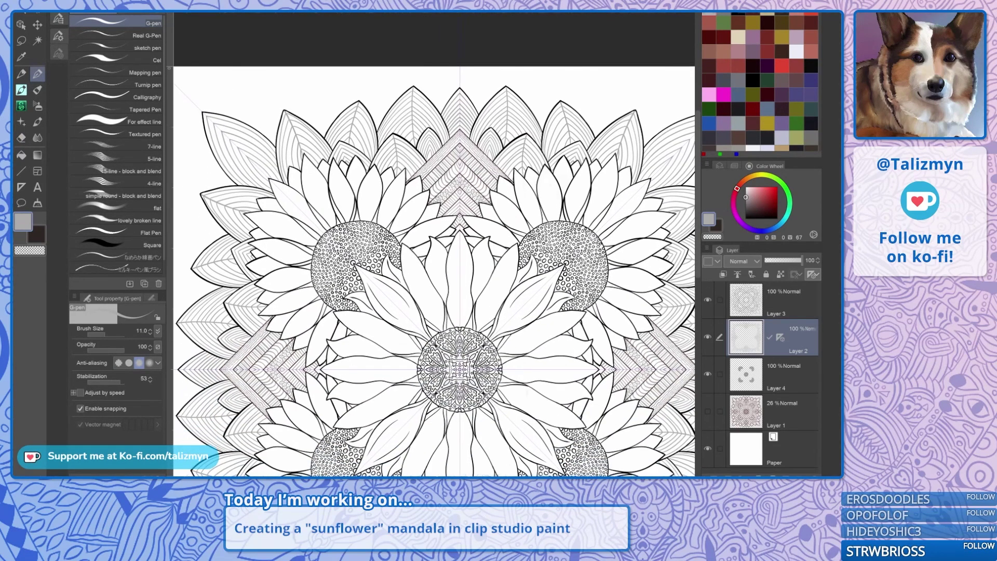
{"action": "key", "text": "ctrl+minus"}
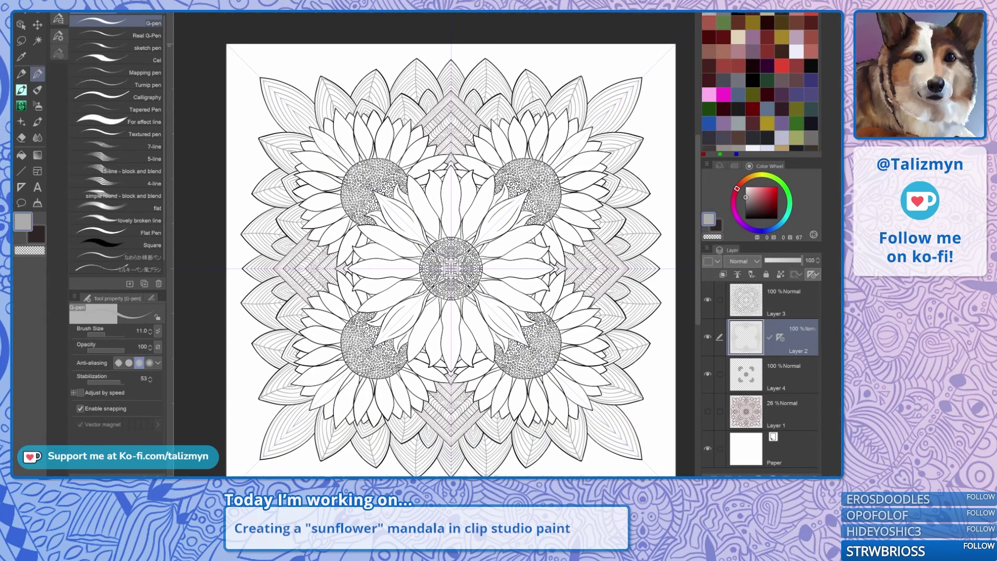
{"action": "key", "text": "alt+f"}
{"action": "key", "text": "Escape"}
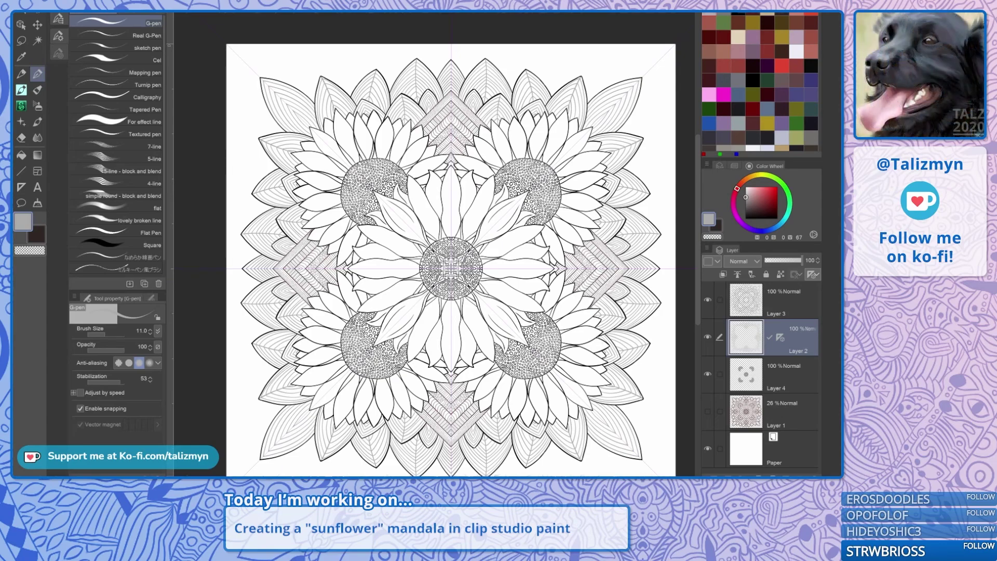
{"action": "left_click_drag", "start_coordinate": [451, 269], "coordinate": [448, 250]}
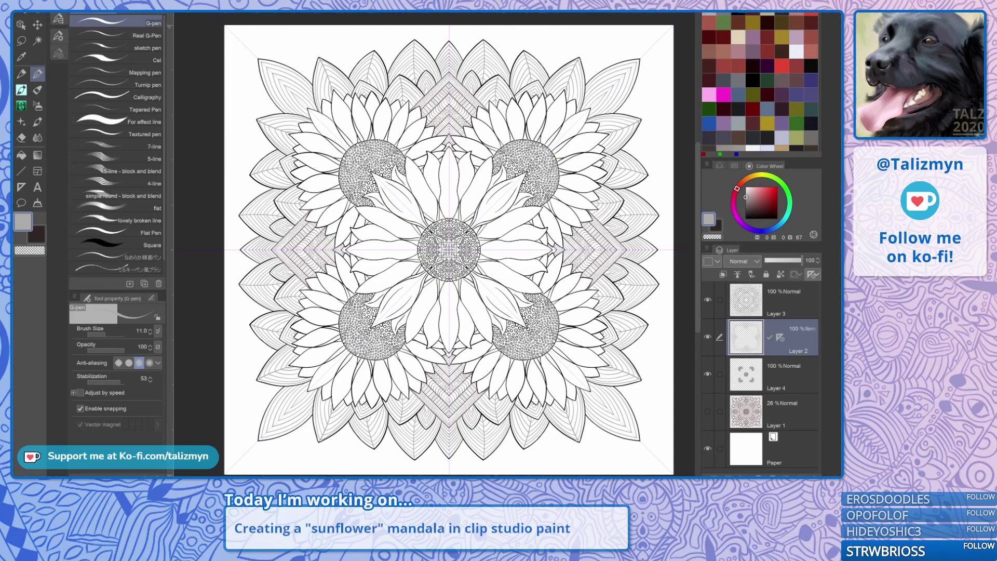
{"action": "scroll", "coordinate": [570, 239], "scroll_direction": "down", "scroll_amount": 1}
{"action": "scroll", "coordinate": [569, 257], "scroll_direction": "up", "scroll_amount": 1}
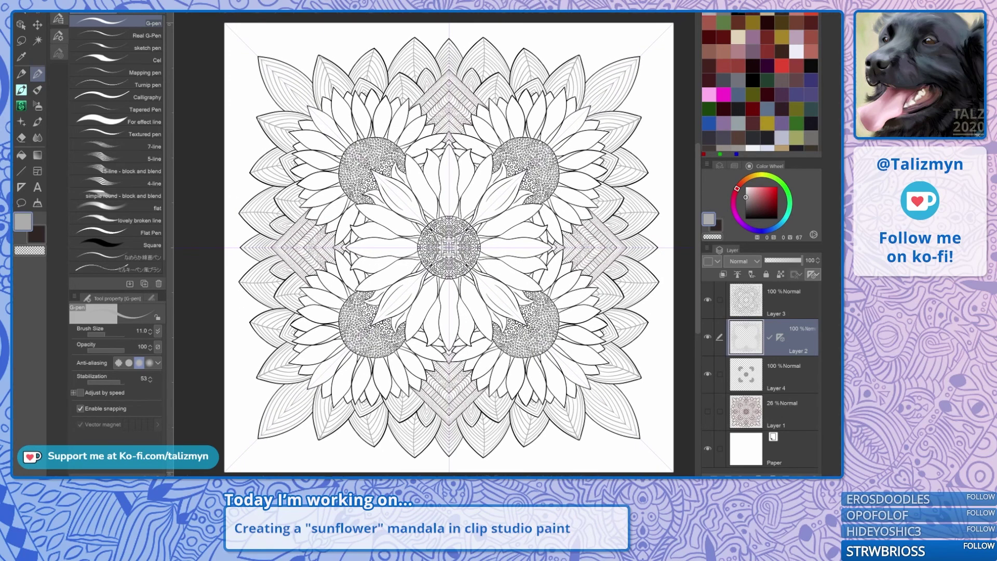
{"action": "left_click_drag", "start_coordinate": [586, 170], "coordinate": [578, 165]}
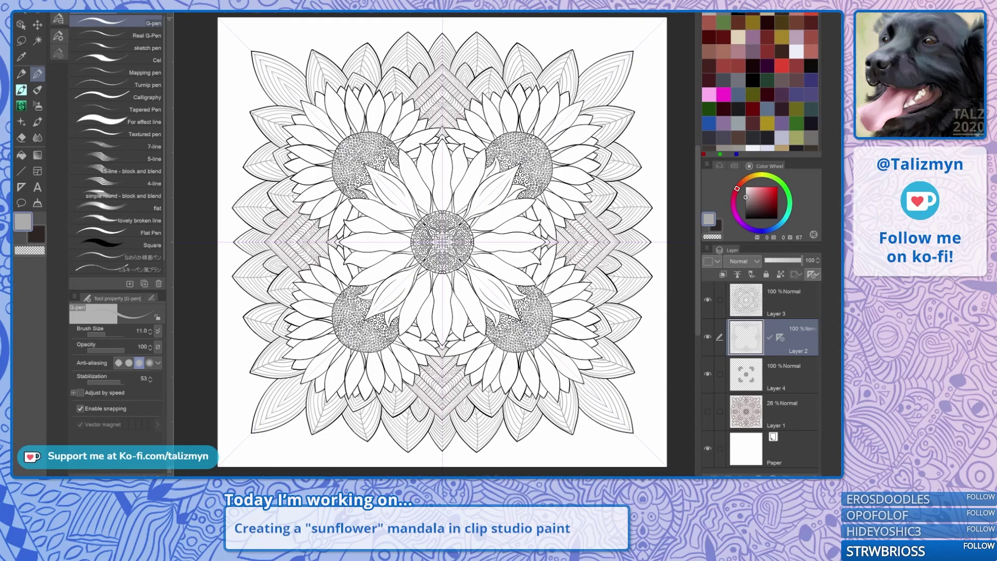
Open the file commands for saving or exporting the mandala drawing.
{"action": "key", "text": "alt+f"}
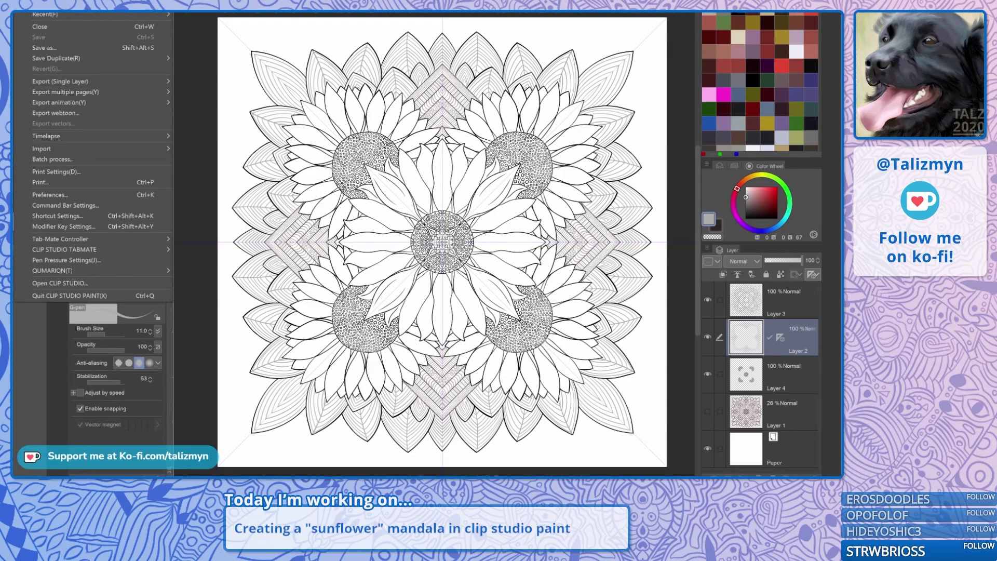